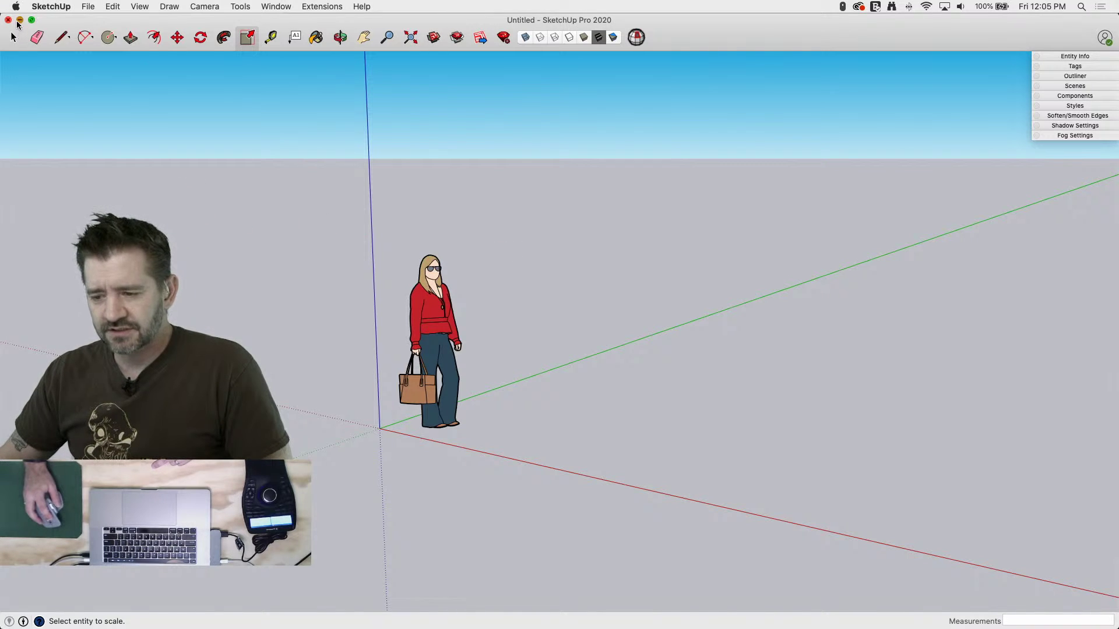
Switch to the browser and look through the reference images posted in the Dune ornithopter forum topic
click(19, 20)
scroll(816, 186, up, 8)
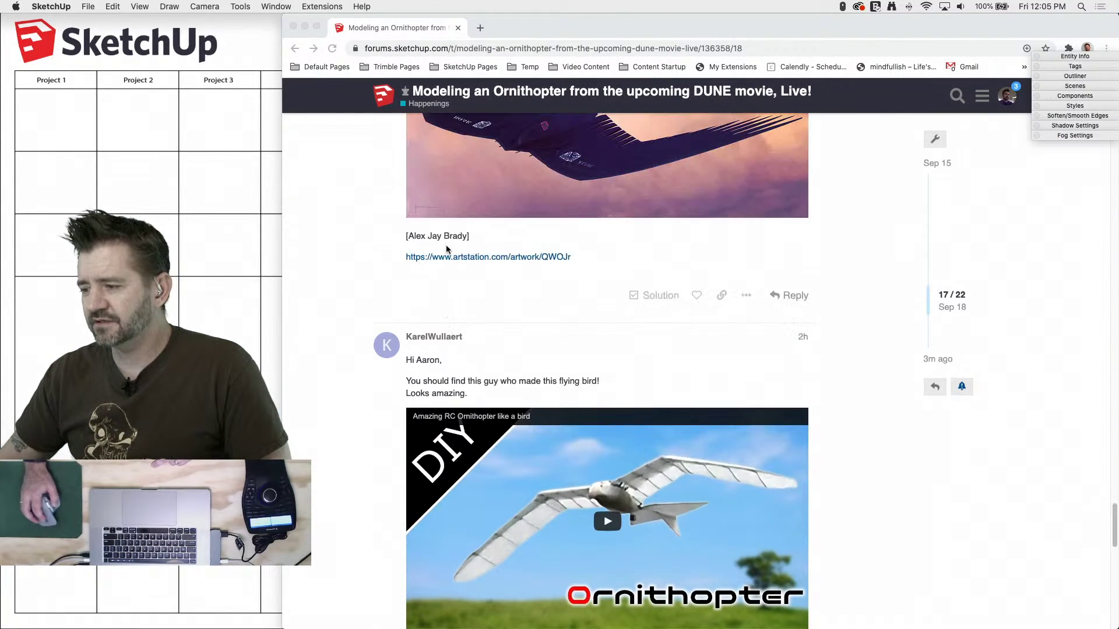
click(1093, 271)
scroll(1058, 286, up, 8)
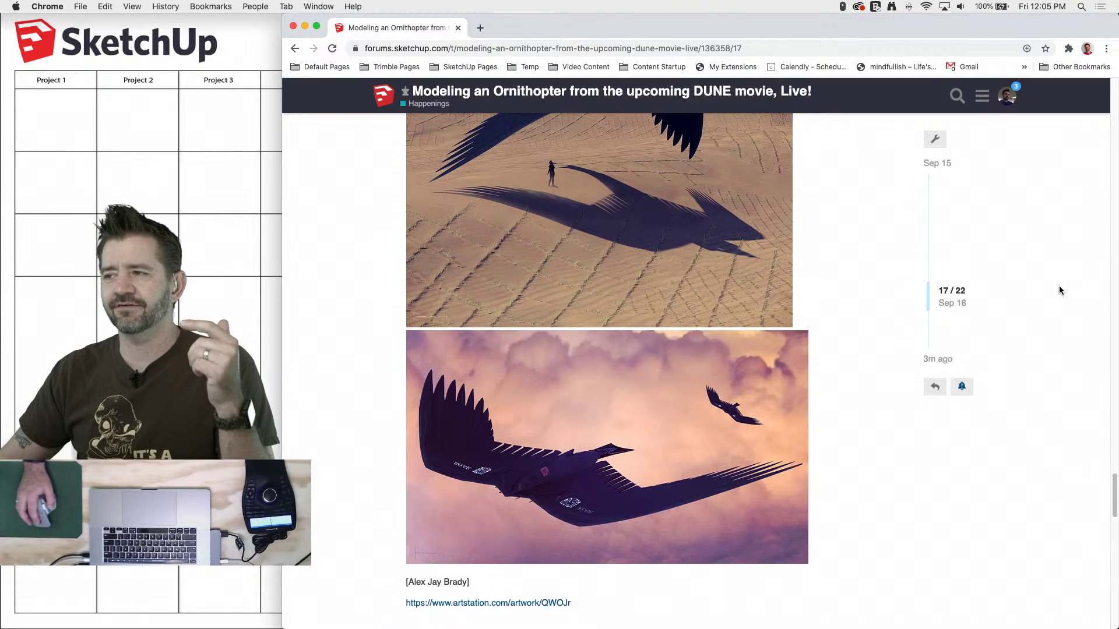
scroll(1059, 290, up, 10)
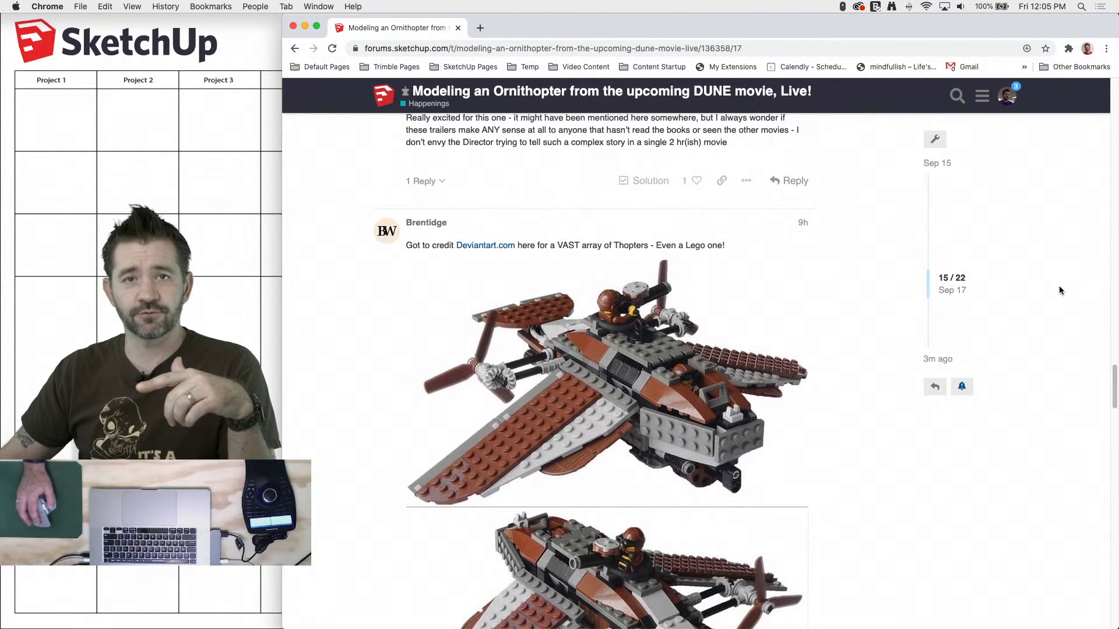
scroll(1060, 290, up, 10)
scroll(1059, 290, up, 8)
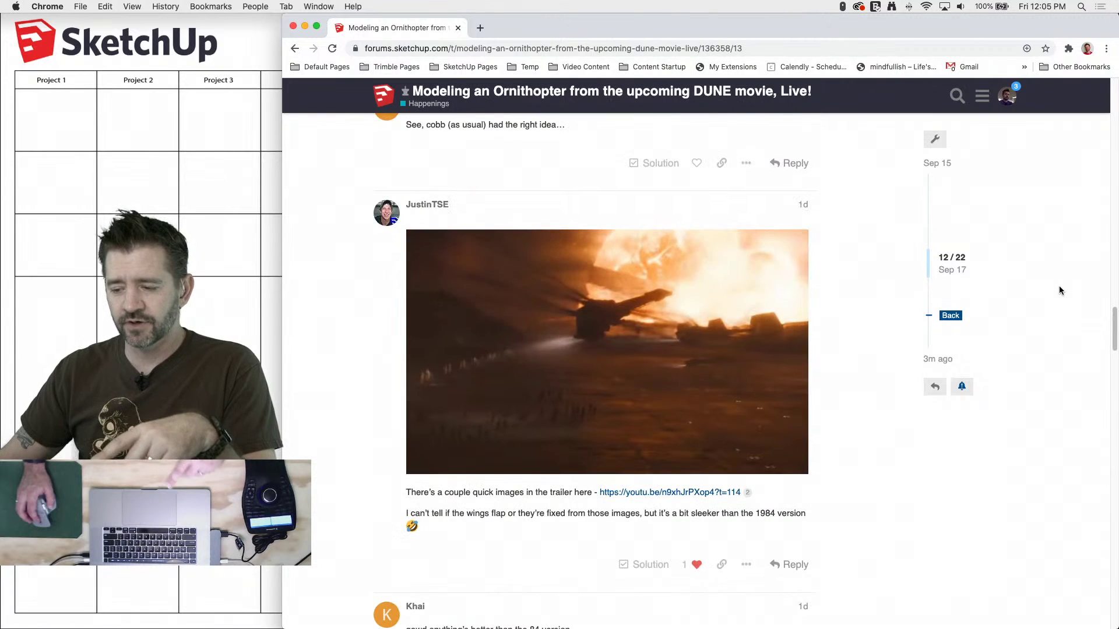
View the trailer still of the ornithopter in front of the explosion at full size and close it again
scroll(1059, 289, down, 5)
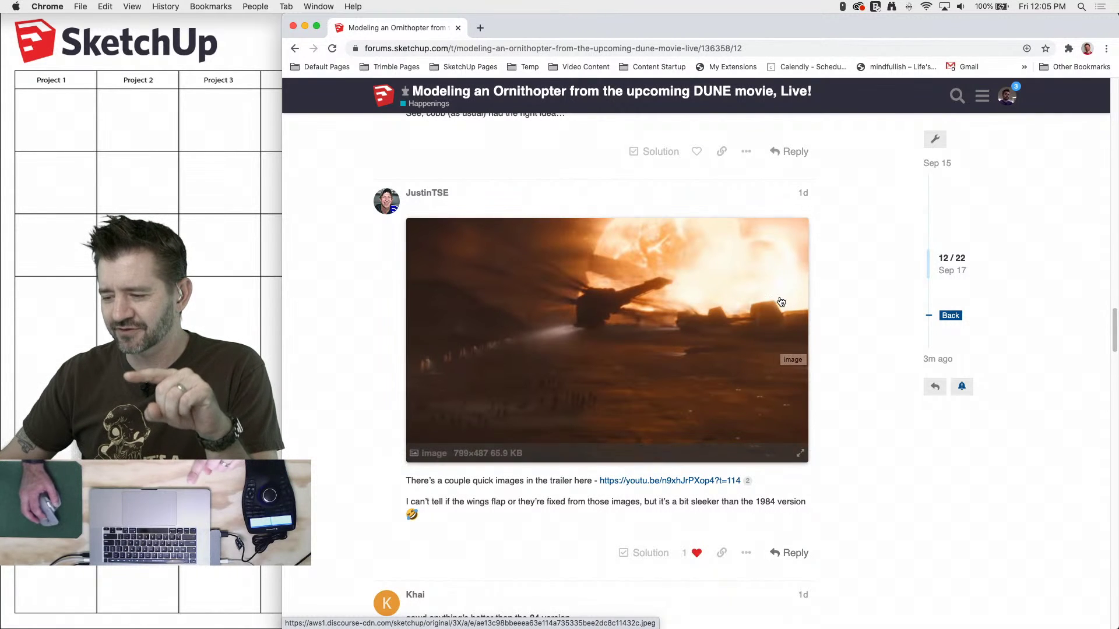
click(732, 316)
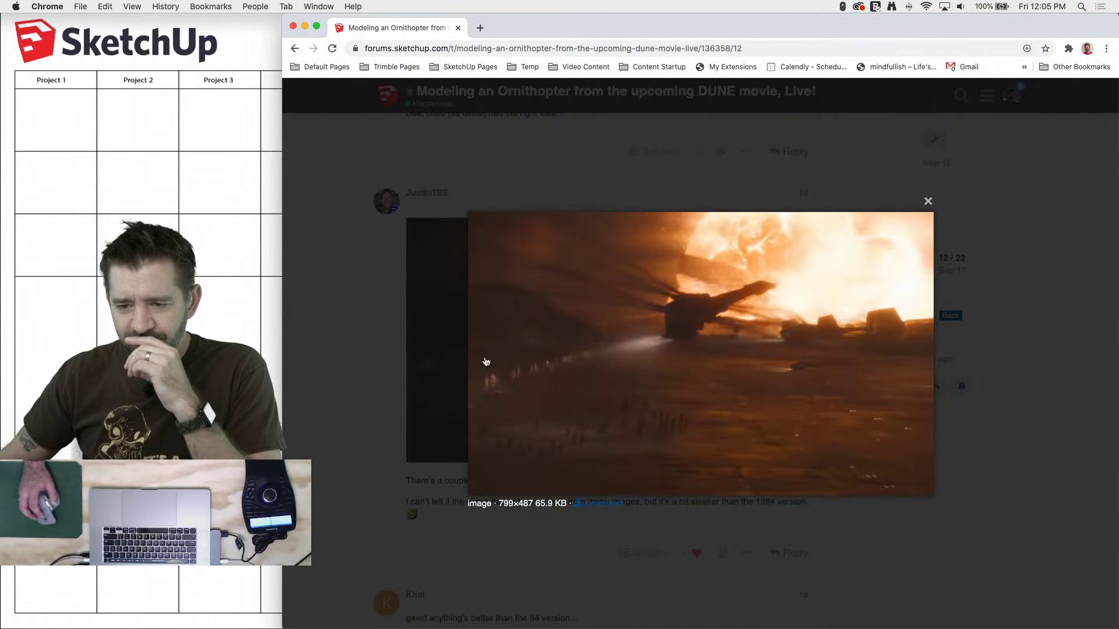
click(375, 336)
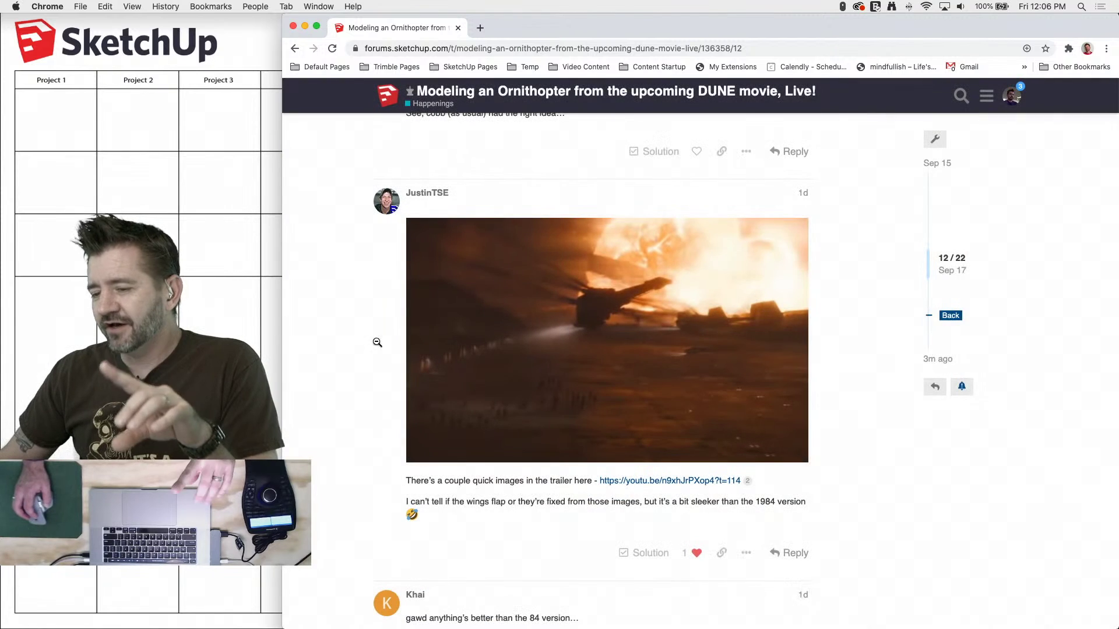
Examine the other ornithopter references in the forum topic, including the bird-like craft, Lego model and concept drawings
scroll(314, 191, down, 5)
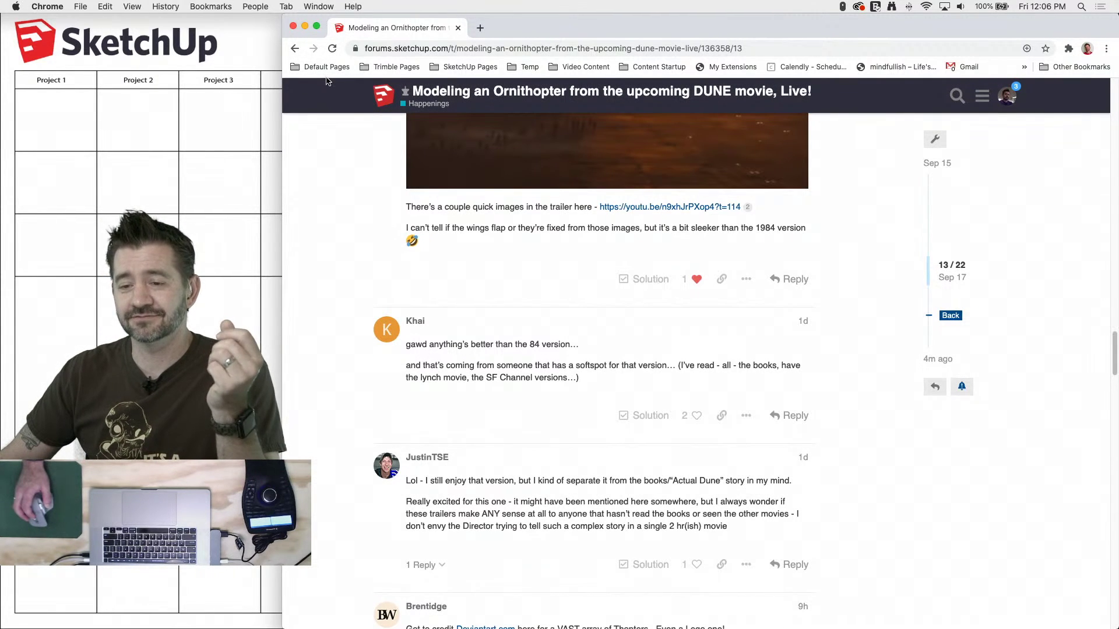
scroll(348, 179, down, 10)
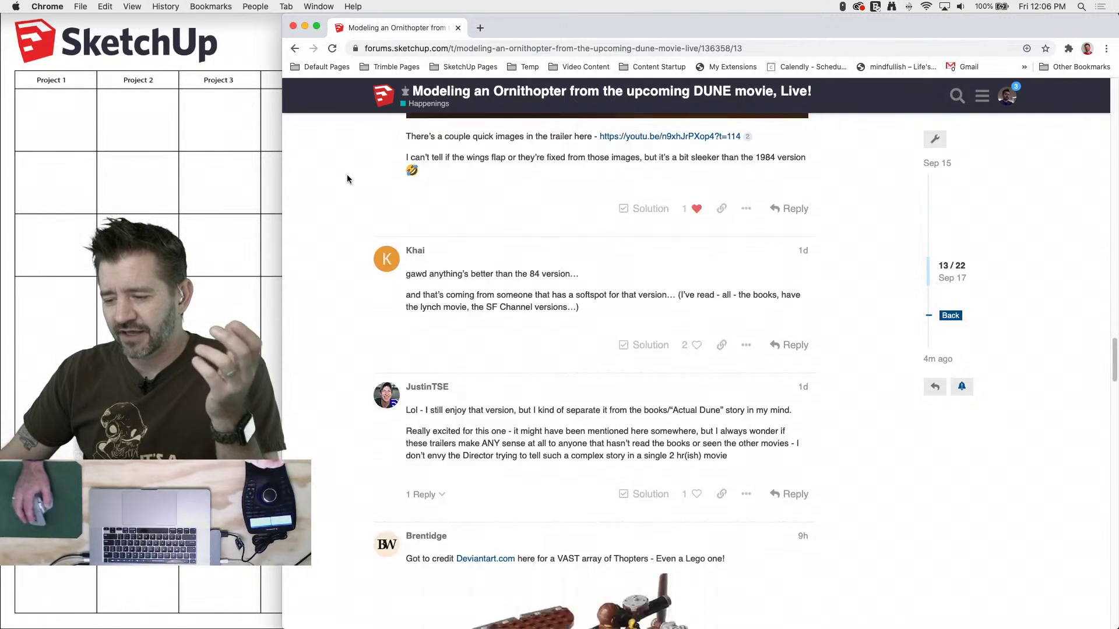
scroll(347, 179, down, 10)
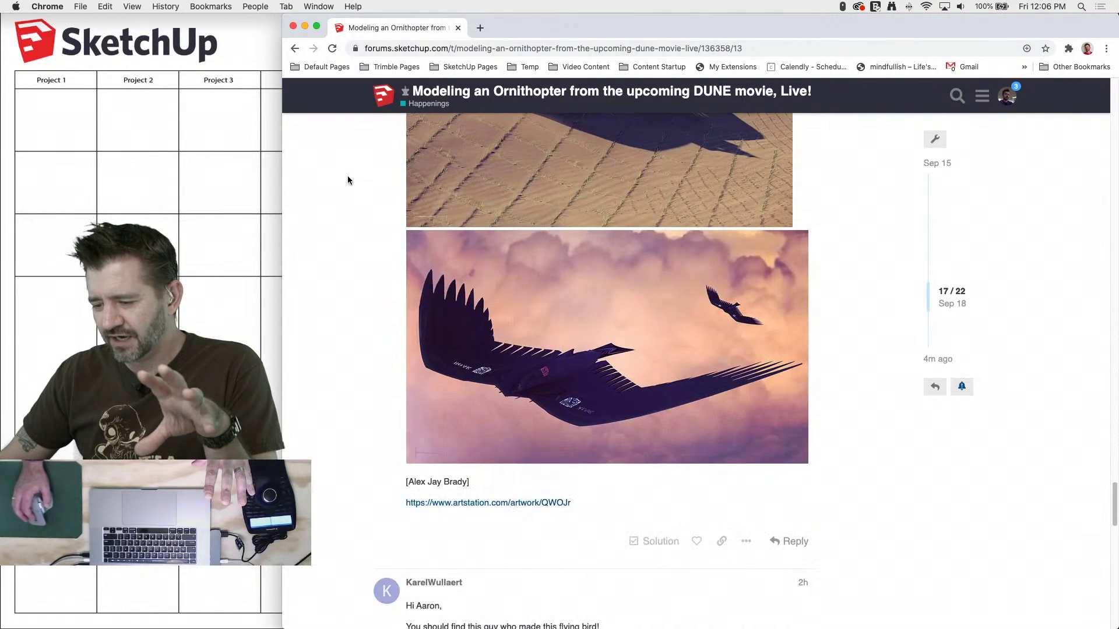
scroll(348, 181, down, 8)
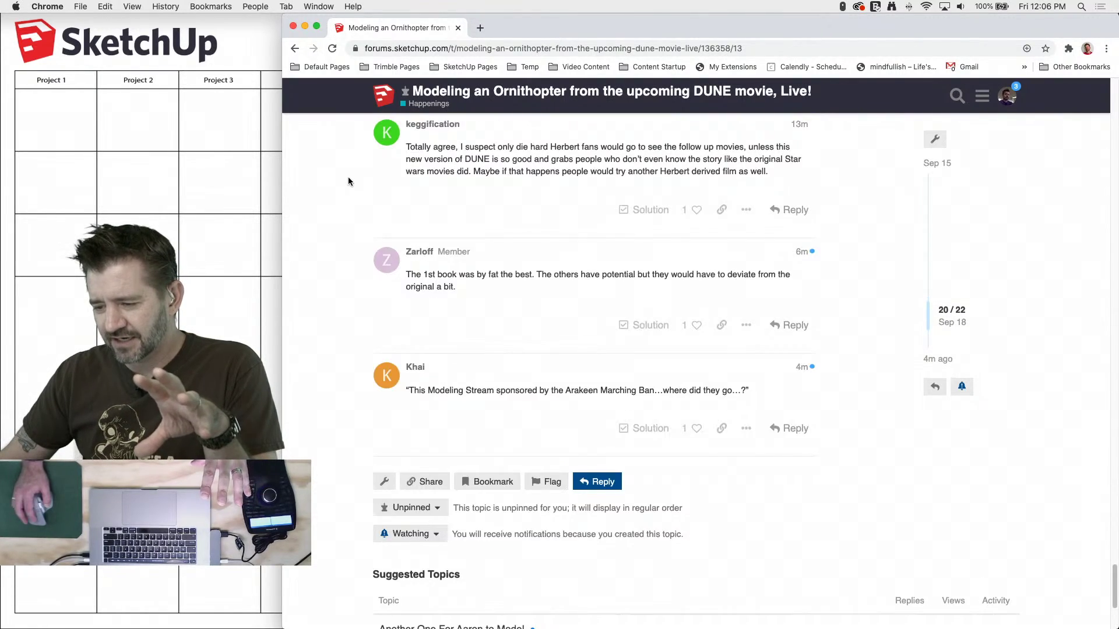
scroll(348, 181, up, 8)
scroll(335, 200, up, 6)
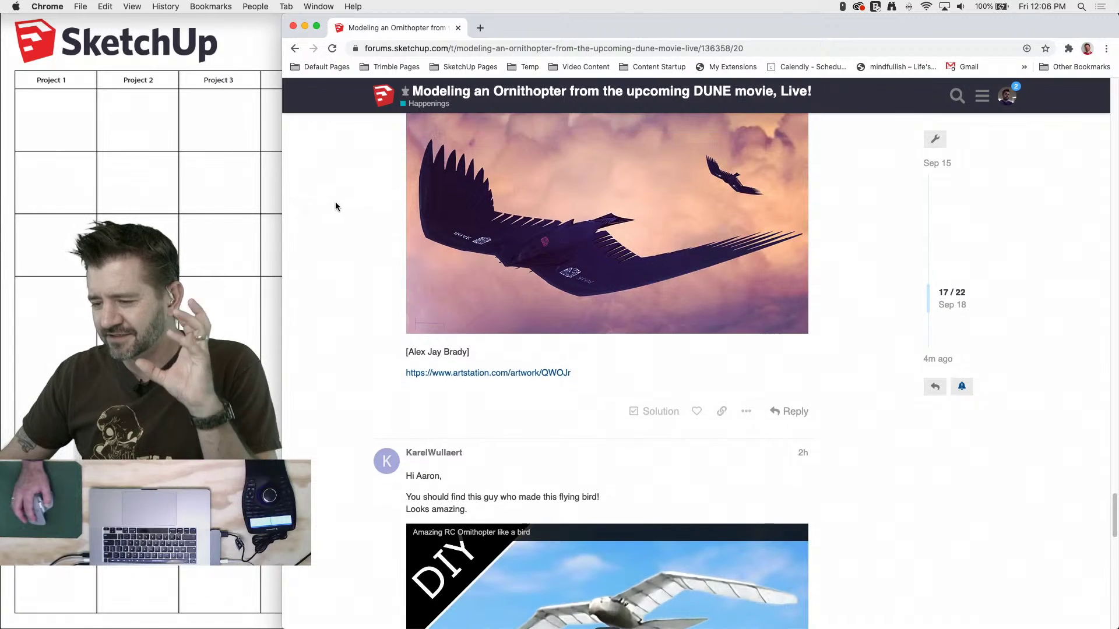
scroll(335, 207, up, 6)
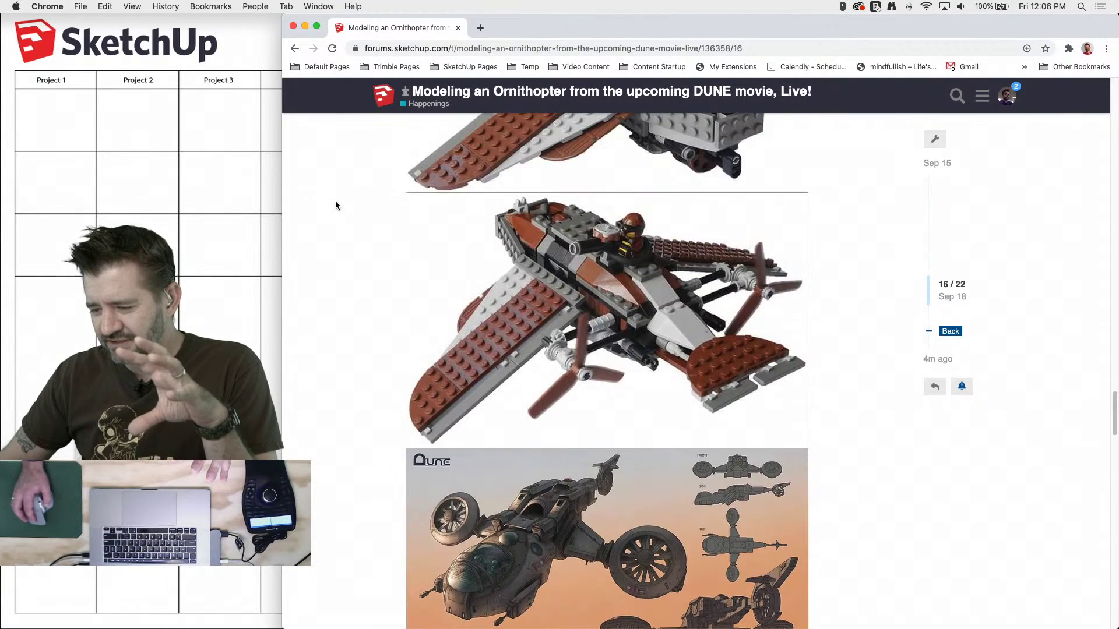
scroll(335, 204, up, 6)
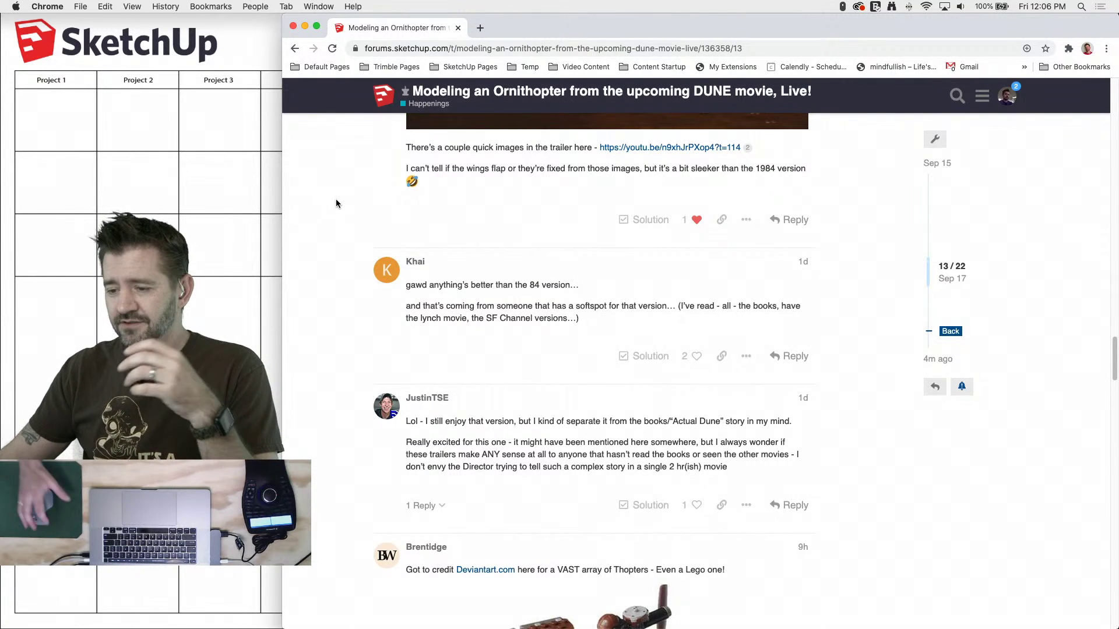
scroll(369, 181, up, 10)
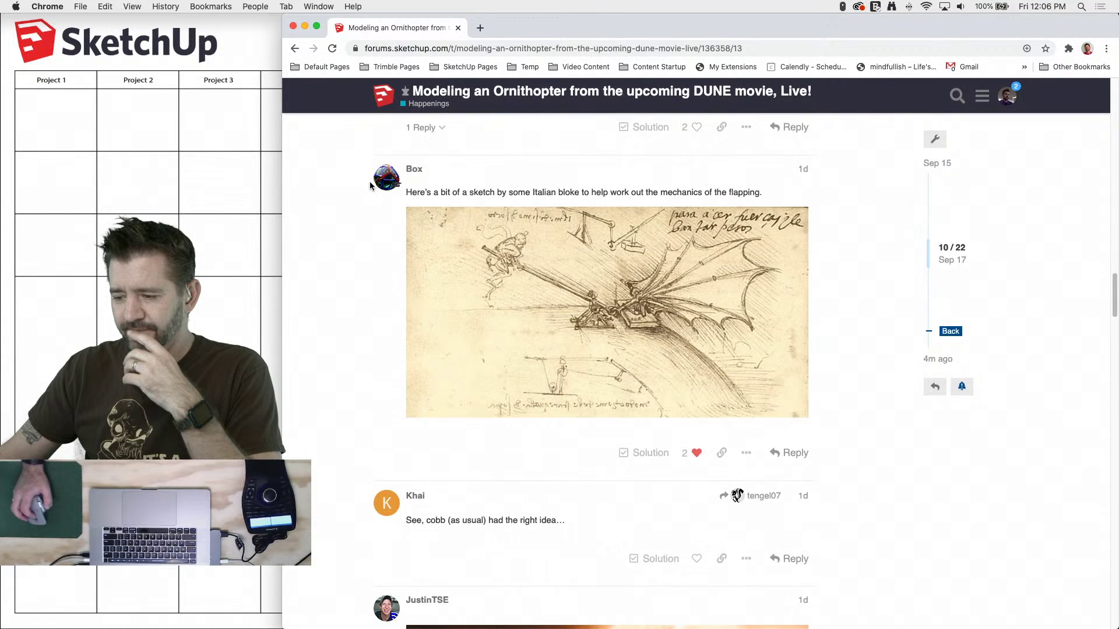
scroll(370, 180, up, 2)
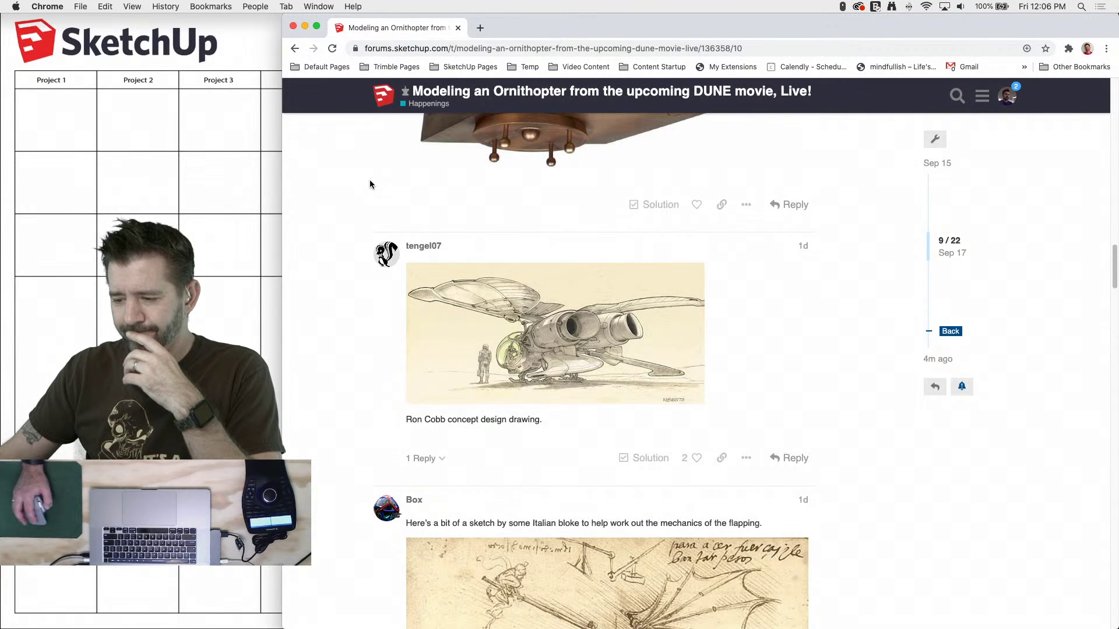
scroll(369, 178, down, 20)
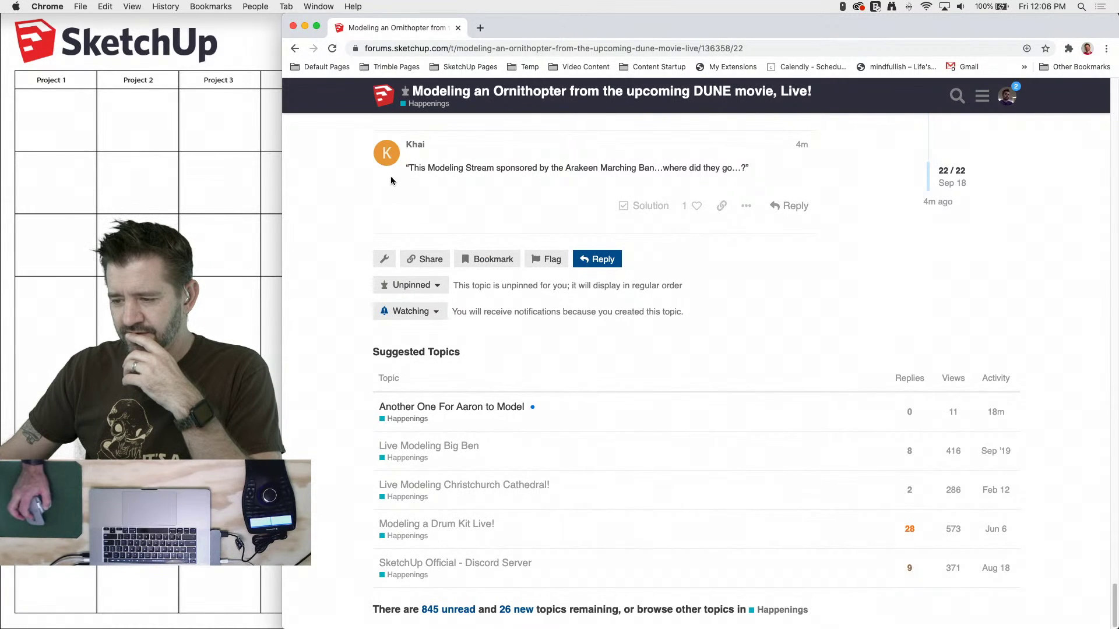
scroll(391, 178, up, 10)
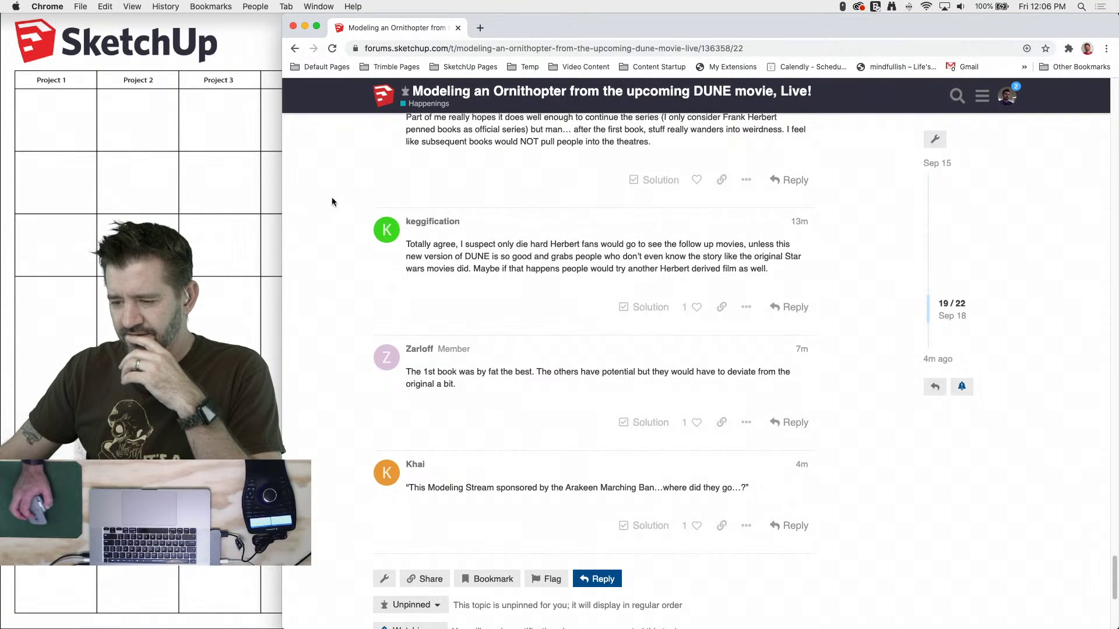
scroll(332, 201, up, 5)
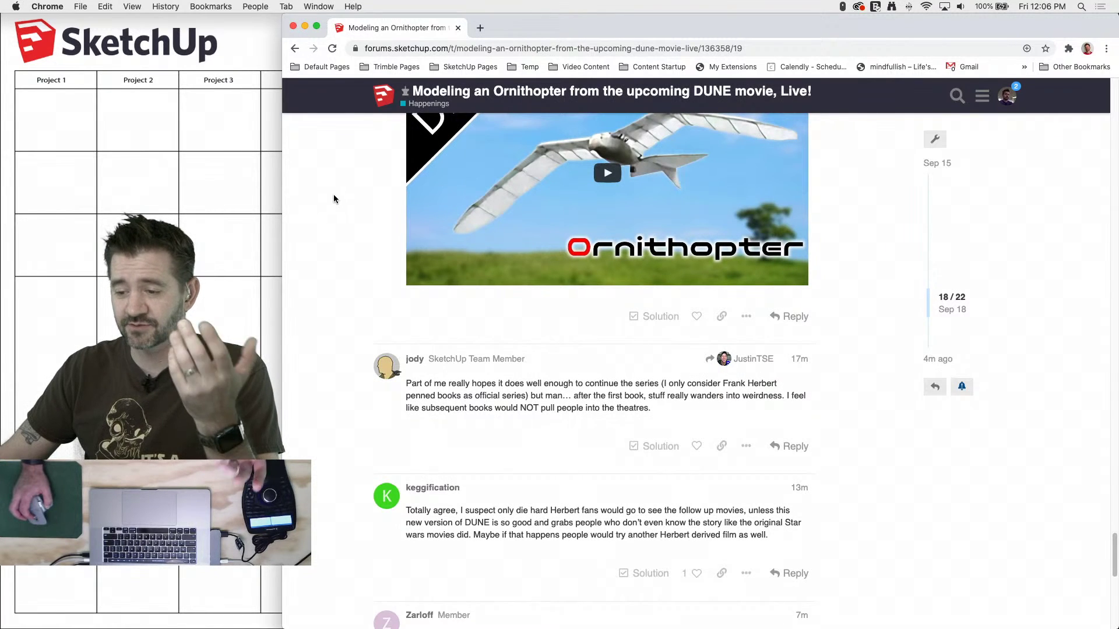
scroll(337, 146, up, 15)
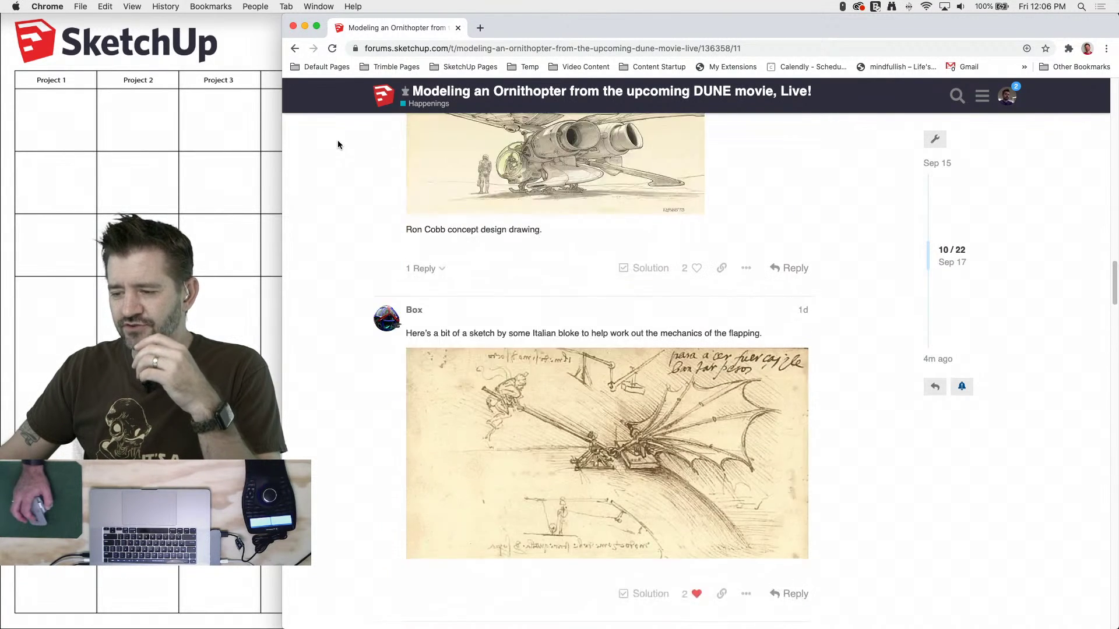
scroll(337, 144, up, 6)
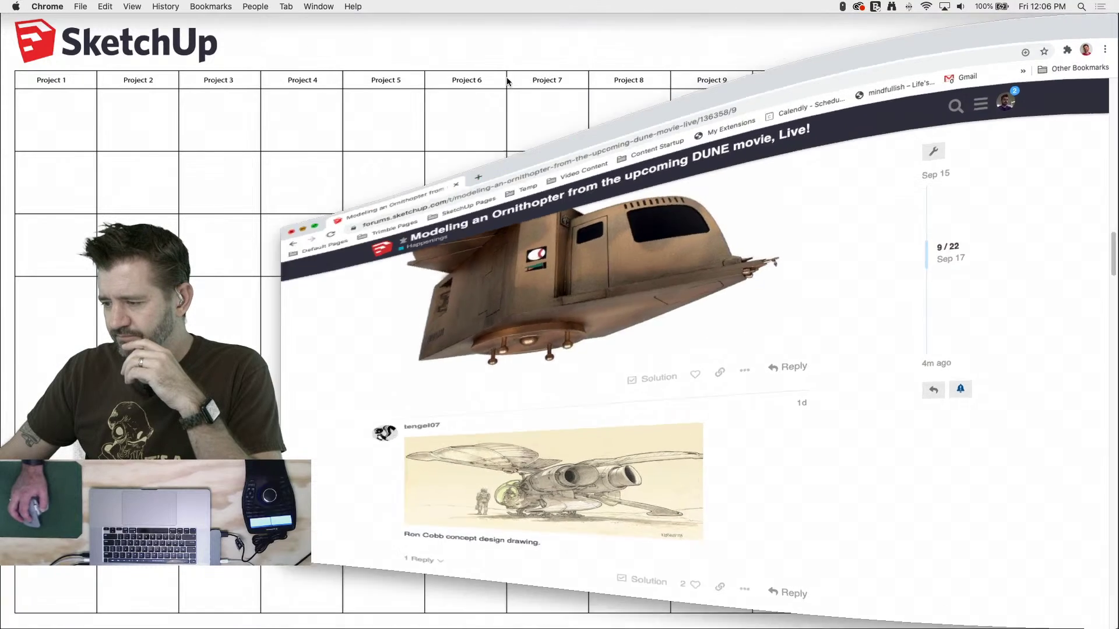
View the desktop image Ornithopter.jpg in Preview, close it, and return to the untitled SketchUp model
double_click(1018, 112)
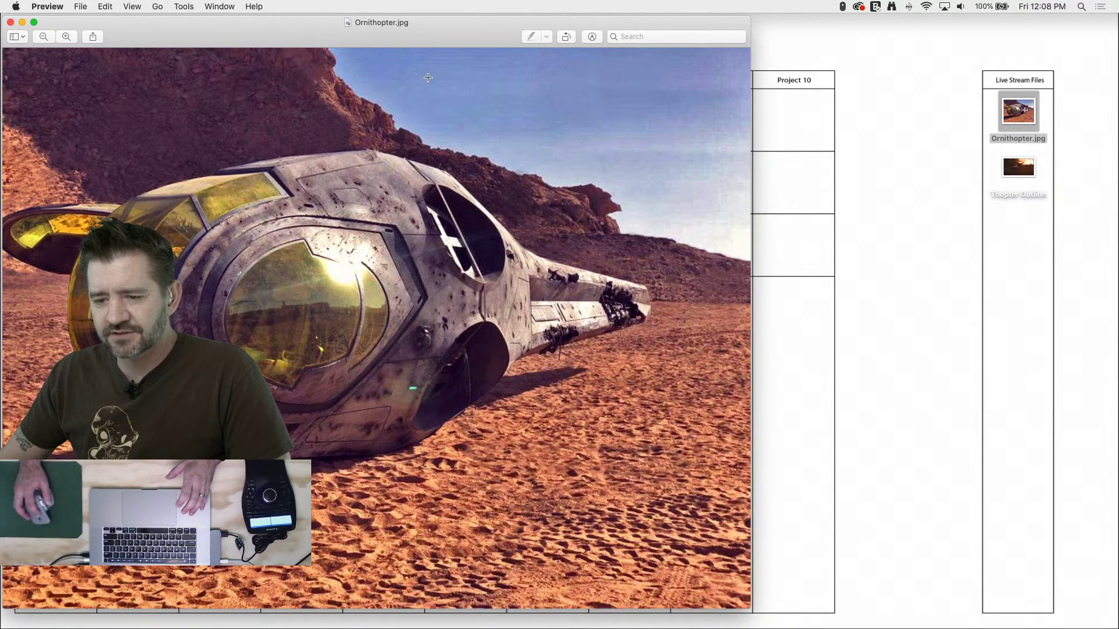
click(11, 22)
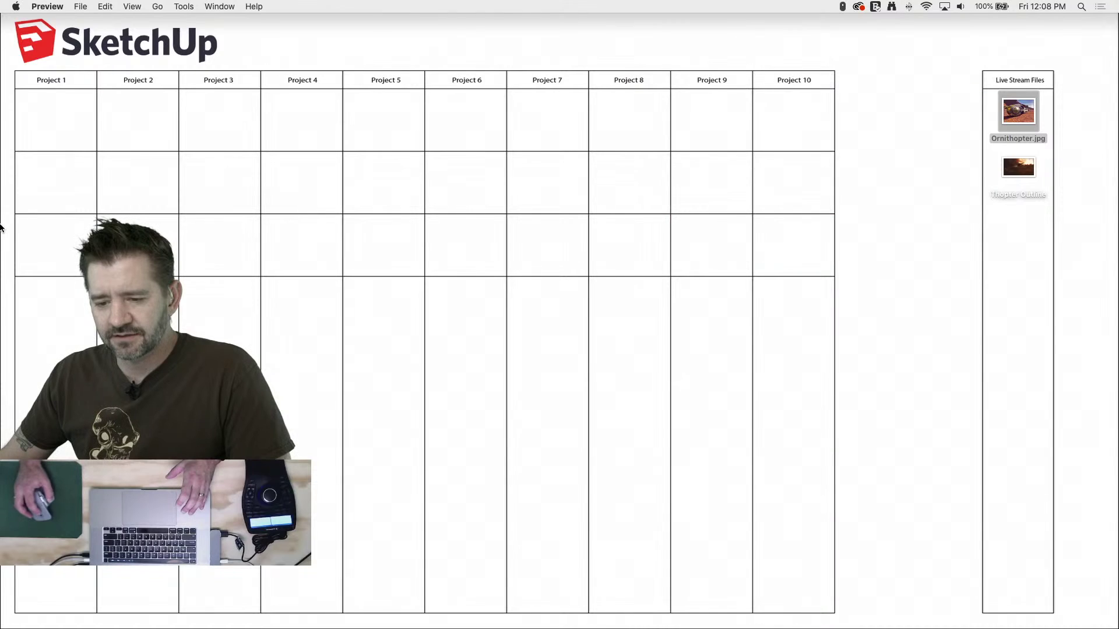
mouse_move(1, 225)
click(32, 200)
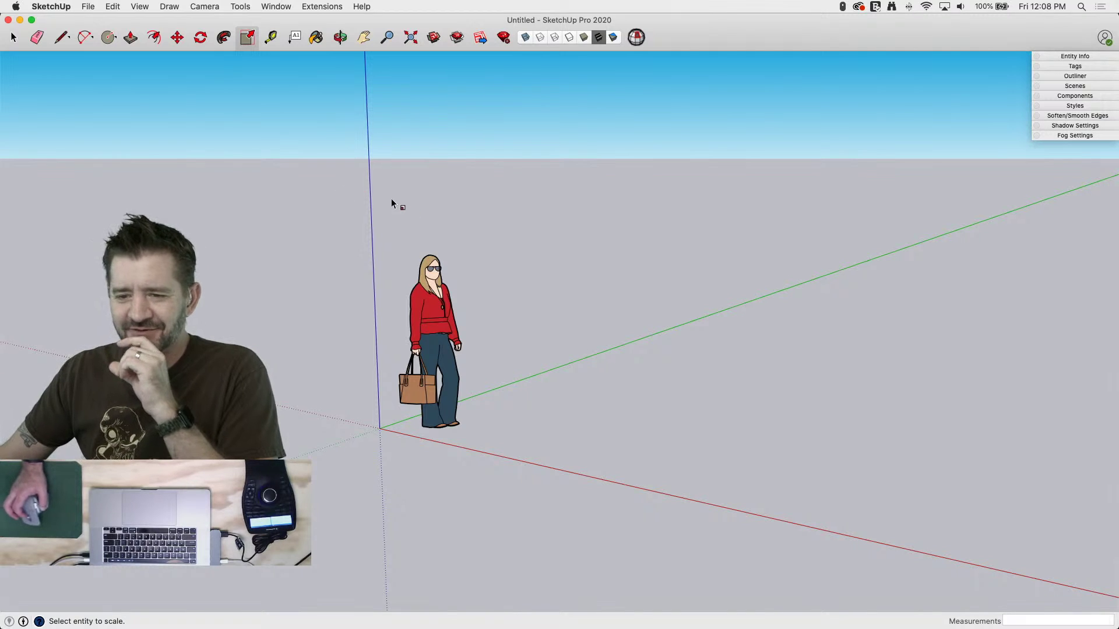
mouse_move(1, 240)
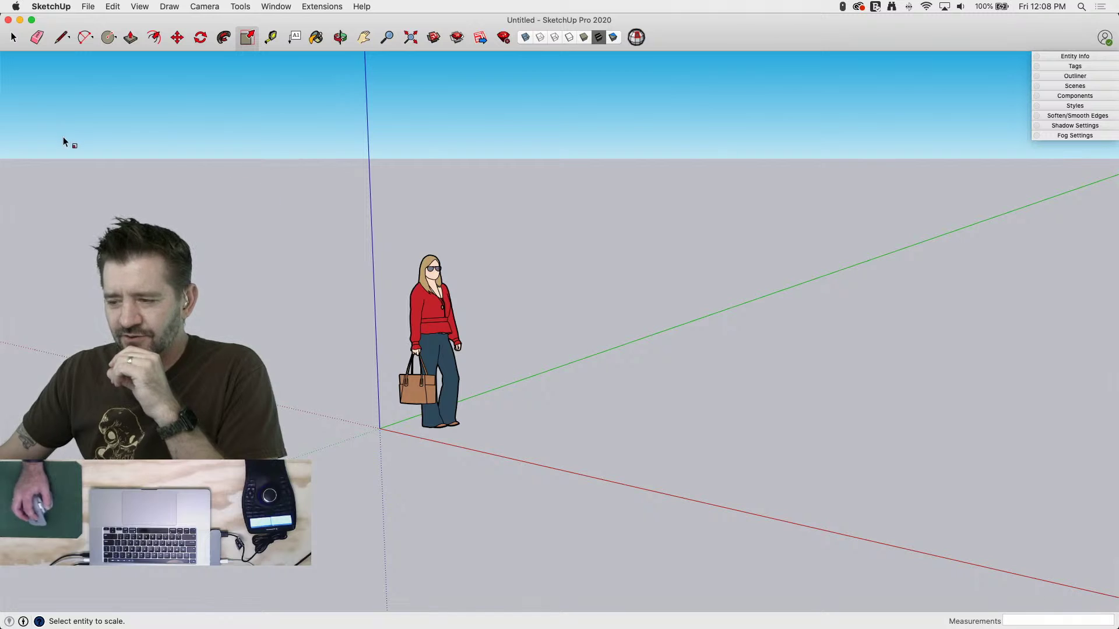
Add Ornithopter.jpg from the Desktop folder as a watermark in the model's current style
click(1085, 108)
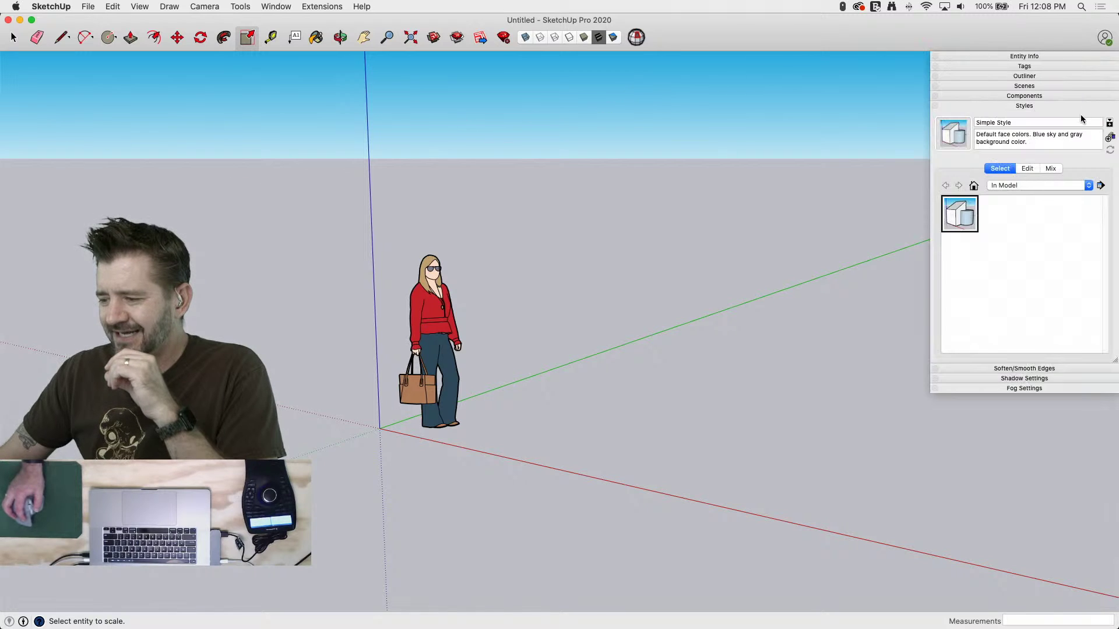
click(1027, 169)
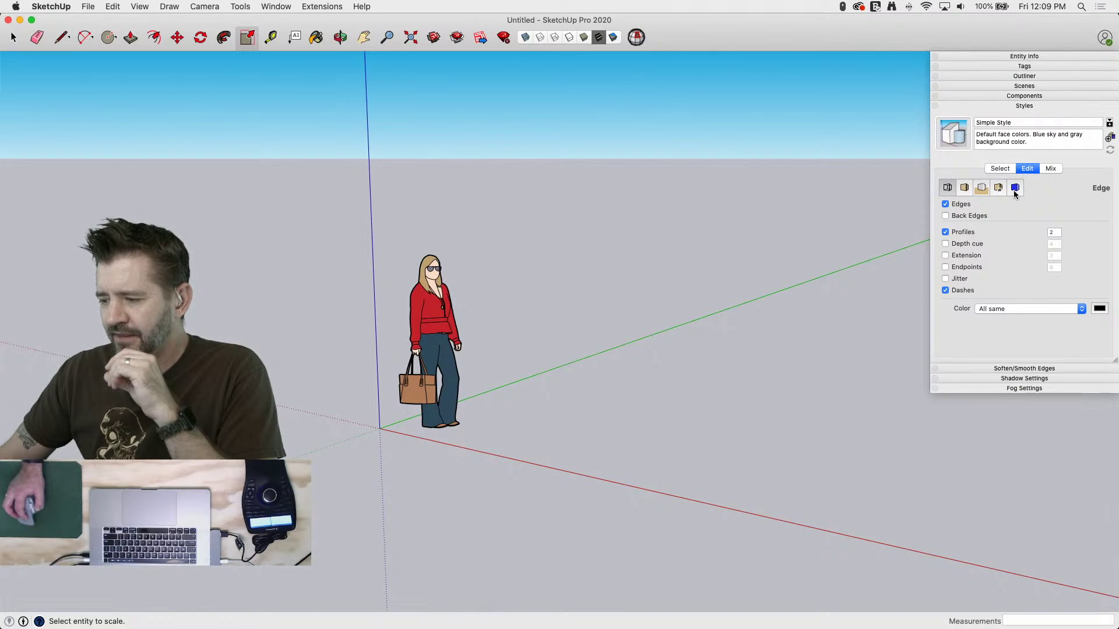
click(998, 187)
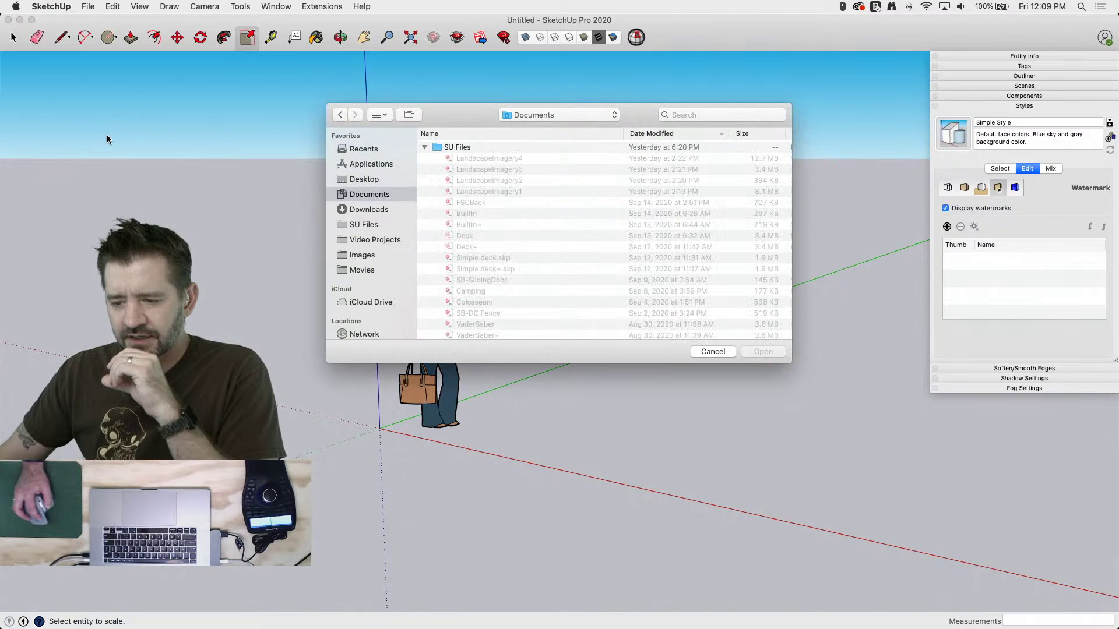
click(367, 182)
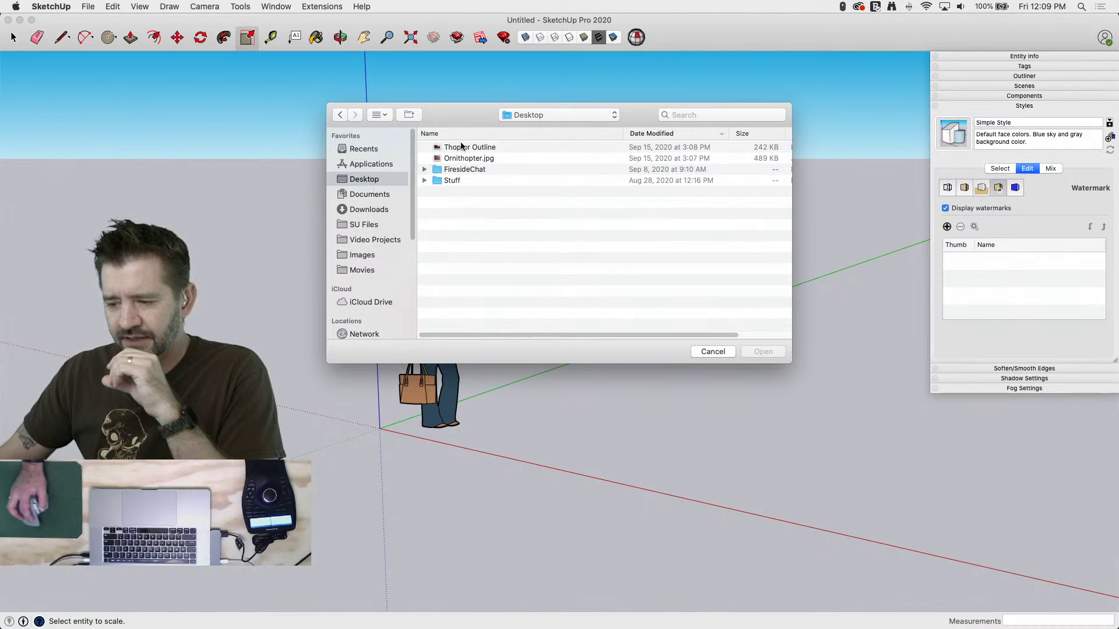
click(485, 158)
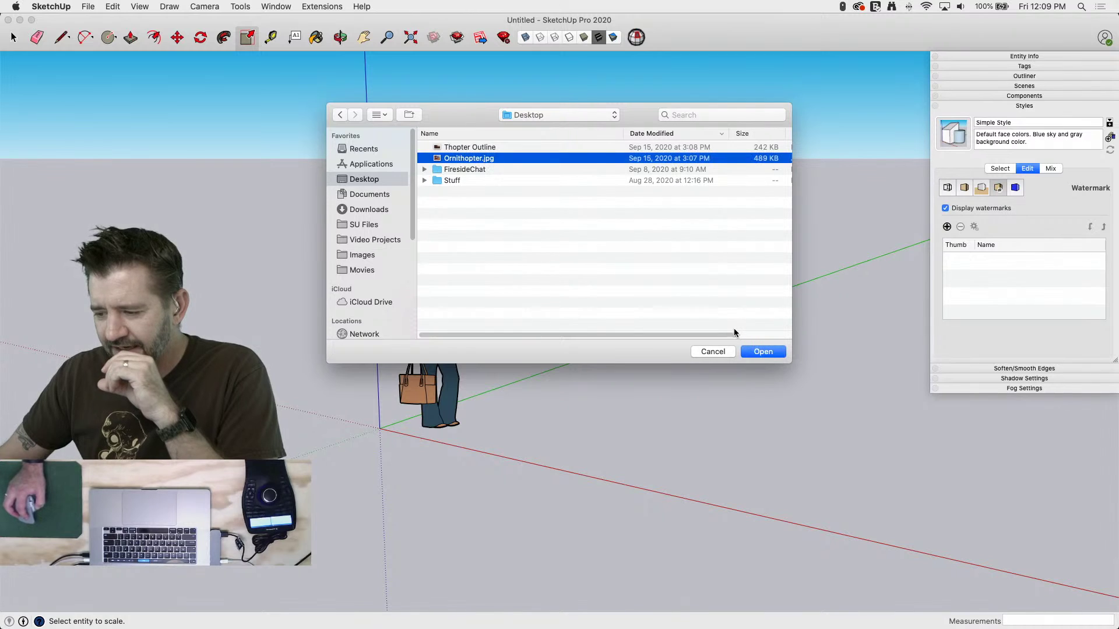
click(767, 352)
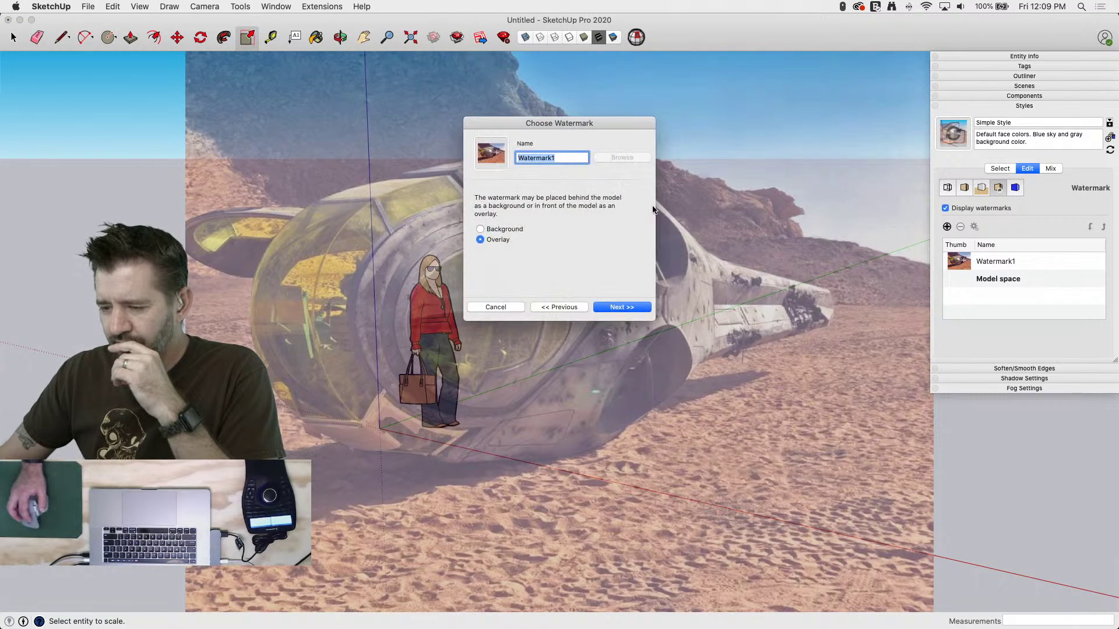
Set the watermark as a background positioned at the window's upper-left corner, reduce its scale to about a quarter, and finish it
click(492, 231)
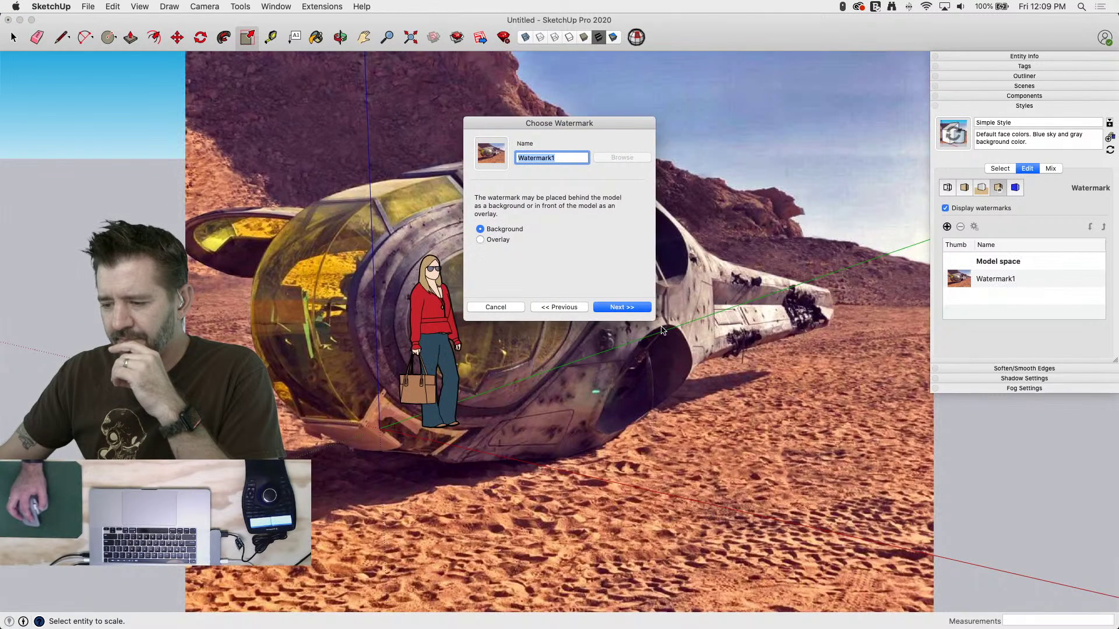
click(627, 312)
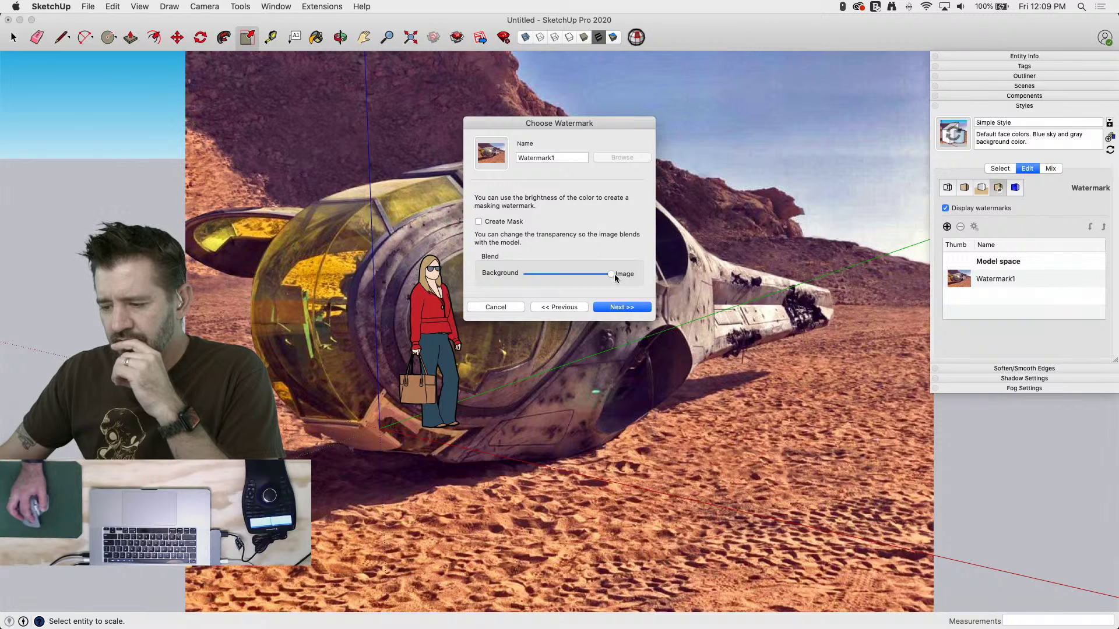
click(622, 309)
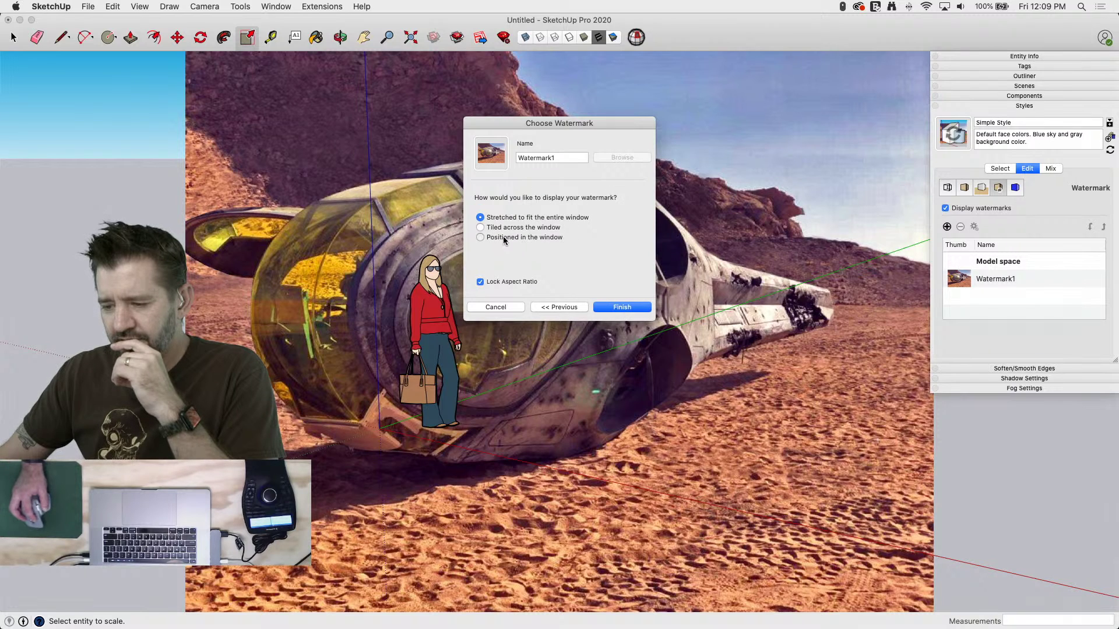
click(505, 238)
click(481, 218)
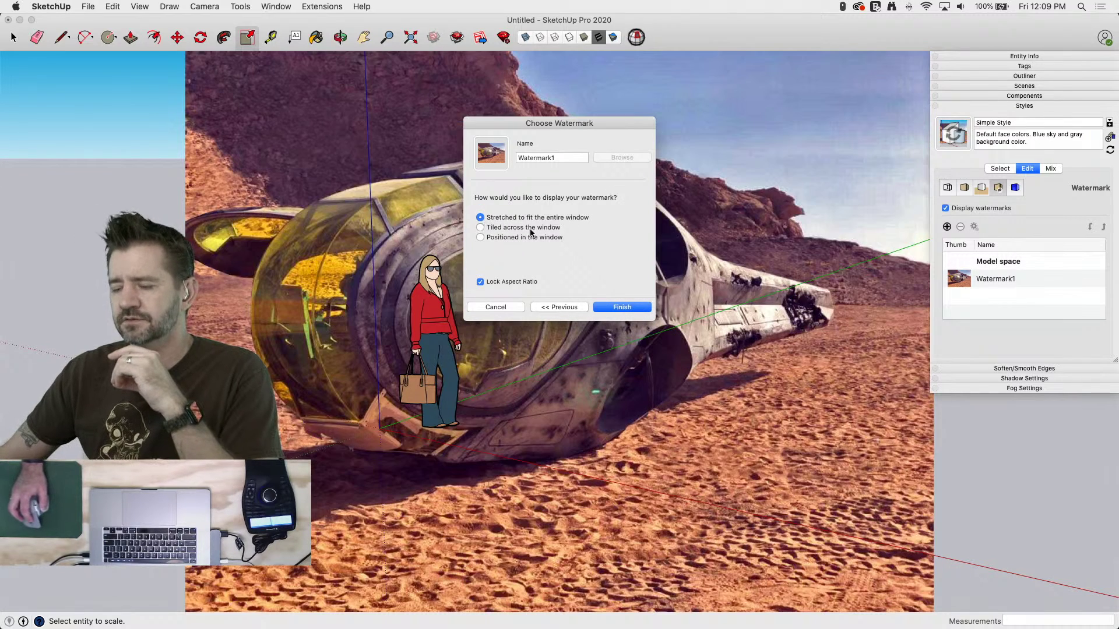
click(488, 239)
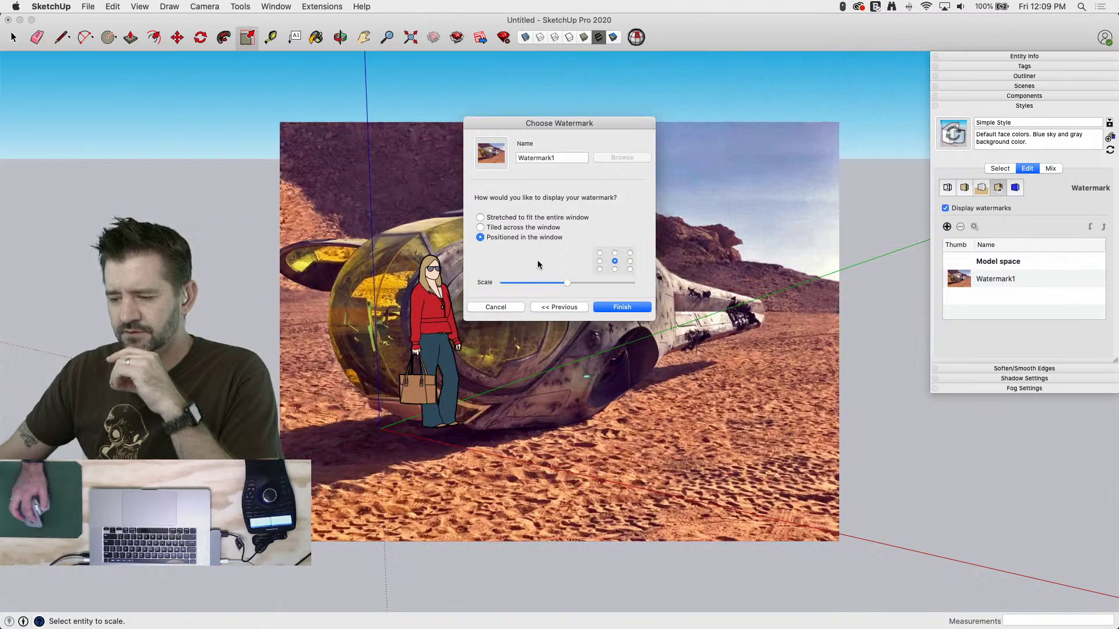
click(599, 253)
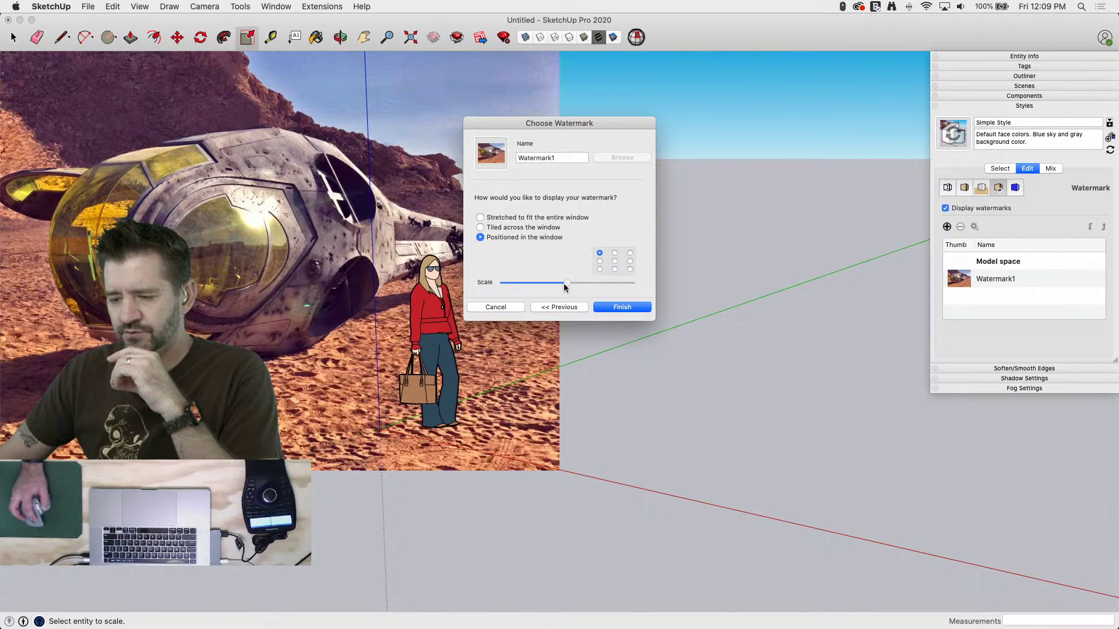
drag(564, 286, 533, 288)
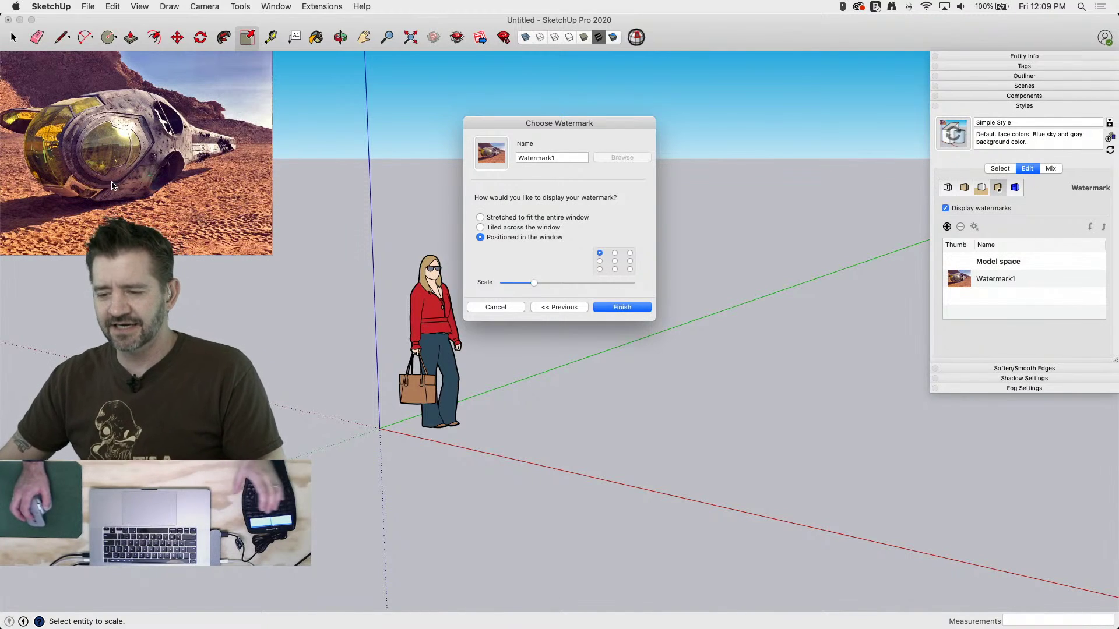
click(621, 307)
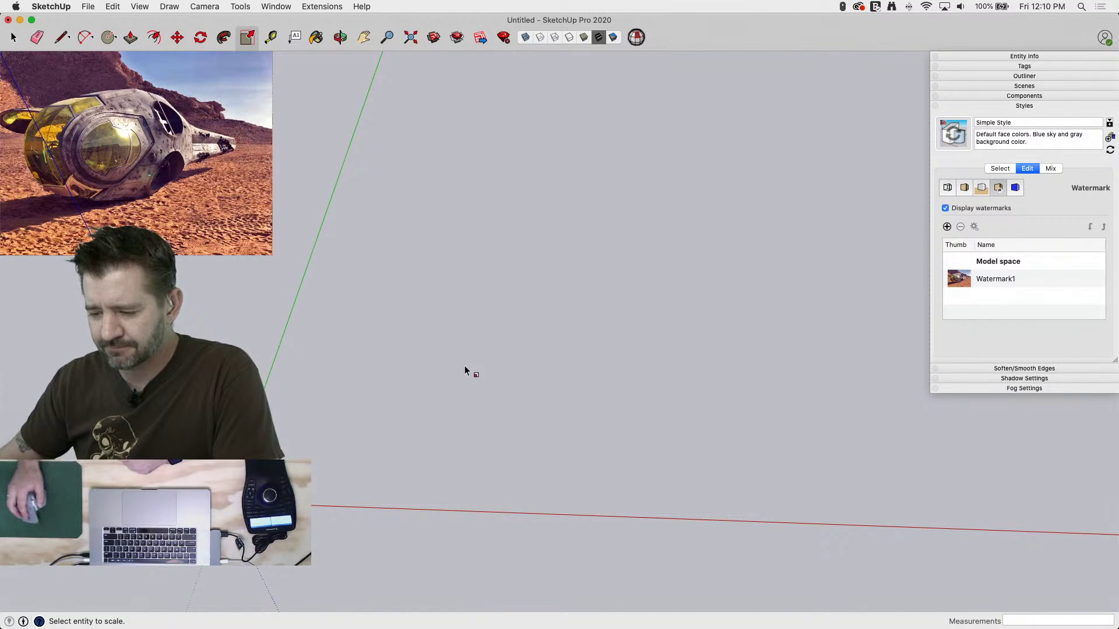
Draw a rectangle about 31' 8" by 14' 9" on the ground for the ornithopter's body, beside the red axis
middle_drag(465, 371, 459, 429)
key(r)
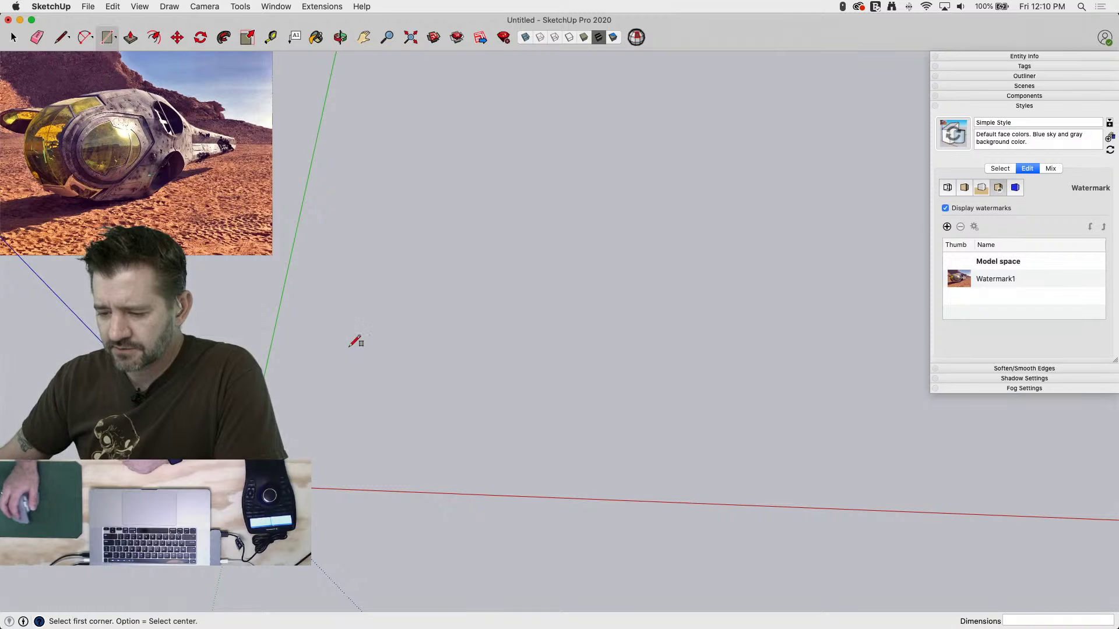
click(324, 304)
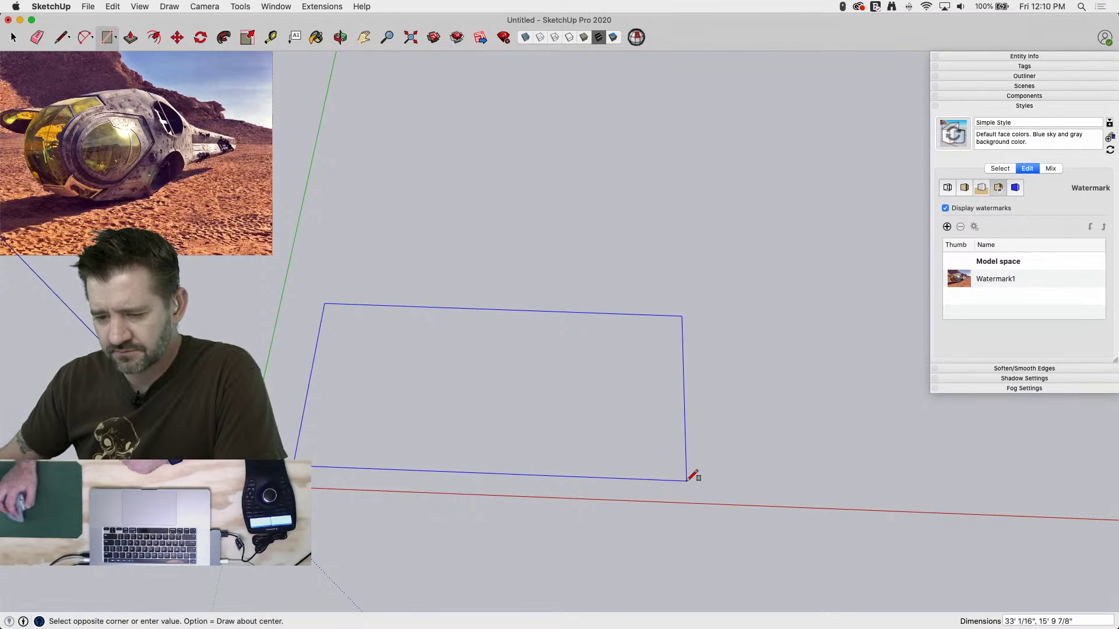
click(670, 467)
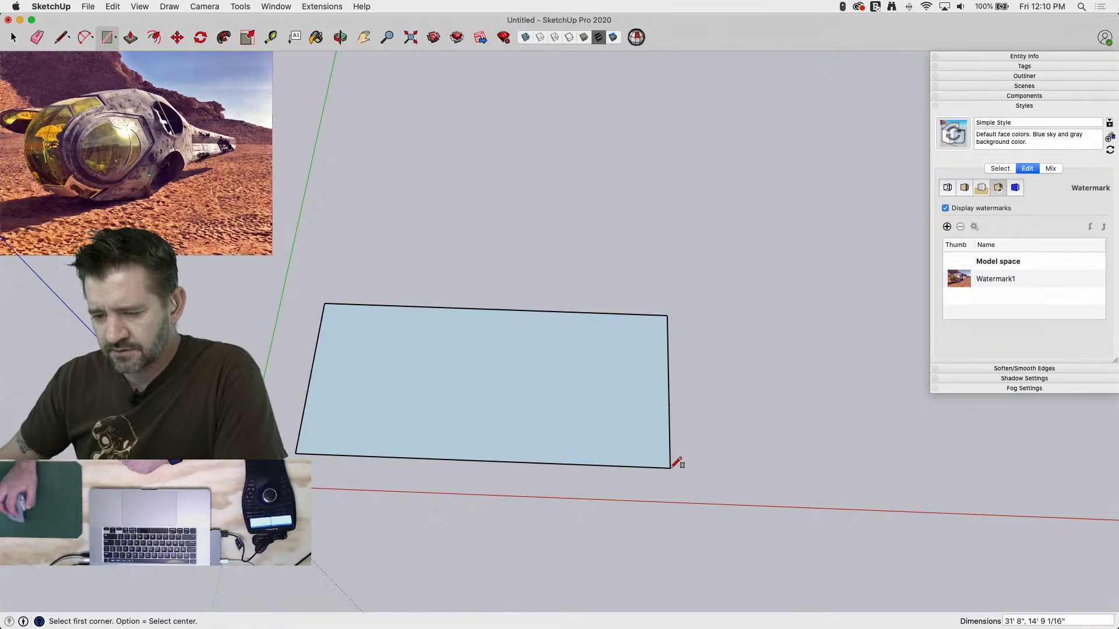
Draw a narrower rectangle about 28' 3" long and 6' 2" wide from the body's rear edge for the tail
scroll(285, 404, down, 2)
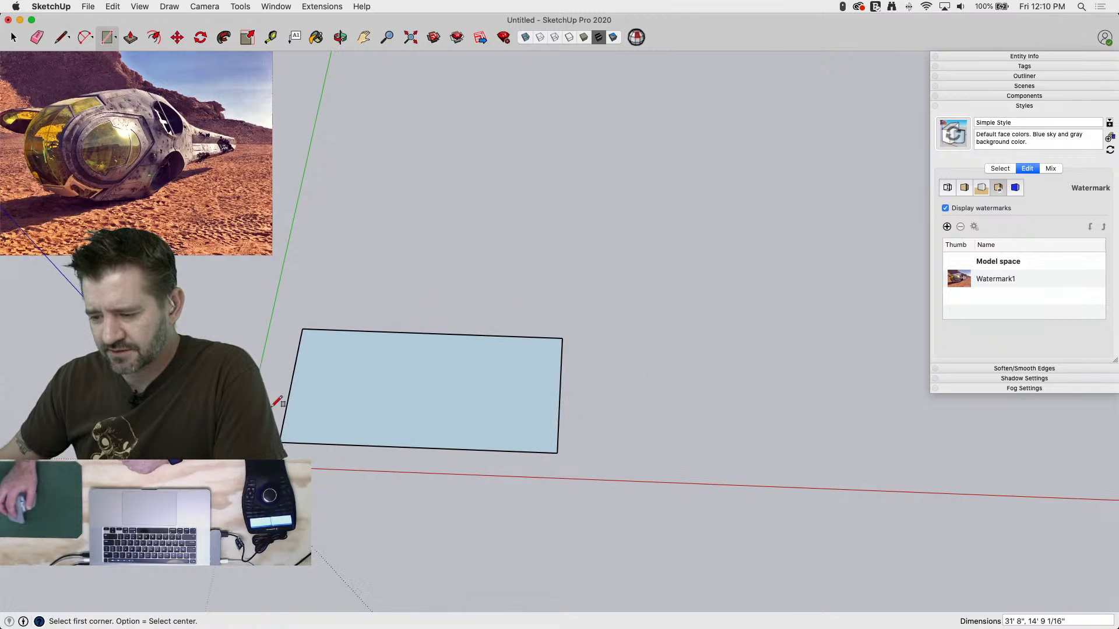
click(561, 369)
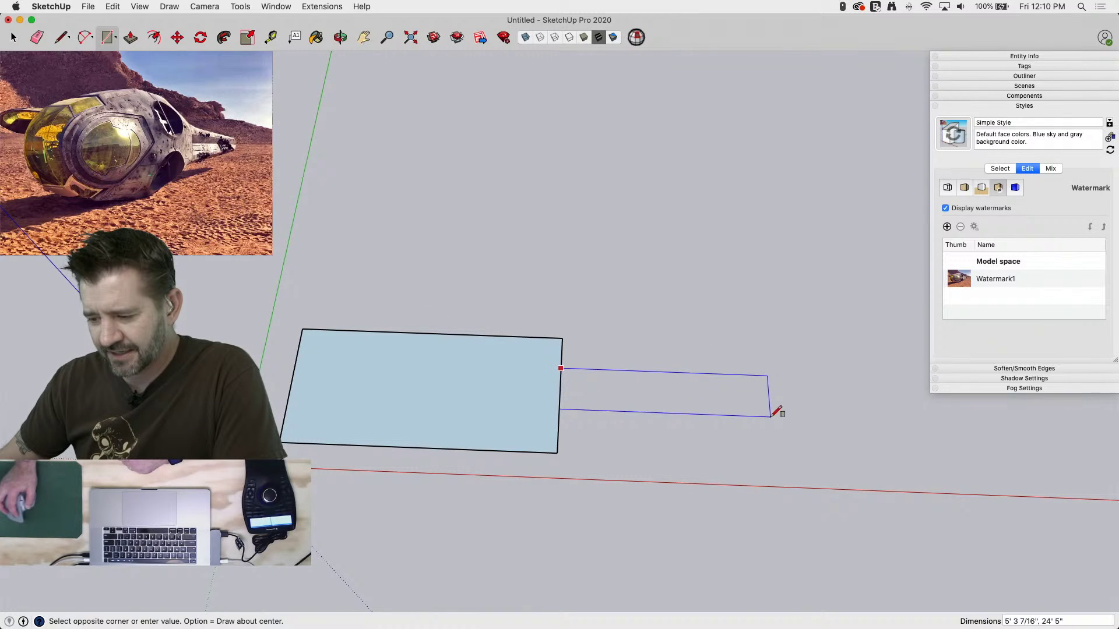
click(804, 425)
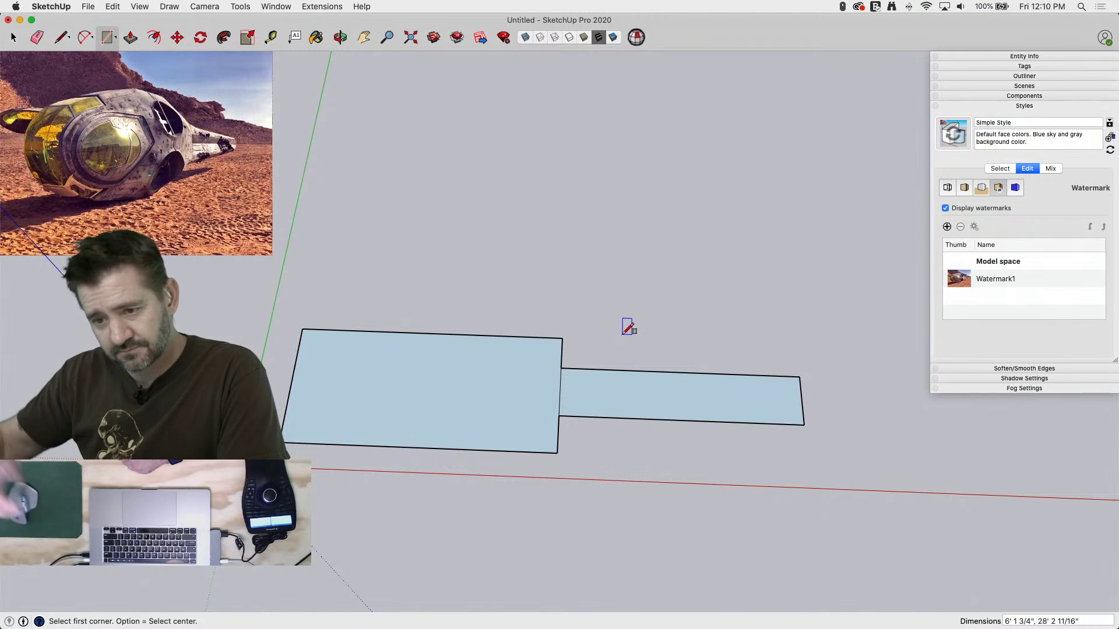
Draw taper lines from the tail junction across the body's rear corners, two segments on the upper side and one on the lower
mouse_move(561, 357)
middle_down()
mouse_move(530, 475)
mouse_move(499, 435)
middle_up()
scroll(378, 369, up, 3)
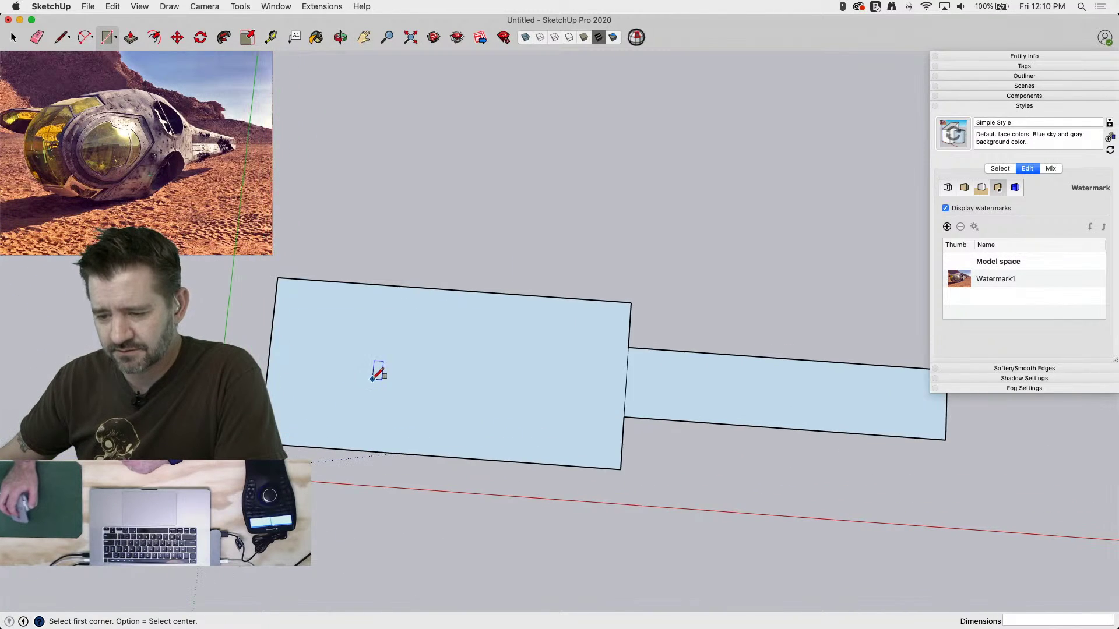
key(l)
click(628, 347)
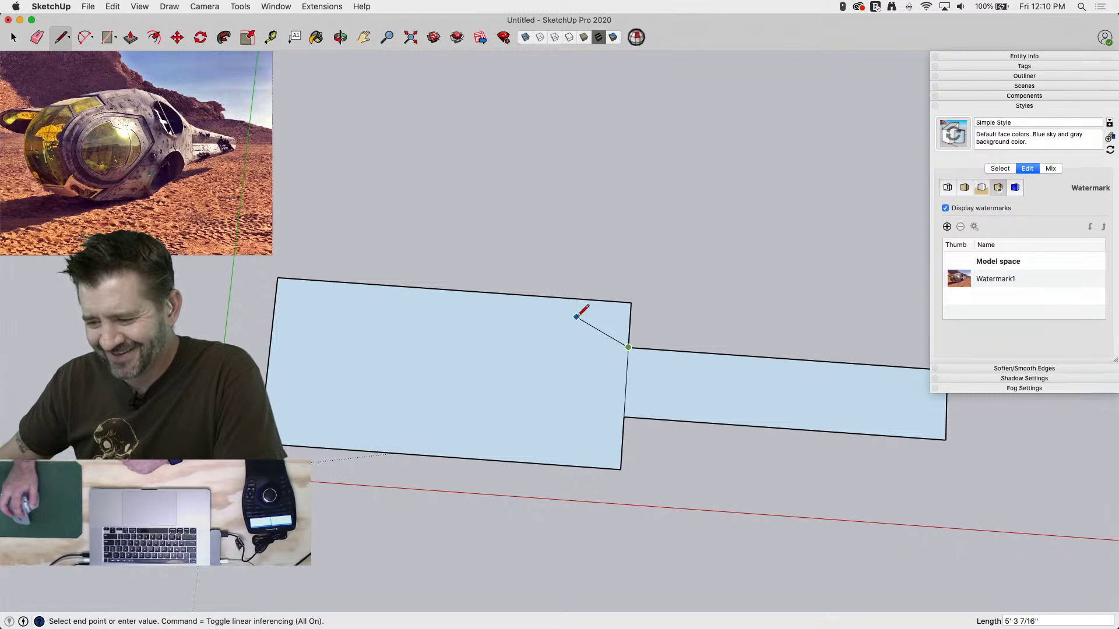
click(575, 314)
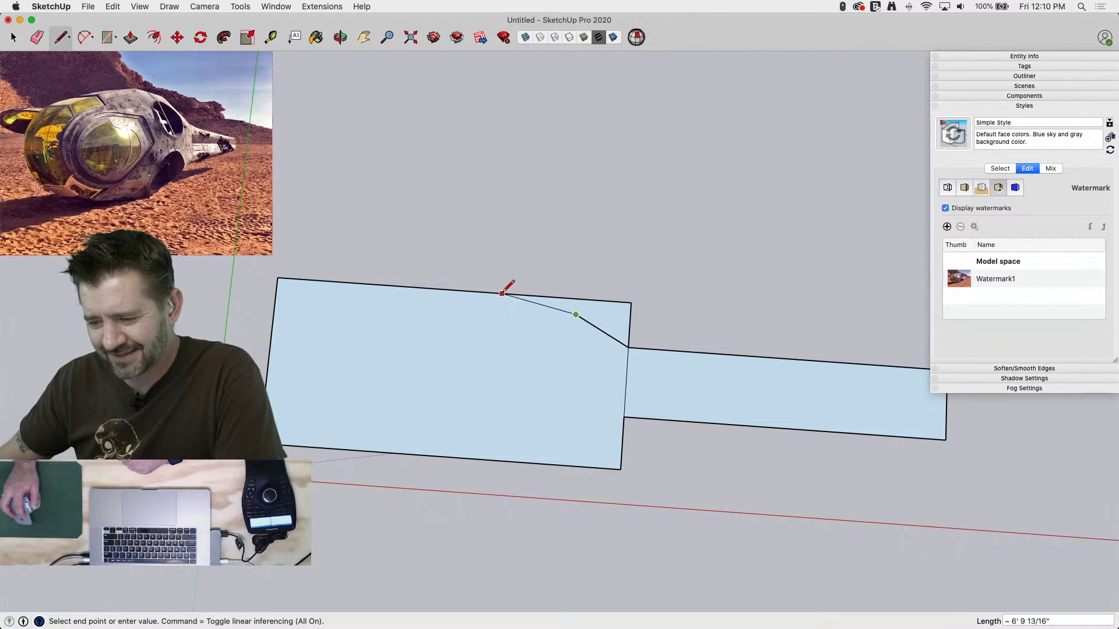
click(502, 293)
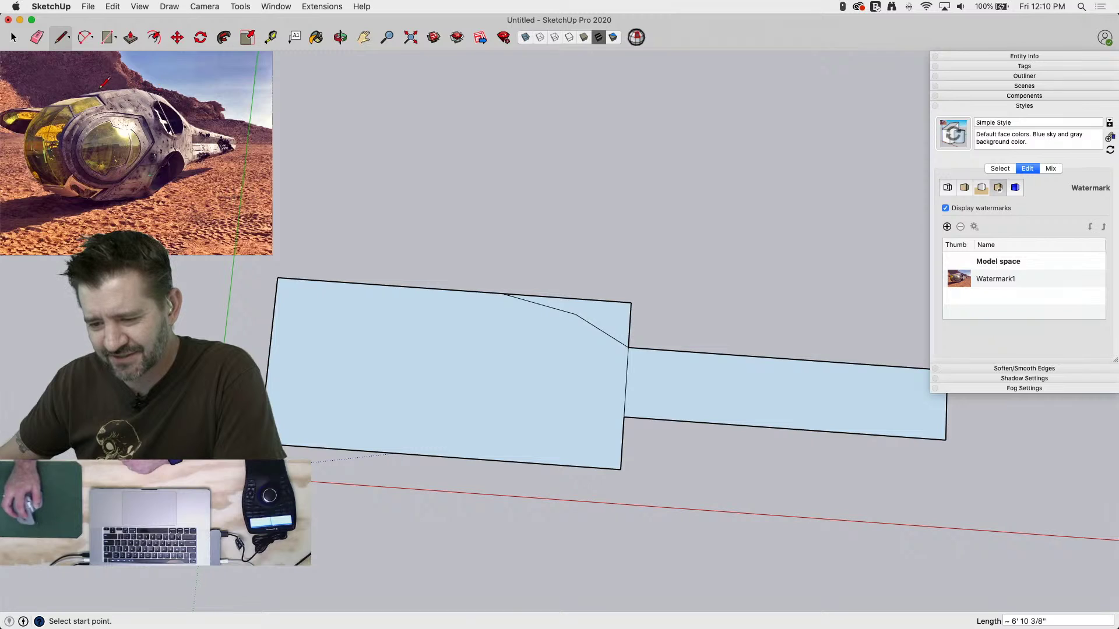
click(624, 417)
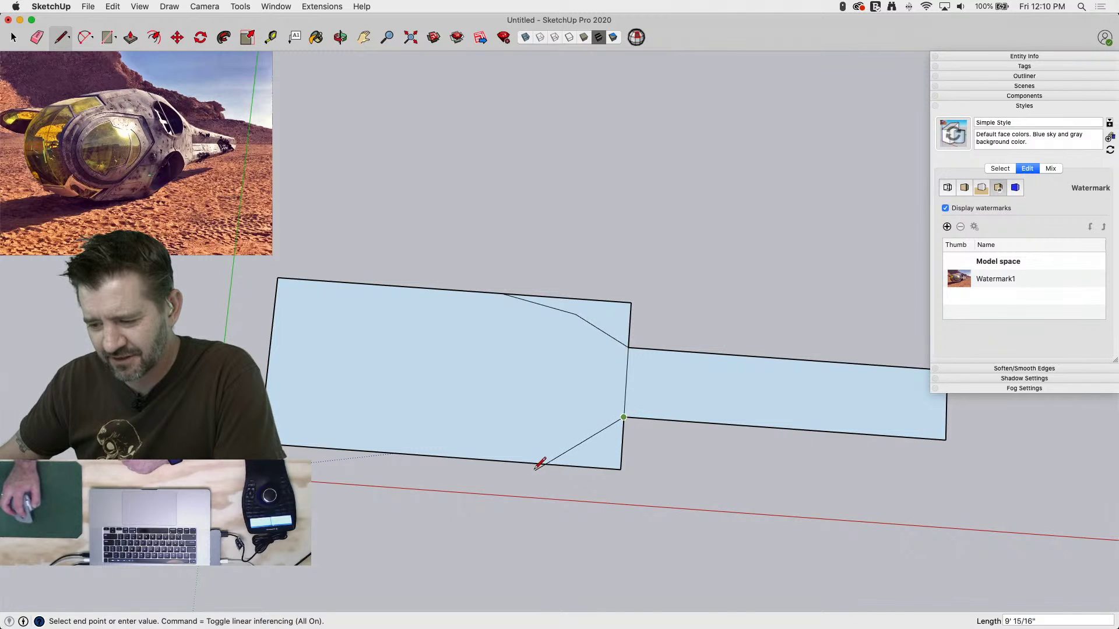
click(502, 461)
Erase the outer edges of the two cut-off rear corners of the body
key(e)
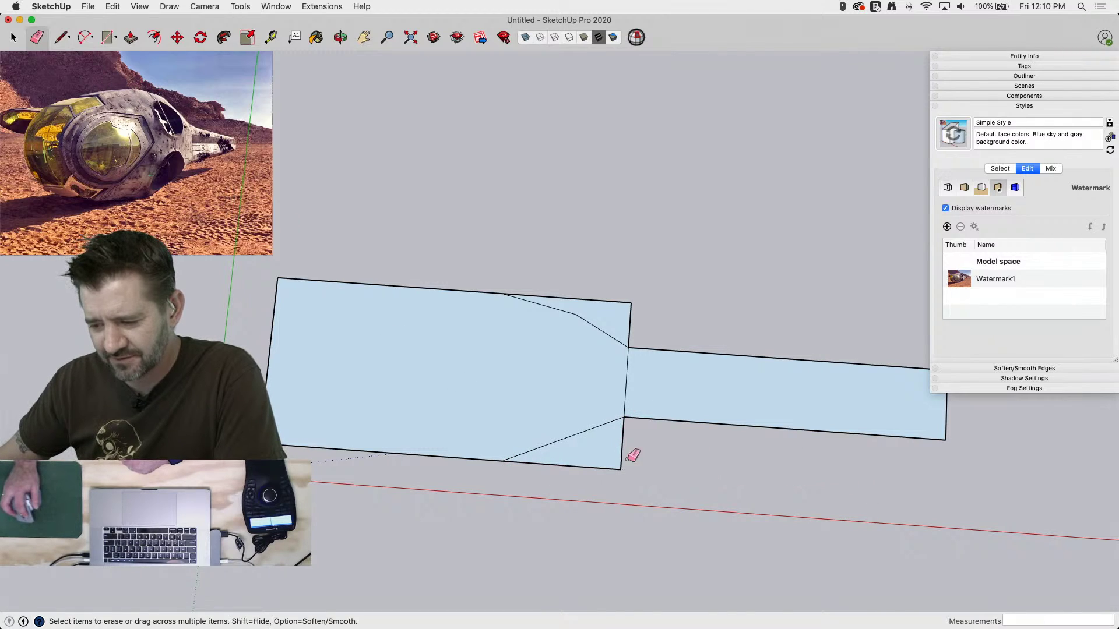
drag(610, 472, 627, 460)
mouse_move(635, 335)
mouse_down()
mouse_move(627, 297)
mouse_move(640, 306)
mouse_up()
Draw a line about 20' 4" long from the upper shoulder to the front edge, and an arc rounding the nose, tangent to the lower edge
key(l)
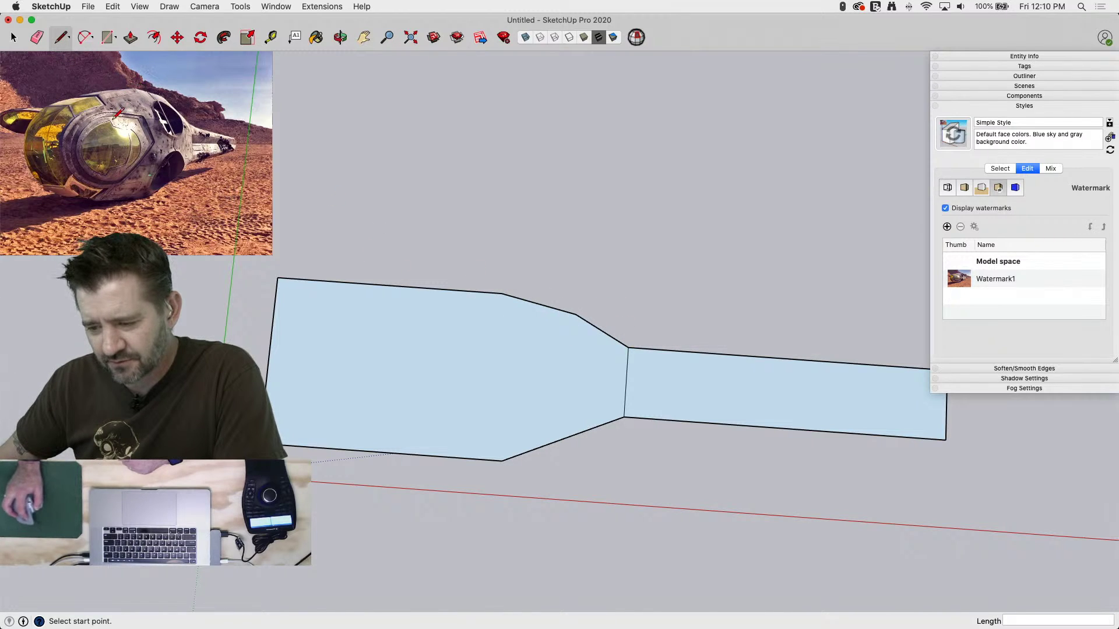
click(502, 293)
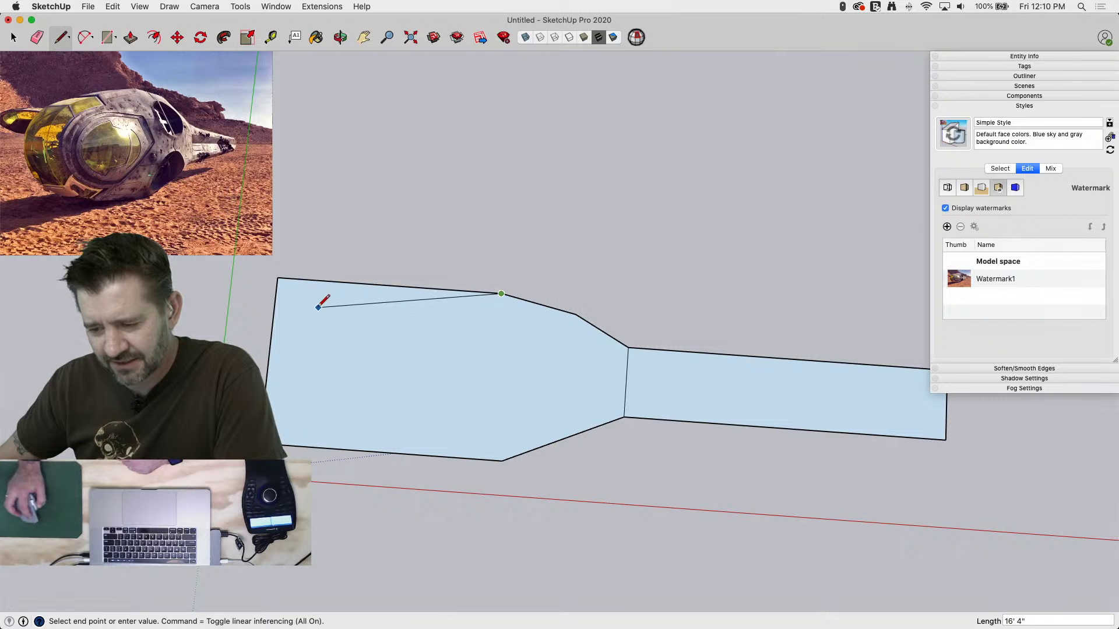
click(274, 311)
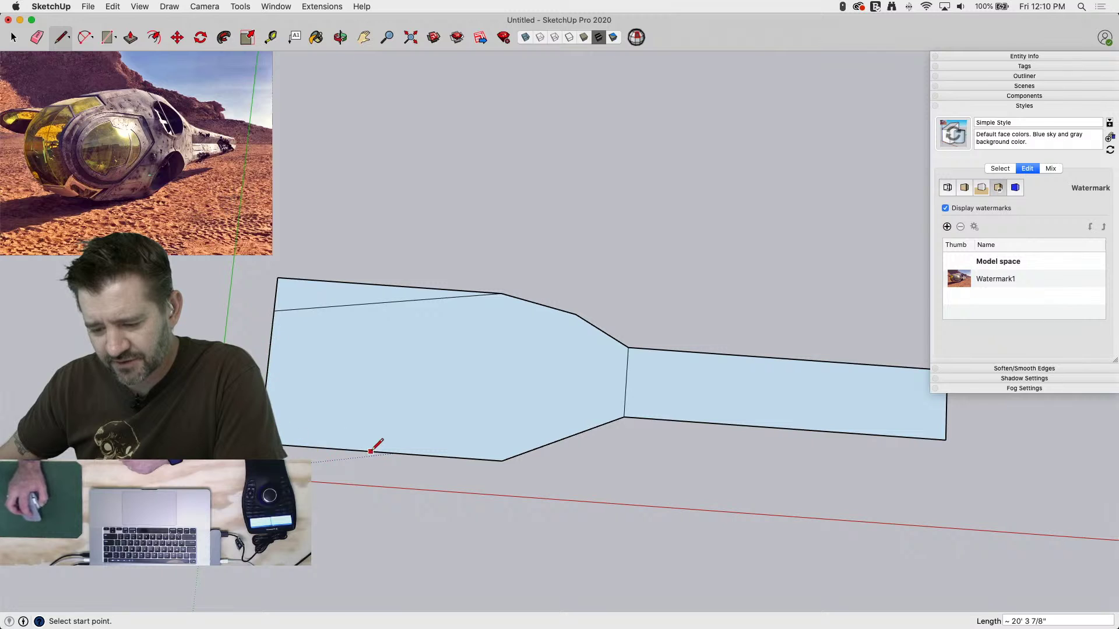
key(a)
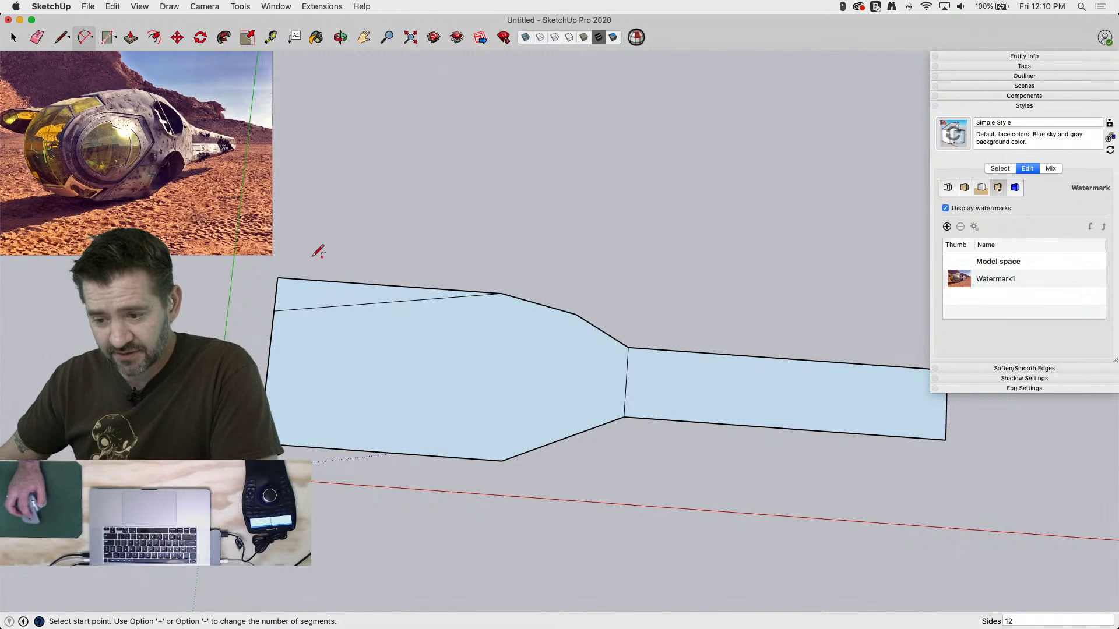
click(330, 306)
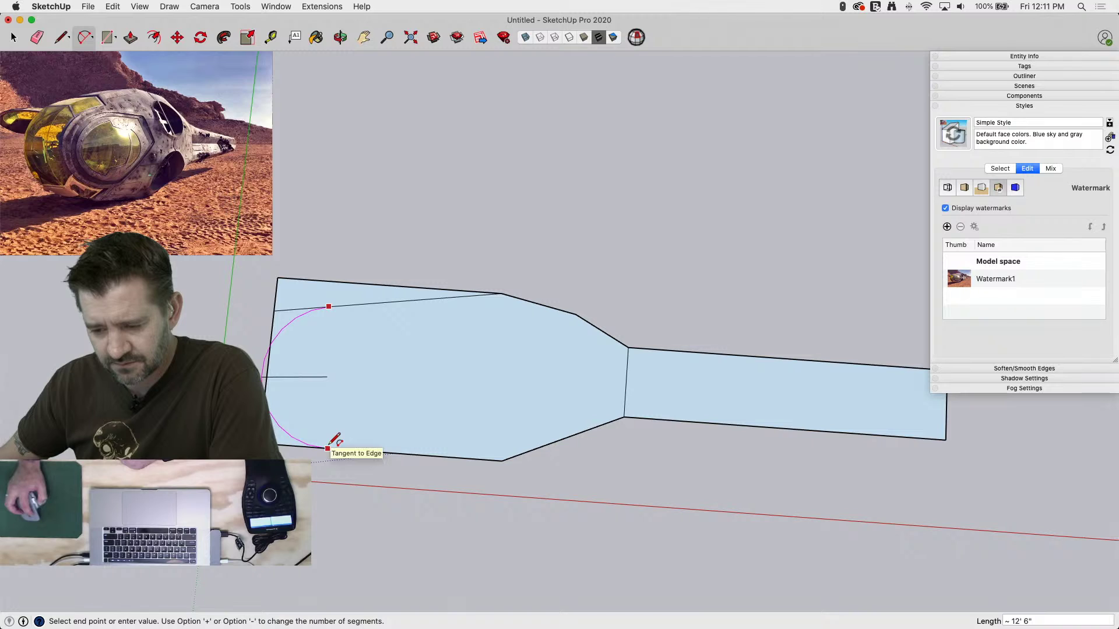
click(331, 448)
Erase the leftover corner edges outside and across the rounded nose arc
key(e)
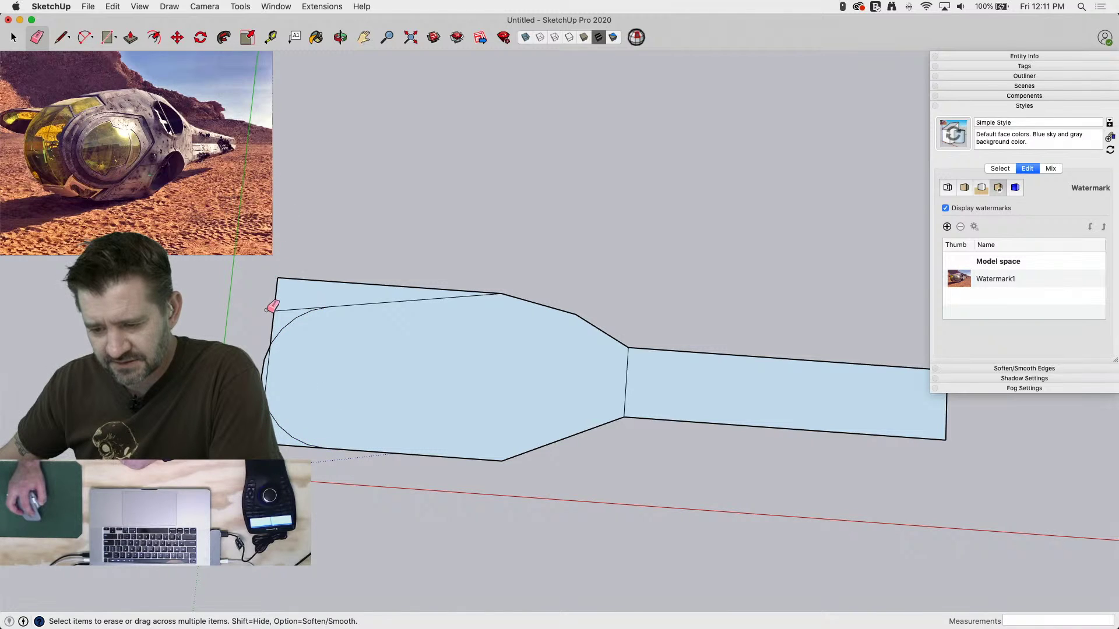
mouse_move(267, 309)
mouse_down()
mouse_move(314, 272)
mouse_move(278, 298)
mouse_up()
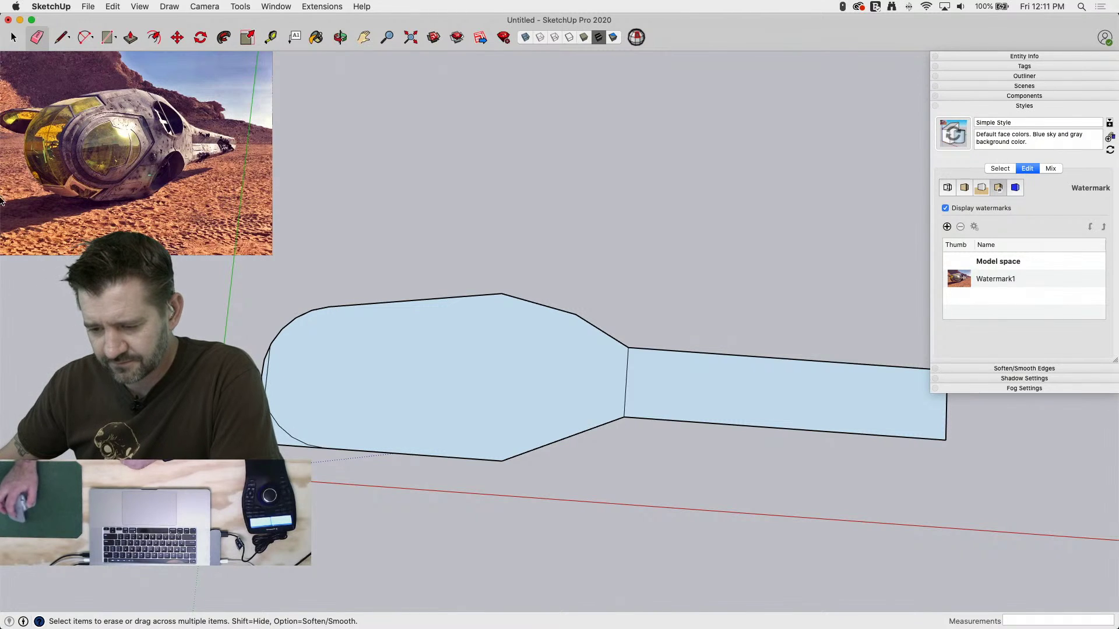
mouse_move(271, 366)
mouse_down()
mouse_move(274, 420)
mouse_move(296, 451)
mouse_up()
Select the nose arc and move it about 3' 2" toward the tail along the red axis
mouse_move(392, 411)
middle_down()
mouse_move(414, 513)
mouse_move(396, 417)
middle_up()
key(space)
drag(223, 308, 428, 575)
key(m)
click(326, 502)
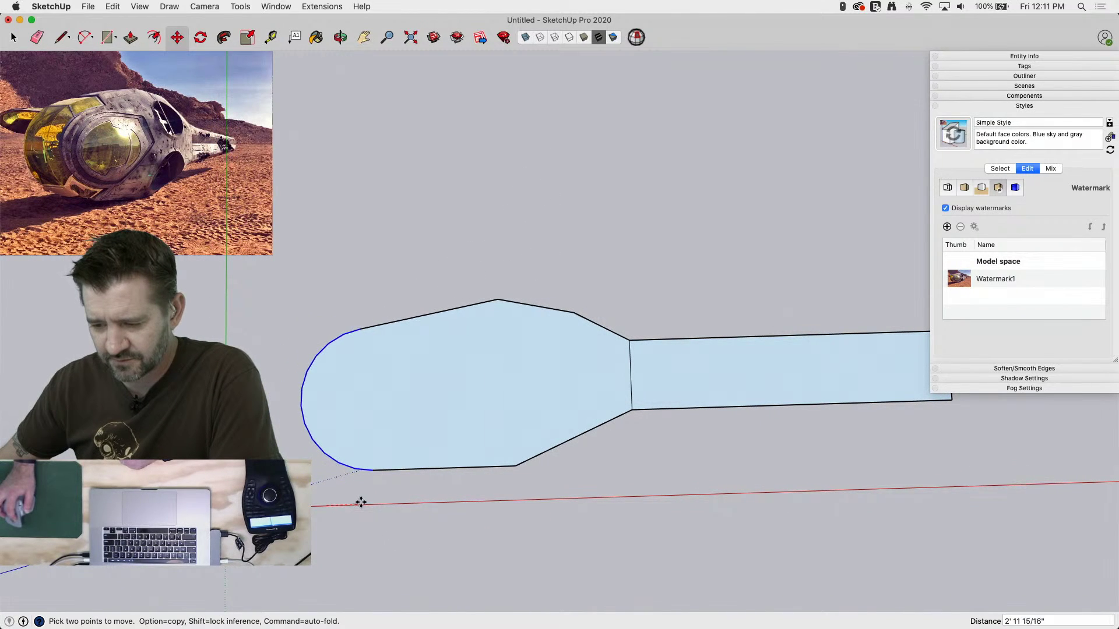
click(362, 502)
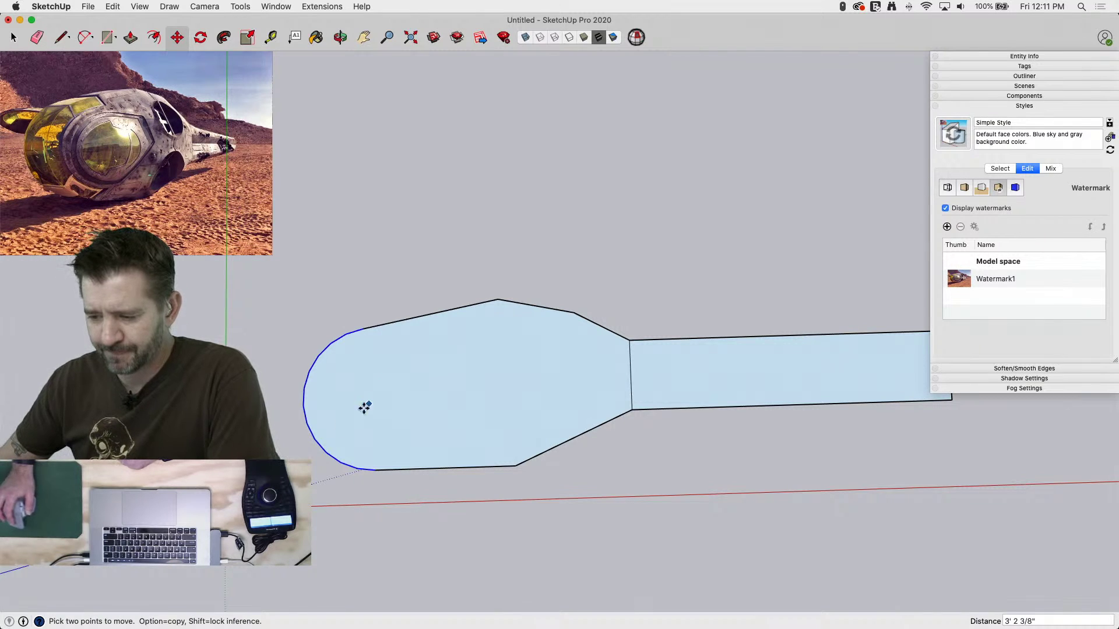
Move the lower corner of the body-tail junction about 1' 7" outward to widen the tail's base
scroll(352, 442, down, 2)
key(l)
key(space)
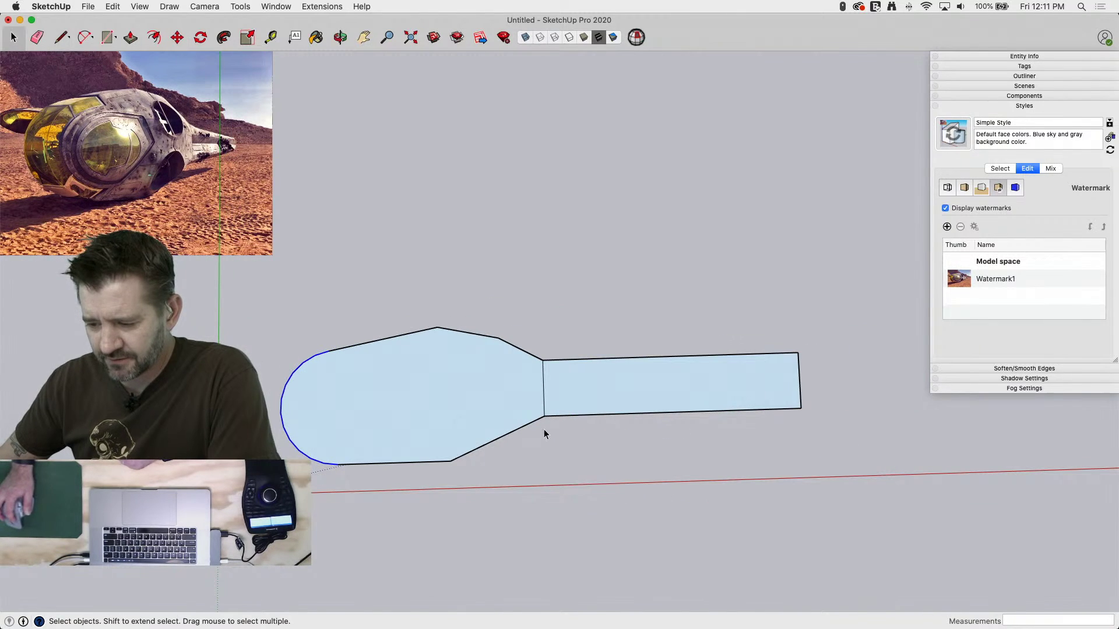
key(m)
click(546, 417)
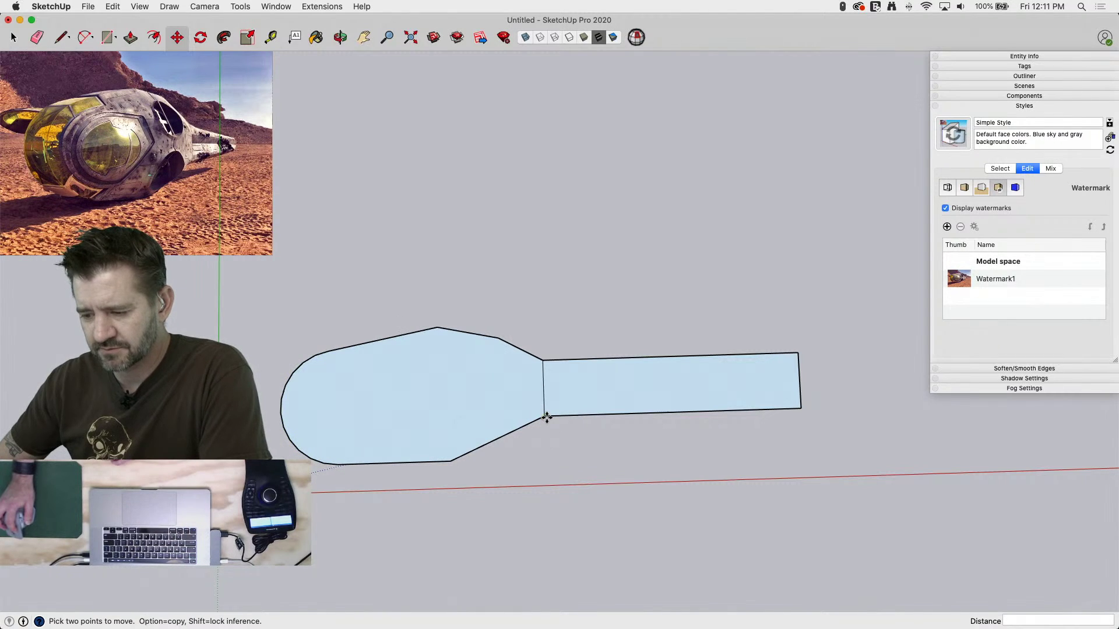
click(546, 428)
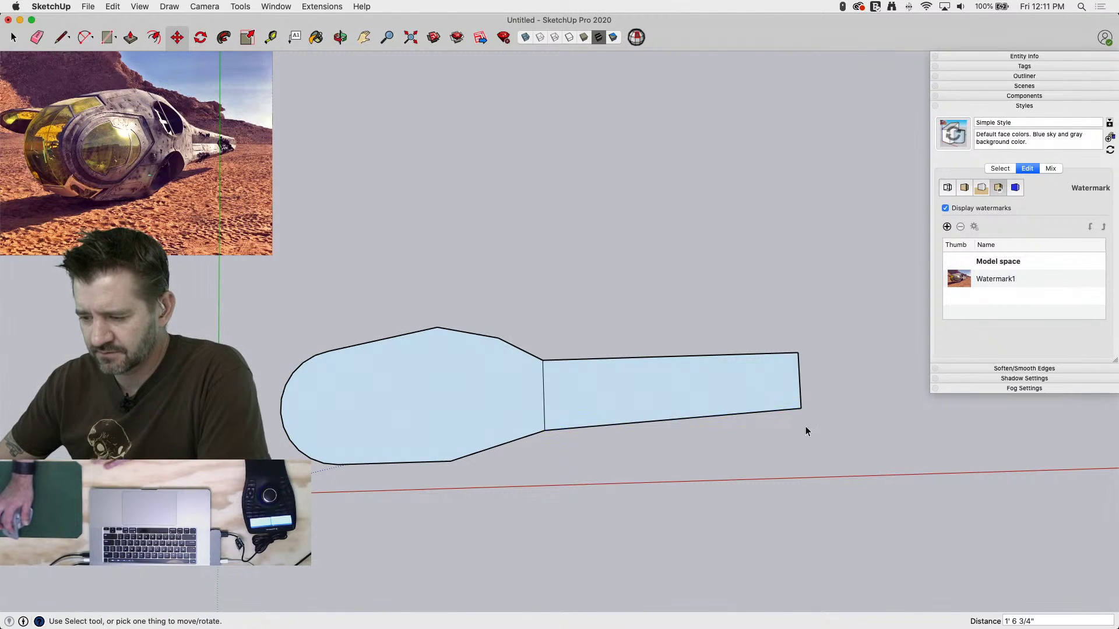
Move the upper corner of the tail's far end about 2' 5" inward so the tail tapers
key(space)
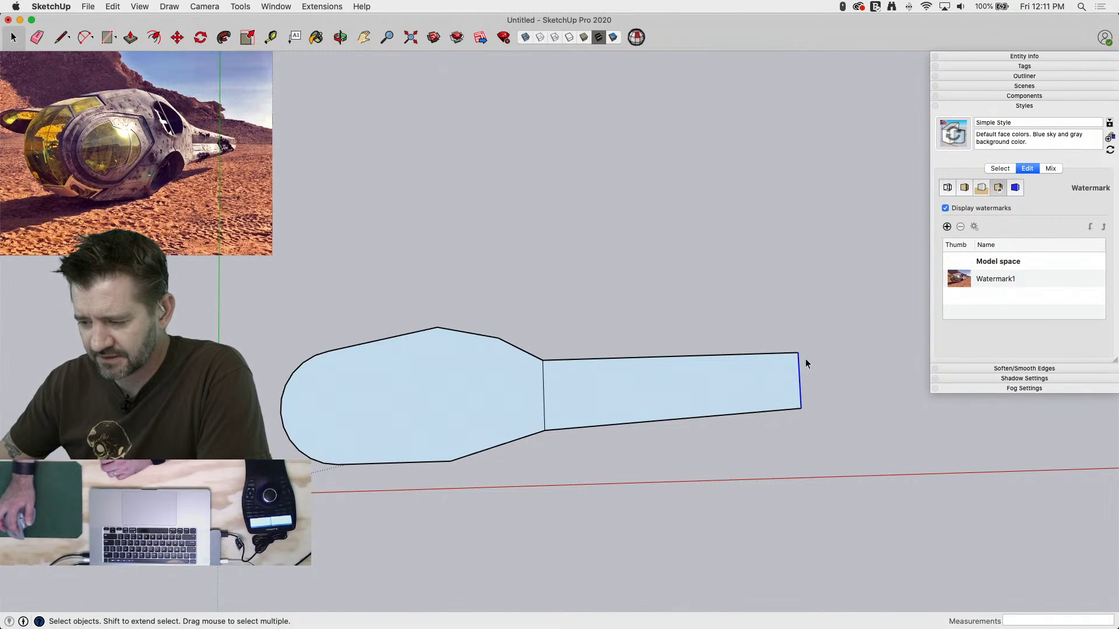
key(m)
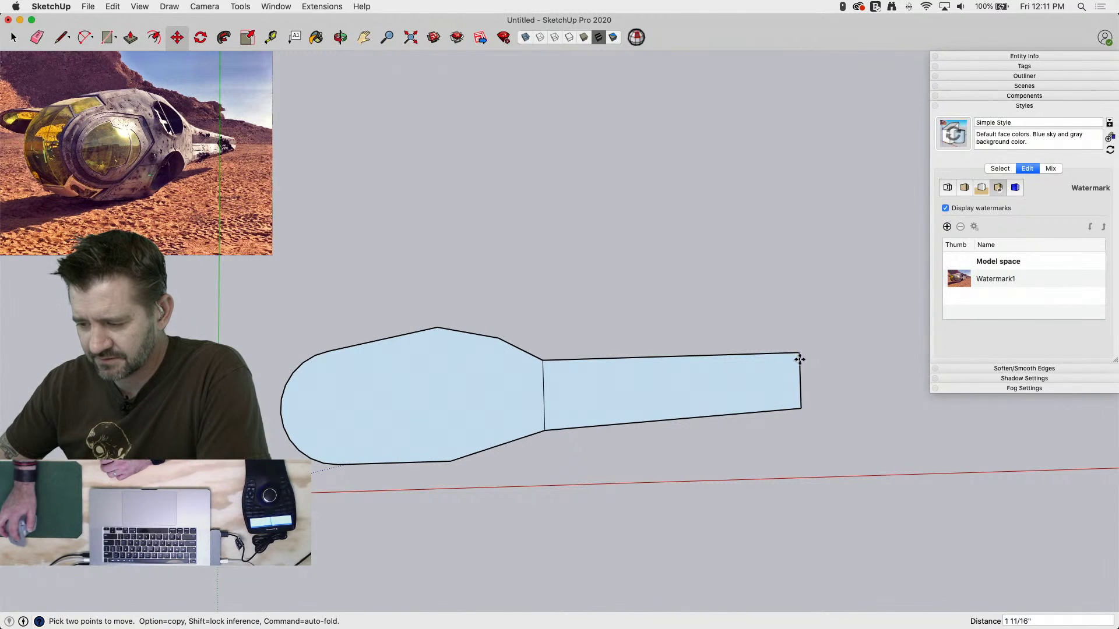
click(798, 353)
click(799, 374)
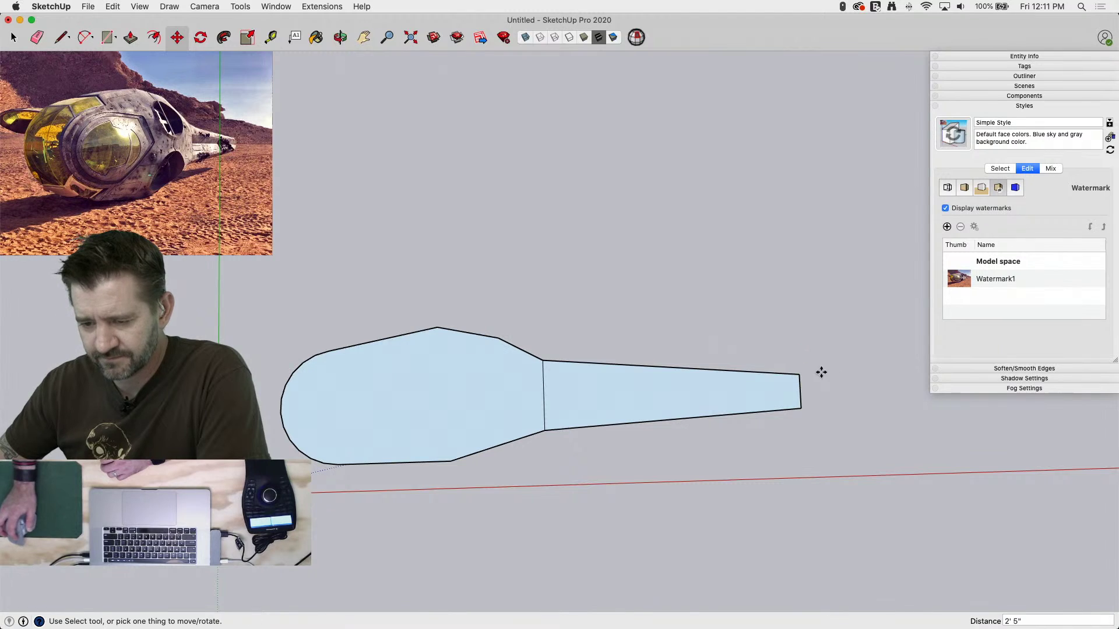
key(space)
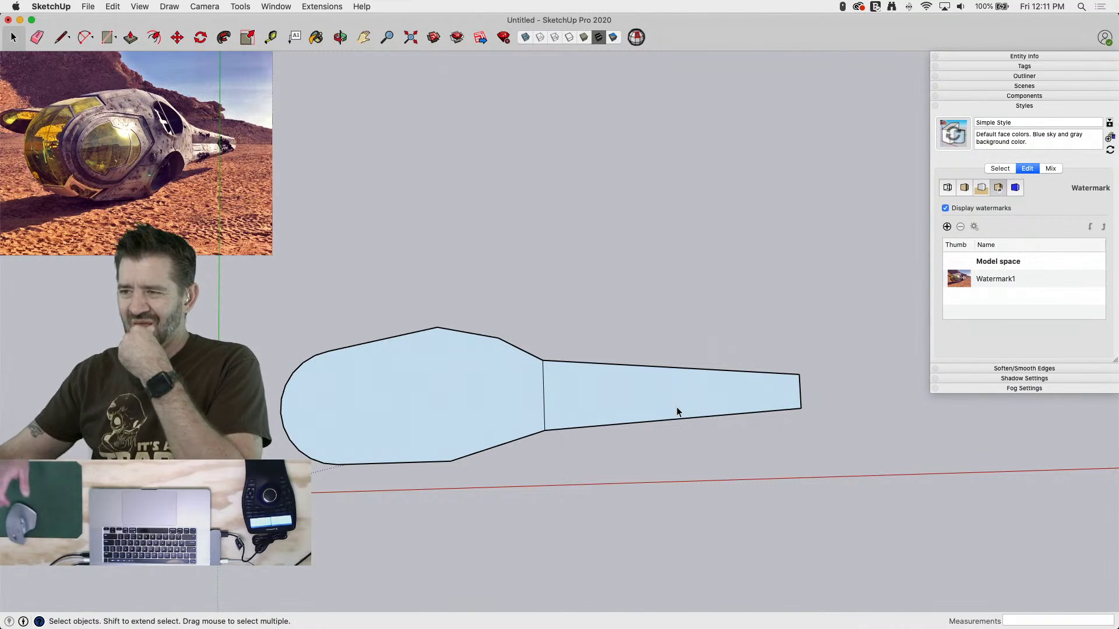
key(m)
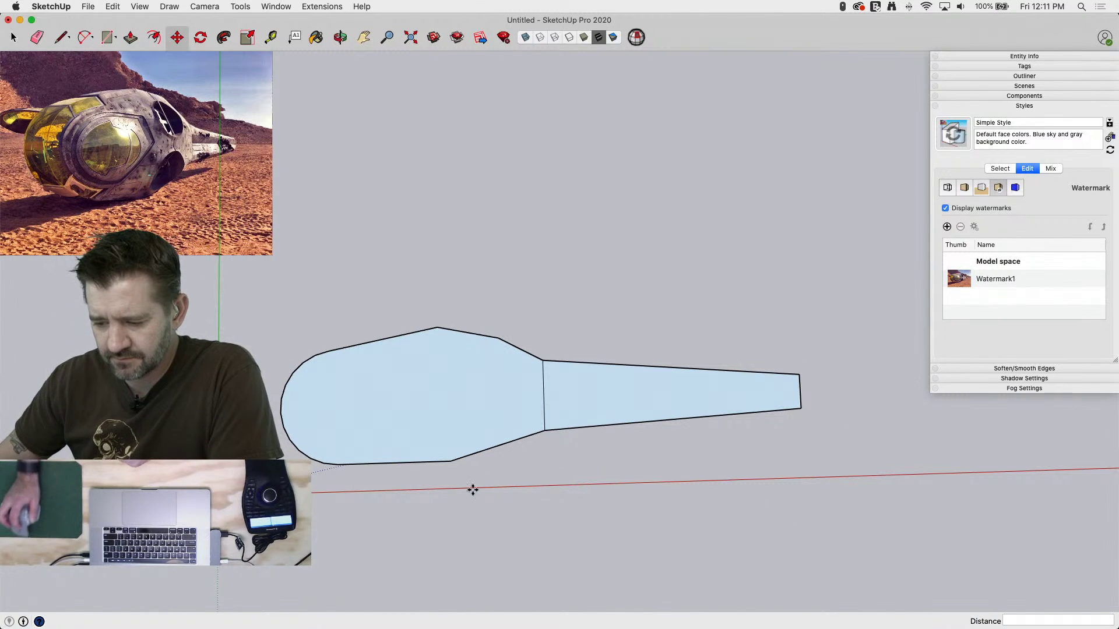
click(452, 463)
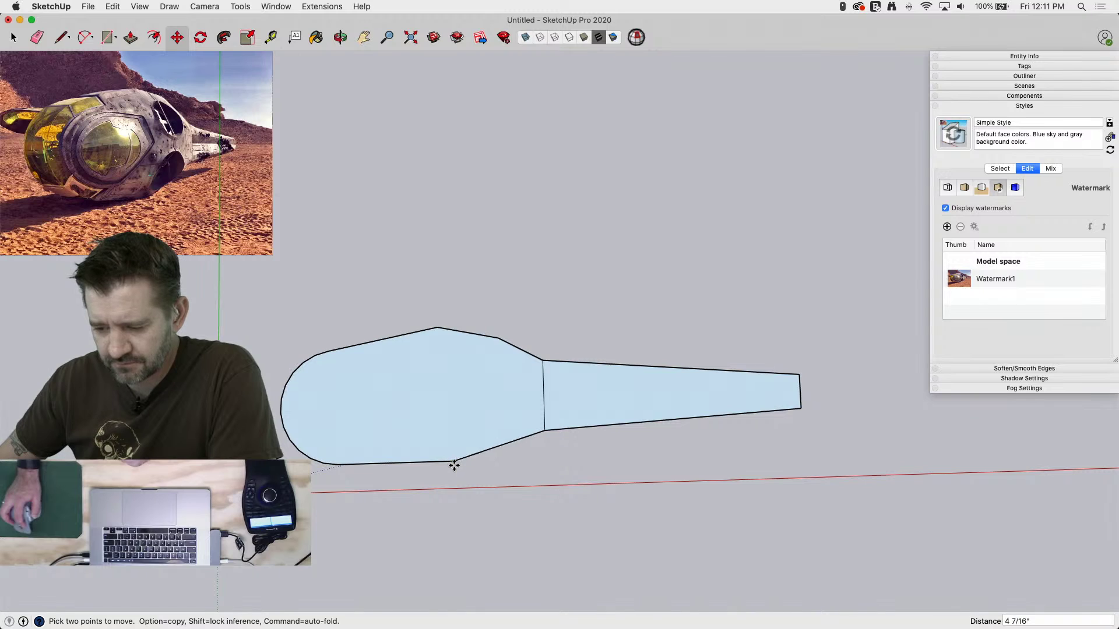
key(space)
Select the body's lower edge and move it about 1' 2" outward along the green axis to deepen the belly
click(403, 465)
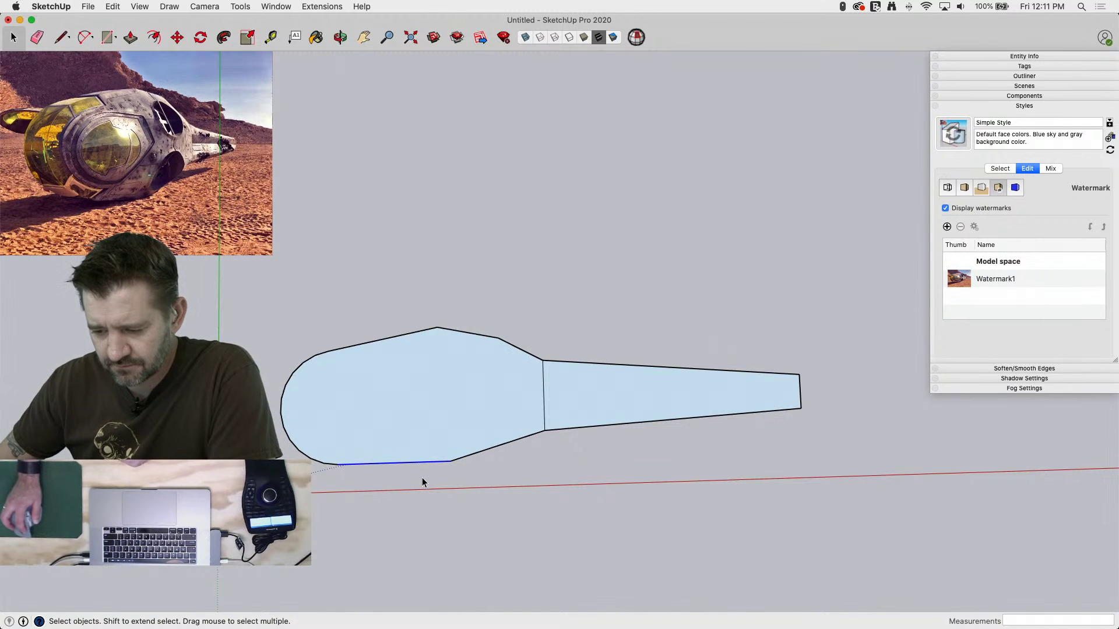
key(m)
click(416, 464)
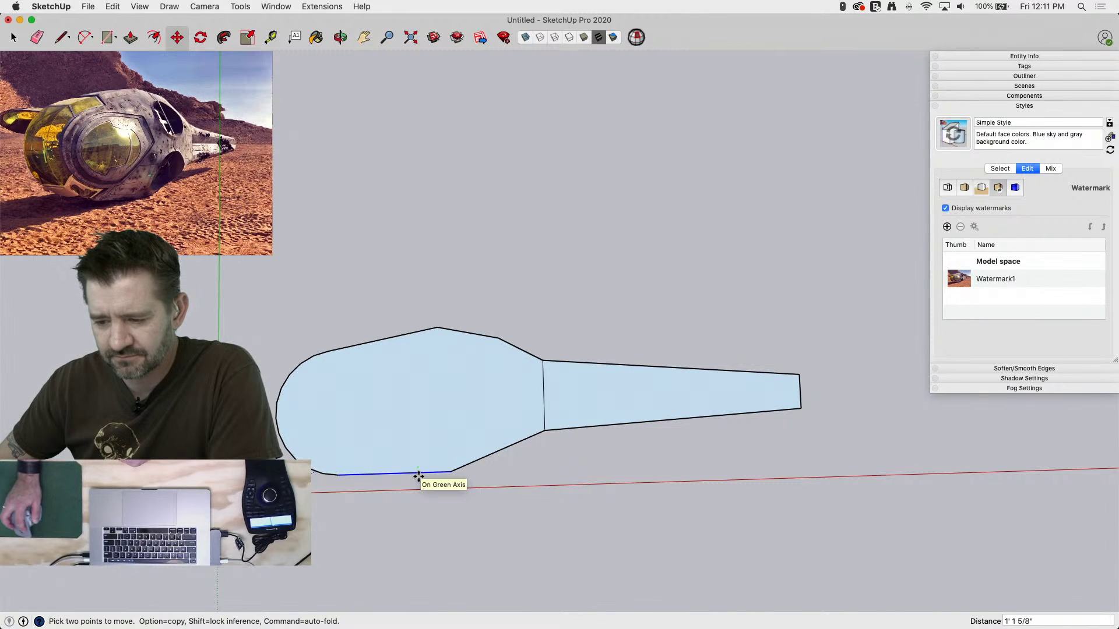
click(418, 477)
key(space)
click(523, 533)
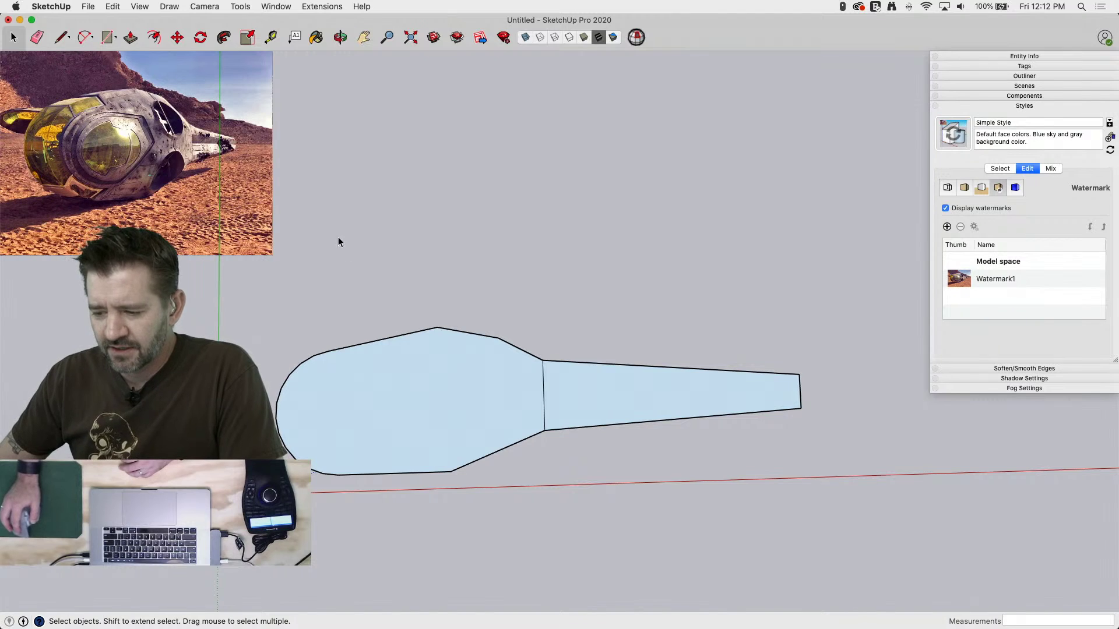
Erase the dividing edge between body and tail and redraw it between the same two junction corners
key(e)
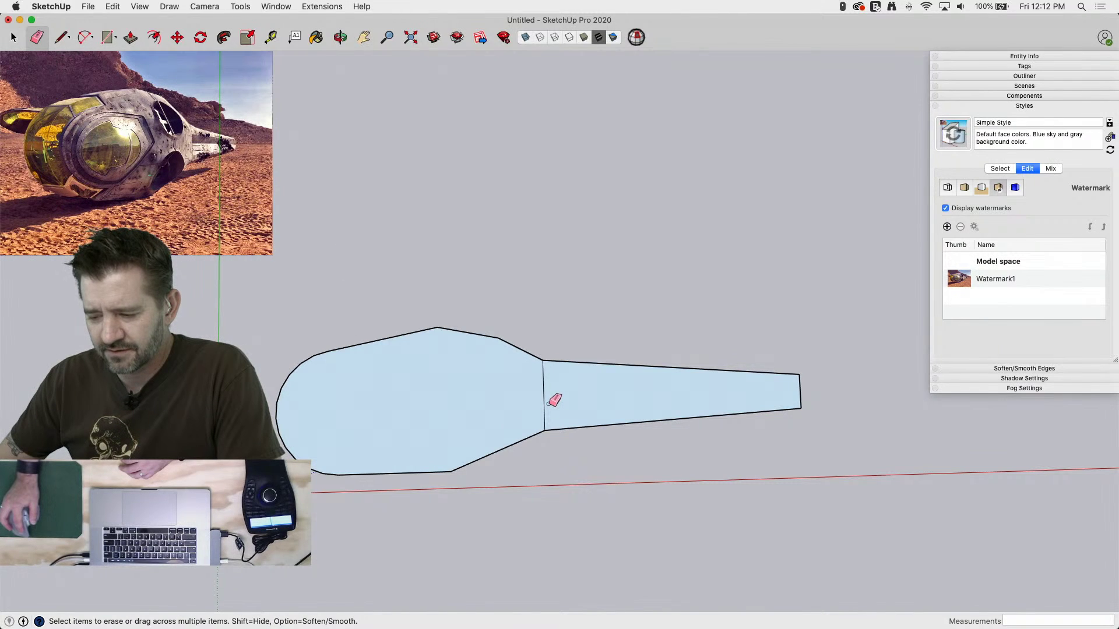
click(546, 405)
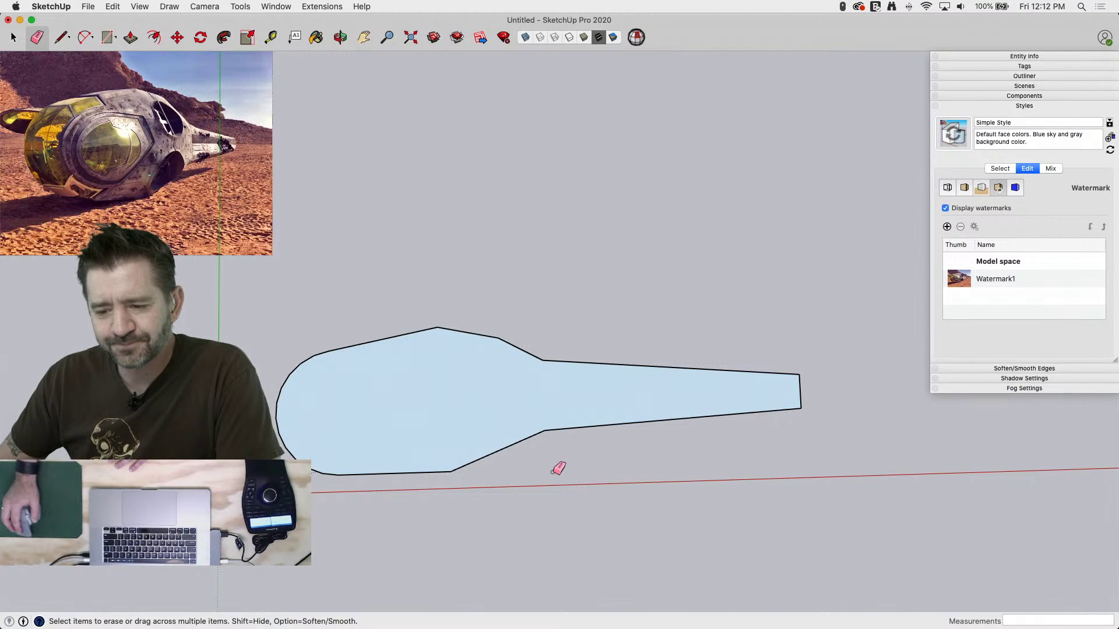
key(space)
key(l)
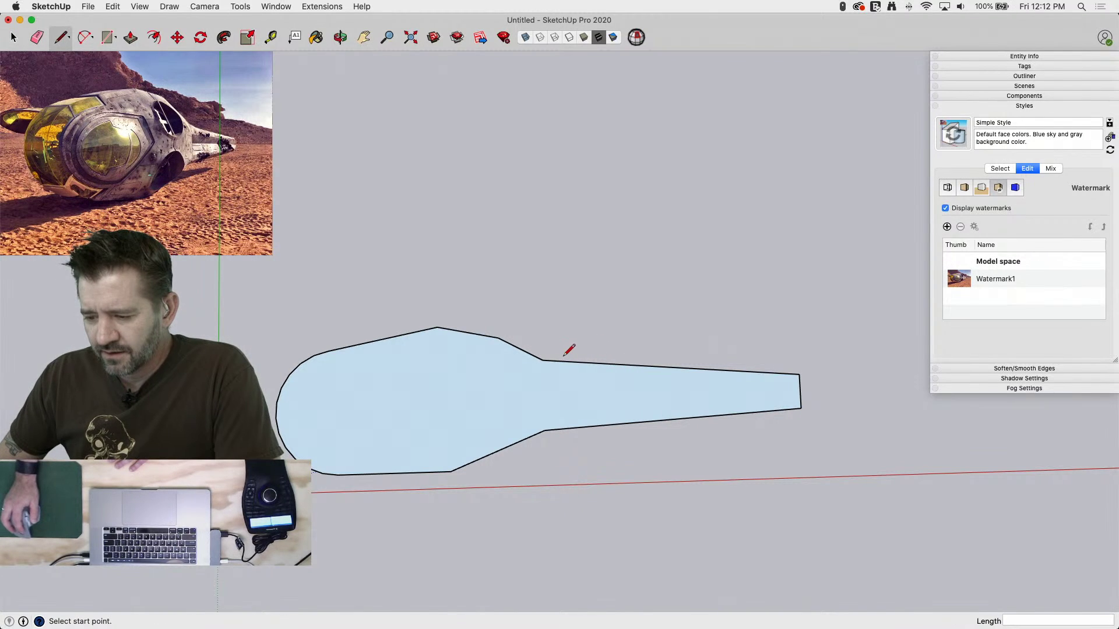
click(542, 360)
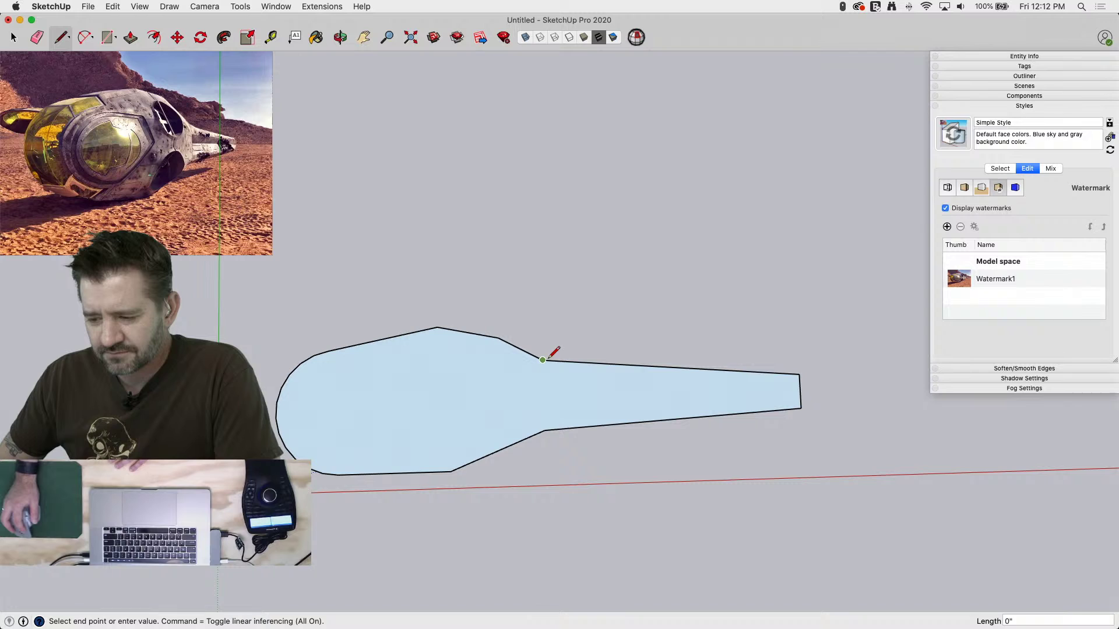
click(544, 430)
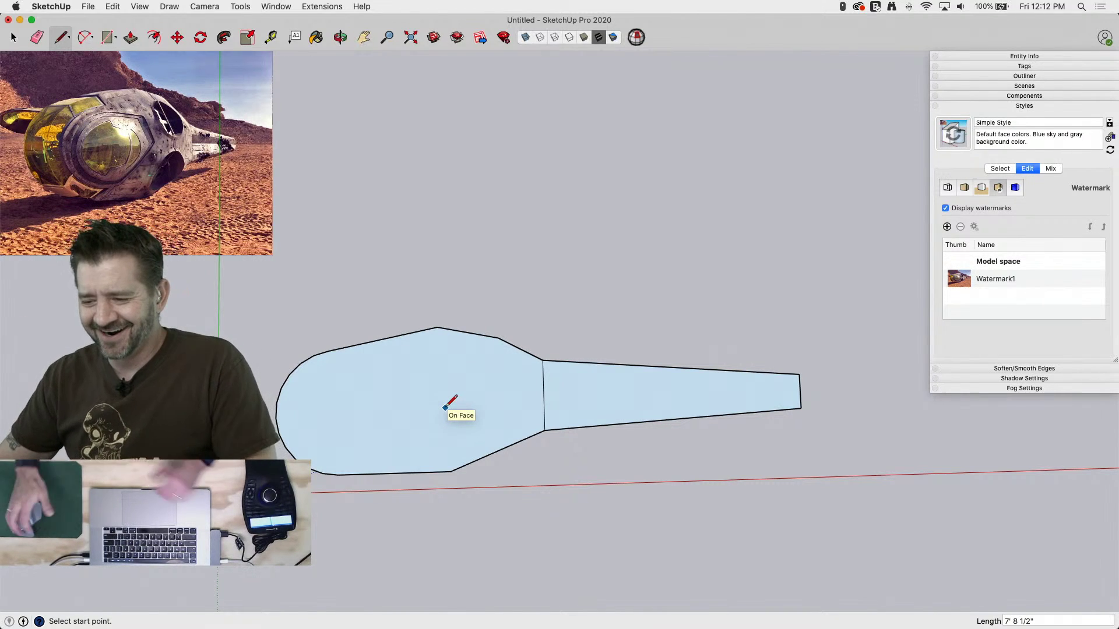
Make the body face with its edges one group and the tail face with its edges another group
key(space)
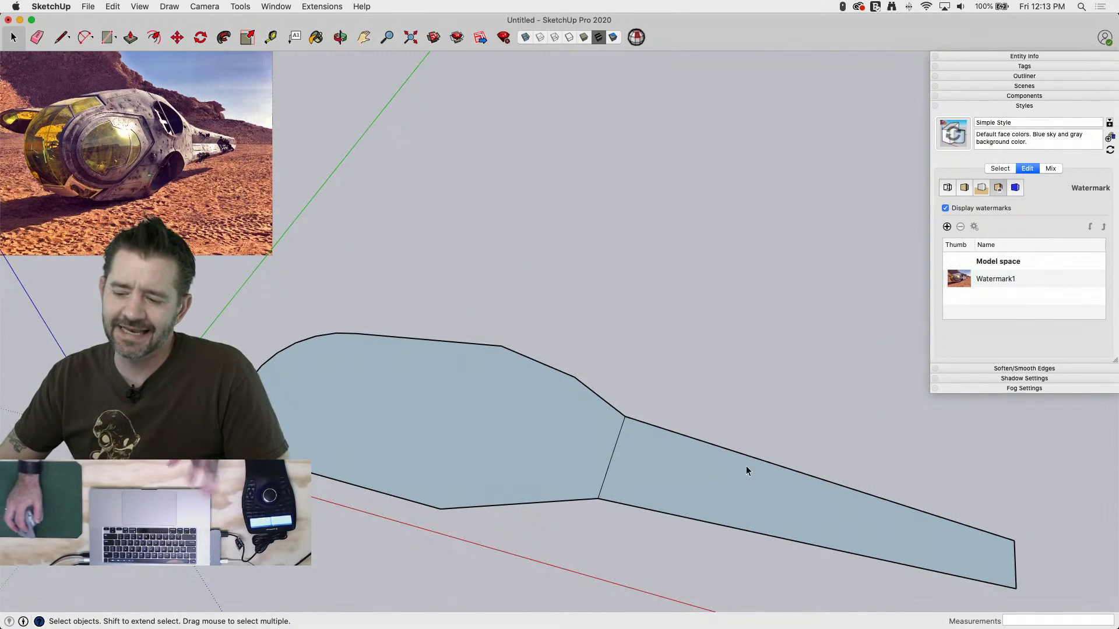
double_click(522, 406)
right_click(522, 407)
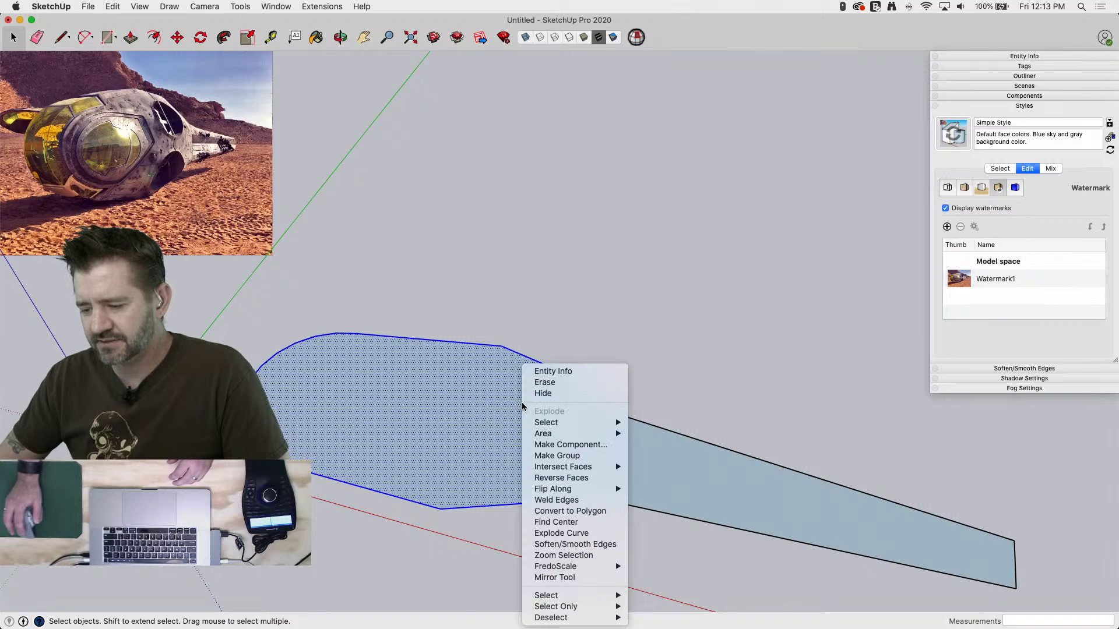
click(561, 462)
double_click(646, 473)
right_click(648, 472)
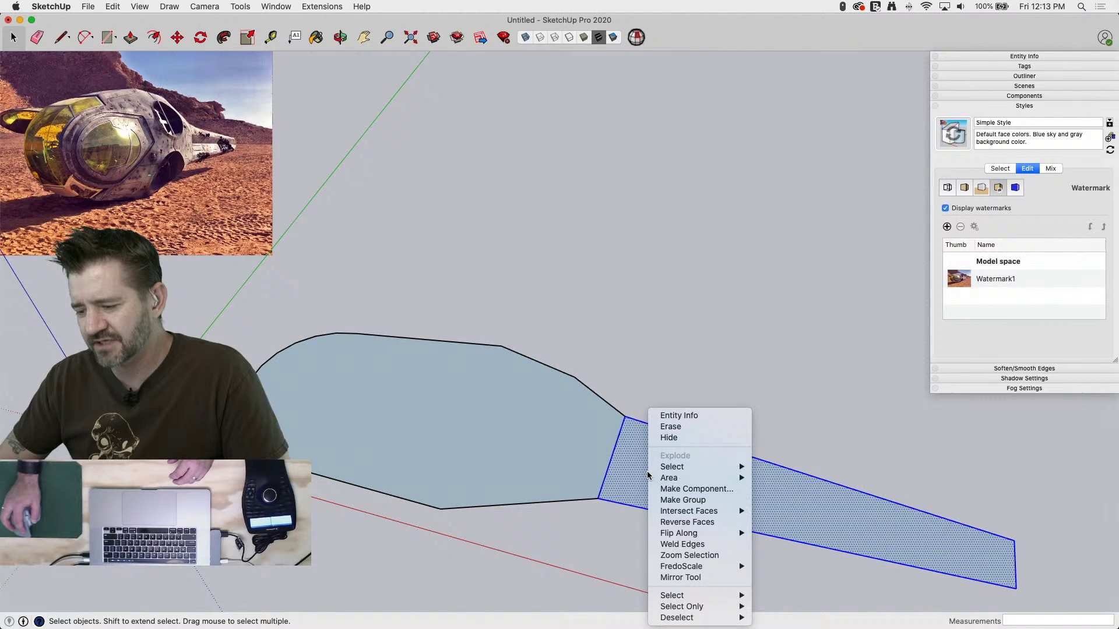
click(682, 500)
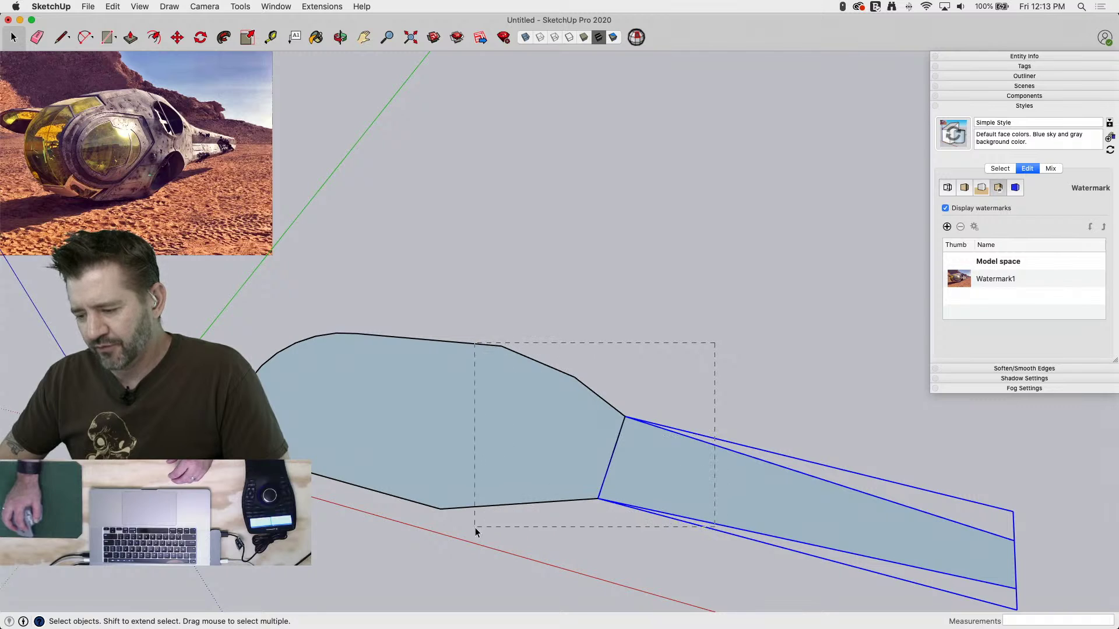
Select the body and tail groups and combine them into a component named HalfThopter
drag(475, 532, 477, 530)
right_click(509, 457)
click(547, 496)
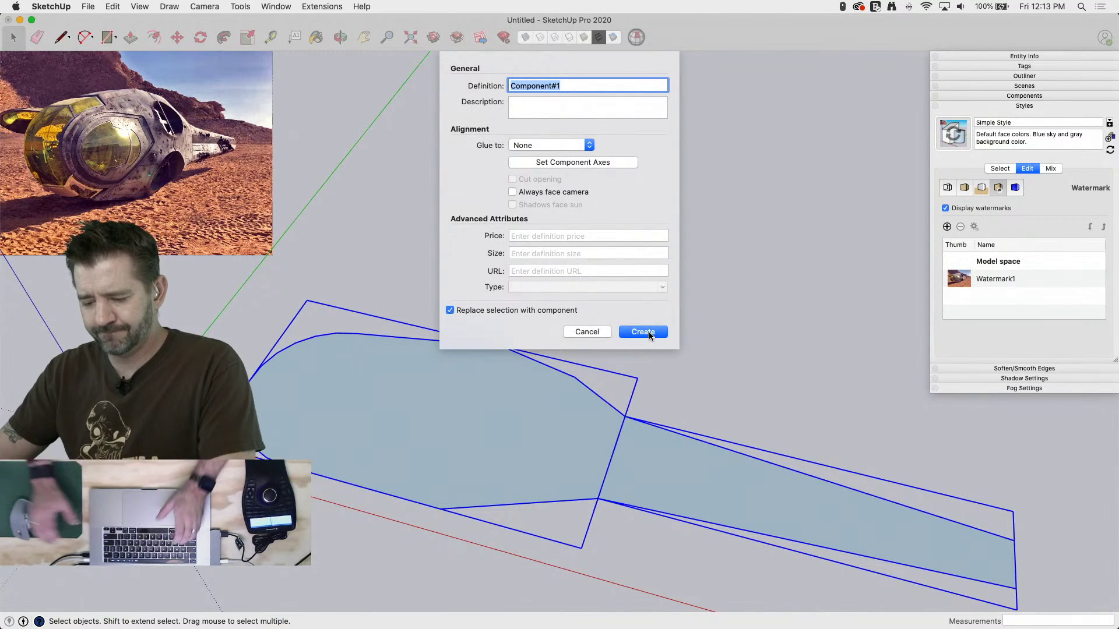
text(Ha)
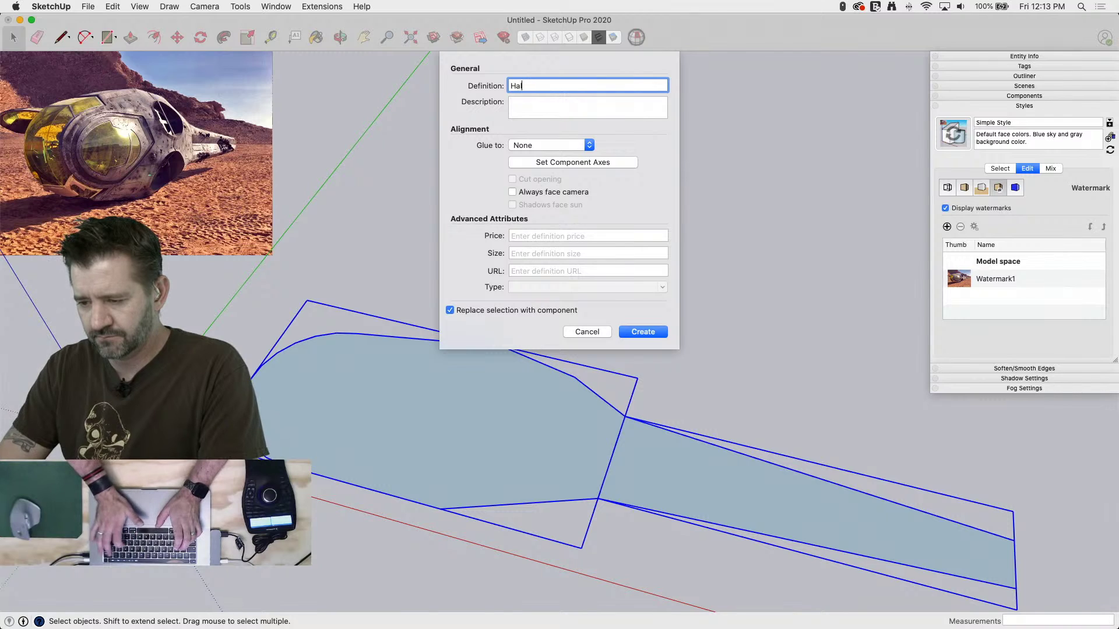
text(lfT)
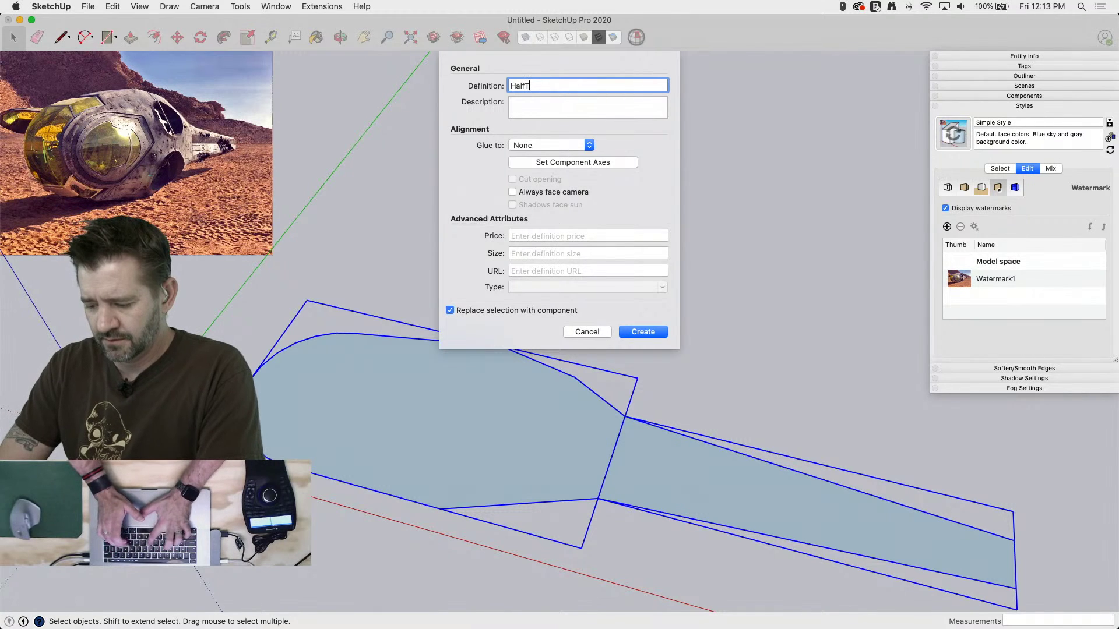
text(hopter)
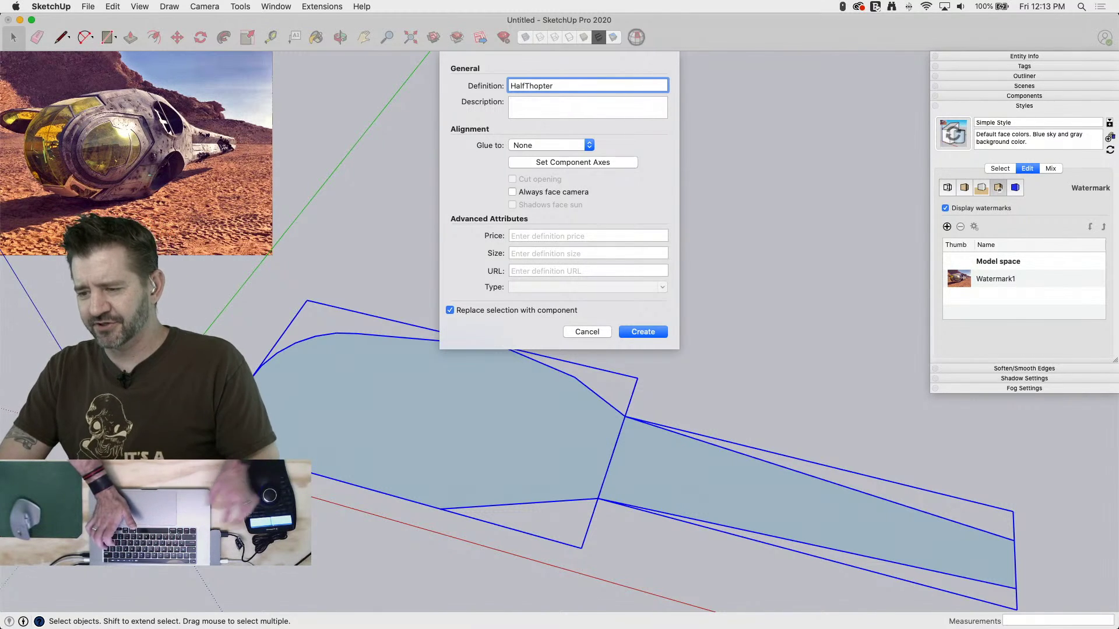
key(Return)
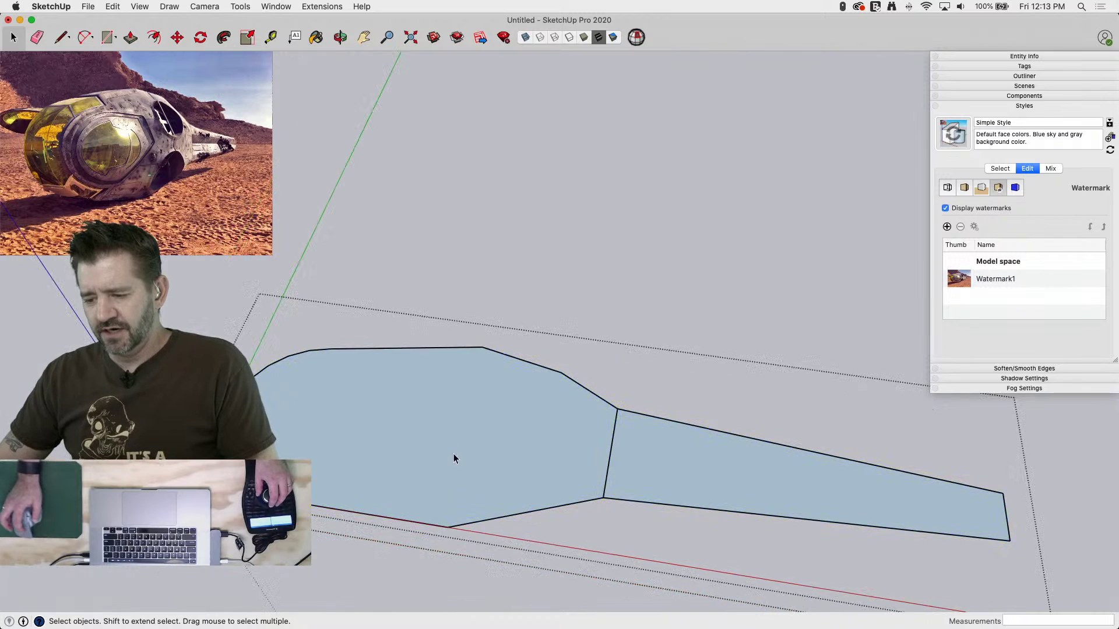
Open the body group inside the component and extrude its face upward about 3' 5" with Push/Pull
double_click(442, 438)
key(p)
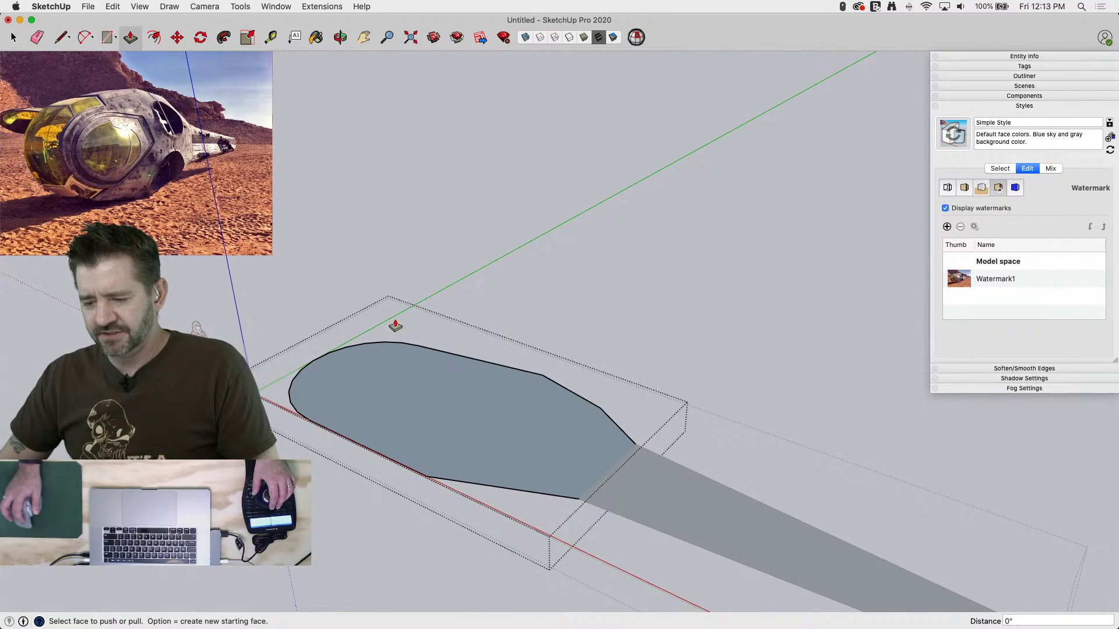
click(394, 386)
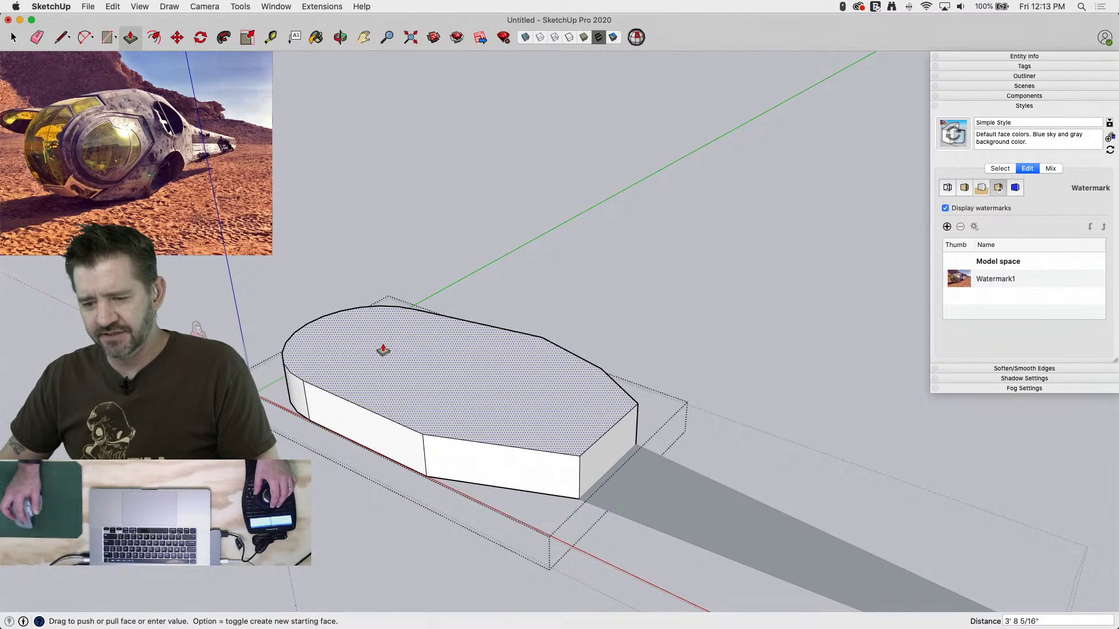
click(383, 353)
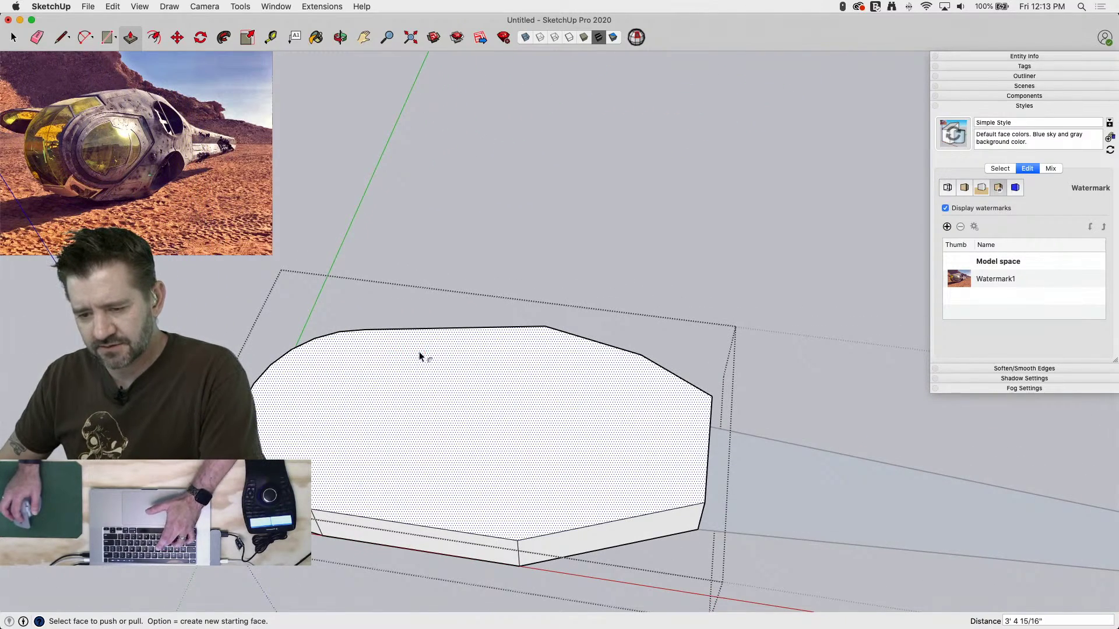
Offset the outline of the body's upper face inward by about 2'
key(f)
click(420, 356)
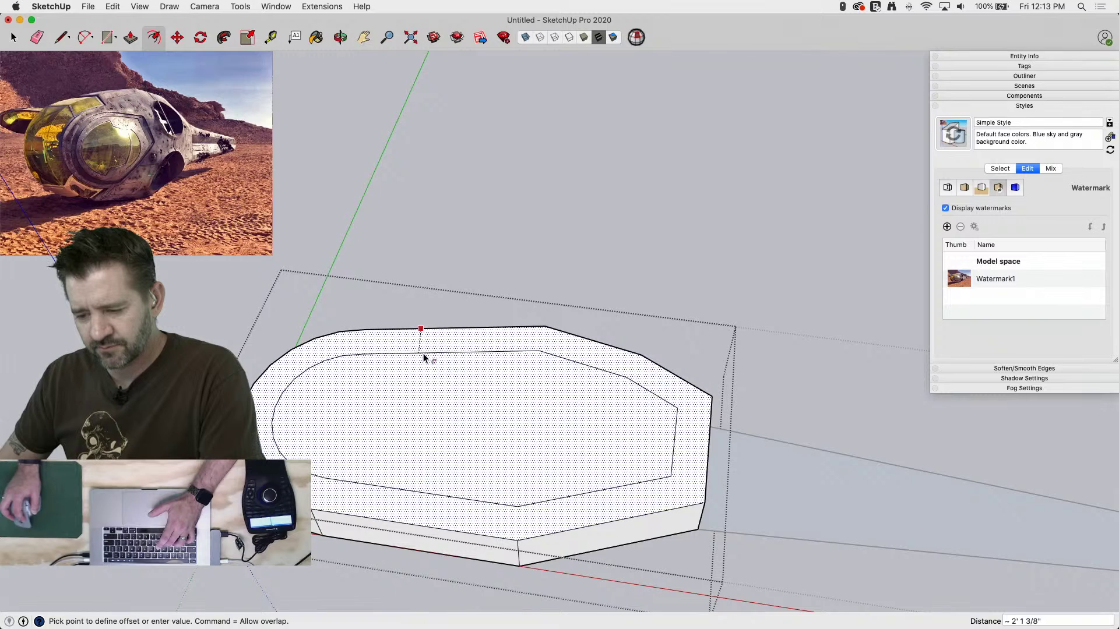
click(421, 352)
key(space)
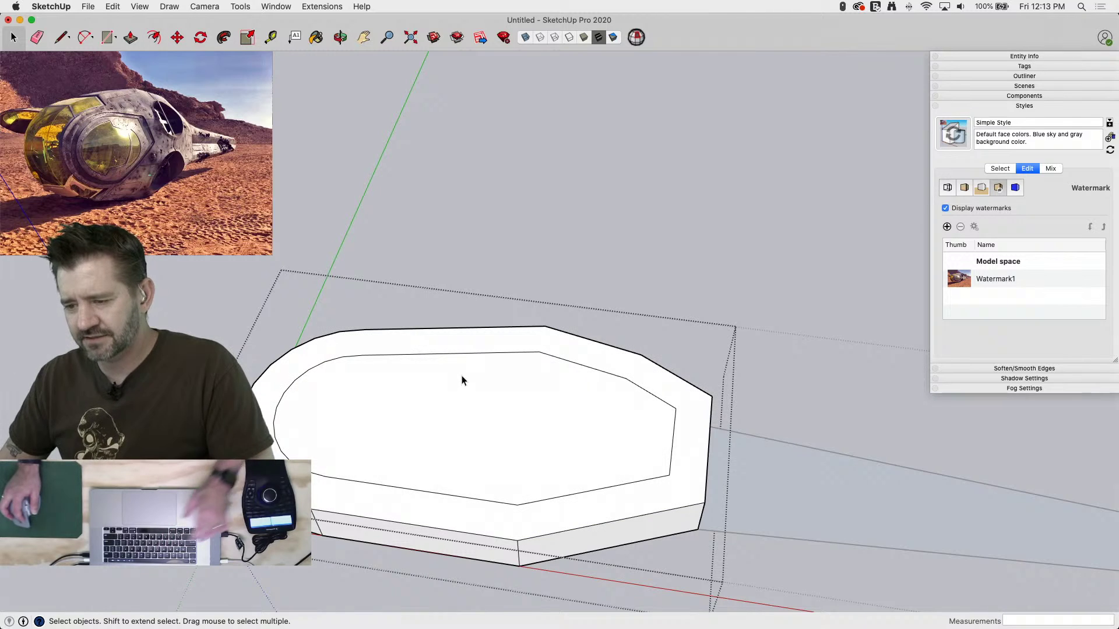
Select the inner offset face and move it slightly upward along the blue axis so the surrounding rim slopes
click(397, 419)
key(m)
click(396, 426)
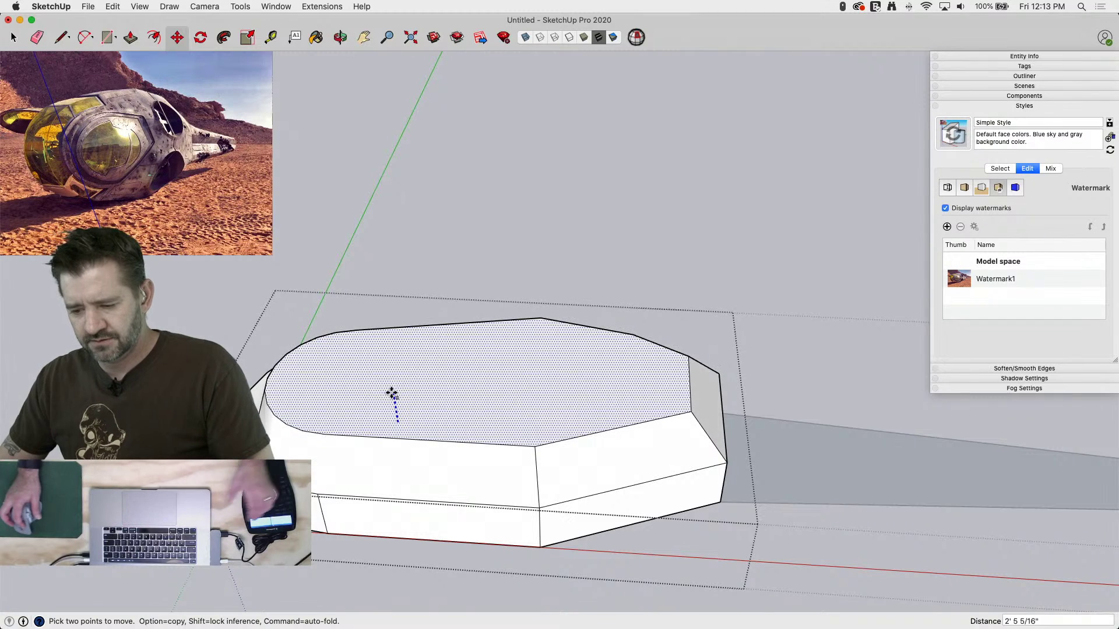
click(390, 411)
key(space)
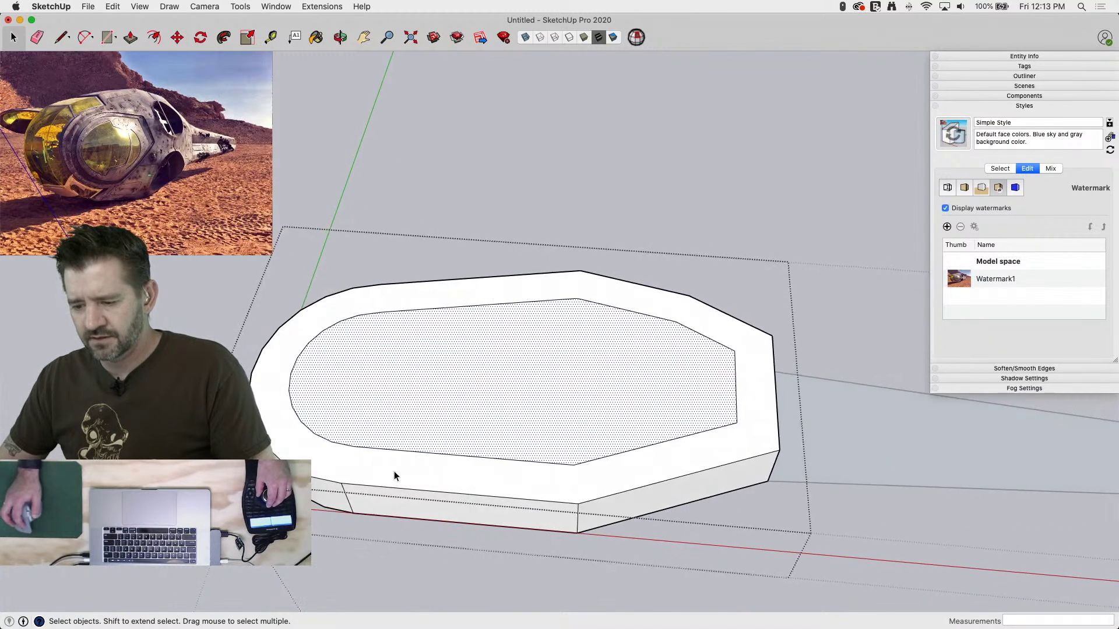
Draw lines joining the matching inner and outer corners of the rim around the near half of the rounded nose
key(l)
click(378, 482)
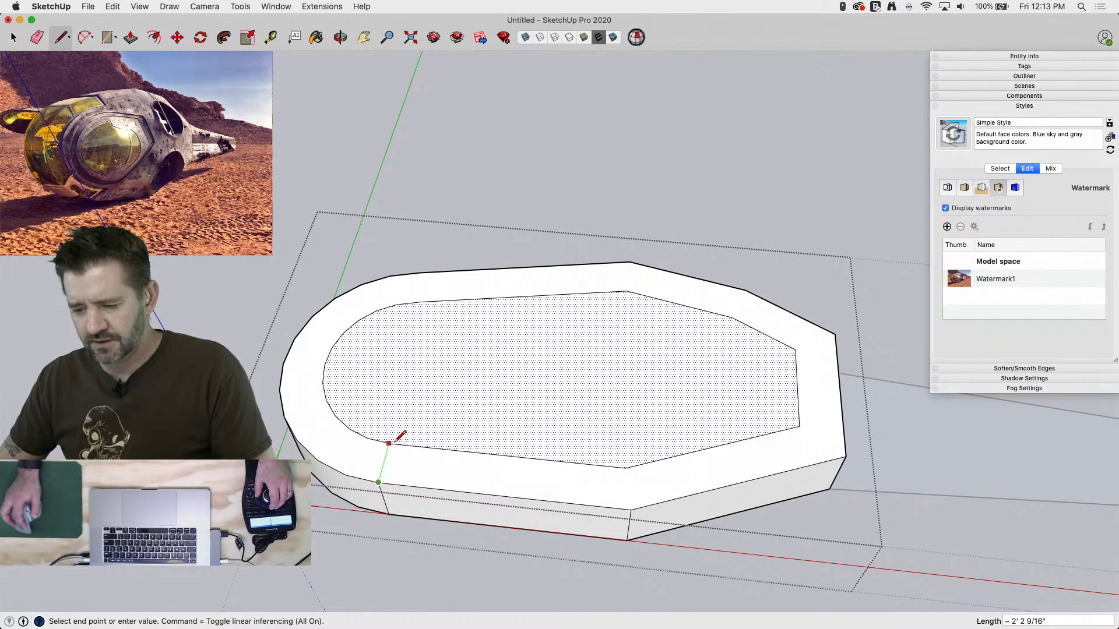
scroll(391, 441, up, 5)
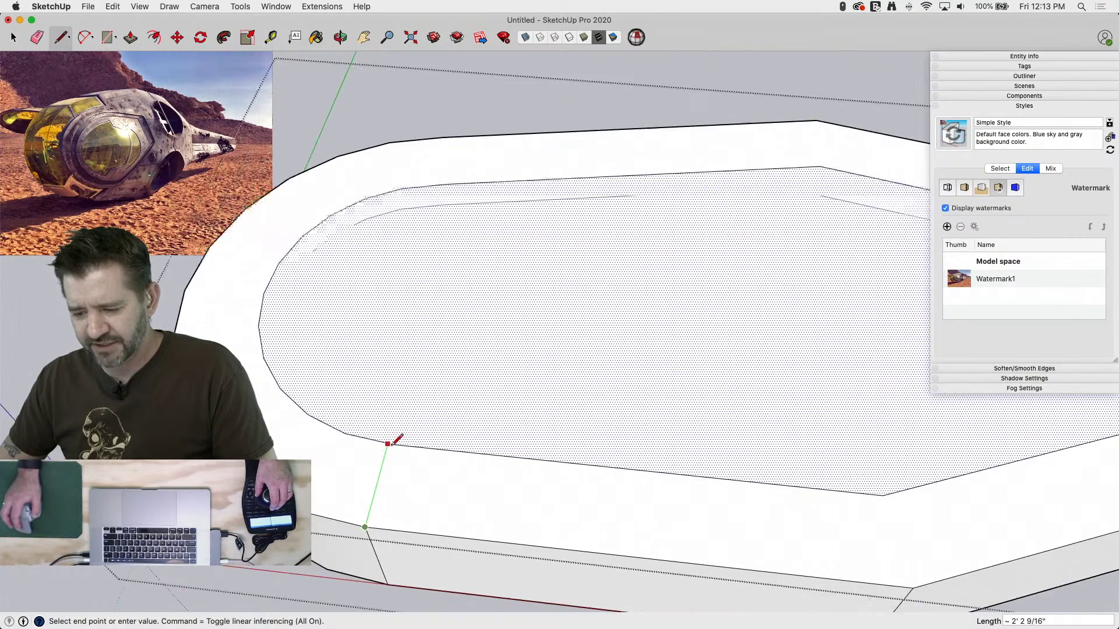
click(335, 430)
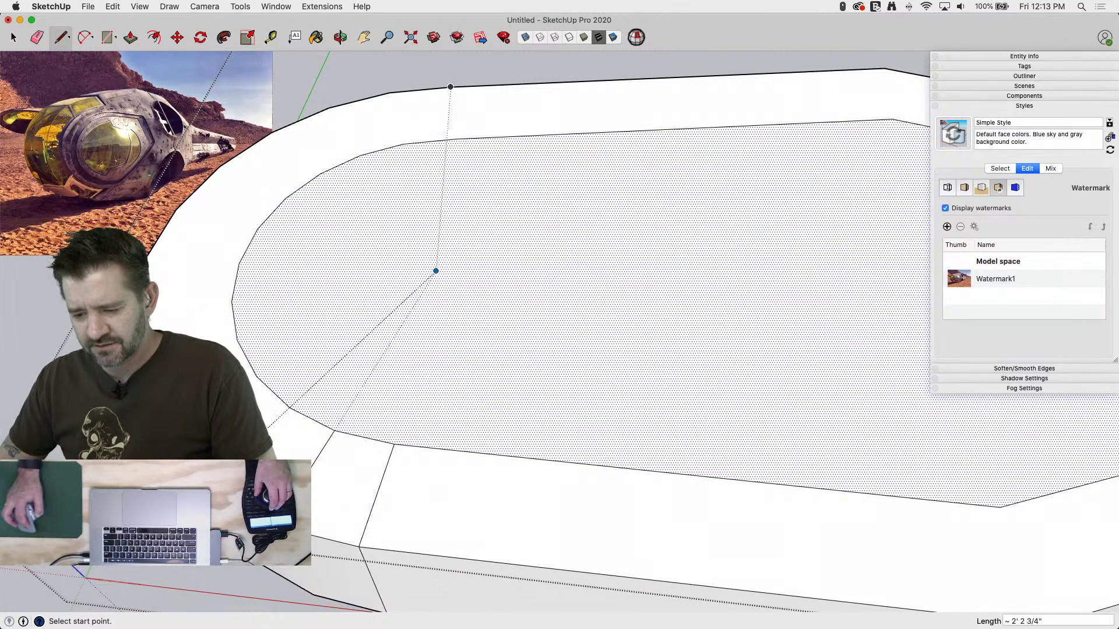
click(204, 488)
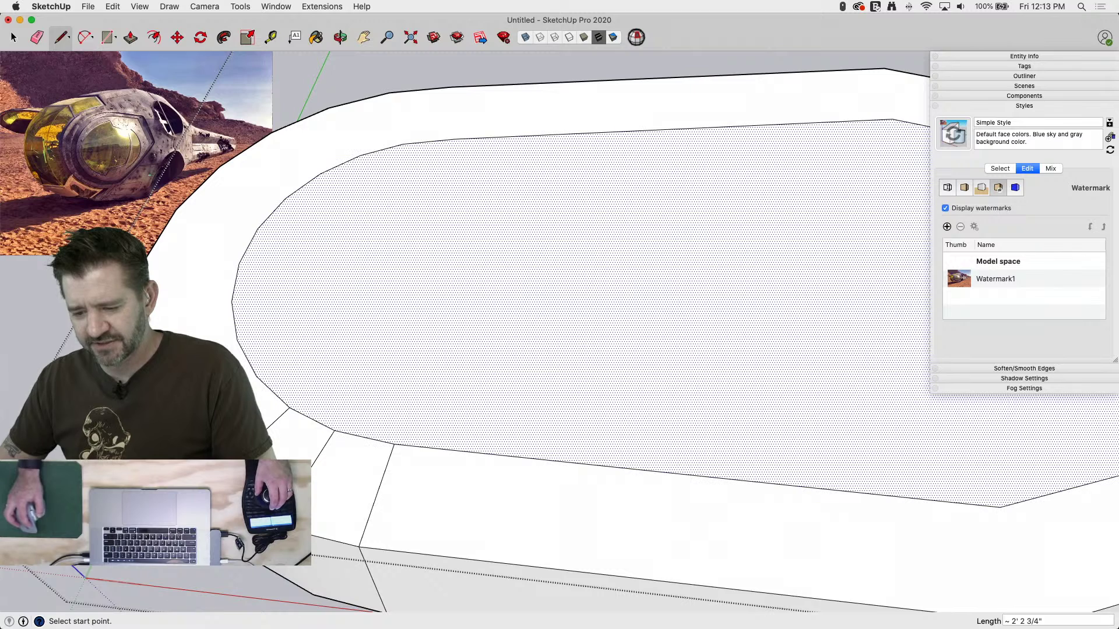
click(162, 438)
click(256, 376)
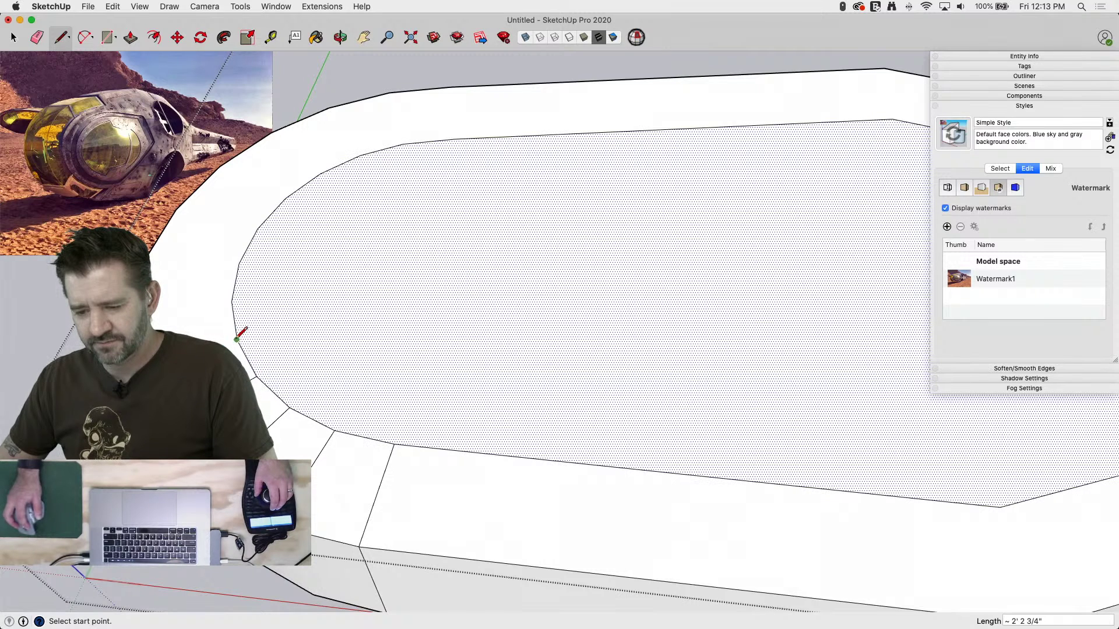
click(236, 339)
click(138, 373)
click(232, 301)
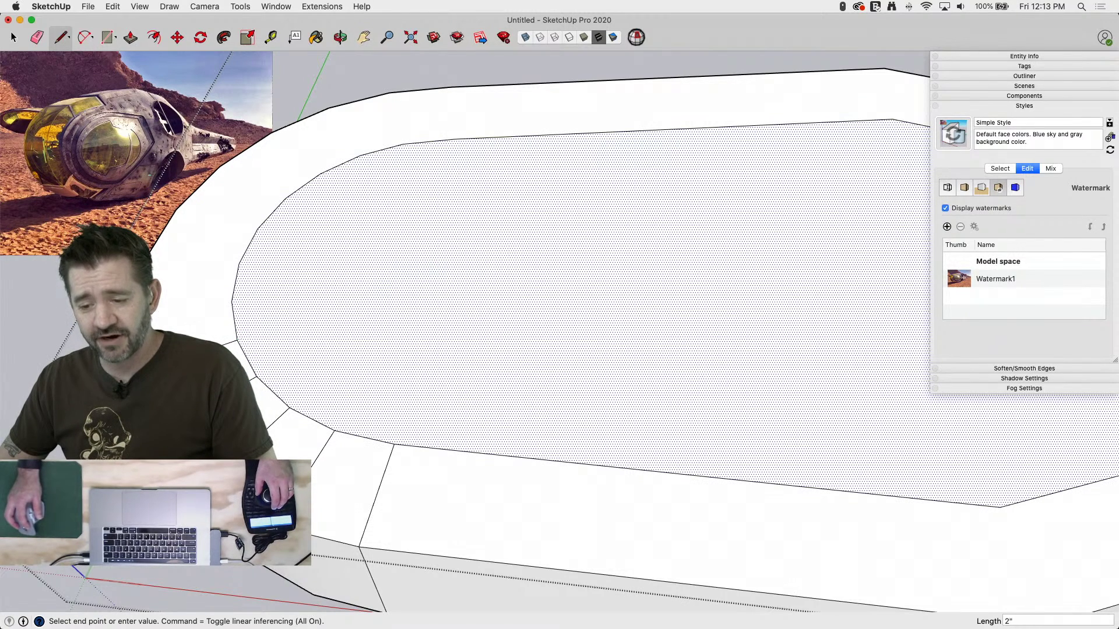
click(232, 300)
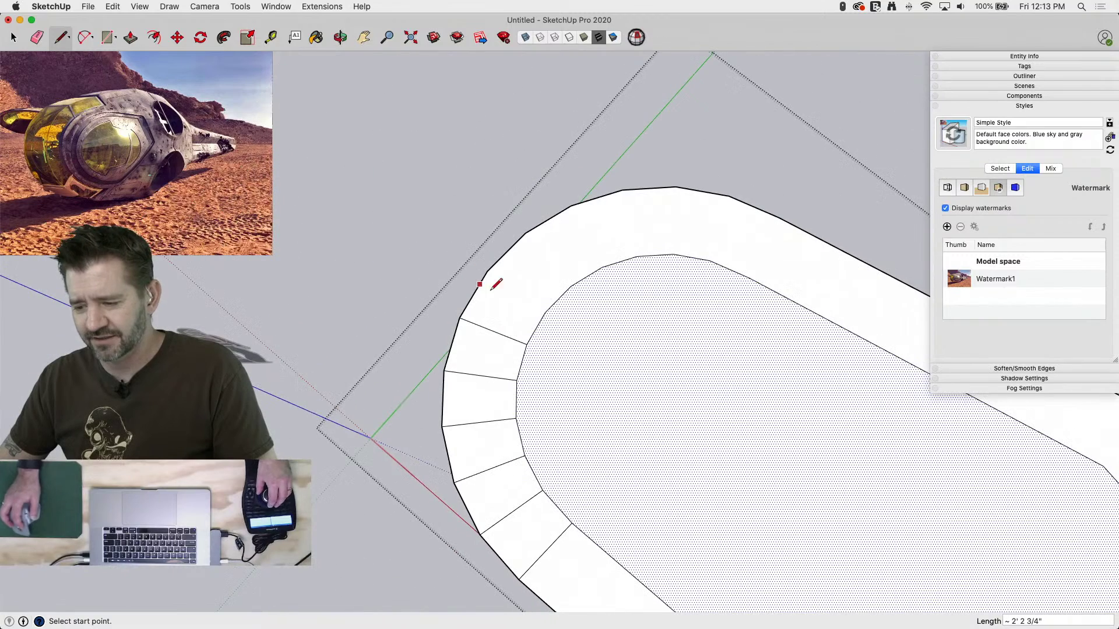
Join the remaining inner and outer rim corners with lines around the far half of the rounded nose
click(546, 311)
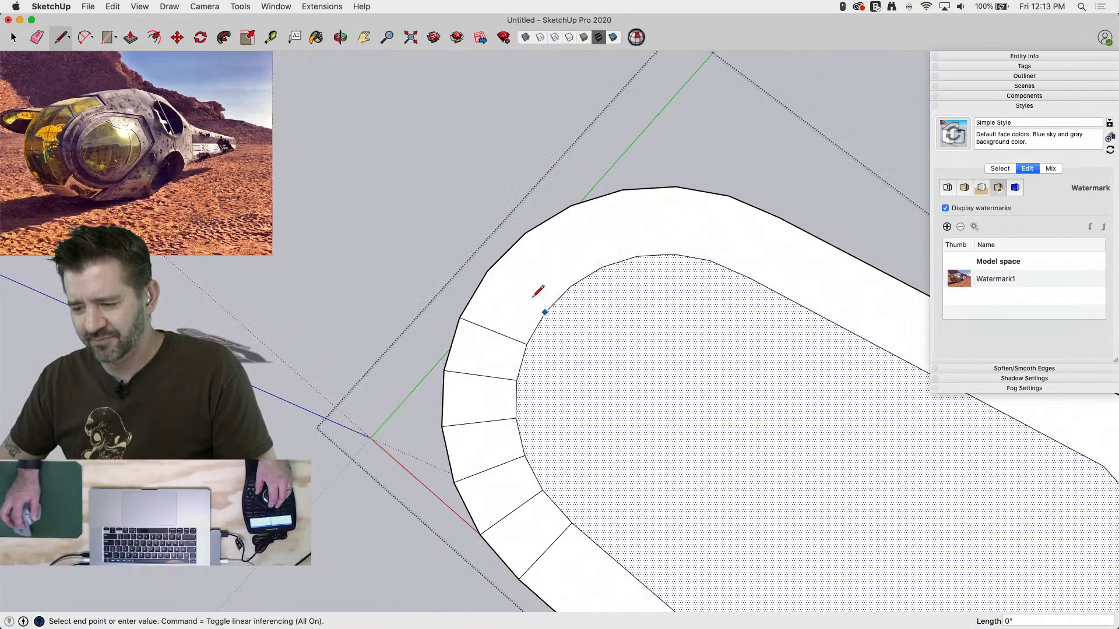
click(487, 271)
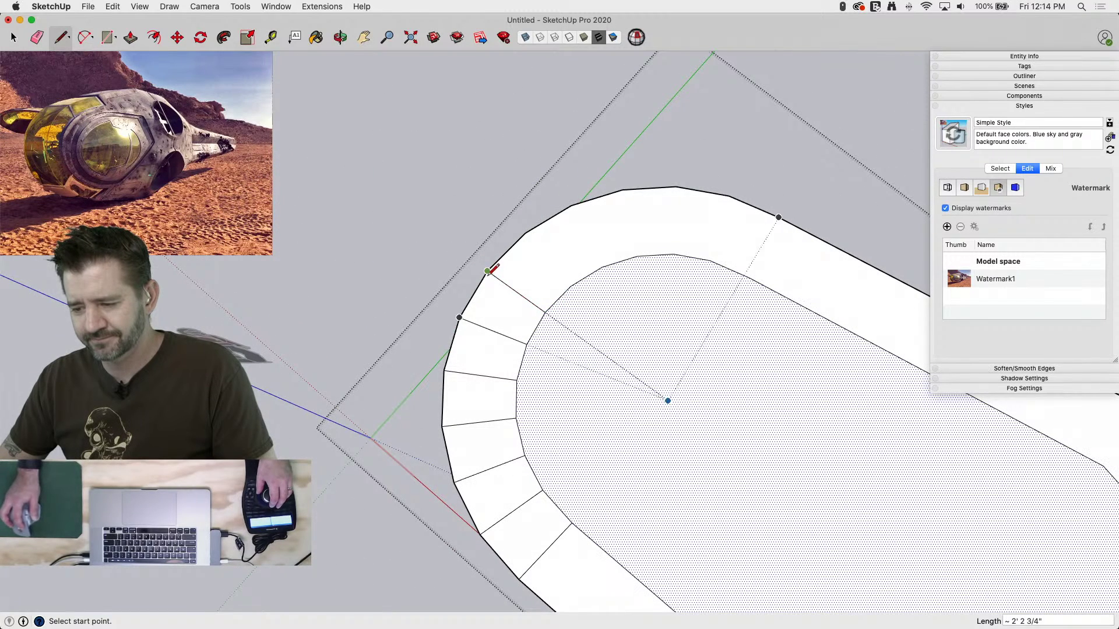
click(525, 233)
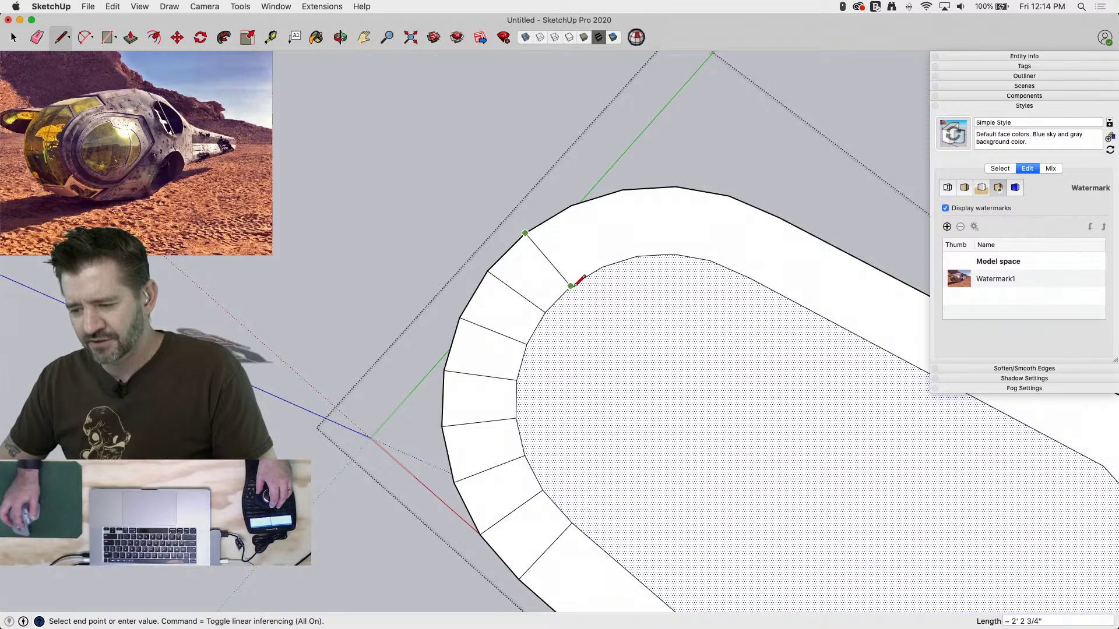
click(570, 287)
click(601, 266)
click(571, 205)
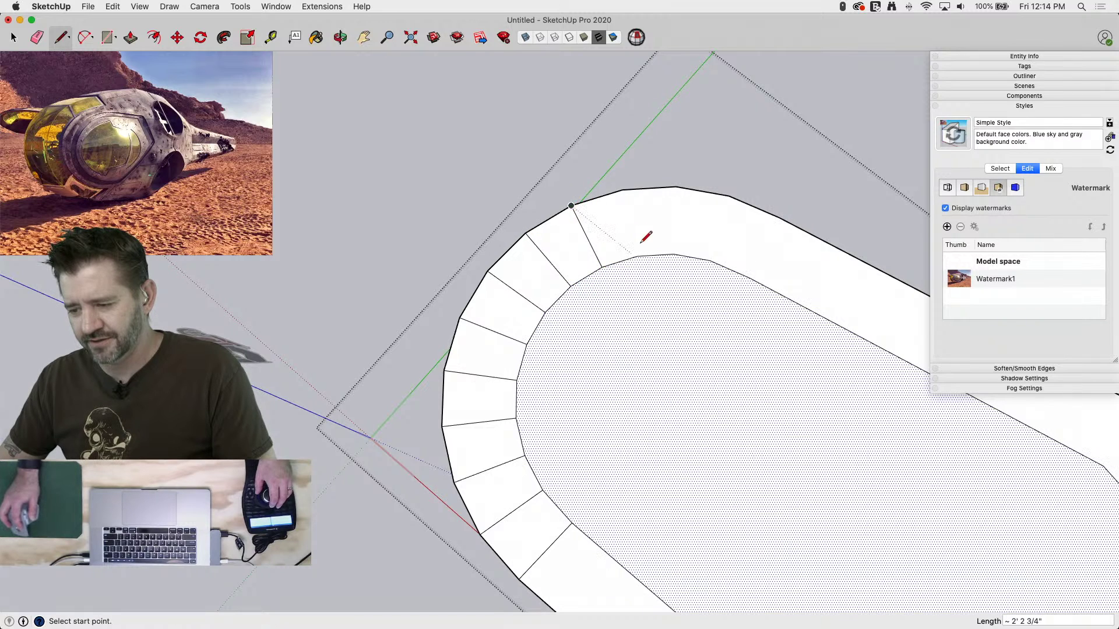
click(636, 256)
click(622, 190)
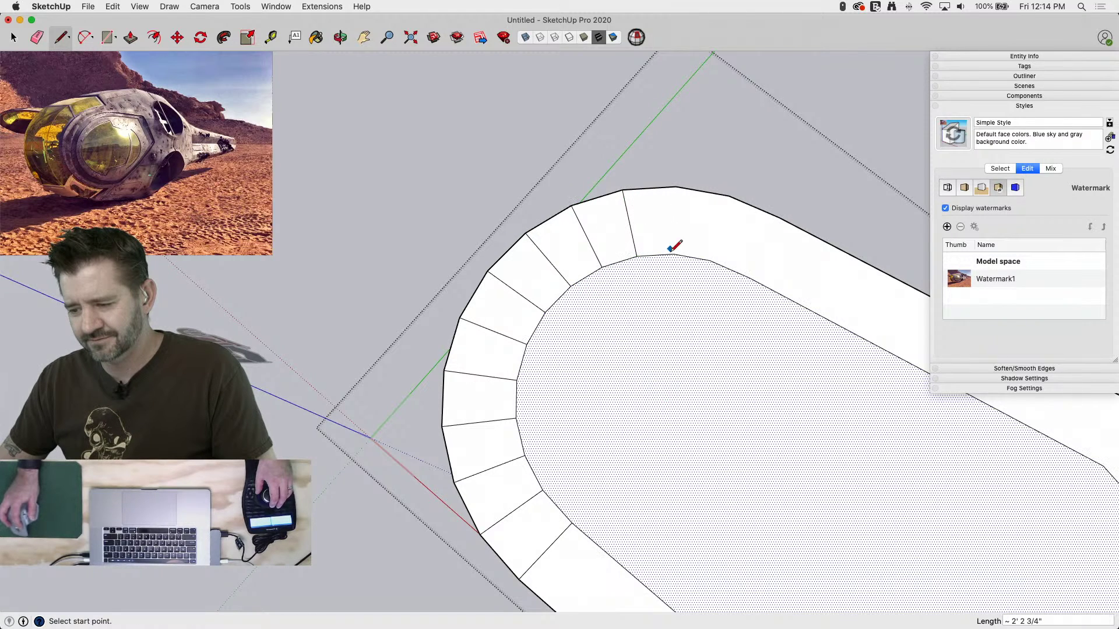
click(673, 254)
click(675, 187)
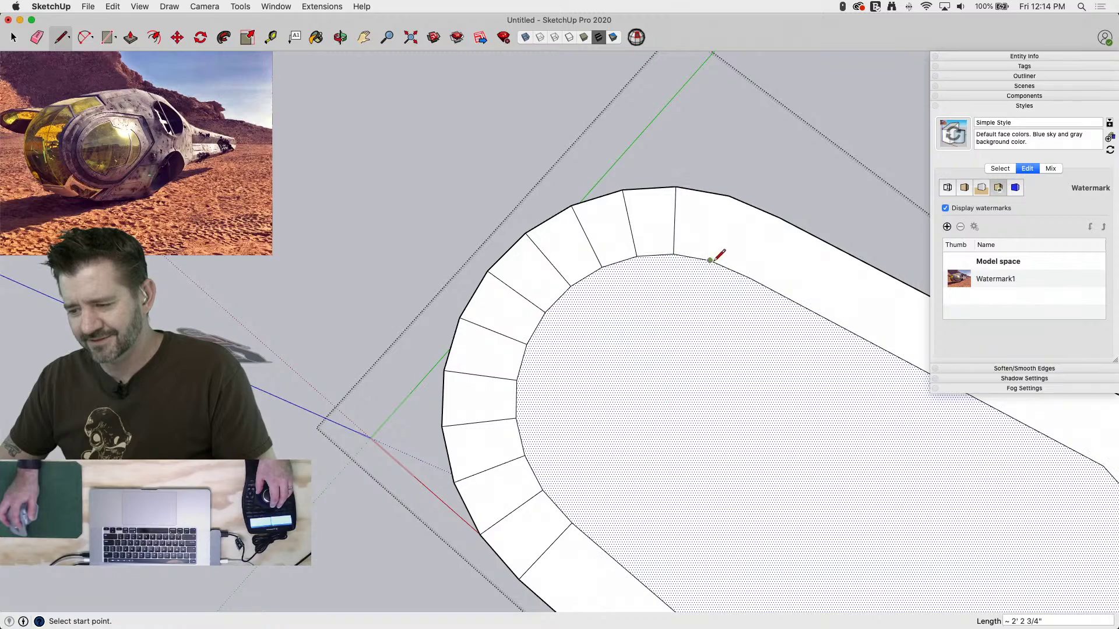
click(709, 259)
click(728, 196)
key(space)
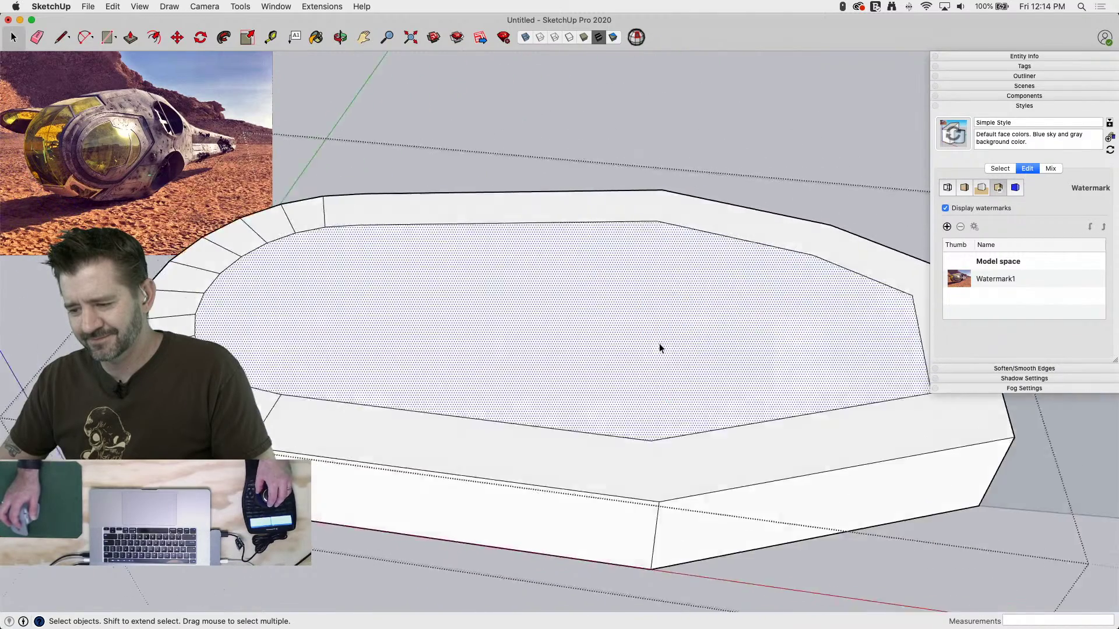
Move the inner face of the body up along the blue axis by about 1' 6" to steepen the surrounding rim
key(m)
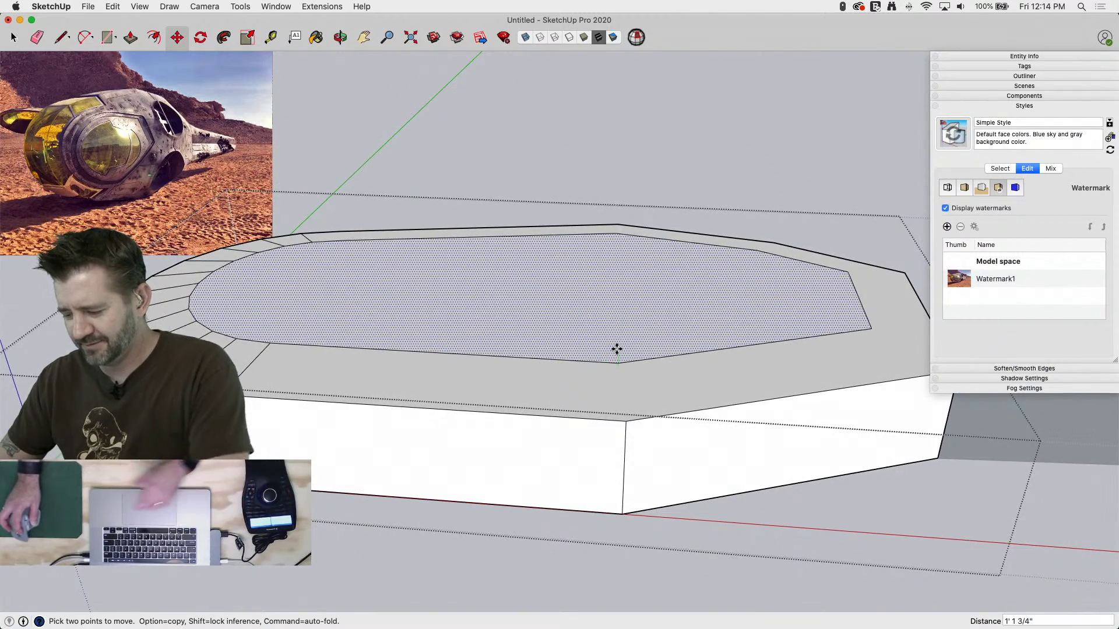
click(615, 350)
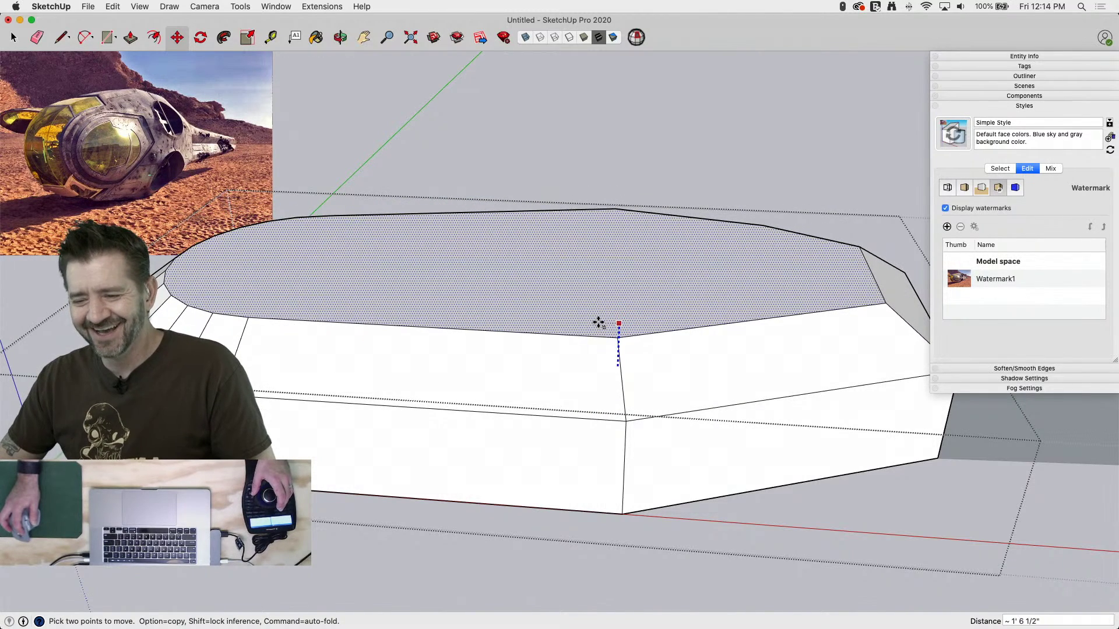
click(598, 324)
key(space)
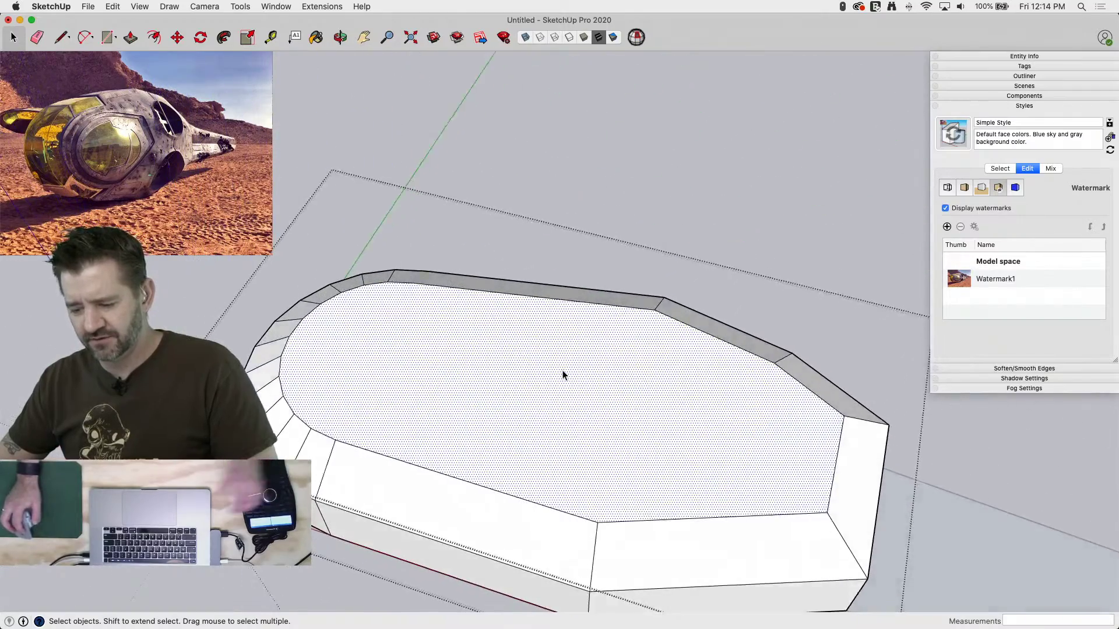
Offset the outline of the raised upper face inward by about 2' 10"
key(f)
click(588, 336)
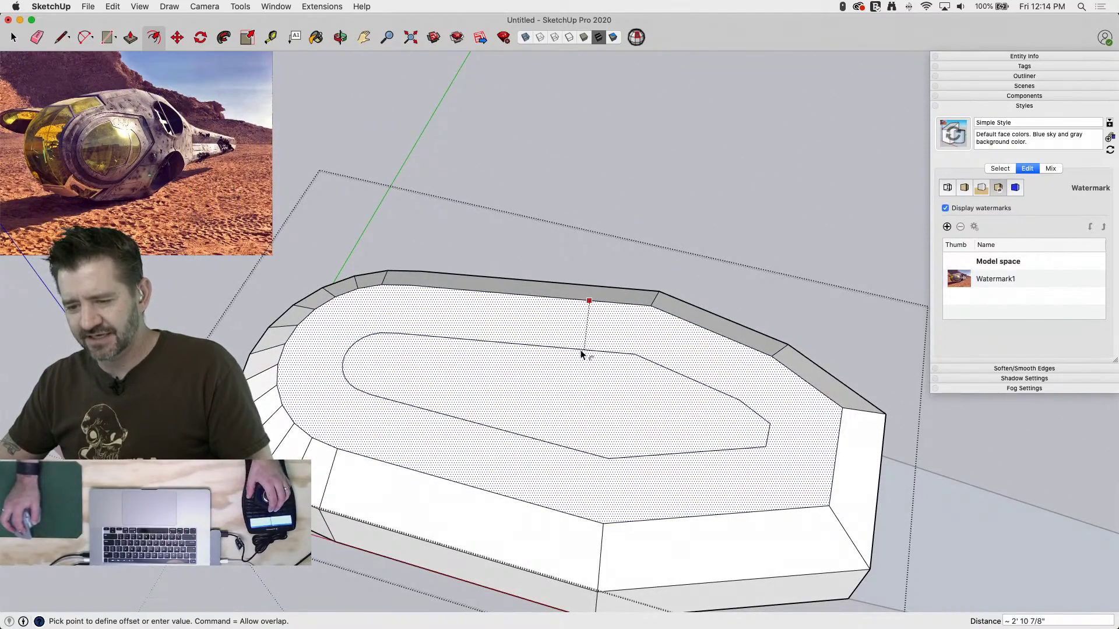
click(580, 349)
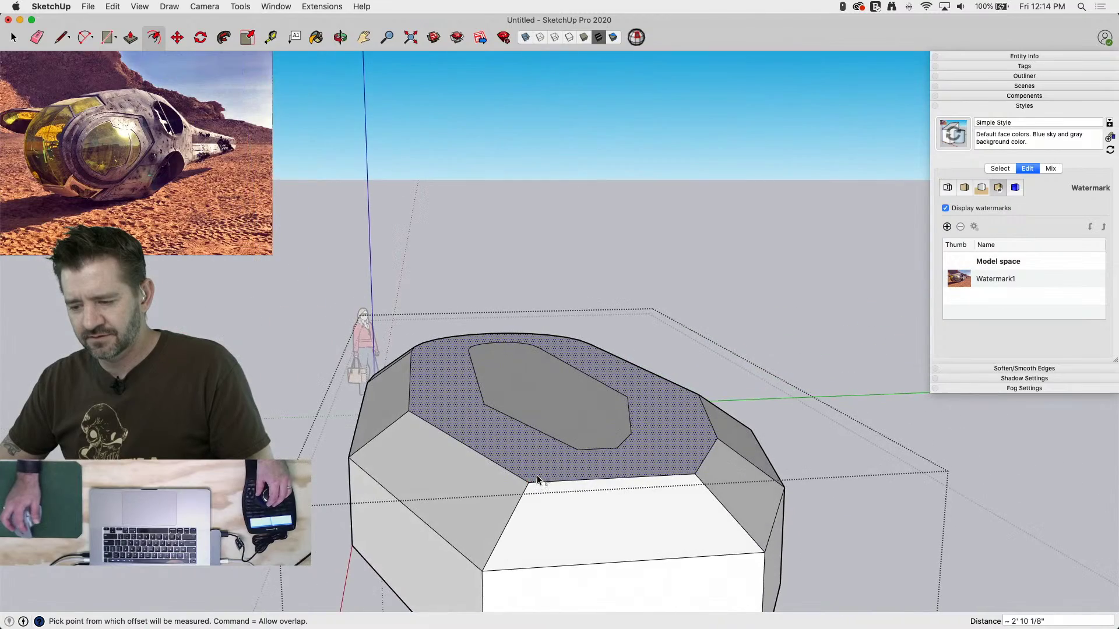
Select the new inner face and move it about 1' up along the blue axis to form a second sloped tier
key(space)
click(534, 415)
key(m)
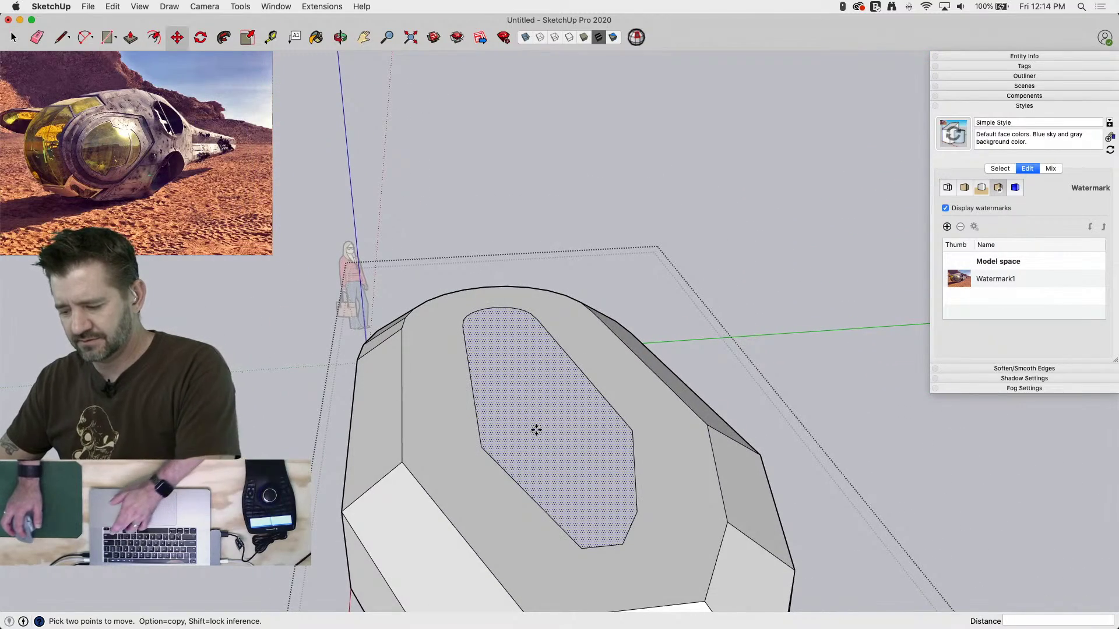
click(535, 431)
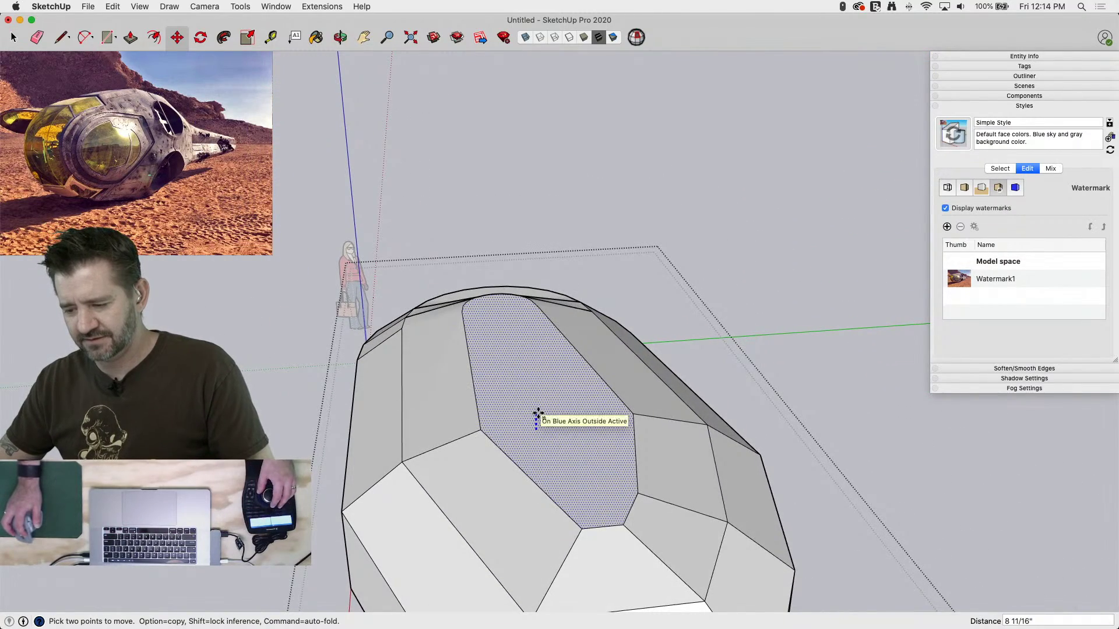
click(531, 377)
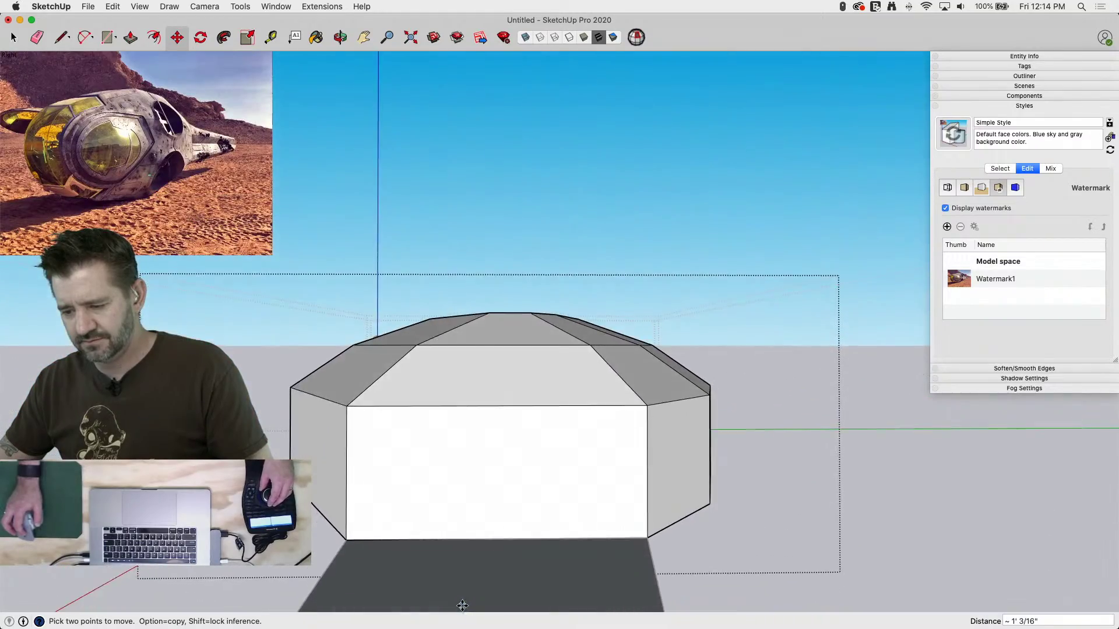
Erase the stray diagonal edges and soft crease between the top face's rounded end and the lower ring at the nose
key(e)
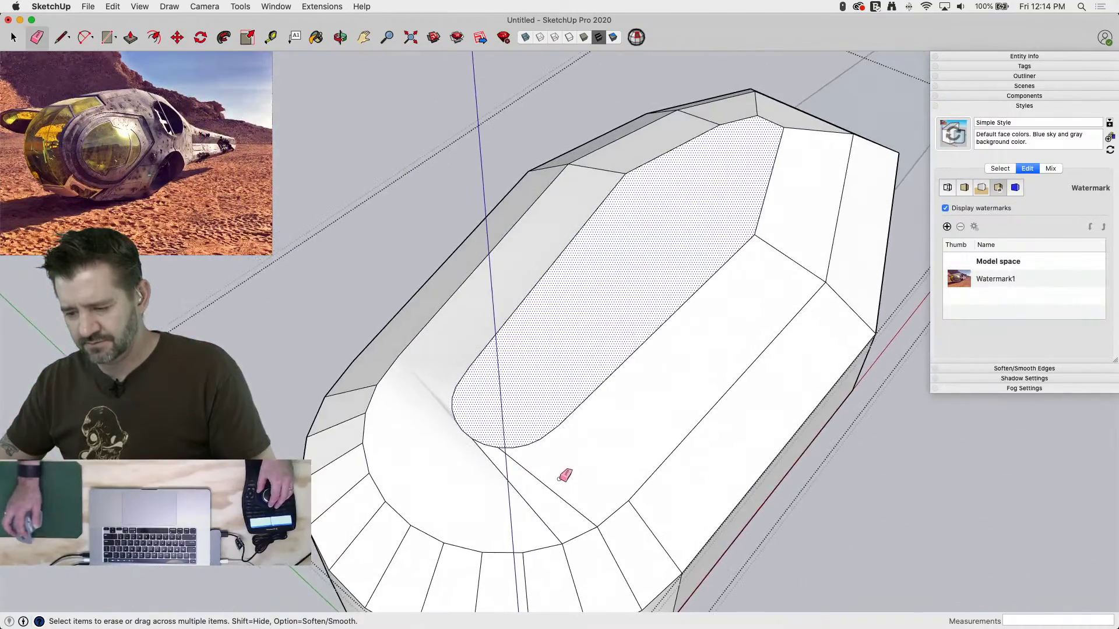
drag(559, 477, 492, 493)
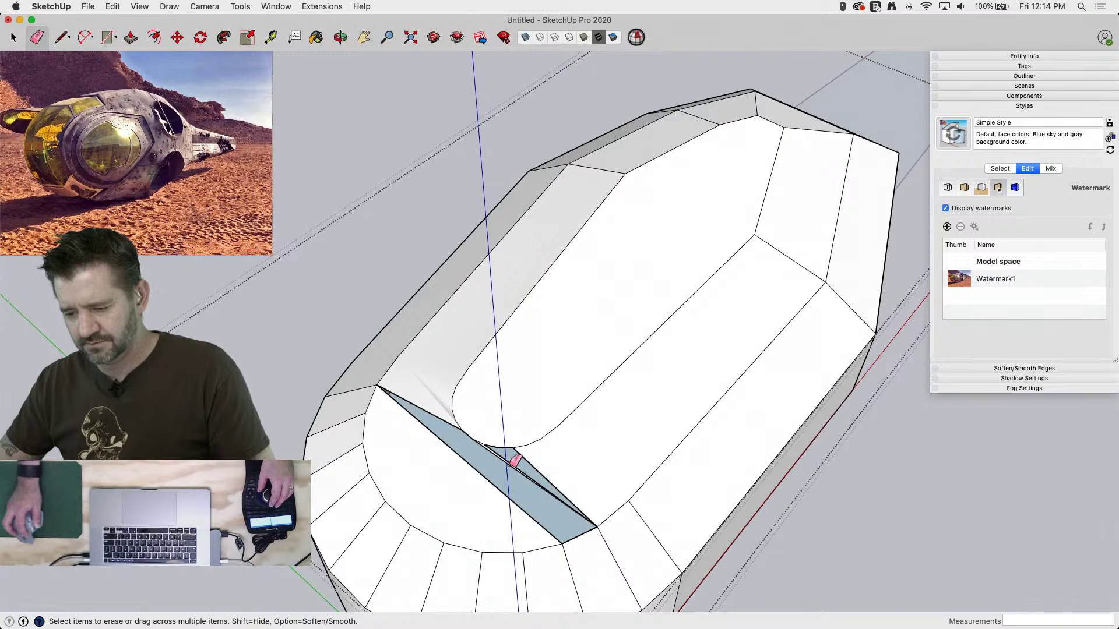
click(474, 471)
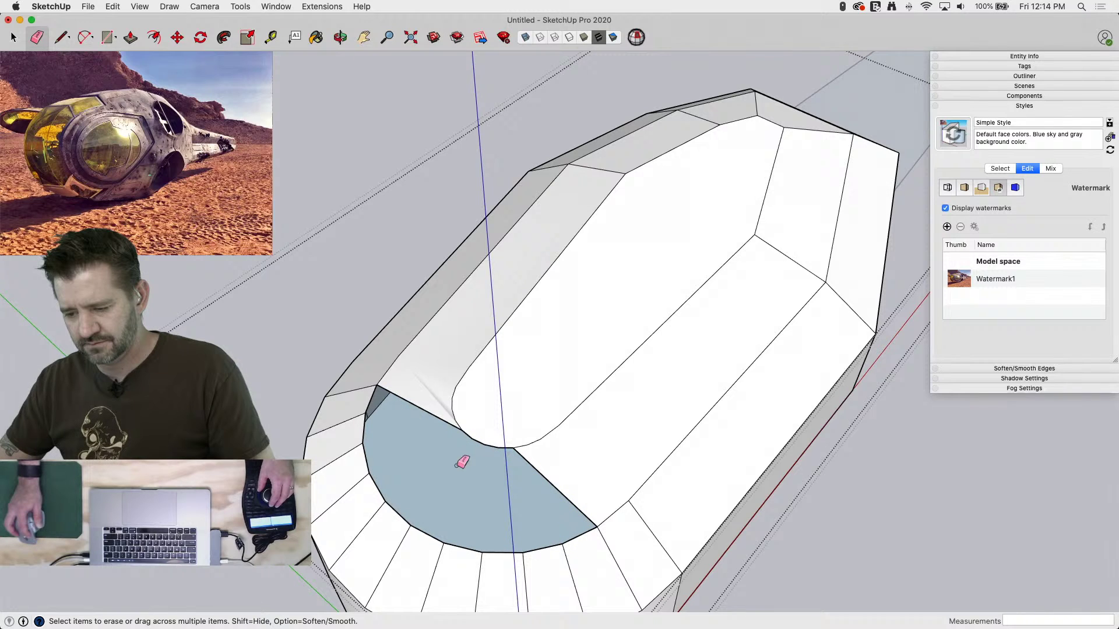
click(425, 394)
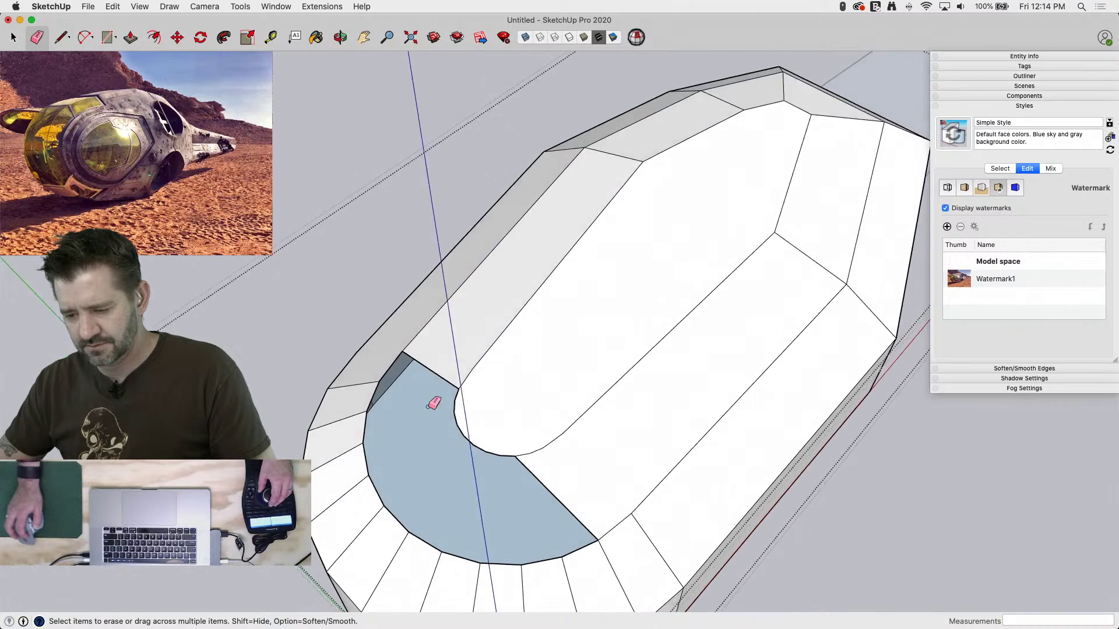
Try to bridge the far side of the nose gap with a connecting line and erase the straight side panel's end edge
key(l)
click(441, 369)
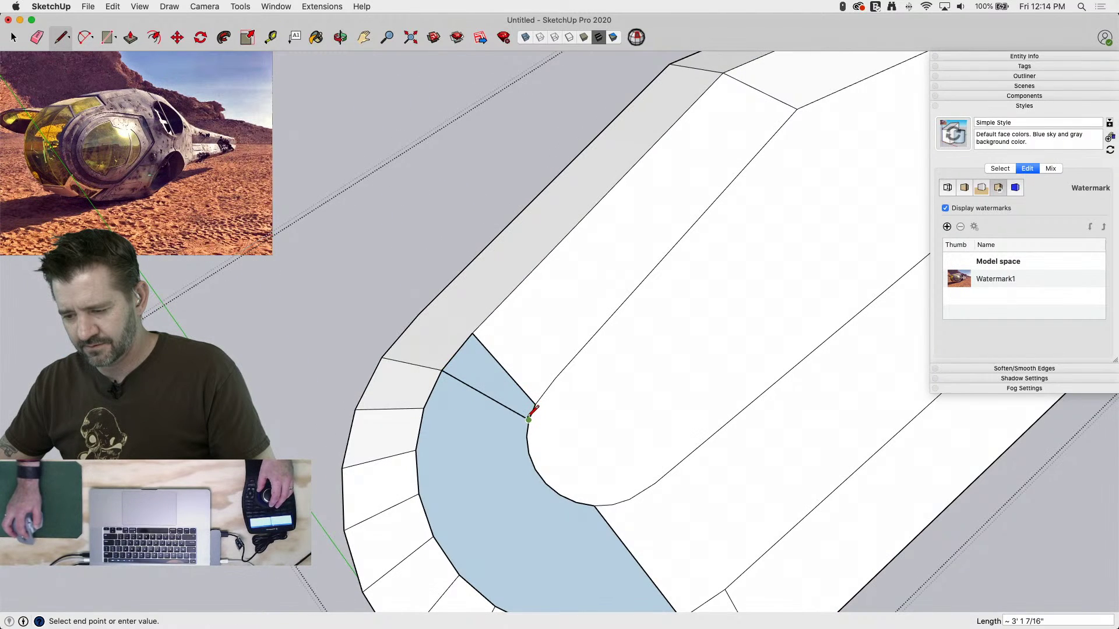
click(528, 419)
key(e)
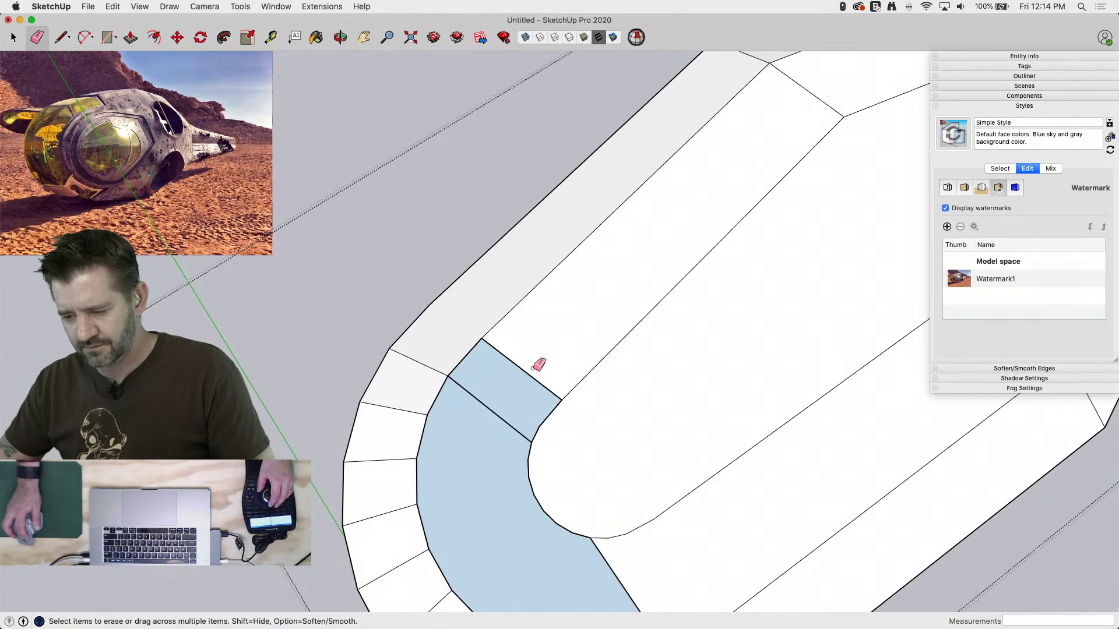
click(532, 373)
Redraw the end edge of the straight side panel between its two corners and erase the misplaced connecting line beside it
key(l)
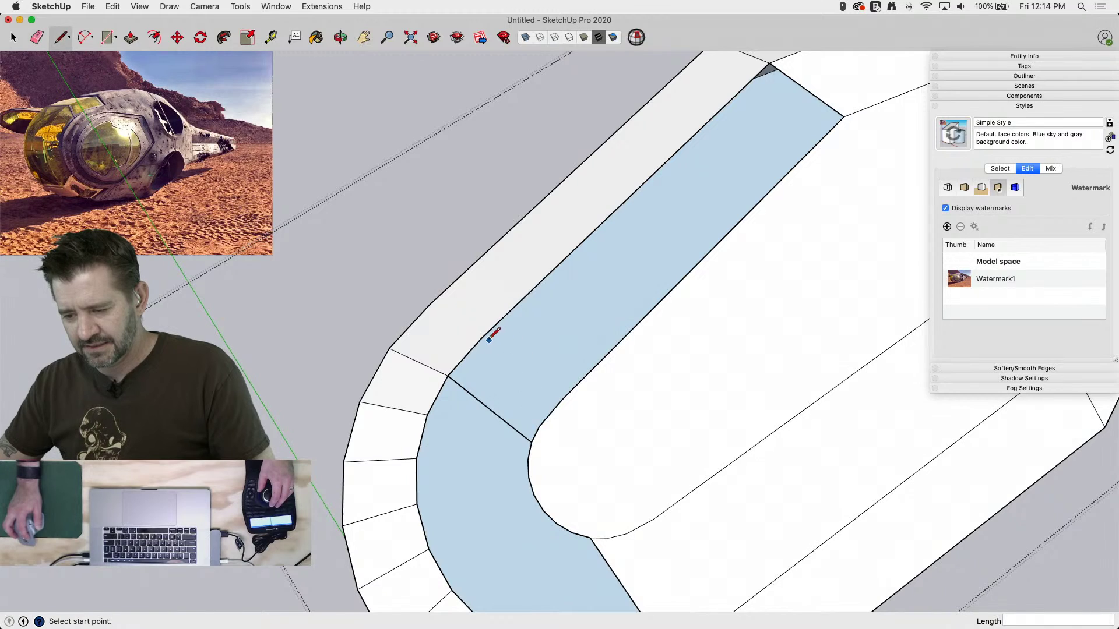
click(481, 338)
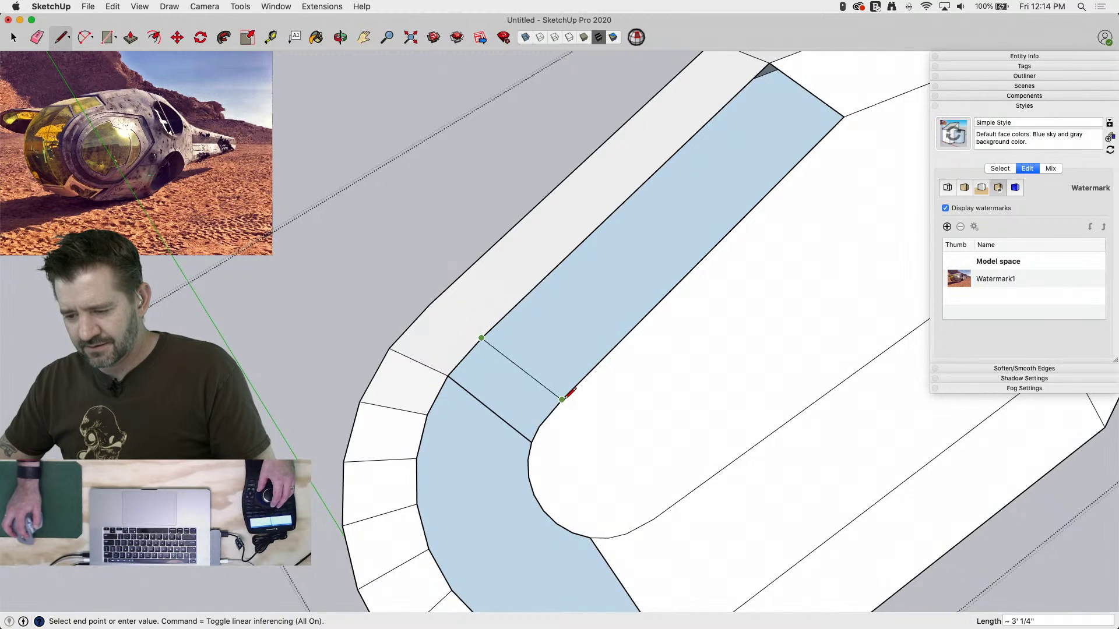
click(562, 399)
key(e)
click(498, 421)
Draw connecting lines between matching corners of the lower ring and the top face around the far side of the nose
key(l)
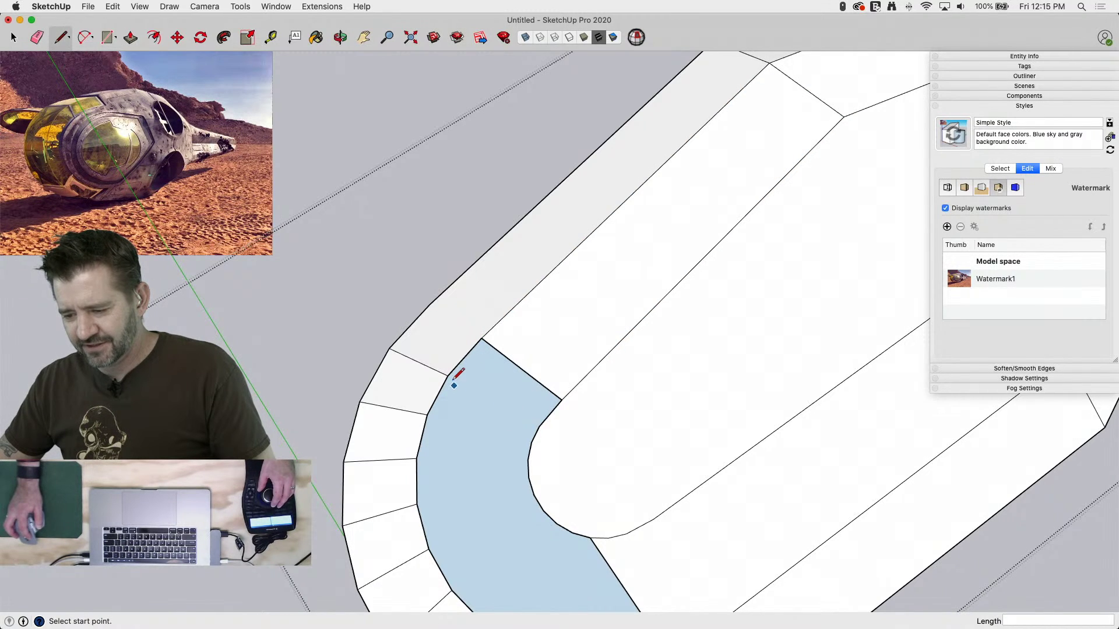
click(447, 375)
click(539, 426)
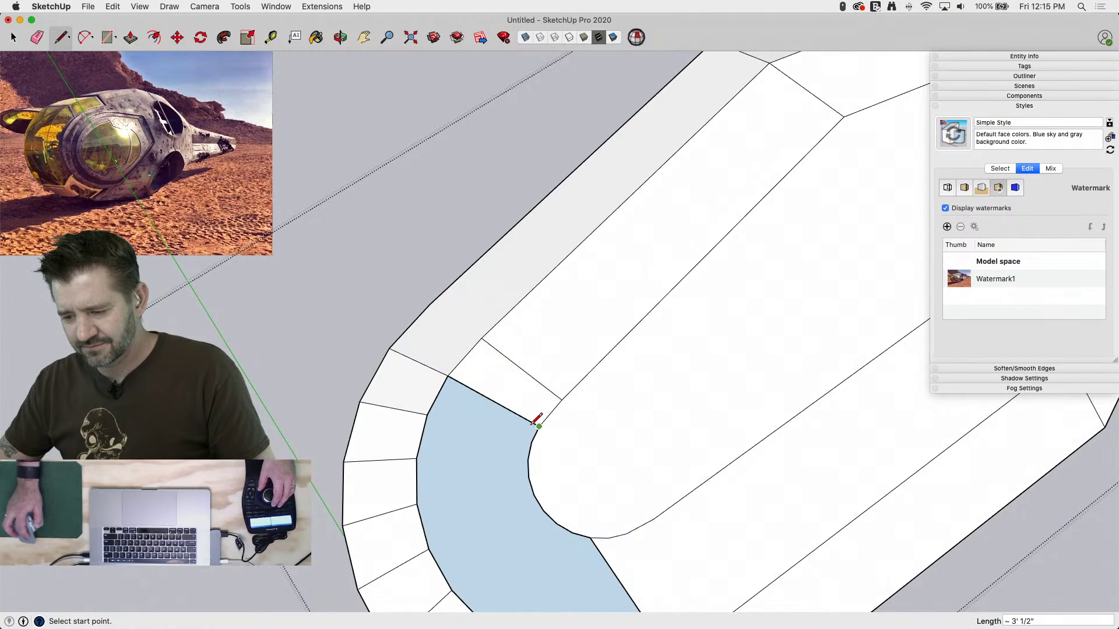
click(428, 414)
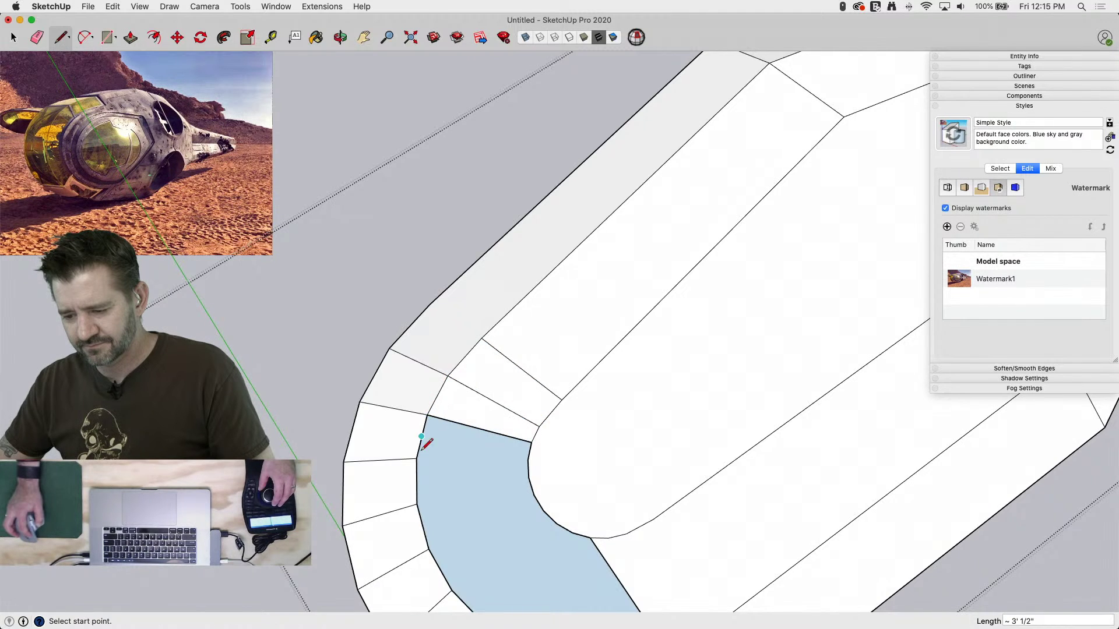
click(416, 458)
click(528, 459)
click(528, 478)
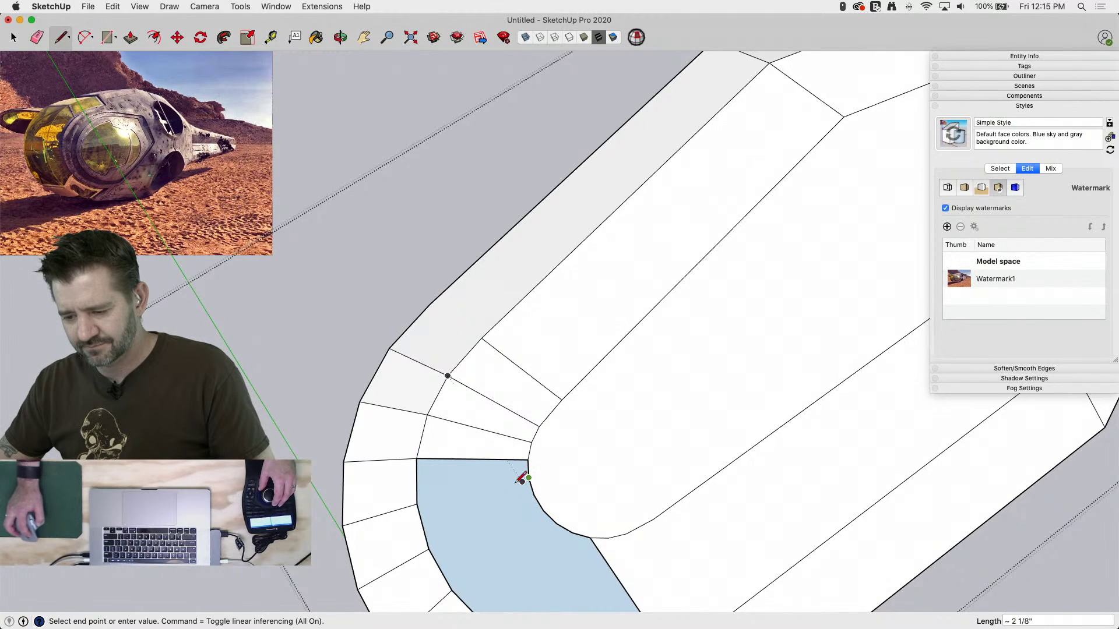
click(417, 504)
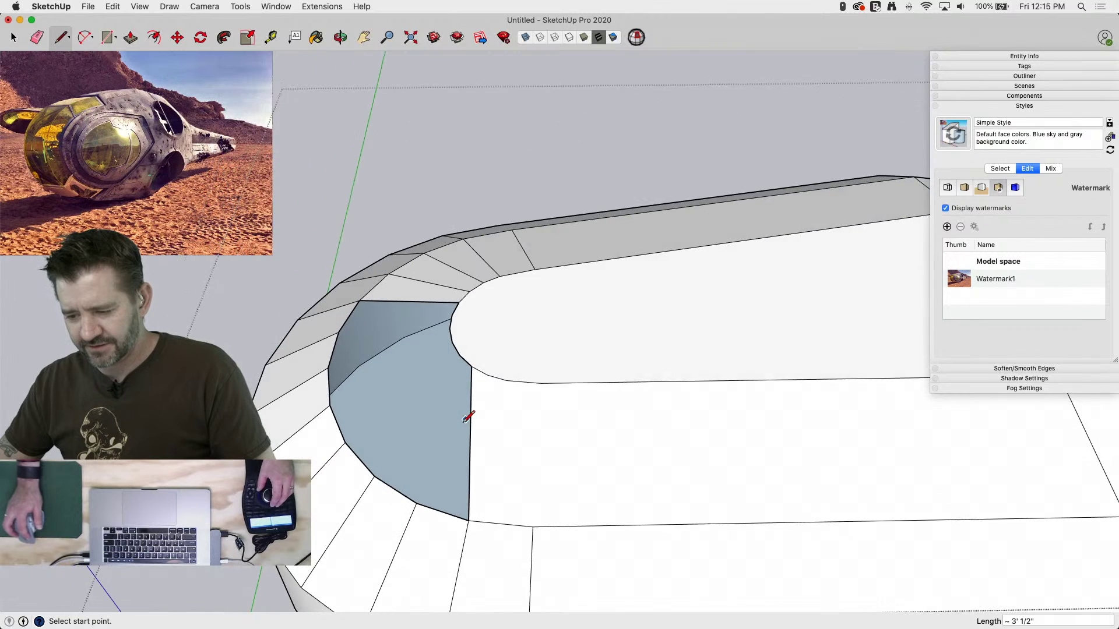
Erase the misplaced connecting edges at the nose end of the near straight side panel
key(e)
click(474, 432)
click(473, 430)
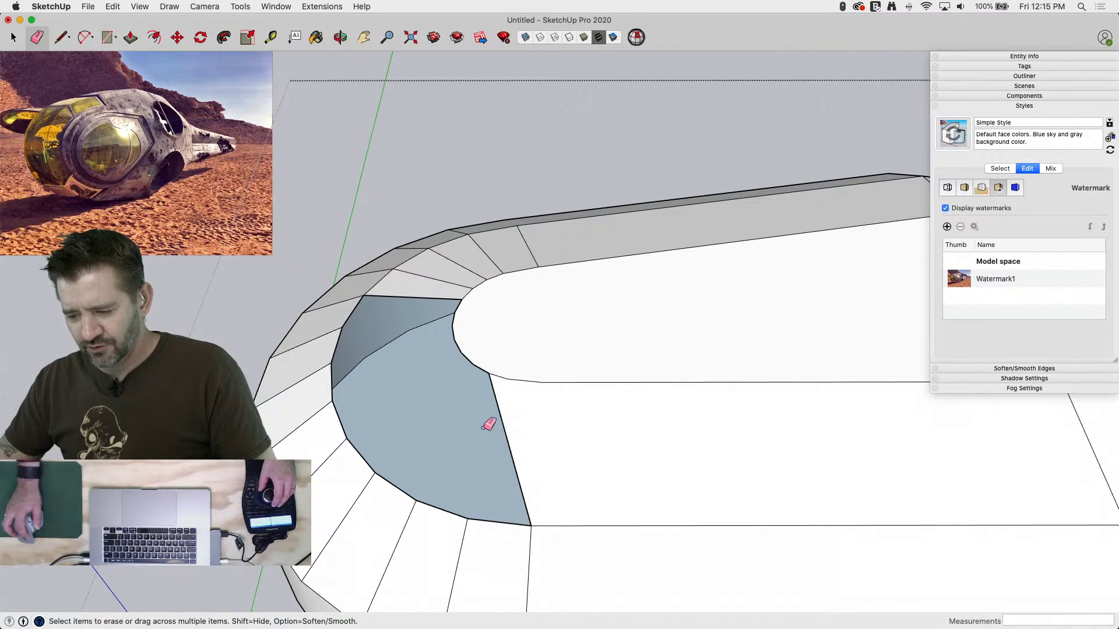
click(516, 425)
Draw connecting lines from the top face's rounded end to the matching lower ring corners along the near side of the nose
key(l)
click(507, 379)
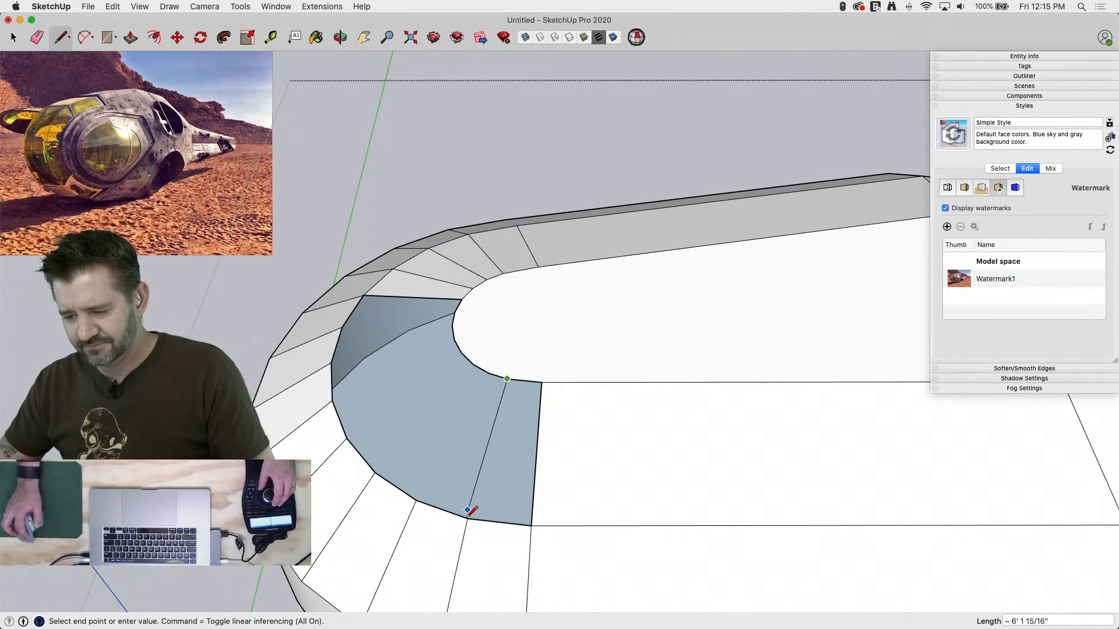
click(468, 517)
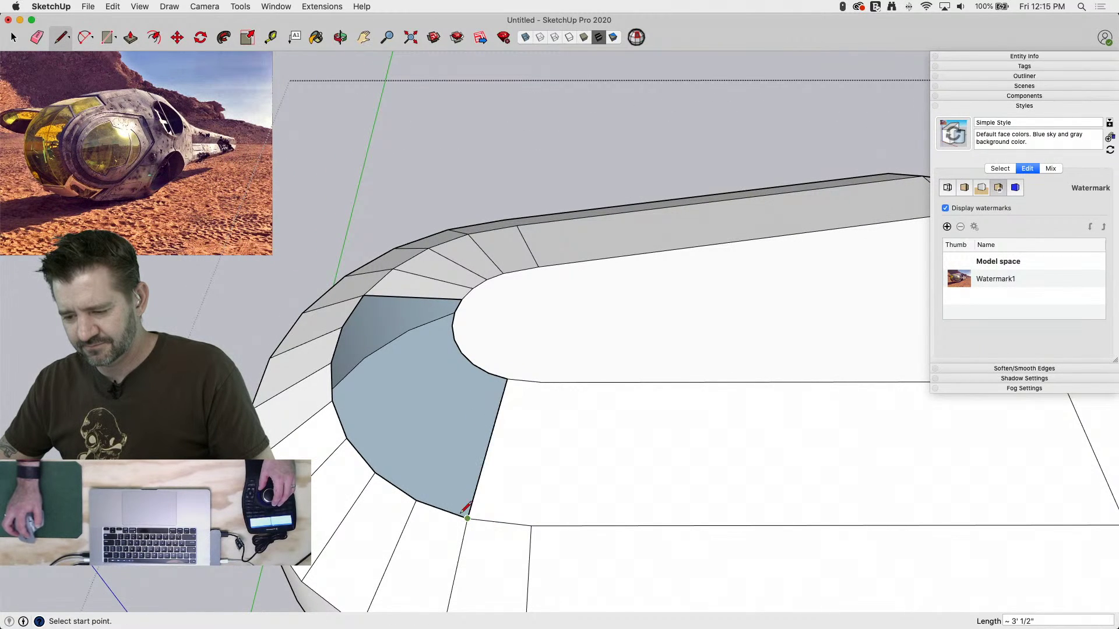
click(416, 499)
click(491, 376)
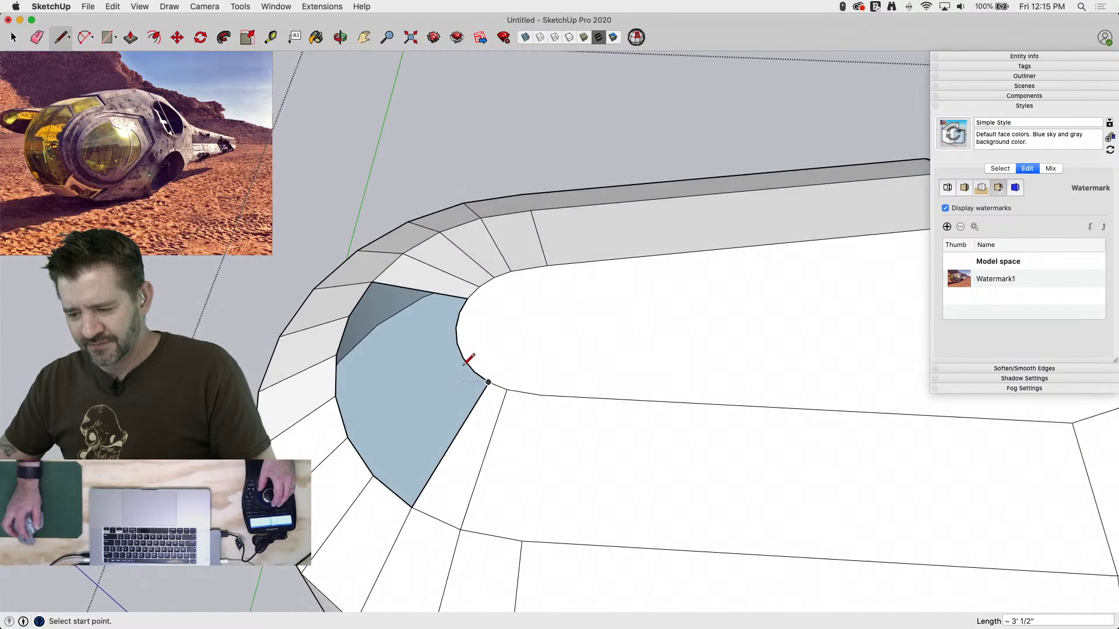
click(474, 373)
click(373, 477)
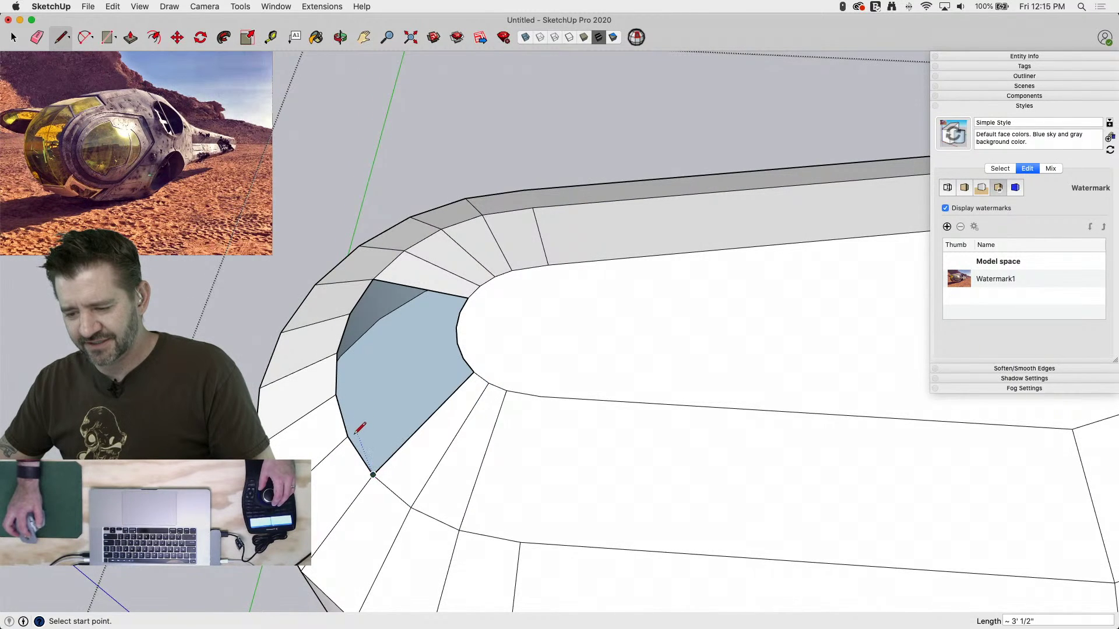
click(463, 358)
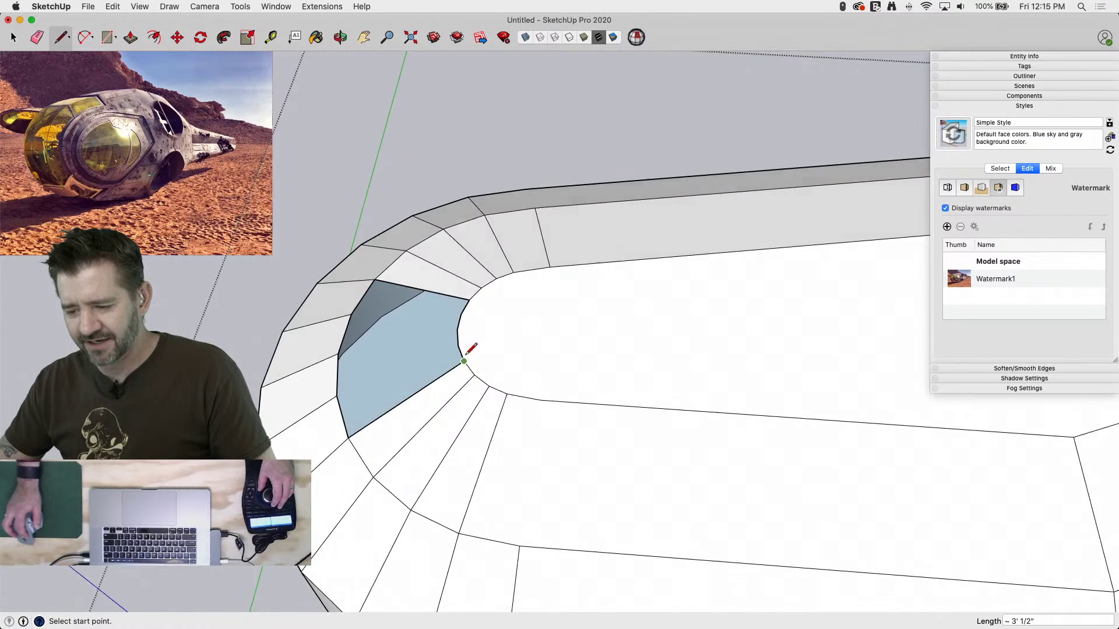
Close the remaining gap at the nose tip with connecting lines between the lower ring and the top face
click(497, 376)
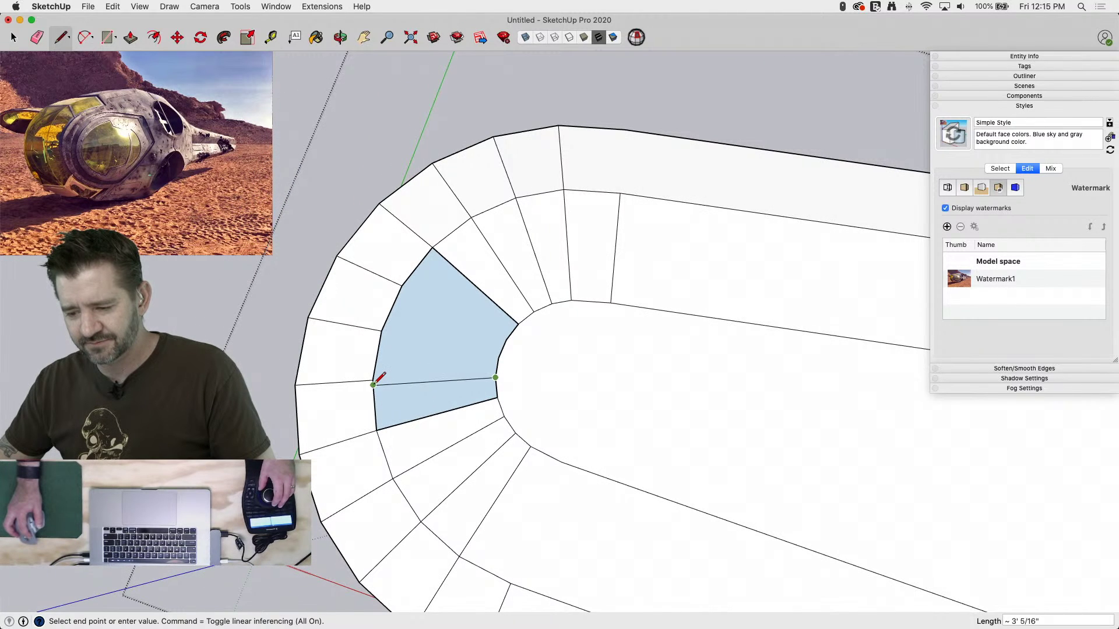
click(373, 380)
click(382, 330)
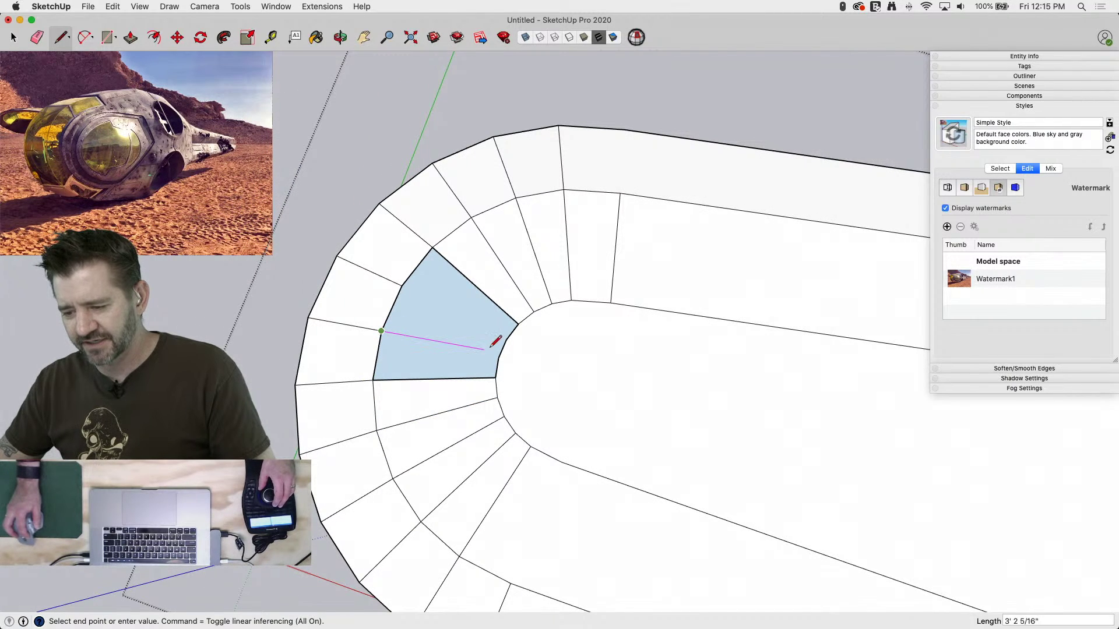
click(498, 357)
click(506, 340)
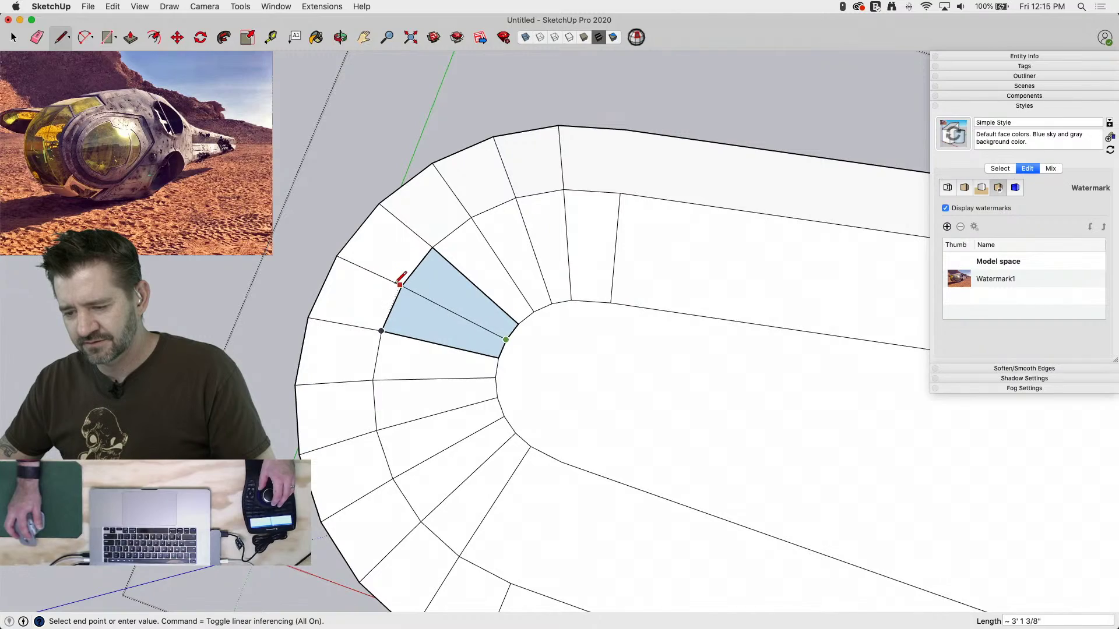
click(402, 286)
key(space)
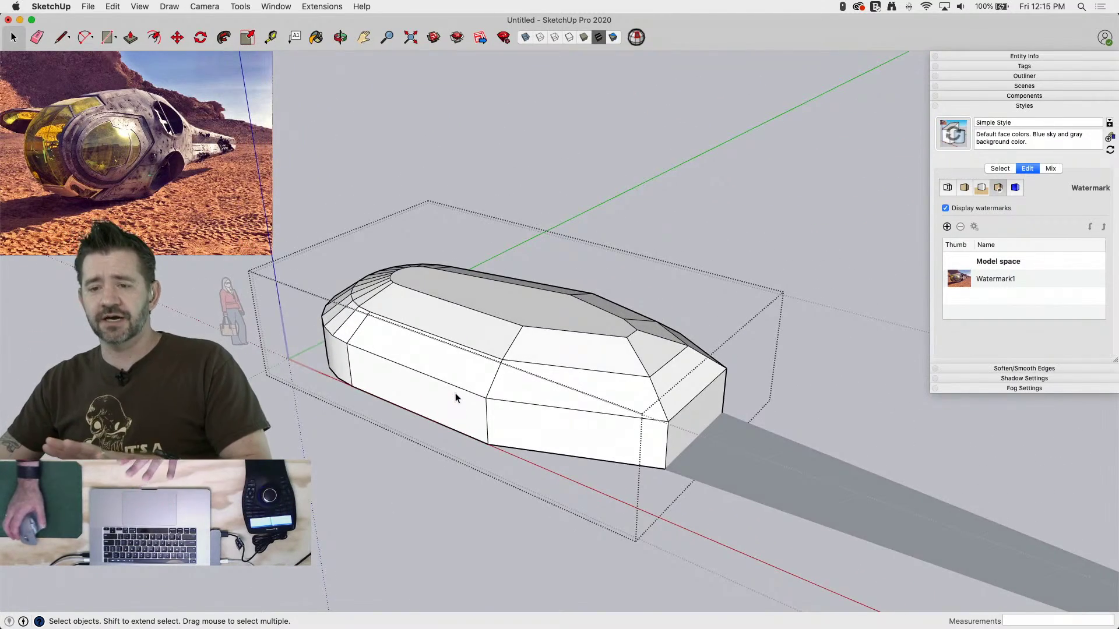
Draw a dividing line across the top face between its two widest corners and erase it
middle_drag(560, 260, 573, 308)
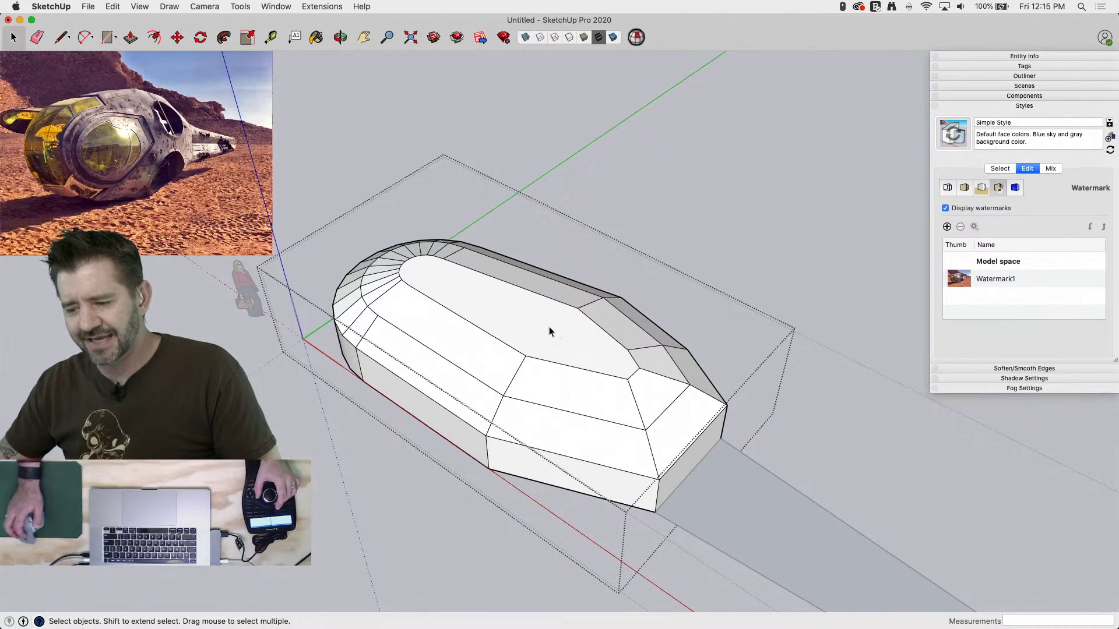
key(l)
click(528, 351)
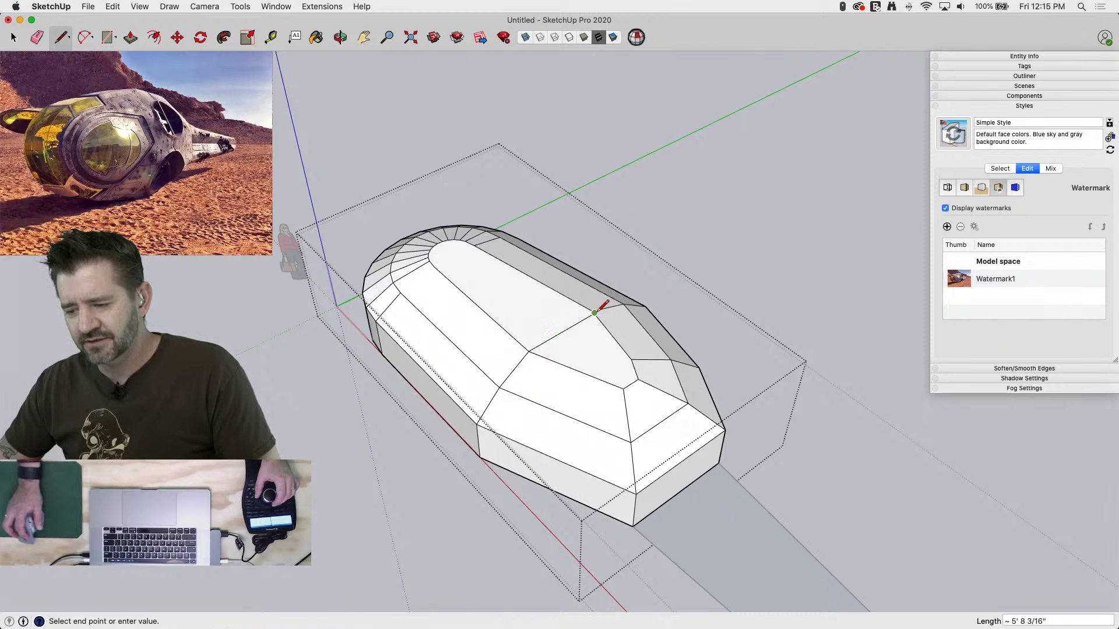
click(594, 313)
key(space)
key(e)
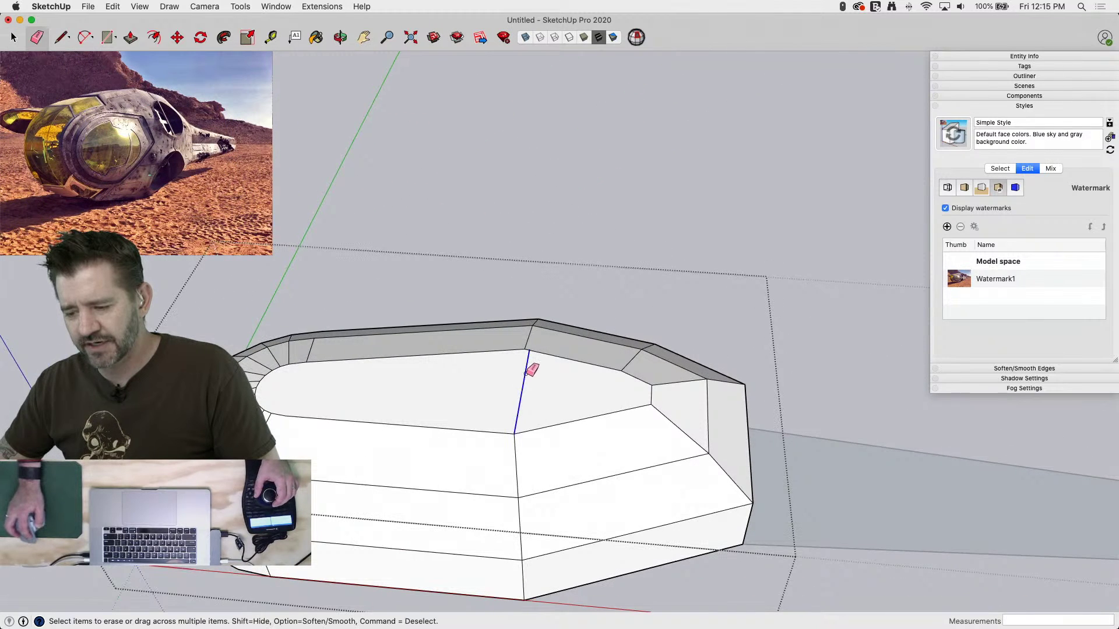
click(532, 370)
Redraw the dividing line across the top face between the same two corners
key(l)
click(525, 349)
click(514, 433)
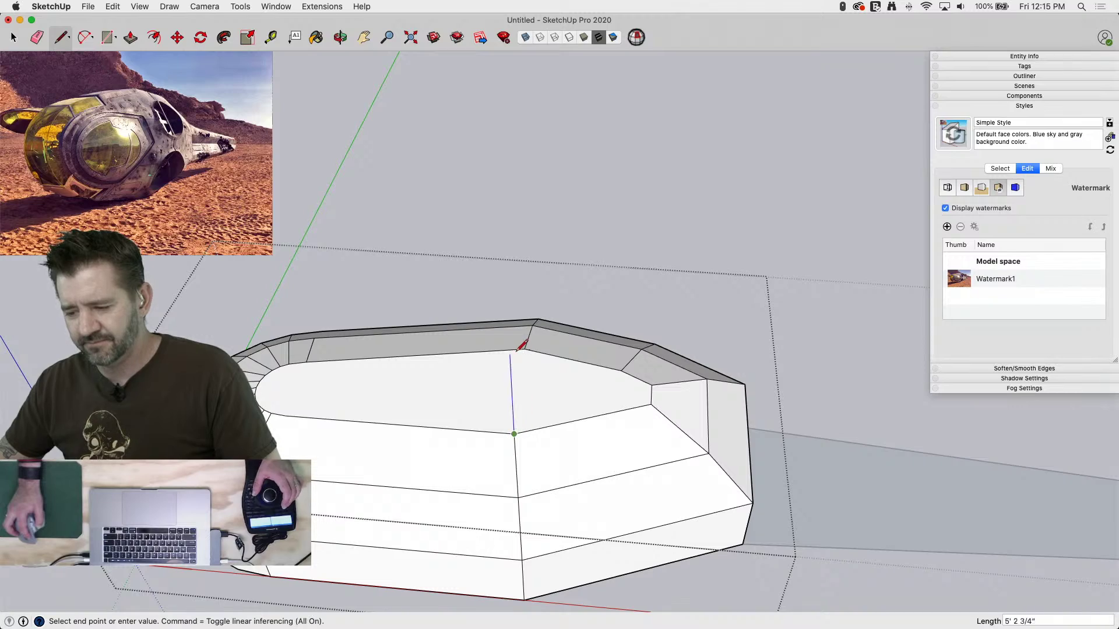
key(e)
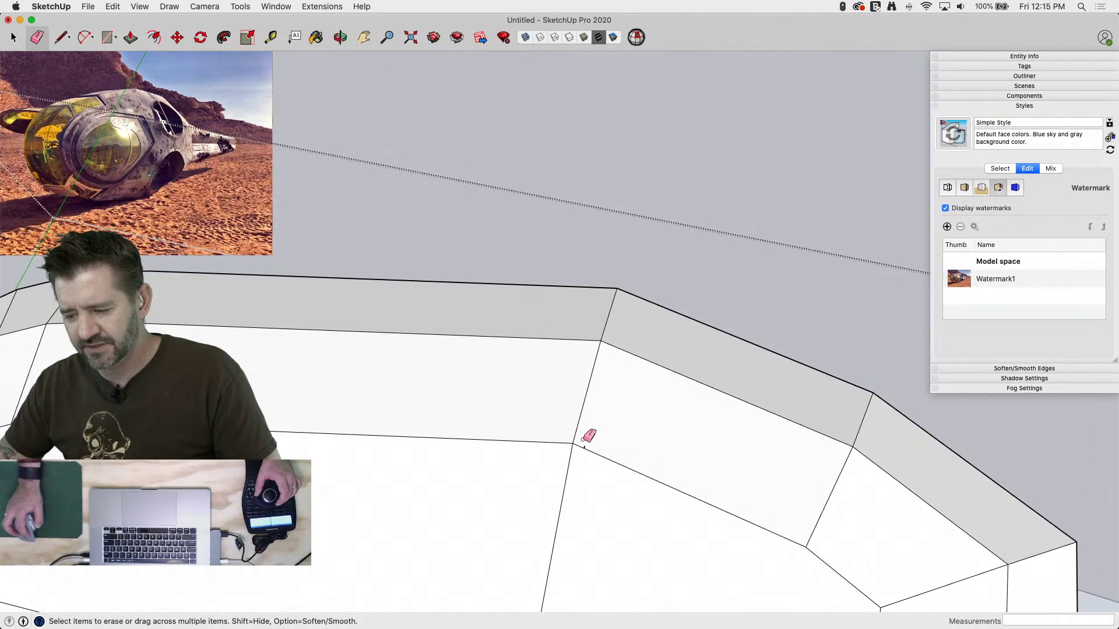
Try to lower the short rear edge of the top face by moving it
key(space)
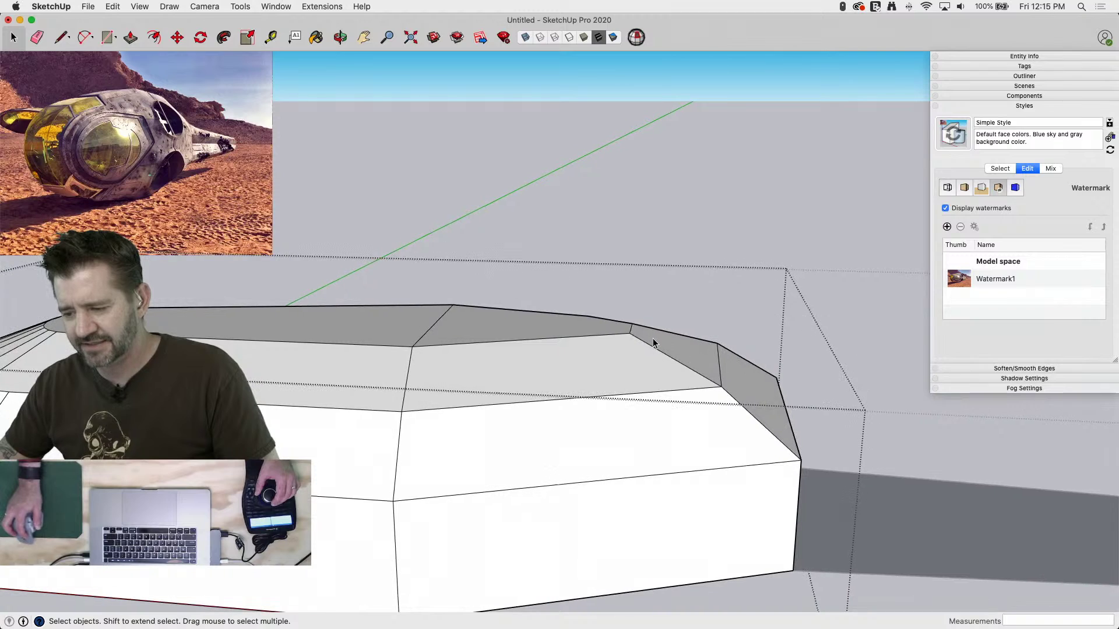
click(632, 330)
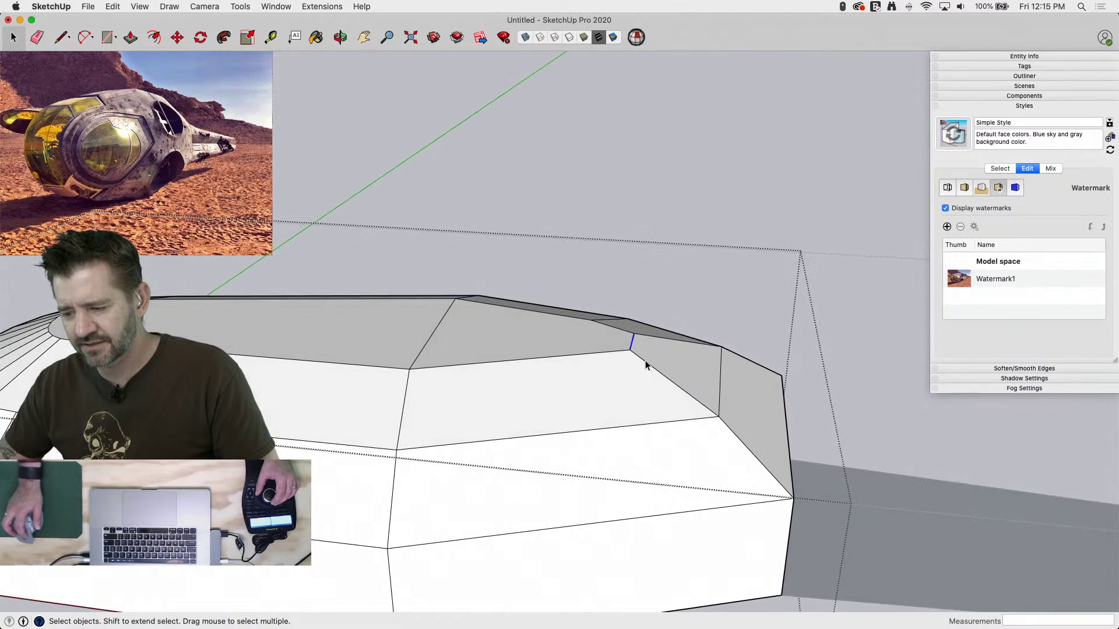
key(m)
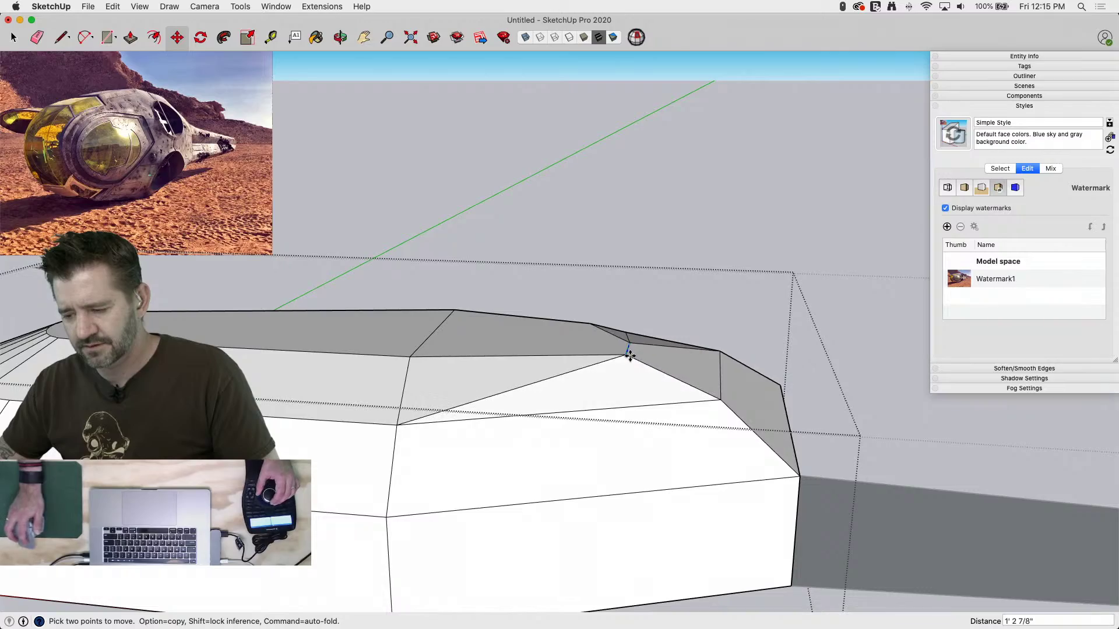
key(e)
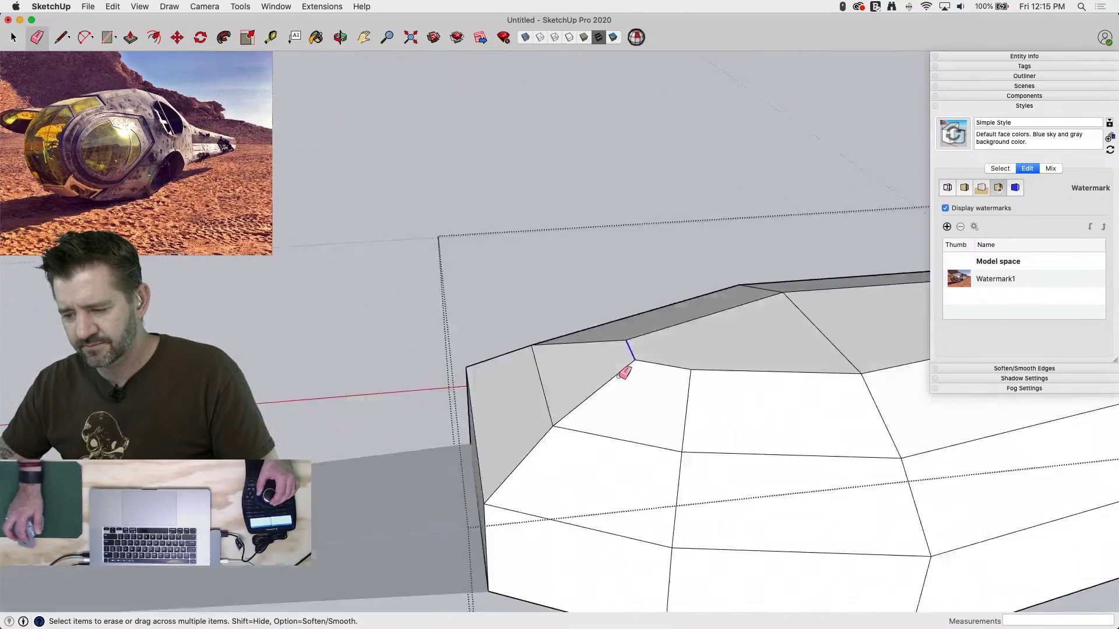
Rotate the rear section of the top face downward by about 2.9 degrees around the dividing line
key(space)
click(674, 387)
key(q)
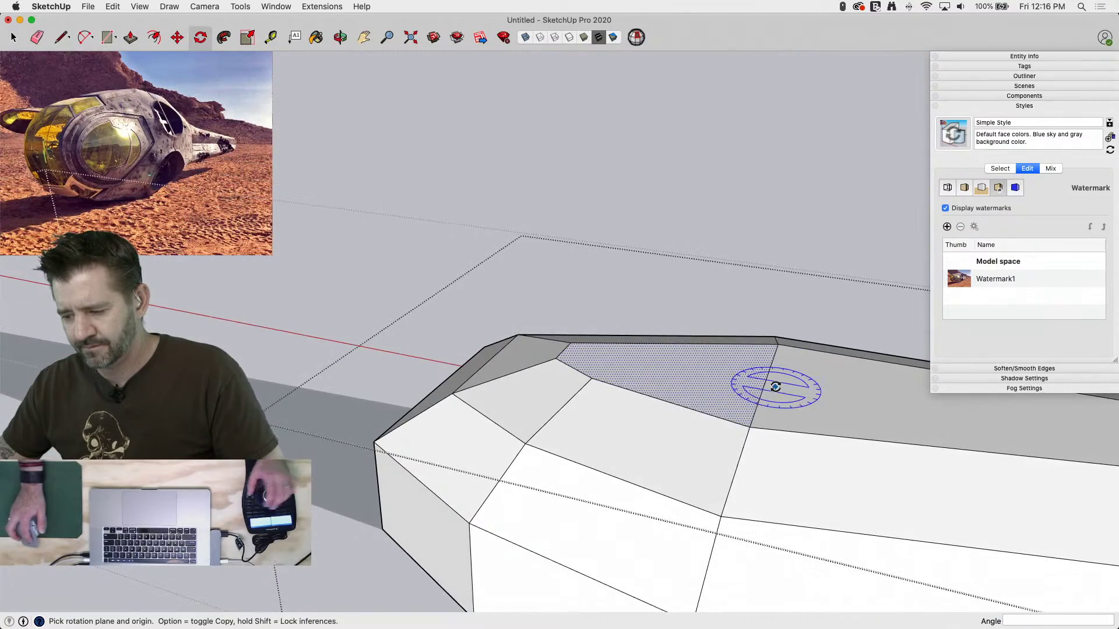
drag(764, 382, 639, 357)
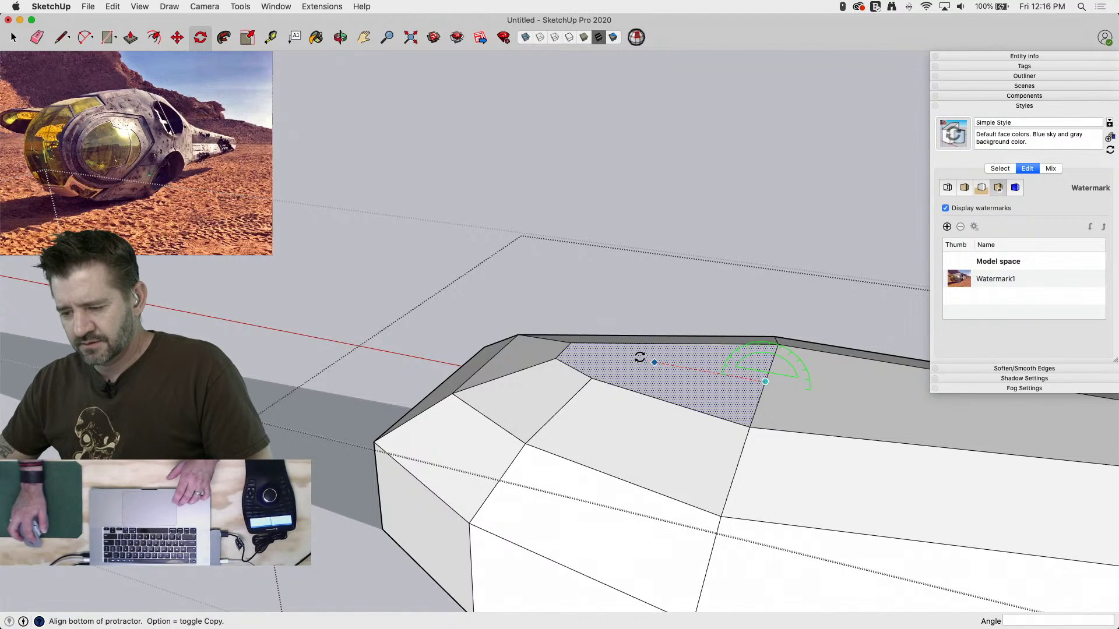
click(639, 358)
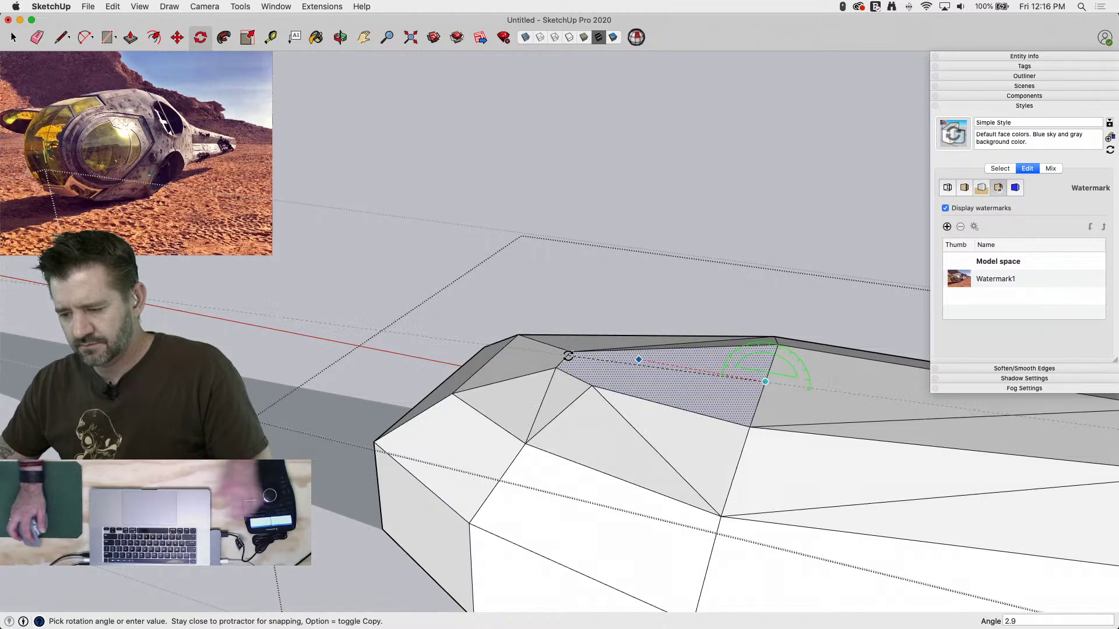
click(568, 356)
Try erasing the crease on the top face's front section, and undo back to the flat, undivided top face
key(e)
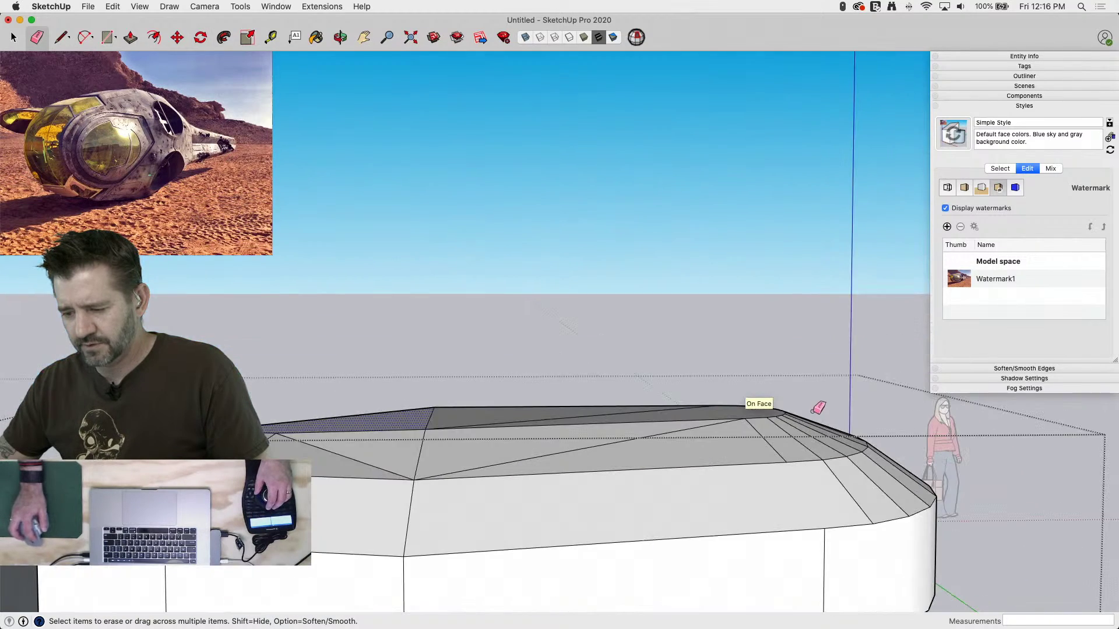
click(626, 412)
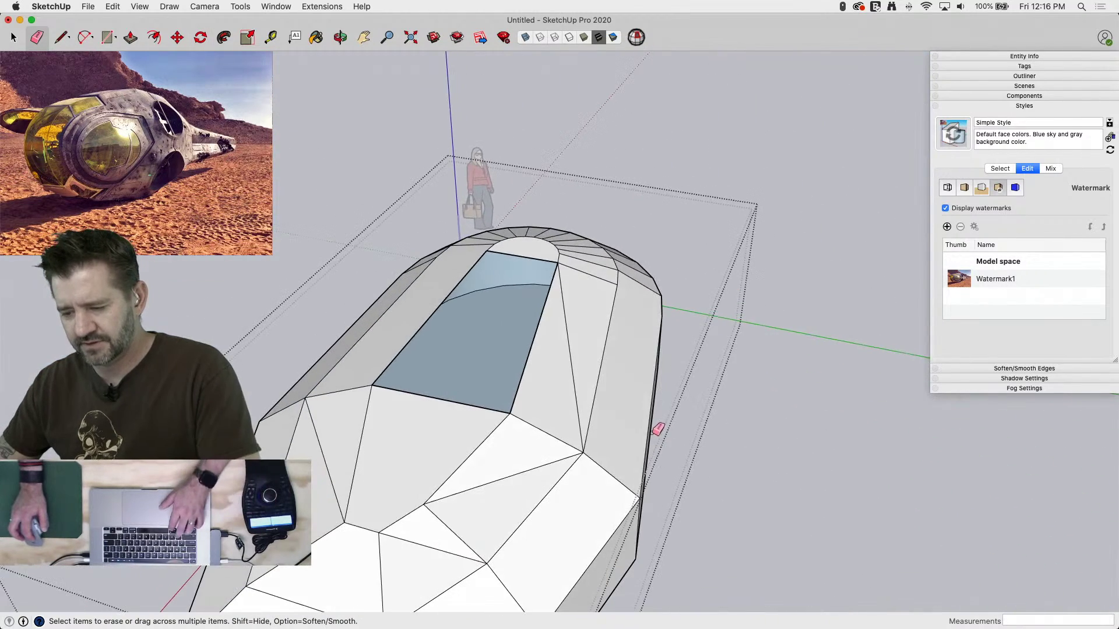
key(super+z)
click(506, 386)
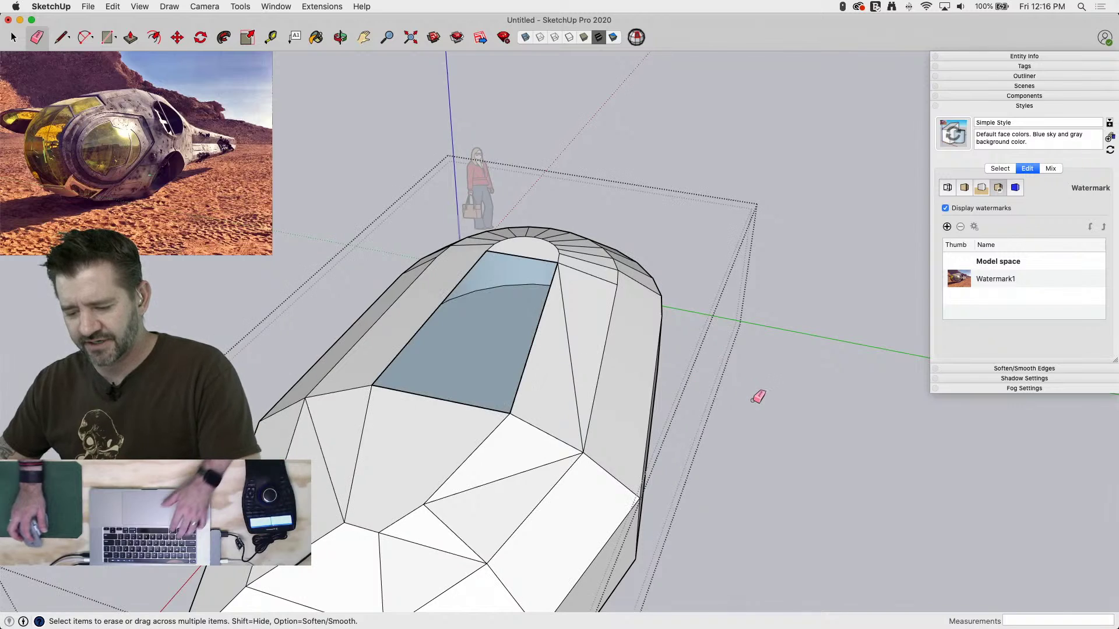
key(super+z)
key(super+z)
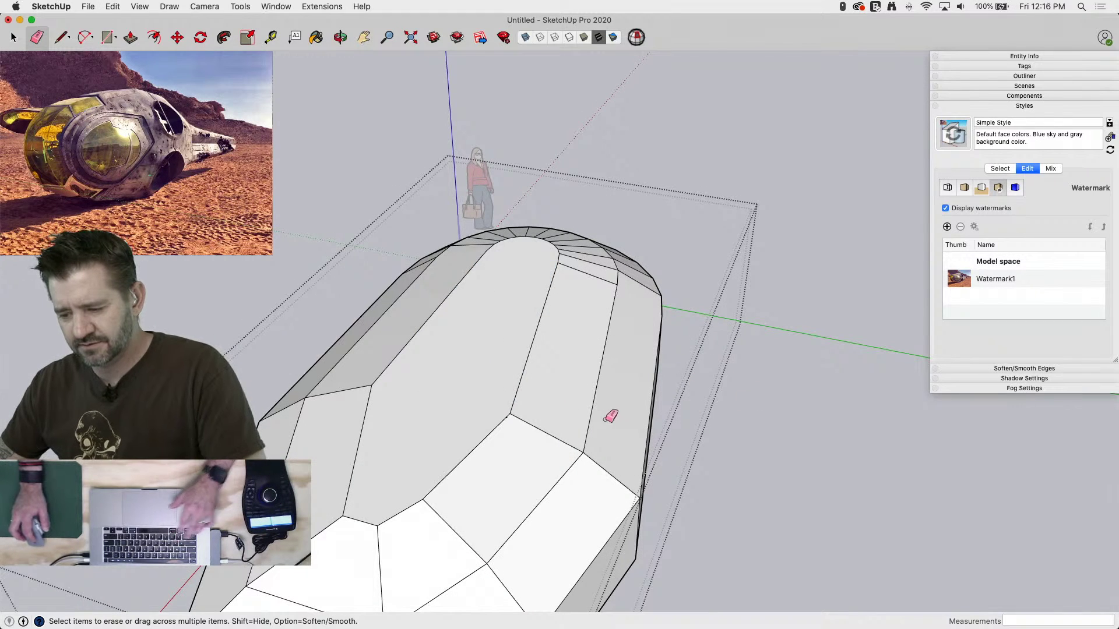
key(l)
key(e)
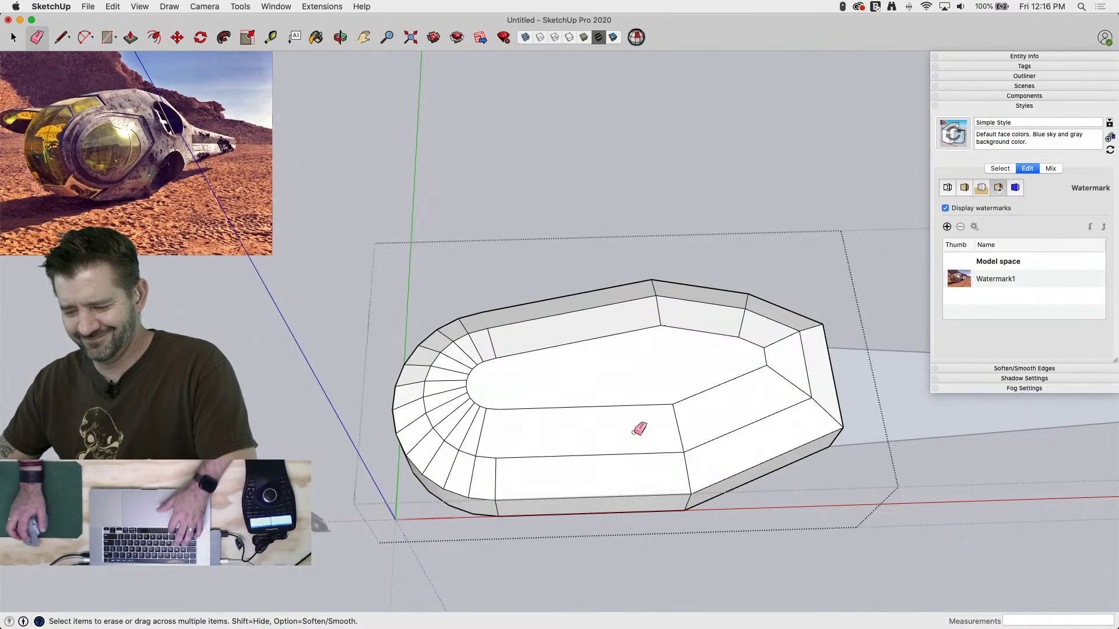
Save the model to the Desktop as Ornithopter
key(super+s)
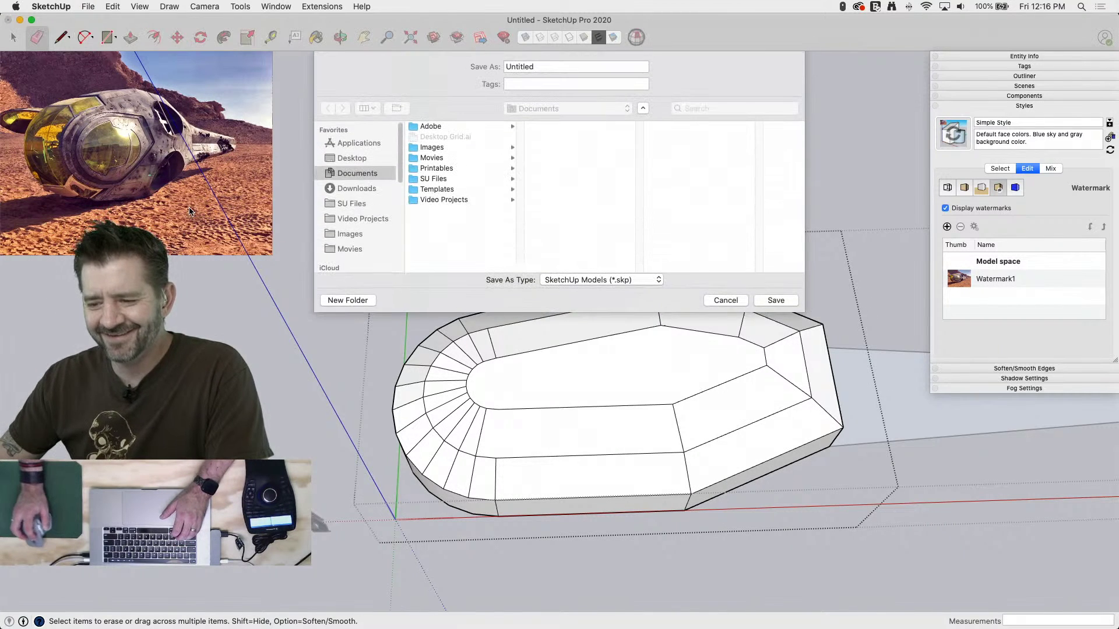
click(355, 159)
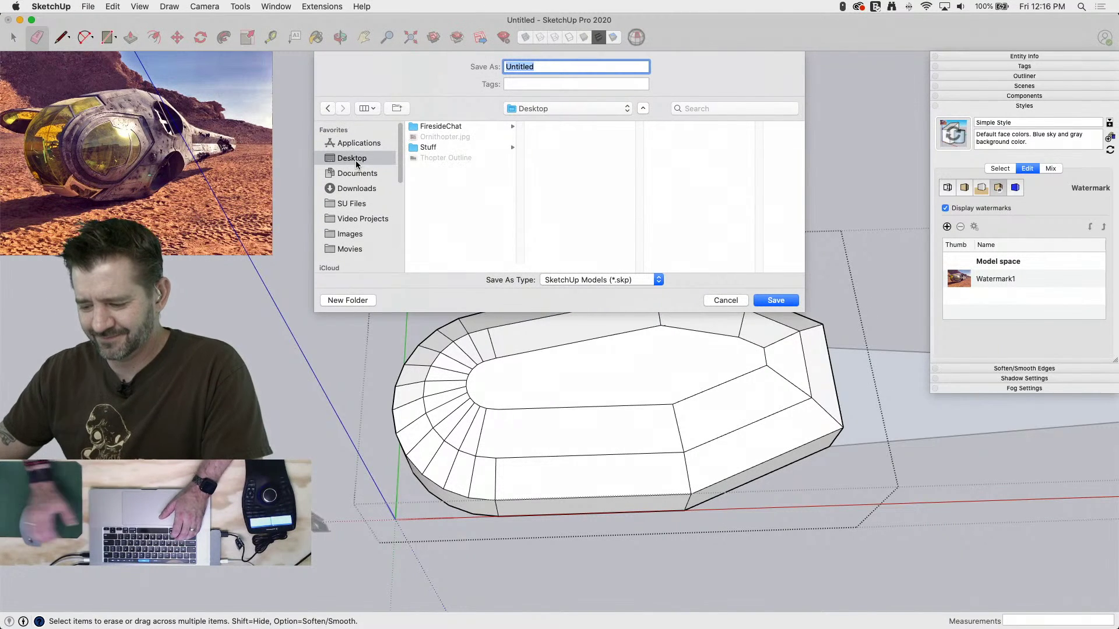
text(Orni)
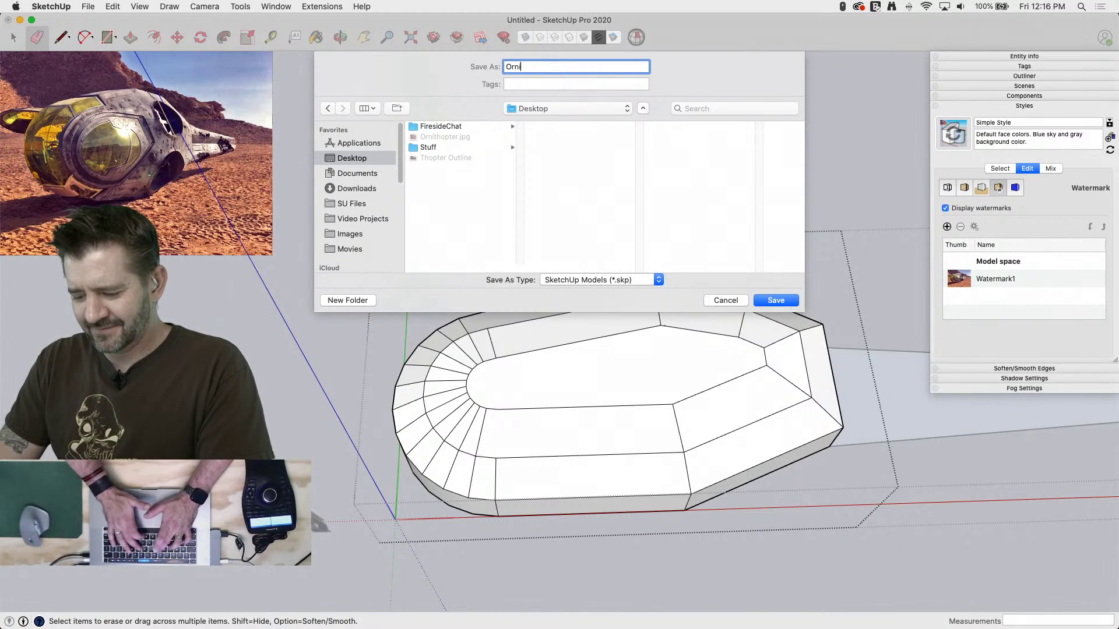
text(thopter)
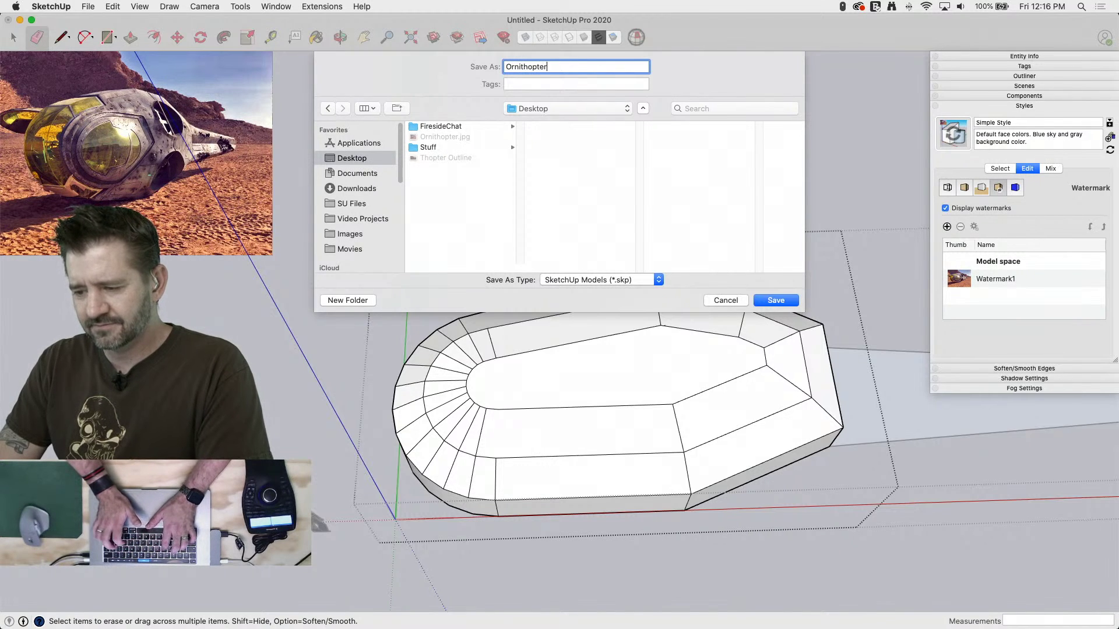
key(Return)
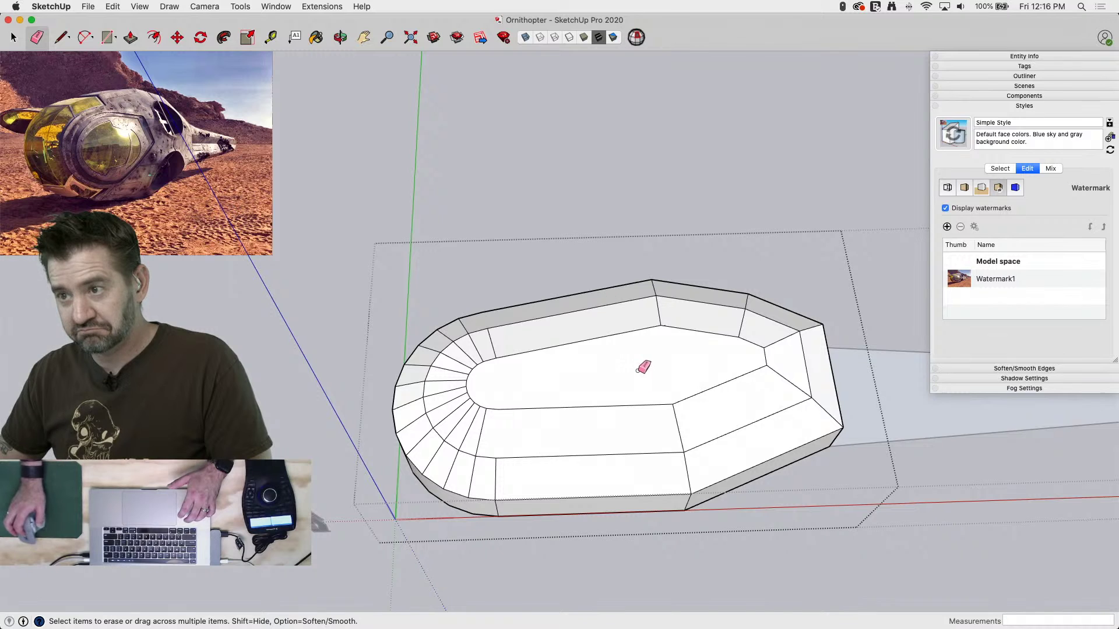
Draw a line across the top face between its two opposite middle corners to divide it into front and rear sections
scroll(639, 346, up, 10)
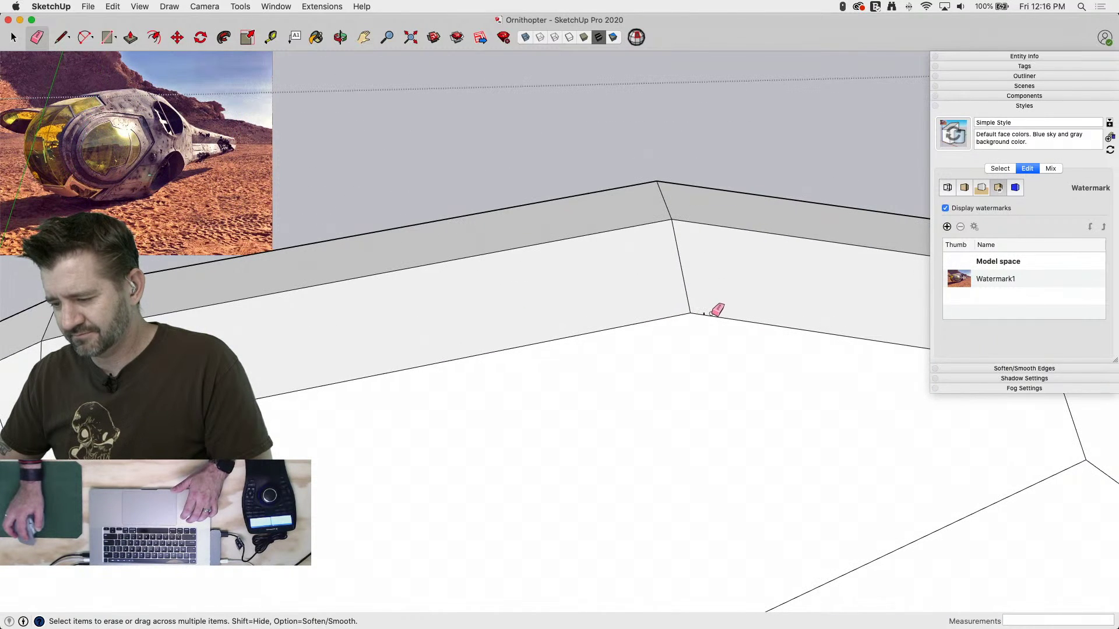
key(l)
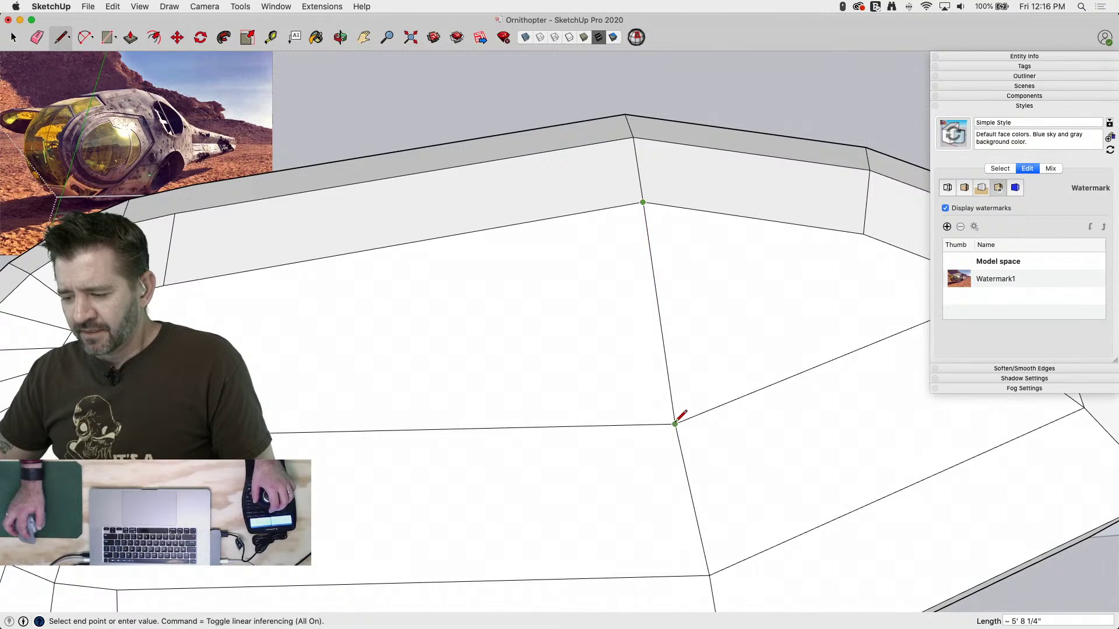
key(space)
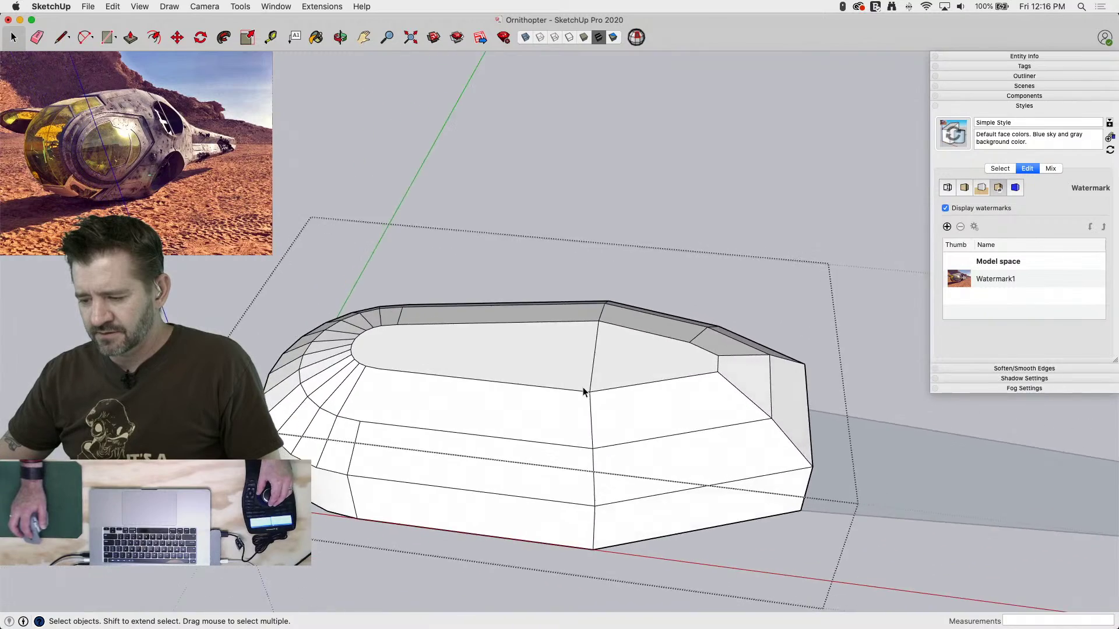
Rotate the rear section of the top face downward by about 5.9 degrees around the dividing line
click(662, 390)
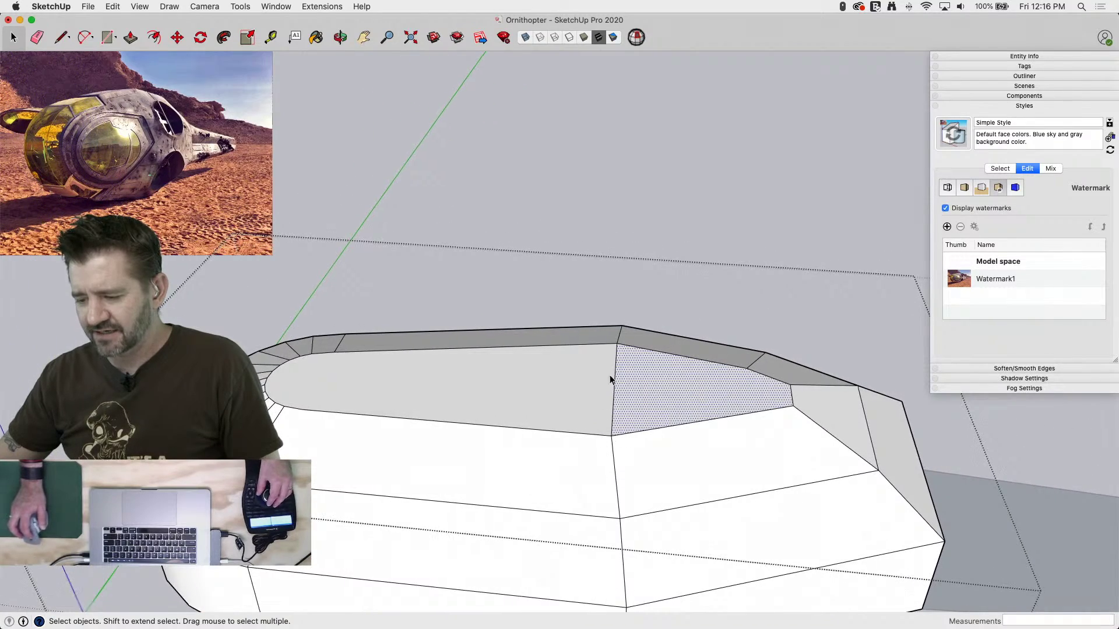
key(q)
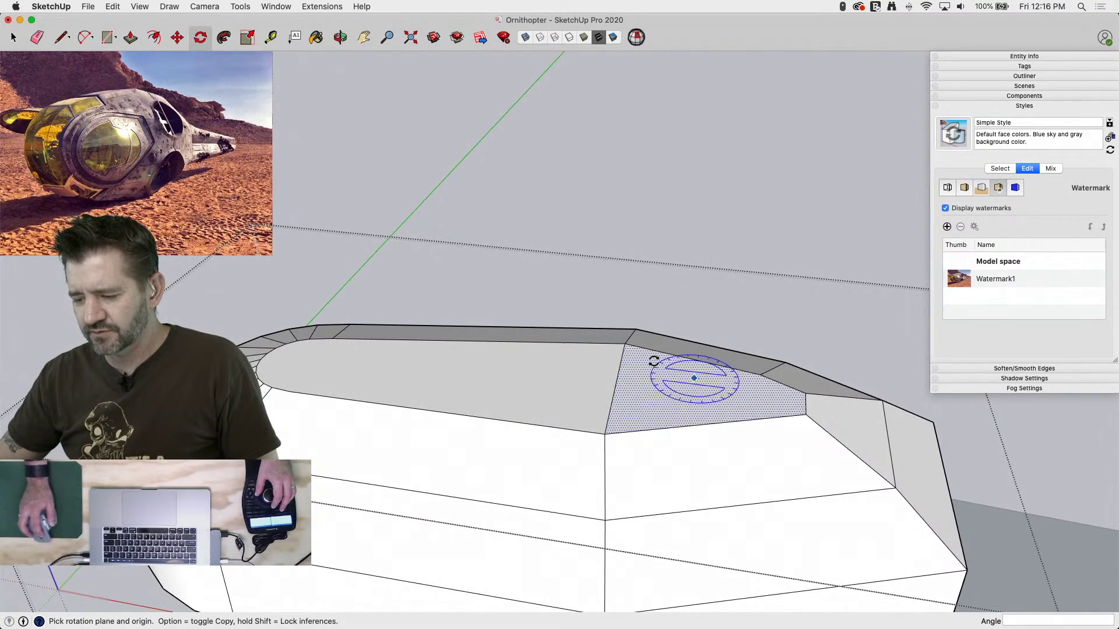
drag(611, 408, 618, 369)
click(609, 408)
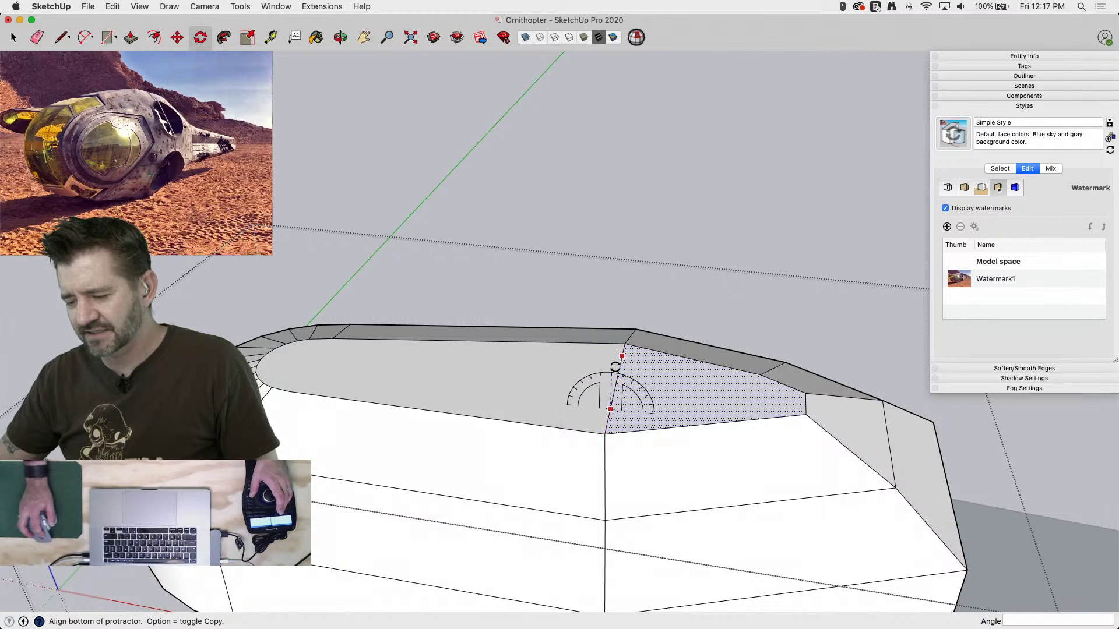
click(822, 313)
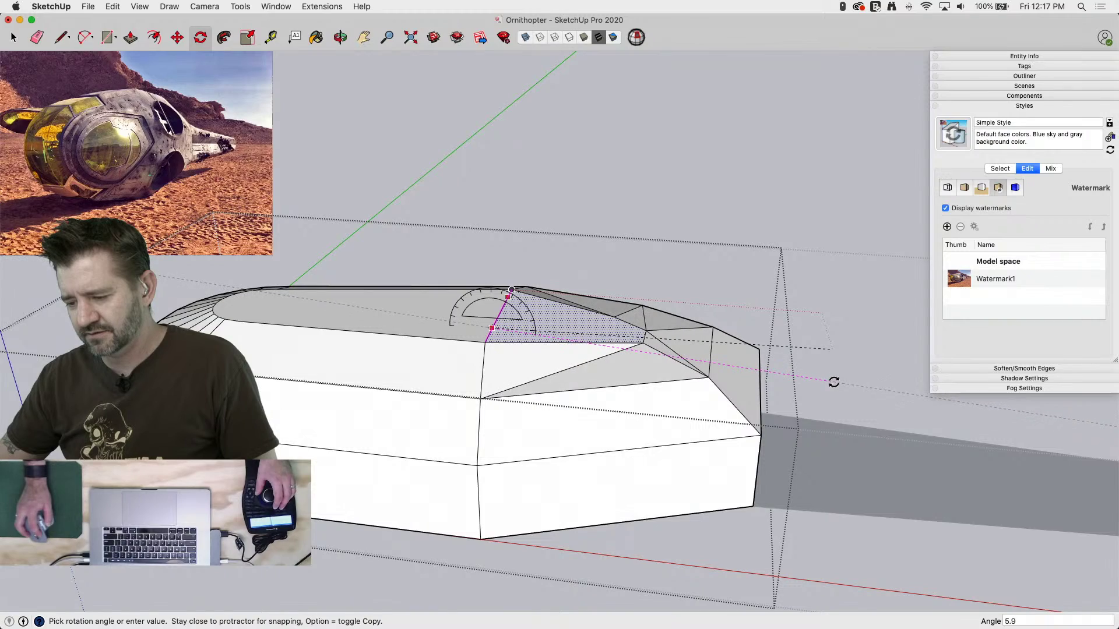
click(834, 382)
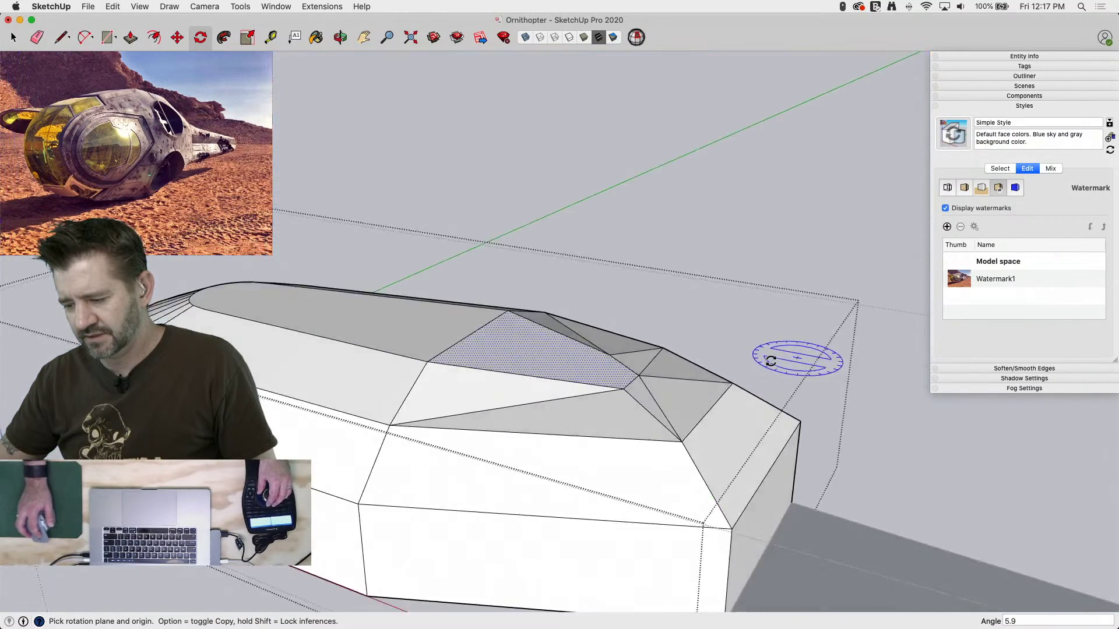
Lower the rear edge of the tier just below the top face by about 6 1/16"
key(space)
click(691, 444)
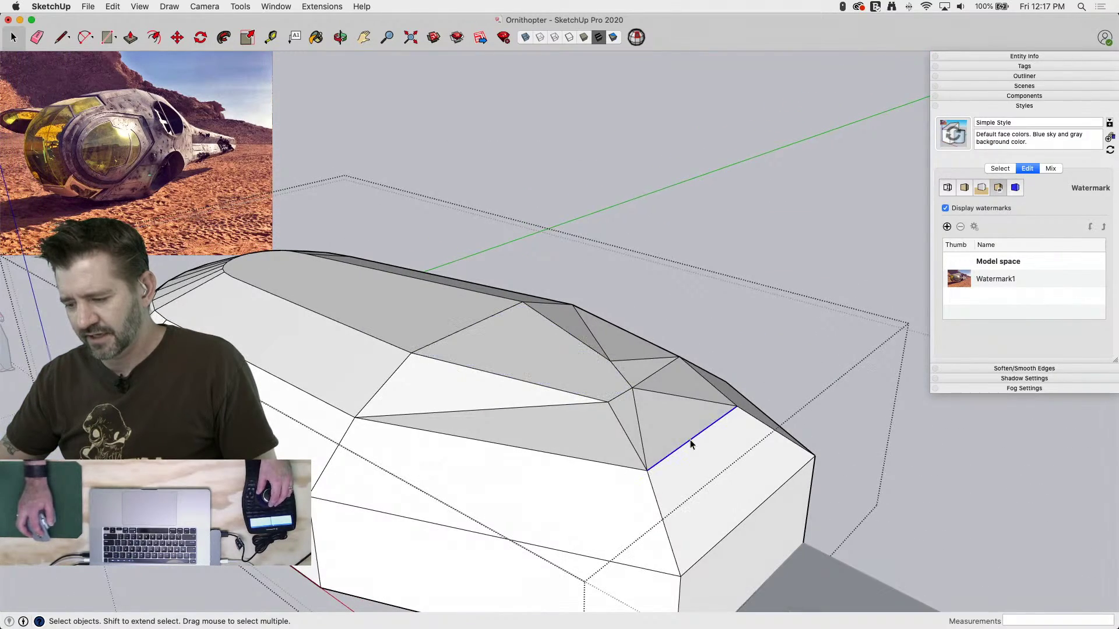
key(m)
click(694, 440)
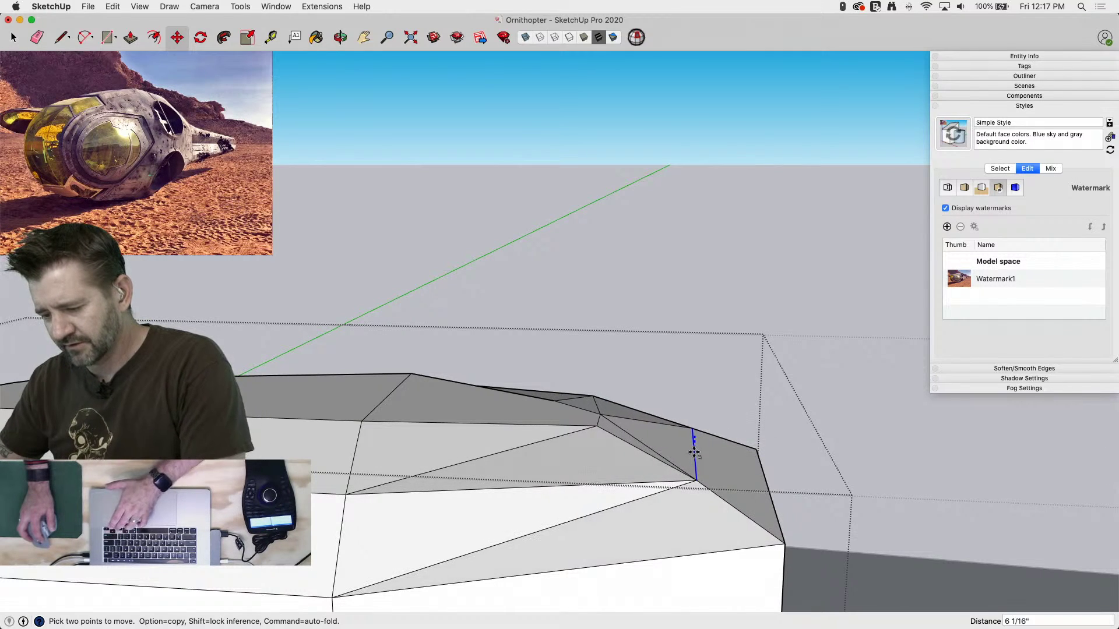
click(694, 458)
key(space)
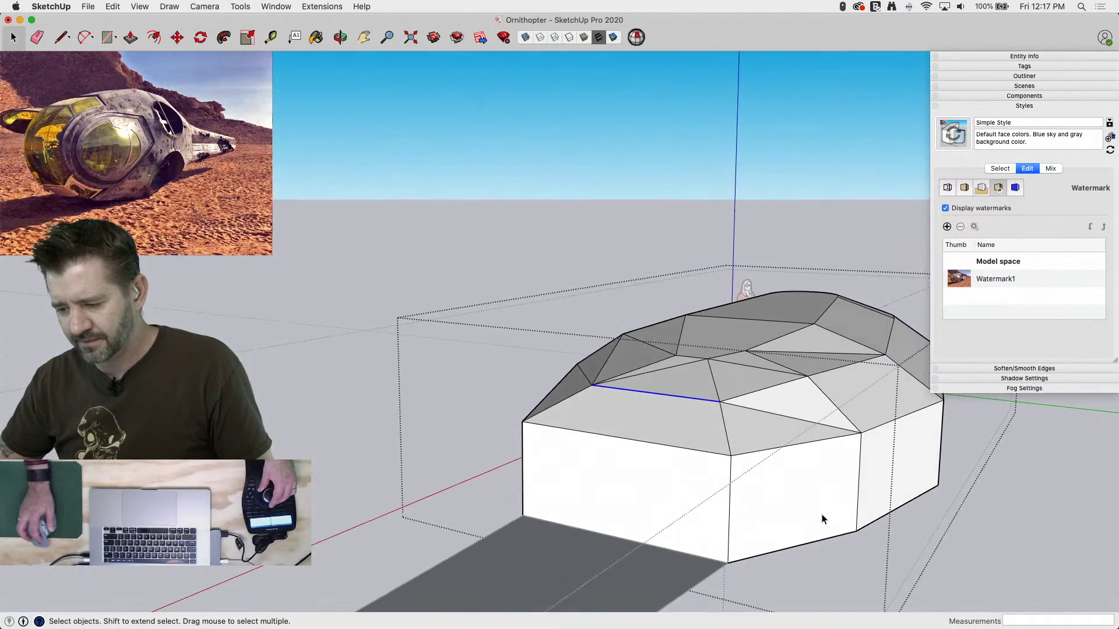
Erase the fold edges across the rear panels below the top face, on the side away from the red axis
key(e)
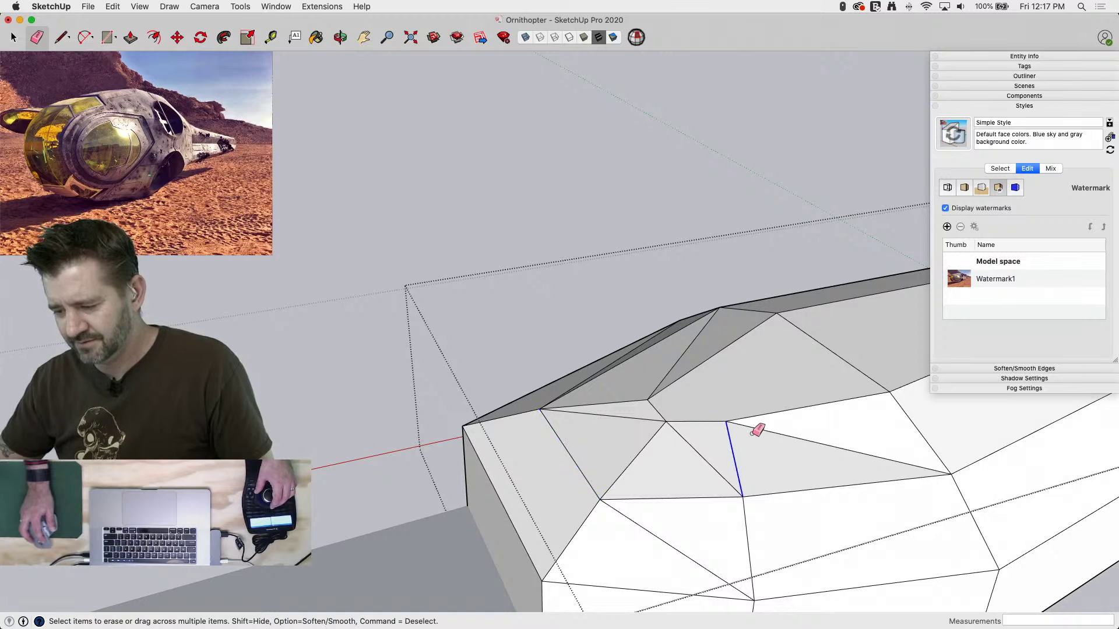
drag(755, 430, 757, 457)
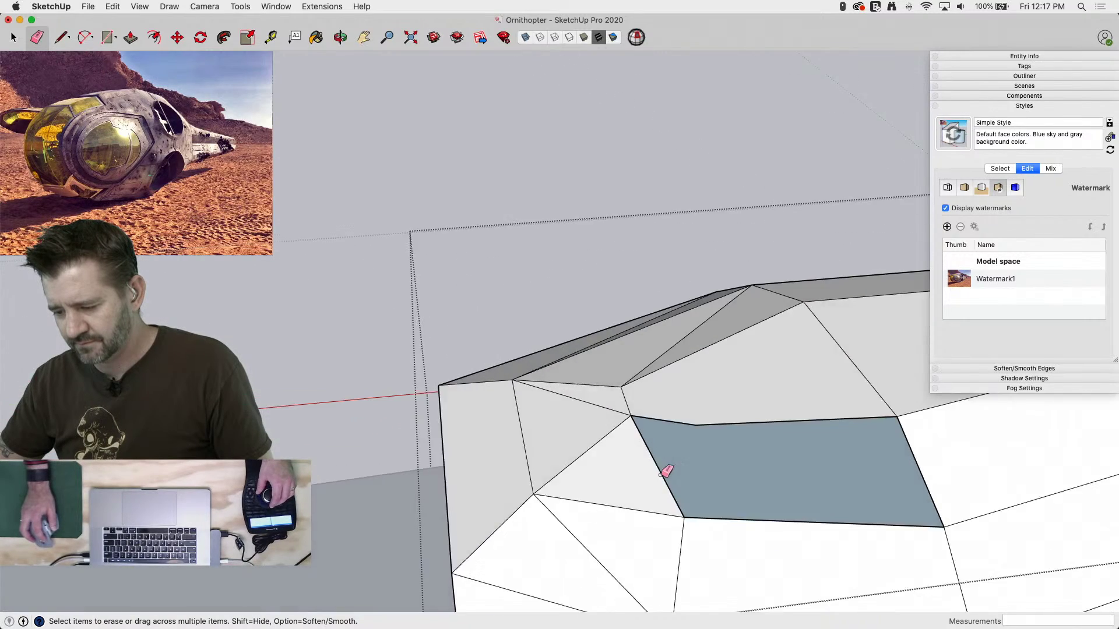
click(669, 467)
click(670, 465)
Try patching the opened rear panels with lines between the top face's intermediate side corner and the corners of the tier below
key(l)
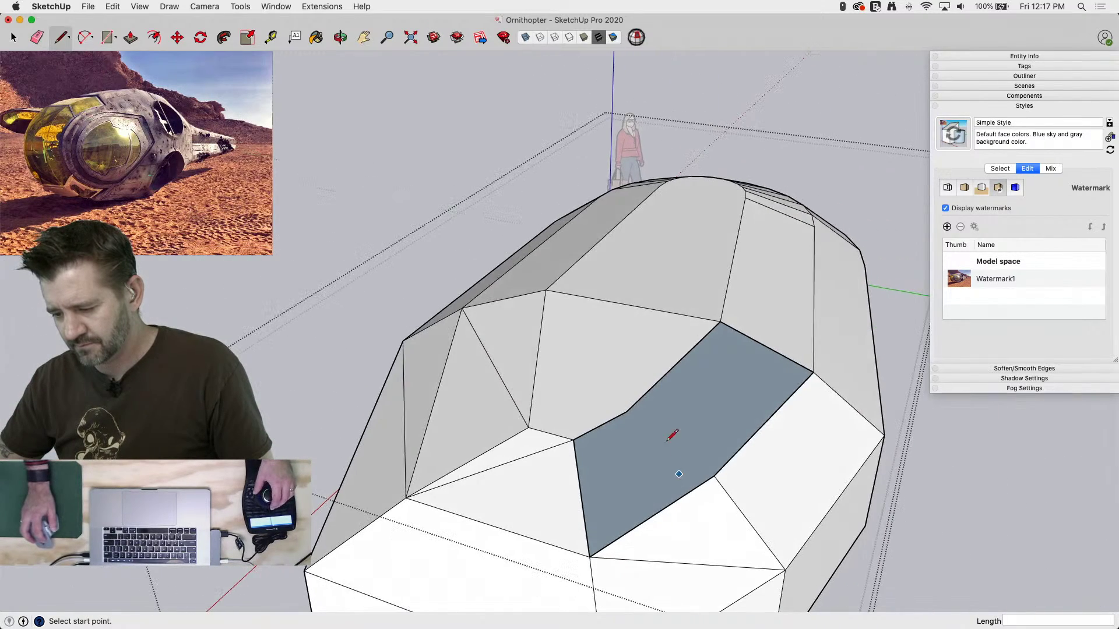
click(628, 411)
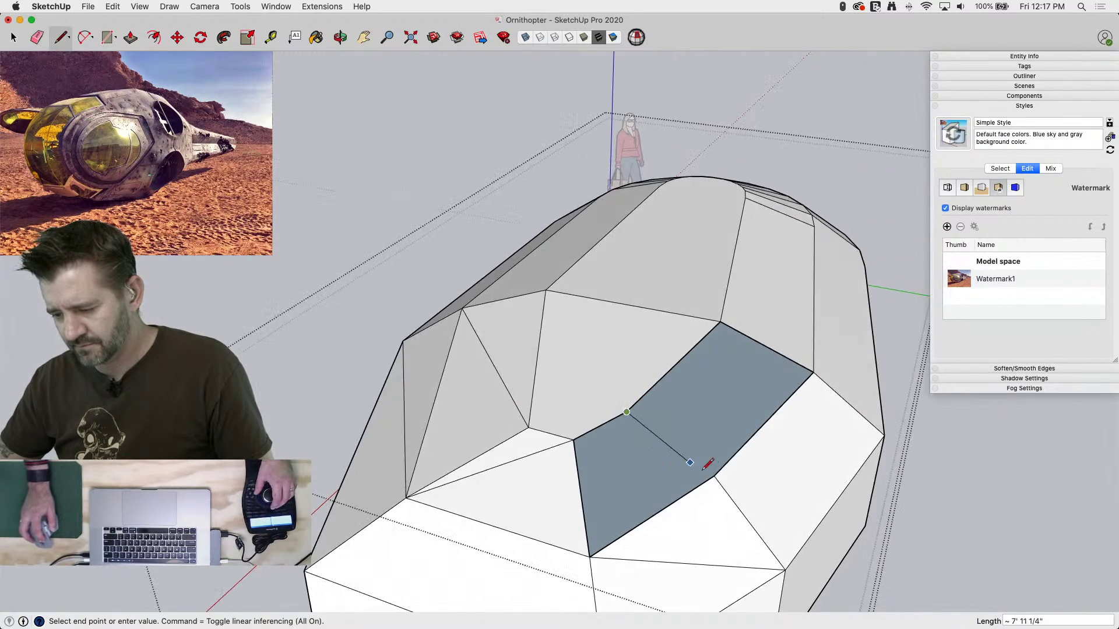
click(721, 322)
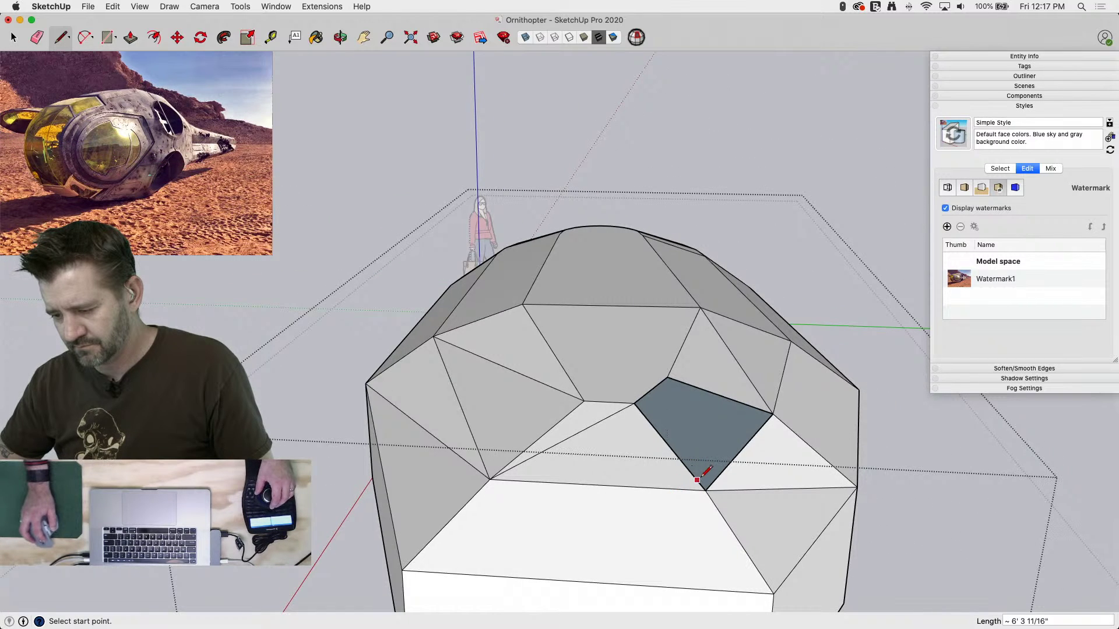
click(706, 488)
click(667, 379)
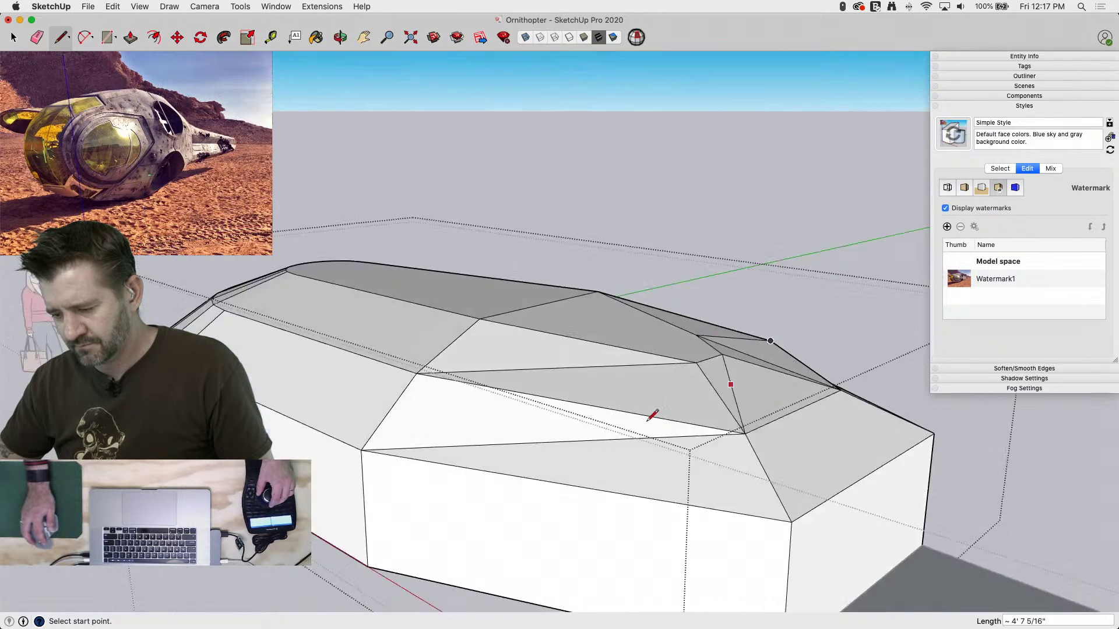
Erase the diagonal creases on the two rear side panels along the red axis side
key(e)
click(606, 414)
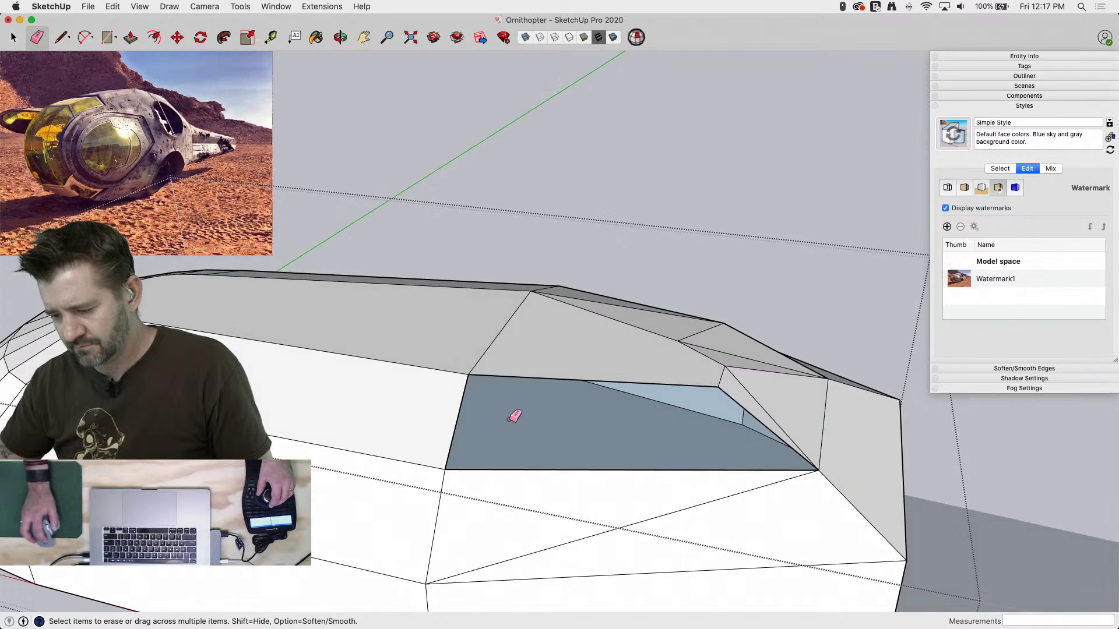
click(664, 473)
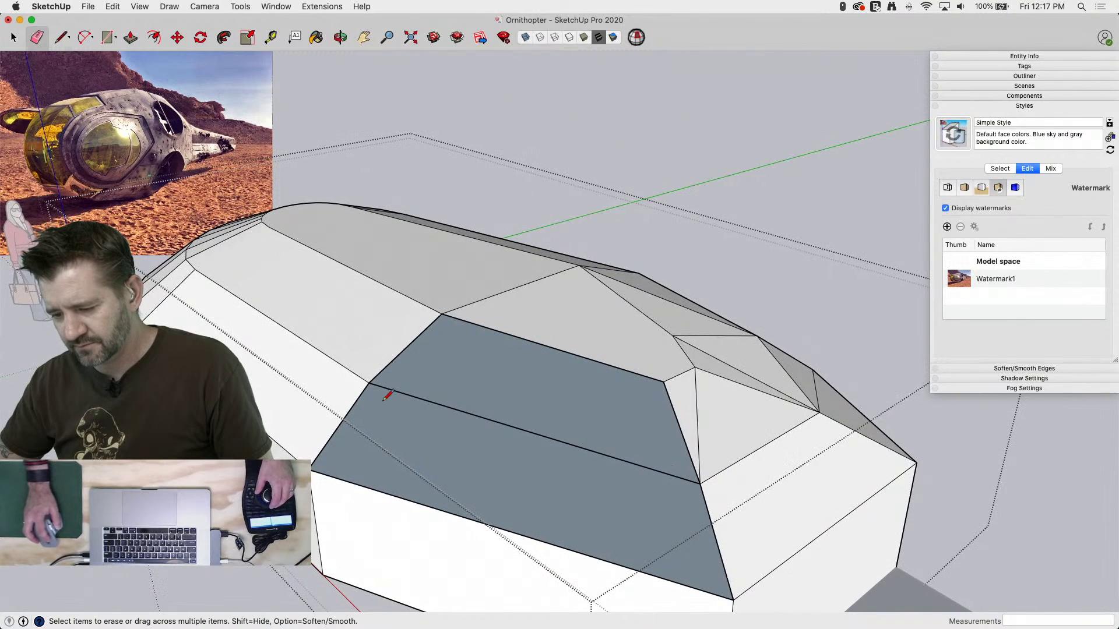
Refill the two rear side panels with diagonals from each tier's middle corner to the rear corner of the tier below
key(l)
click(369, 383)
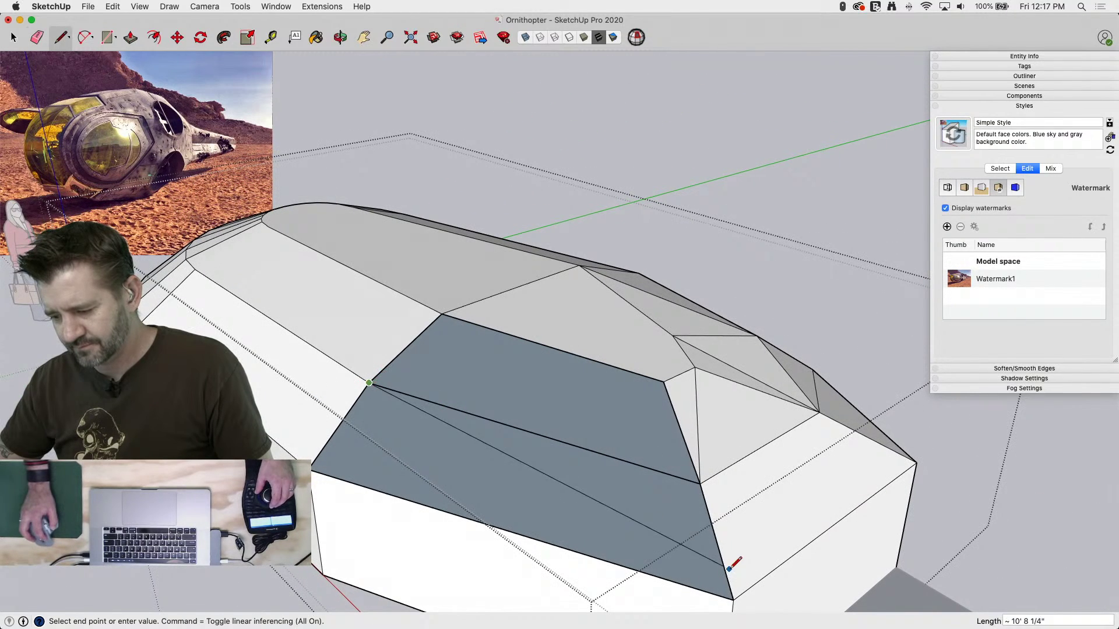
click(733, 598)
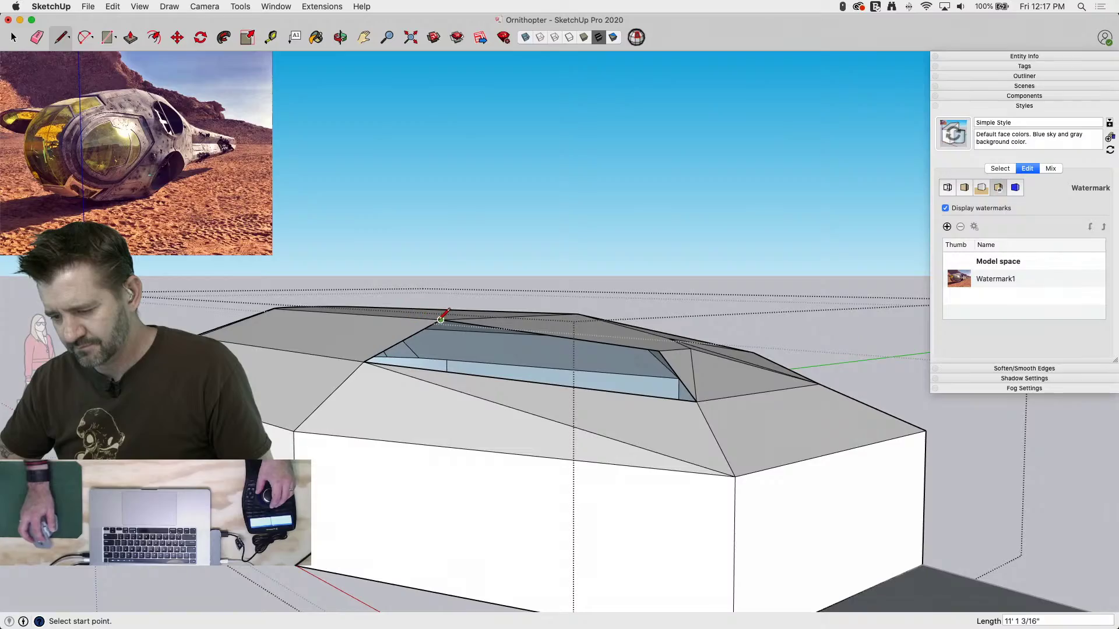
click(440, 319)
click(697, 401)
Try flipping the diagonal of the small upper rear panel away from the red axis, starting it at the top face's rear corner
key(e)
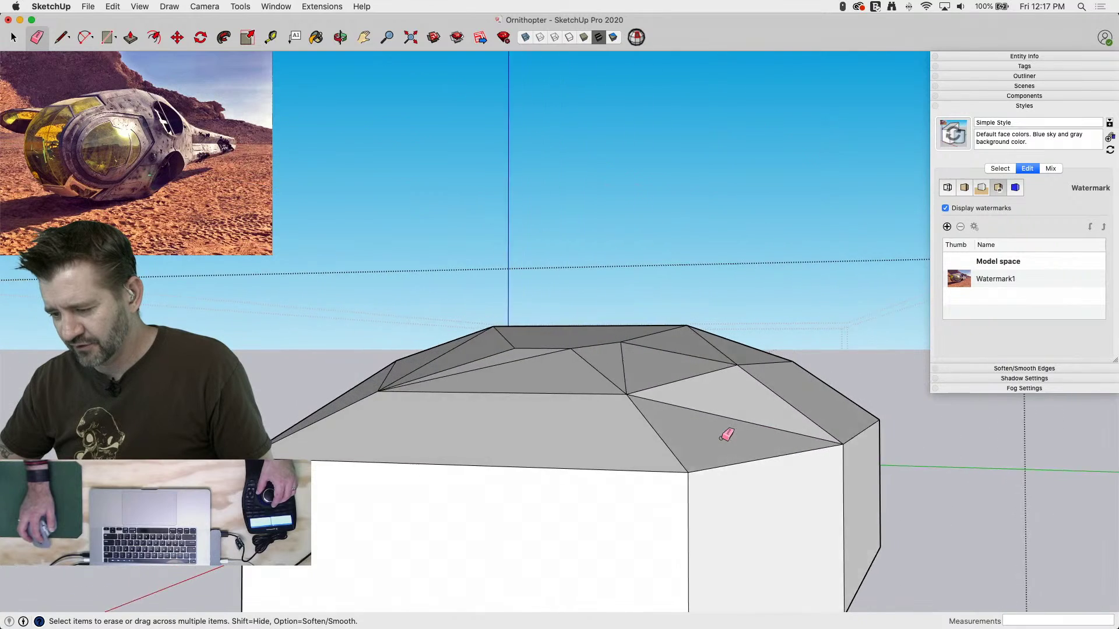
click(645, 371)
key(l)
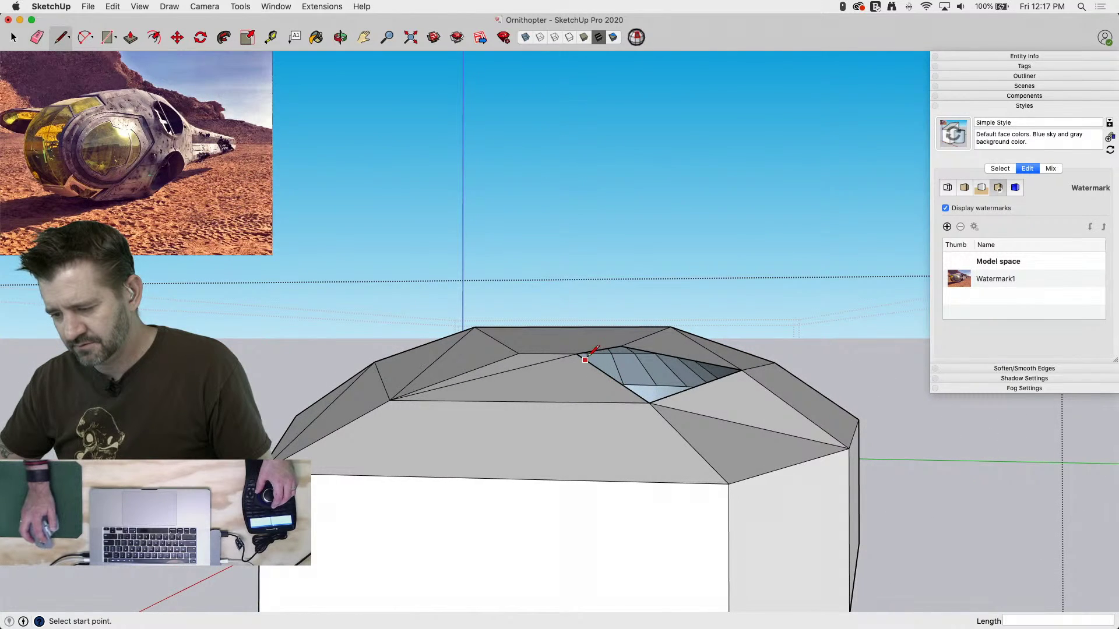
click(740, 370)
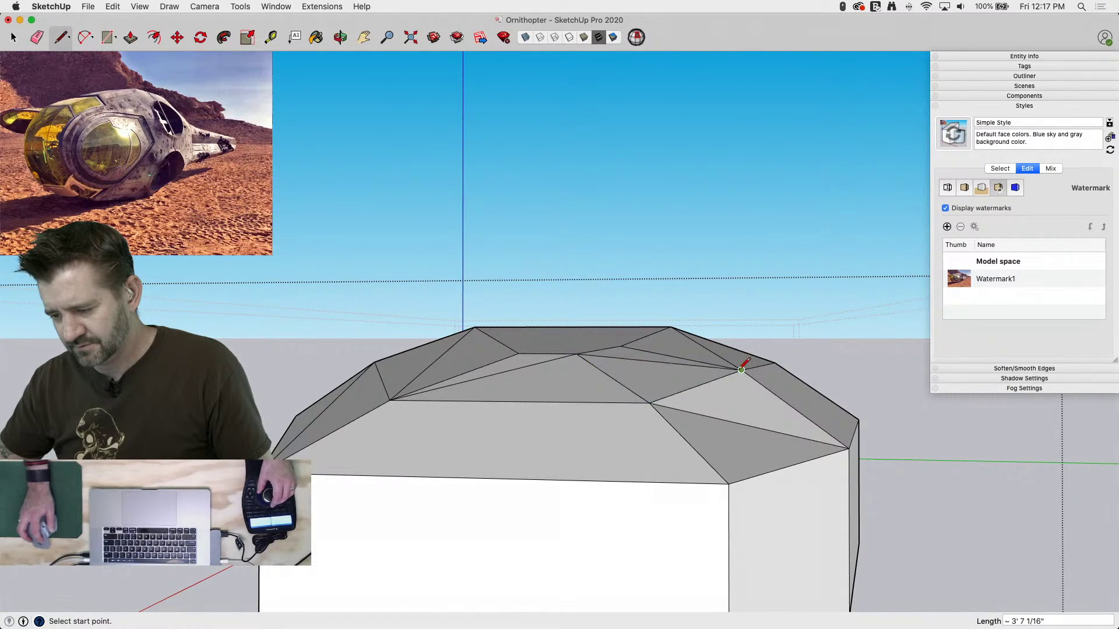
Erase the creases and intermediate corner edges of the rear panels away from the red axis, including the top face's bent edge
key(e)
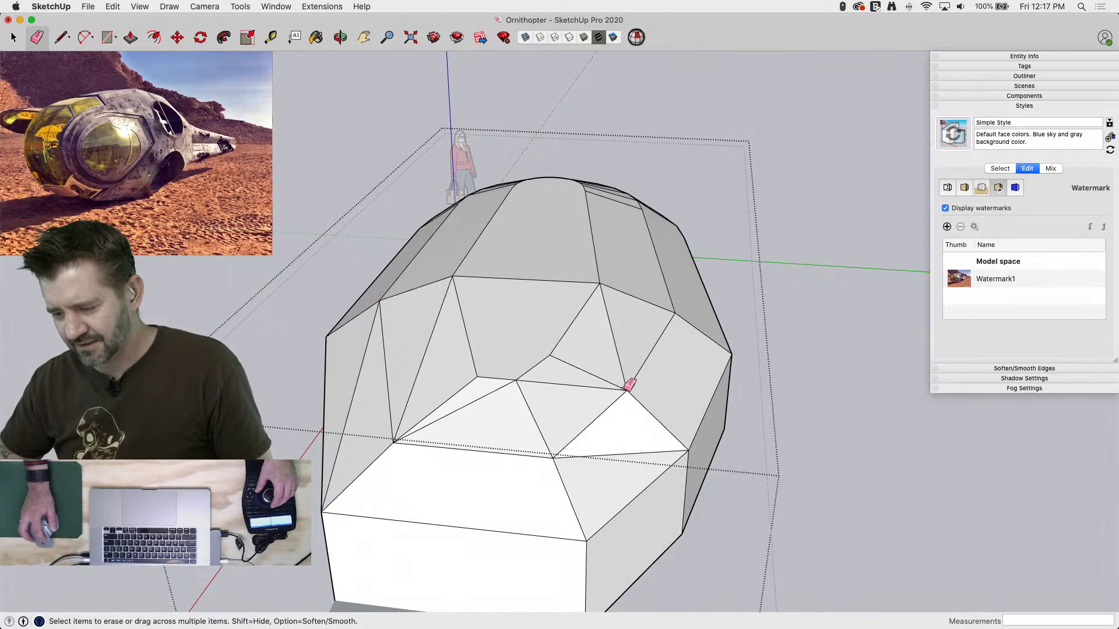
drag(631, 389, 629, 439)
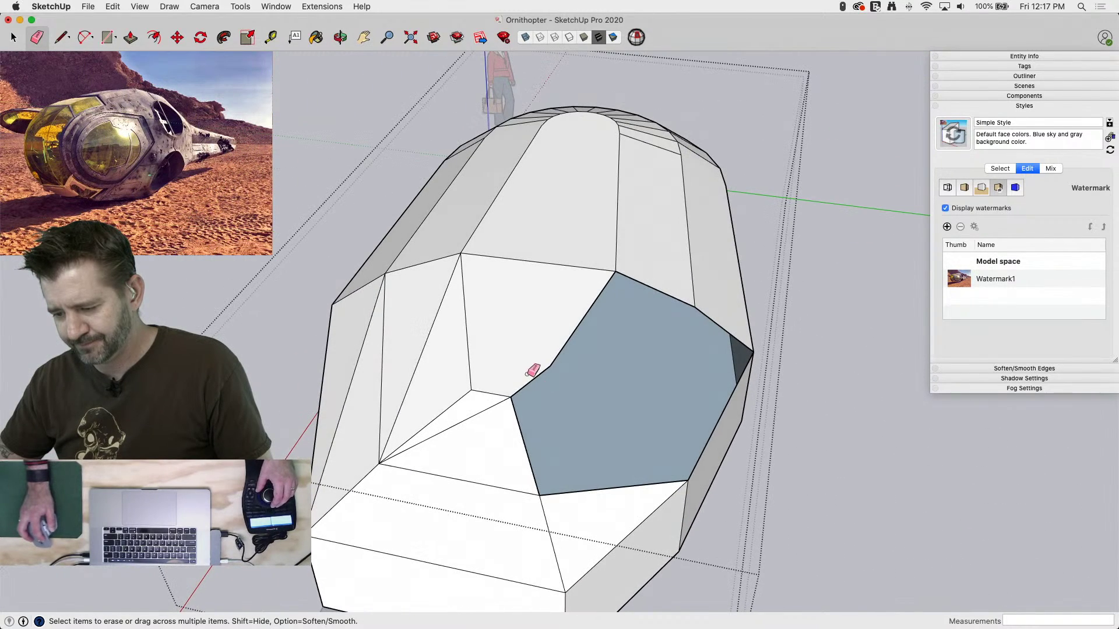
click(551, 368)
Refill the rear side panels away from the red axis with edges and diagonals between the tiers' middle corners and the rear corners
key(l)
click(511, 397)
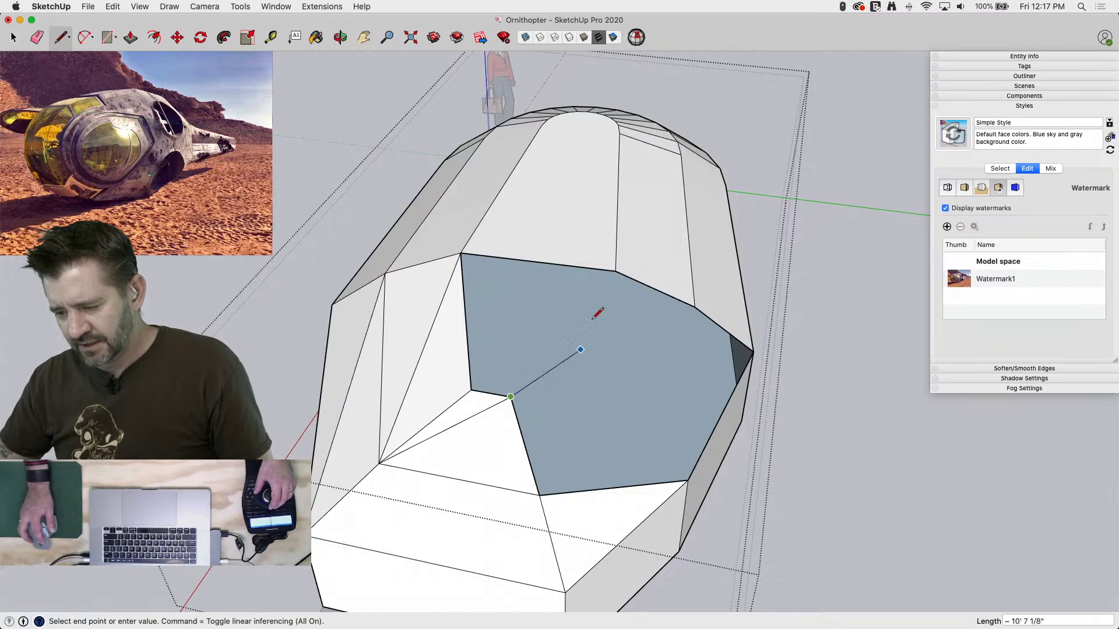
click(615, 271)
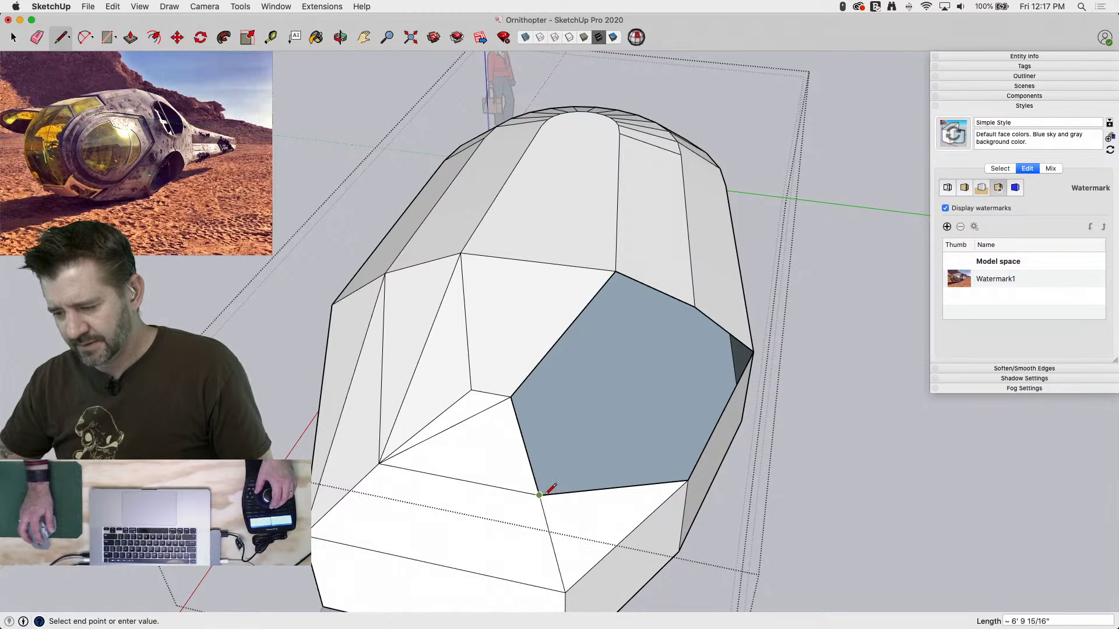
click(695, 307)
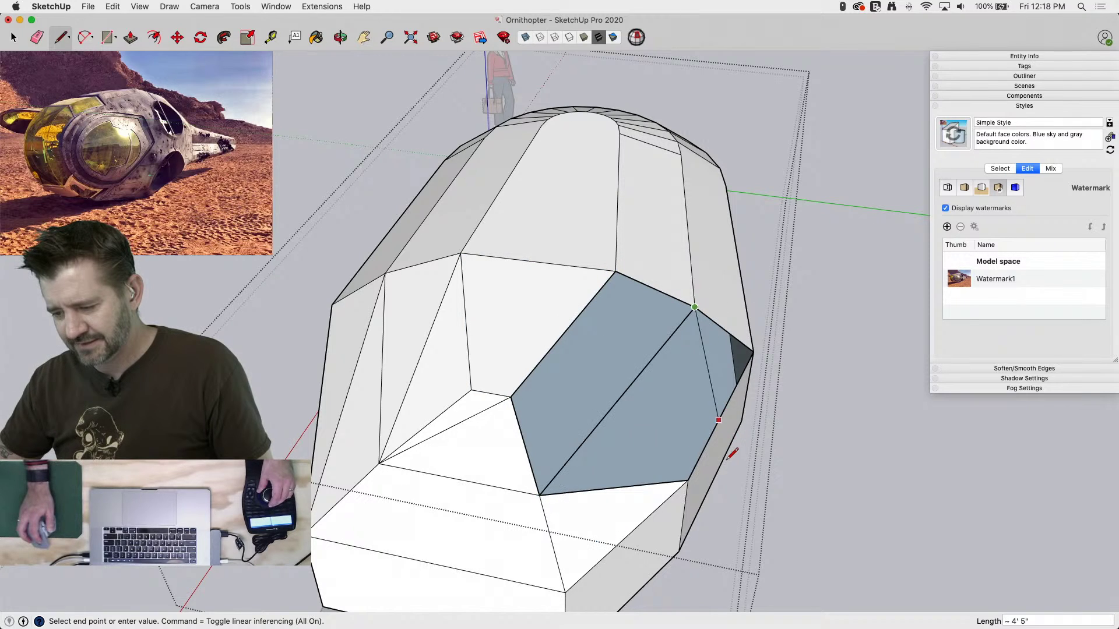
click(686, 482)
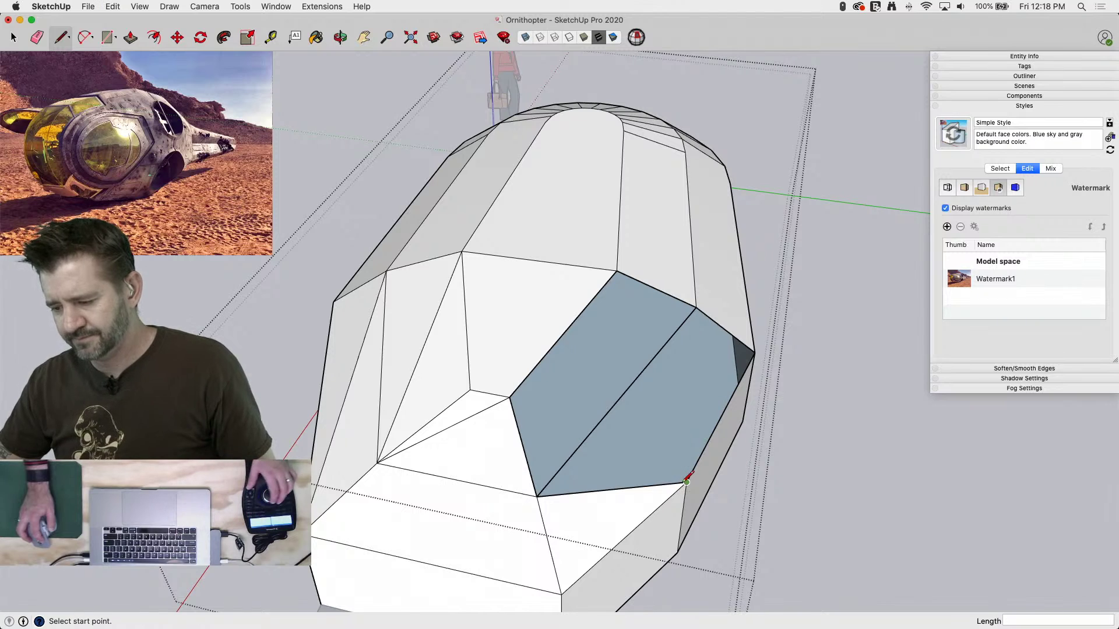
click(509, 397)
click(696, 308)
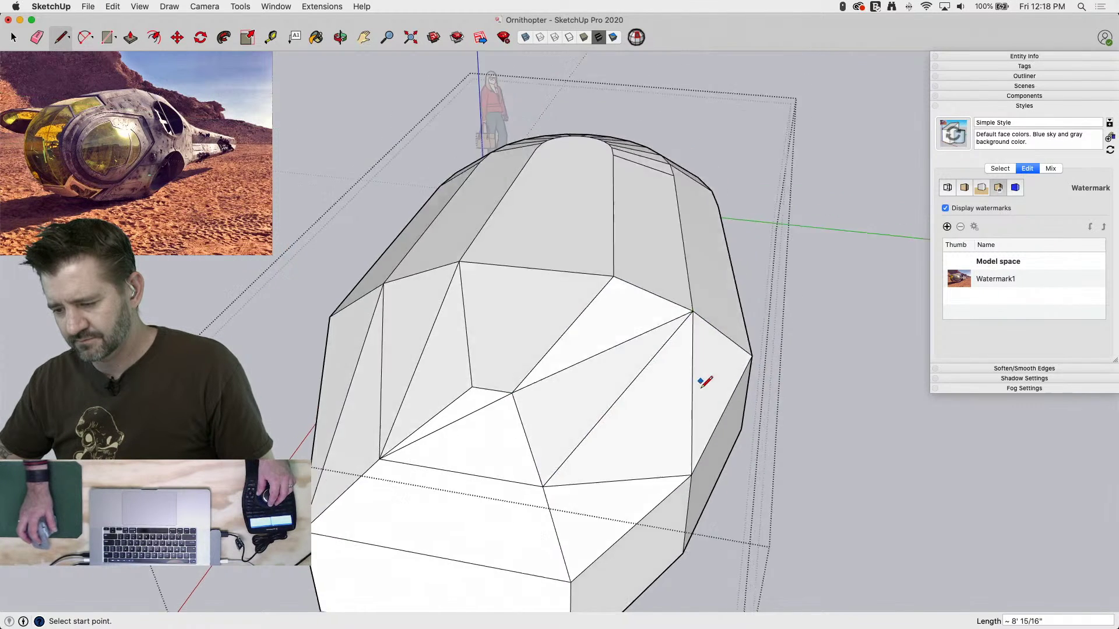
Erase the creases and intermediate corner edges around the central top panel on the rear slope
key(e)
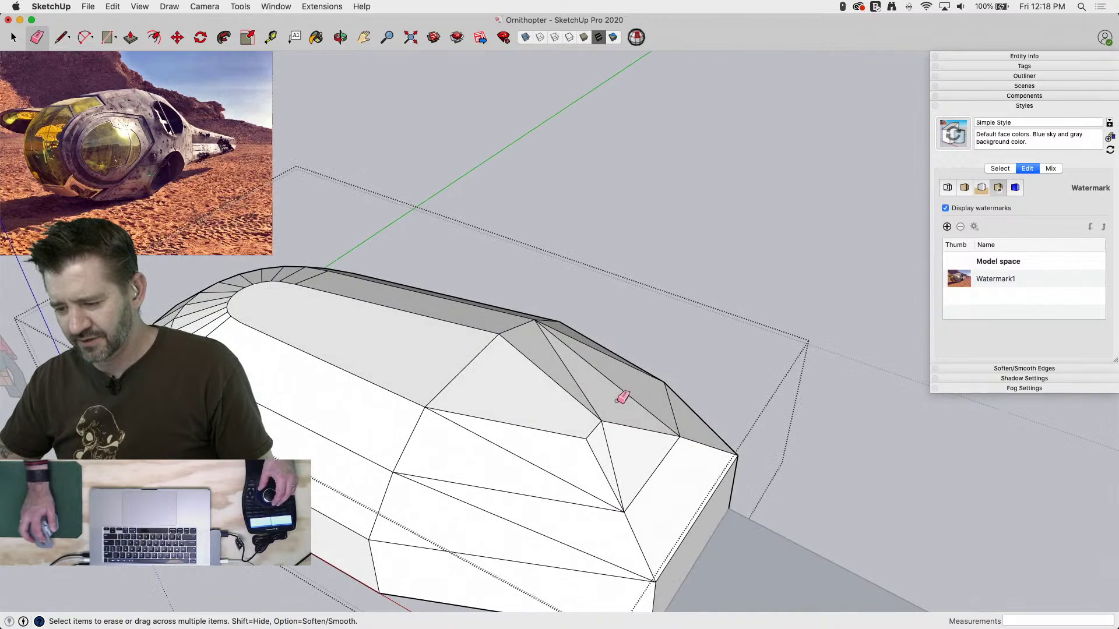
click(587, 440)
click(604, 431)
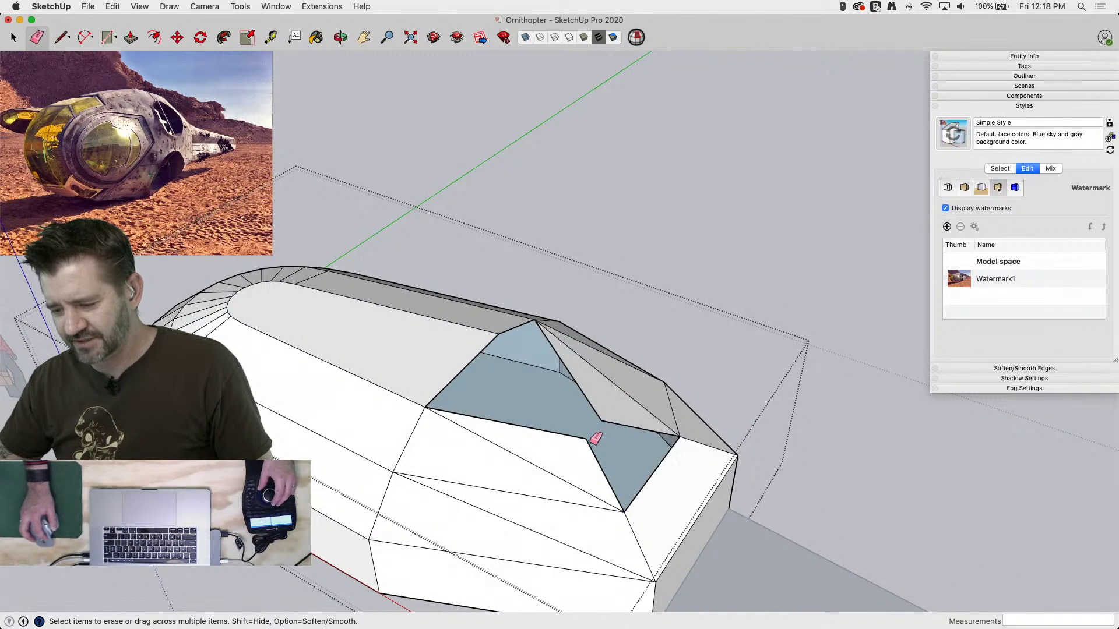
click(589, 443)
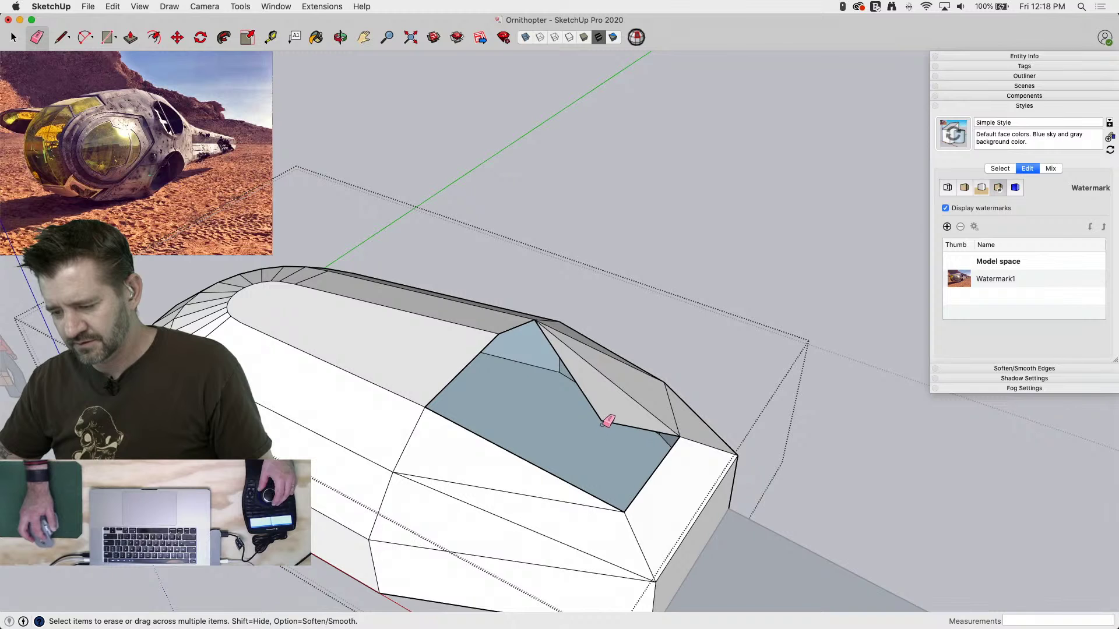
click(605, 422)
Close the central rear opening with two lines from the top face's far rear corner to the two rear corners of the opening
key(l)
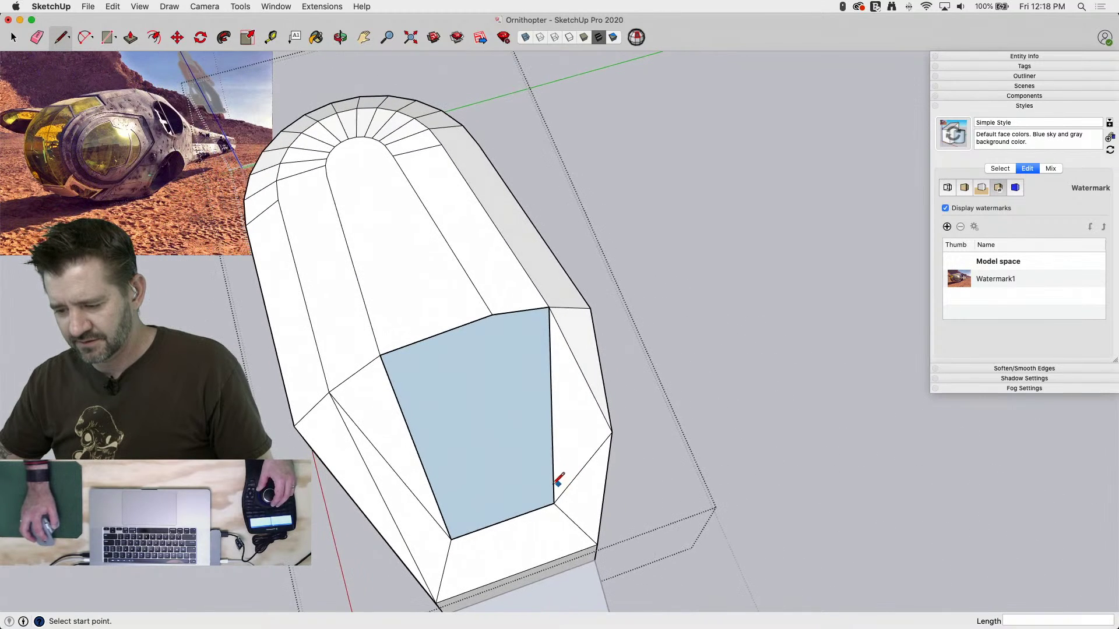
click(554, 503)
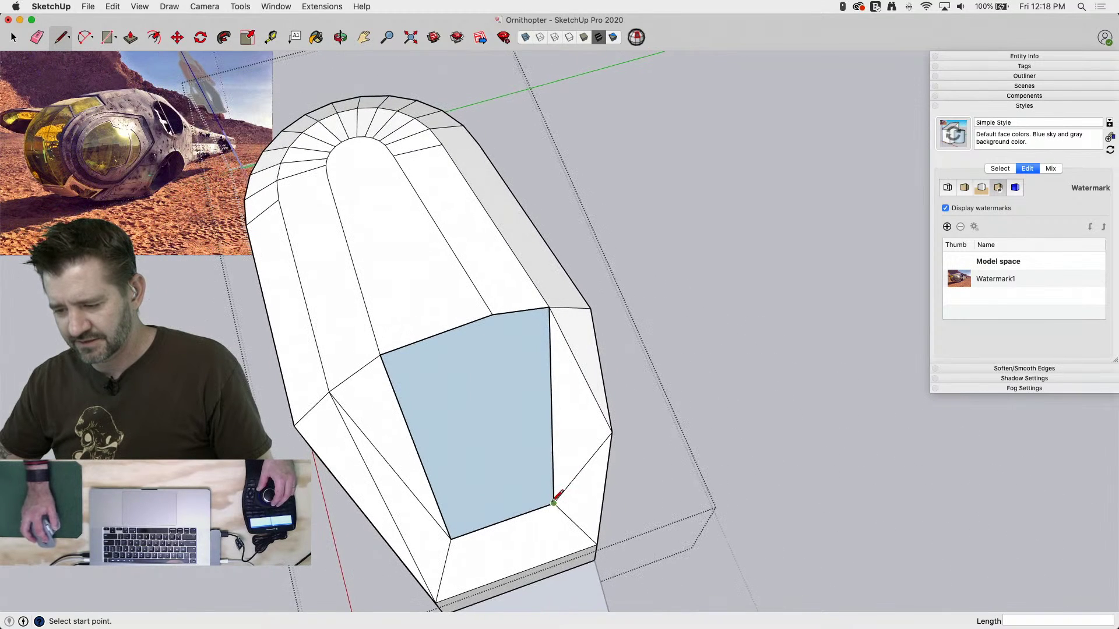
click(493, 313)
click(450, 539)
click(493, 313)
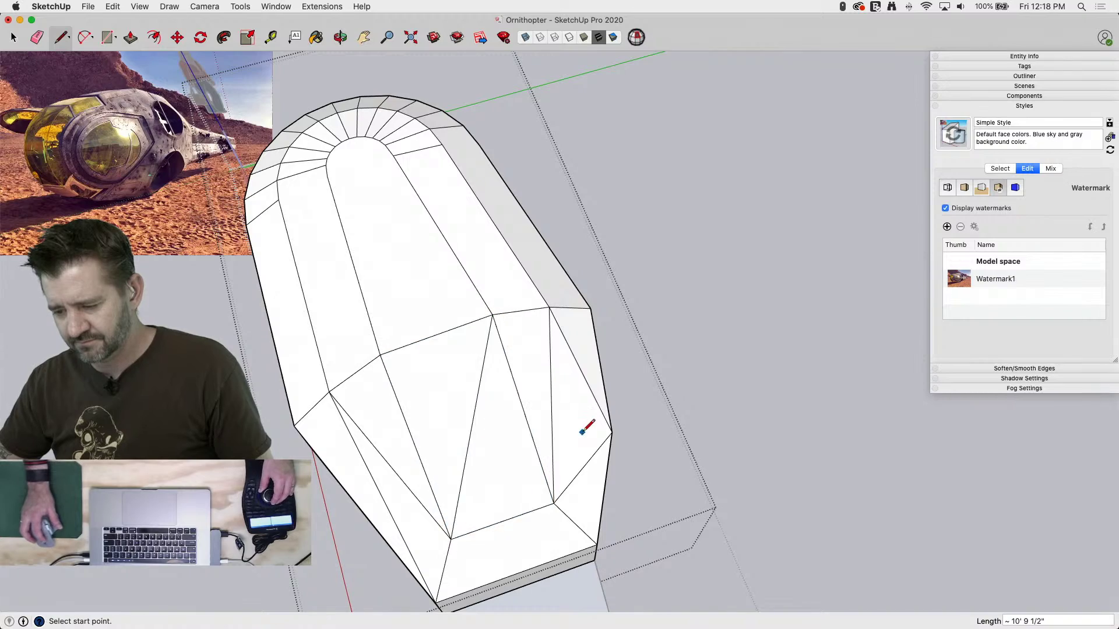
Soften and smooth all of the body's edges at a 33-degree angle between normals with Soften coplanar on, and close the body group
key(space)
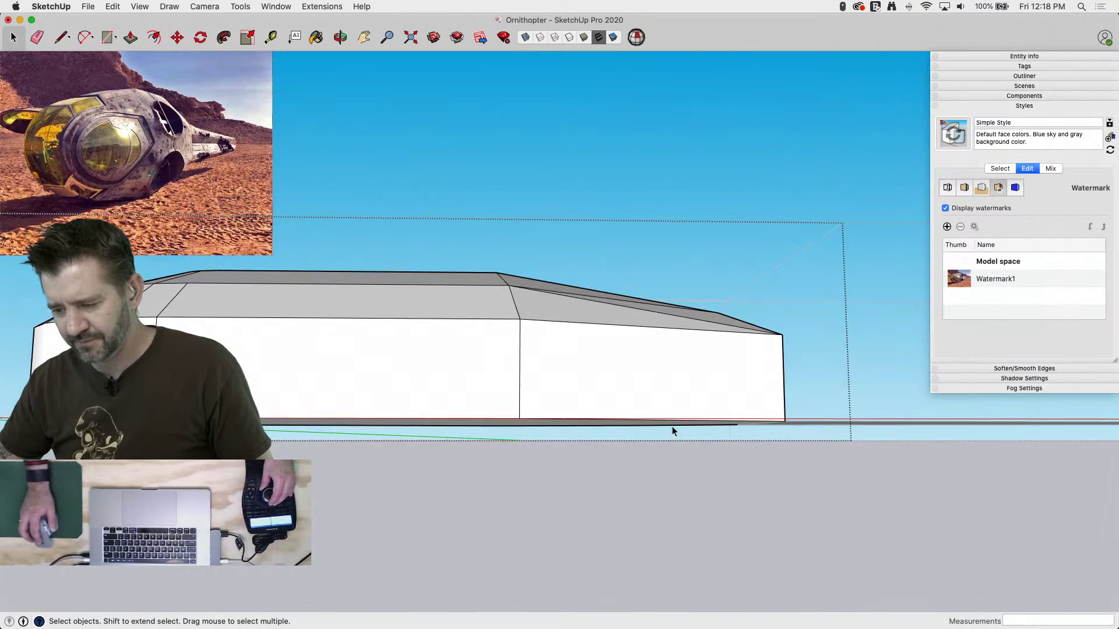
key(e)
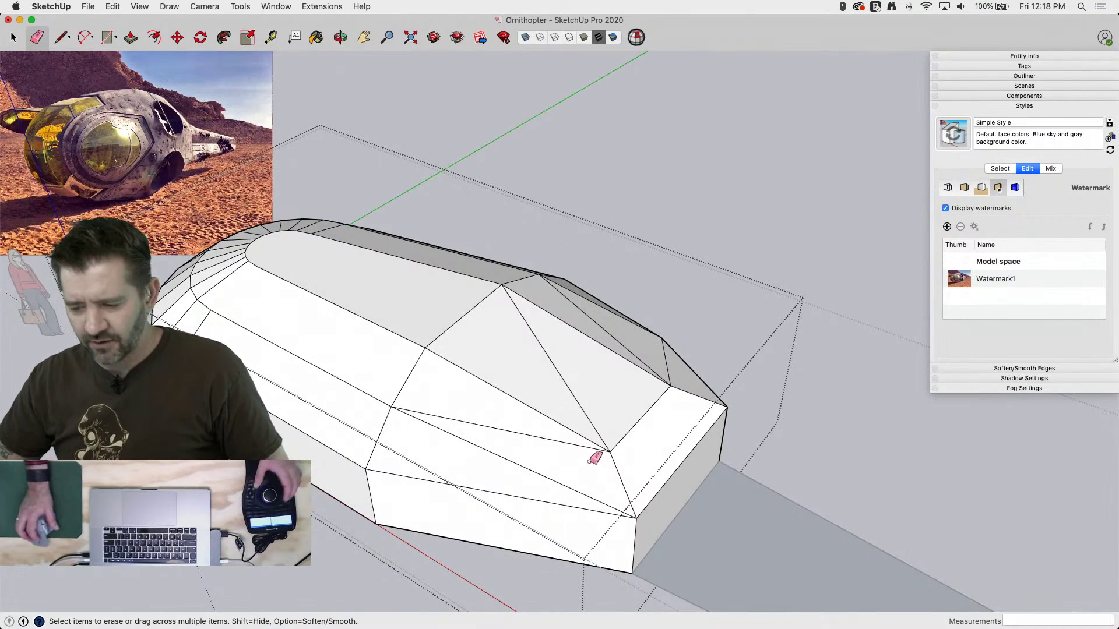
key(space)
triple_click(518, 442)
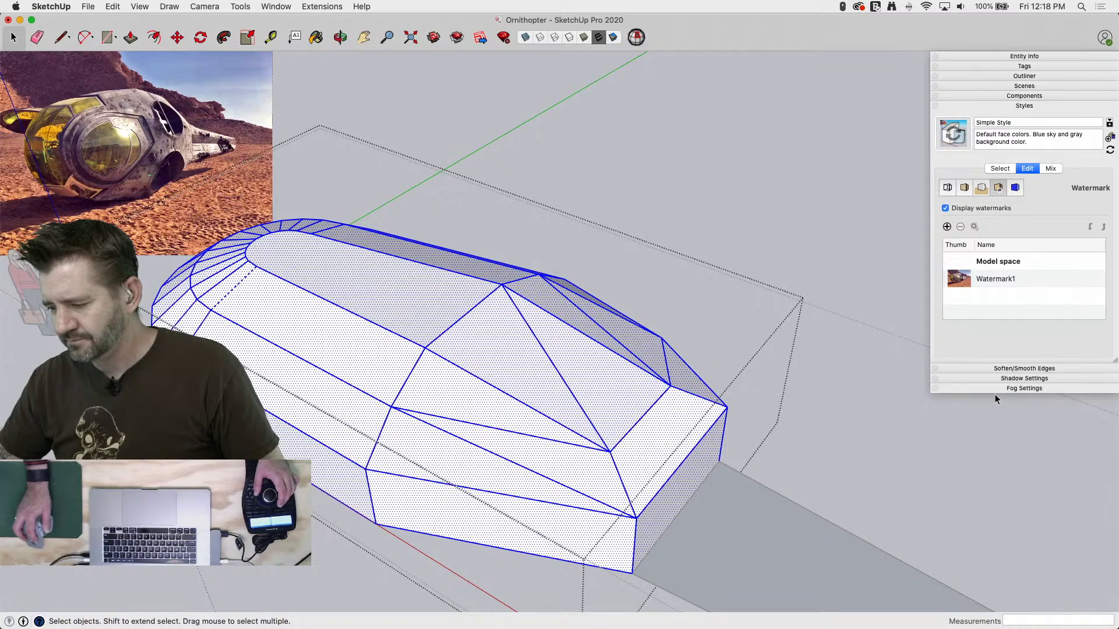
click(993, 369)
click(944, 424)
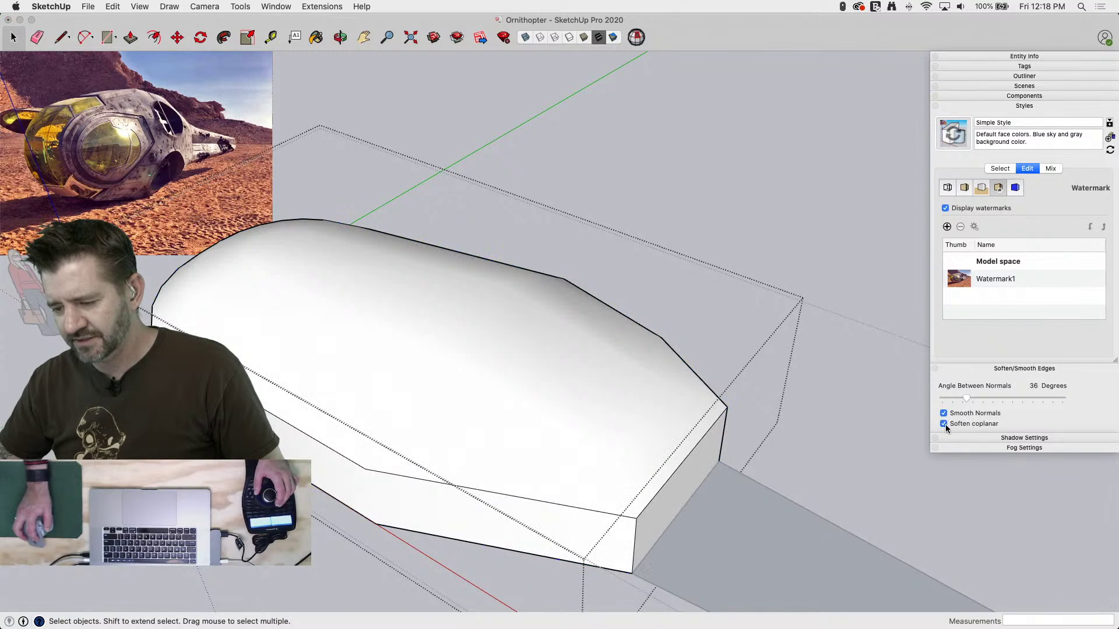
click(944, 424)
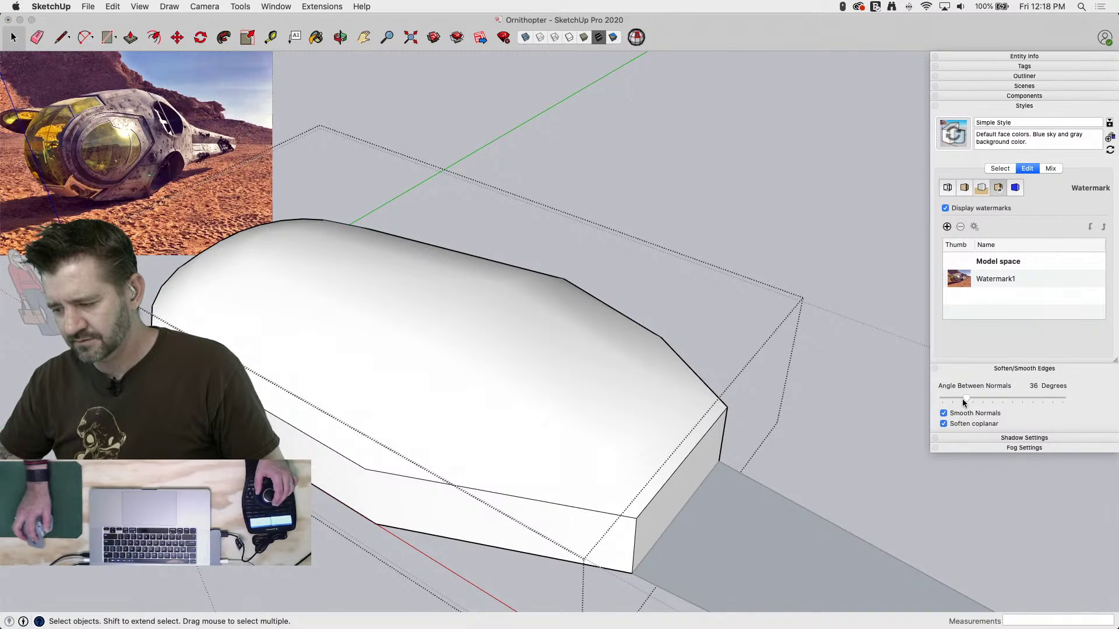
drag(963, 402, 961, 402)
click(746, 317)
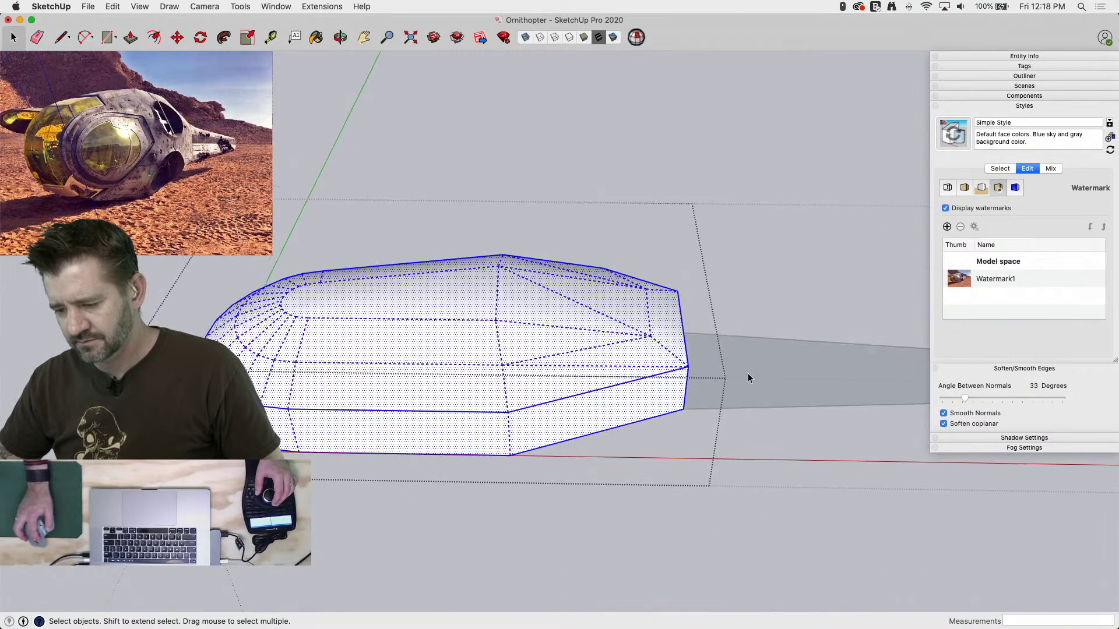
click(763, 537)
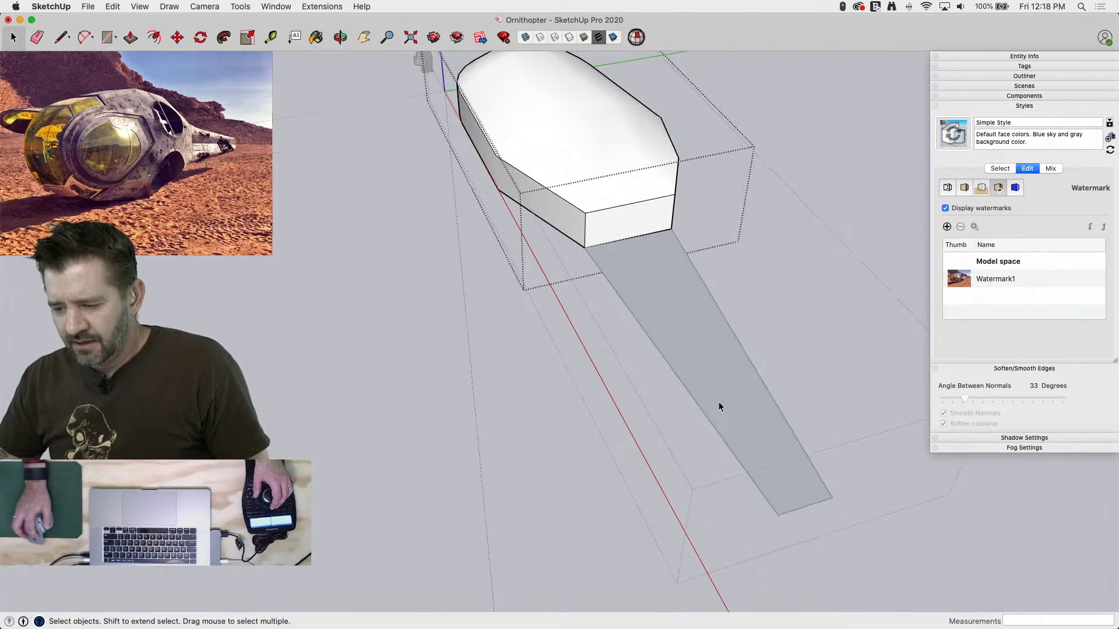
Open the flat tail group for editing and erase its two long side edges, keeping only the edges at both ends
click(719, 401)
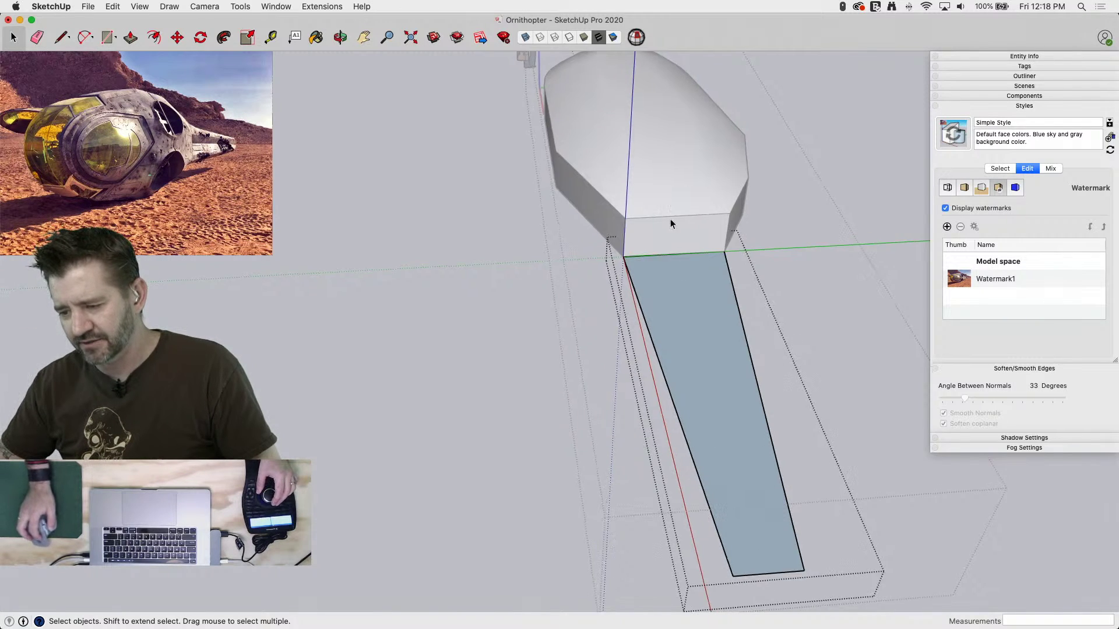
key(e)
mouse_move(772, 458)
mouse_down()
mouse_move(752, 465)
mouse_move(750, 561)
mouse_up()
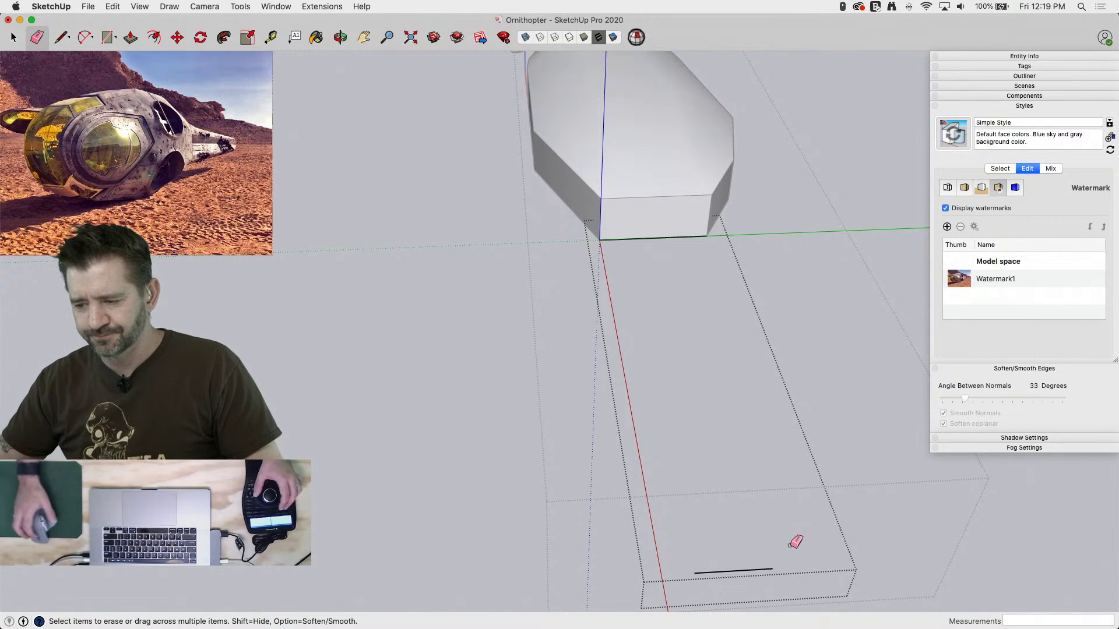
Draw a vertical centre line about 1' 8 1/2" tall on the body's rear face, between the midpoints of its lower and upper edges
key(l)
click(652, 236)
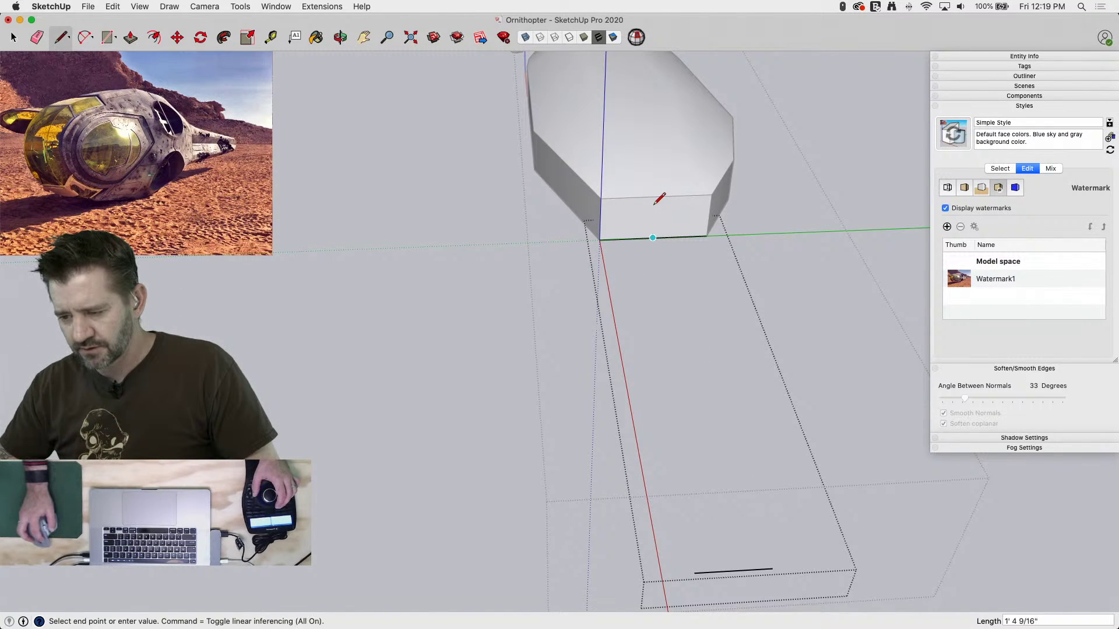
scroll(657, 192, up, 5)
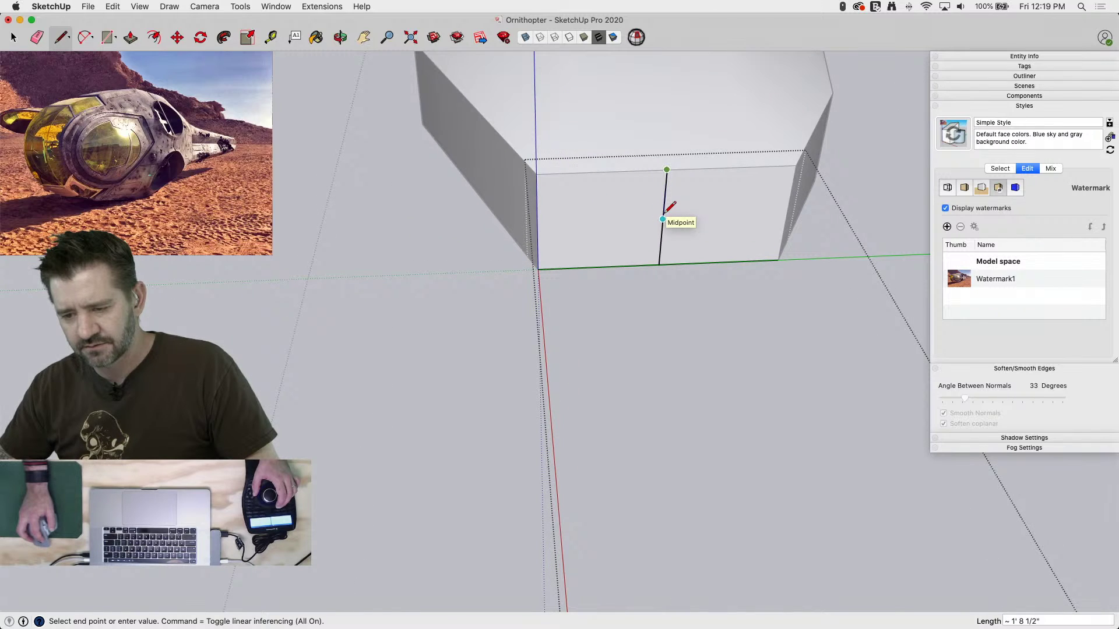
click(667, 170)
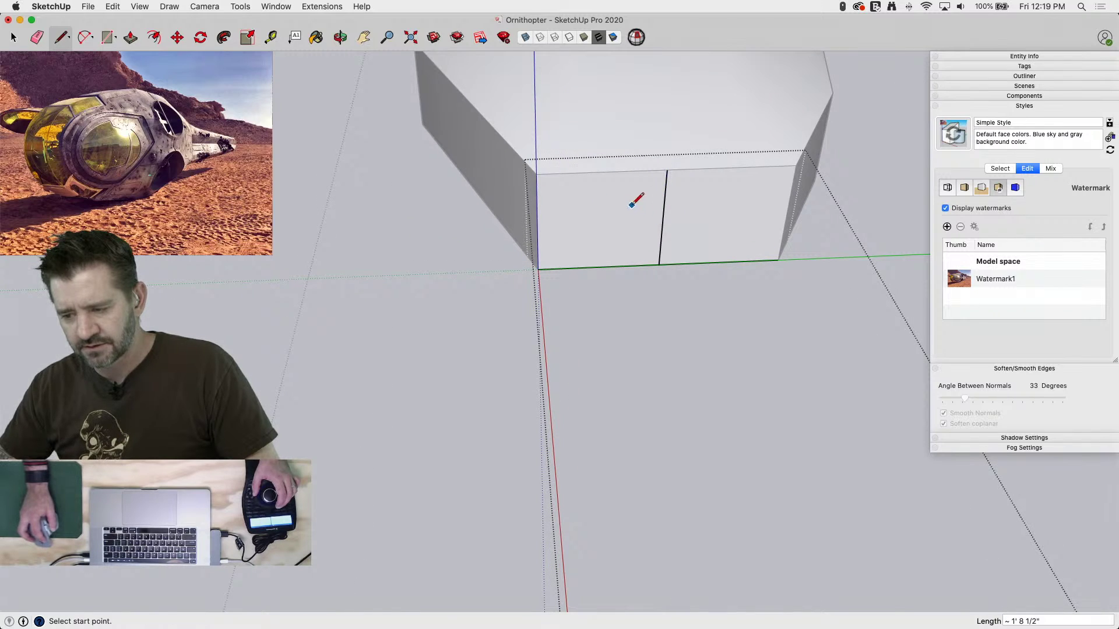
Outline the peaked half of the tail profile beside the blue axis, from the centre line's midpoint to the base corner
click(663, 219)
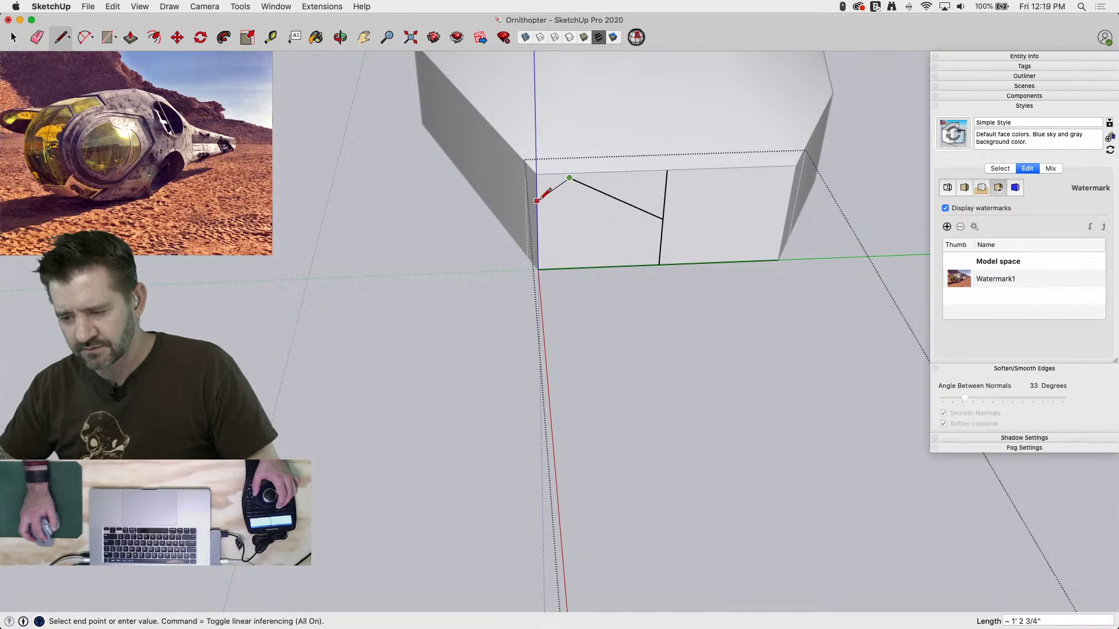
click(537, 269)
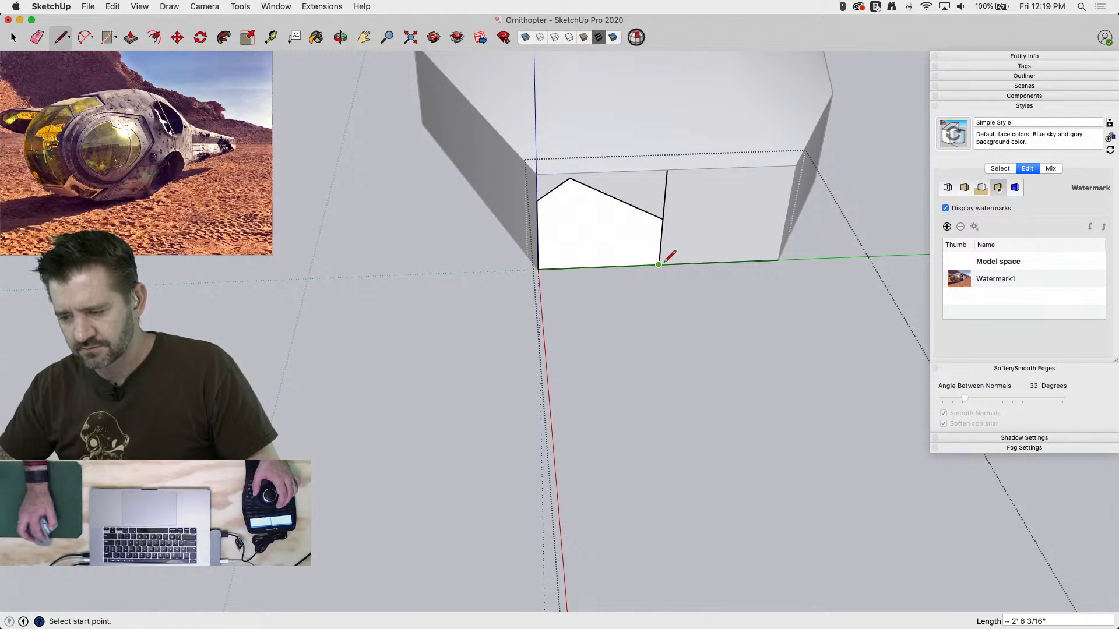
click(663, 217)
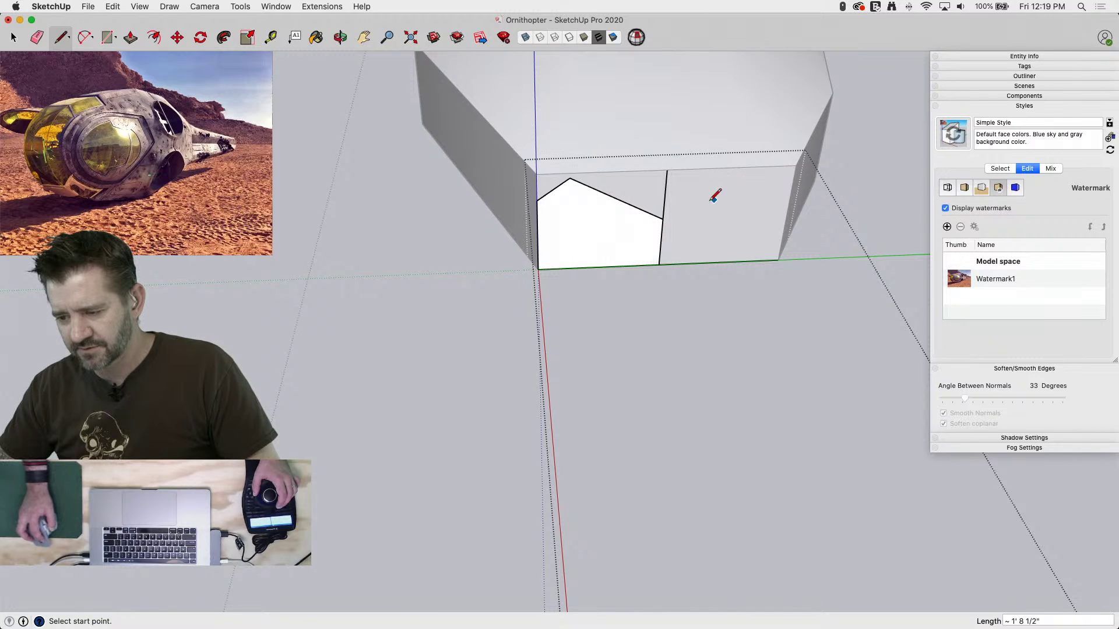
Outline the other peaked half of the tail profile, from the centre line's midpoint over a second peak to the opposite base corner
click(663, 218)
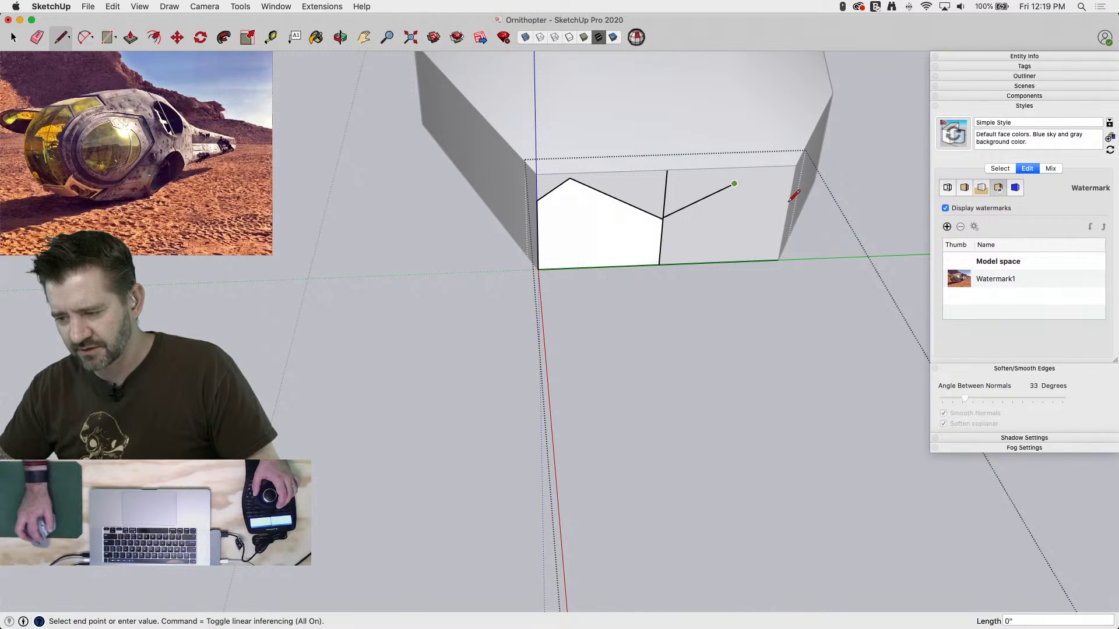
key(e)
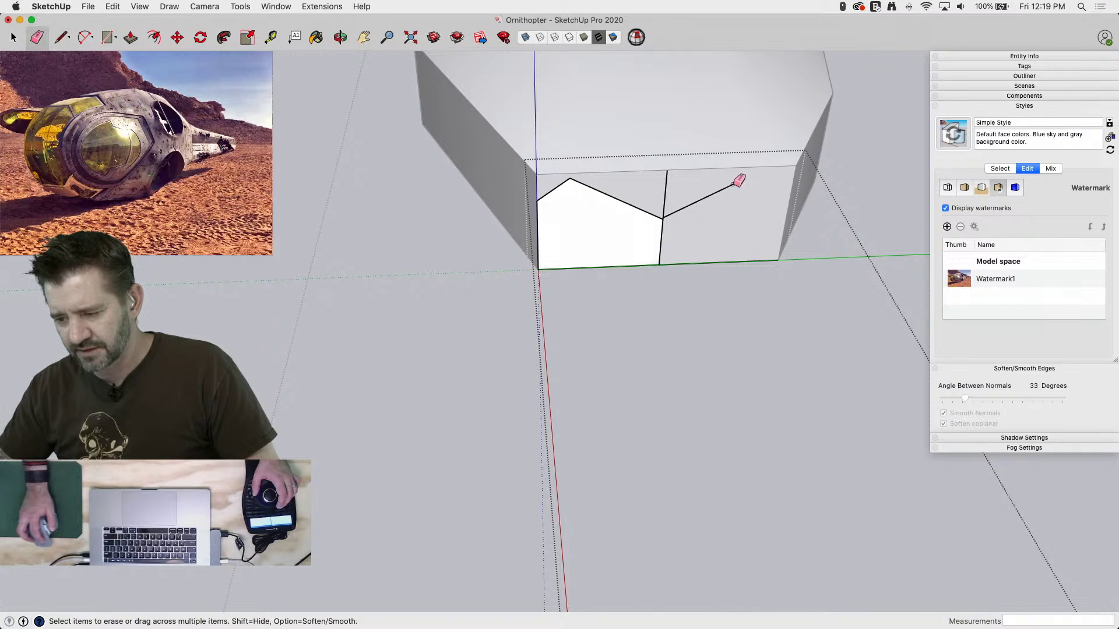
key(l)
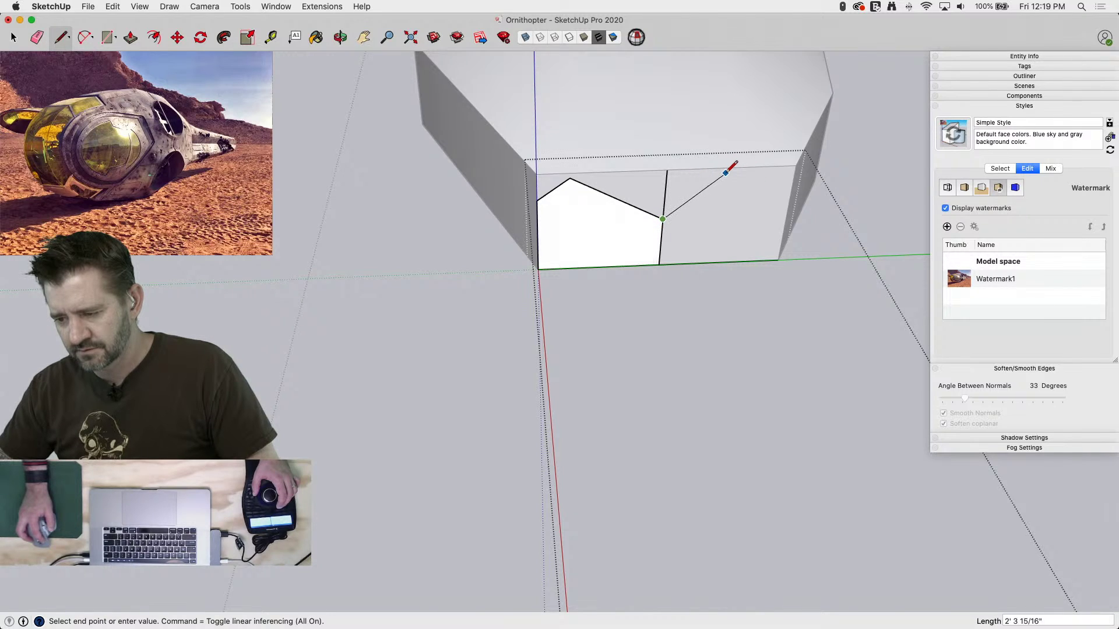
click(790, 191)
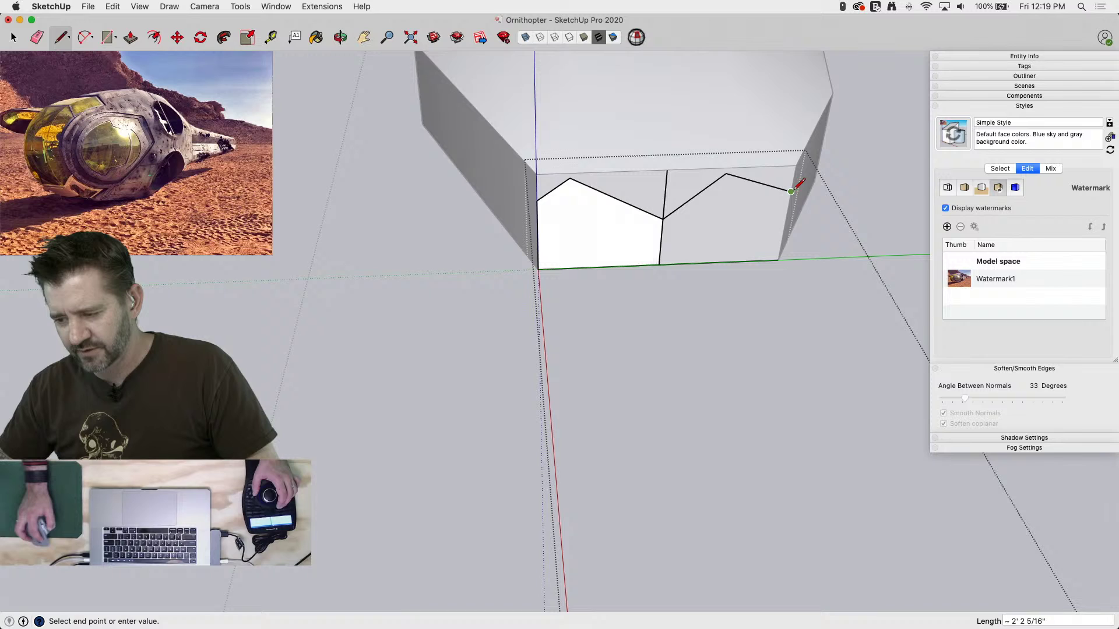
click(779, 260)
Erase both segments of the vertical centre line to merge the two halves into a single tail profile
key(e)
click(660, 246)
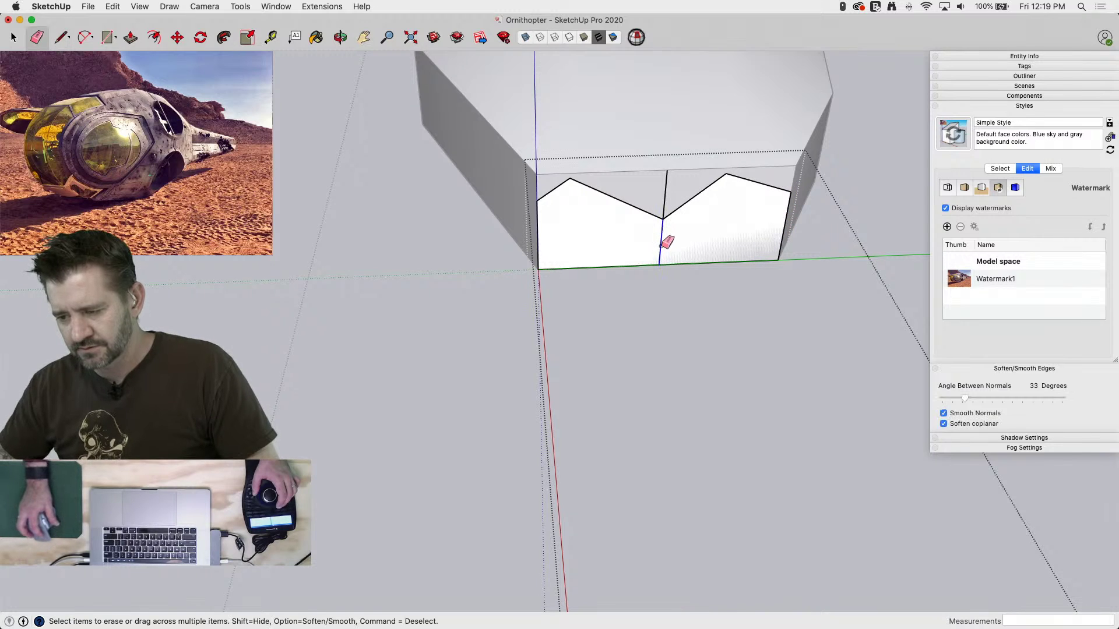
click(665, 199)
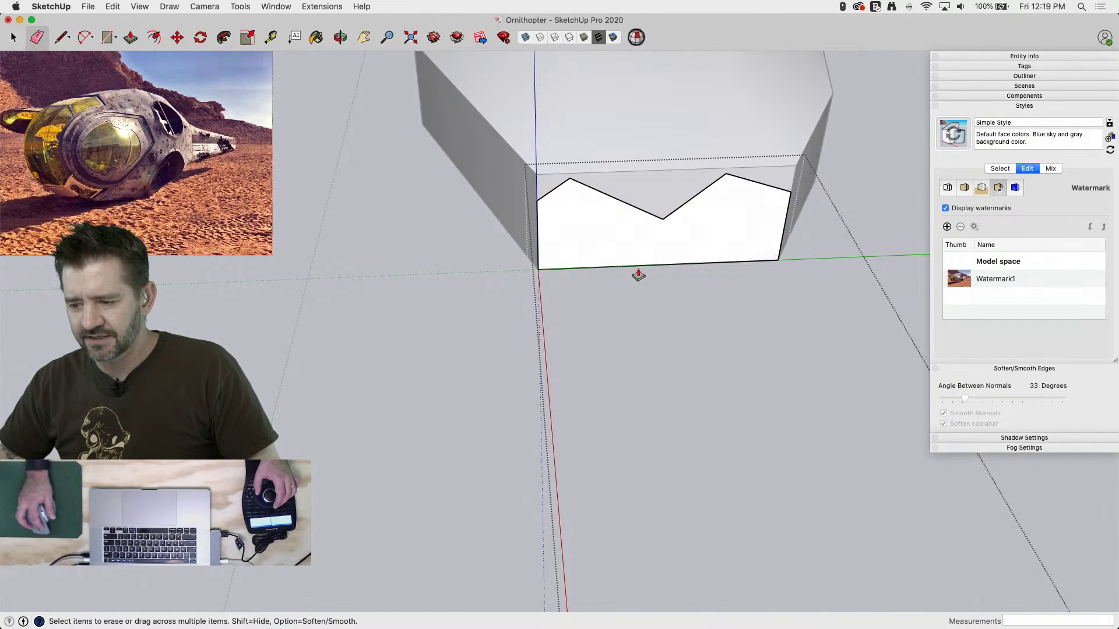
Extrude the tail profile with Push/Pull out to the remaining edge at the tail's far end
key(p)
click(632, 242)
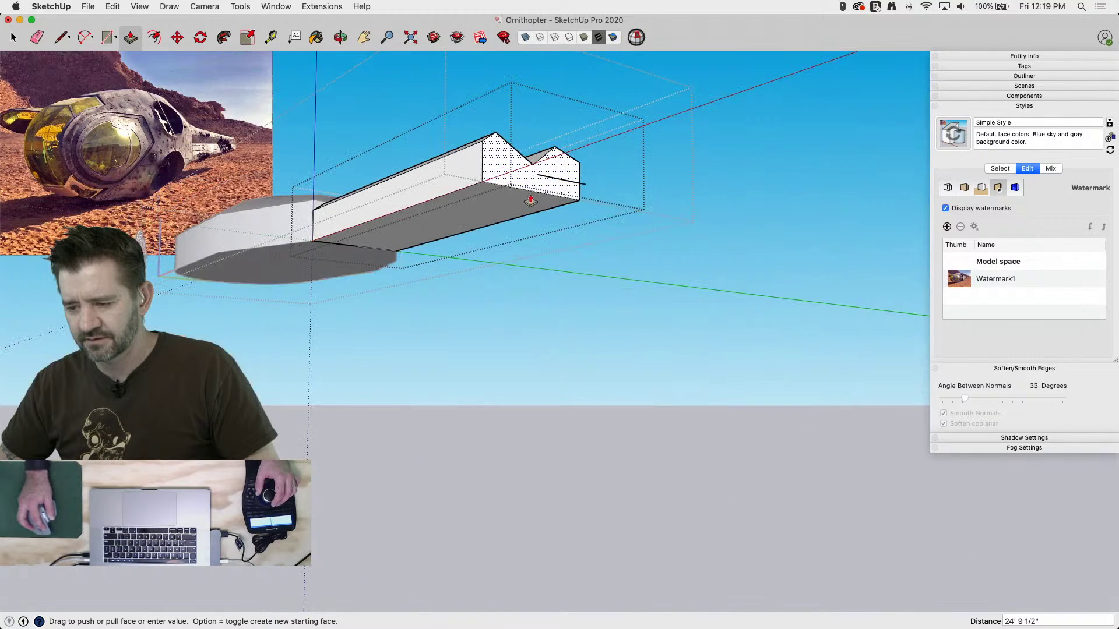
click(547, 178)
Scale the tail's far end face narrower about its centre along the green axis so the tail tapers
key(space)
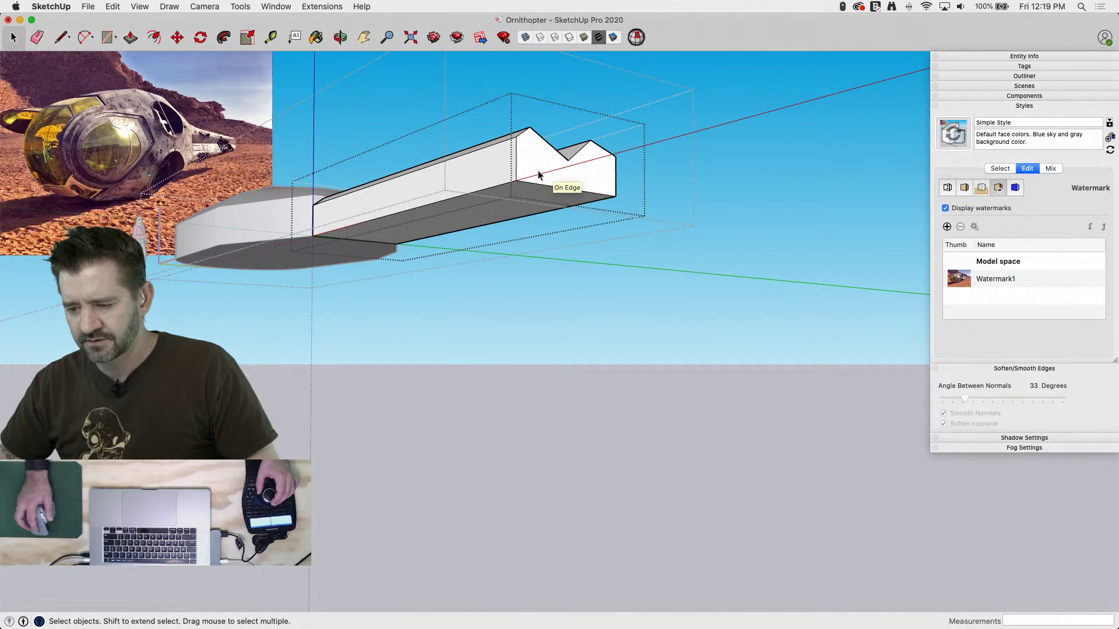
click(537, 176)
middle_drag(715, 197, 619, 307)
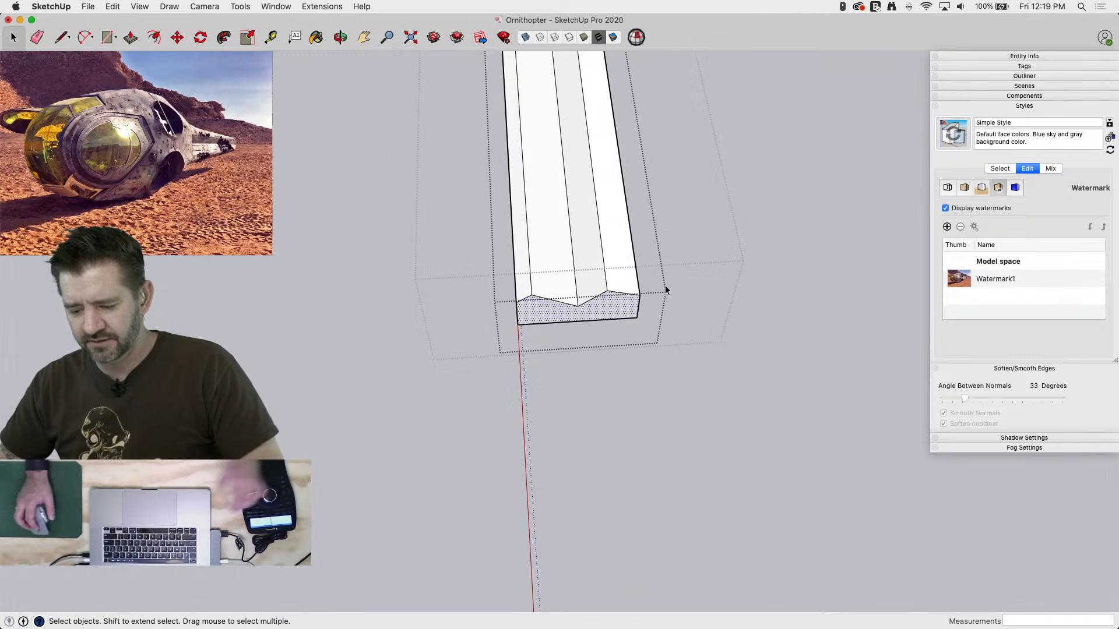
key(s)
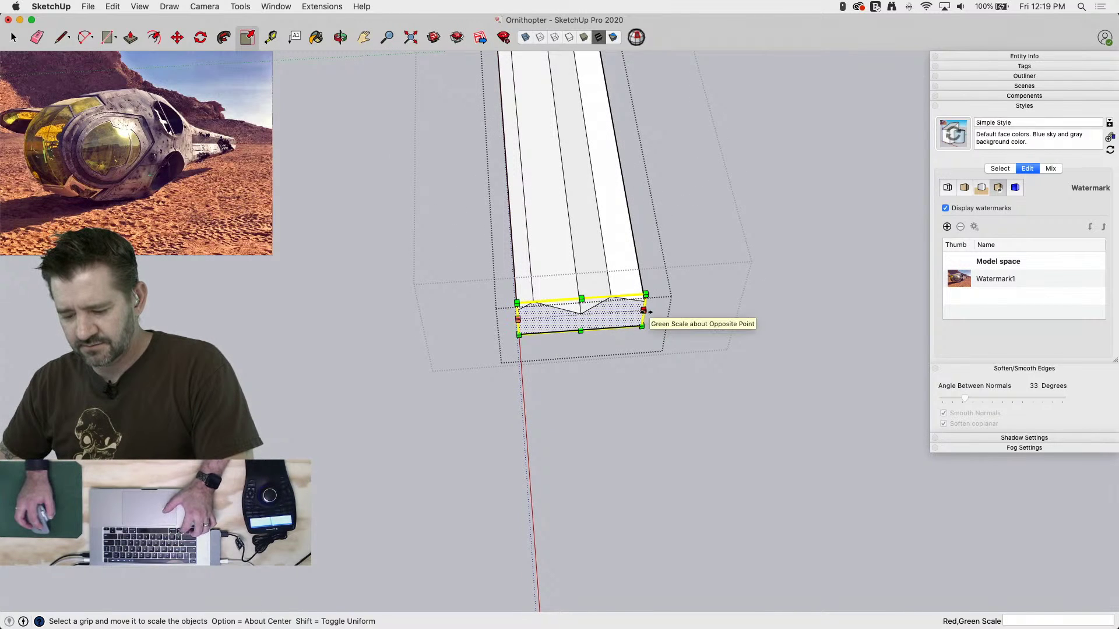
drag(643, 310, 582, 309)
key(space)
click(752, 268)
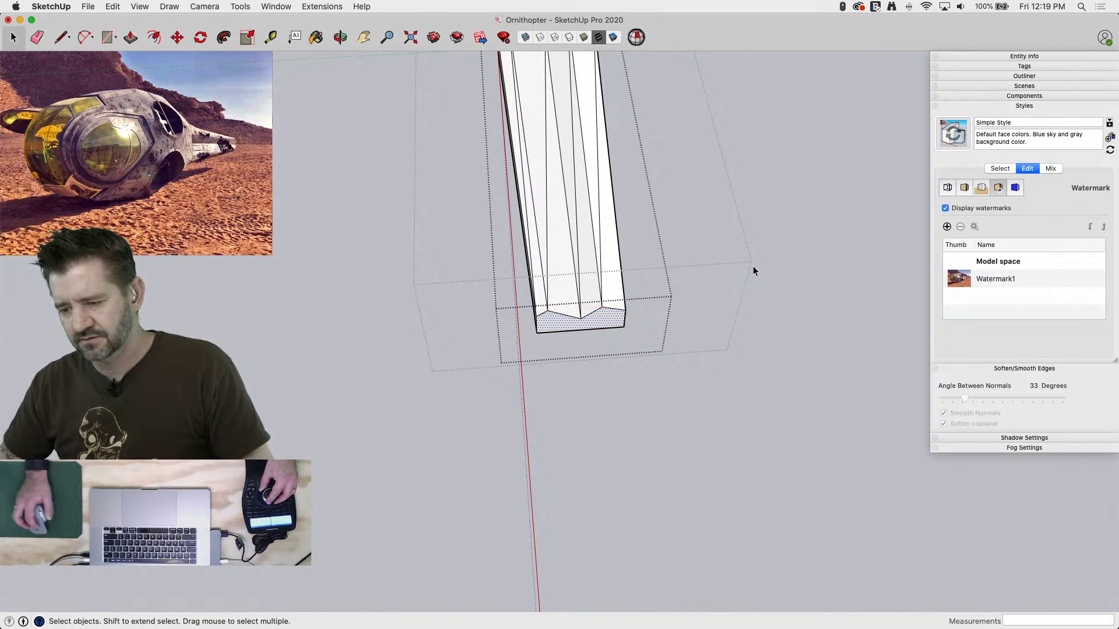
Erase the diagonal edges across the tail's upper faces, keeping only the lengthwise ridge and valley lines
key(e)
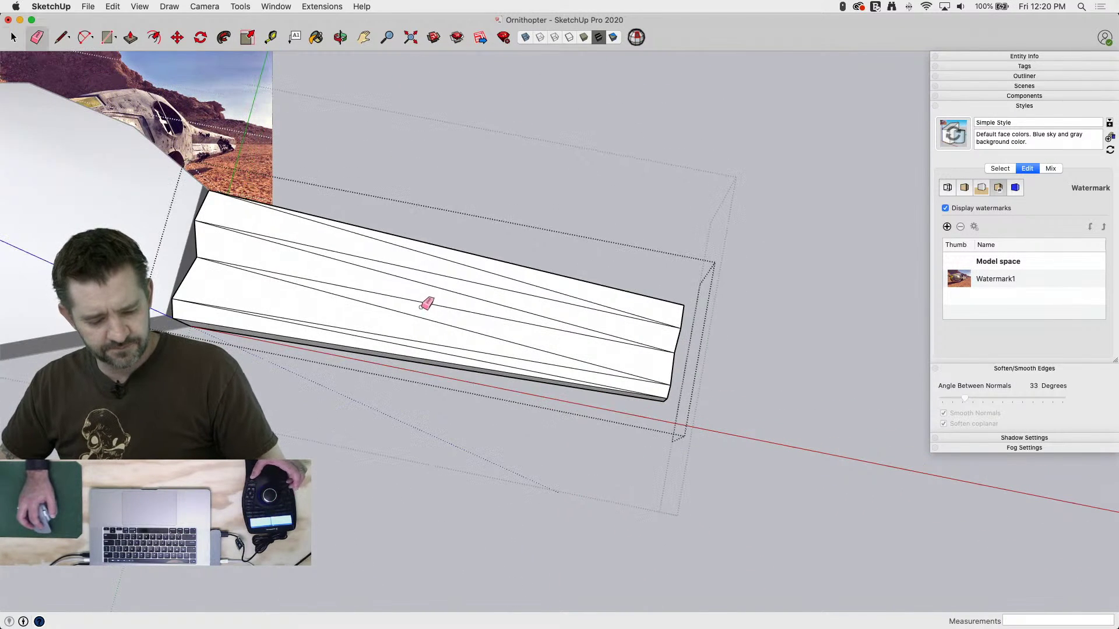
click(420, 319)
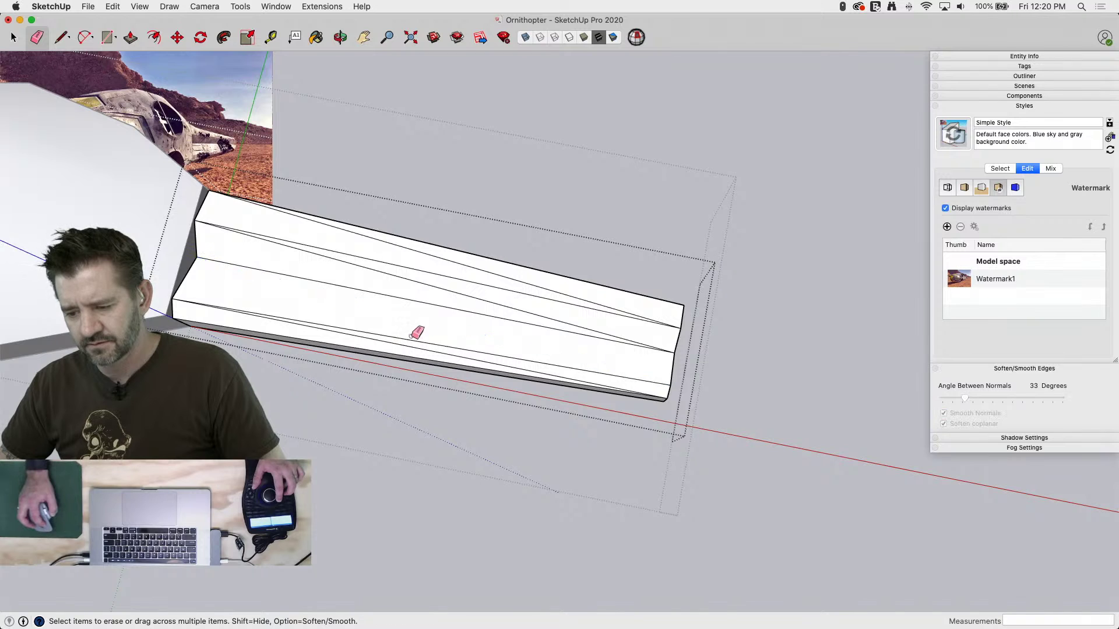
drag(407, 344, 411, 342)
click(470, 289)
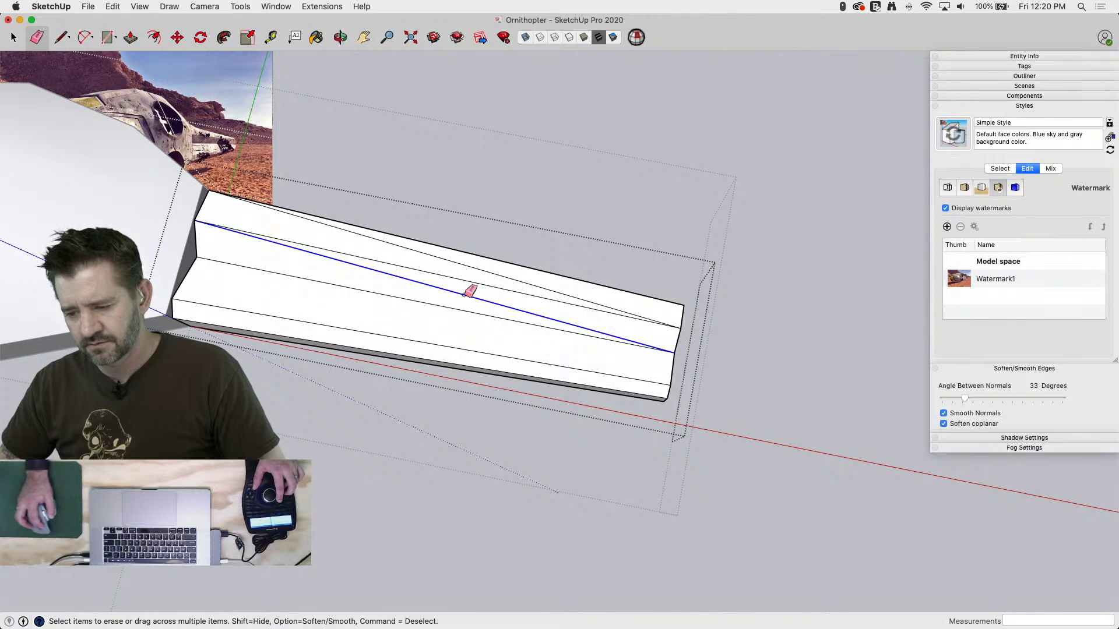
click(502, 269)
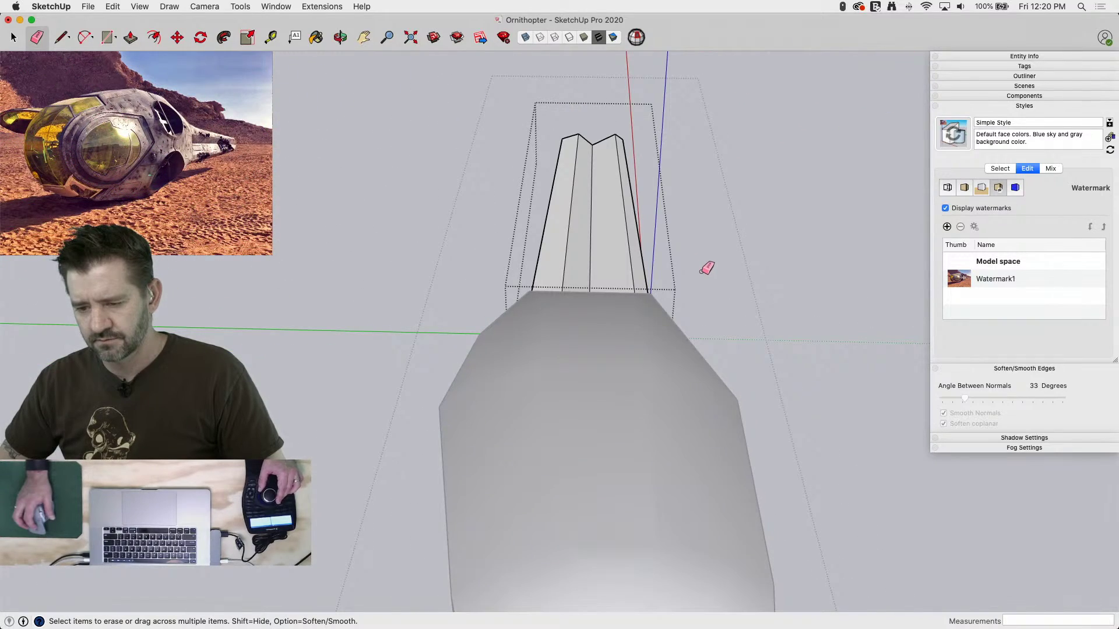
Select the tail's whole end profile and move it 1' 3/16" sideways to line it up with the tail's base
key(space)
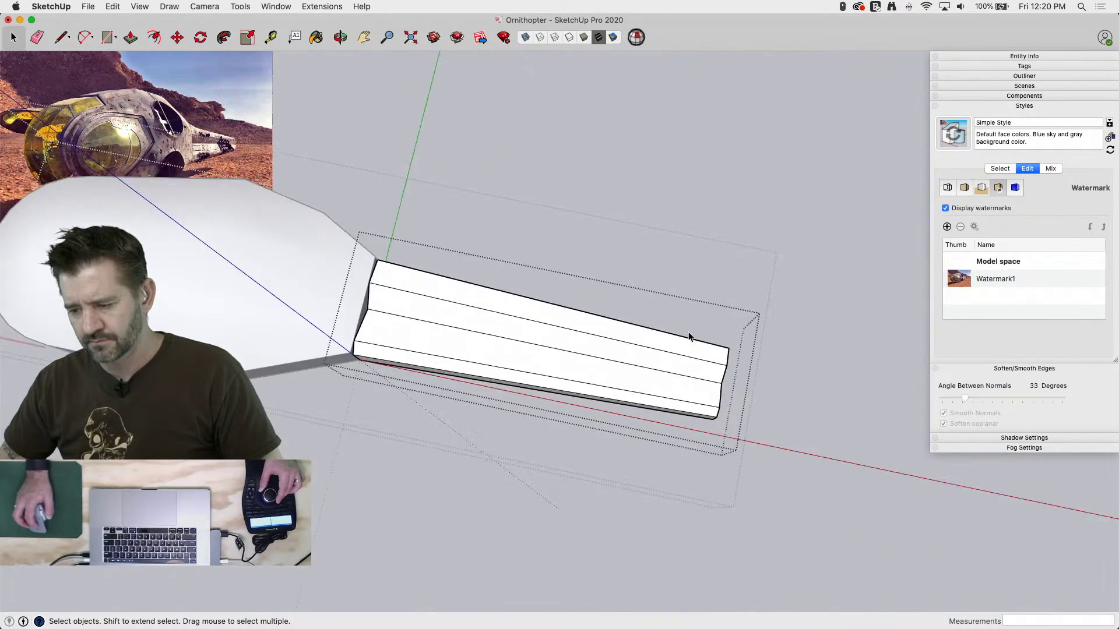
drag(718, 348, 721, 353)
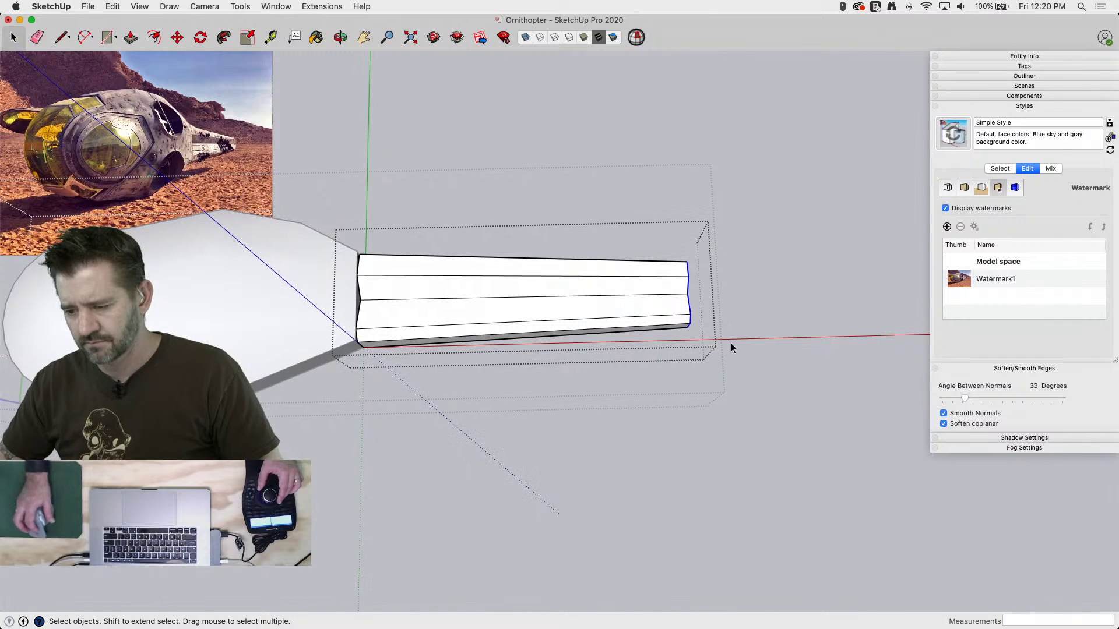
key(m)
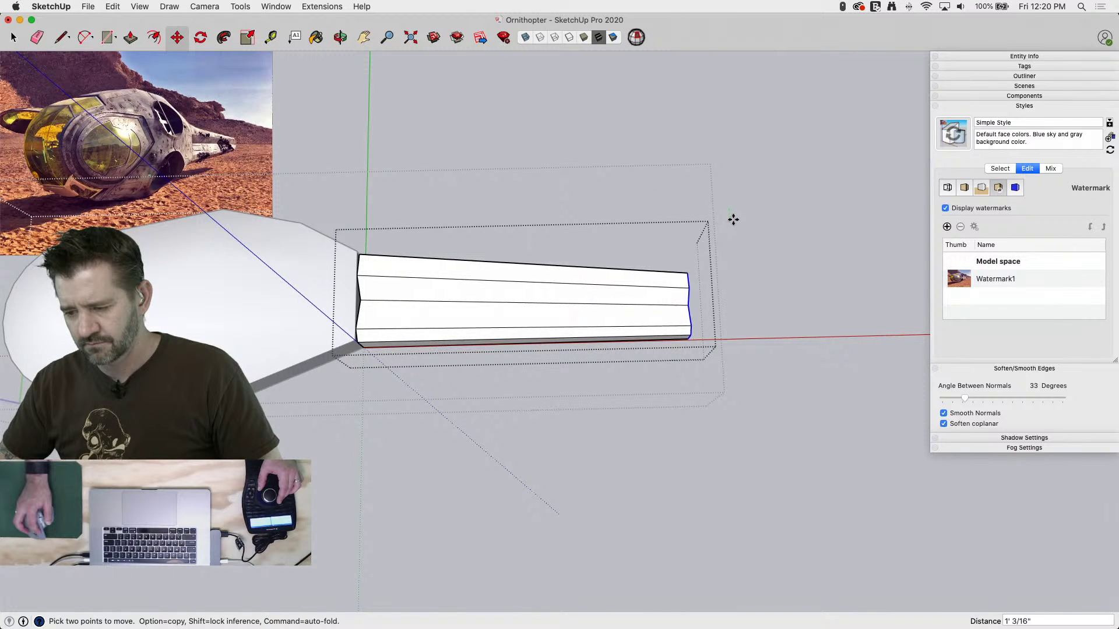
Scale the tail's end face to 0.73 of its width about its centre, reduce its height, and close the tail group
key(o)
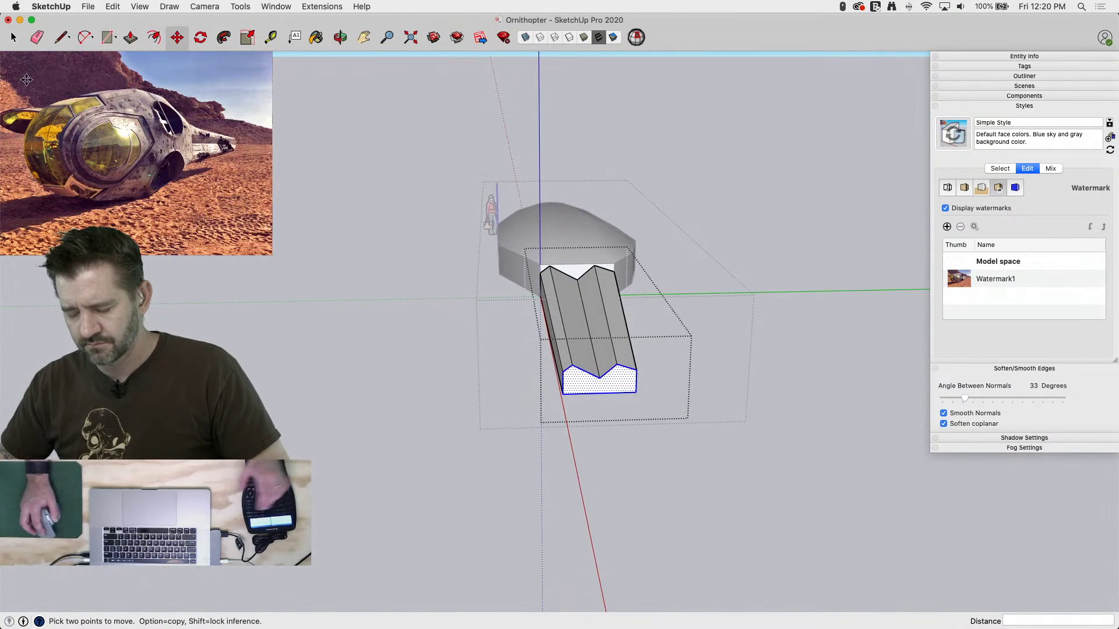
key(z)
key(s)
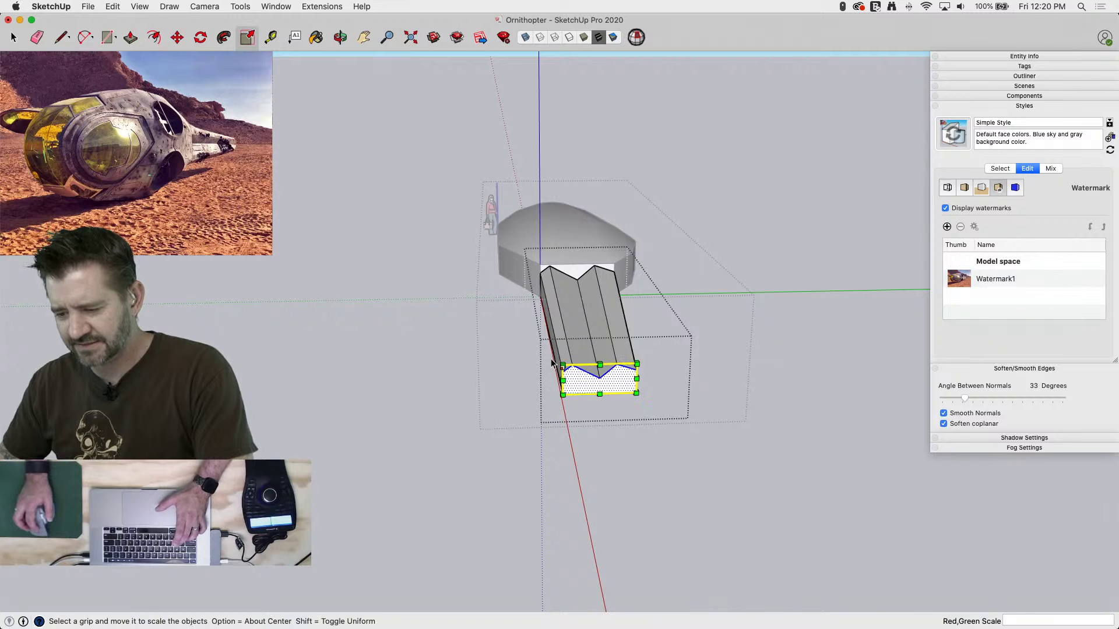
drag(563, 380, 570, 379)
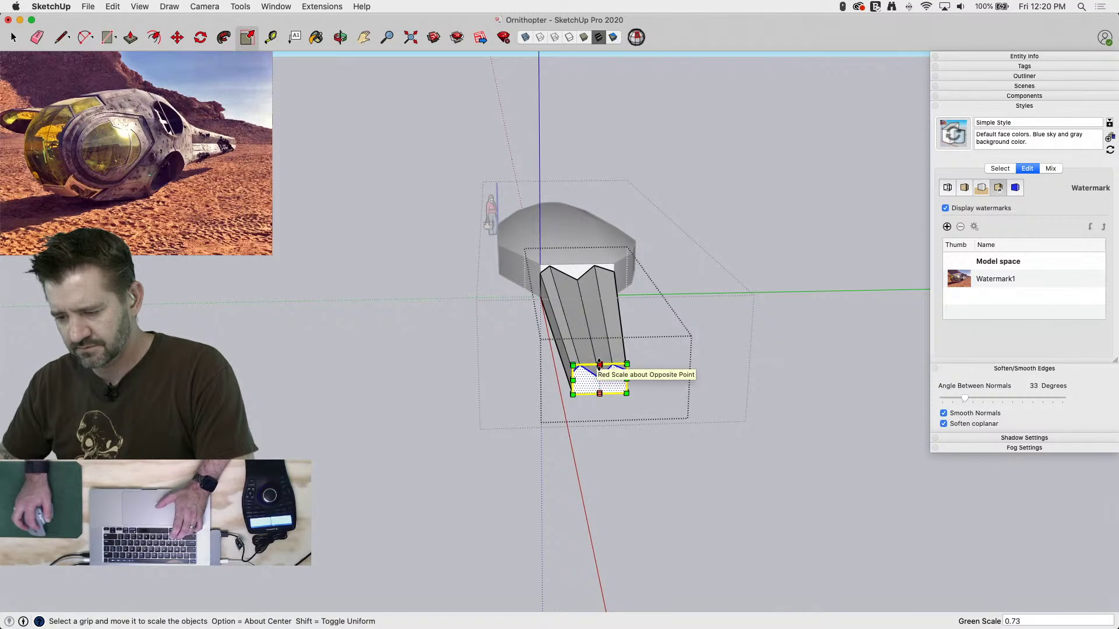
click(600, 372)
key(space)
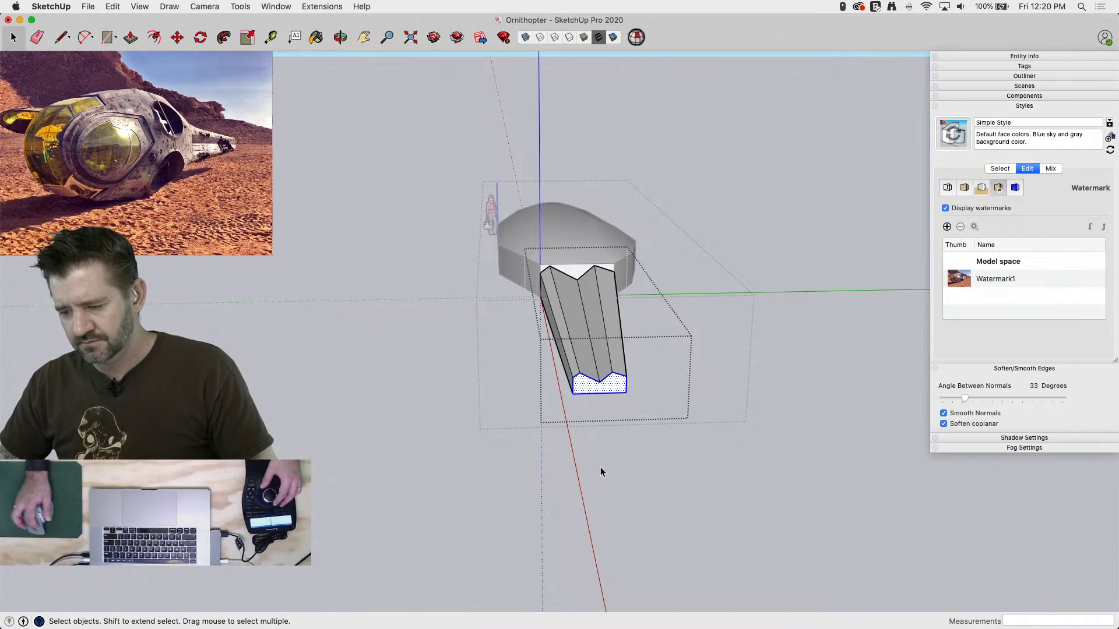
click(600, 466)
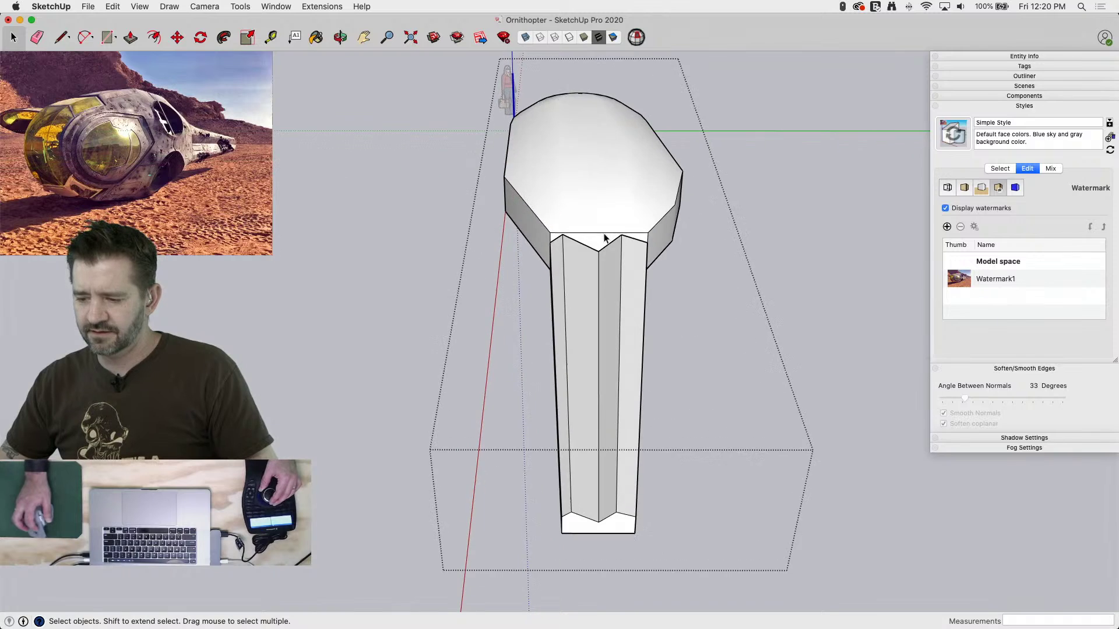
Inside the tail group, move the second ridge's peak point next to the body 7 1/8" outward along the green axis
click(638, 277)
key(m)
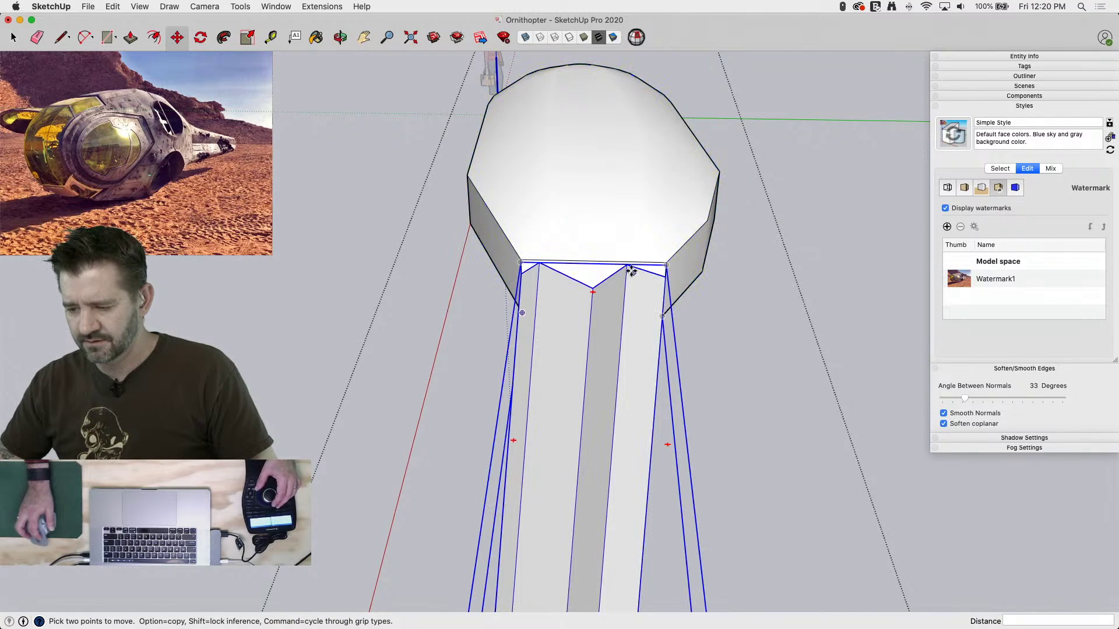
key(space)
double_click(638, 291)
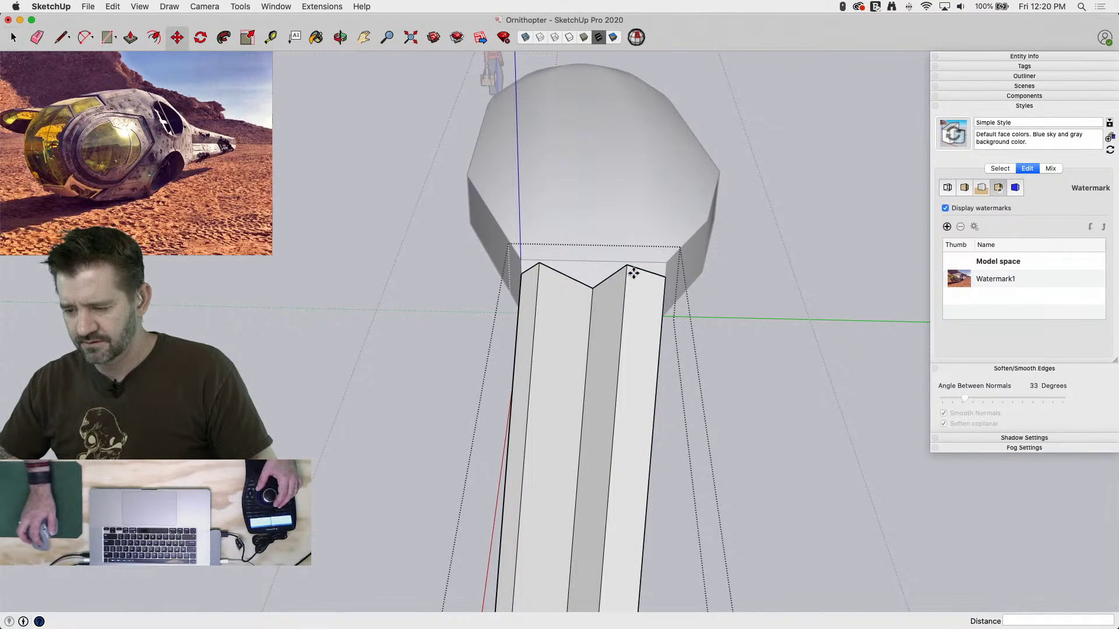
click(627, 266)
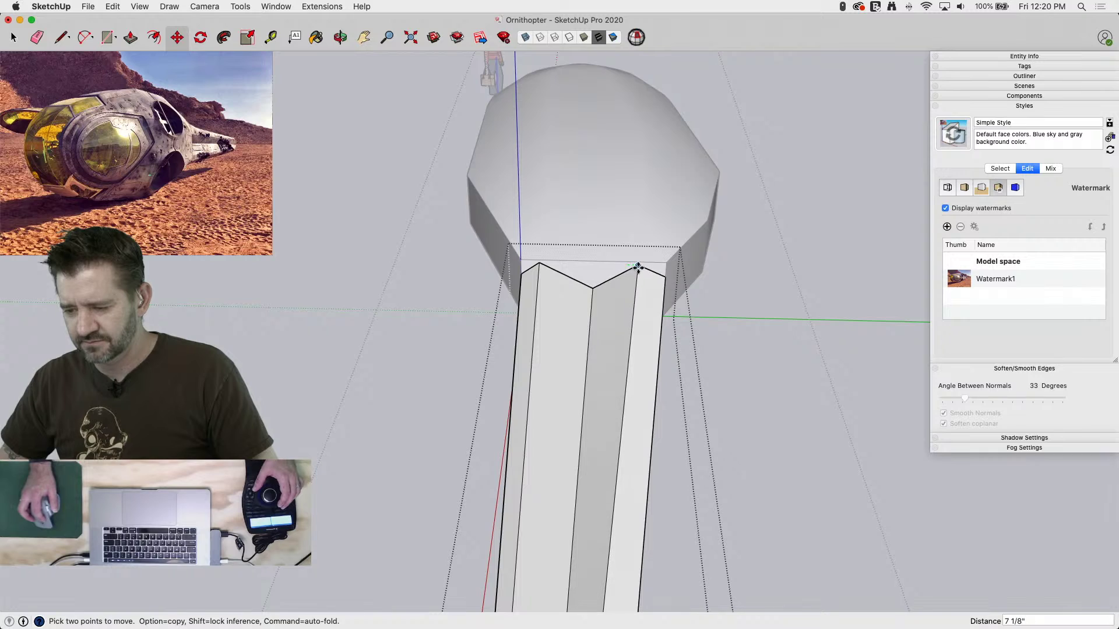
key(space)
click(757, 355)
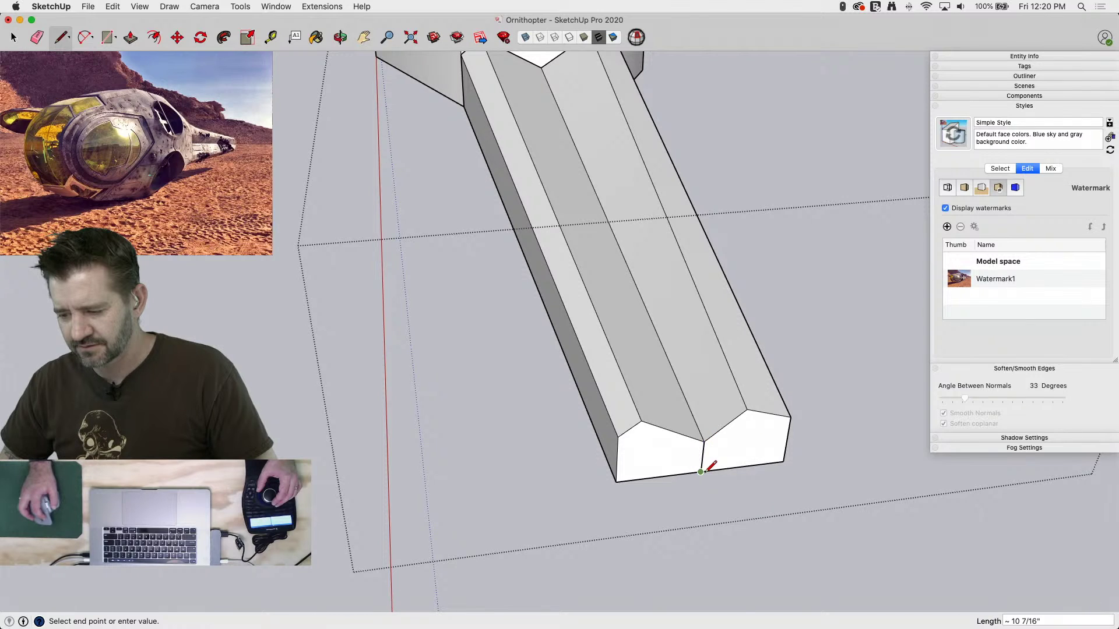
Try to form a pointed tail end by moving the end face's vertical centre edge 11 1/2" outward along the red axis
key(space)
key(e)
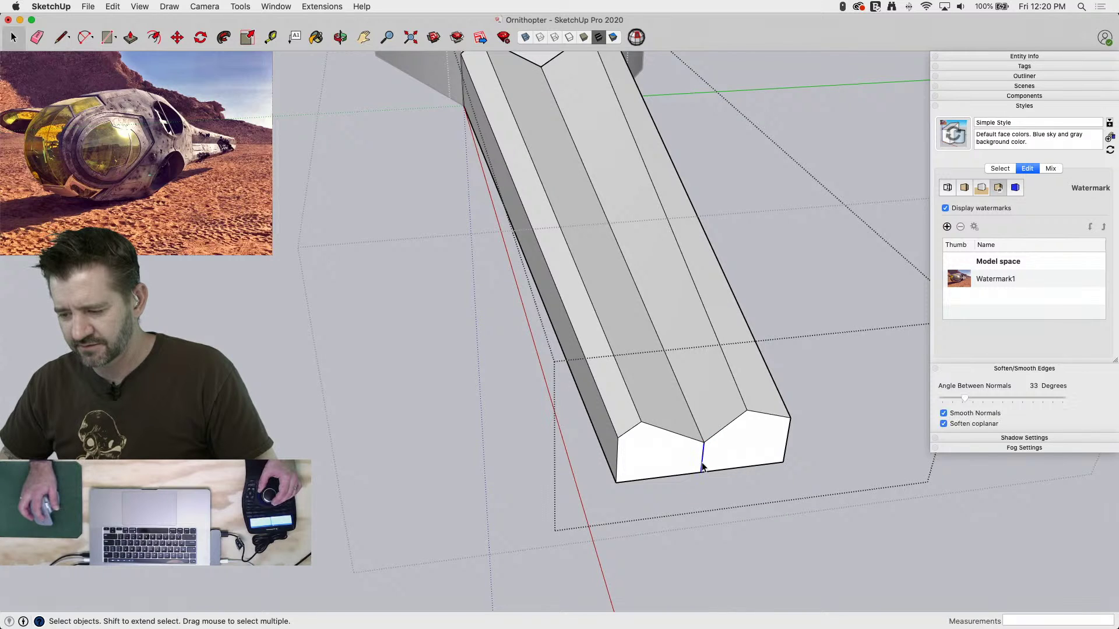
key(m)
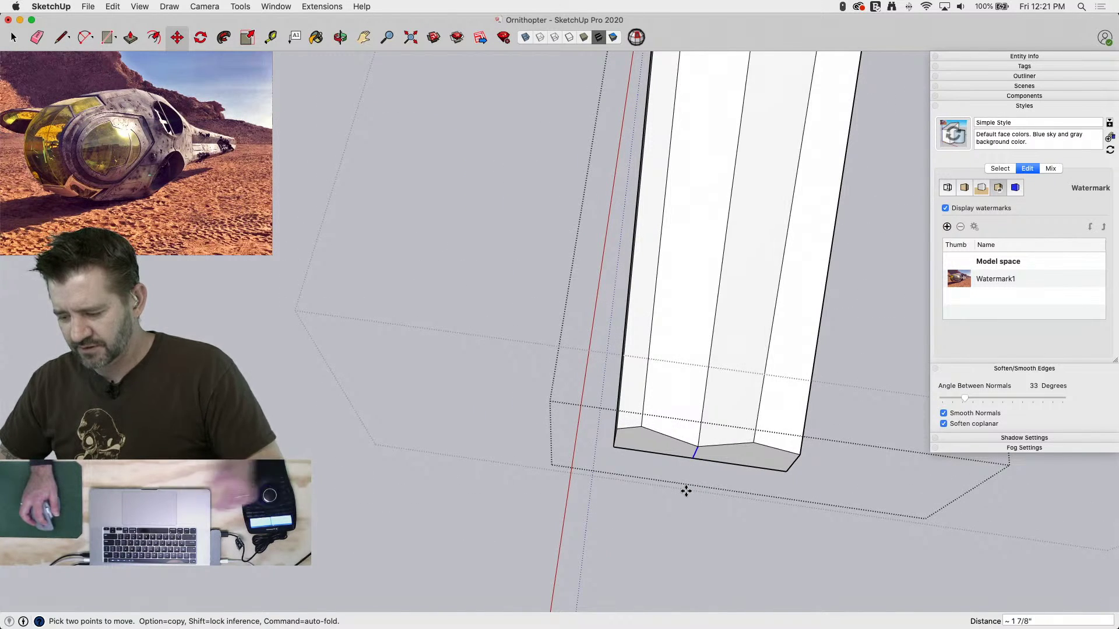
click(685, 490)
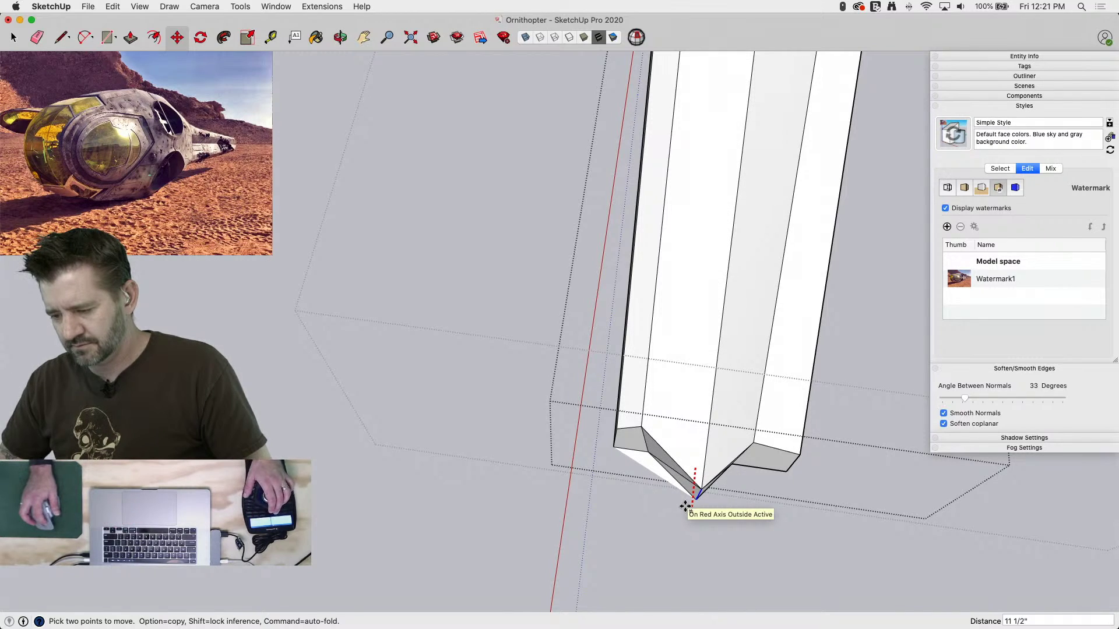
click(685, 506)
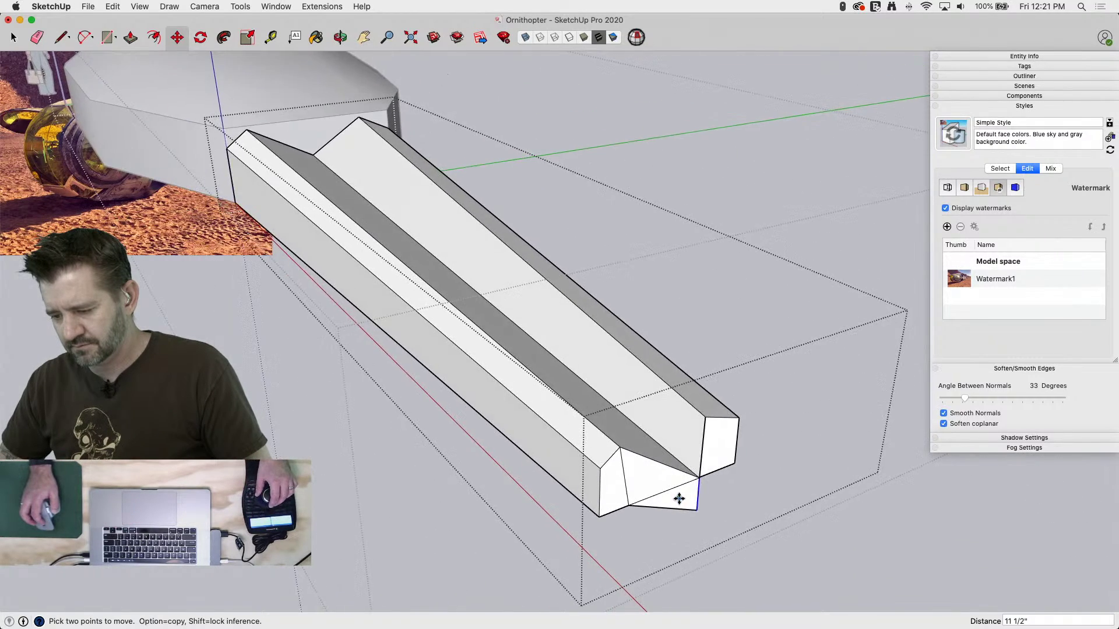
Try to draw base lines from the end's outer corners to the tip and move the vertical edges under both peaks onto them
key(l)
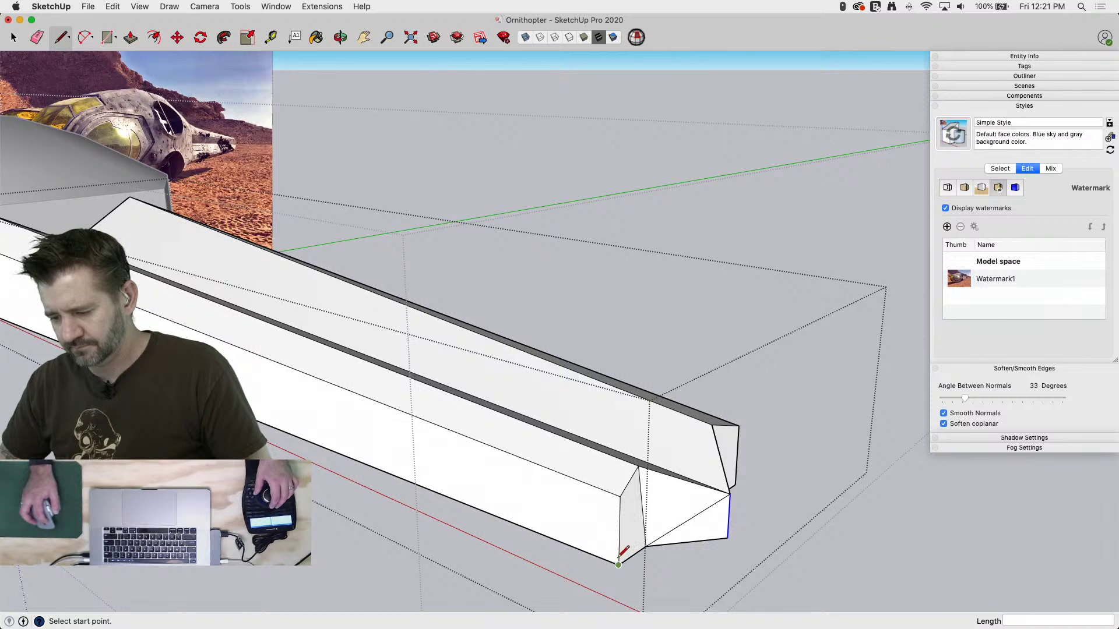
middle_drag(778, 502, 531, 575)
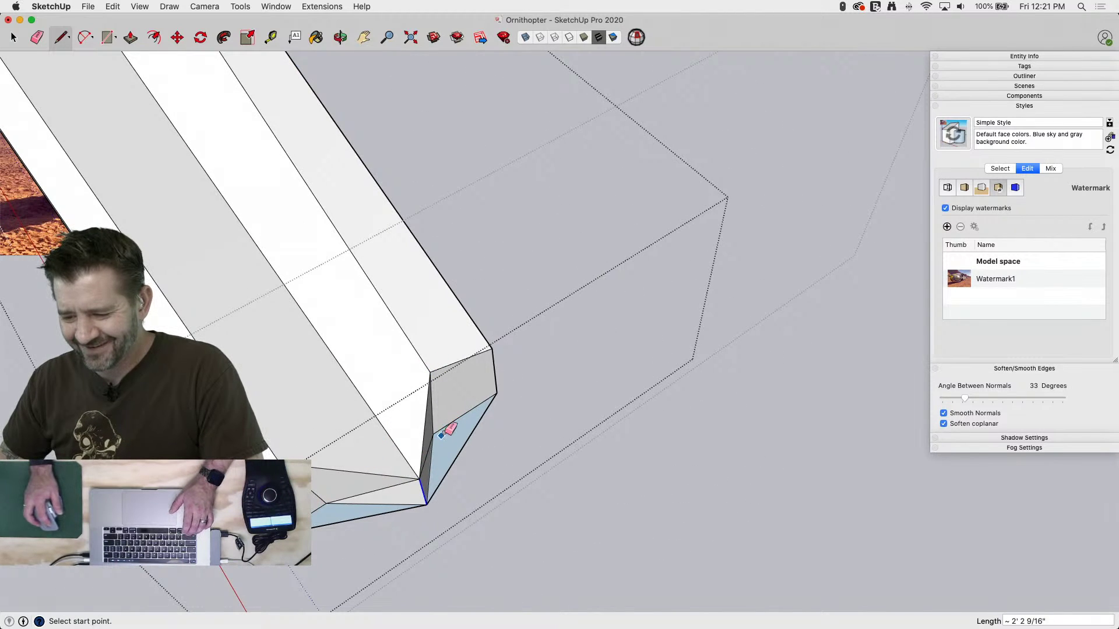
key(e)
key(space)
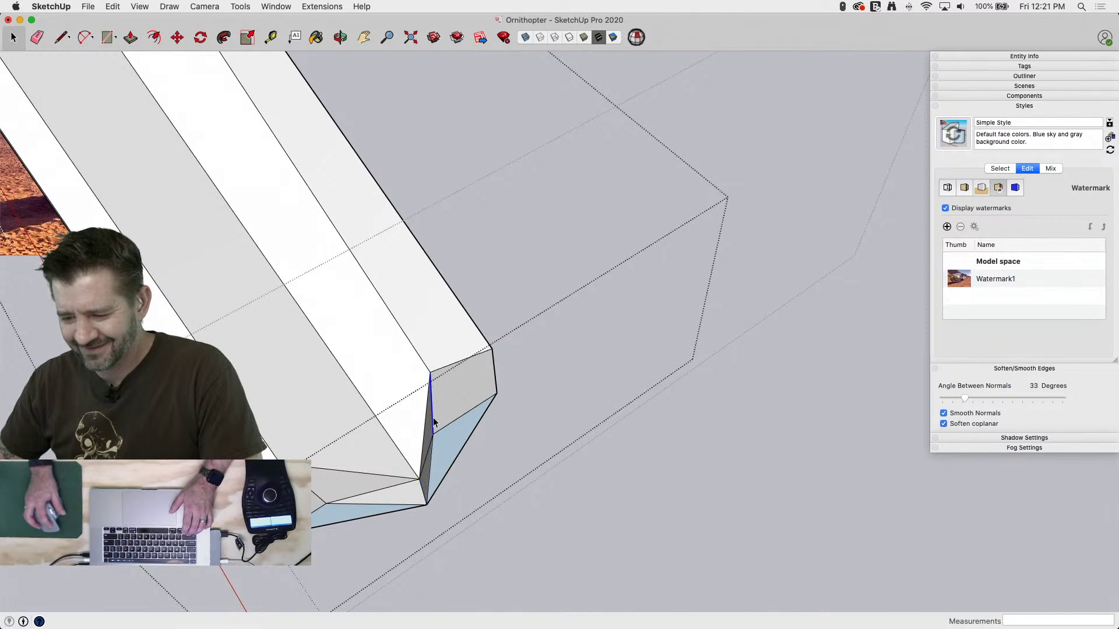
key(m)
click(435, 437)
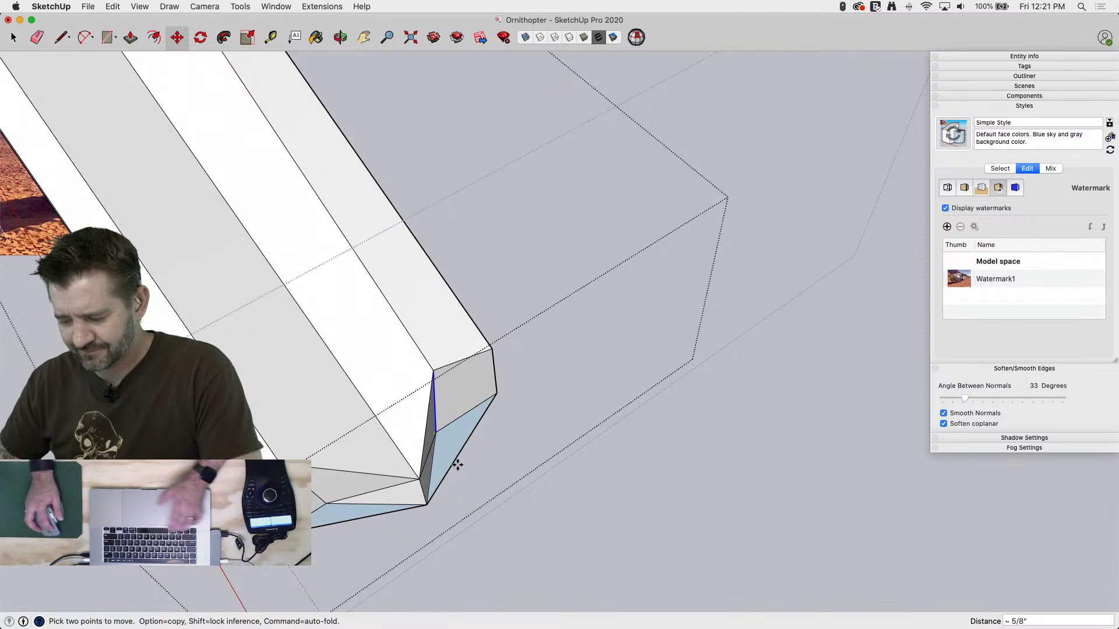
click(455, 459)
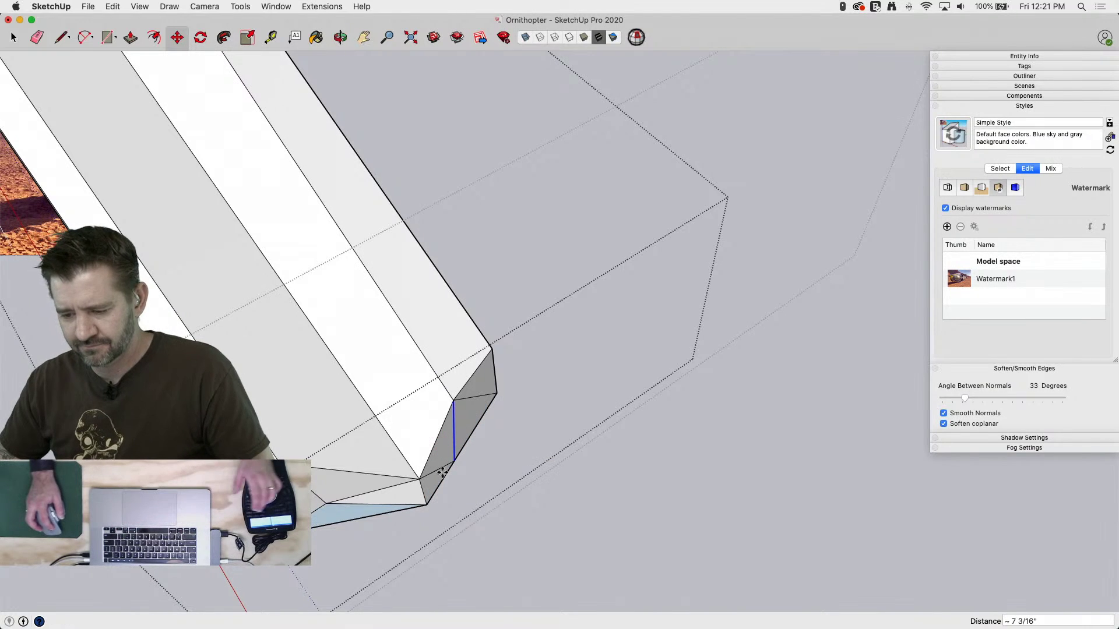
click(325, 501)
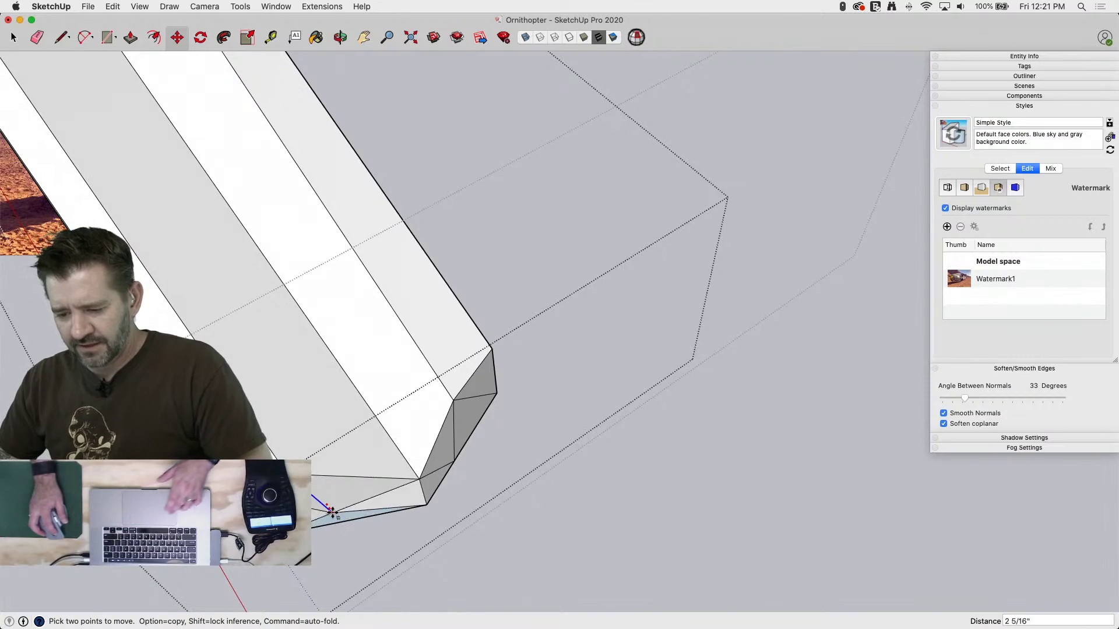
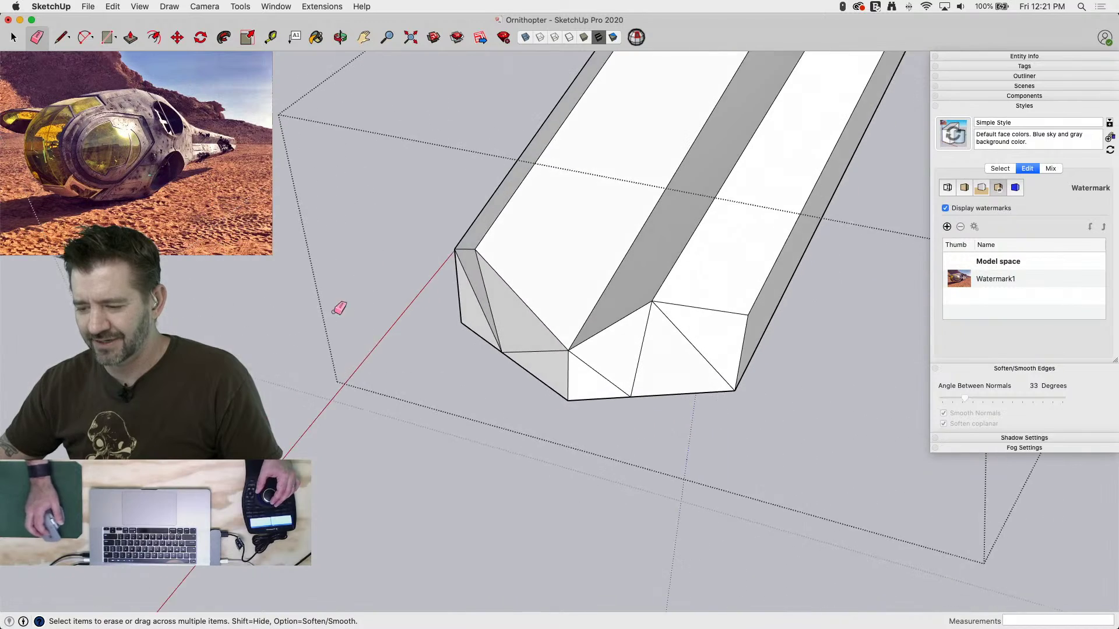
Undo the pointed-tip edits on the tail's end, back to the flat end face
key(super+z)
key(super+z)
key(super+z)
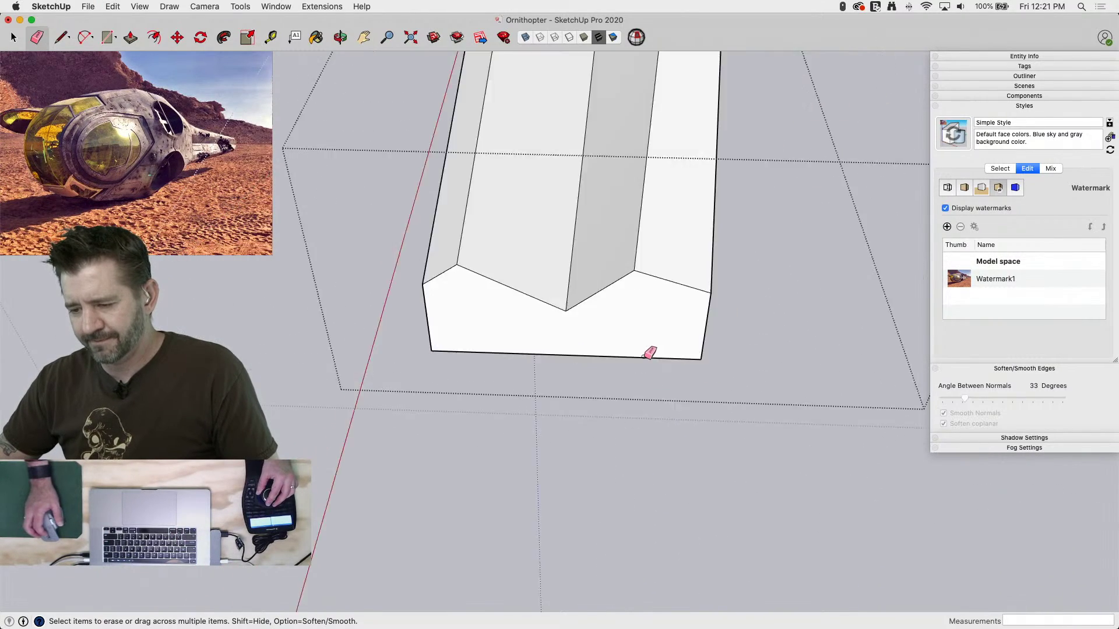
Draw a flat triangle beyond the tail's end, with lines from both bottom corners meeting at a tip
key(space)
key(l)
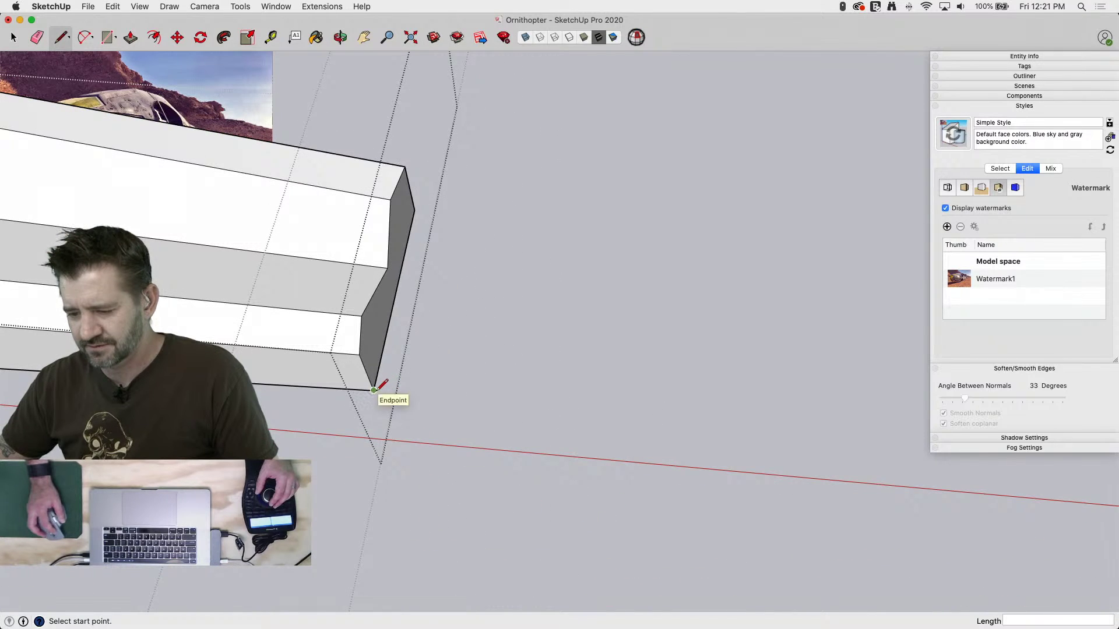
click(415, 210)
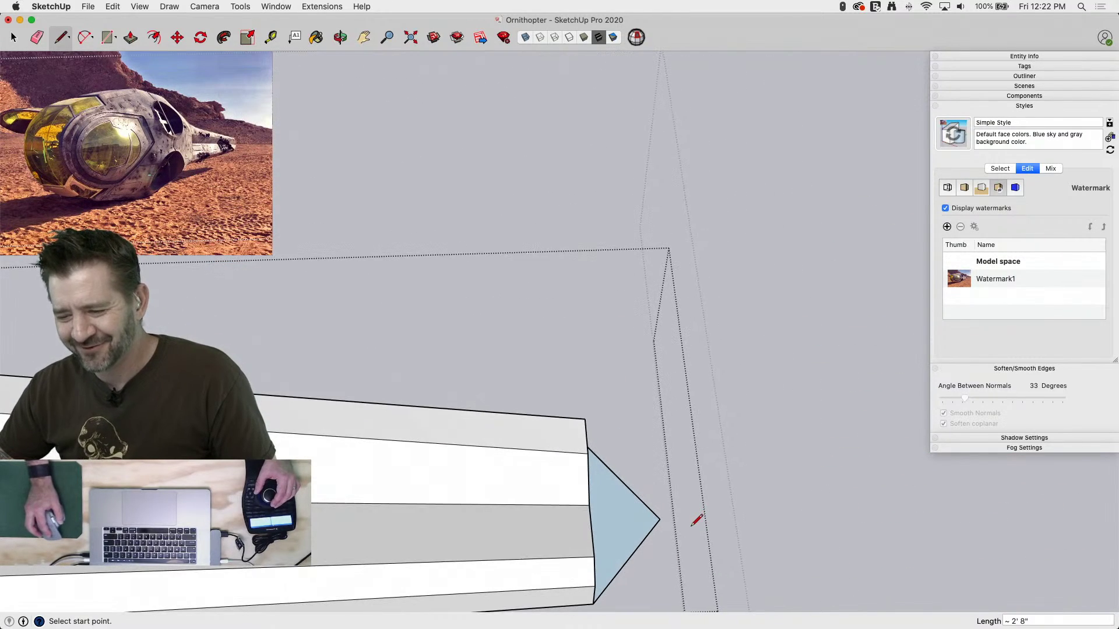
middle_drag(692, 525, 447, 458)
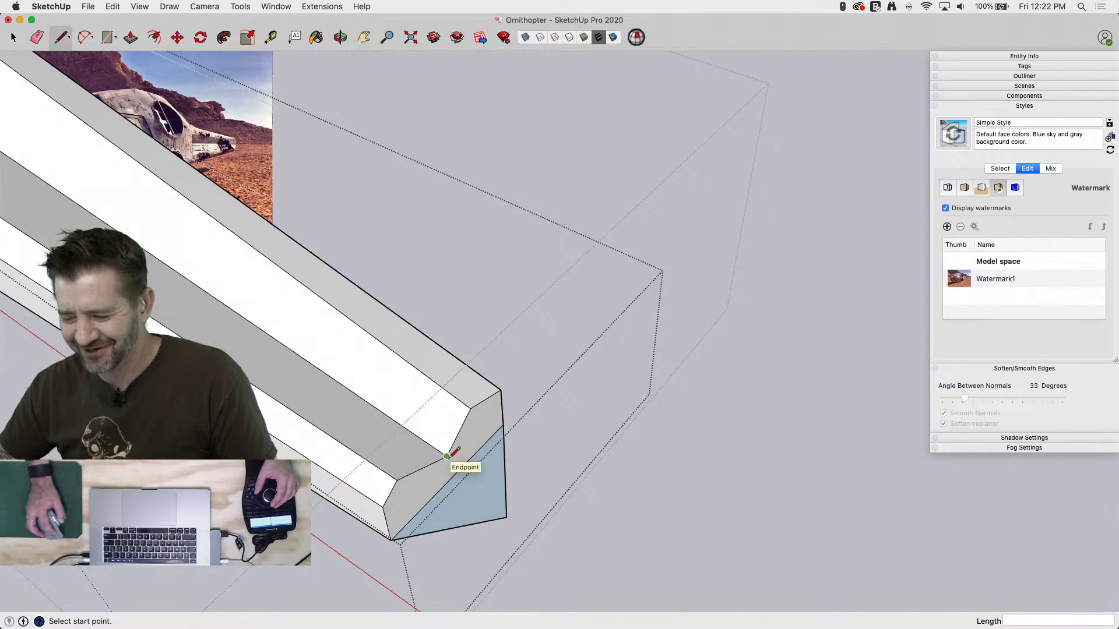
Close the tail's pointed end with lines from the valley, both peaks and upper outer corners to the tip, and erase the edge underneath
middle_drag(534, 502, 603, 344)
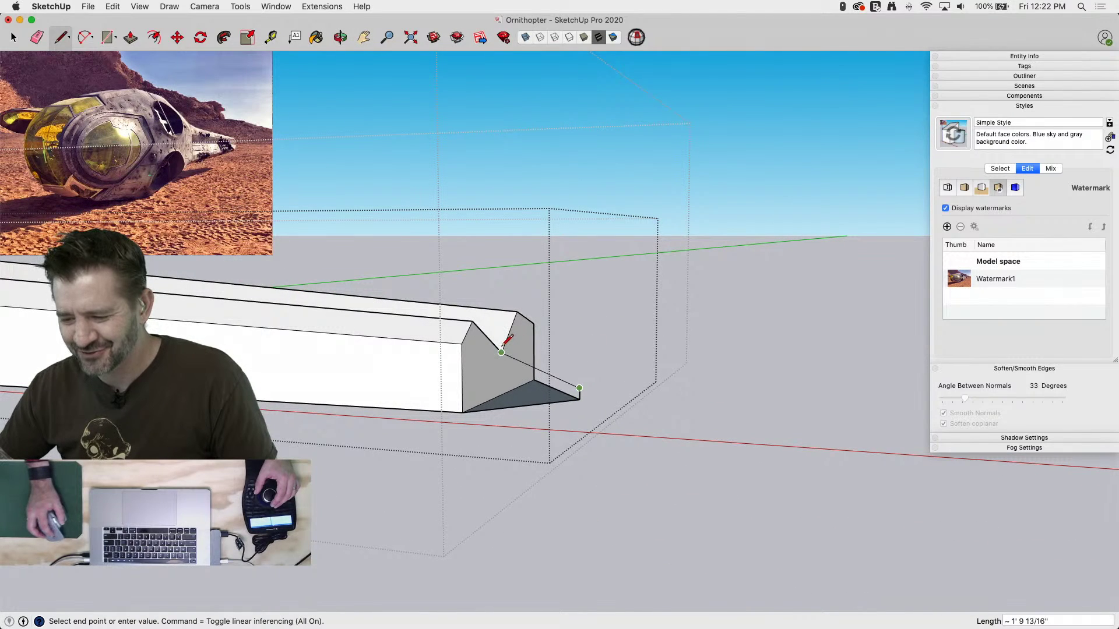
middle_drag(598, 387, 543, 440)
key(Escape)
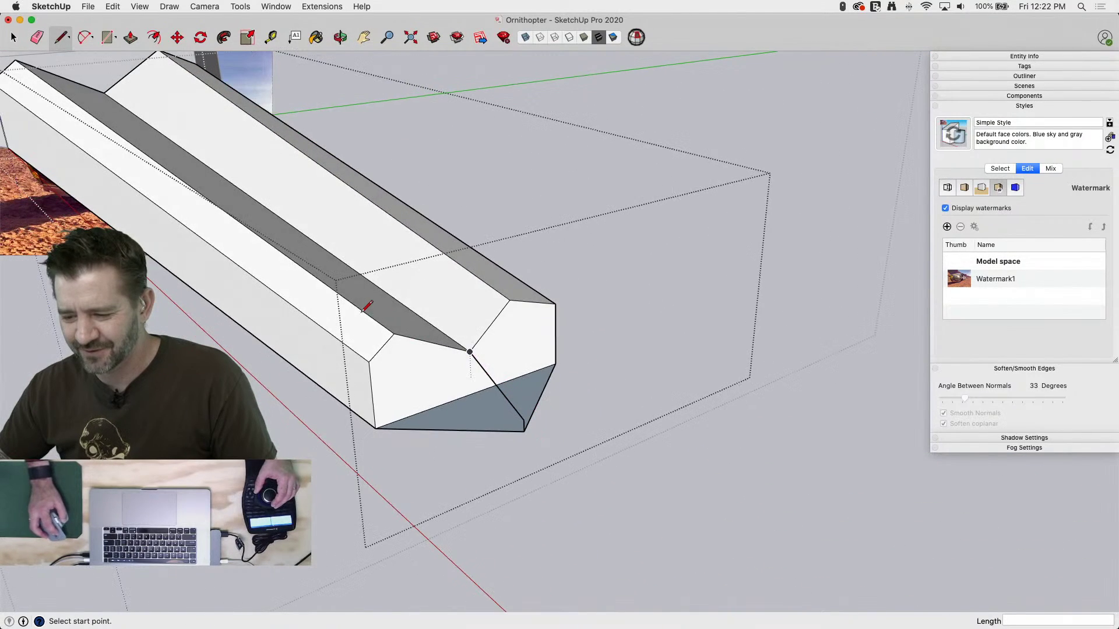
click(524, 420)
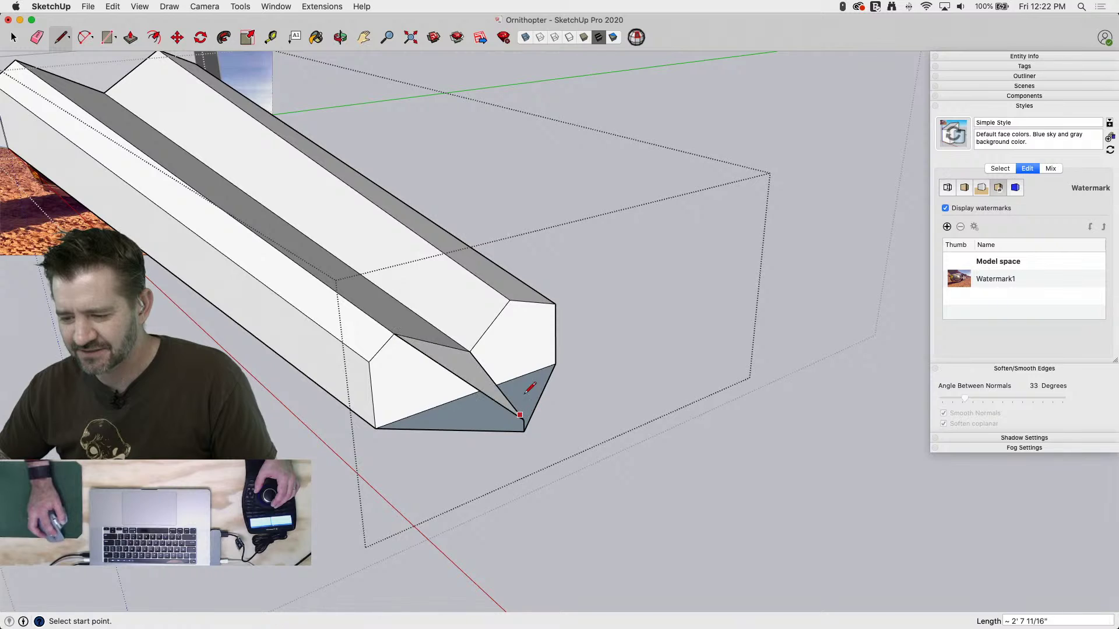
click(523, 420)
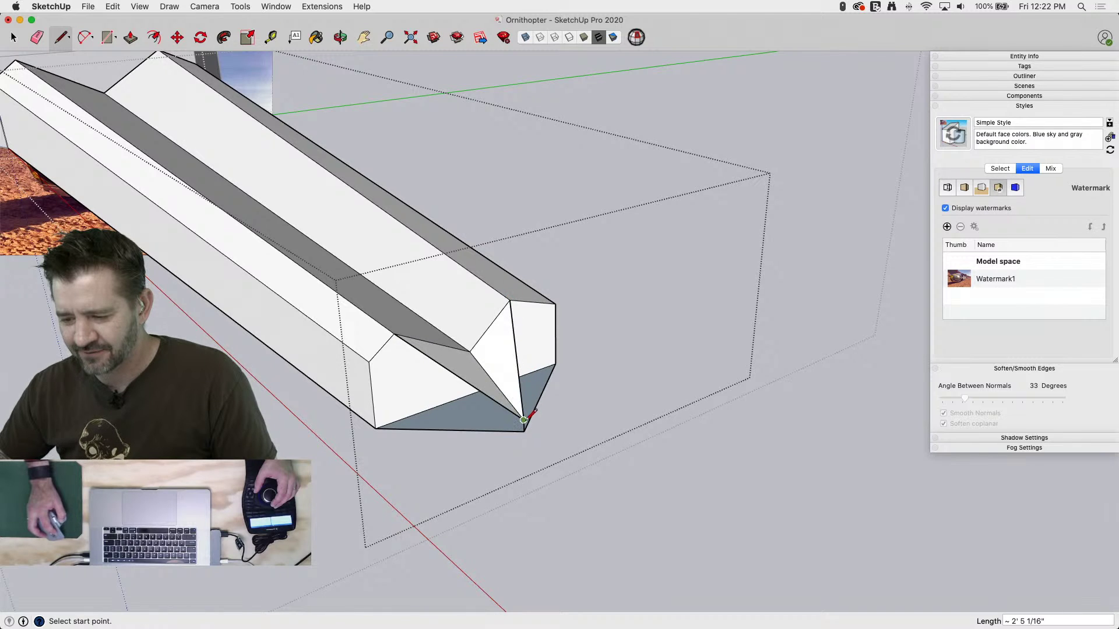
click(369, 360)
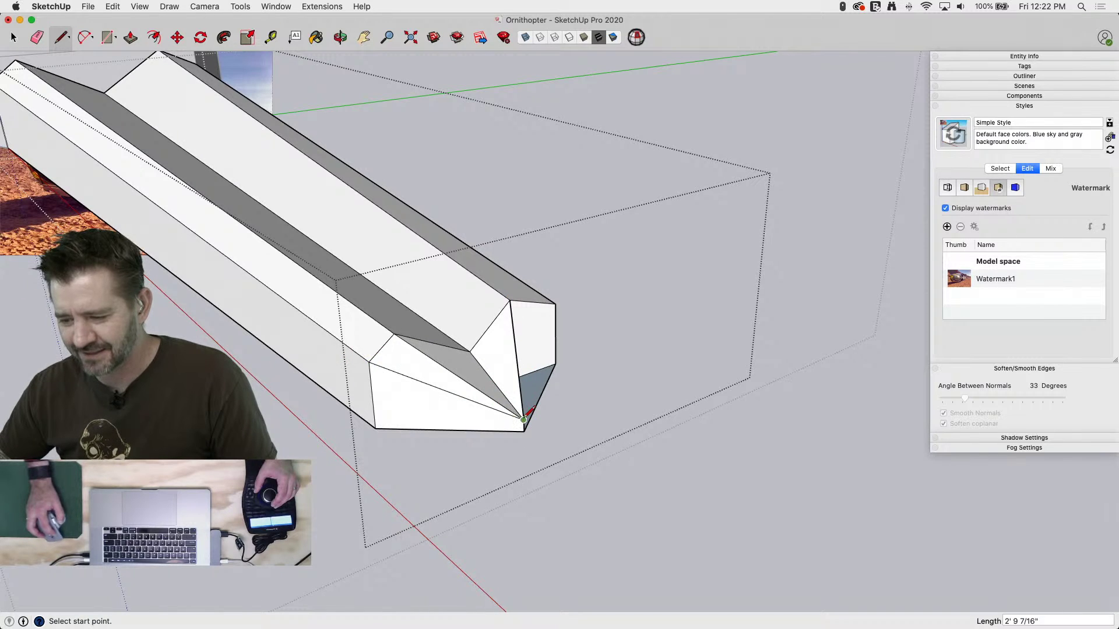
click(555, 304)
key(space)
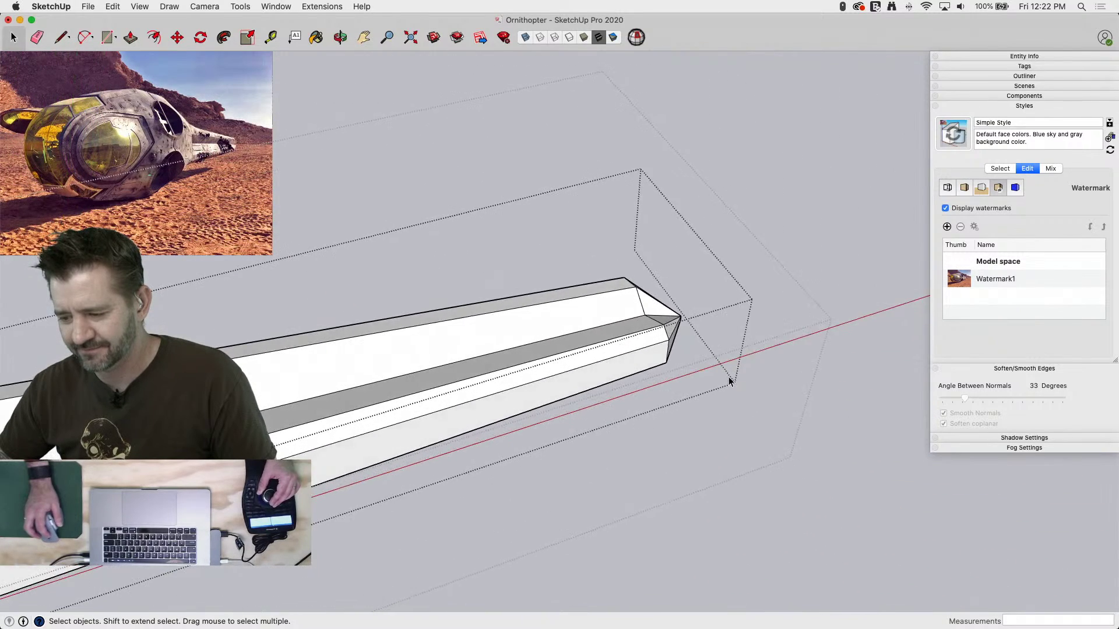
key(e)
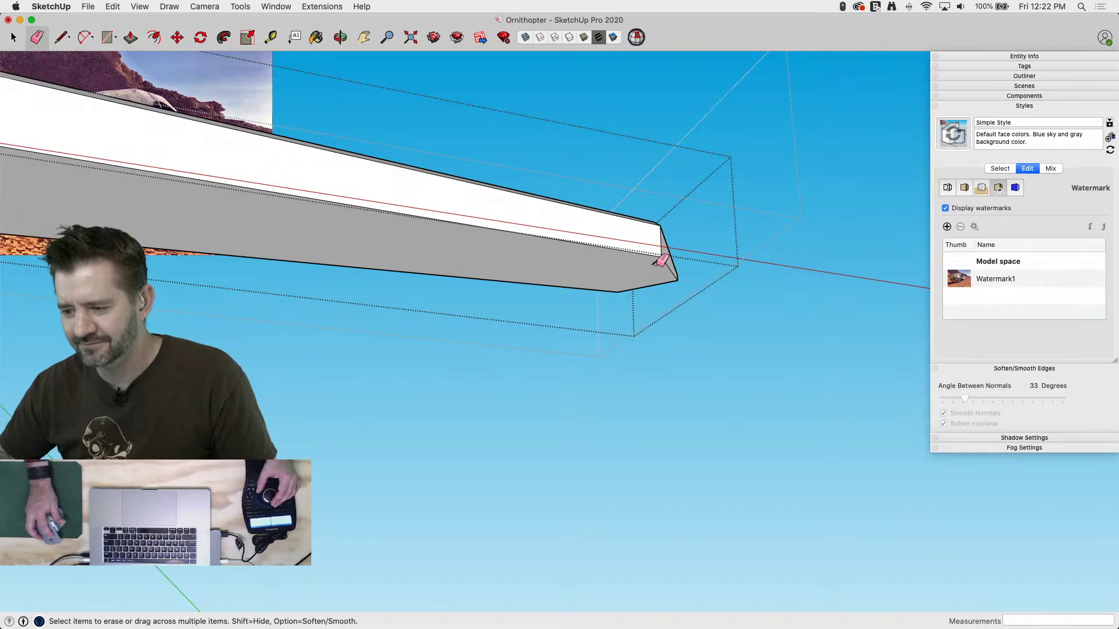
key(space)
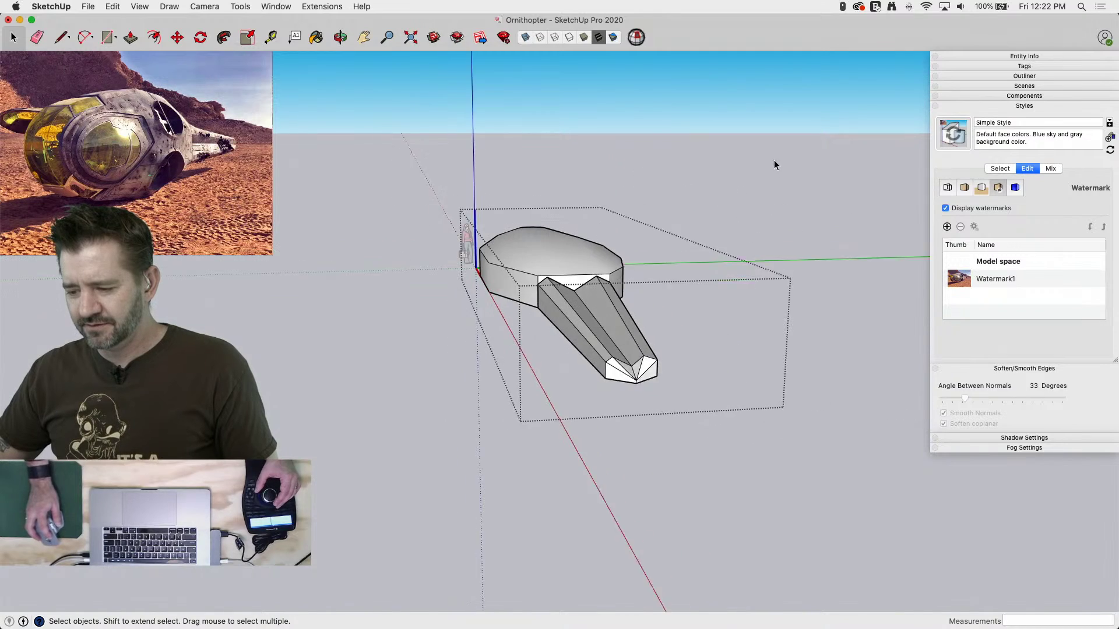
Rotate the whole fuselage-and-tail group 90 degrees about the red axis so its ridges face sideways
click(588, 283)
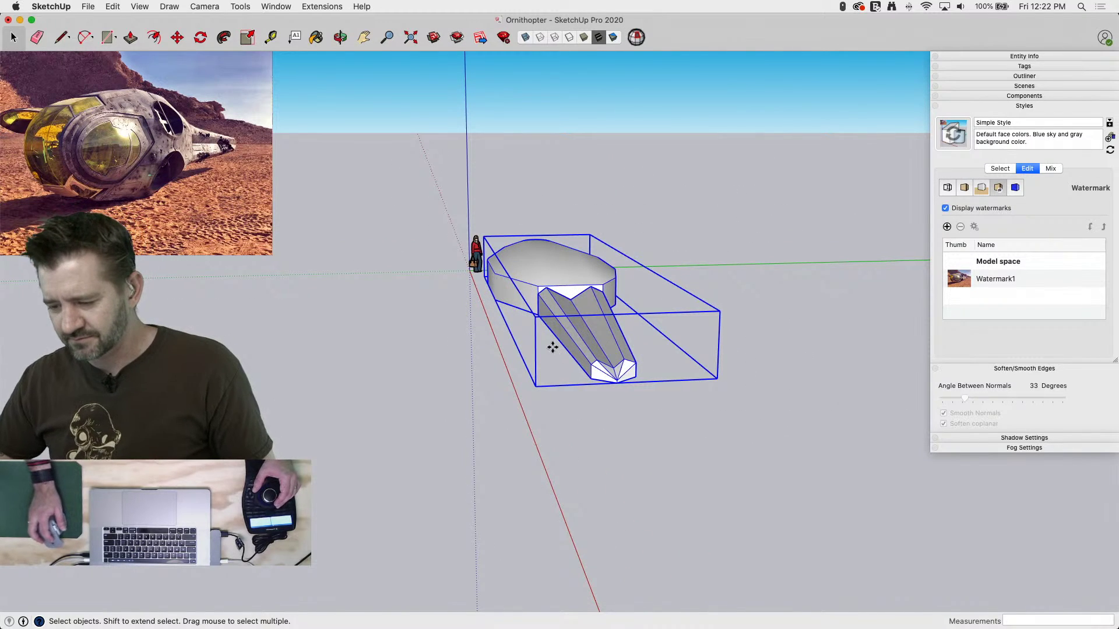
key(m)
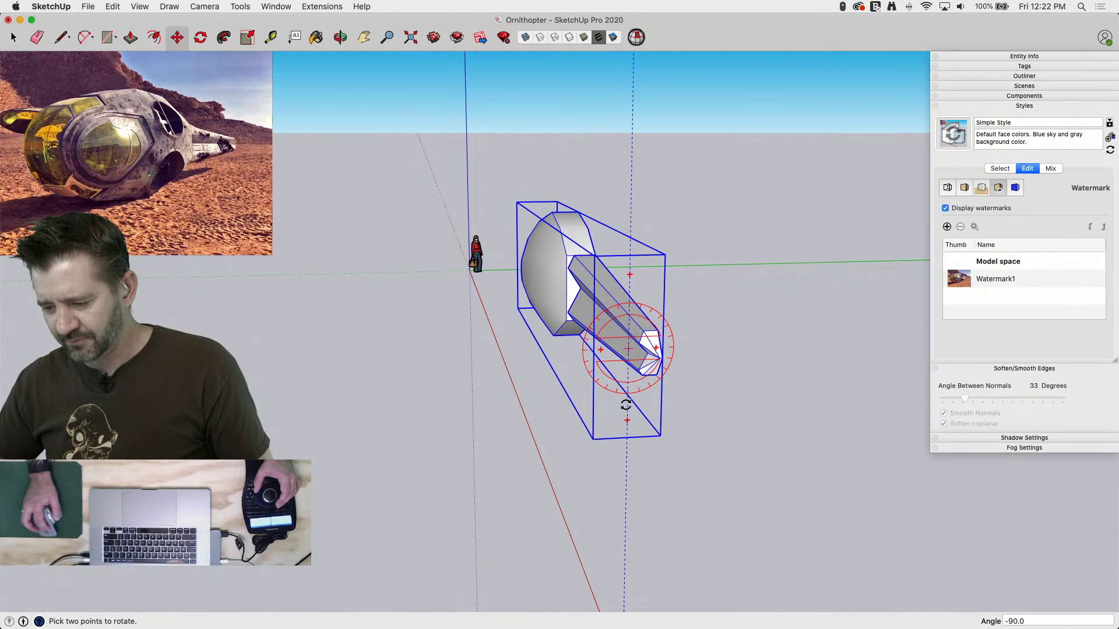
key(space)
click(710, 388)
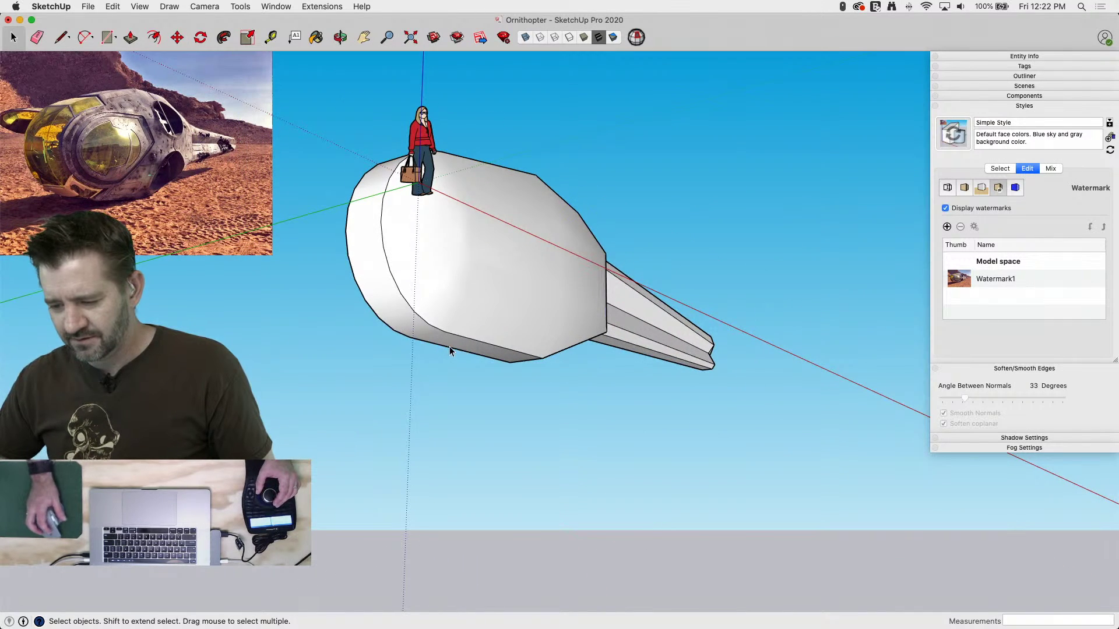
Move the rotated group about 4' 11 3/8" up along the blue axis so its underside rests at ground level
click(449, 346)
key(m)
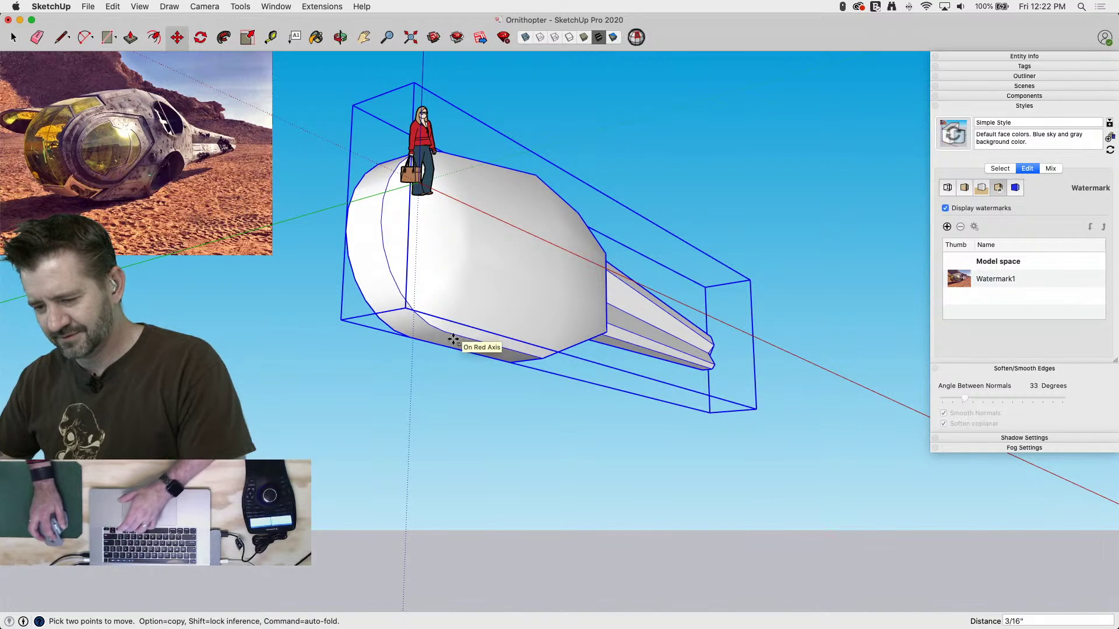
click(459, 339)
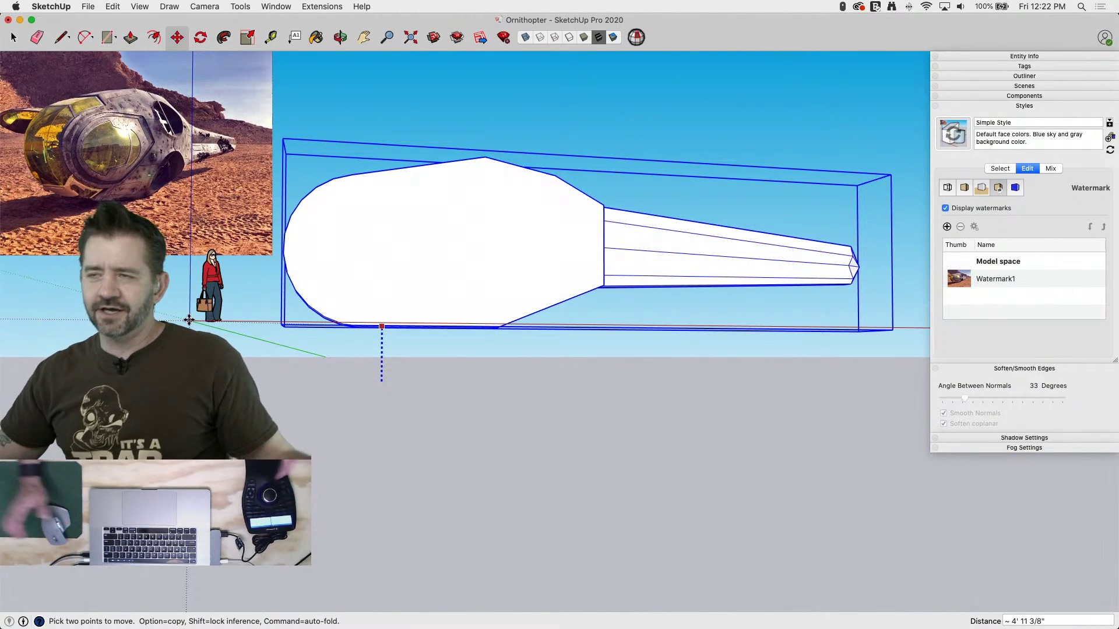
click(189, 320)
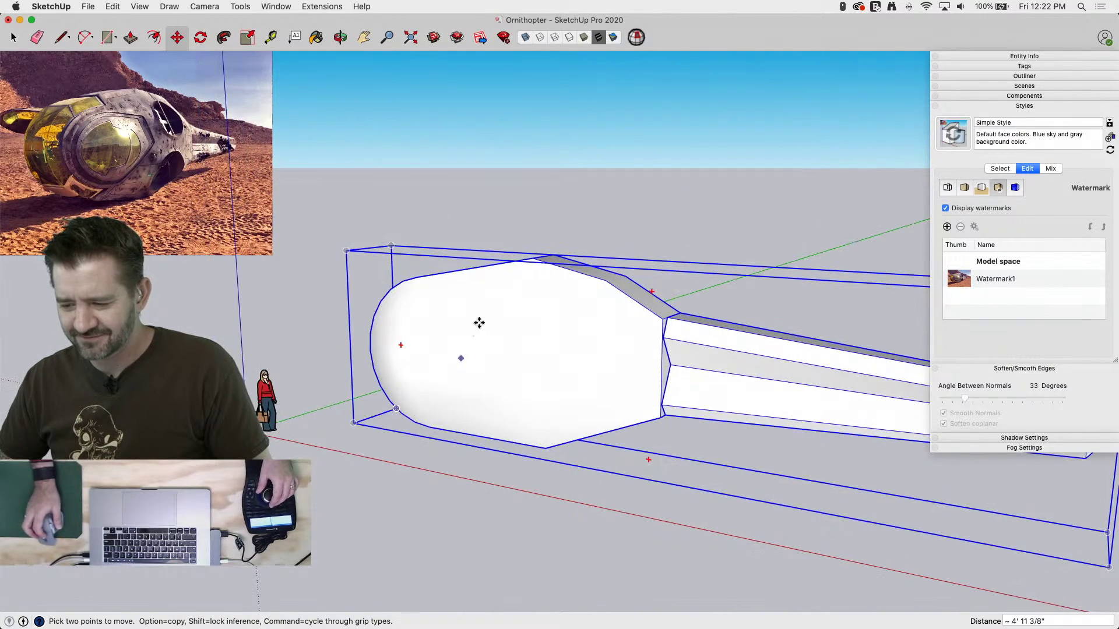
Copy the half-fuselage about 24' 6 9/16" along the green axis and mirror the copy with a scale of -1.00
middle_drag(778, 195, 357, 286)
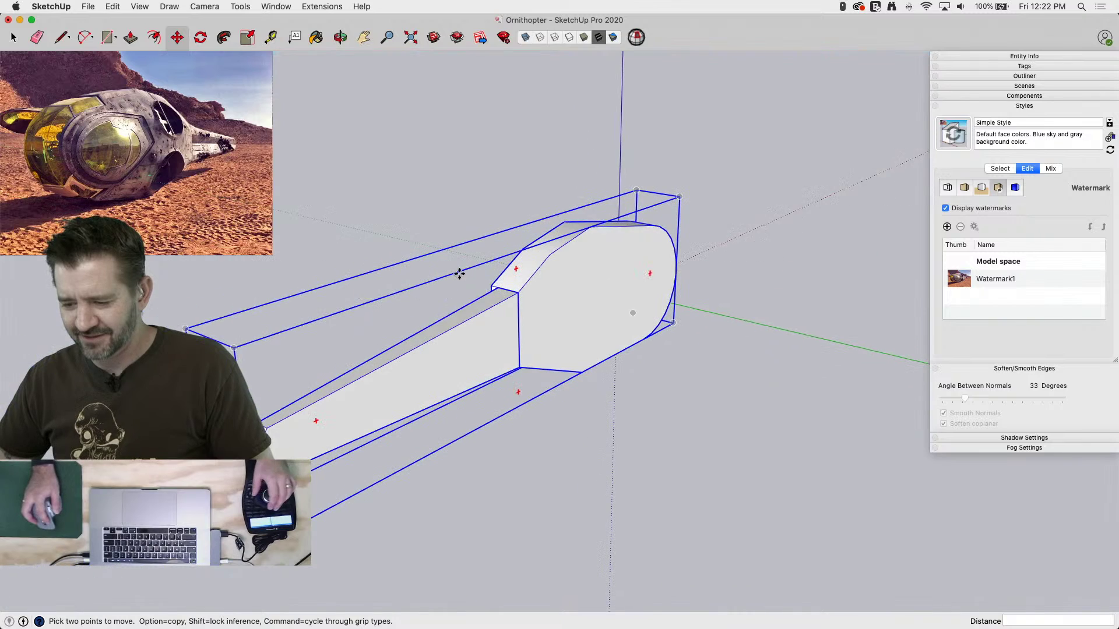
key(space)
key(m)
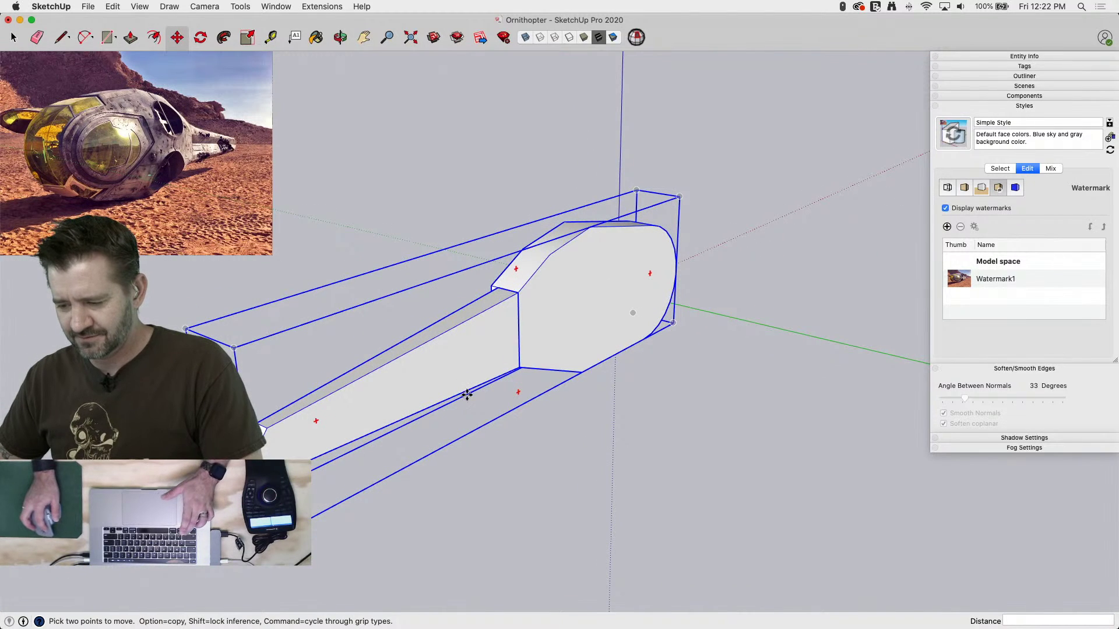
click(466, 392)
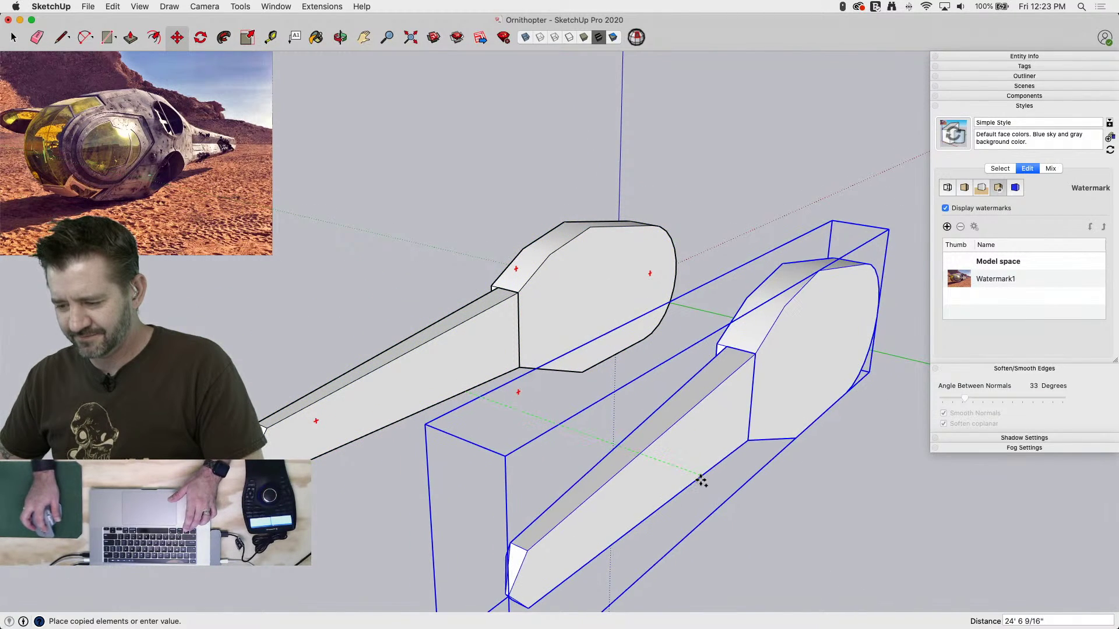
click(701, 481)
key(s)
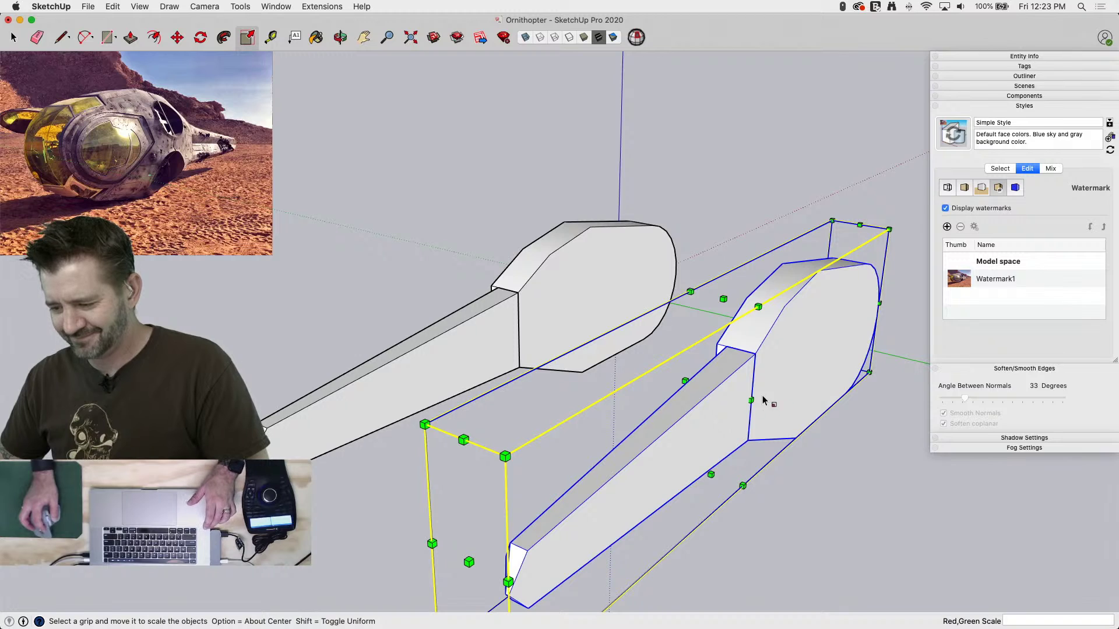
drag(749, 400, 625, 363)
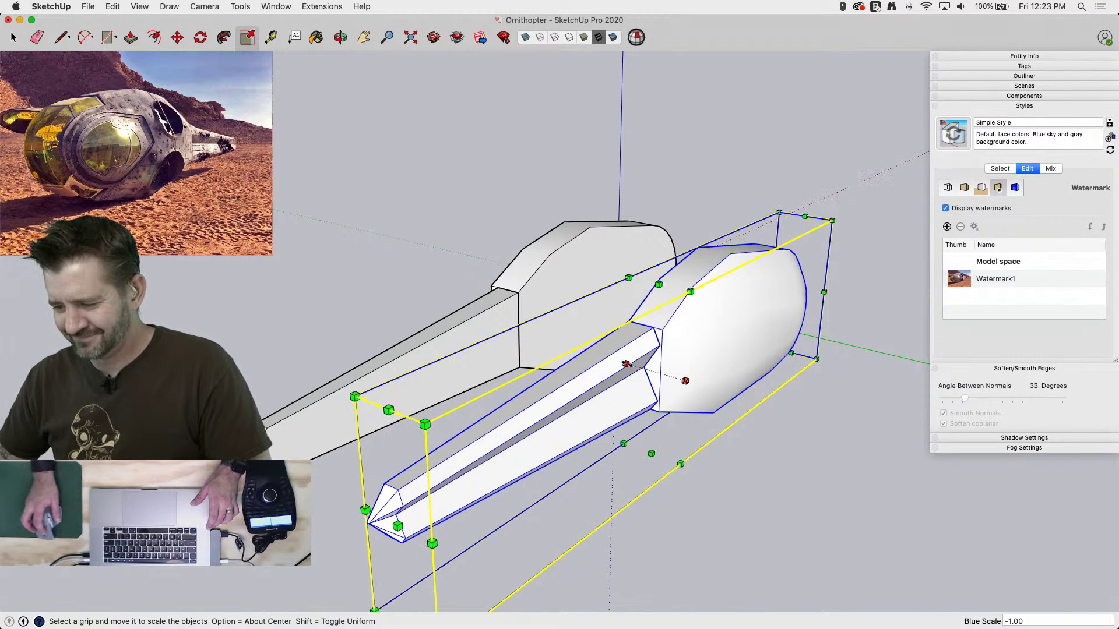
Move the mirrored half about 12' 6 13/16" back along the green axis to join the original's flat side
key(m)
drag(698, 249, 590, 227)
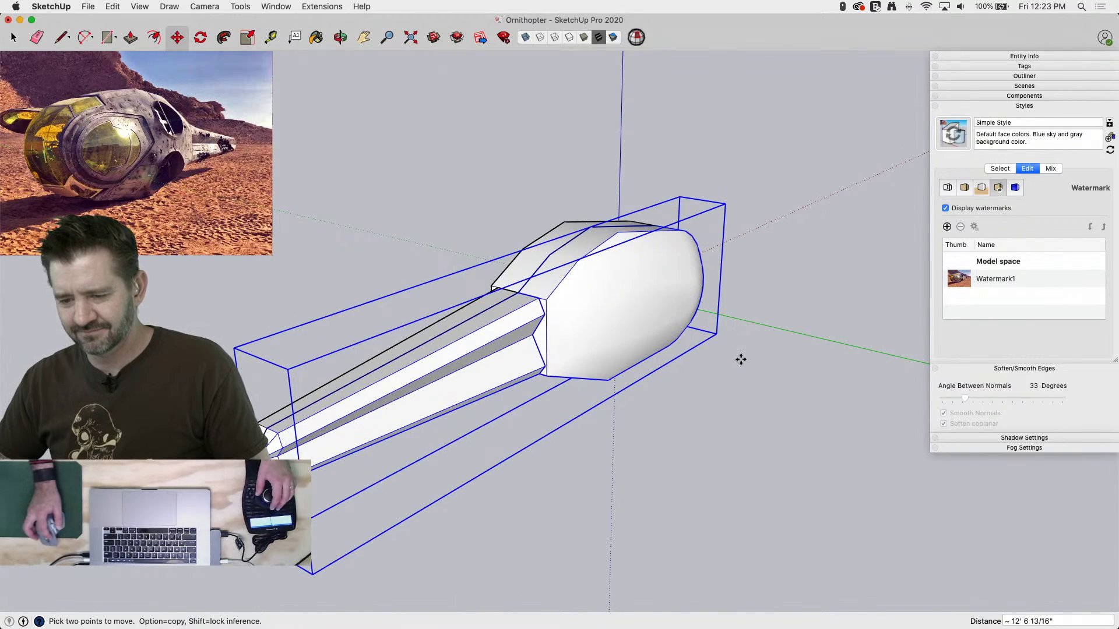
key(space)
click(753, 459)
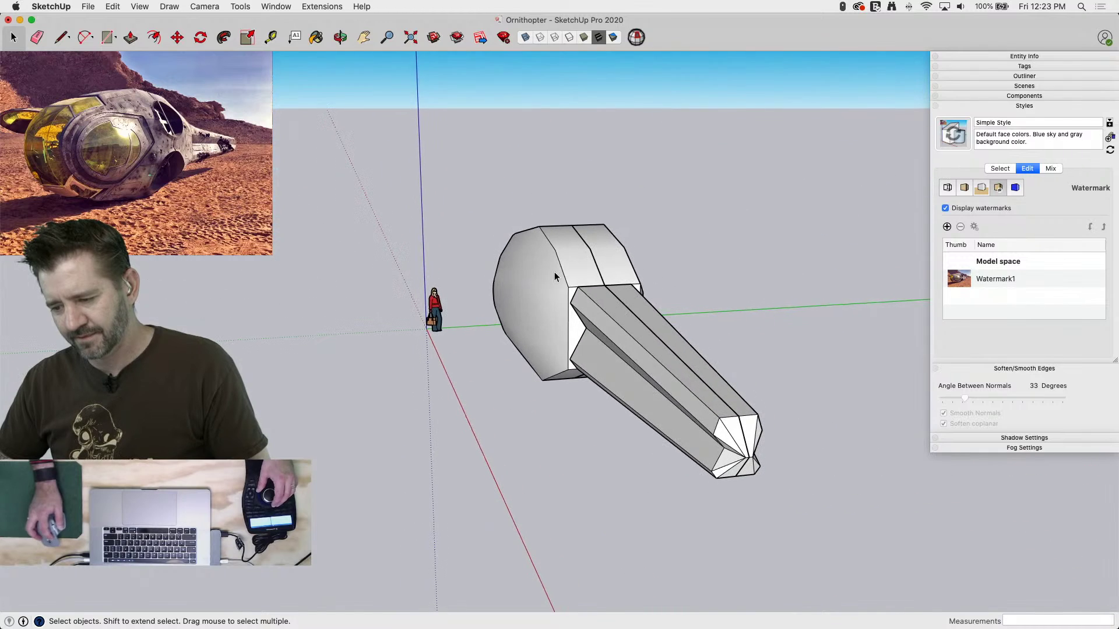
Scale both fuselage halves together uniformly to 0.70
click(589, 310)
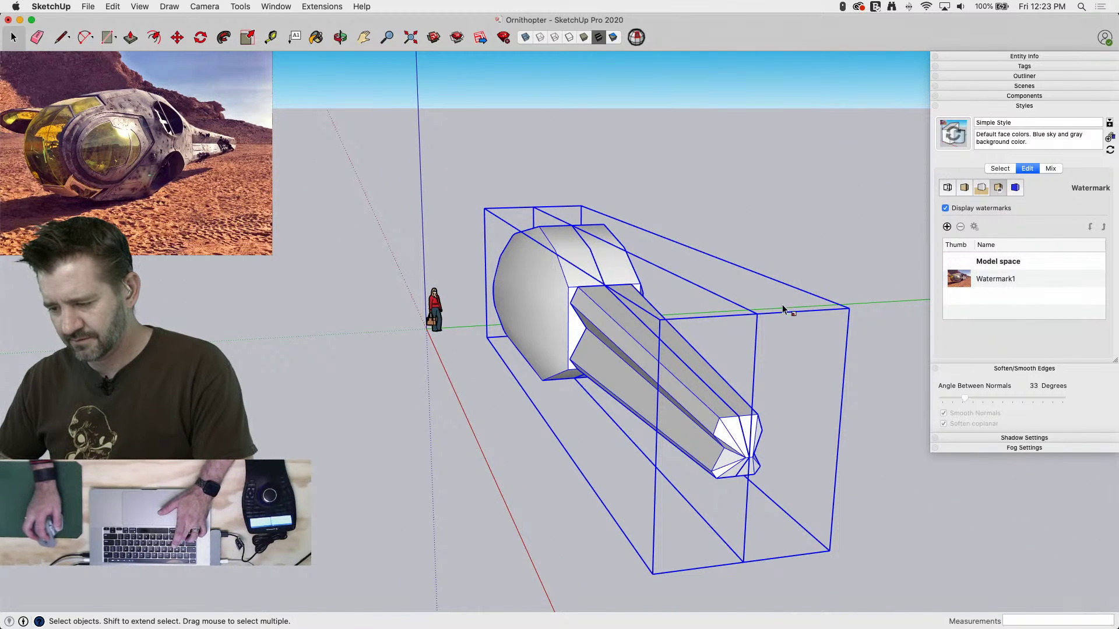
key(s)
drag(849, 309, 679, 321)
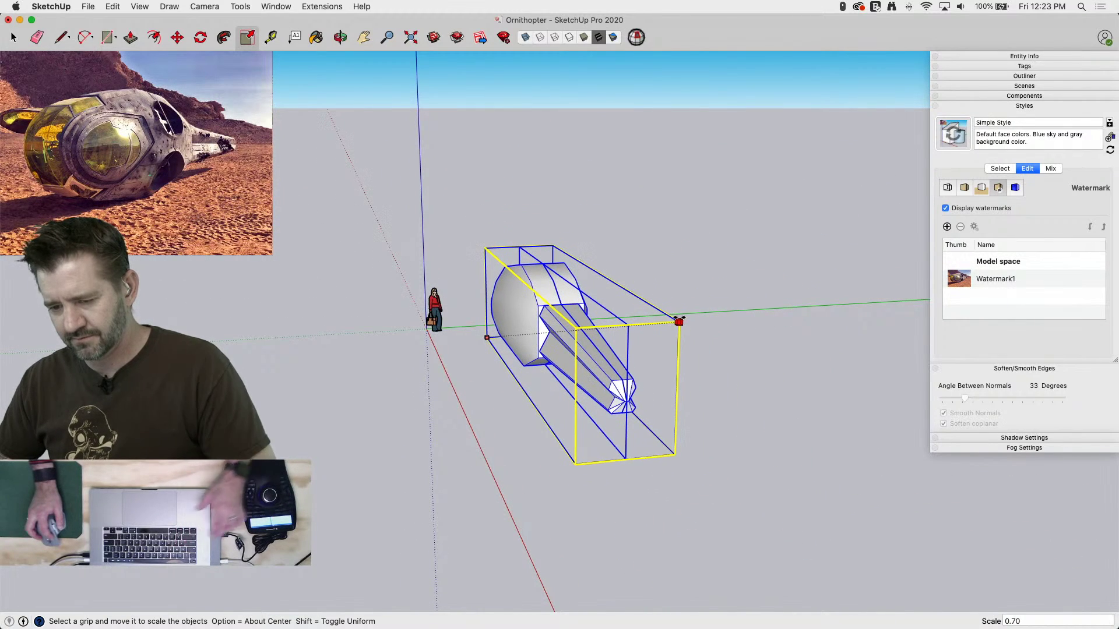
middle_drag(760, 458, 404, 387)
key(super+6)
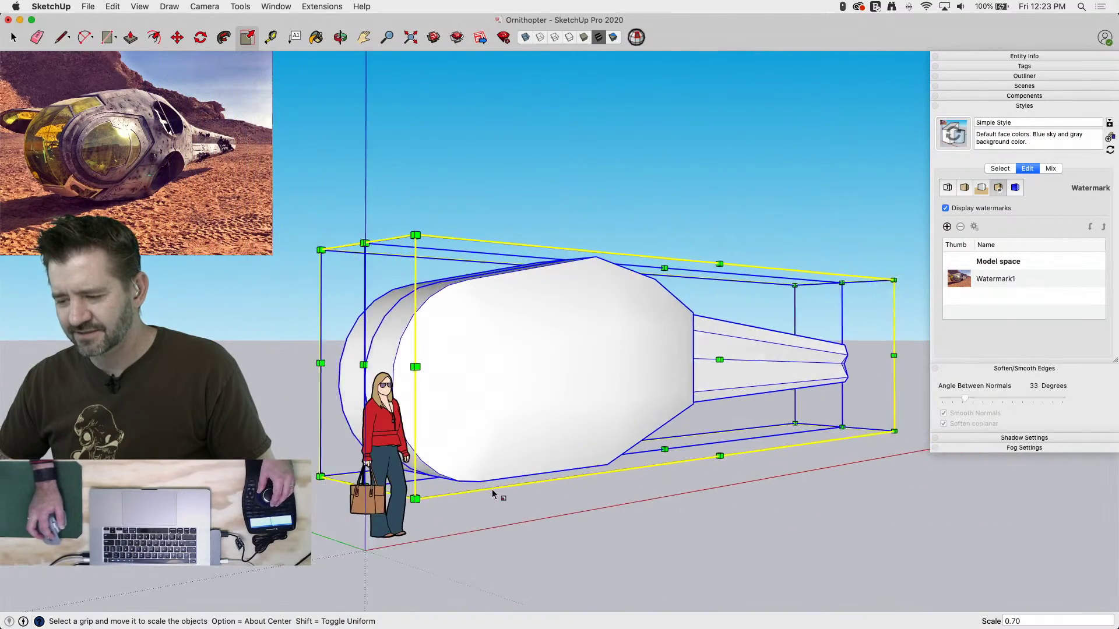
key(space)
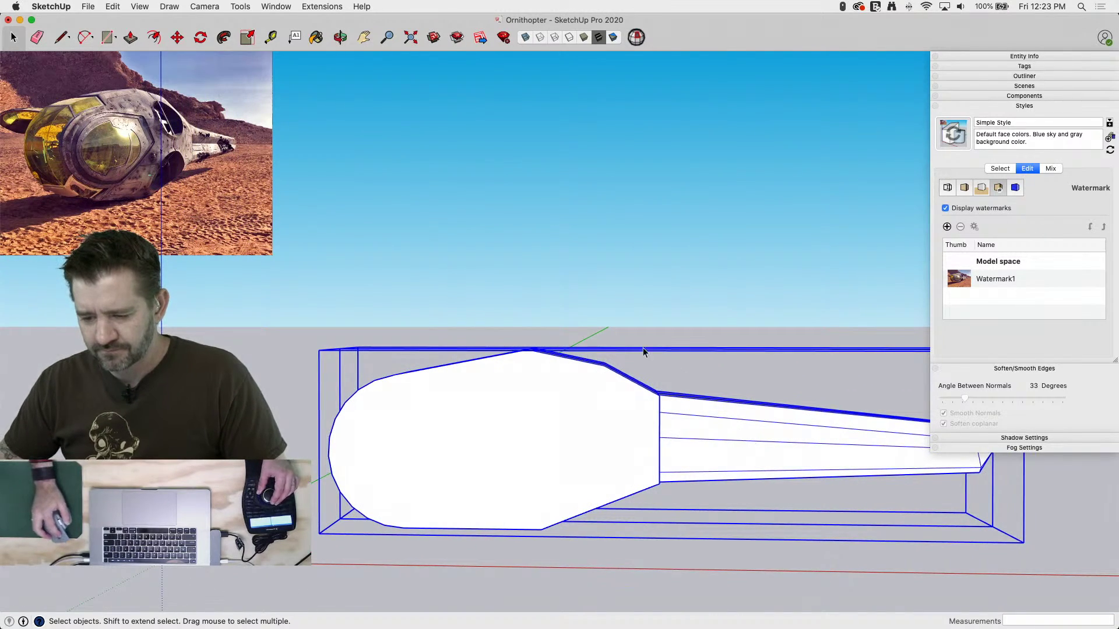
Try to move the scale figure about 11' 4 1/16" to the fuselage's side for a size comparison
click(184, 541)
key(m)
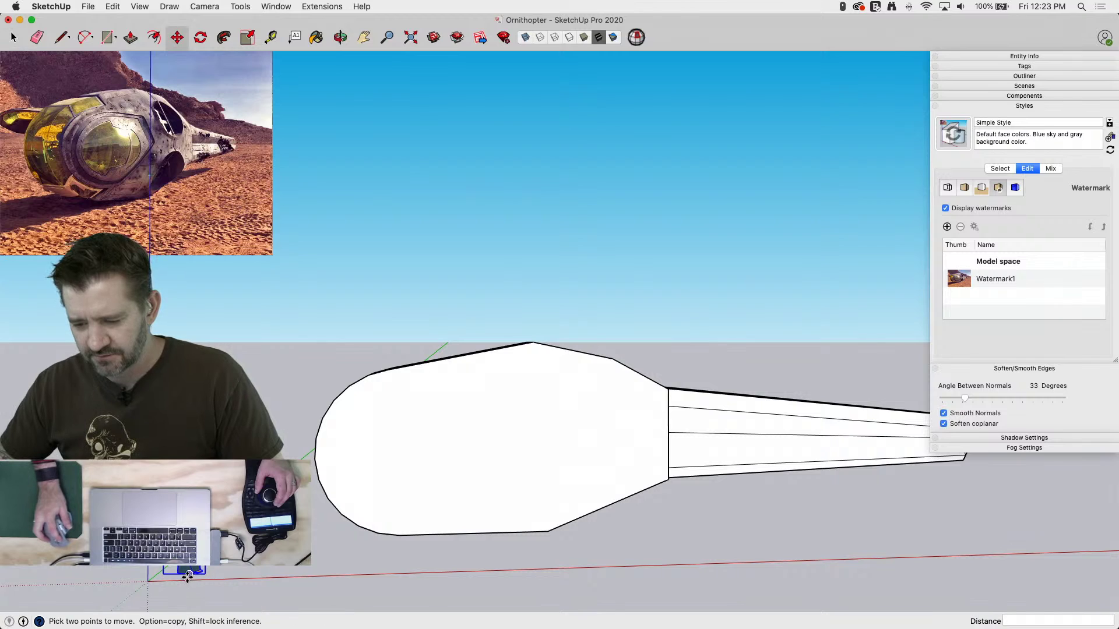
click(187, 572)
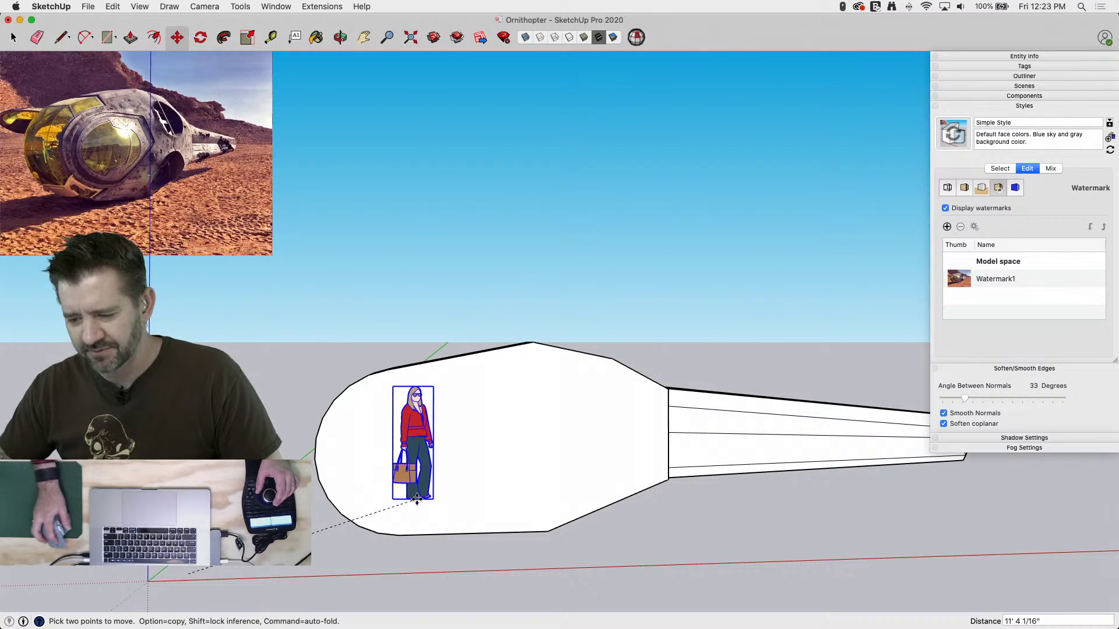
key(space)
drag(787, 383, 592, 507)
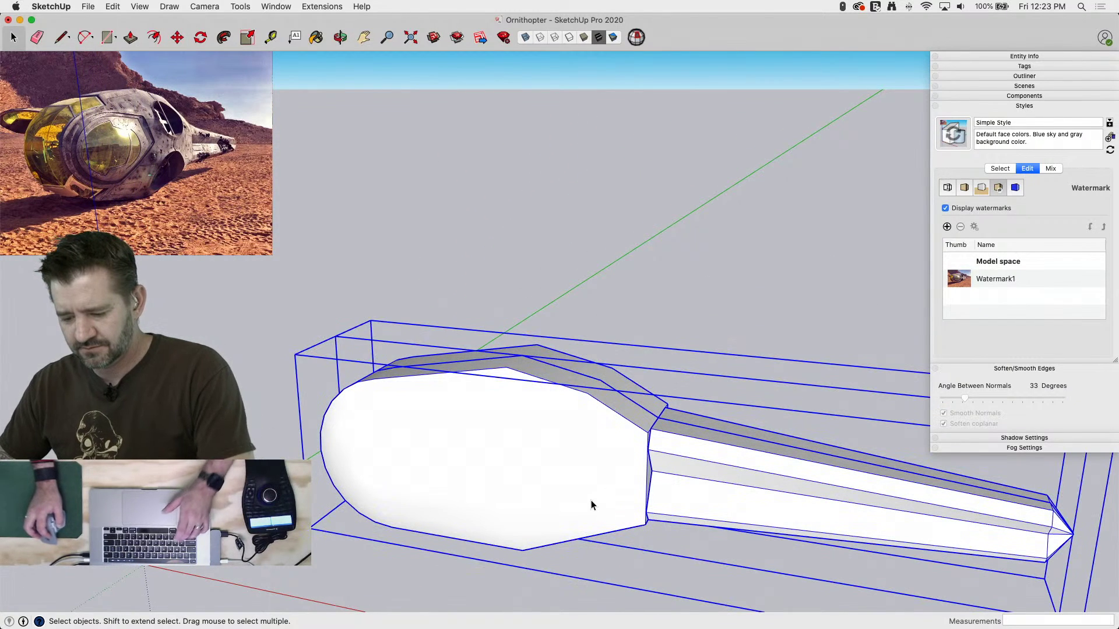
key(s)
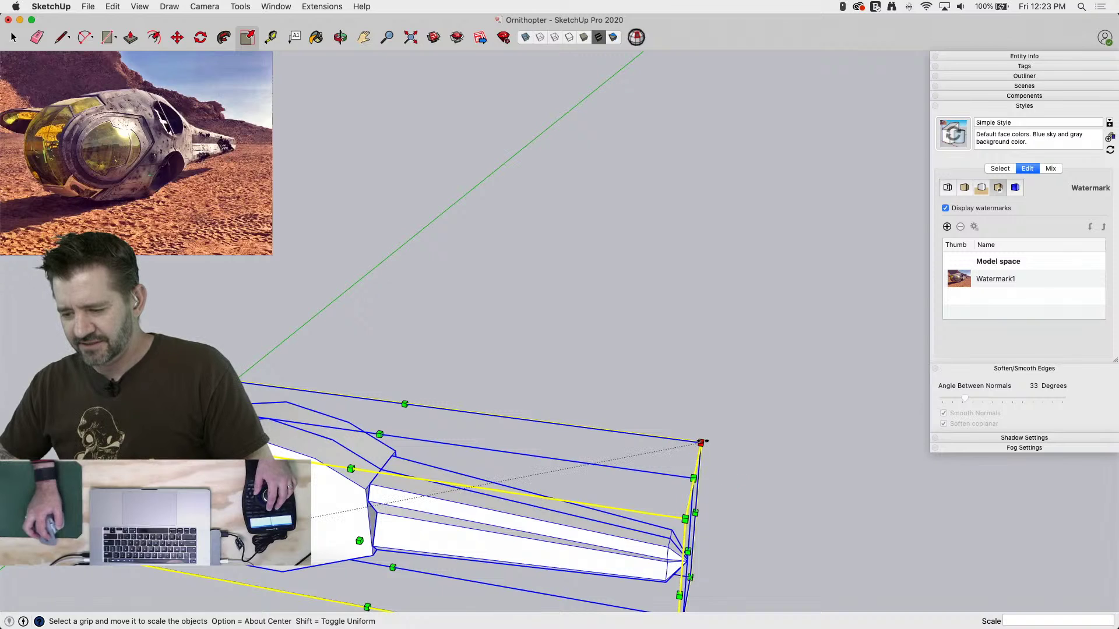
key(space)
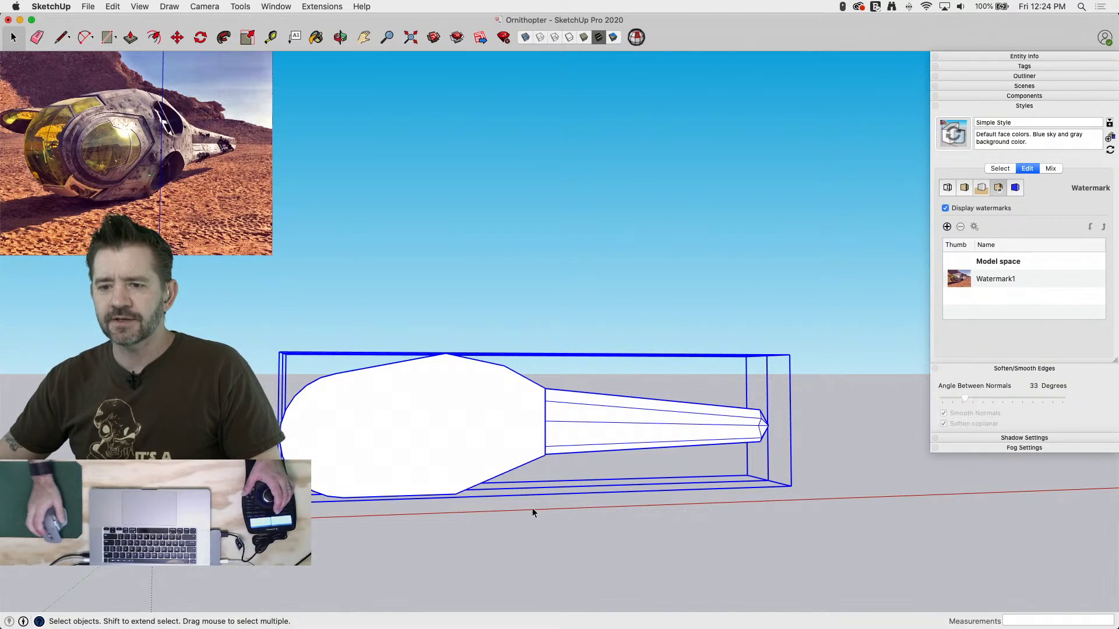
Open the near half's fuselage body for editing and hide similar components during component editing
mouse_move(1, 502)
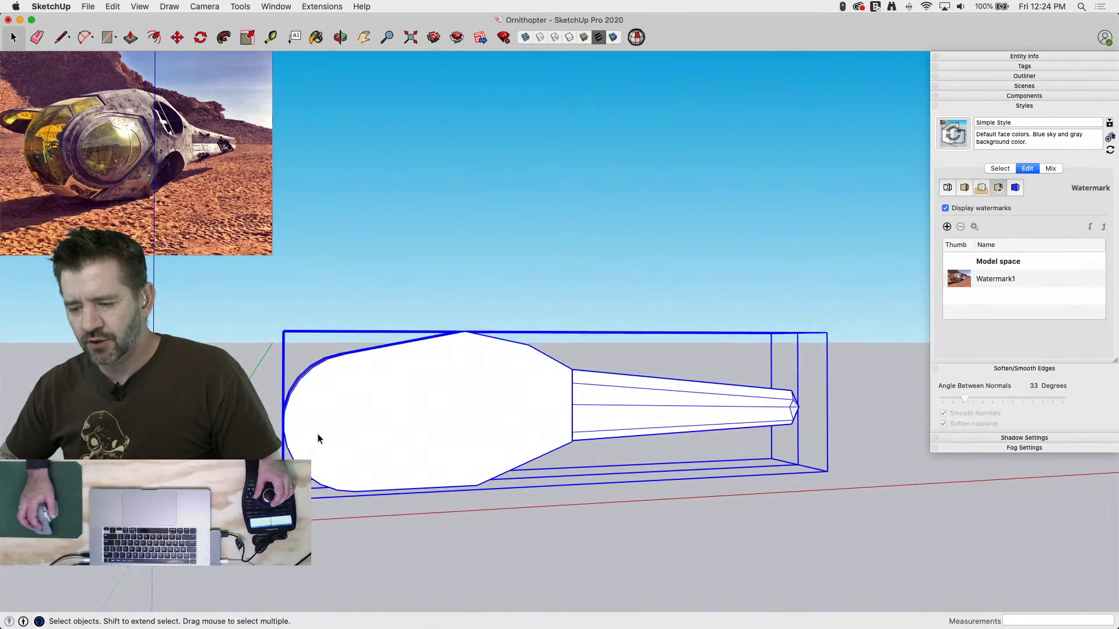
double_click(416, 432)
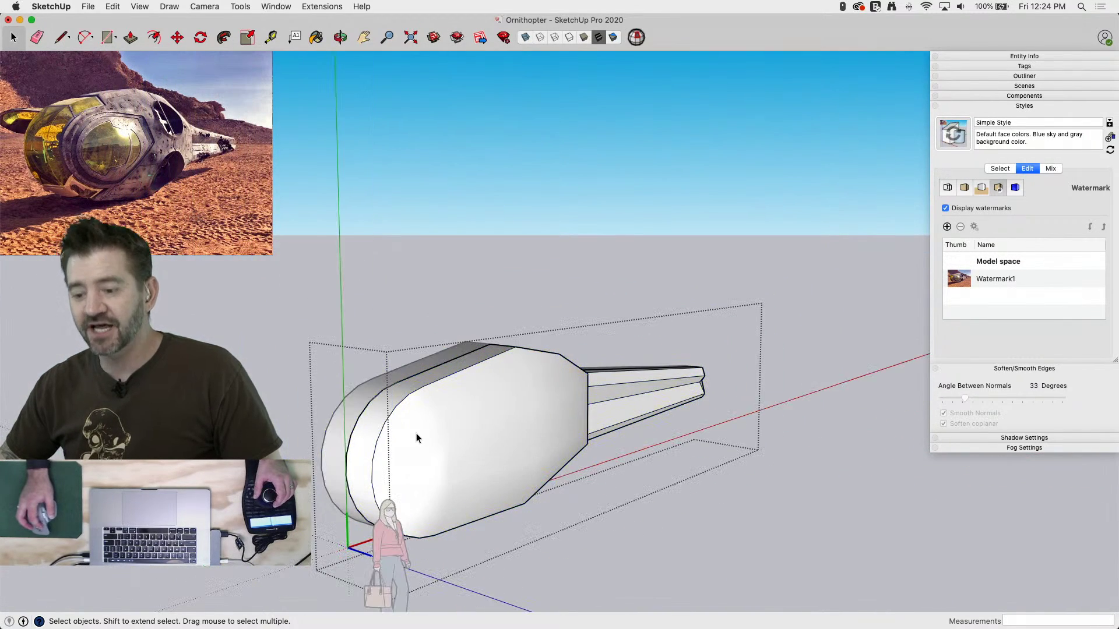
double_click(374, 410)
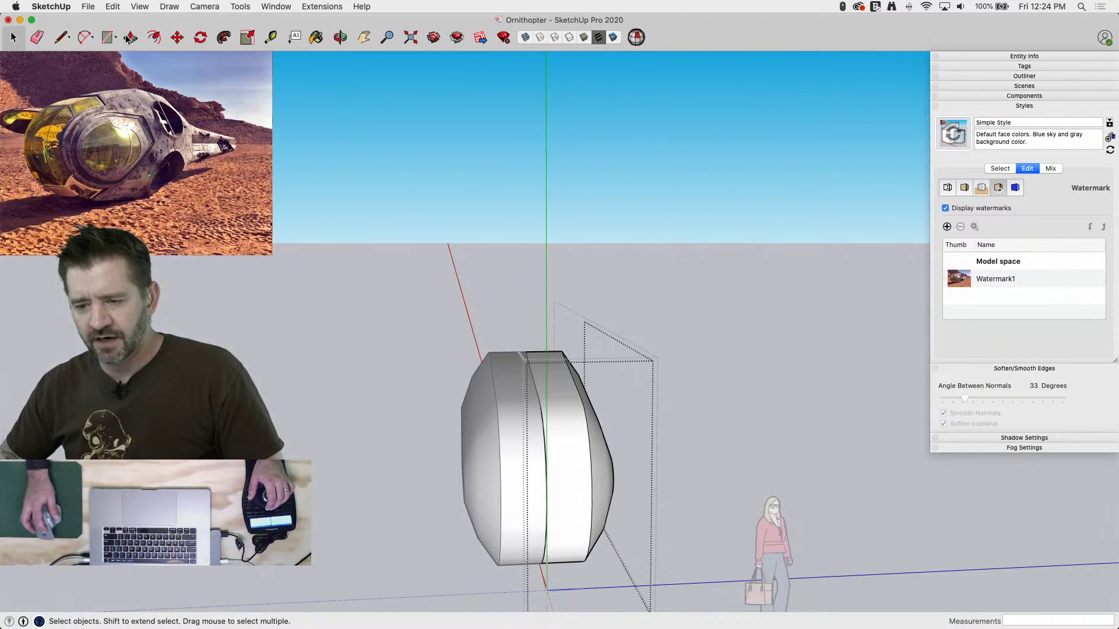
click(112, 7)
mouse_move(140, 6)
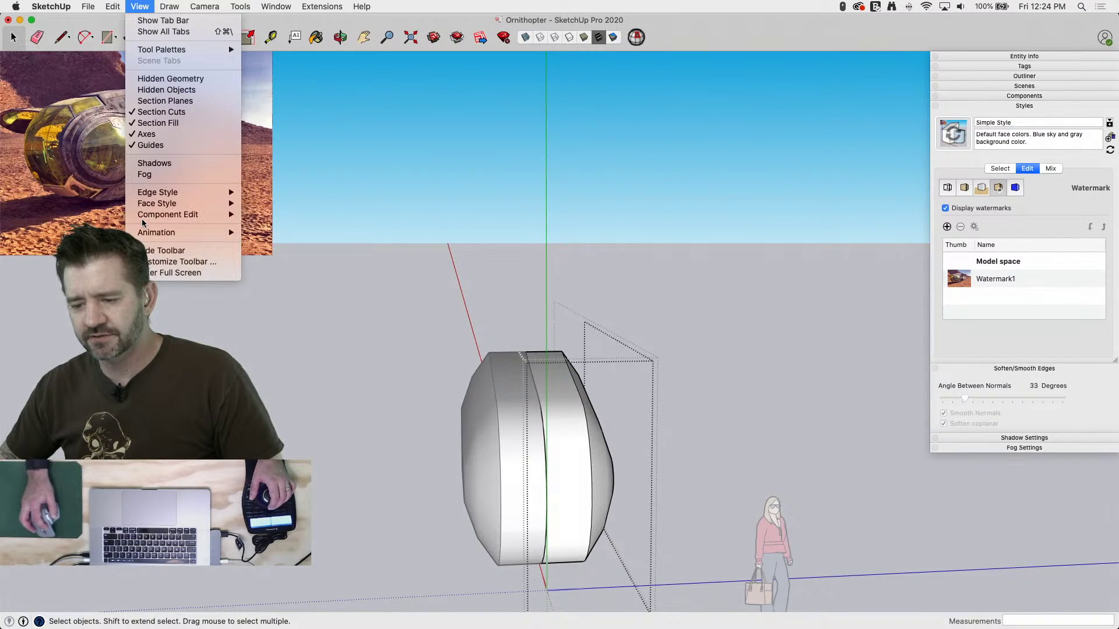
mouse_move(169, 215)
click(308, 225)
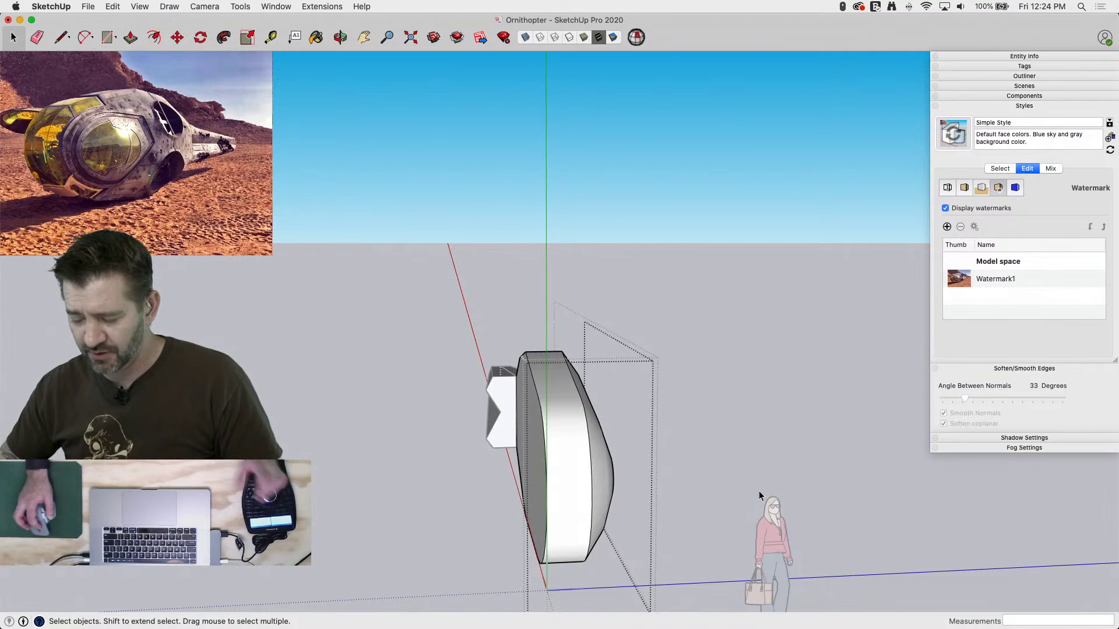
Copy the flat inner side face of the fuselage half, close the component and paste the face in place outside it
click(593, 497)
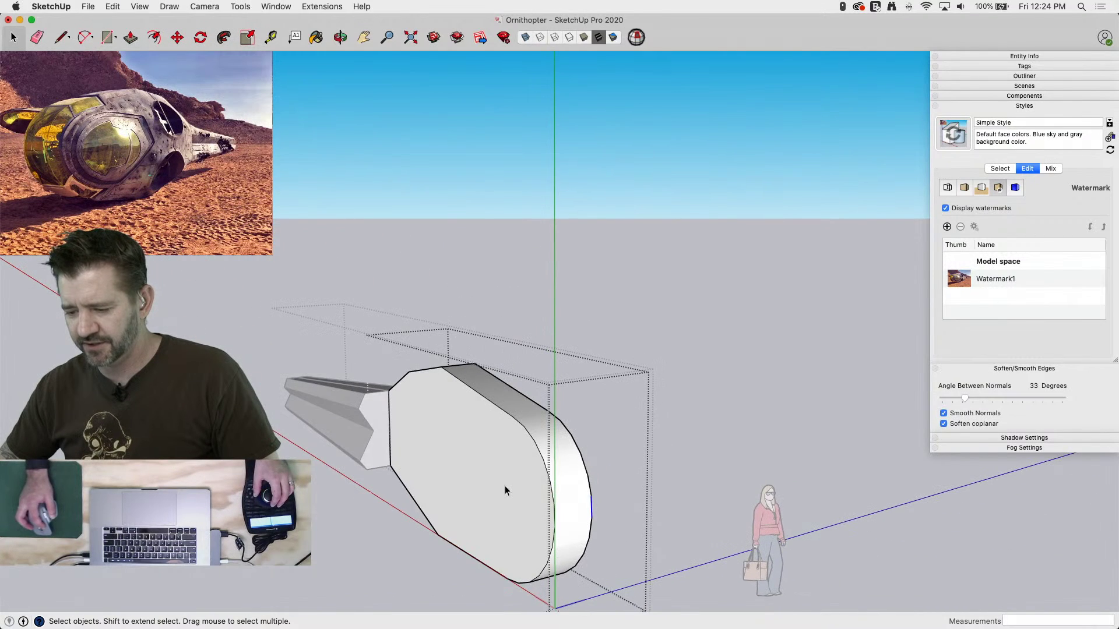
click(504, 485)
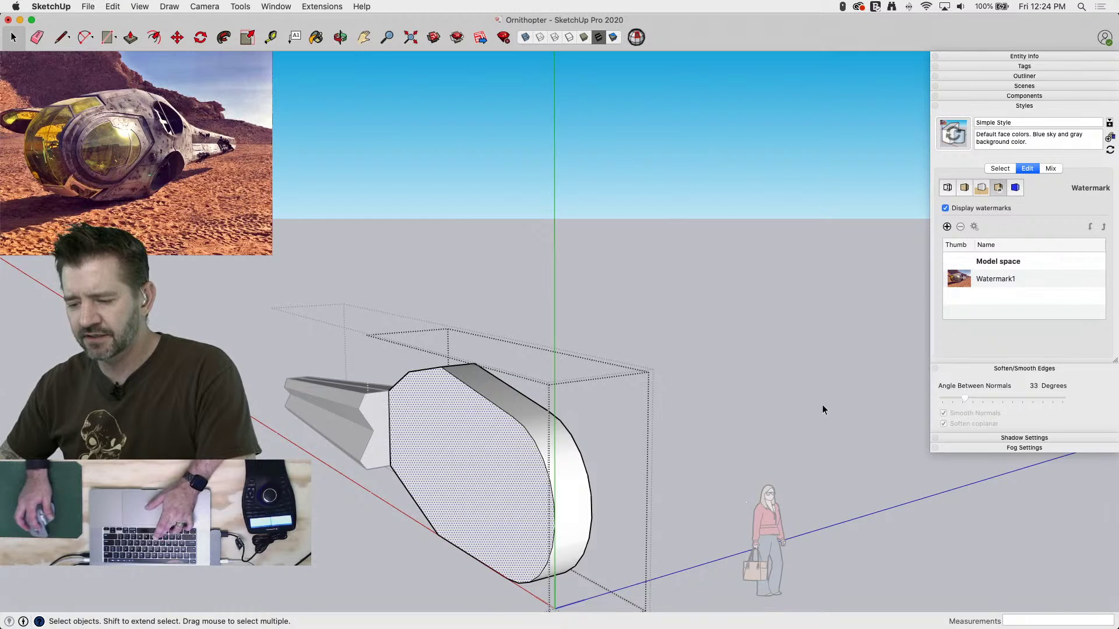
key(Escape)
key(Escape)
middle_drag(833, 397, 26, 385)
click(129, 7)
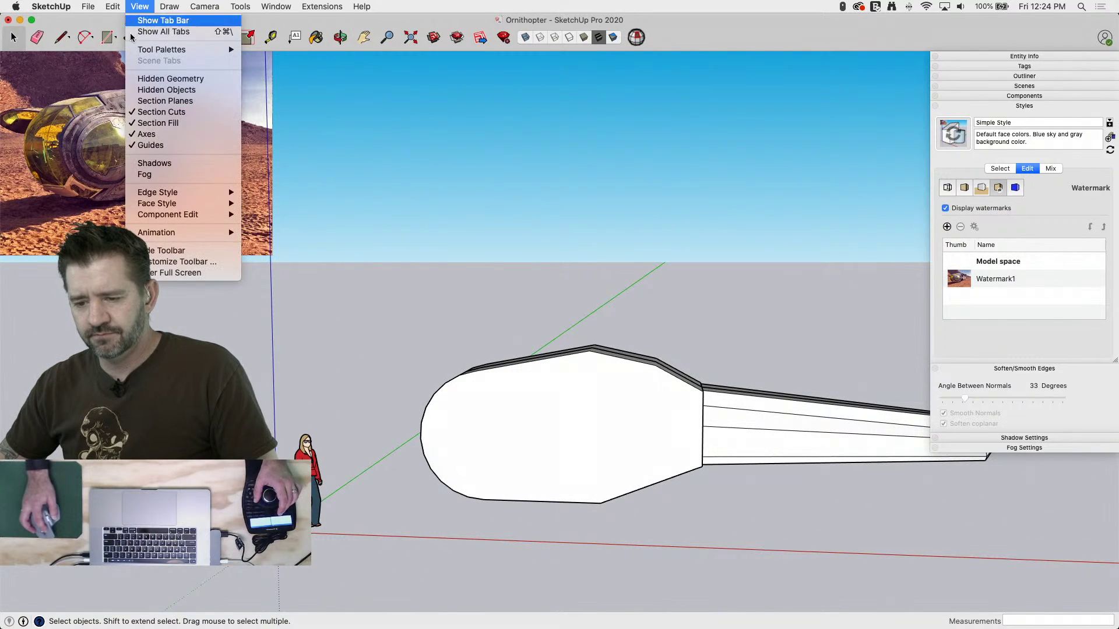
mouse_move(106, 6)
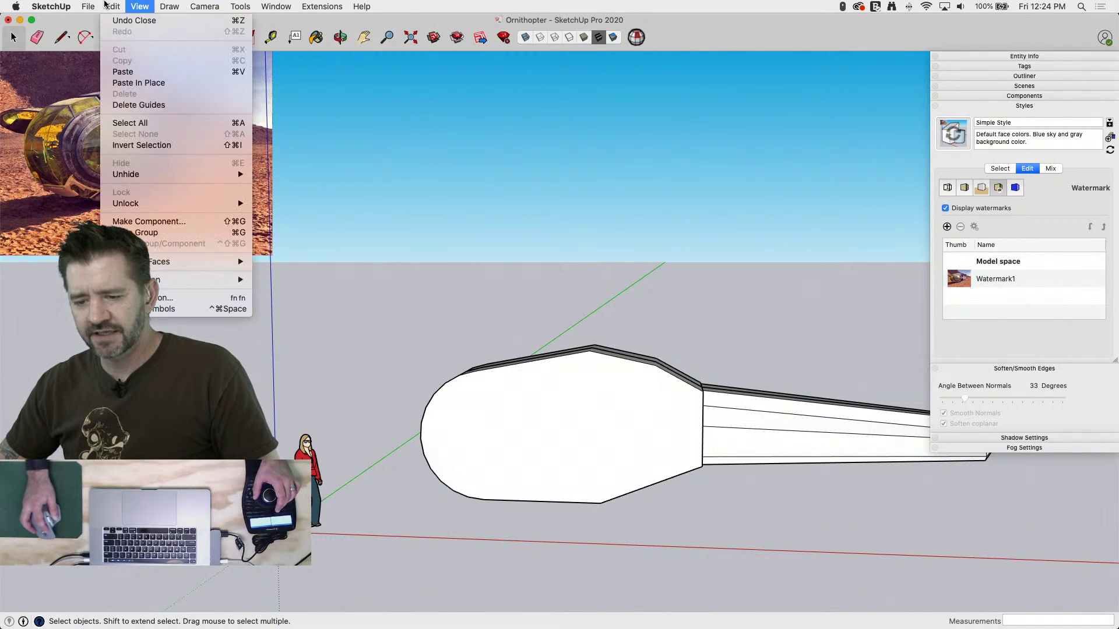
click(131, 85)
Move the pasted profile face about 9' 8 5/8" along the green axis, clear of the fuselage's side
key(m)
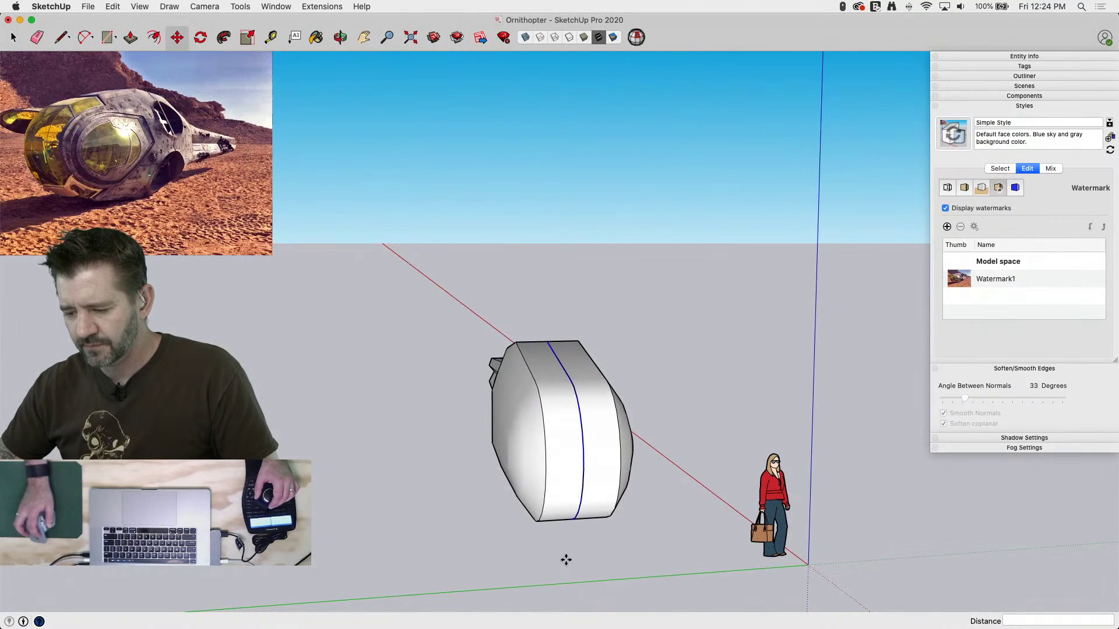
click(581, 528)
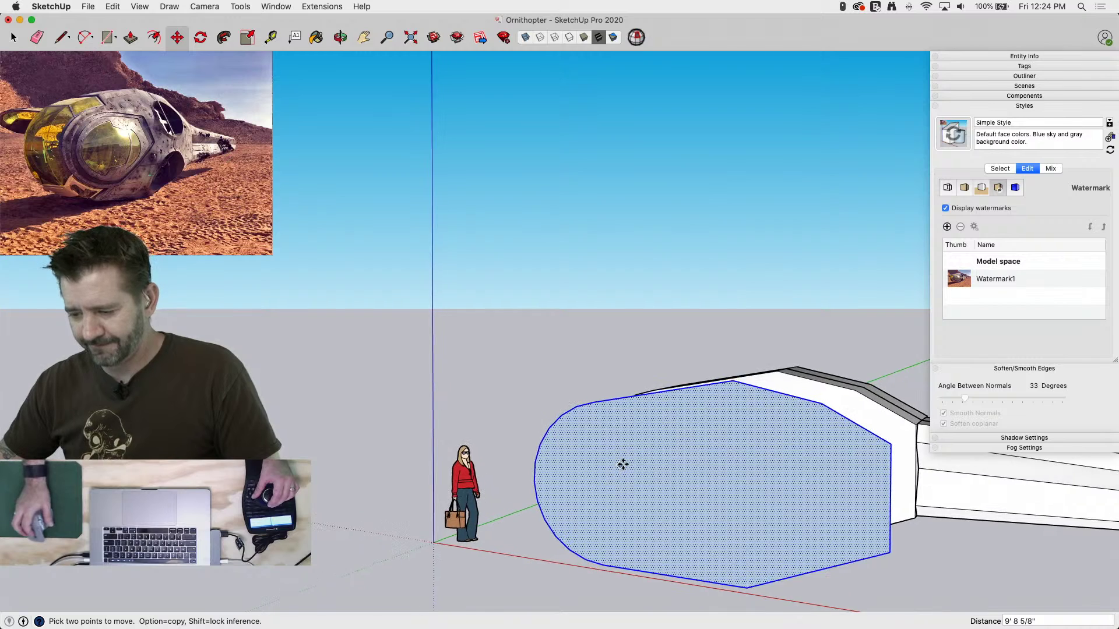
key(space)
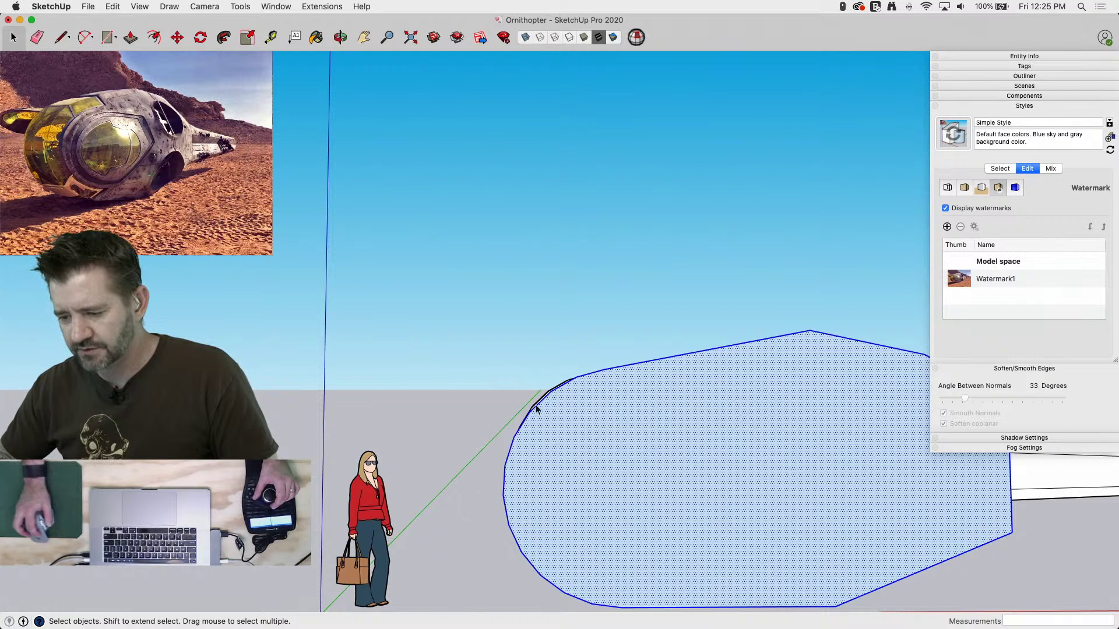
Offset the copied profile's outline inward by about 11 9/16"
middle_drag(536, 406, 558, 384)
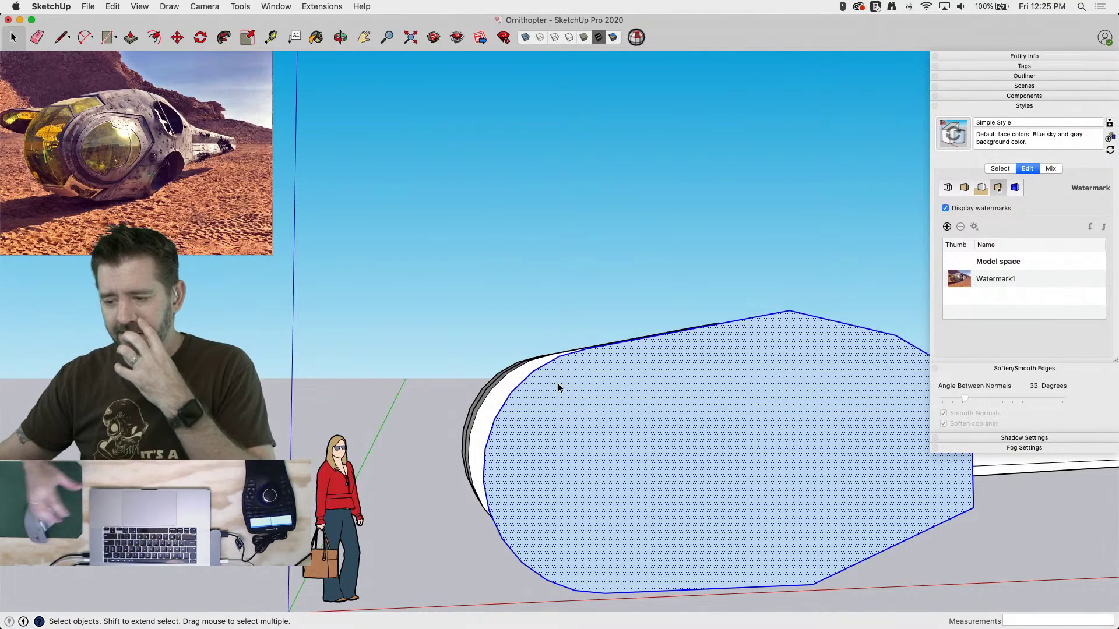
middle_drag(472, 420, 561, 396)
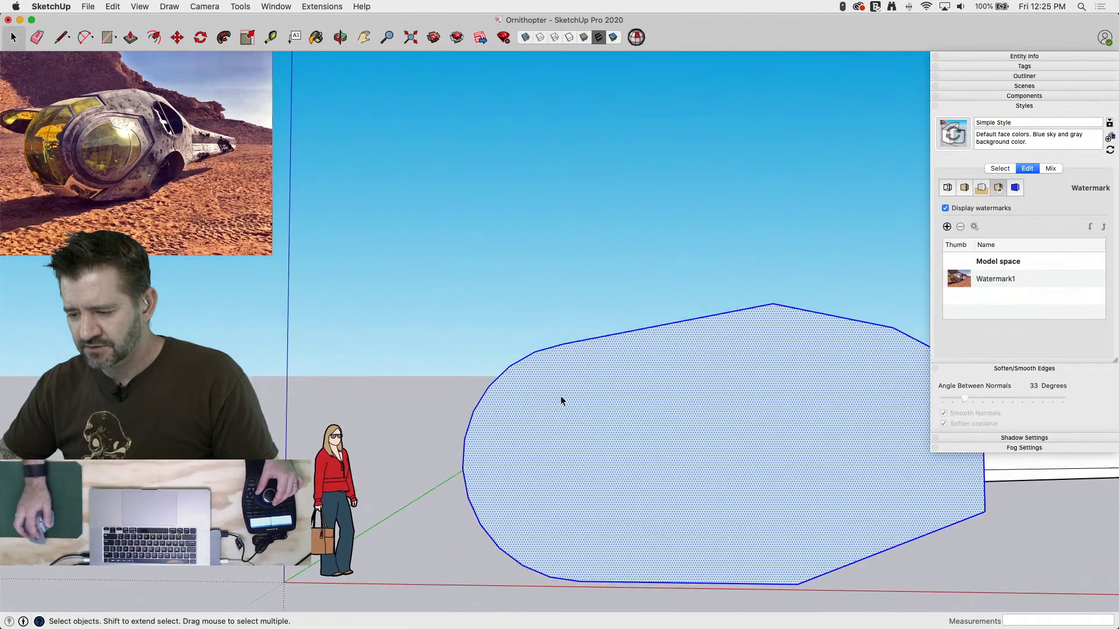
key(f)
click(558, 364)
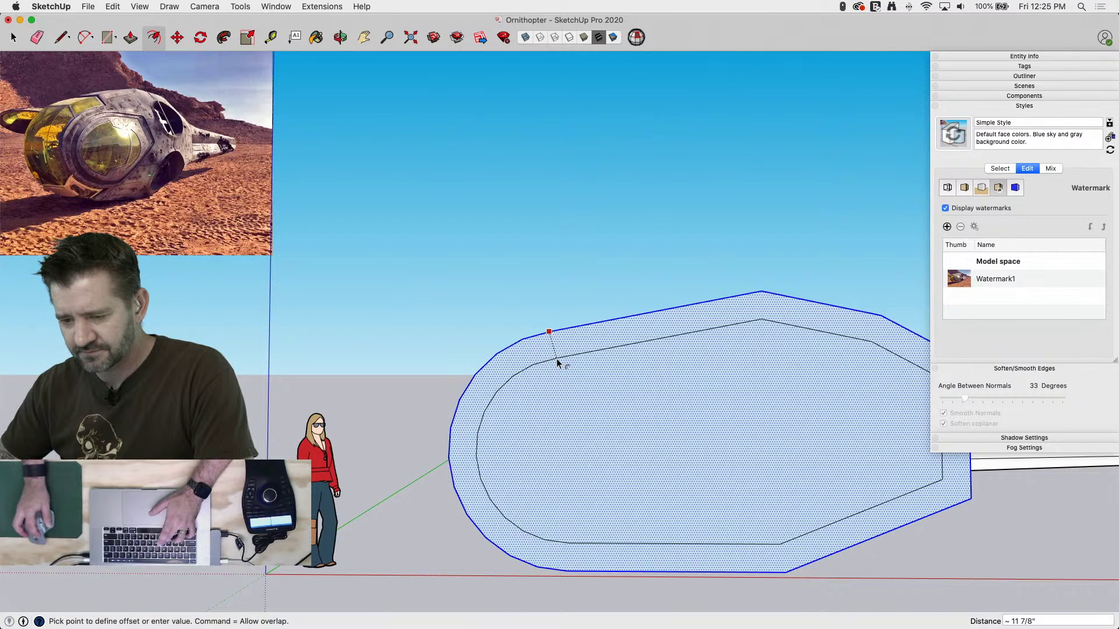
click(557, 362)
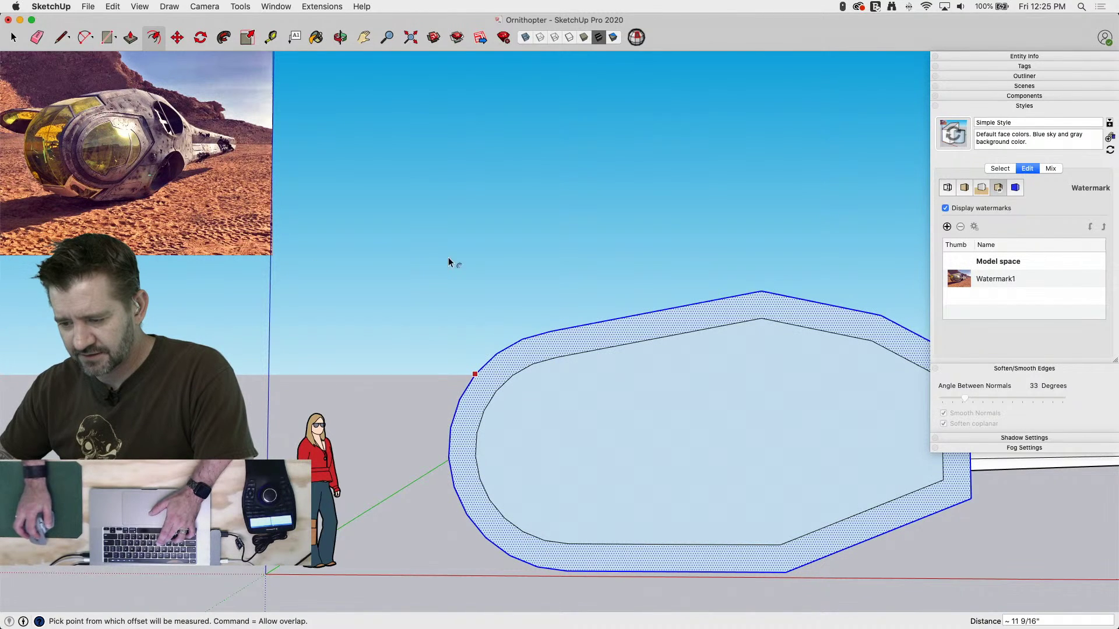
Draw two short lines across the offset band, one on its upper run and one on its lower run behind the rounded nose
key(l)
click(586, 324)
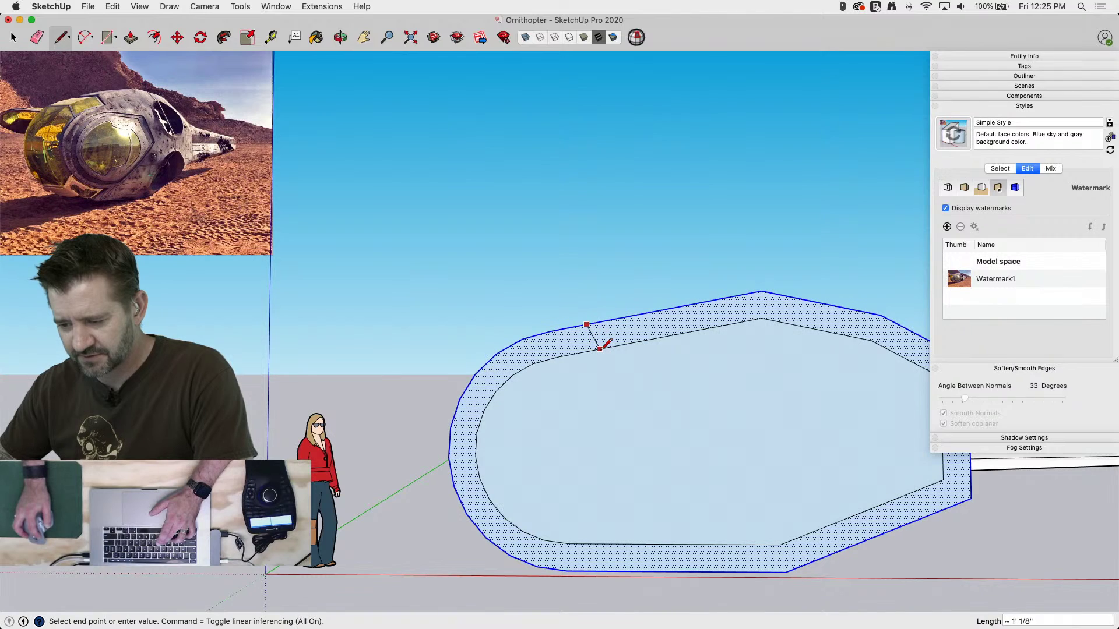
click(591, 350)
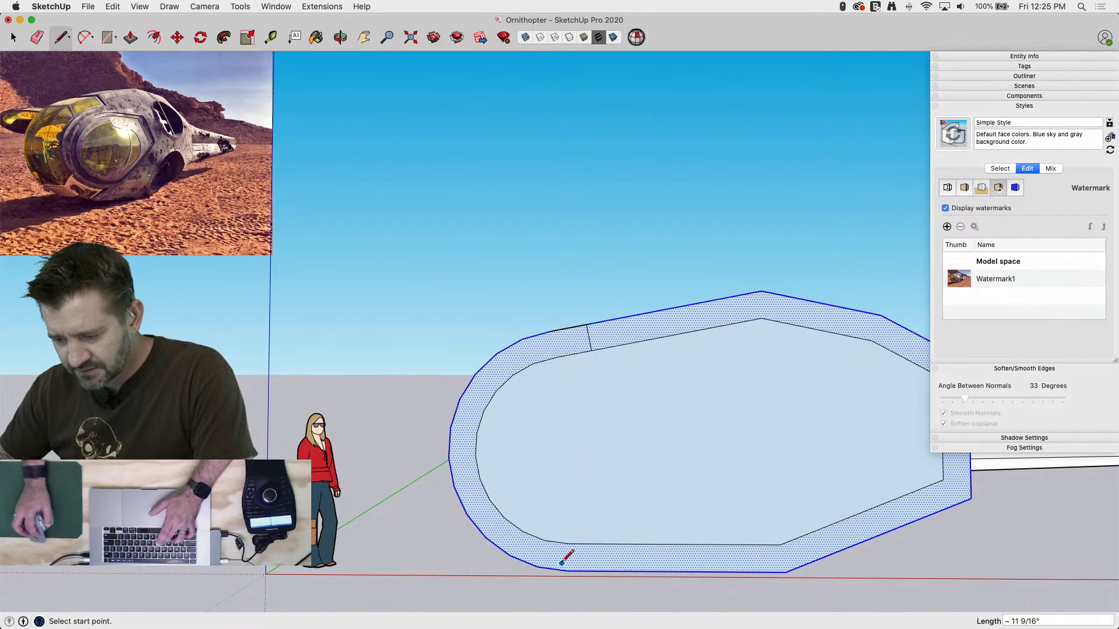
click(587, 544)
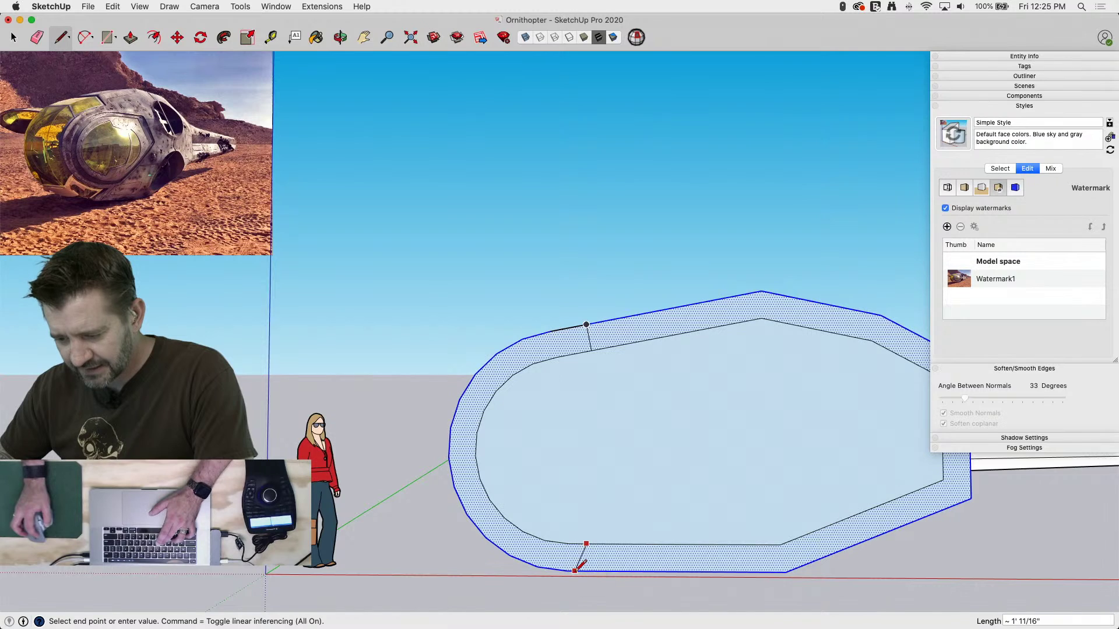
click(575, 570)
Erase the inner offset edges behind the two crossing lines, keeping only the curved band around the nose
key(e)
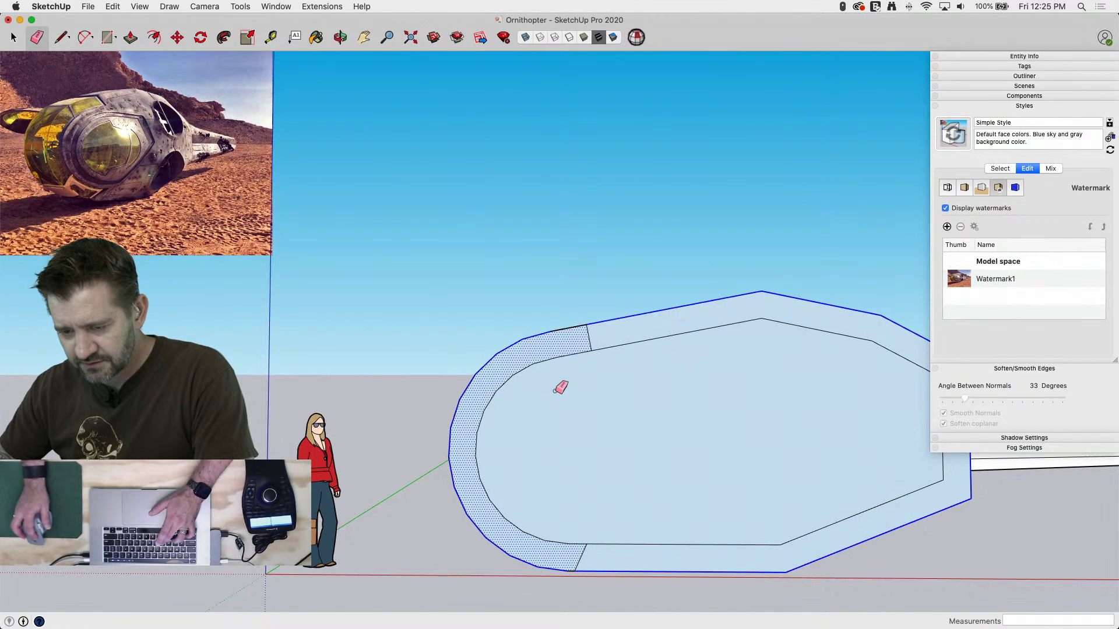
mouse_move(647, 336)
mouse_down()
mouse_move(799, 320)
mouse_move(898, 360)
mouse_up()
click(906, 359)
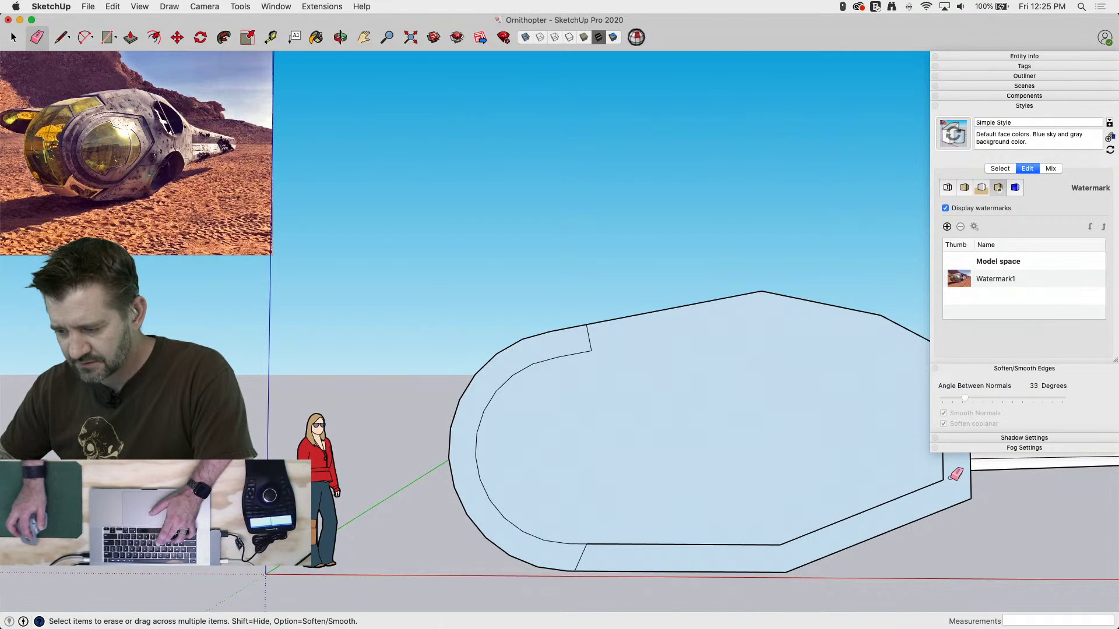
drag(947, 477, 912, 496)
drag(741, 539, 723, 541)
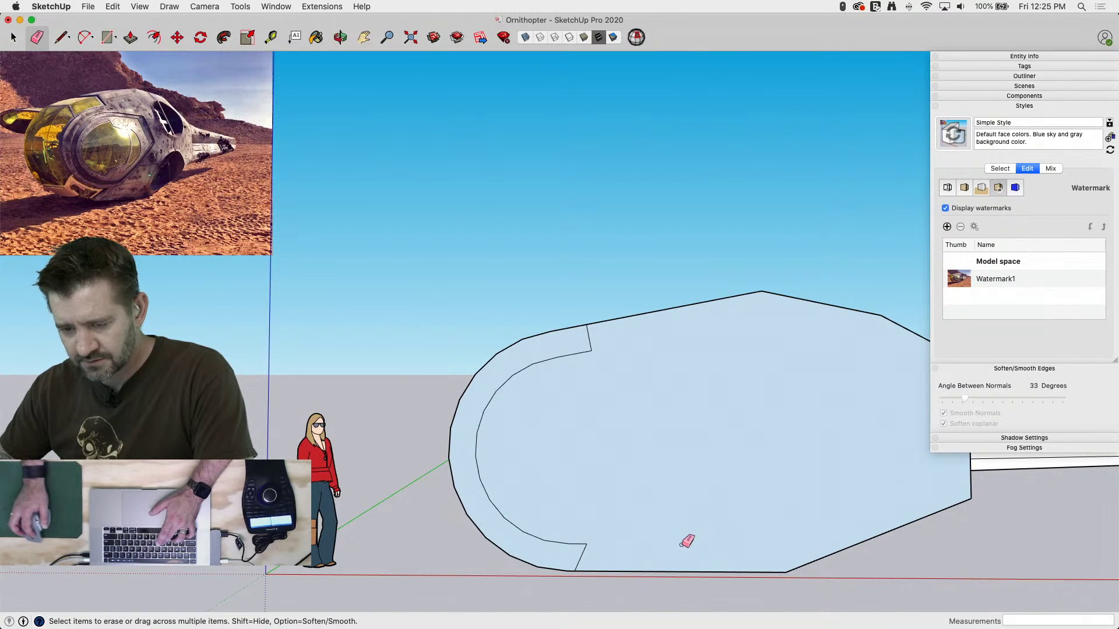
Offset the large face behind the nose band inward by about 6 9/16"
key(f)
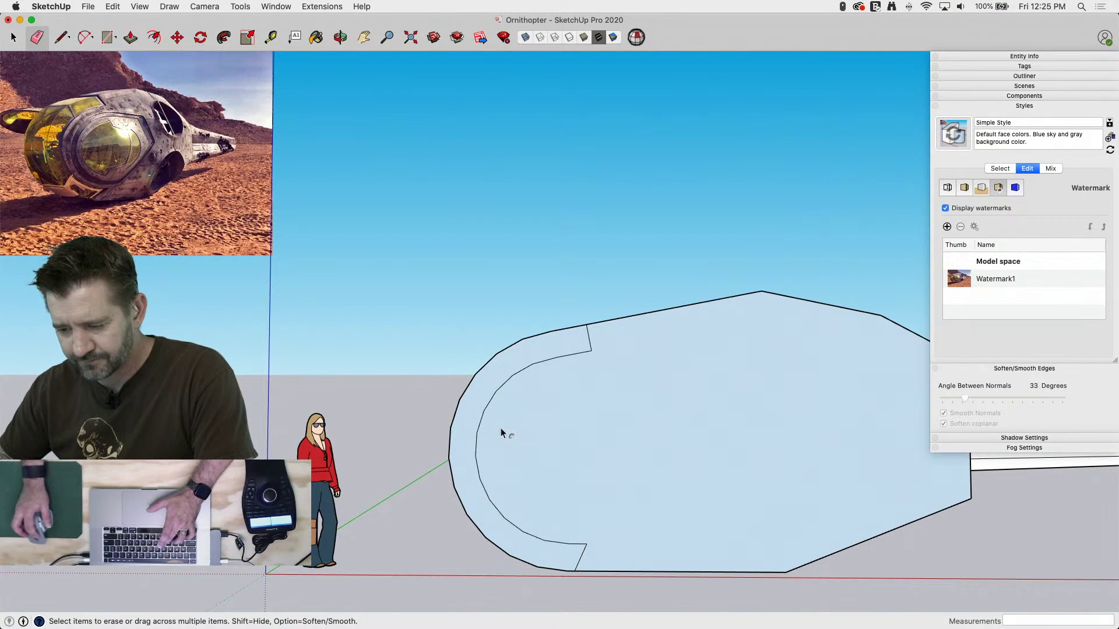
click(502, 435)
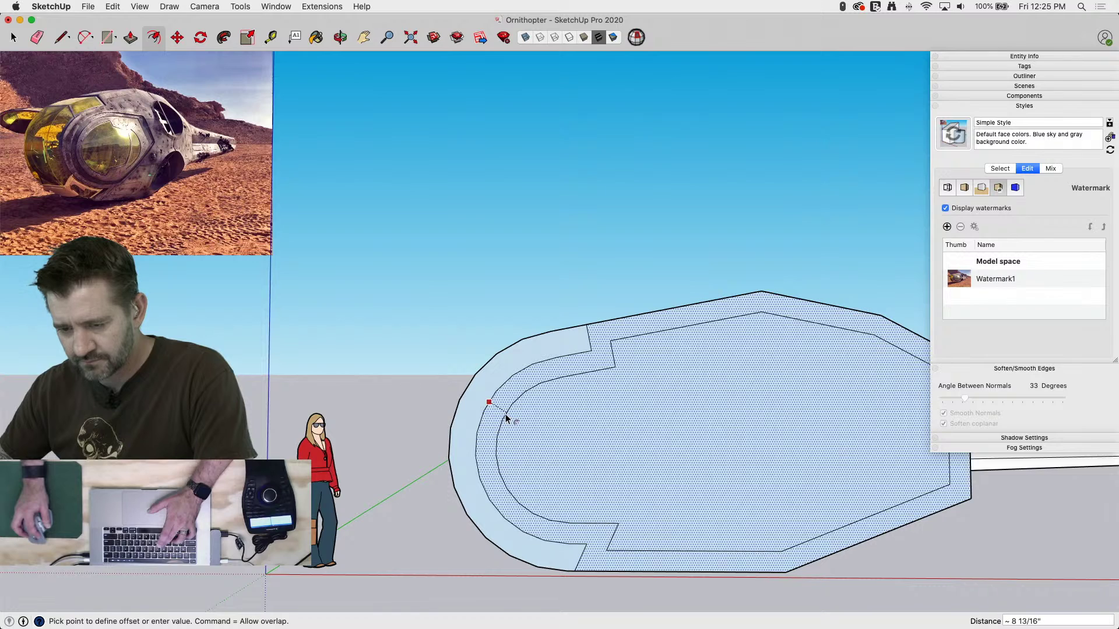
click(501, 411)
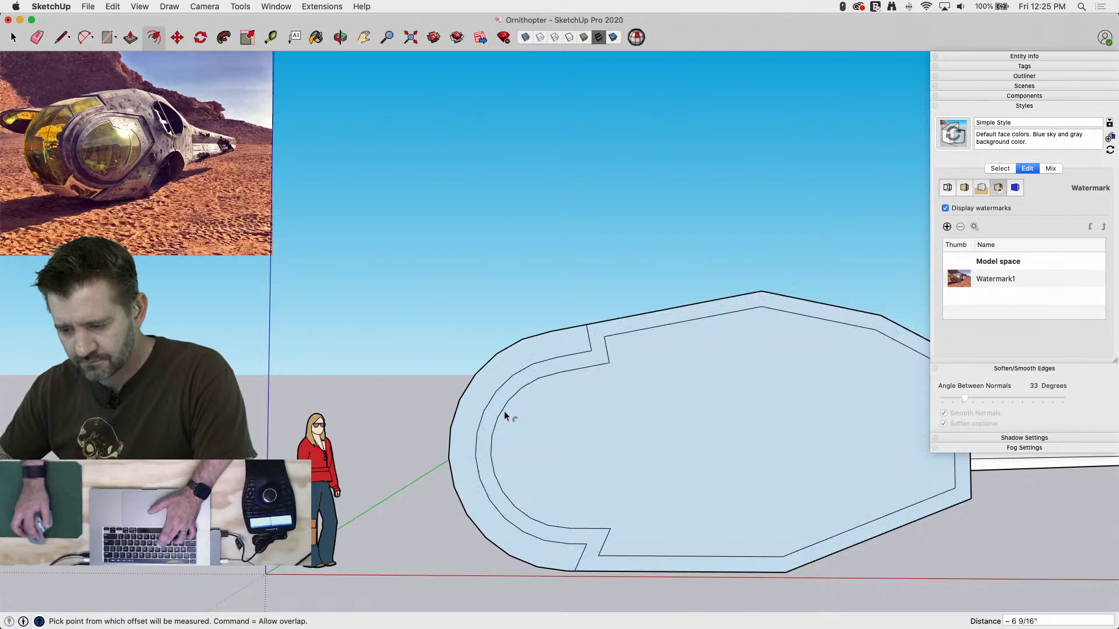
Close the side window outline from the inner nose curve with a horizontal upper edge, a lower edge sloping about 5' 3 1/8" and a slanted rear edge
key(l)
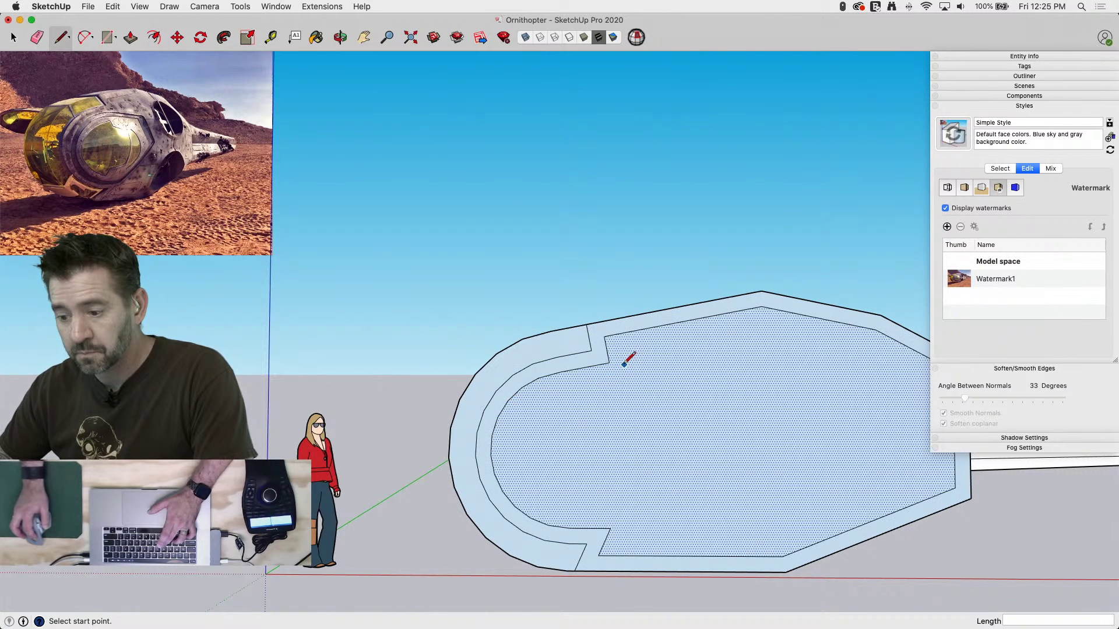
click(584, 368)
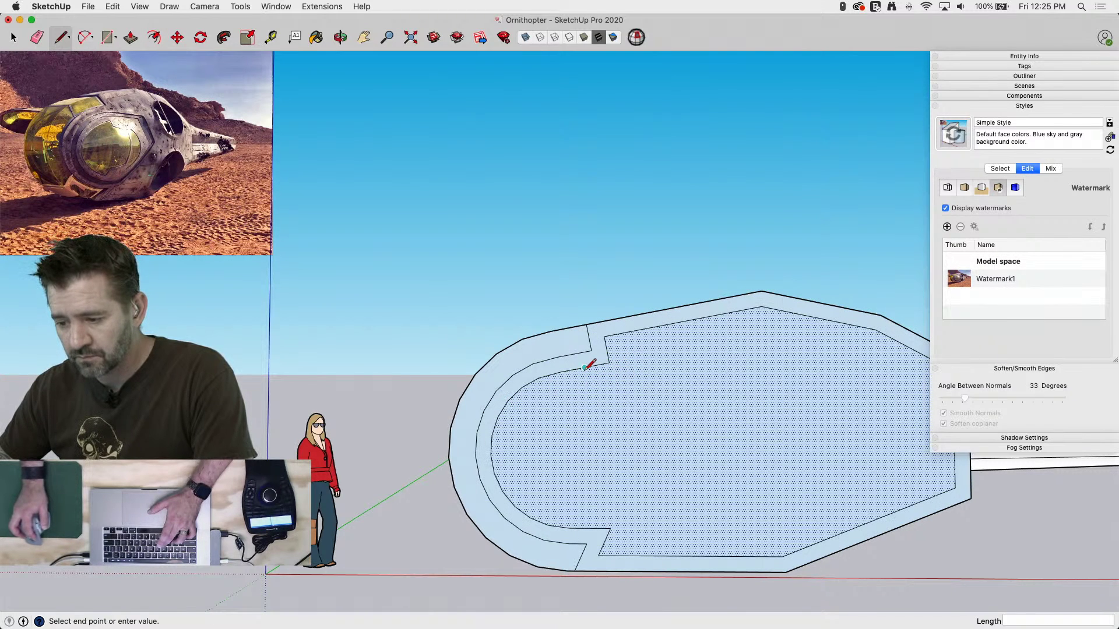
click(705, 367)
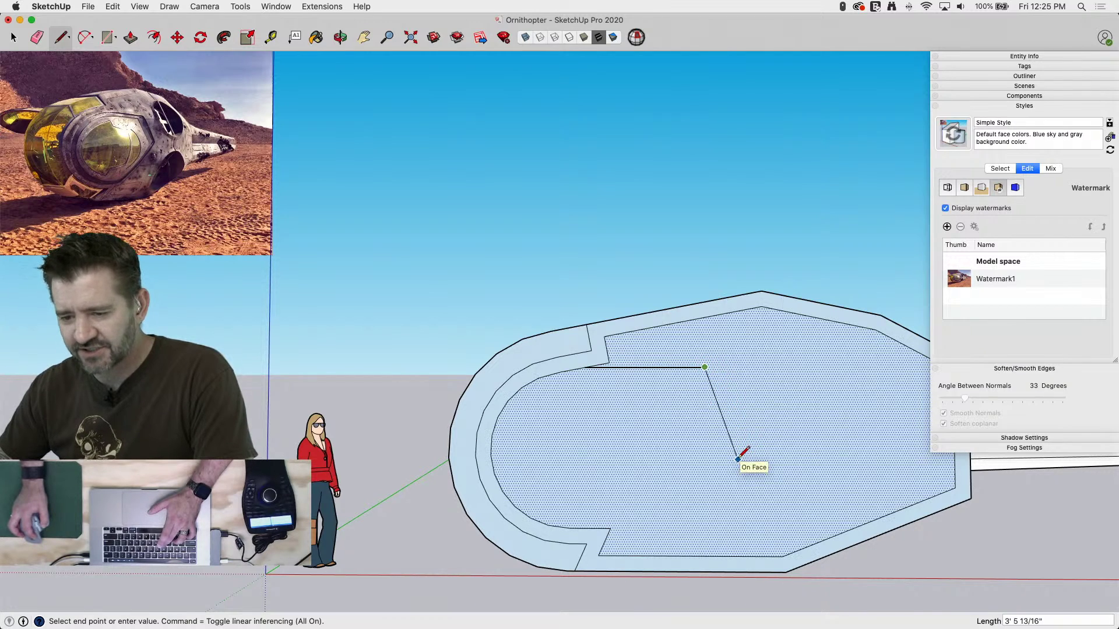
key(Escape)
click(610, 529)
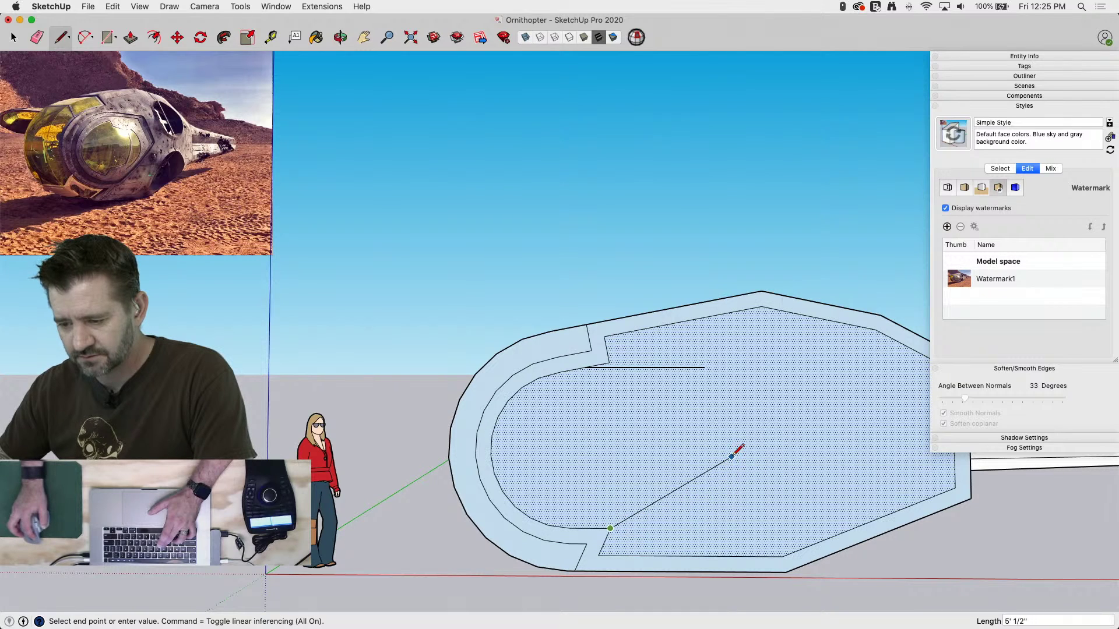
click(736, 452)
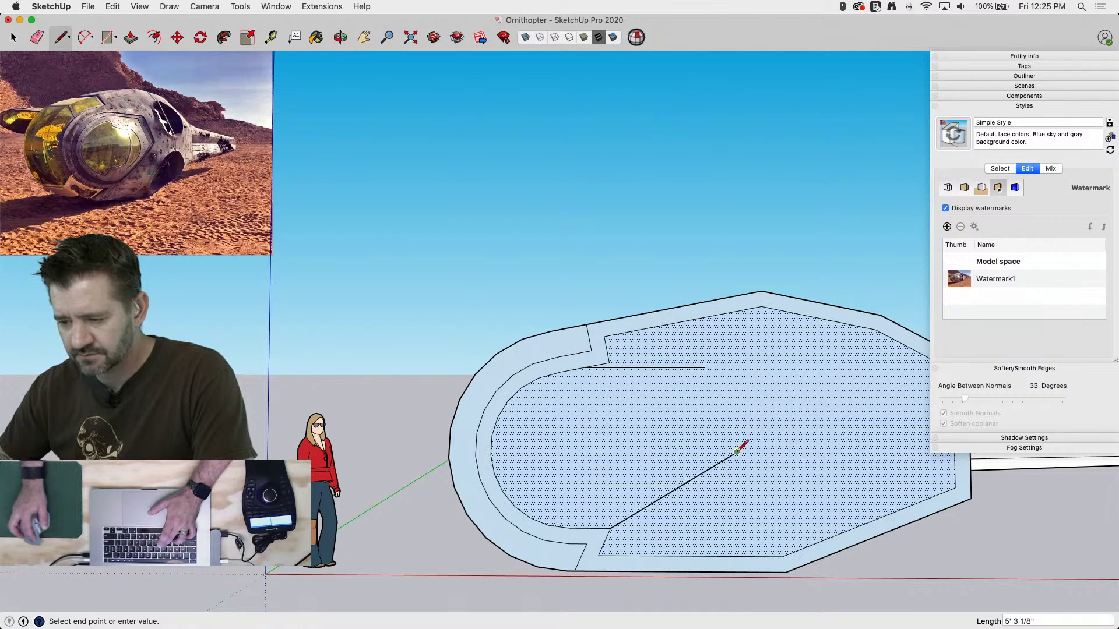
click(704, 367)
Erase the leftover inner offset edges outside the side window outline
key(e)
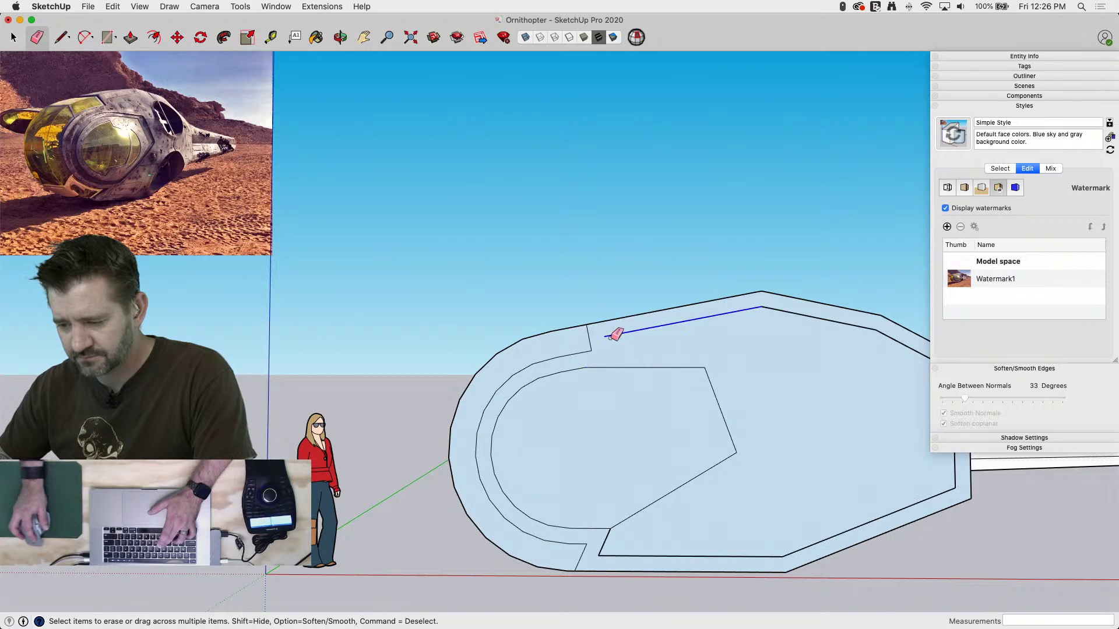
drag(612, 337, 784, 310)
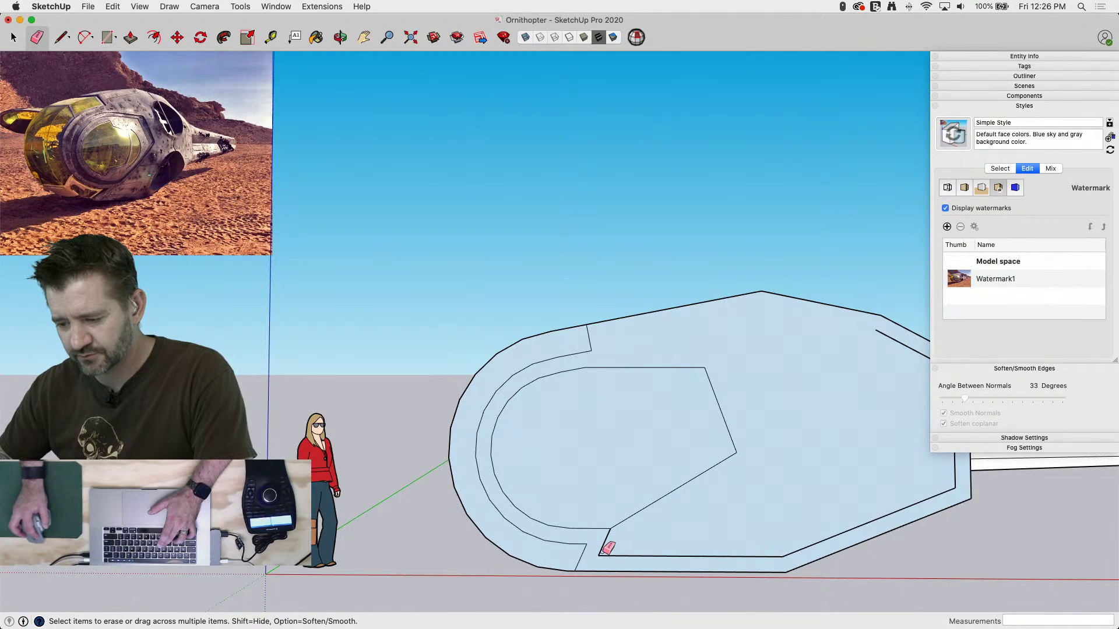
drag(608, 548, 691, 549)
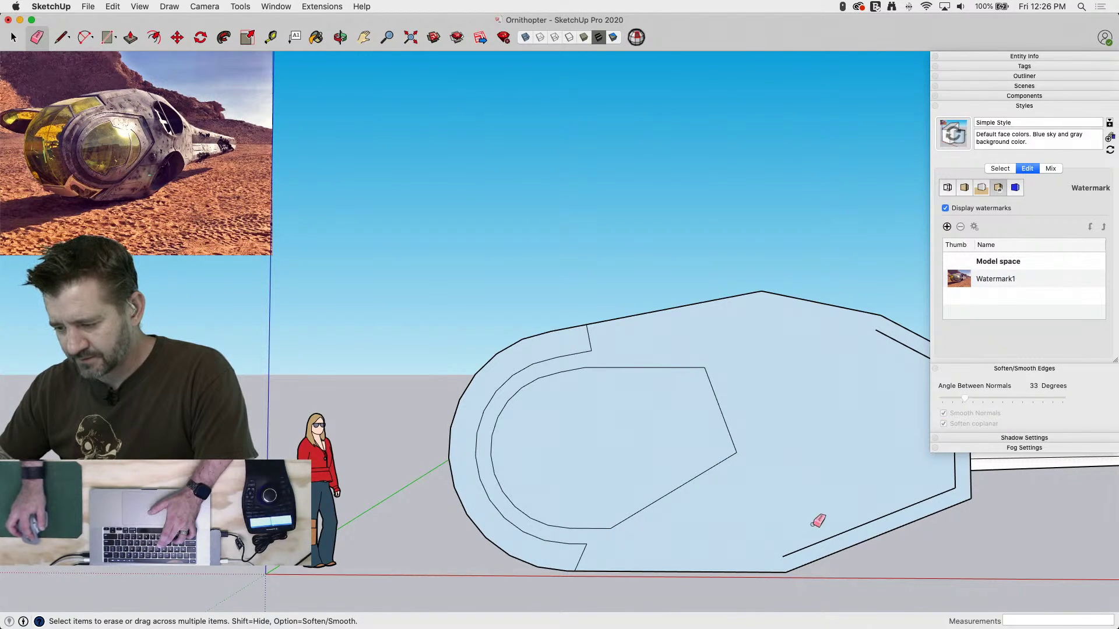
drag(958, 484, 955, 489)
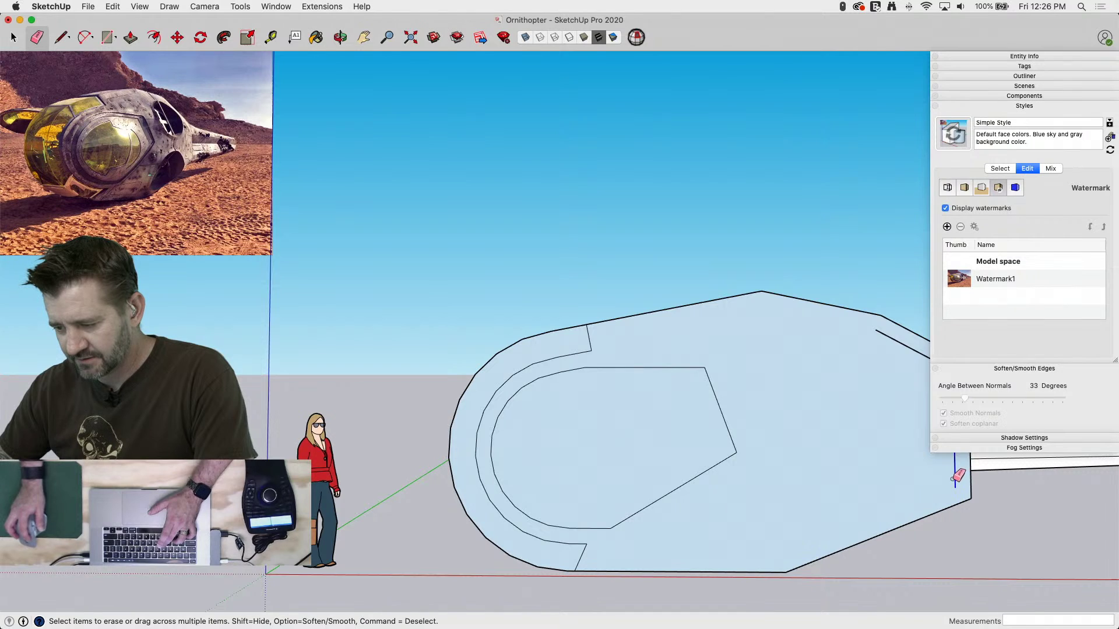
click(904, 342)
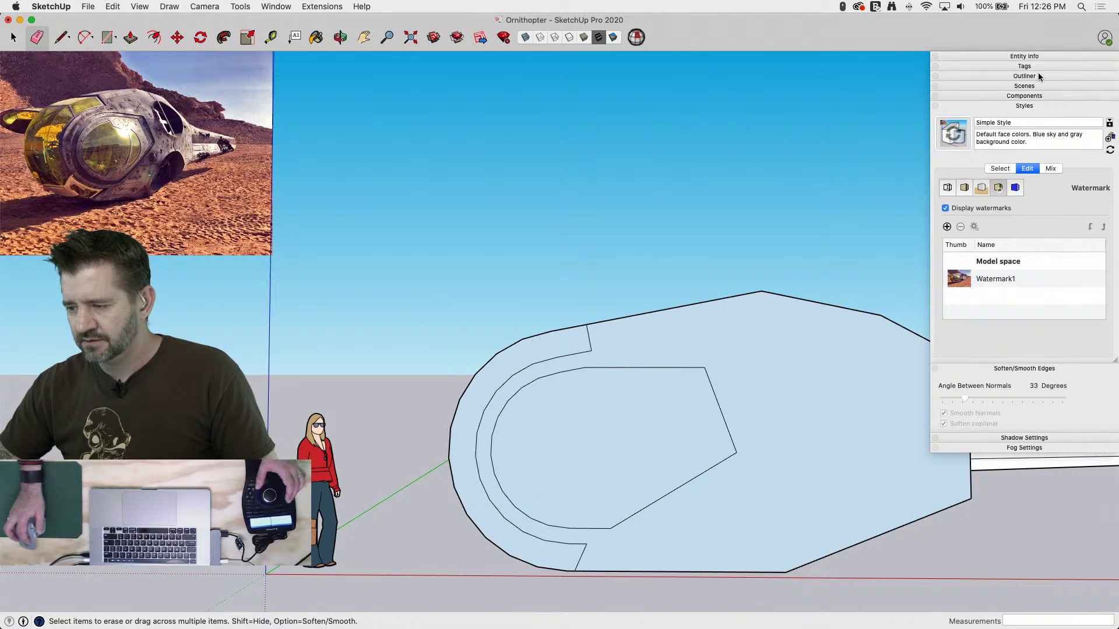
Collapse the style settings and offset the side window outline slightly inward to form a thin frame
click(1012, 106)
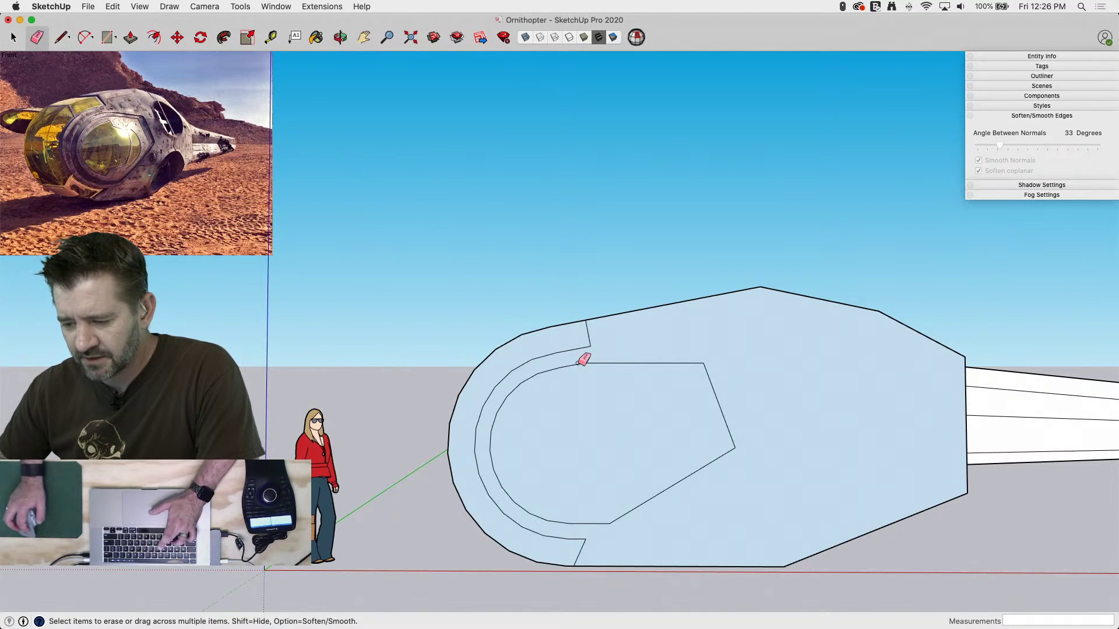
key(f)
click(568, 372)
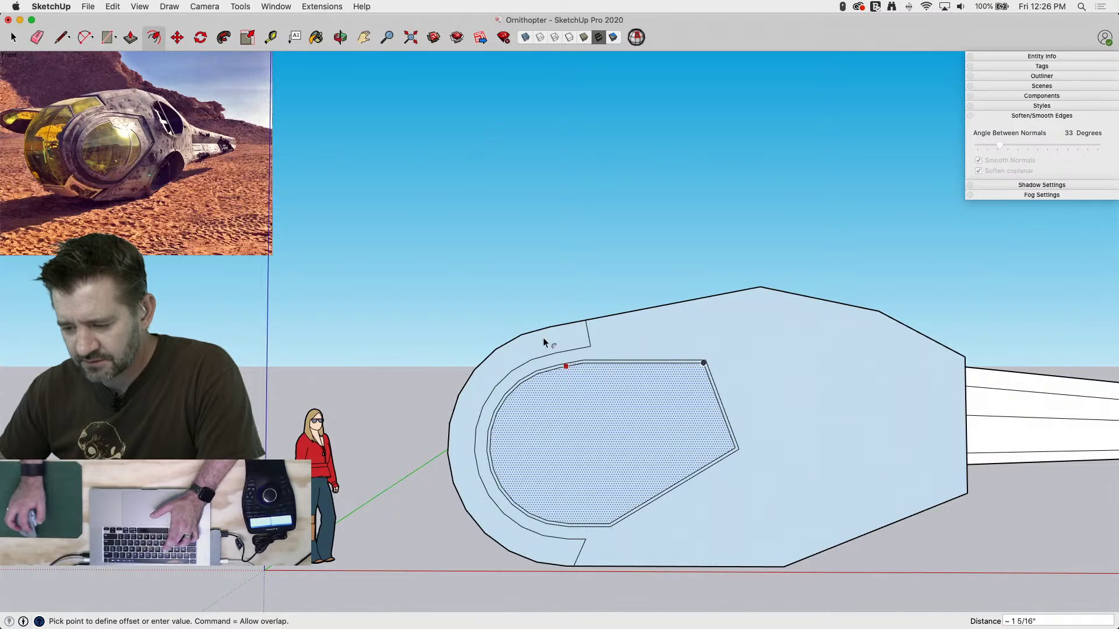
click(557, 375)
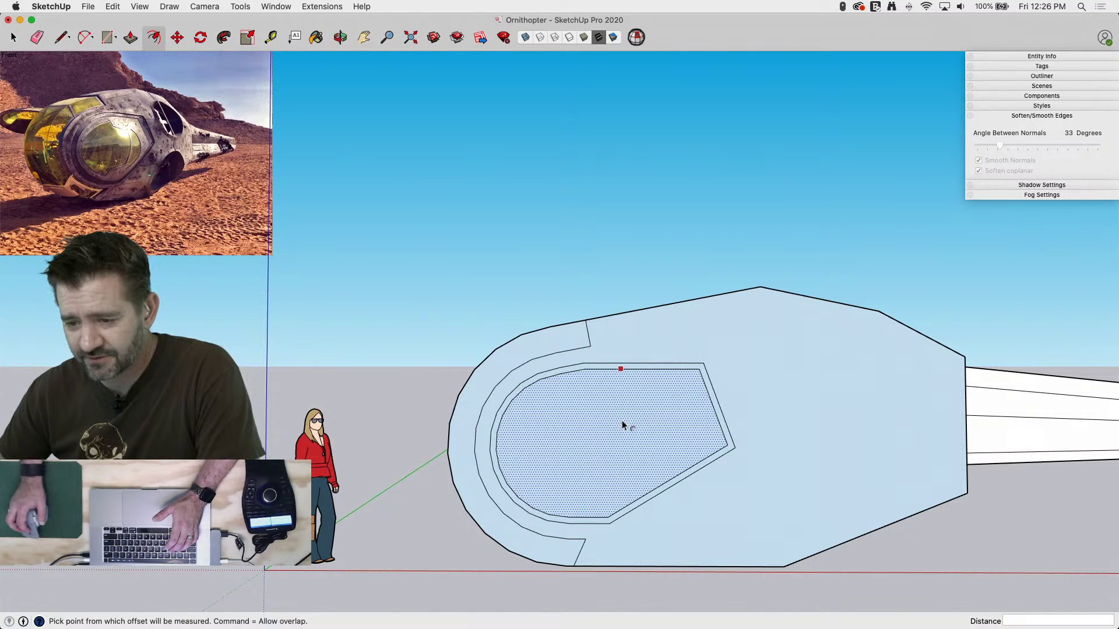
Draw a line parallel to the slanted rear edge inside the window frame and erase the surplus edges behind it to widen the rear frame
key(l)
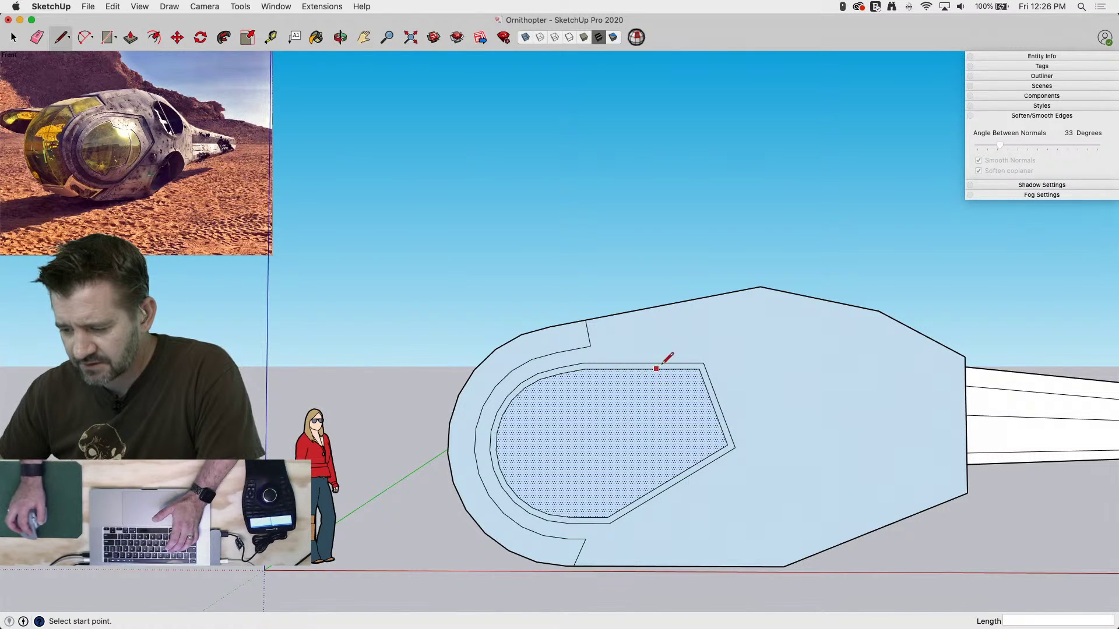
click(684, 368)
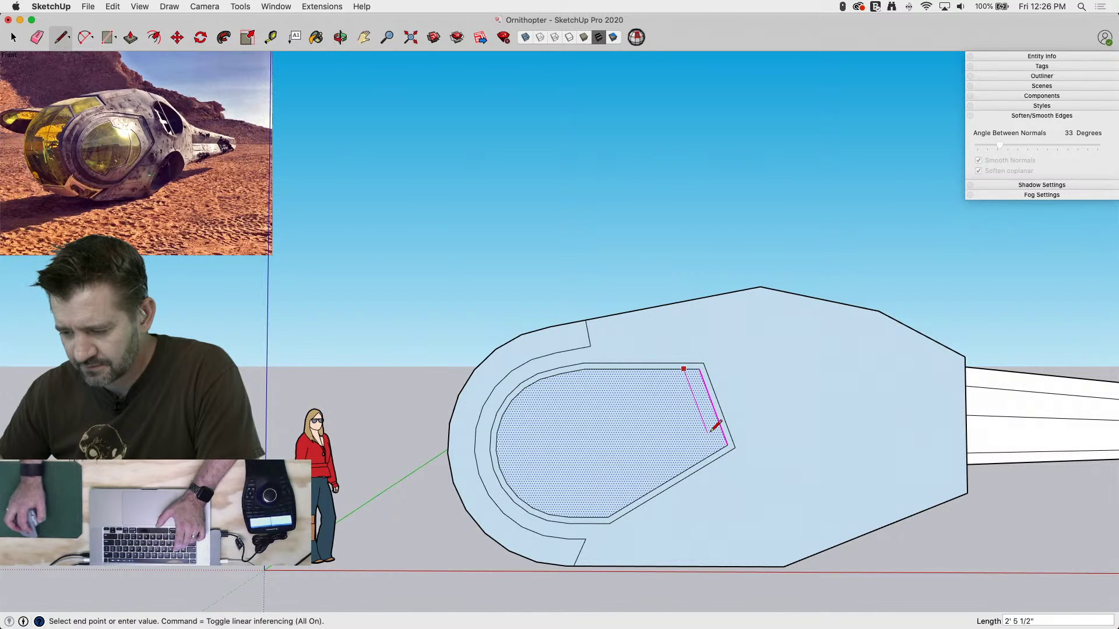
click(716, 452)
key(e)
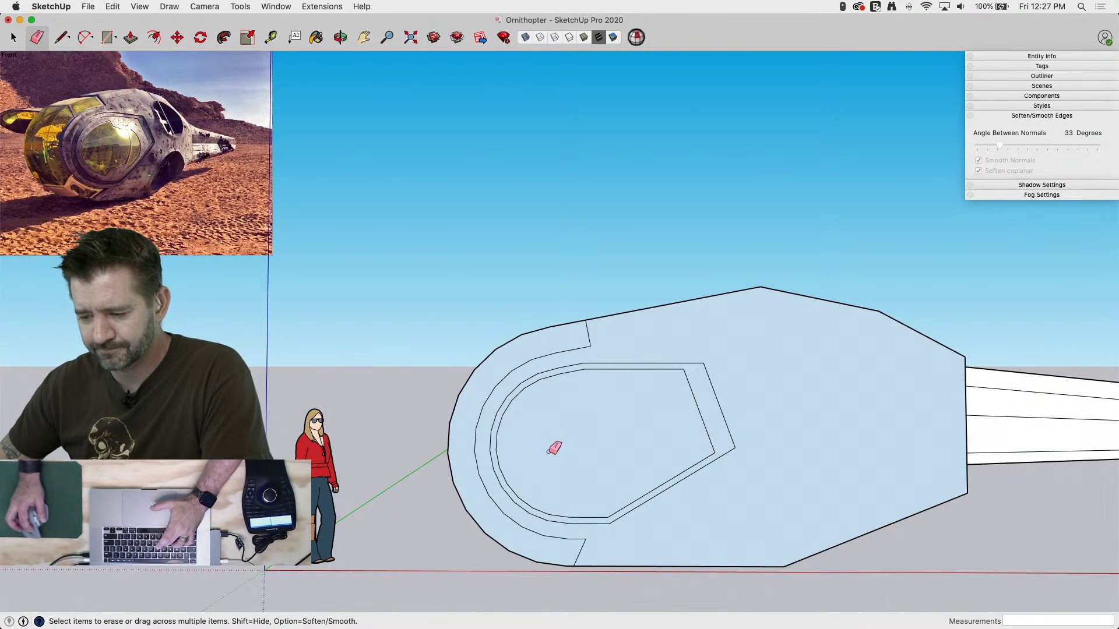
Offset the inner window face inward by about 4 1/2" and erase the offset's straight edges, keeping its front curve
key(f)
click(504, 411)
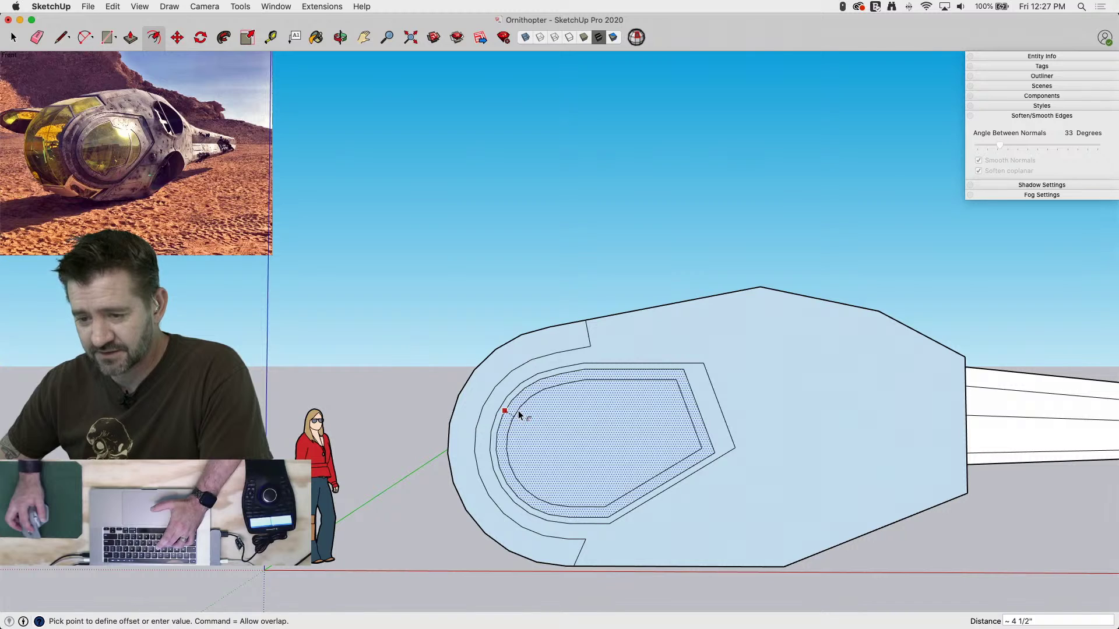
click(518, 410)
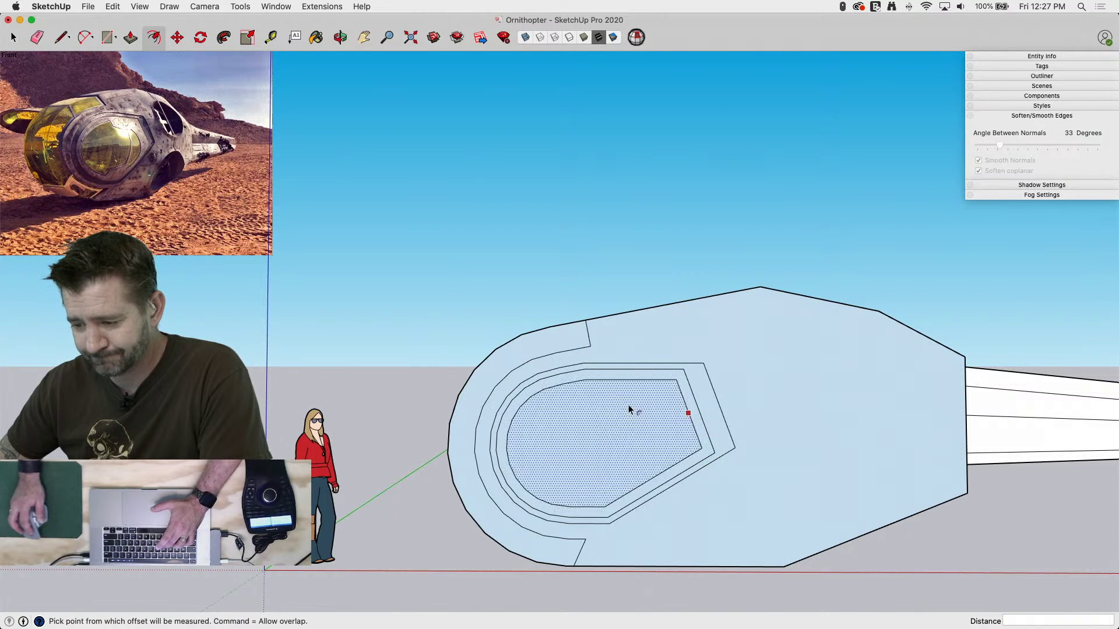
key(e)
mouse_move(670, 379)
mouse_down()
mouse_move(695, 448)
mouse_move(660, 478)
mouse_up()
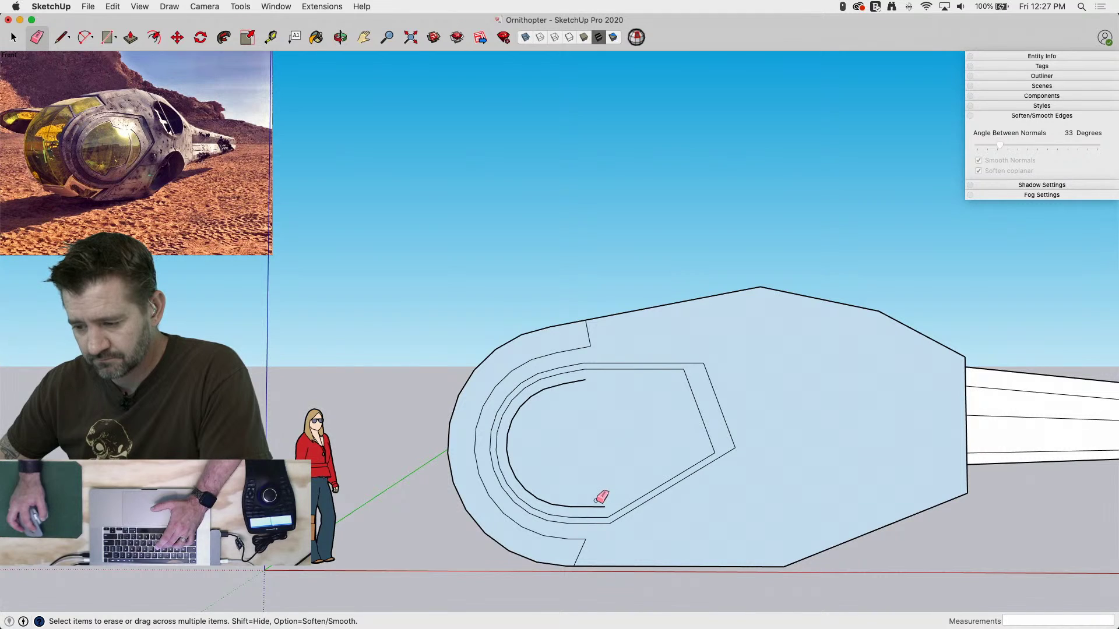
drag(606, 502, 603, 504)
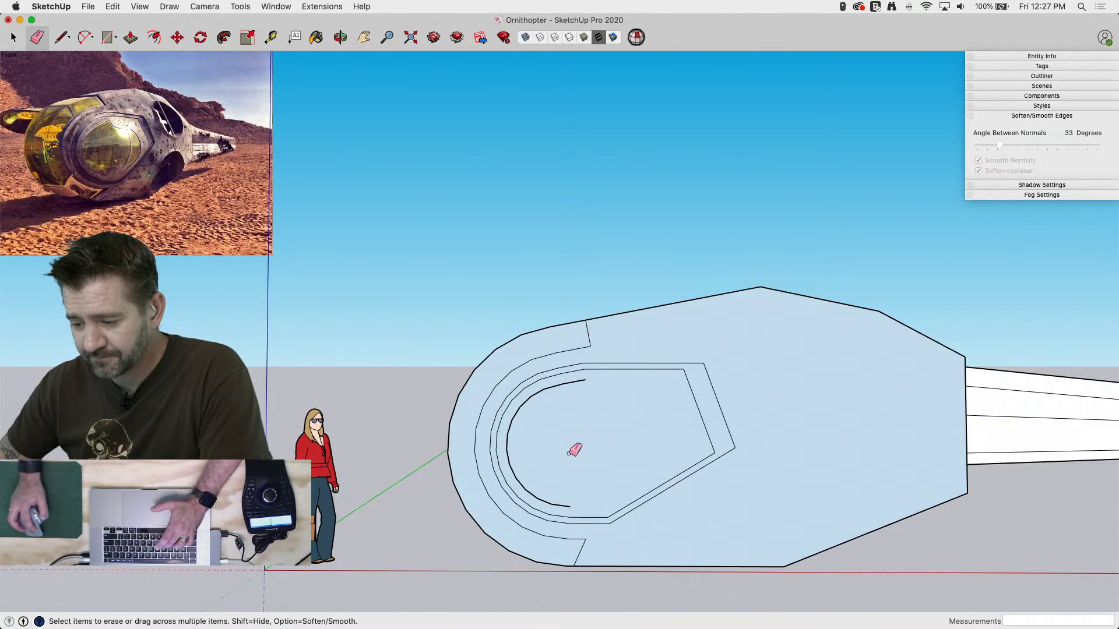
Close the front curve with a near-vertical line about 4' 4 7/8" long and erase the curve piece extending past it
key(l)
click(570, 504)
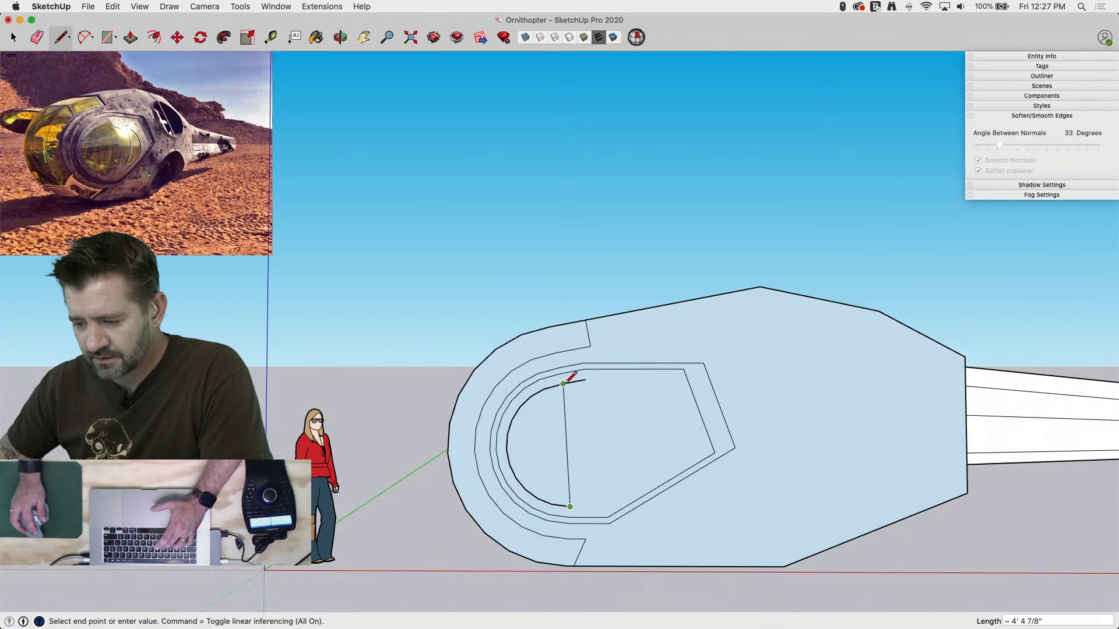
click(564, 384)
key(e)
key(space)
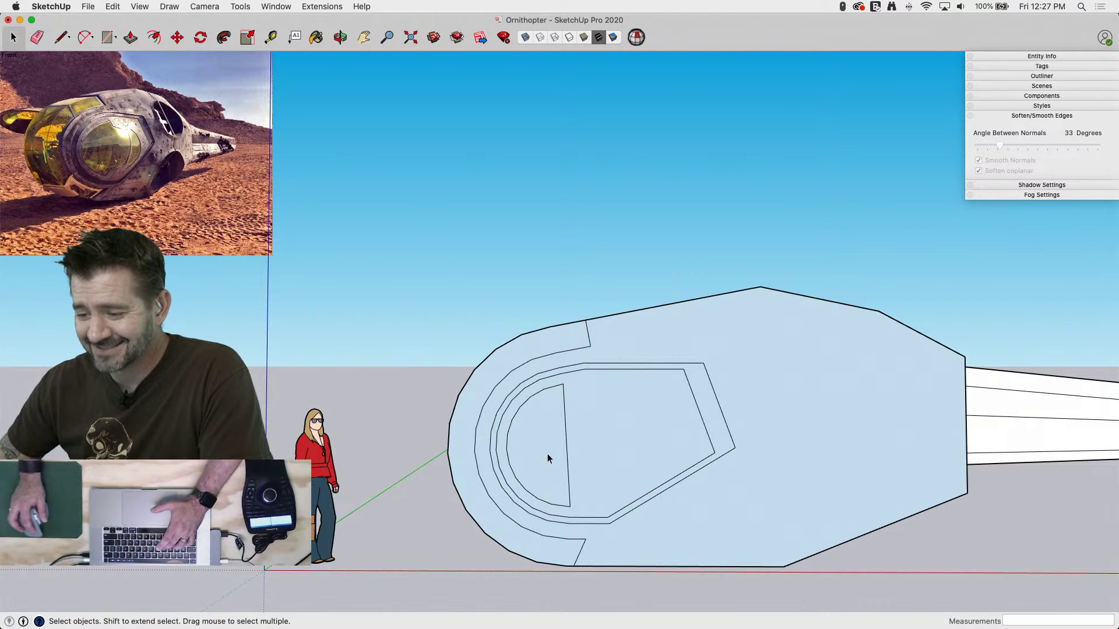
Make a copy of the half-round face rotated 180 degrees about a point just behind its straight edge
click(547, 453)
key(q)
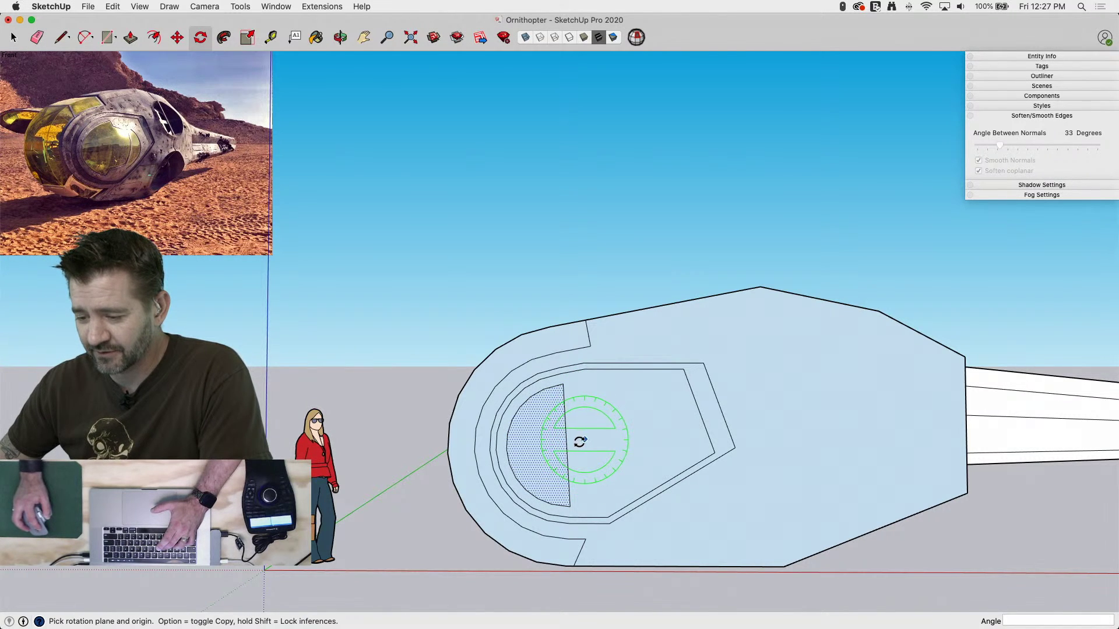
click(583, 444)
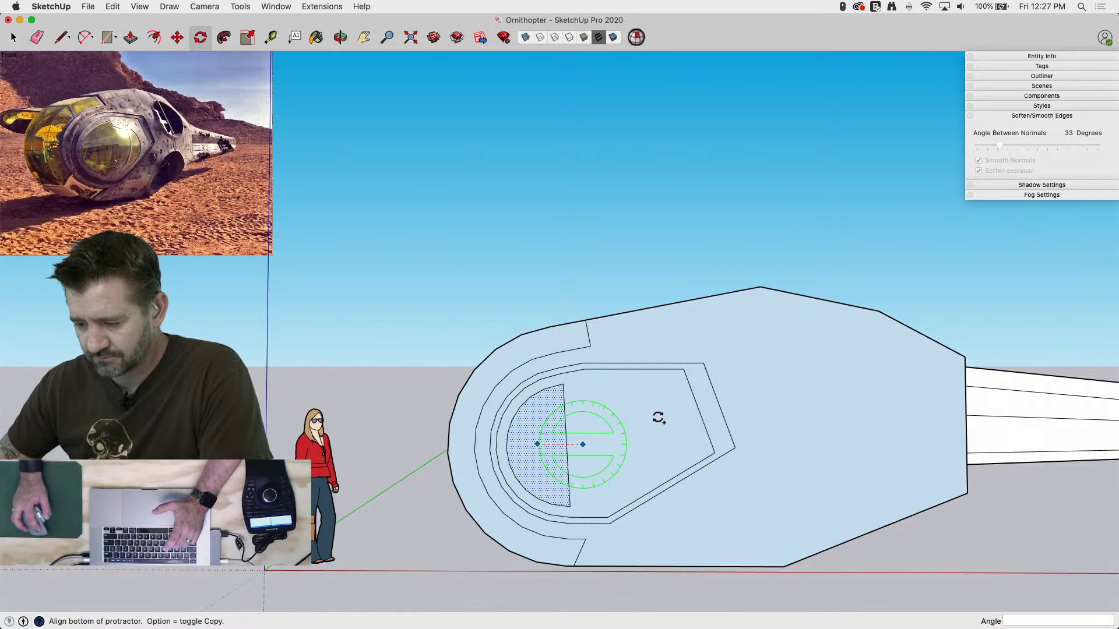
click(659, 418)
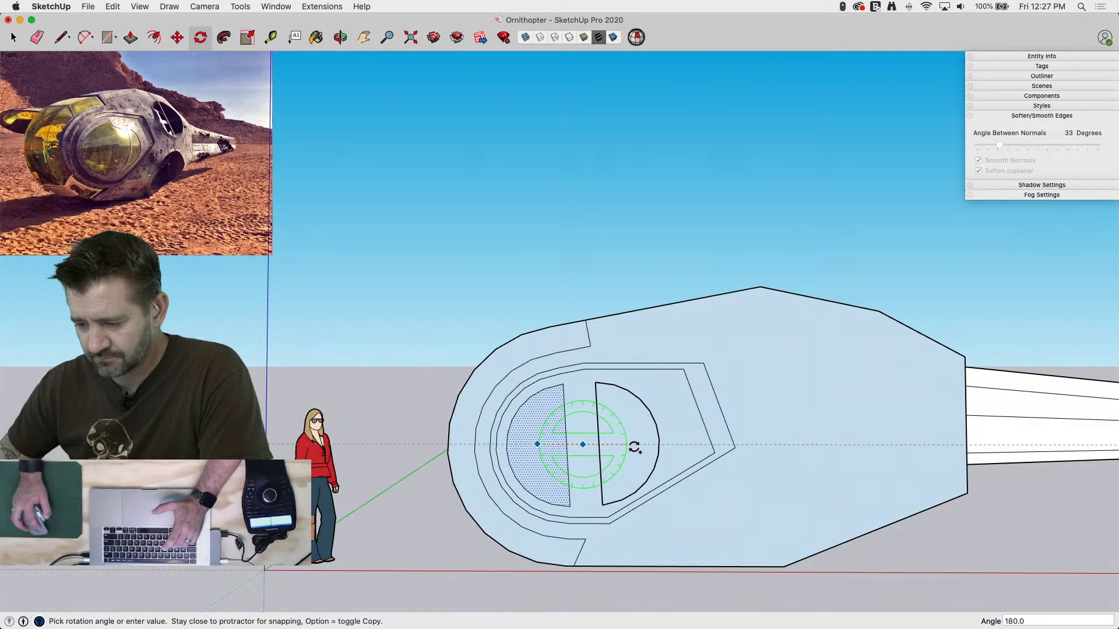
click(634, 446)
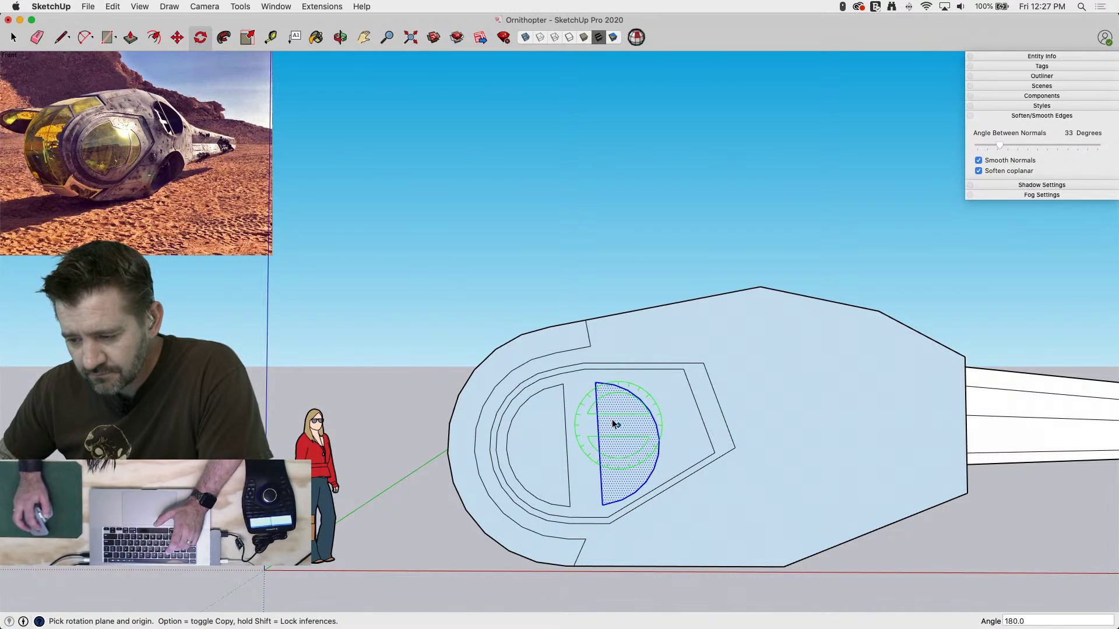
key(space)
Draw lines about 2' 6" long from both ends of the front curve to the middle of the rotated copy's straight edge
key(l)
click(564, 385)
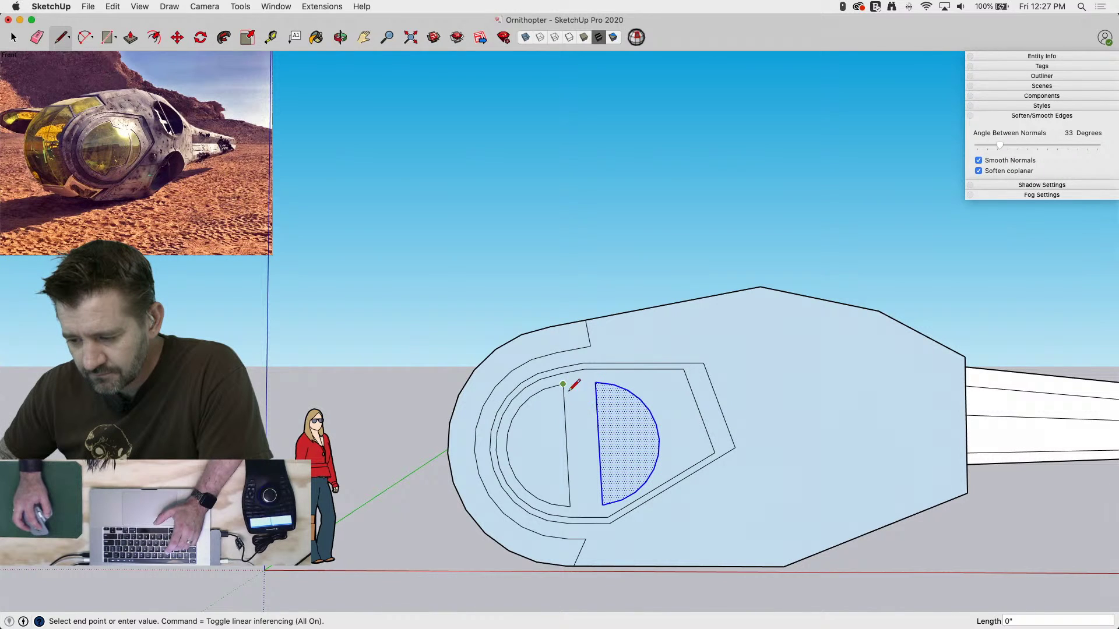
click(598, 443)
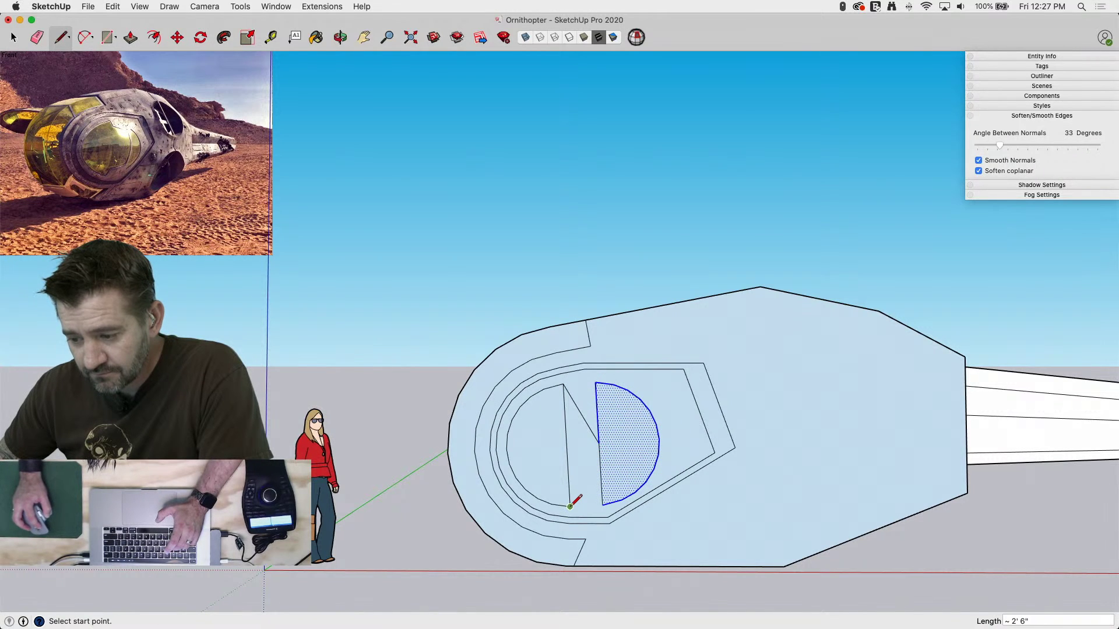
click(570, 506)
click(598, 443)
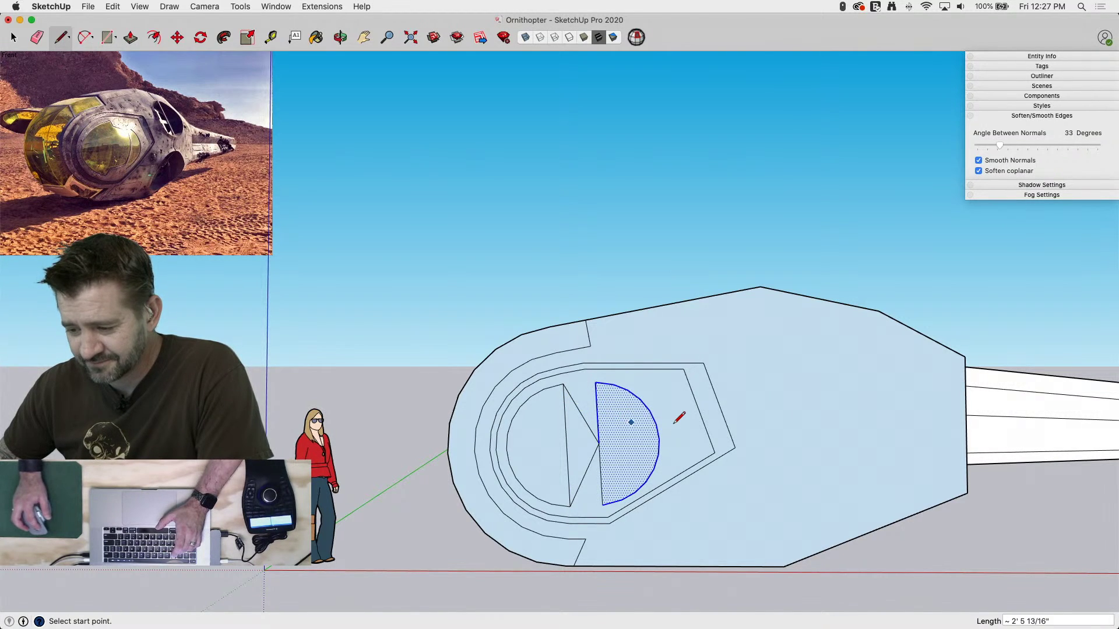
Offset the rotated copy's arc inward by about 6 11/16"
key(space)
click(655, 422)
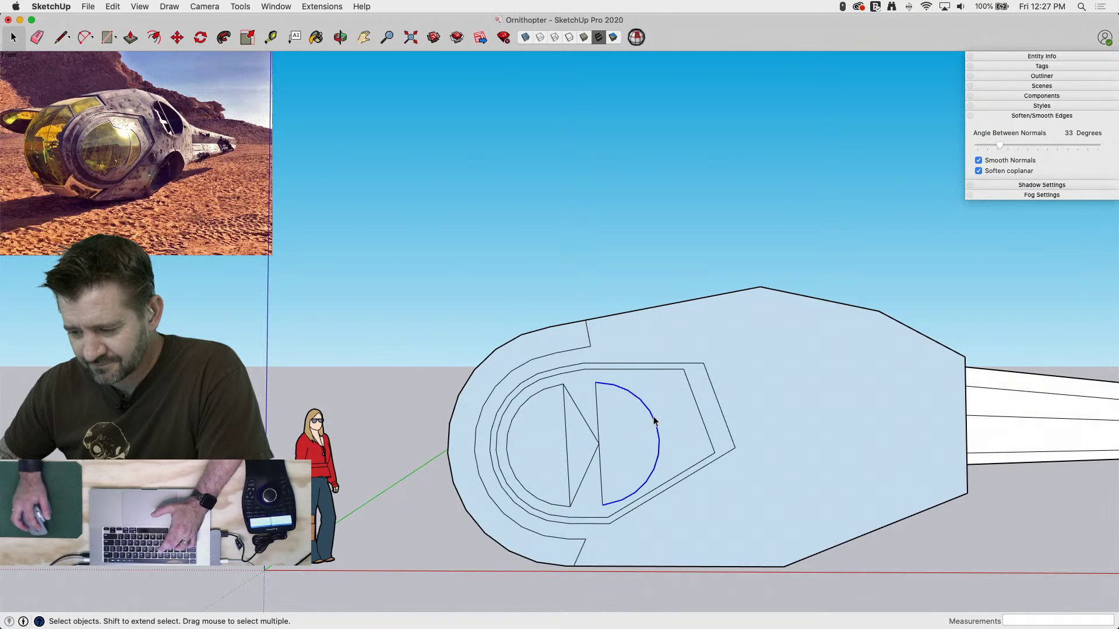
key(f)
click(639, 430)
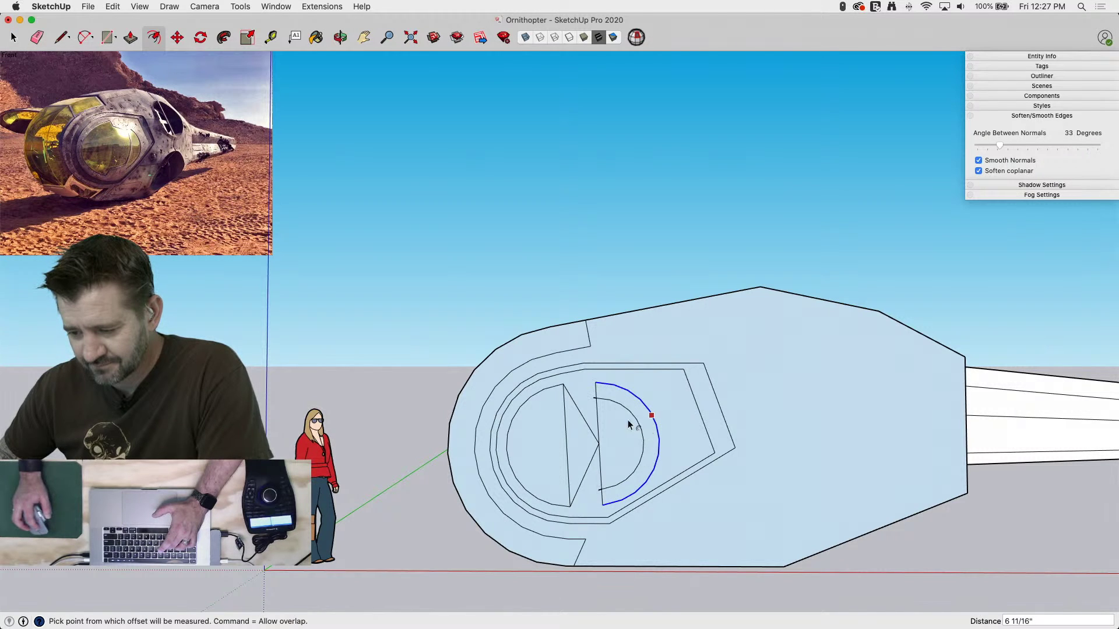
Draw horizontal lines from the upper and lower slanted lines toward the smaller rear arc, joining the upper one to it with a 3" vertical
key(l)
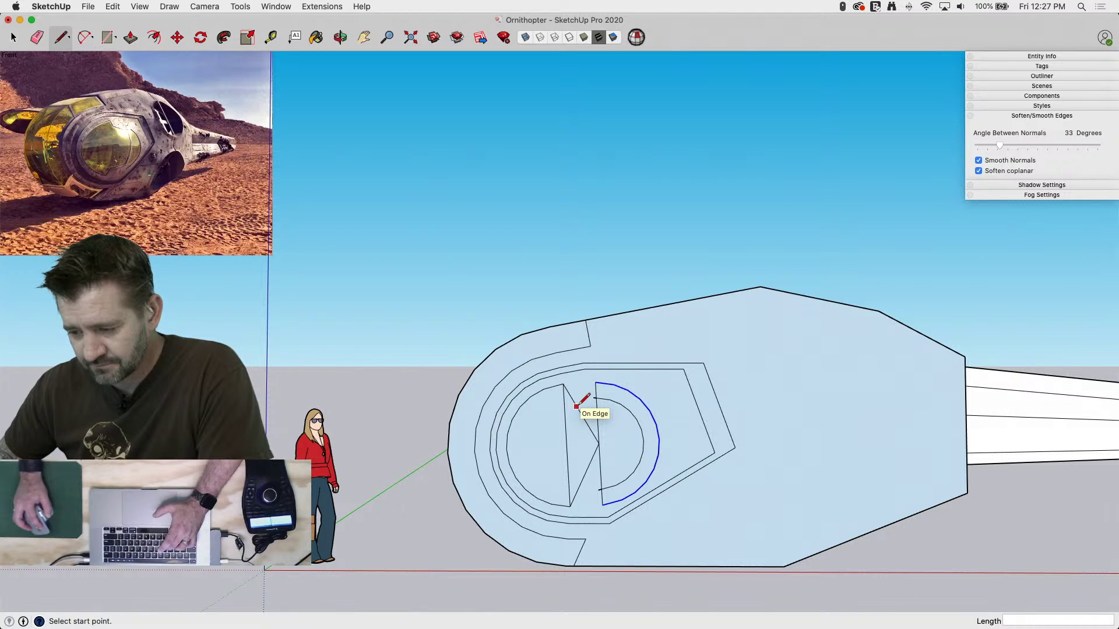
click(577, 406)
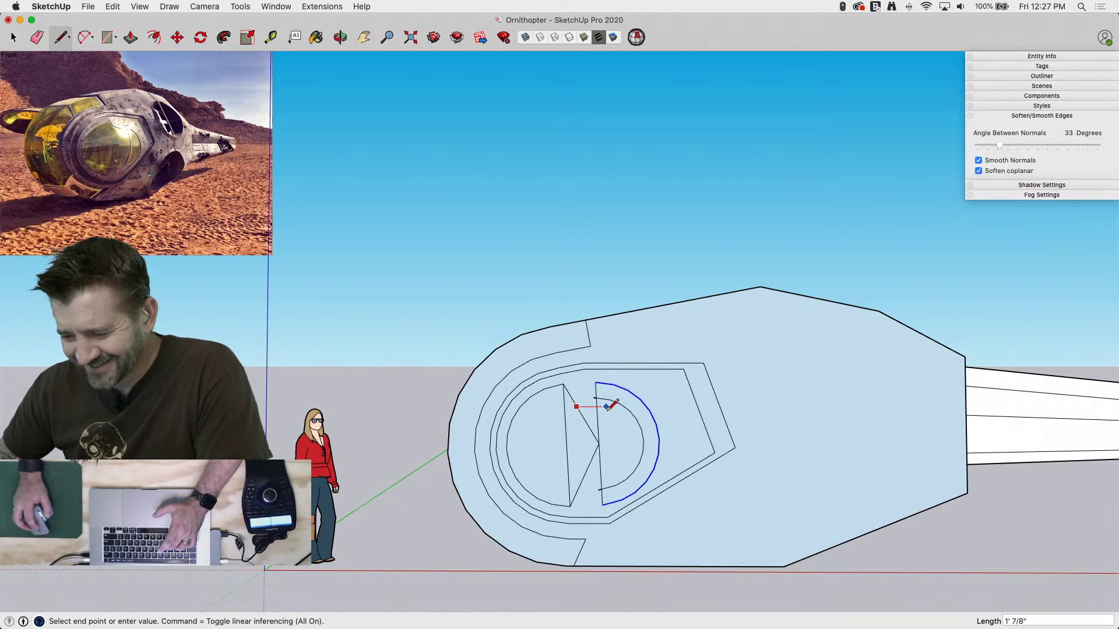
scroll(607, 408, up, 2)
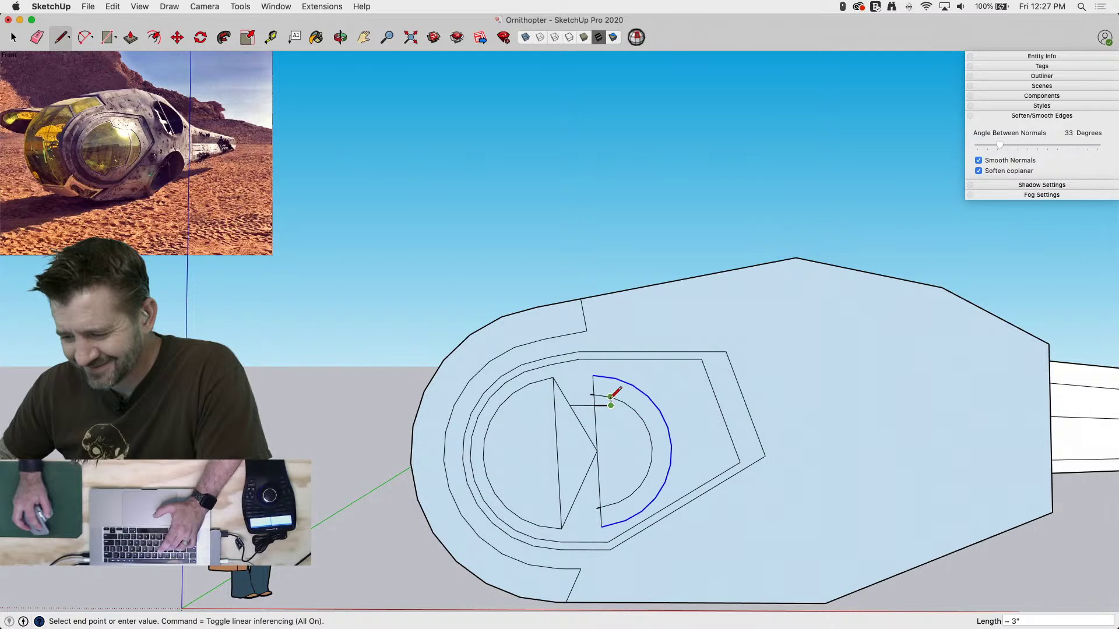
click(610, 397)
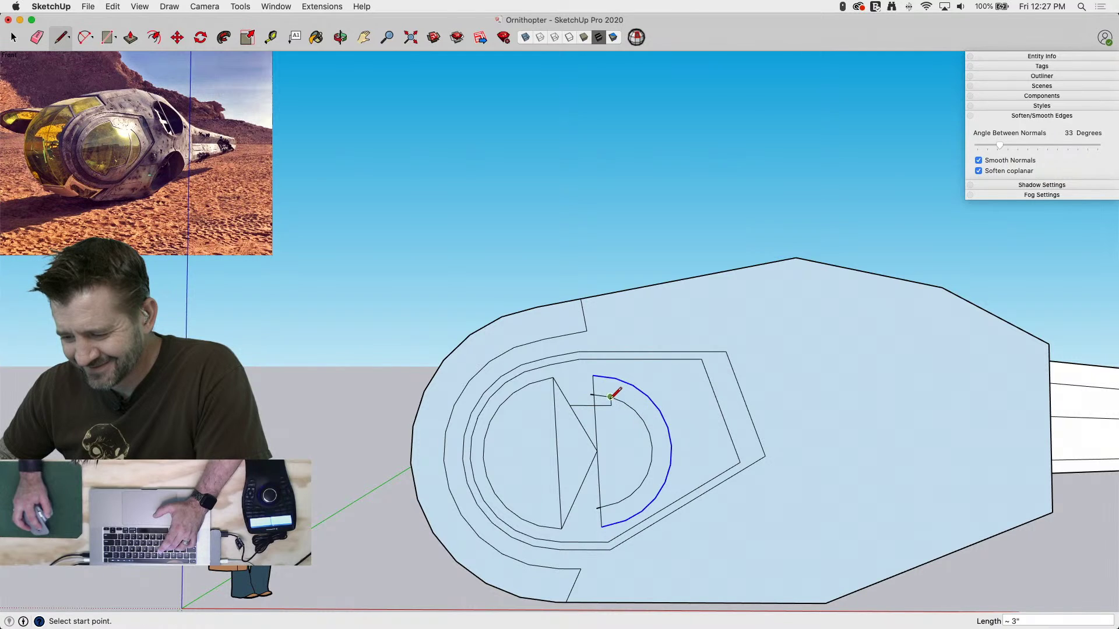
click(574, 499)
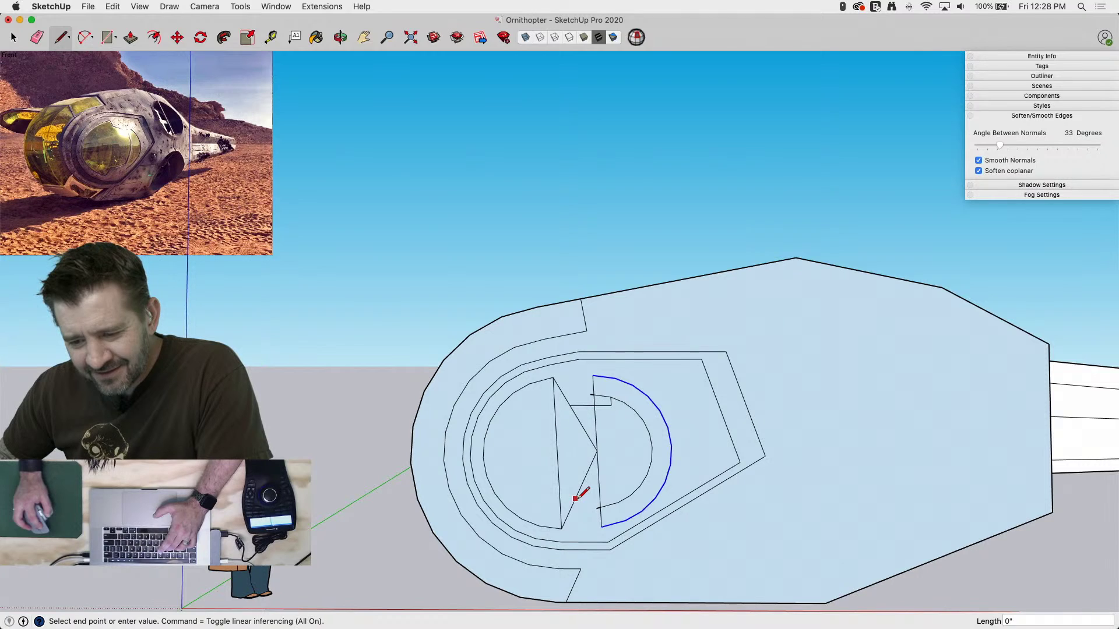
click(610, 500)
Erase the outer rear arc, the straight dividing edges and the leftover line ends inside the window shape
key(e)
drag(603, 508, 598, 506)
mouse_move(607, 448)
mouse_down()
mouse_move(594, 379)
mouse_move(642, 487)
mouse_up()
drag(561, 454, 654, 452)
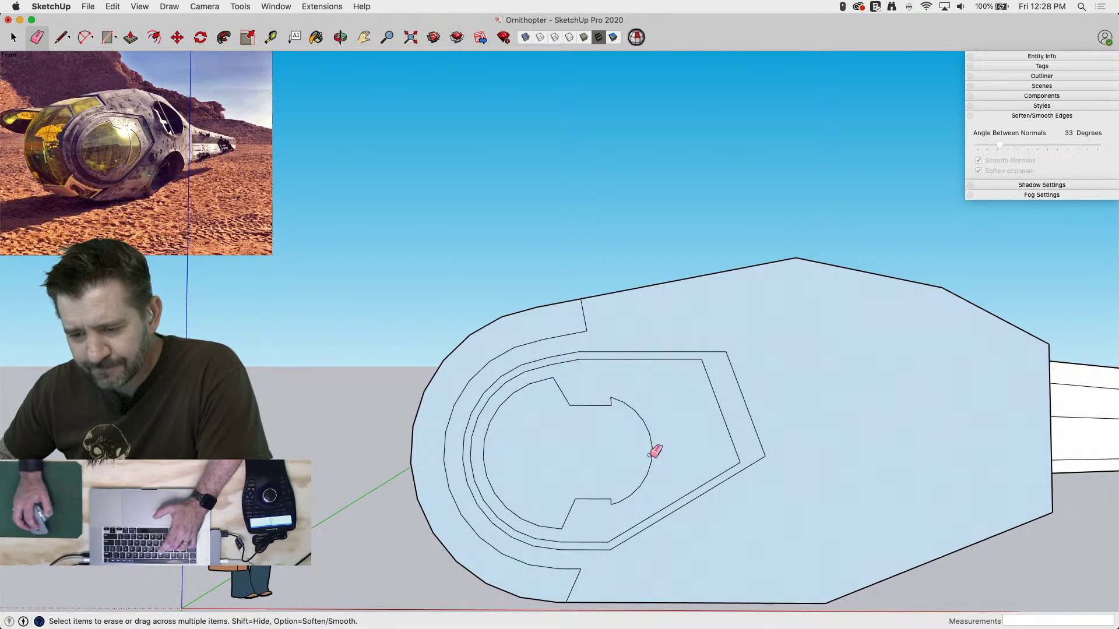
Join the rear arc's ends with a vertical line about 3' 1 7/16" long and add a parallel 2' 8 1/2" line just in front
key(l)
scroll(648, 438, up, 1)
scroll(647, 441, up, 1)
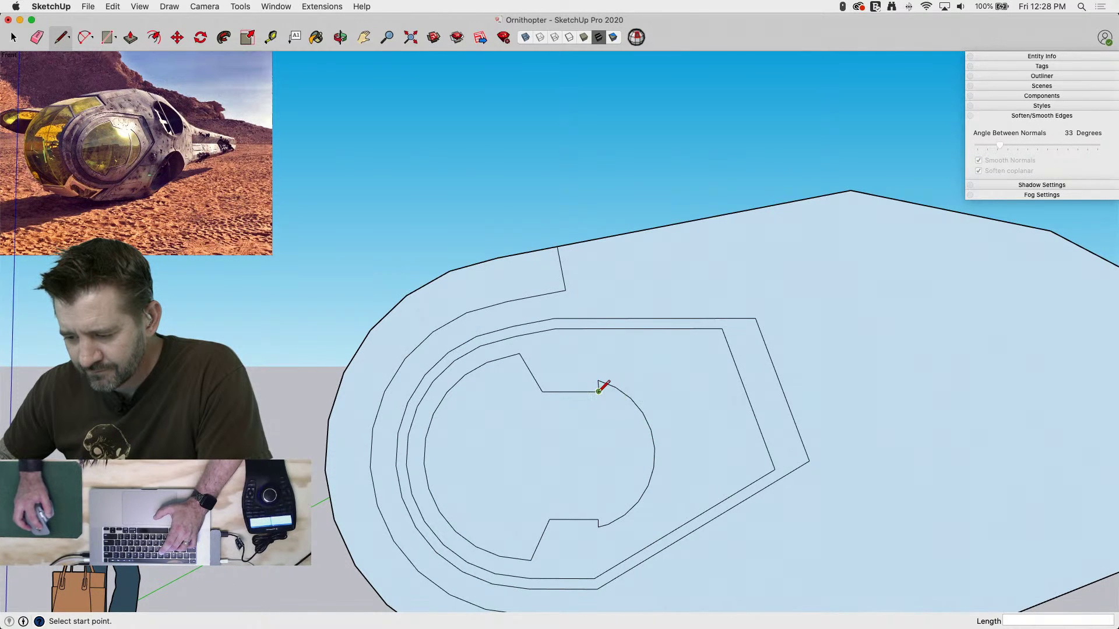
click(597, 381)
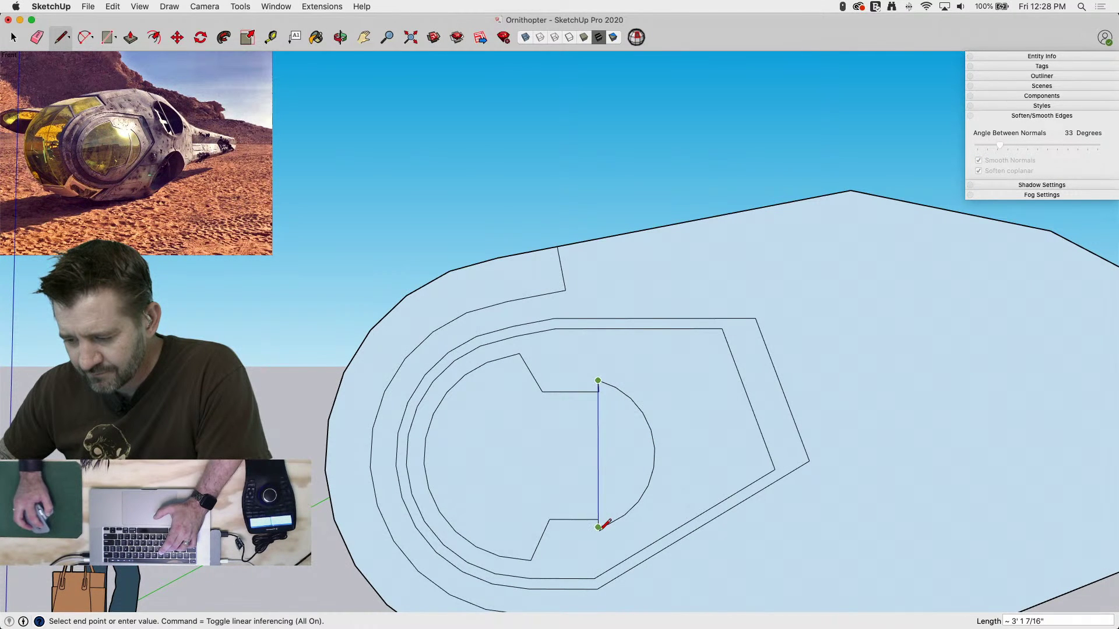
click(597, 528)
scroll(597, 390, up, 2)
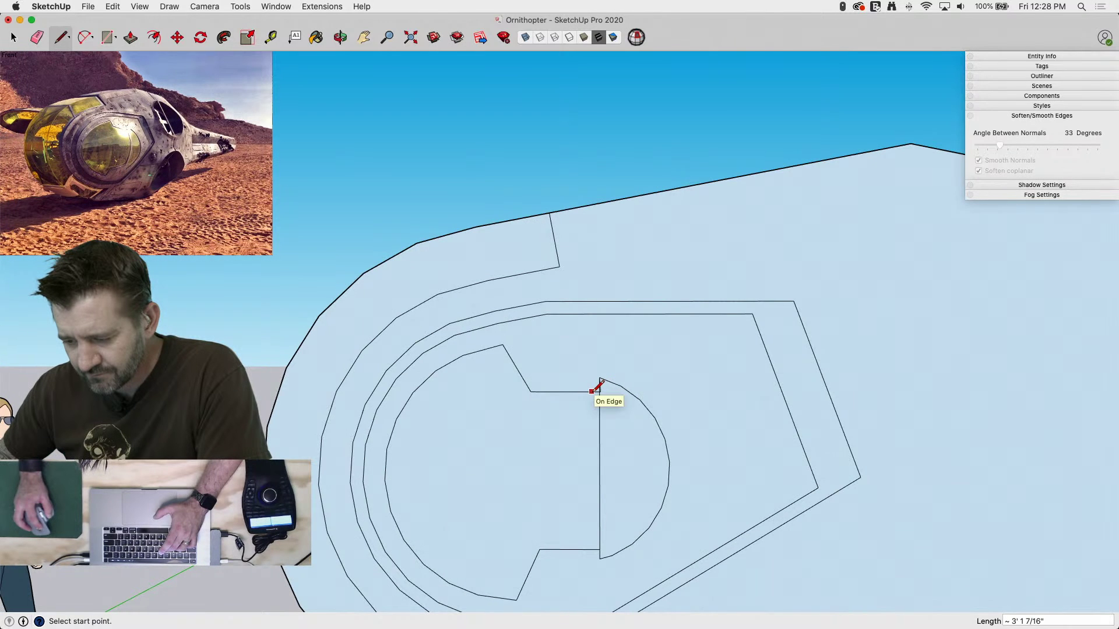
click(591, 392)
click(592, 548)
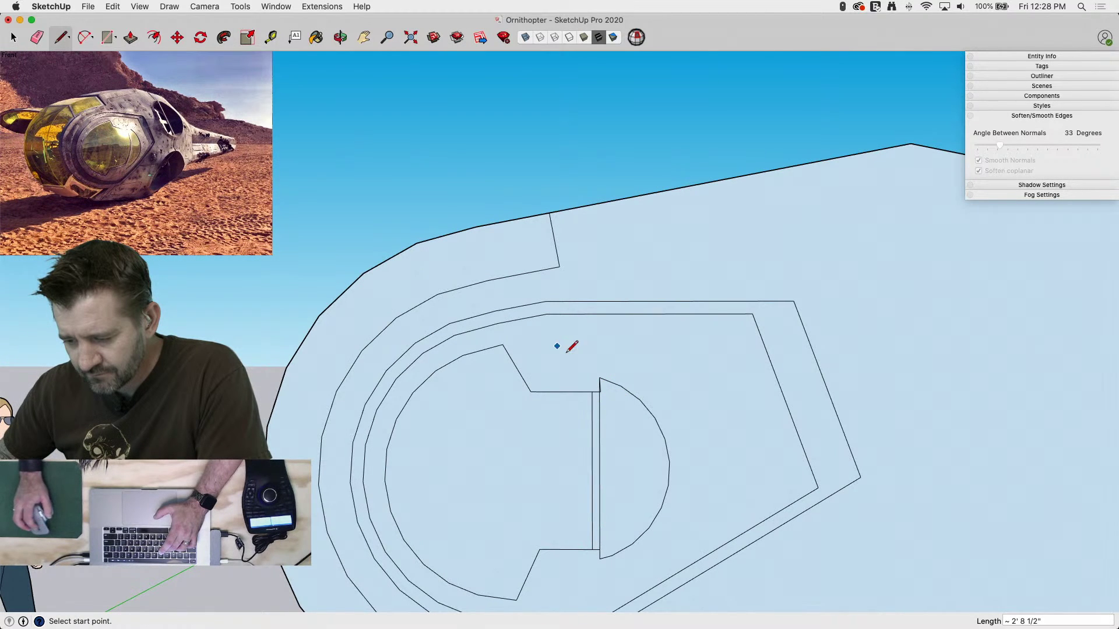
Erase the short edges bridging the two vertical lines to separate the front pane from the half-round rear pane
key(e)
scroll(600, 385, up, 4)
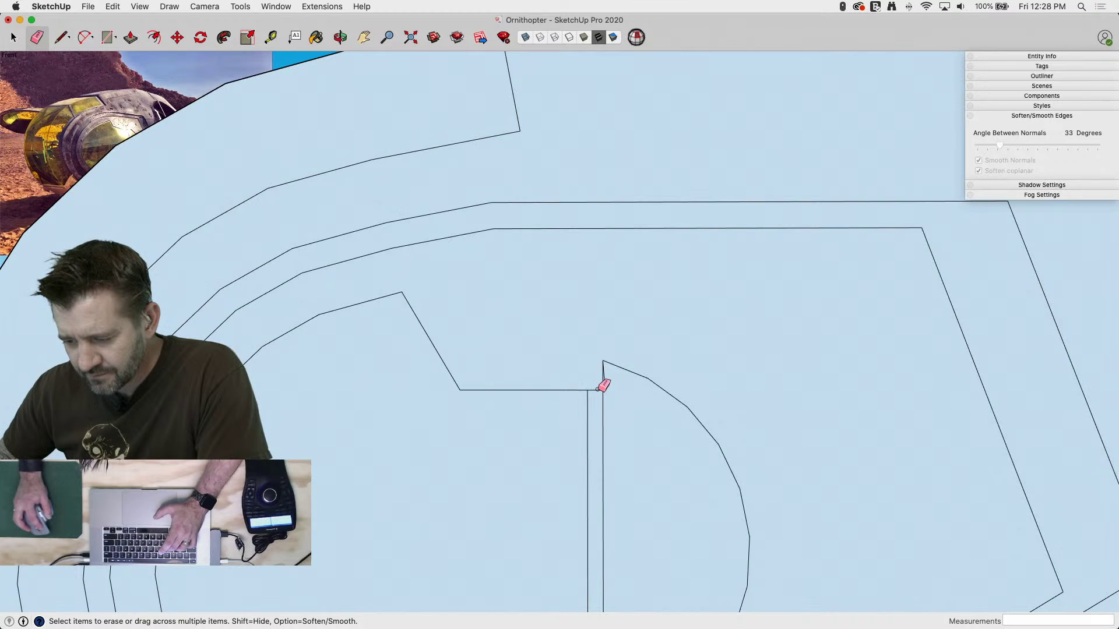
click(597, 390)
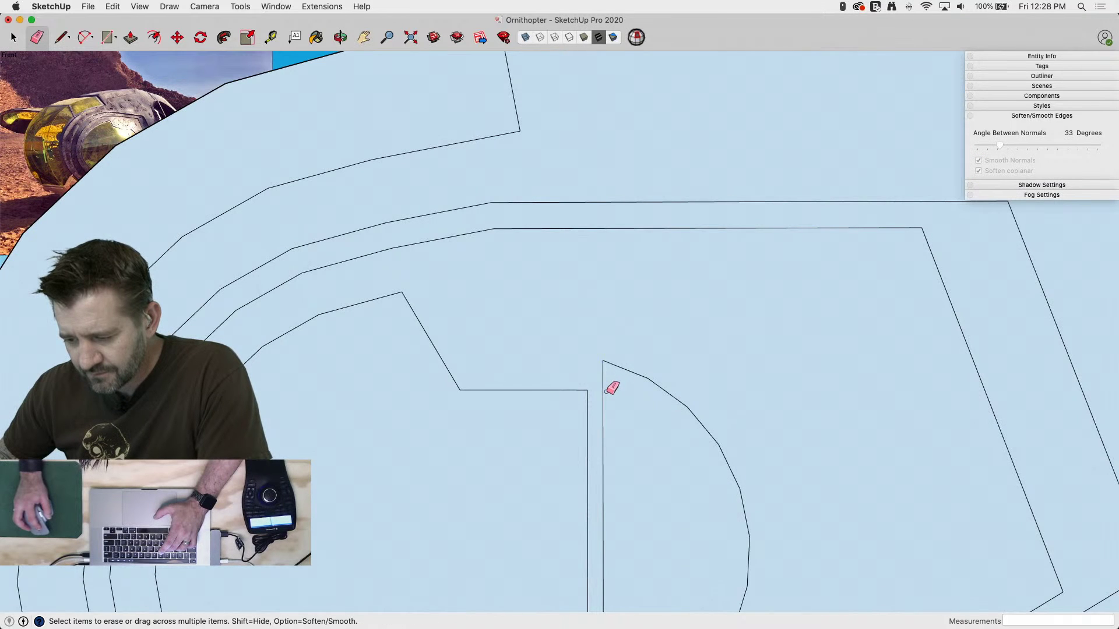
scroll(609, 350, down, 3)
scroll(606, 556, down, 3)
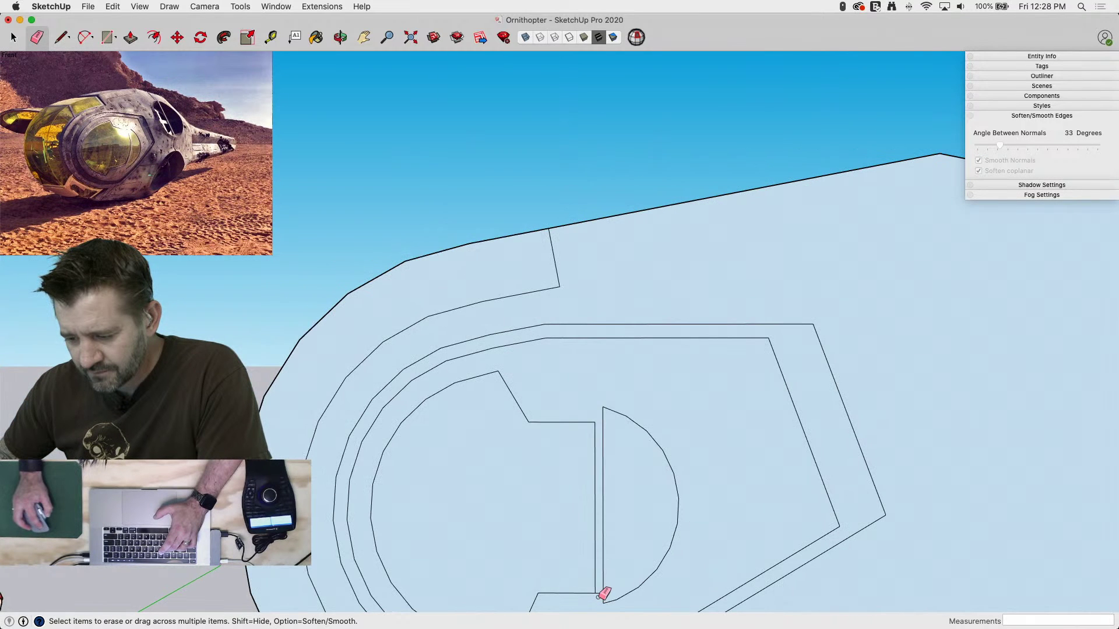
scroll(649, 461, down, 4)
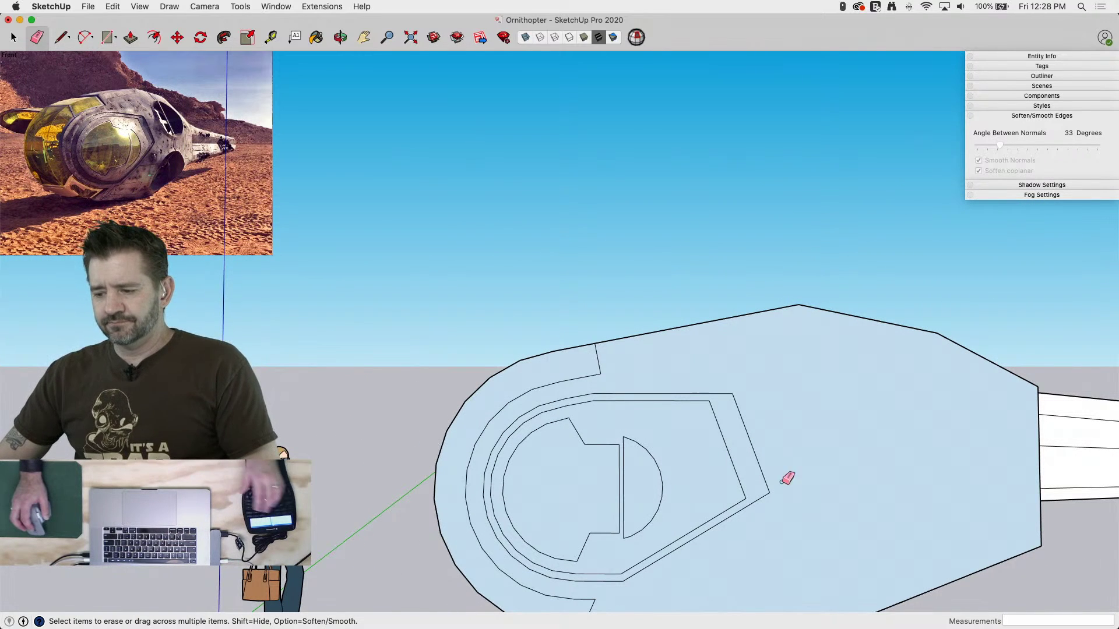
Select the front pane face and the half-round rear pane face inside the side window
key(space)
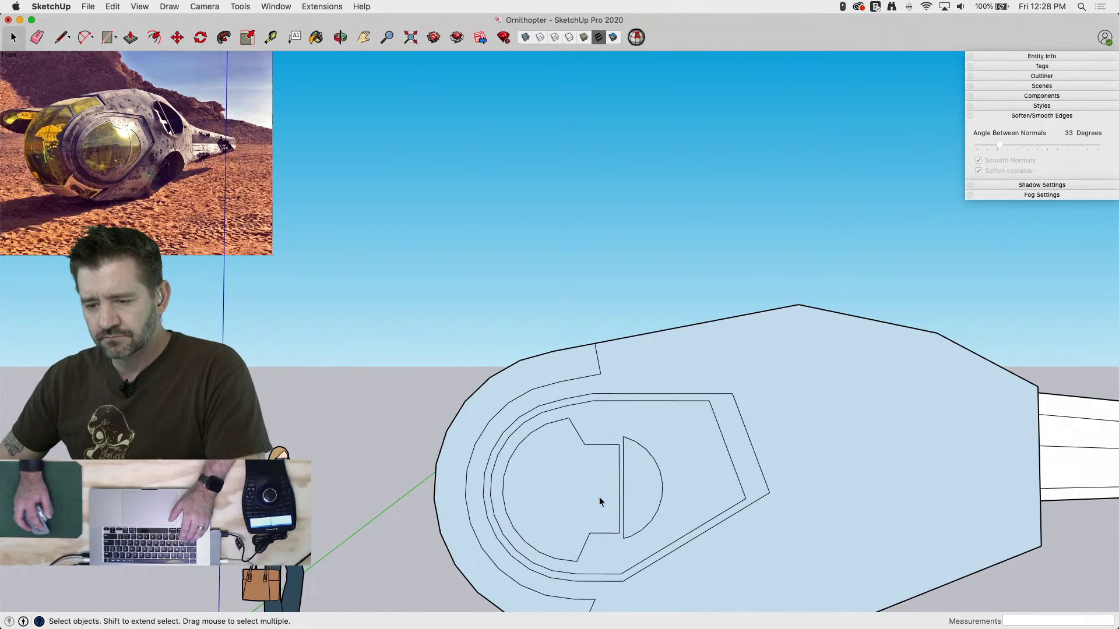
click(600, 498)
shift+click(637, 485)
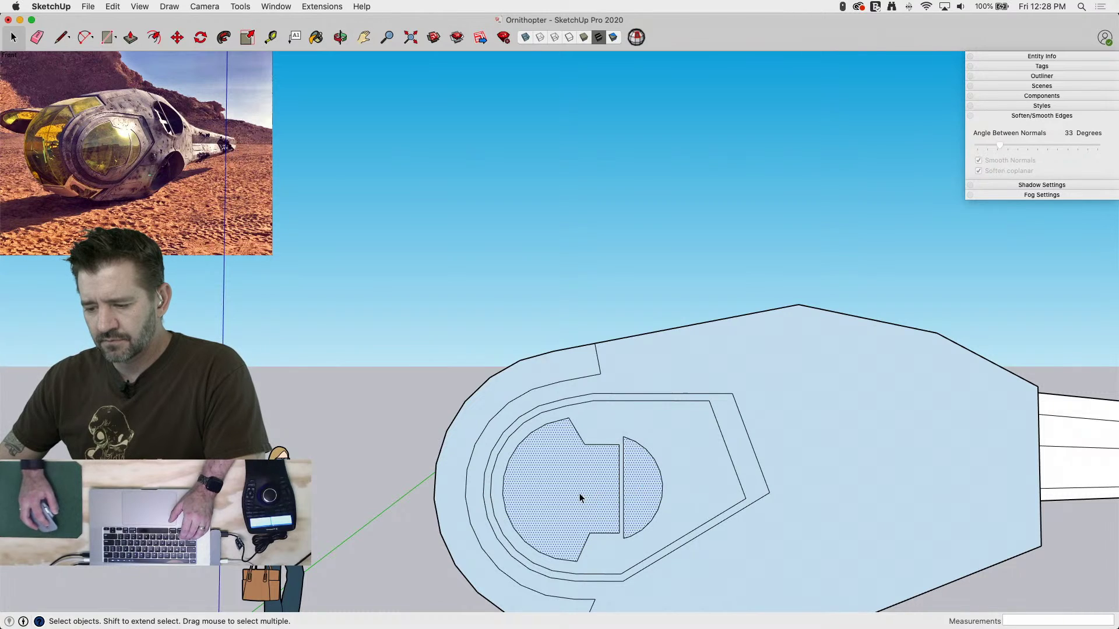
Try rotating the two selected window panes 9.5 degrees about the centre of the front pane
key(q)
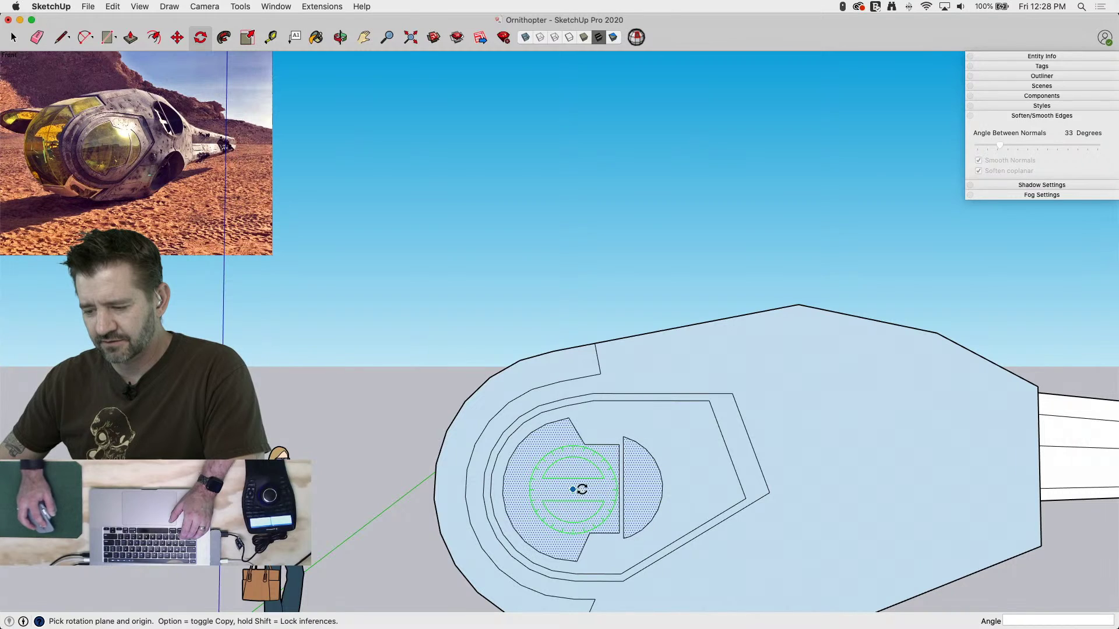
click(572, 489)
click(781, 475)
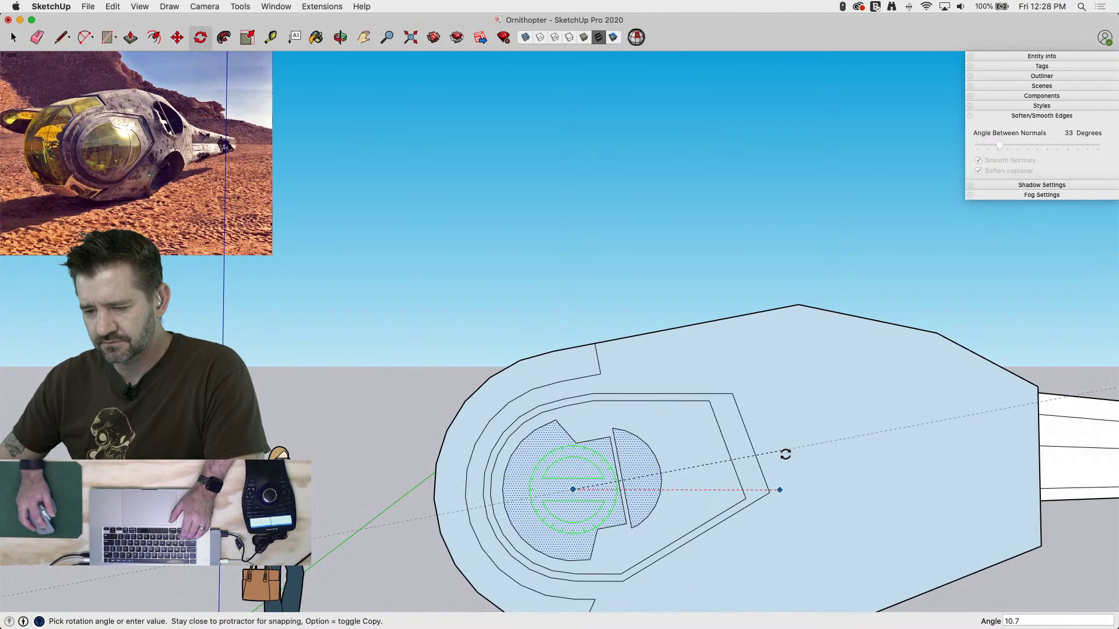
click(785, 454)
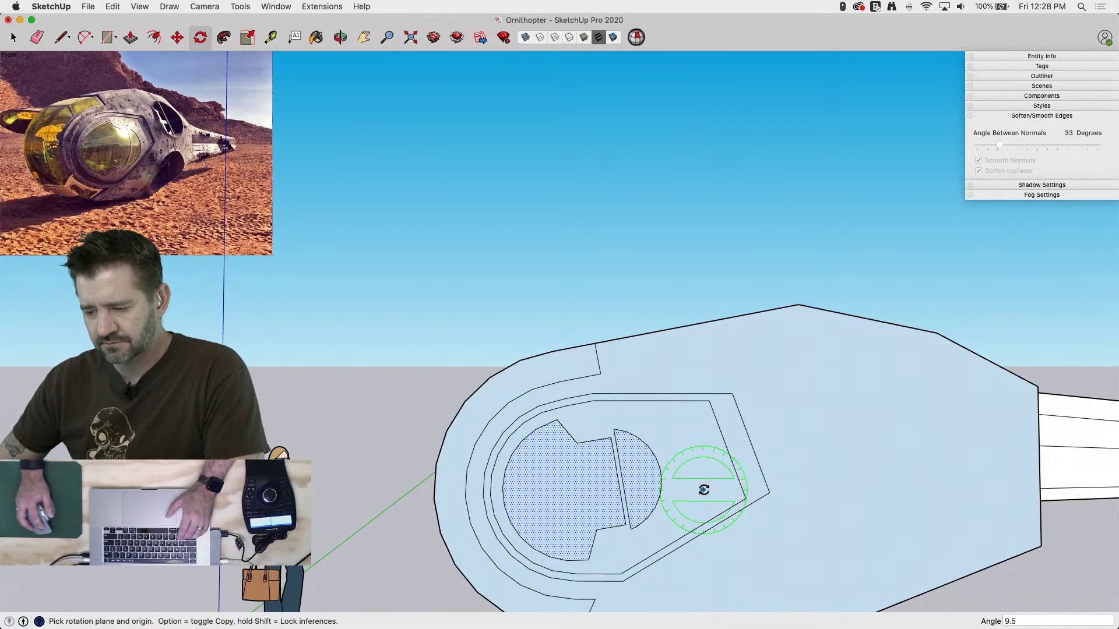
key(super+z)
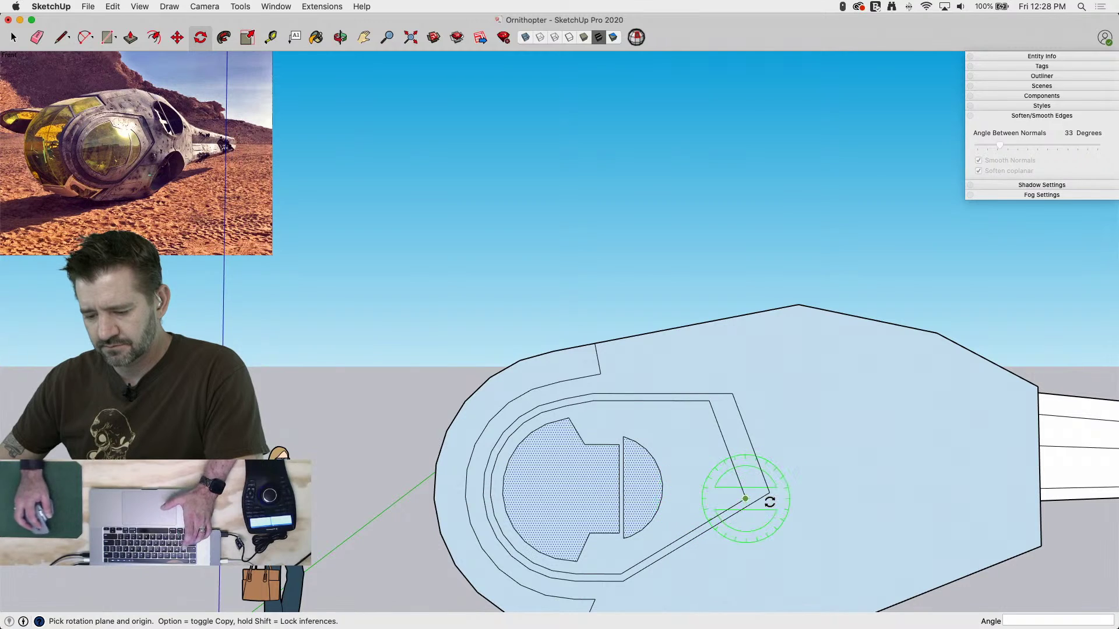
Scale the two window panes lengthwise along the red axis to about 1.19, stretching them toward the rear
key(s)
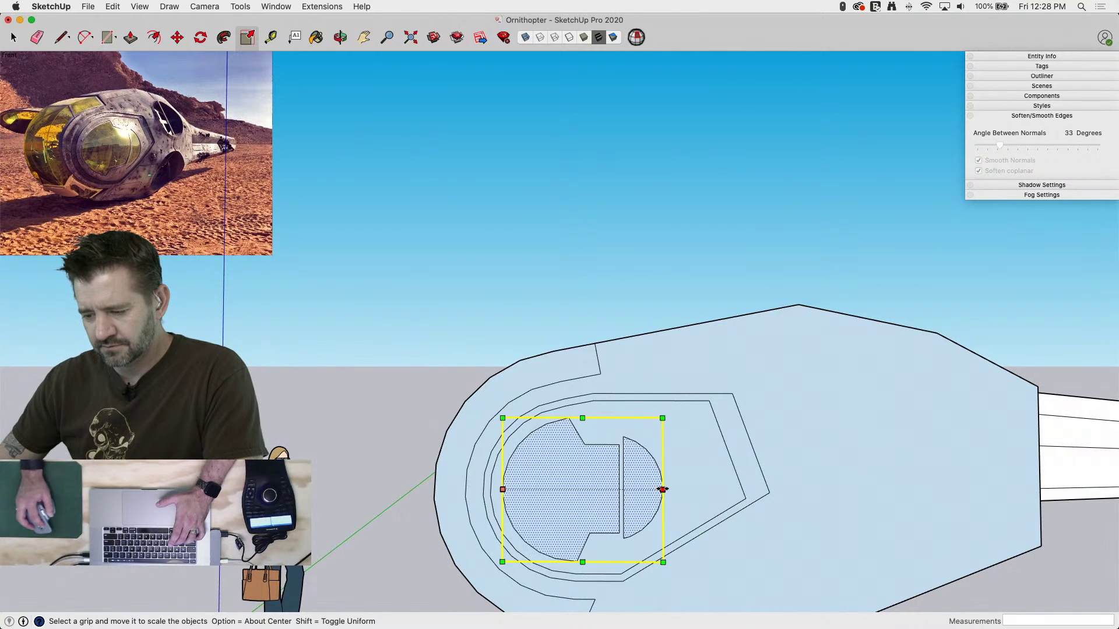
click(662, 489)
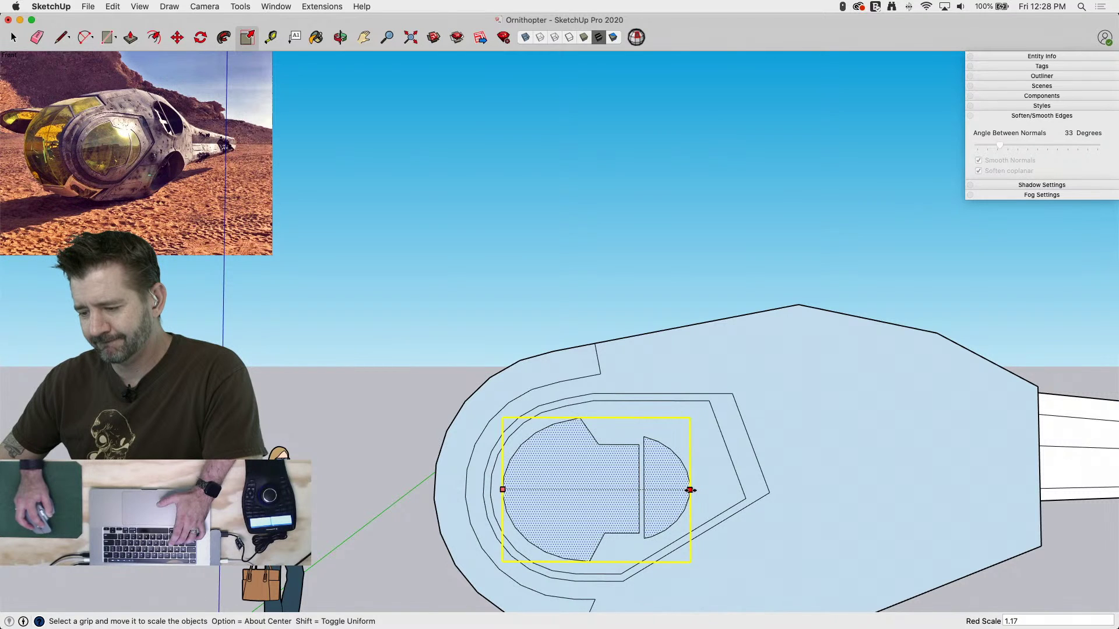
click(693, 490)
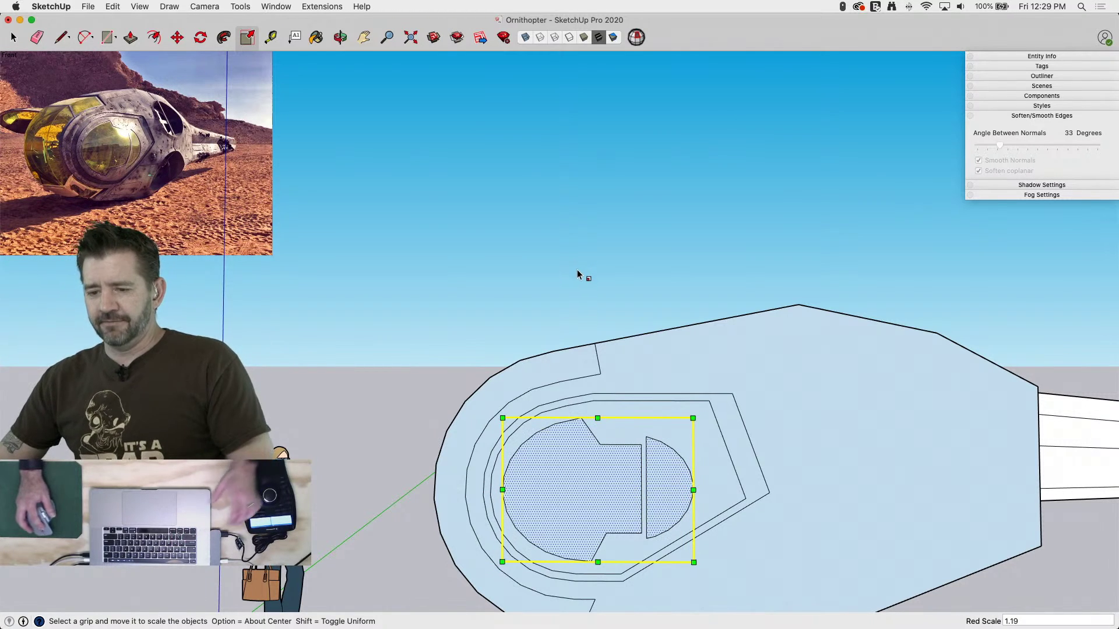
key(space)
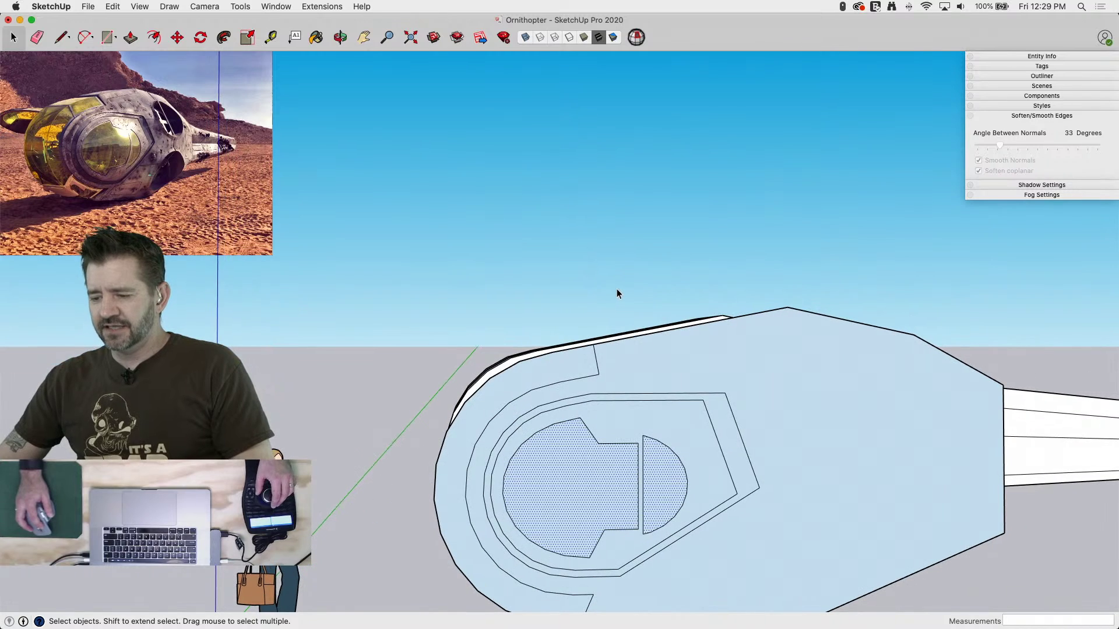
click(617, 288)
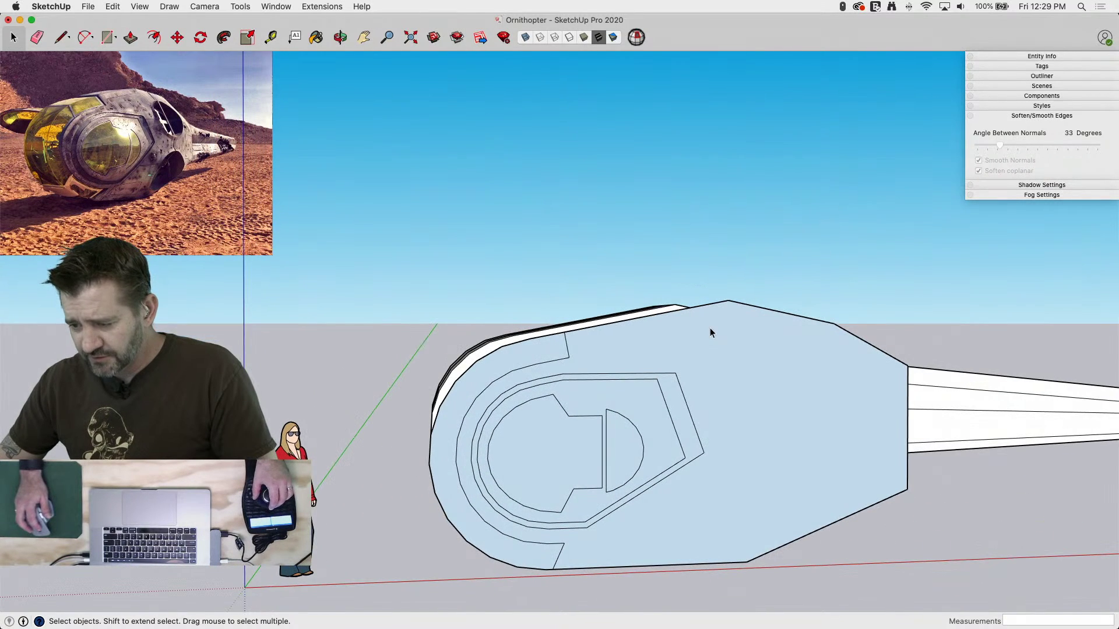
Erase the copied profile's remaining upper, rear and lower edges, keeping only the front crescent band and the window shape
key(e)
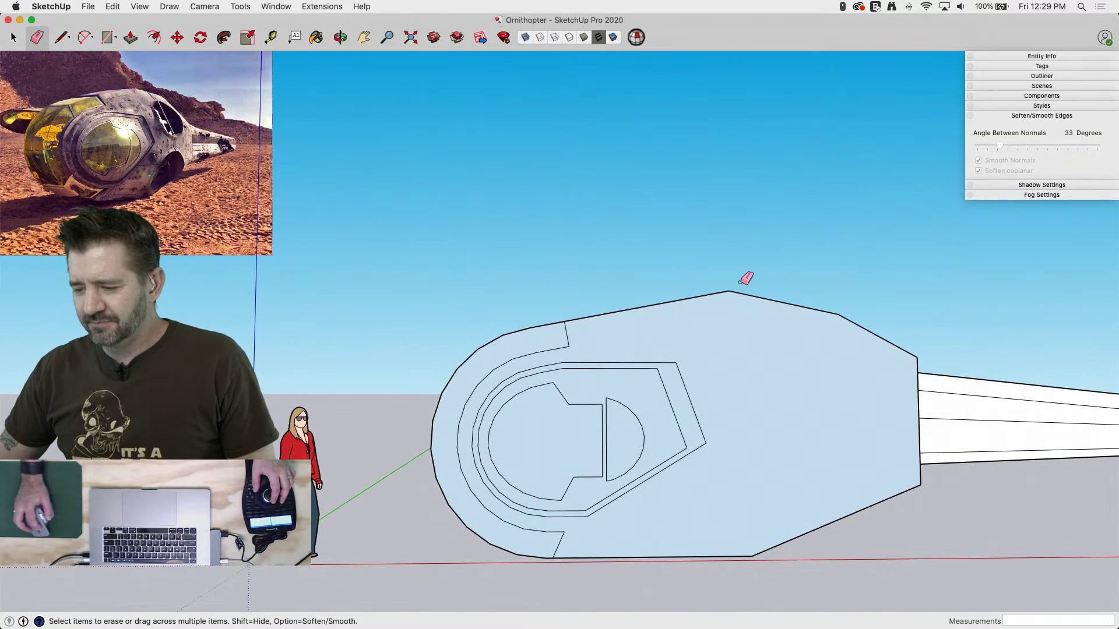
drag(735, 290, 866, 319)
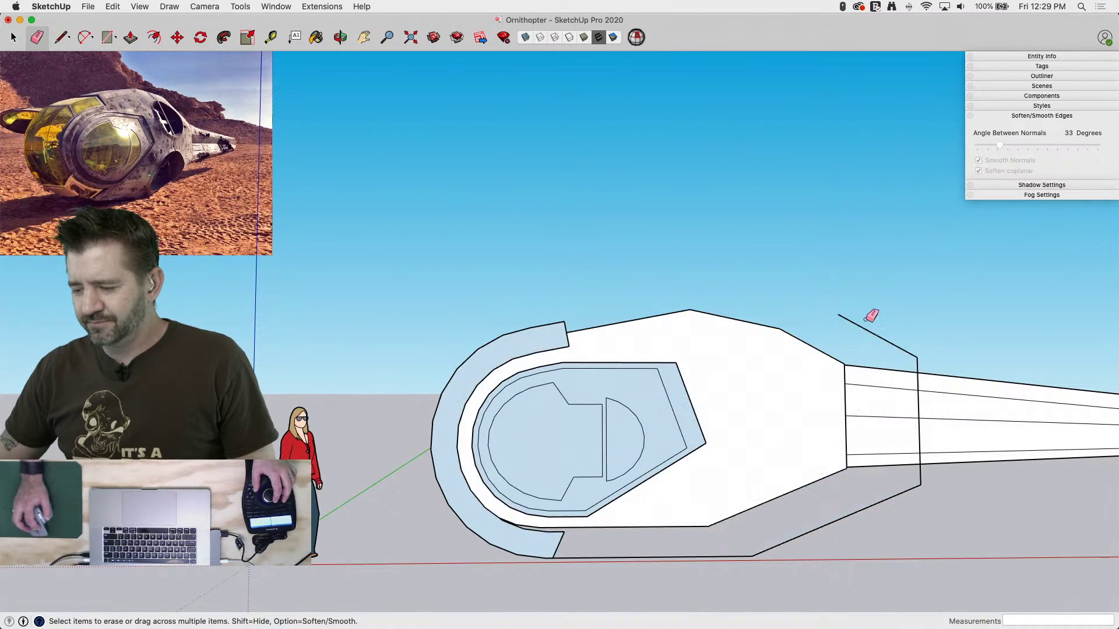
click(861, 326)
click(919, 364)
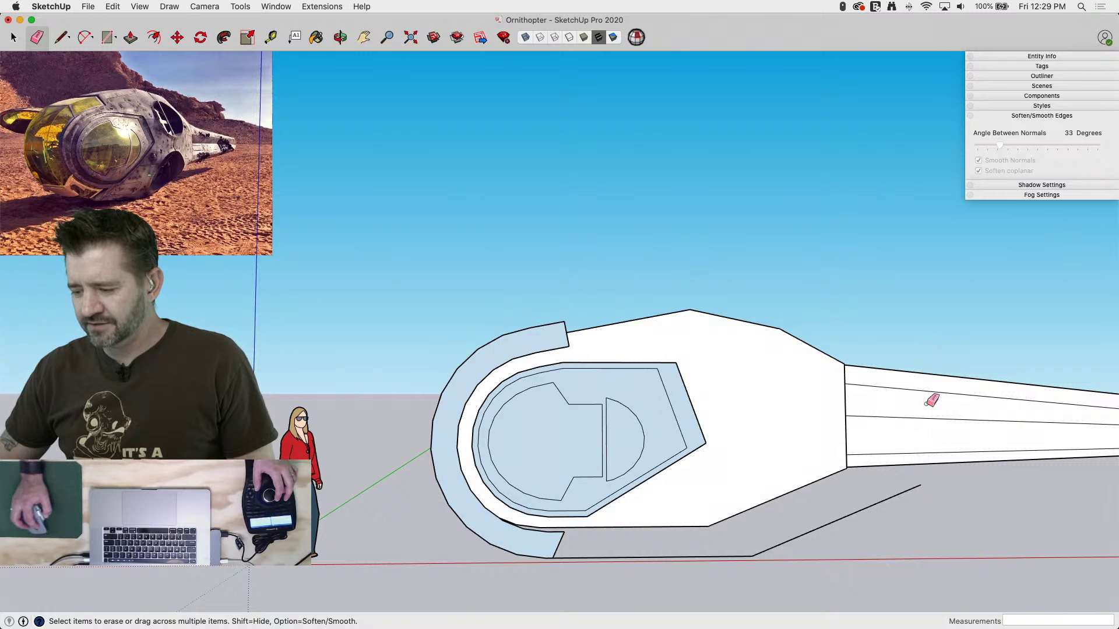
click(751, 555)
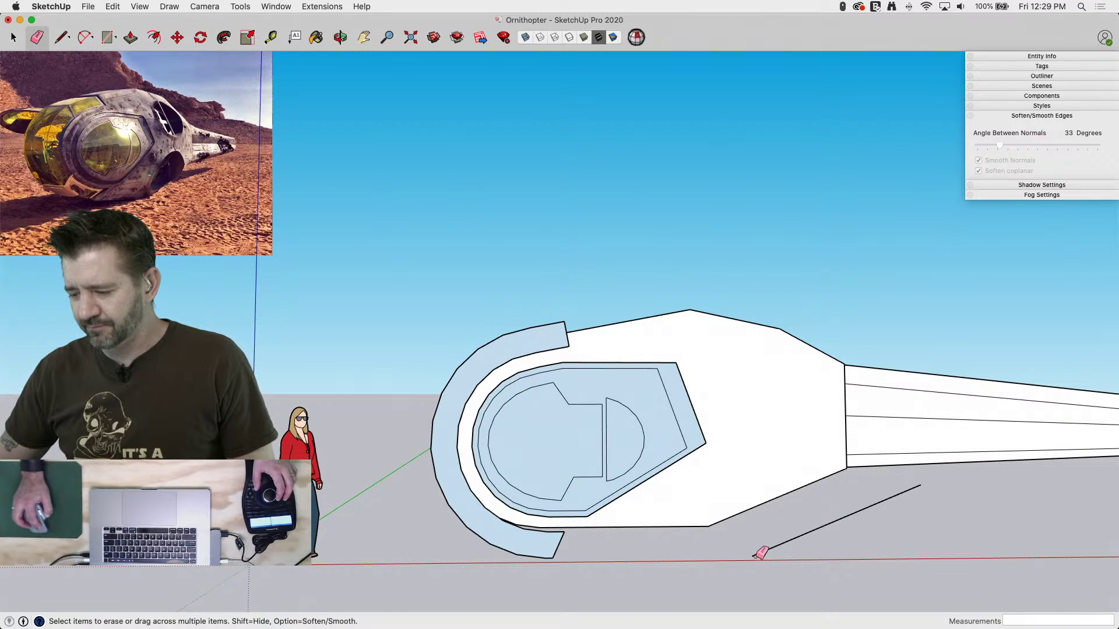
click(754, 554)
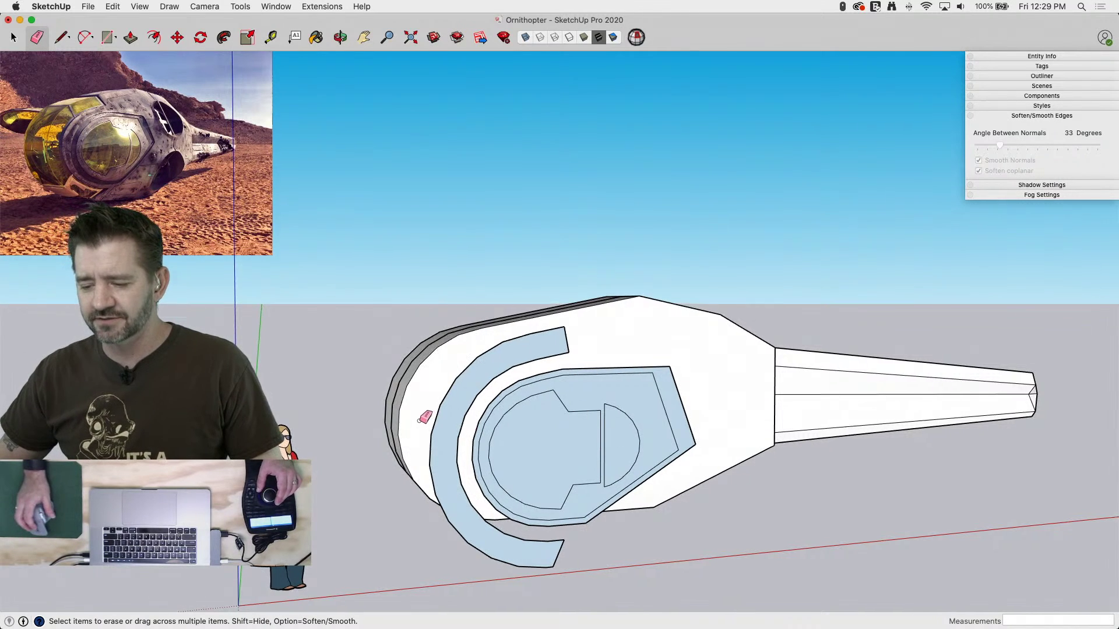
Push/Pull the front crescent band 9' 8 5/8" back to the fuselage body
key(space)
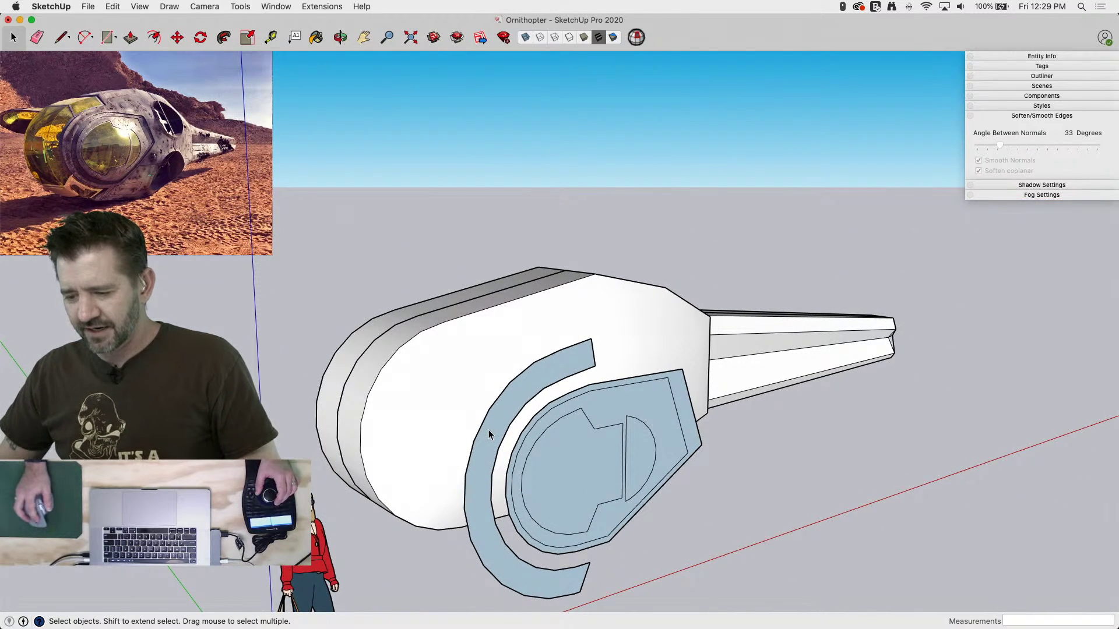
key(p)
click(490, 436)
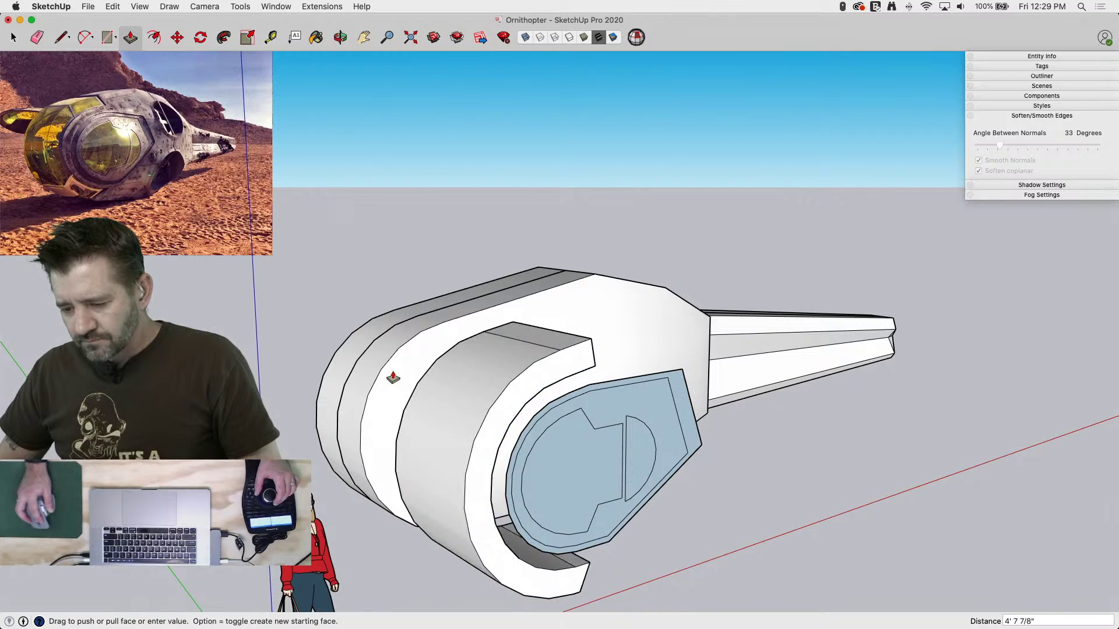
key(Escape)
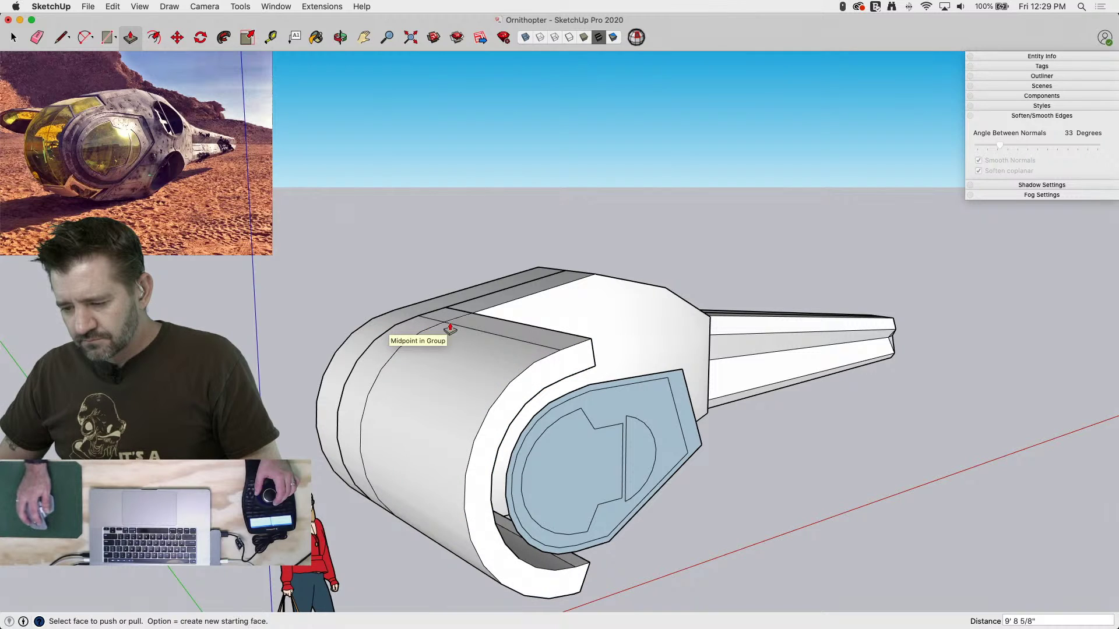
Examine the extruded crescent band from several angles and check which faces and edges are connected to it
key(e)
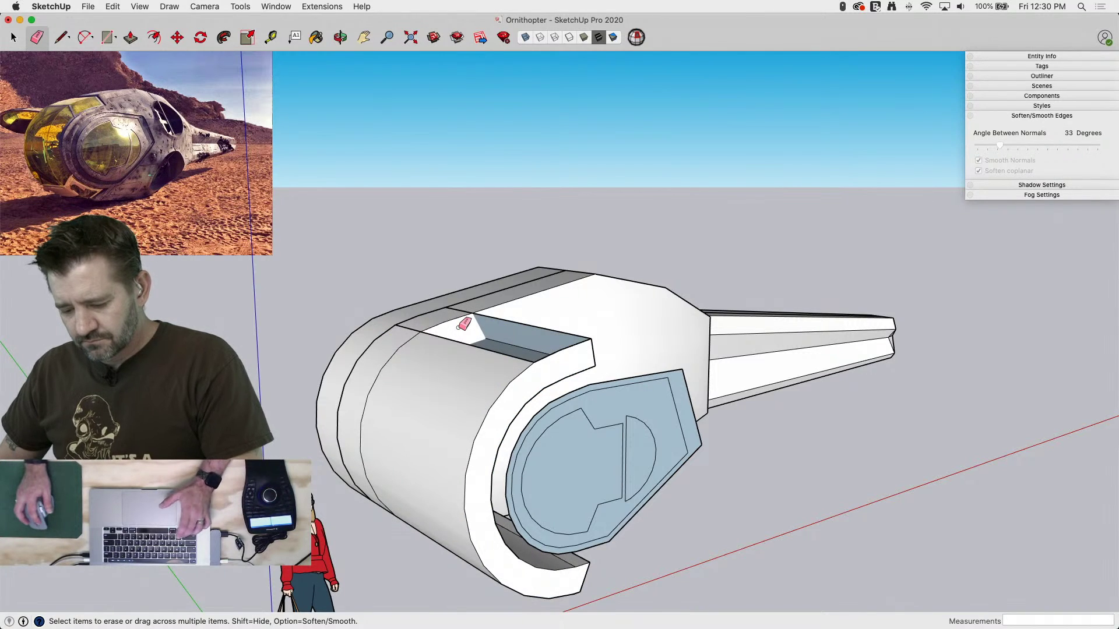
middle_drag(499, 507, 424, 194)
middle_drag(587, 310, 344, 578)
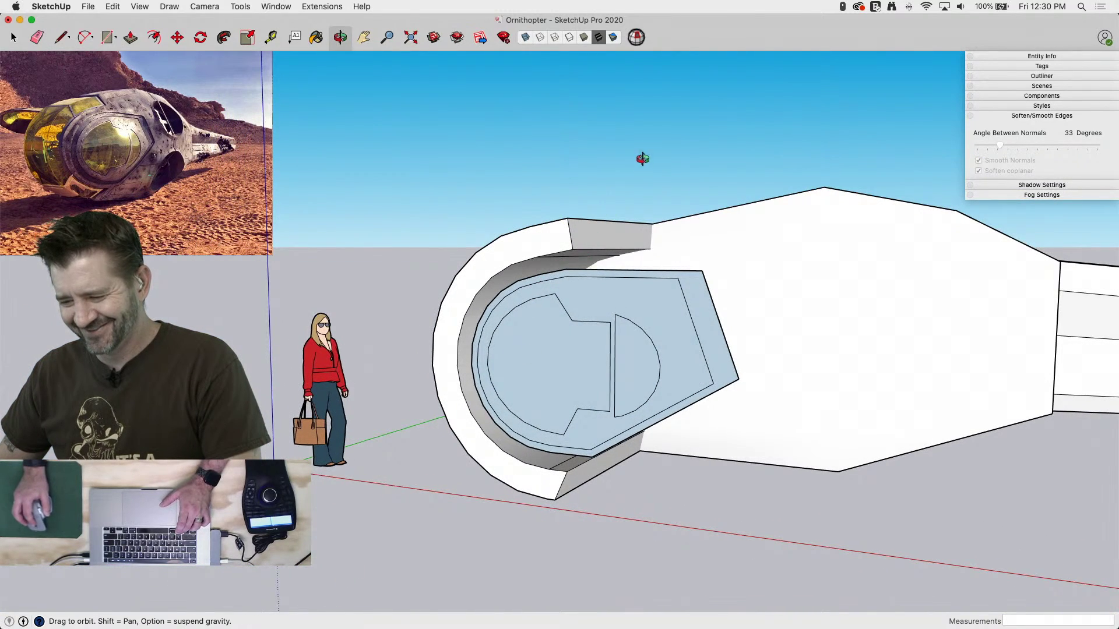
mouse_move(641, 157)
middle_down()
mouse_move(571, 235)
mouse_move(489, 429)
mouse_move(545, 493)
middle_up()
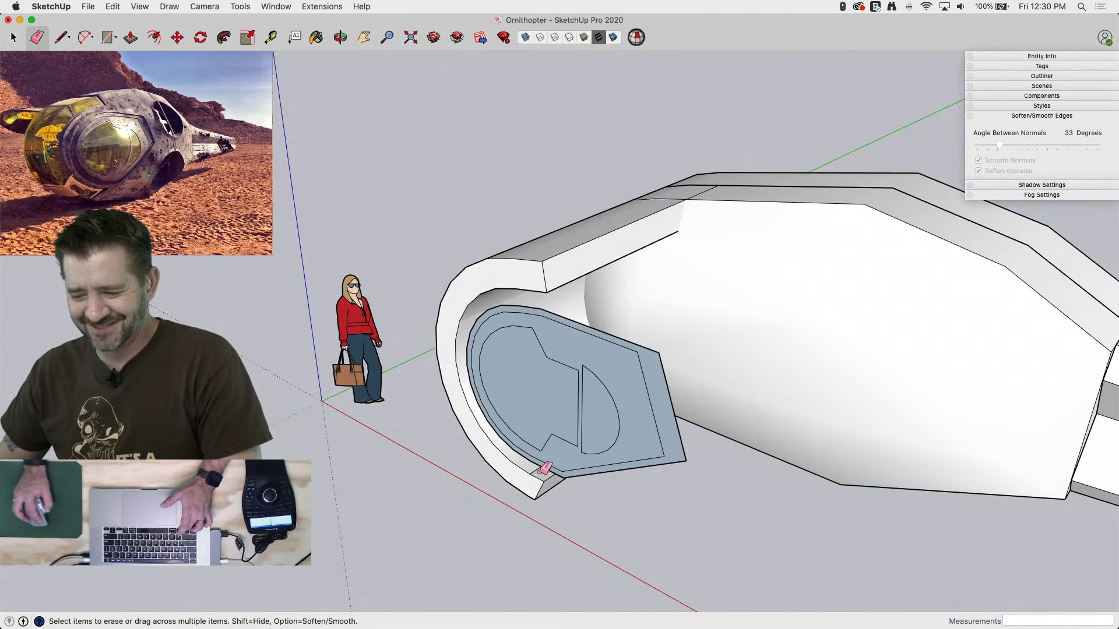
key(space)
click(525, 488)
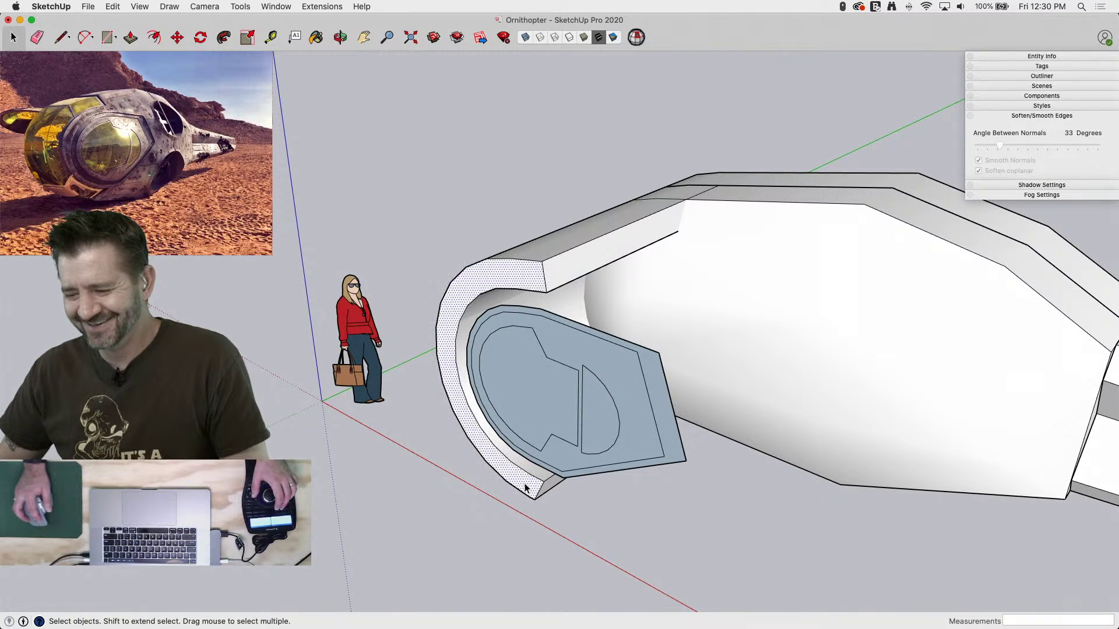
double_click(525, 488)
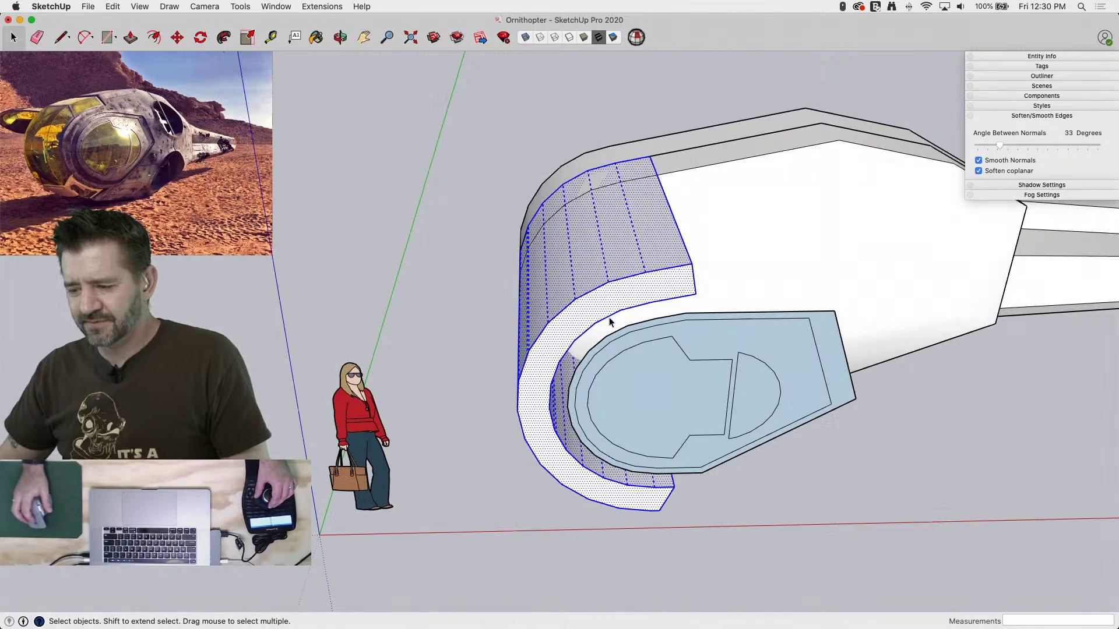
click(484, 154)
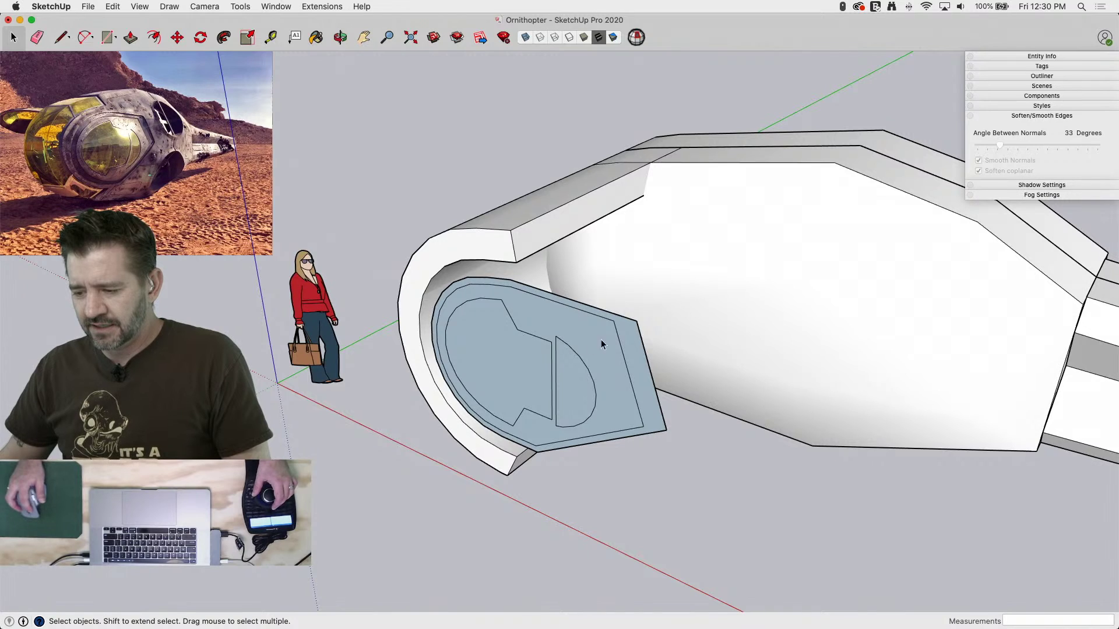
Push/Pull the window's outer frame ring, front pane and half-round rear pane each 9' 8 5/8" back to the fuselage
key(p)
click(630, 327)
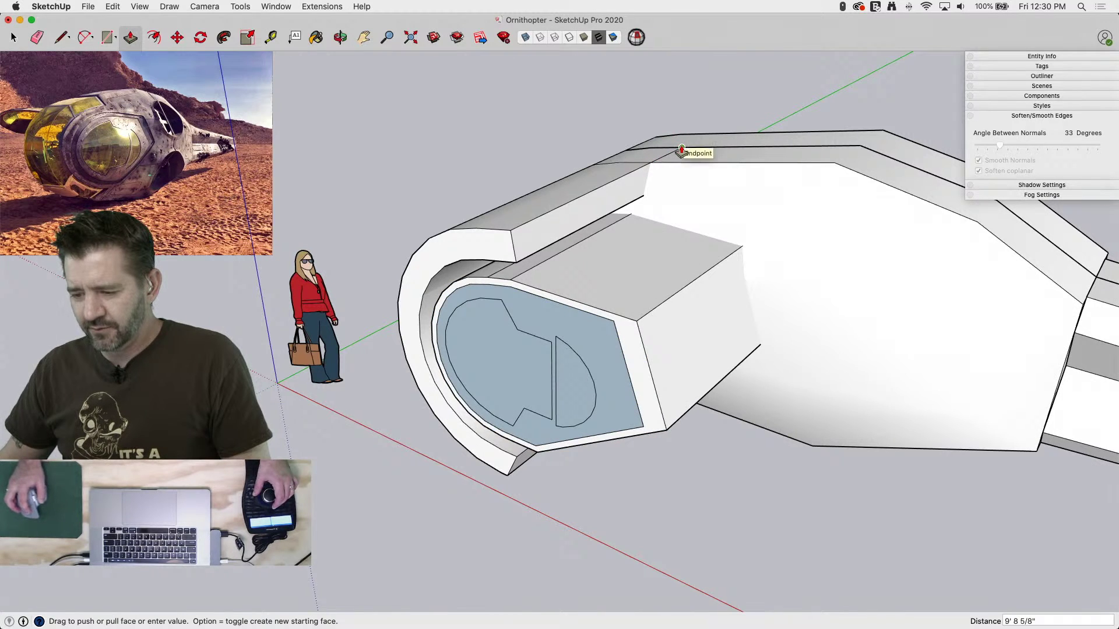
click(682, 151)
click(522, 367)
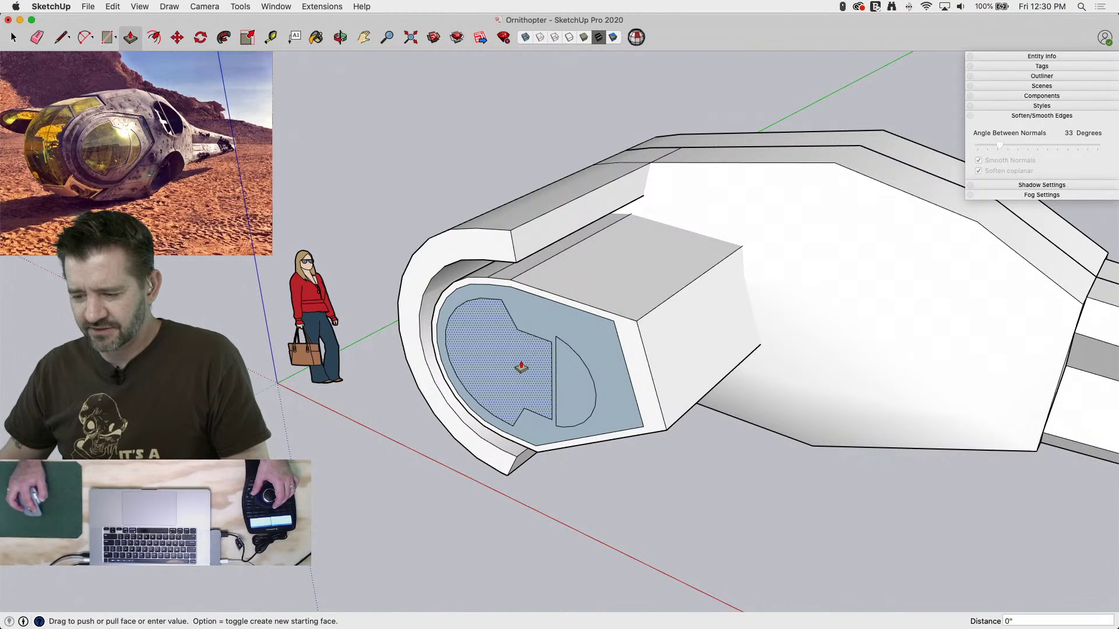
click(682, 150)
click(577, 372)
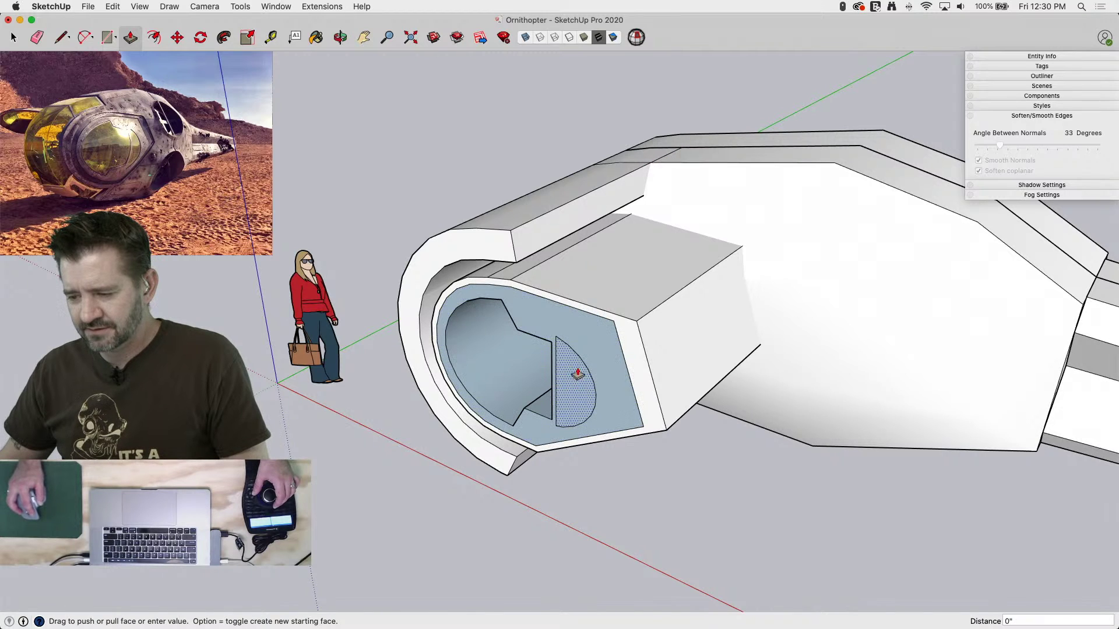
click(681, 151)
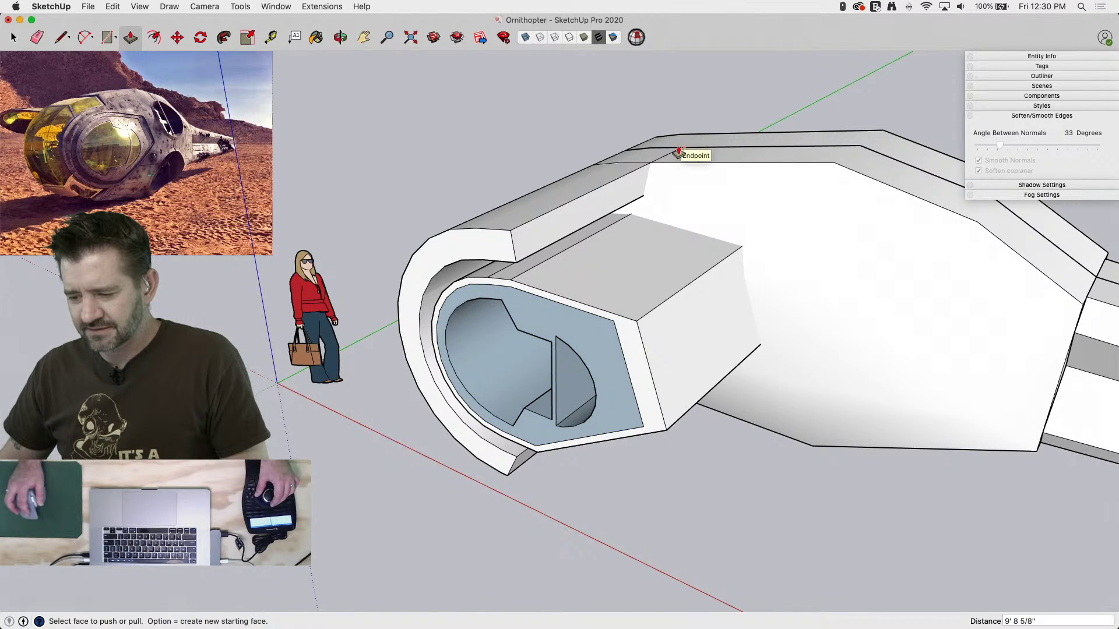
Examine in X-ray display how the extruded window frame and panes meet the fuselage body
key(space)
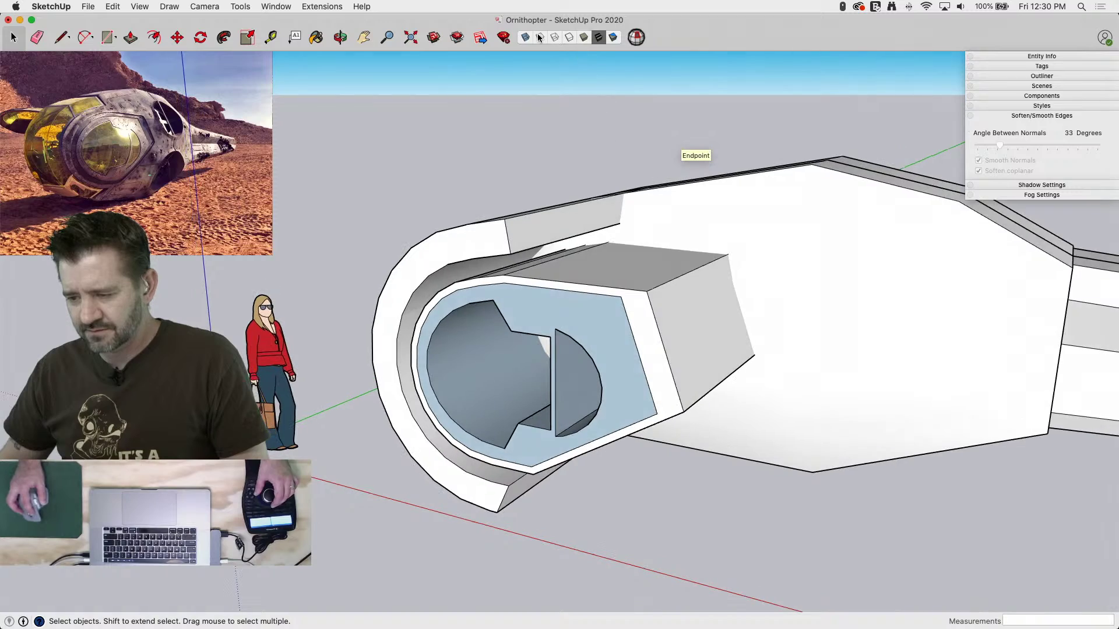
click(525, 38)
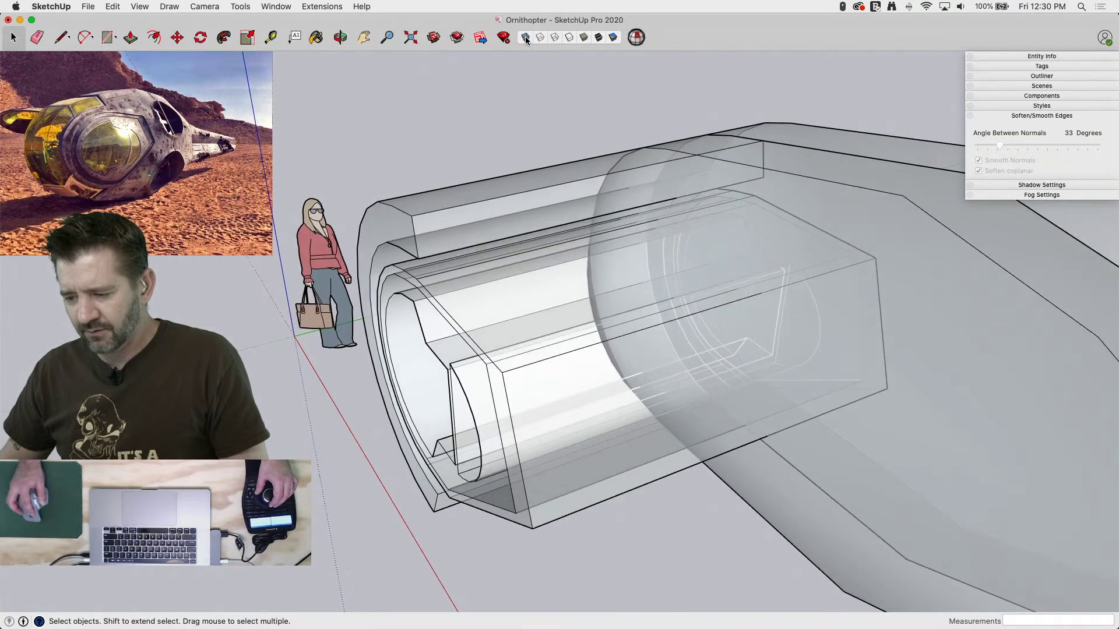
click(525, 38)
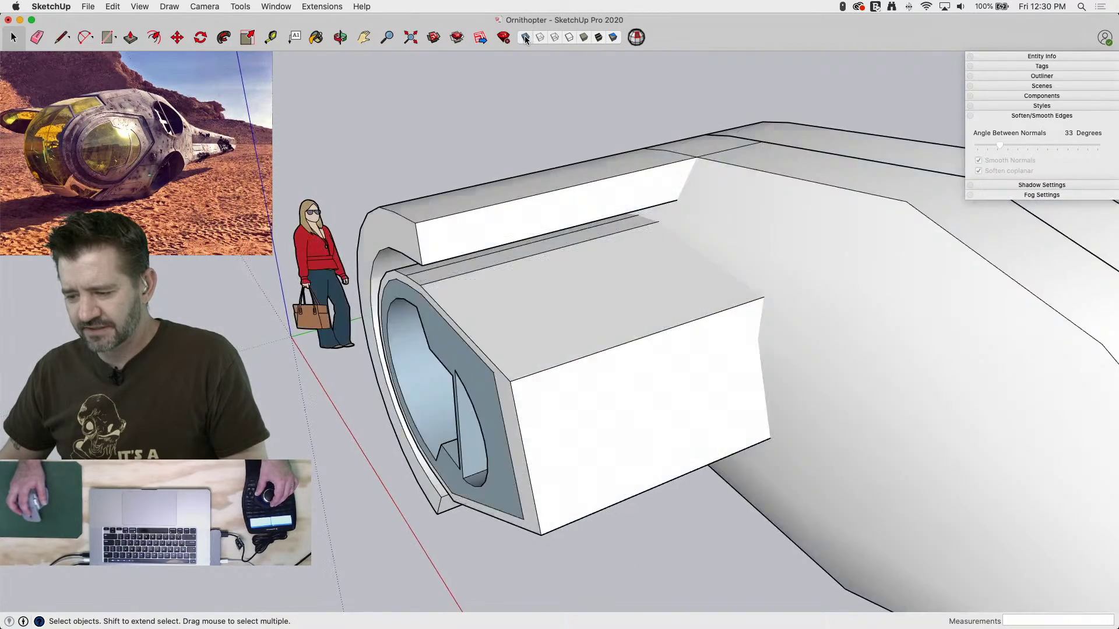
Open the fuselage group and its nested body group for editing, and select the side face behind the window extrusions
click(798, 166)
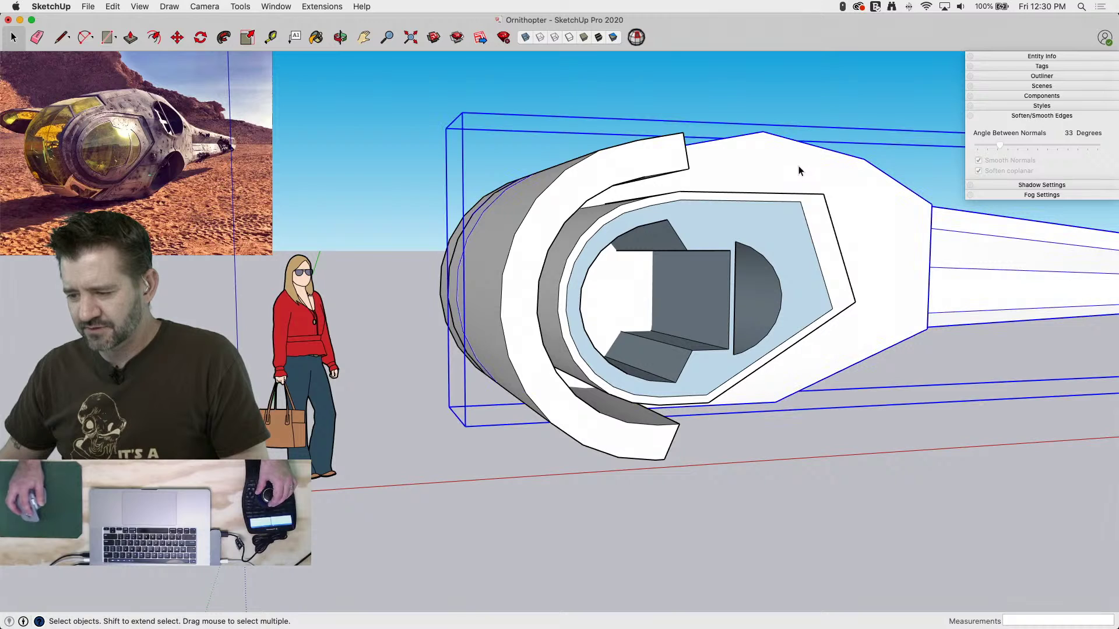
double_click(737, 205)
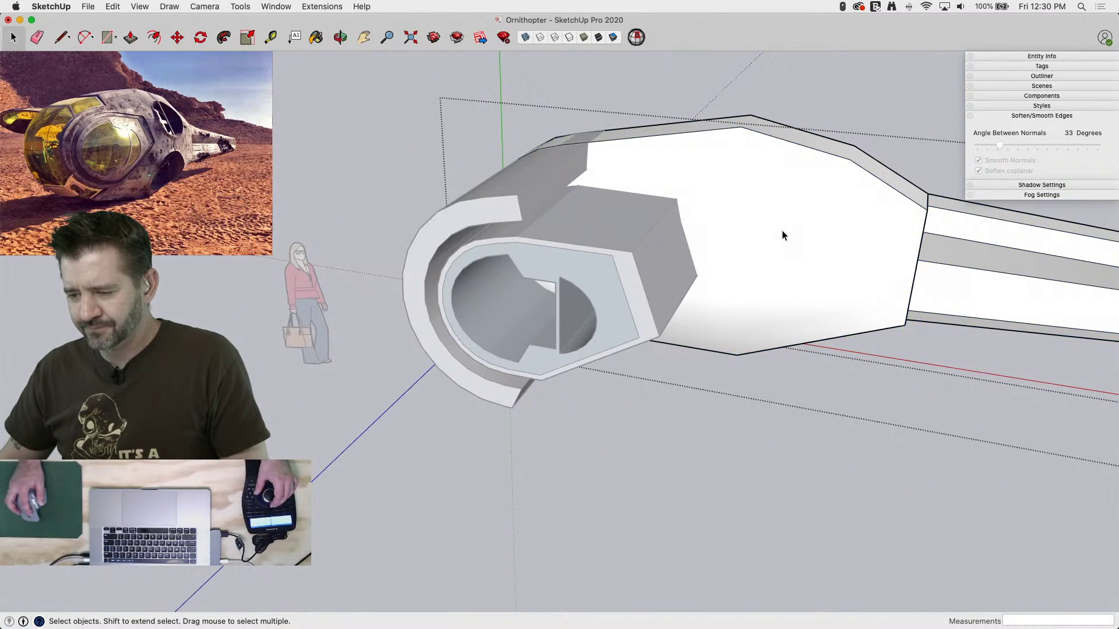
click(735, 188)
double_click(722, 196)
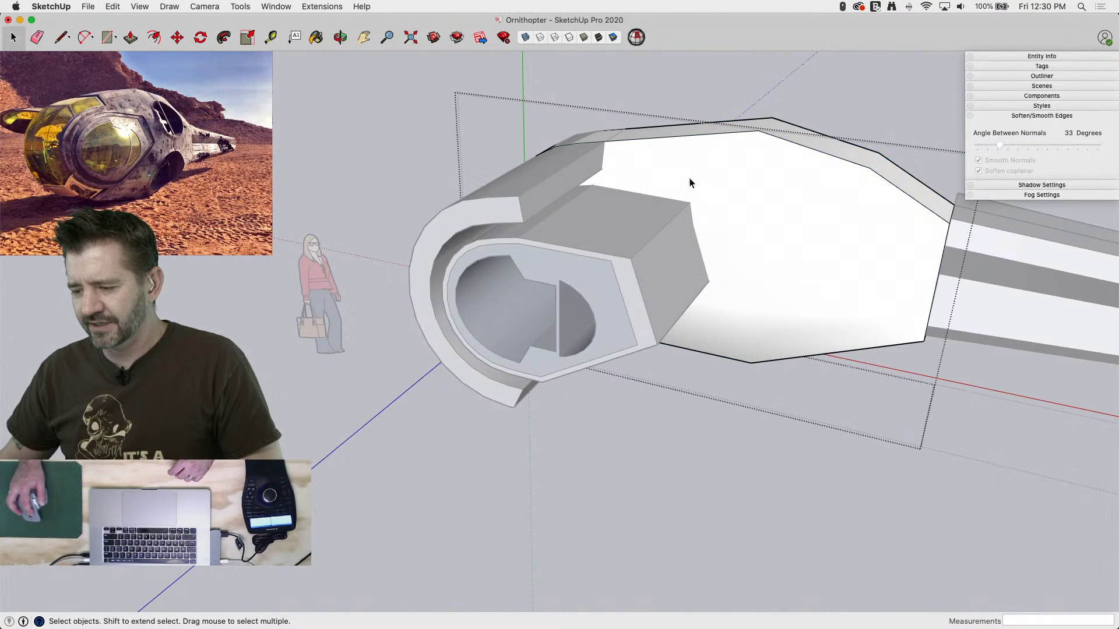
click(689, 175)
middle_drag(622, 168, 574, 441)
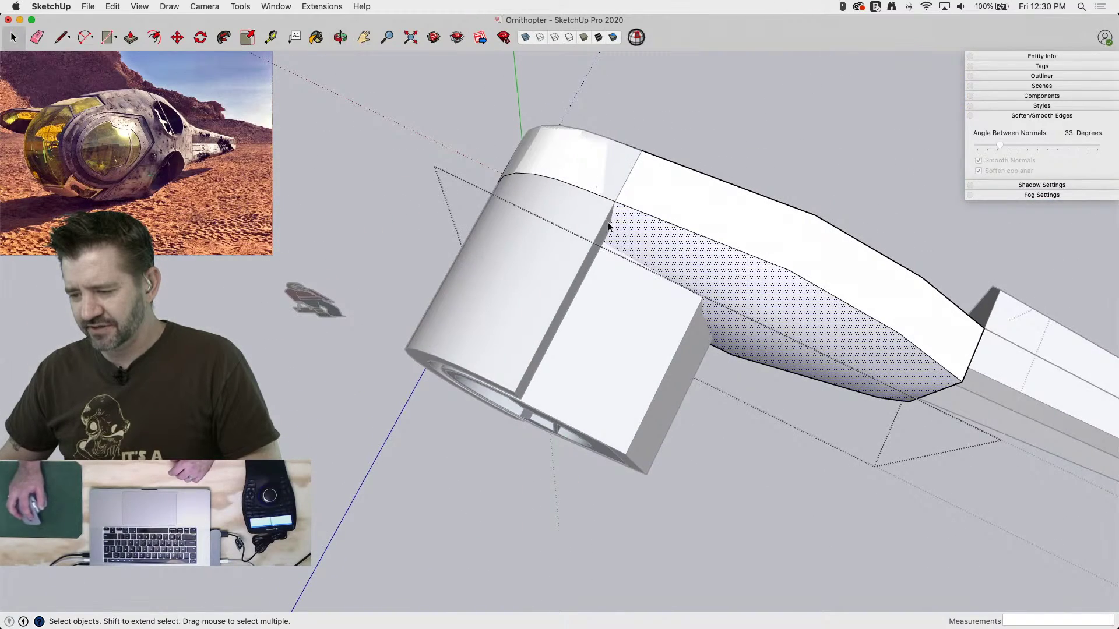
Intersect the selected fuselage side face with the model and leave the fuselage group
middle_drag(748, 201, 659, 78)
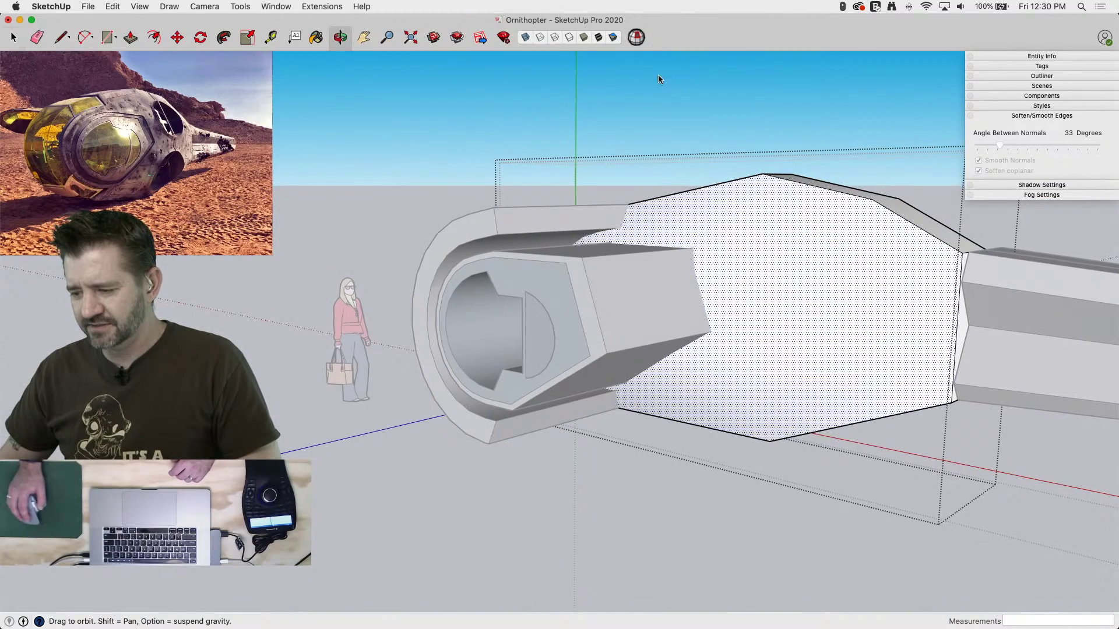
right_click(753, 279)
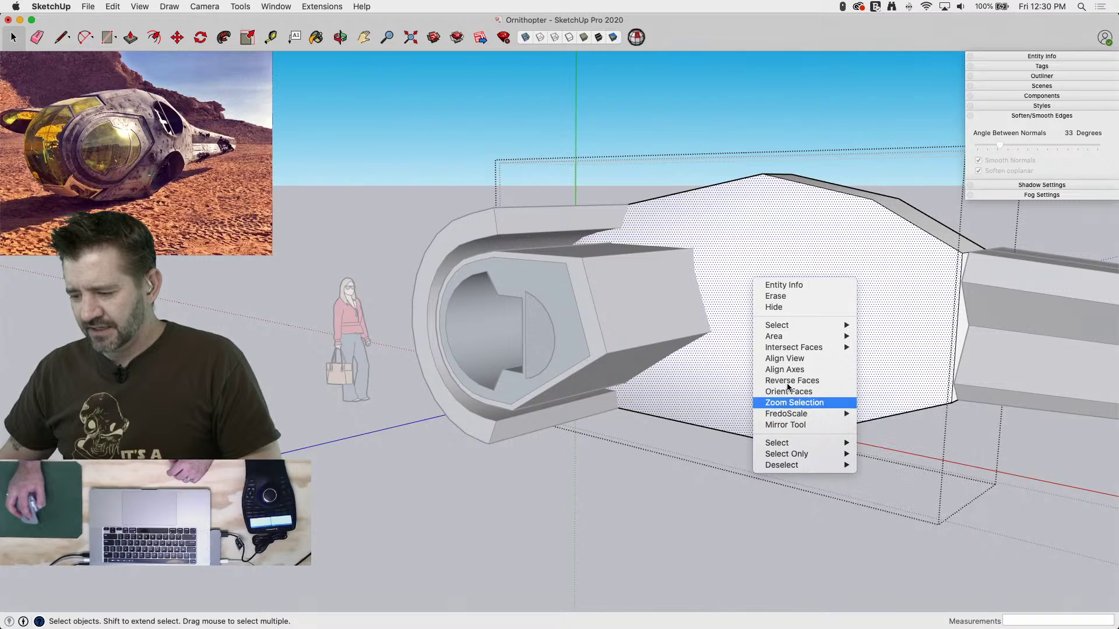
mouse_move(788, 349)
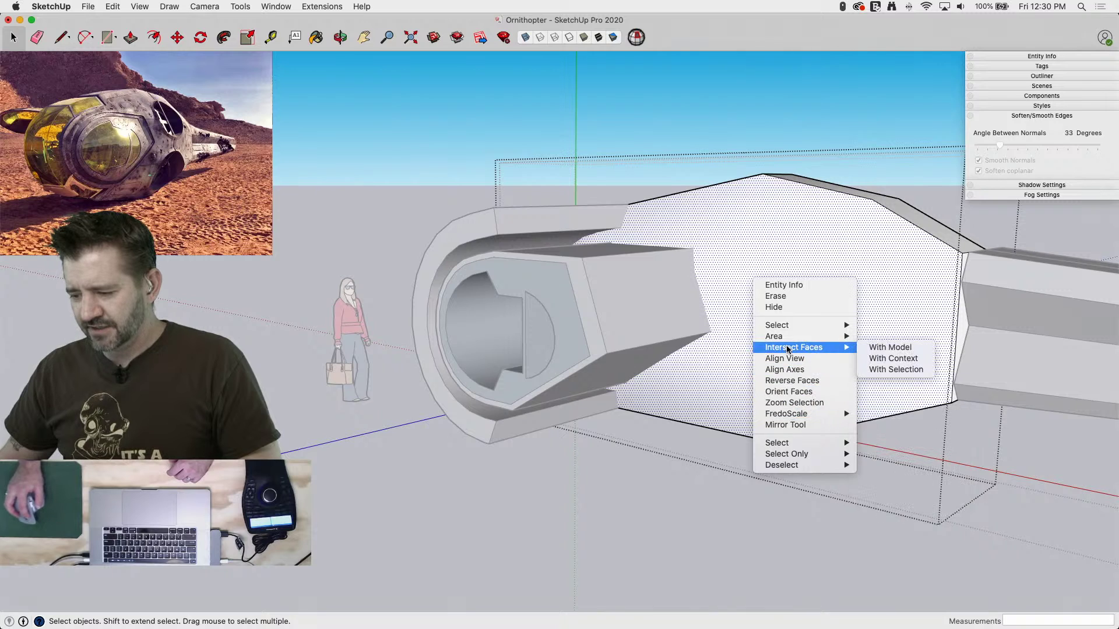
click(893, 348)
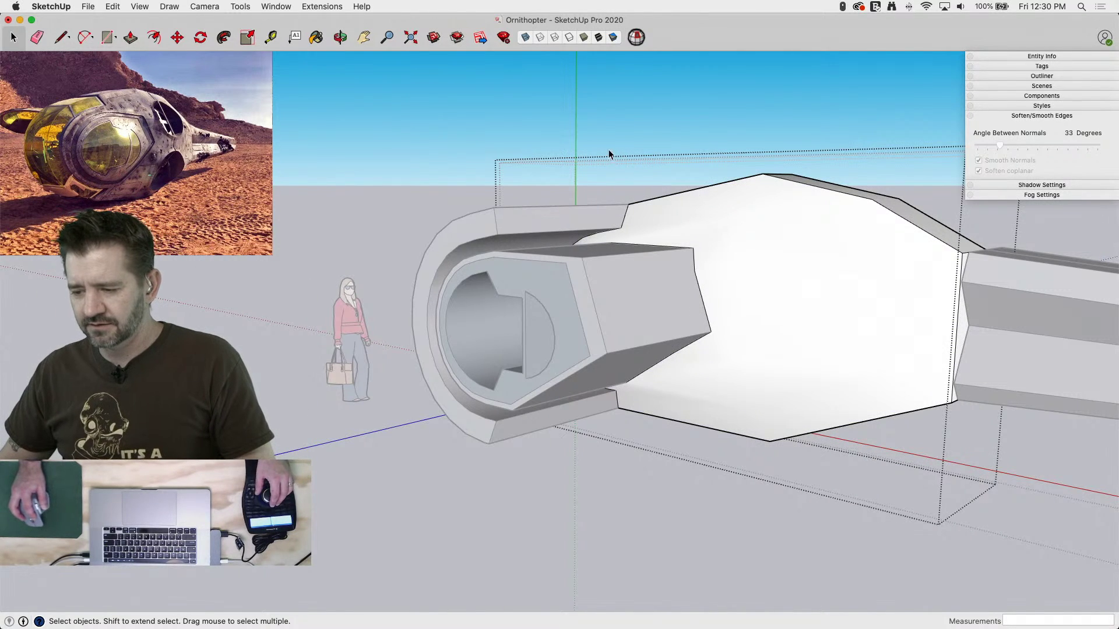
click(519, 108)
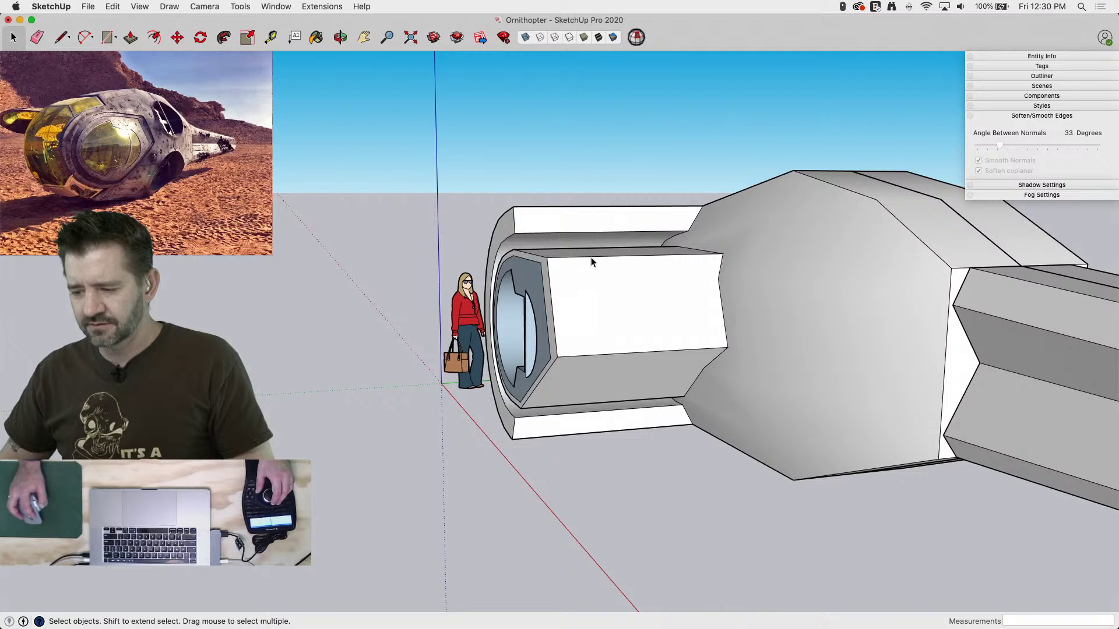
Delete the protruding window-frame extrusion and the curved outer band extrusion used as cutters on the fuselage side
click(588, 274)
key(Delete)
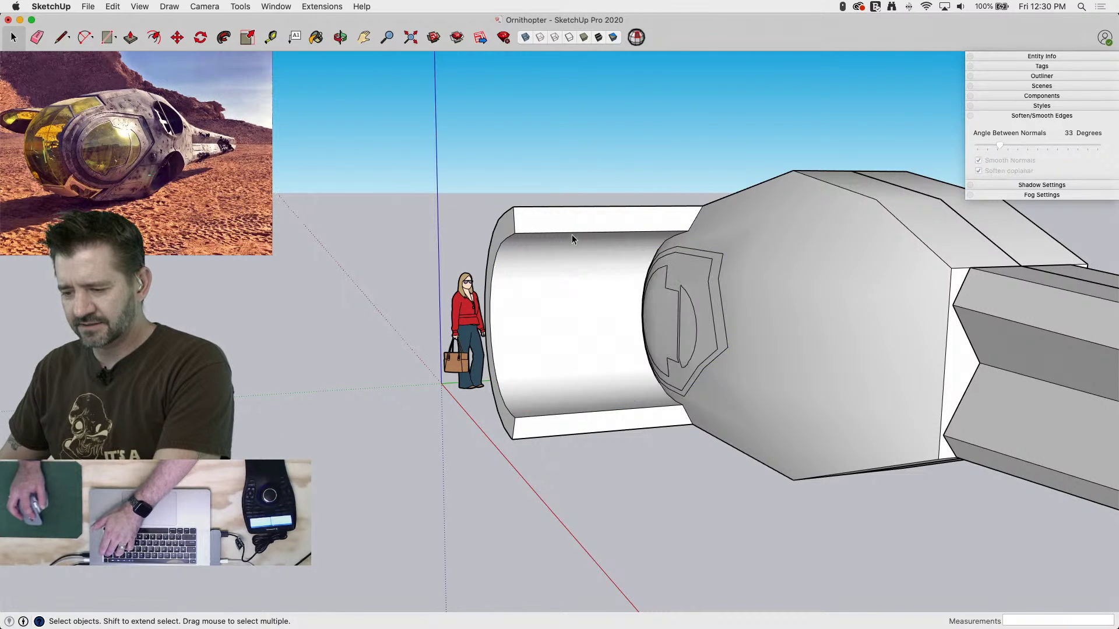
click(572, 230)
key(Delete)
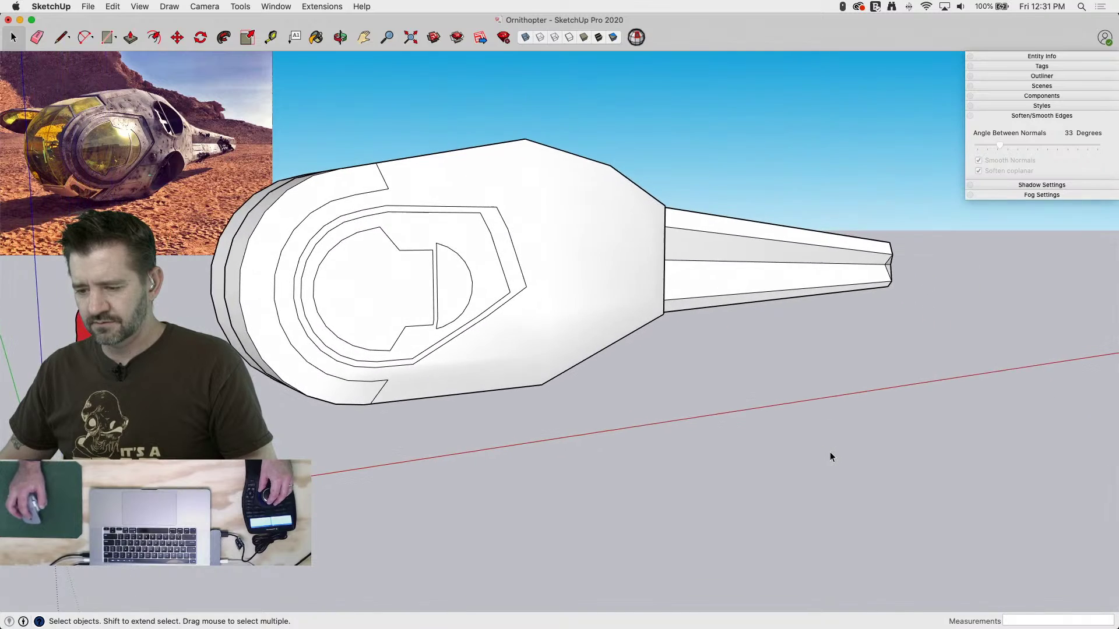
Open the fuselage group and draw a line across its top from the band's upper end corner, erasing the overshoot
double_click(578, 266)
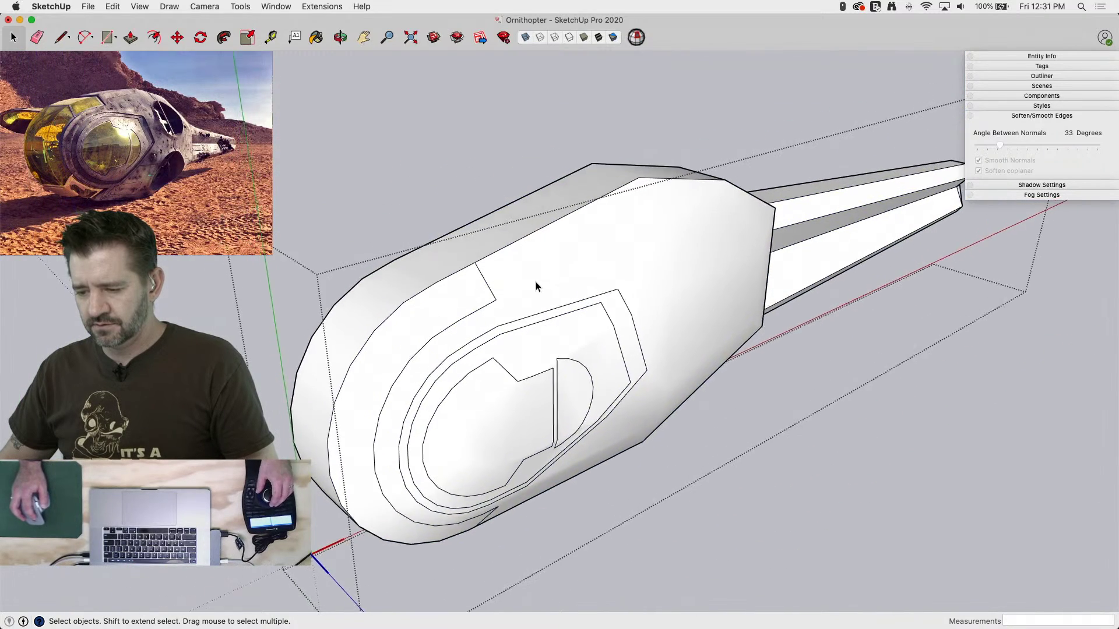
key(l)
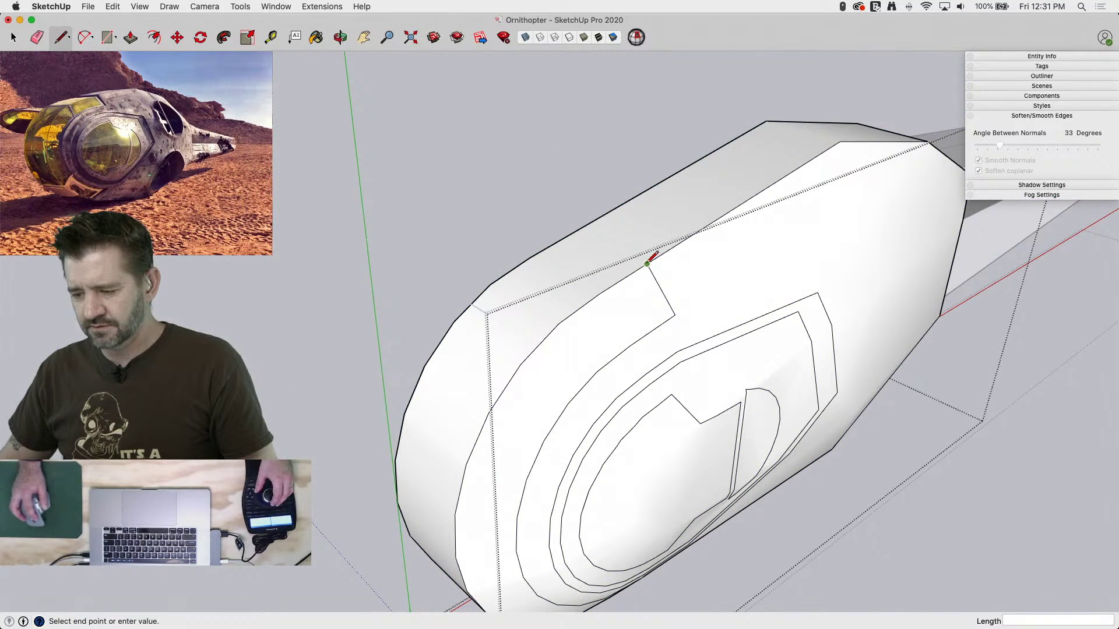
key(Escape)
key(e)
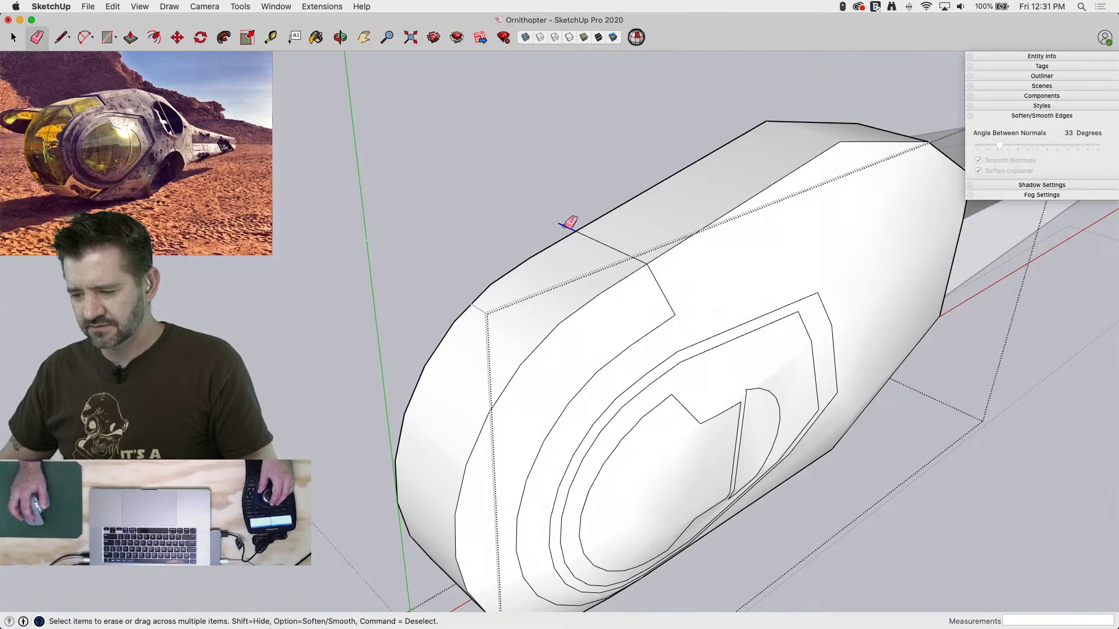
Draw a matching line across the fuselage underside from the band's lower end corner and erase the overshoot
key(l)
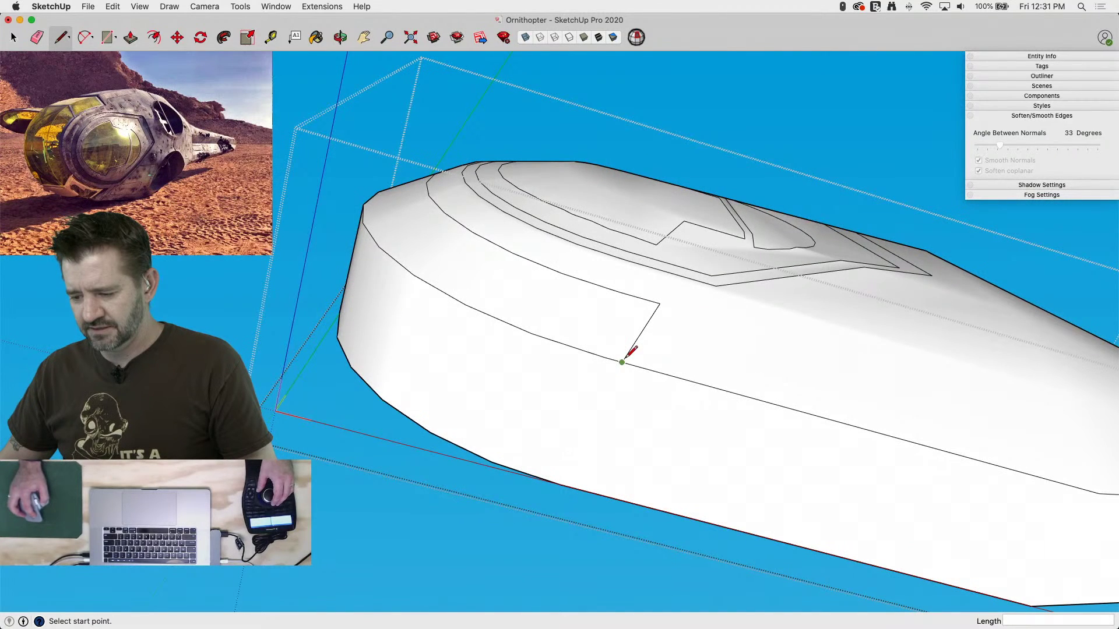
click(622, 361)
click(572, 511)
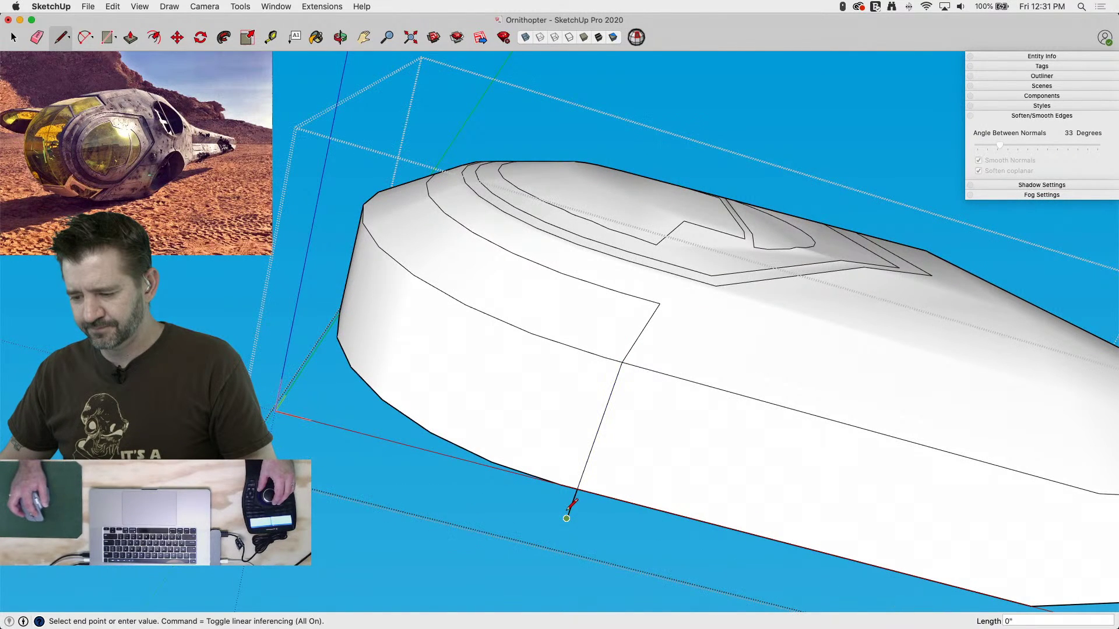
key(e)
key(space)
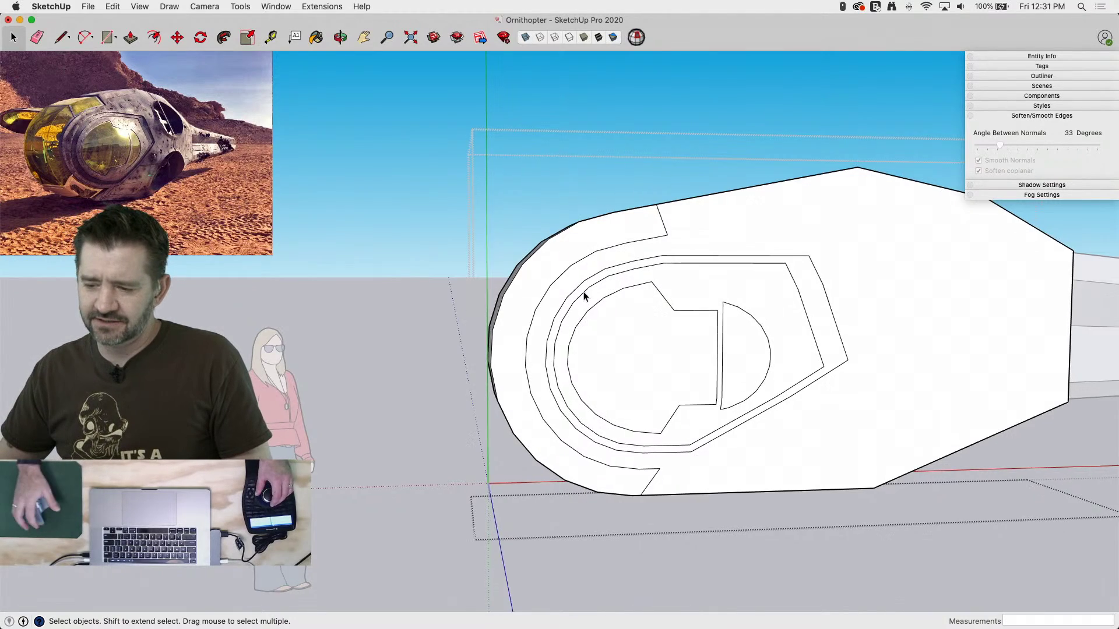
Save the model and copy the curved nose band face 1" inward from its upper end corner
click(626, 247)
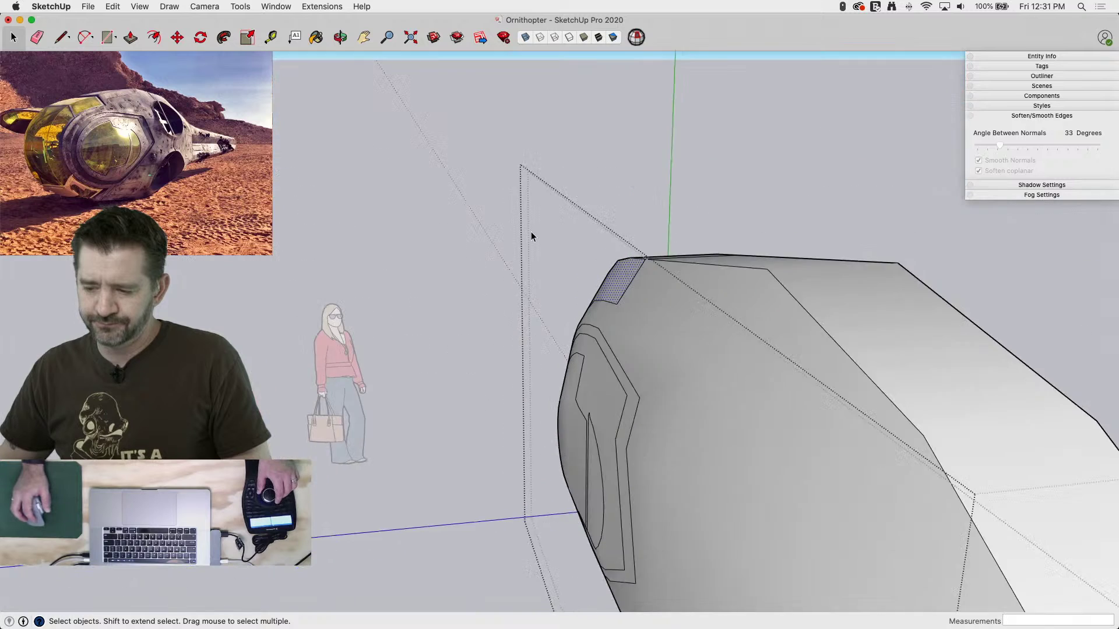
key(super+s)
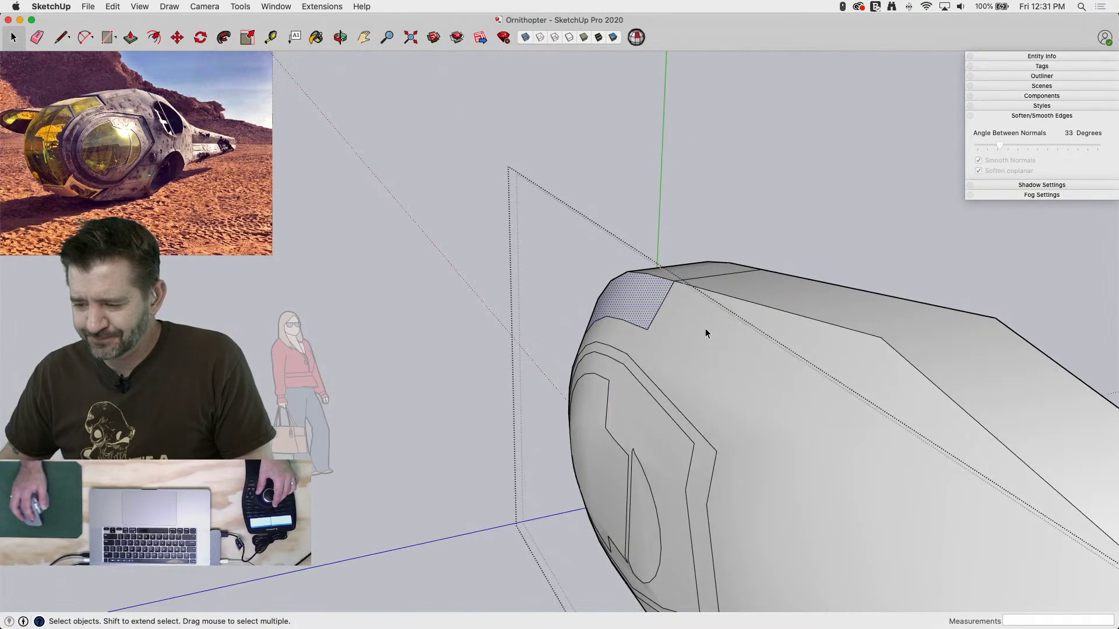
key(m)
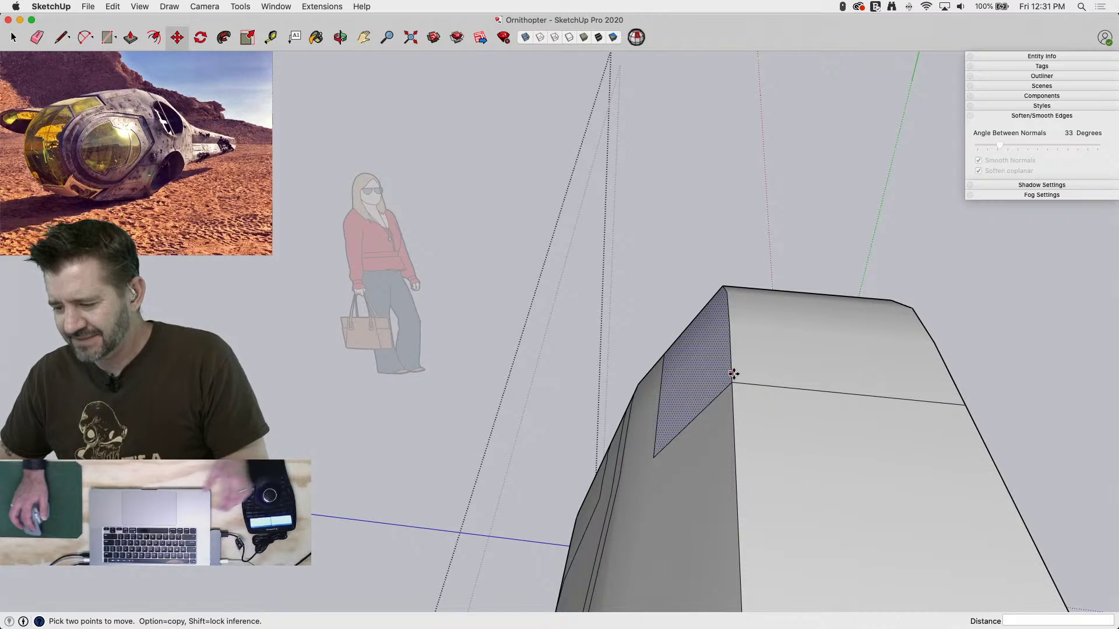
click(734, 380)
key(alt)
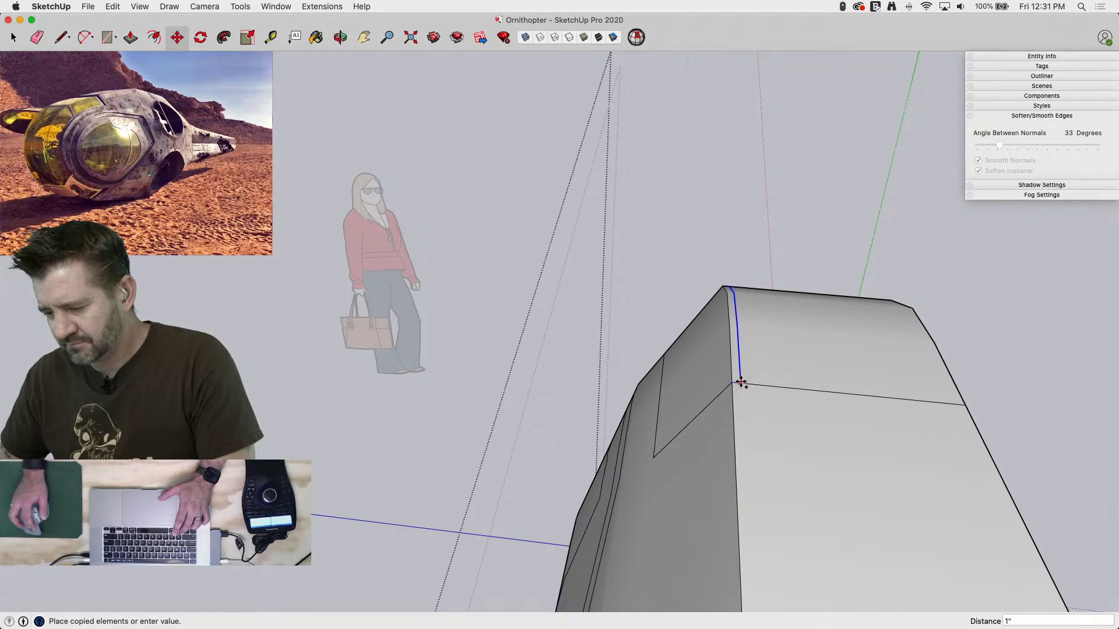
click(740, 382)
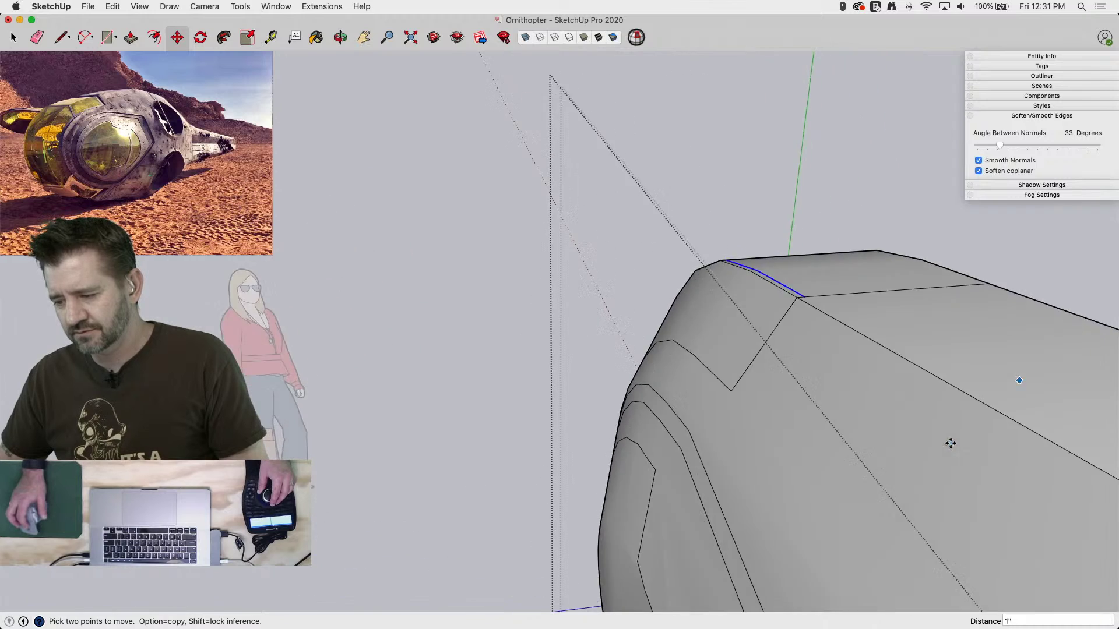
key(space)
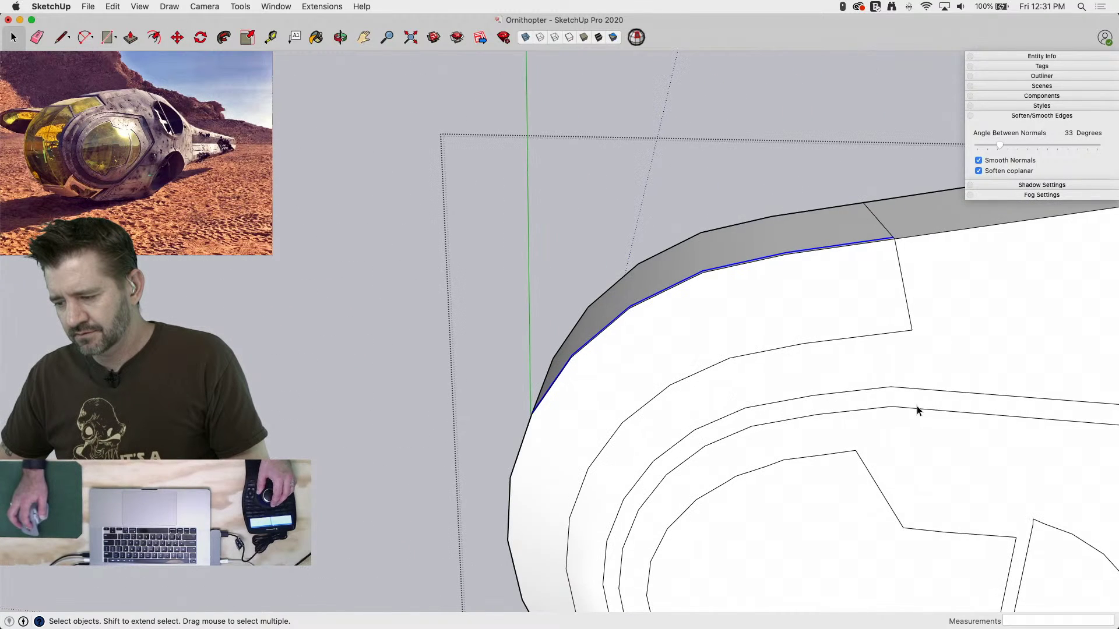
Erase the original outer edge segment at the band's upper end and draw a 1" line across the exposed gap corner
key(e)
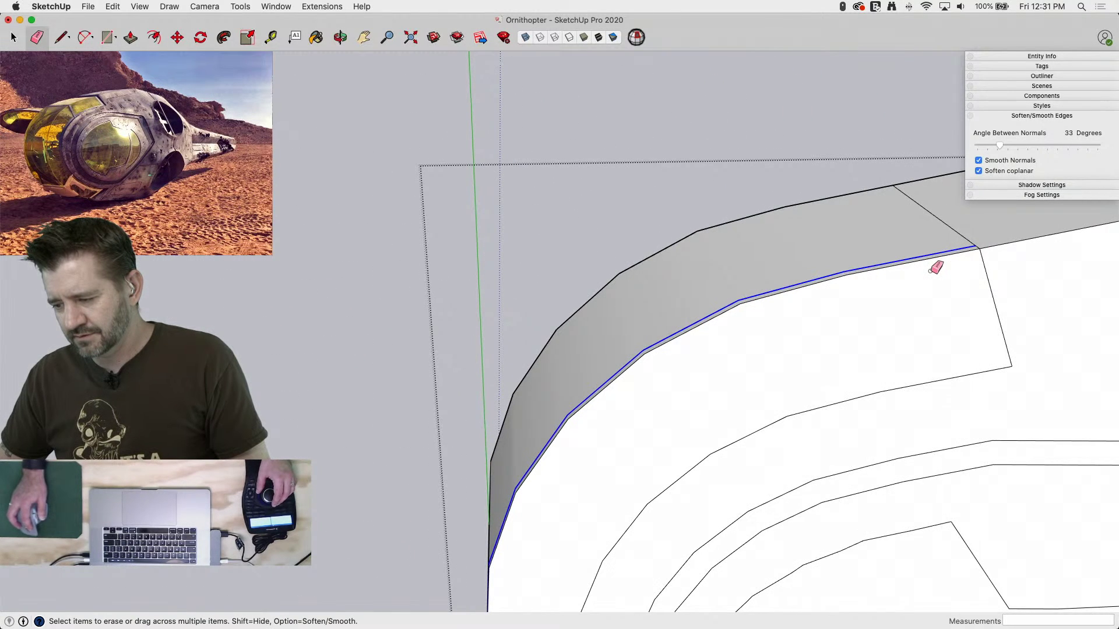
click(932, 259)
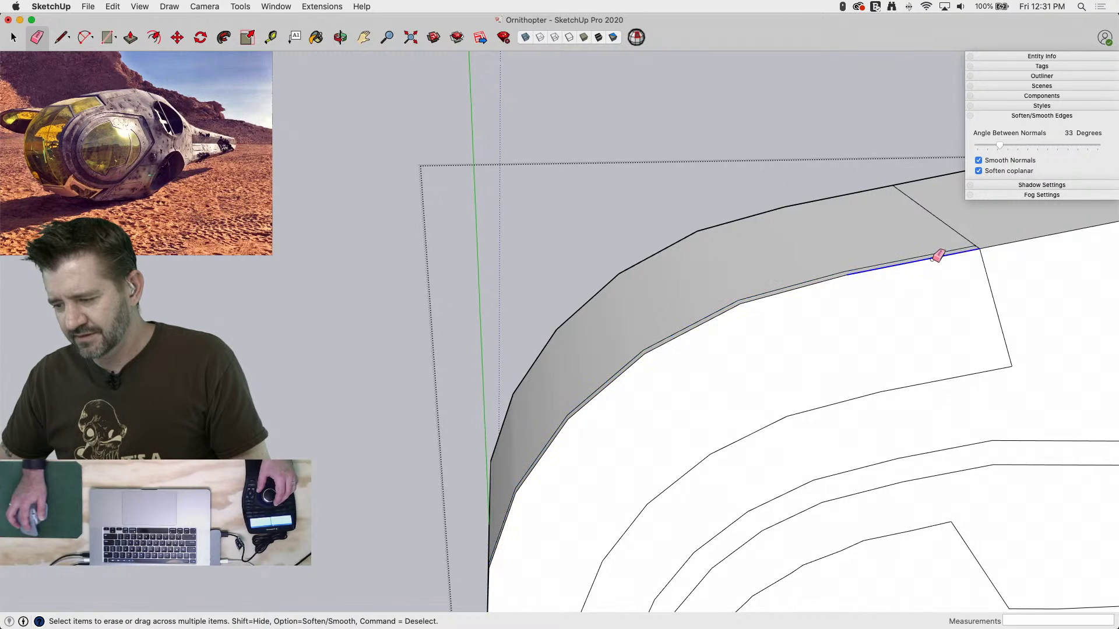
key(space)
key(l)
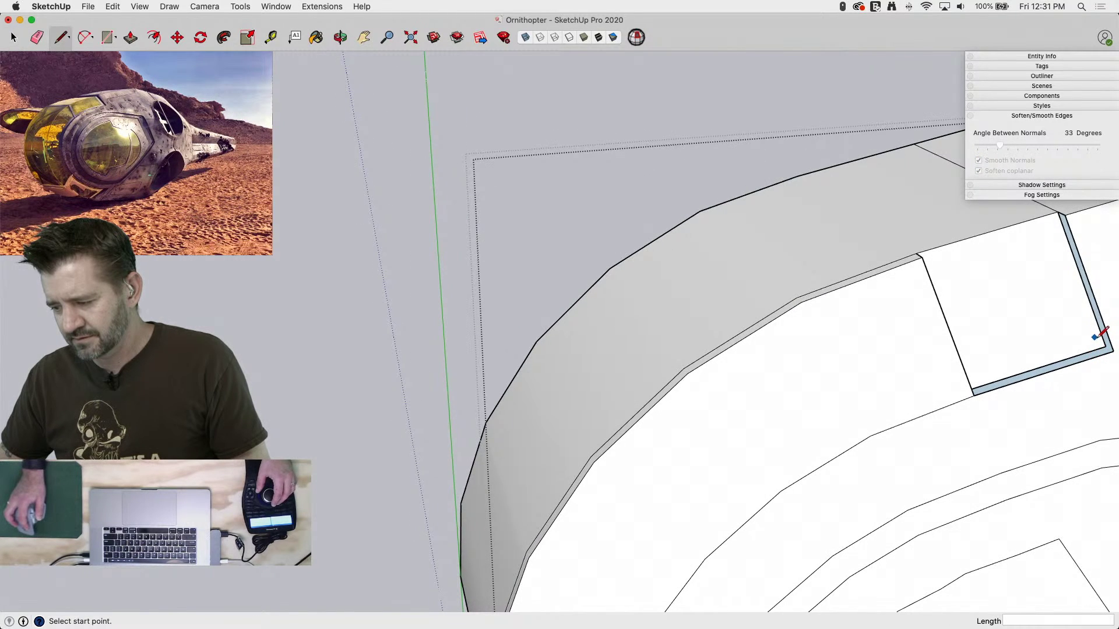
click(1104, 346)
click(1112, 351)
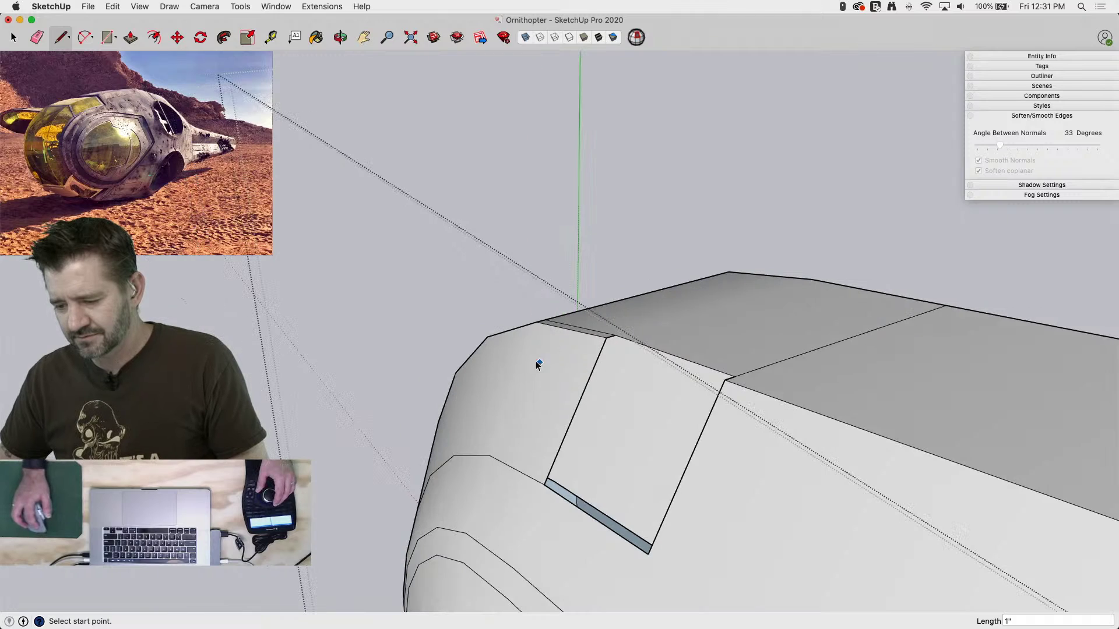
Delete the remaining original outer face of the nose band above the recessed copy
key(space)
click(532, 380)
key(Delete)
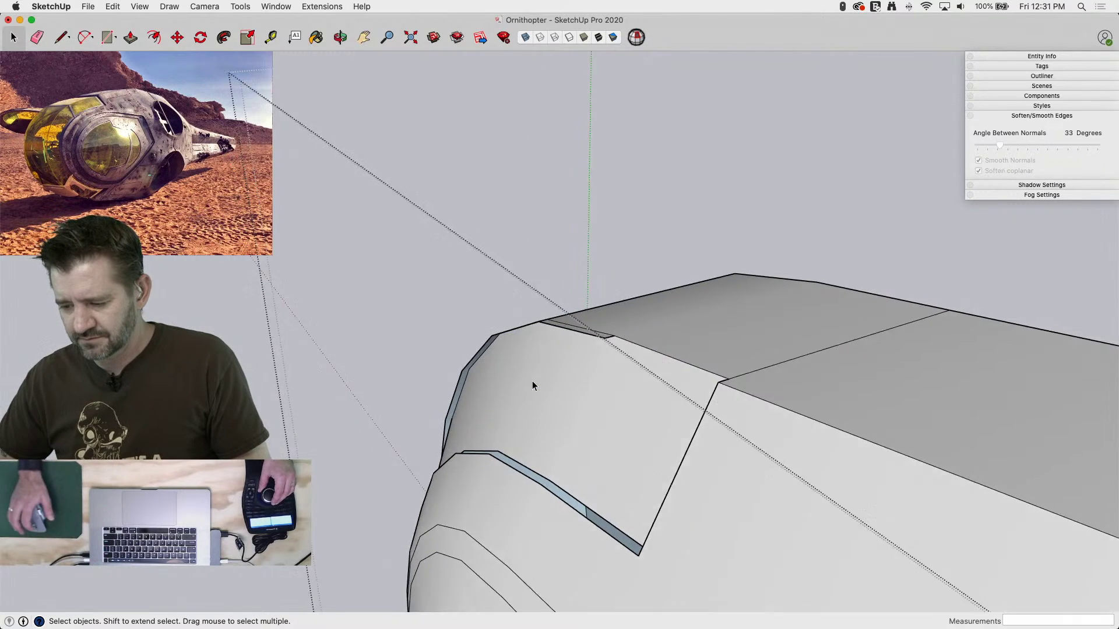
Draw short 1" lines between matching vertices along the band's inner curve to fill the recess wall segment by segment
key(l)
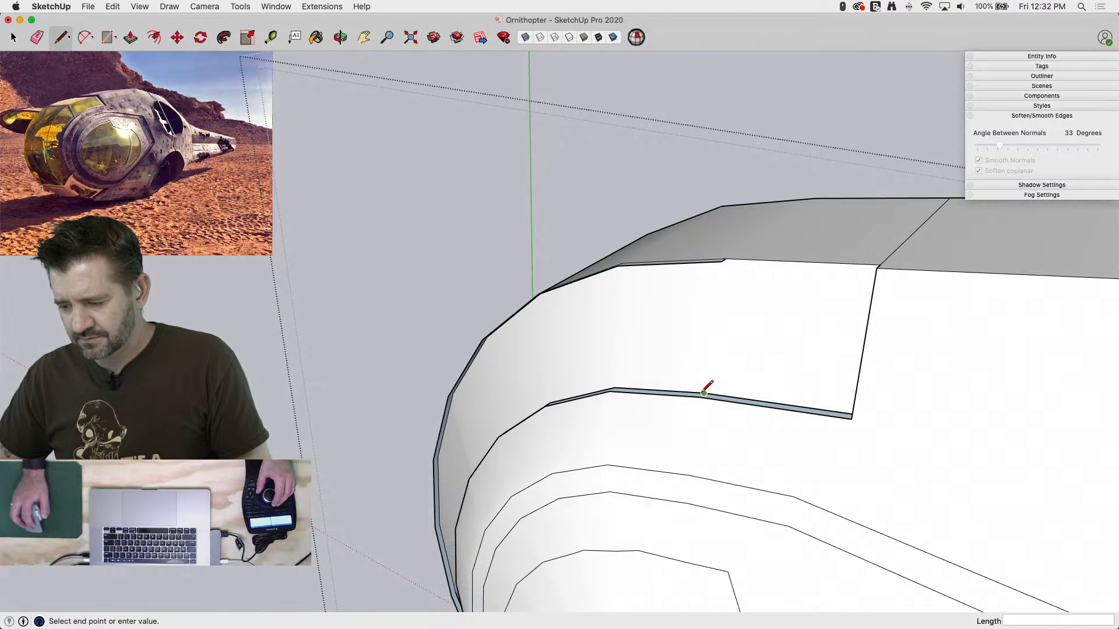
key(Escape)
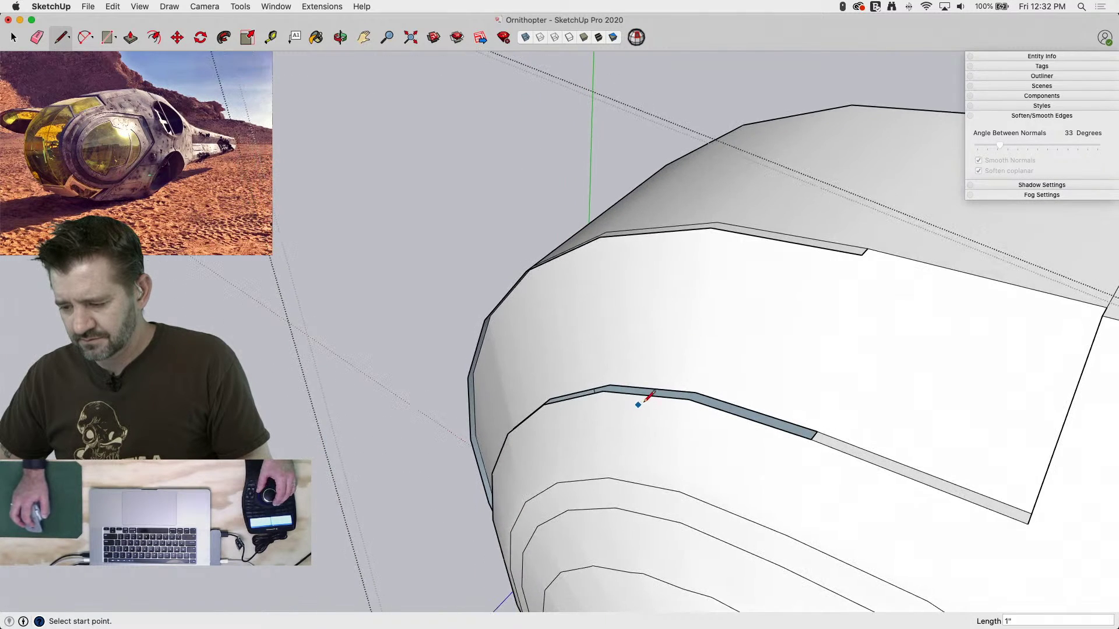
click(694, 393)
key(Escape)
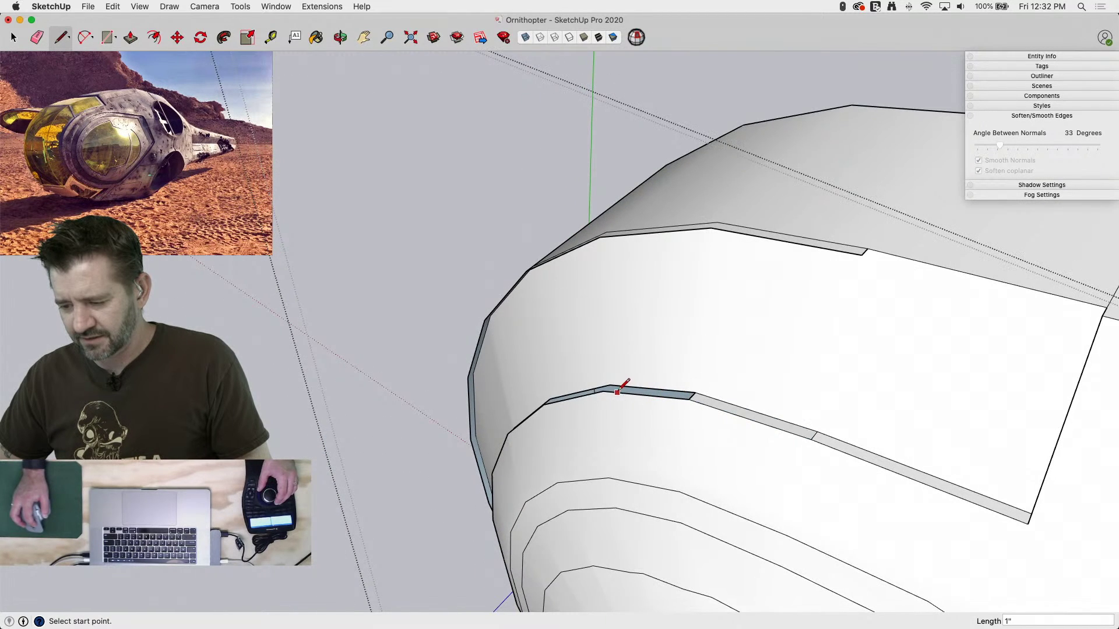
click(609, 384)
key(Escape)
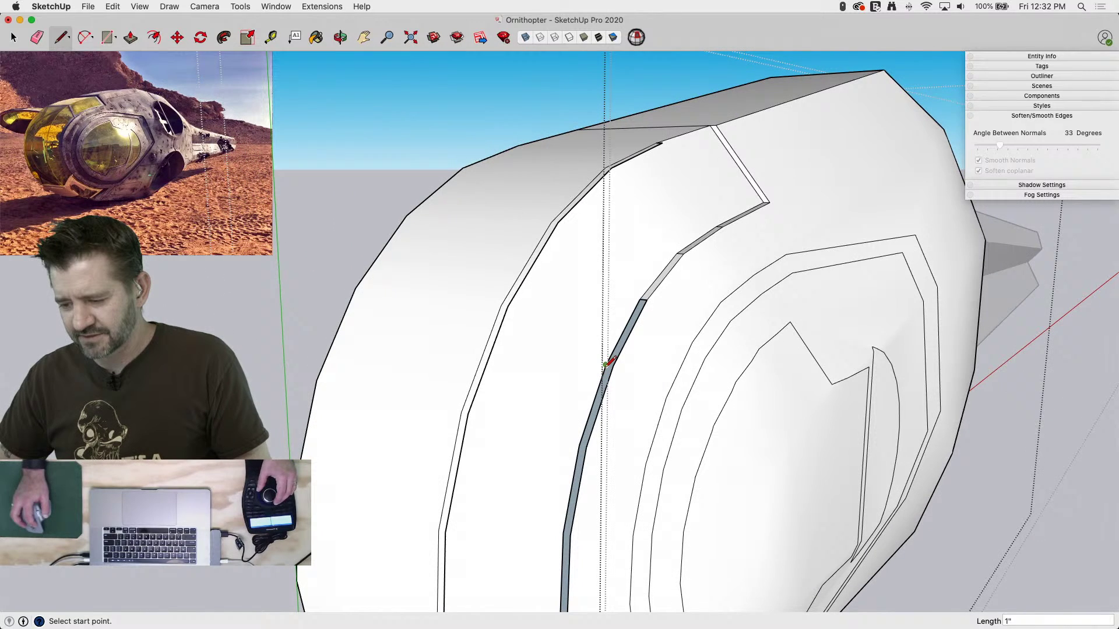
click(606, 365)
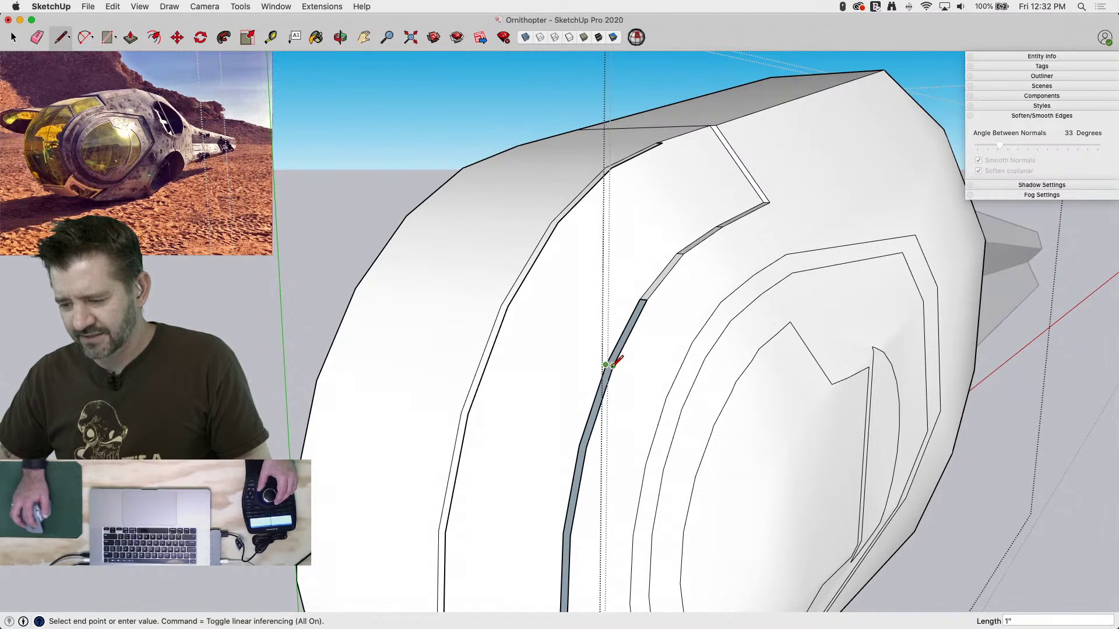
click(613, 366)
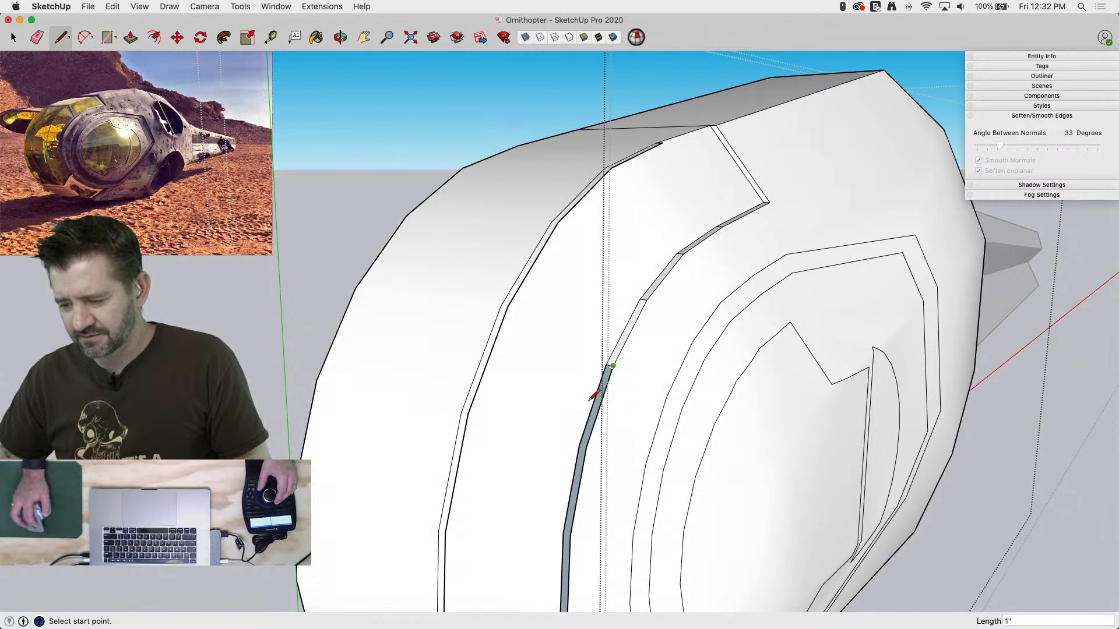
key(Escape)
click(580, 445)
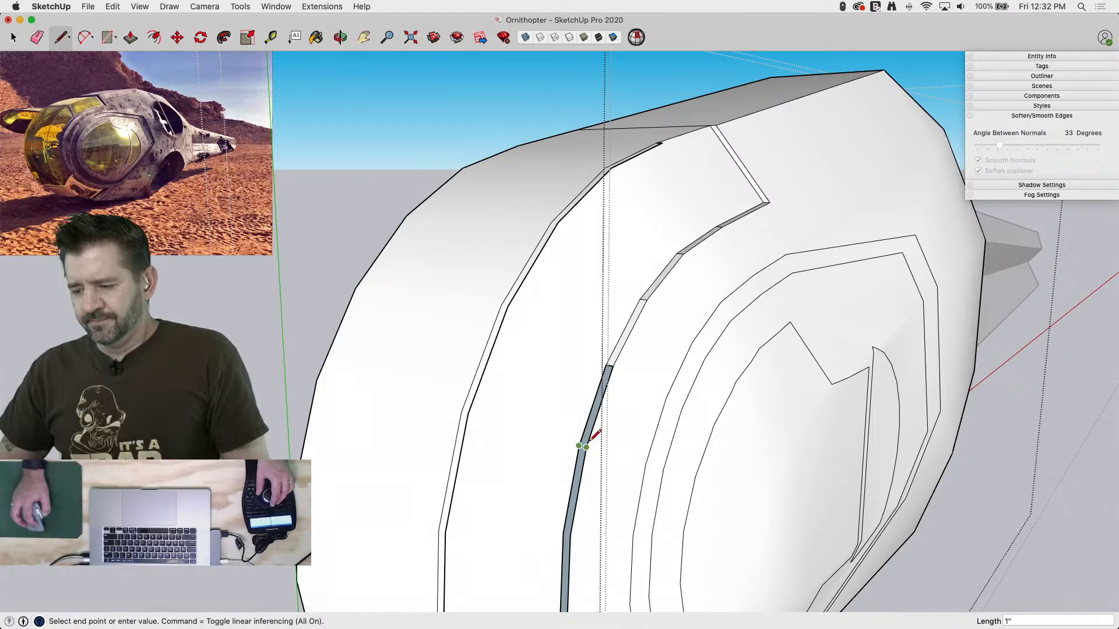
key(Escape)
Erase the leftover edges along the band's outer rim and draw a line across the recess gap at its lower corner
key(e)
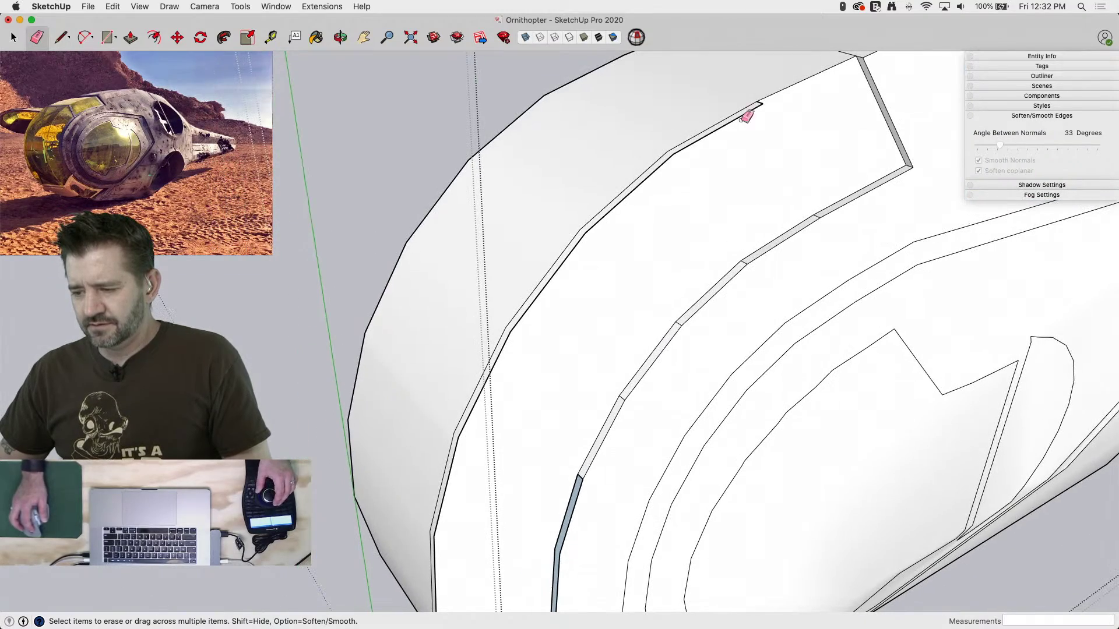
click(759, 105)
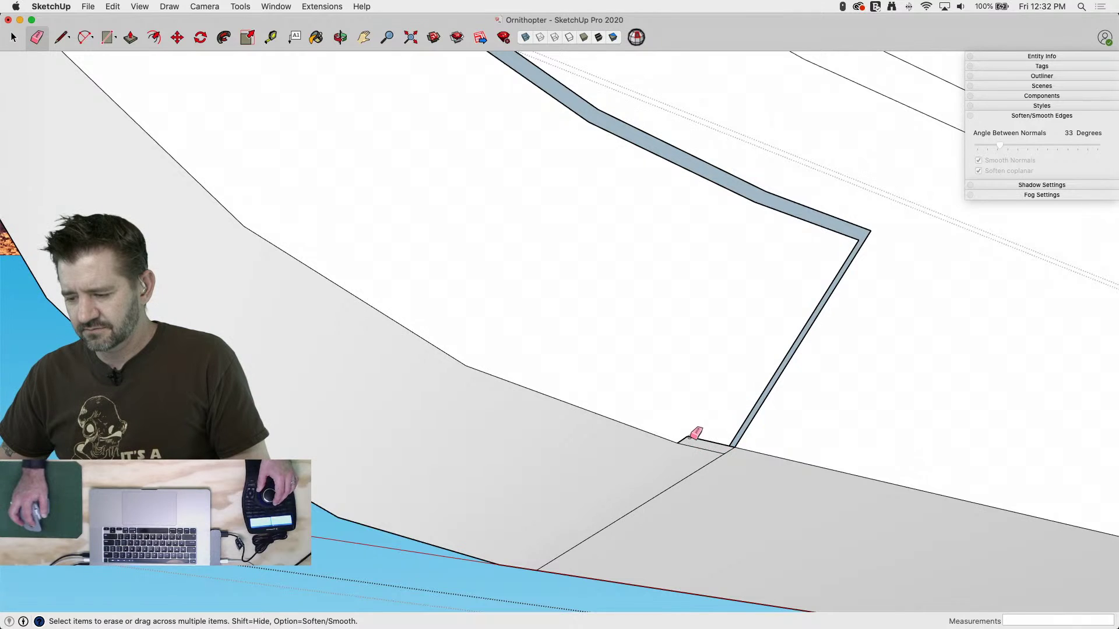
key(l)
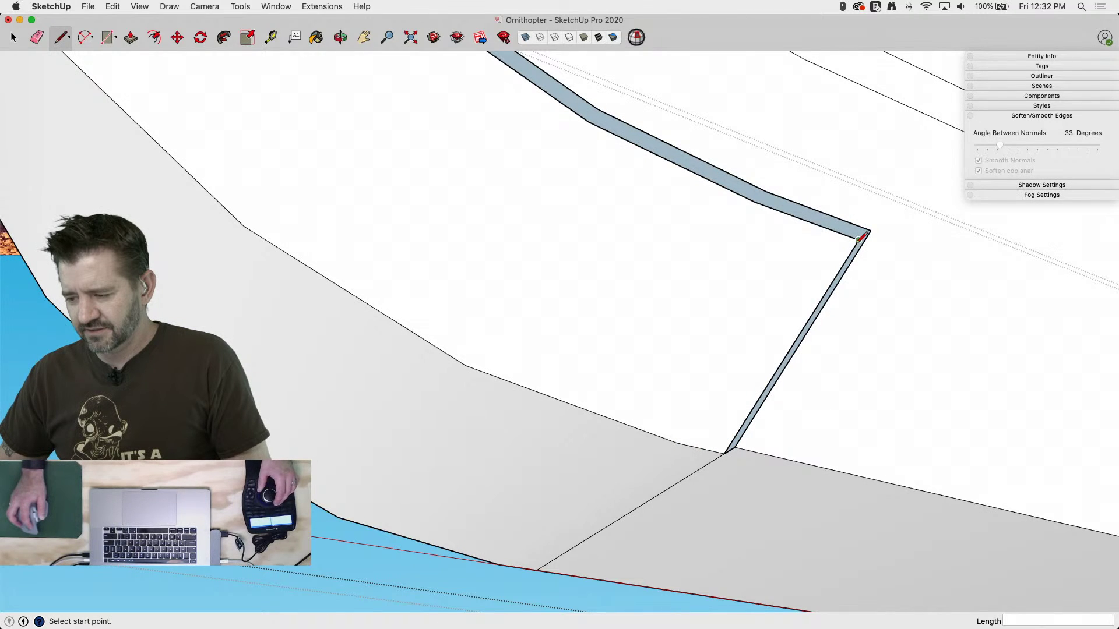
click(872, 230)
key(e)
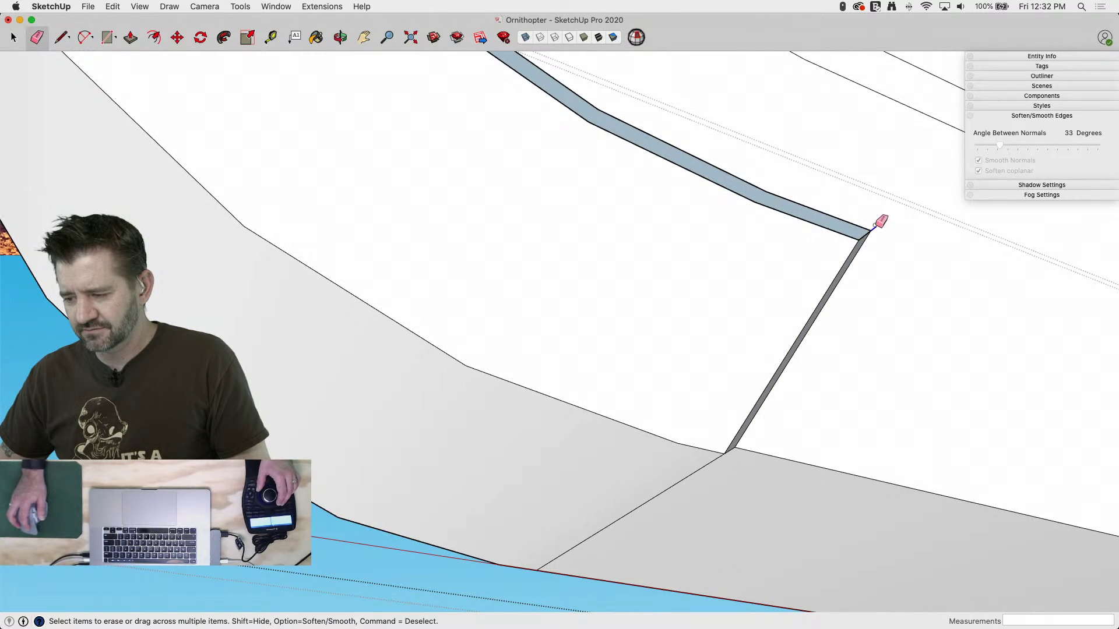
Draw short 1" lines between the remaining matching vertices around the band's inner curve to finish filling the recess wall
key(l)
click(770, 192)
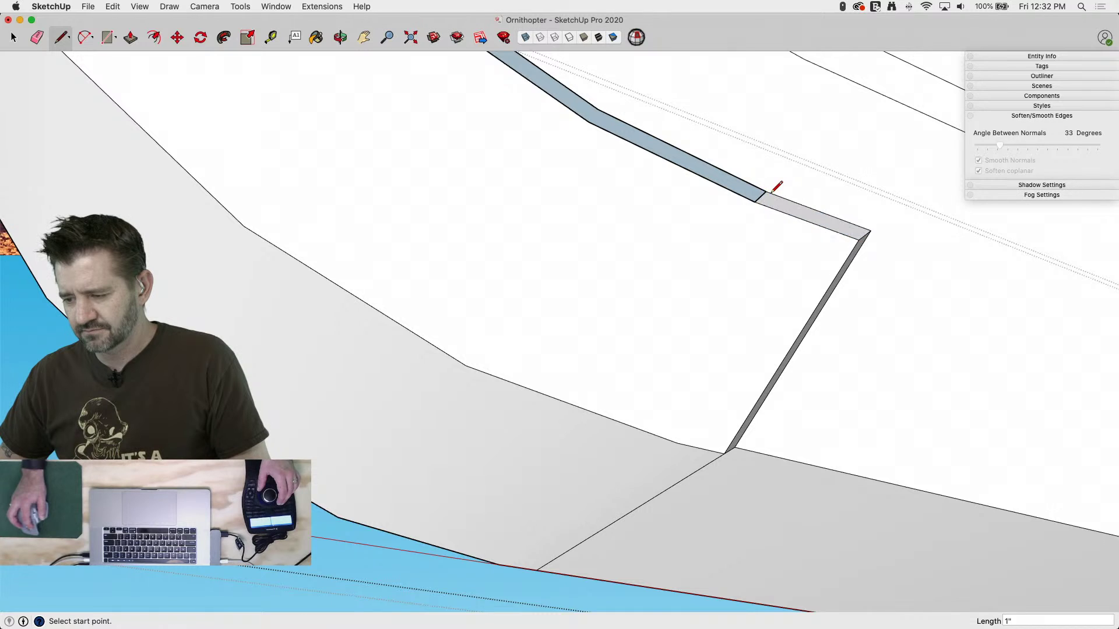
click(588, 121)
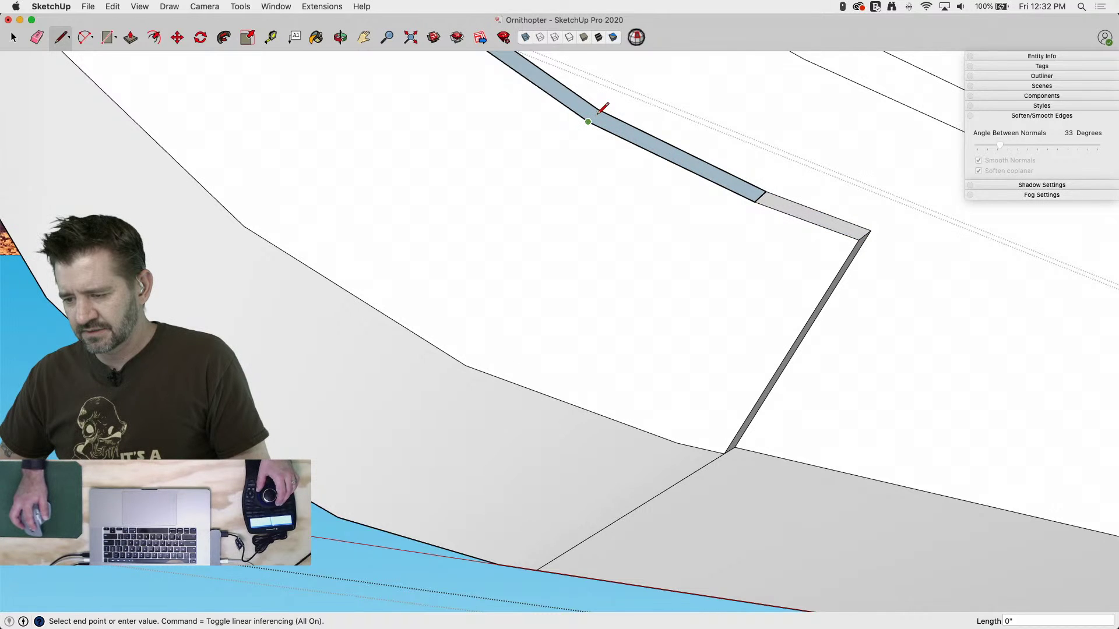
click(597, 109)
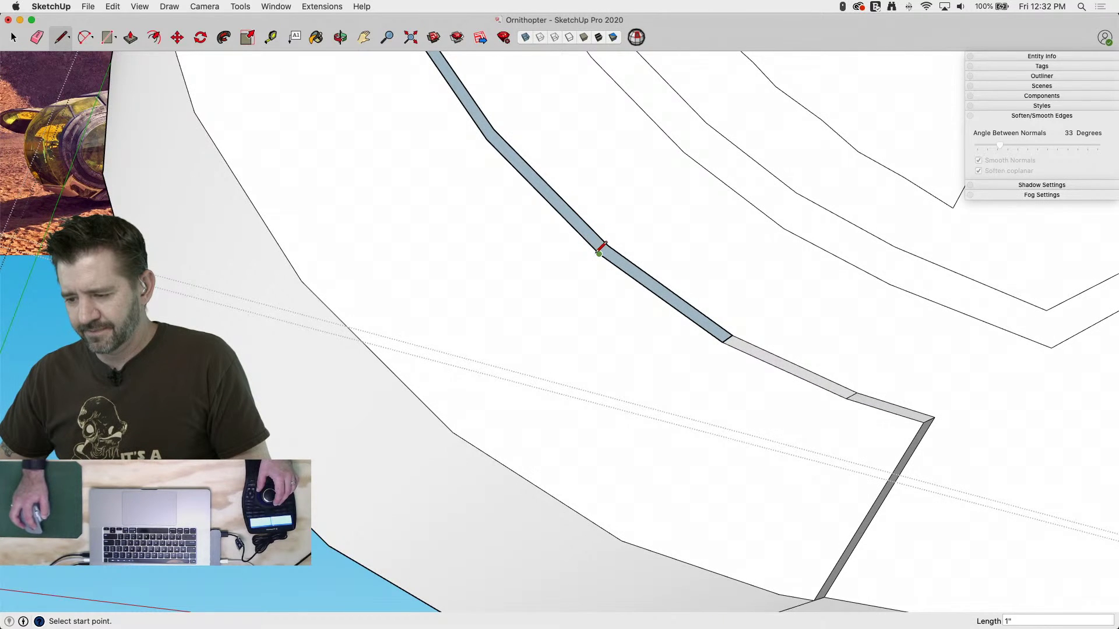
click(598, 253)
click(608, 245)
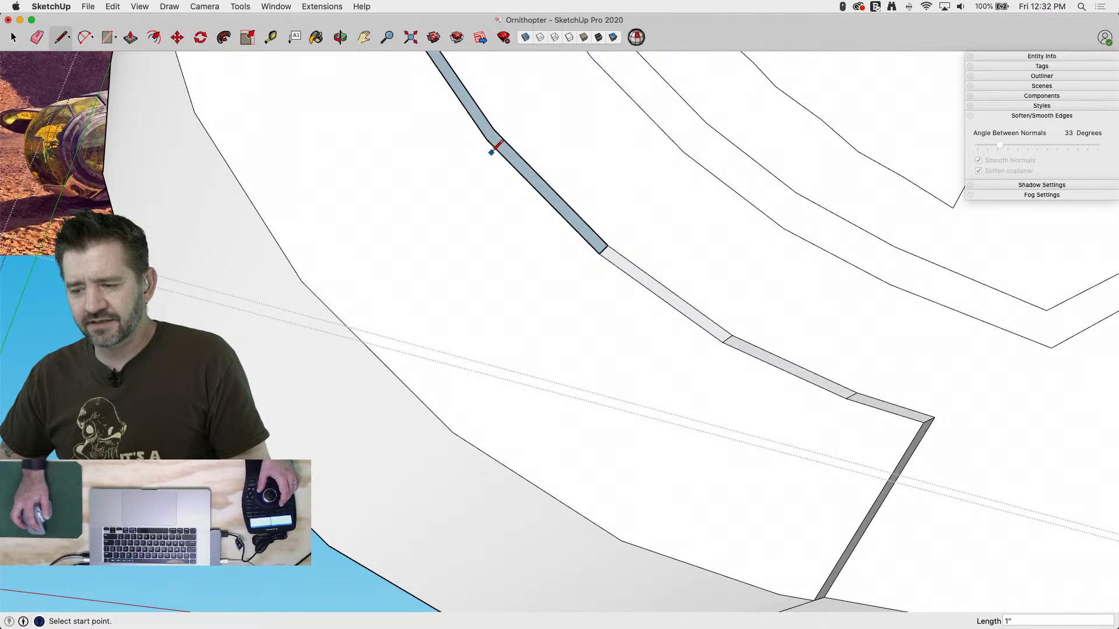
click(488, 140)
click(495, 128)
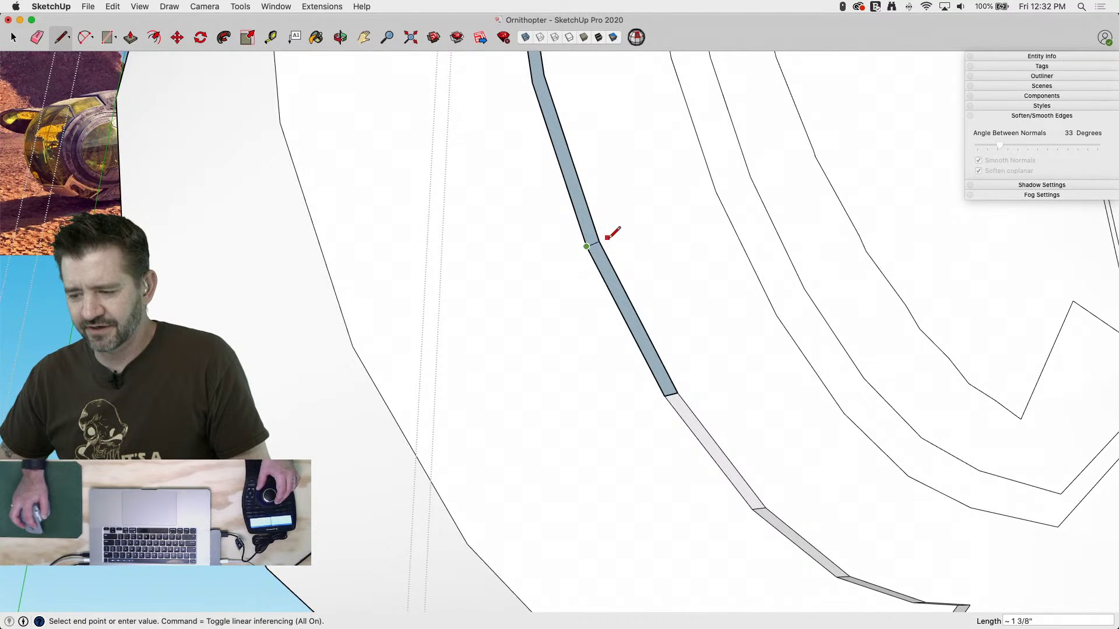
click(599, 241)
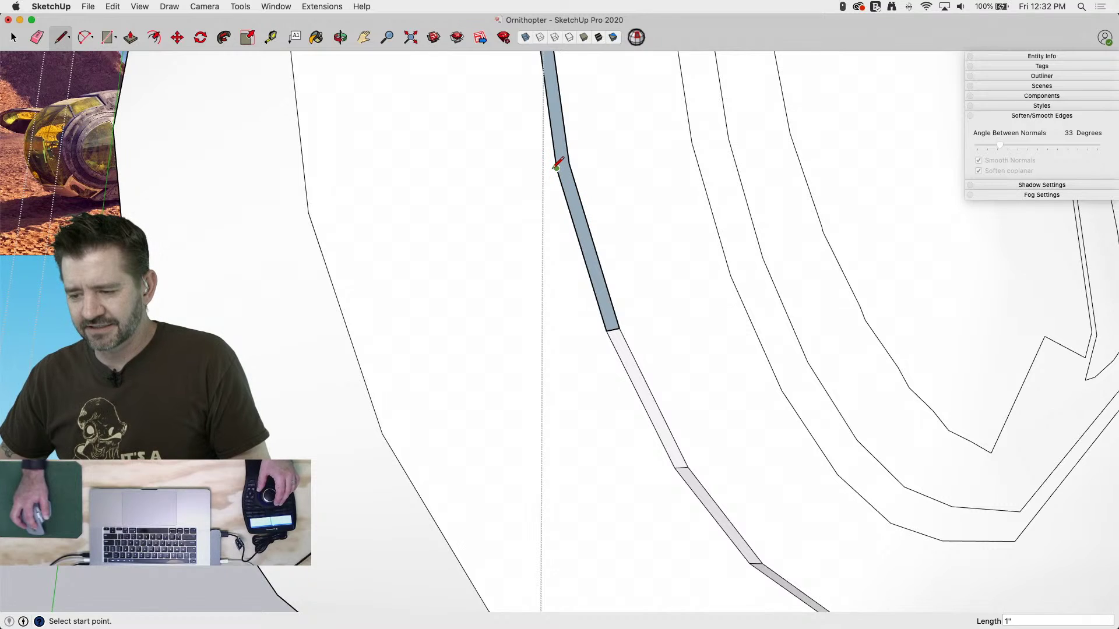
click(557, 168)
click(569, 164)
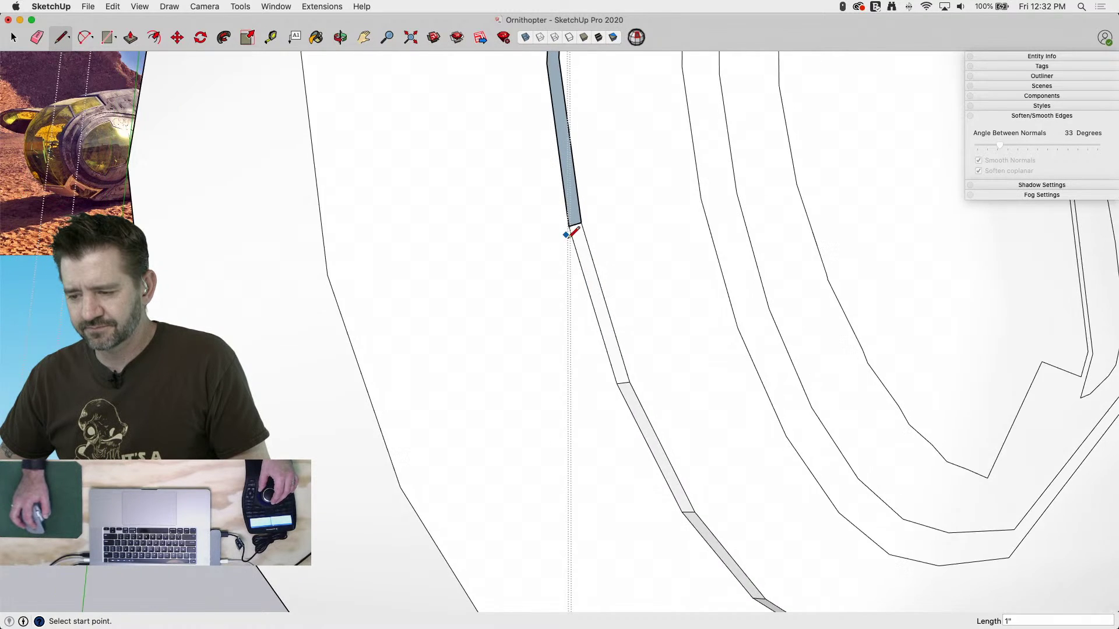
click(590, 306)
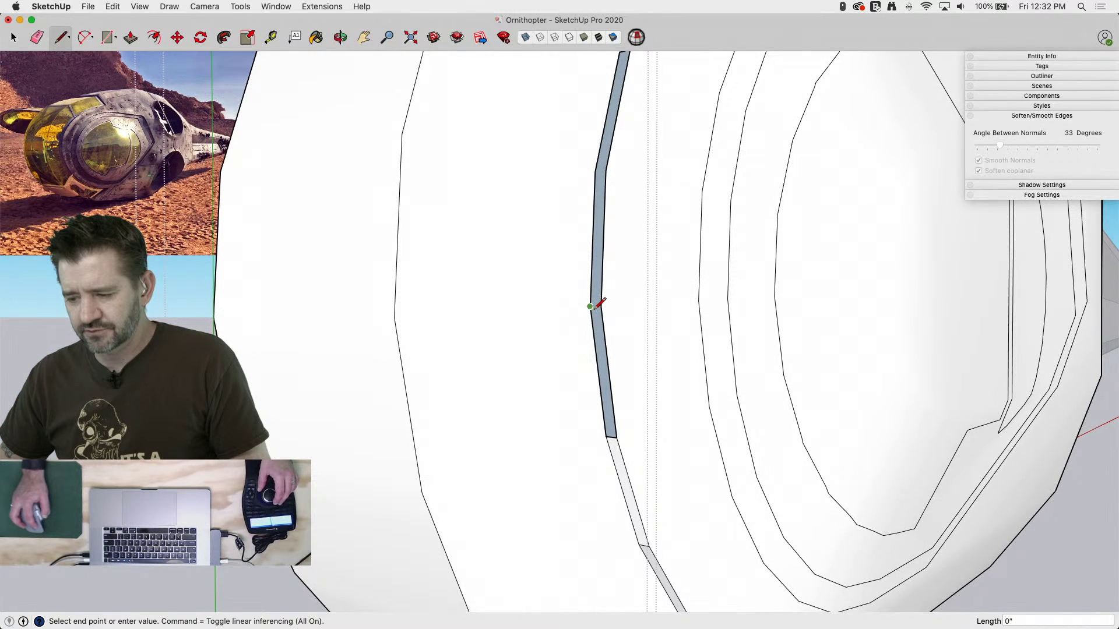
click(601, 306)
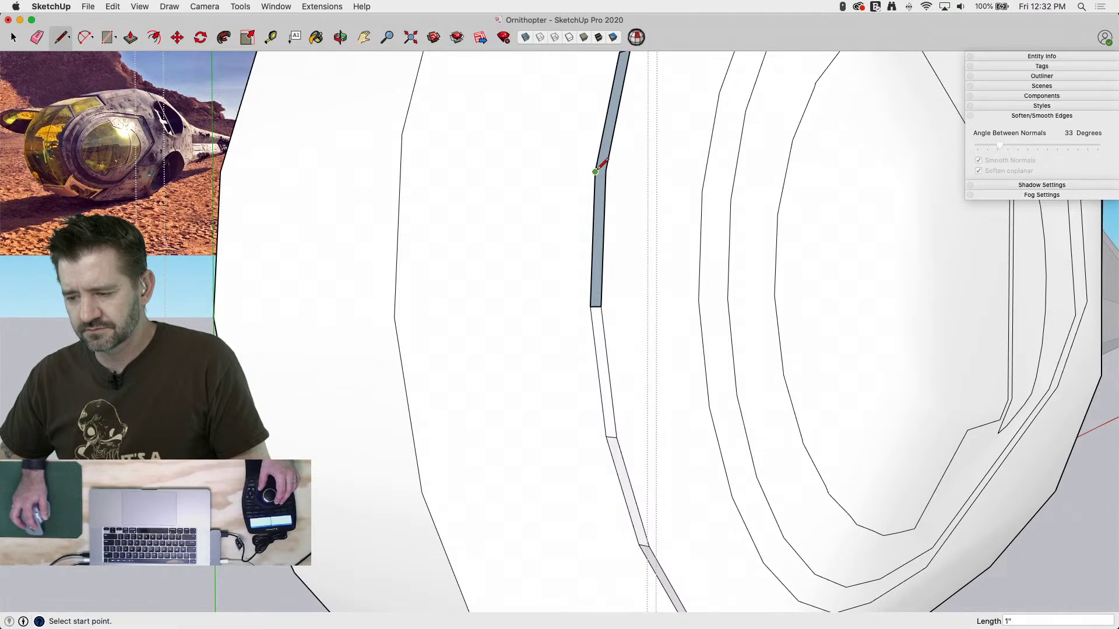
click(595, 172)
click(606, 172)
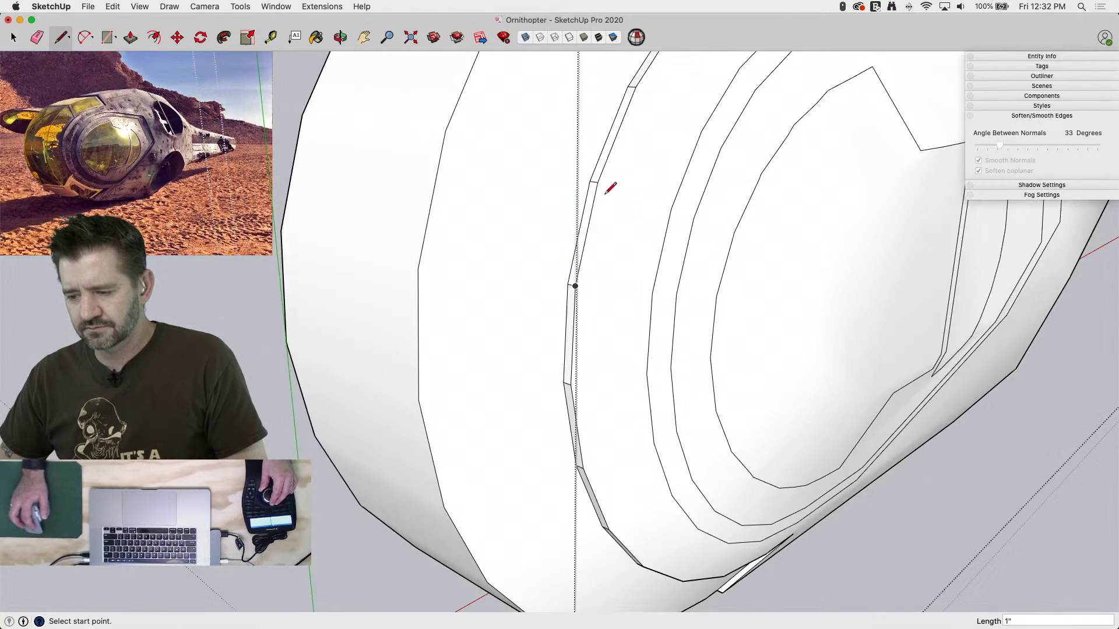
Select the curved front face of the nose together with its bounding edges and make it a group
key(space)
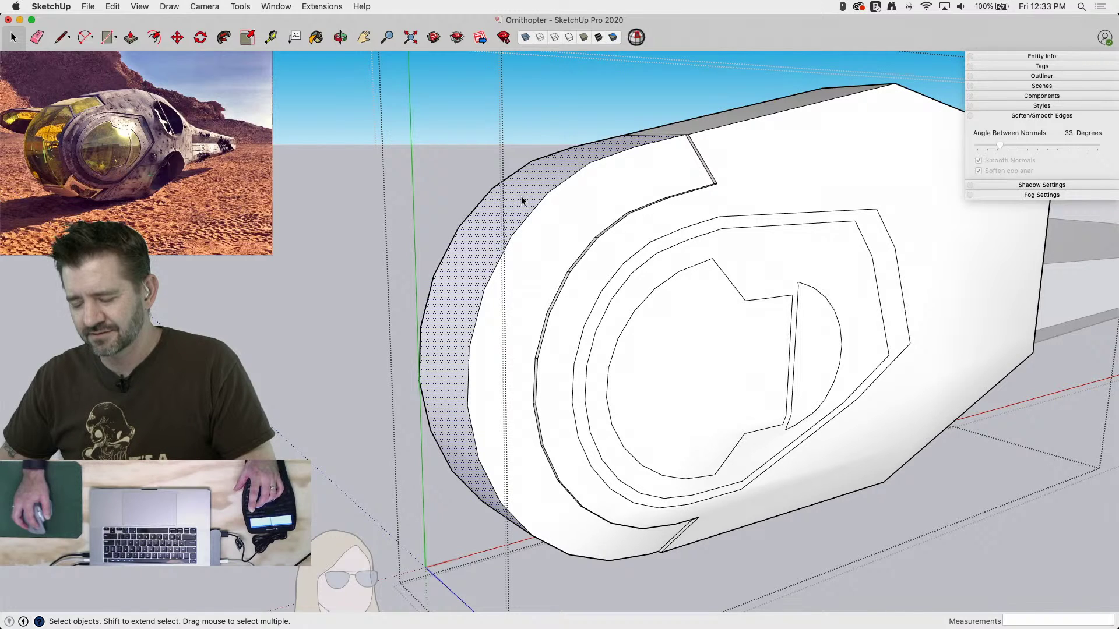
double_click(520, 196)
right_click(521, 196)
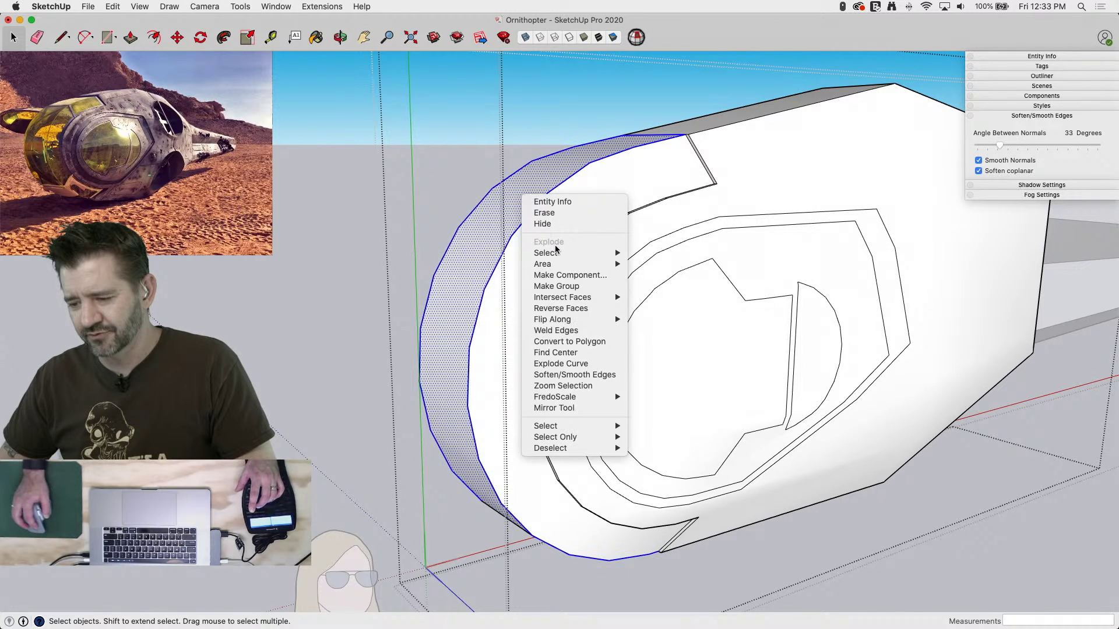
click(565, 288)
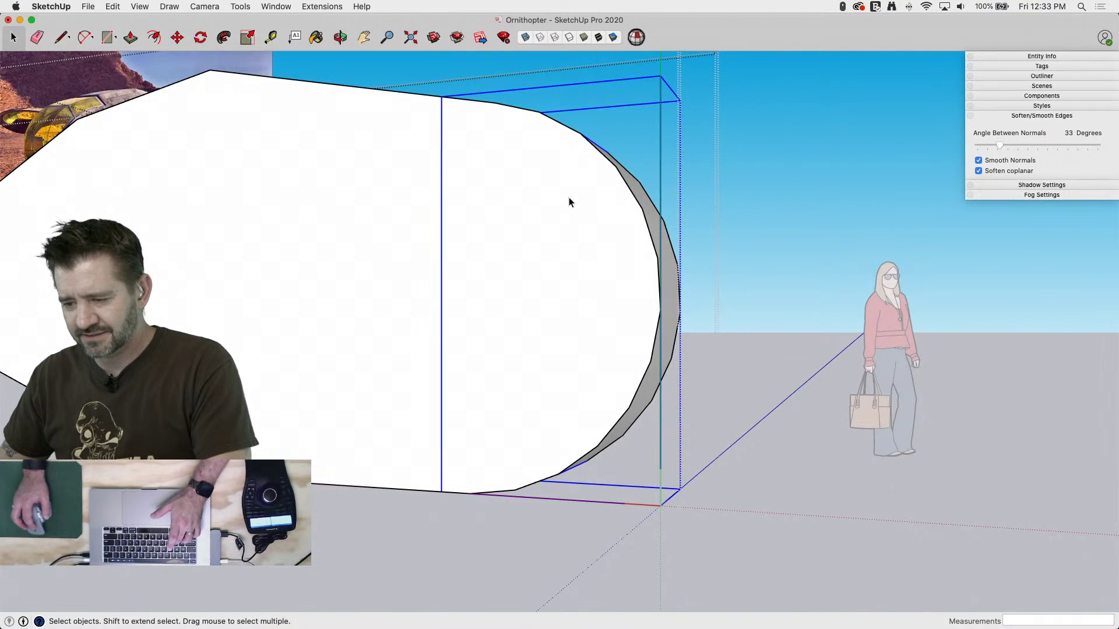
Scale the nose strip group down slightly in height and to 0.98 along the red axis
key(s)
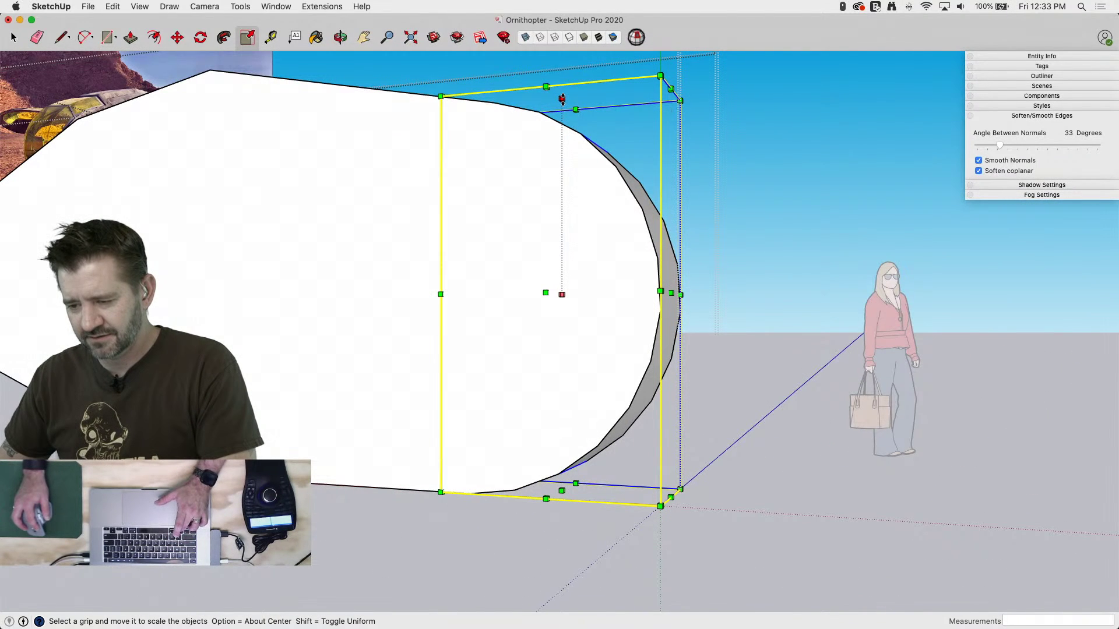
drag(562, 99, 562, 103)
drag(671, 293, 666, 293)
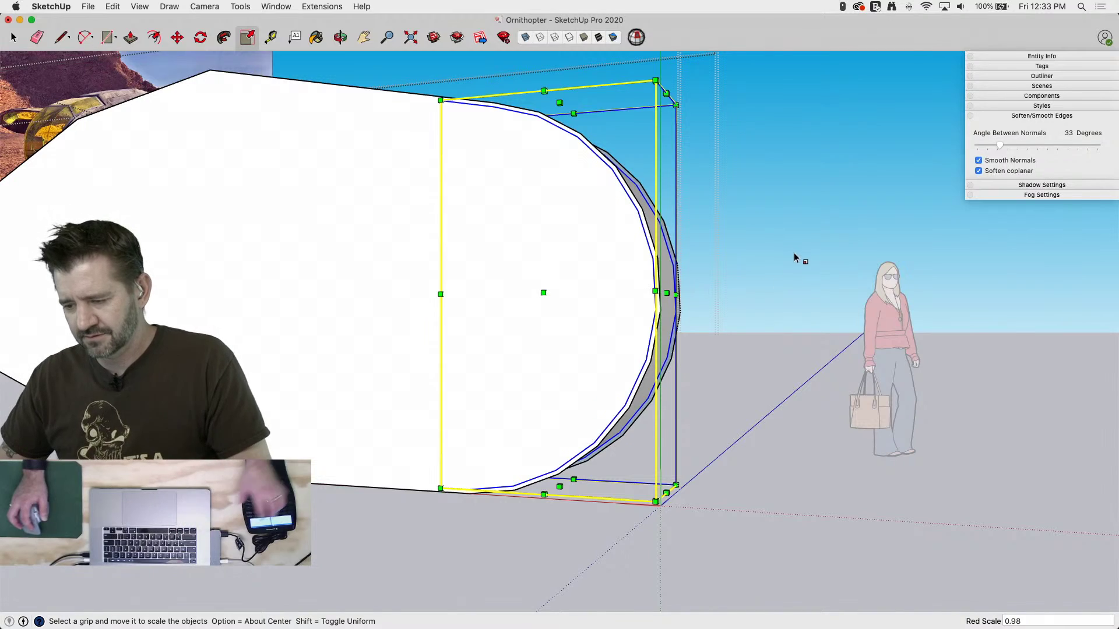
key(space)
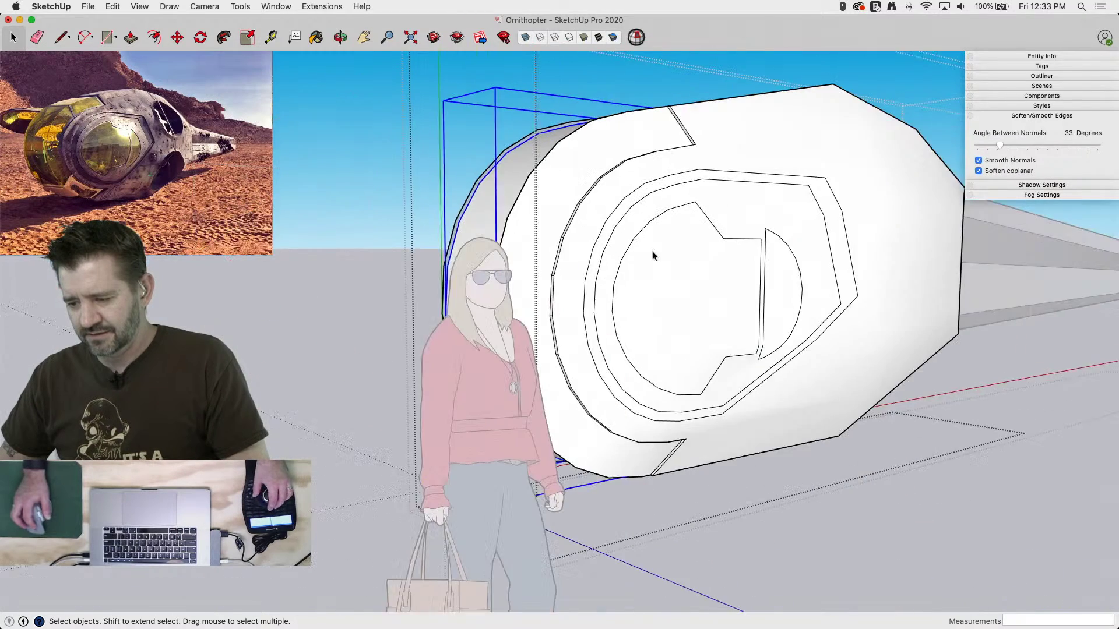
Stretch the inset nose strip group in width so it passes out through the recessed band on the fuselage side
key(s)
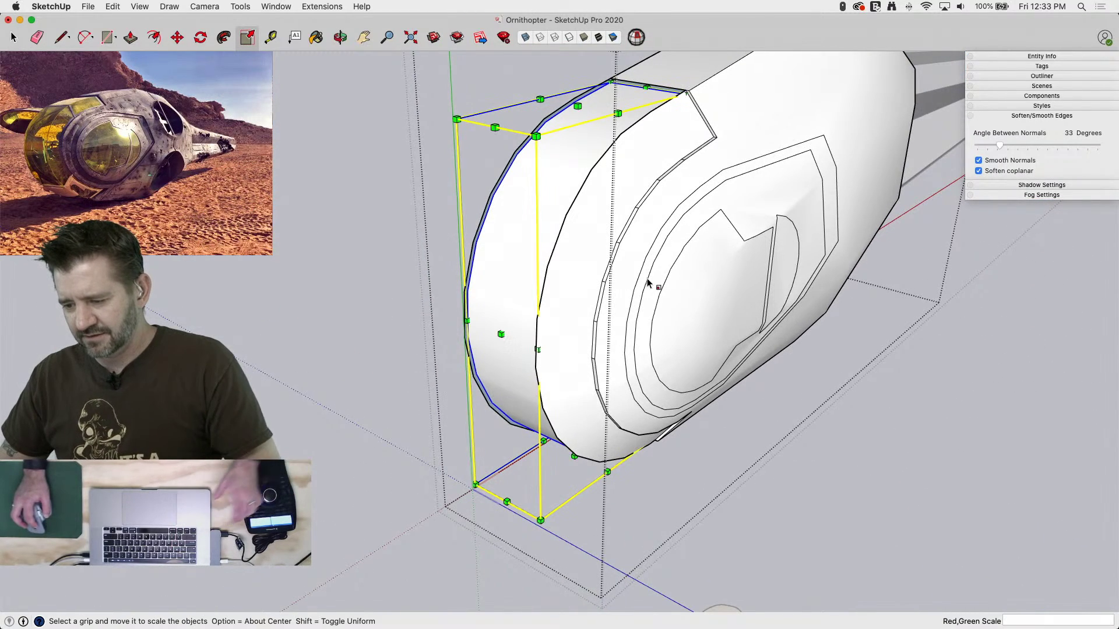
drag(617, 324, 740, 345)
key(space)
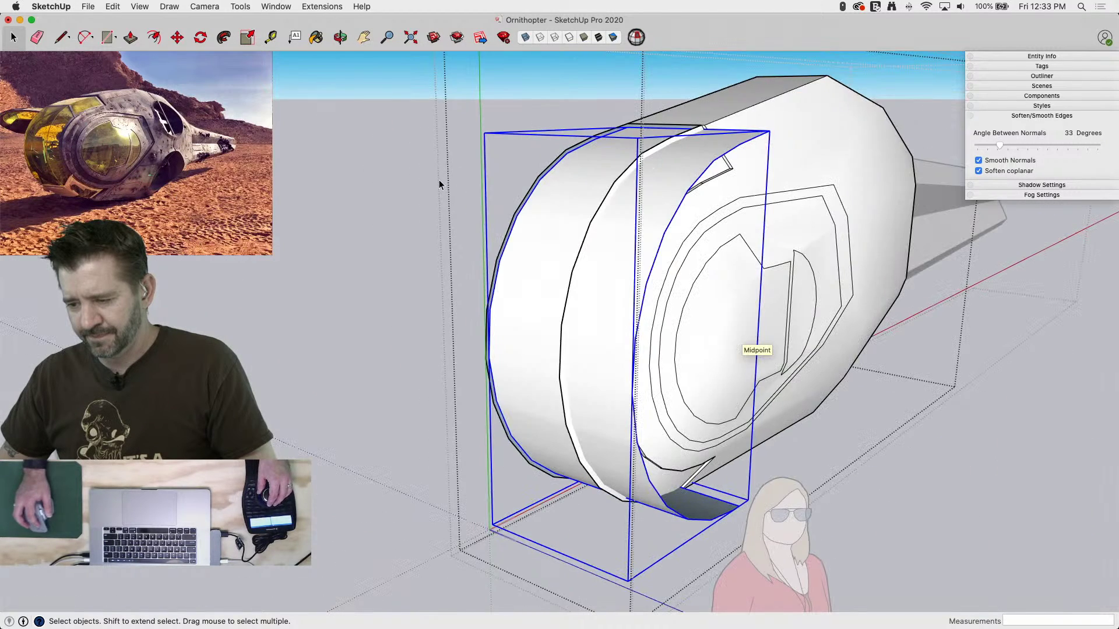
Explode the widened nose strip group and intersect its faces with the surrounding context
click(439, 180)
click(649, 193)
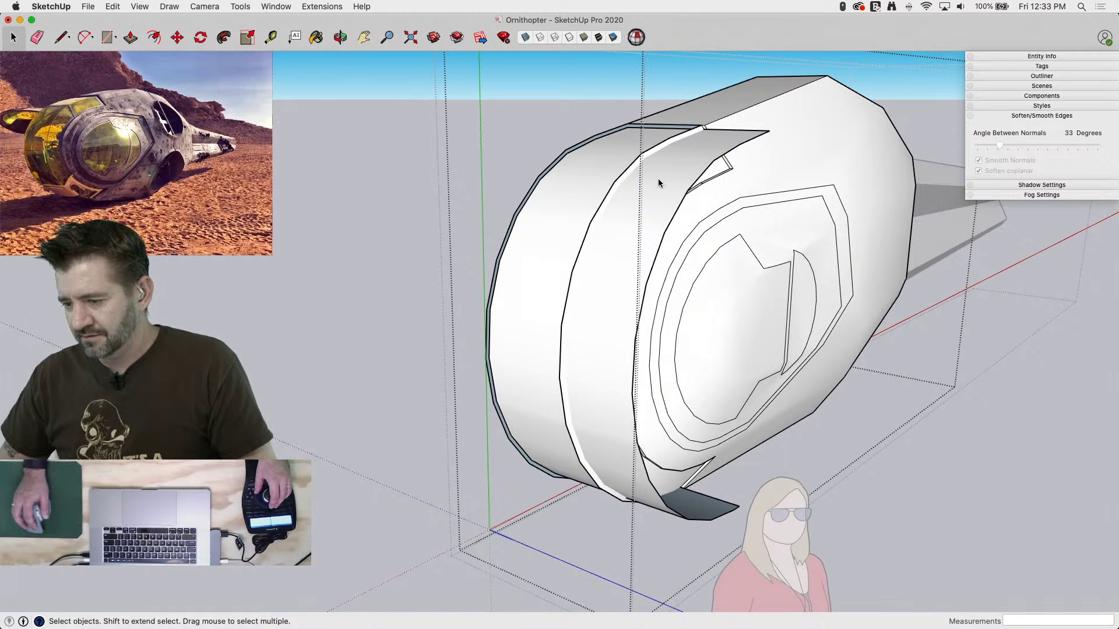
right_click(658, 181)
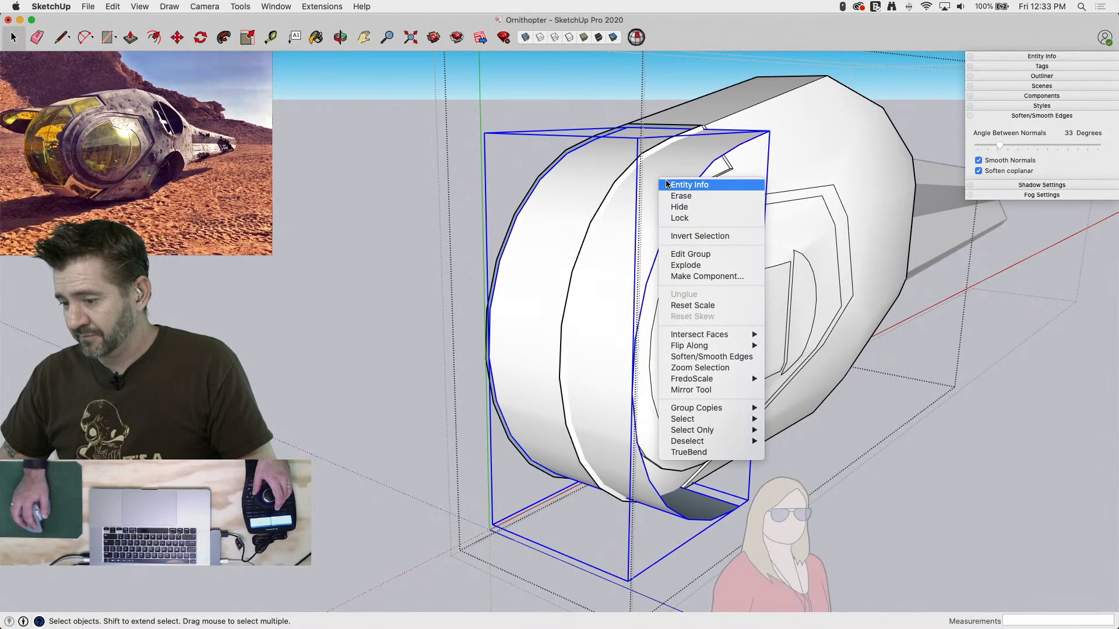
click(699, 266)
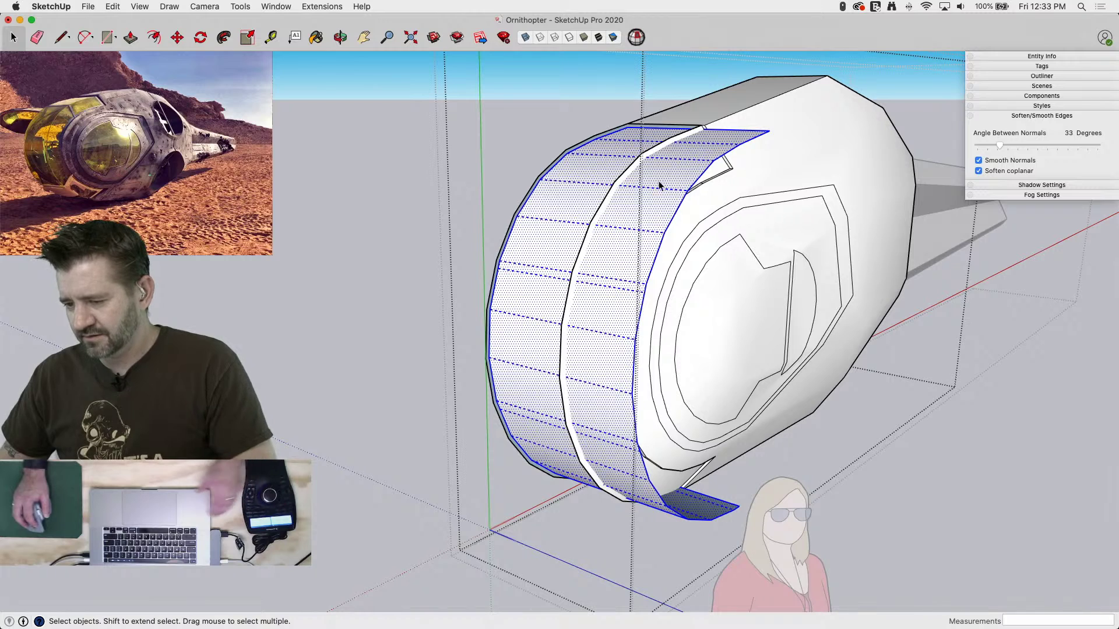
right_click(622, 191)
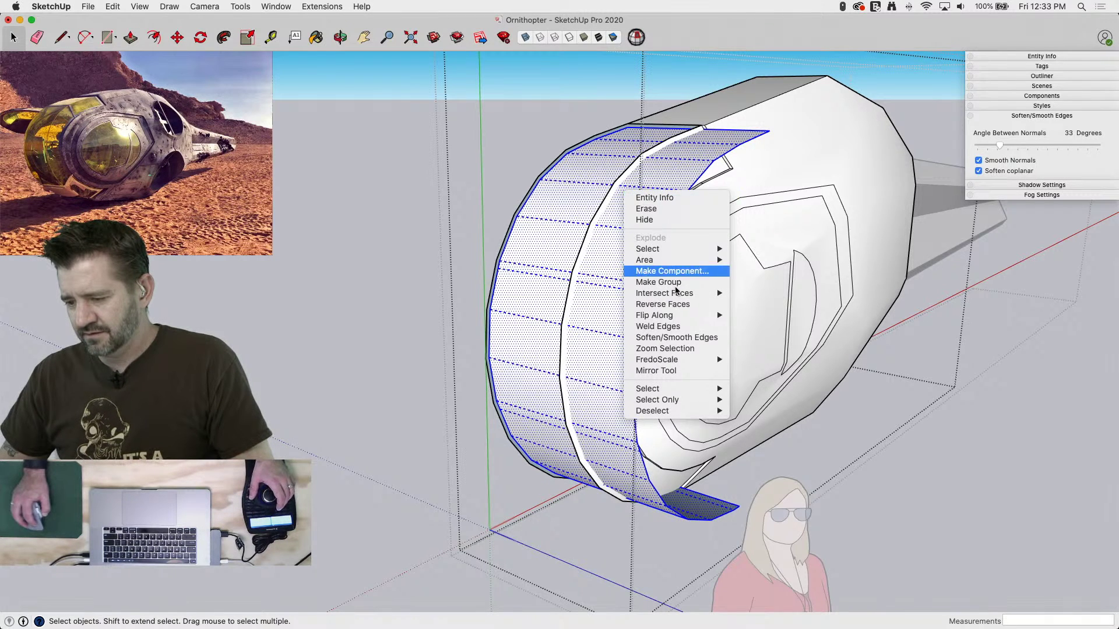
mouse_move(701, 290)
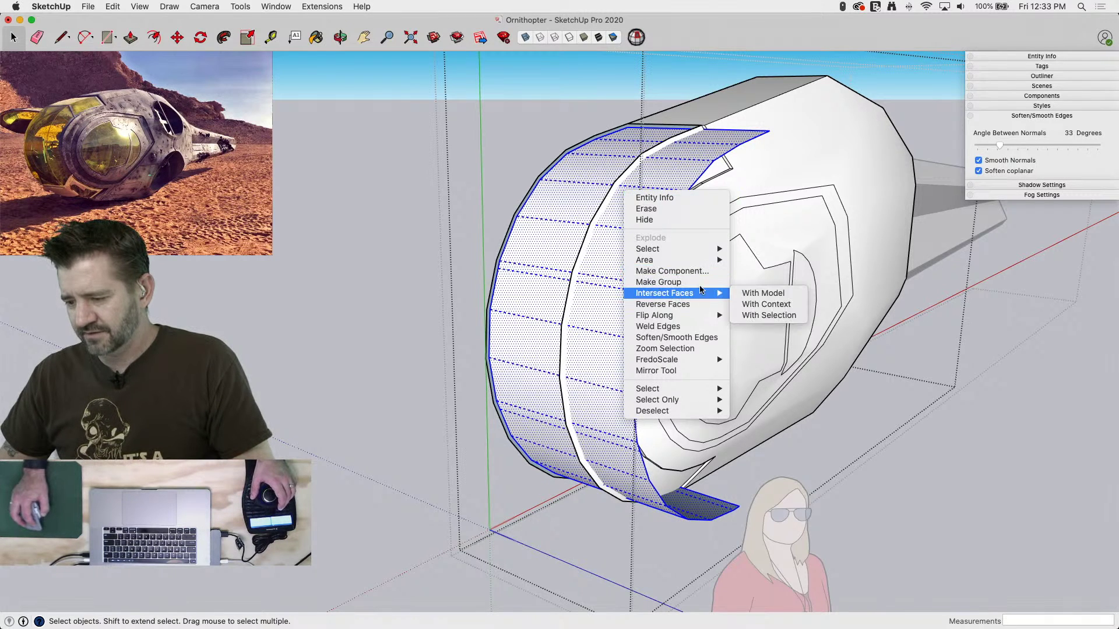
click(755, 305)
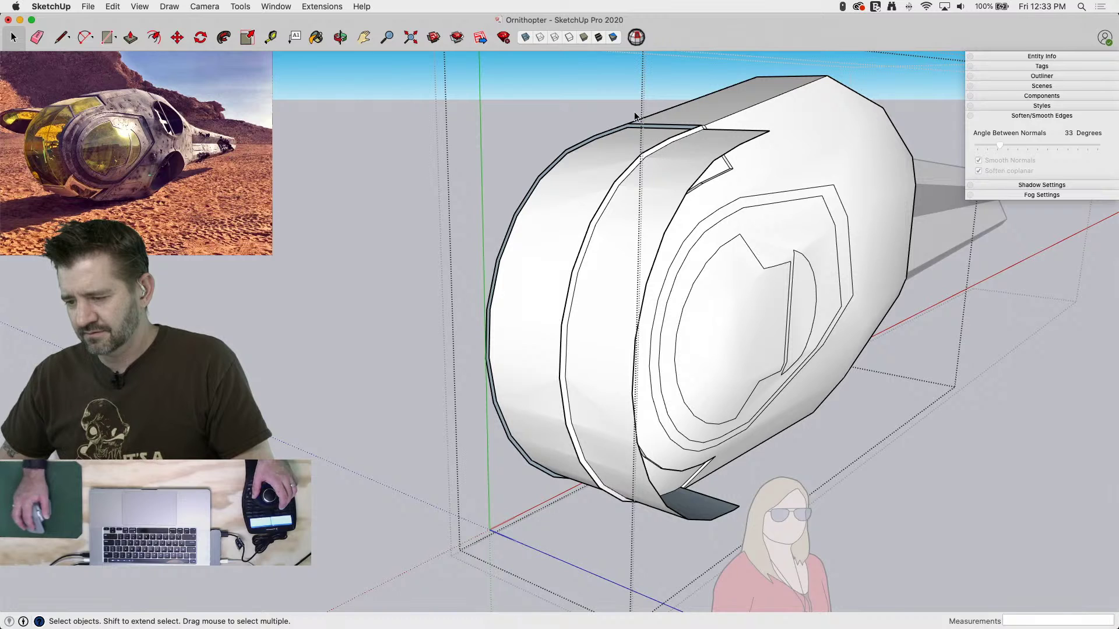
Draw a short line across the gap between the original nose edge and the inset strip at its upper far corner
scroll(634, 111, up, 5)
key(l)
click(622, 142)
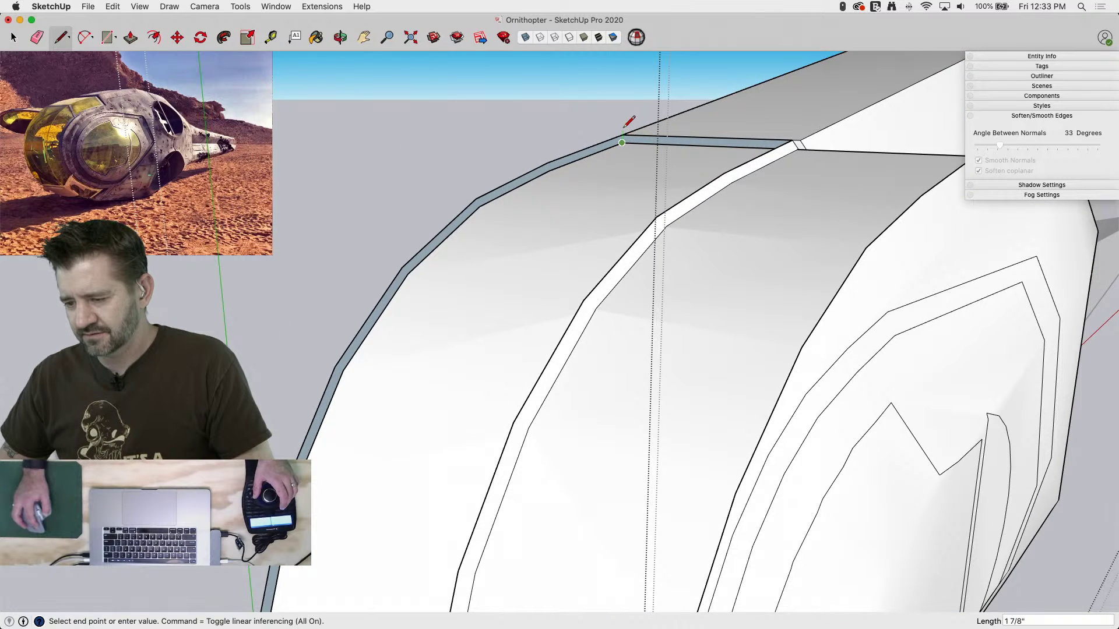
click(622, 134)
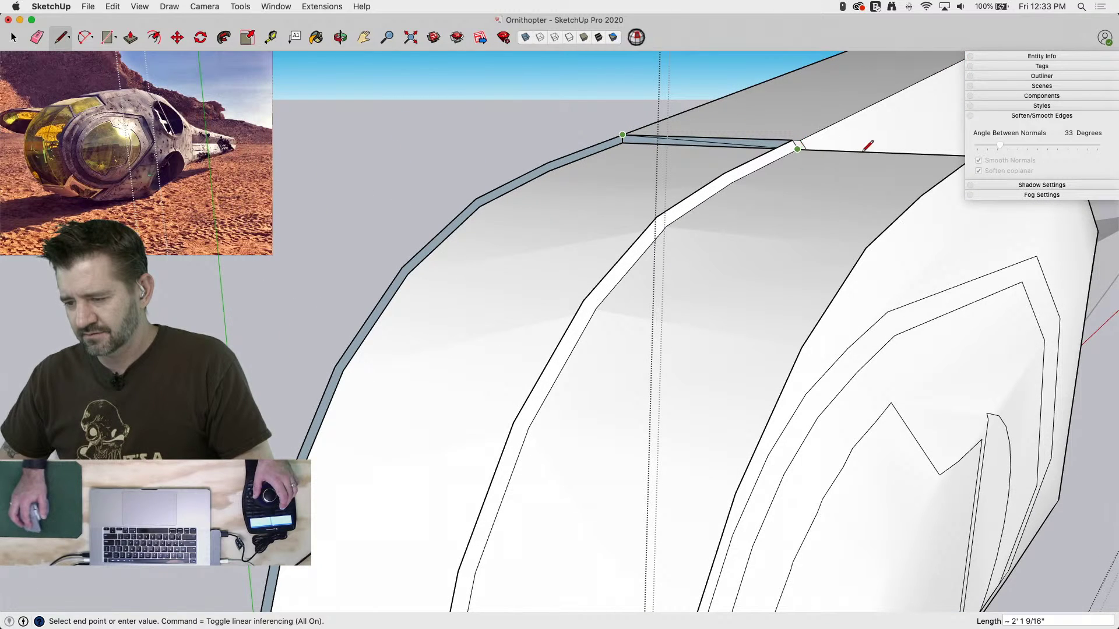
middle_drag(798, 145, 769, 251)
key(Escape)
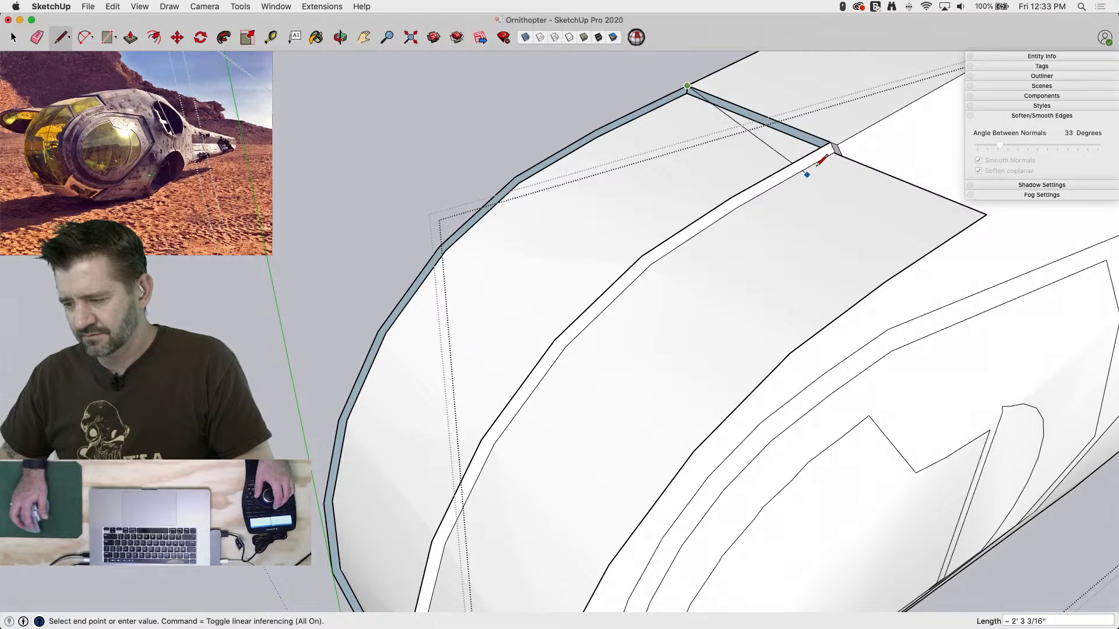
Erase the upper edge of the strip's overhang beyond the fuselage side, removing its top facet
key(space)
key(e)
click(807, 160)
drag(897, 175, 879, 170)
middle_drag(879, 169, 756, 148)
mouse_move(643, 153)
middle_down()
mouse_move(661, 135)
mouse_move(682, 137)
middle_up()
middle_drag(774, 127, 793, 153)
key(l)
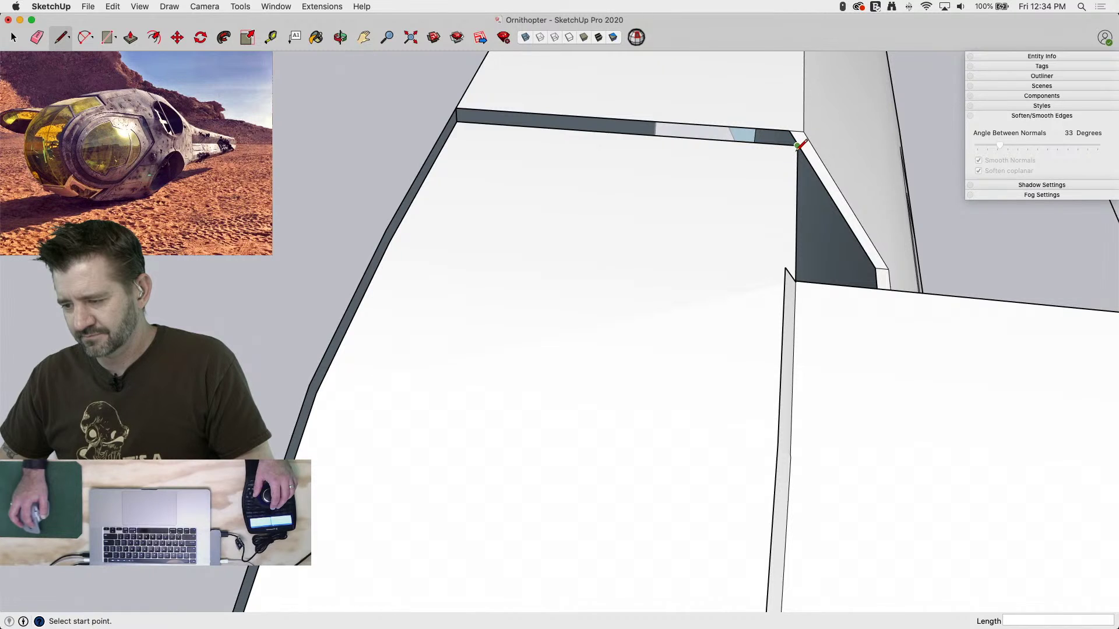
click(797, 146)
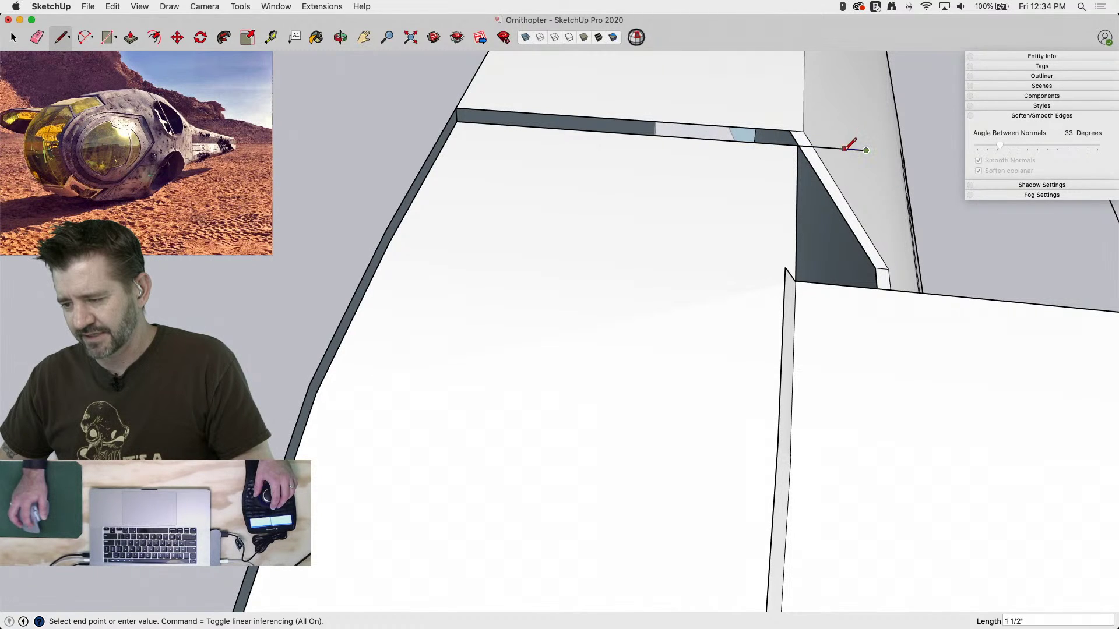
key(e)
click(846, 149)
mouse_move(839, 142)
middle_down()
mouse_move(377, 115)
mouse_move(304, 9)
mouse_move(397, 64)
middle_up()
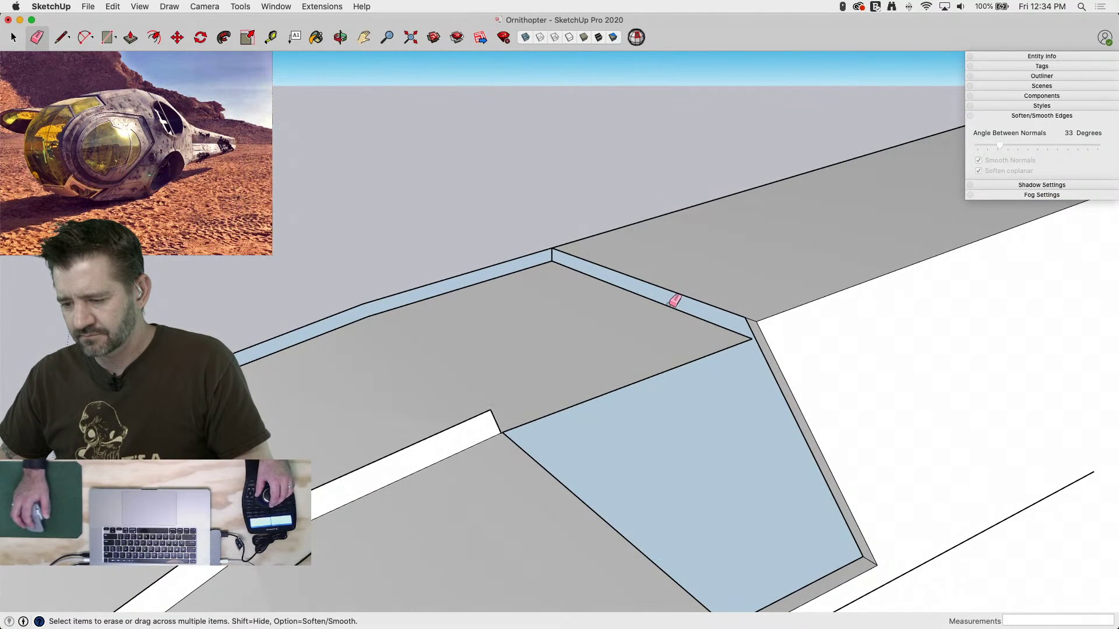
Draw short lines from the far and near upper corners of the recessed strip, extending its upper end edge outward
key(space)
key(l)
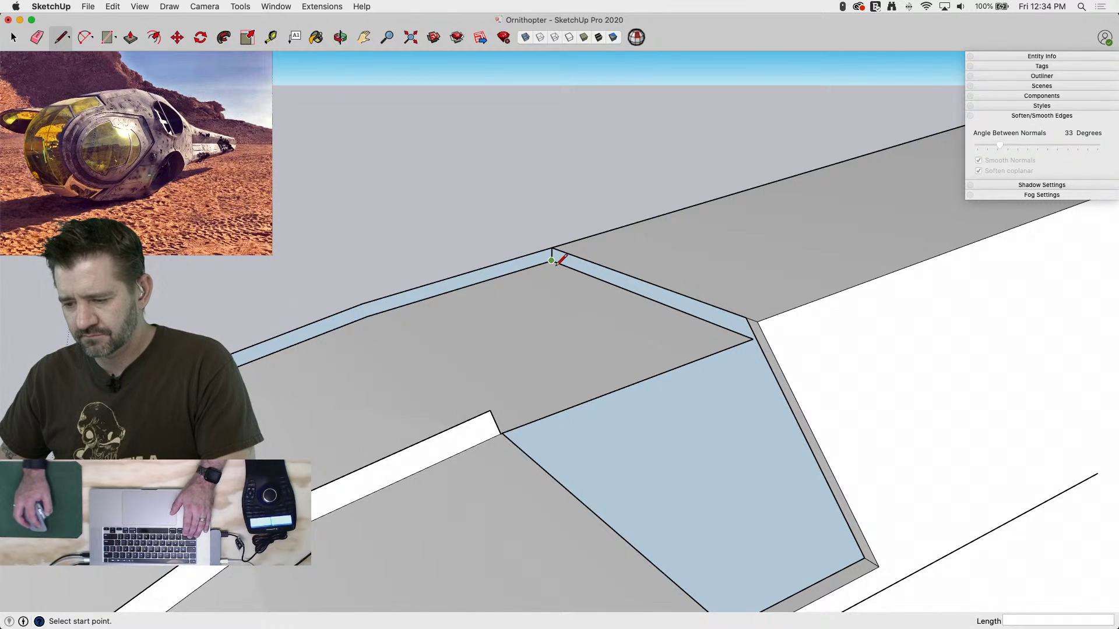
click(551, 260)
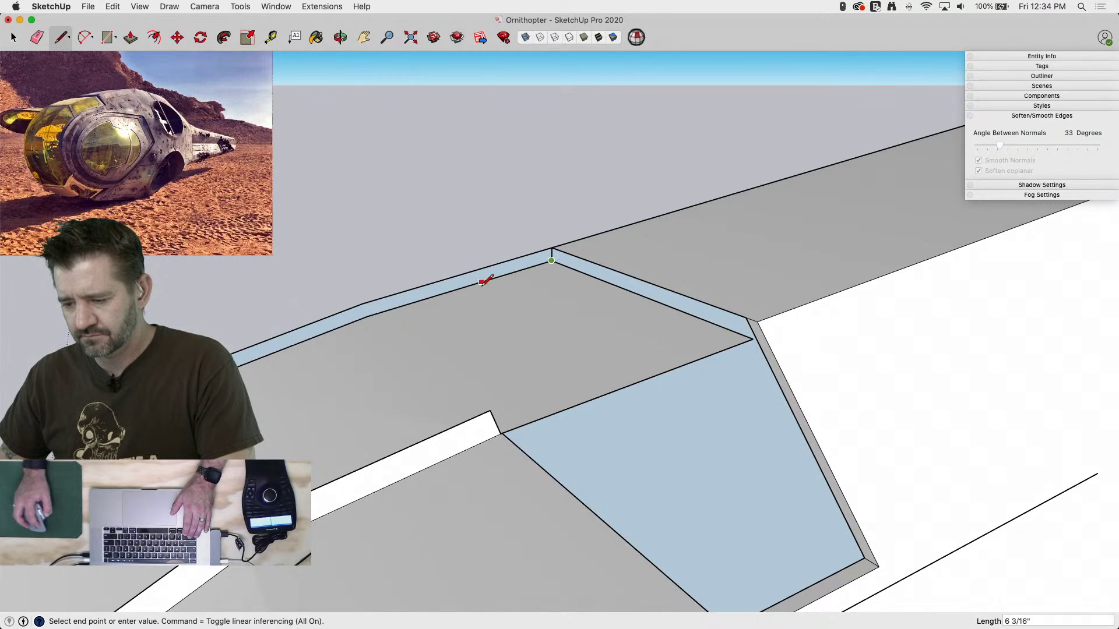
click(595, 248)
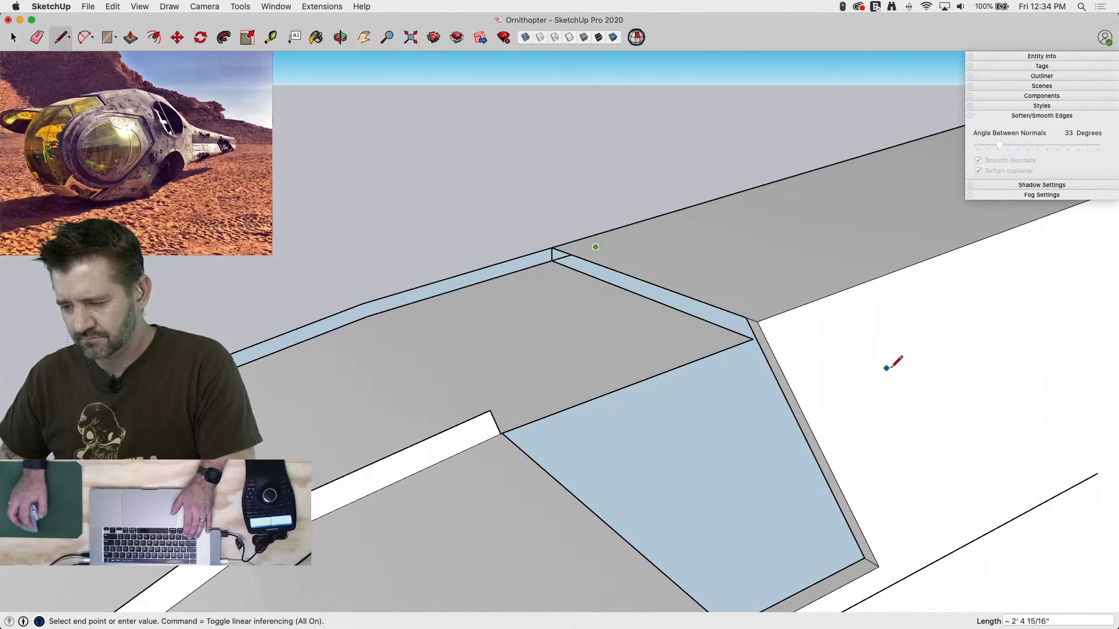
click(862, 334)
key(Escape)
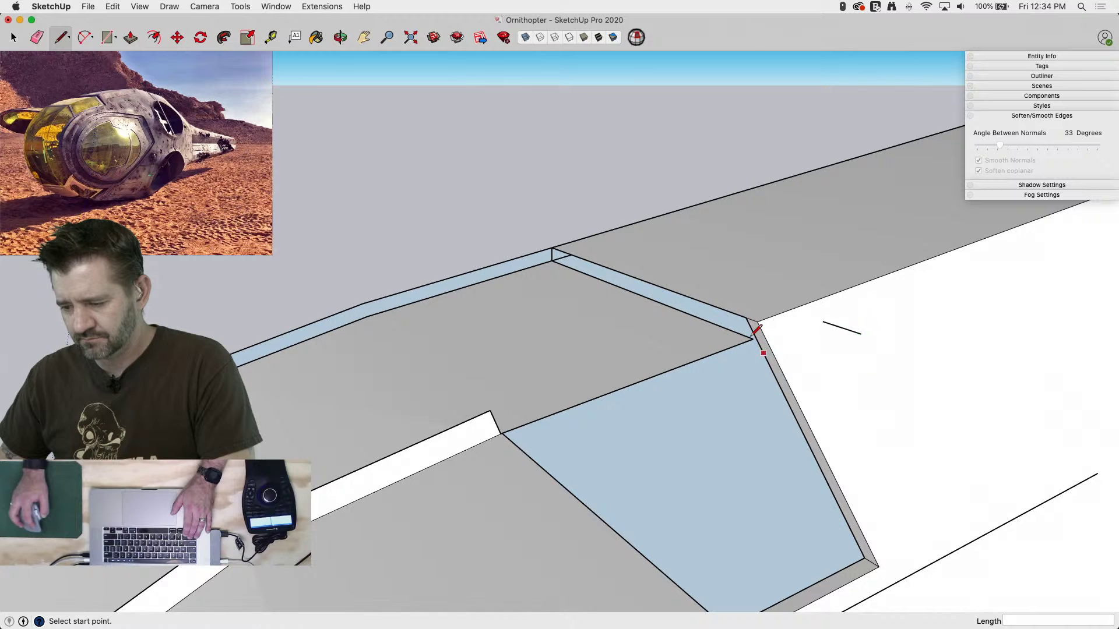
click(753, 338)
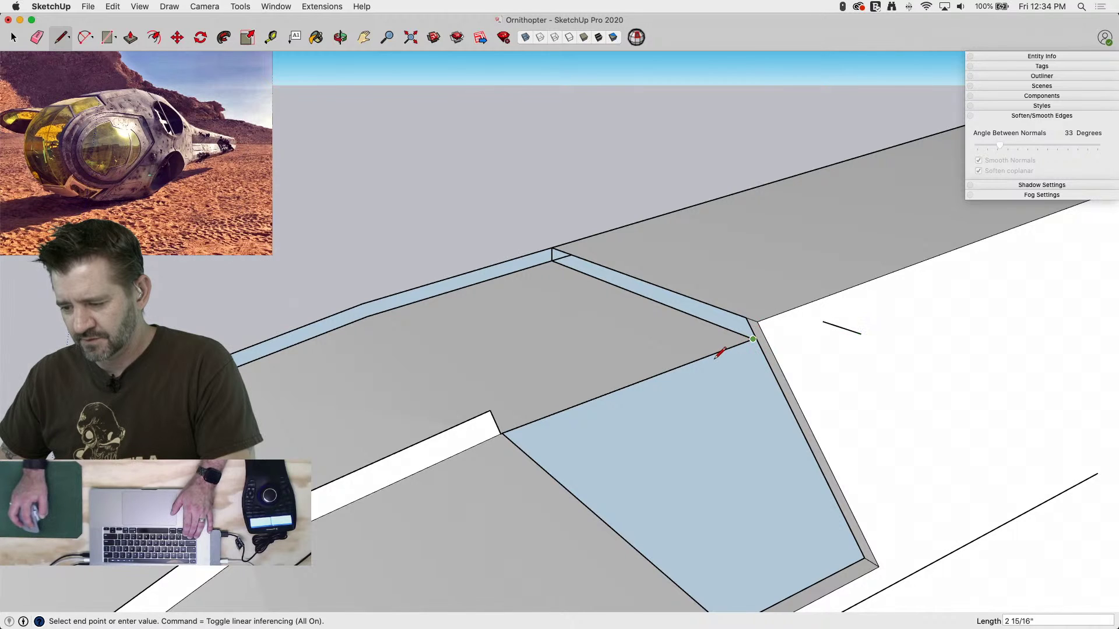
click(849, 306)
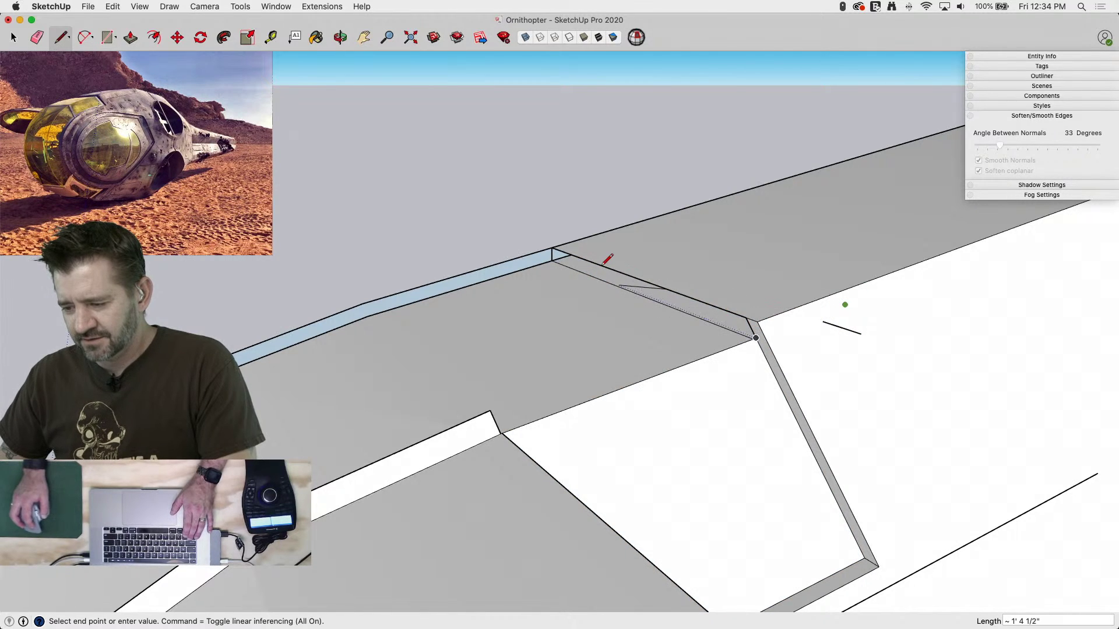
Draw lines along the base of the upper recess wall from its near corner to its far corner, and up the far corner
mouse_move(757, 312)
middle_down()
mouse_move(744, 332)
mouse_move(798, 299)
mouse_move(1006, 277)
mouse_move(939, 317)
mouse_move(746, 339)
mouse_move(585, 247)
mouse_move(565, 315)
middle_up()
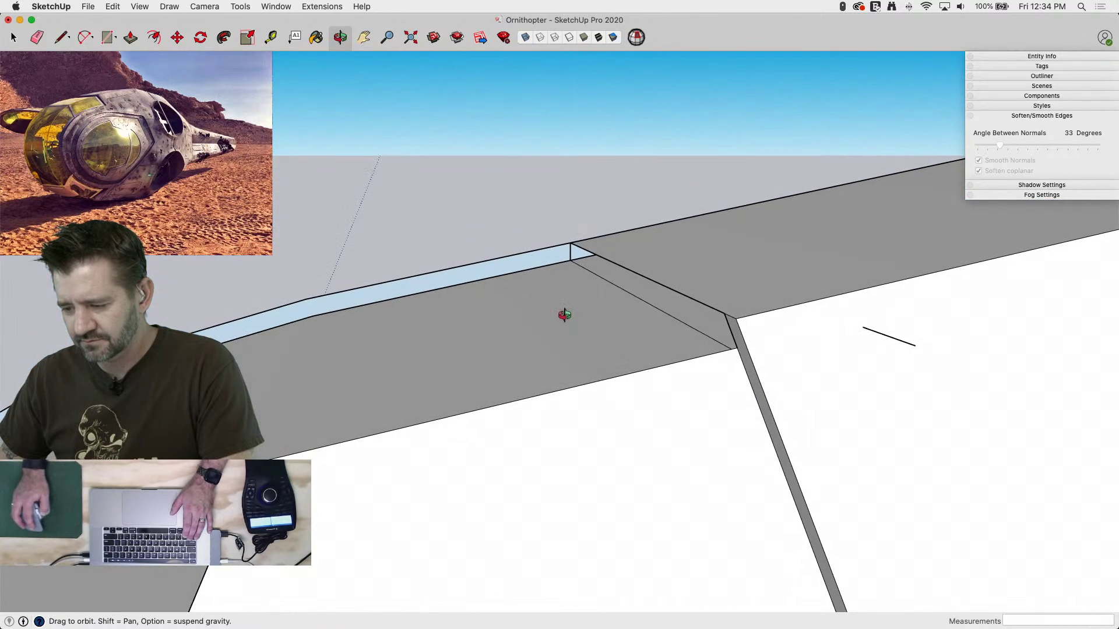
click(738, 347)
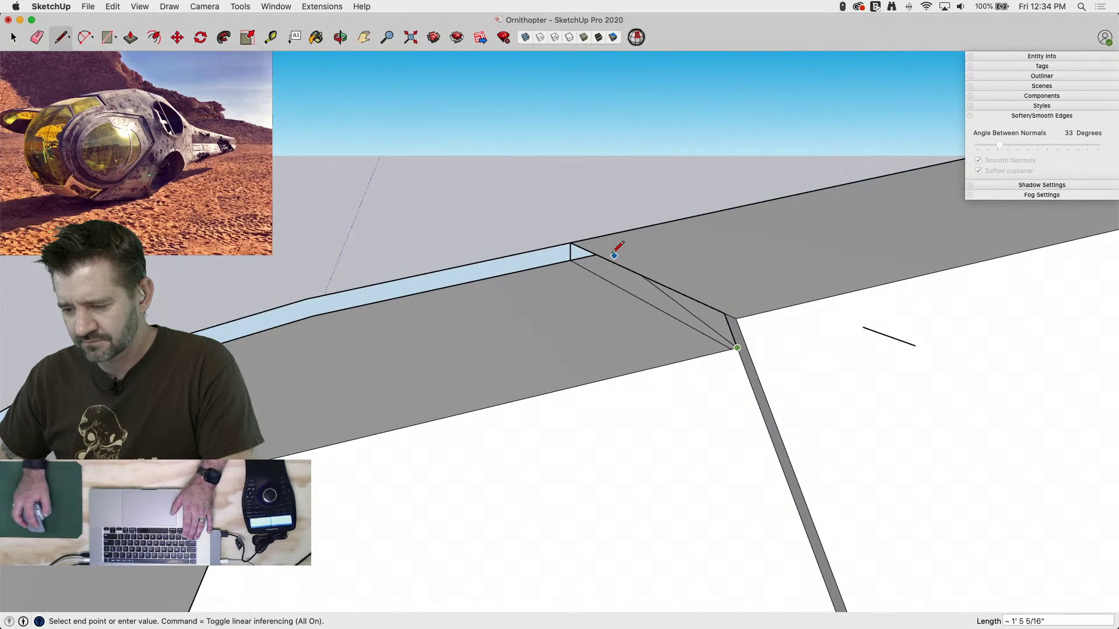
click(574, 259)
click(570, 259)
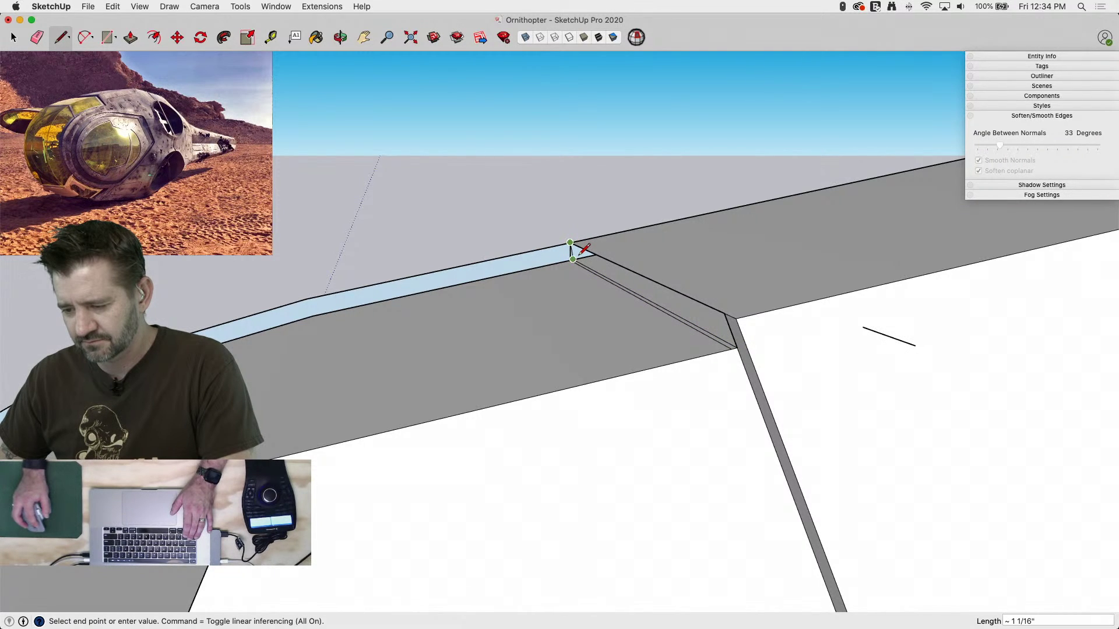
click(570, 243)
Erase the leftover edges at the far corner and base of the upper recess wall, and the stray line beside the fuselage
key(e)
click(571, 244)
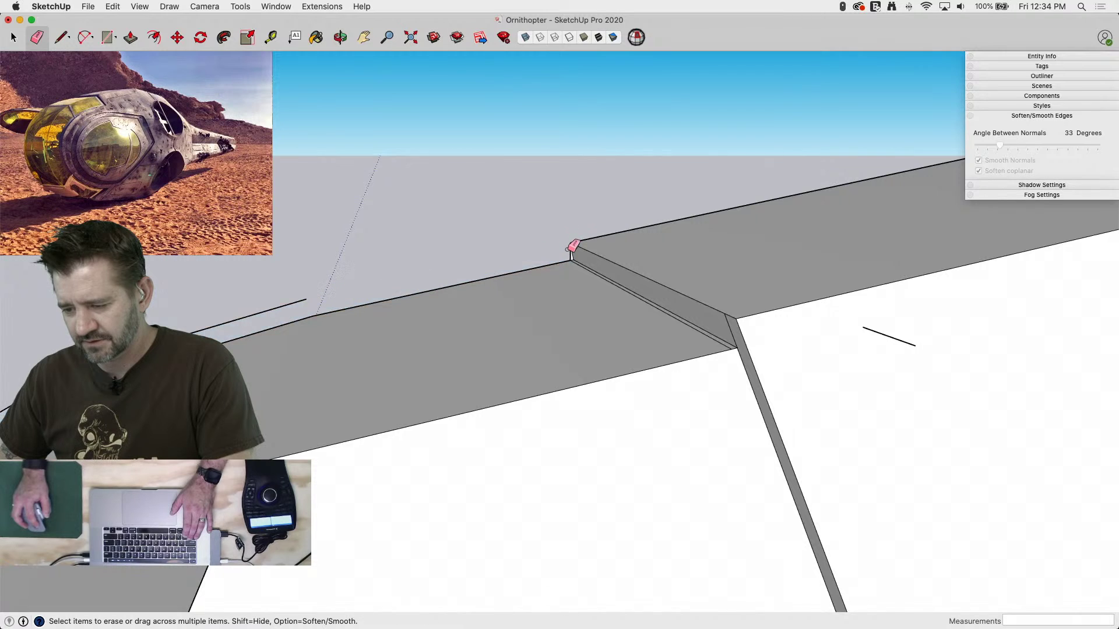
click(584, 266)
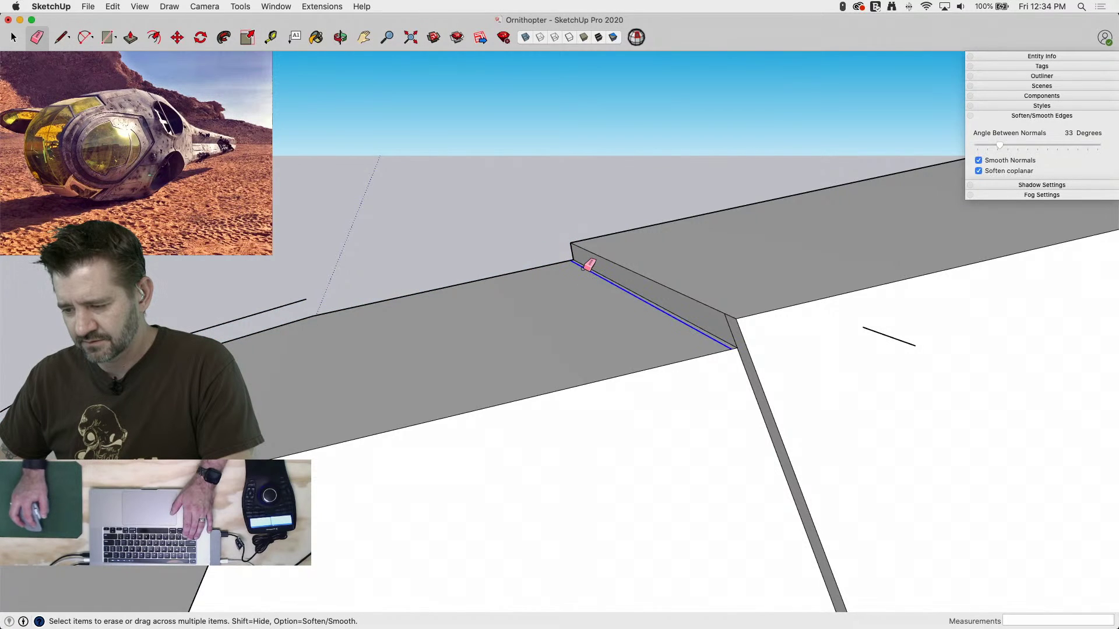
click(886, 337)
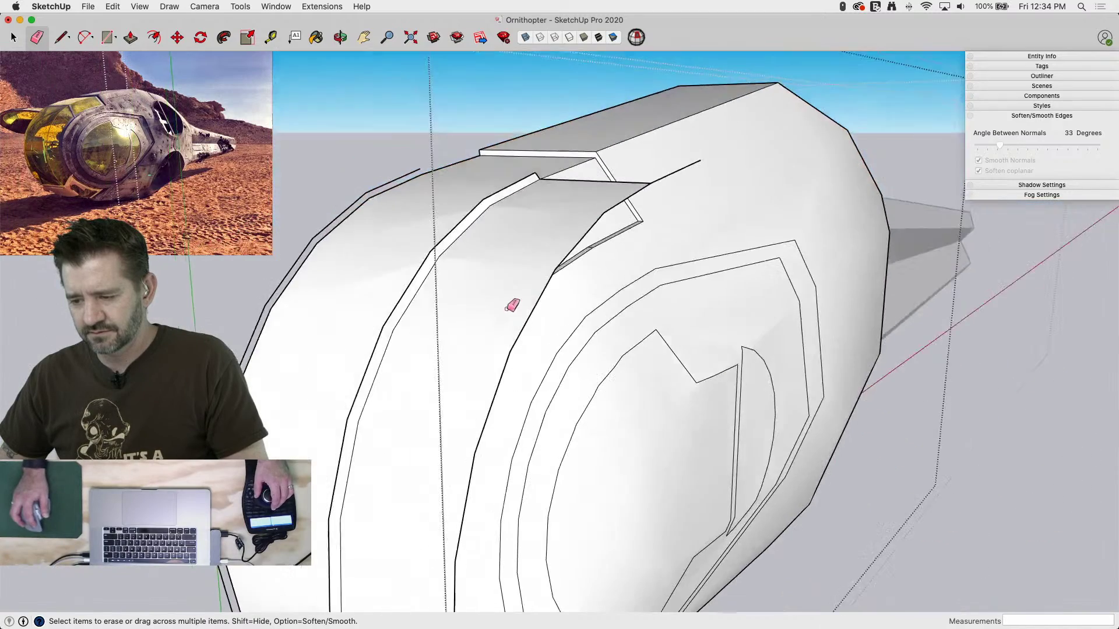
Delete the curved strip face that overhangs the fuselage side
key(space)
click(524, 313)
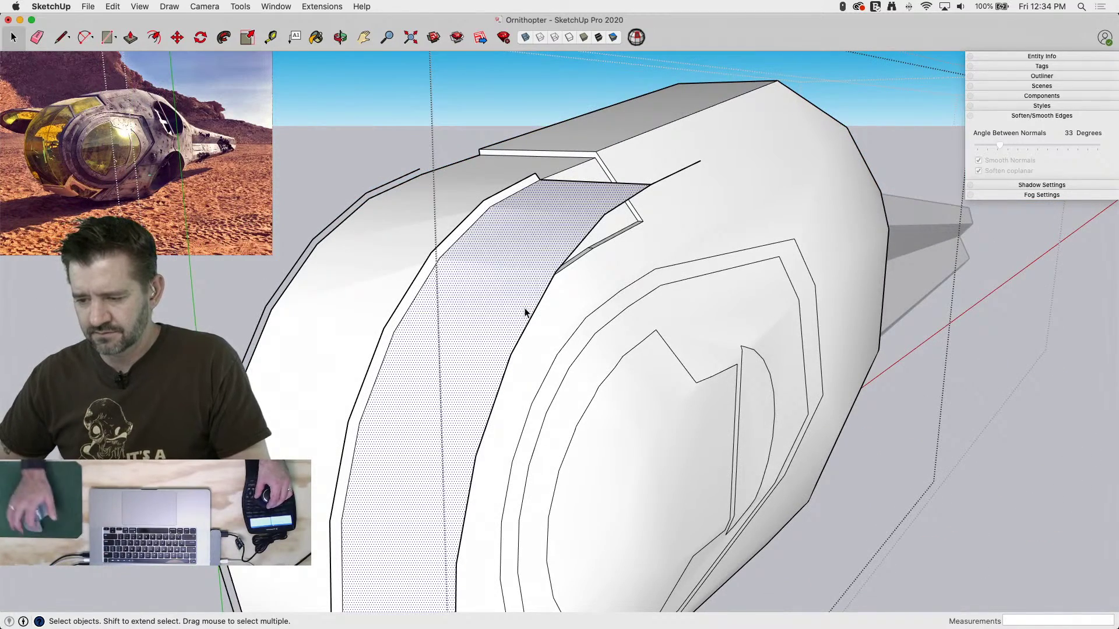
key(Delete)
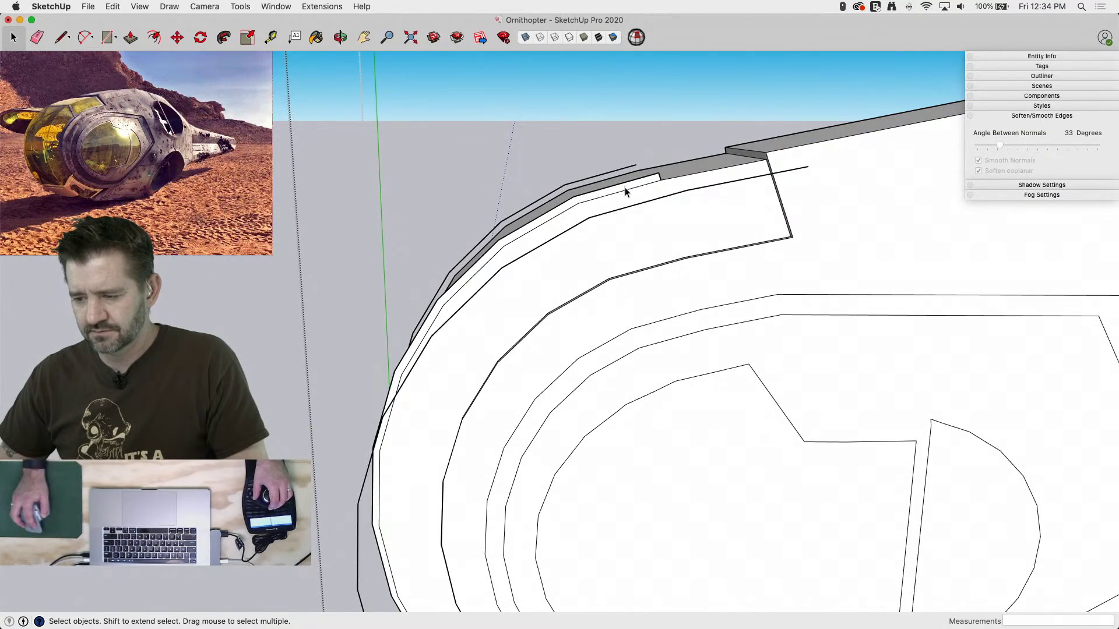
Draw a line across the fuselage underside from the nose strip's far lower corner, then connect it to the side recess's lower corner
click(625, 192)
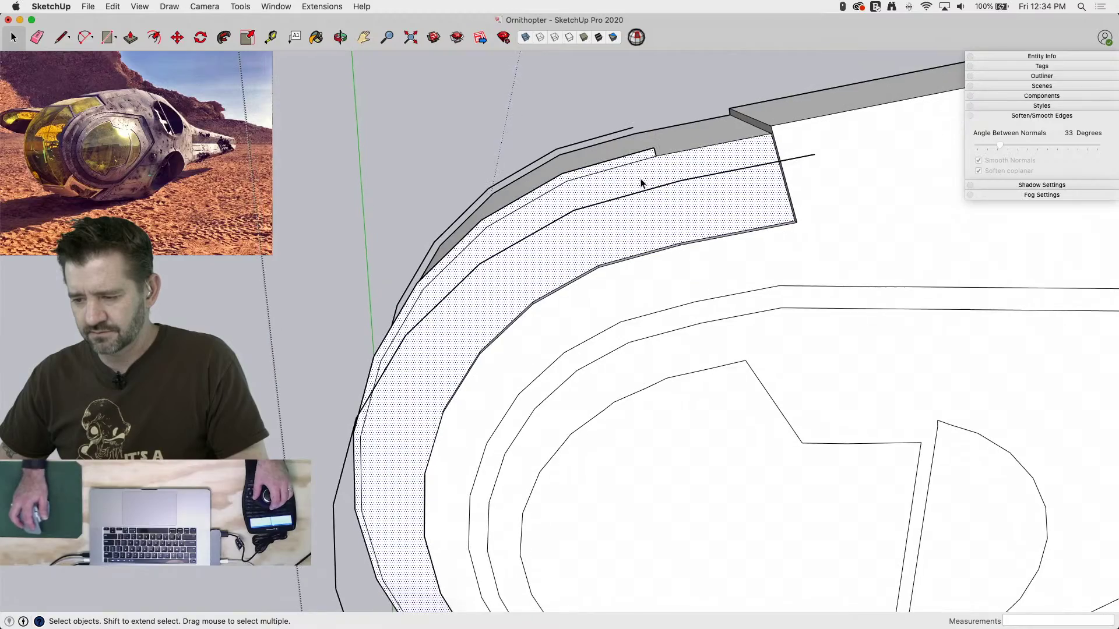
key(e)
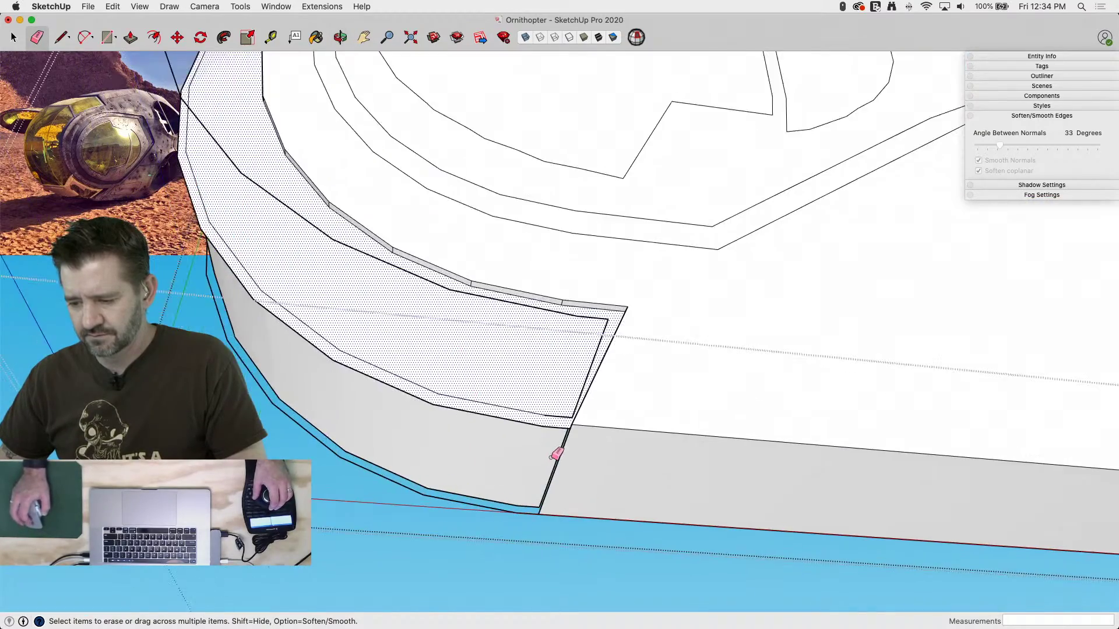
mouse_move(588, 407)
middle_down()
mouse_move(757, 502)
mouse_move(863, 511)
mouse_move(870, 429)
middle_up()
key(l)
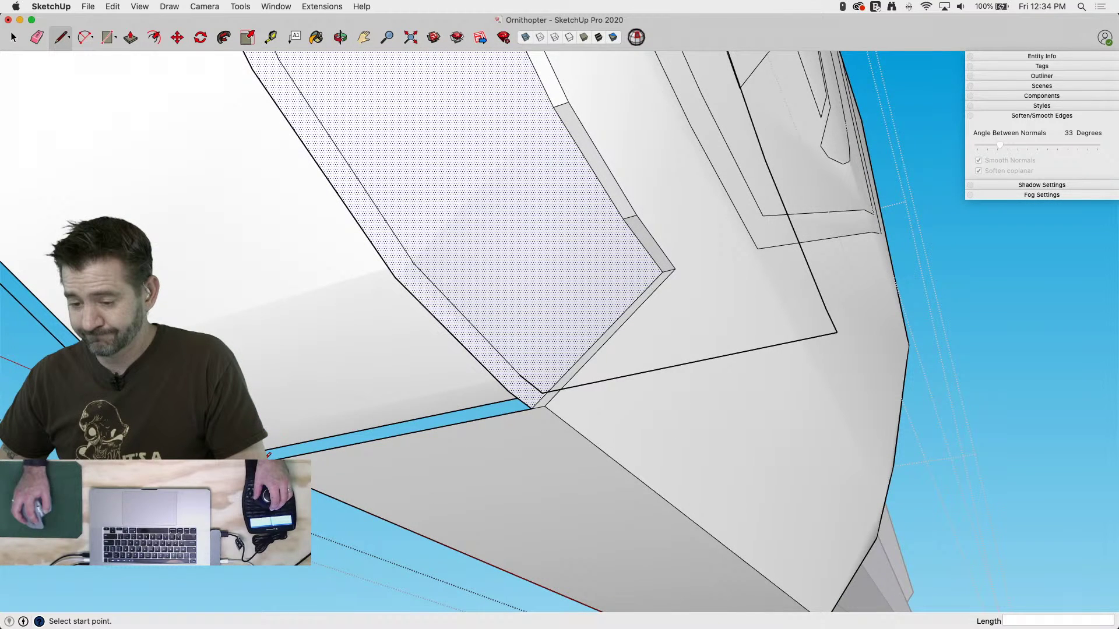
key(space)
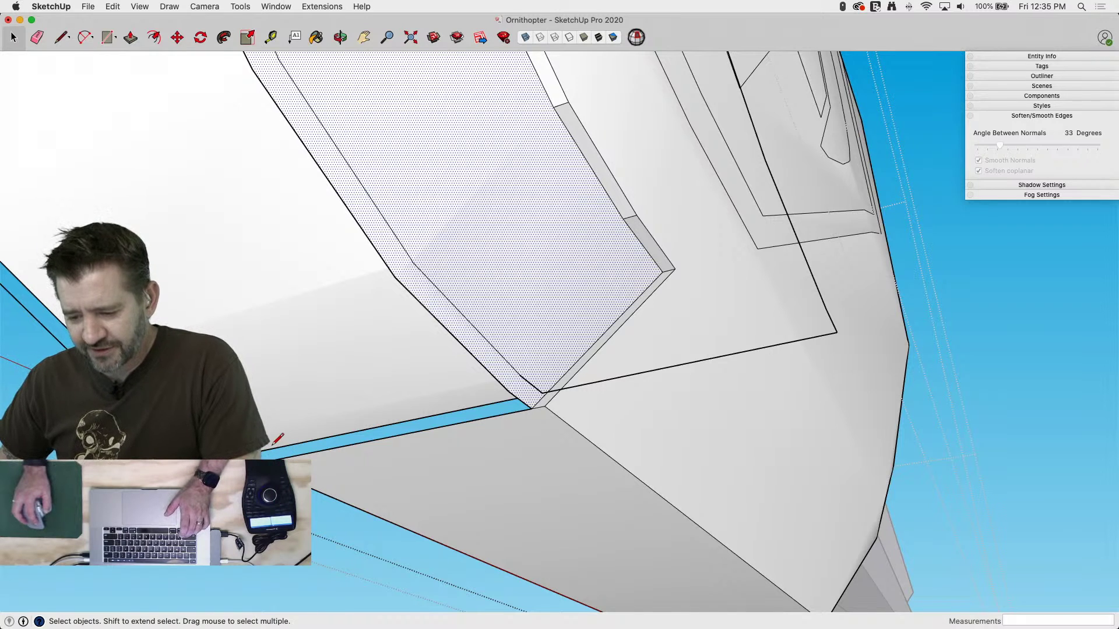
key(l)
click(269, 449)
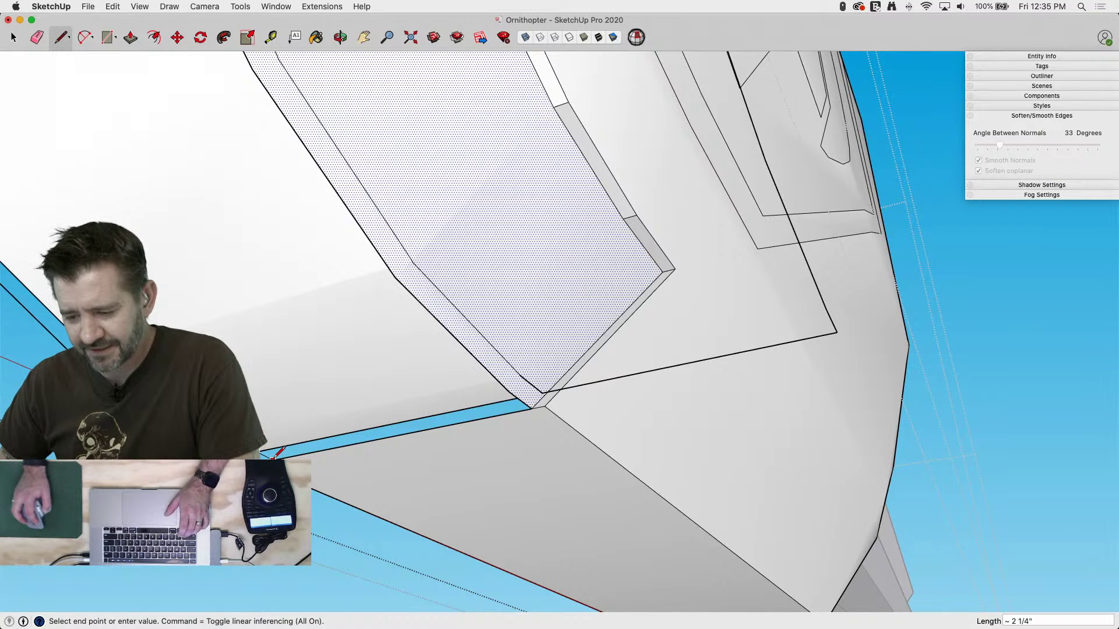
middle_drag(496, 484, 583, 507)
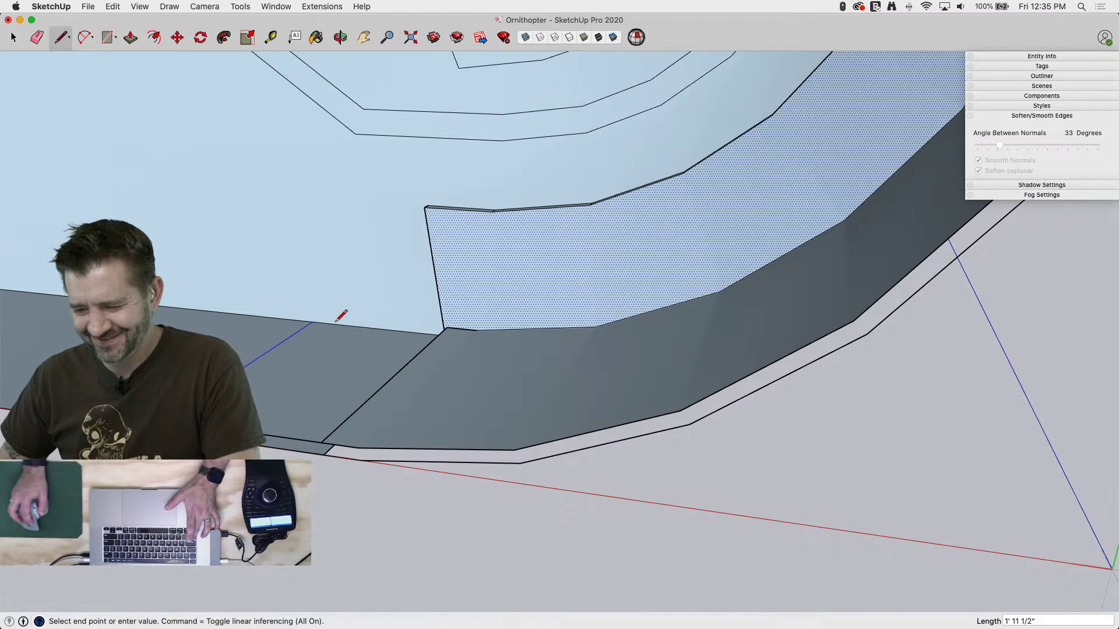
key(Up)
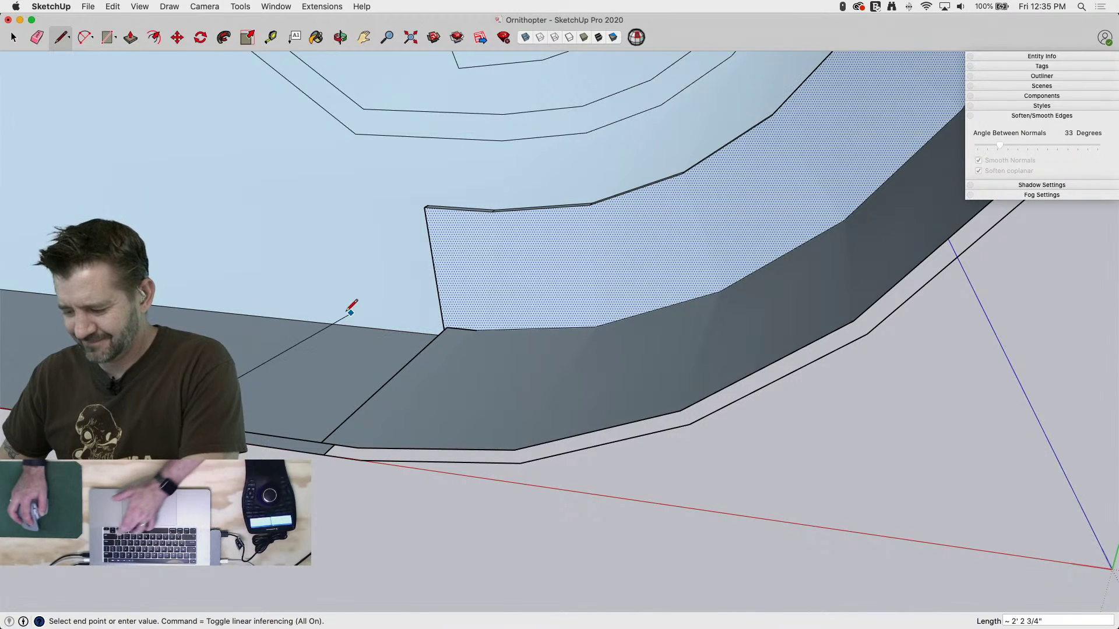
click(459, 327)
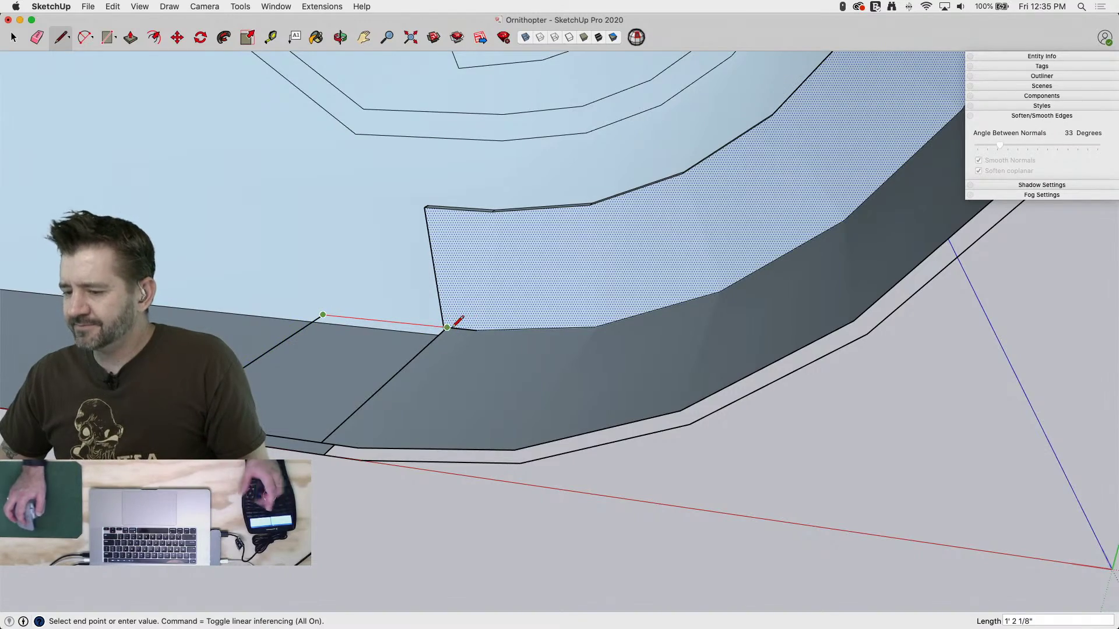
click(451, 327)
Erase the excess edges where the nose strip's lower end meets the recessed side band
middle_drag(522, 353, 638, 335)
scroll(762, 434, up, 4)
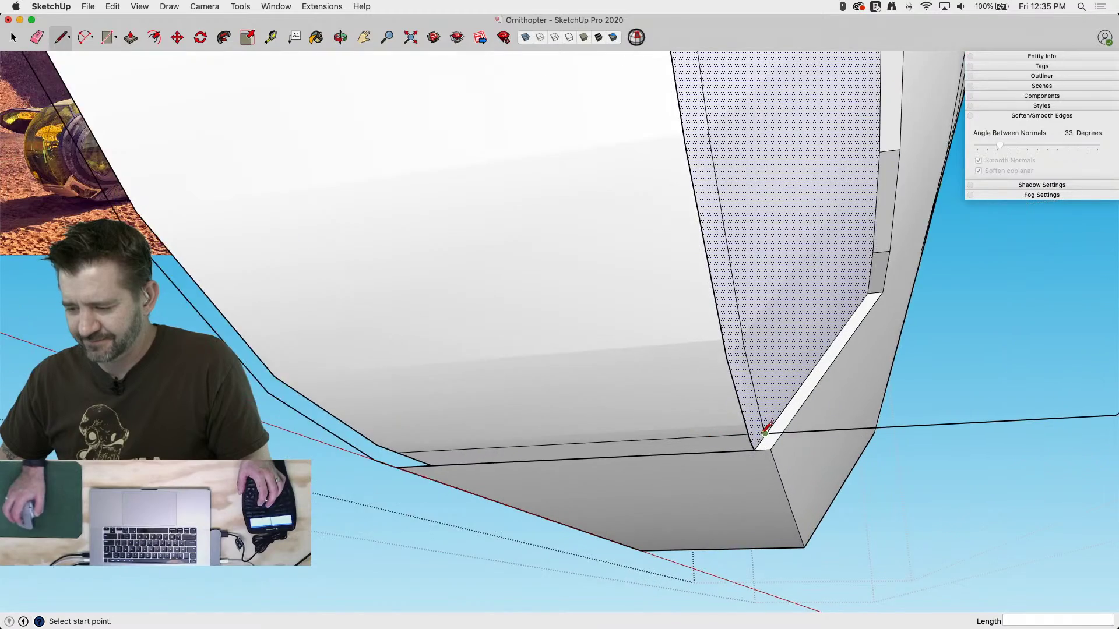
scroll(765, 432, up, 2)
mouse_move(739, 450)
middle_down()
mouse_move(907, 462)
mouse_move(654, 396)
mouse_move(564, 417)
middle_up()
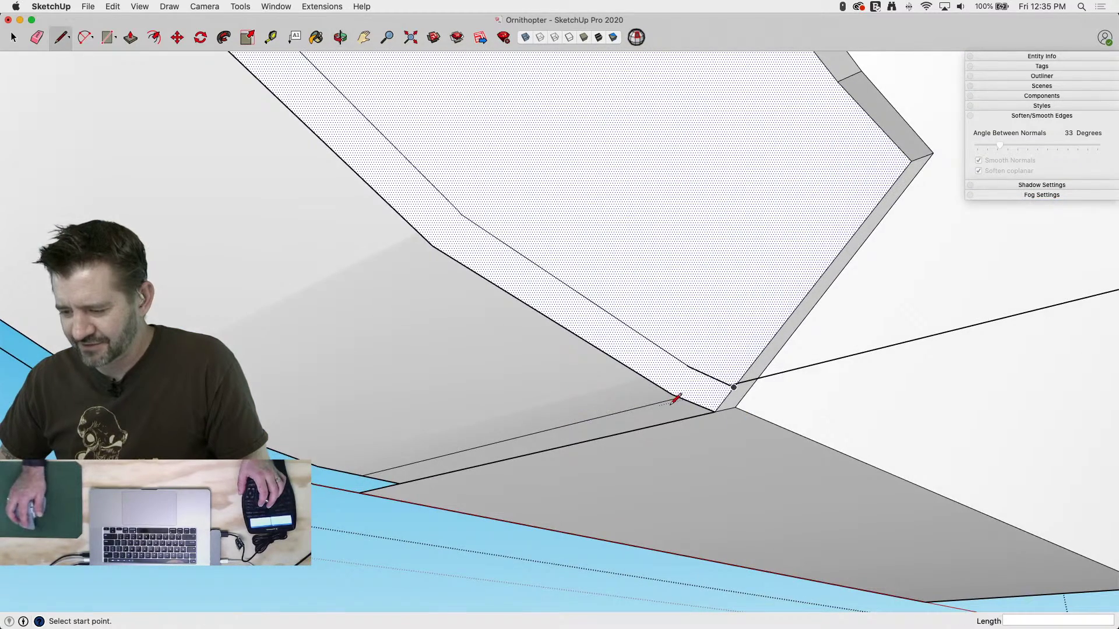
key(e)
mouse_move(701, 400)
middle_down()
mouse_move(691, 505)
mouse_move(560, 586)
mouse_move(295, 614)
mouse_move(350, 624)
middle_up()
key(e)
Draw lines from the side recess's lower corner and across the gap at the far underside edge to form the bottom recess wall
key(l)
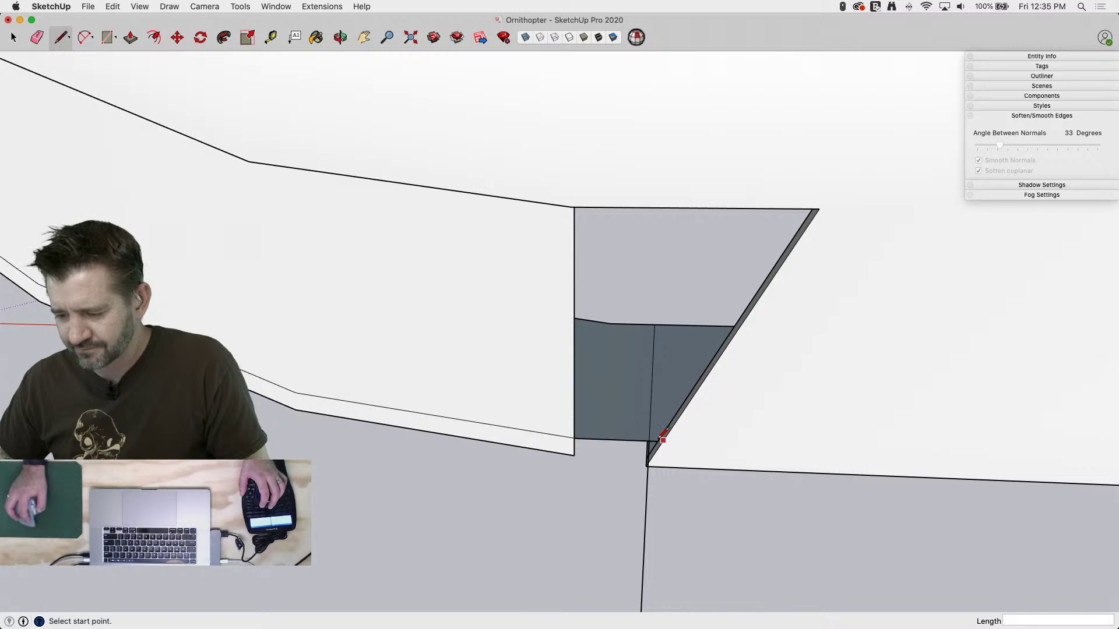
click(657, 441)
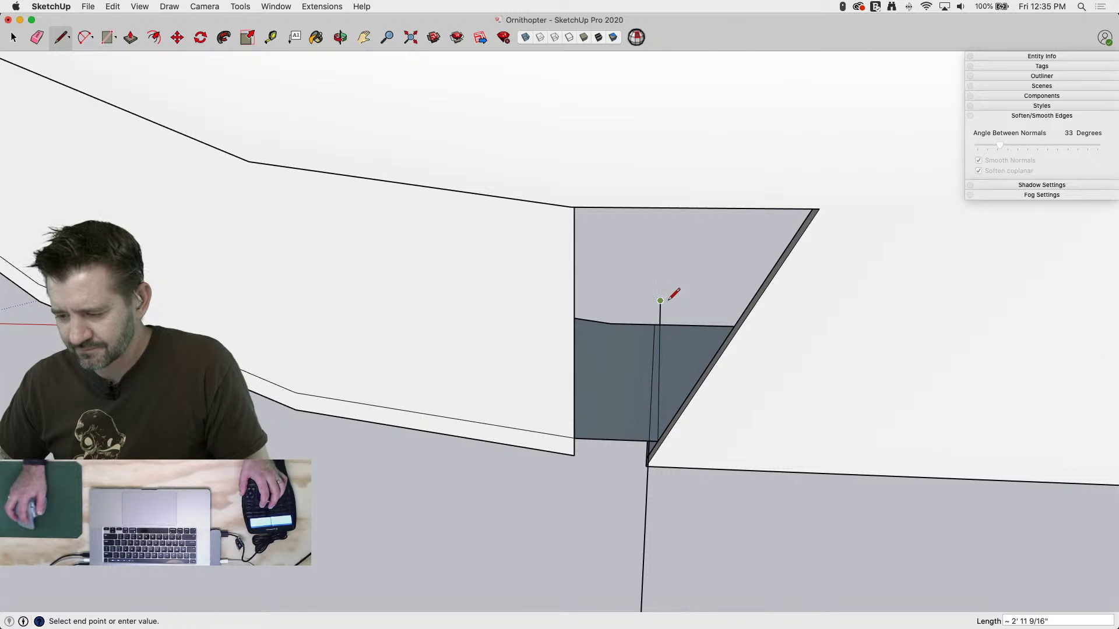
key(Escape)
key(e)
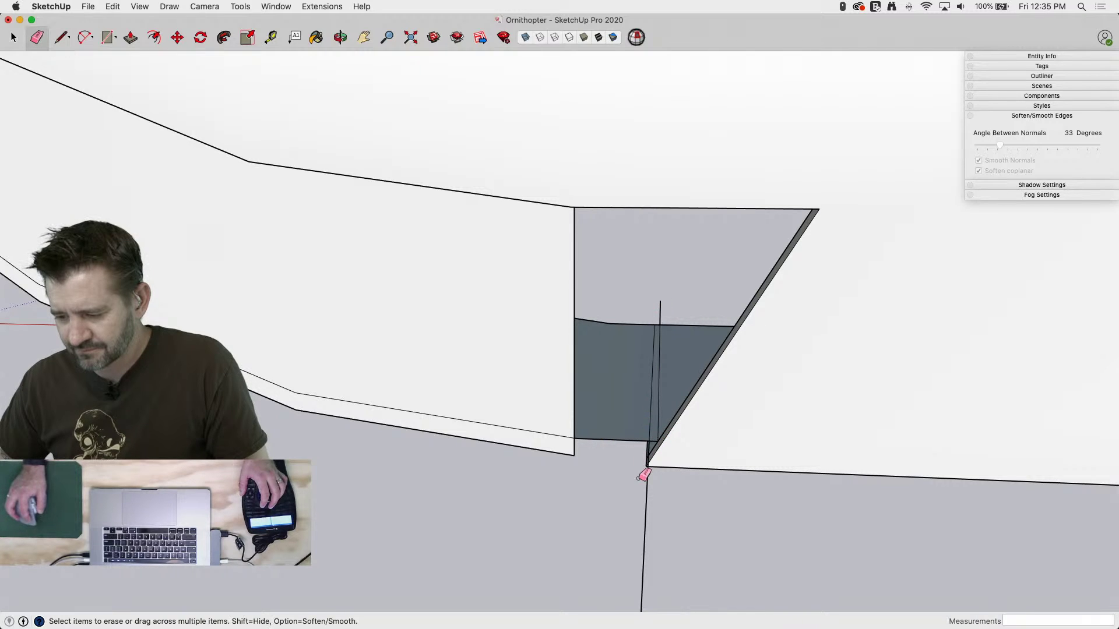
mouse_move(594, 450)
middle_down()
mouse_move(682, 330)
mouse_move(769, 242)
mouse_move(734, 303)
middle_up()
key(l)
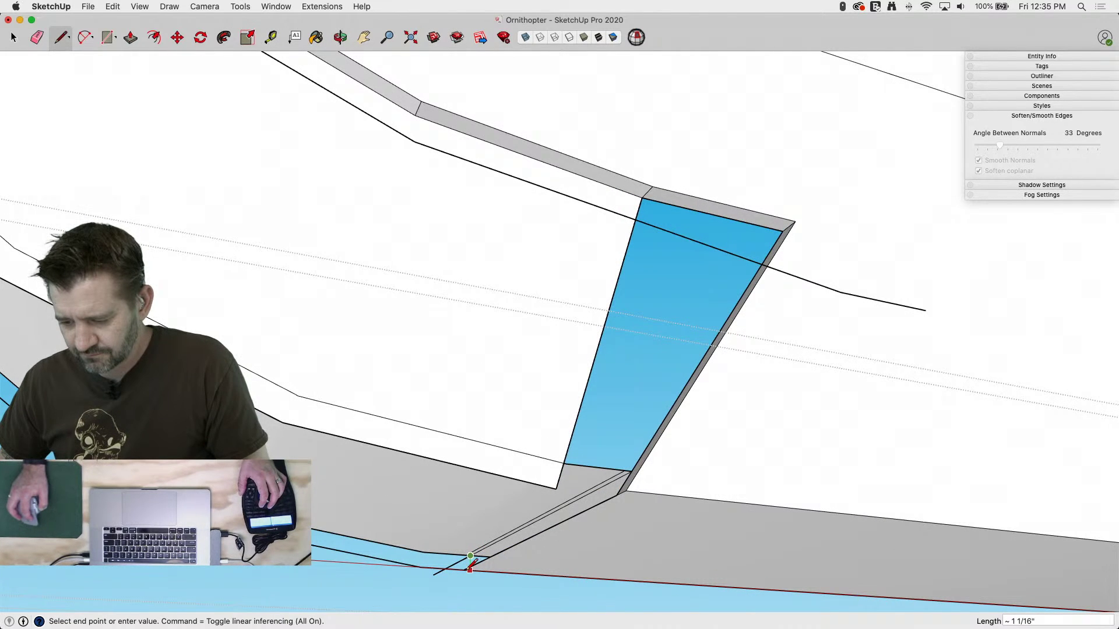
click(464, 569)
Erase the stray line past the bottom recess wall, its redundant edge, and the leftover outer edges of the nose strip
key(e)
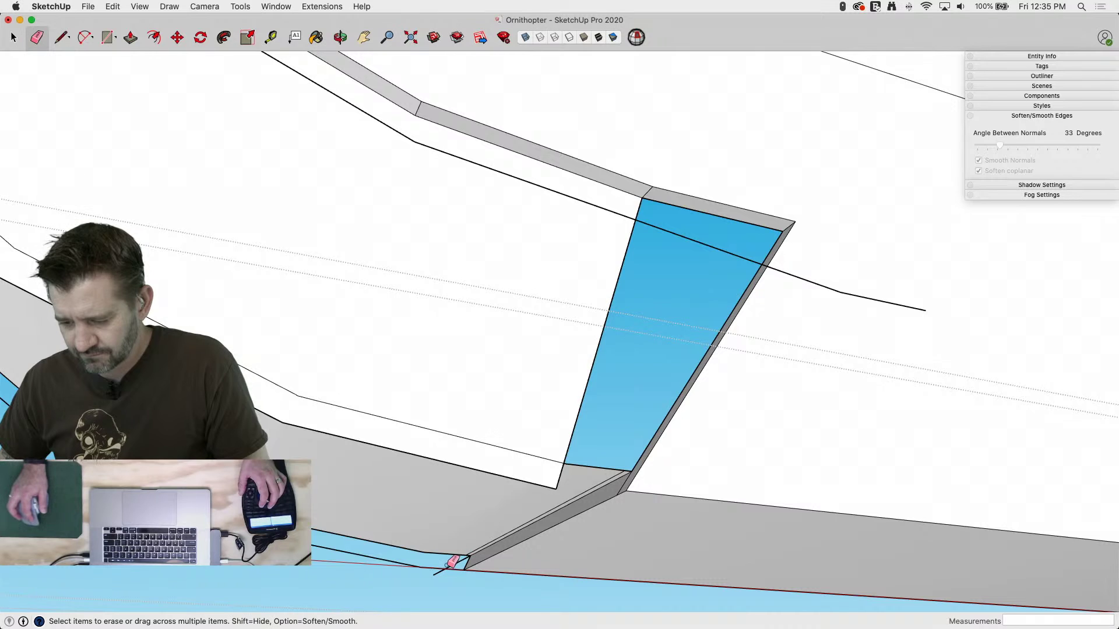
click(451, 572)
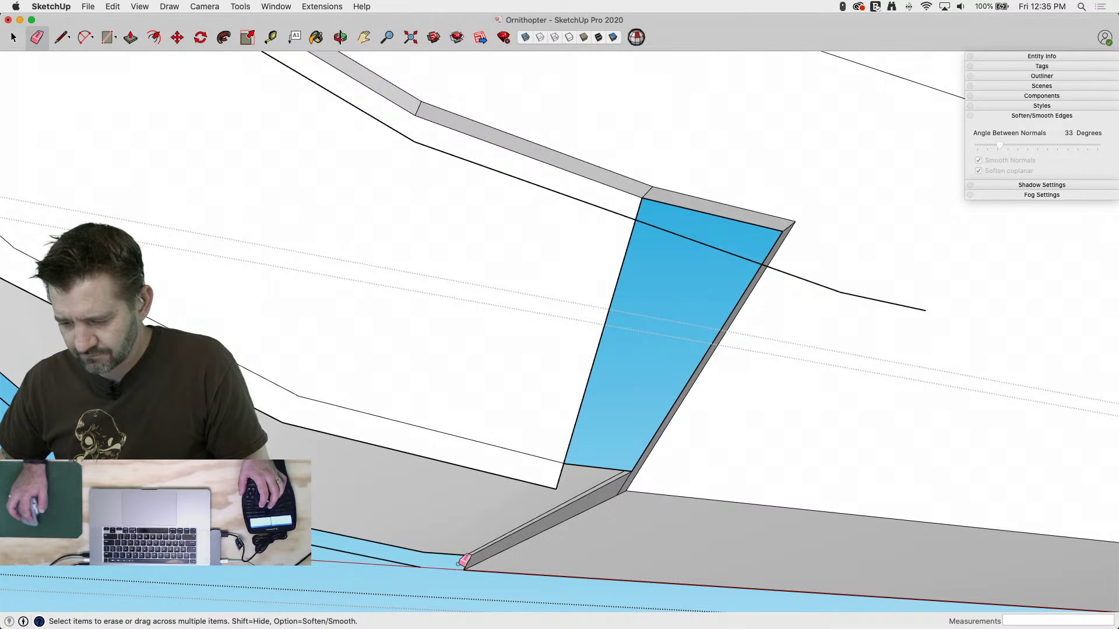
click(488, 543)
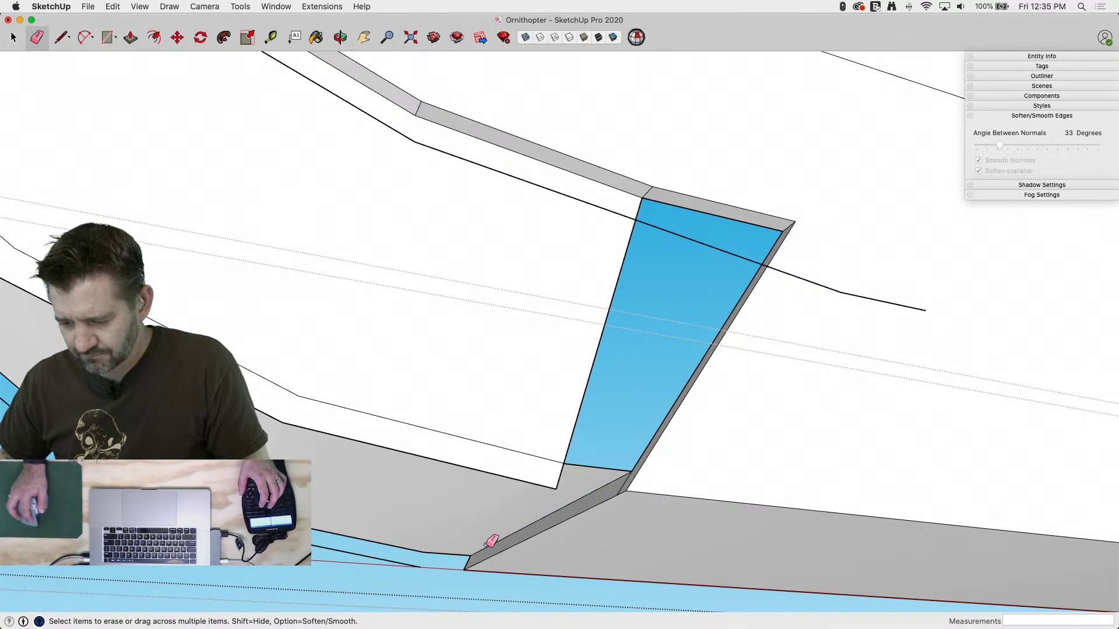
click(556, 485)
click(555, 488)
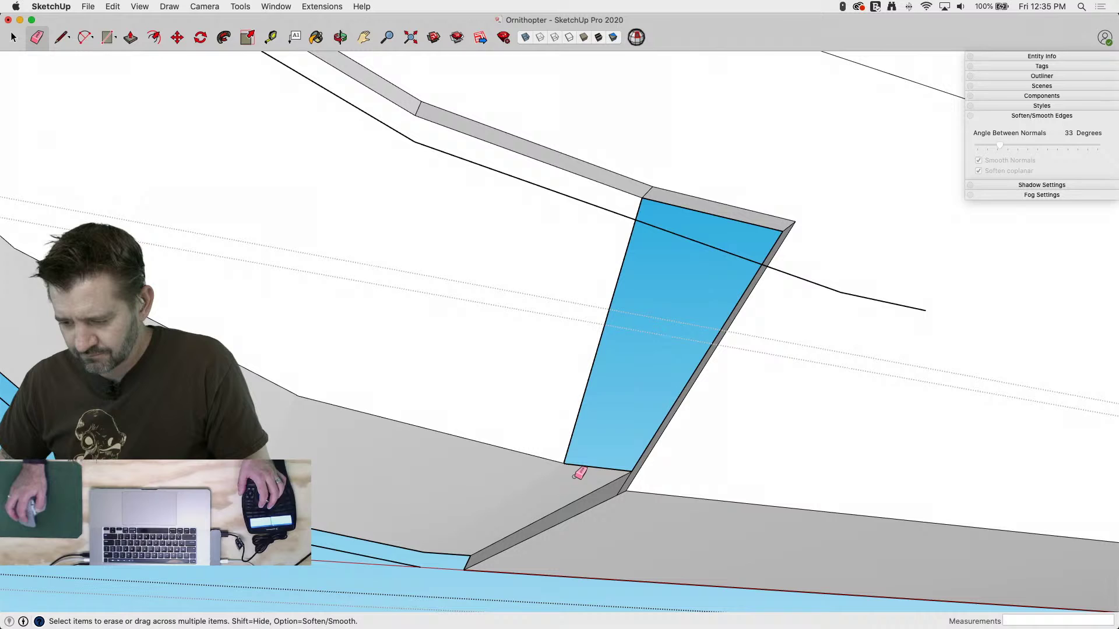
Draw a line along the slanted end of the side recess to fill its open panel, and erase the short edge at its lower corner
key(l)
click(631, 471)
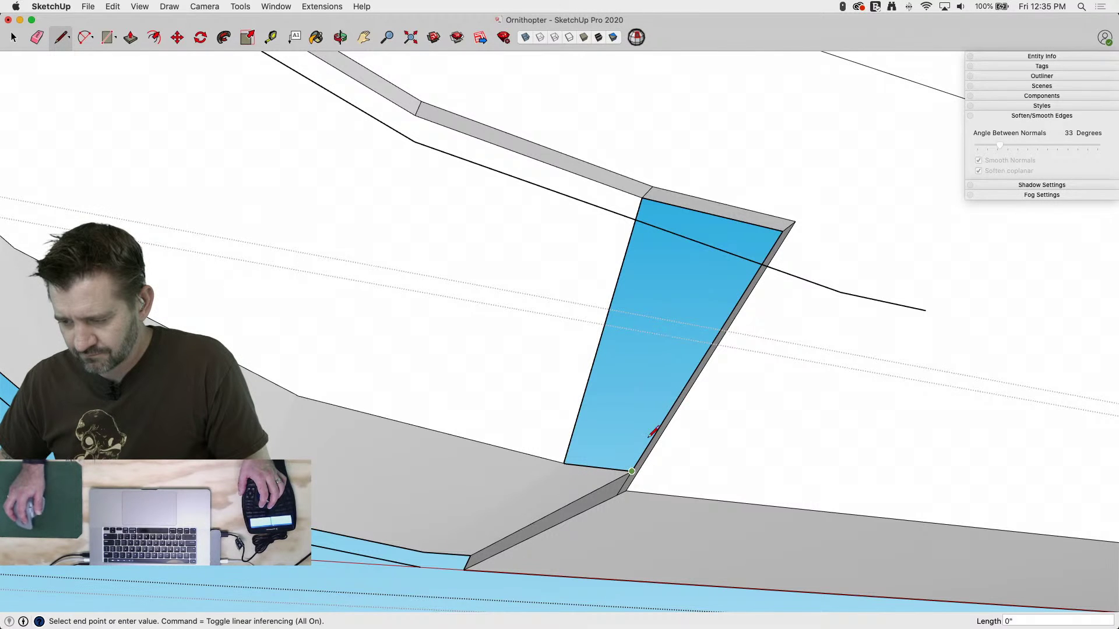
click(783, 230)
key(e)
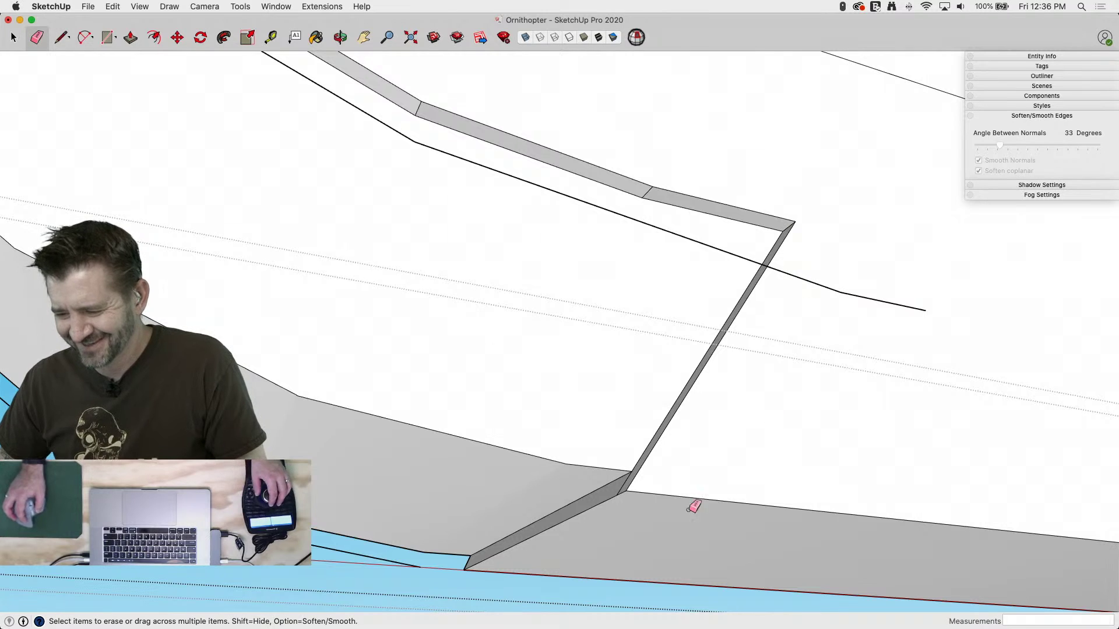
click(623, 486)
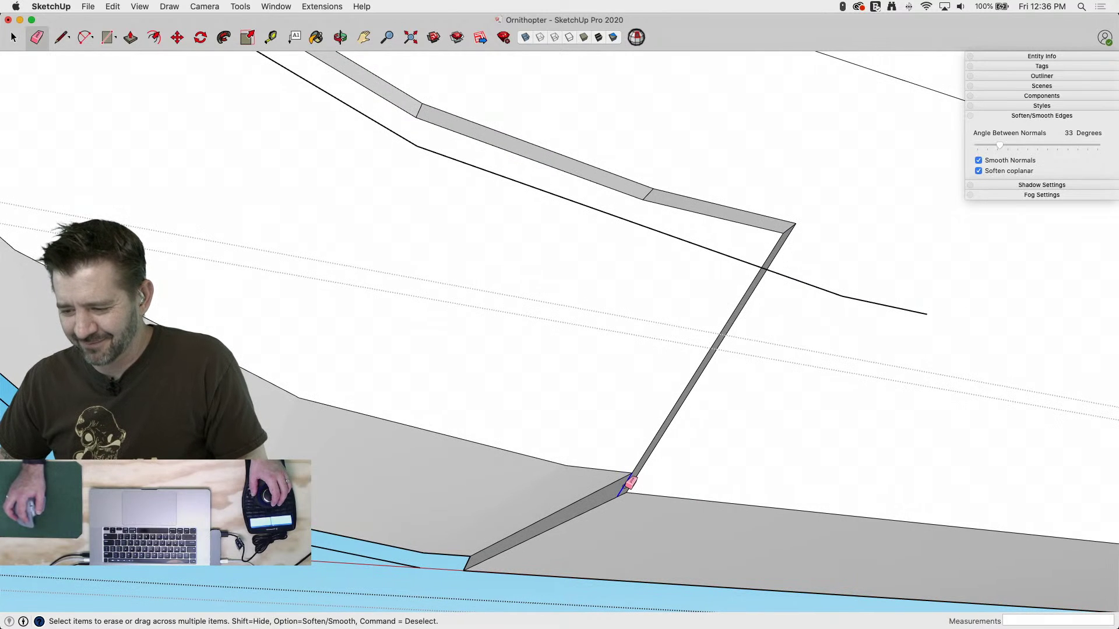
Delete the leftover curved line floating over the recessed side band near the nose
click(385, 561)
key(space)
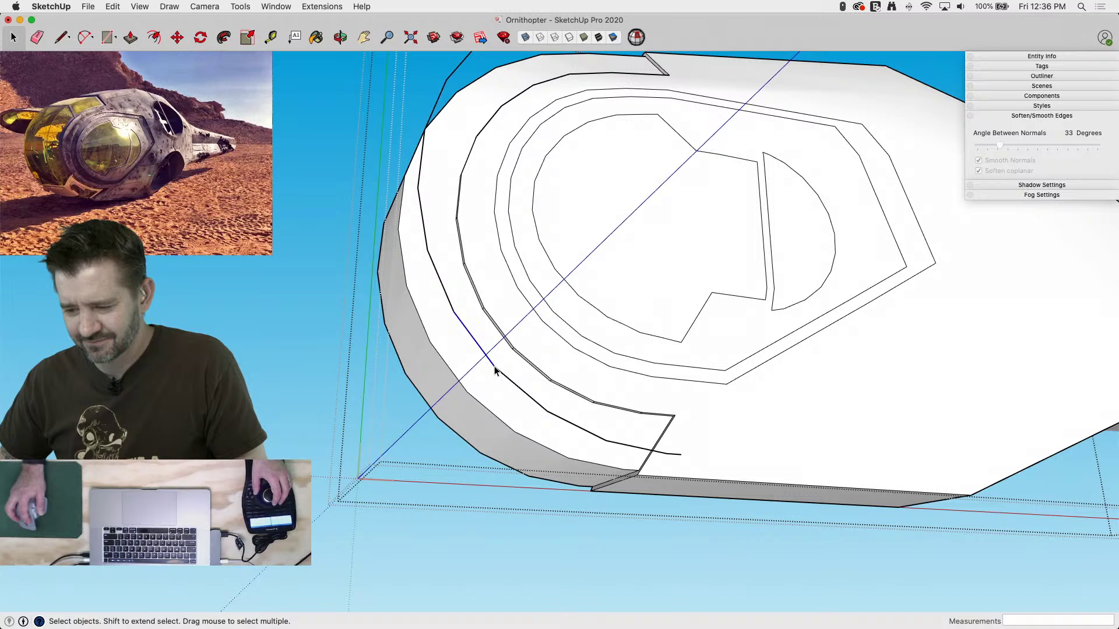
key(Delete)
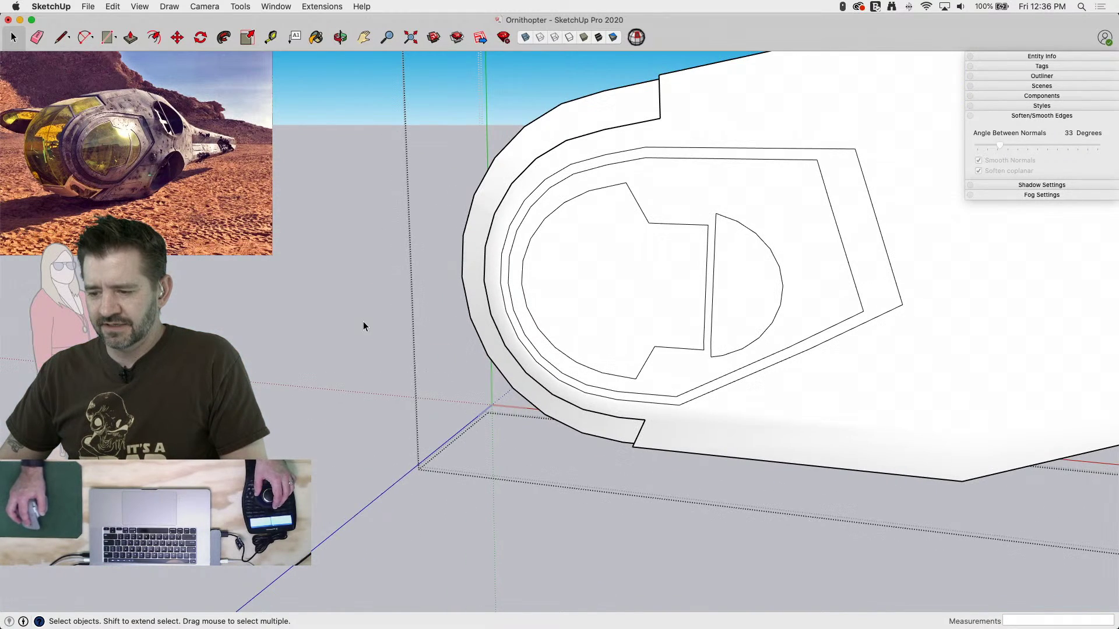
Reapply Soften coplanar to all the connected geometry of the fuselage body at 33 degrees
key(o)
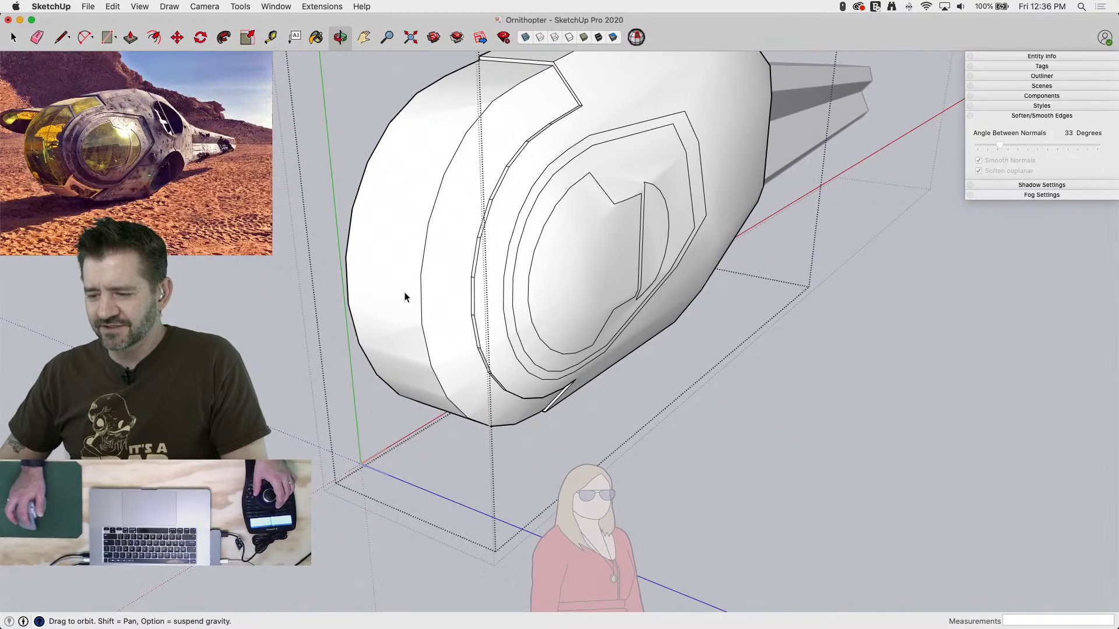
key(space)
triple_click(491, 314)
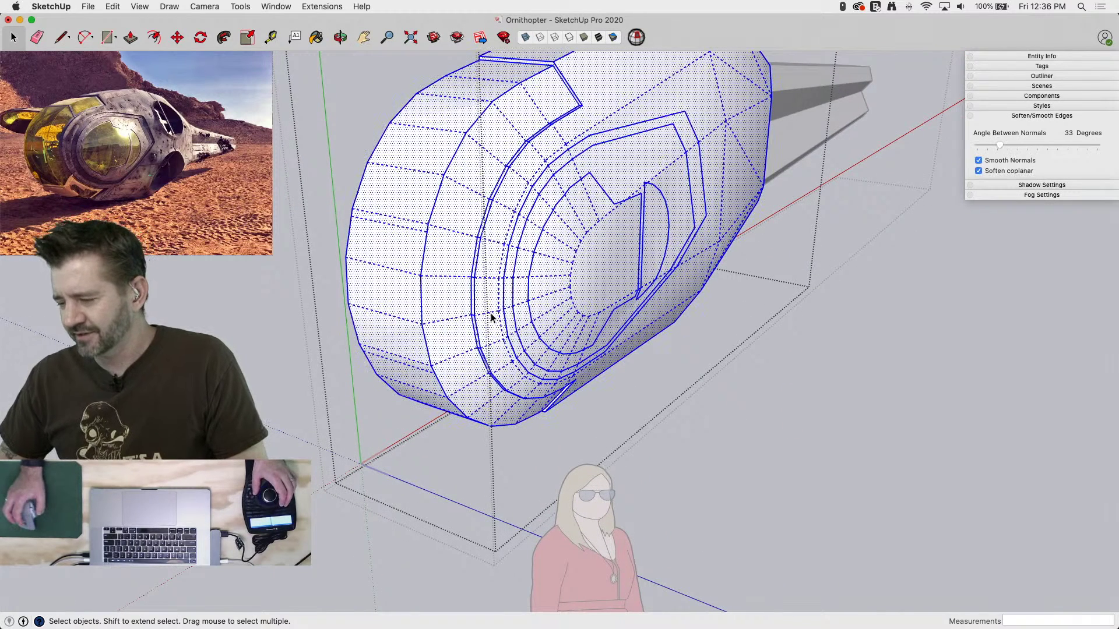
click(980, 171)
click(979, 171)
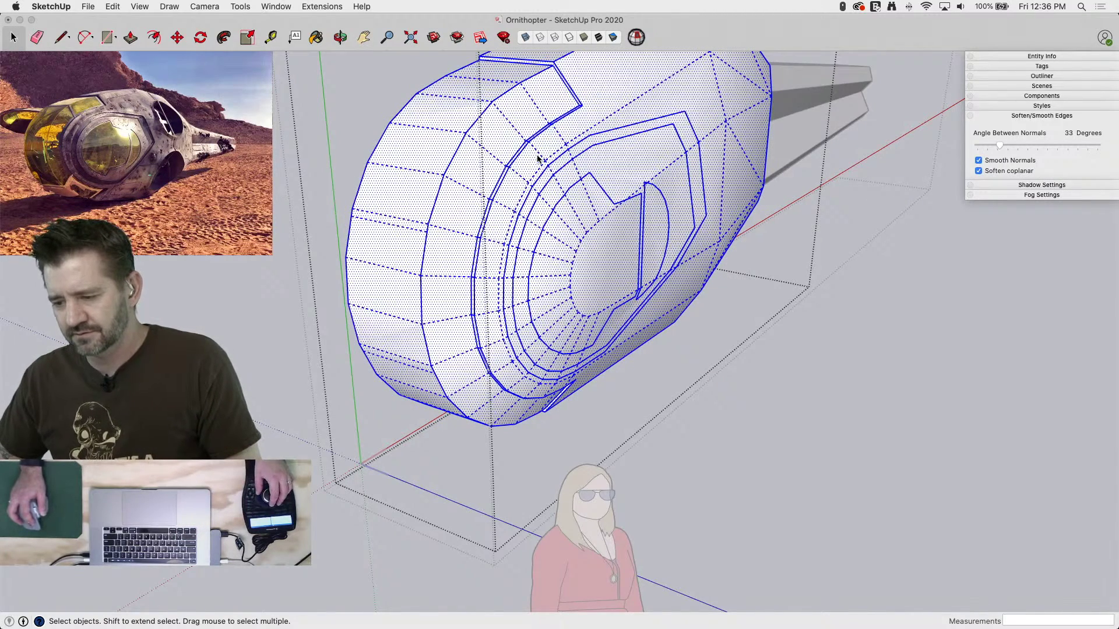
click(962, 345)
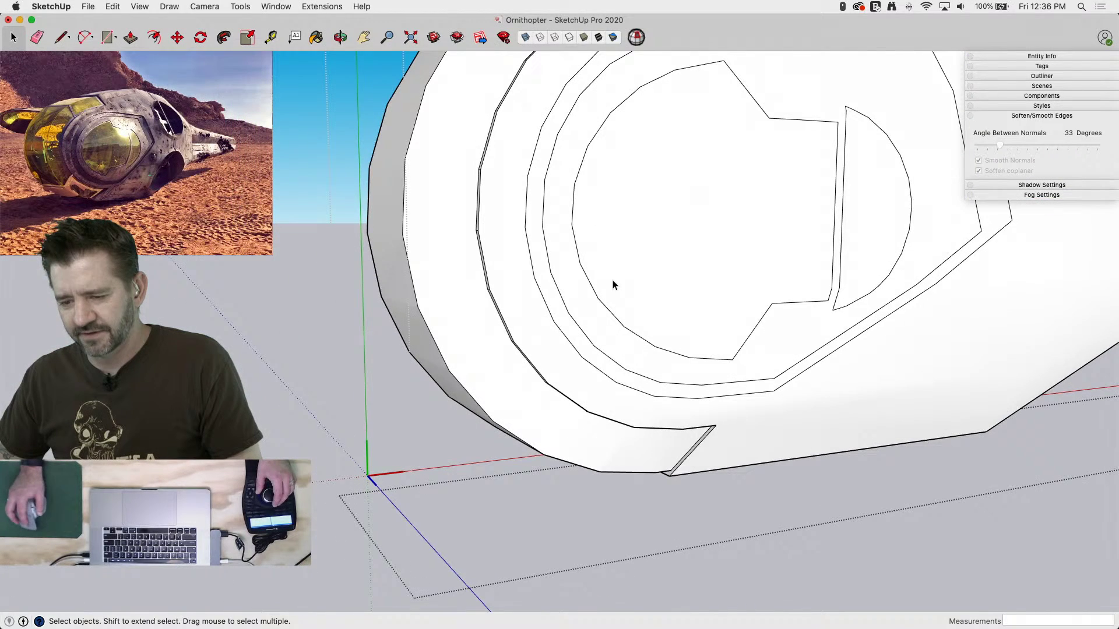
Examine the side window's frame strip and panes by selecting their faces
middle_drag(613, 279, 630, 447)
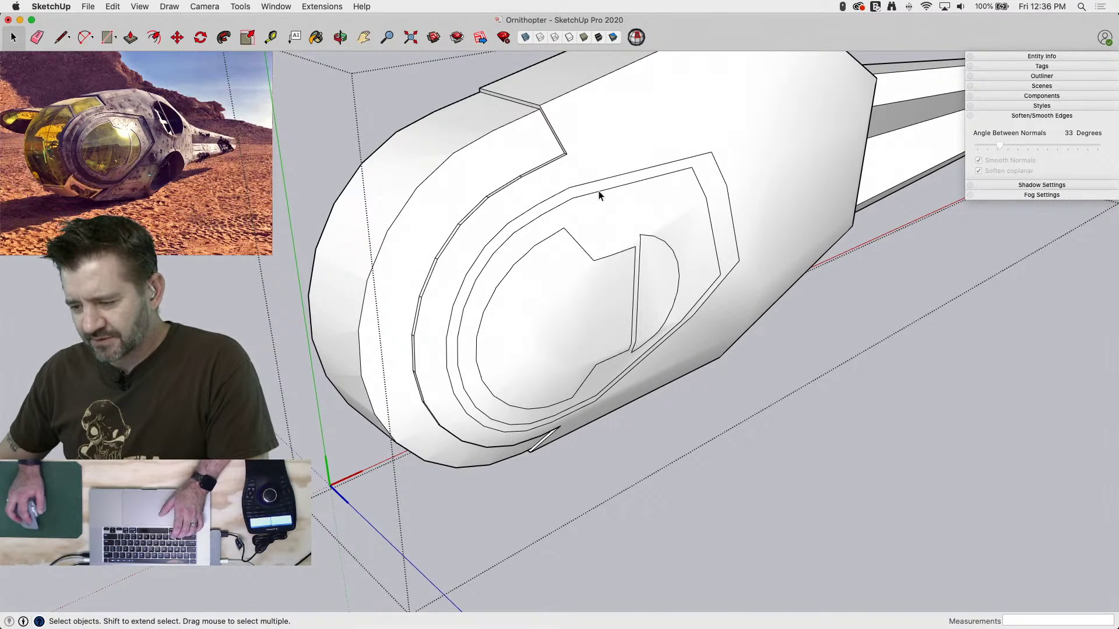
click(585, 194)
double_click(582, 191)
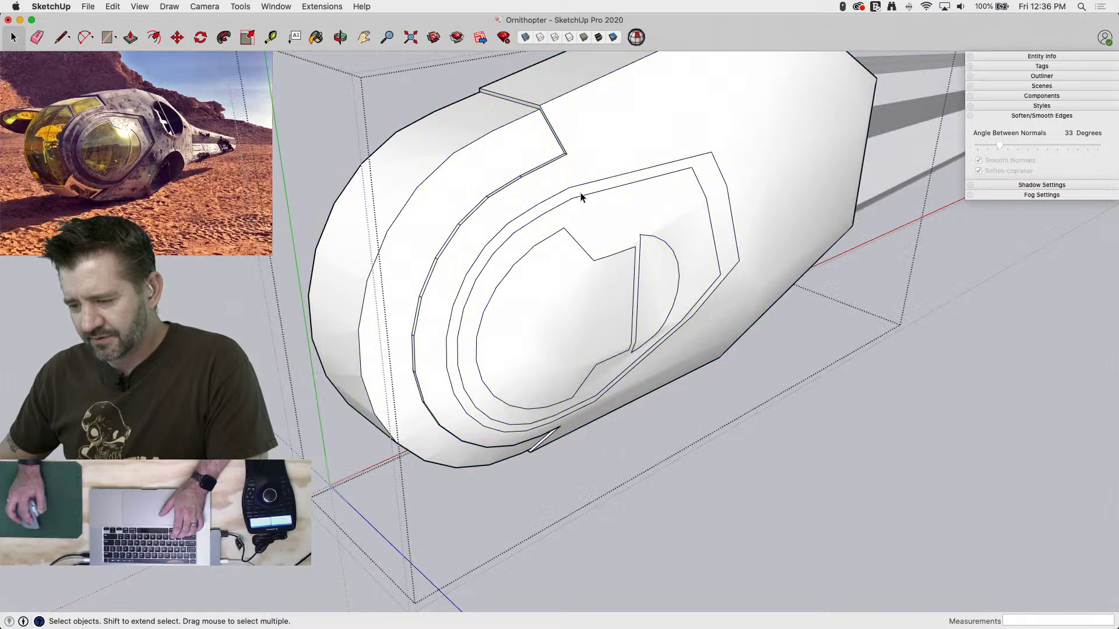
click(579, 192)
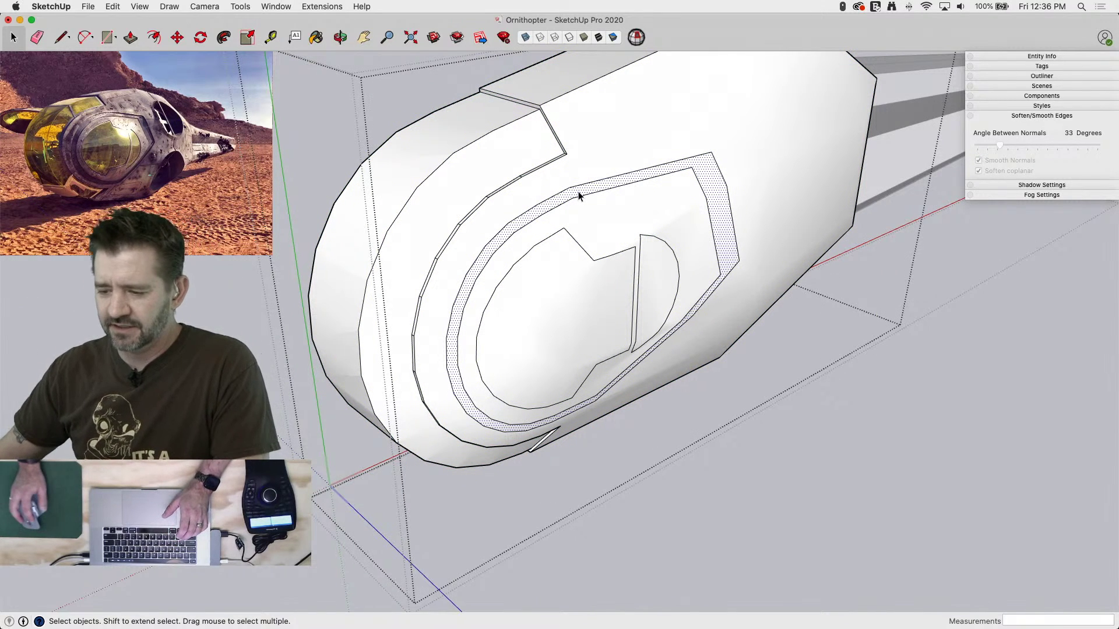
click(630, 299)
click(660, 290)
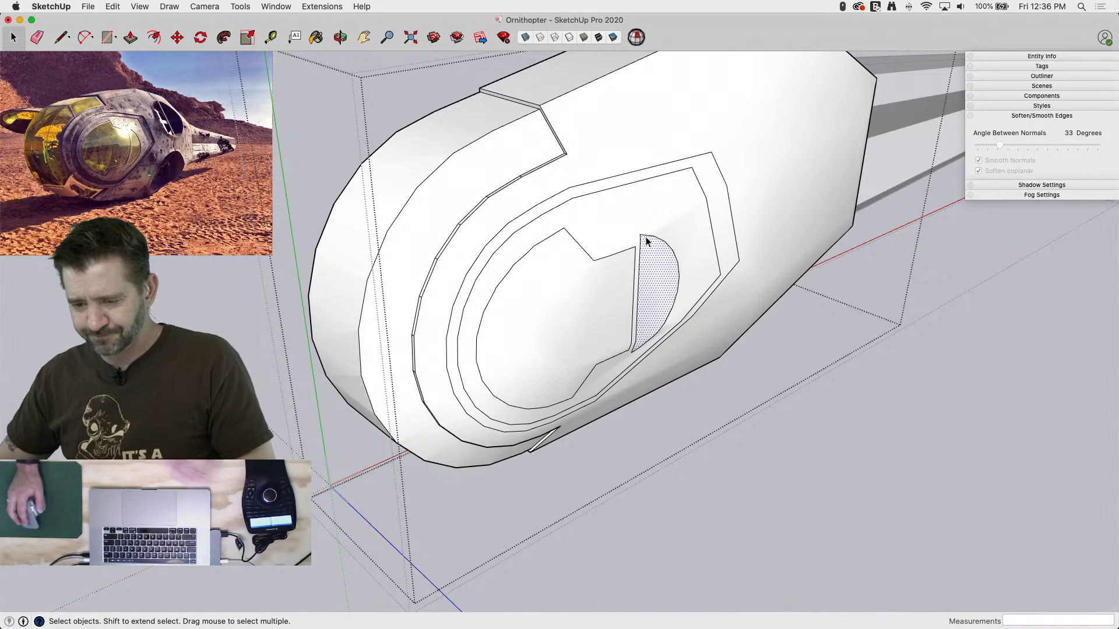
middle_drag(502, 205, 445, 194)
scroll(487, 237, up, 3)
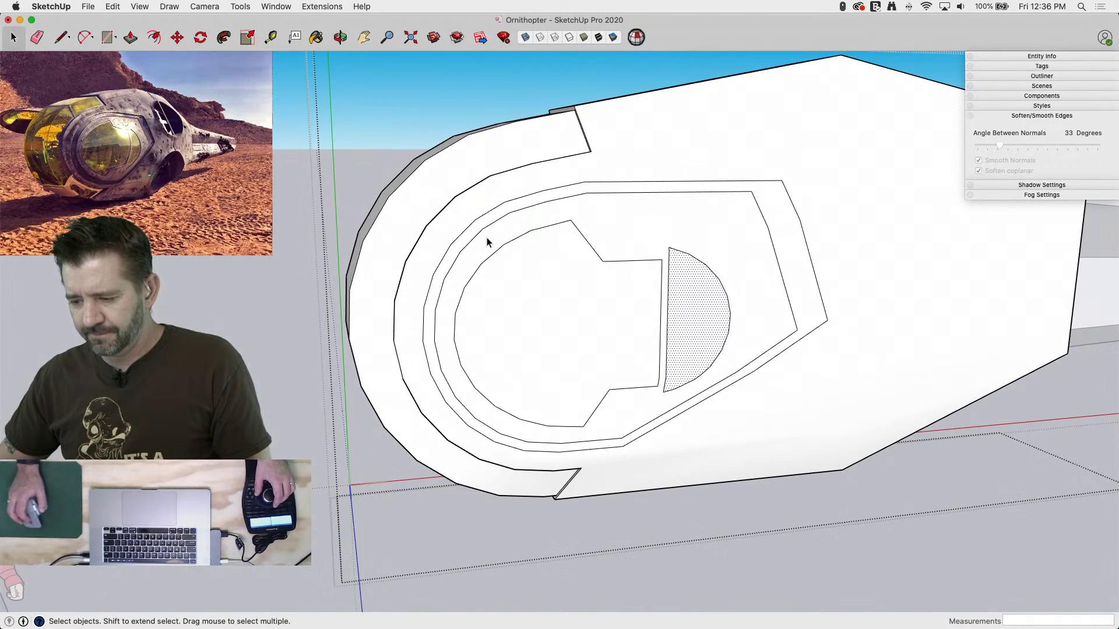
middle_drag(487, 246, 562, 315)
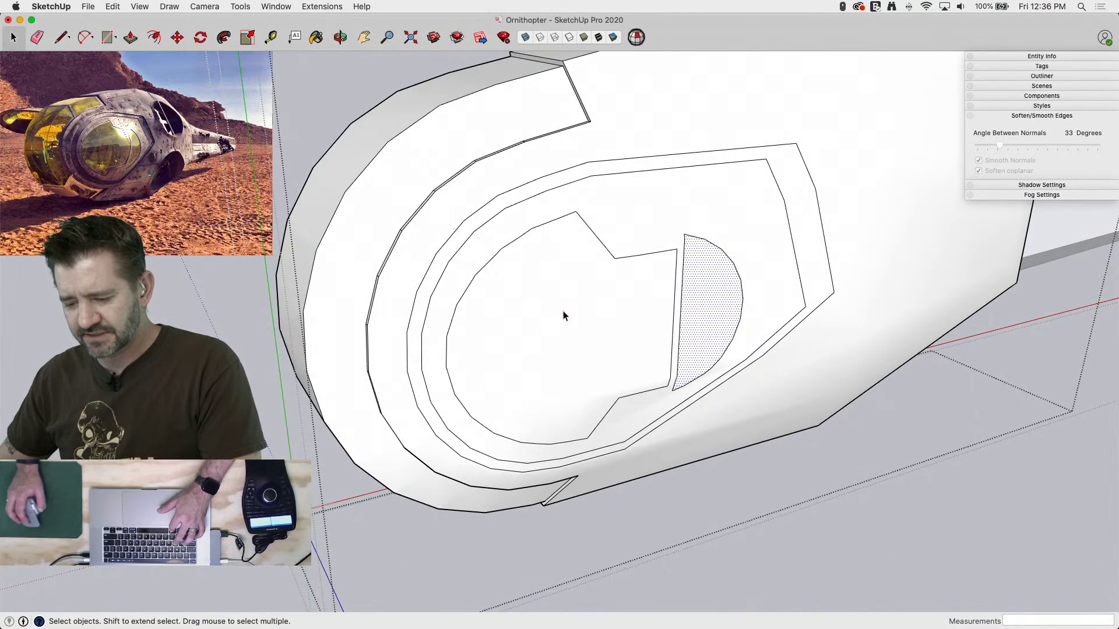
Save the model and check the installed Fredo6 Collection tools
key(super+s)
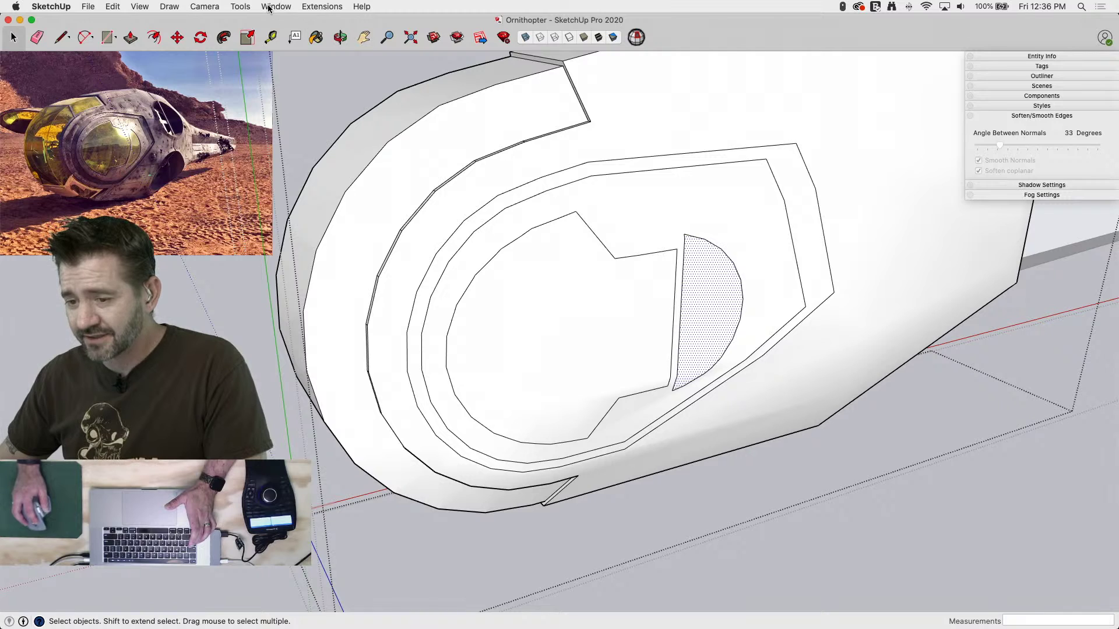
click(269, 8)
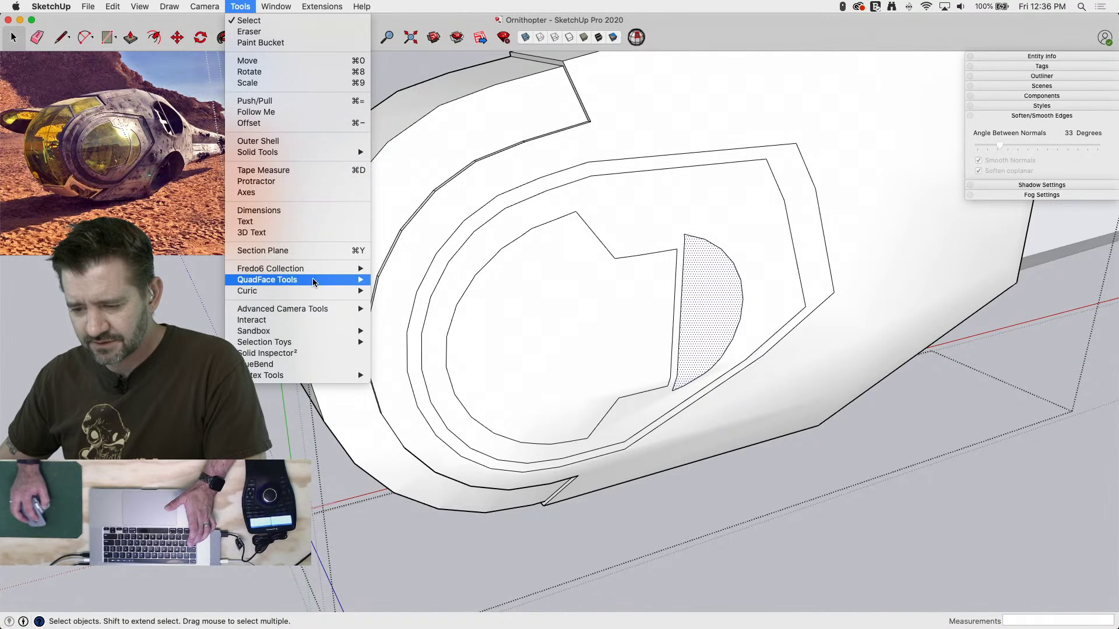
mouse_move(307, 272)
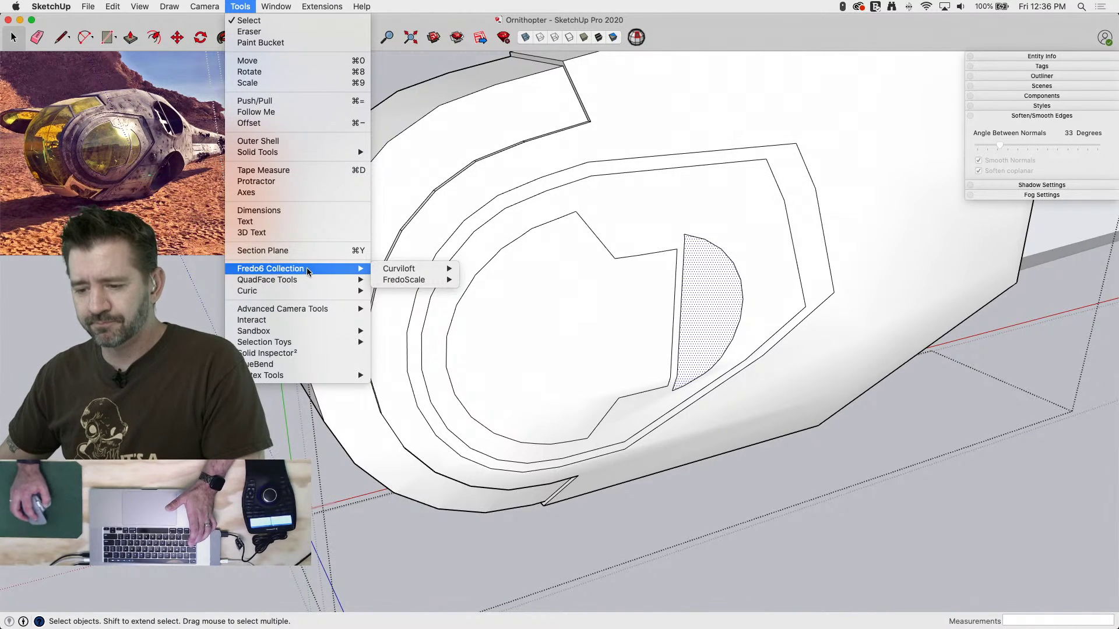
key(Escape)
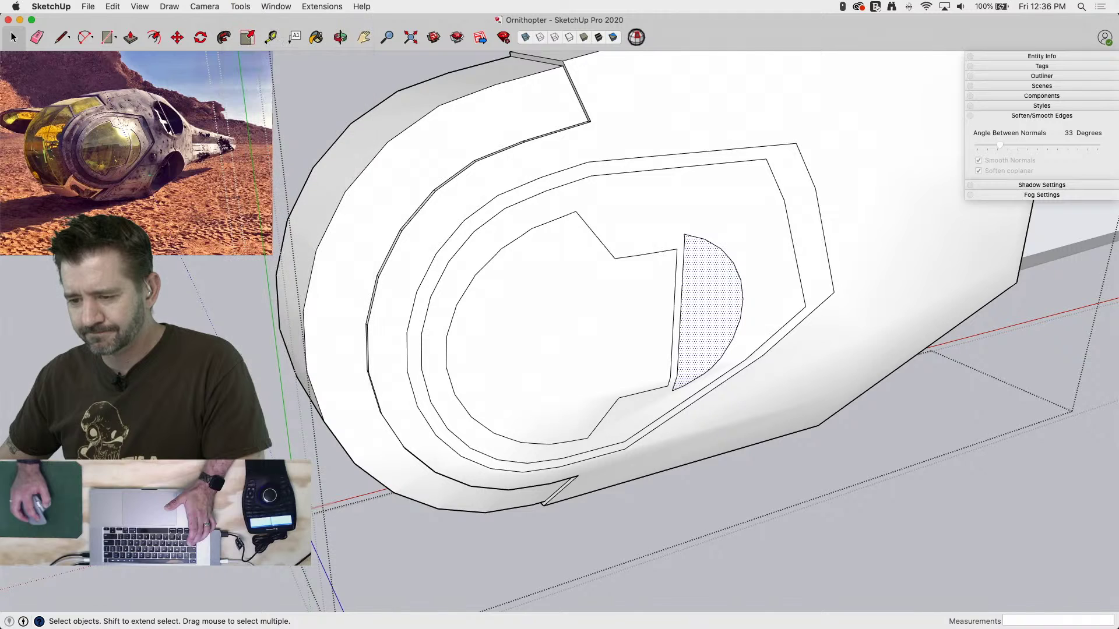
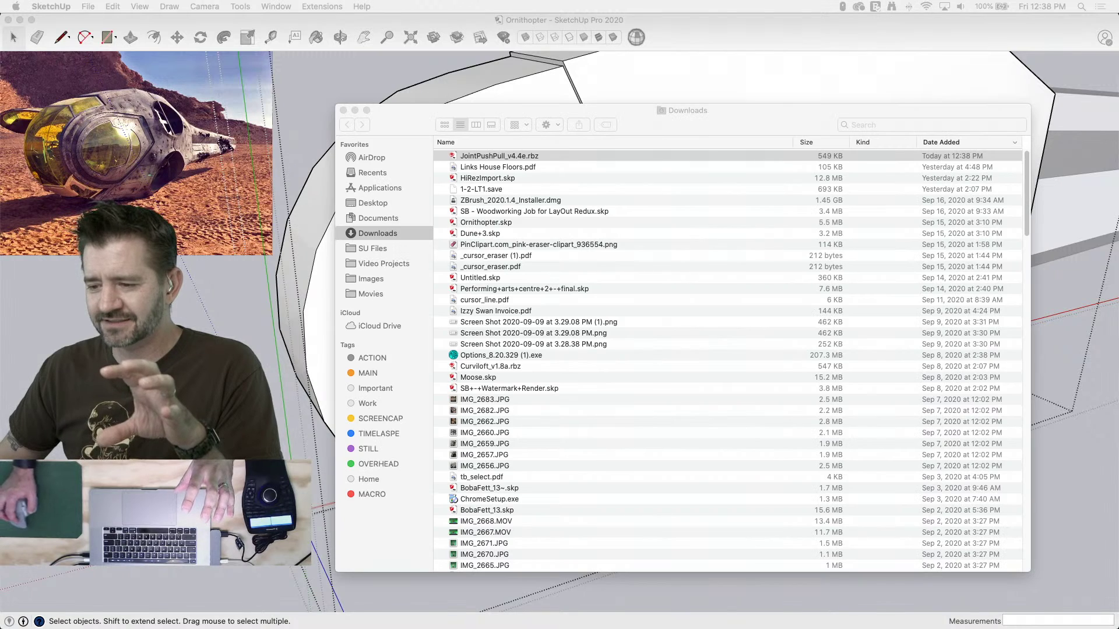
Install the JointPushPull_v4.4e.rbz extension from the Desktop through the Extension Manager and save the model
drag(403, 119, 608, 106)
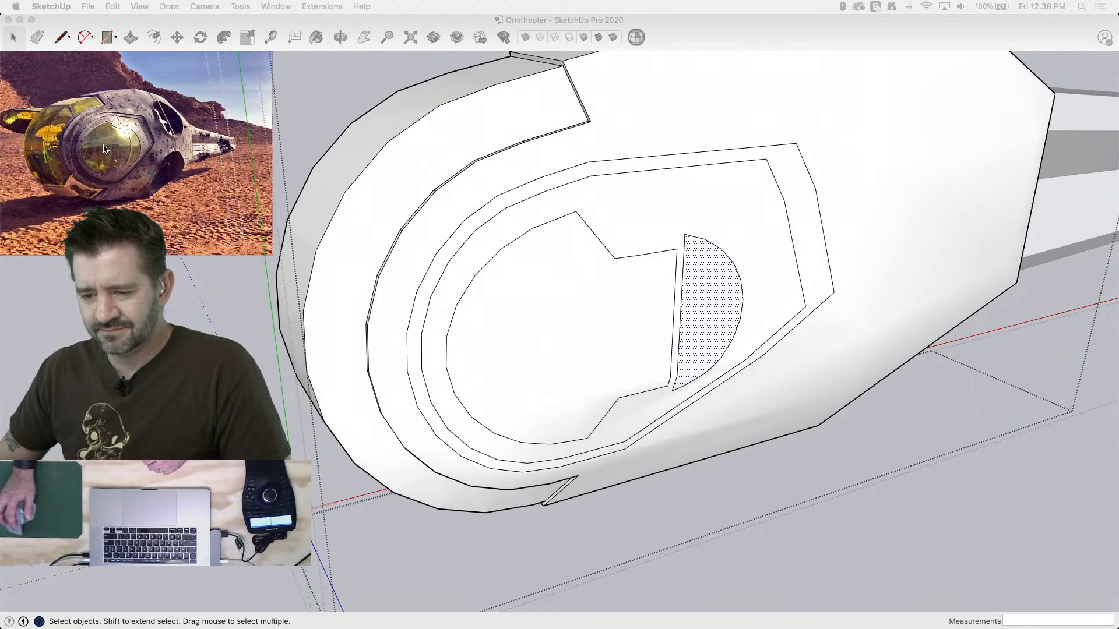
click(88, 23)
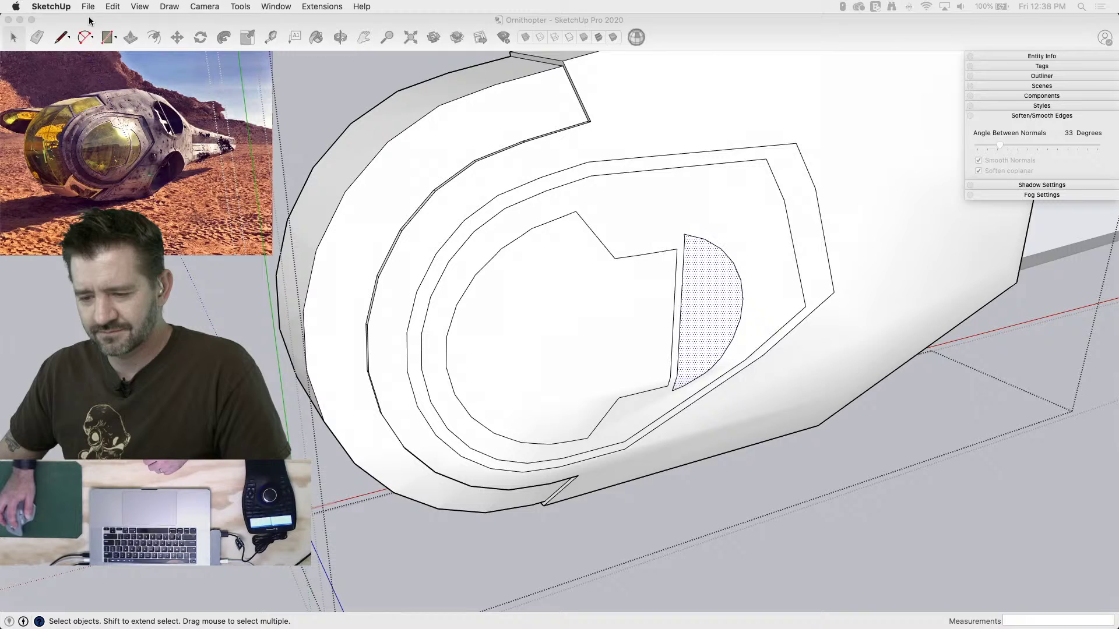
click(503, 38)
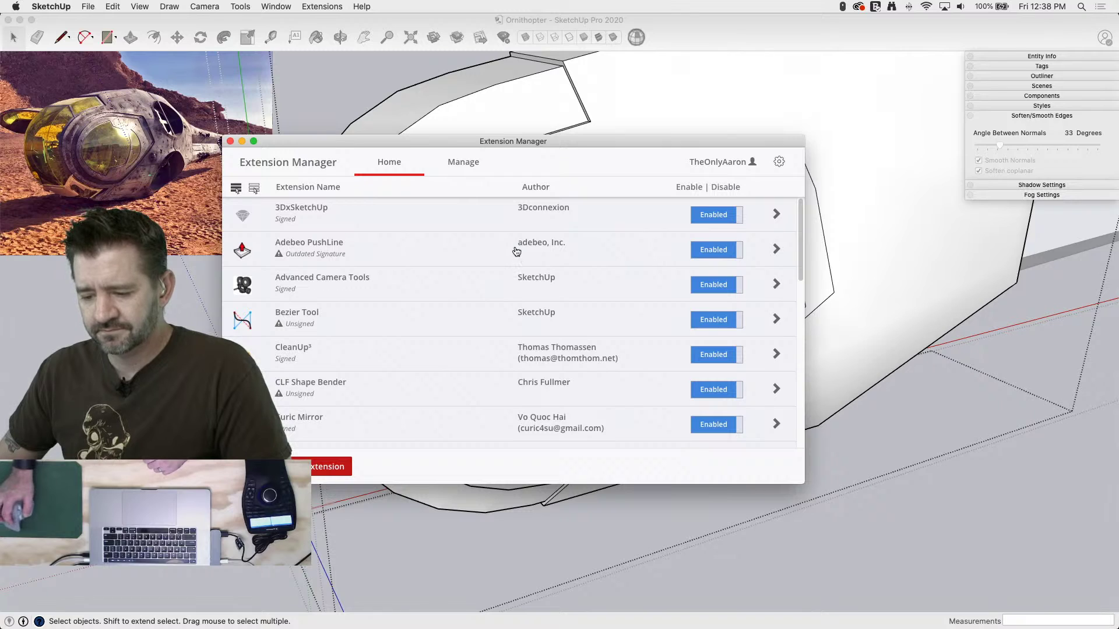
click(329, 466)
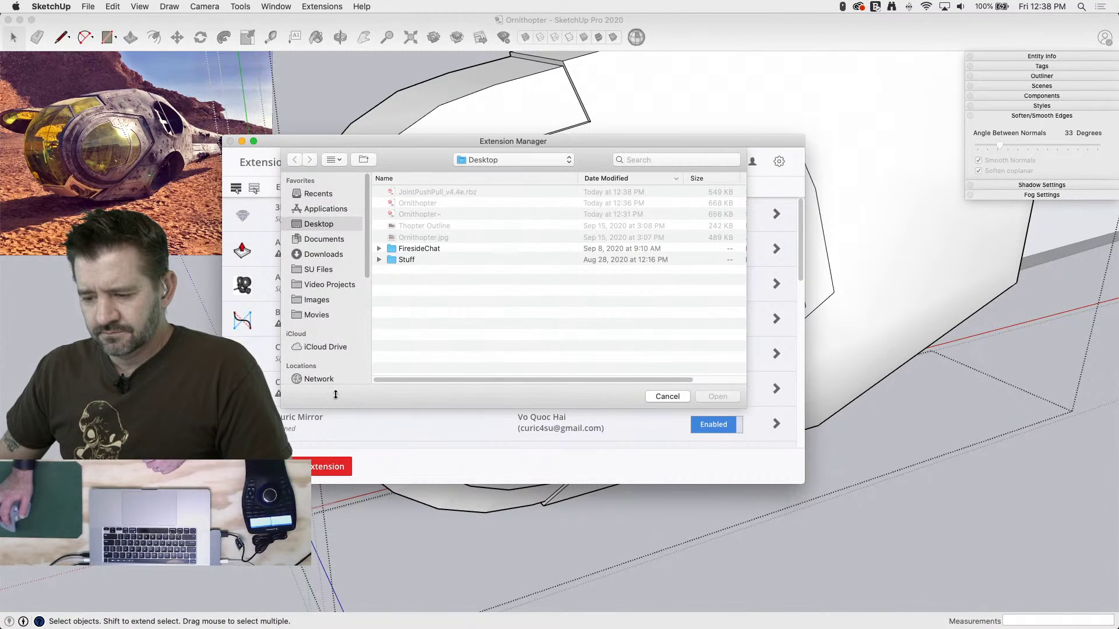
click(414, 193)
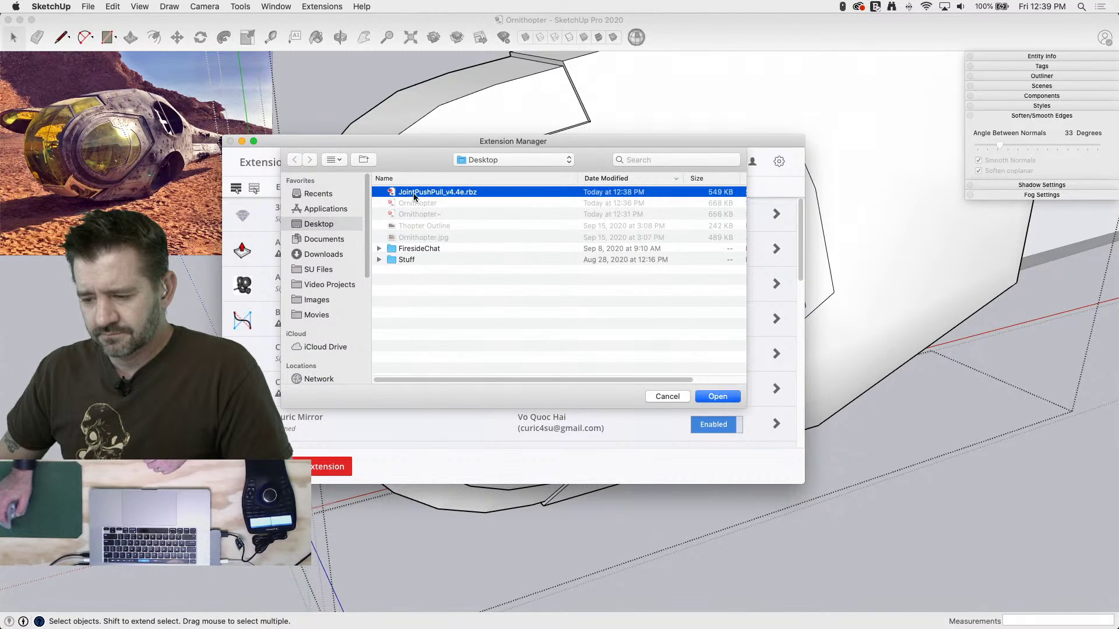
click(717, 397)
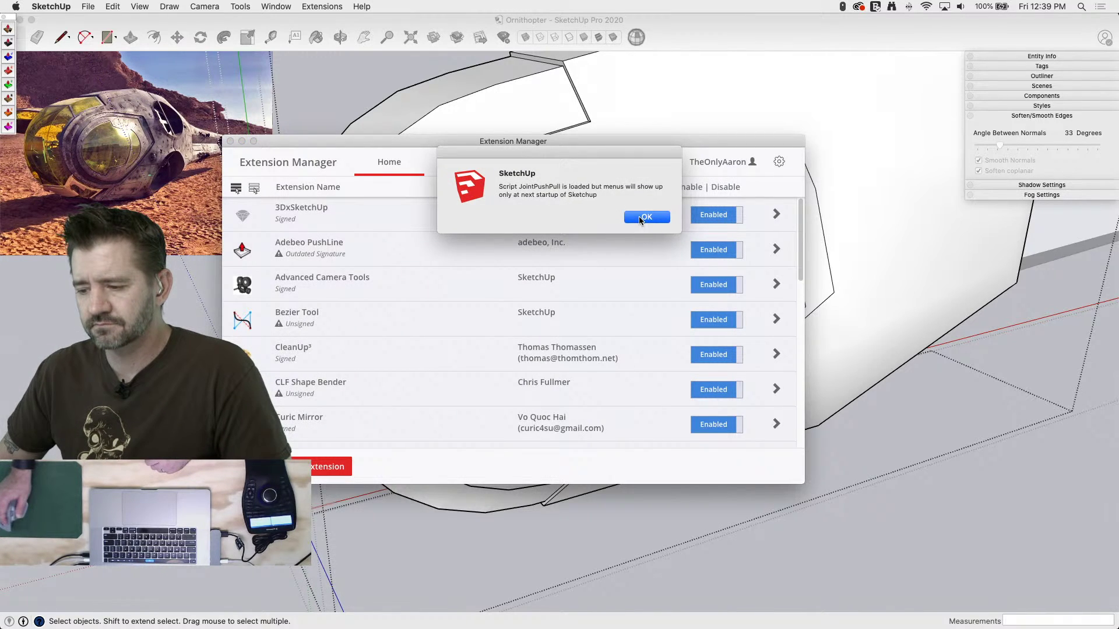
click(644, 217)
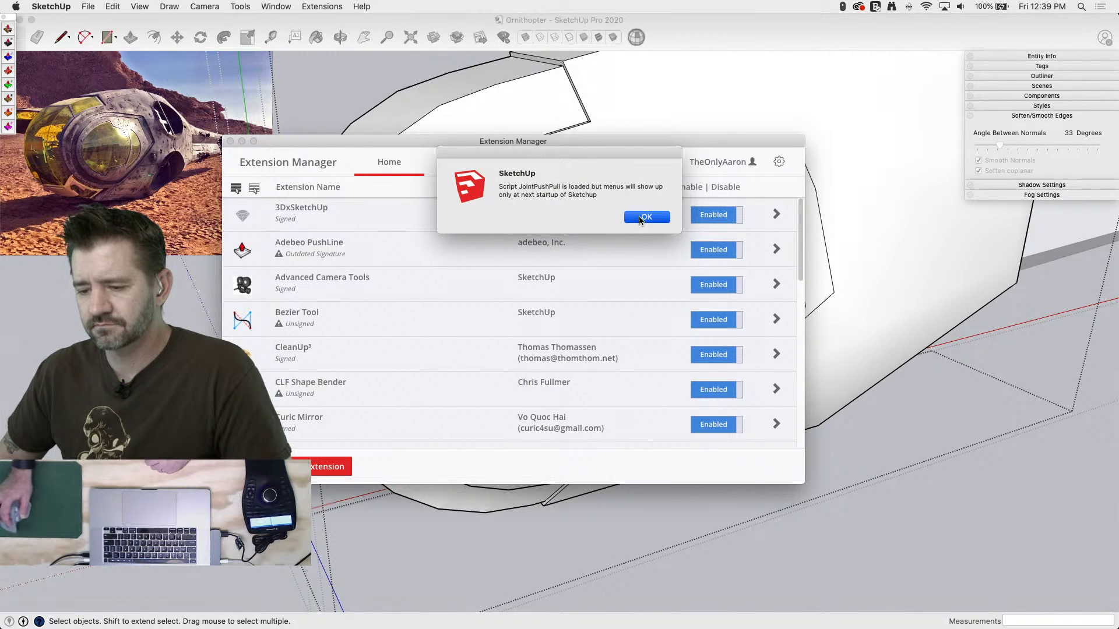
click(231, 142)
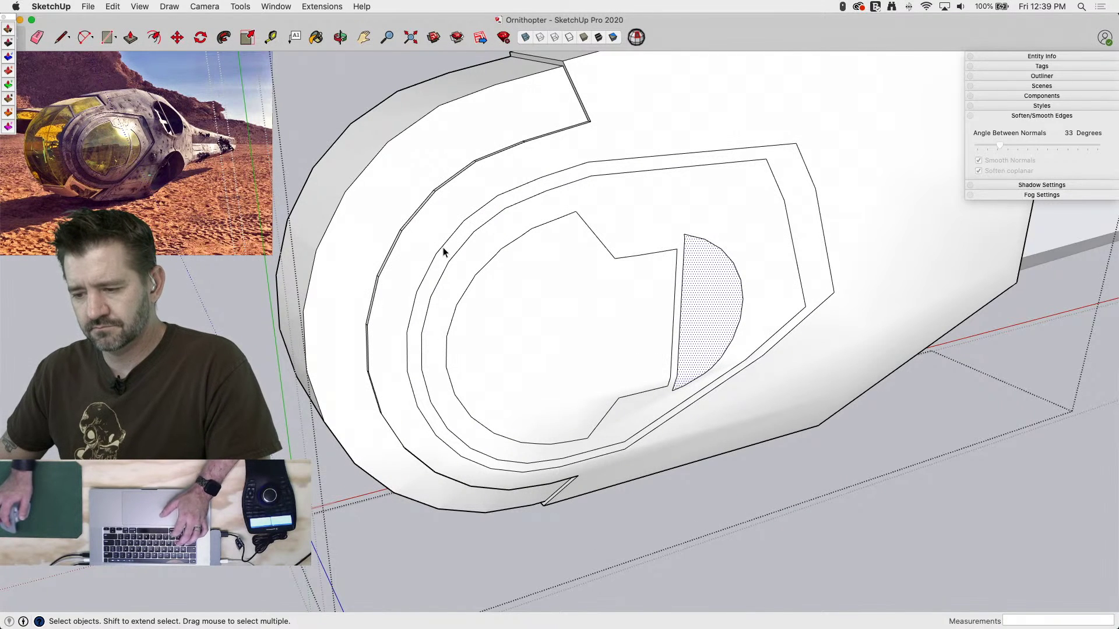
key(super+s)
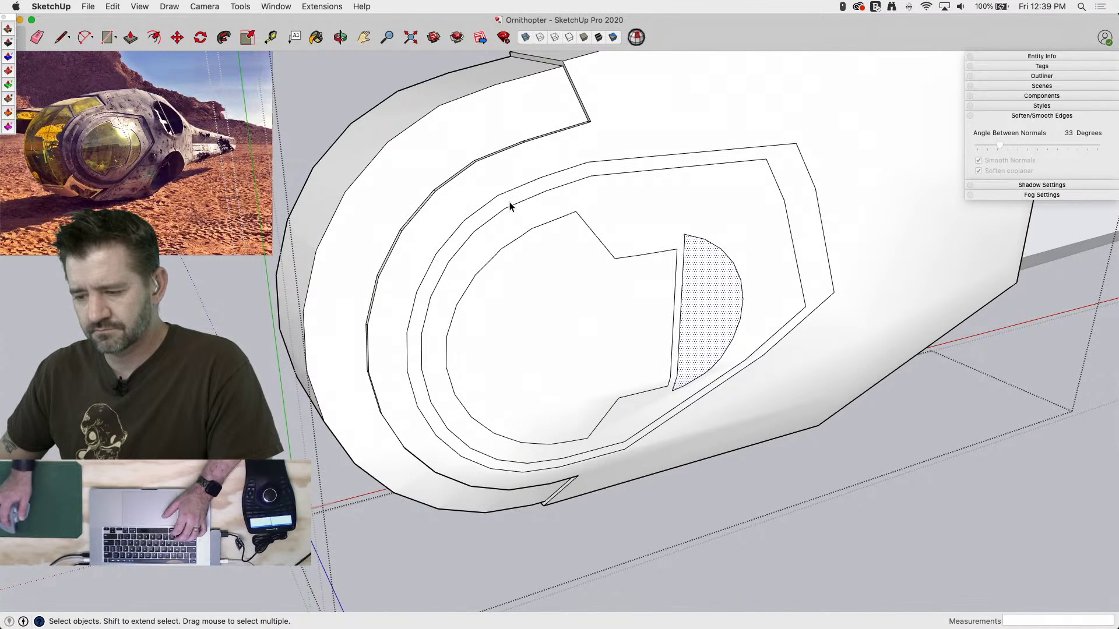
Recess the frame strip around the side window by about 1" with Joint Push Pull, switching its Finishing mode
click(510, 205)
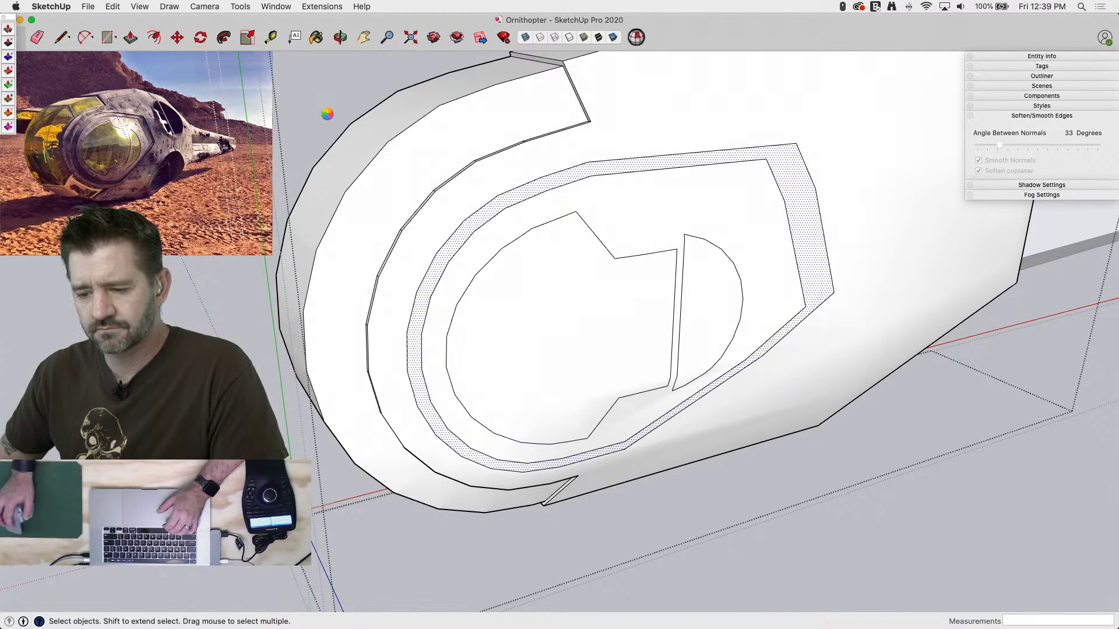
middle_drag(355, 138, 392, 215)
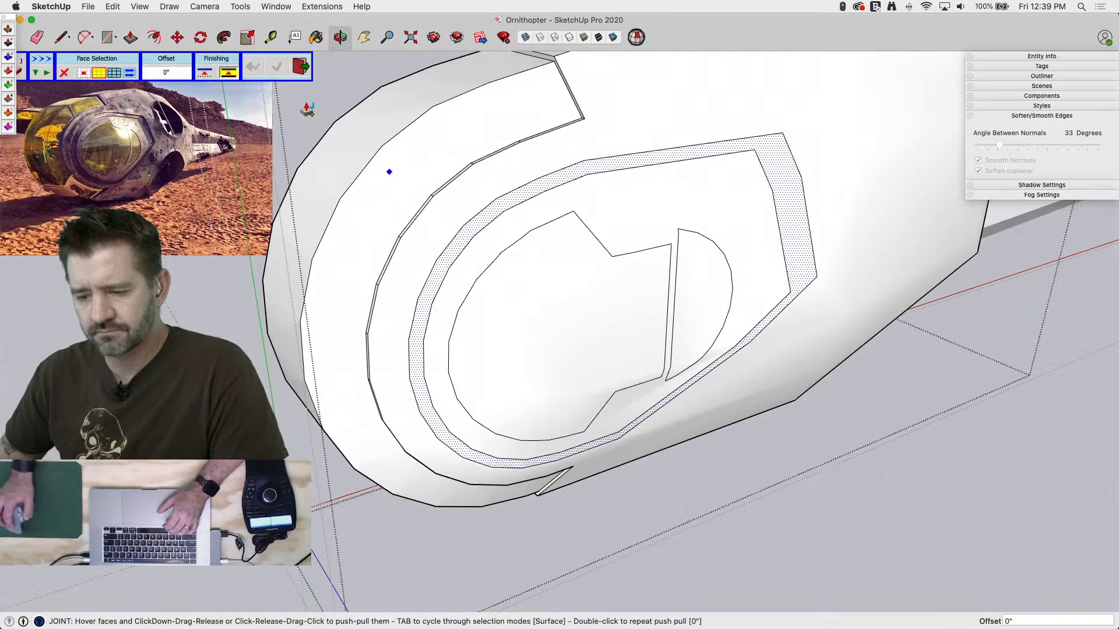
click(208, 77)
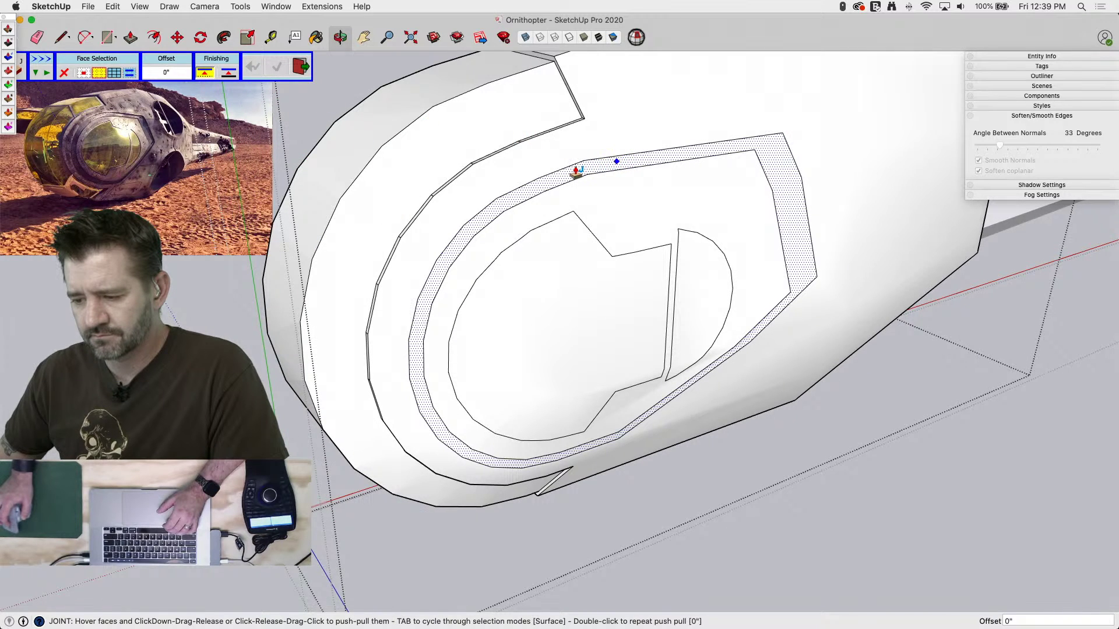
scroll(578, 172, up, 3)
scroll(603, 177, up, 4)
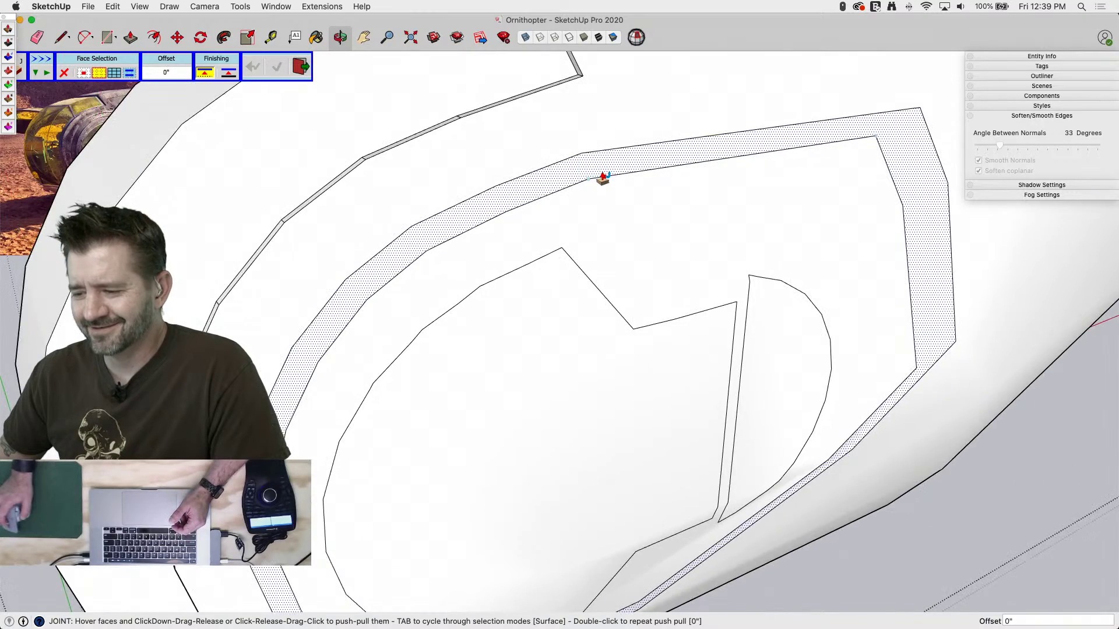
drag(601, 174, 545, 189)
middle_drag(545, 189, 884, 75)
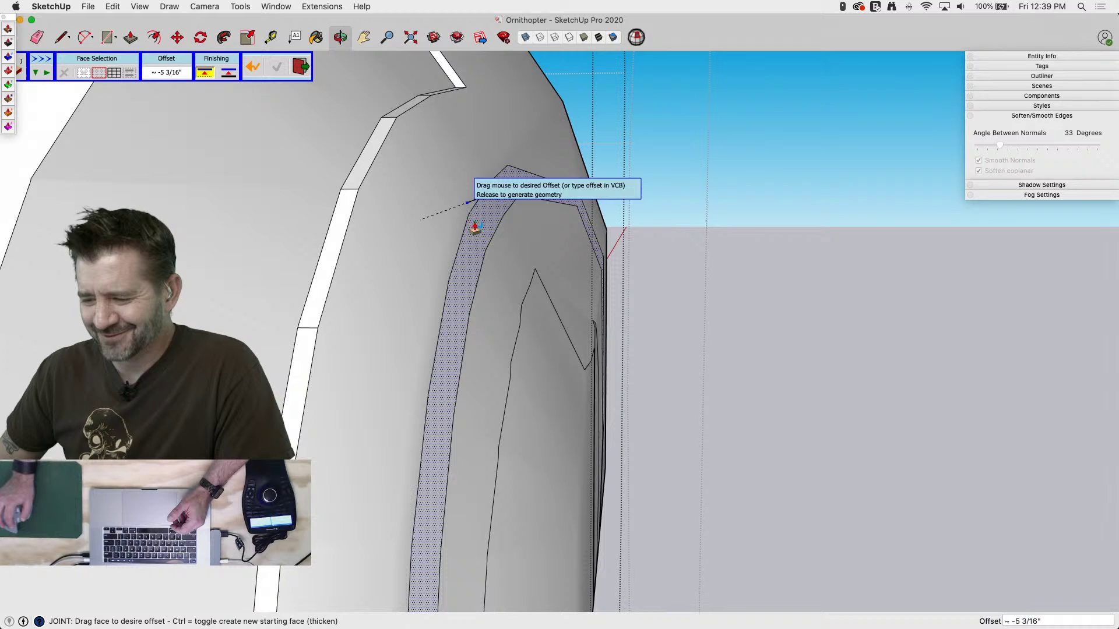
drag(475, 227, 509, 188)
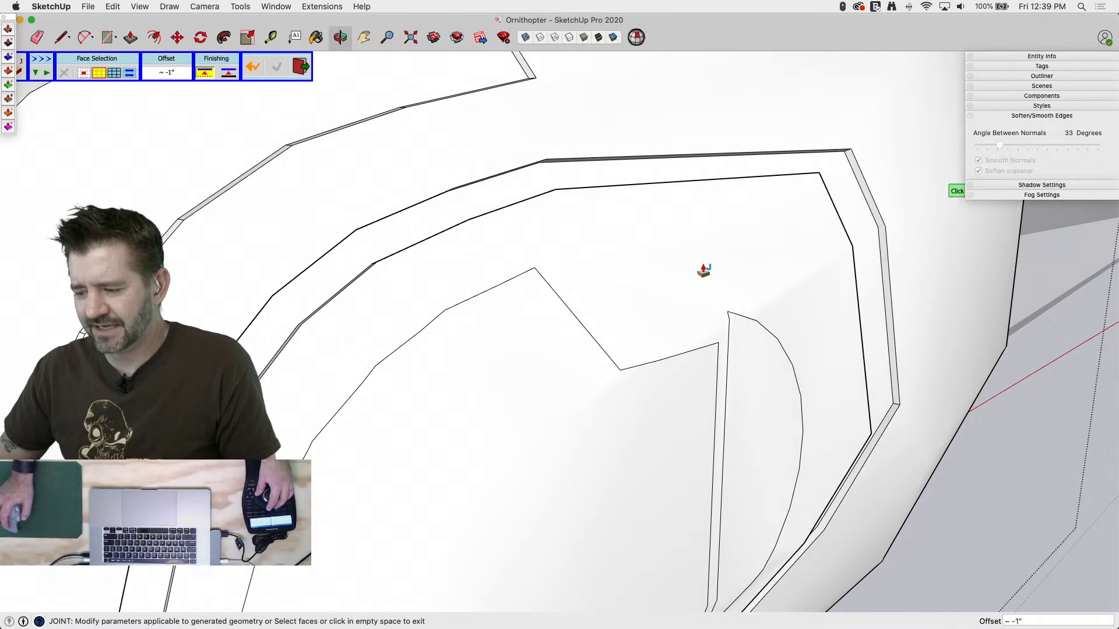
Recess the two side window panes about 5/8" inward with Joint Push Pull
key(space)
click(641, 387)
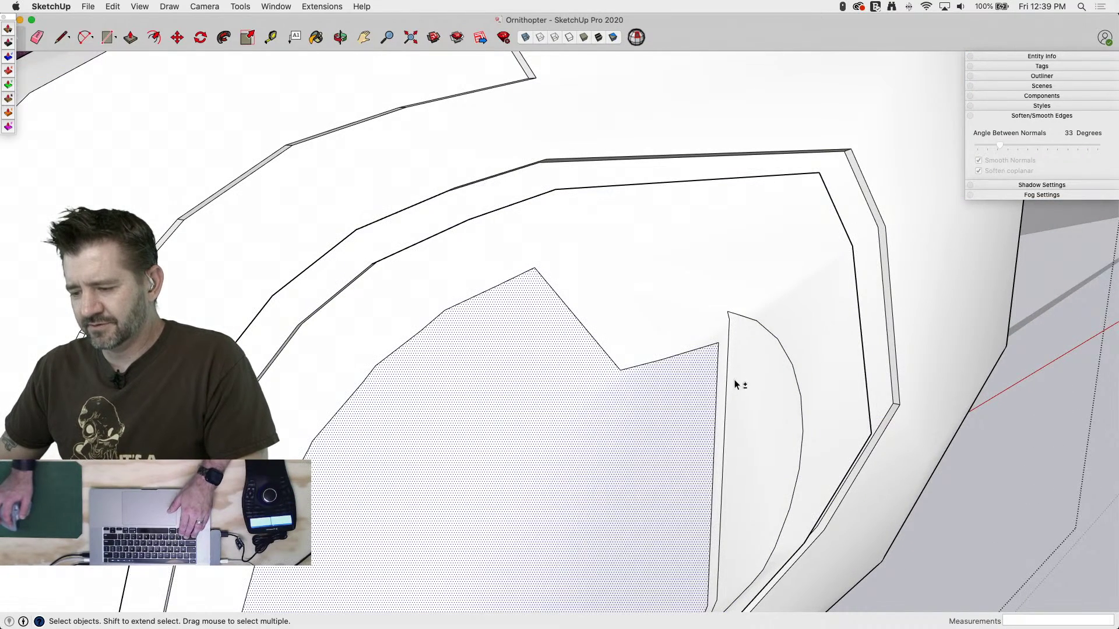
shift+click(734, 379)
scroll(755, 120, down, 4)
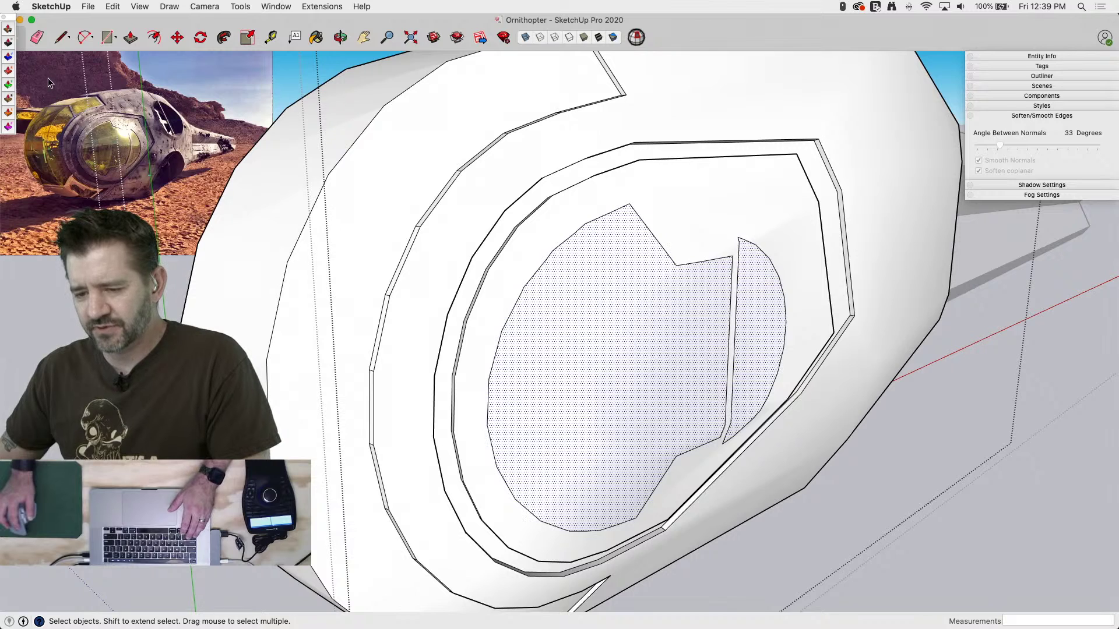
click(8, 56)
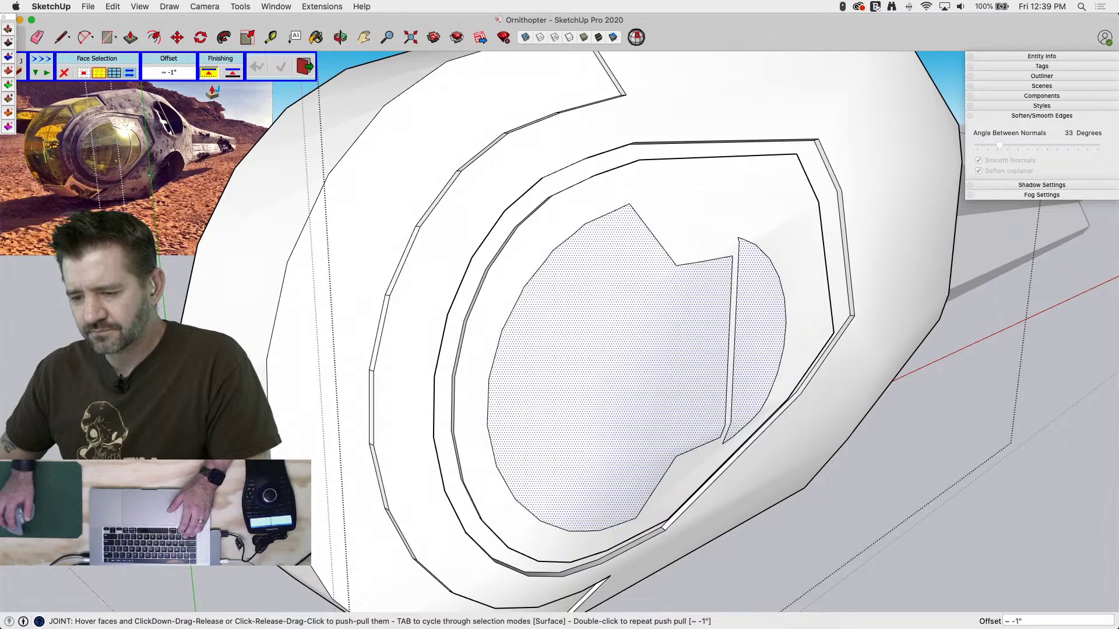
middle_drag(632, 464, 769, 368)
drag(651, 325, 646, 322)
text(1/2)
key(Return)
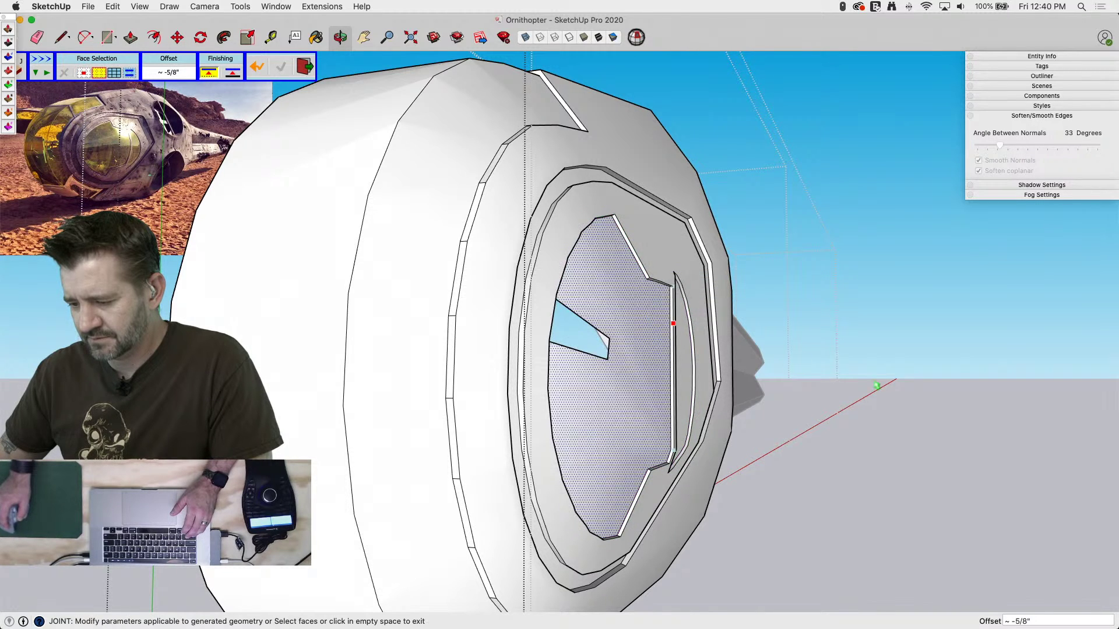
click(910, 382)
Close the wedge-shaped hole in the large window pane by redrawing its short edge, and erase that leftover edge
middle_drag(910, 382, 287, 386)
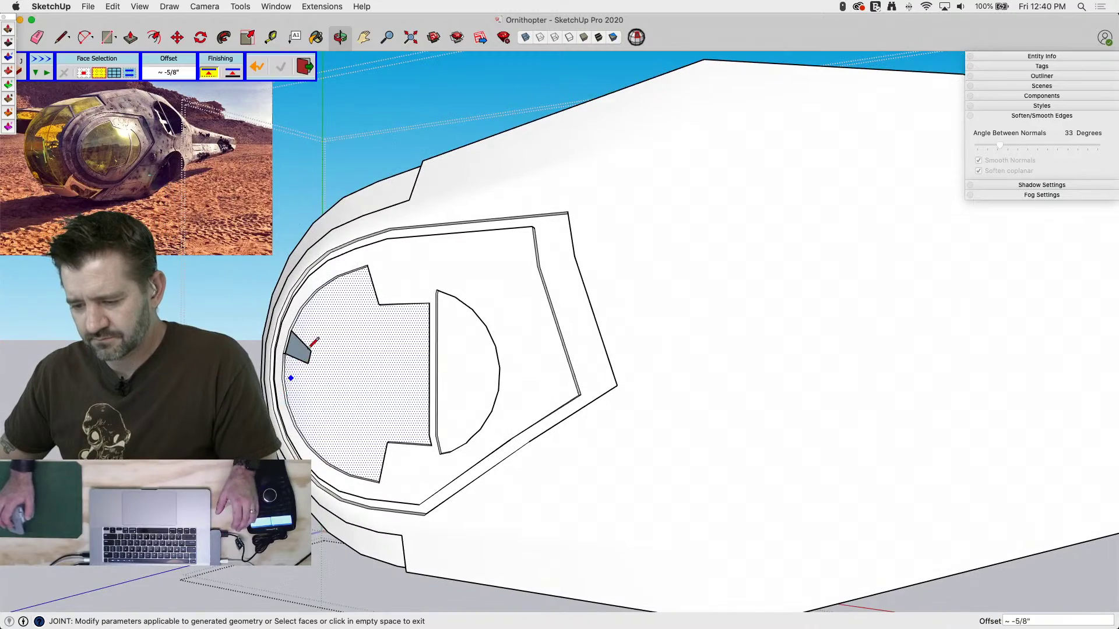
key(l)
scroll(299, 350, up, 5)
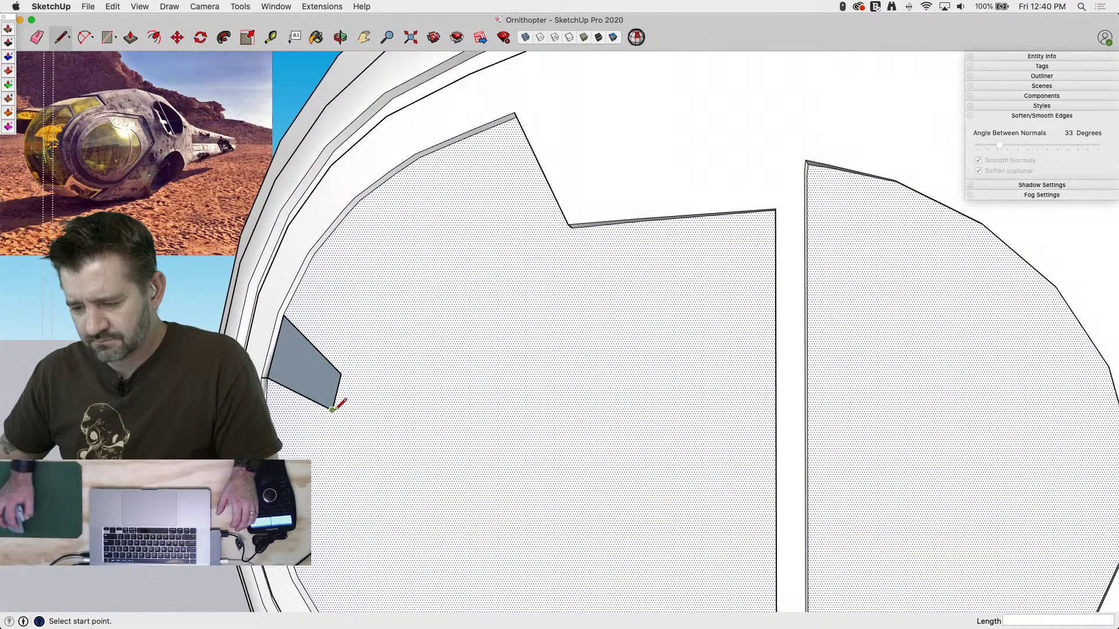
click(332, 409)
click(340, 376)
key(e)
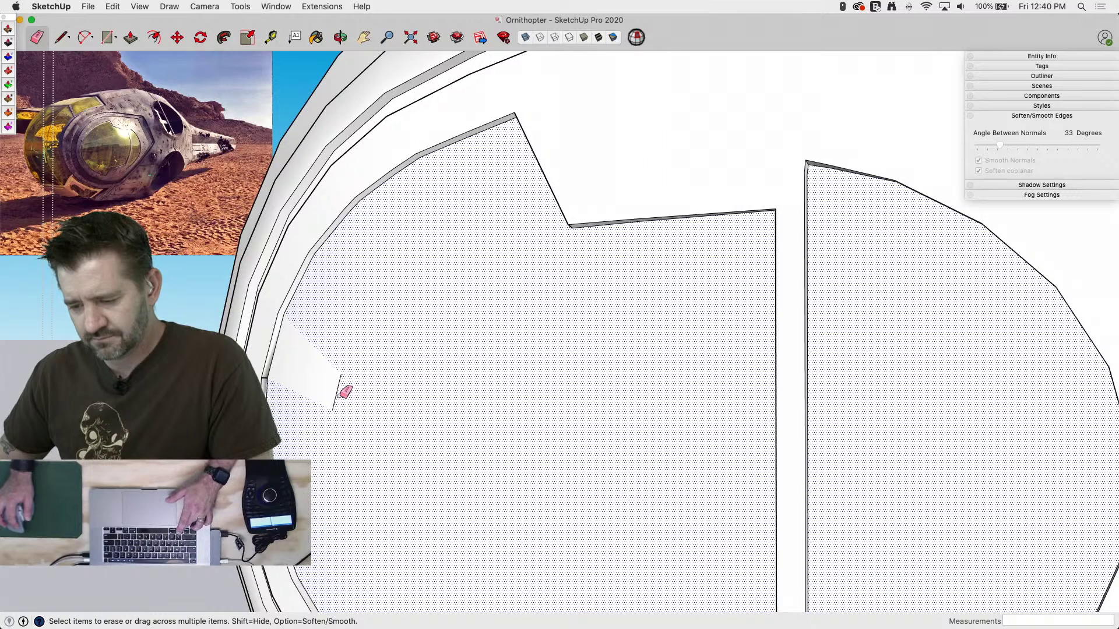
click(341, 392)
key(space)
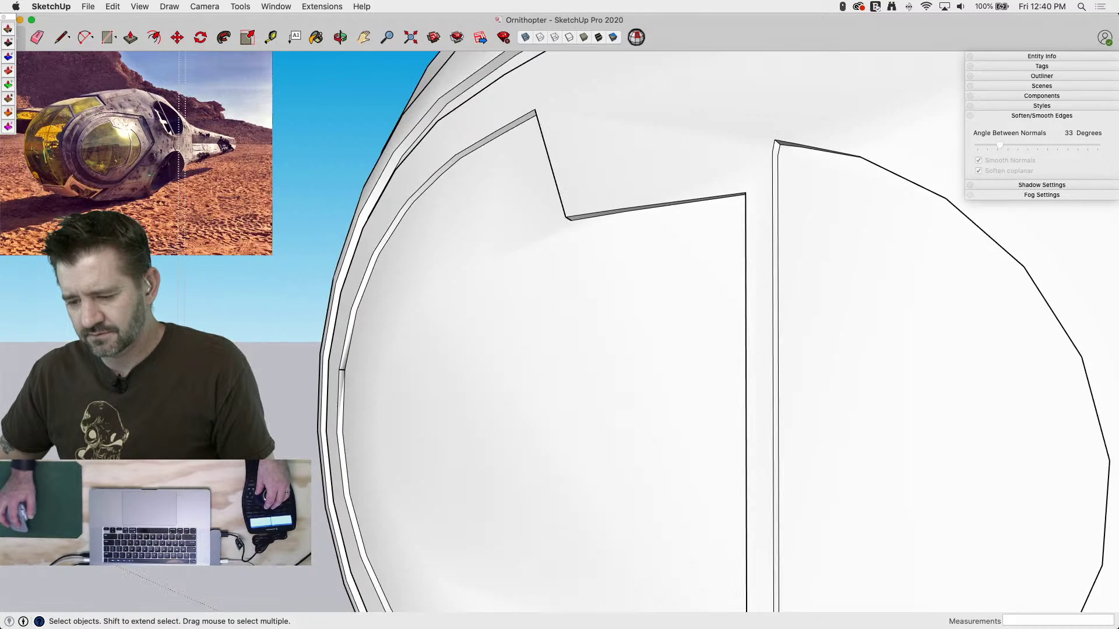
Try to repair the twisted recess wall behind the pane by erasing and redrawing its short corner edge, and undo the attempt
scroll(350, 385, up, 6)
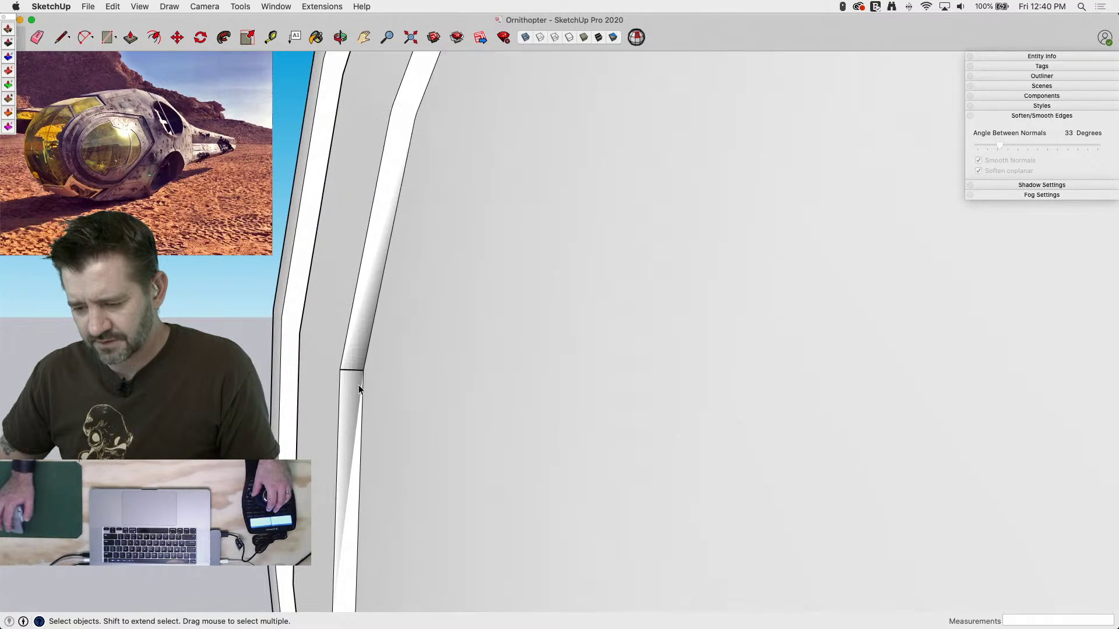
scroll(359, 387, up, 5)
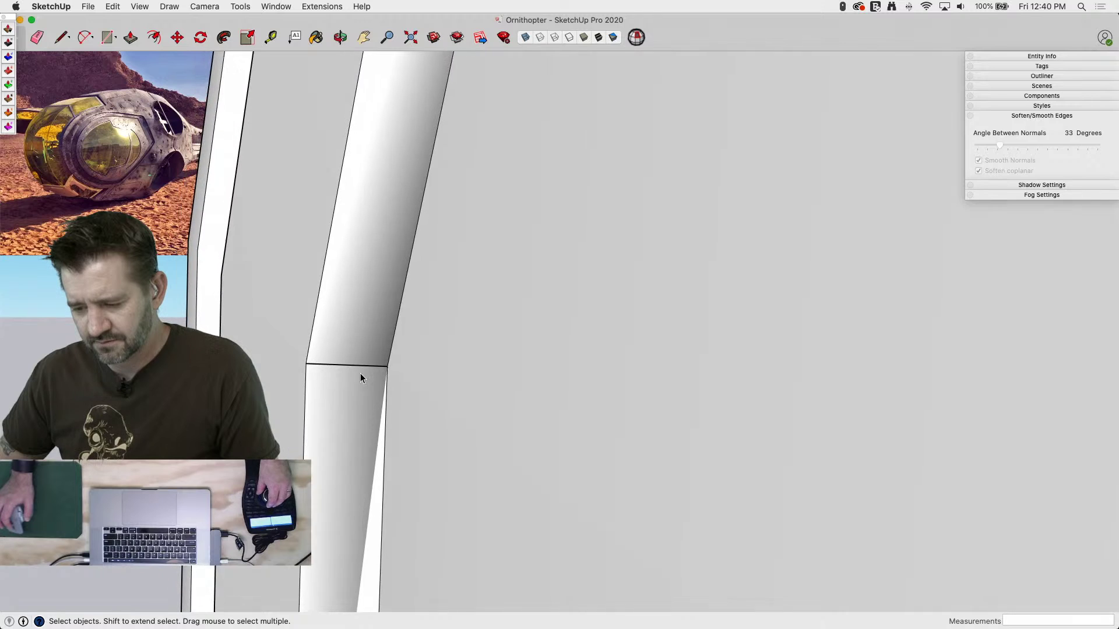
scroll(360, 376, up, 6)
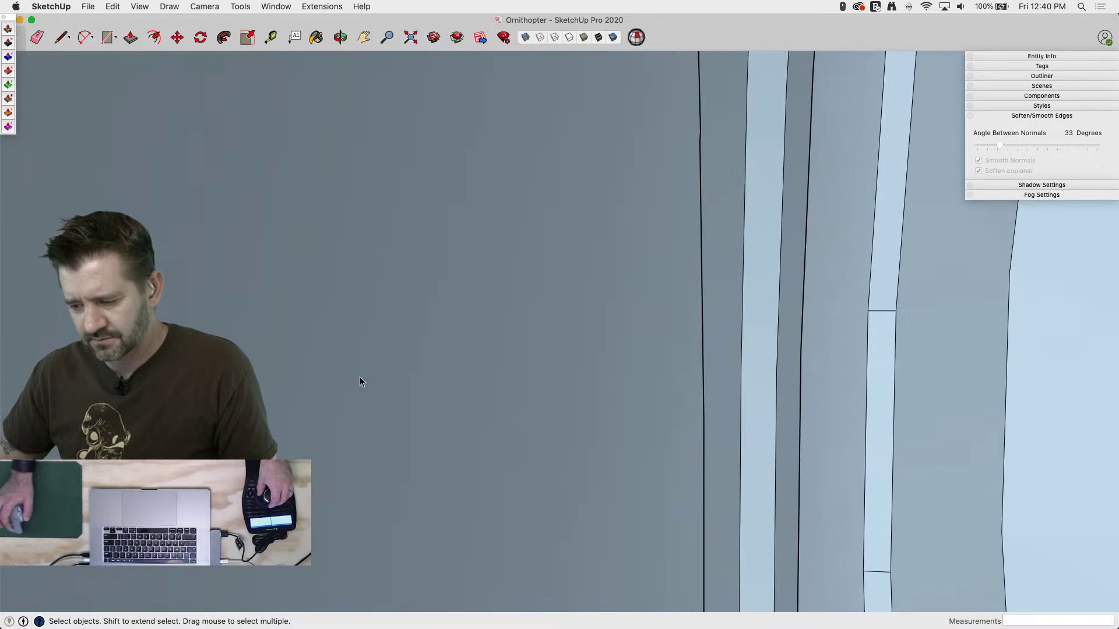
scroll(414, 394, up, 5)
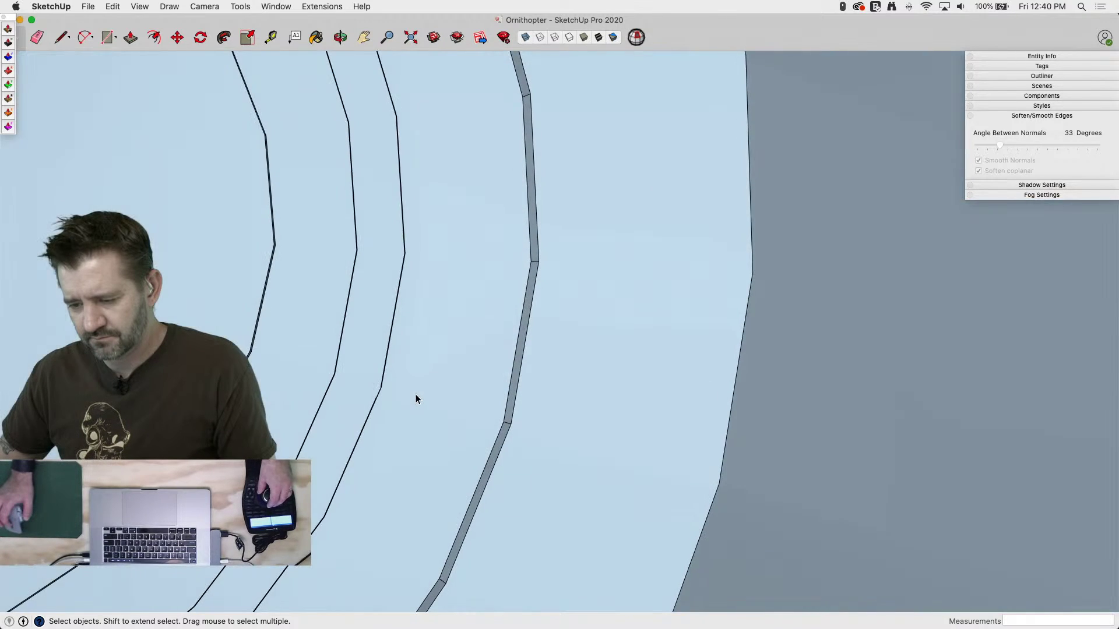
scroll(415, 394, up, 4)
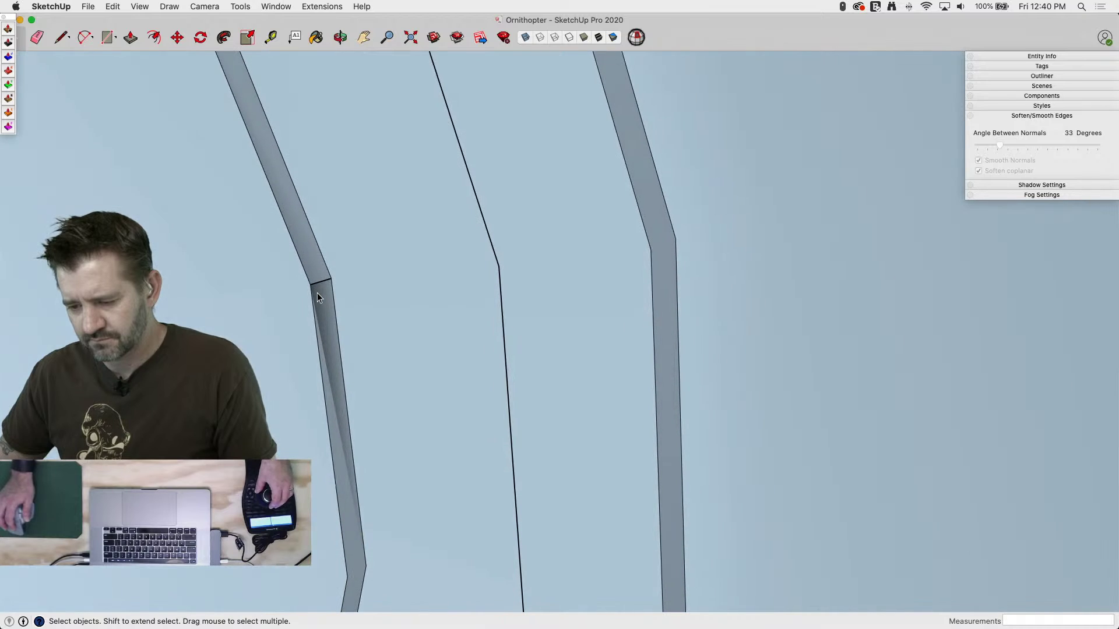
key(e)
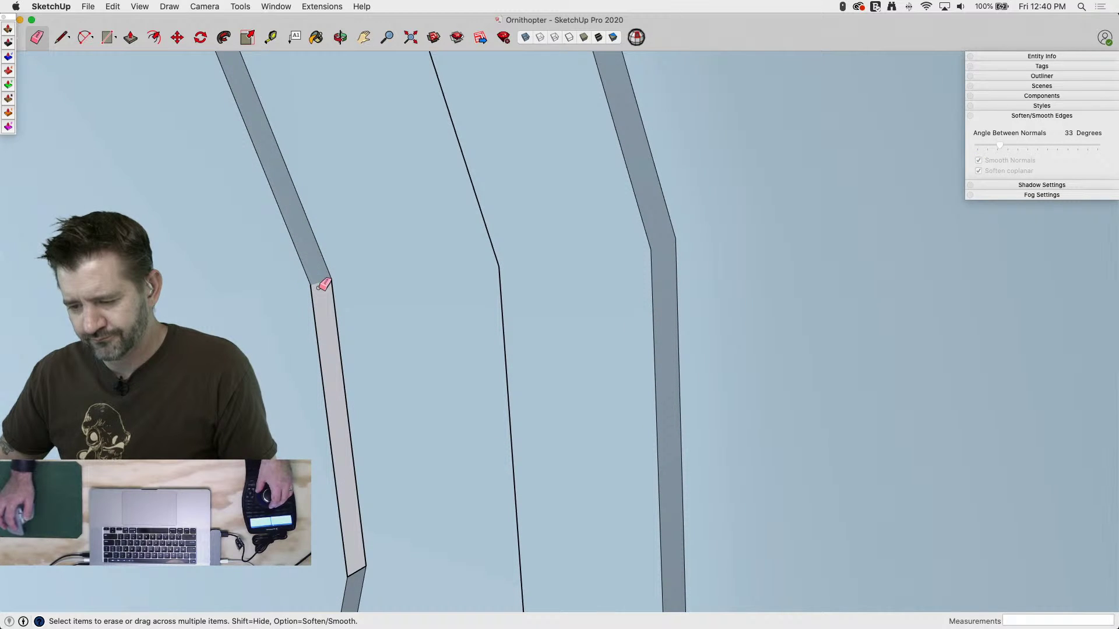
key(l)
key(Escape)
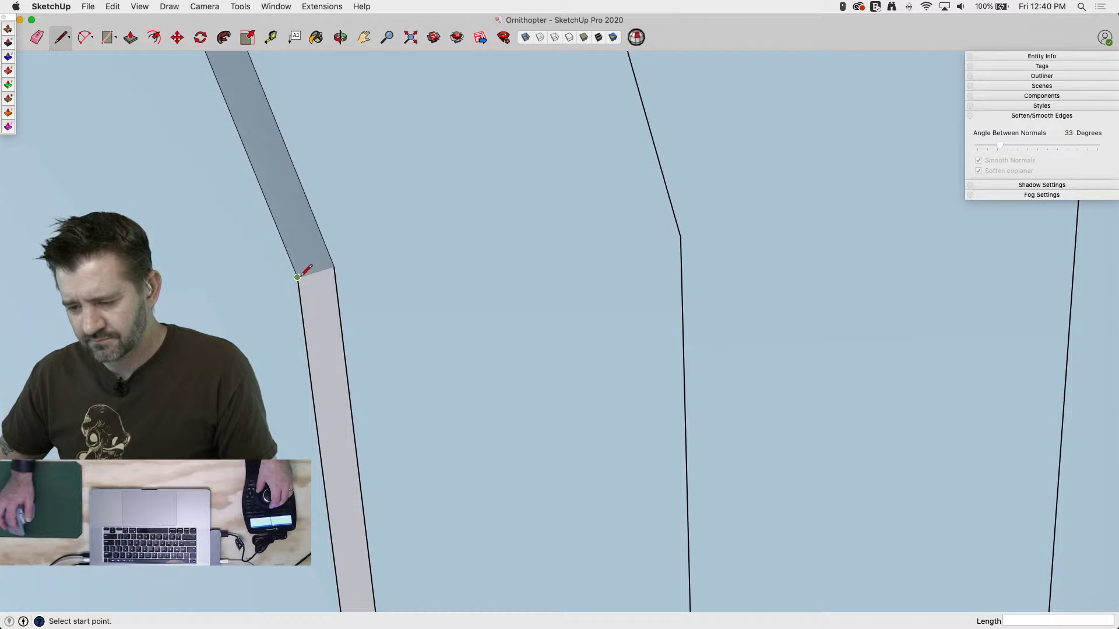
click(298, 277)
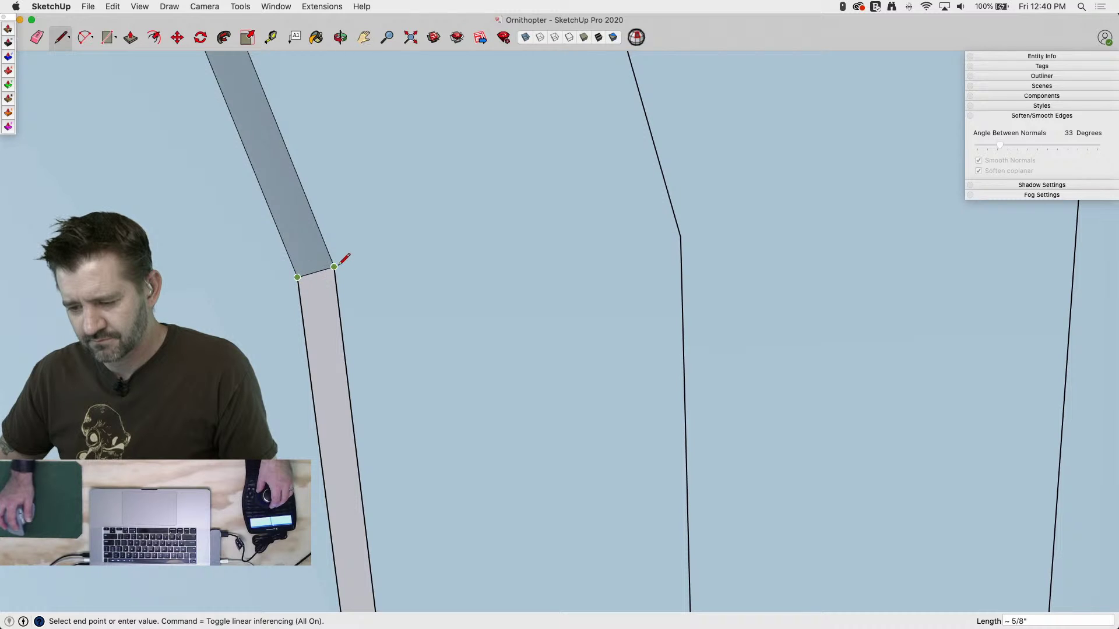
click(333, 265)
key(space)
key(super+z)
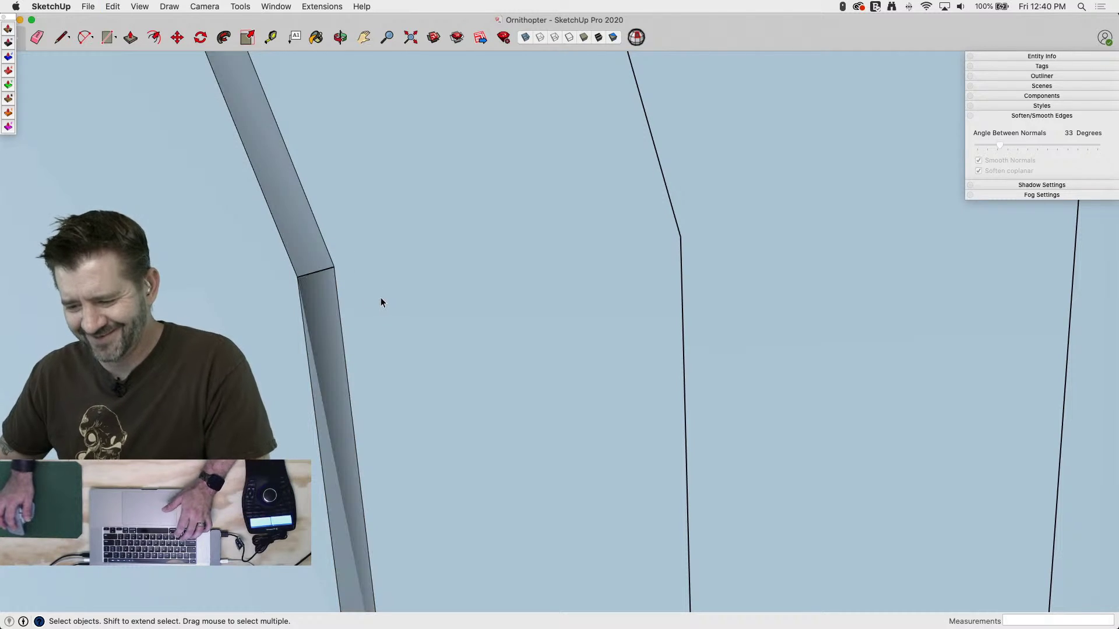
Erase the short corner edge and delete the misaligned edges and sliver face around the damaged recess wall
key(e)
drag(317, 265, 313, 274)
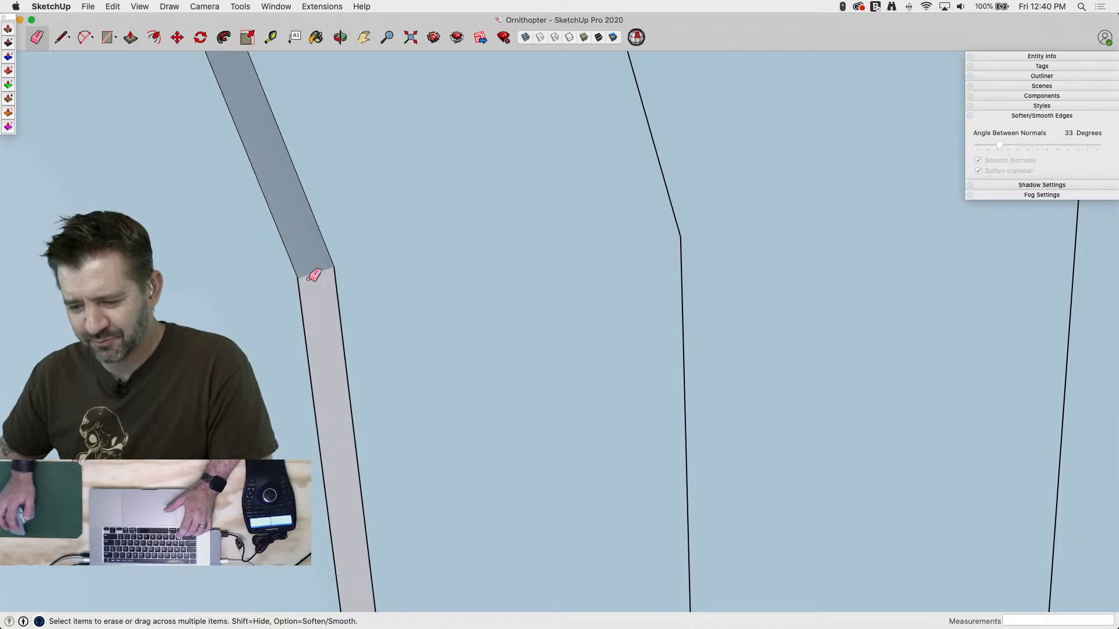
key(l)
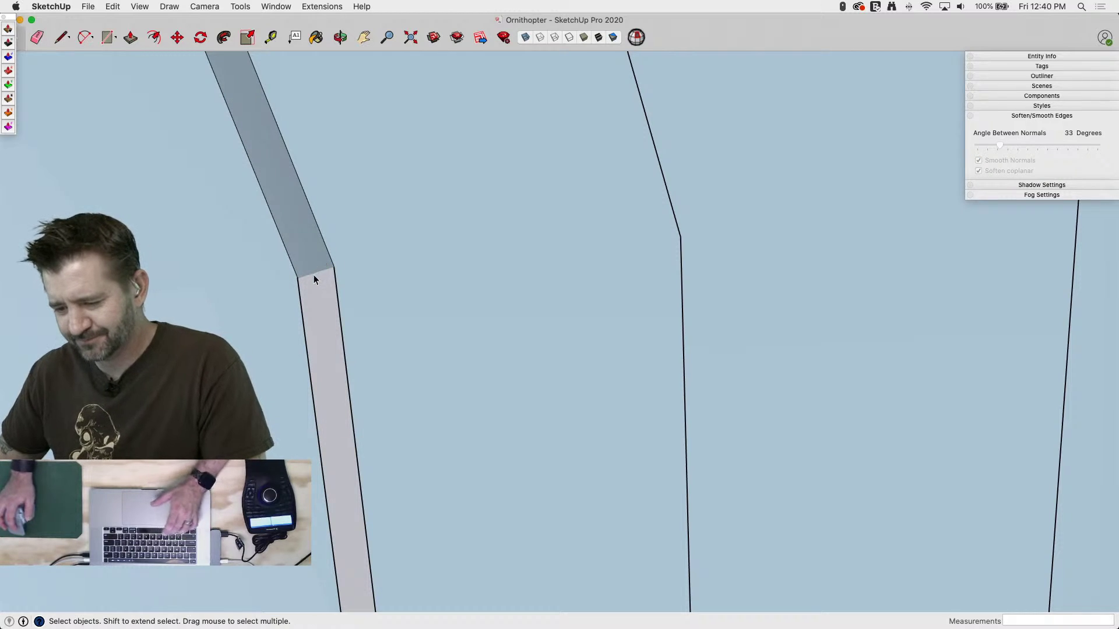
key(space)
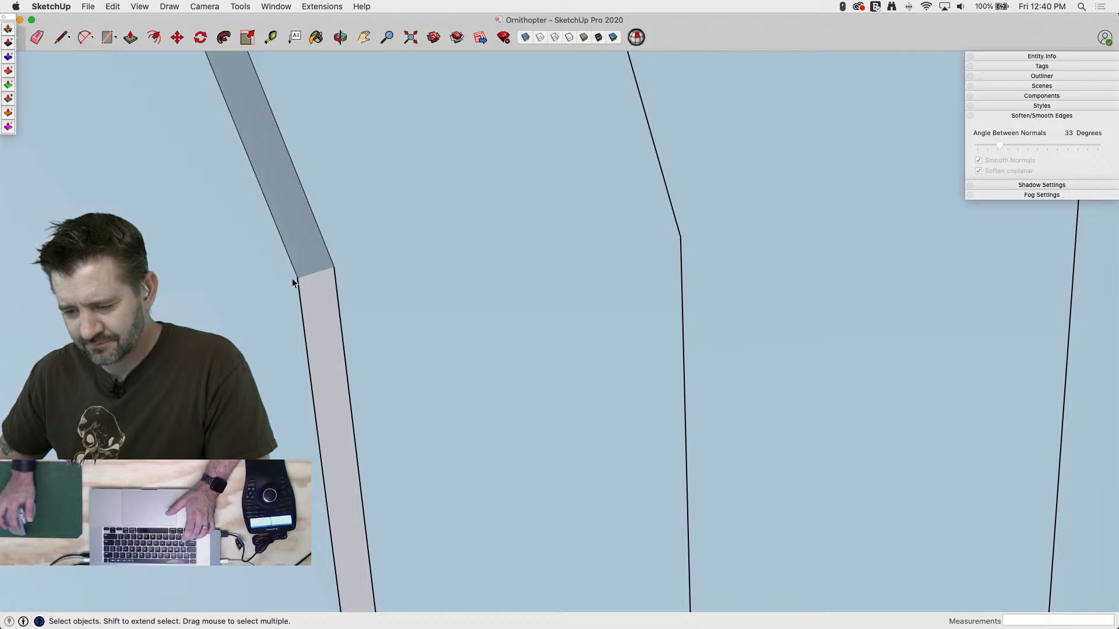
click(309, 288)
key(Delete)
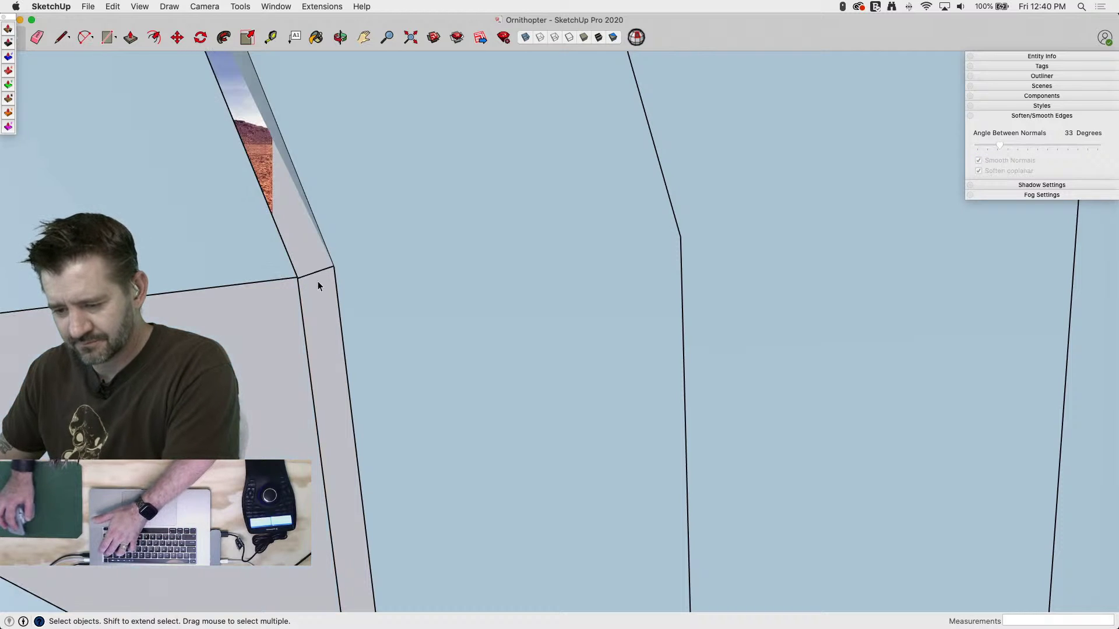
click(371, 286)
key(Delete)
click(321, 274)
key(Delete)
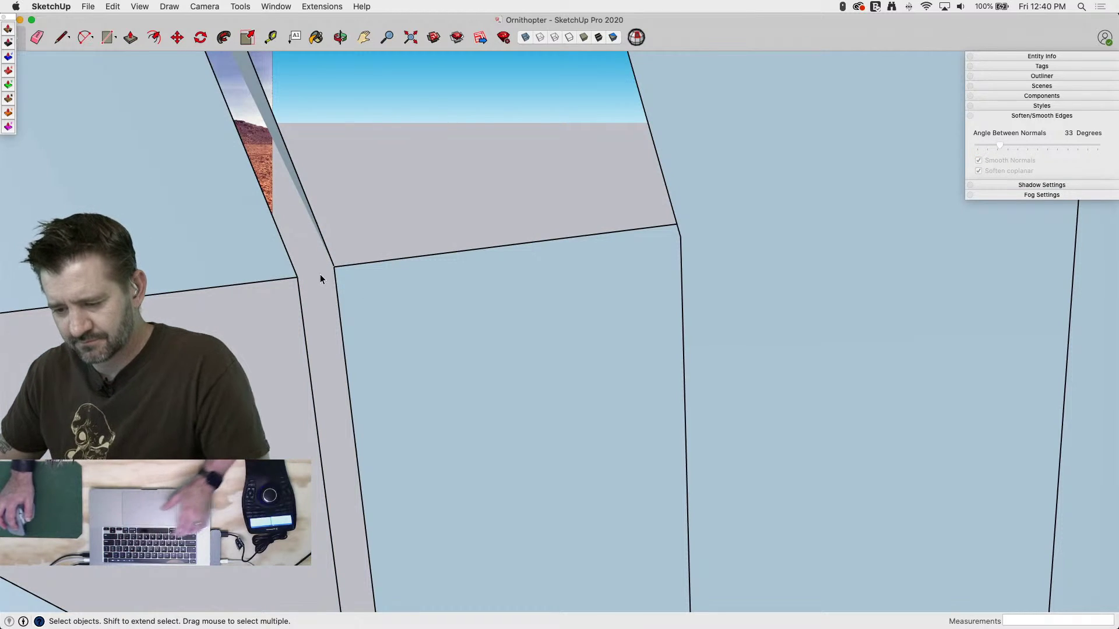
click(332, 256)
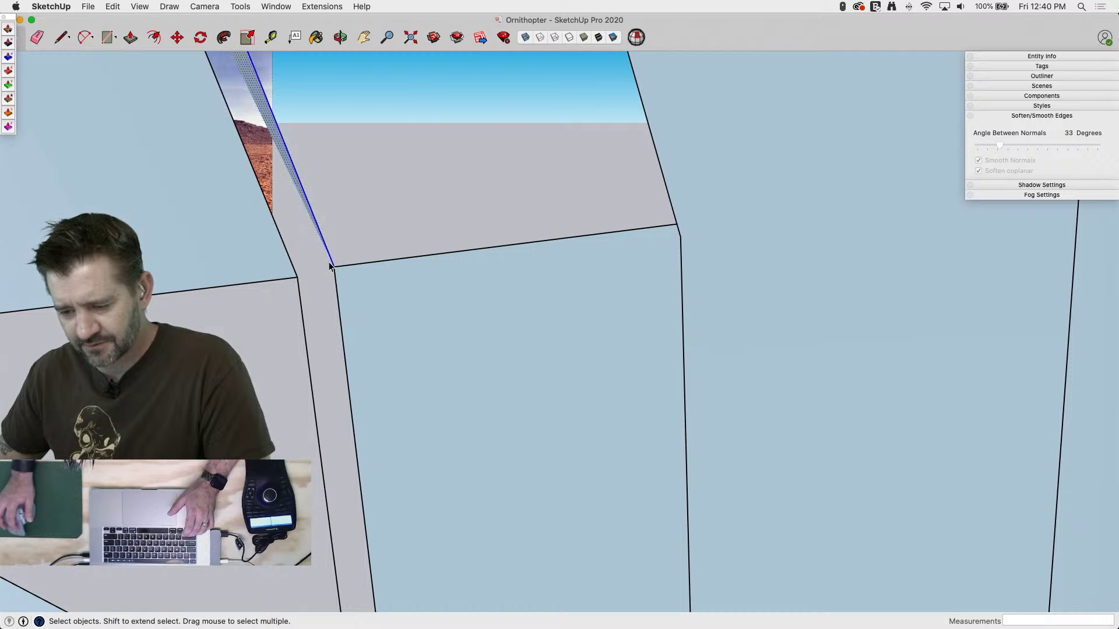
key(Delete)
Redraw the inner edges of the window surround and pane beside the open recess wall to close both faces
key(l)
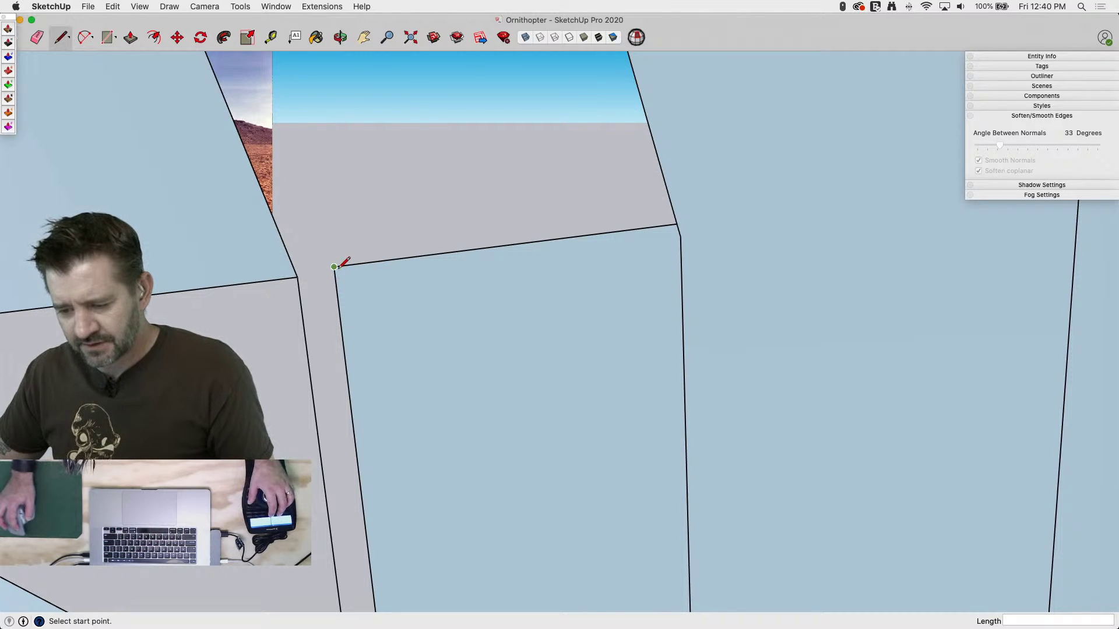
click(335, 268)
scroll(383, 260, down, 3)
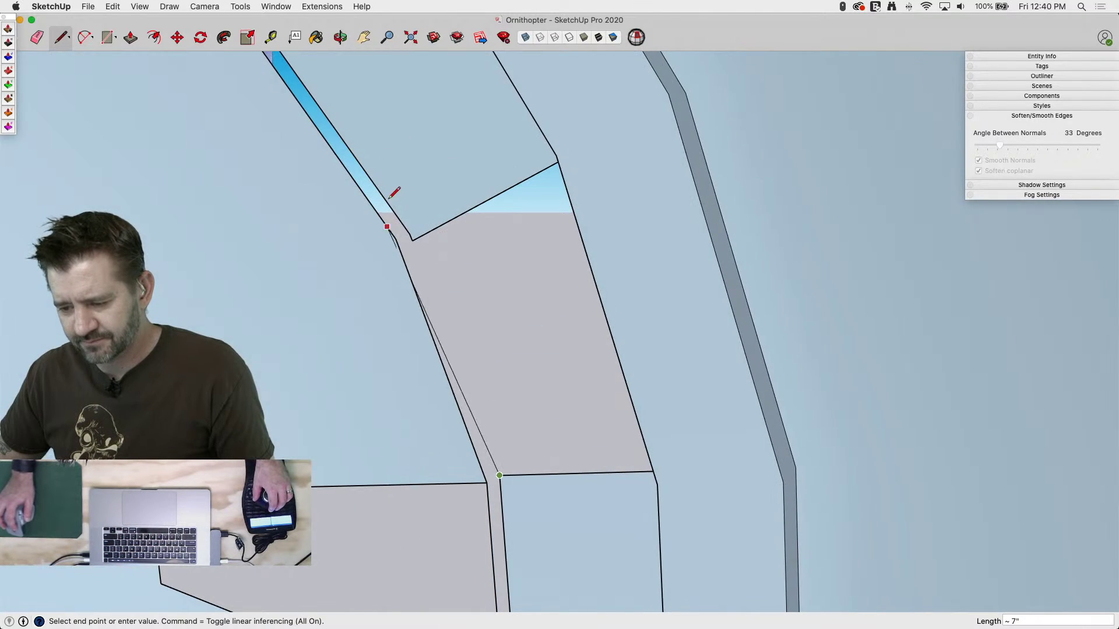
click(412, 240)
key(e)
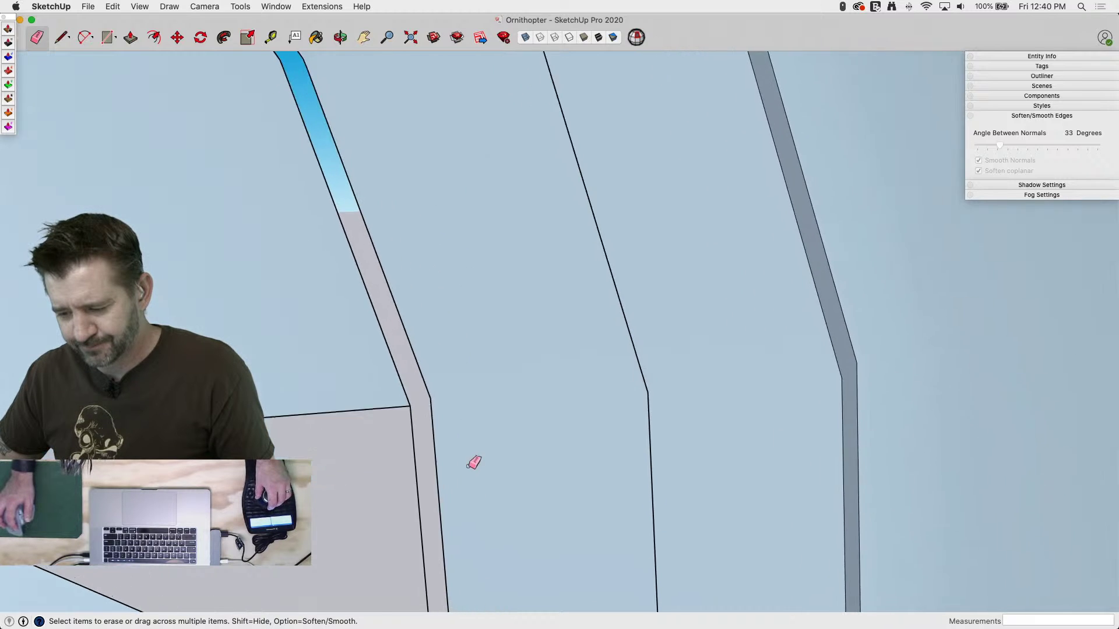
click(338, 309)
key(l)
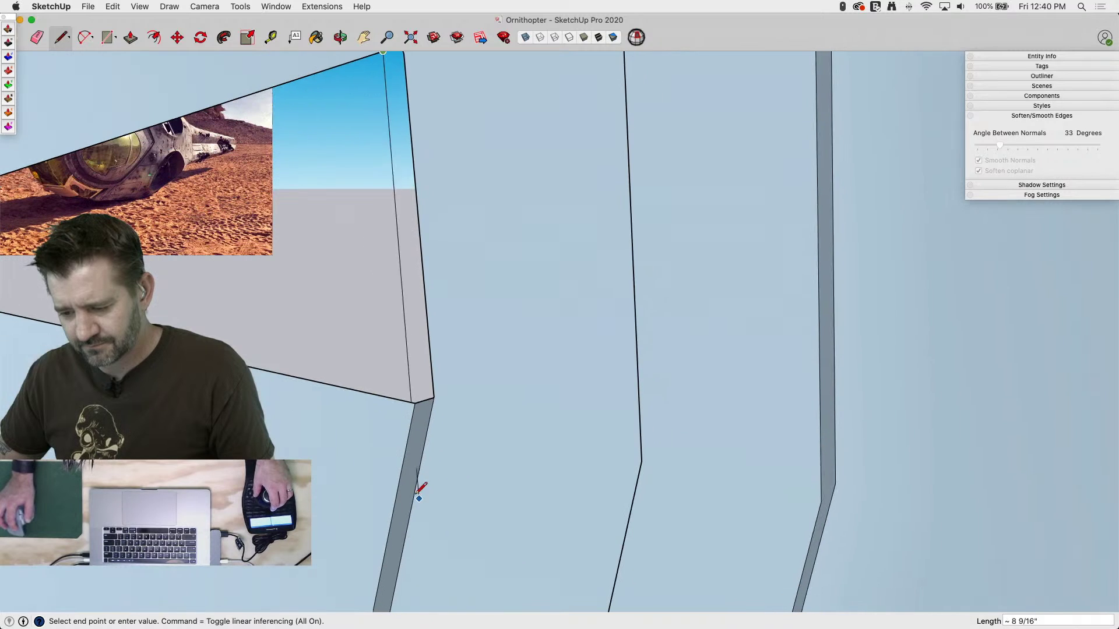
click(424, 400)
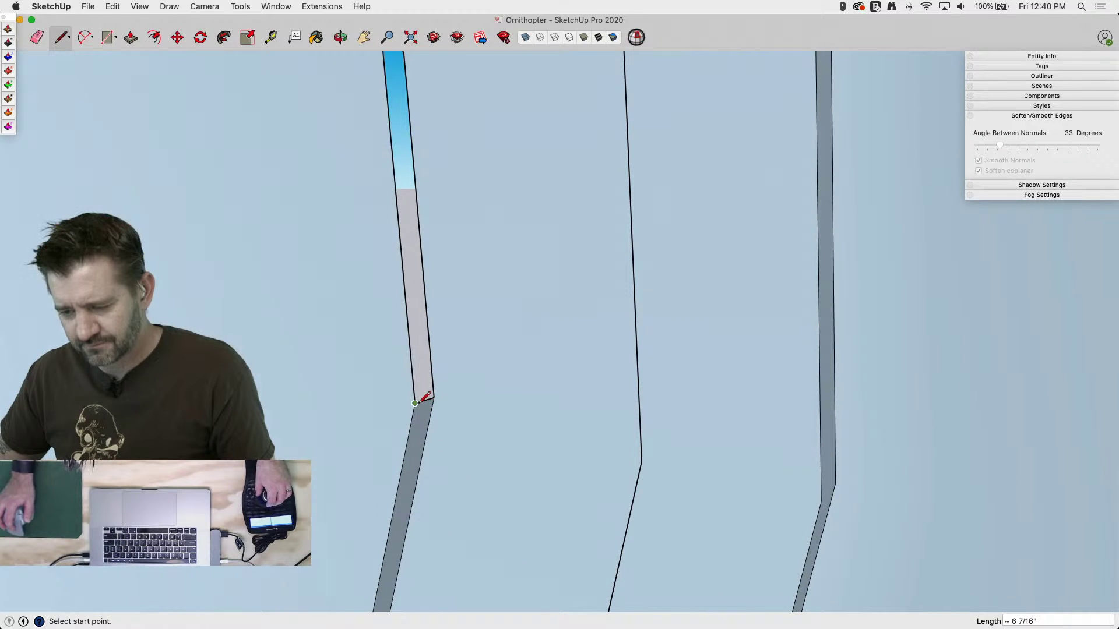
Draw short edges across the open recess wall at two successive corners between the surround and the pane
click(467, 380)
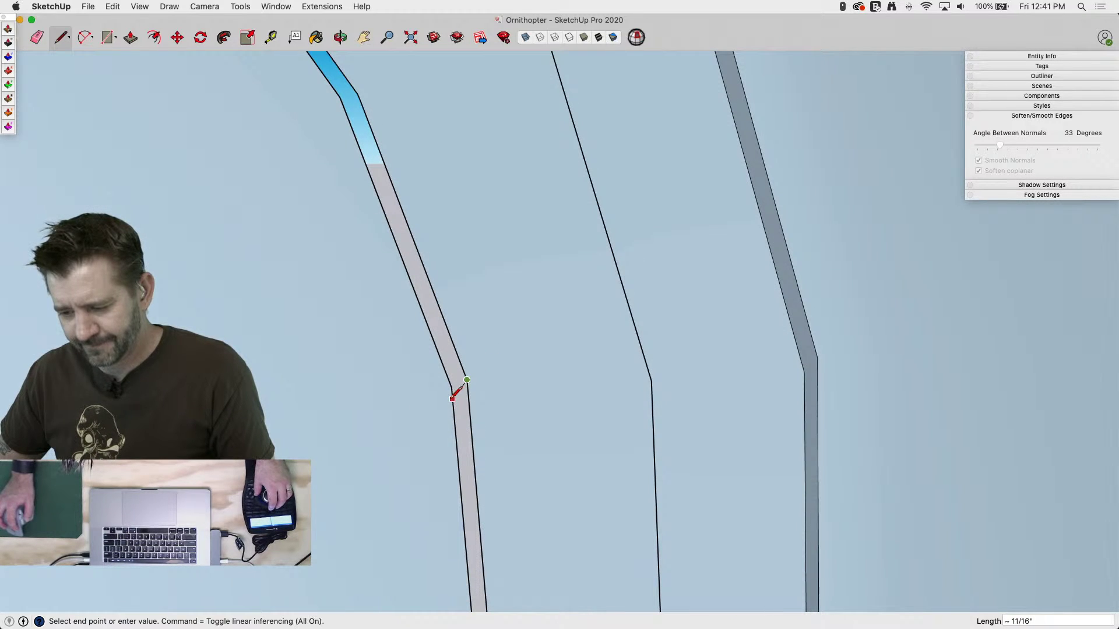
click(451, 387)
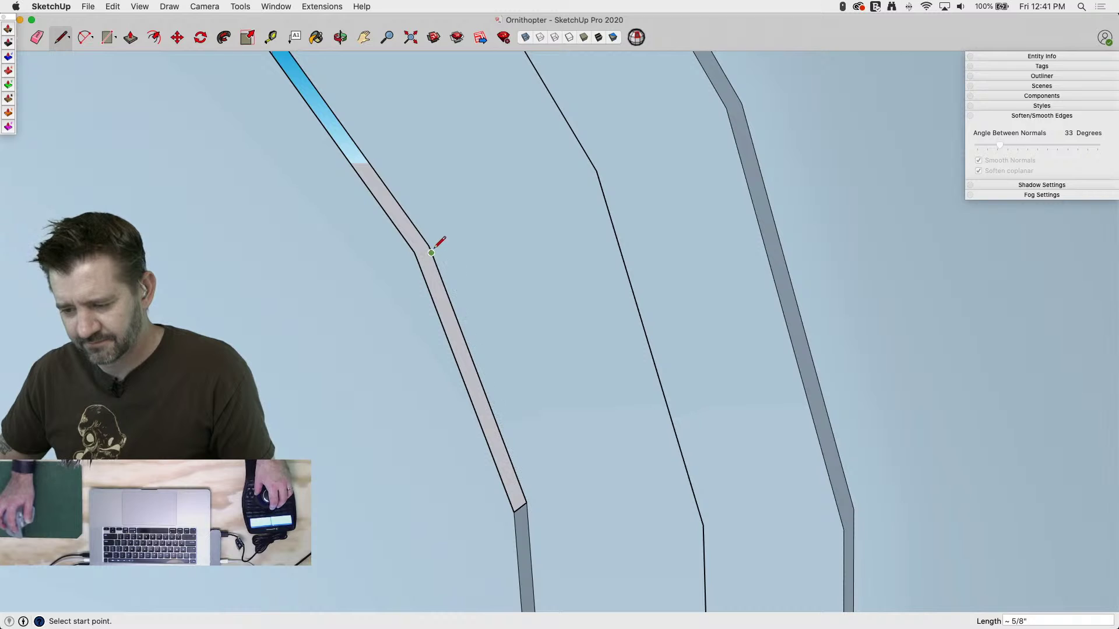
click(429, 245)
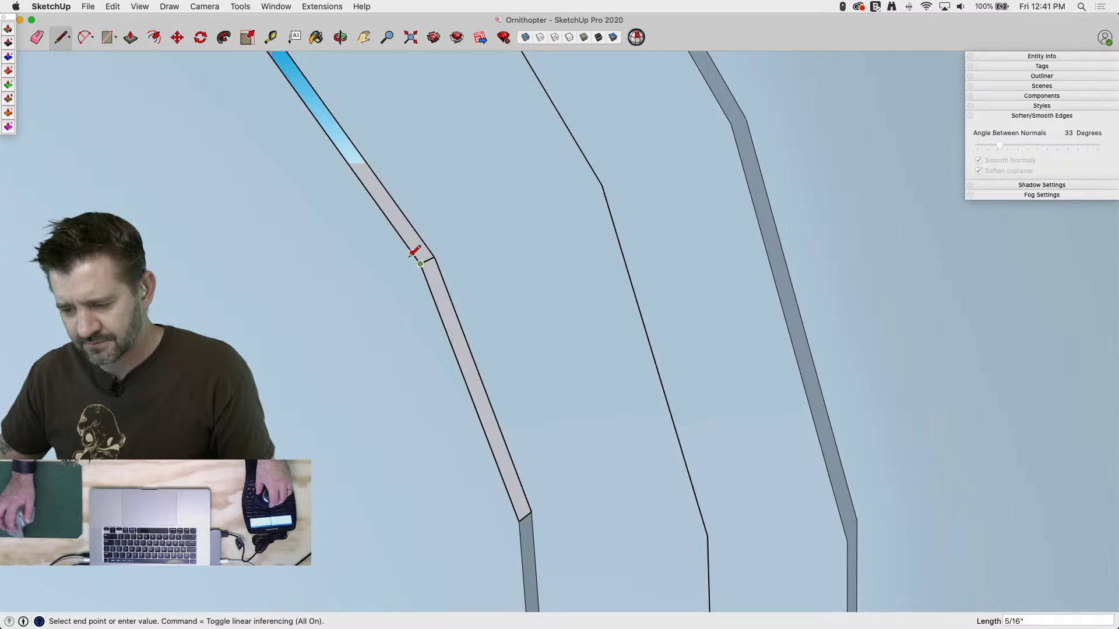
Try erasing the short corner edge and the misaligned inner edges beside the open recess wall of the side window
key(e)
key(space)
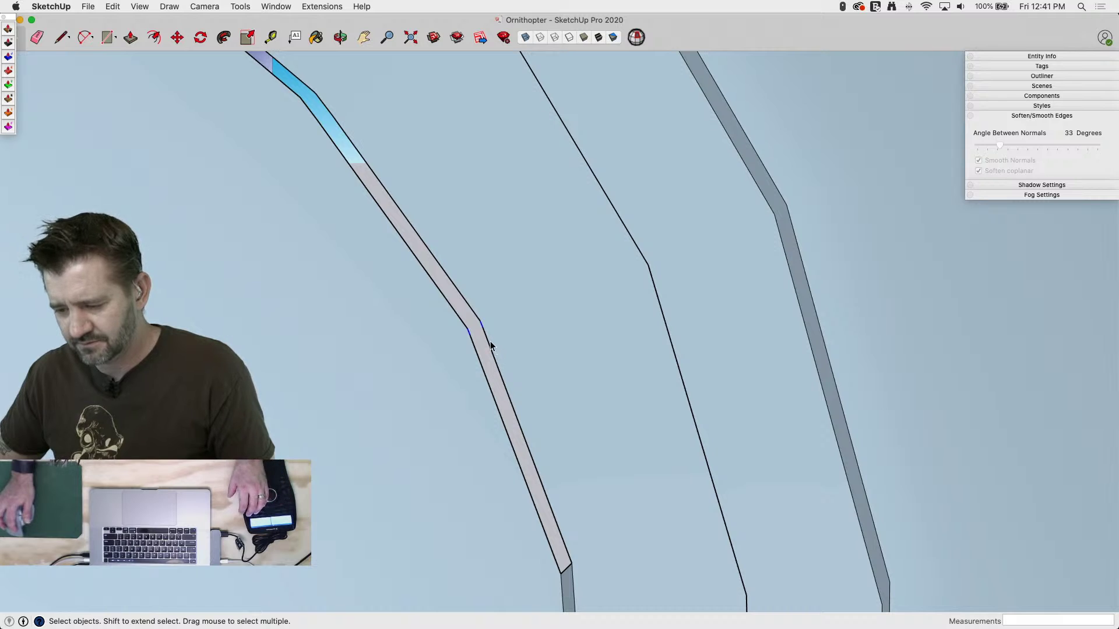
key(e)
click(480, 325)
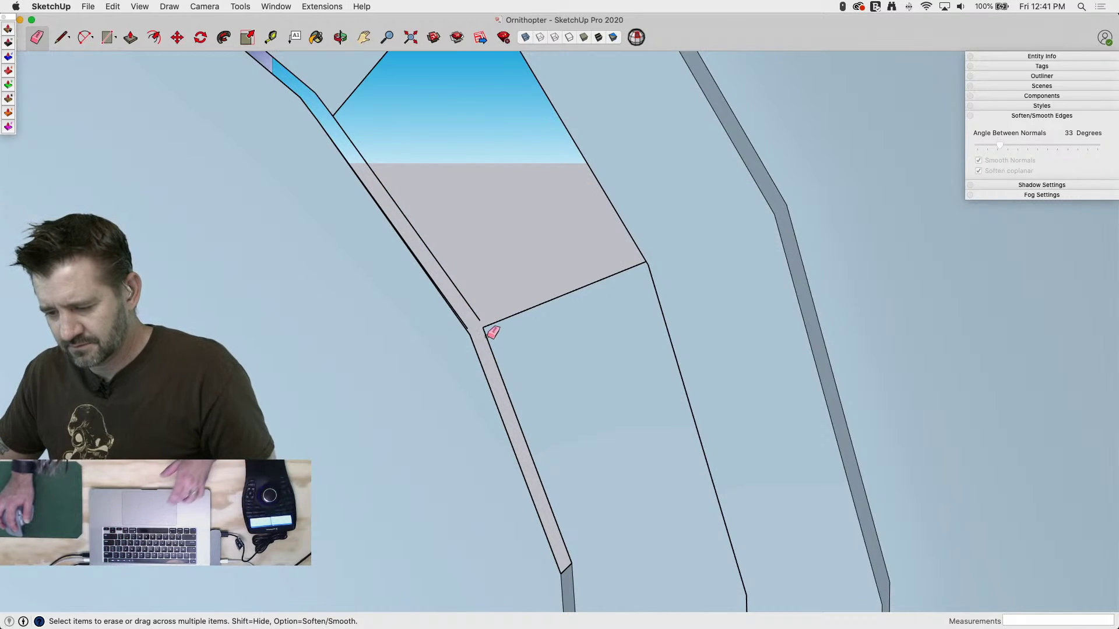
click(483, 335)
key(super+z)
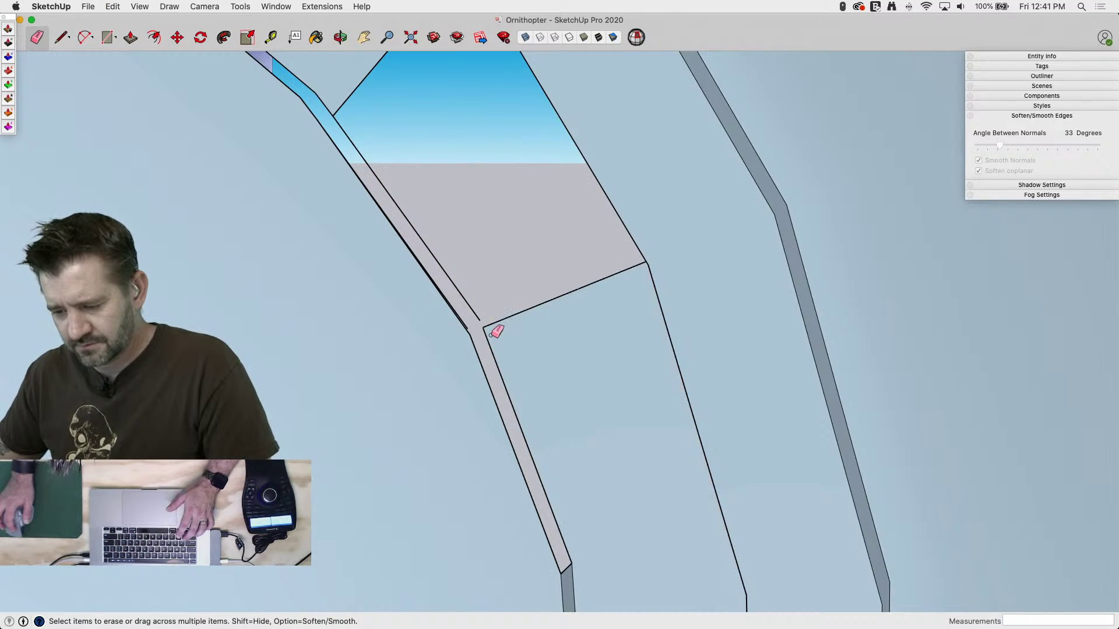
click(478, 314)
Redraw the pane's inner edge between the two recess corners, about 6 3/8" long, and erase the leftover sliver edge beside it
key(l)
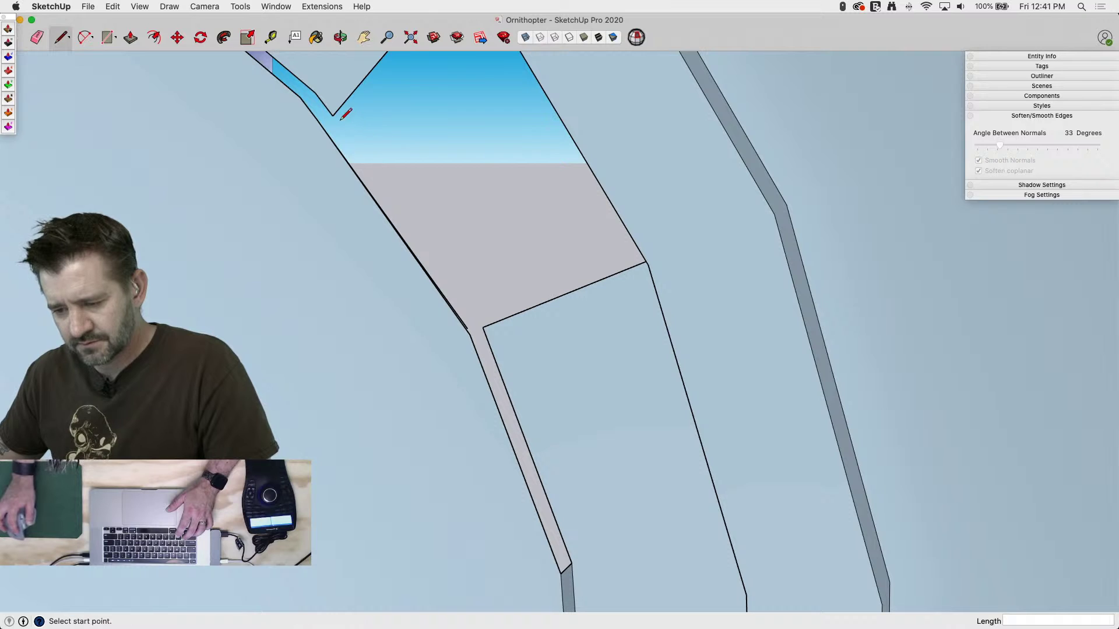
click(333, 115)
click(484, 327)
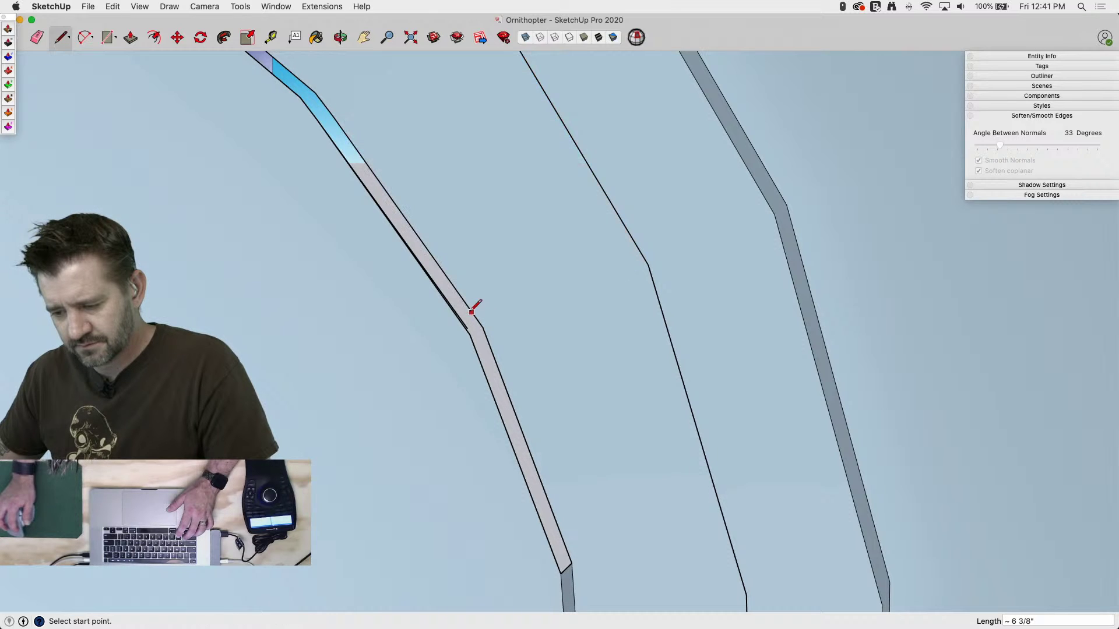
key(e)
click(471, 317)
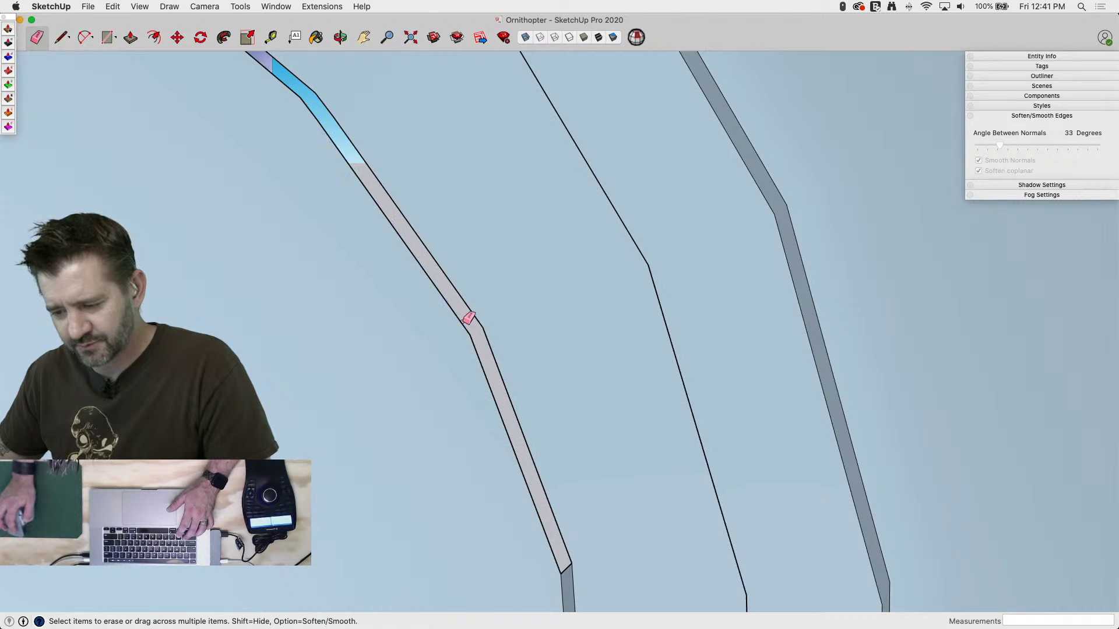
Draw a short edge across the recess corner, fill the wall section below it with a diagonal, and erase that diagonal
key(l)
click(470, 335)
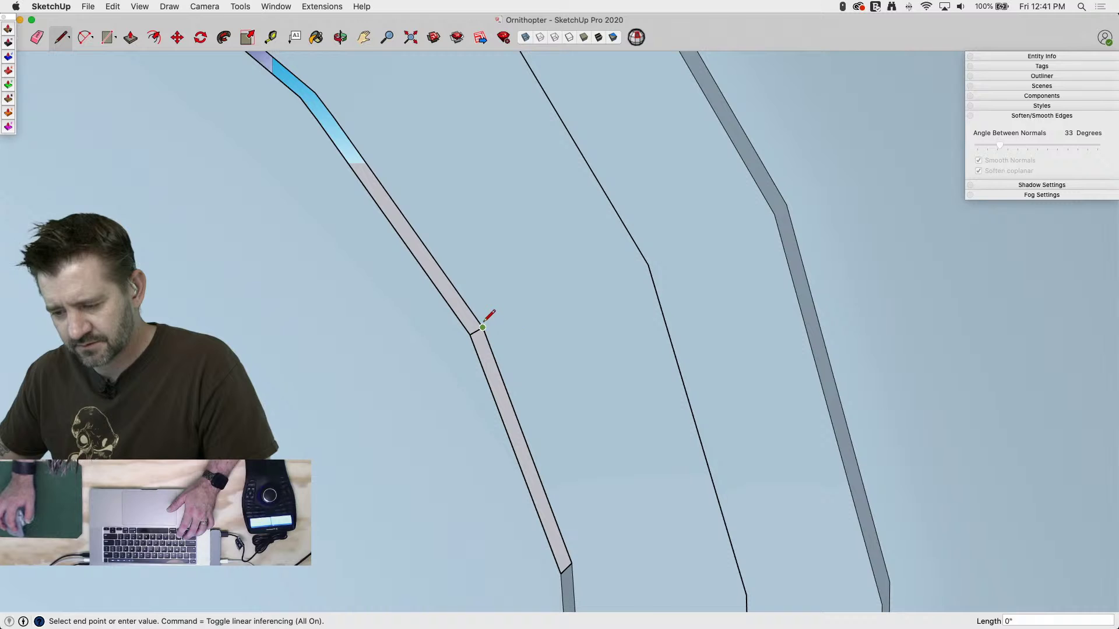
click(482, 328)
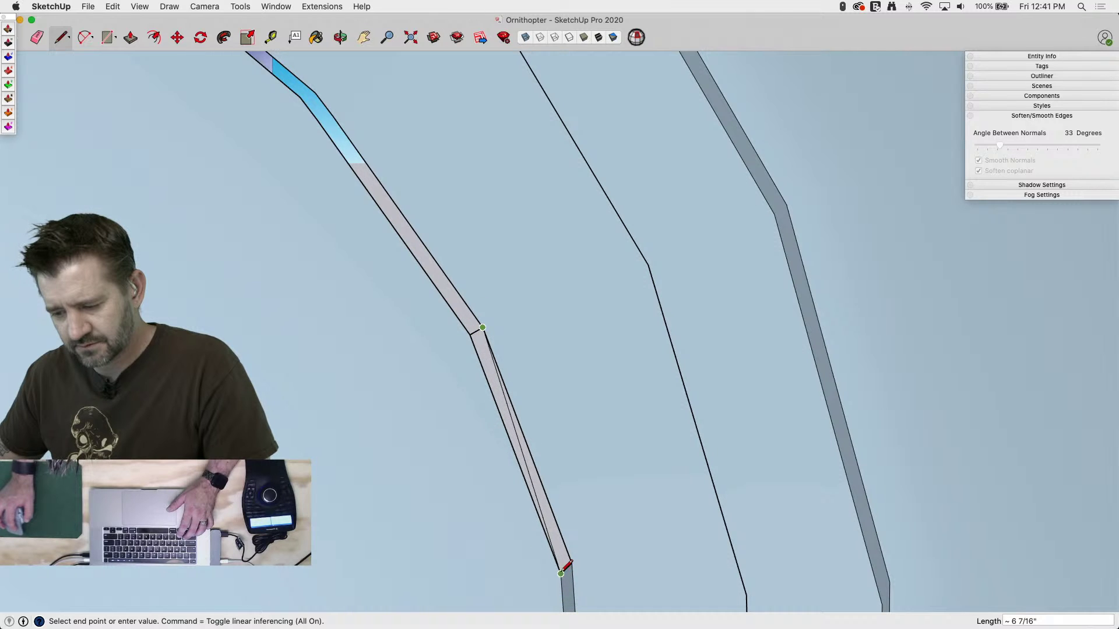
click(561, 573)
key(e)
click(526, 460)
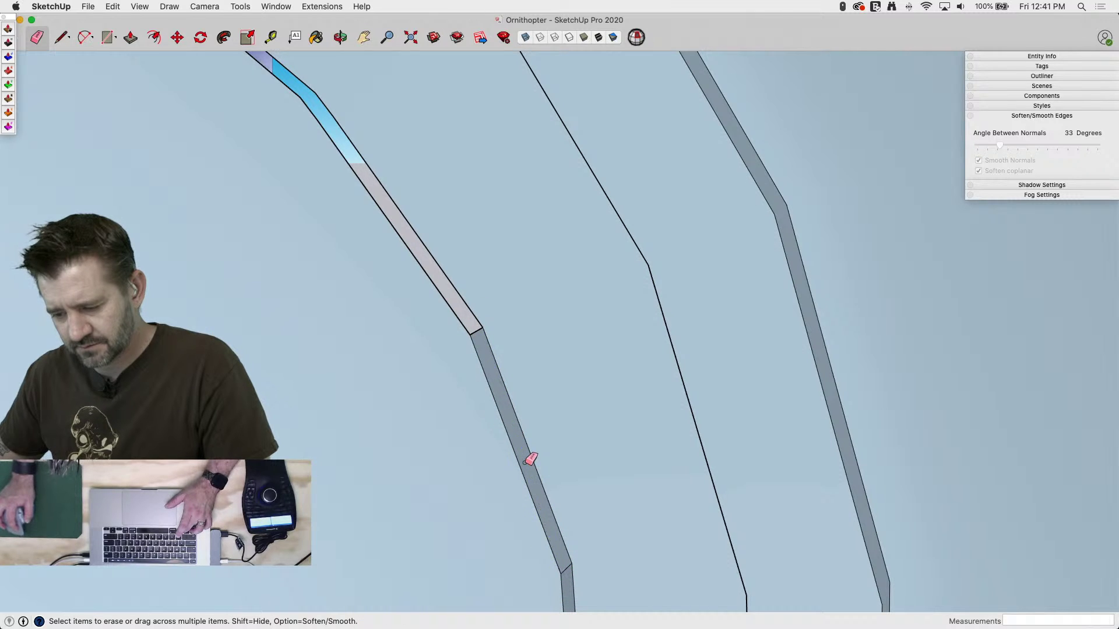
Draw a short edge across the upper recess corner, about 5/8" long, and a diagonal along the open wall section below it
key(l)
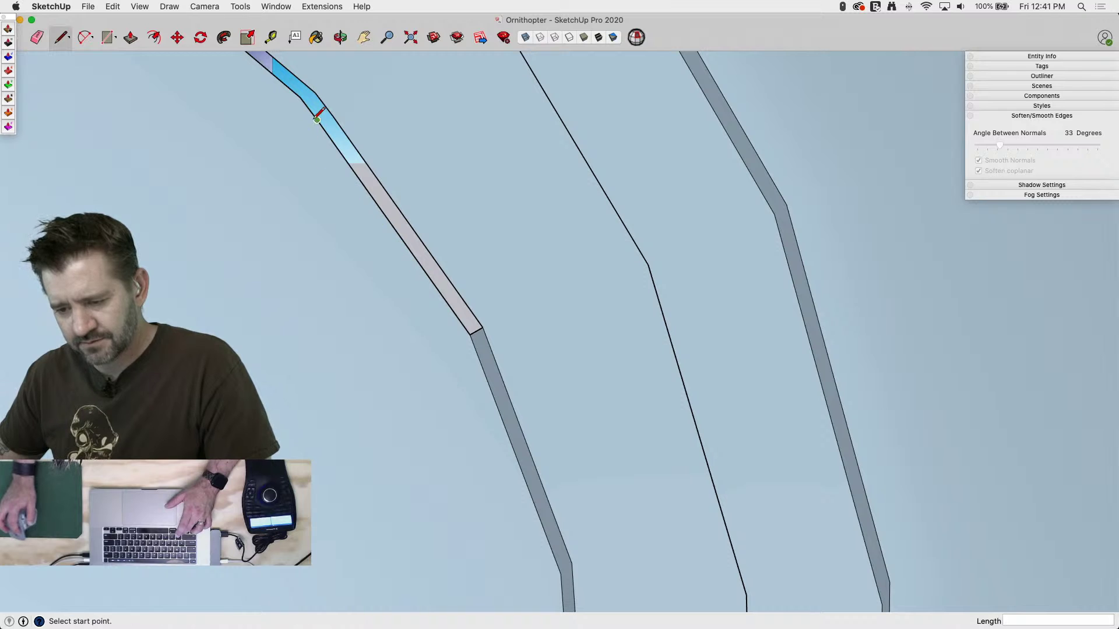
click(301, 97)
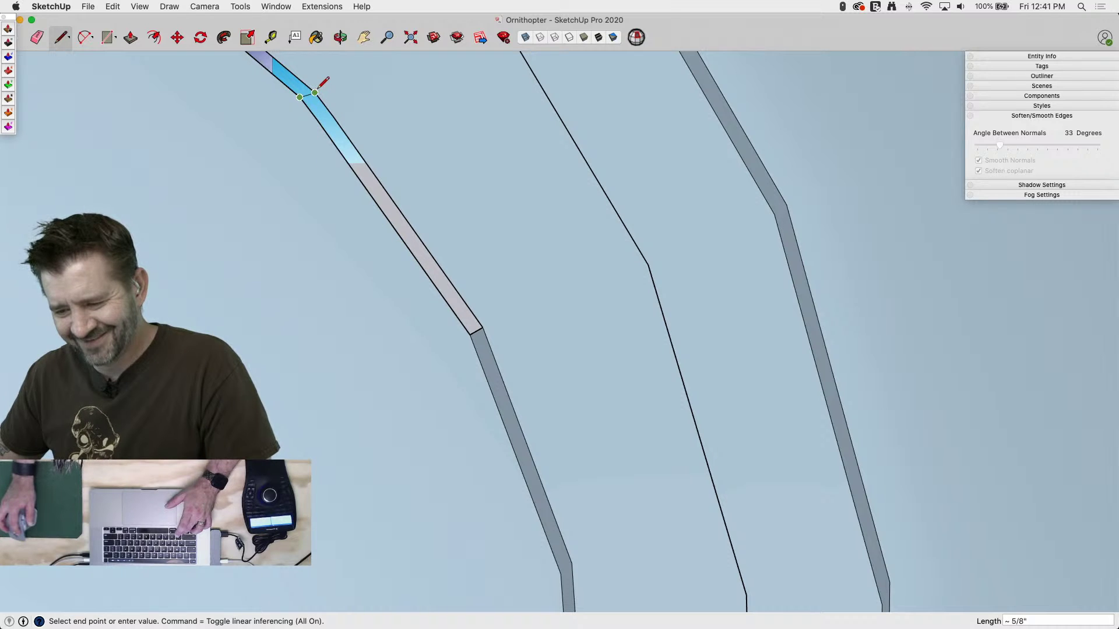
click(469, 334)
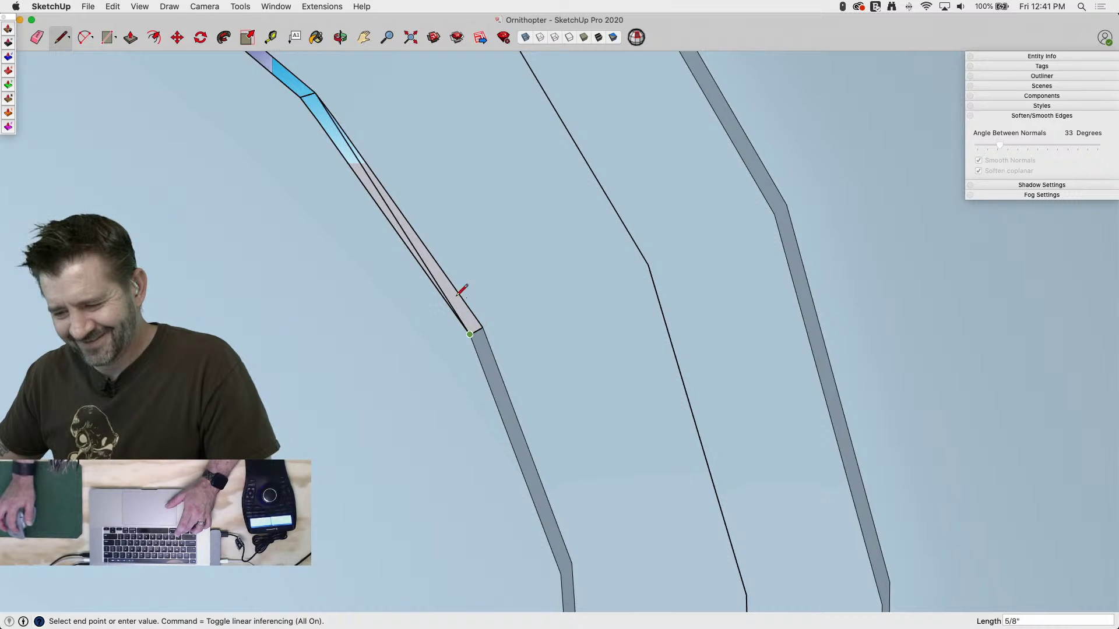
key(e)
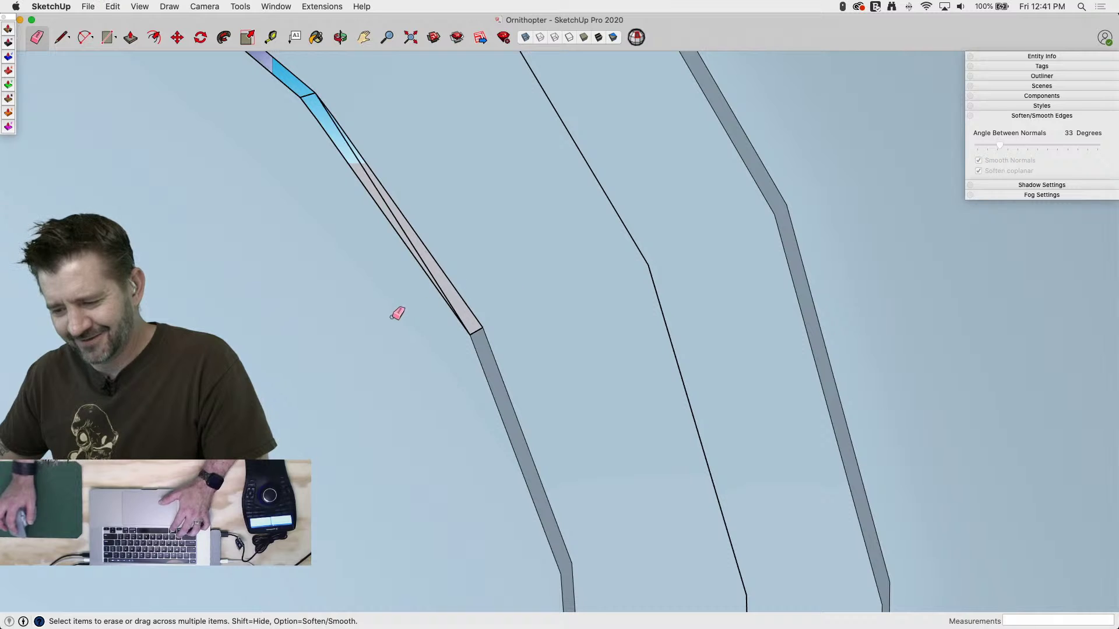
Undo the recent recess wall repairs back to the intact gray walls
key(super+z)
key(super+z)
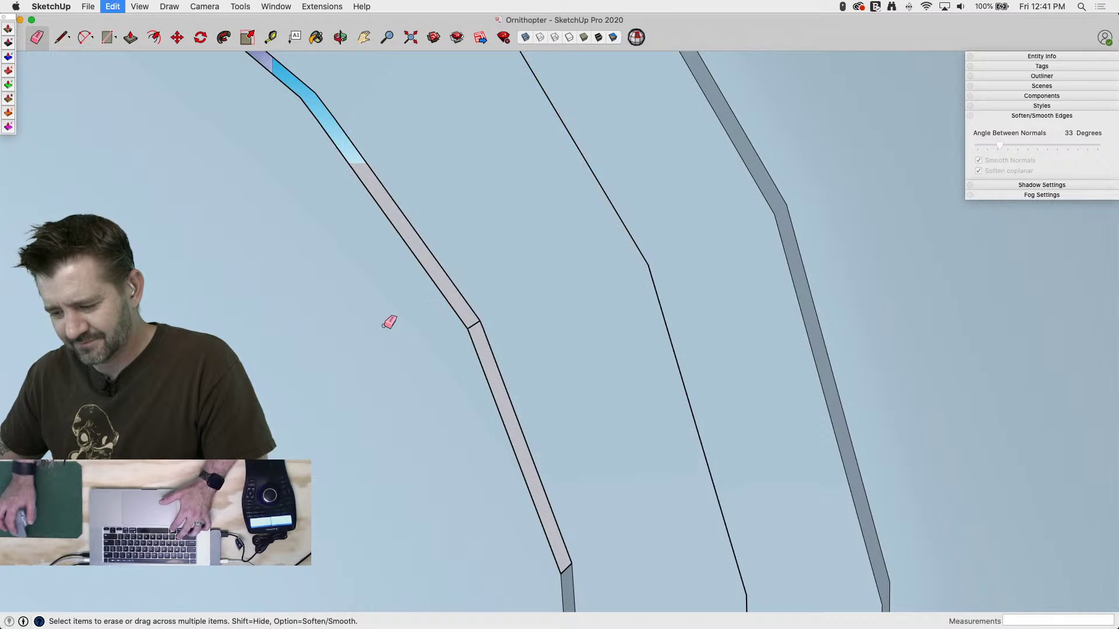
key(super+z)
key(super+z)
key(super+z)
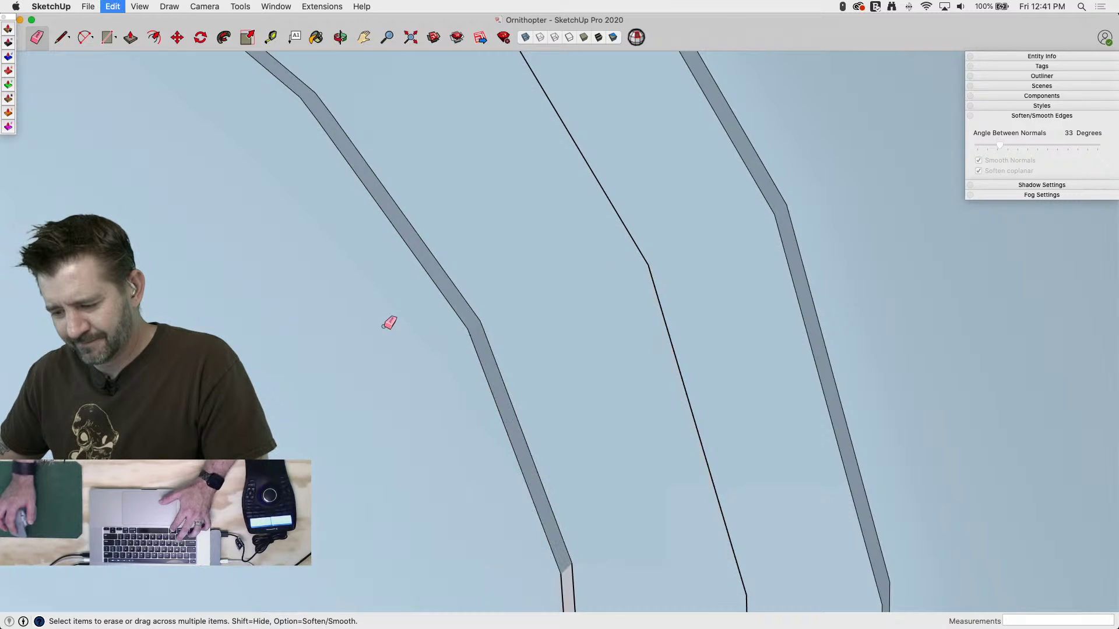
key(super+z)
Select the suspicious corner edge across the twisted recess wall and examine its entity information
mouse_move(330, 303)
middle_down()
mouse_move(1012, 321)
mouse_move(456, 412)
mouse_move(381, 438)
mouse_move(346, 273)
middle_up()
scroll(309, 370, up, 4)
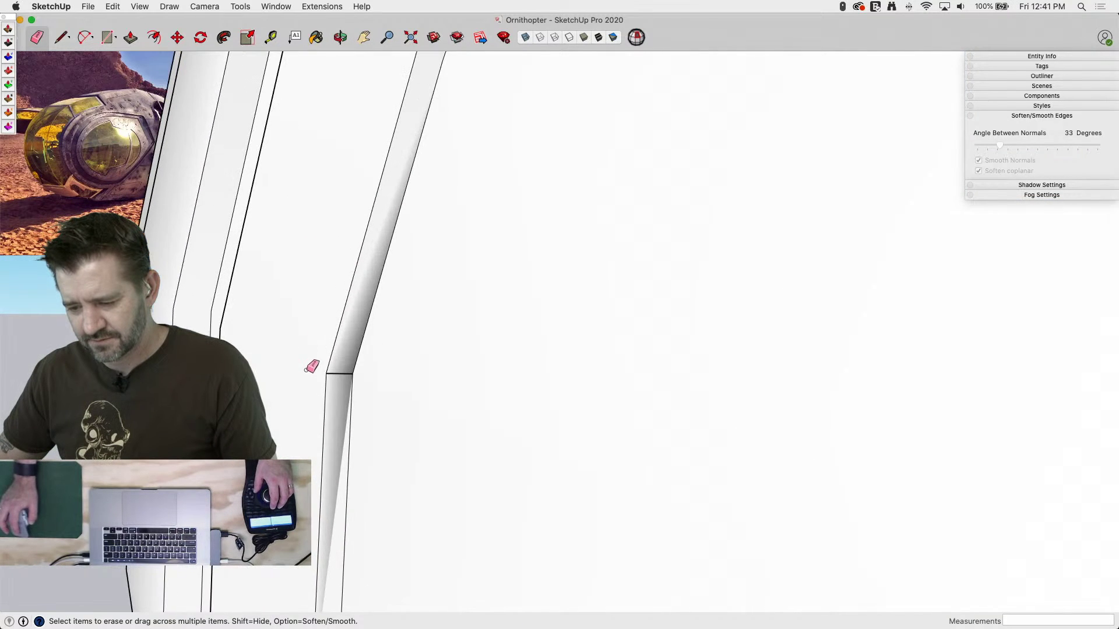
scroll(344, 371, up, 8)
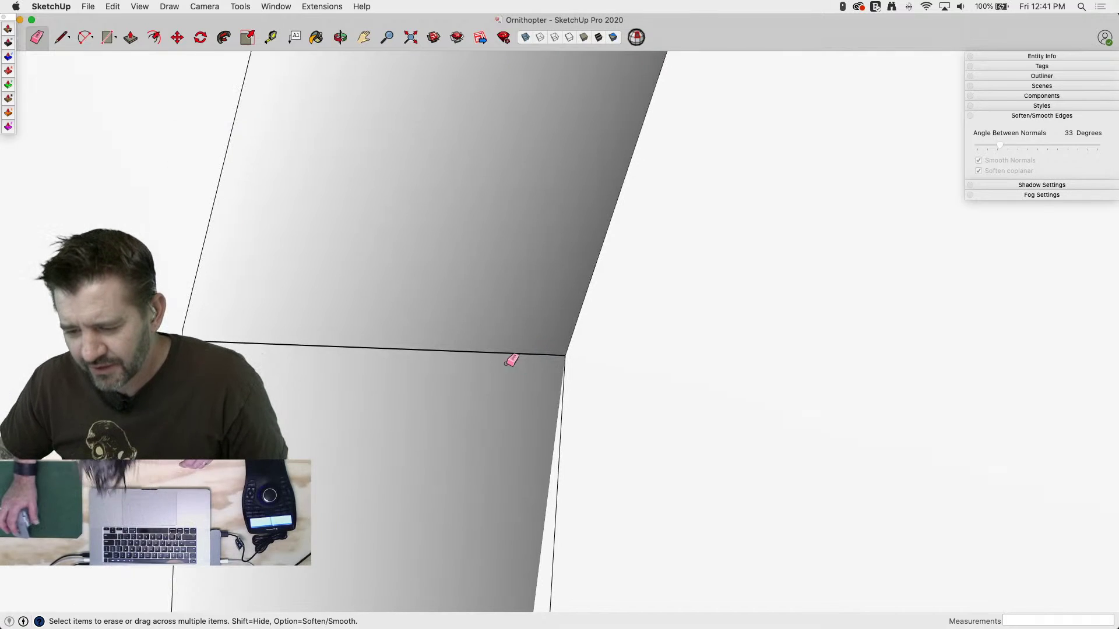
key(space)
click(181, 337)
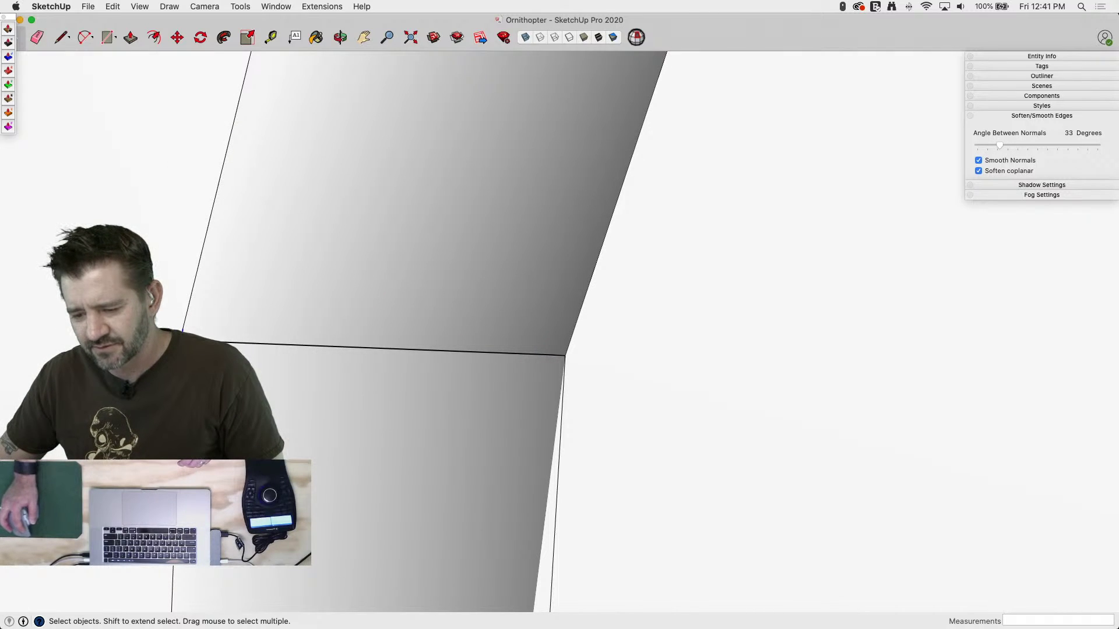
drag(396, 371, 604, 374)
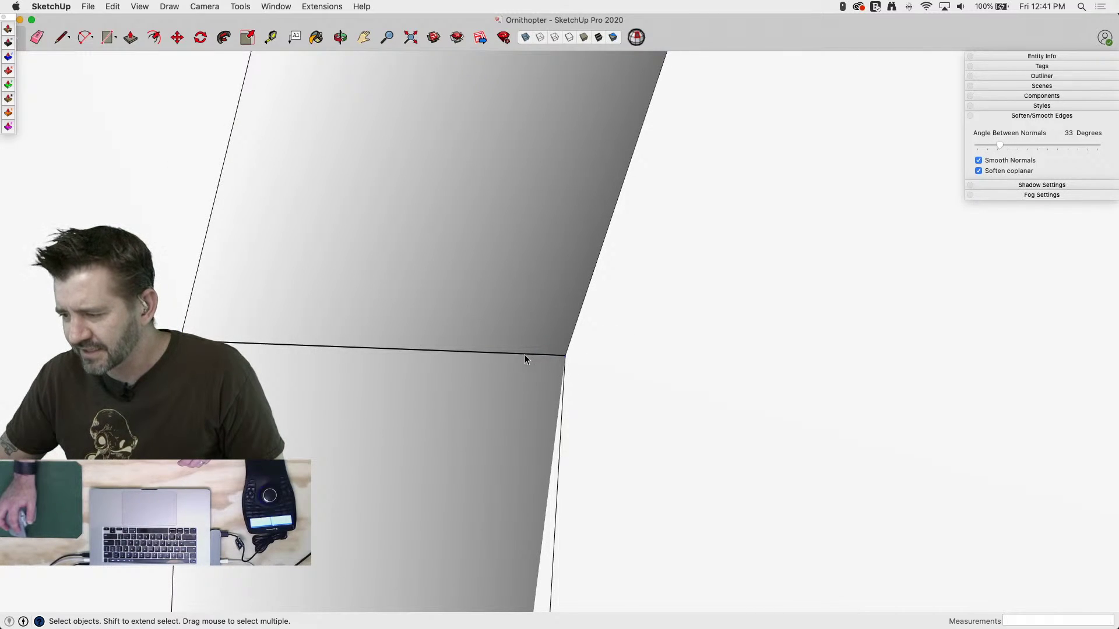
click(1041, 56)
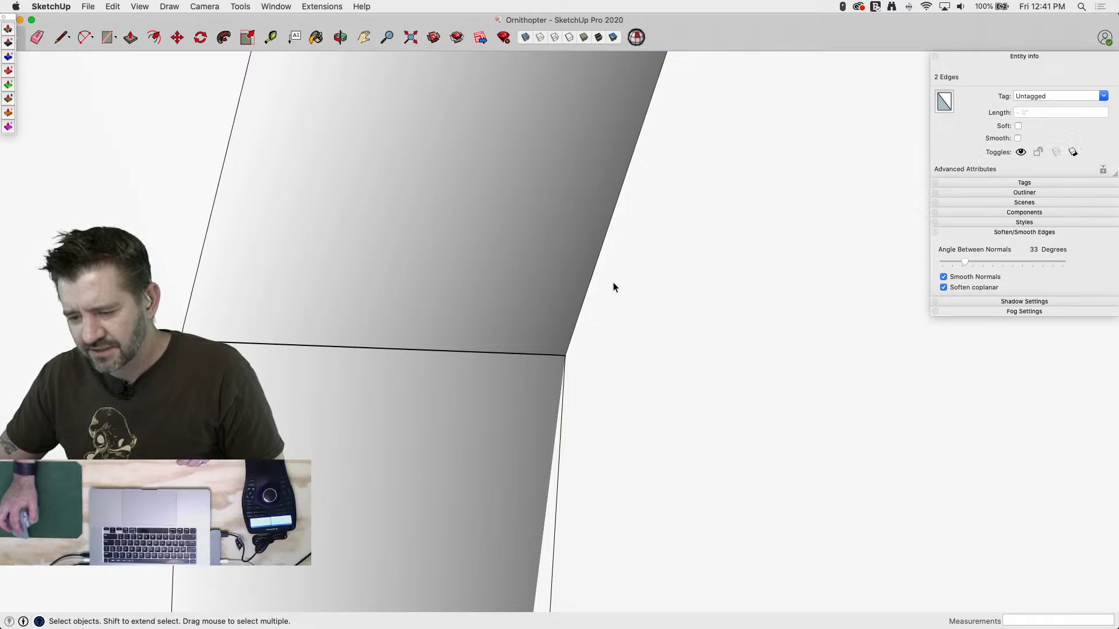
click(310, 344)
Erase the faulty corner edge of the recess wall and draw a new edge about 5/8" long between its two corner points
key(e)
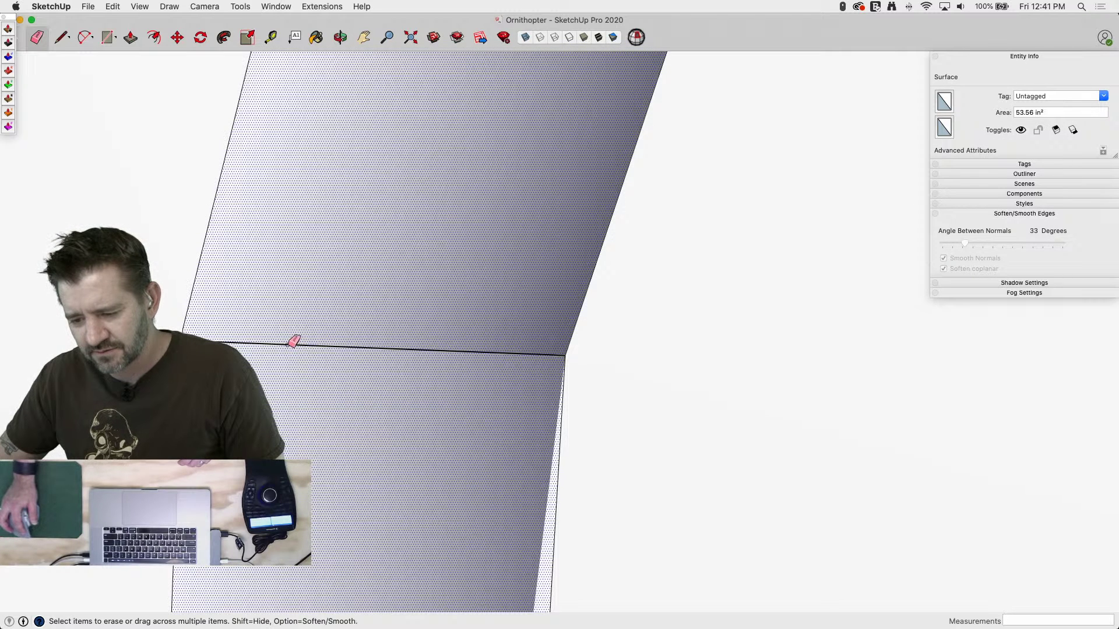
click(287, 344)
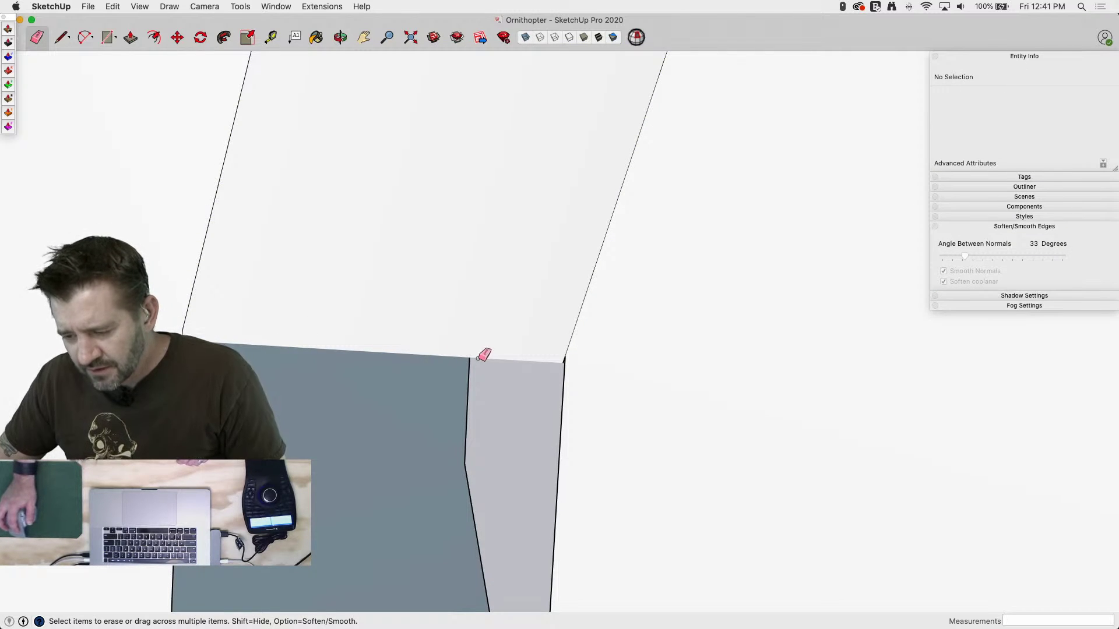
key(l)
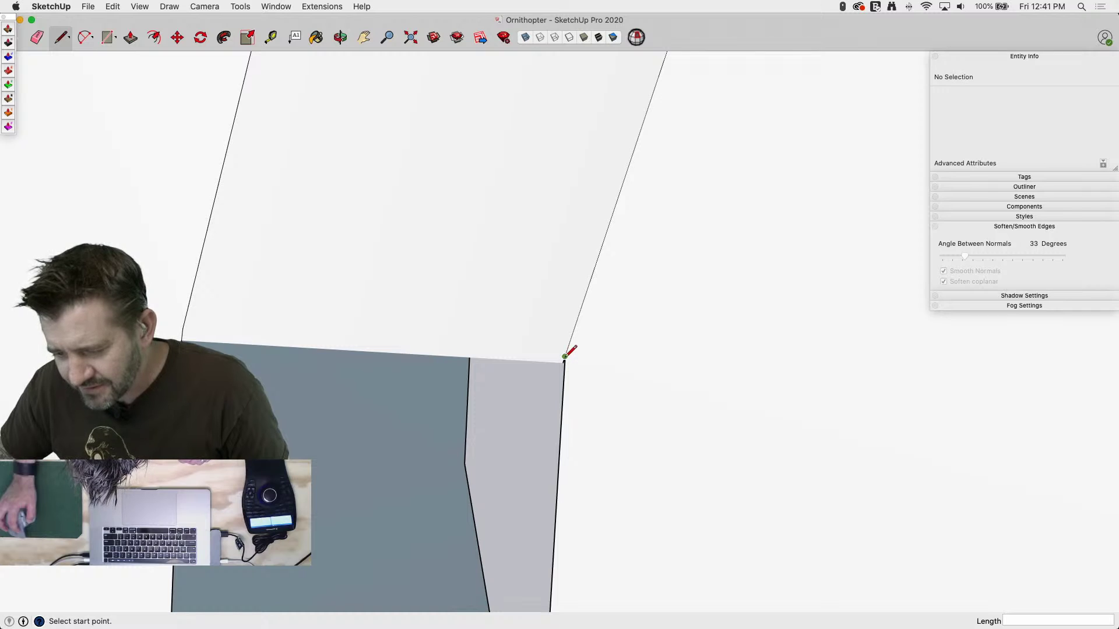
click(182, 330)
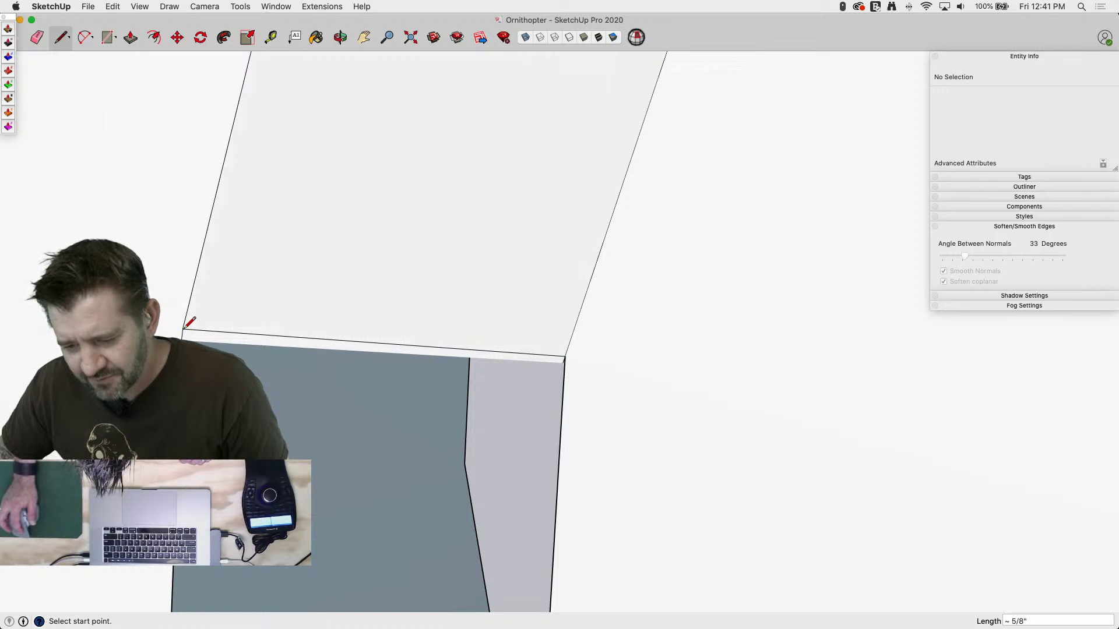
Delete the thin leftover strip below the new corner edge and erase the stray edge at its end
key(e)
key(space)
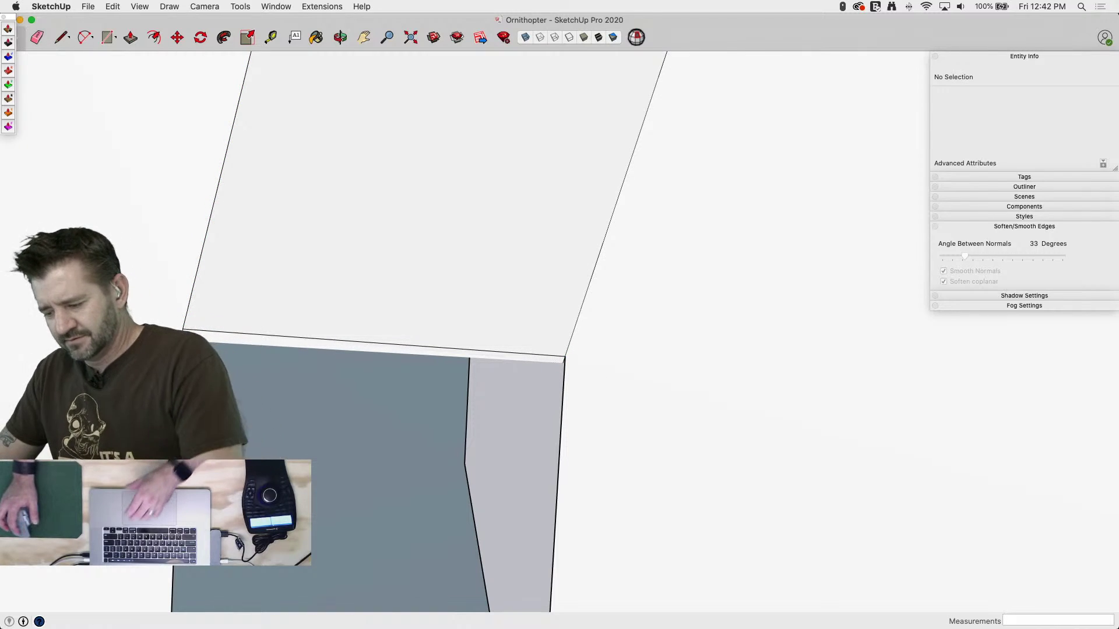
click(206, 338)
key(Delete)
key(l)
key(e)
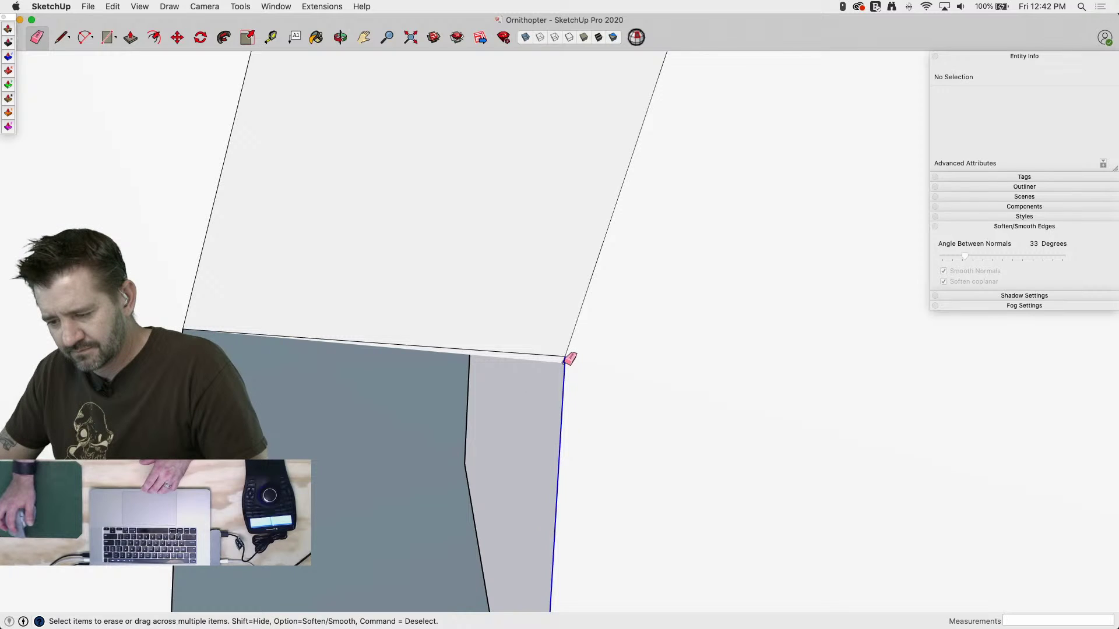
Close the open recess wall with a second edge about 5/8" long across the corner, and run the Eraser over both nearly coincident edges
key(l)
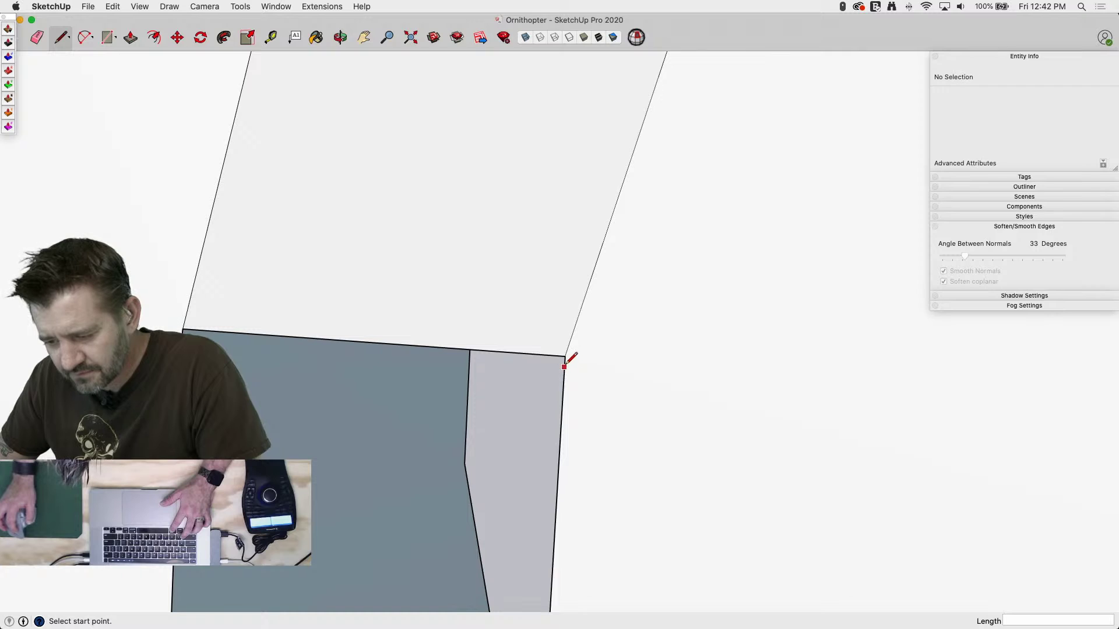
click(545, 362)
key(Escape)
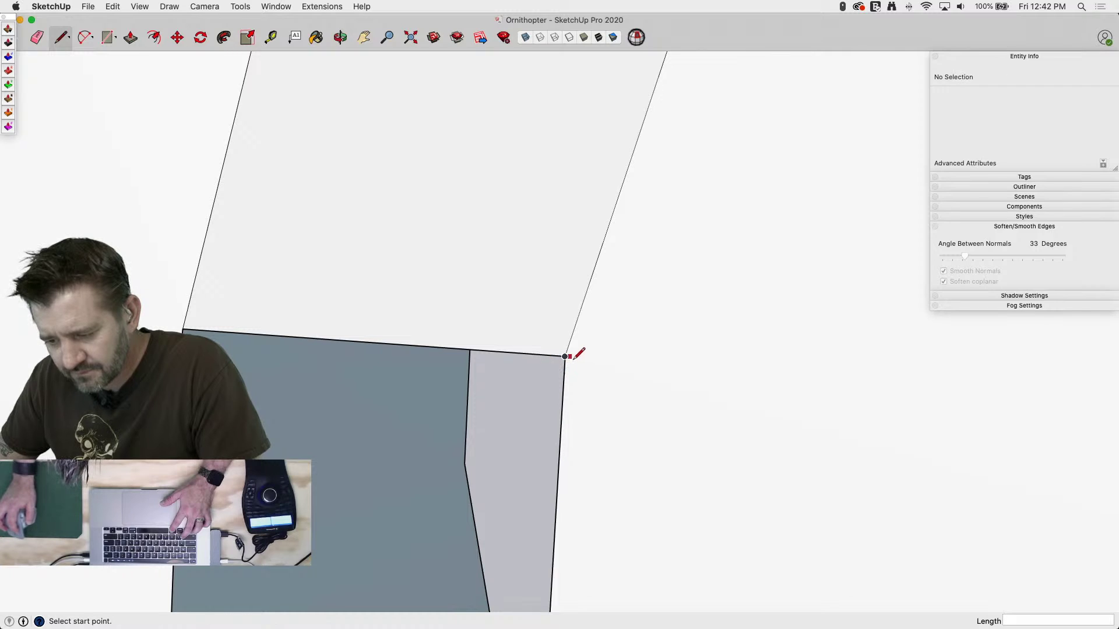
click(565, 356)
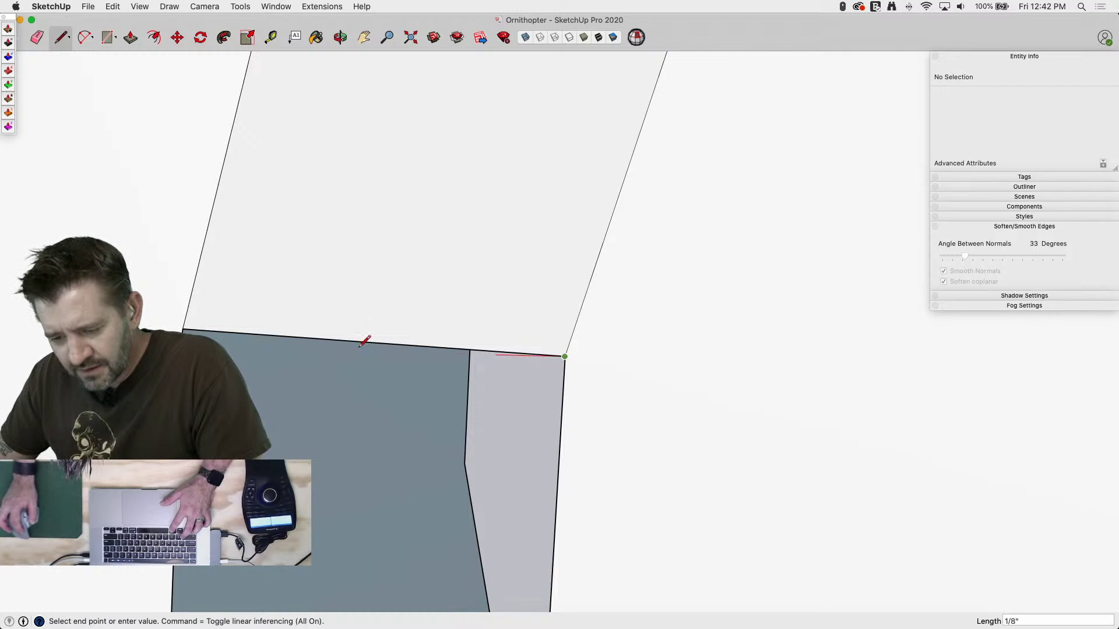
click(182, 339)
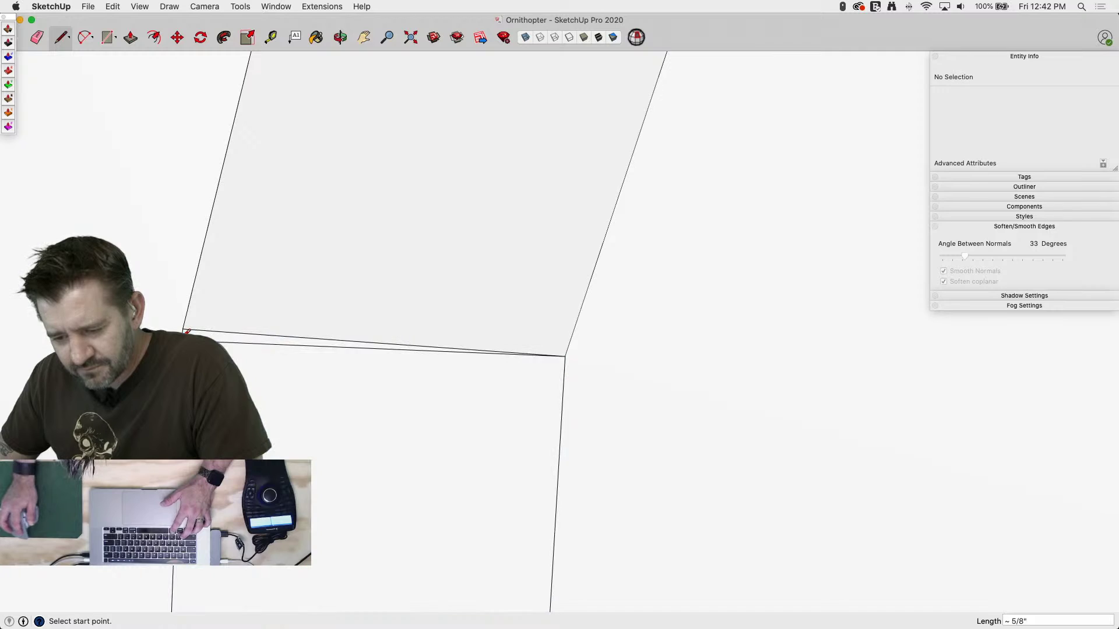
key(e)
click(232, 342)
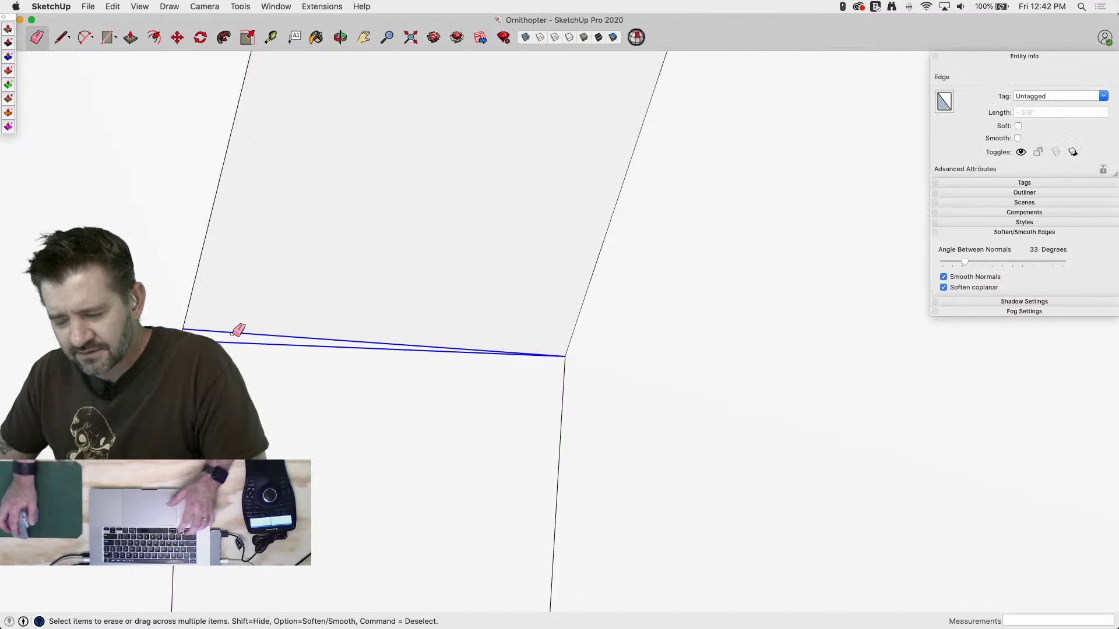
Exit the current group, reopen the fuselage half for editing and select the group inside it
scroll(254, 368, down, 10)
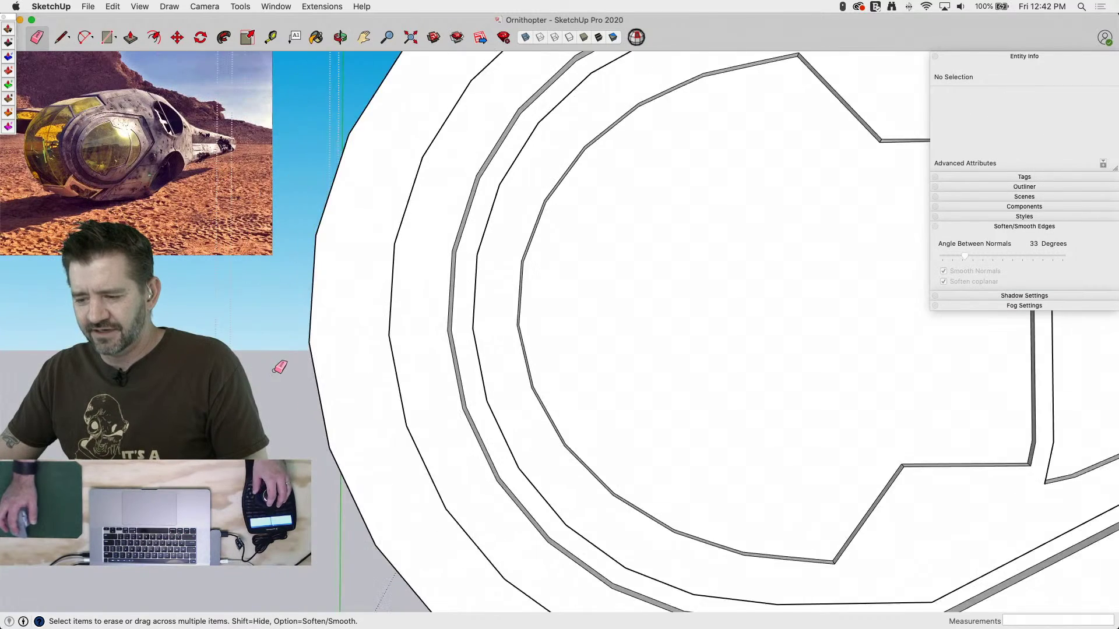
key(space)
middle_drag(559, 519, 845, 487)
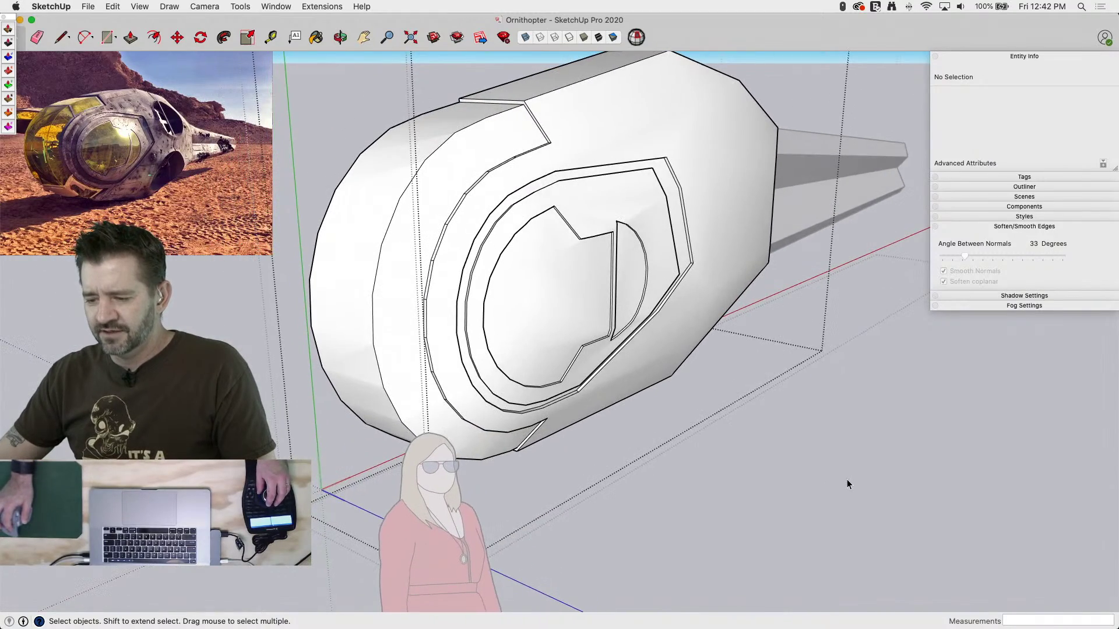
click(848, 479)
click(761, 468)
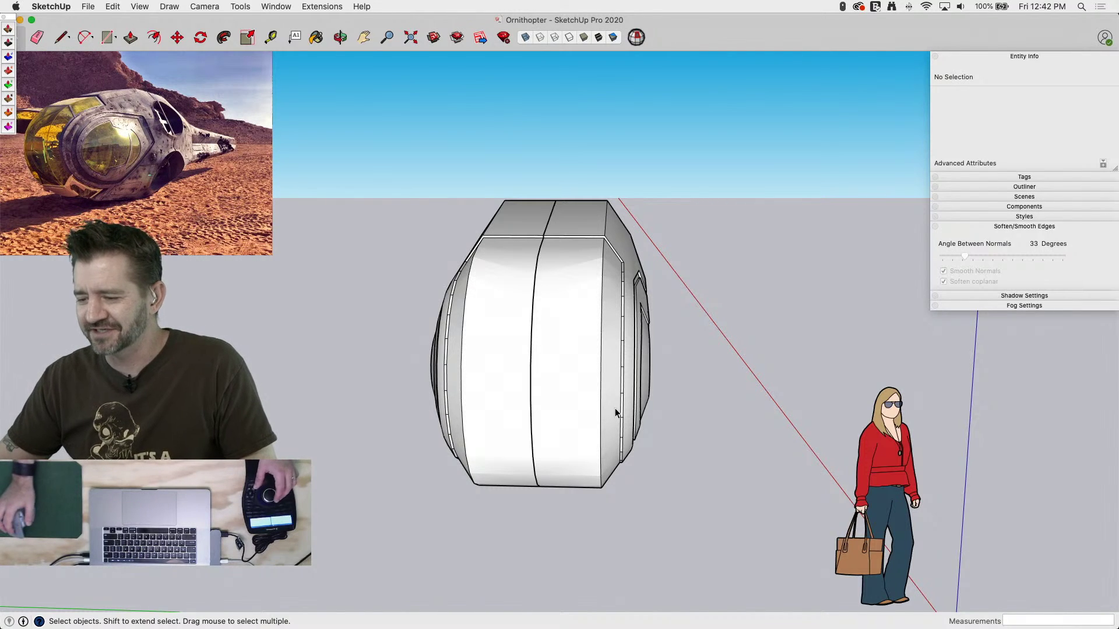
double_click(608, 386)
click(608, 386)
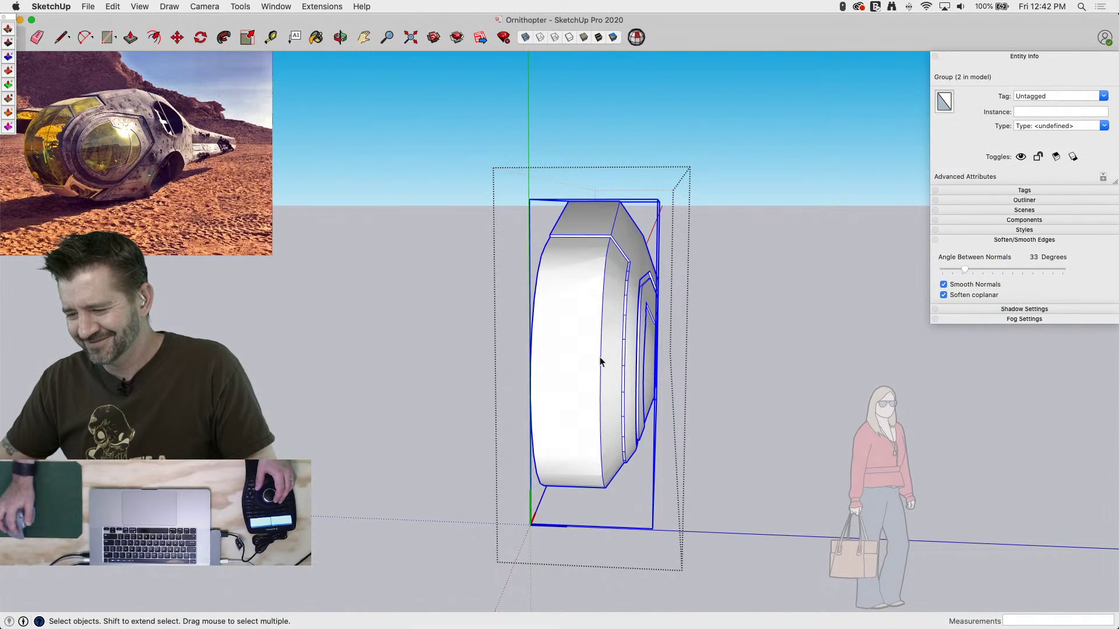
Open the shell group inside the fuselage half, select all its geometry, and switch Soften coplanar off and back on
double_click(605, 358)
key(super+a)
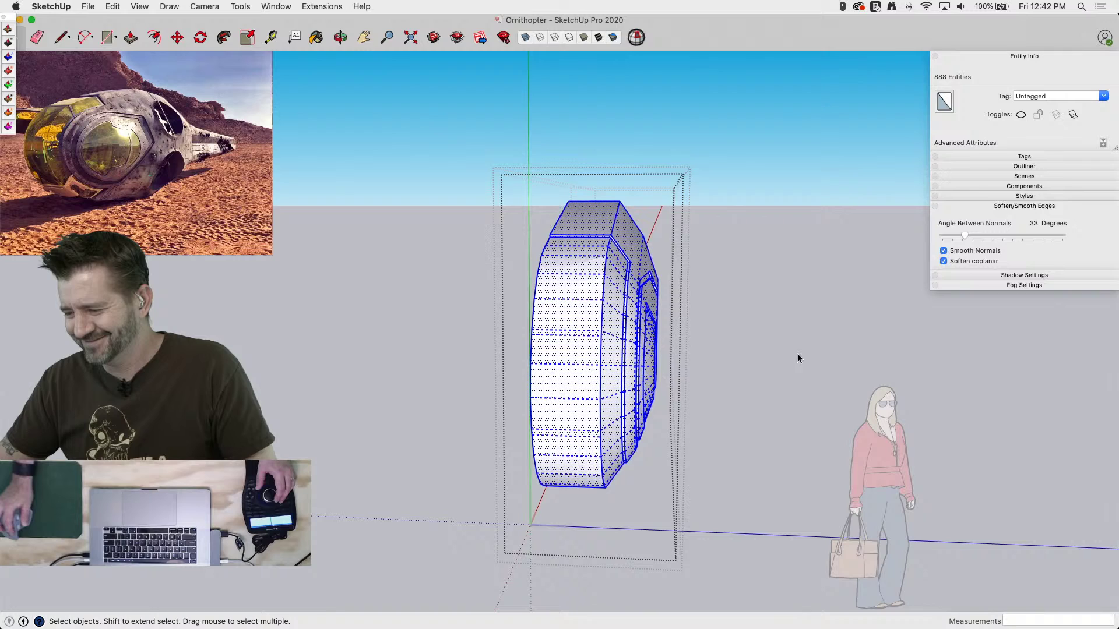
click(944, 261)
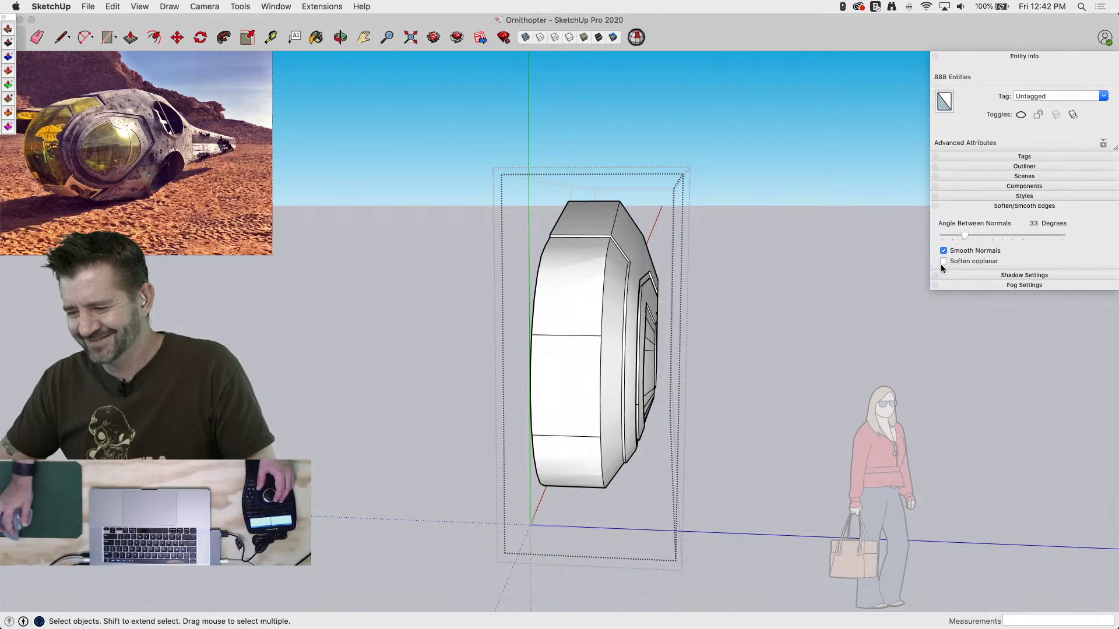
click(943, 261)
click(836, 277)
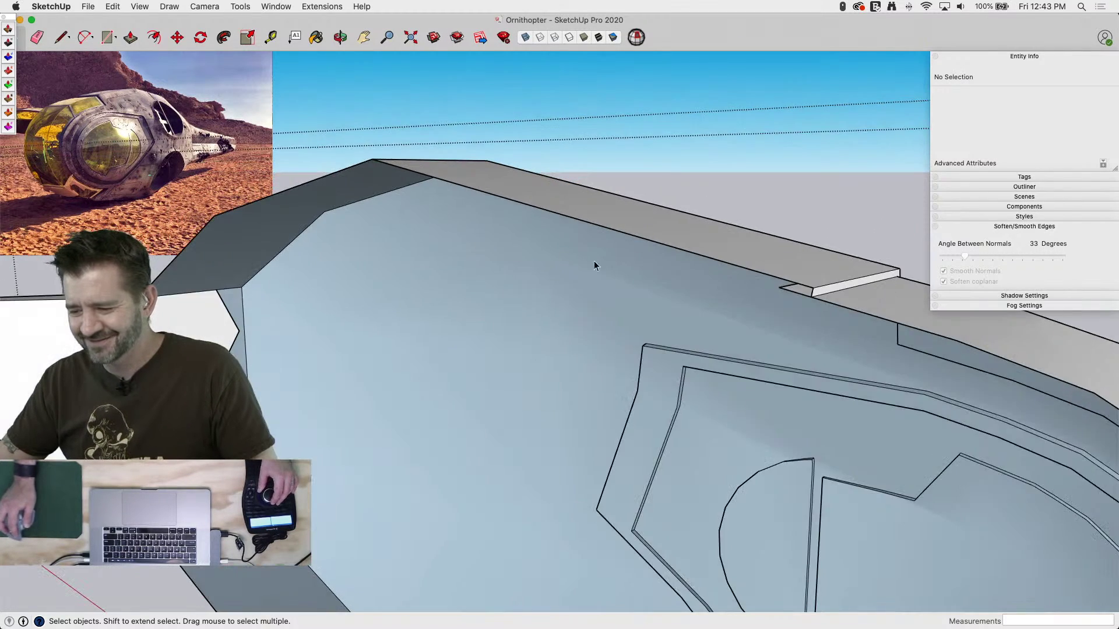
Erase the stray edges of the small leftover patch on the lower inner rim of the fuselage shell
key(e)
key(space)
click(787, 287)
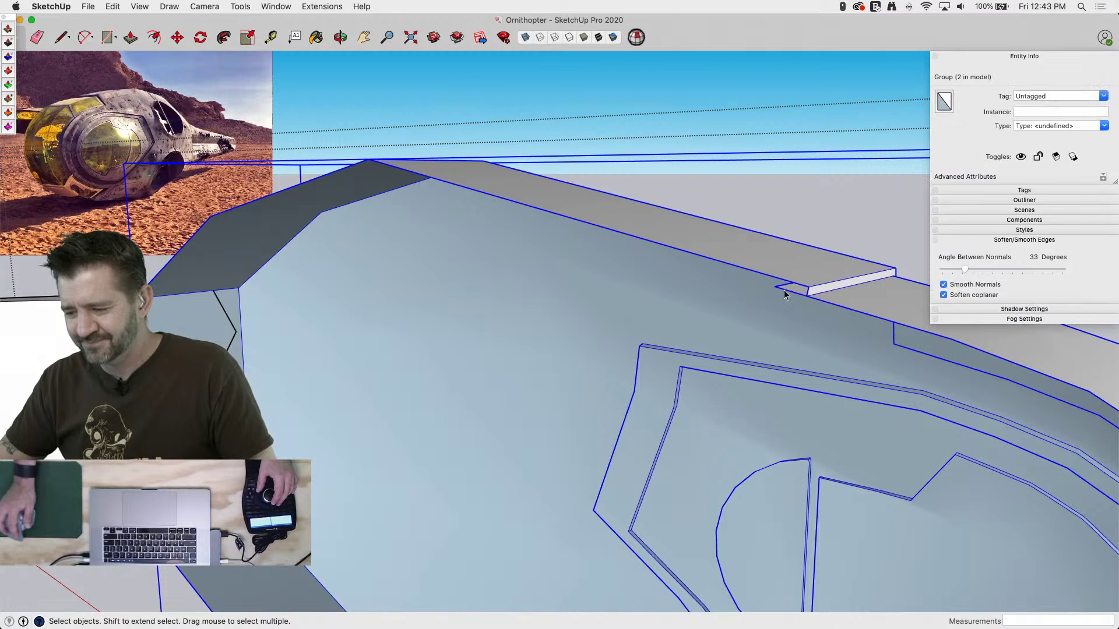
key(e)
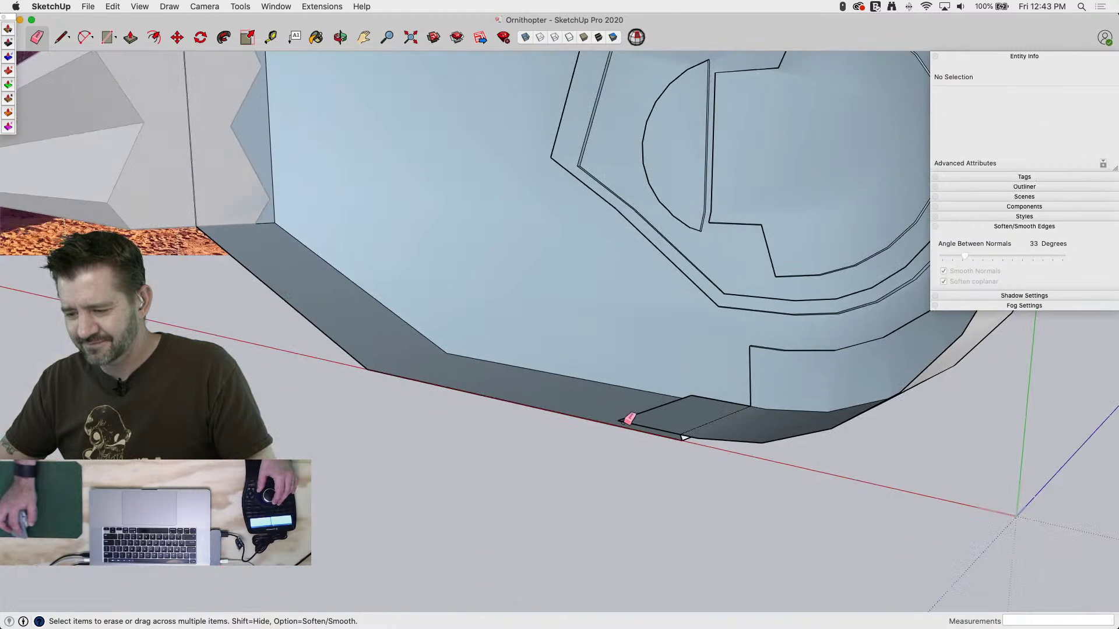
click(629, 418)
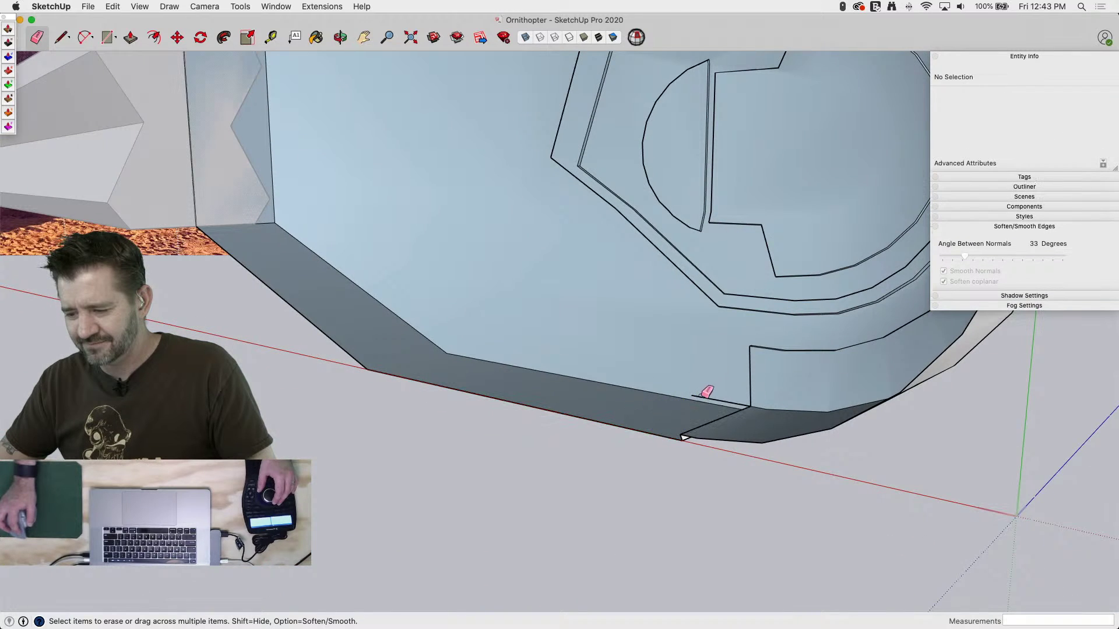
Close the shell's open centre side by drawing an edge between its lower and upper notch corners, and erase the dividing edge between the faces
key(l)
click(680, 434)
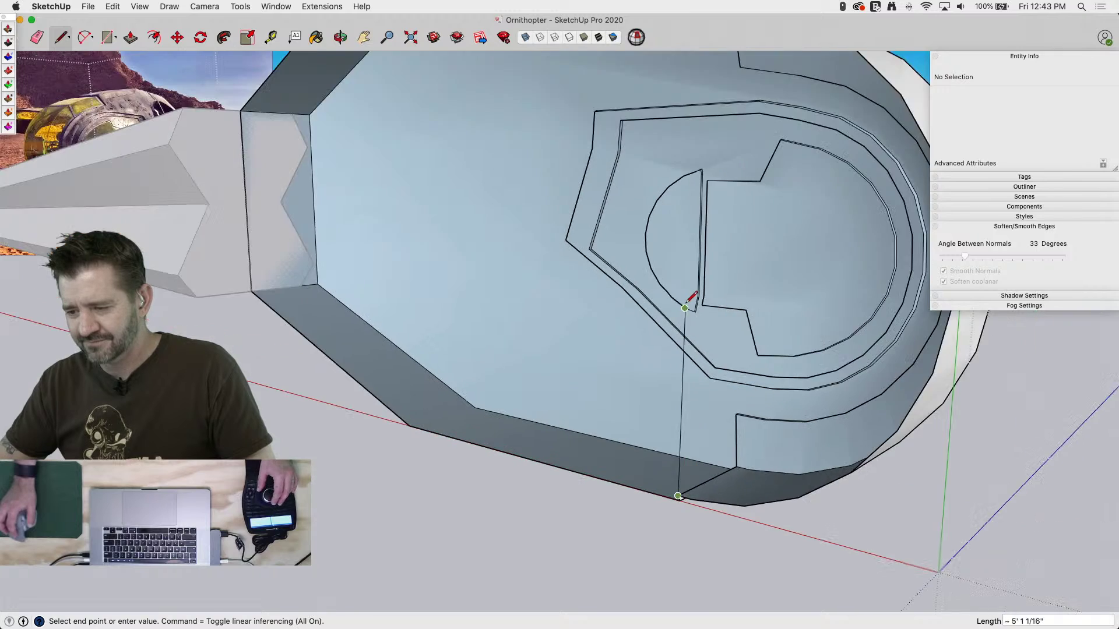
click(669, 158)
key(e)
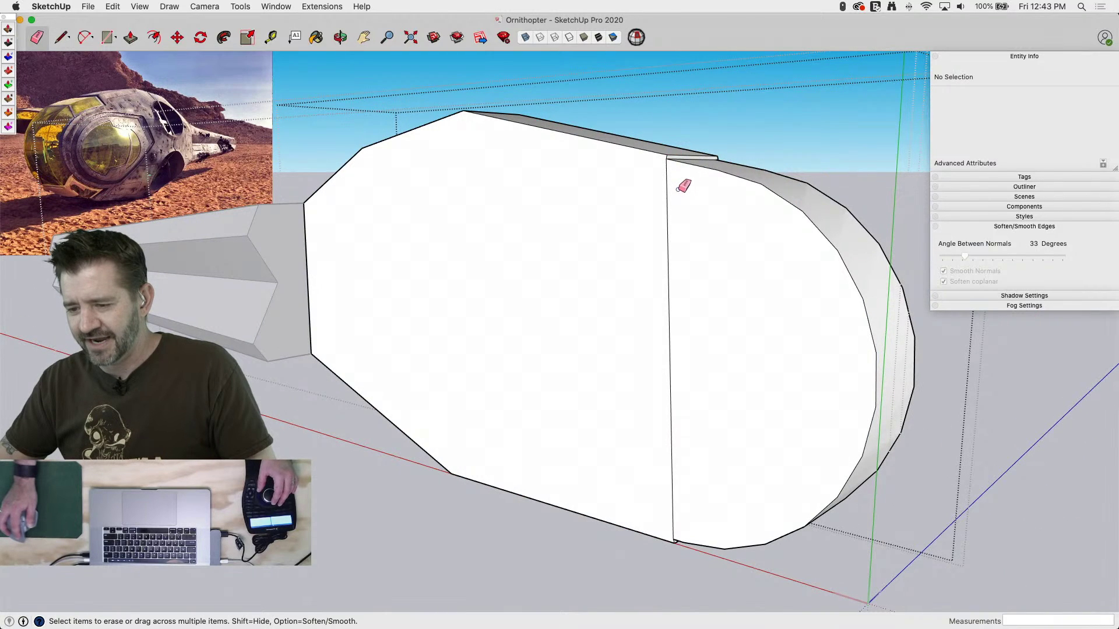
click(668, 204)
key(space)
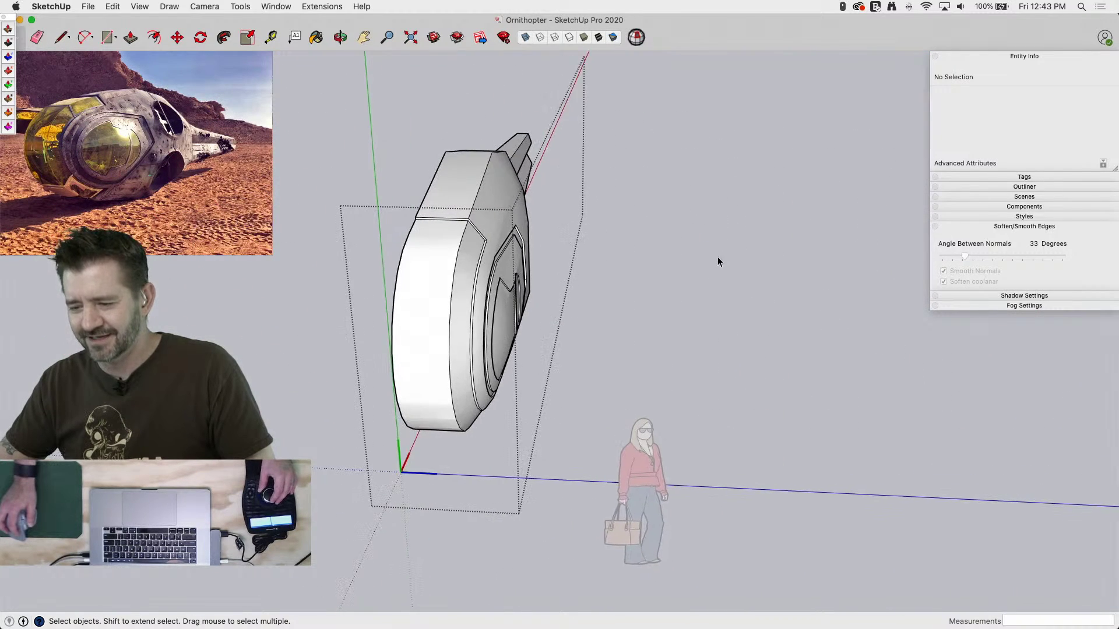
Exit the open groups and try to narrow one fuselage half by scaling it sideways
click(668, 250)
click(667, 250)
click(493, 225)
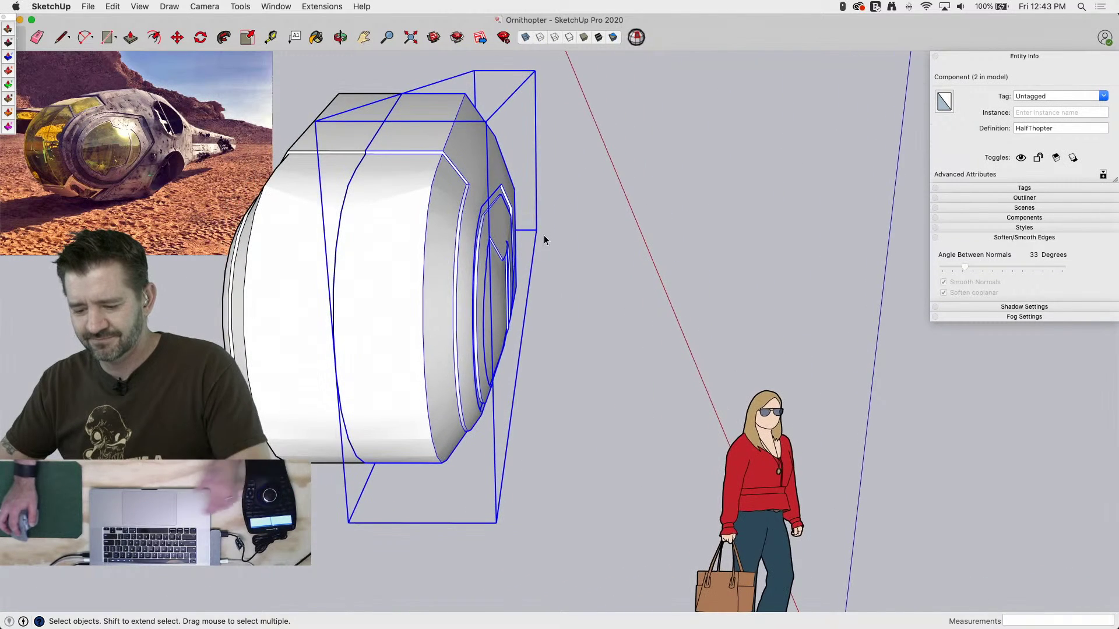
key(s)
drag(524, 203, 509, 204)
key(super+z)
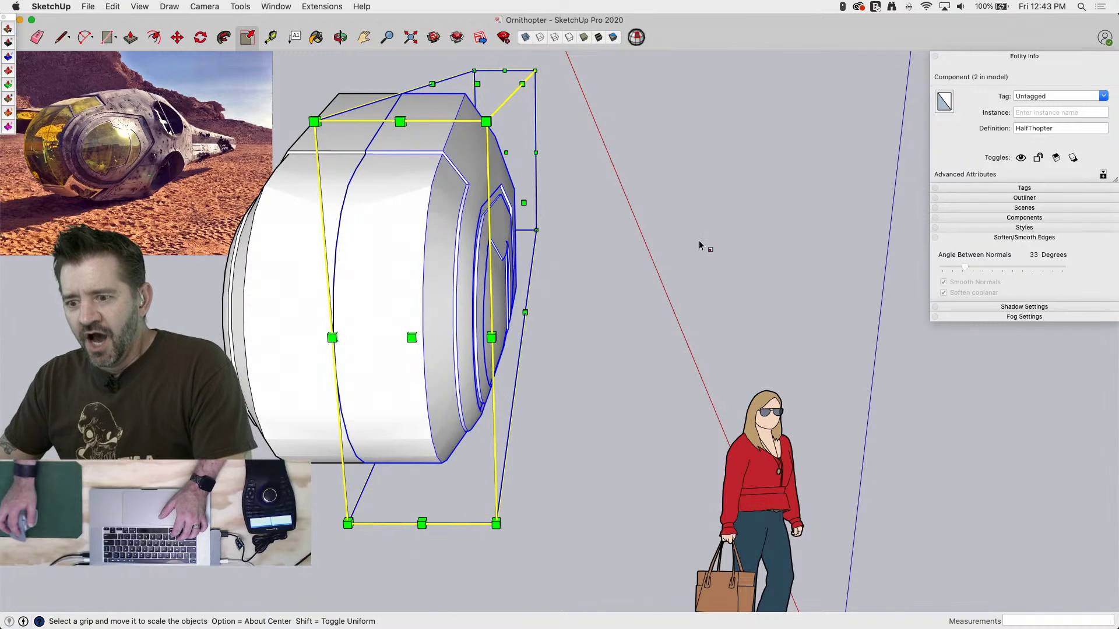
Try to narrow both fuselage halves together by scaling them to 0.74 along the green axis
key(space)
shift+click(303, 277)
key(s)
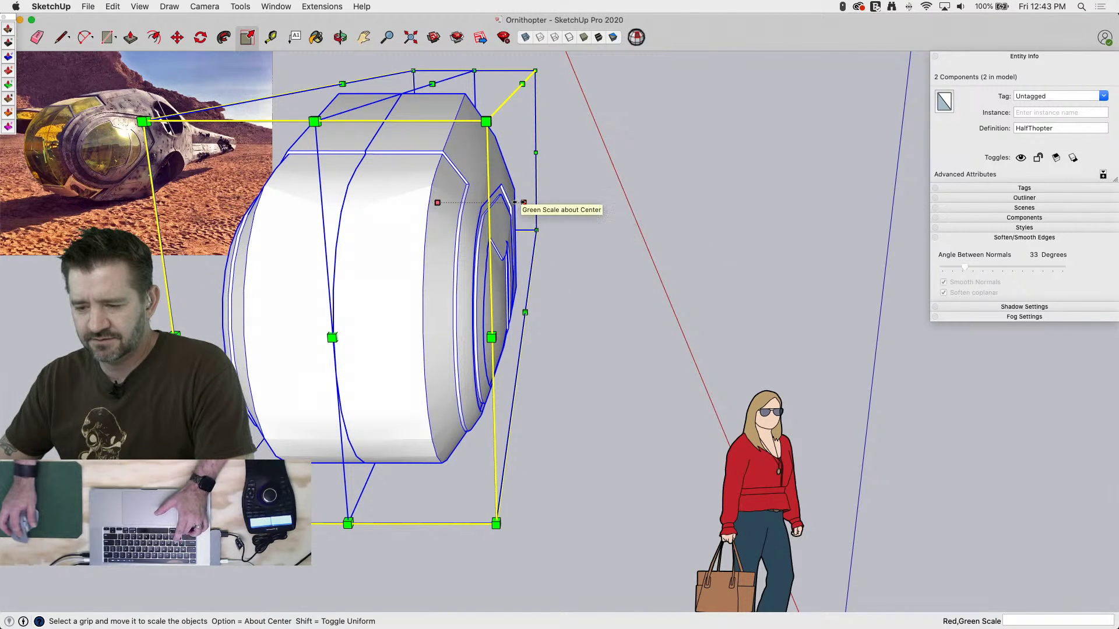
drag(523, 202, 502, 203)
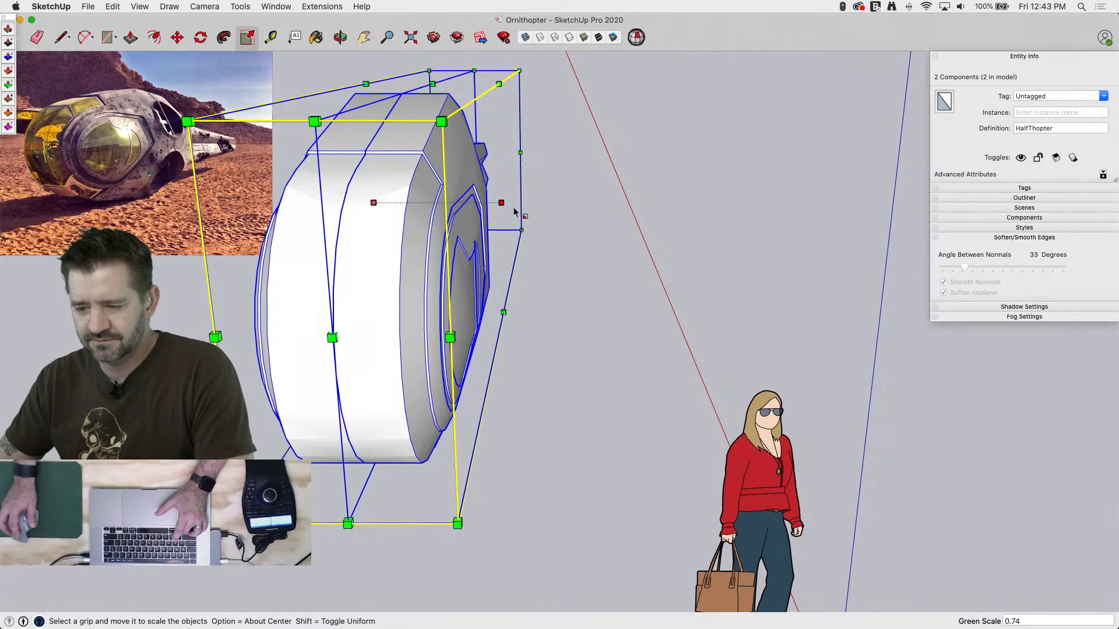
key(o)
drag(367, 257, 606, 357)
key(s)
key(space)
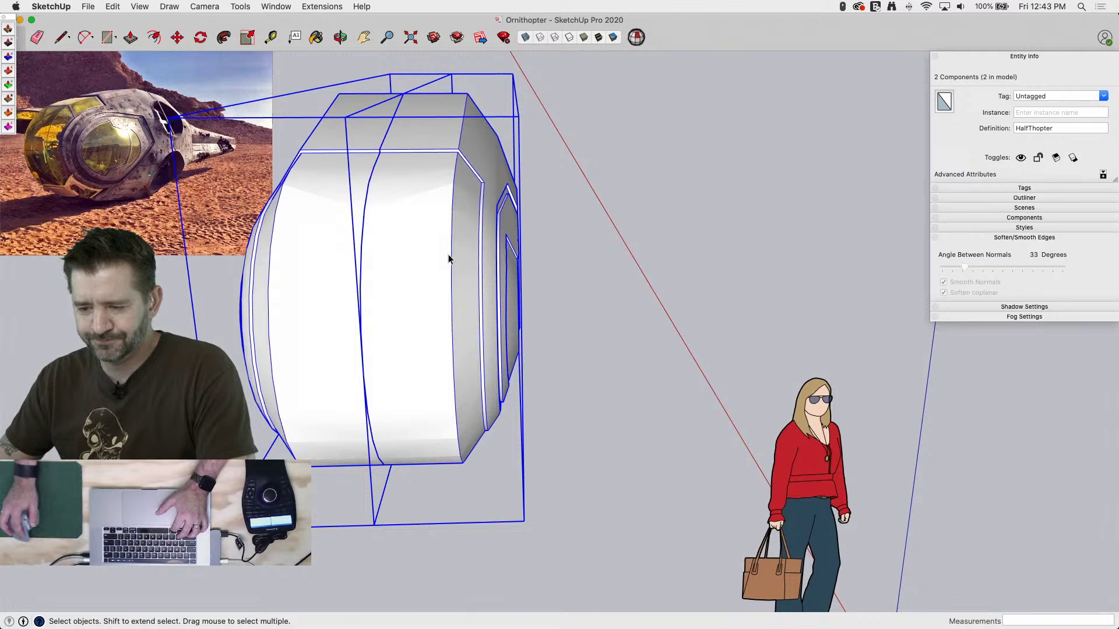
Open the shell group inside the fuselage half and push its flat centre face inward about 6 5/8" with Push/Pull
key(Escape)
key(o)
drag(392, 318, 557, 303)
key(space)
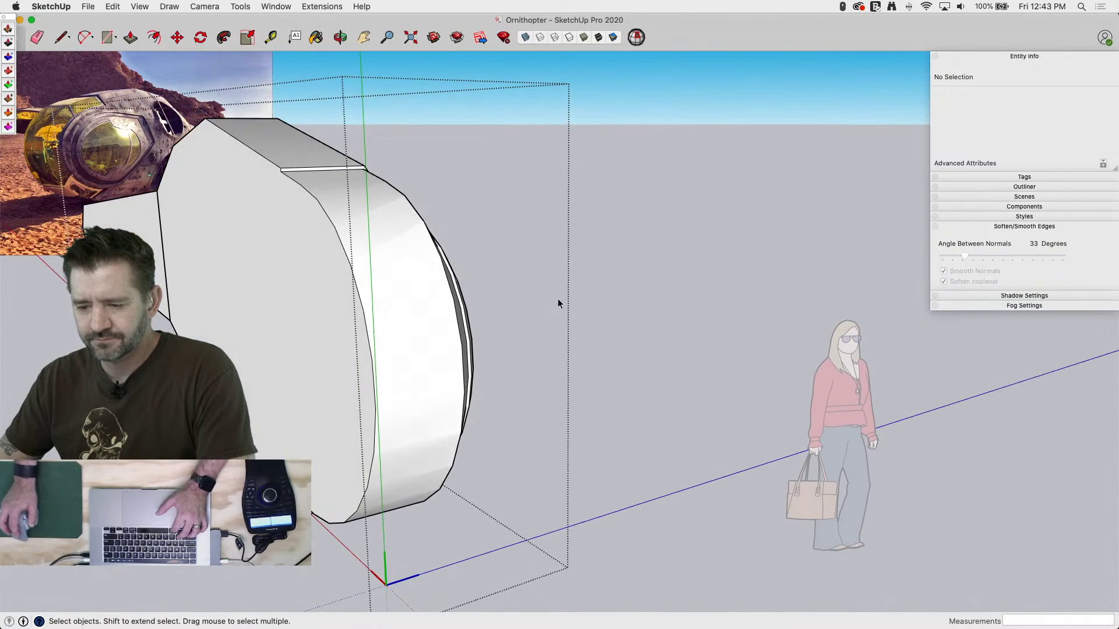
click(275, 310)
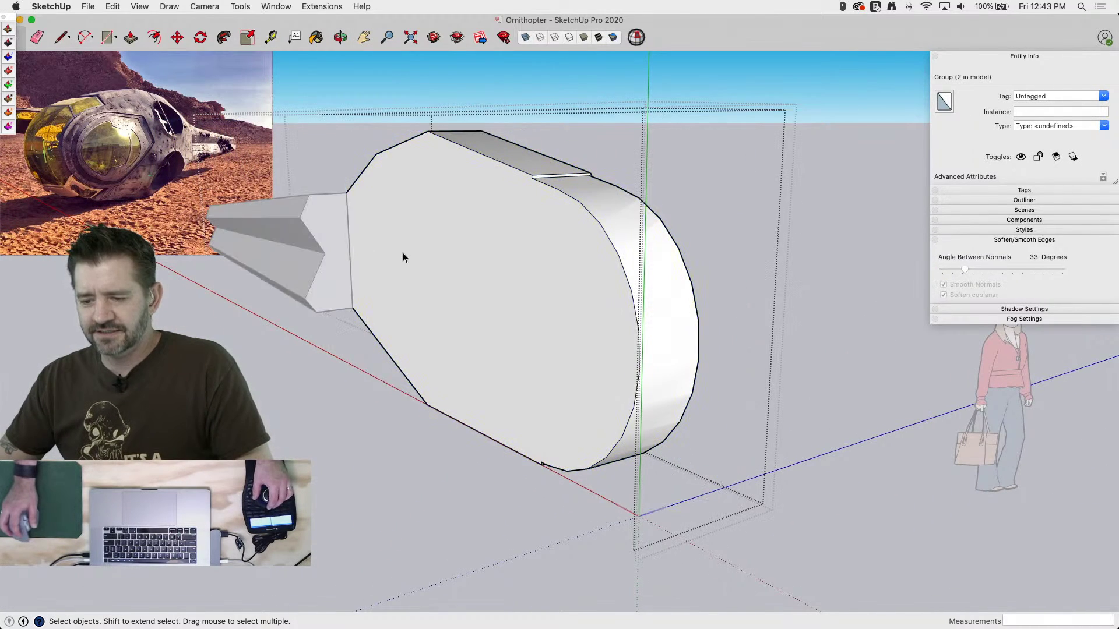
double_click(403, 257)
key(p)
click(451, 278)
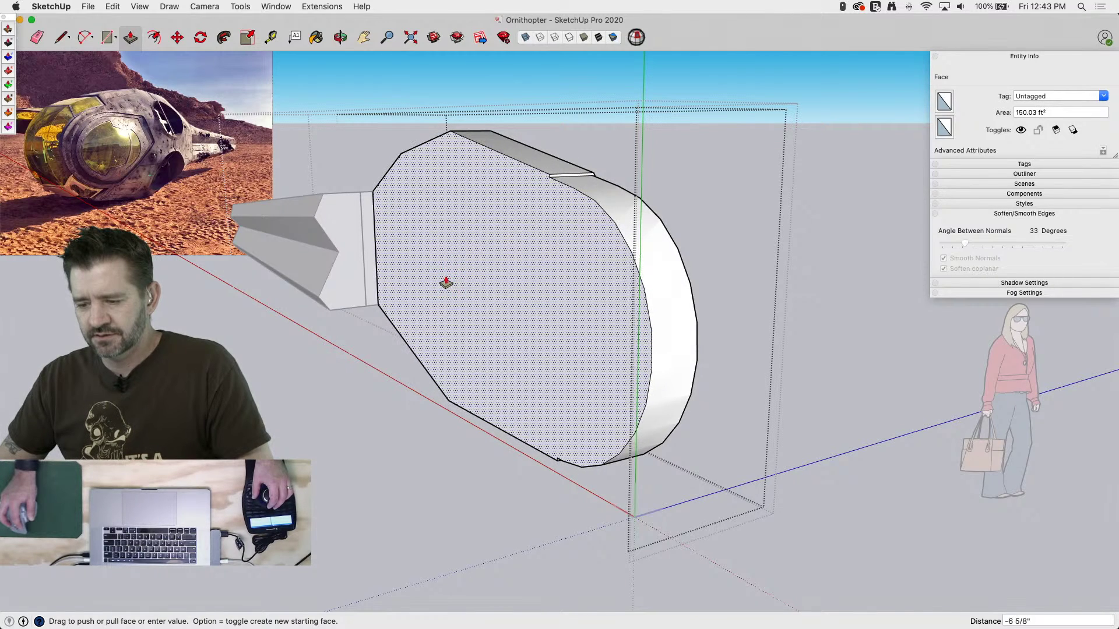
click(446, 278)
Push the shell's flat centre face slightly further inward and close the shell group
middle_drag(447, 270, 573, 285)
click(484, 271)
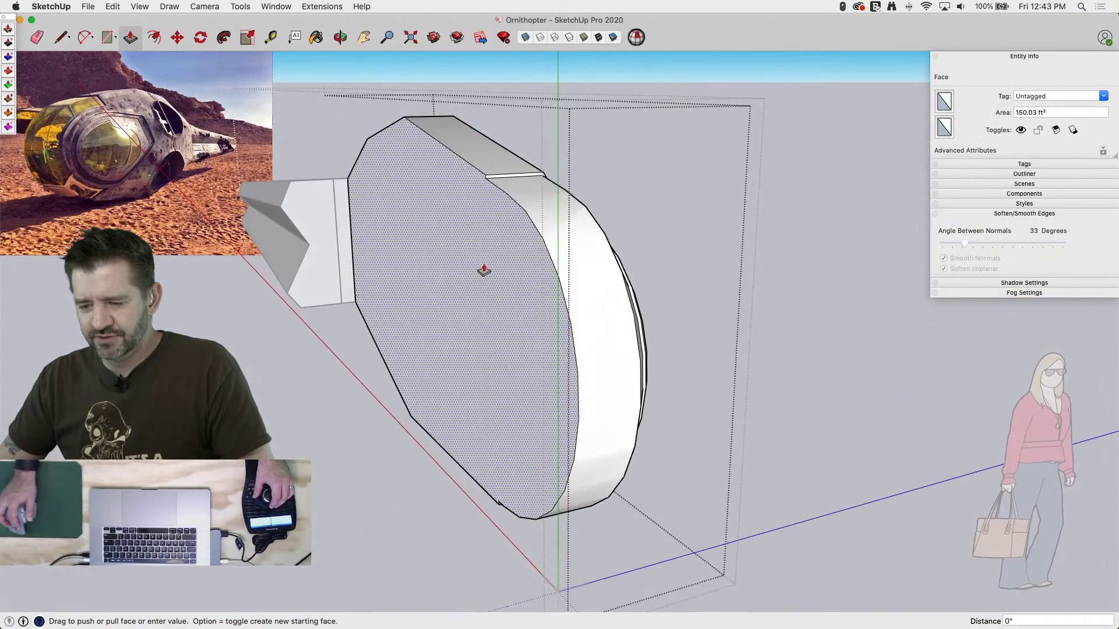
click(488, 272)
key(space)
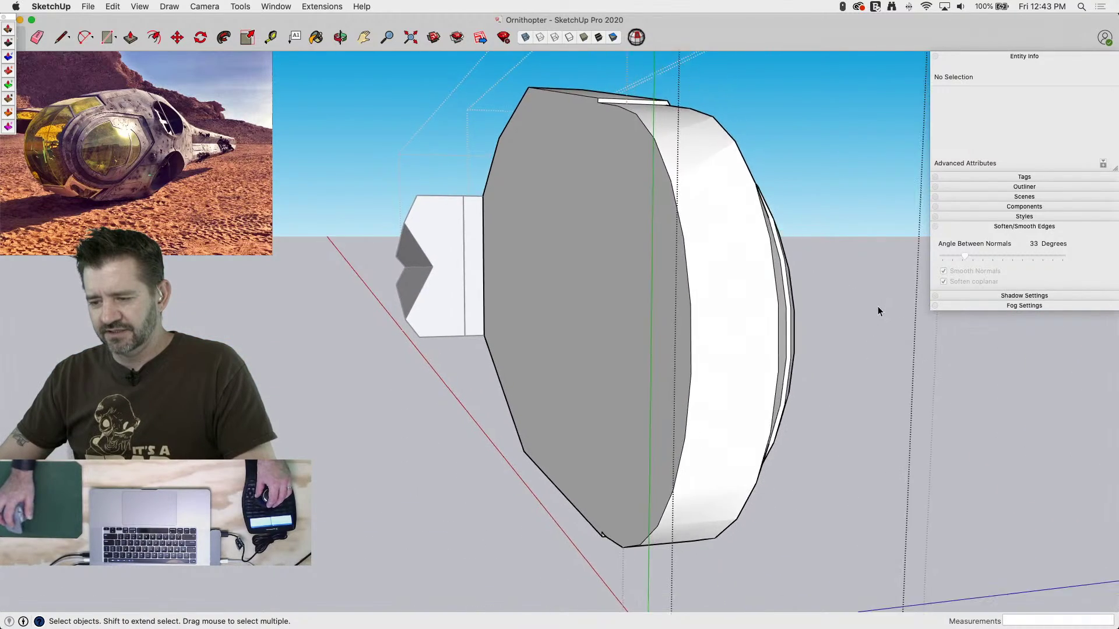
click(735, 320)
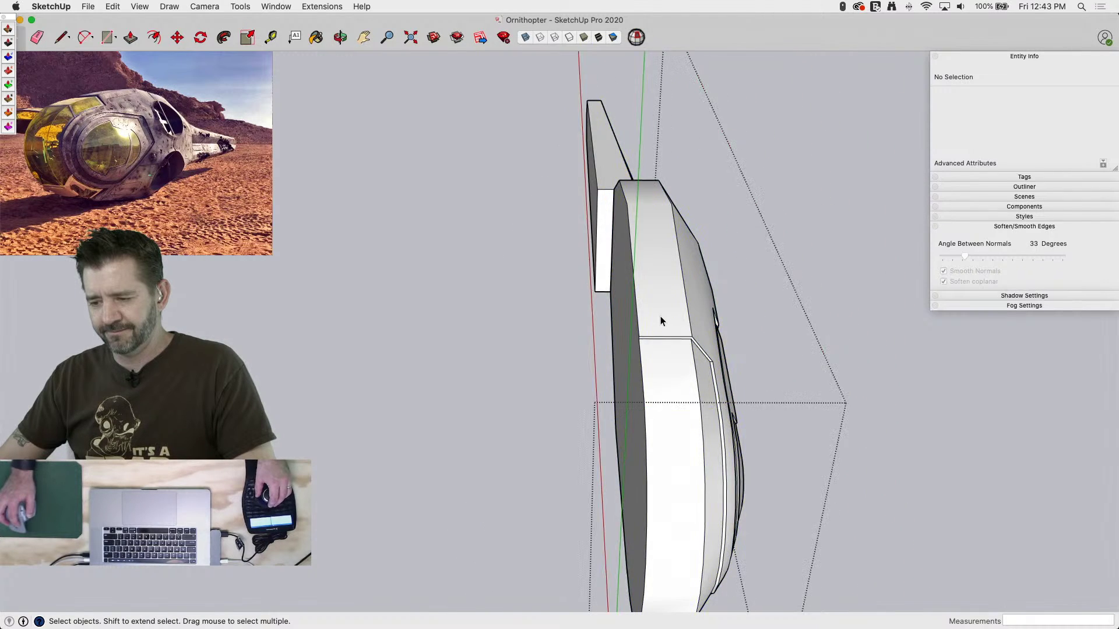
Move the trimmed shell group 8 3/16" sideways so its inner rear corner snaps back to the tail boom's inner corner
click(694, 291)
key(m)
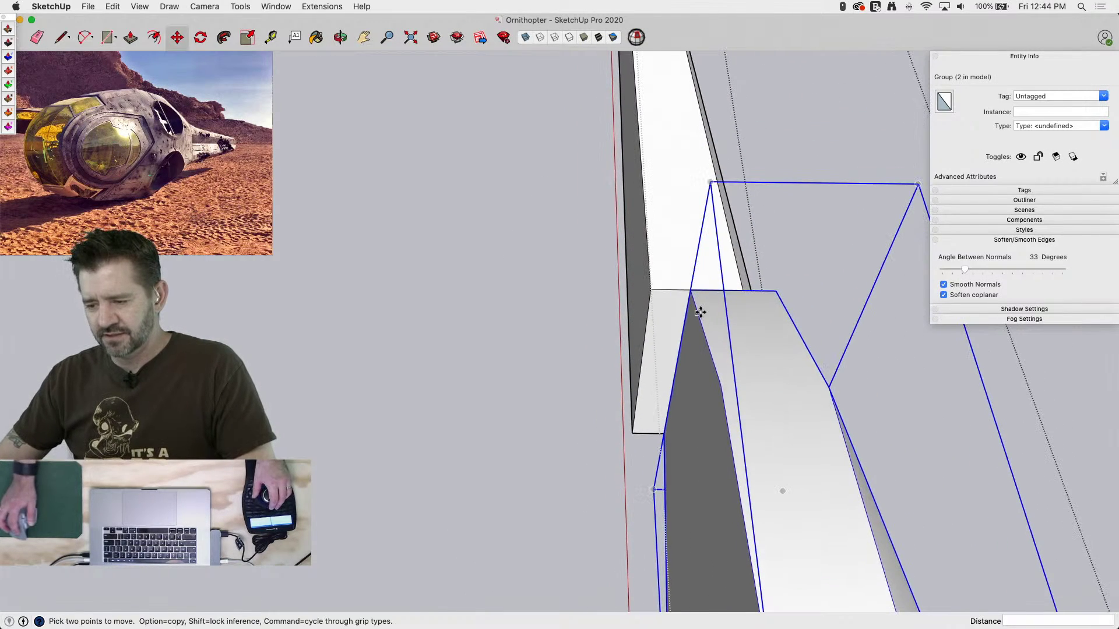
click(691, 289)
click(652, 289)
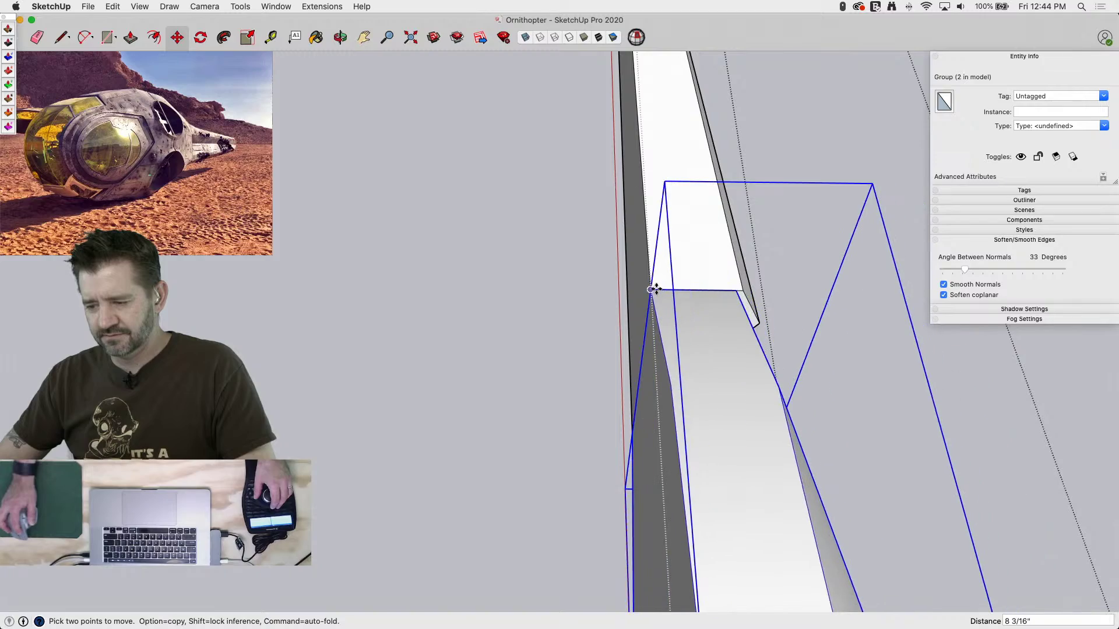
key(space)
click(786, 166)
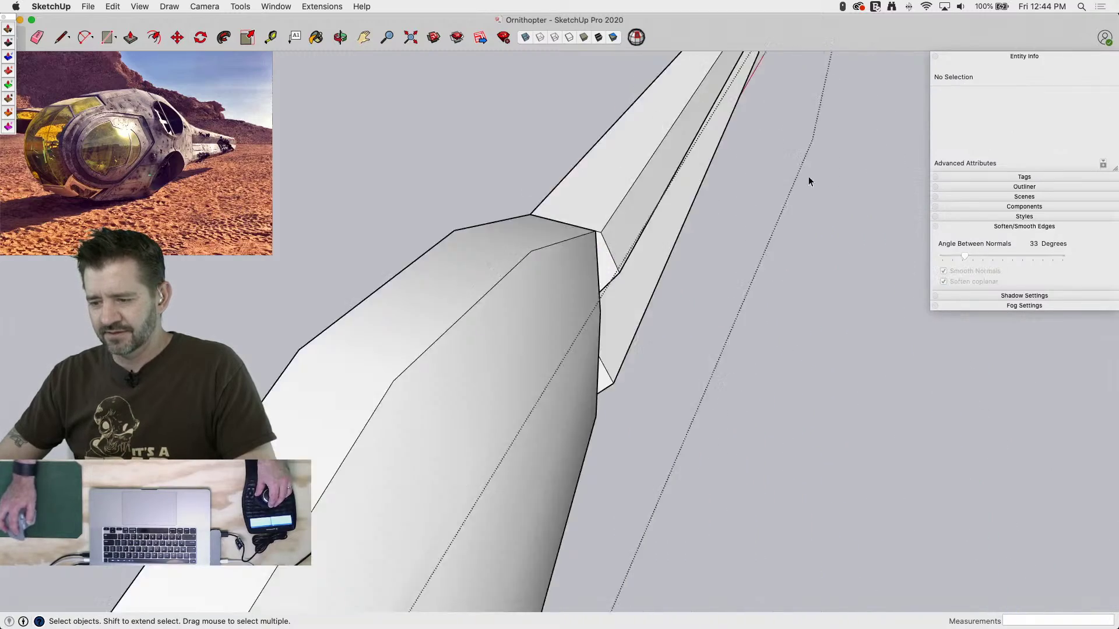
click(610, 268)
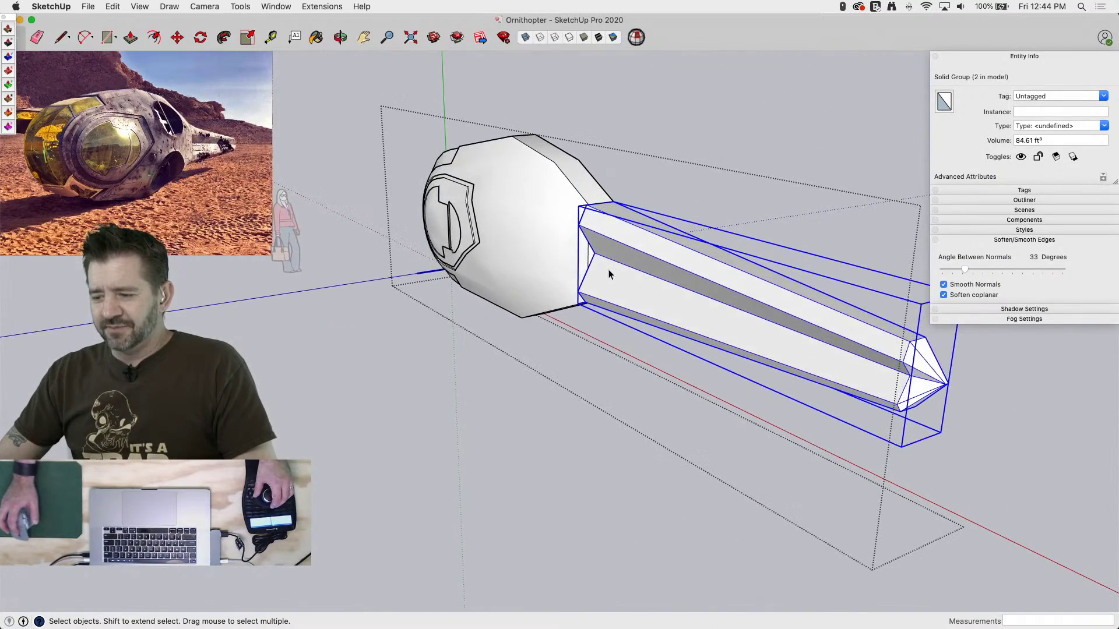
double_click(729, 244)
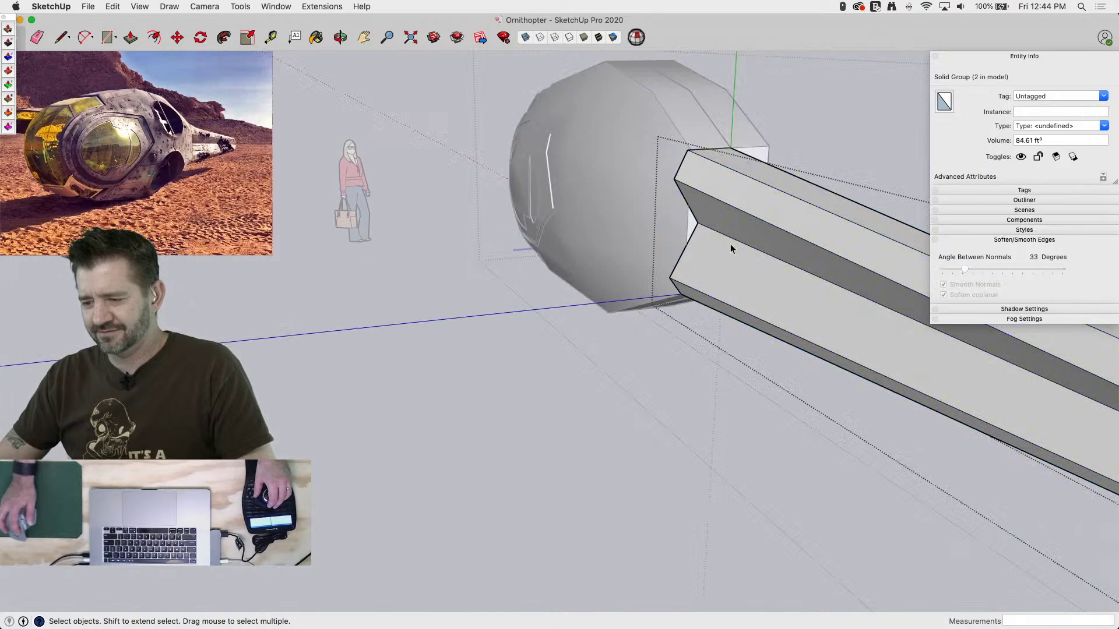
click(702, 281)
click(573, 470)
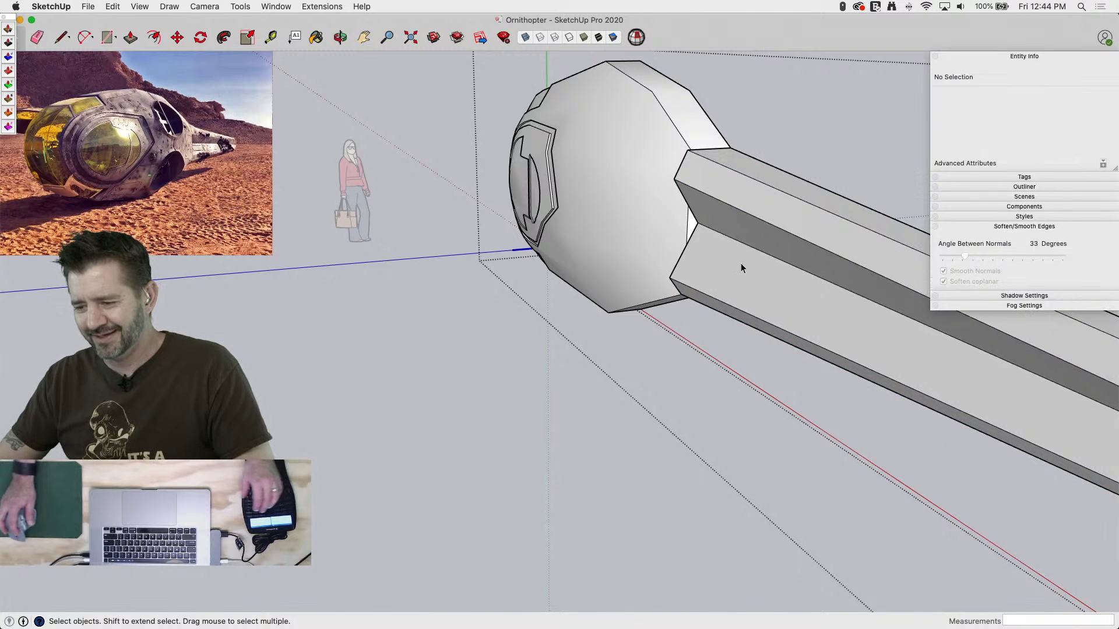
Scale the tail boom's width to about 0.72 so its side meets the fuselage's rear corner, and exit the fuselage half
click(742, 265)
key(s)
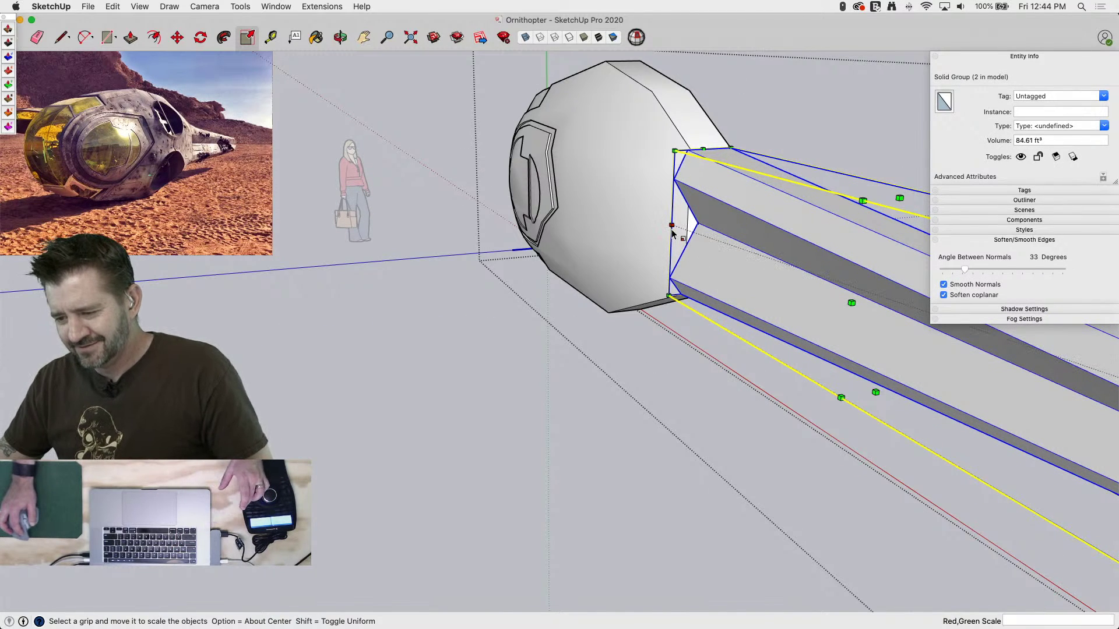
drag(671, 226, 686, 226)
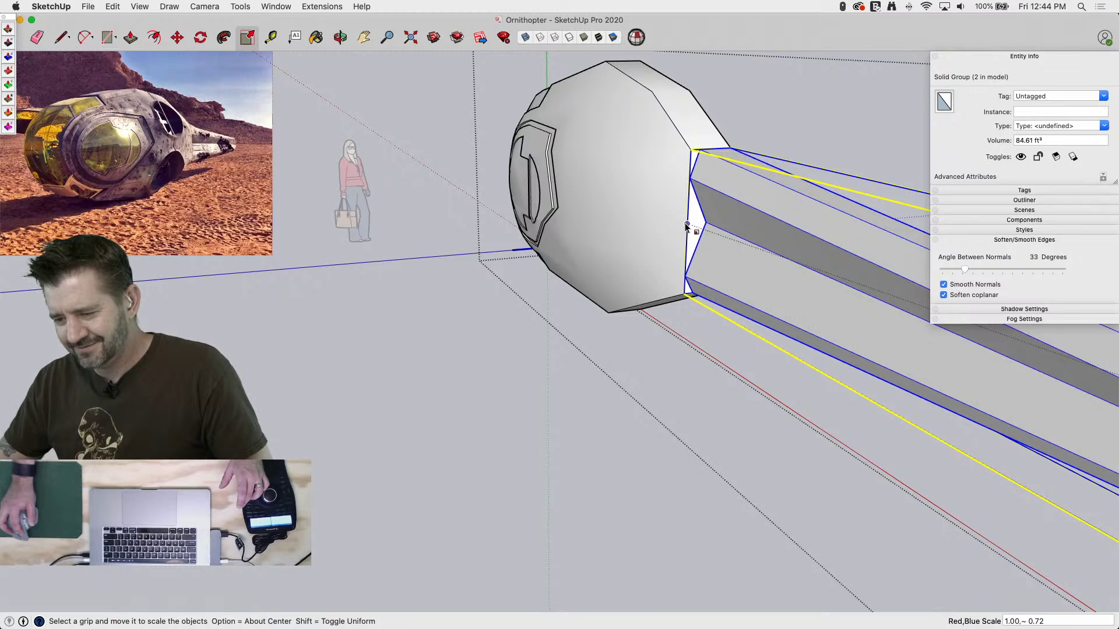
key(space)
click(566, 498)
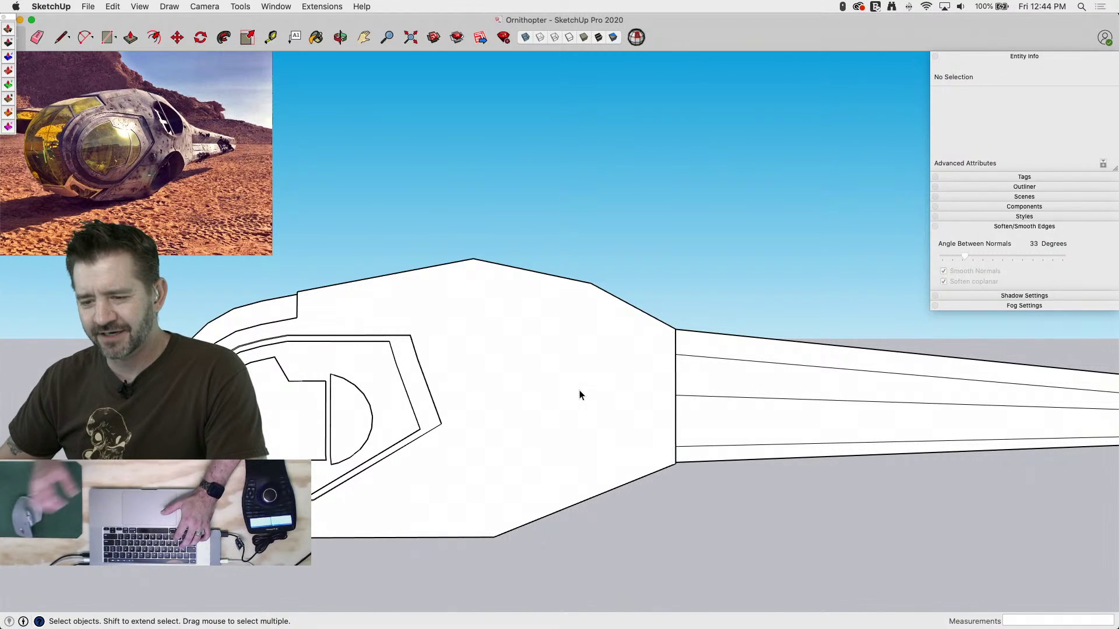
Open the fuselage half for editing and select its connected geometry around the front panel
middle_drag(630, 194, 647, 288)
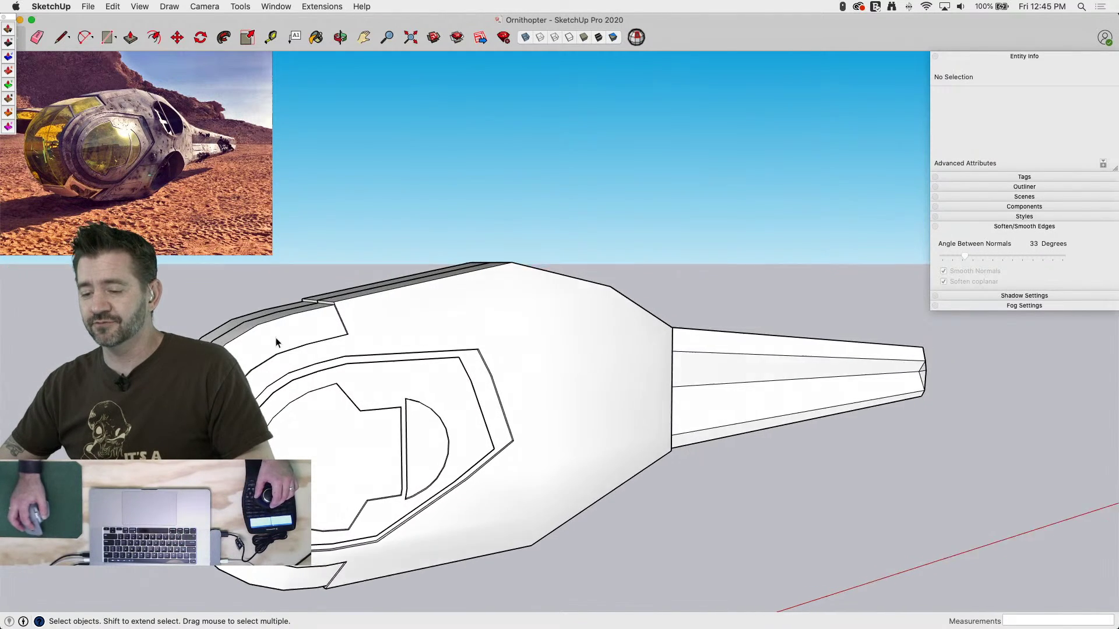
double_click(274, 419)
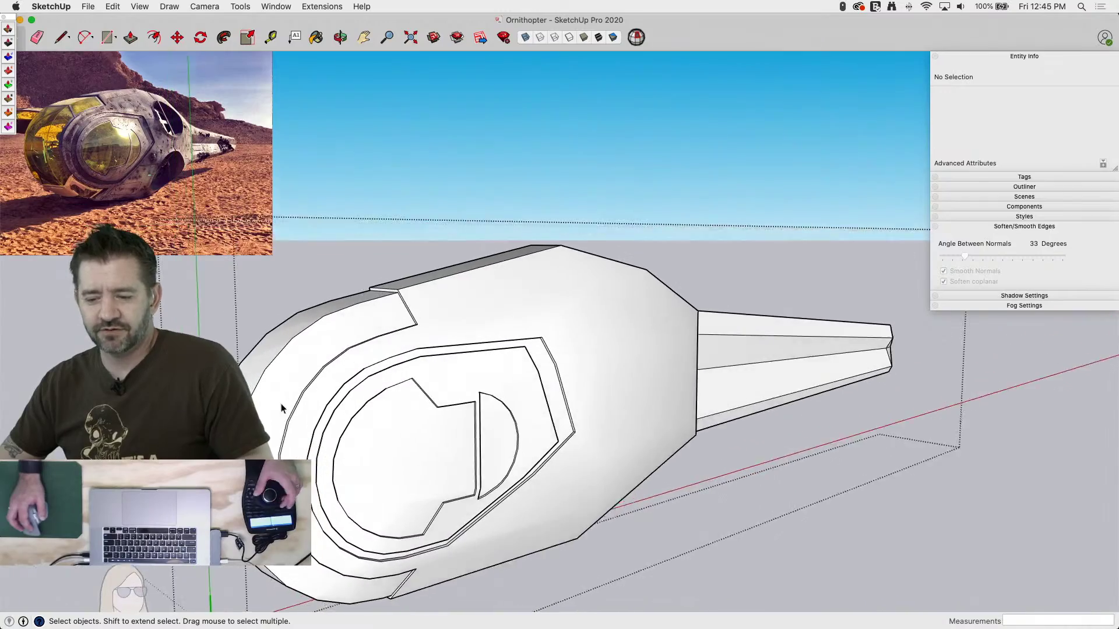
click(308, 393)
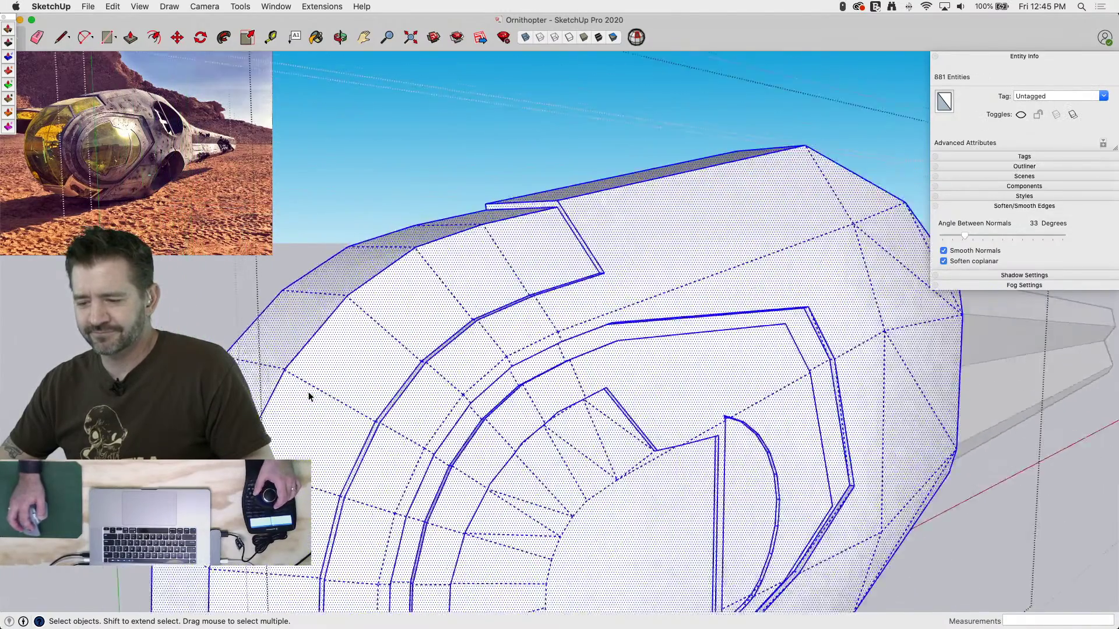
key(l)
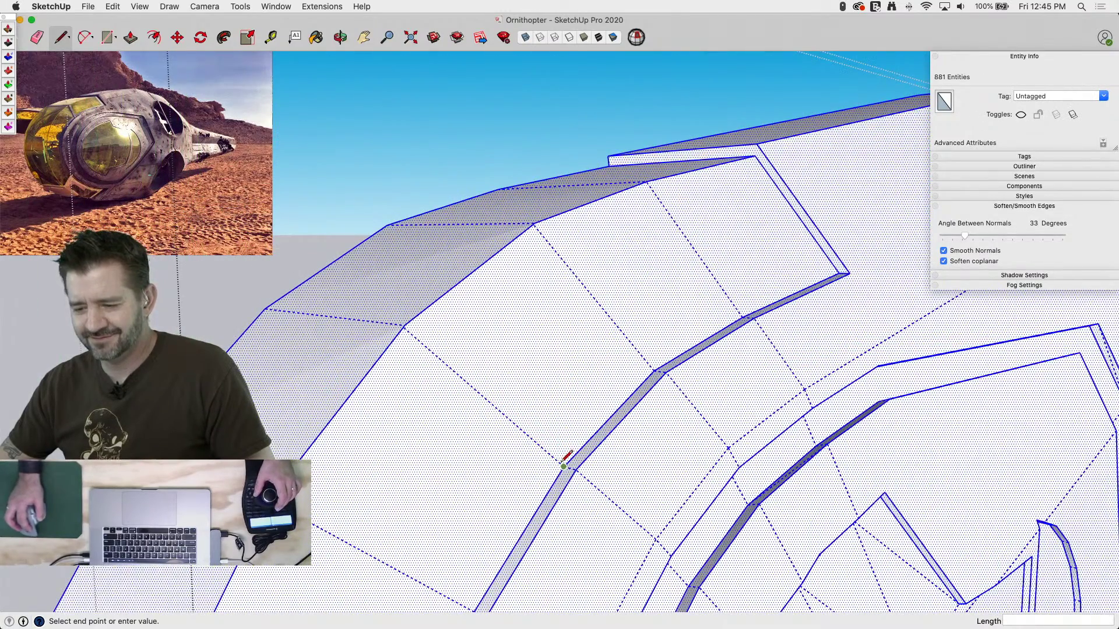
click(404, 326)
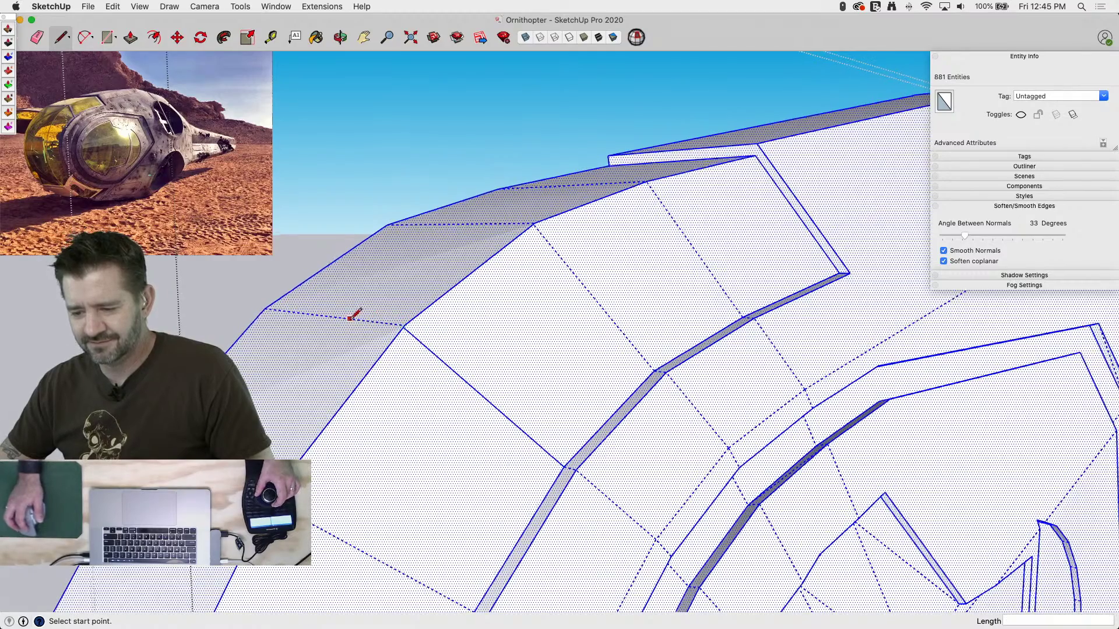
key(e)
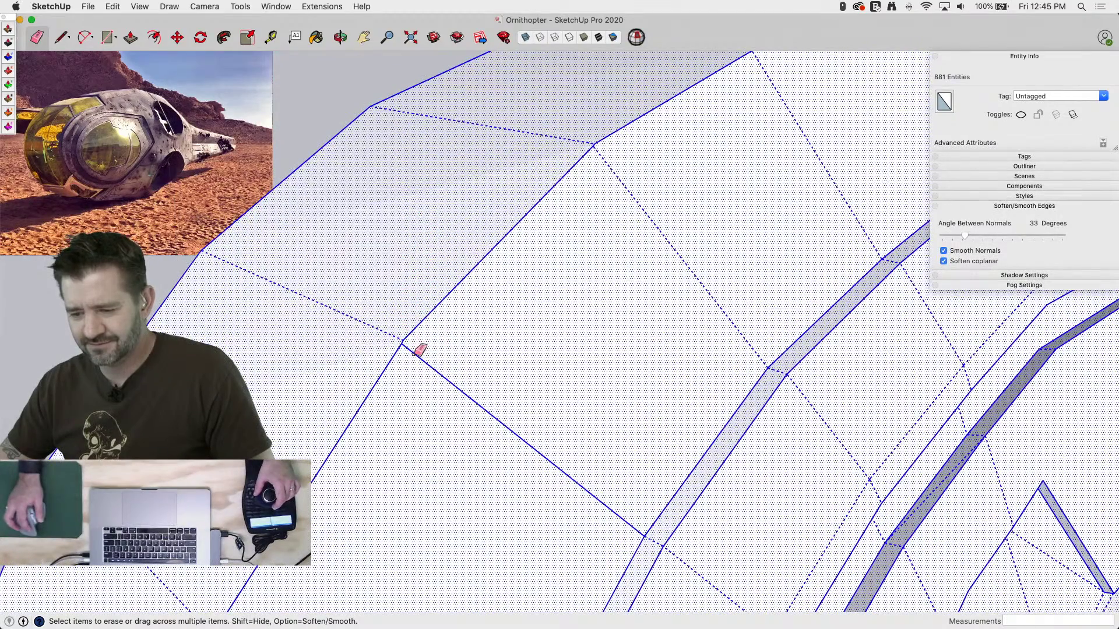
click(414, 355)
key(super+z)
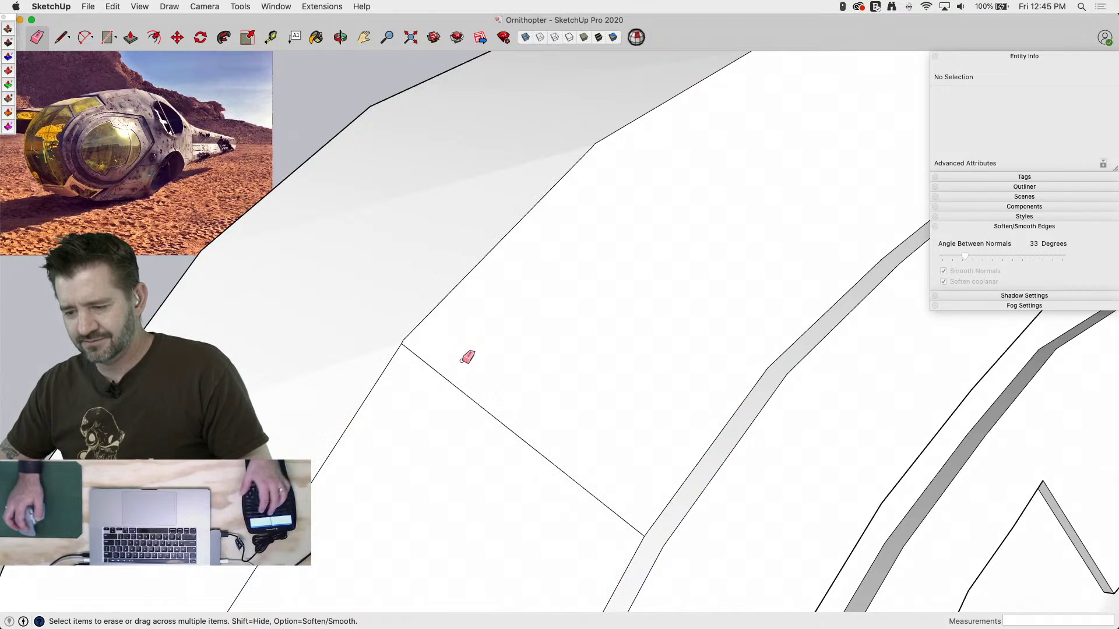
key(super+shift+z)
Draw two nearly parallel edges, each about 1' 5 3/8" long, across the upper front strip to outline a narrow band
key(l)
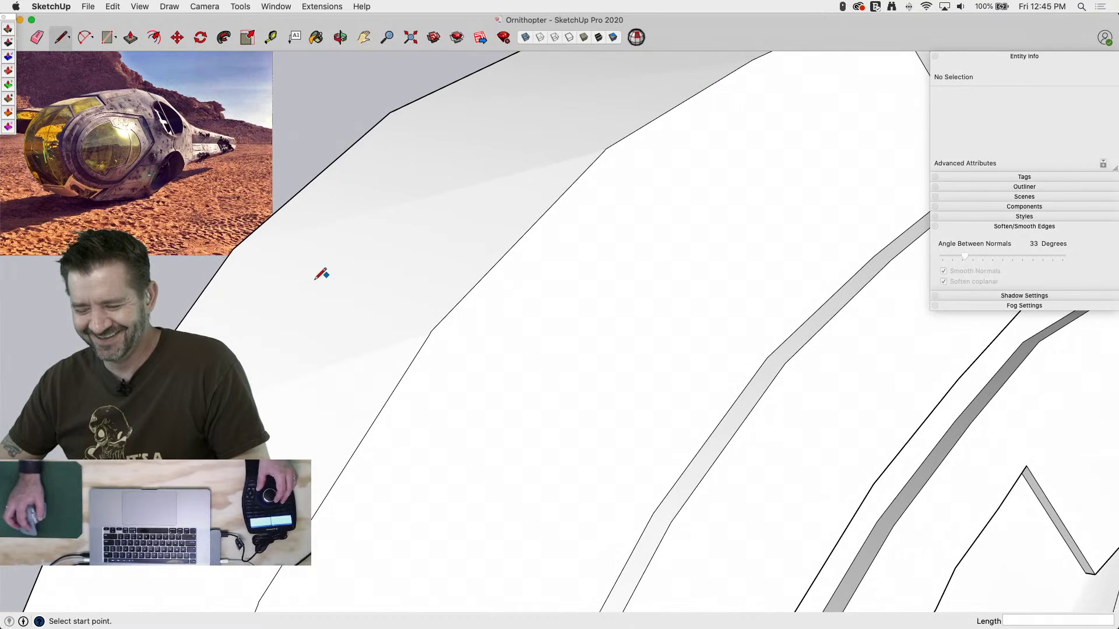
click(218, 270)
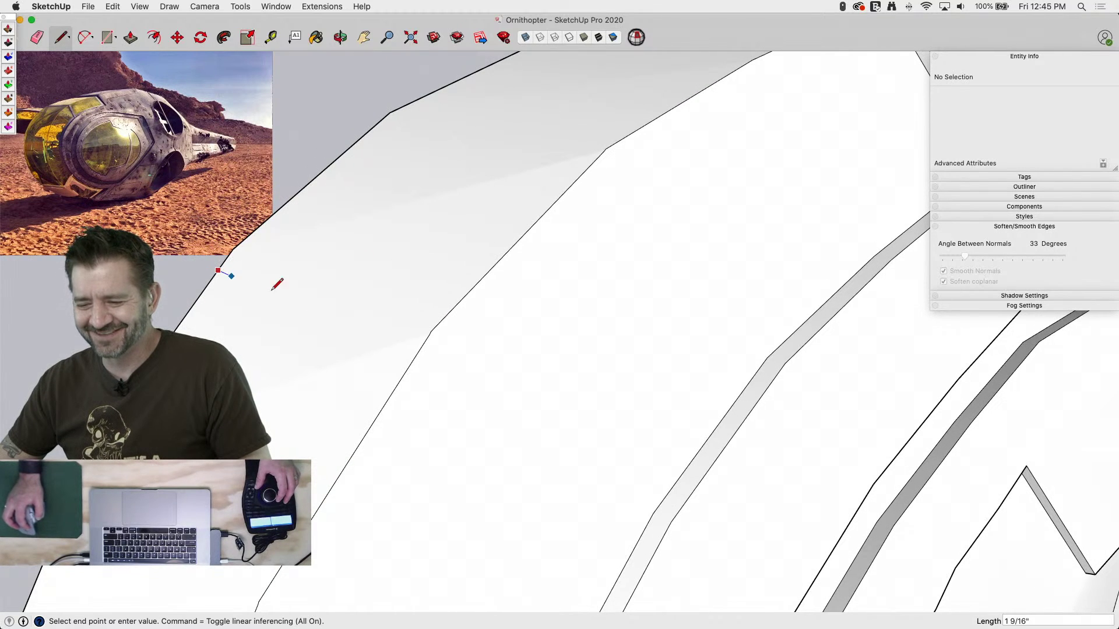
click(414, 357)
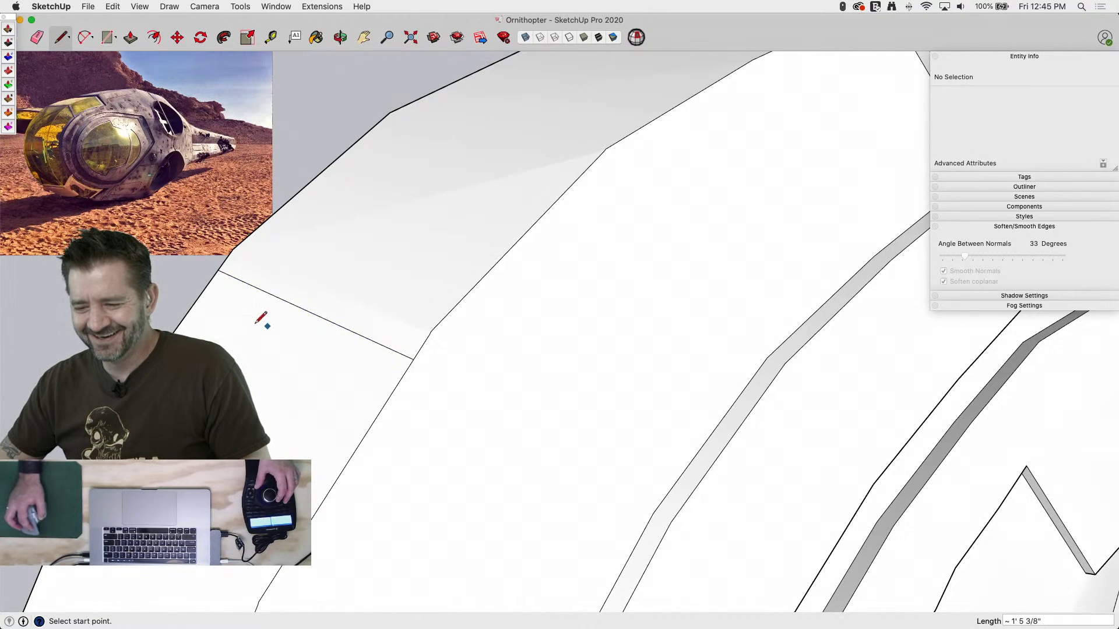
click(192, 306)
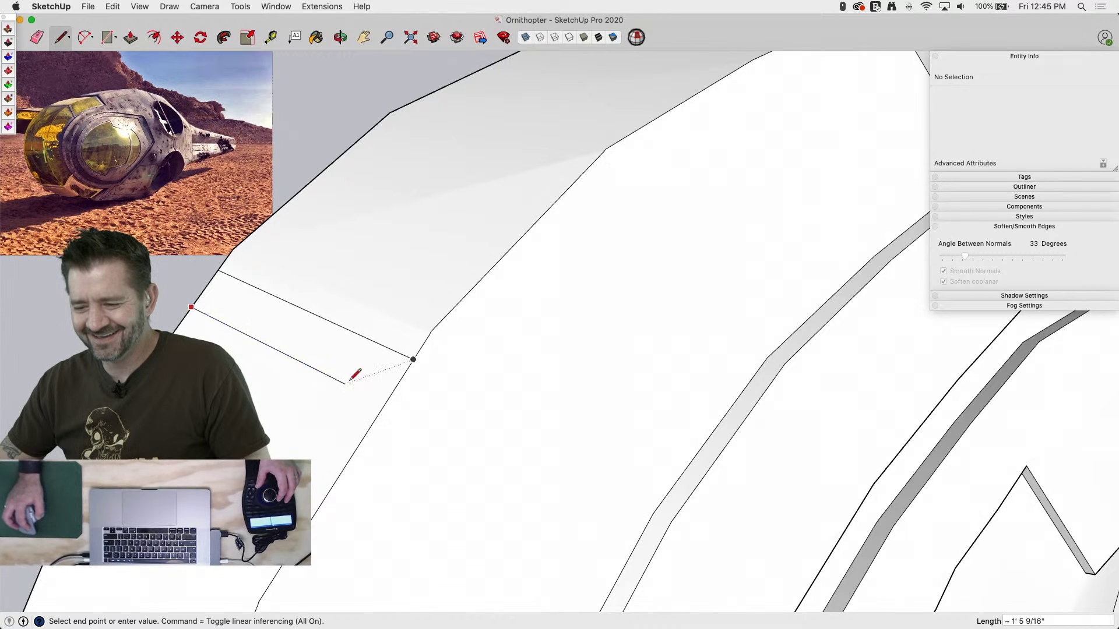
click(382, 410)
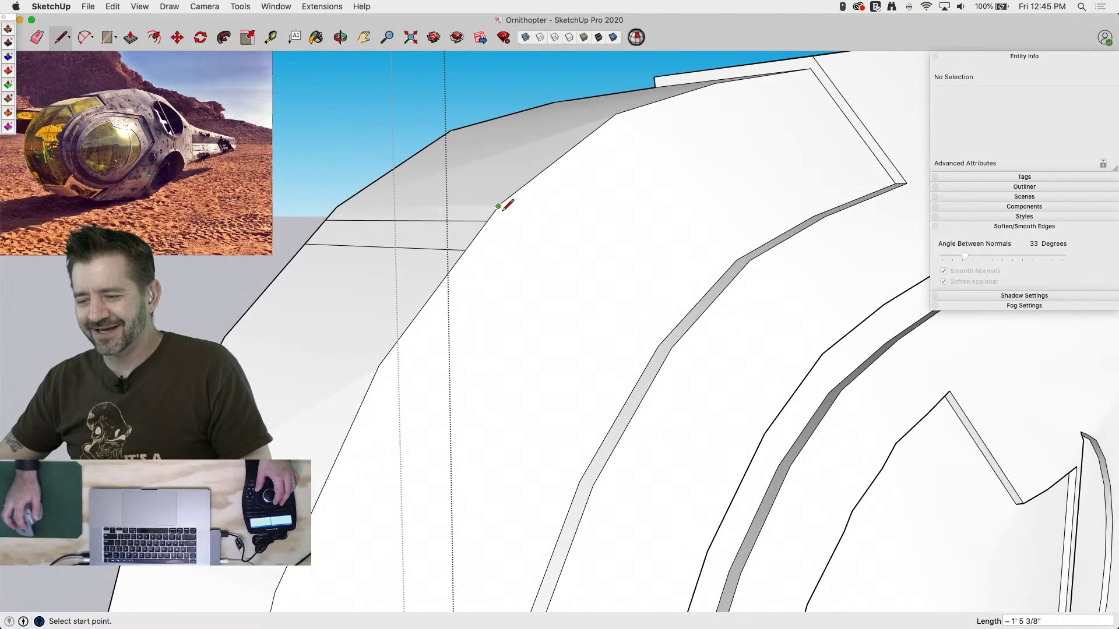
Continue both band edges across the adjoining side panel to the rim of the recess, about 1' 13/16" along the upper edge
click(488, 221)
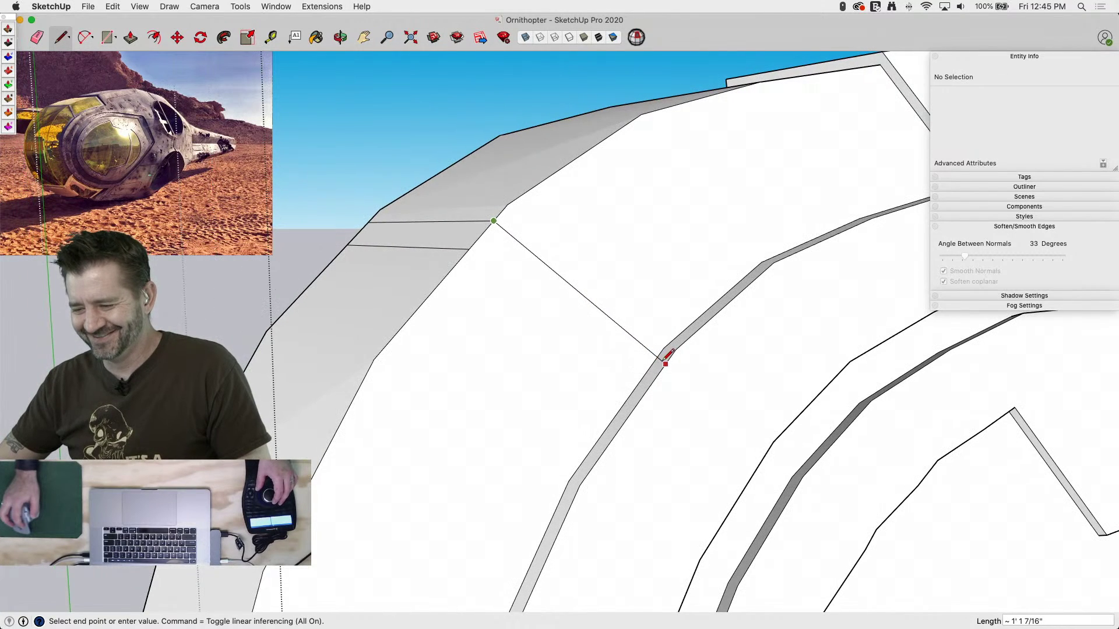
click(657, 356)
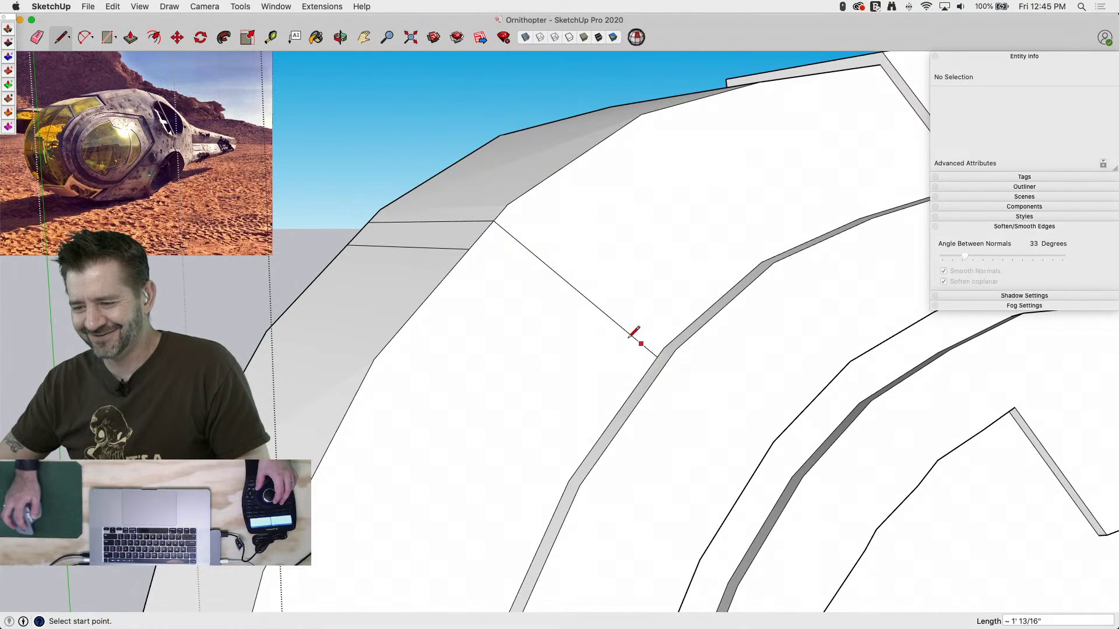
click(470, 248)
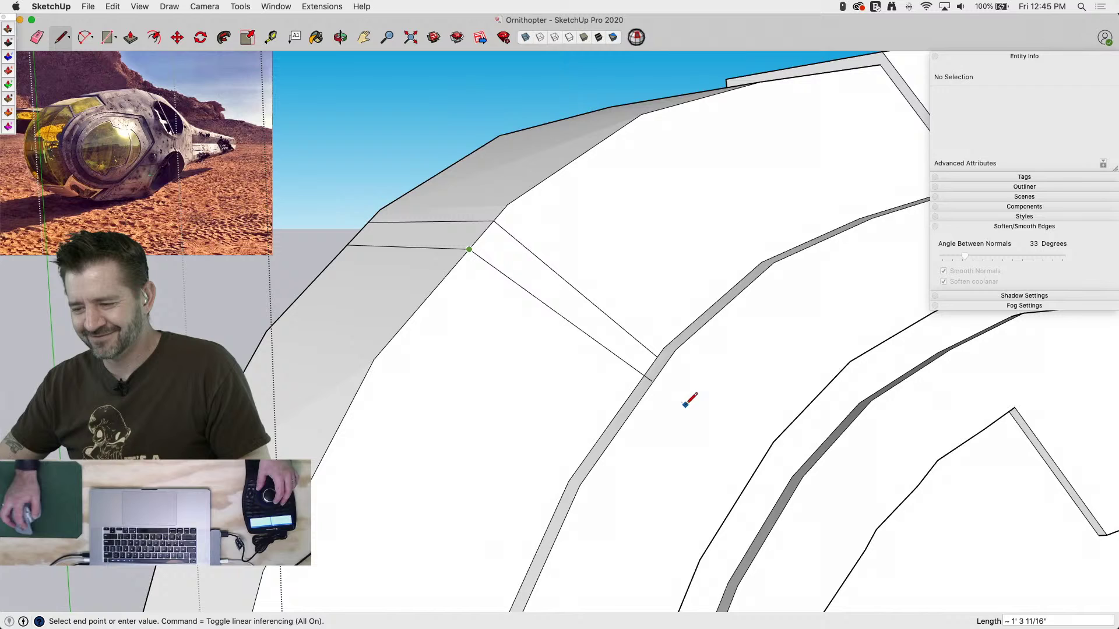
click(635, 387)
key(space)
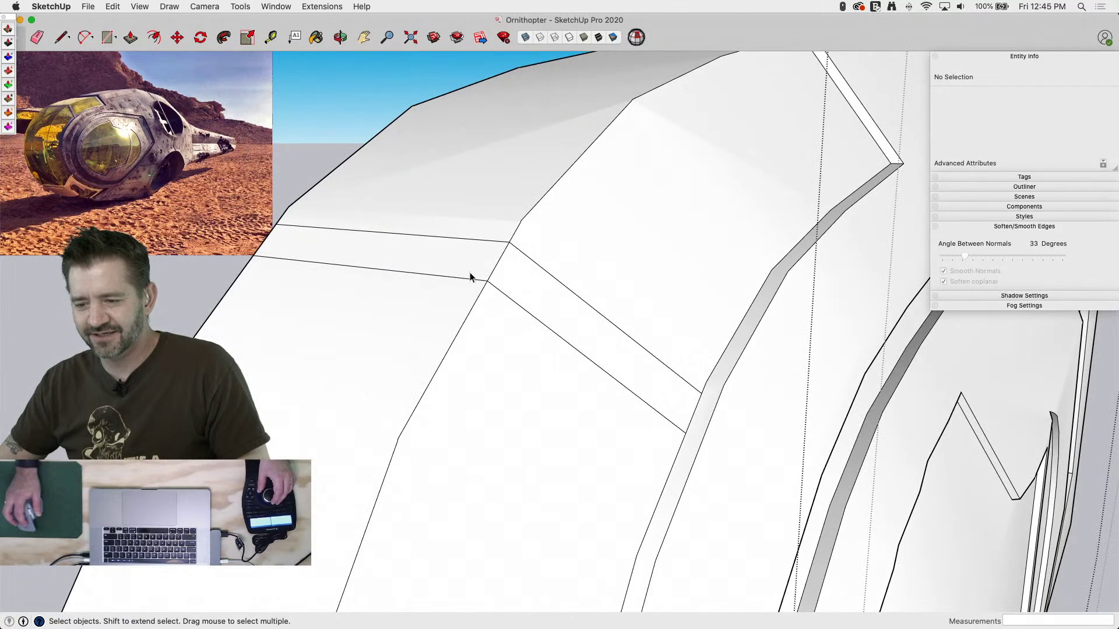
Raise the band's upper segment 5/8" and its side segment about 15/16" outward with Push/Pull
key(p)
click(468, 279)
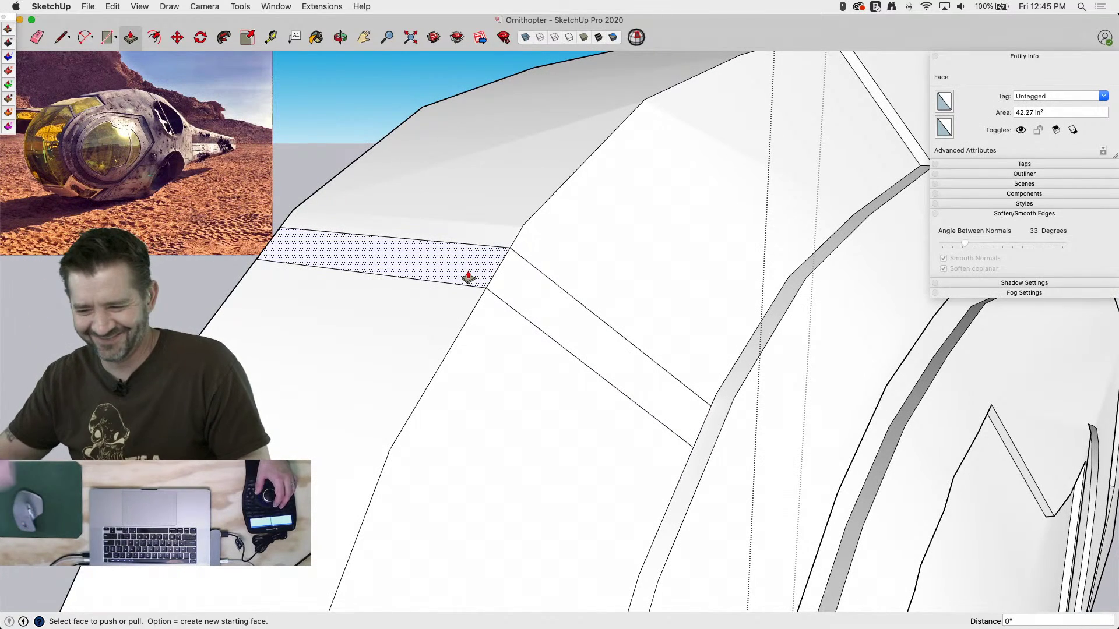
click(434, 260)
click(425, 257)
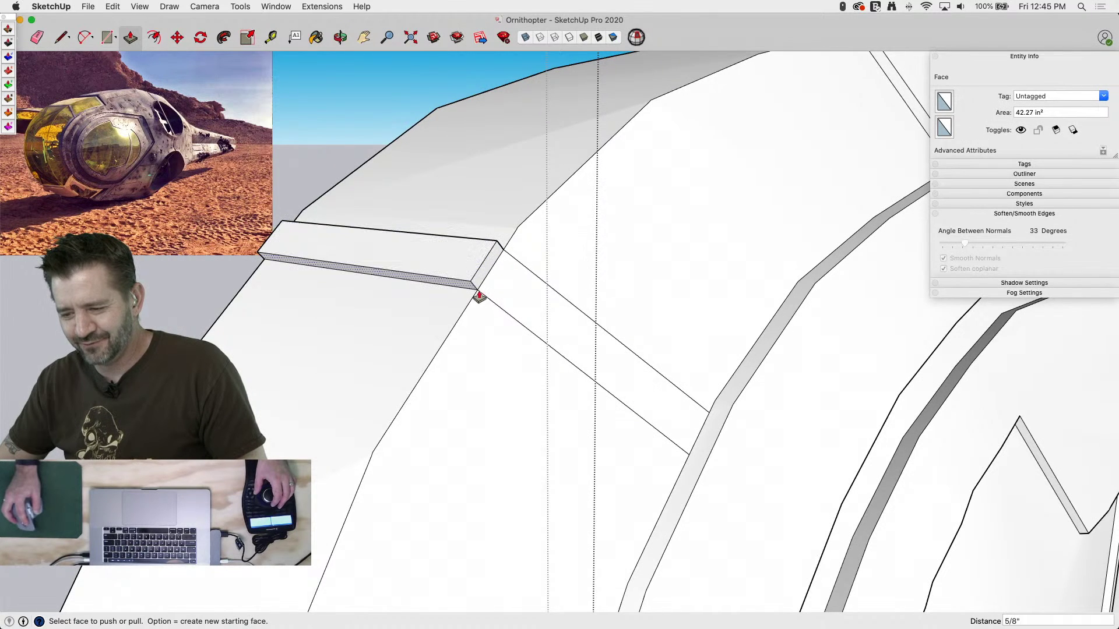
click(513, 300)
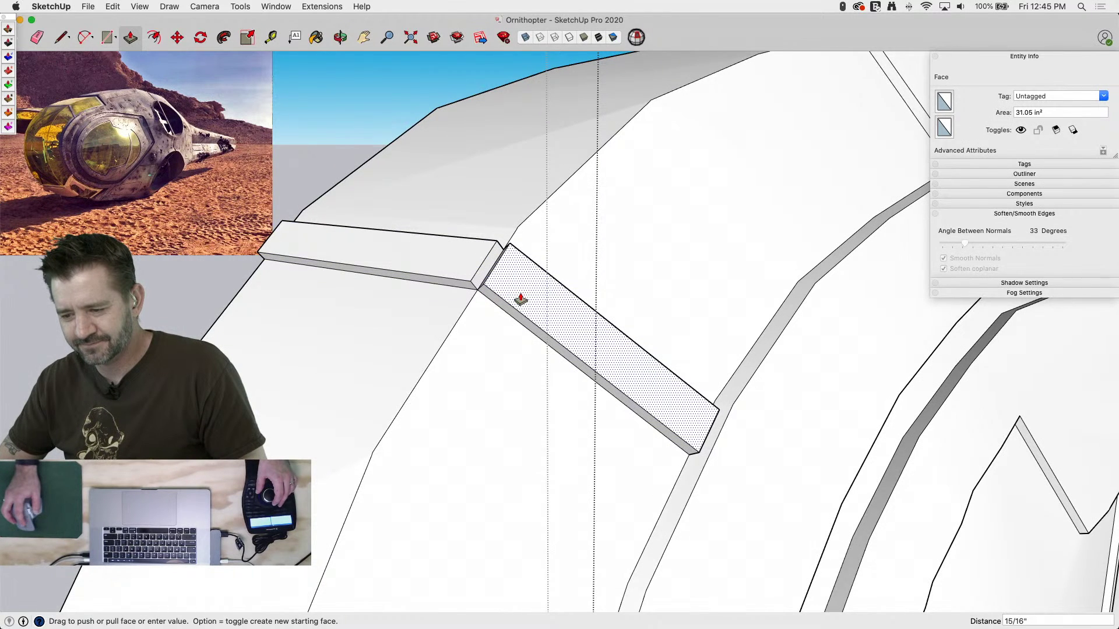
click(520, 300)
Push the raised side segment back in 1/8" with Push/Pull
key(l)
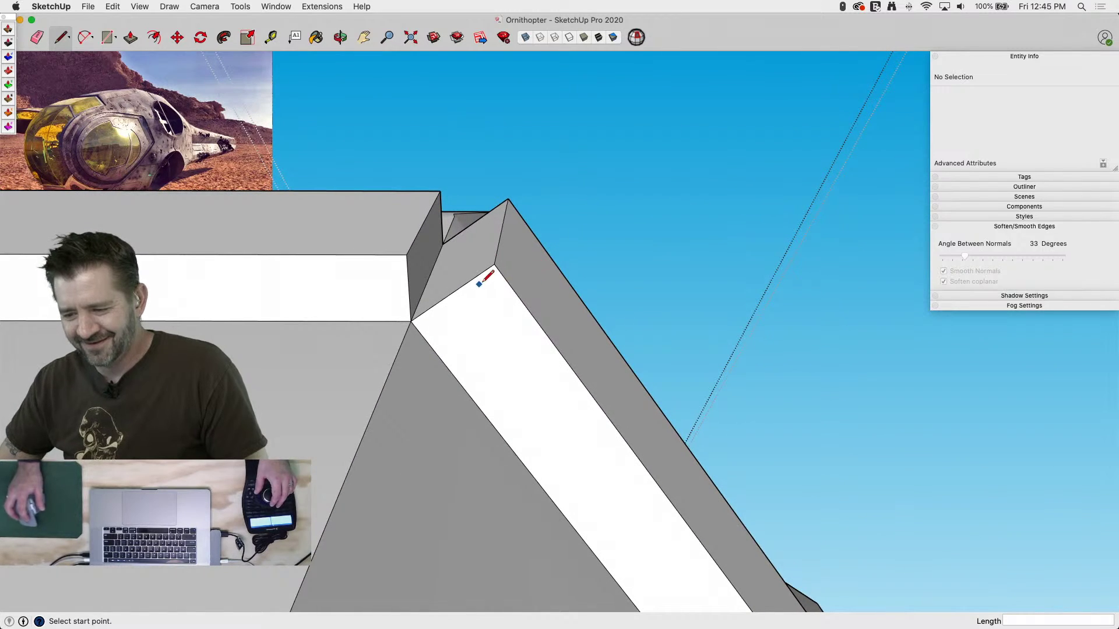
key(p)
click(514, 270)
click(505, 280)
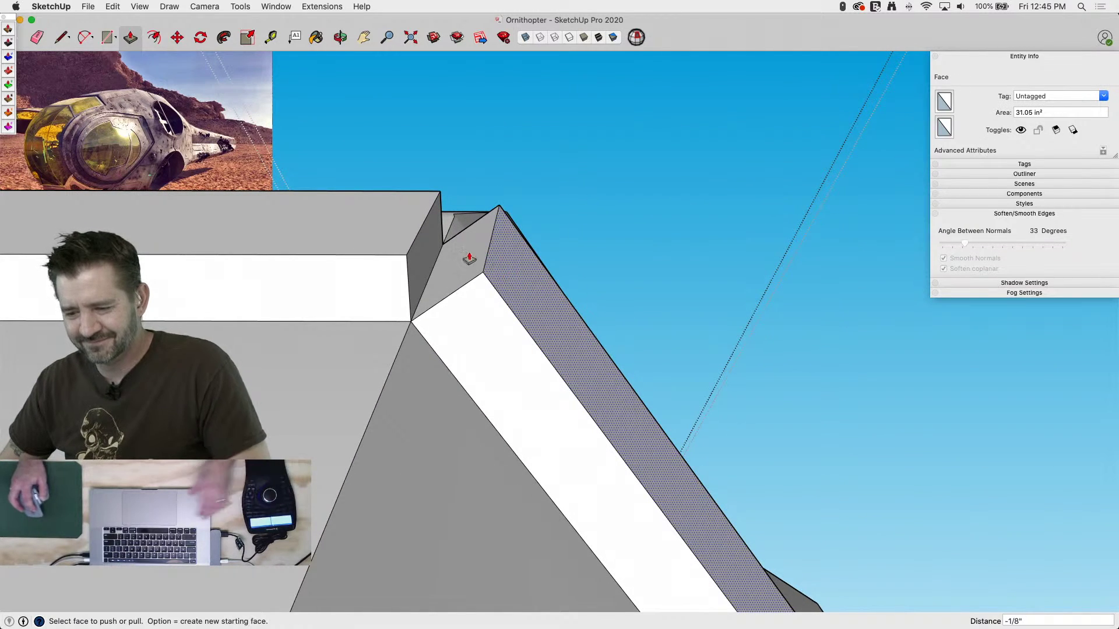
Draw a guide edge about 15/16" long from the upper segment's outer end corner, in line with it, past the side segment's end
key(l)
click(406, 255)
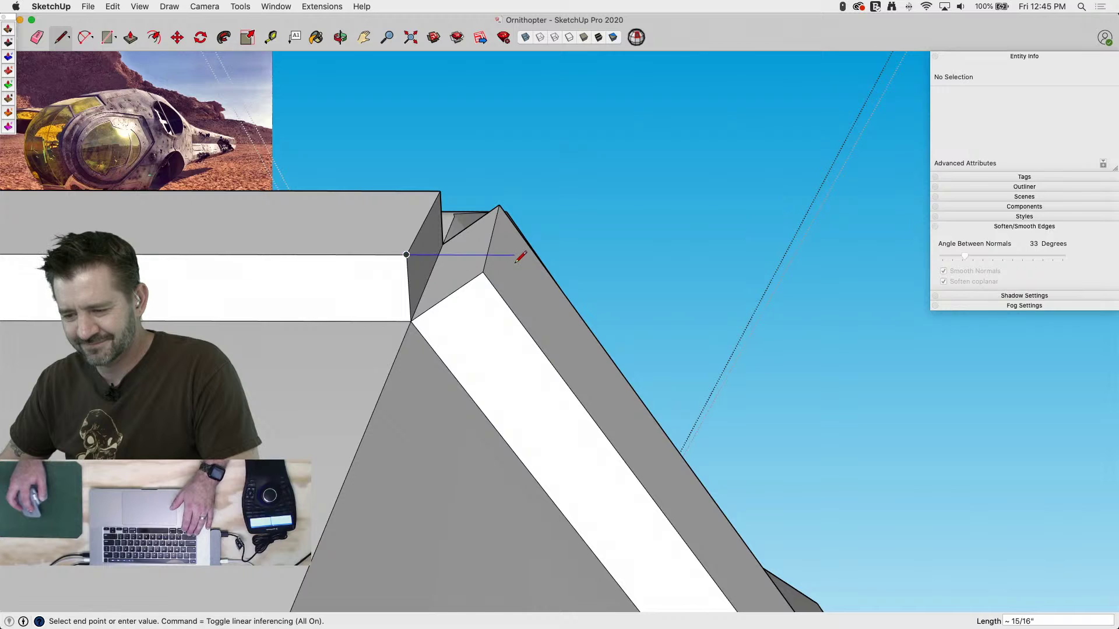
click(513, 255)
click(483, 272)
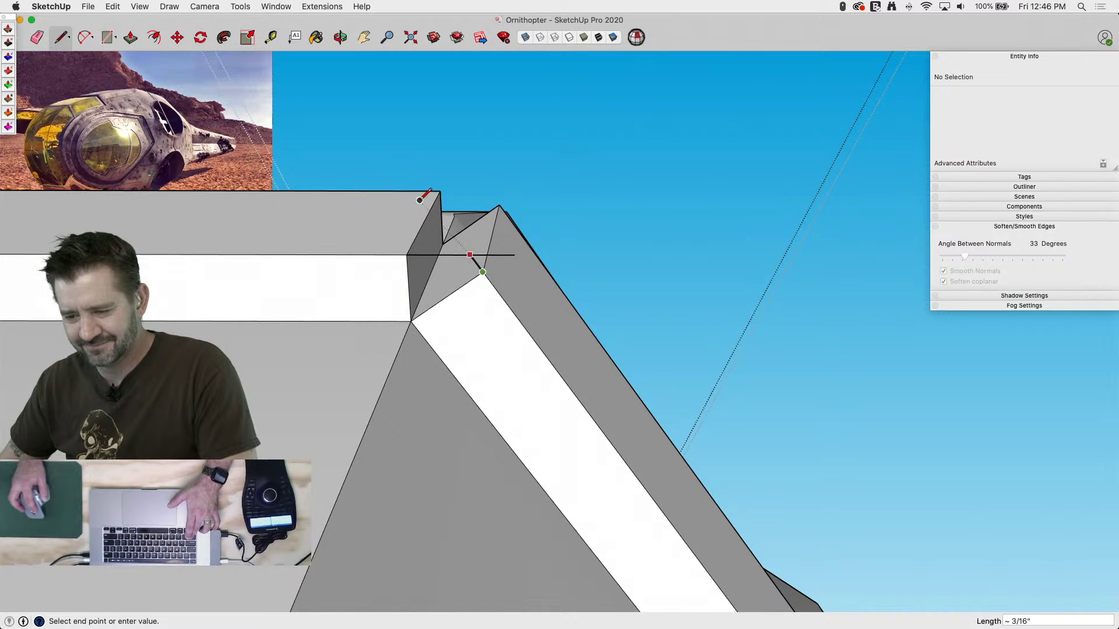
key(e)
click(402, 165)
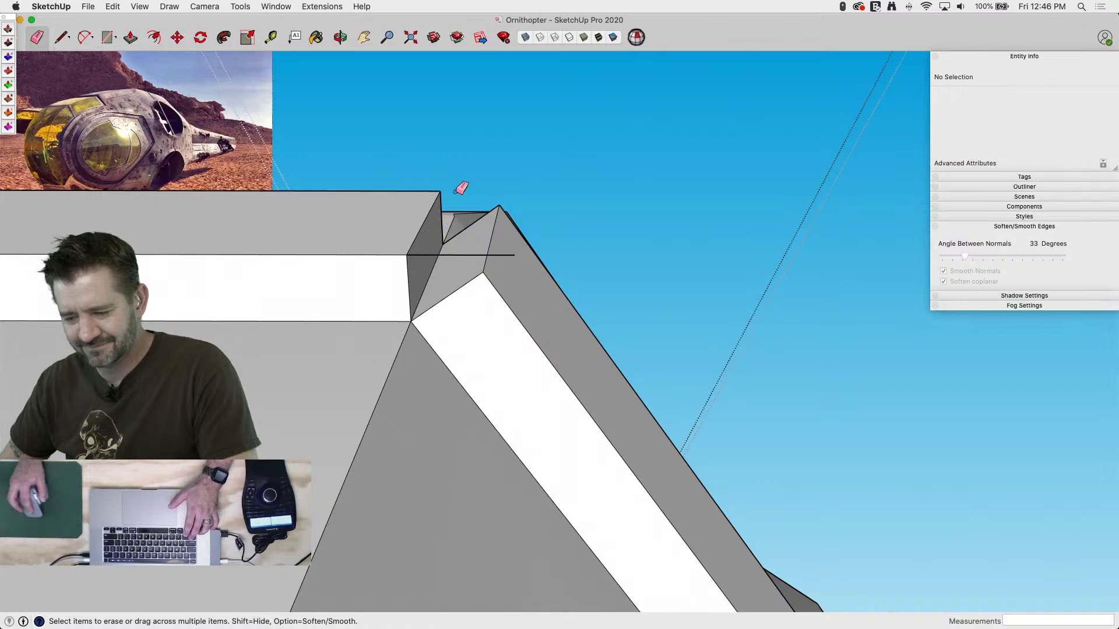
Connect the side segment's outer corner to the guide edge with an edge about 1/4" long
mouse_move(516, 232)
middle_down()
mouse_move(375, 310)
mouse_move(250, 443)
middle_up()
drag(251, 442, 586, 387)
mouse_move(587, 388)
middle_down()
mouse_move(320, 267)
mouse_move(169, 320)
mouse_move(397, 337)
mouse_move(409, 382)
middle_up()
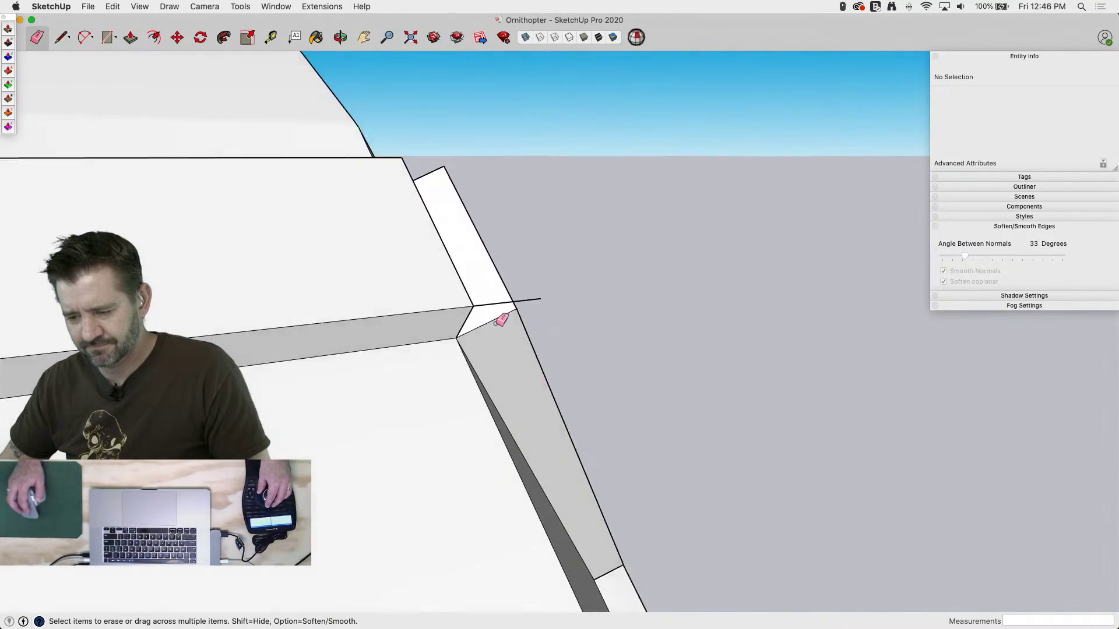
key(l)
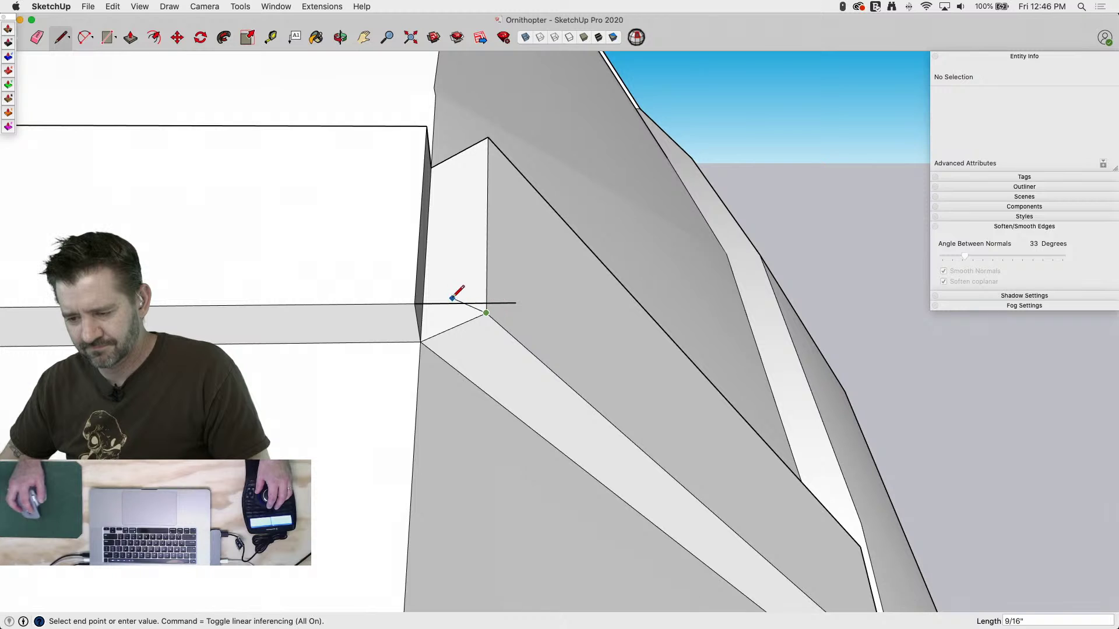
click(465, 303)
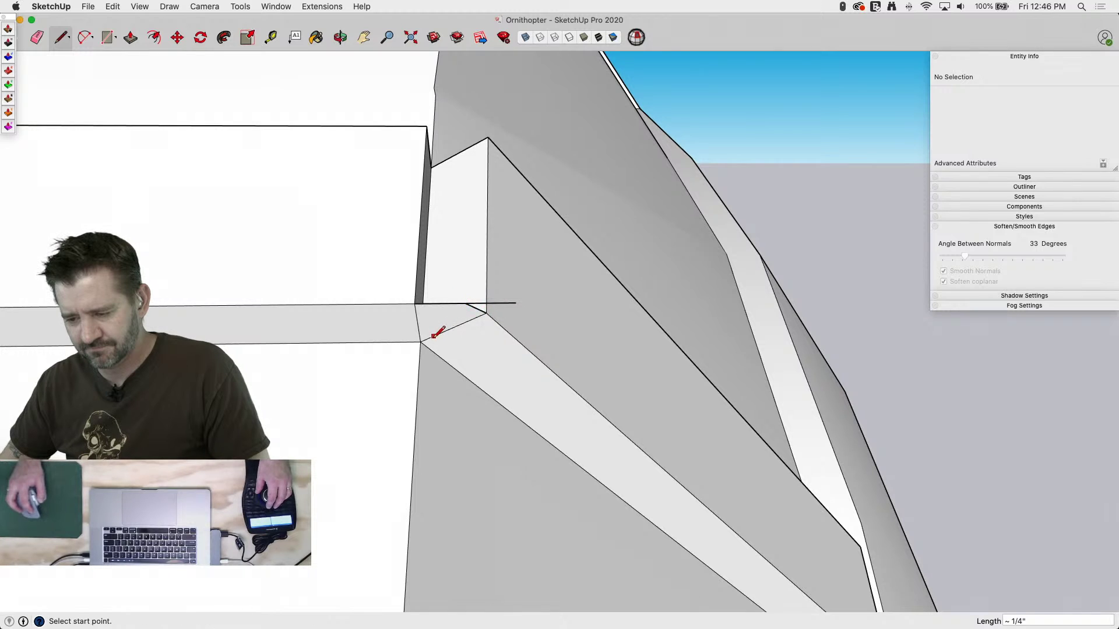
key(space)
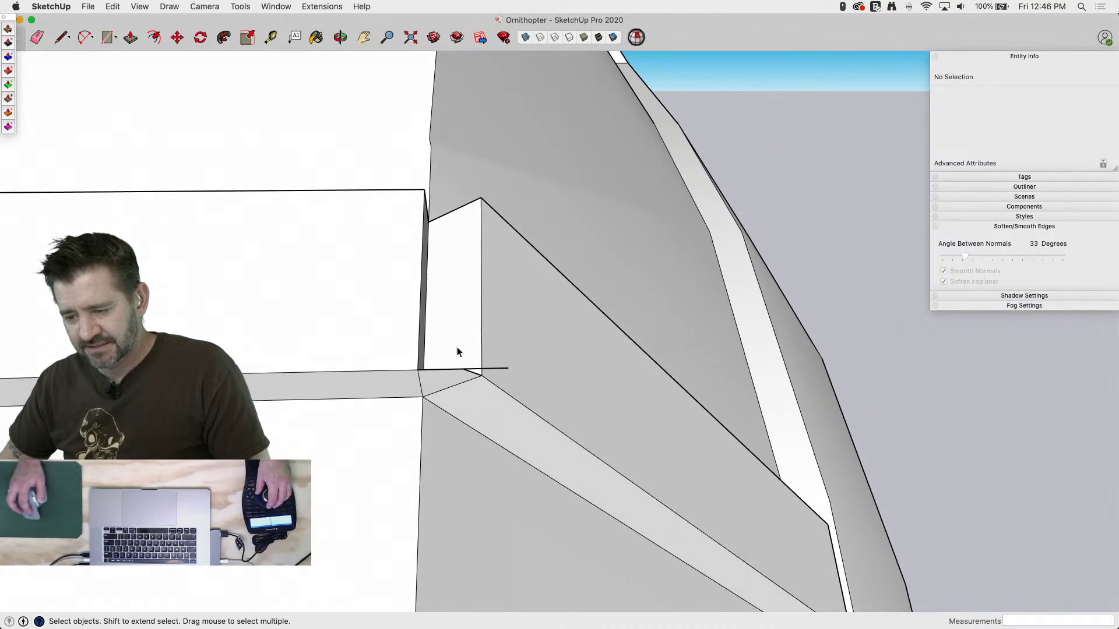
Draw an edge from that joint across the gap's width, and link its far end to both segments' corners to close the gap
key(l)
click(457, 436)
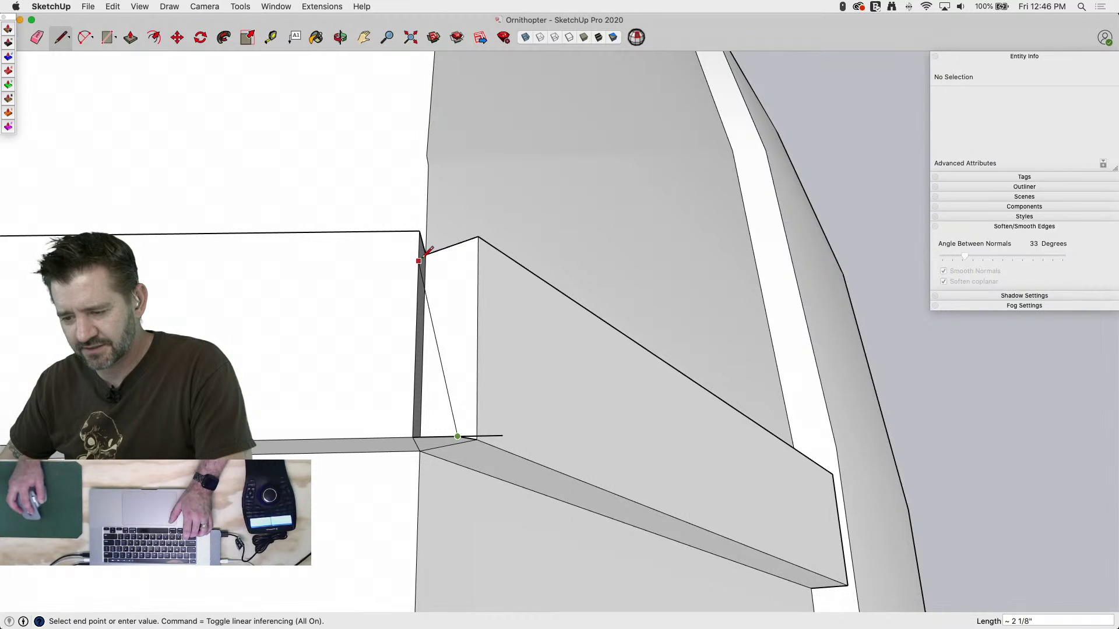
click(461, 220)
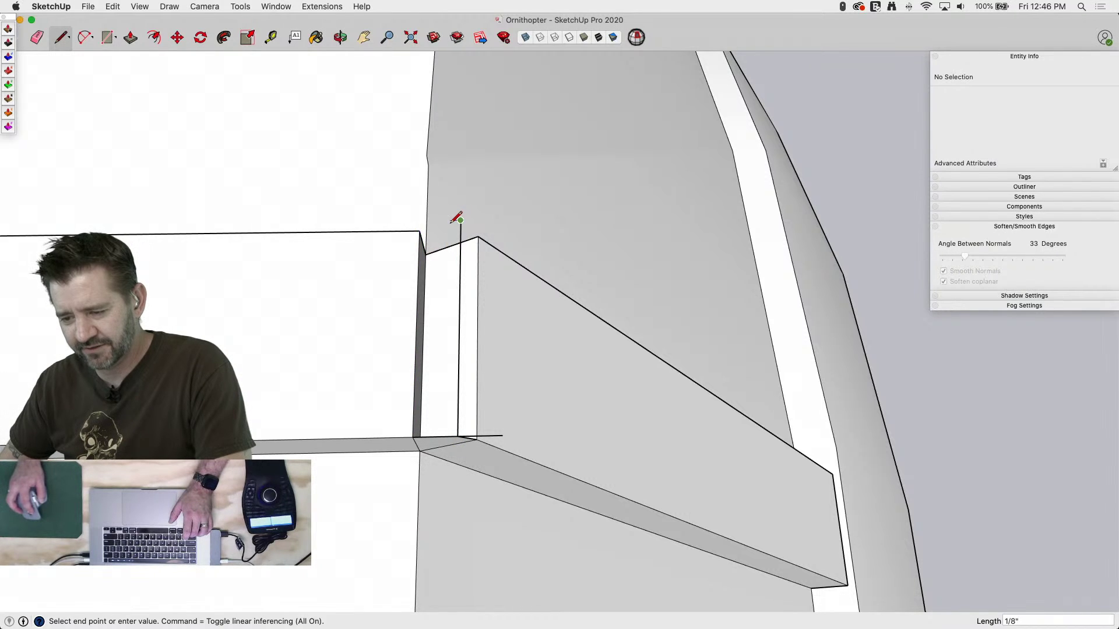
click(420, 231)
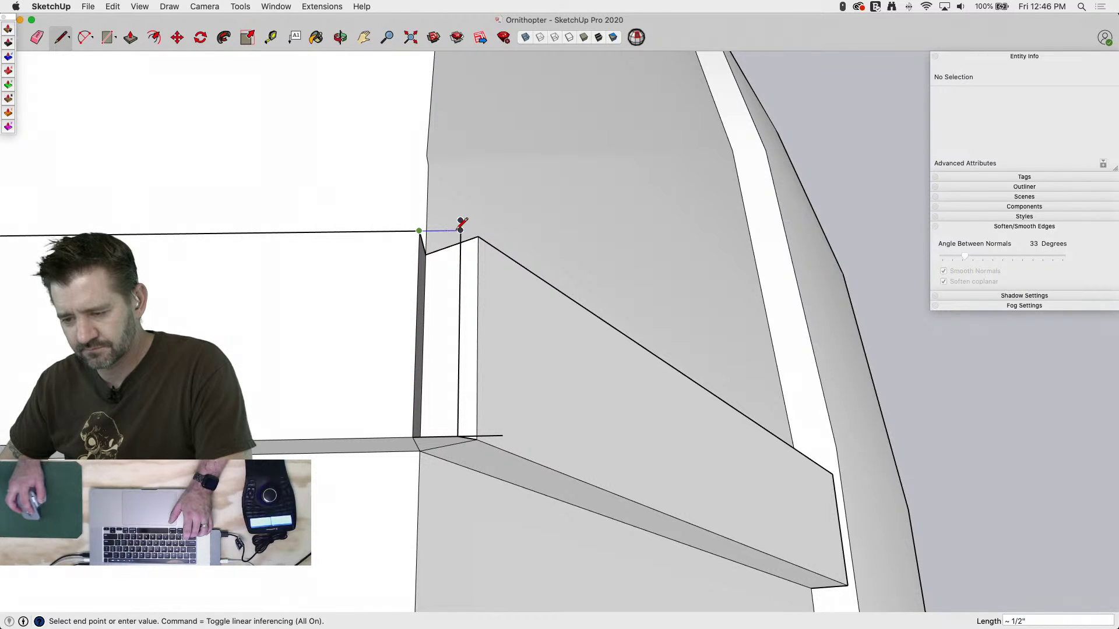
click(461, 231)
click(461, 230)
key(Escape)
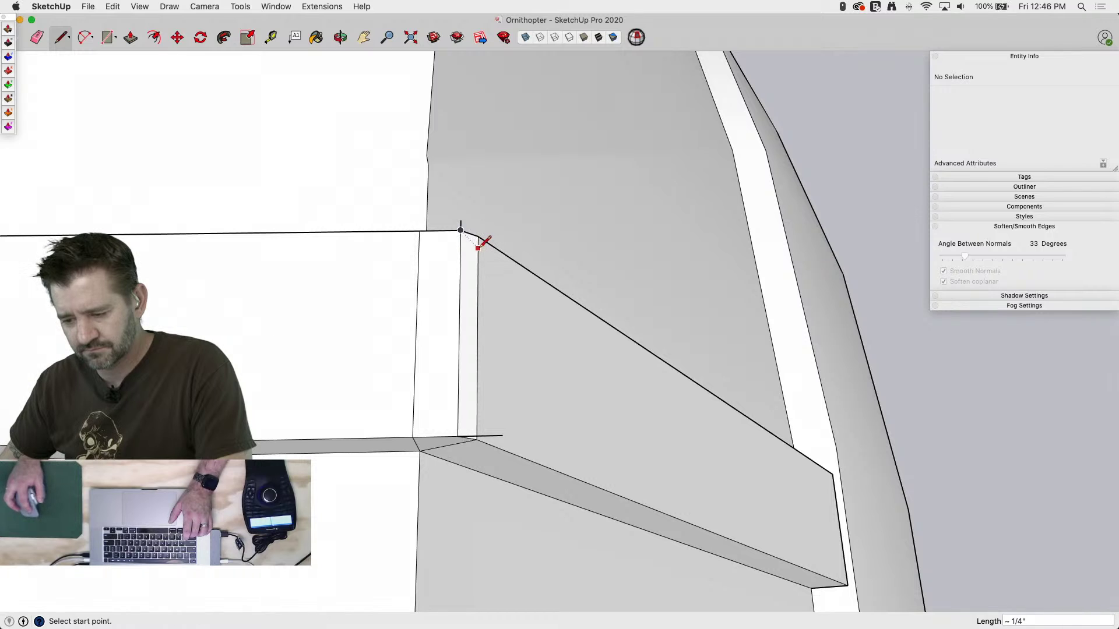
Erase the leftover guide edges and seam lines around the raised band's corner joint
key(e)
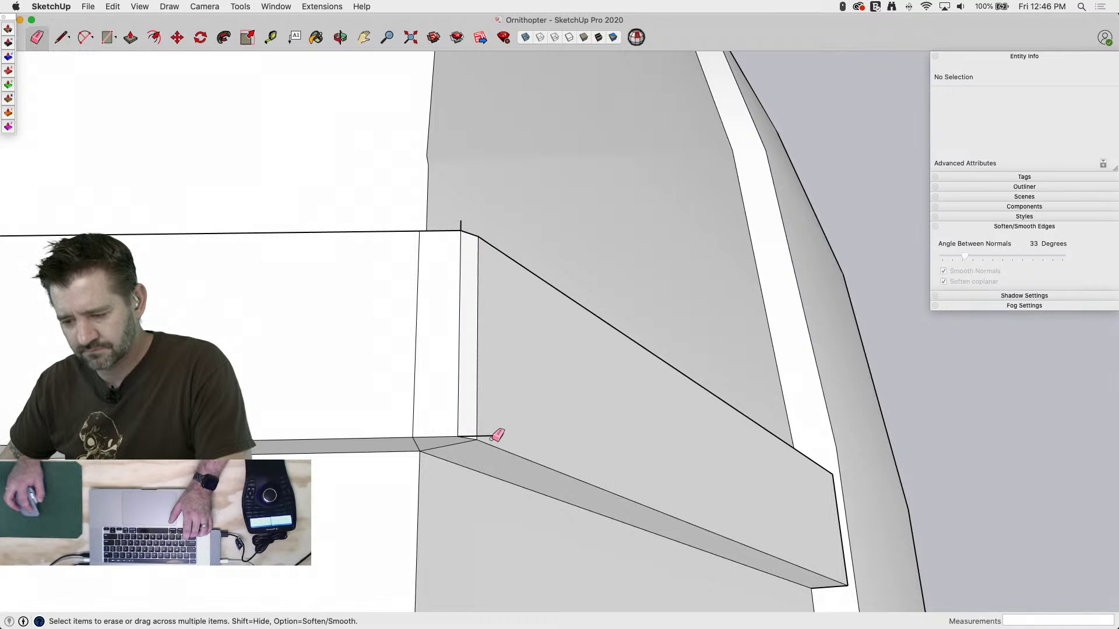
click(458, 443)
key(super+z)
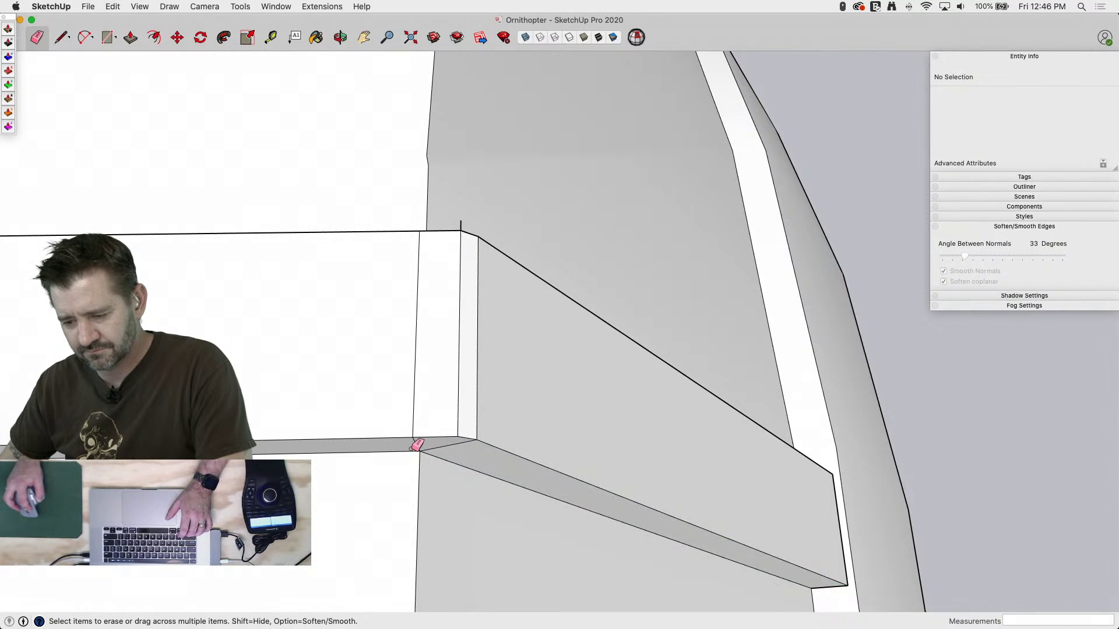
click(413, 391)
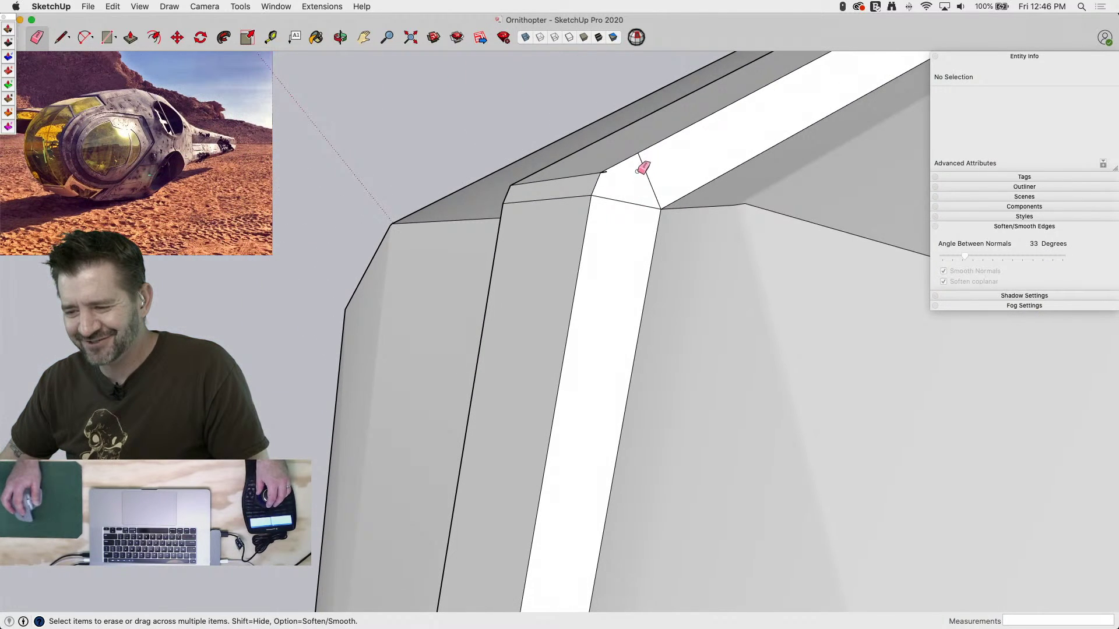
click(643, 167)
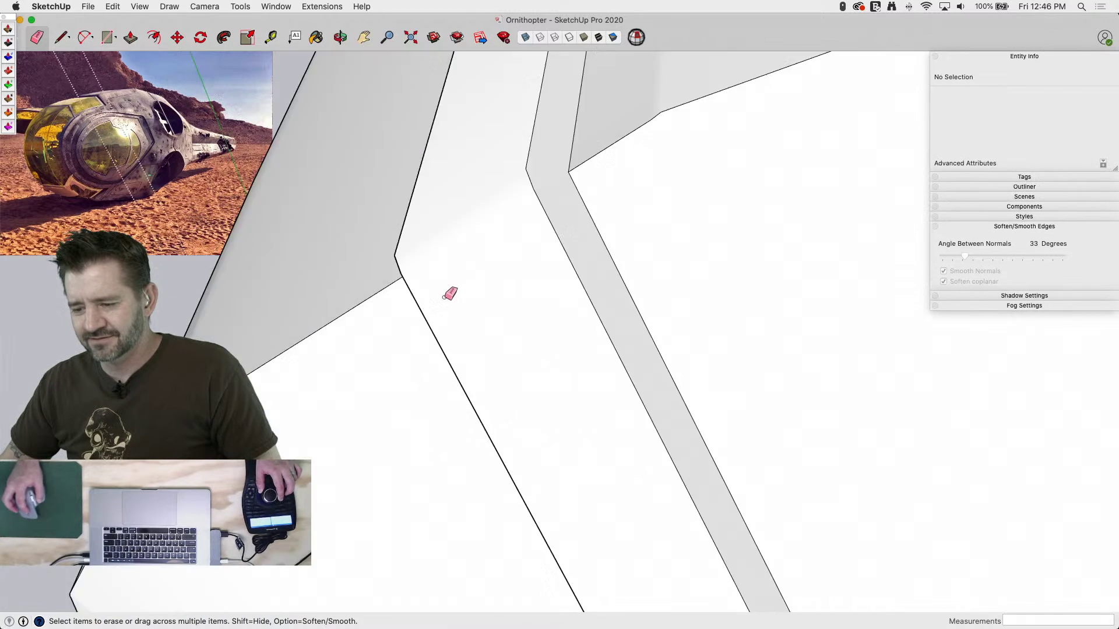
click(398, 293)
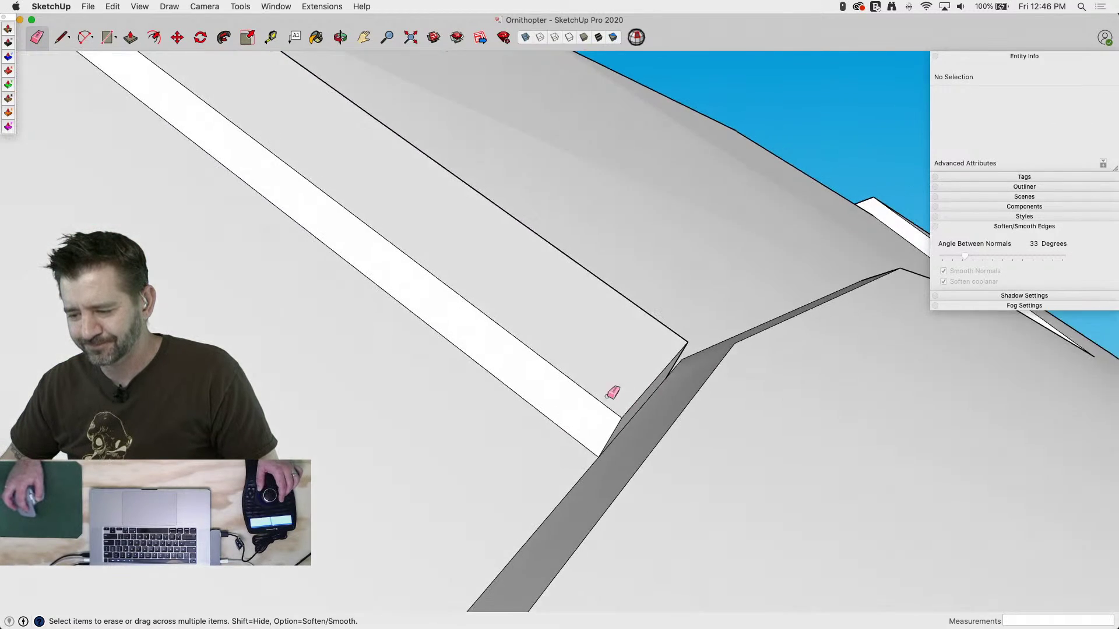
key(l)
click(623, 457)
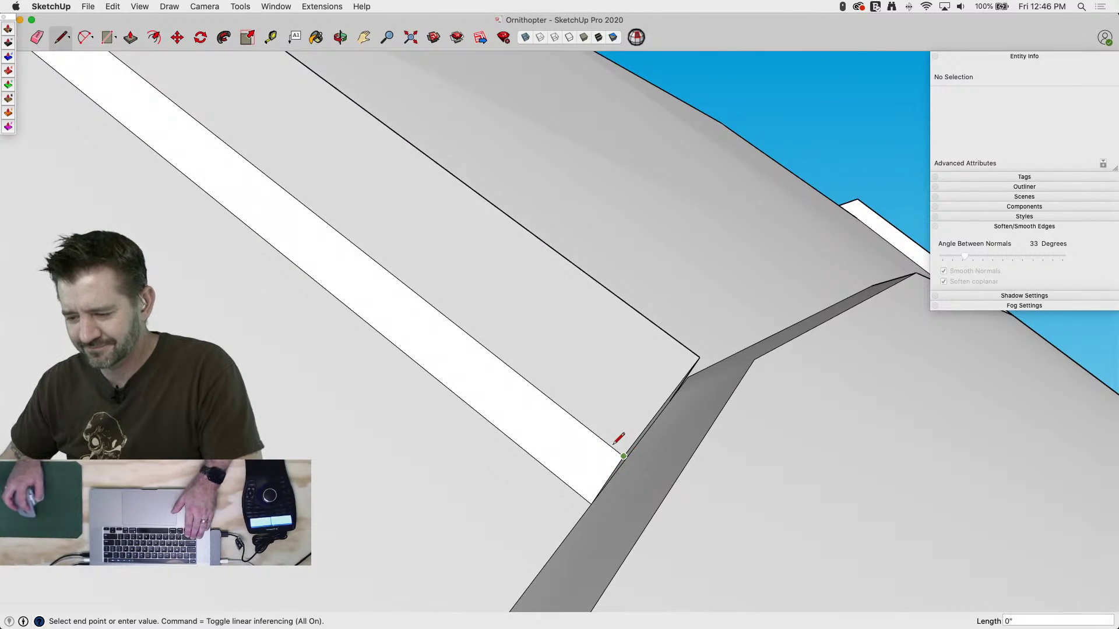
click(673, 494)
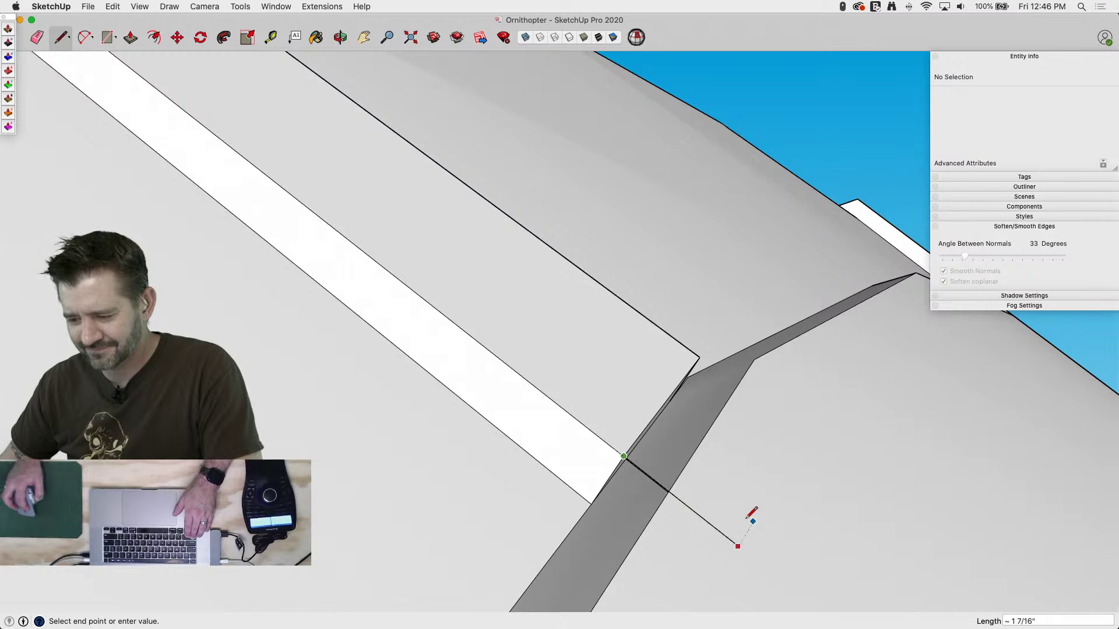
click(589, 506)
click(699, 356)
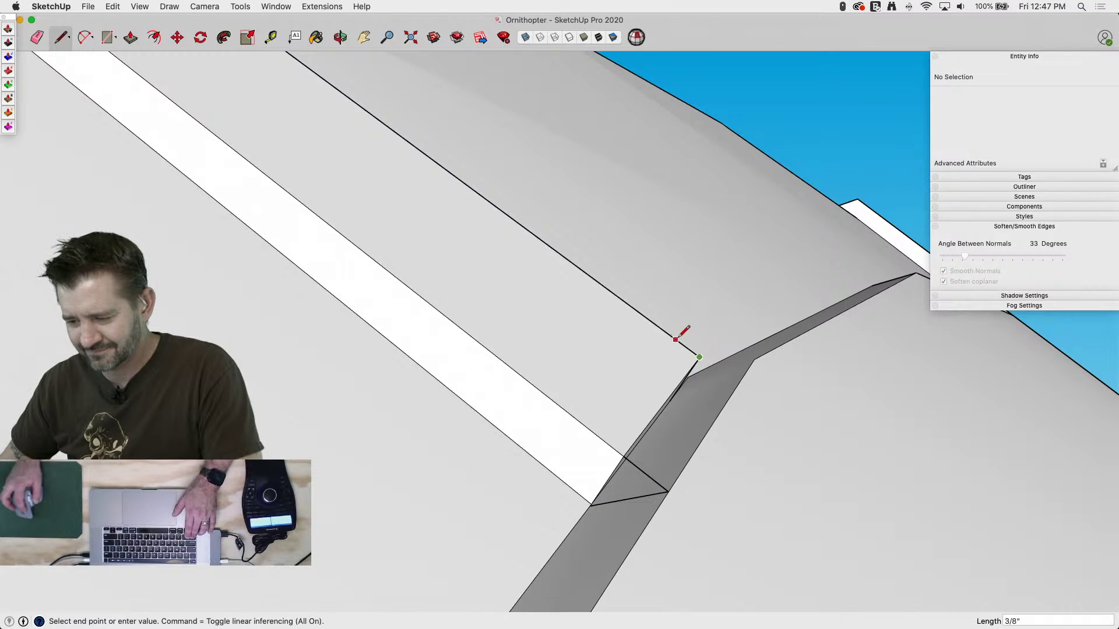
click(735, 385)
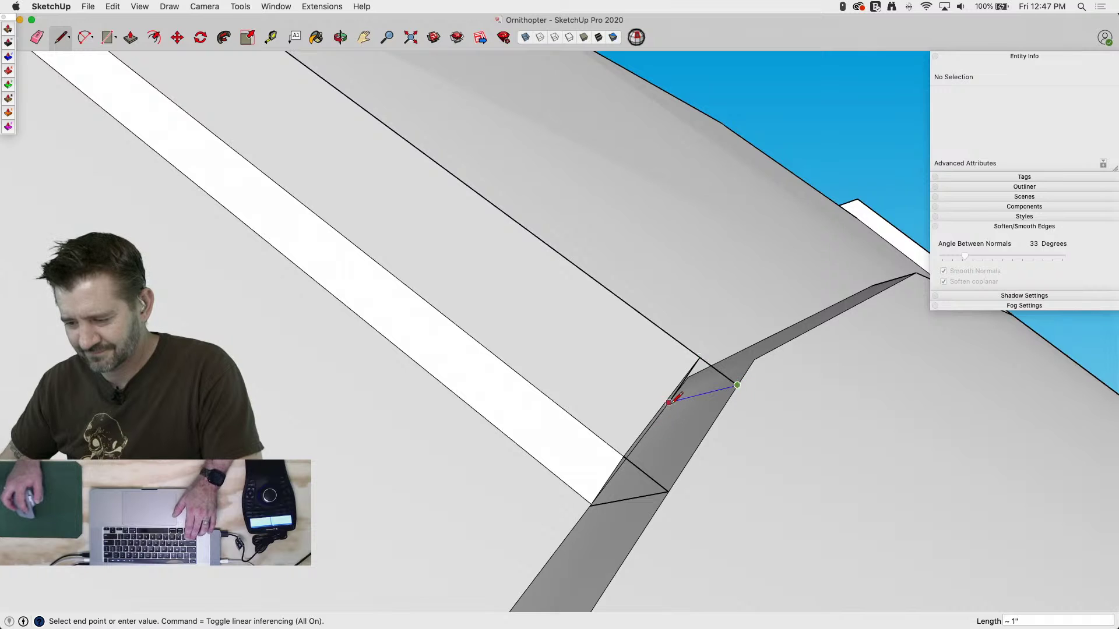
middle_drag(707, 399, 834, 308)
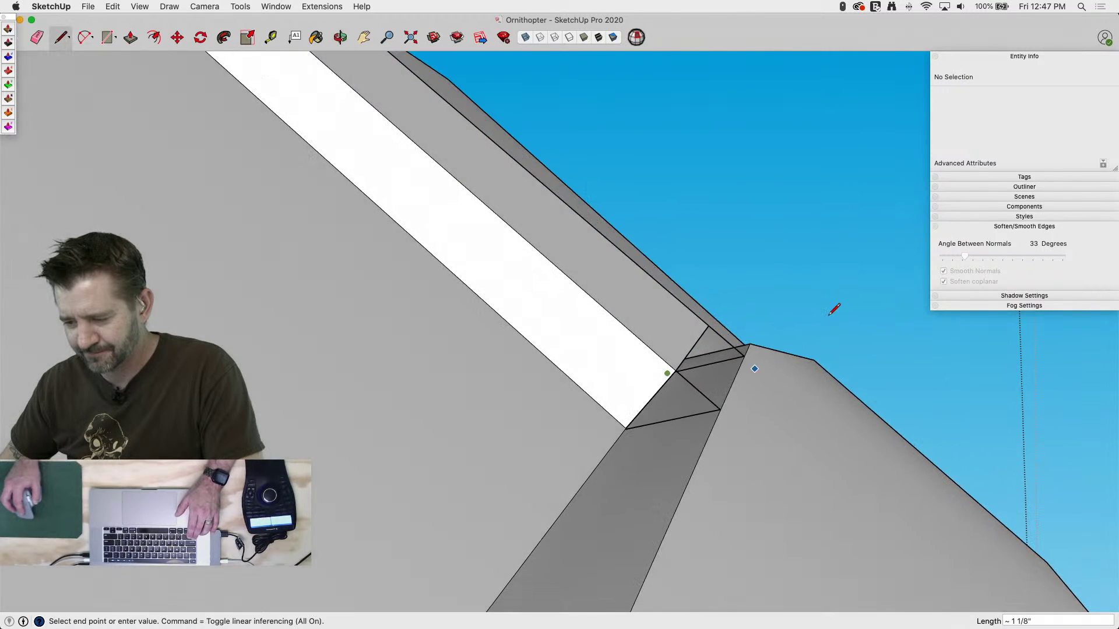
key(space)
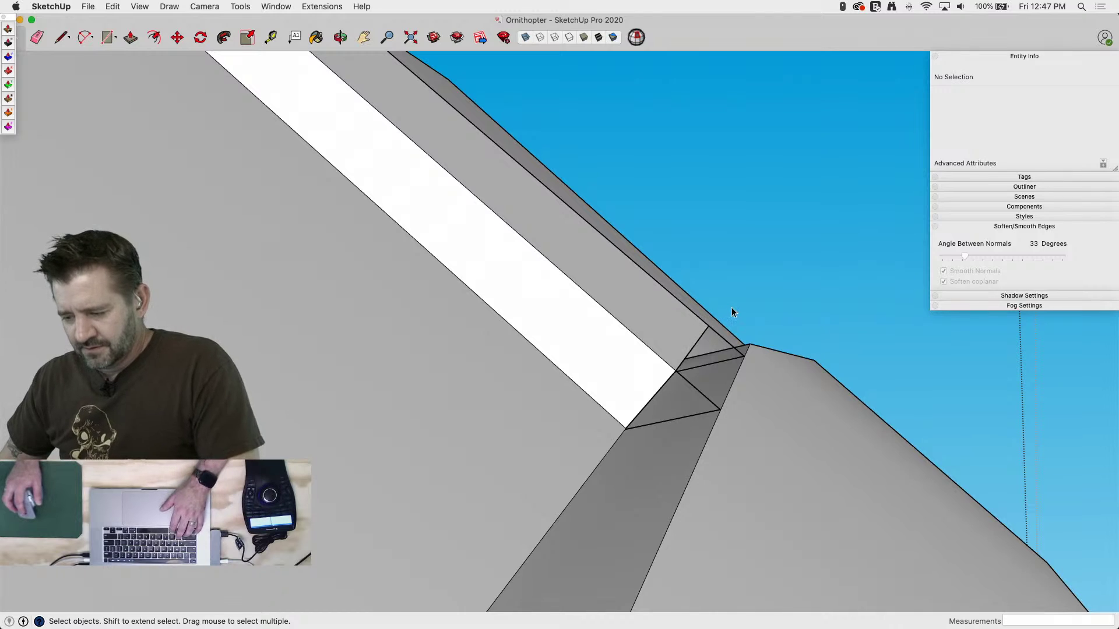
key(super+z)
key(super+z)
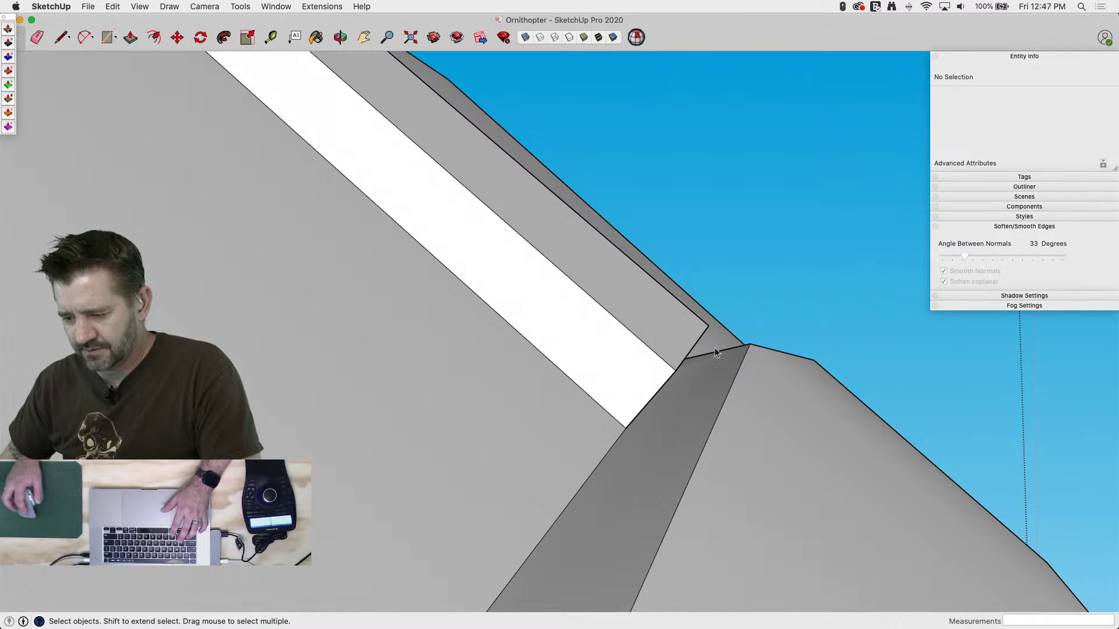
Move the side segment's end edge about 5/8" in line with the band until it meets the edge of the neighbouring panel
click(686, 360)
key(m)
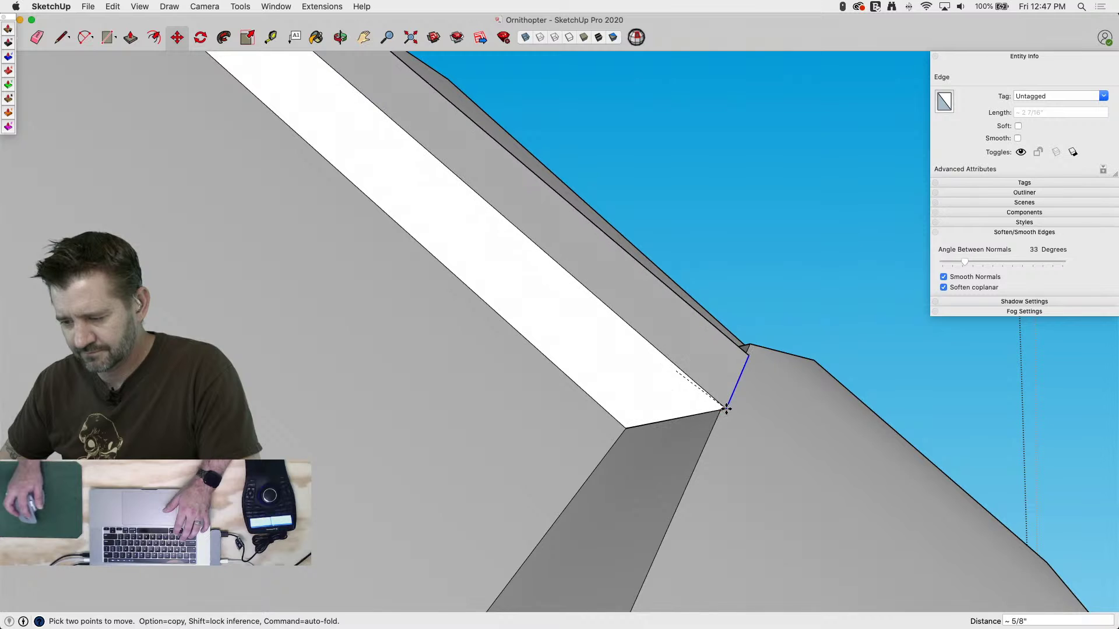
click(722, 411)
key(space)
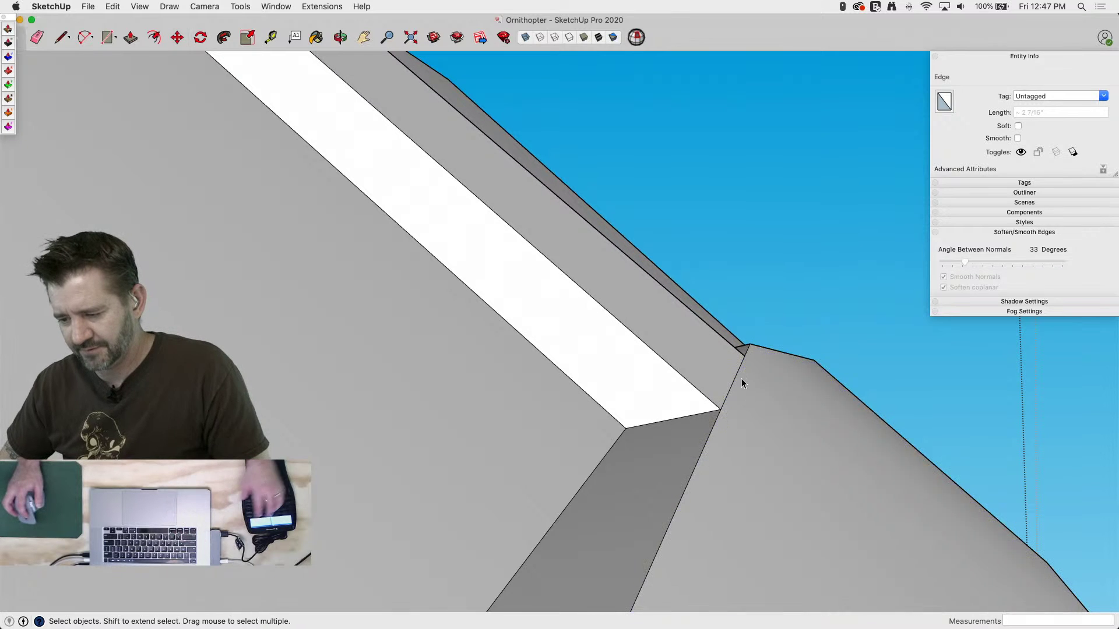
key(e)
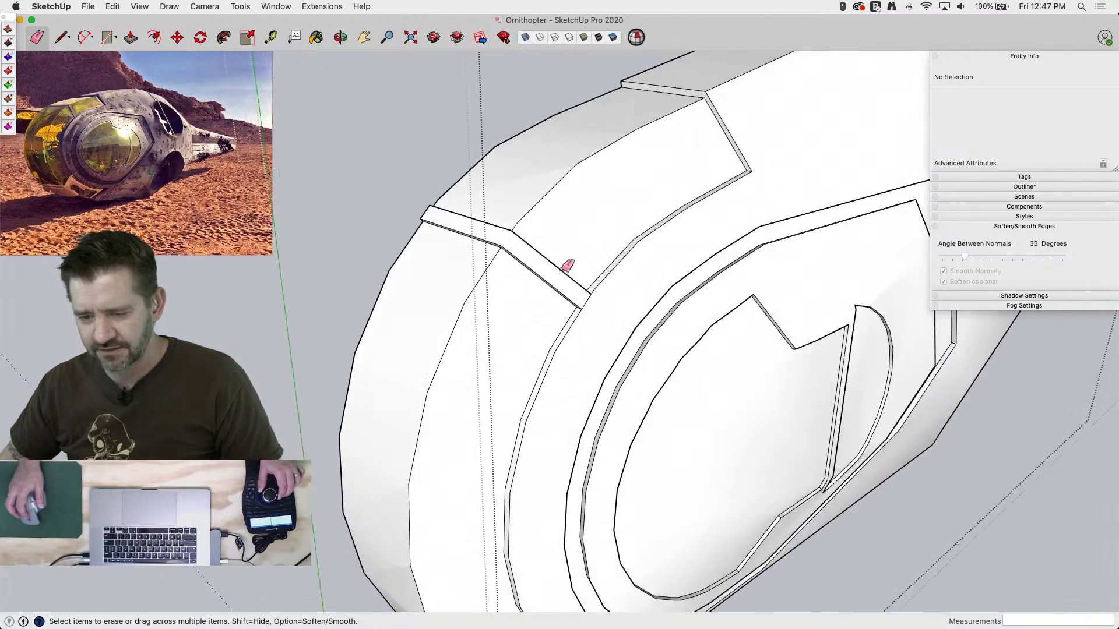
click(599, 336)
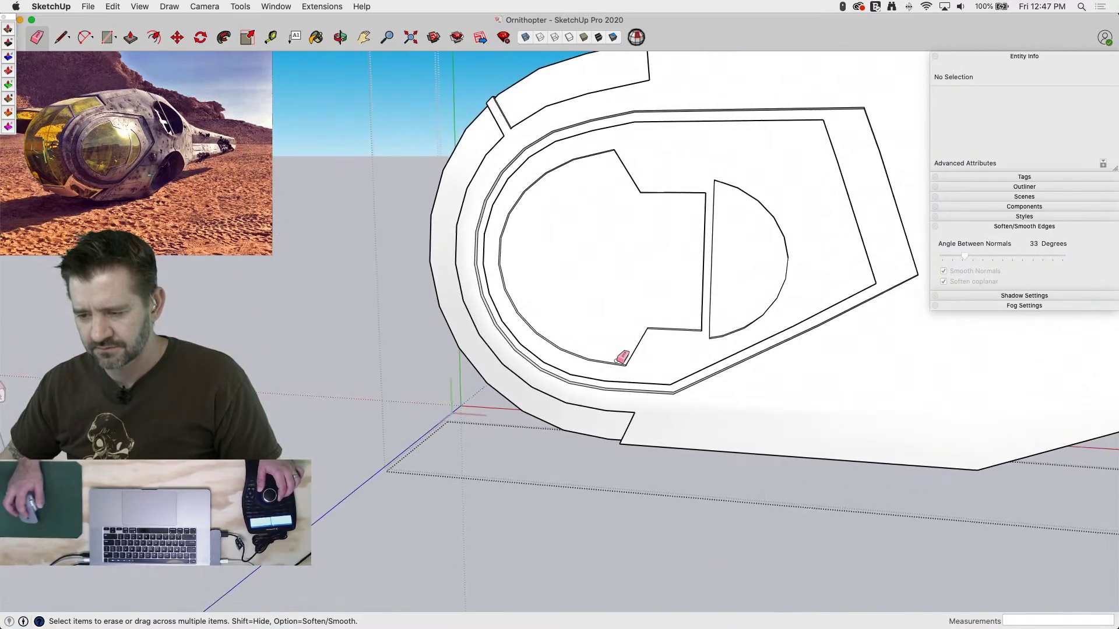
Draw an edge across the underside of the lower front panel and continue it about 1' 3/4" up the side to the groove
mouse_move(550, 400)
middle_down()
mouse_move(541, 380)
mouse_move(599, 430)
middle_up()
key(l)
scroll(536, 395, up, 5)
scroll(545, 385, down, 5)
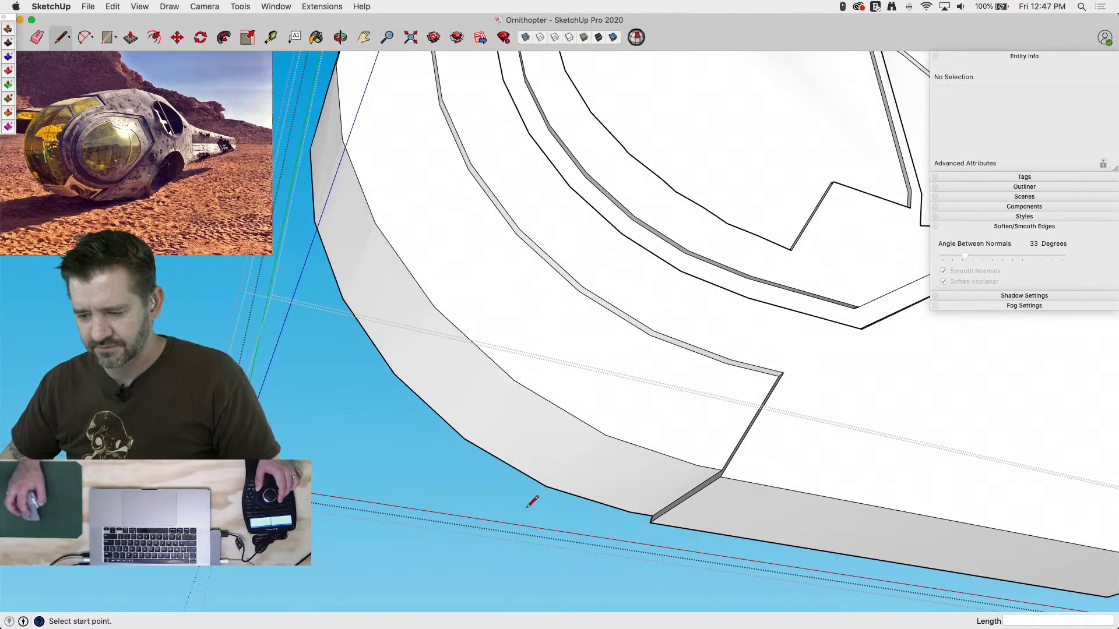
click(443, 419)
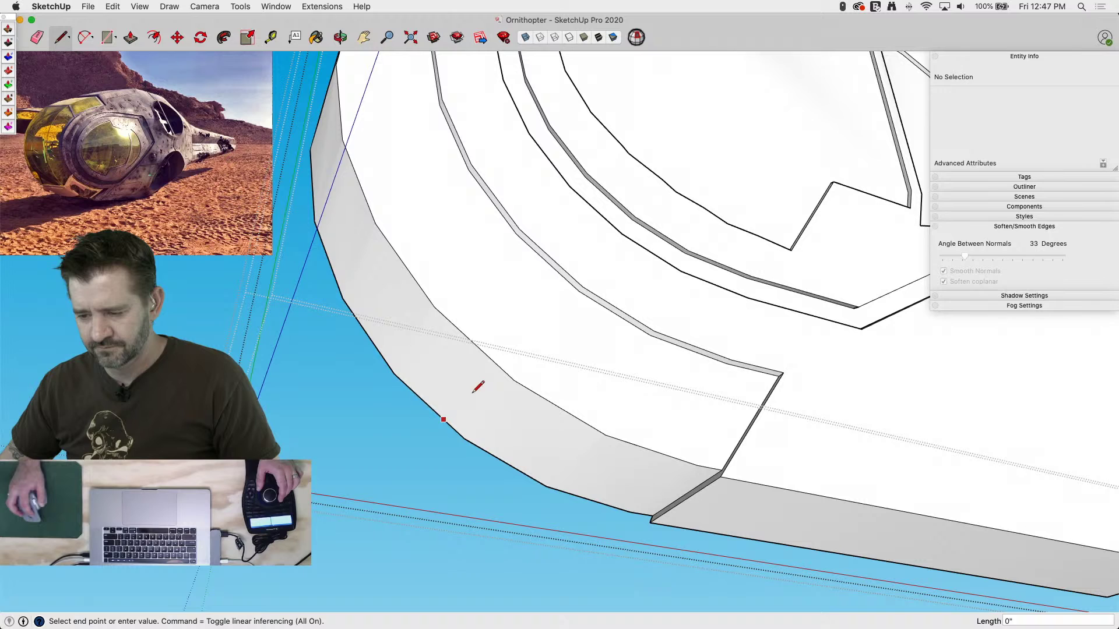
click(490, 358)
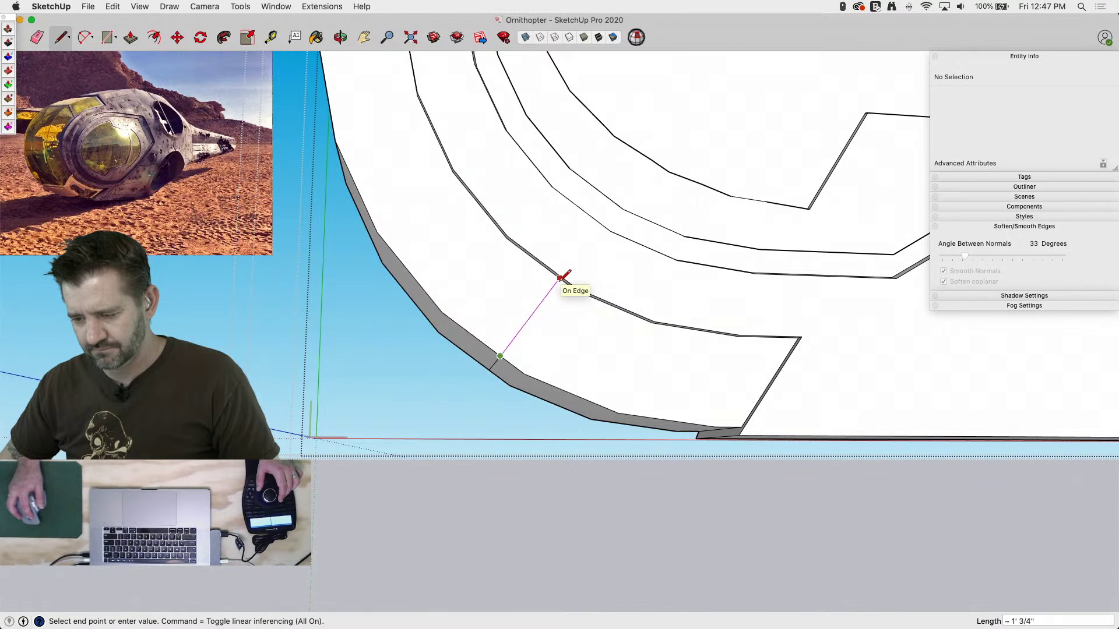
click(564, 276)
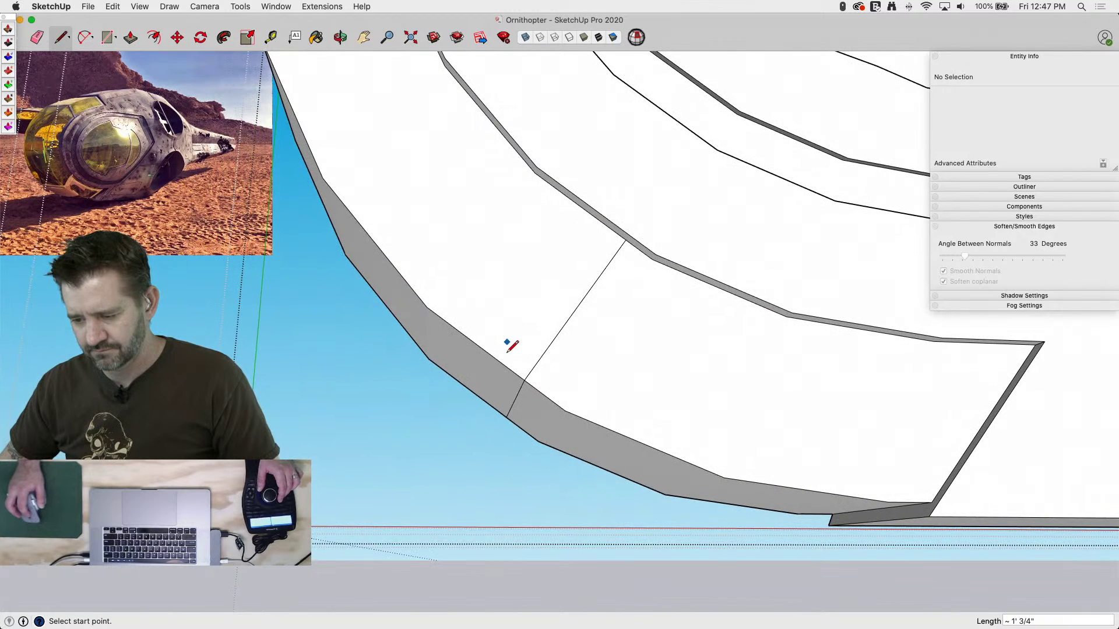
Draw a second edge beside the first across the underside and about 1' 3/4" up the side, outlining a narrow strip
key(space)
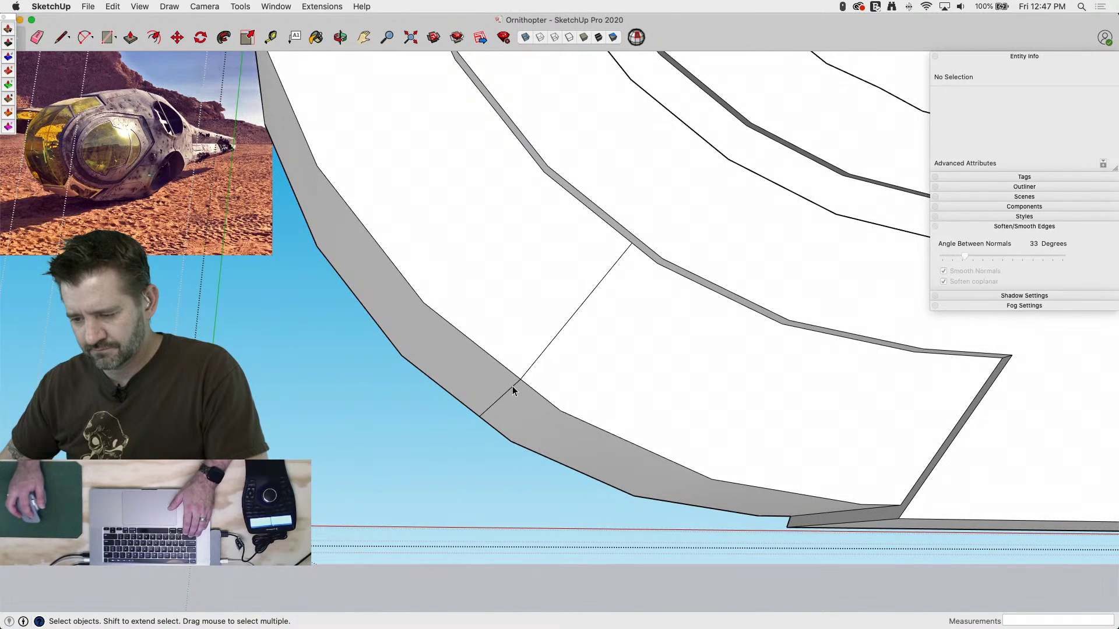
click(512, 386)
key(m)
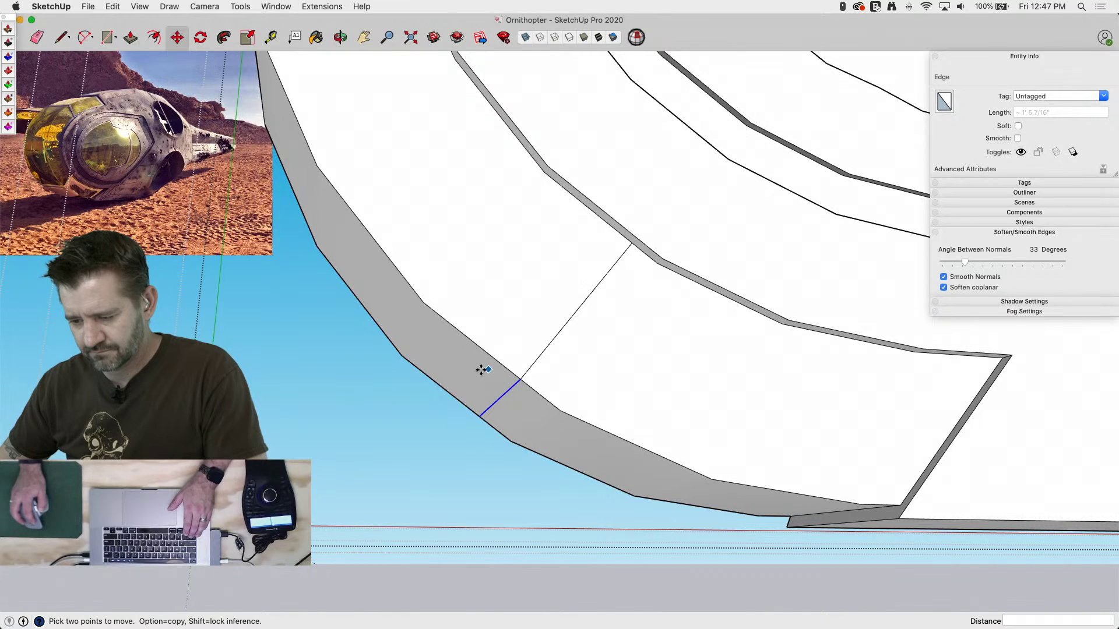
key(l)
click(466, 404)
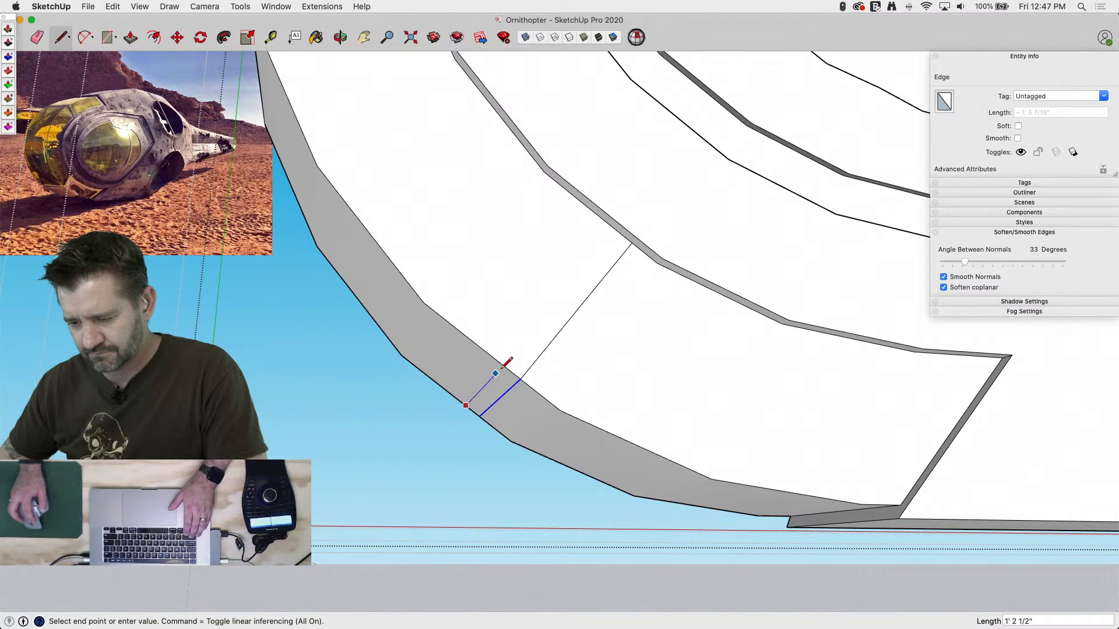
click(503, 365)
click(503, 365)
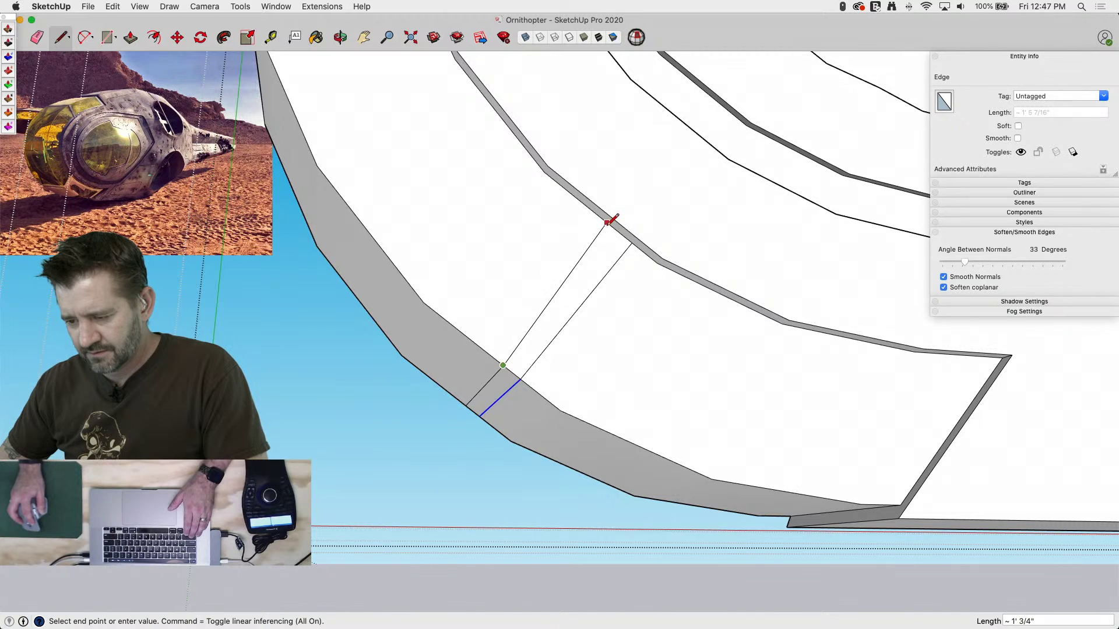
click(618, 229)
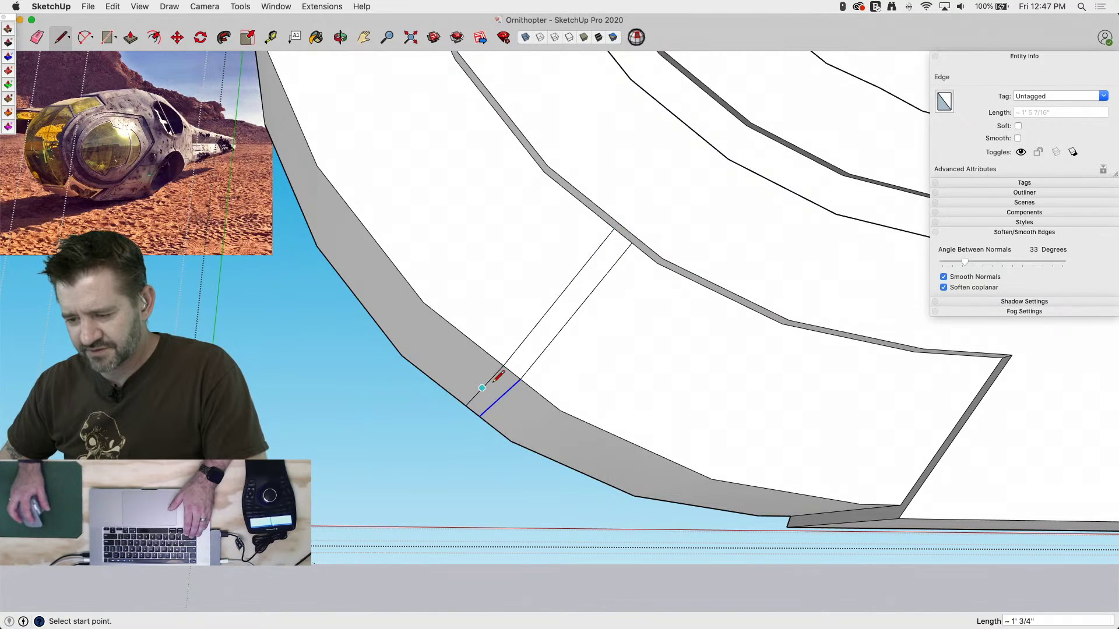
Pull the underside and side faces of the narrow strip outward into a raised band, the side face by about 13/16"
key(p)
click(492, 396)
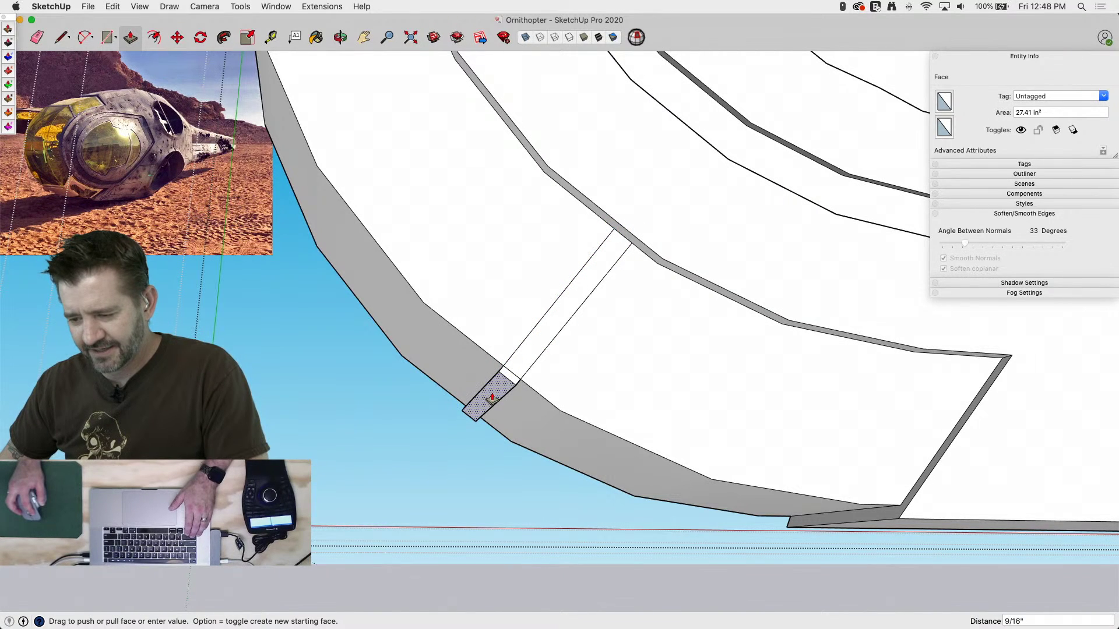
click(574, 284)
click(584, 284)
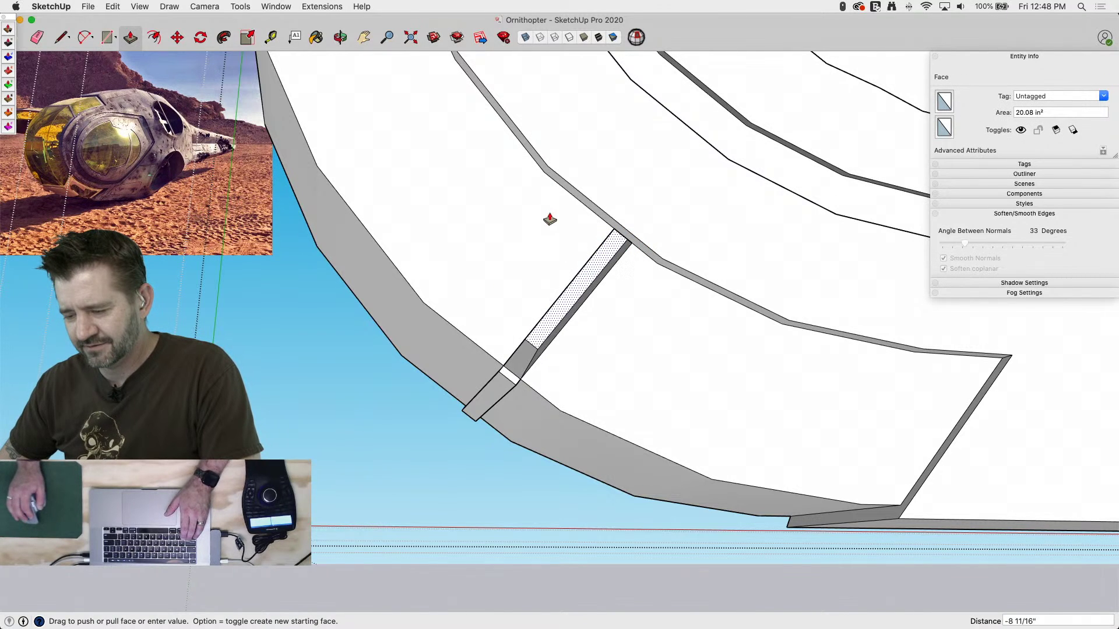
middle_drag(544, 219, 679, 341)
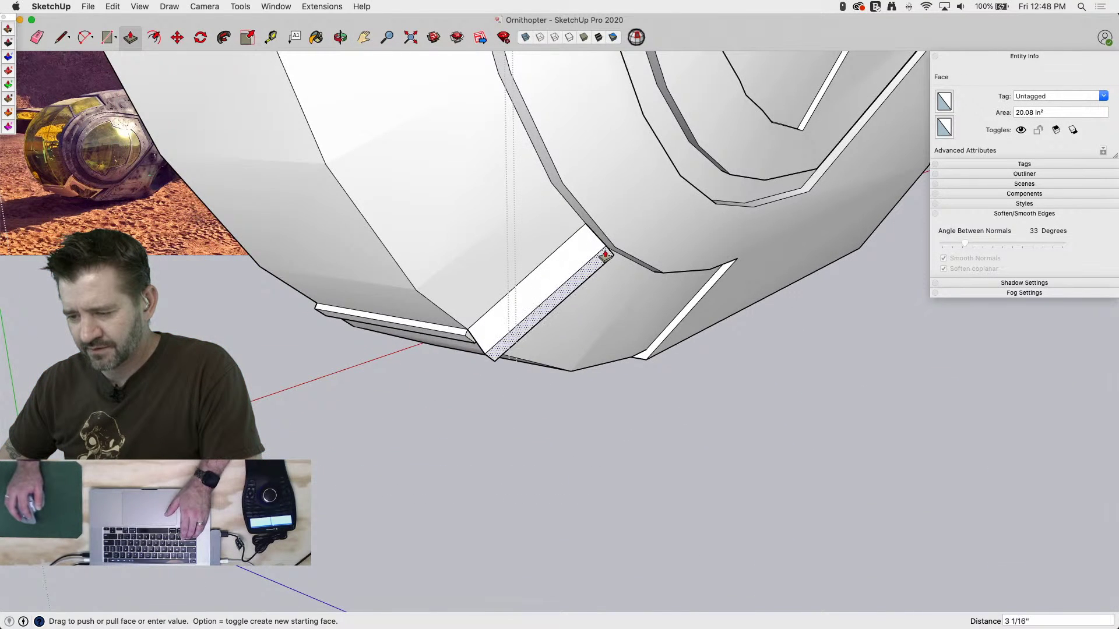
click(601, 231)
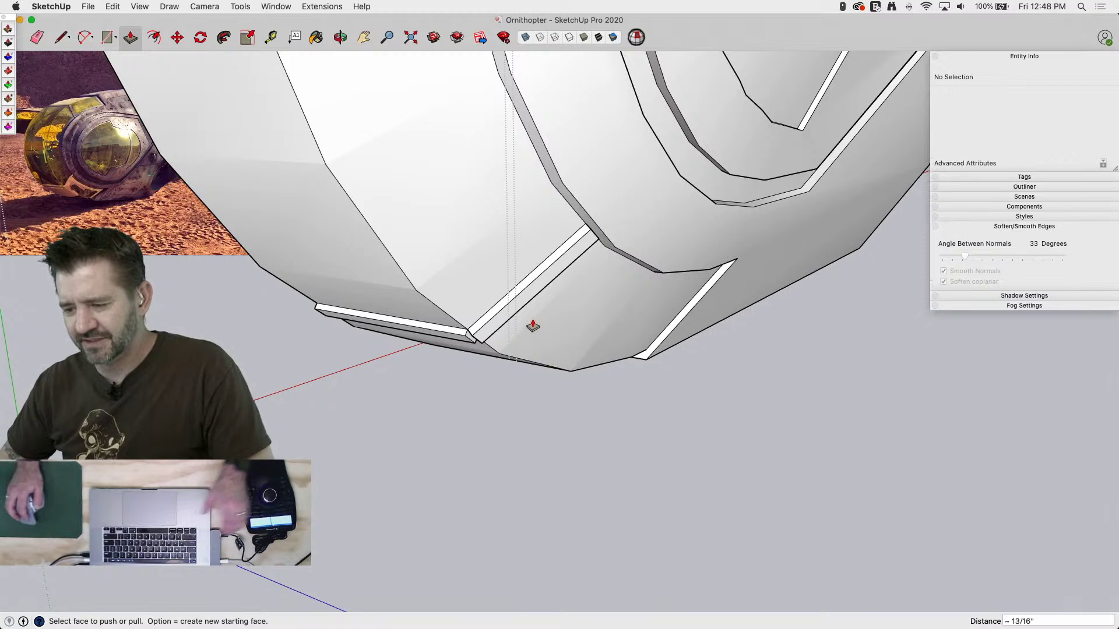
Extend the lower band's outer end corner about 9/16" to the groove's far edge and join it to the band's base corner with a 1" edge
key(l)
scroll(590, 218, up, 3)
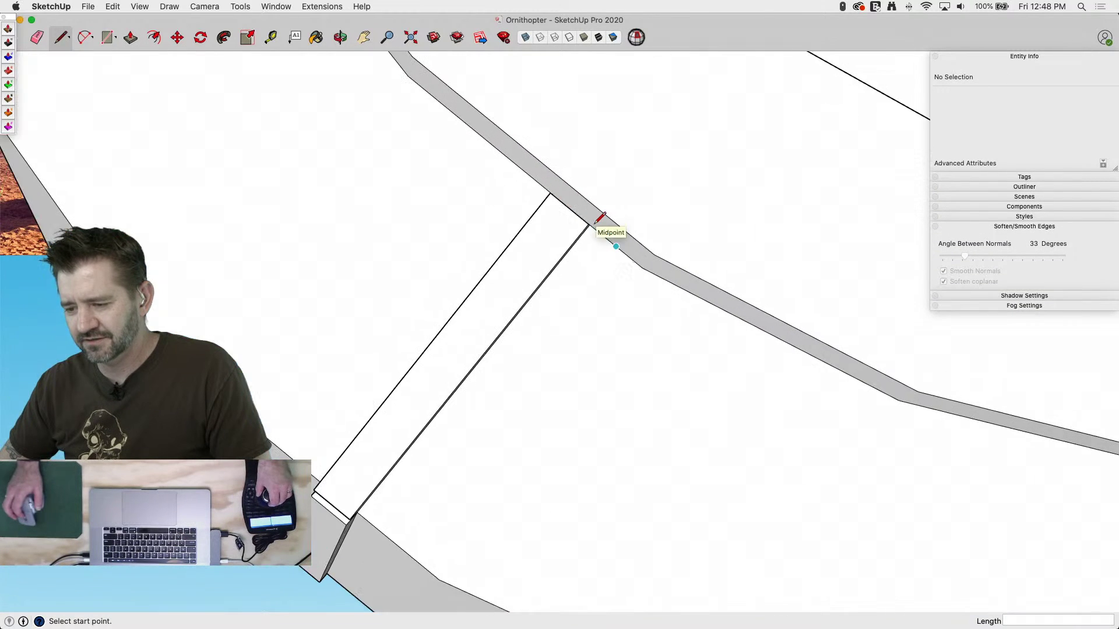
click(611, 248)
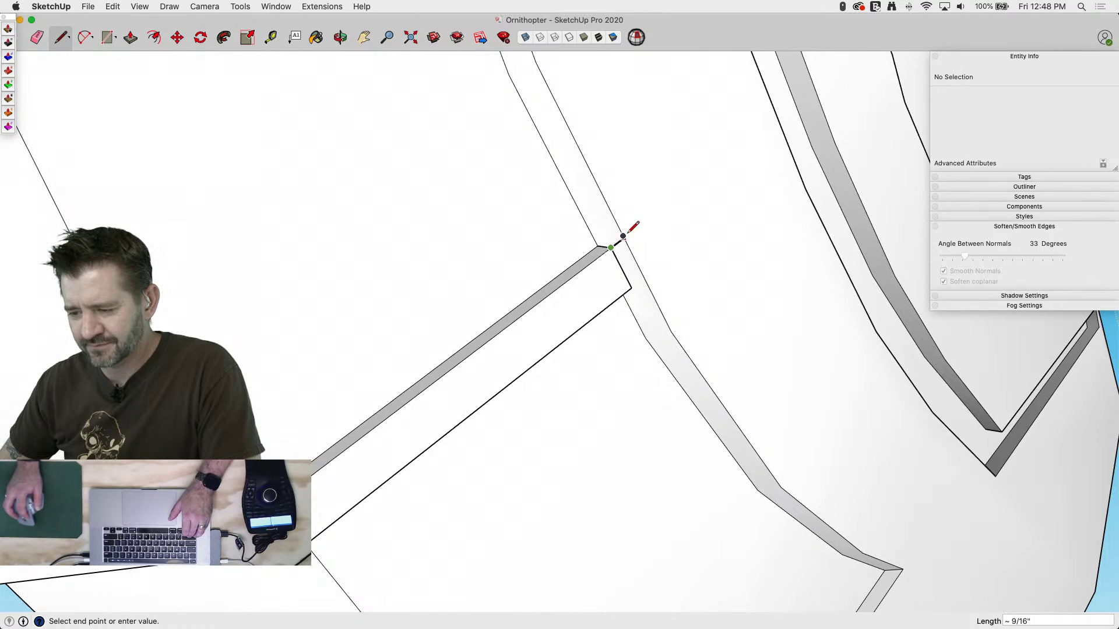
click(624, 237)
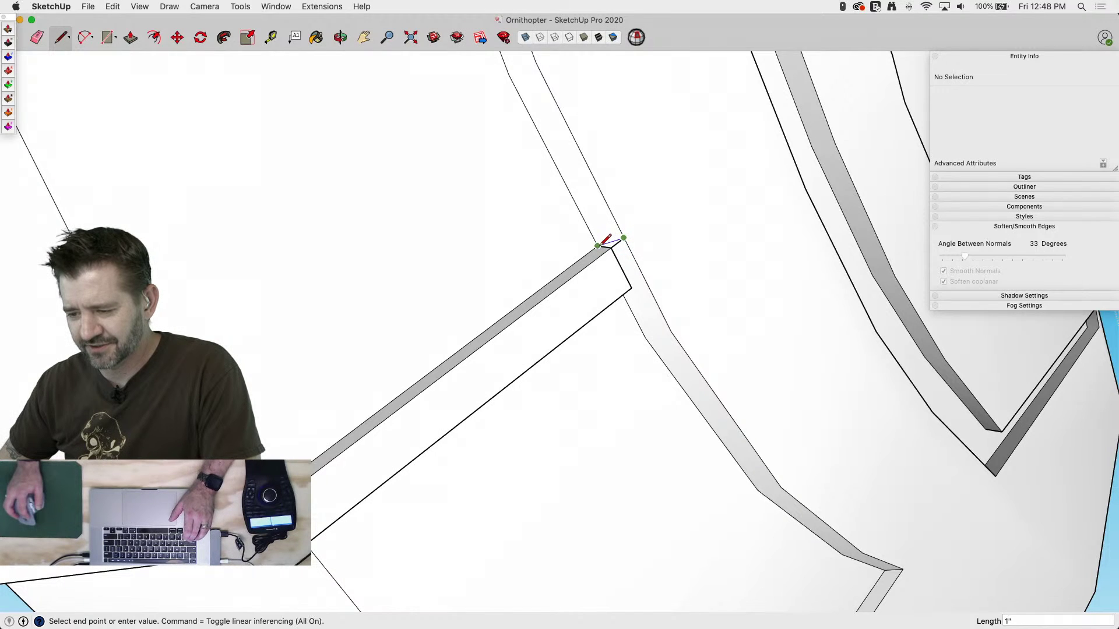
click(598, 246)
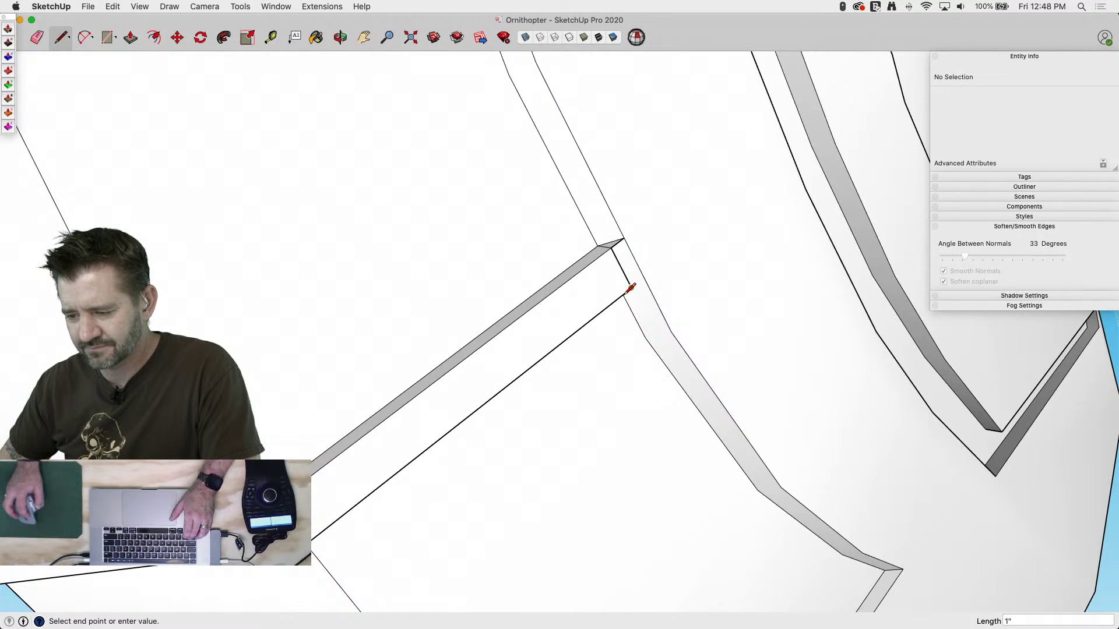
Extend the band's other outer end corner to the groove's far edge and draw the closing edge on that side
click(630, 288)
click(643, 278)
middle_drag(662, 282, 561, 245)
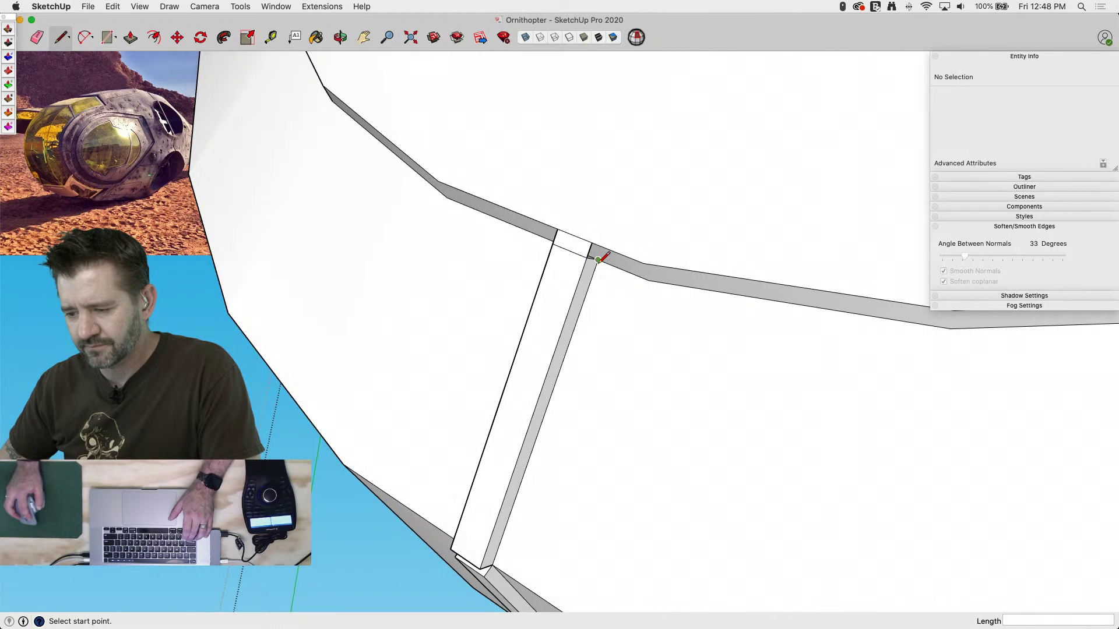
click(597, 259)
click(590, 241)
key(e)
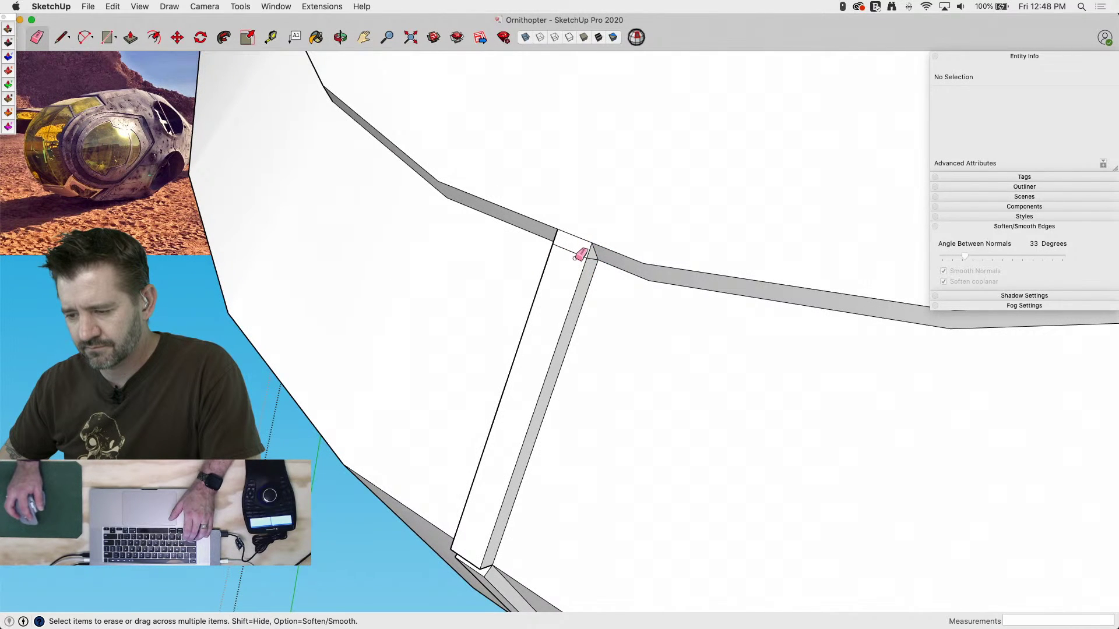
Erase the stray edge at the lower band's end, then draw its 1" end edge and the adjoining edge, about 1' 3/4" long
mouse_move(576, 255)
mouse_down()
mouse_move(594, 254)
mouse_move(509, 220)
mouse_up()
mouse_move(509, 220)
middle_down()
mouse_move(782, 332)
mouse_move(939, 433)
middle_up()
key(l)
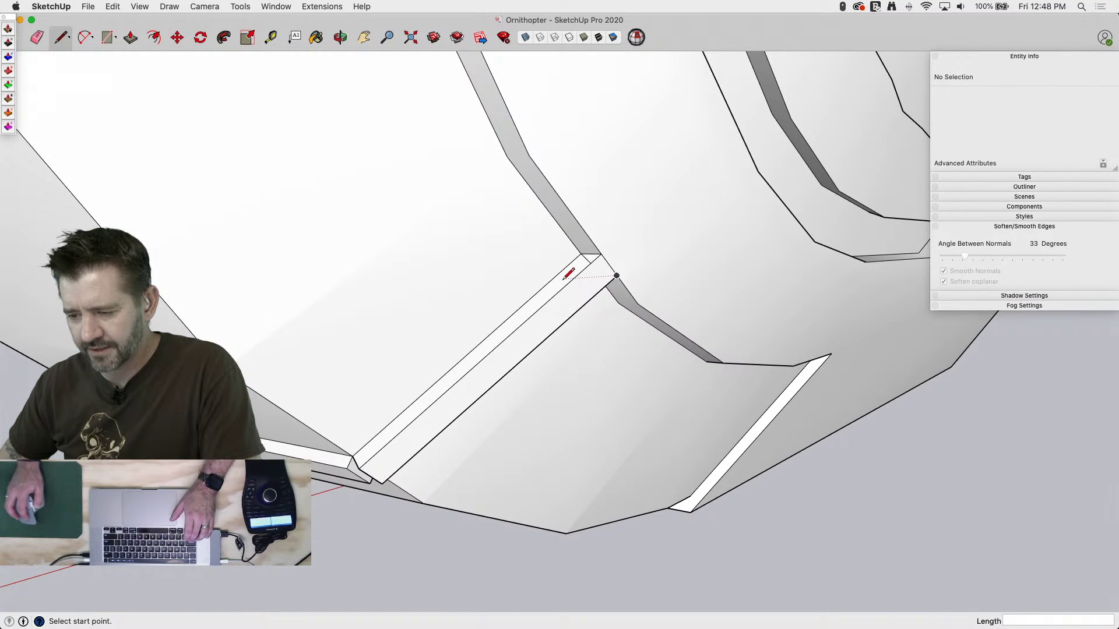
click(580, 253)
click(600, 254)
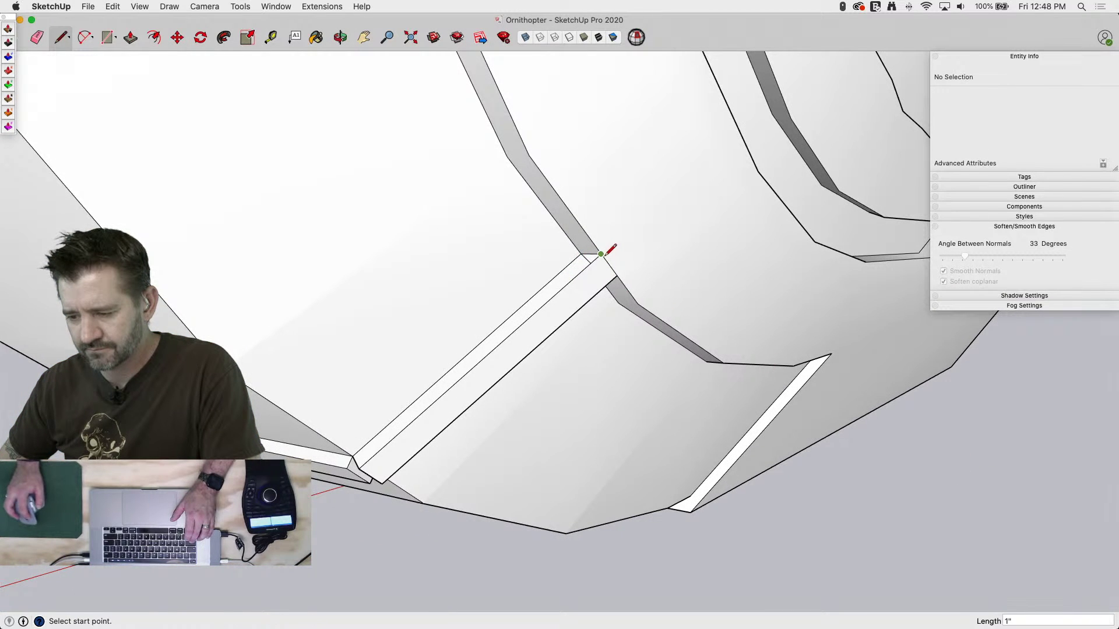
click(580, 254)
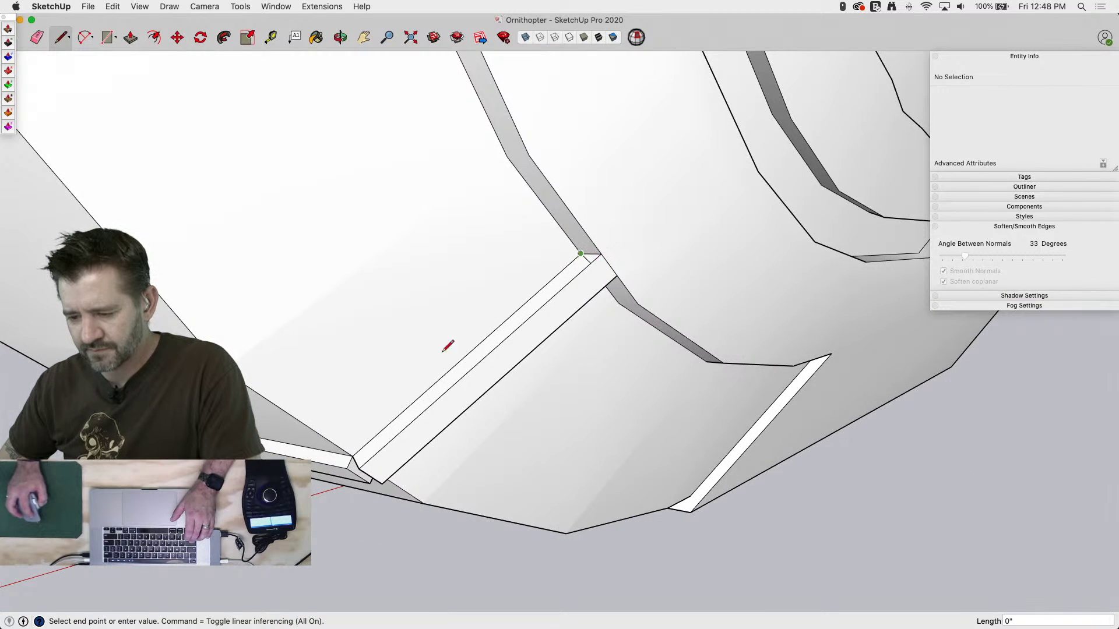
click(353, 455)
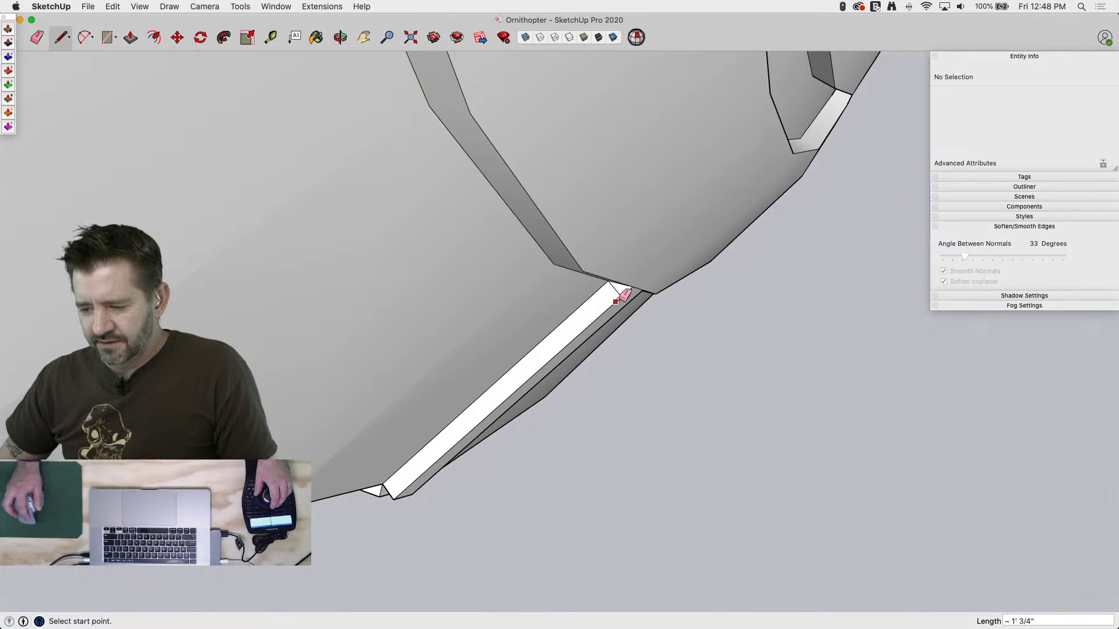
Pull the outer face of the adjoining band section outward by 1/16" beside the open corner joint
key(e)
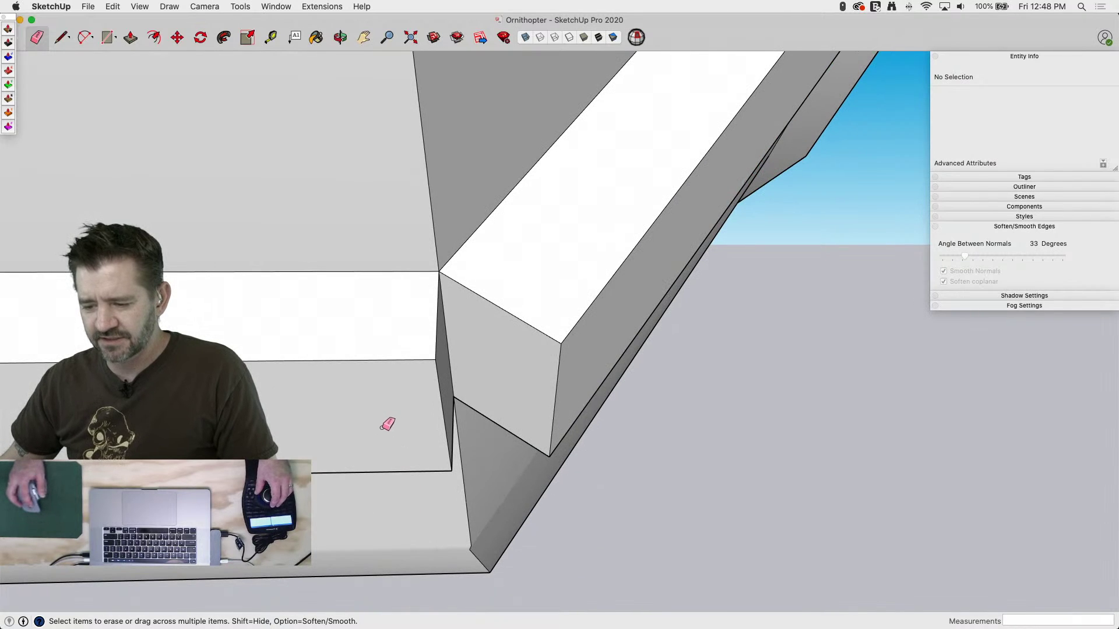
key(p)
click(406, 407)
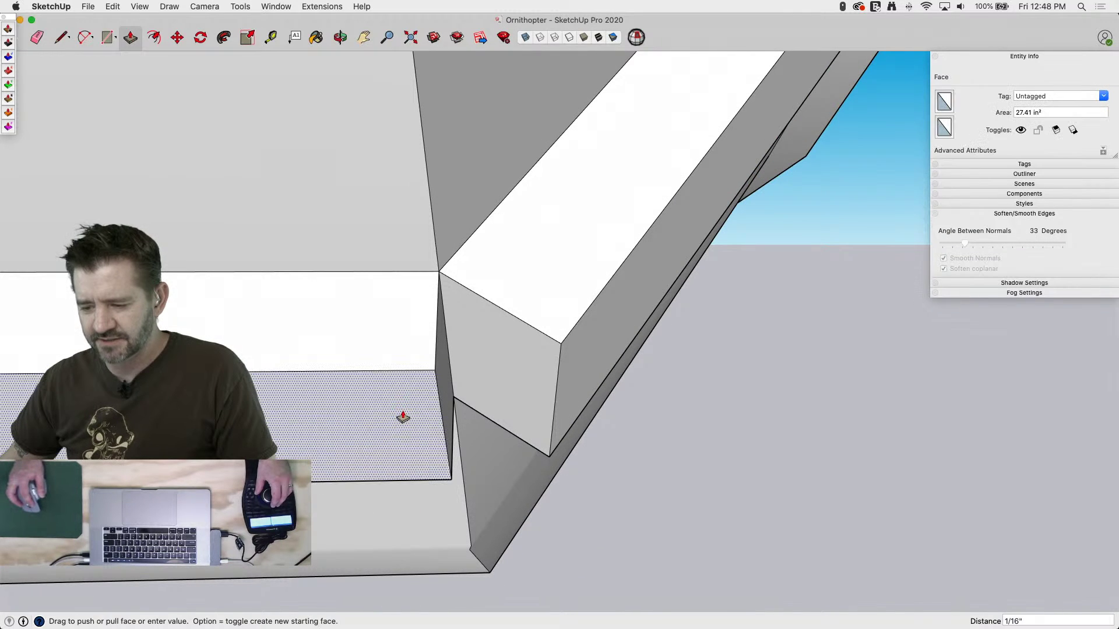
click(408, 408)
Extend the band's outer edge about 13/16" across the corner gap and join it to the other section's corner with a 3/16" edge
key(l)
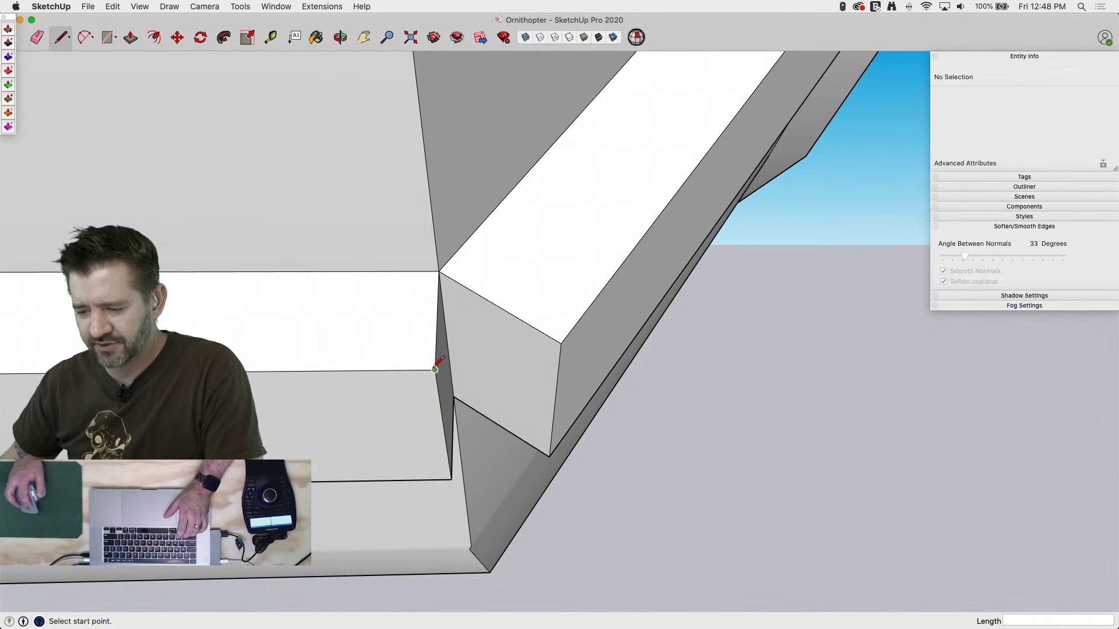
click(435, 370)
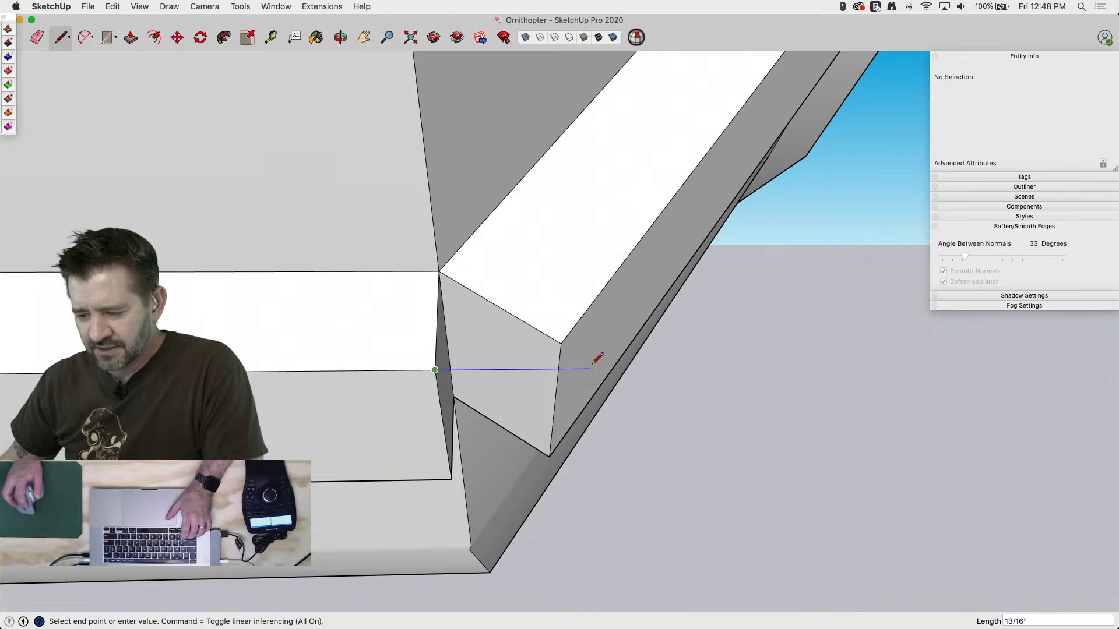
click(576, 346)
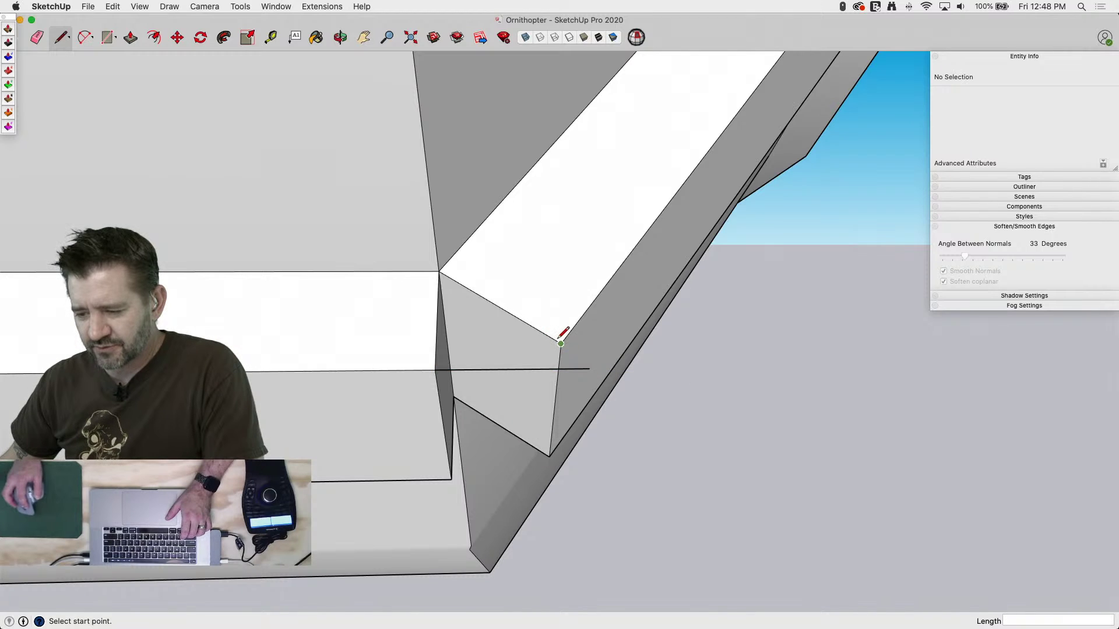
click(561, 344)
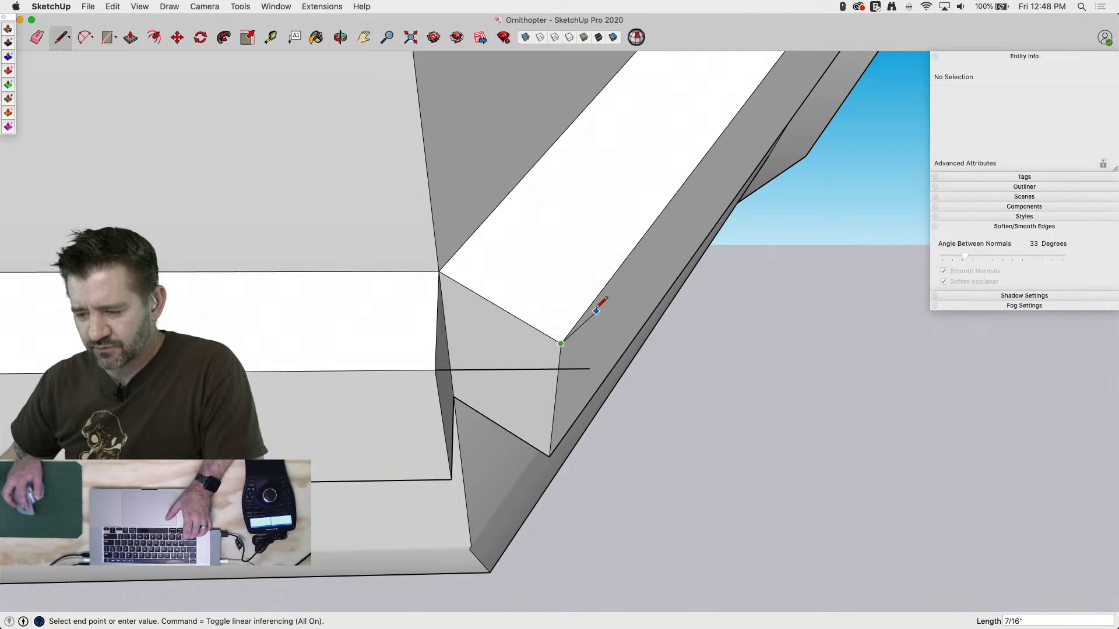
click(541, 368)
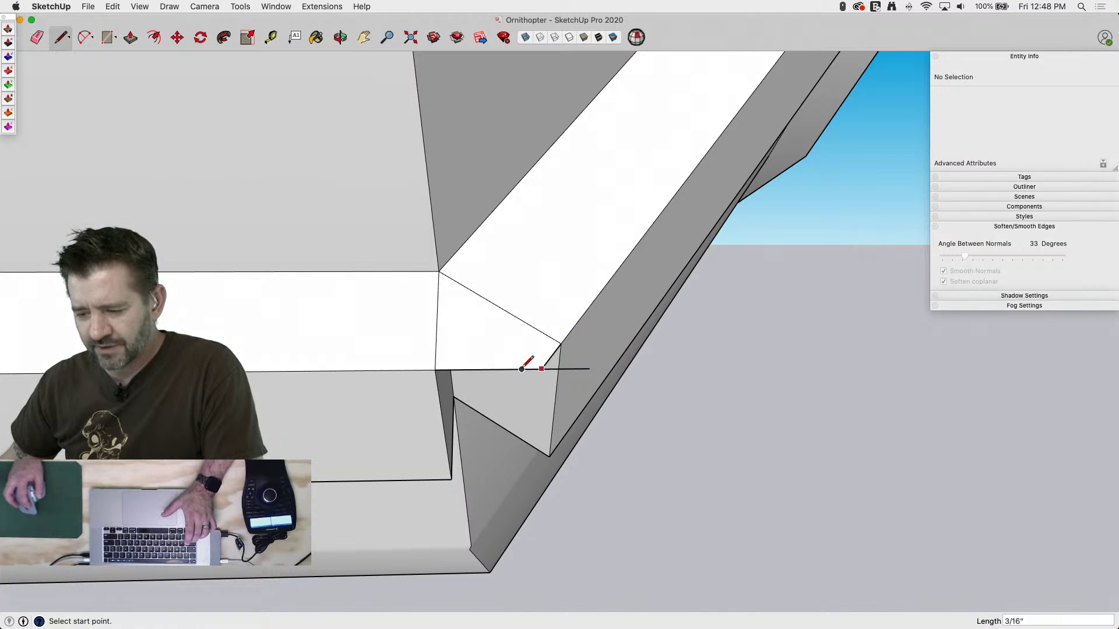
Extend the band's base edge about 13/16" past the corner, connect it to the other section, and close the joint with an upright edge
click(451, 479)
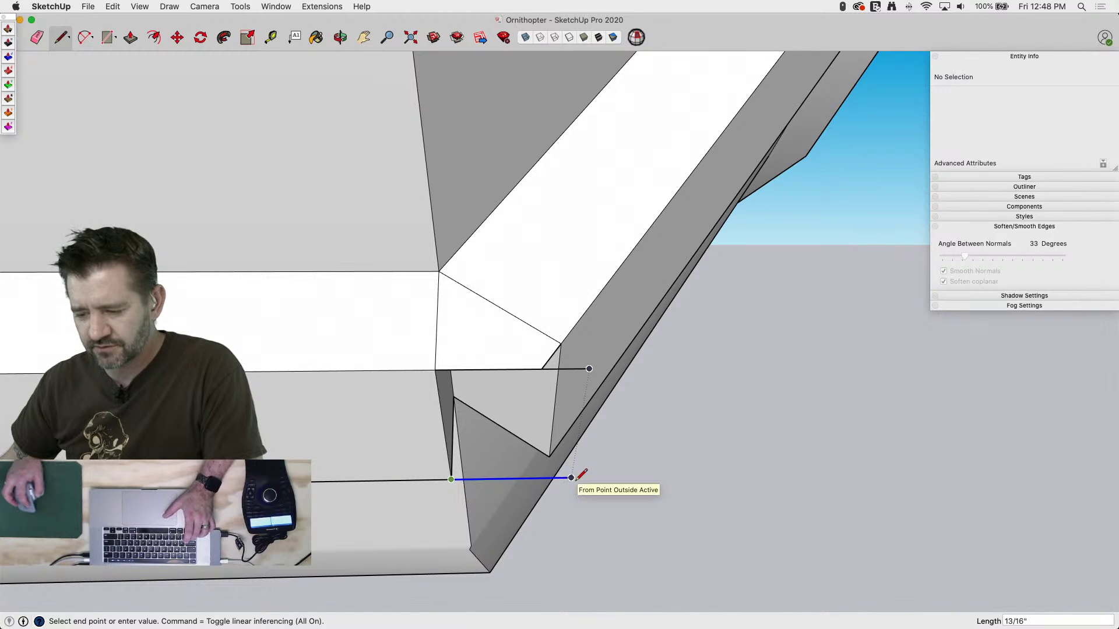
click(571, 478)
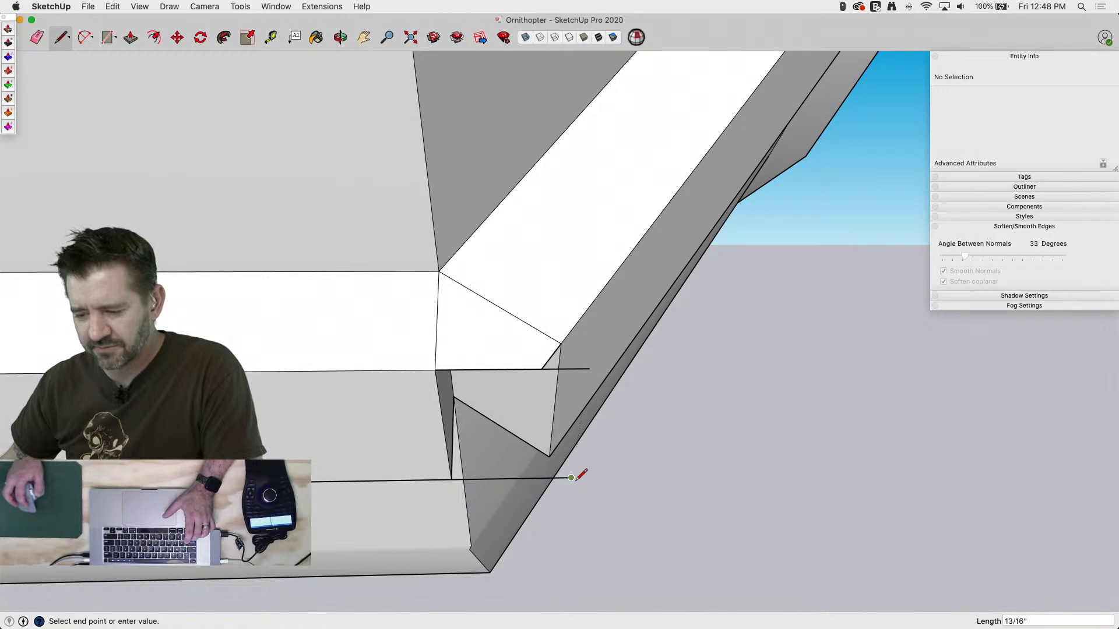
click(549, 456)
key(e)
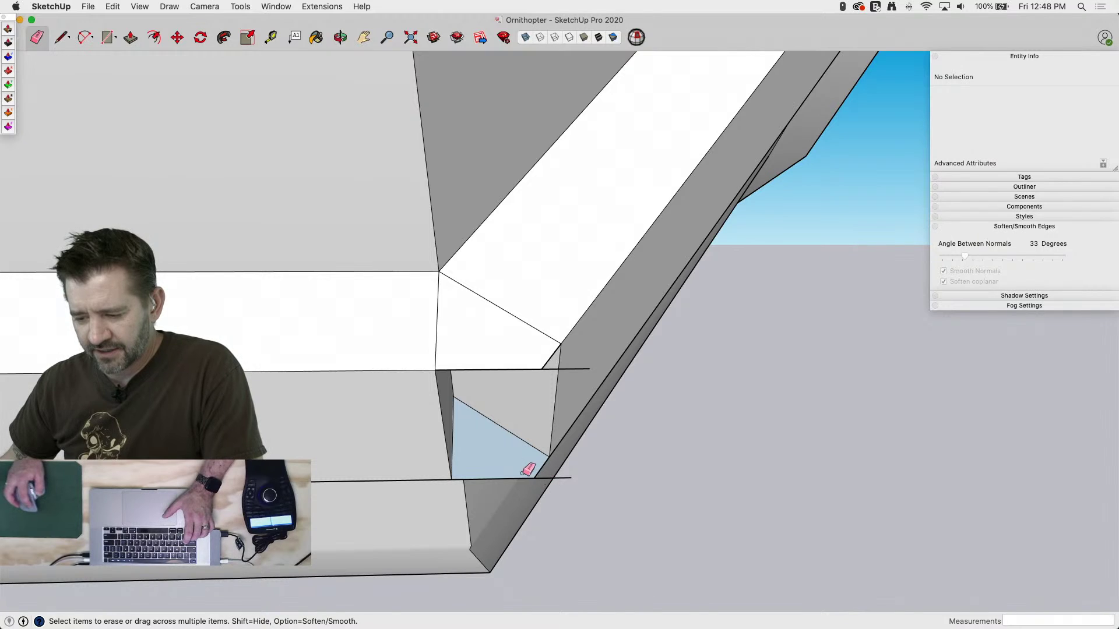
key(l)
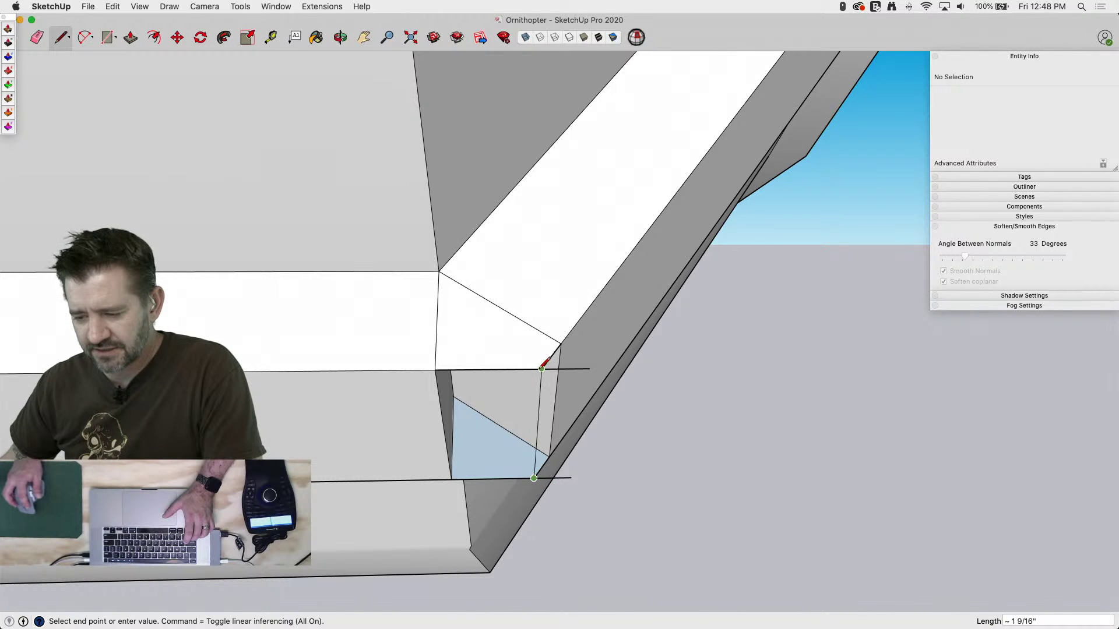
click(541, 369)
Erase the two edge ends overshooting the new corner joint
key(e)
click(581, 369)
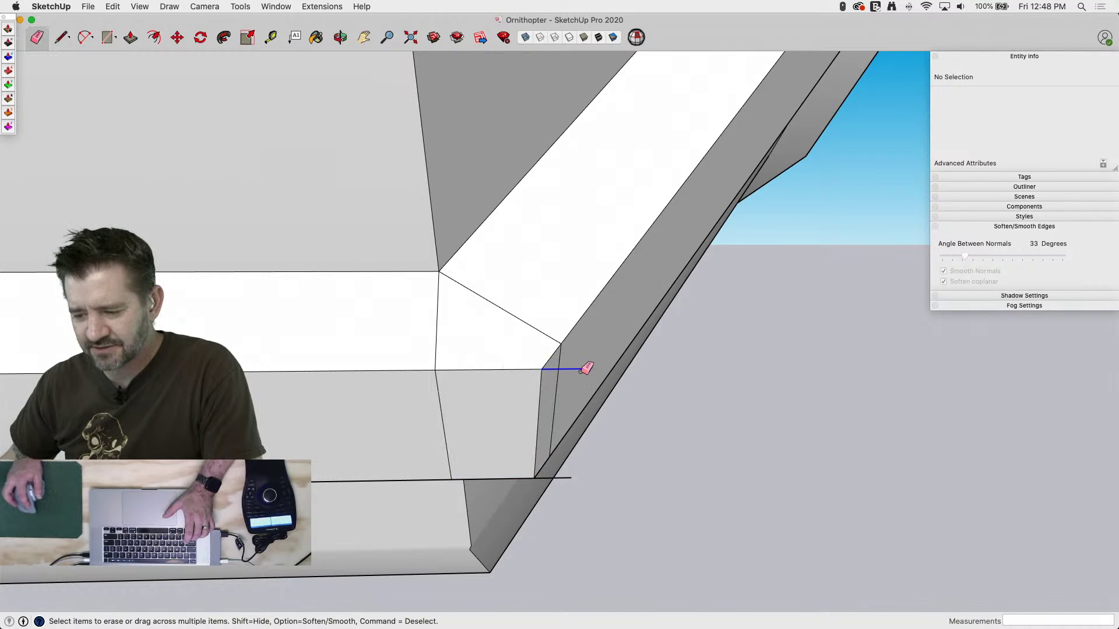
click(566, 479)
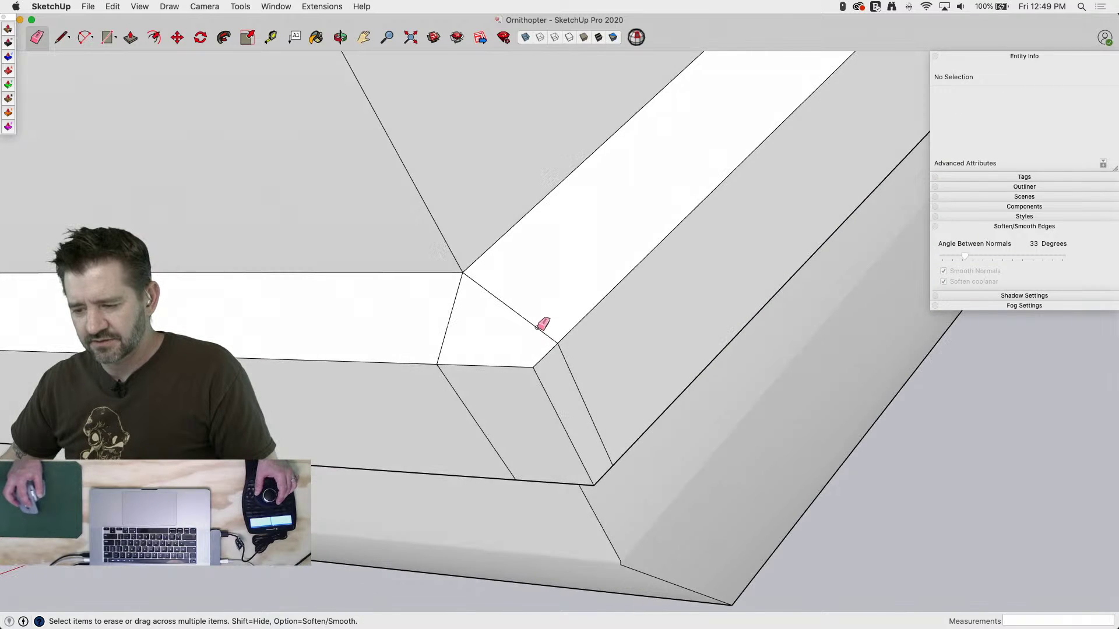
Erase the leftover seam edges around the band's corner joint and at its end beside the groove
drag(535, 327, 490, 320)
click(450, 320)
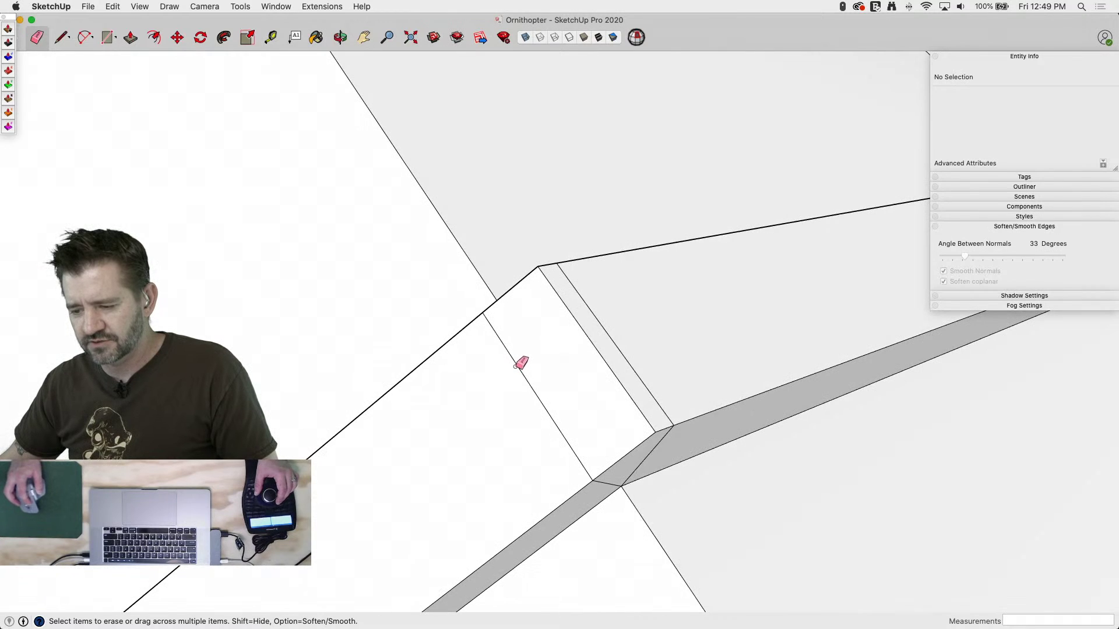
click(521, 364)
click(604, 320)
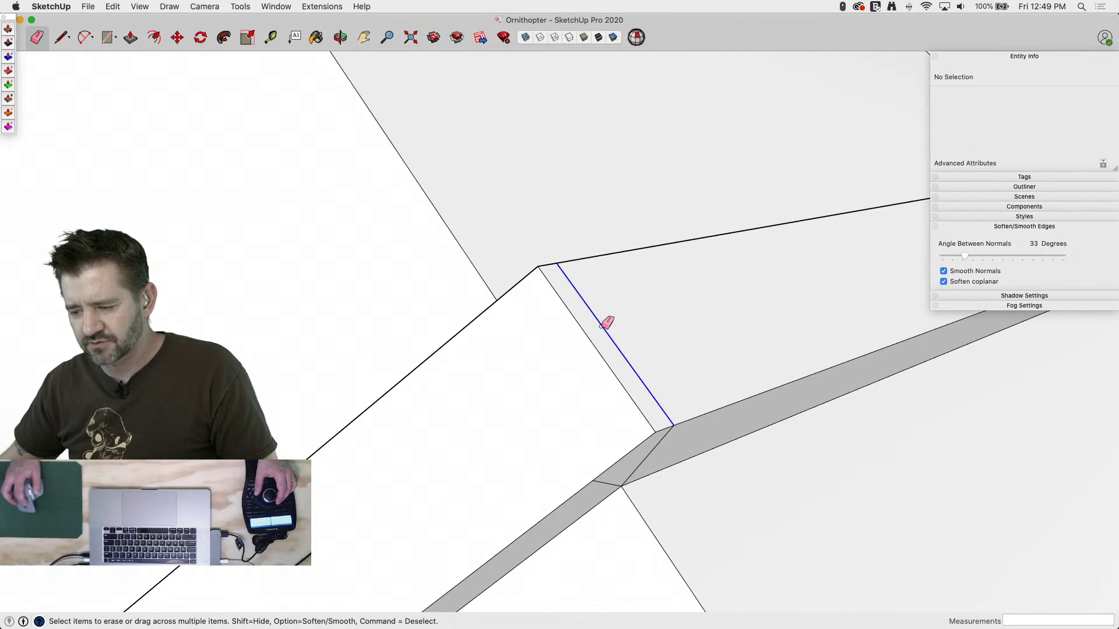
click(648, 456)
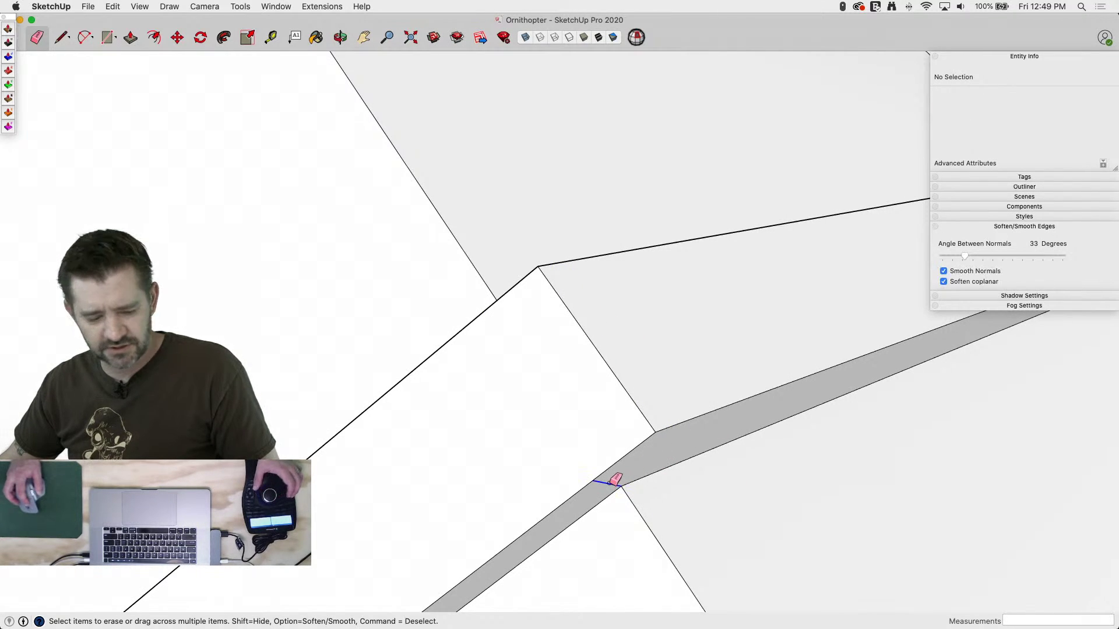
click(610, 483)
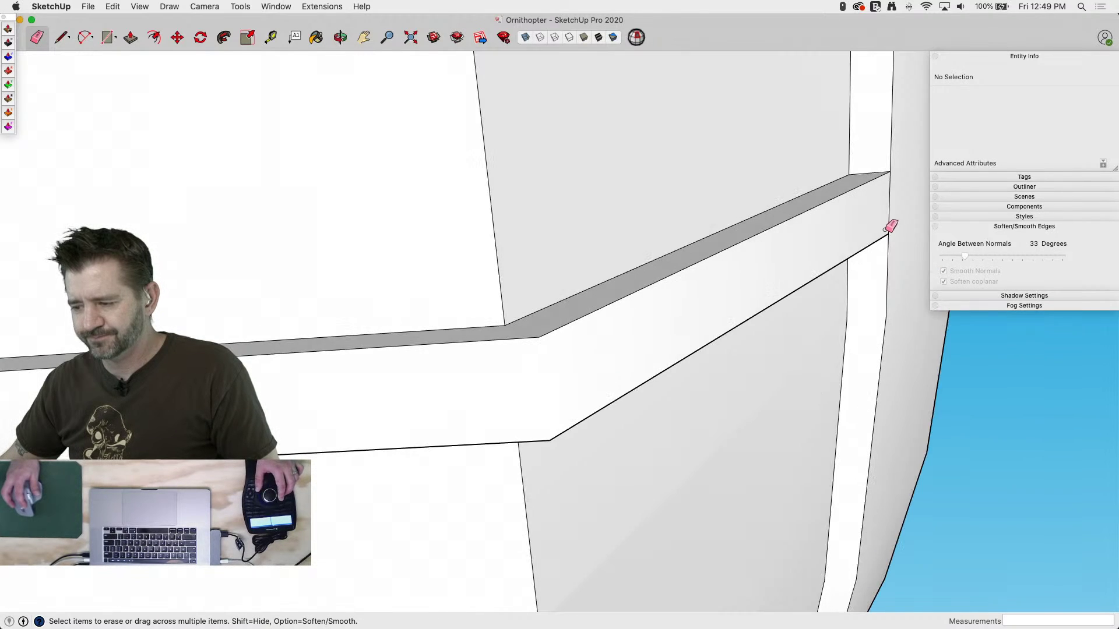
click(887, 214)
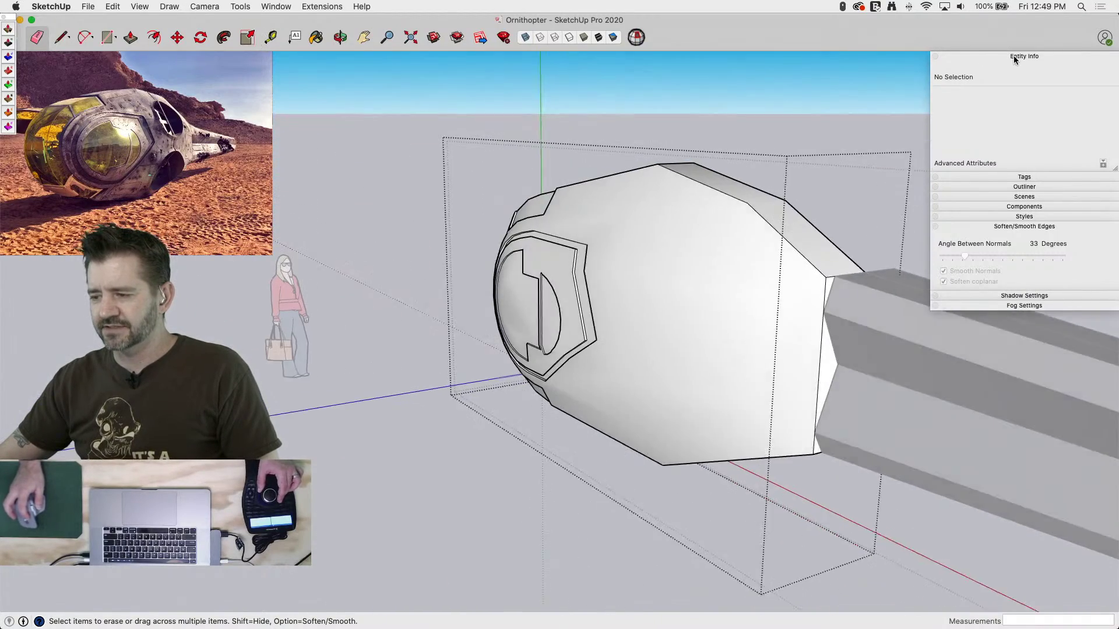
click(1003, 55)
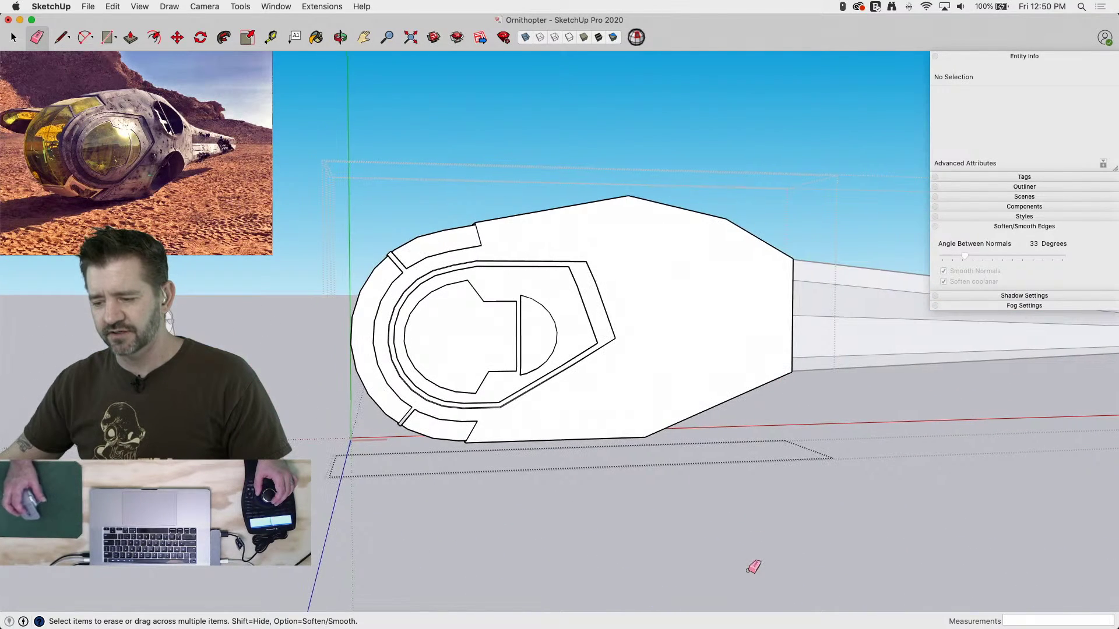
key(space)
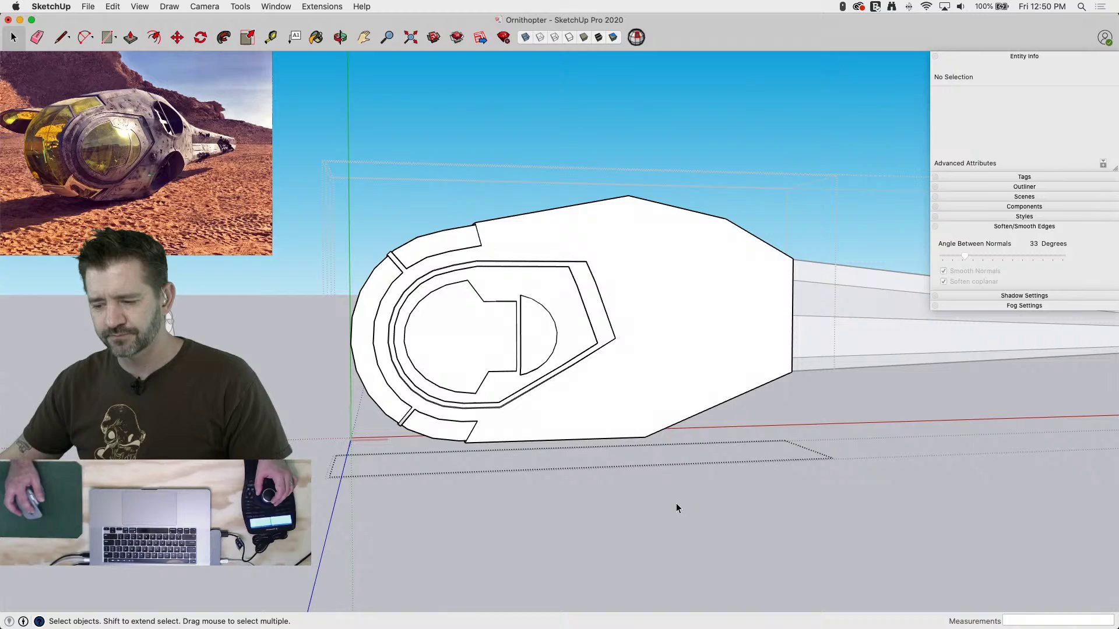
click(641, 513)
middle_drag(581, 505, 630, 537)
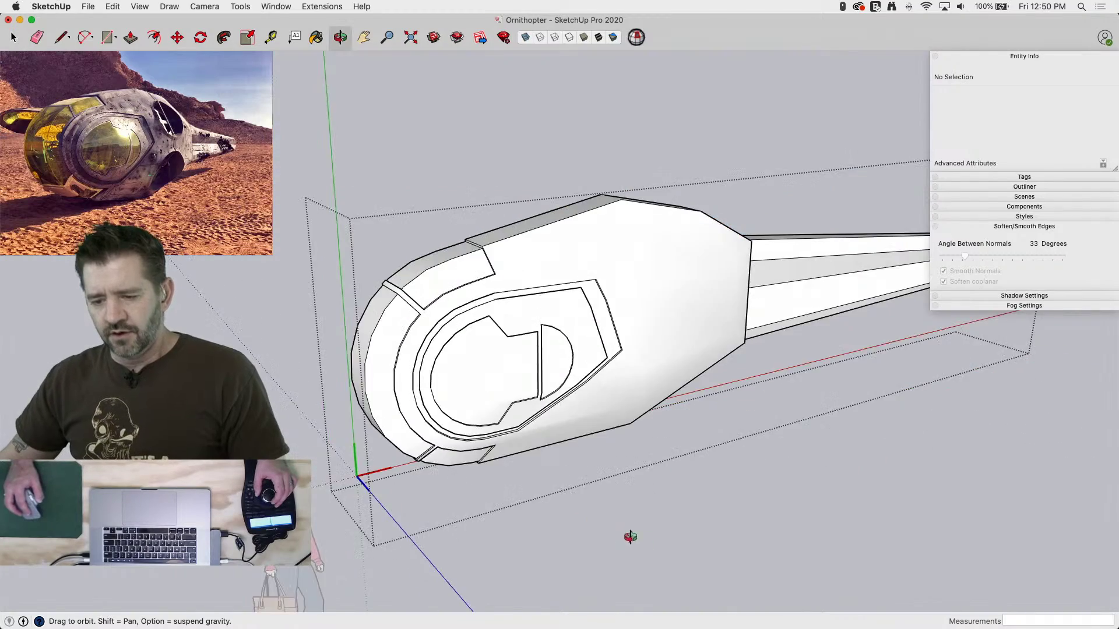
drag(630, 536, 705, 420)
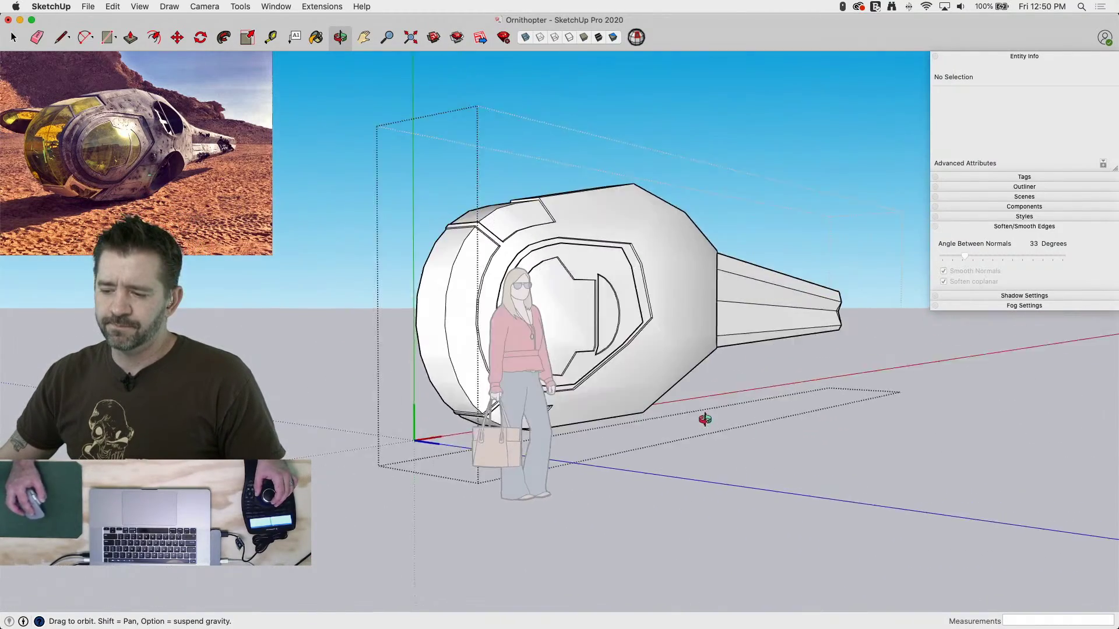
middle_drag(705, 419, 616, 499)
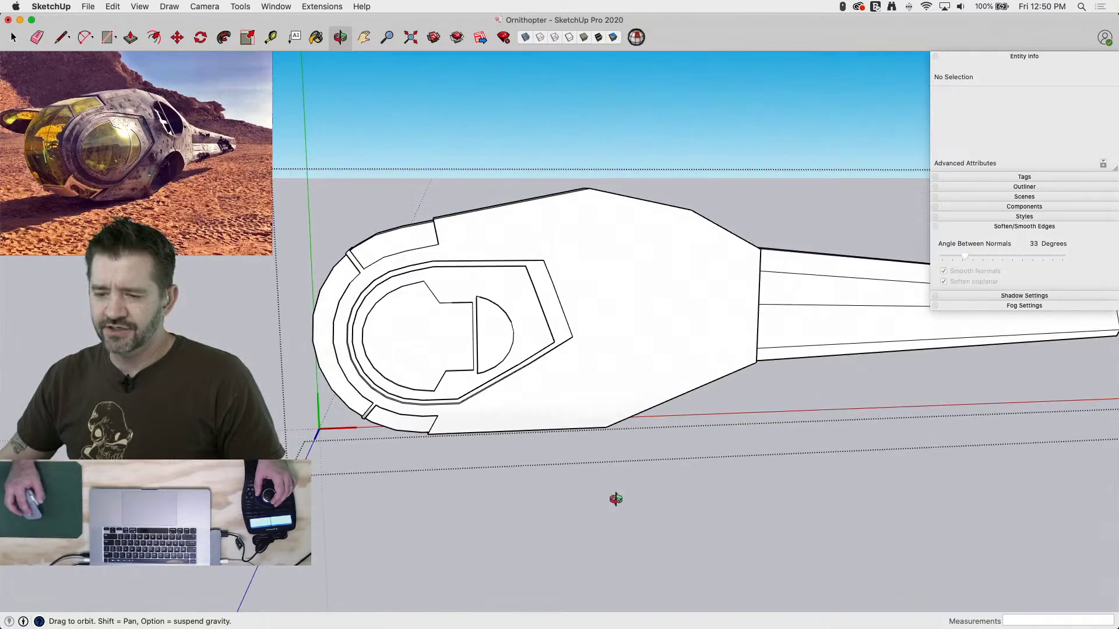
Open the fuselage body for editing and delete the large flat face closing its inner side along the centre plane
key(space)
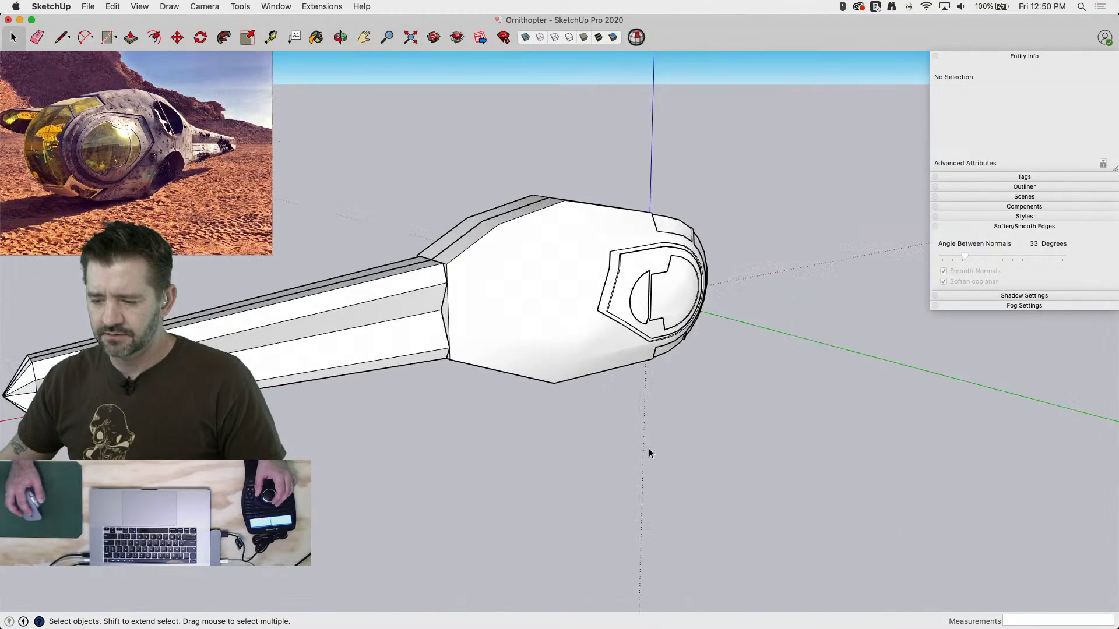
double_click(595, 286)
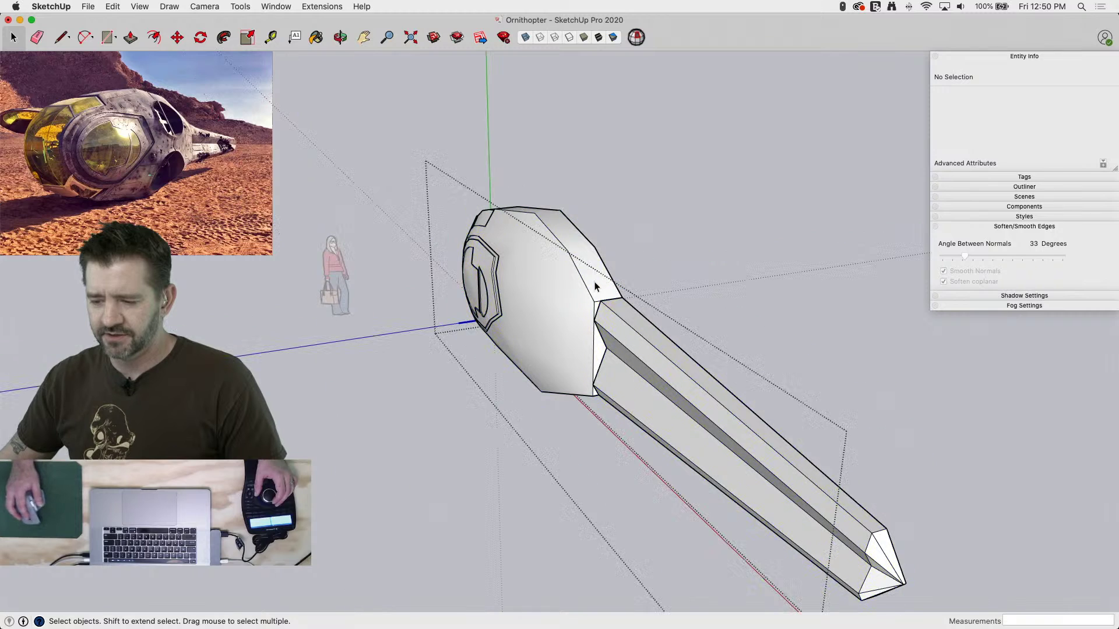
middle_drag(793, 241, 327, 392)
double_click(564, 332)
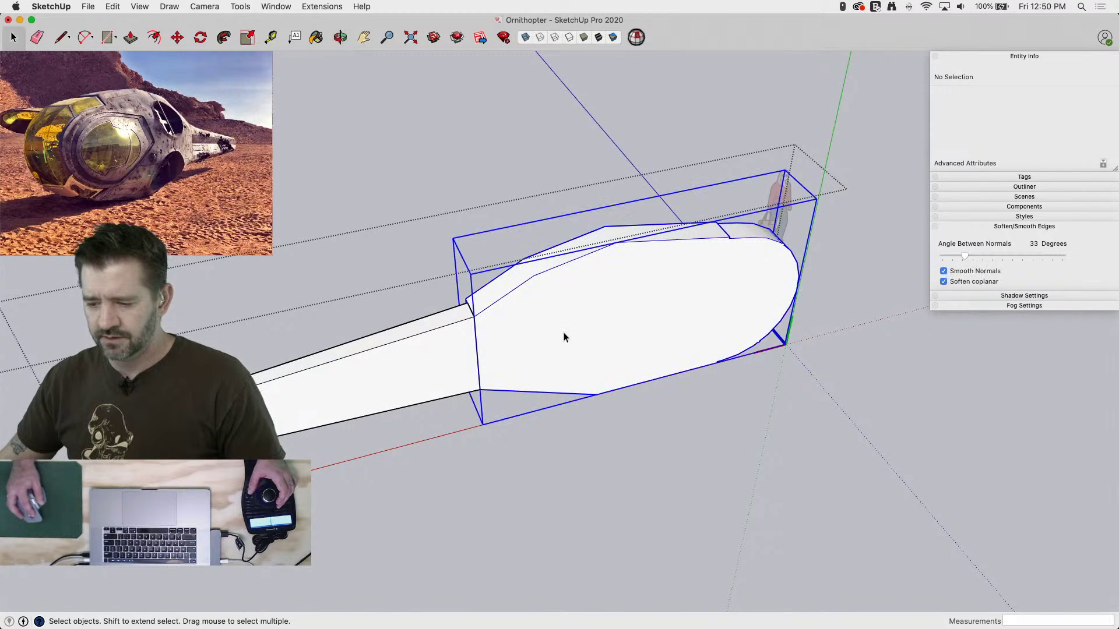
click(555, 331)
key(Delete)
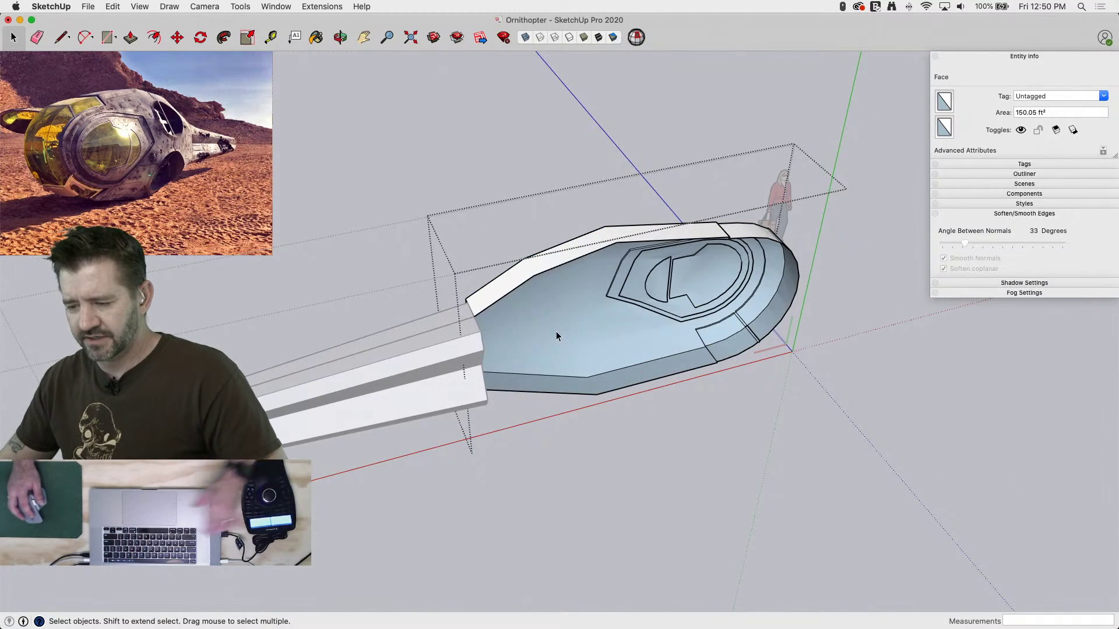
Soften the fuselage body's centre-plane edges along the upper and lower sides behind the nose
key(e)
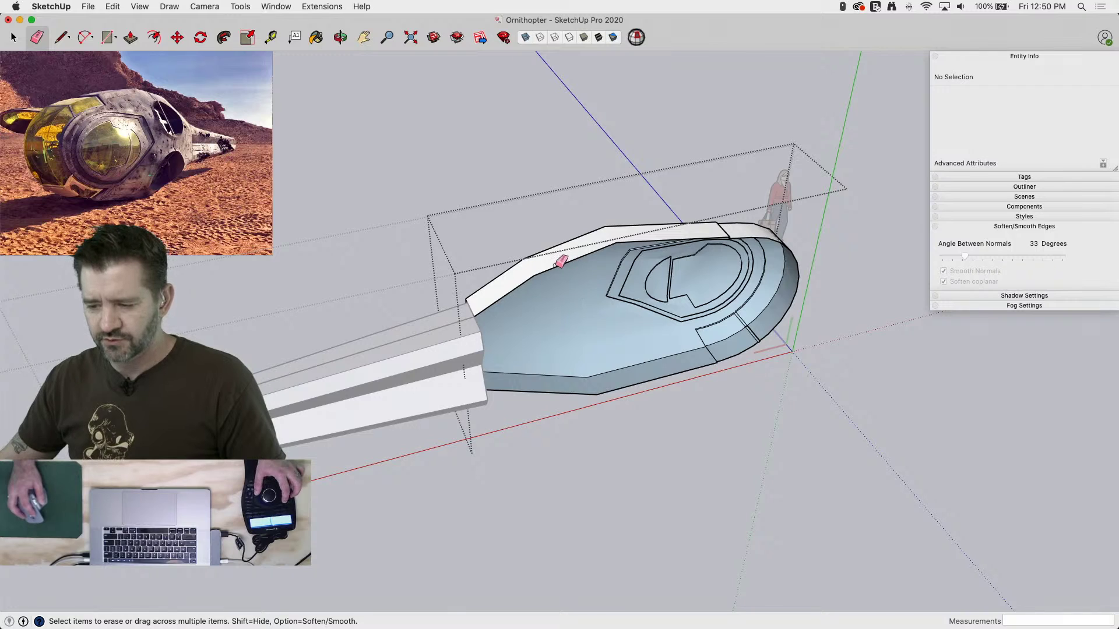
alt+drag(516, 286, 532, 268)
alt+drag(537, 270, 558, 262)
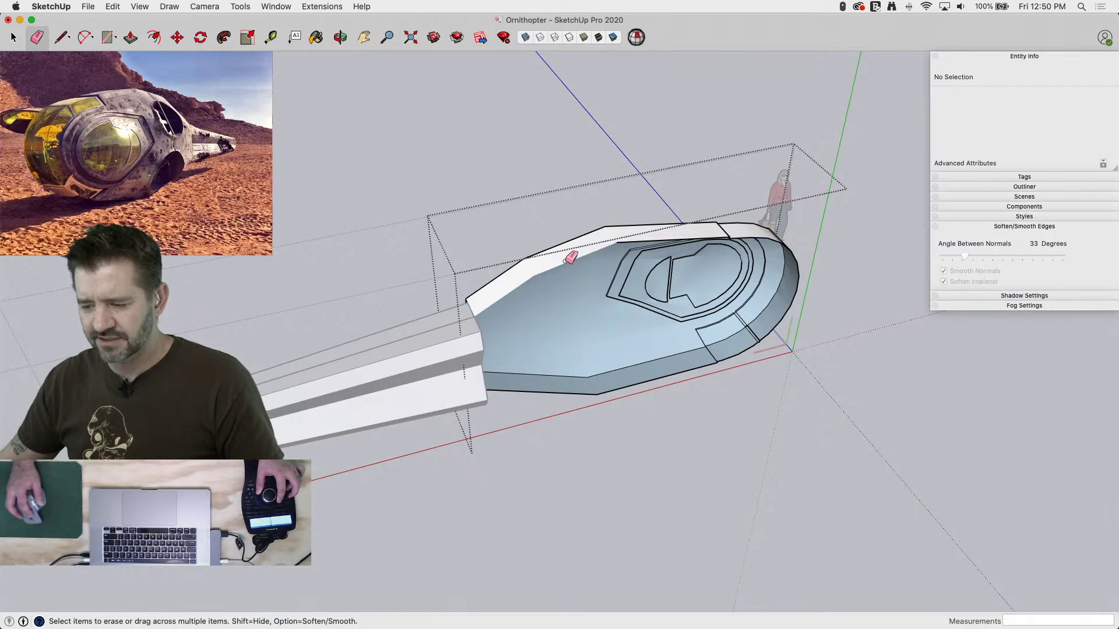
mouse_move(552, 393)
alt+mouse_down()
mouse_move(487, 439)
mouse_move(631, 490)
mouse_move(698, 496)
mouse_move(644, 490)
alt+mouse_up()
alt+click(695, 505)
Soften the remaining centre-seam edges at the lower band's end and on both sides of the lower nose groove
scroll(652, 493, up, 6)
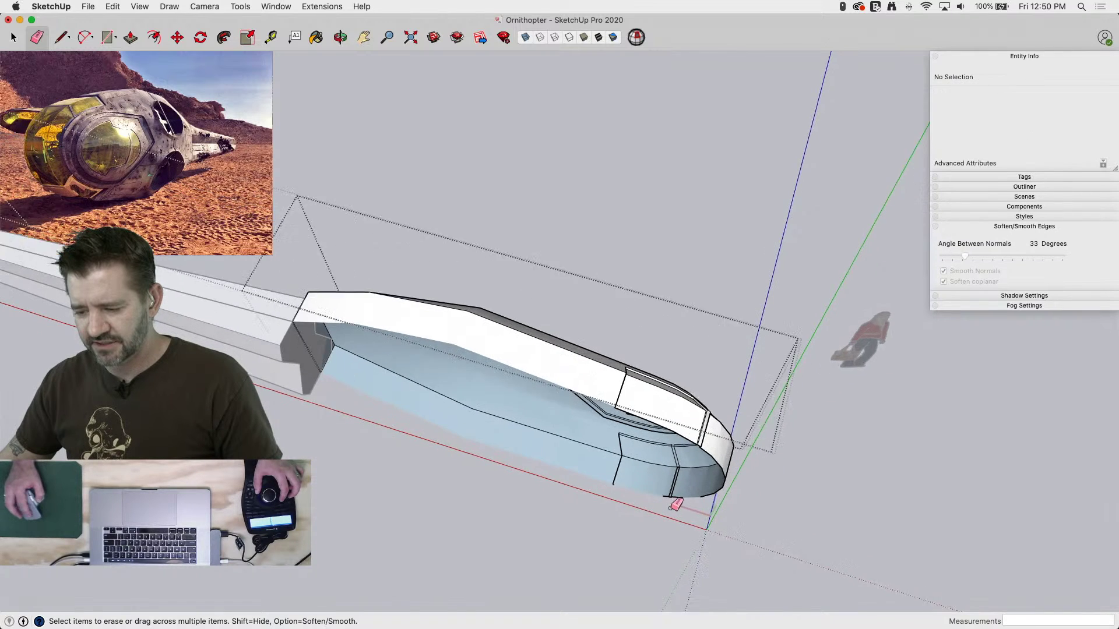
scroll(664, 479, up, 4)
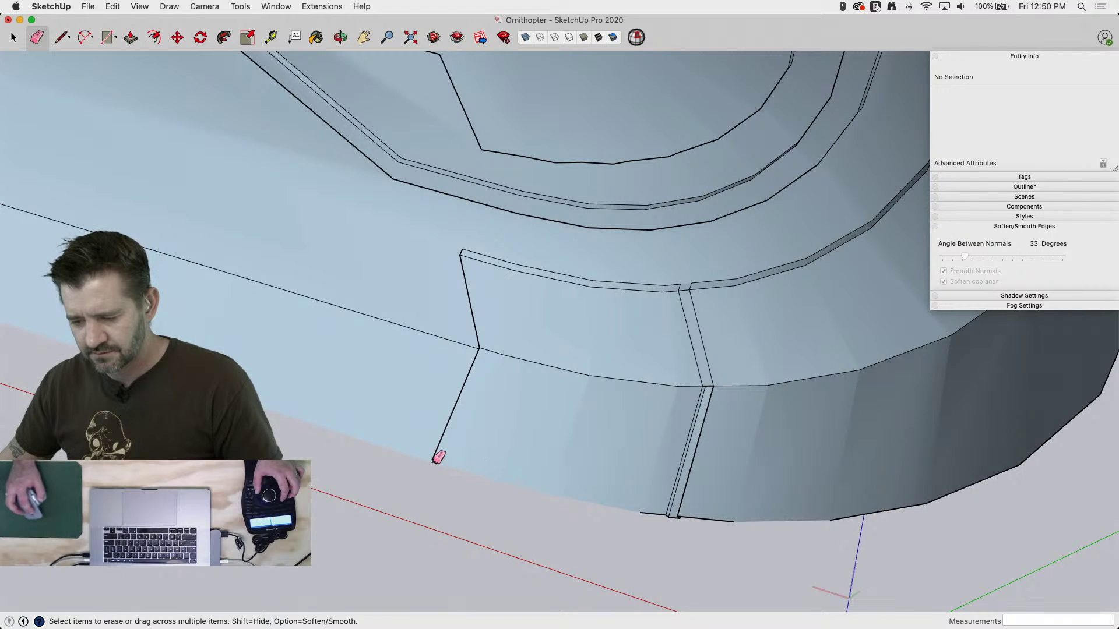
scroll(436, 461, up, 5)
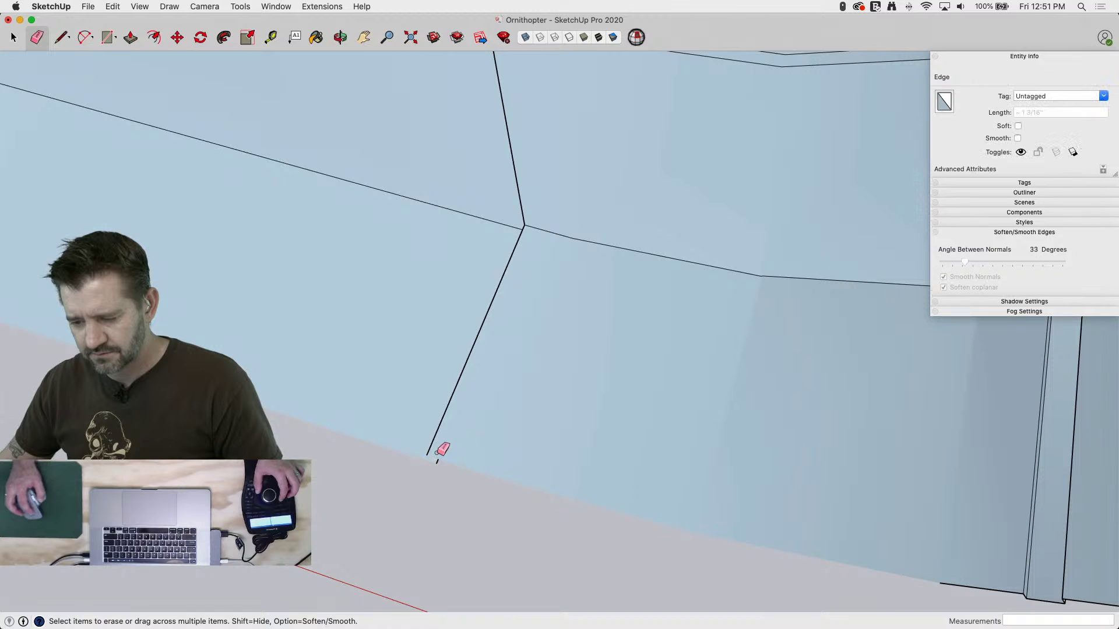
scroll(447, 450, down, 10)
scroll(466, 459, down, 5)
scroll(554, 385, up, 3)
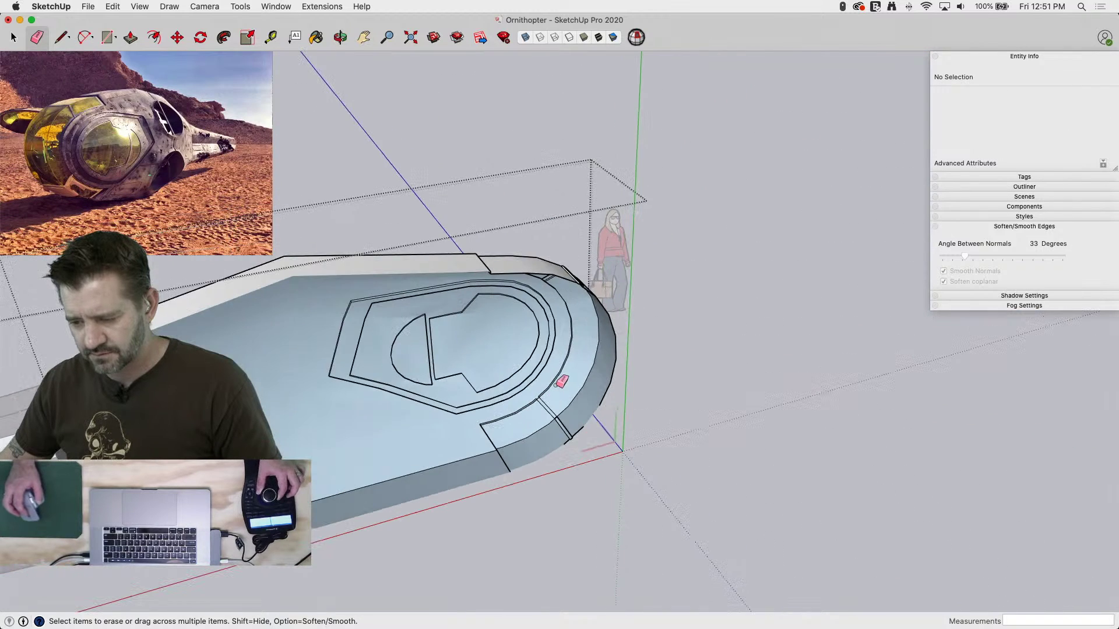
scroll(567, 441, up, 4)
scroll(571, 434, up, 6)
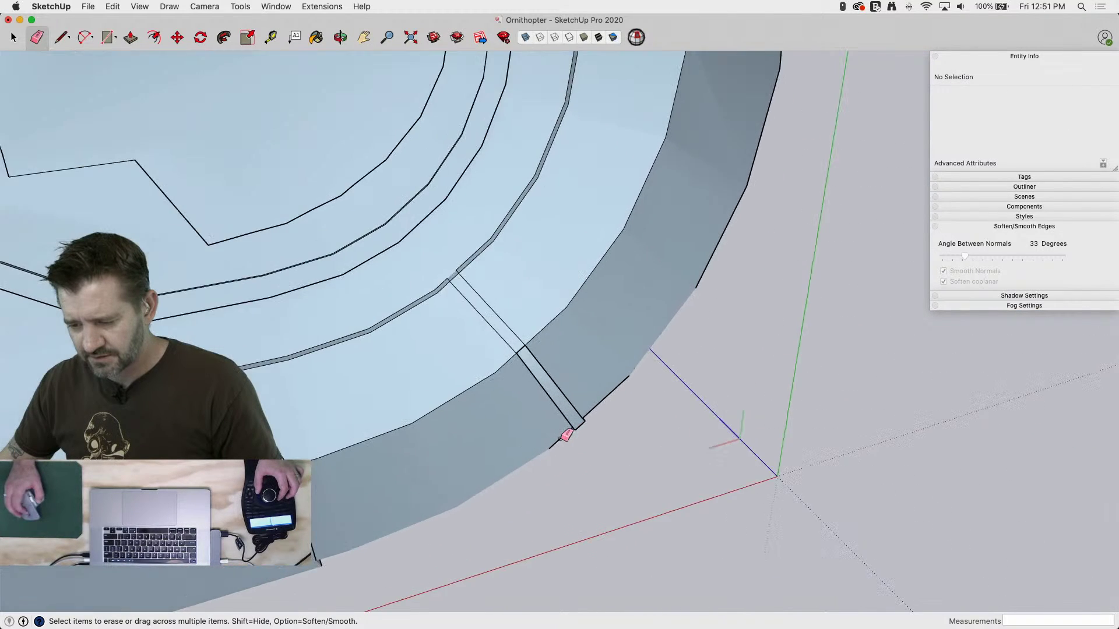
alt+click(564, 431)
alt+click(618, 387)
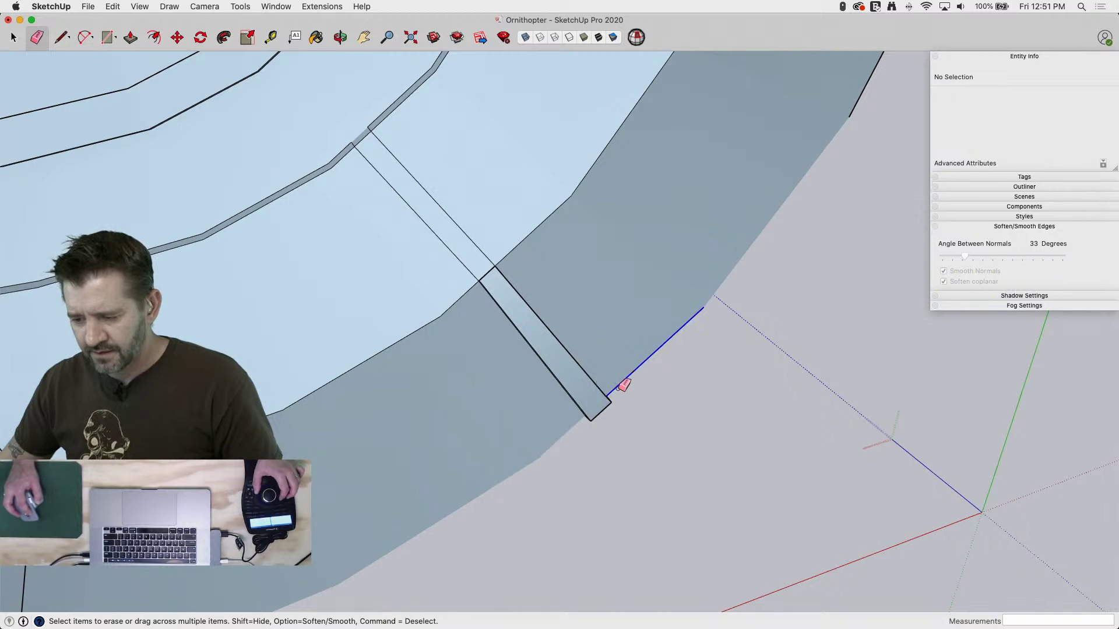
Soften the short centre-plane edges closing the end of the lower nose groove
middle_drag(599, 410, 637, 127)
scroll(614, 397, up, 2)
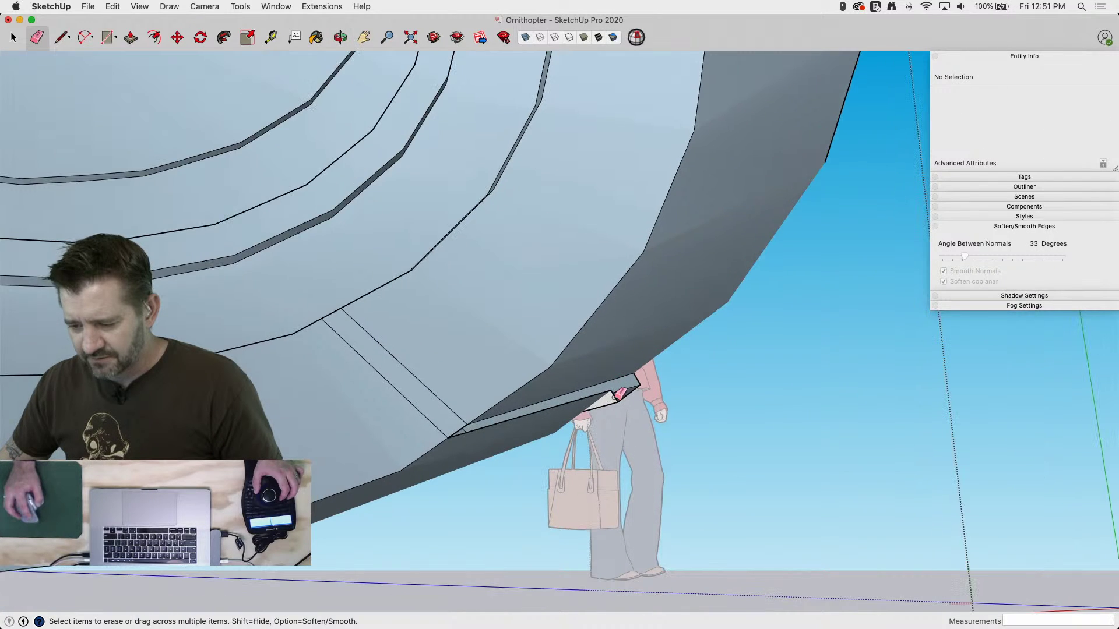
alt+click(626, 397)
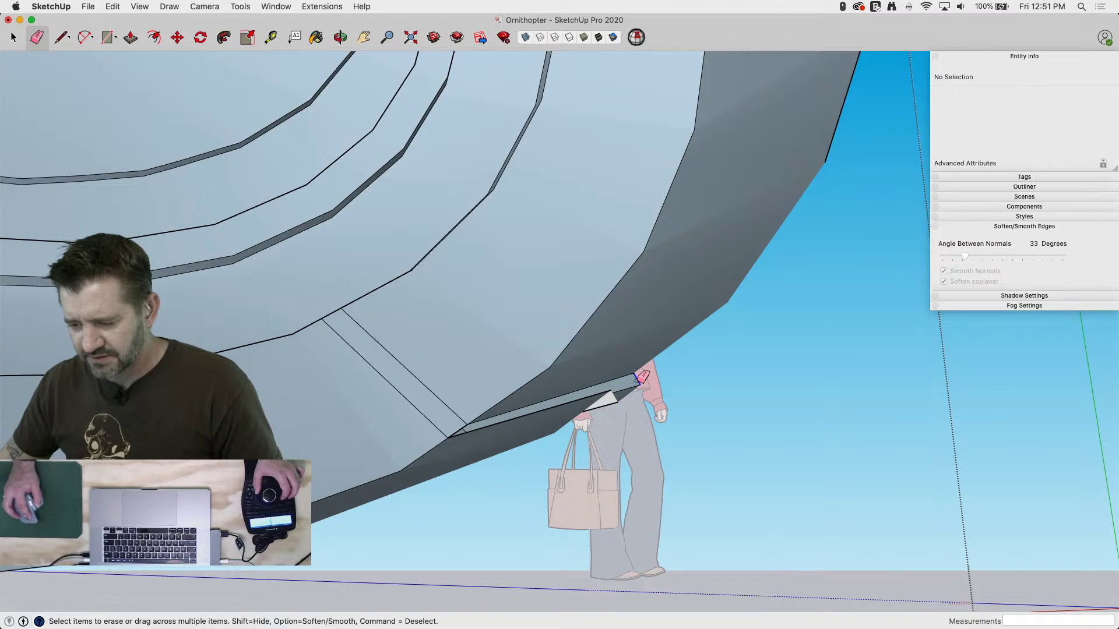
alt+click(637, 380)
Soften the centre-seam edges around the front of the nose, from the lower groove up past the upper groove
scroll(546, 515, down, 3)
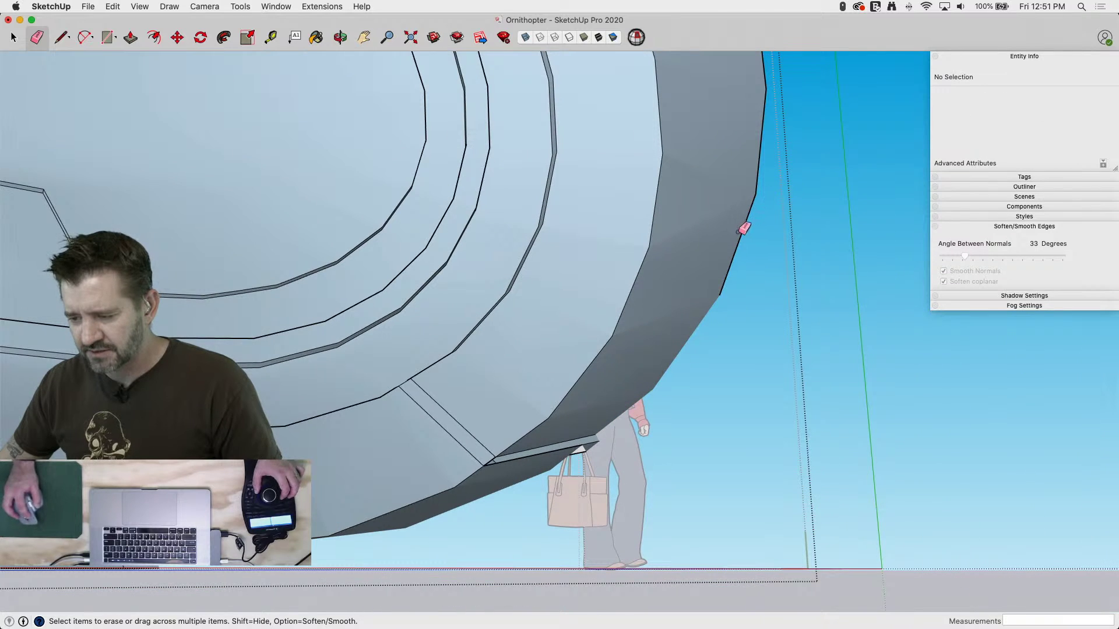
mouse_move(743, 229)
alt+mouse_down()
mouse_move(762, 175)
mouse_move(757, 210)
alt+mouse_up()
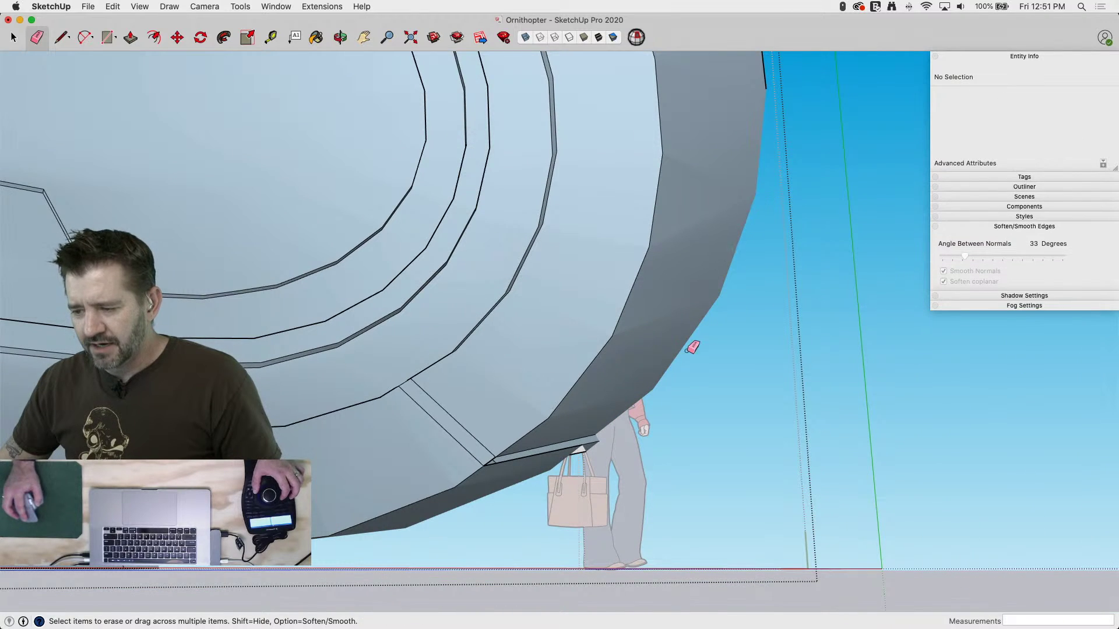
scroll(641, 545, down, 5)
alt+drag(706, 289, 692, 224)
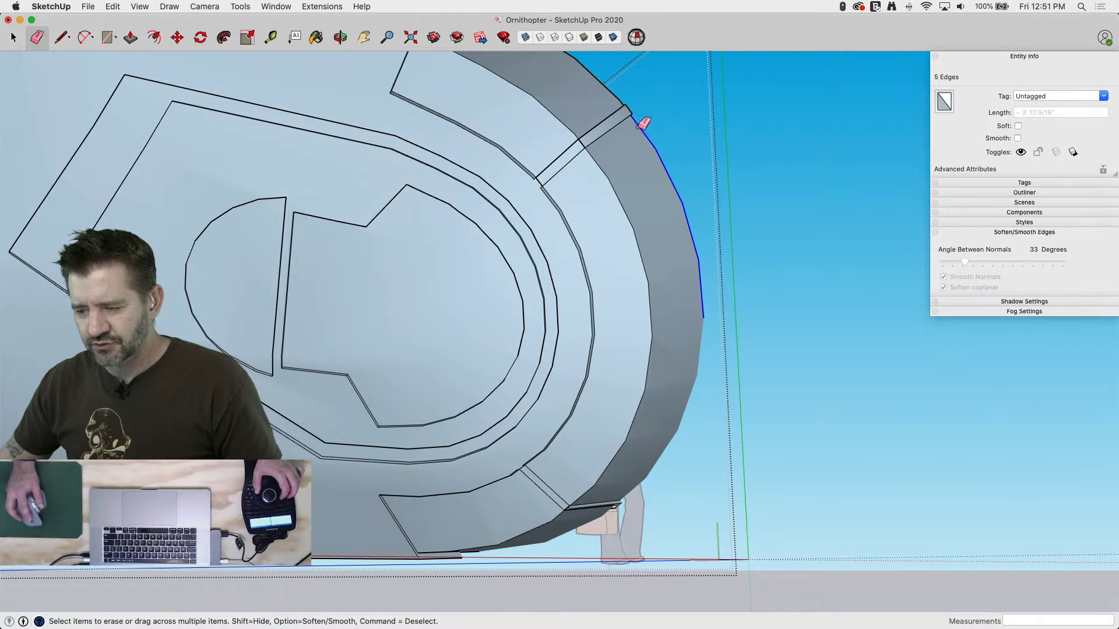
alt+drag(638, 126, 586, 71)
Remove the visible centre-seam edges between the raised band's upper joint and the upper nose groove
scroll(667, 585, down, 4)
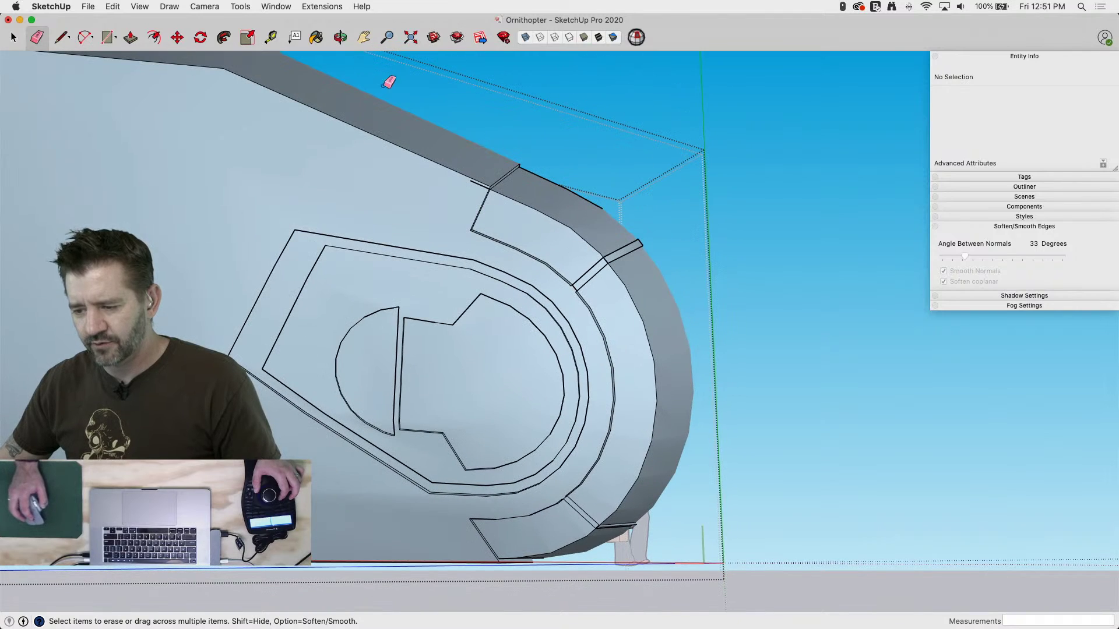
scroll(477, 173, up, 5)
scroll(549, 173, up, 2)
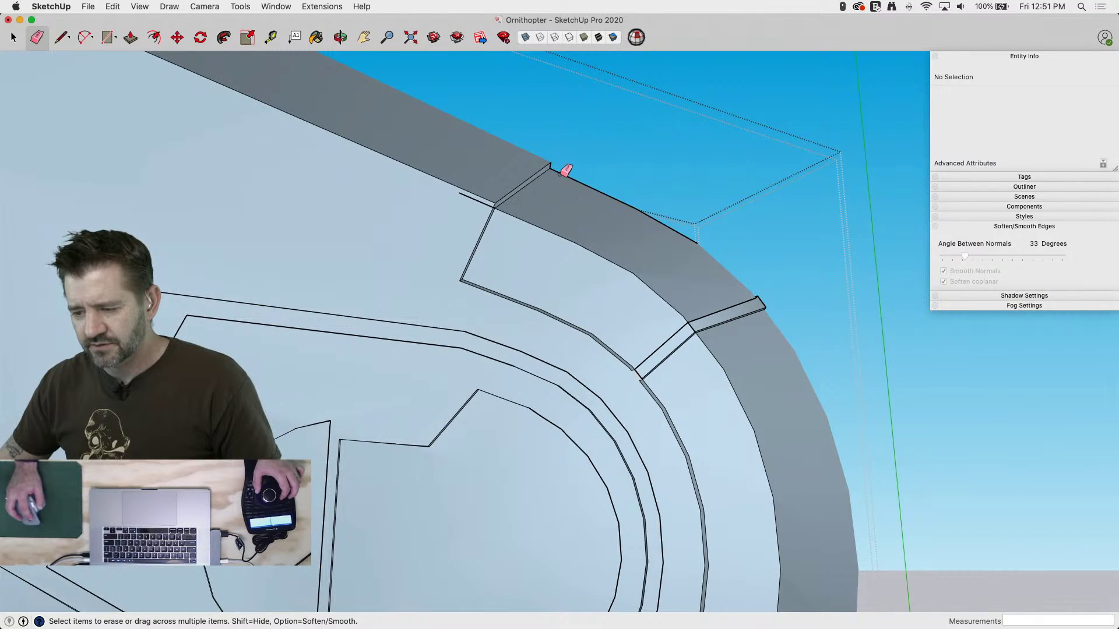
drag(566, 170, 699, 240)
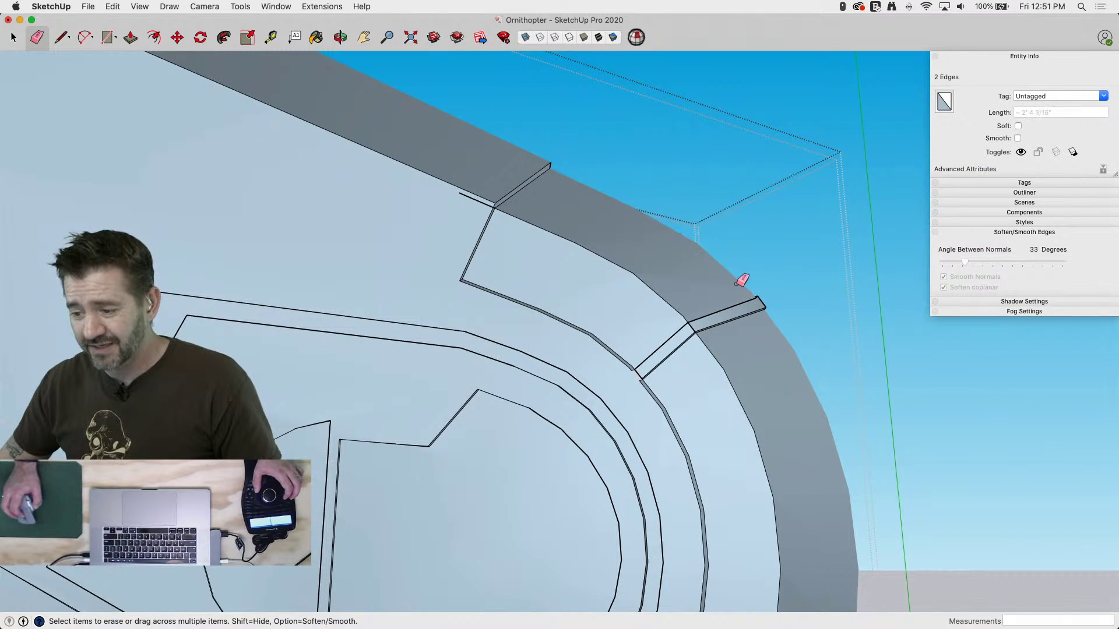
Clear the short seam edges at the upper groove's end and at the raised band's stepped end
scroll(757, 294, up, 4)
scroll(762, 302, up, 2)
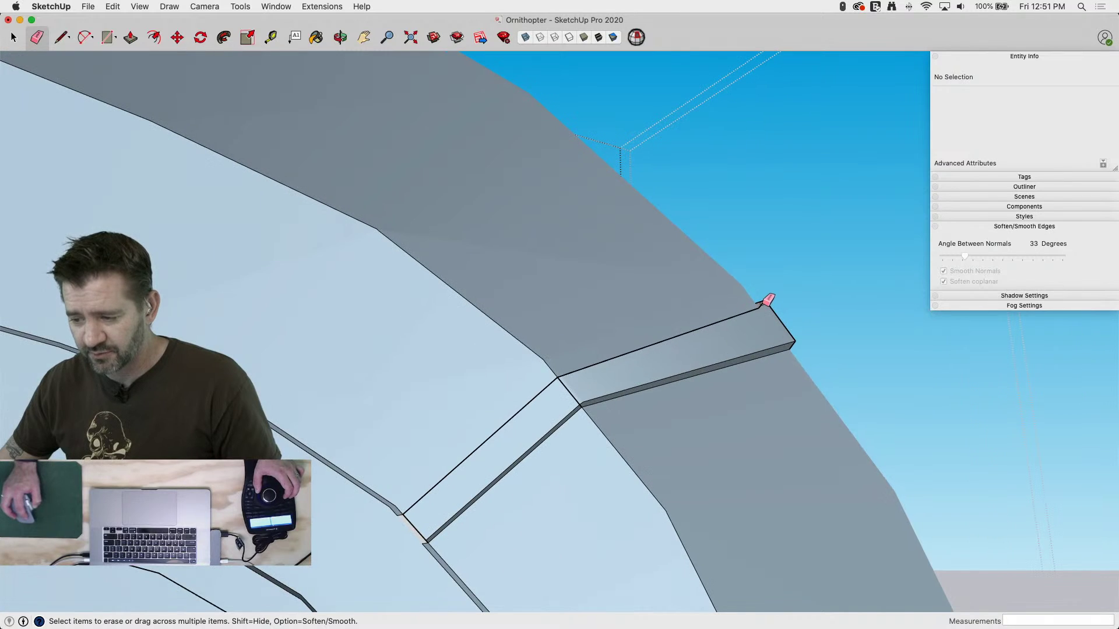
drag(769, 305, 796, 341)
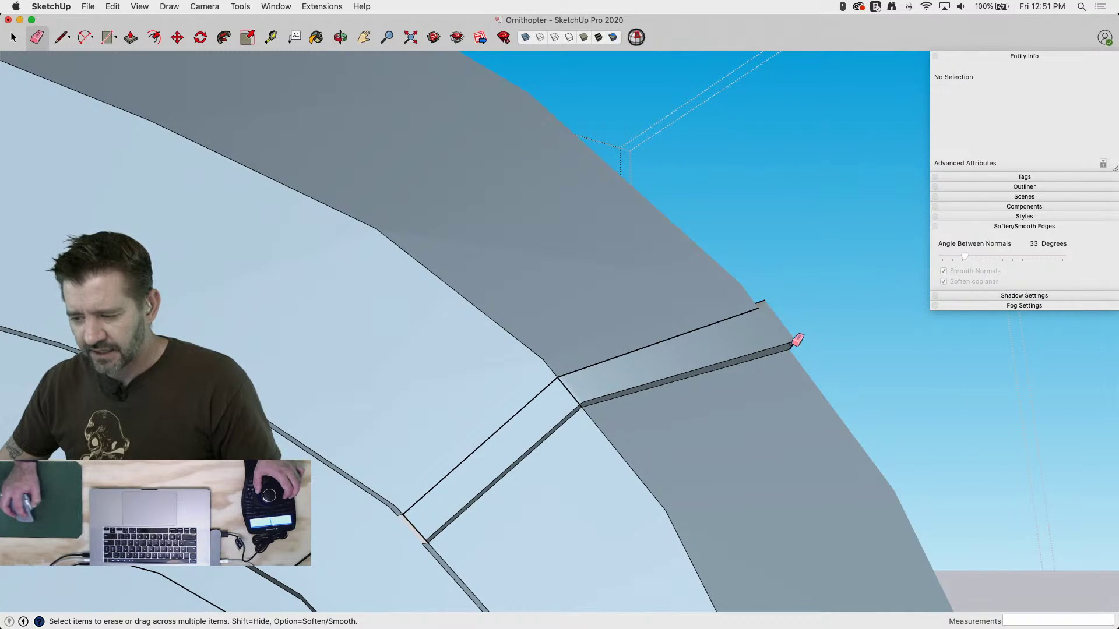
scroll(854, 491, down, 5)
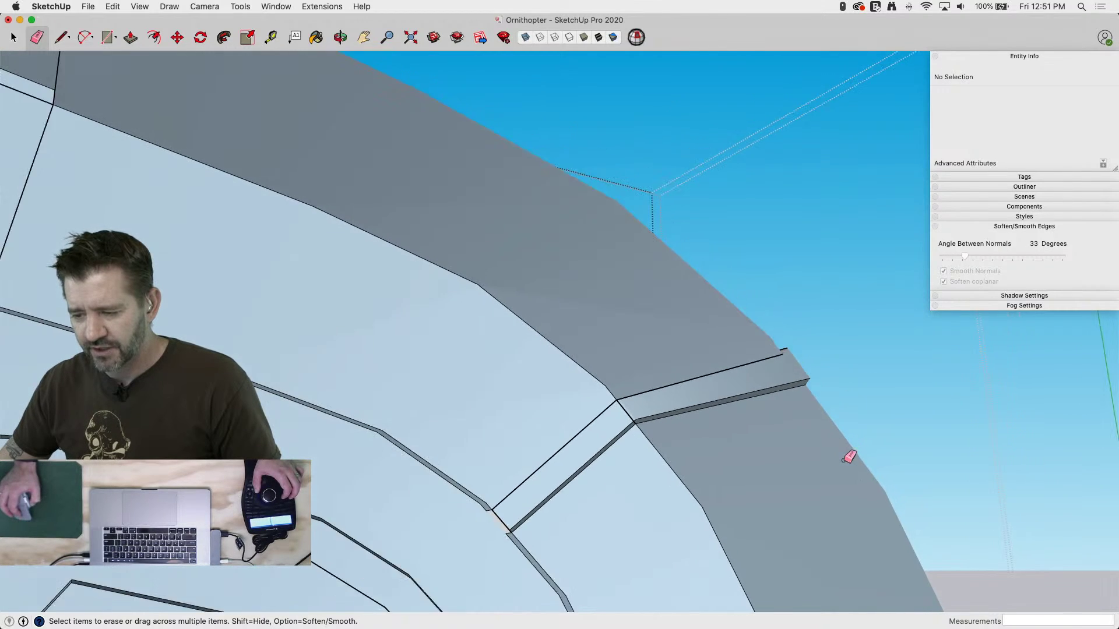
scroll(458, 170, up, 2)
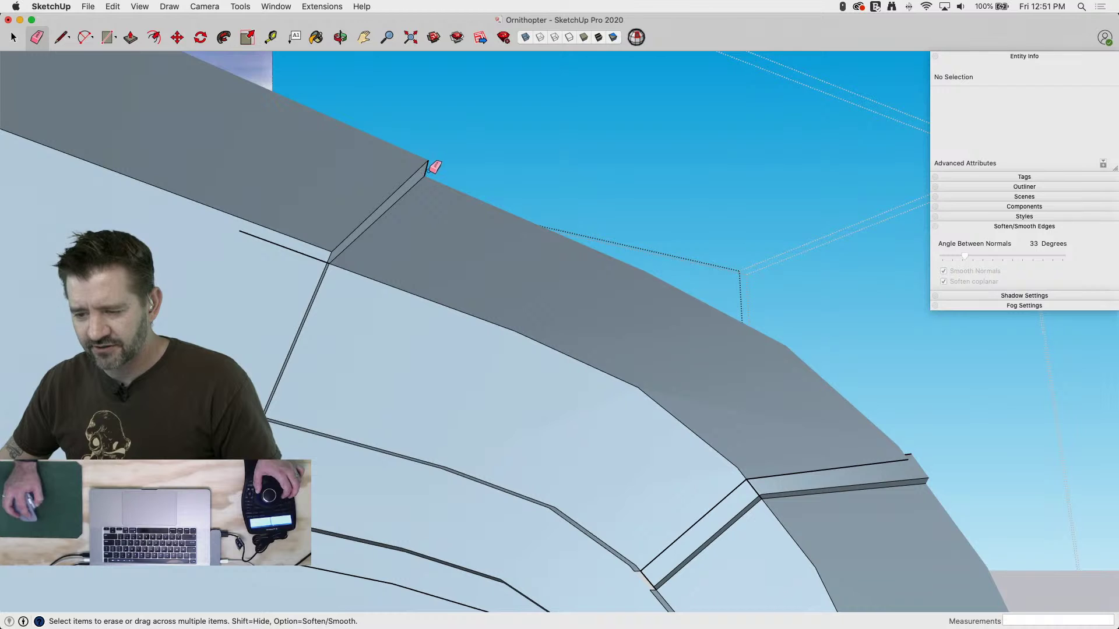
drag(429, 169, 488, 202)
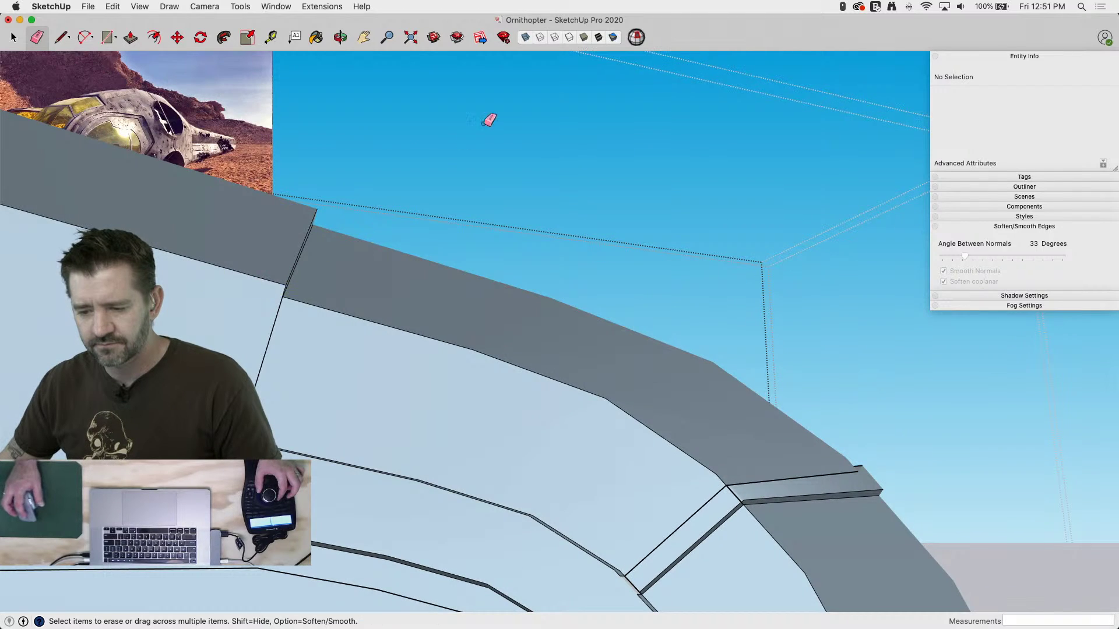
Leave the fuselage editing and examine the joined halves from the front and sides for leftover seam lines
key(space)
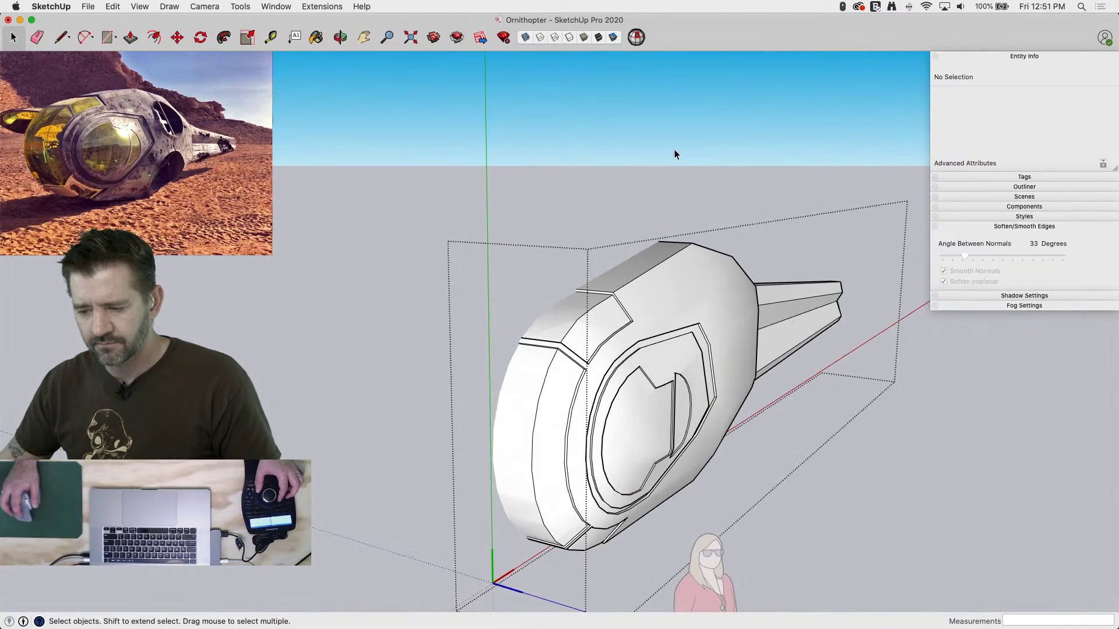
click(674, 150)
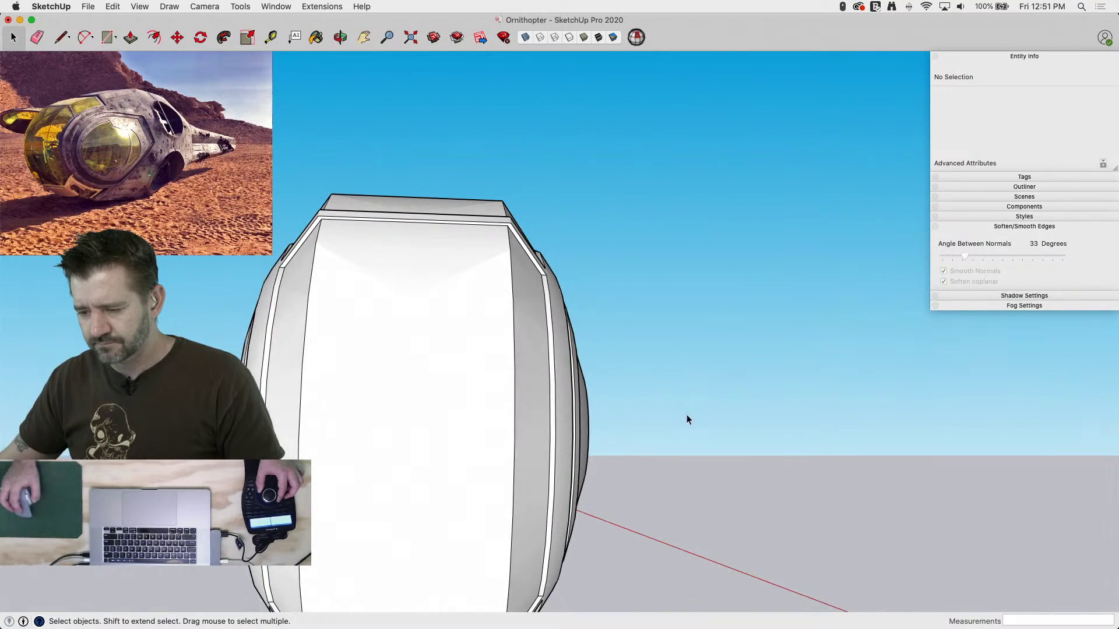
middle_drag(778, 361, 66, 349)
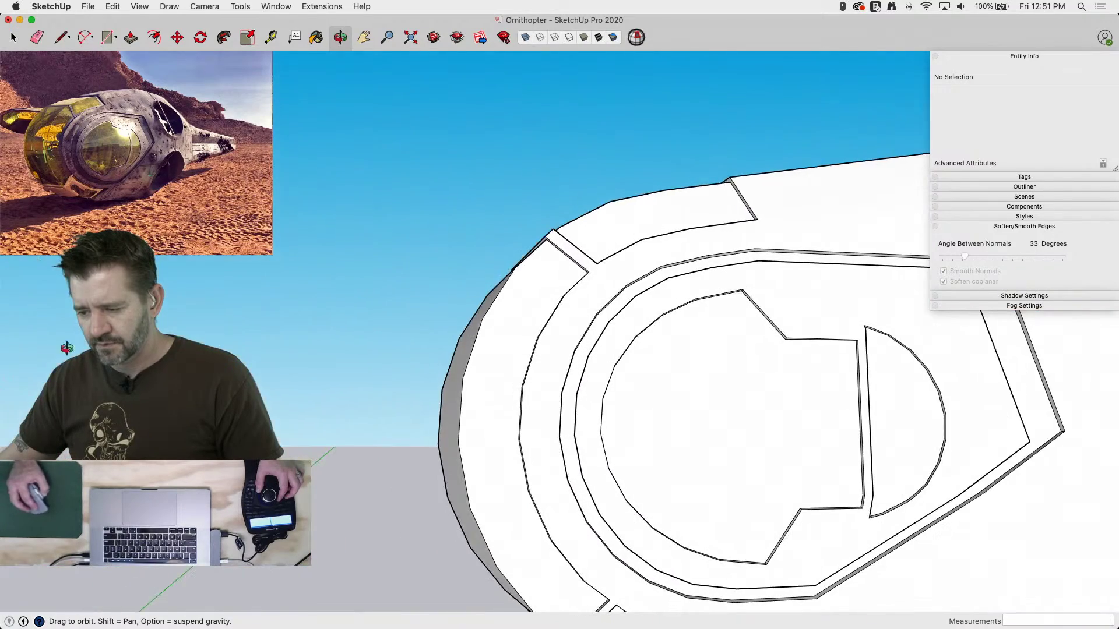
middle_drag(618, 379, 915, 416)
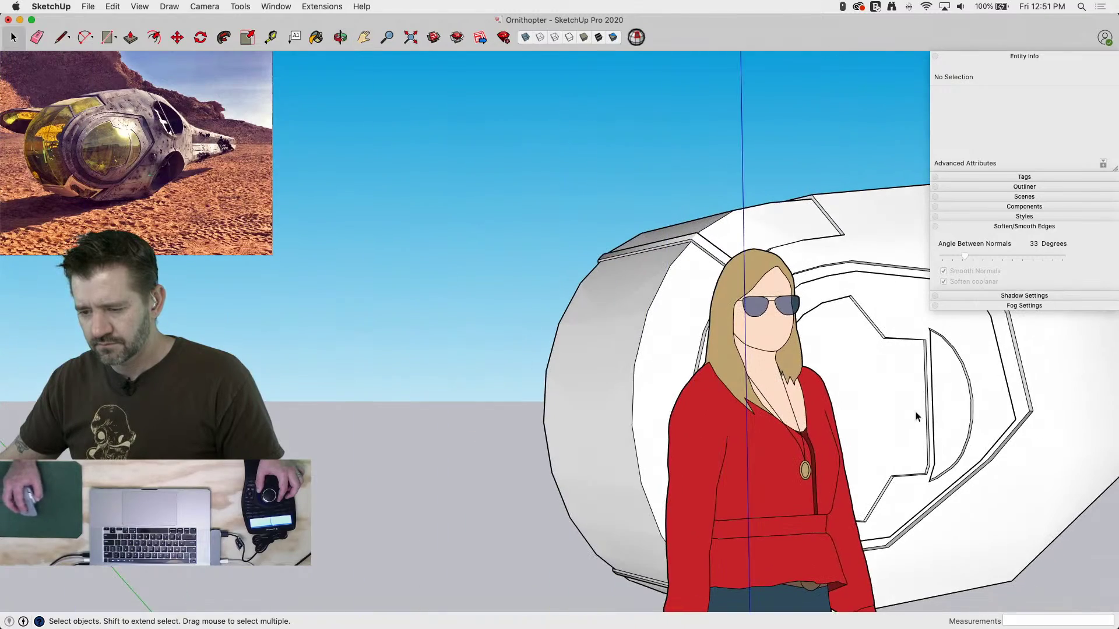
middle_drag(457, 381, 961, 337)
scroll(499, 400, down, 5)
Open the half fuselage and its tail boom for editing, and remove the flat face closing the boom's inner side
double_click(782, 365)
middle_drag(736, 369, 484, 404)
scroll(484, 405, down, 5)
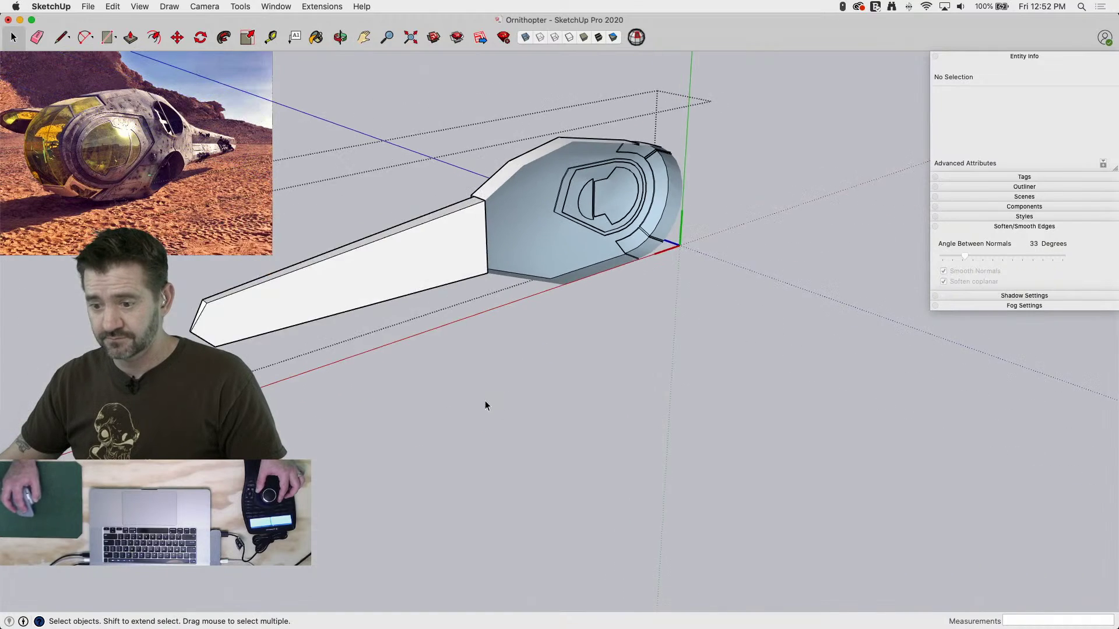
double_click(434, 300)
key(e)
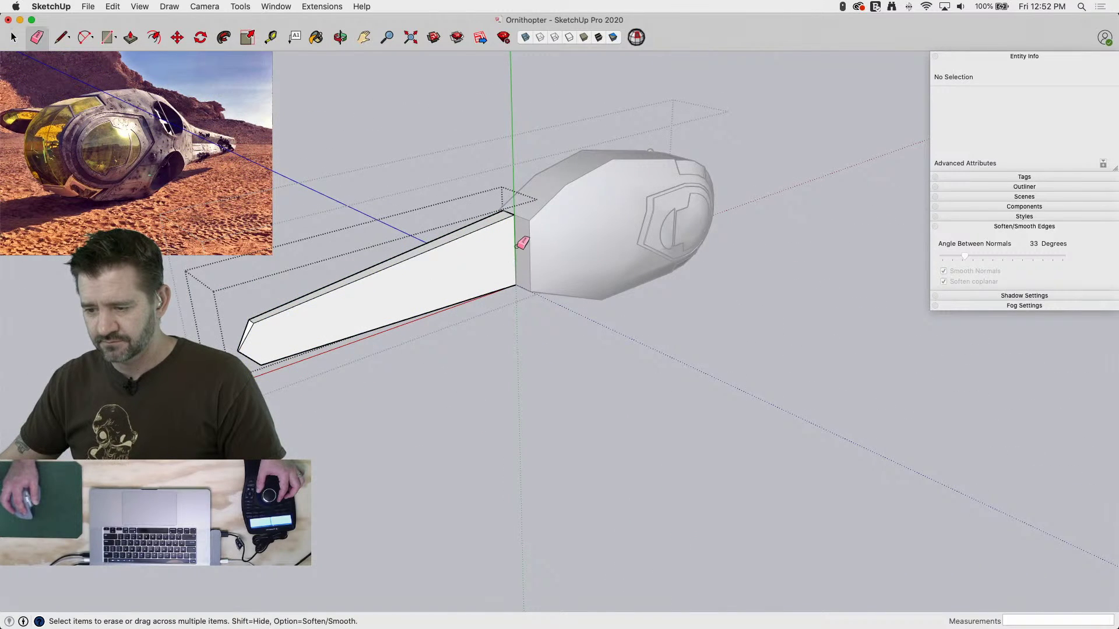
scroll(494, 226, up, 3)
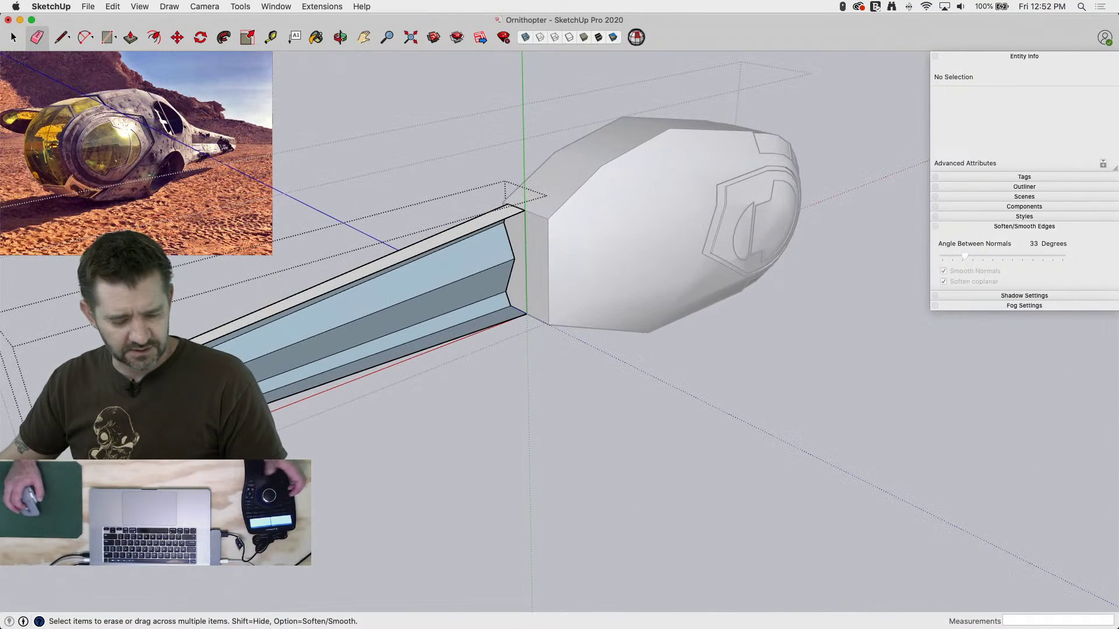
Clear the tail boom's centre-plane edges along its upper and lower sides and leave its editing
scroll(87, 391, up, 3)
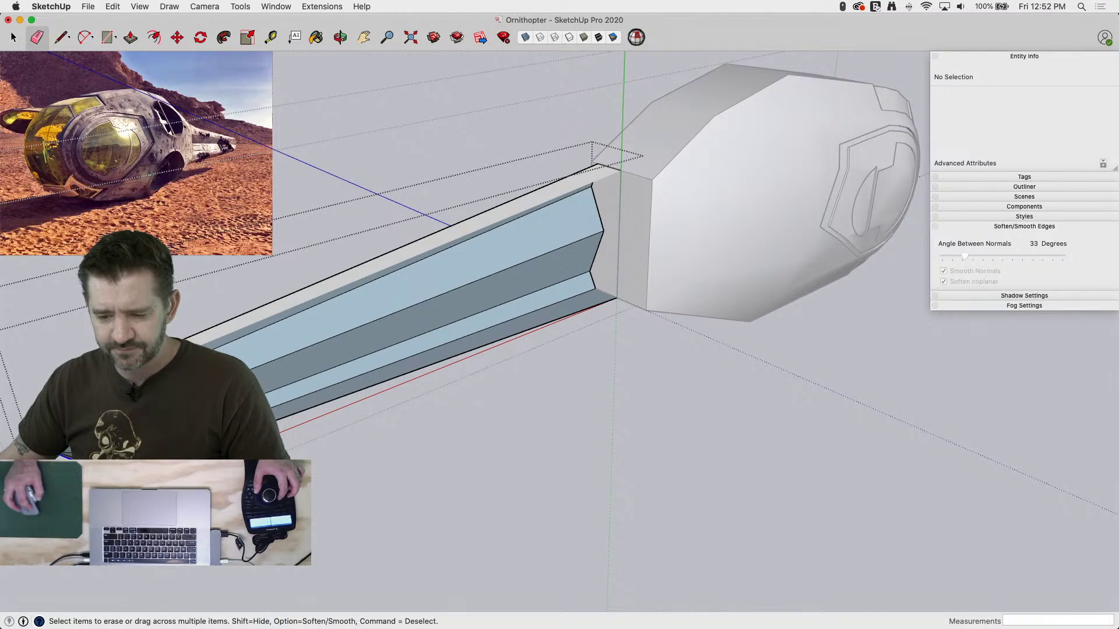
click(571, 314)
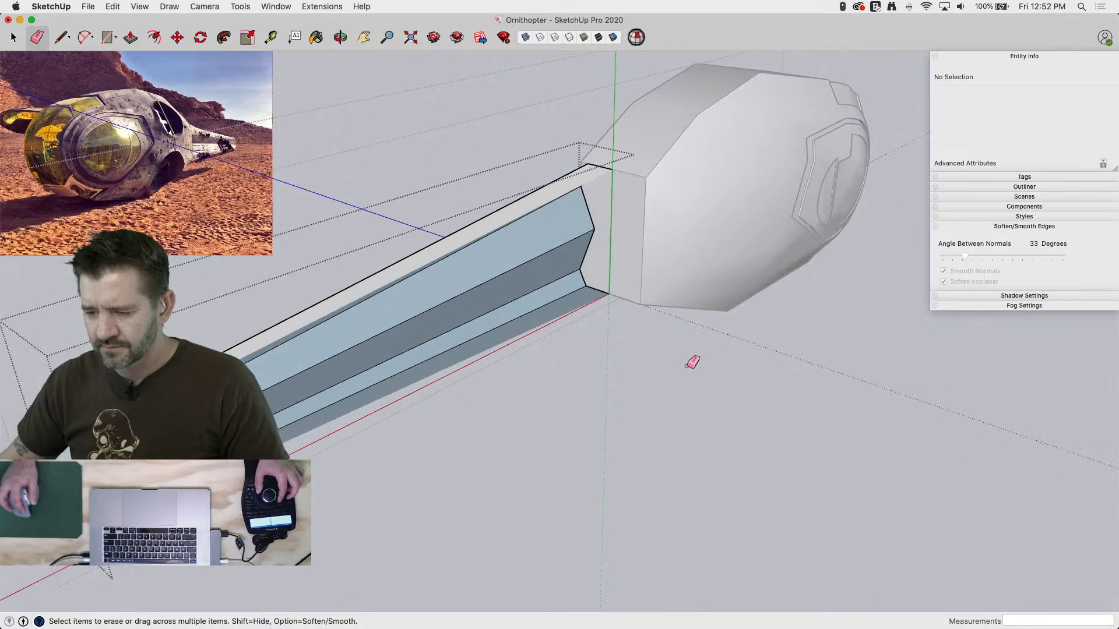
key(space)
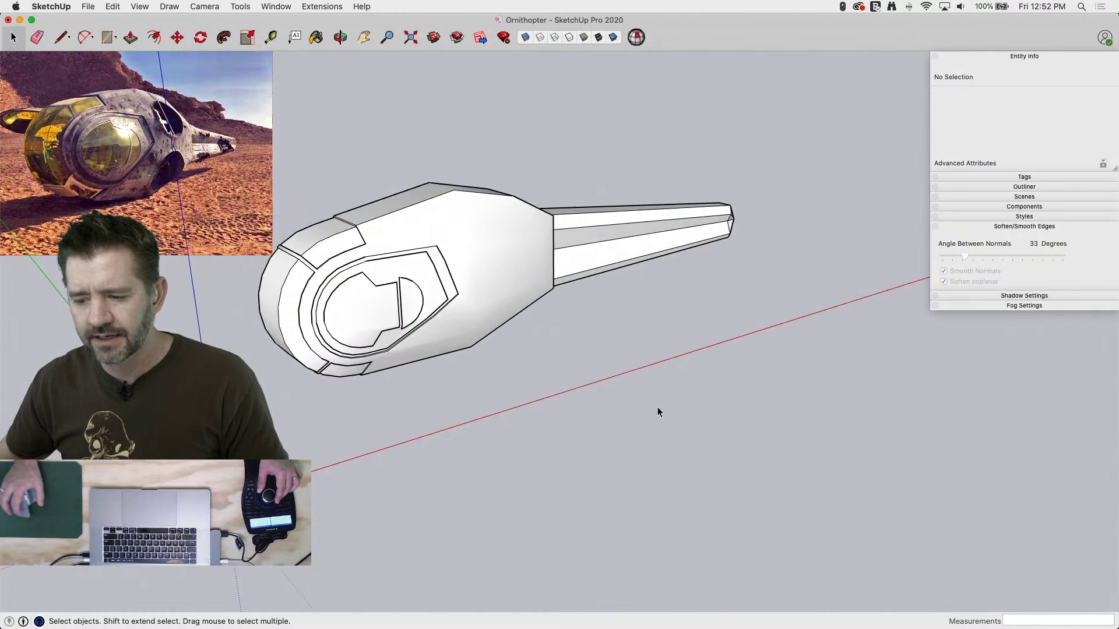
Open the half fuselage, group the large side window surface with its edges, and open that group with the rest of the model hidden
click(434, 270)
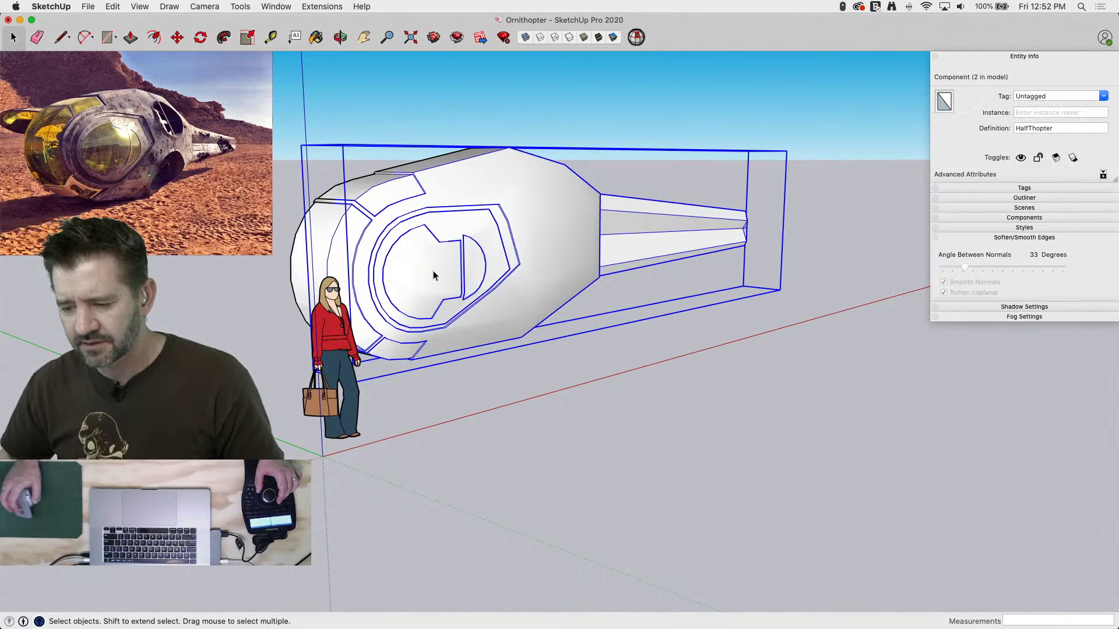
scroll(418, 266, up, 5)
double_click(433, 236)
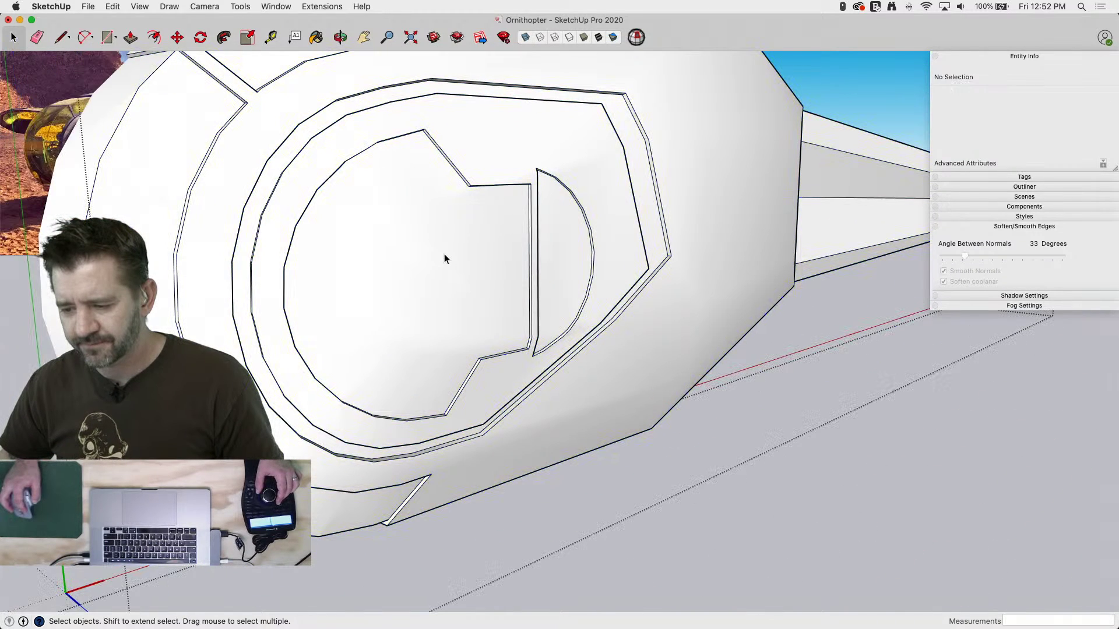
click(444, 255)
double_click(443, 253)
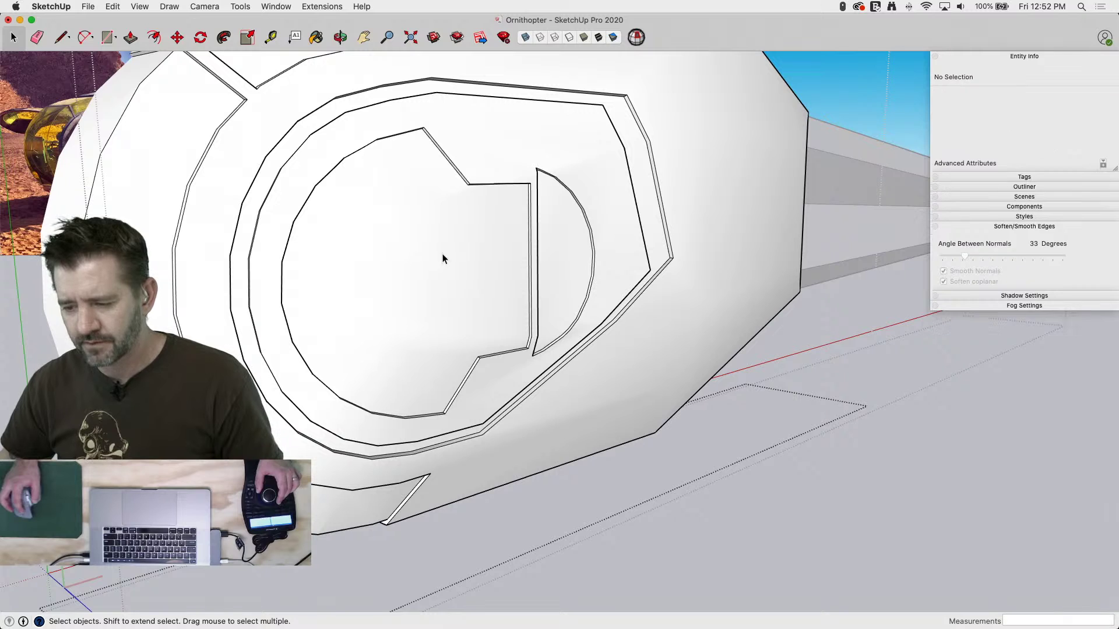
click(442, 253)
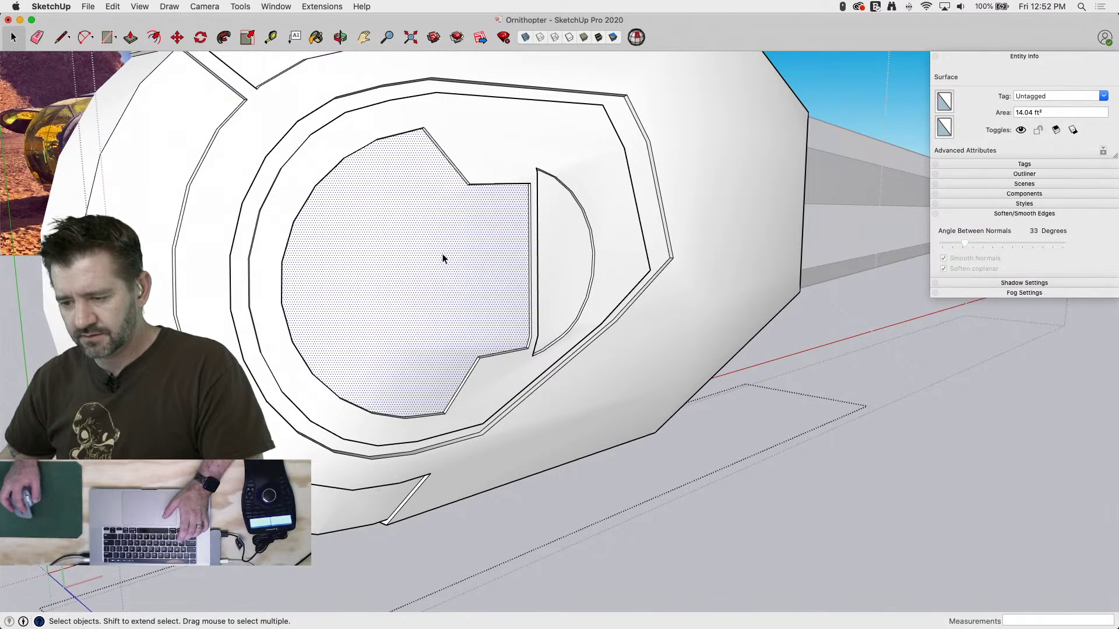
double_click(443, 254)
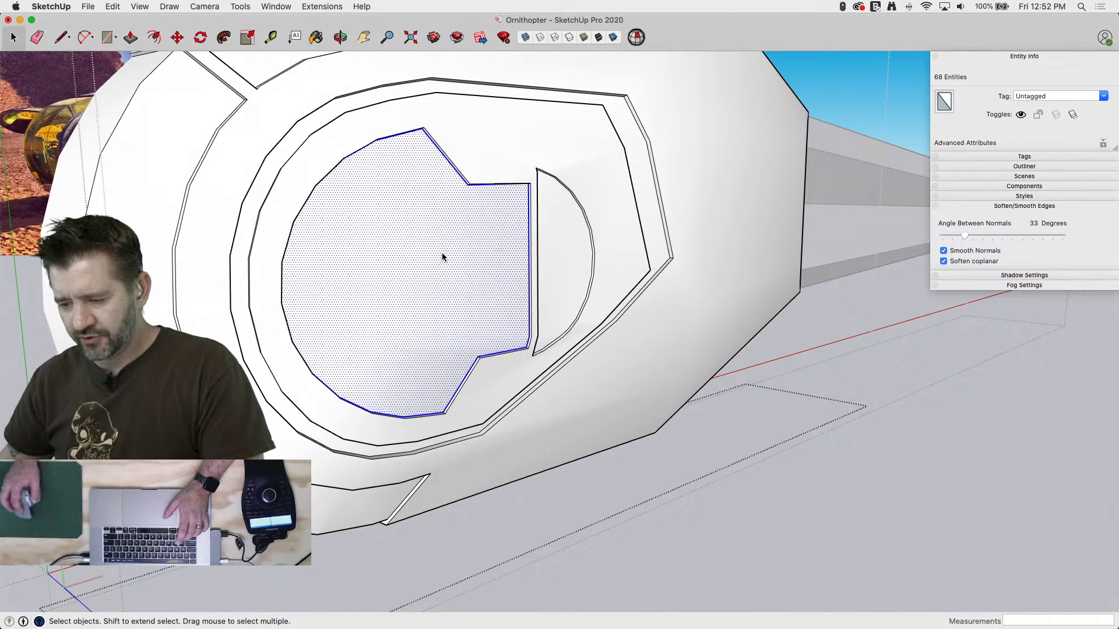
right_click(443, 253)
click(484, 343)
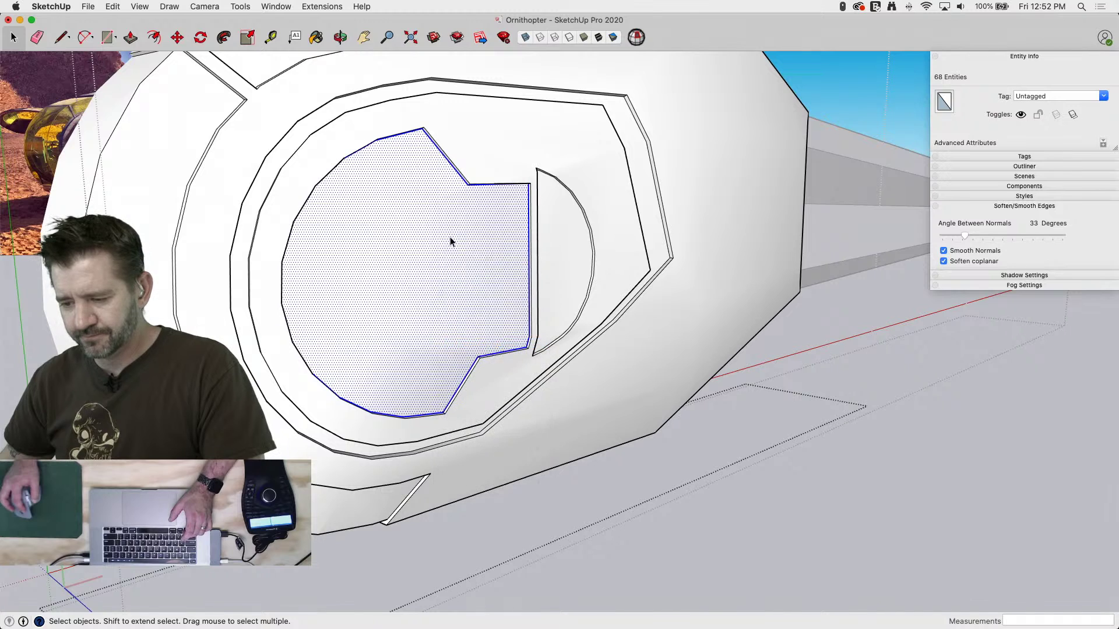
double_click(450, 237)
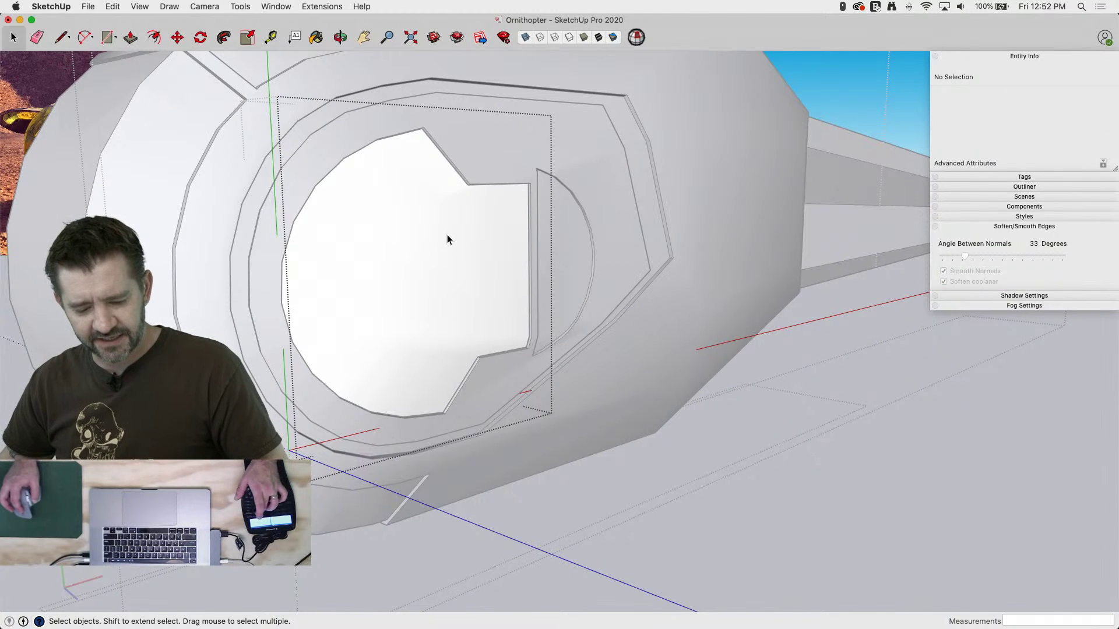
key(shift+h)
Delete the window surface inside its group, keep the outline edges selected, and save the model
click(446, 239)
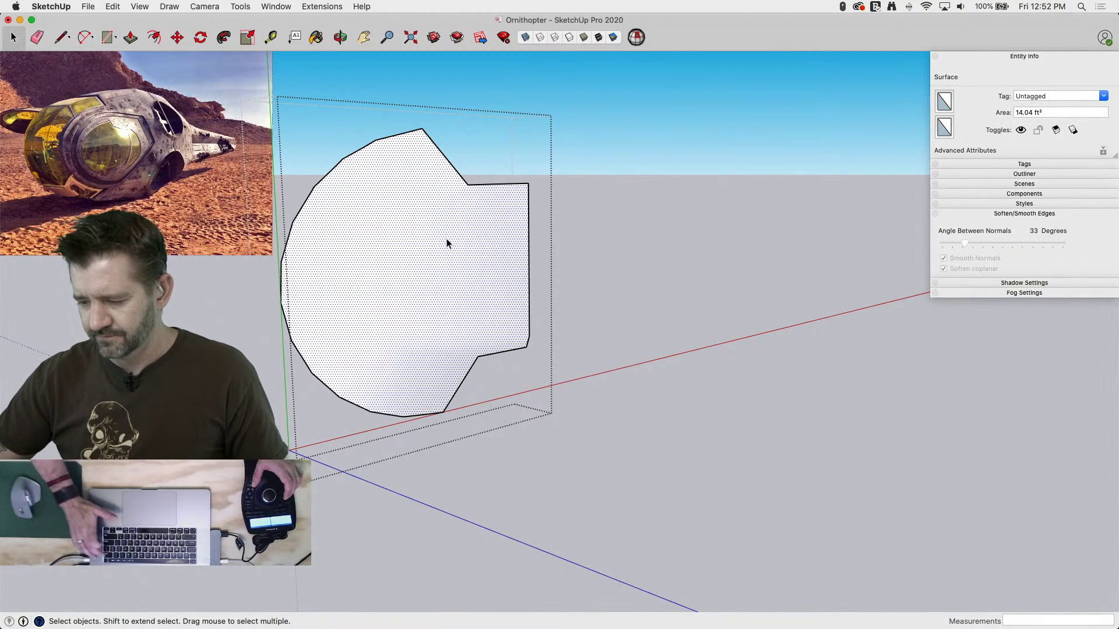
key(Delete)
mouse_move(217, 108)
mouse_down()
mouse_move(583, 414)
mouse_move(595, 446)
mouse_up()
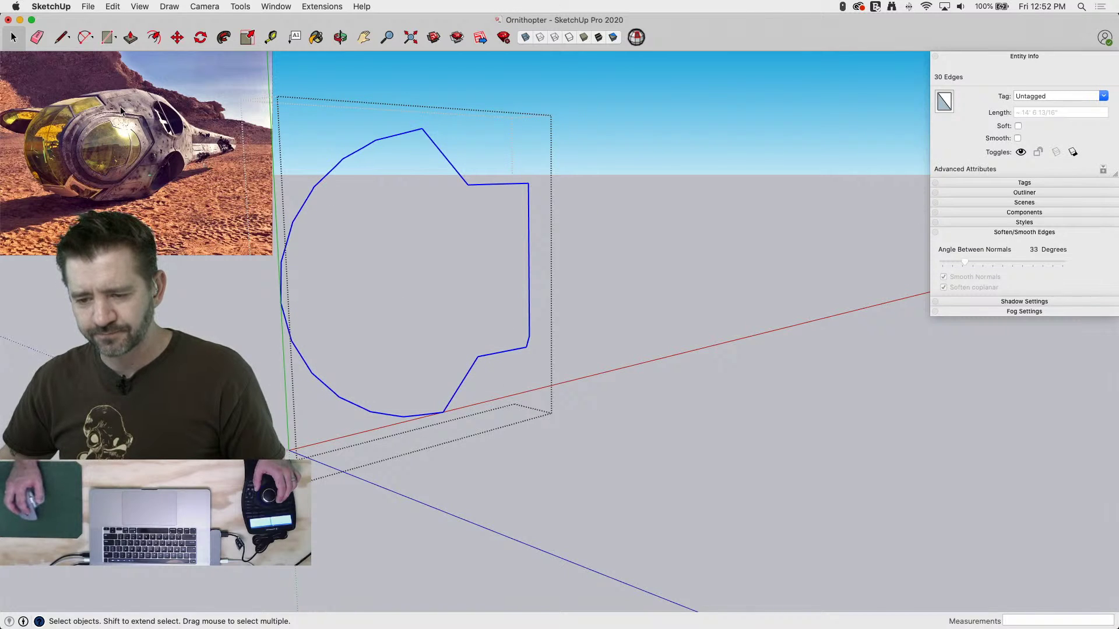
key(super+s)
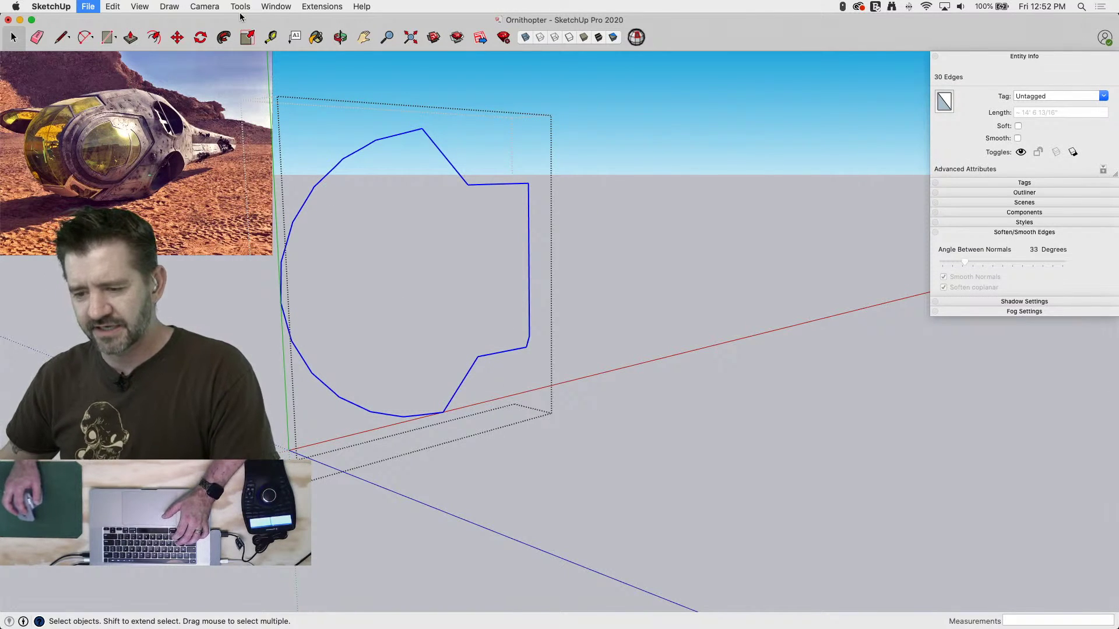
click(272, 7)
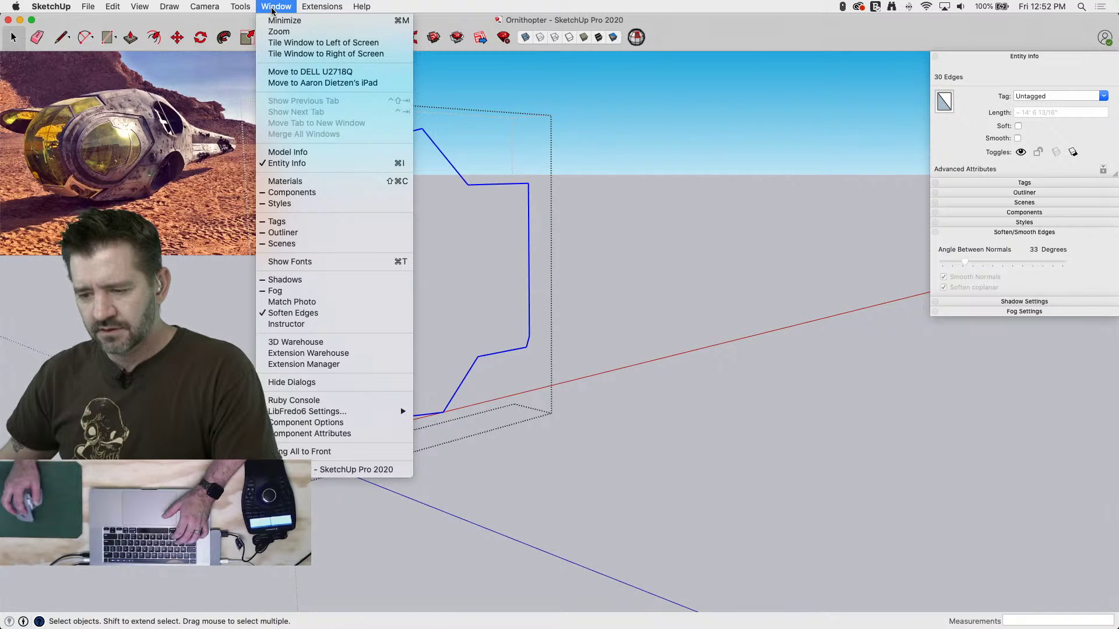
click(507, 40)
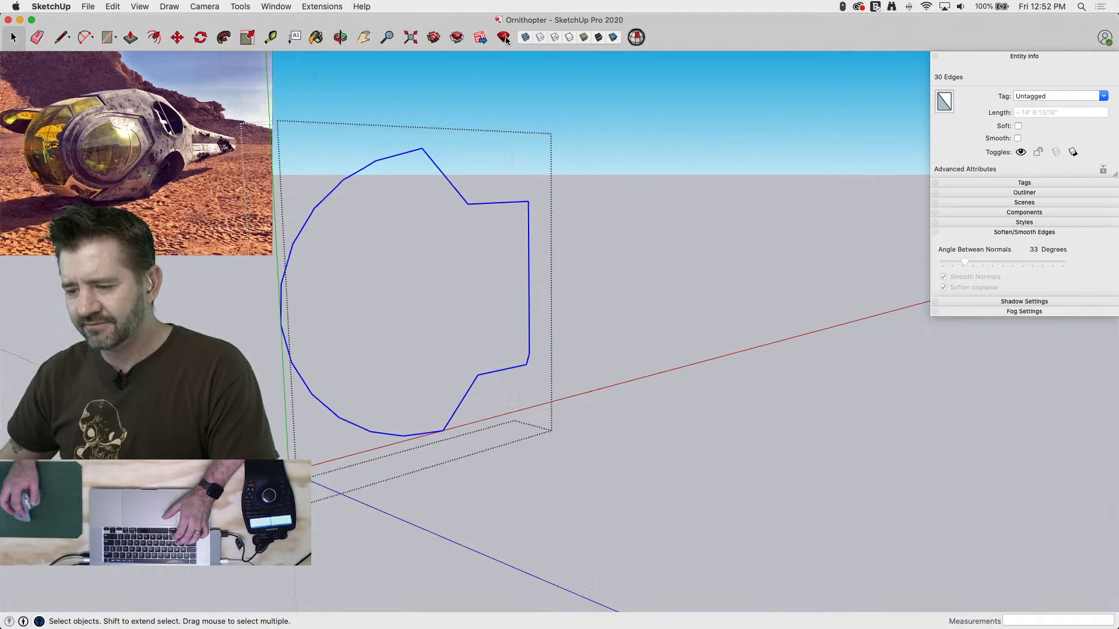
Leave the window group and check the diagonal and upper edges around the emptied opening
click(527, 290)
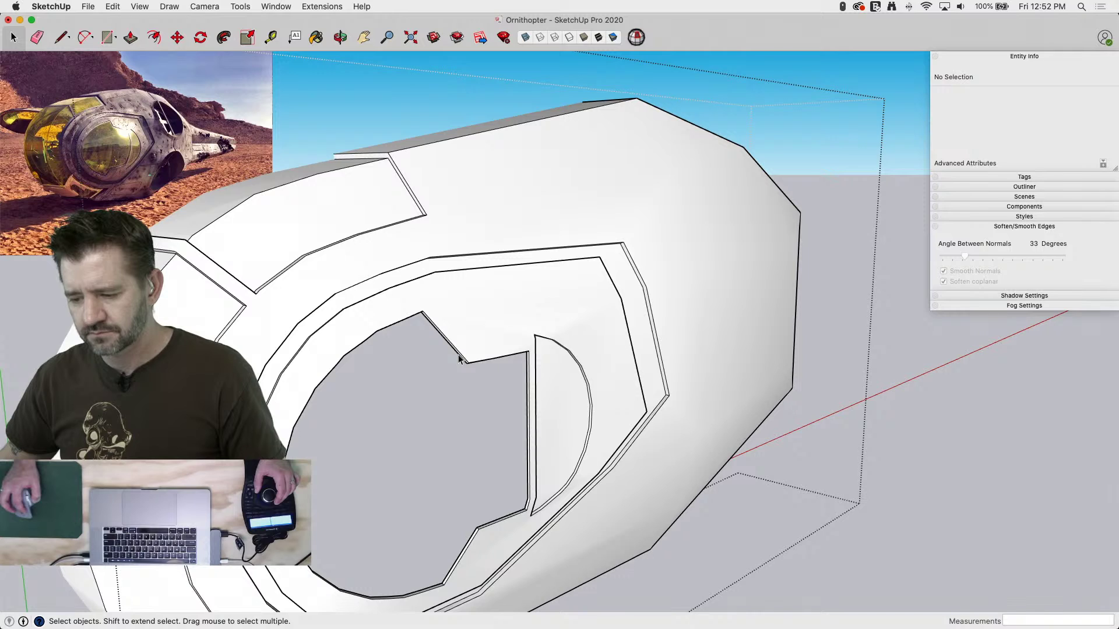
click(460, 359)
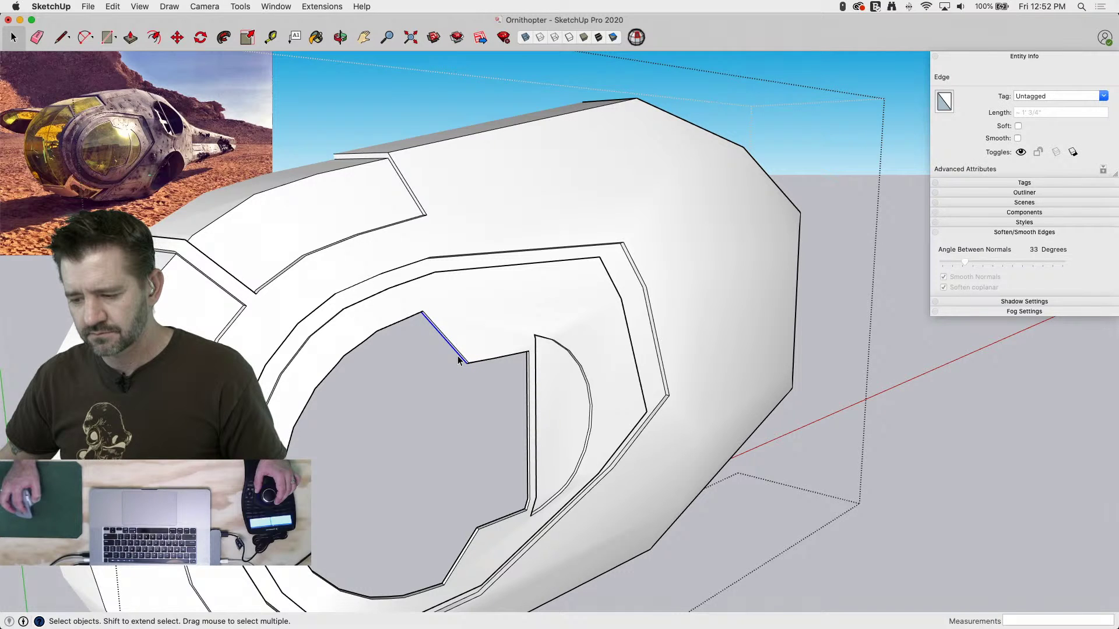
double_click(457, 356)
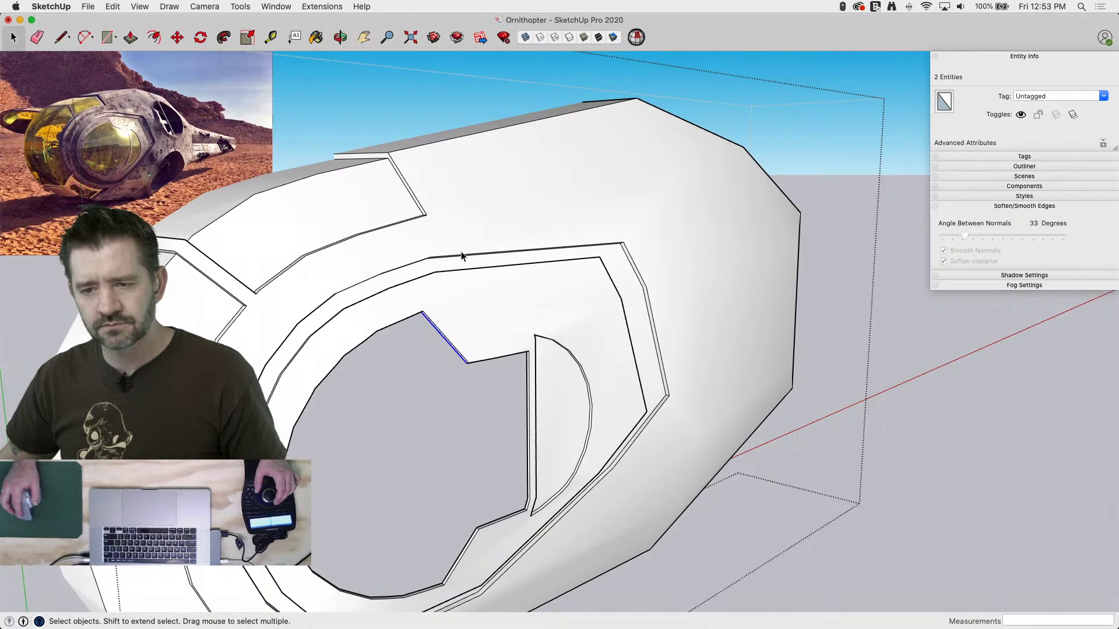
middle_drag(460, 255, 461, 255)
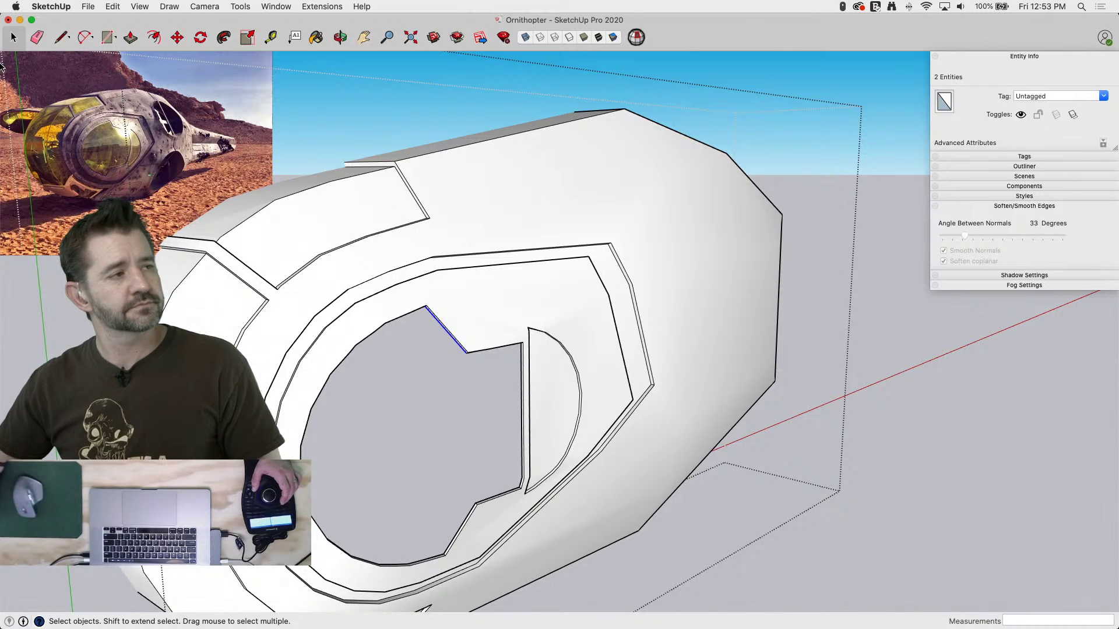
mouse_move(1, 66)
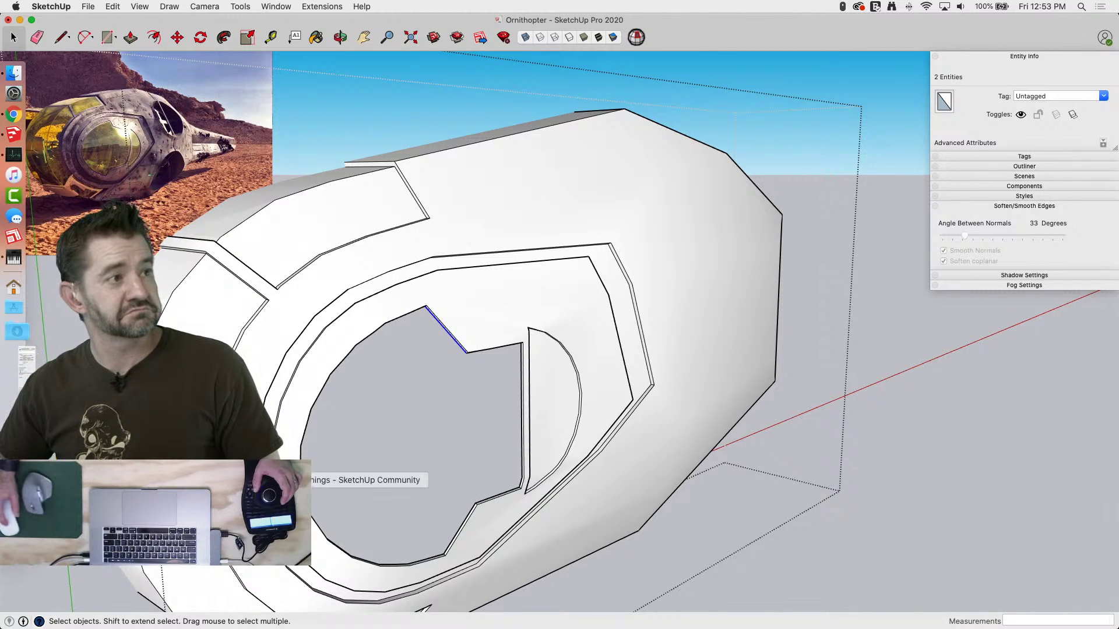
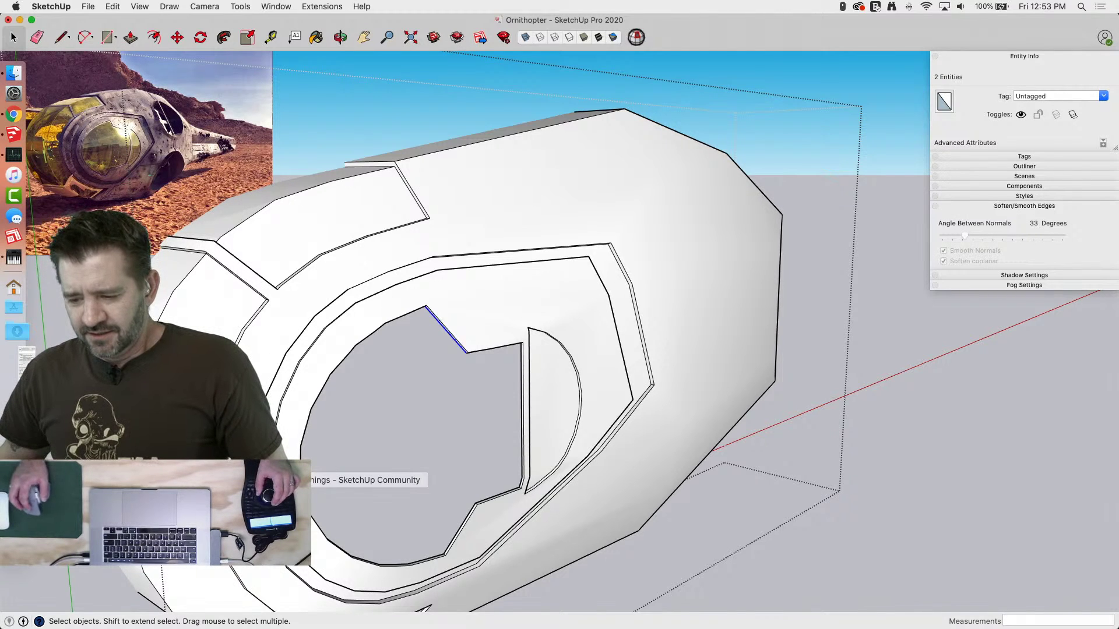
scroll(443, 338, up, 8)
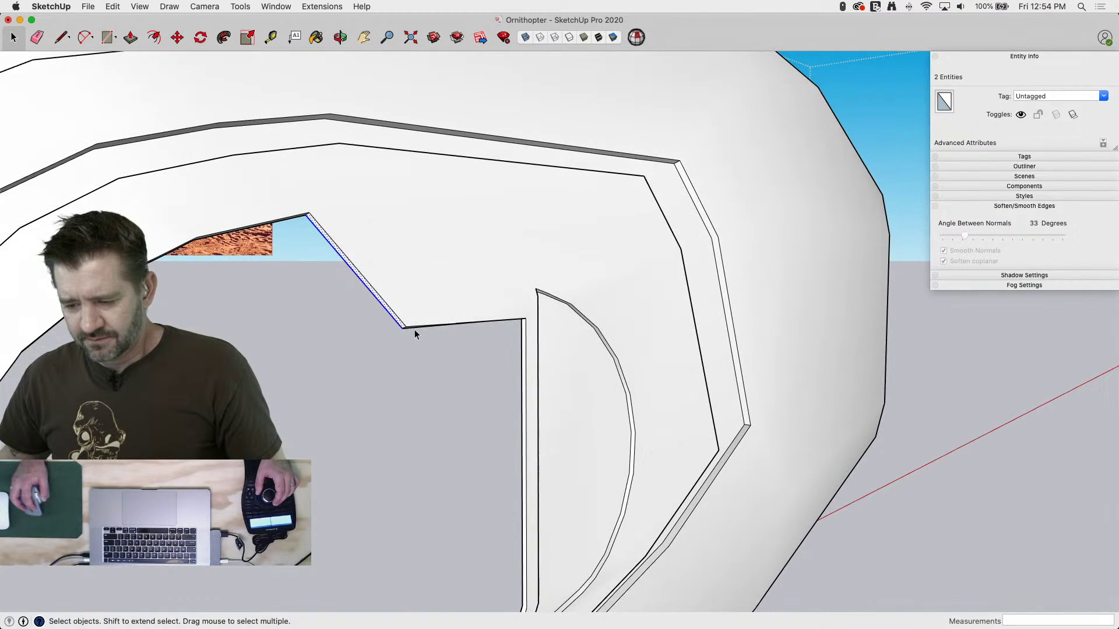
click(414, 327)
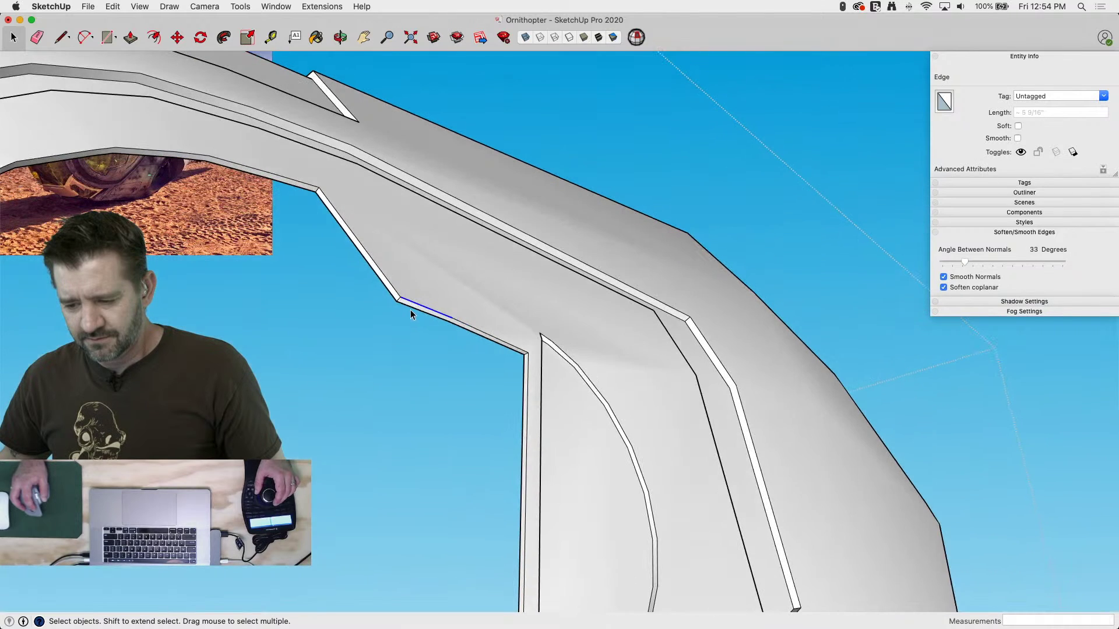
click(410, 308)
click(395, 299)
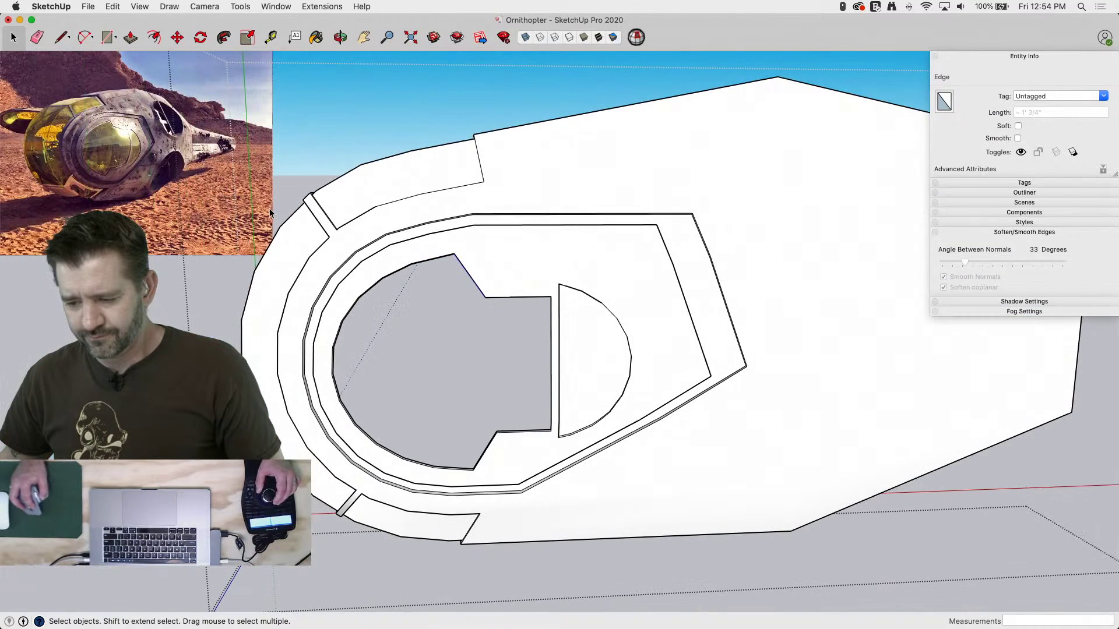
Select the geometry around the window opening and narrow the selection to groups only
drag(269, 208, 652, 565)
right_click(439, 254)
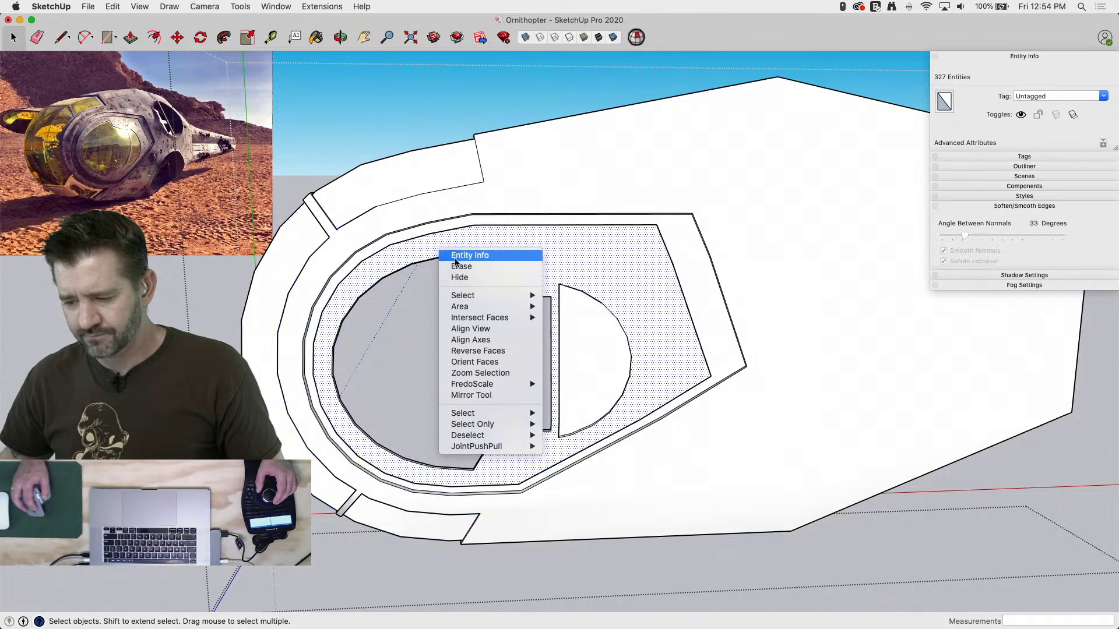
click(320, 234)
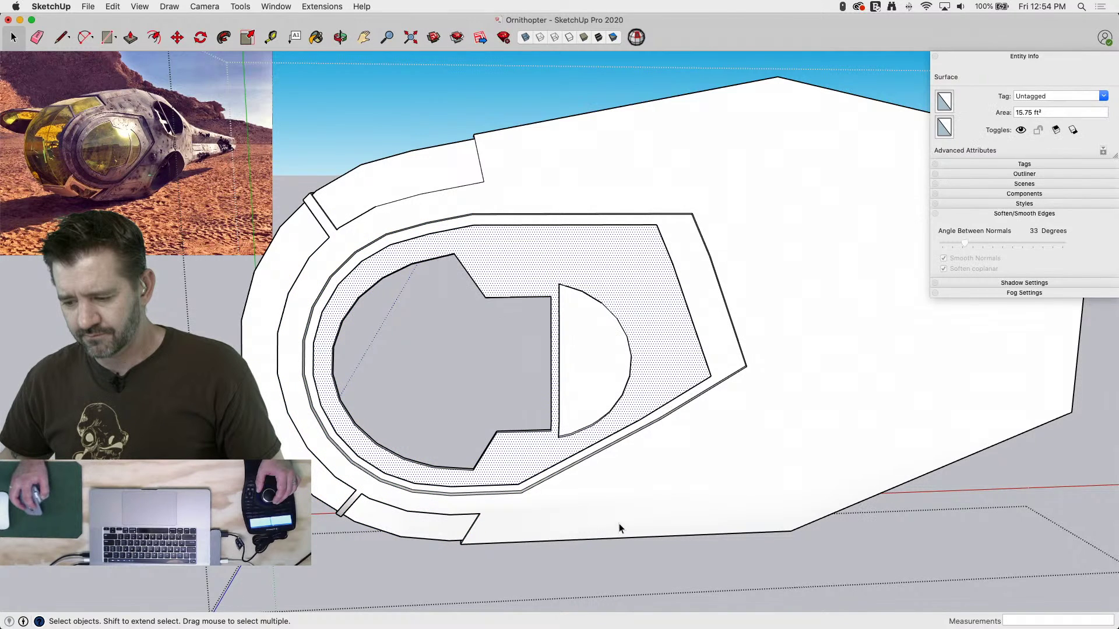
drag(300, 196, 300, 199)
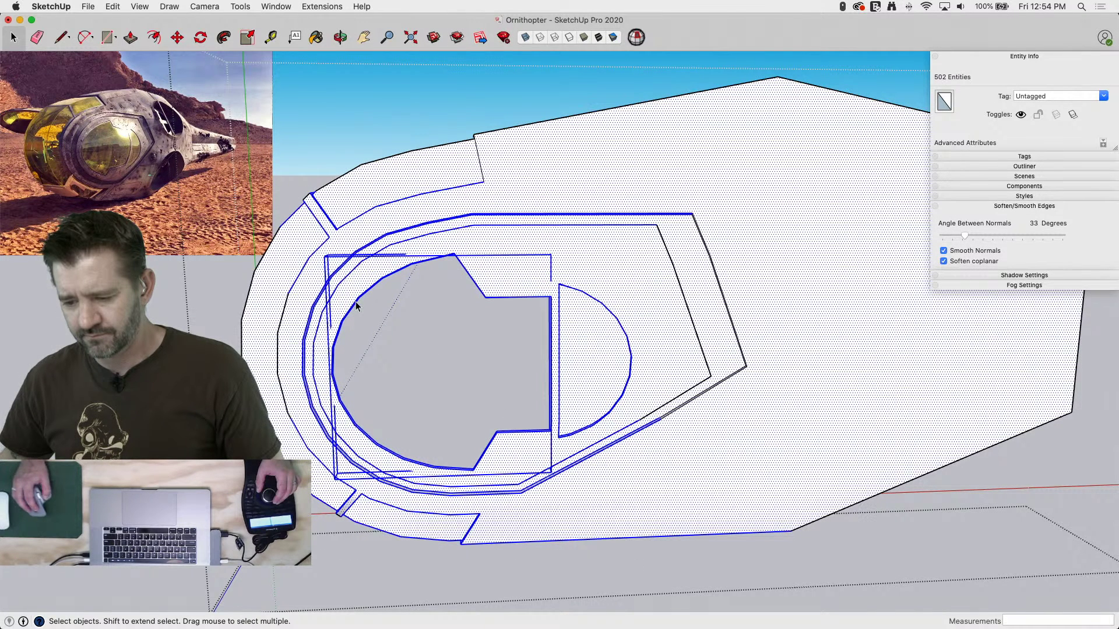
right_click(356, 302)
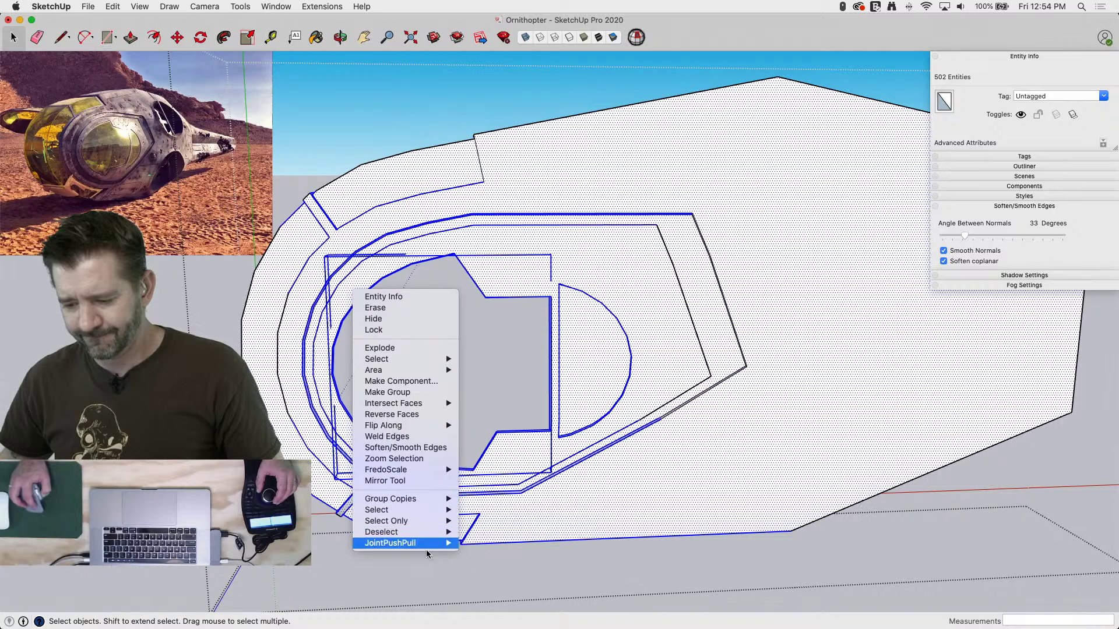
mouse_move(416, 522)
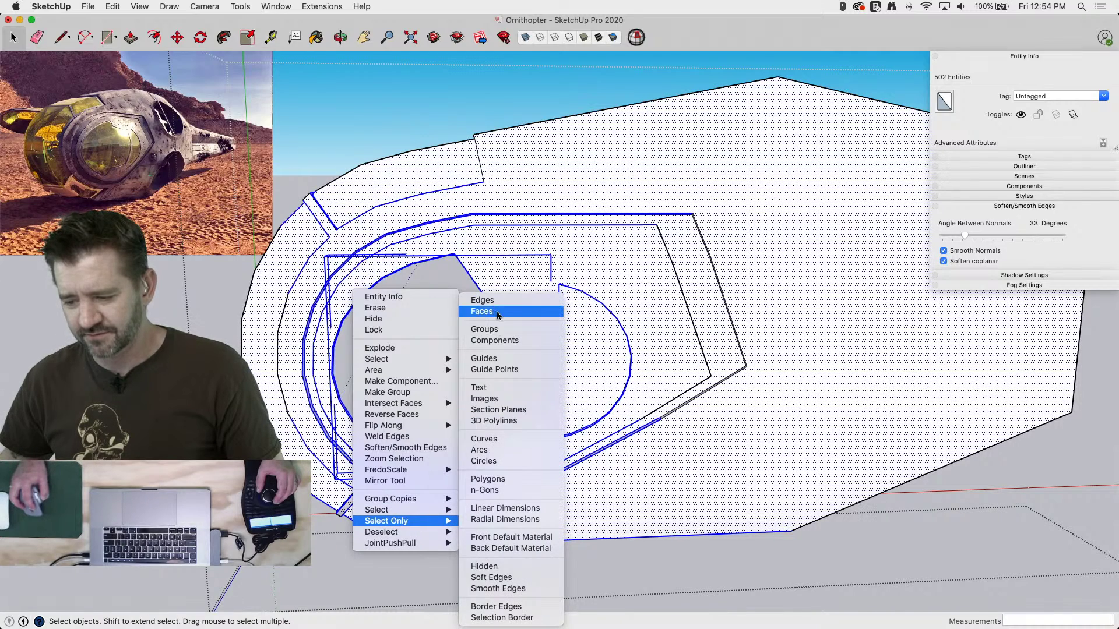
click(500, 329)
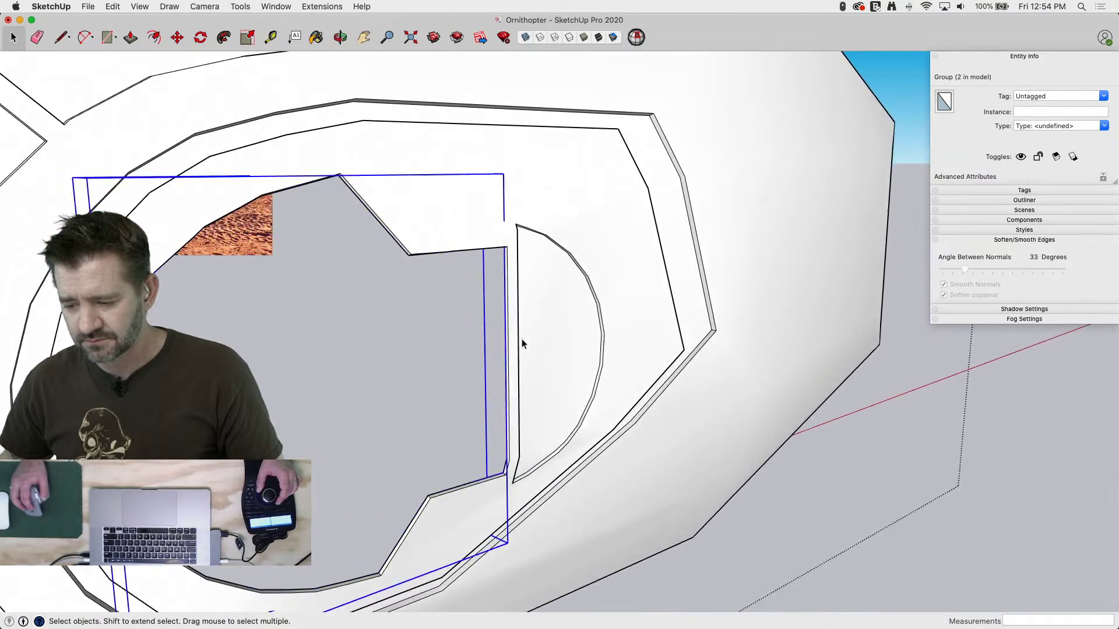
Examine the opening's vertical rear edge and its upper edge from outside and from inside the hull
right_click(500, 343)
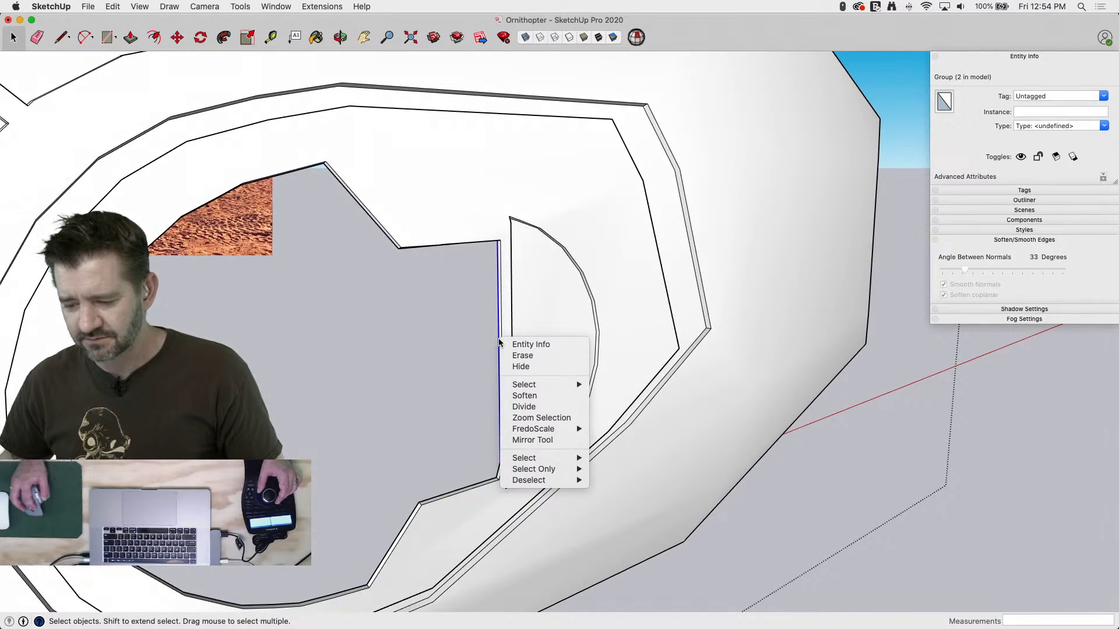
click(466, 334)
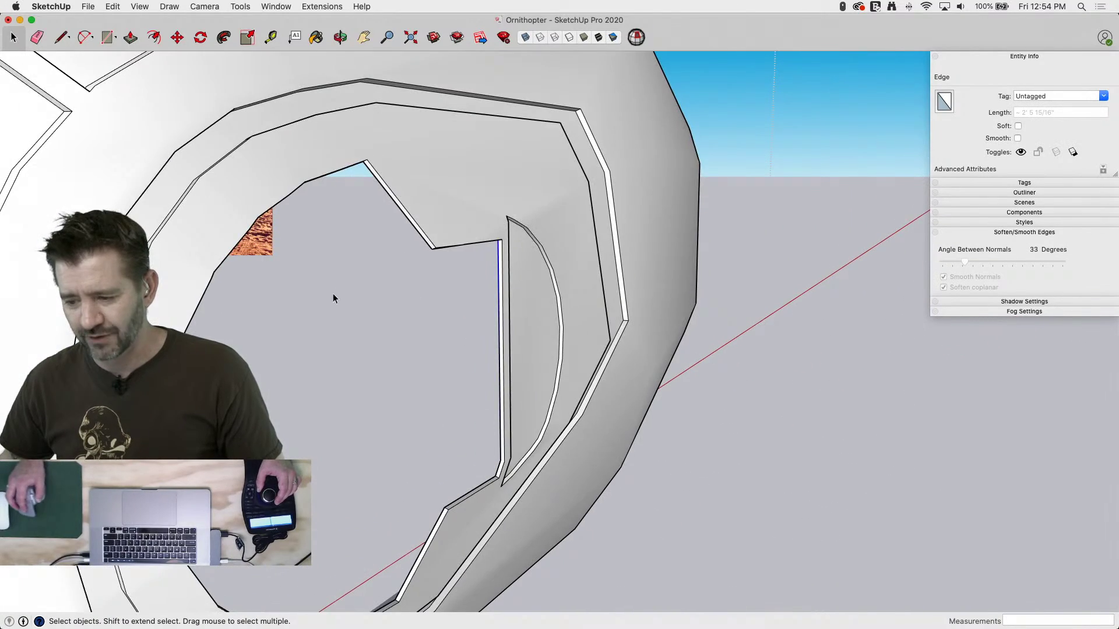
middle_drag(333, 293, 864, 372)
click(765, 254)
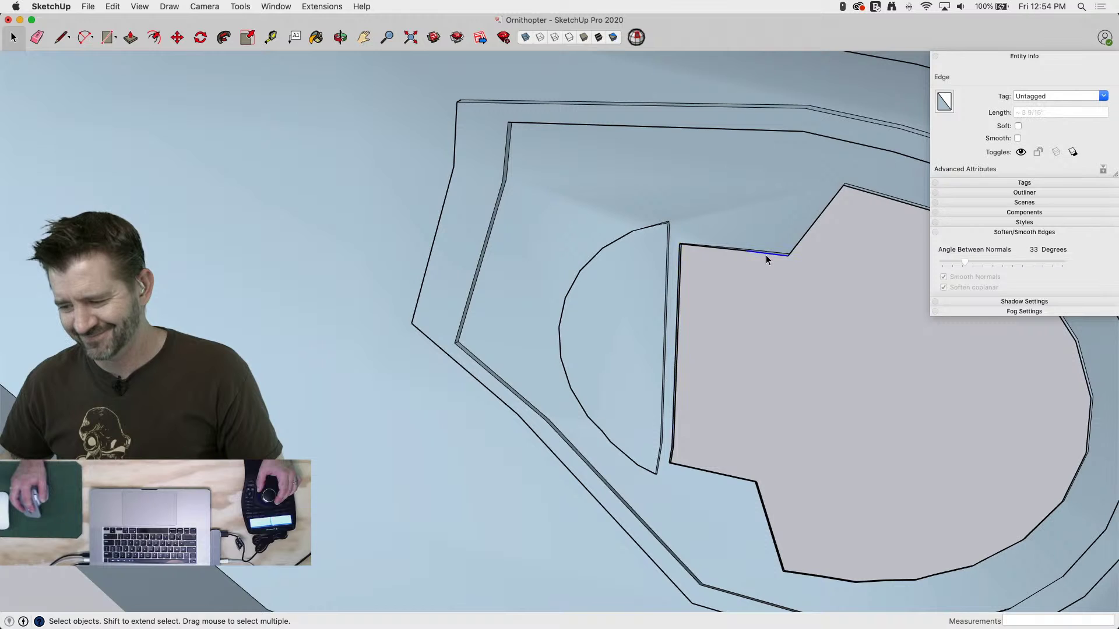
double_click(766, 255)
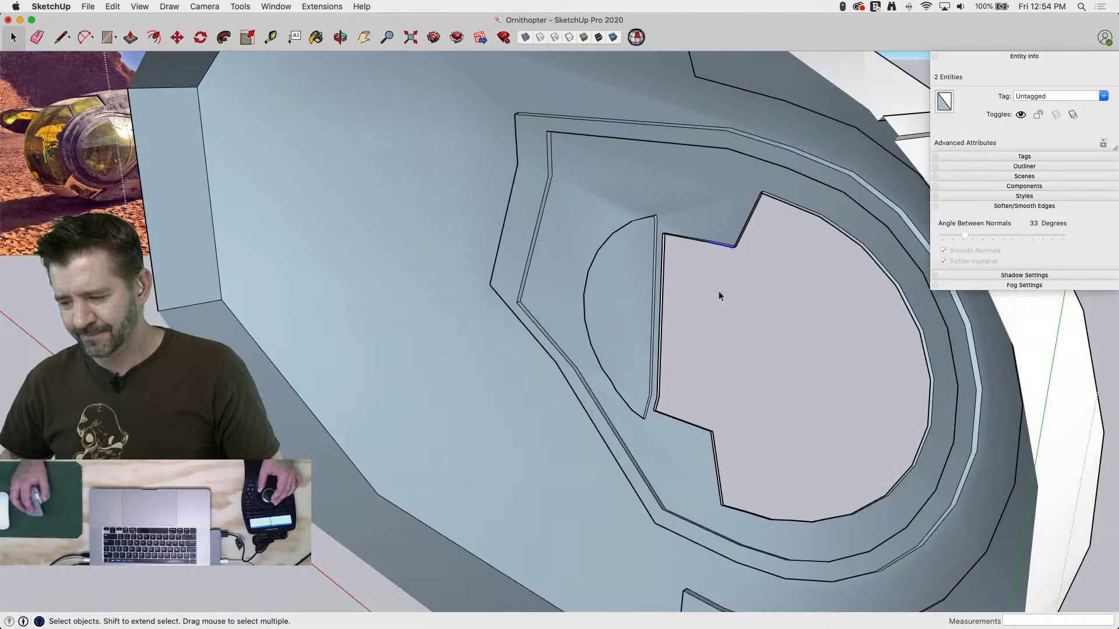
Undo the deletion of the window surface, select the surface within its group, and open the Extension Manager
key(super+z)
key(super+z)
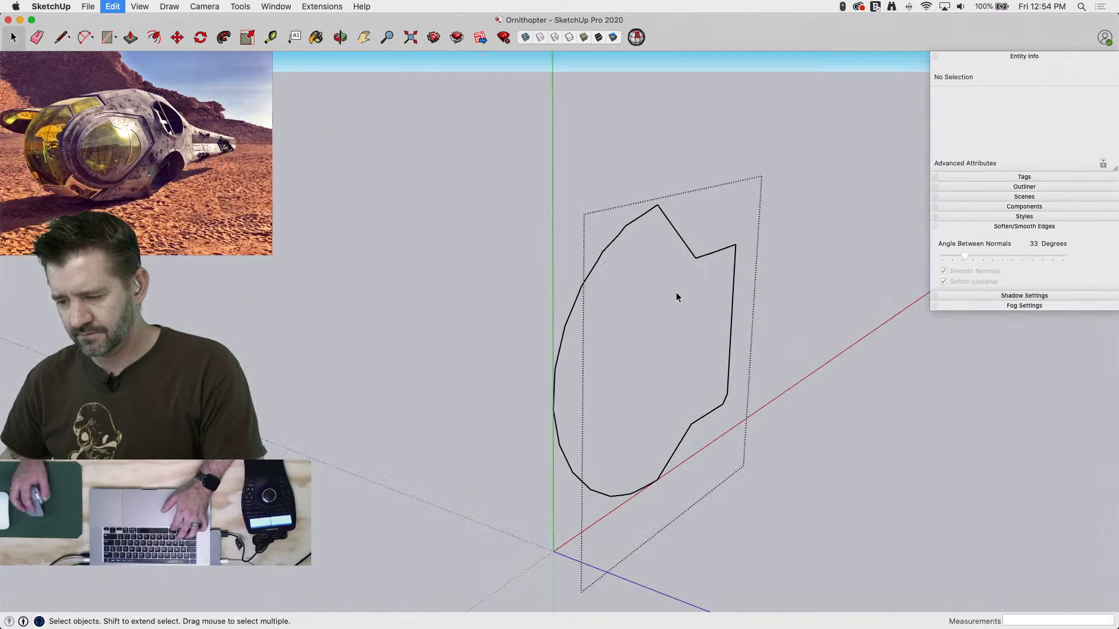
click(665, 305)
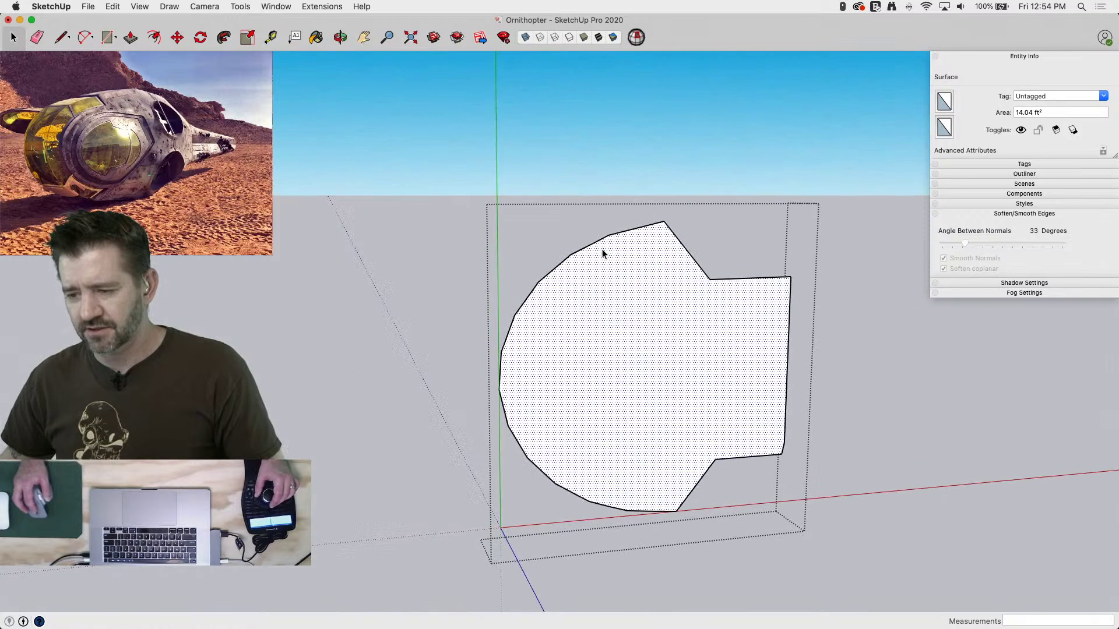
click(504, 41)
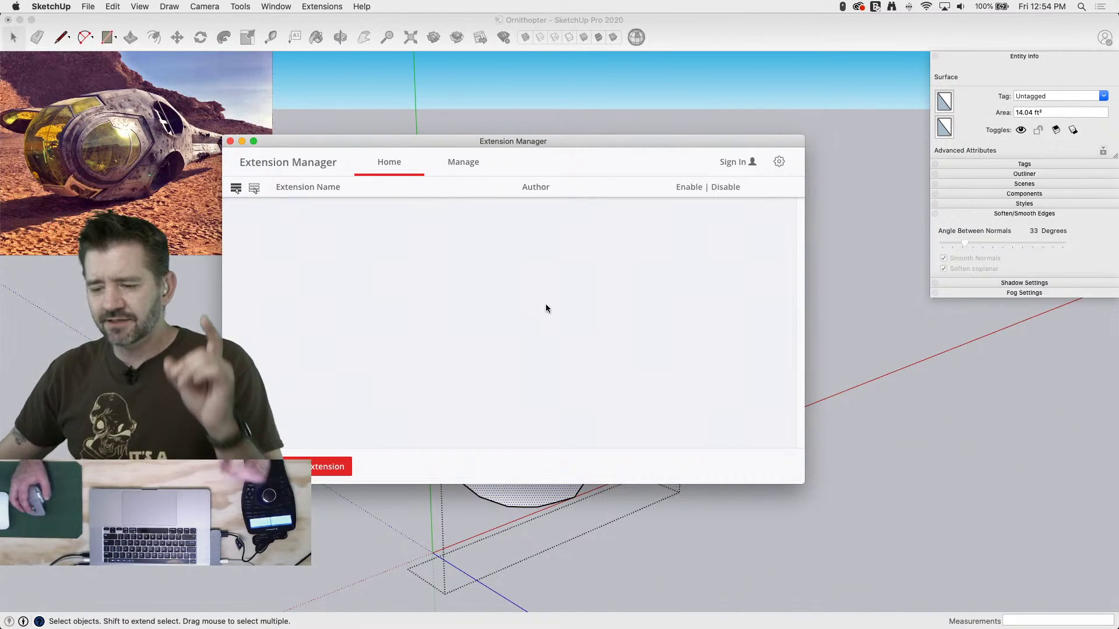
Look through the installed extensions list for a soap-skin surface tool and close the Extension Manager
scroll(542, 332, down, 10)
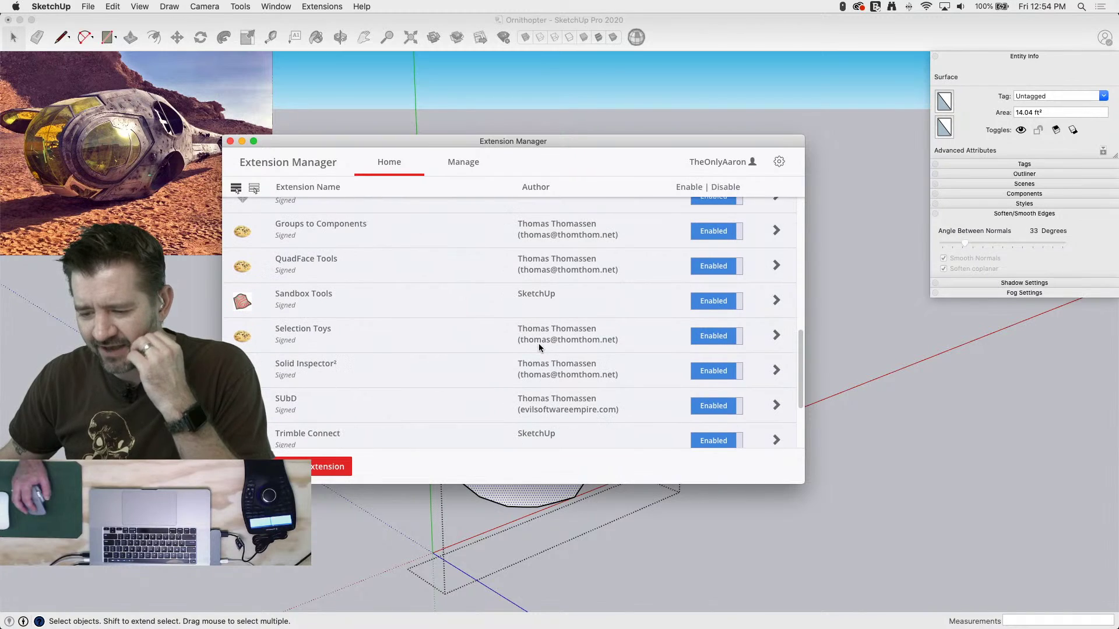
scroll(539, 348, down, 1)
scroll(539, 347, up, 1)
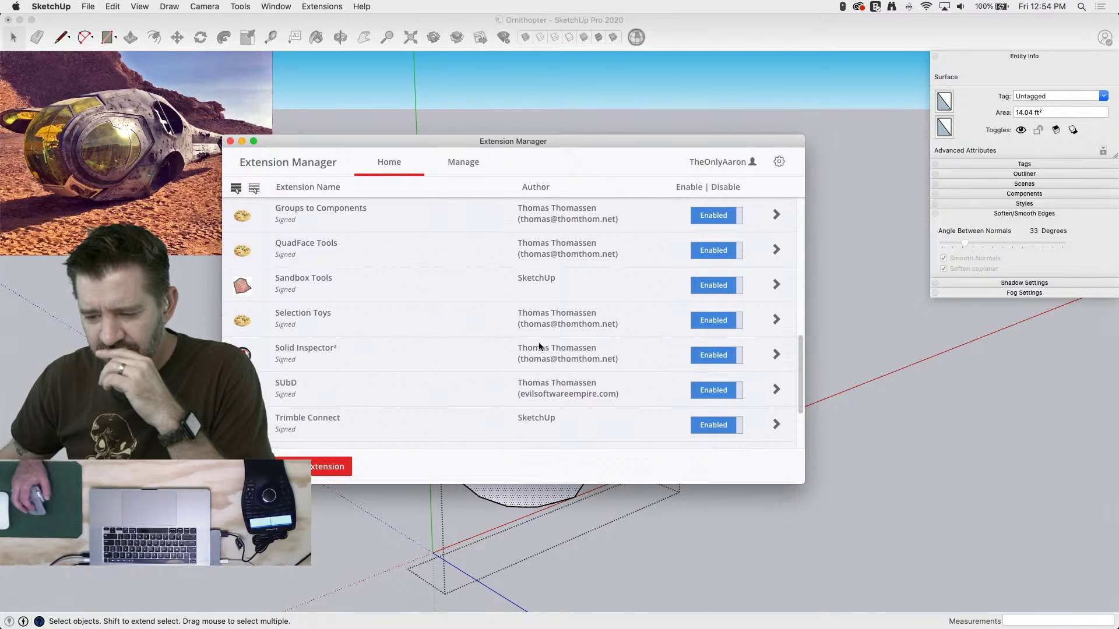
scroll(539, 346, up, 5)
scroll(539, 347, down, 10)
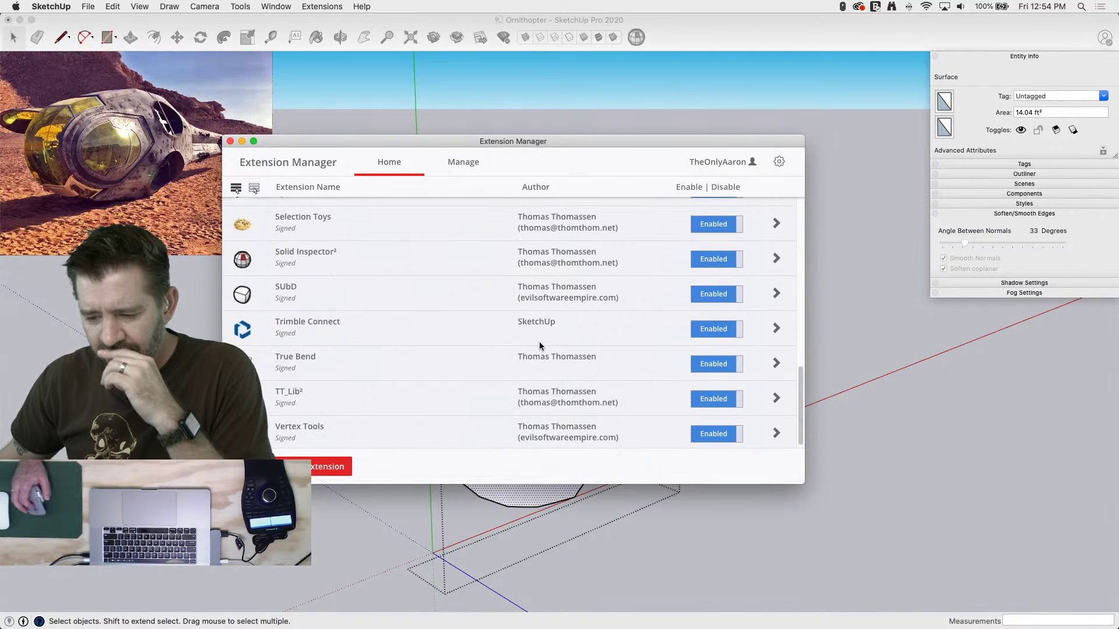
scroll(540, 346, up, 8)
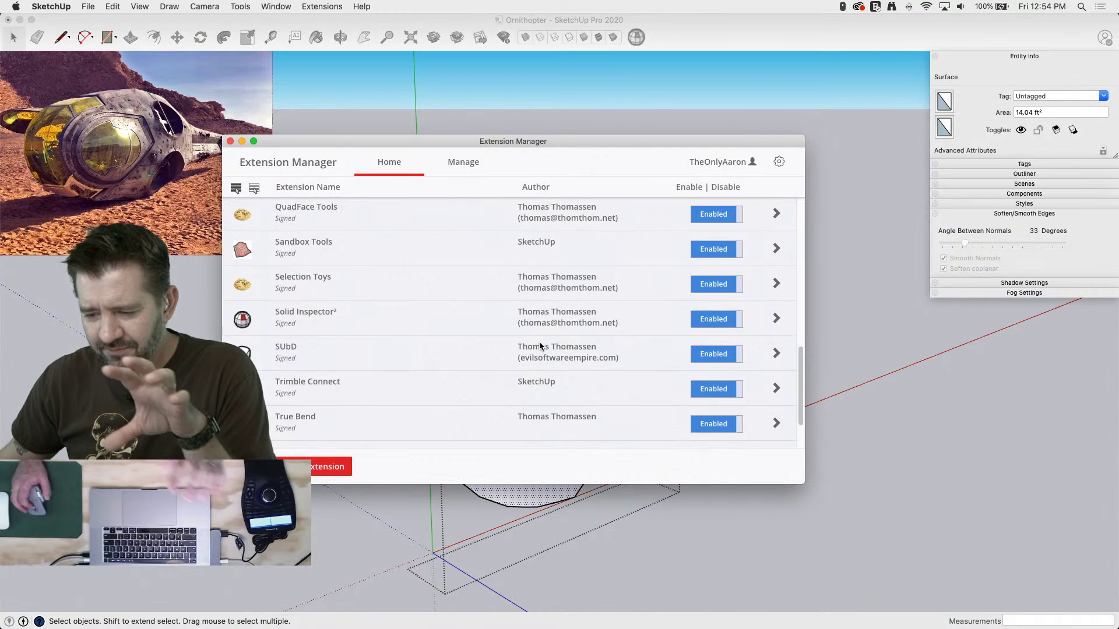
scroll(539, 346, up, 4)
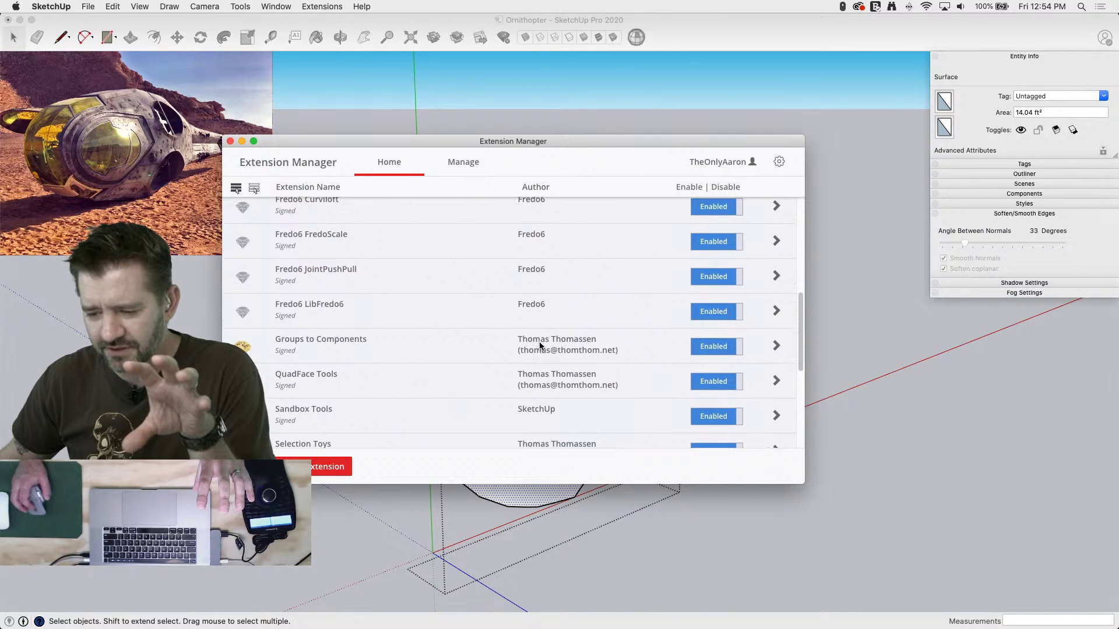
scroll(539, 346, up, 3)
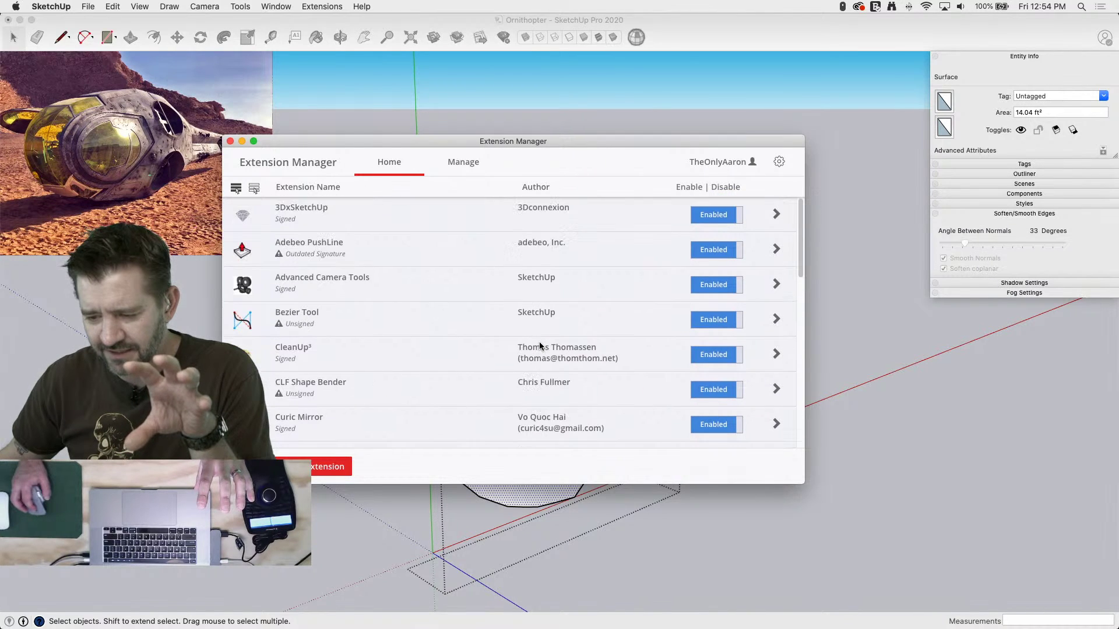
scroll(540, 346, down, 3)
scroll(539, 346, down, 5)
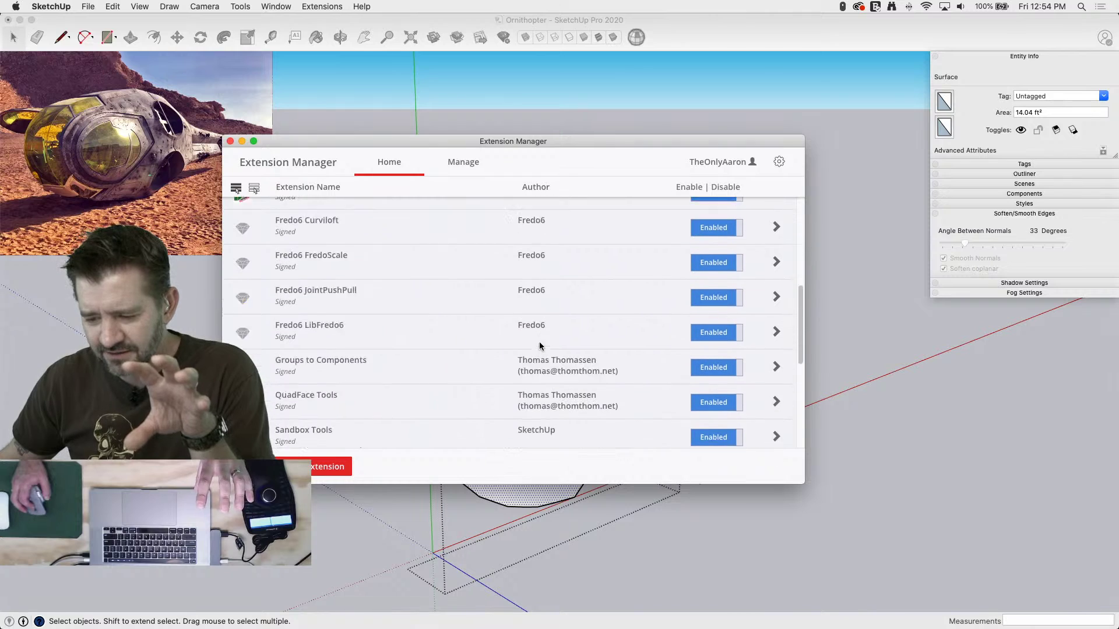
scroll(540, 346, down, 5)
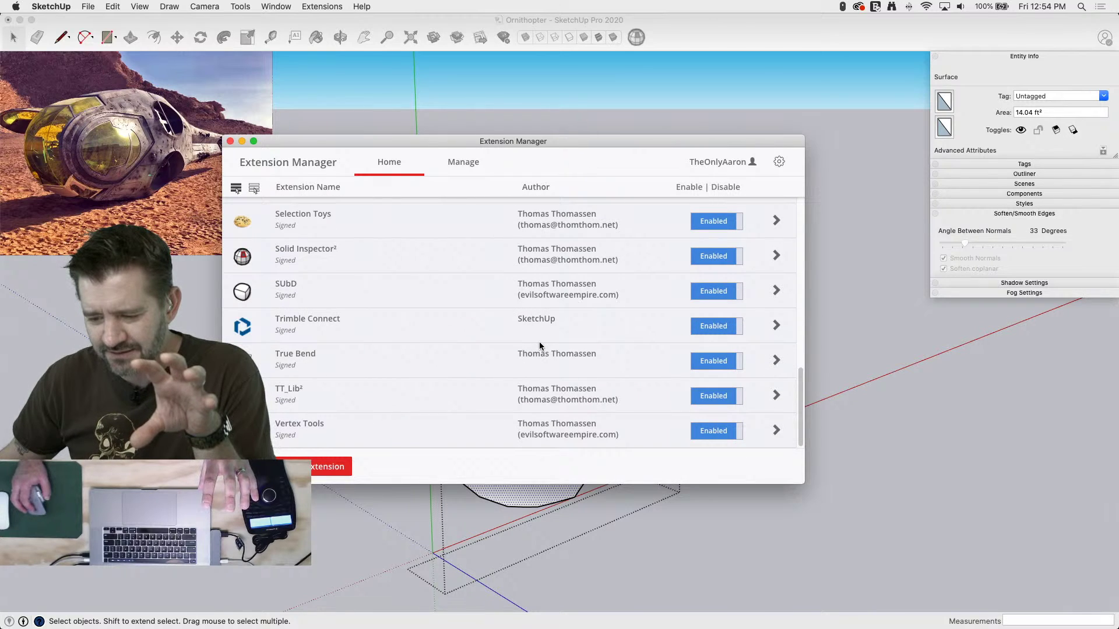
click(230, 141)
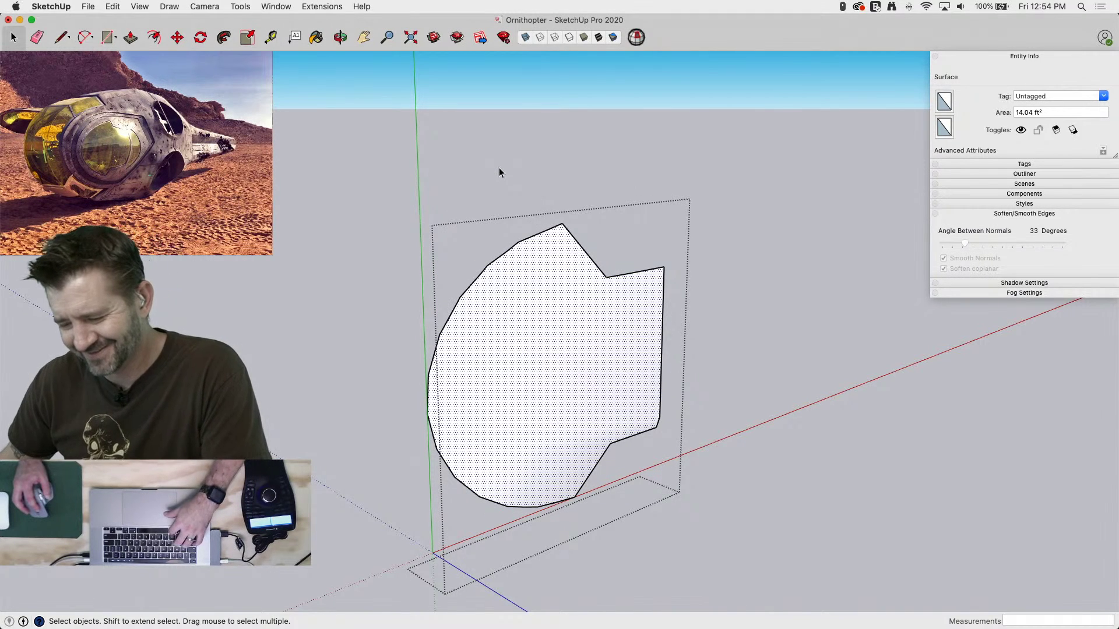
Search the Extension Warehouse for "soap skin bubble"
click(454, 42)
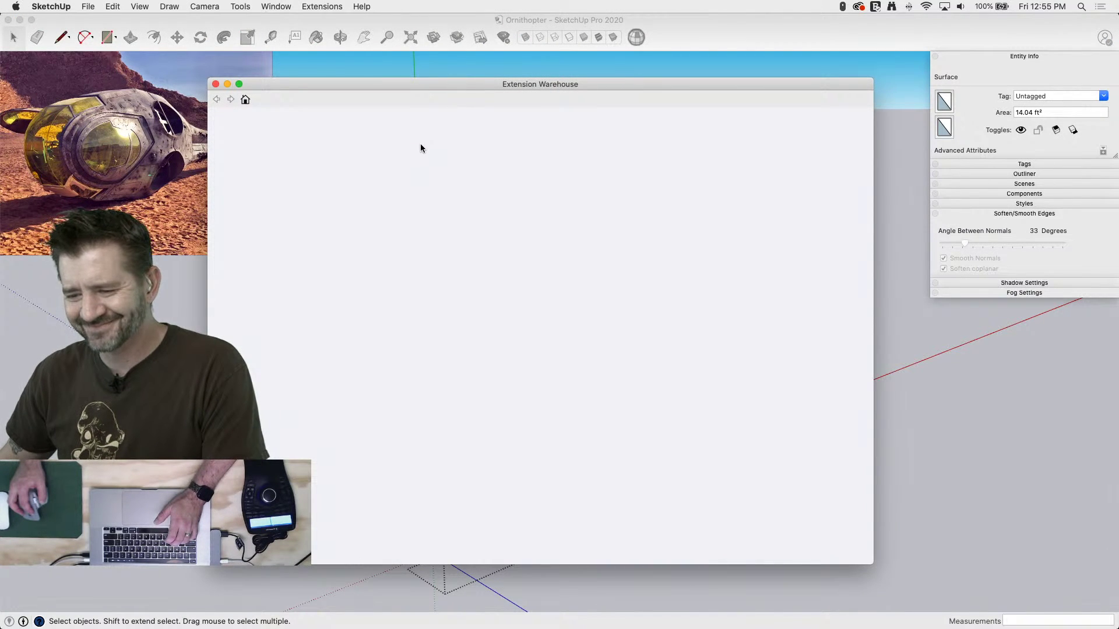
click(461, 127)
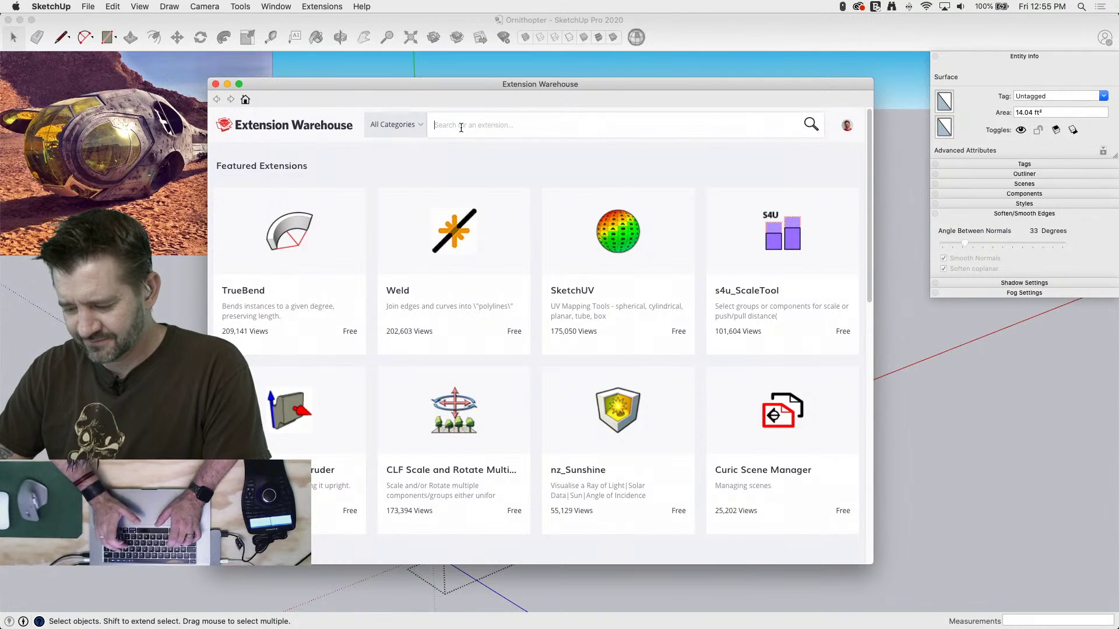
text(soar)
key(BackSpace)
text(p)
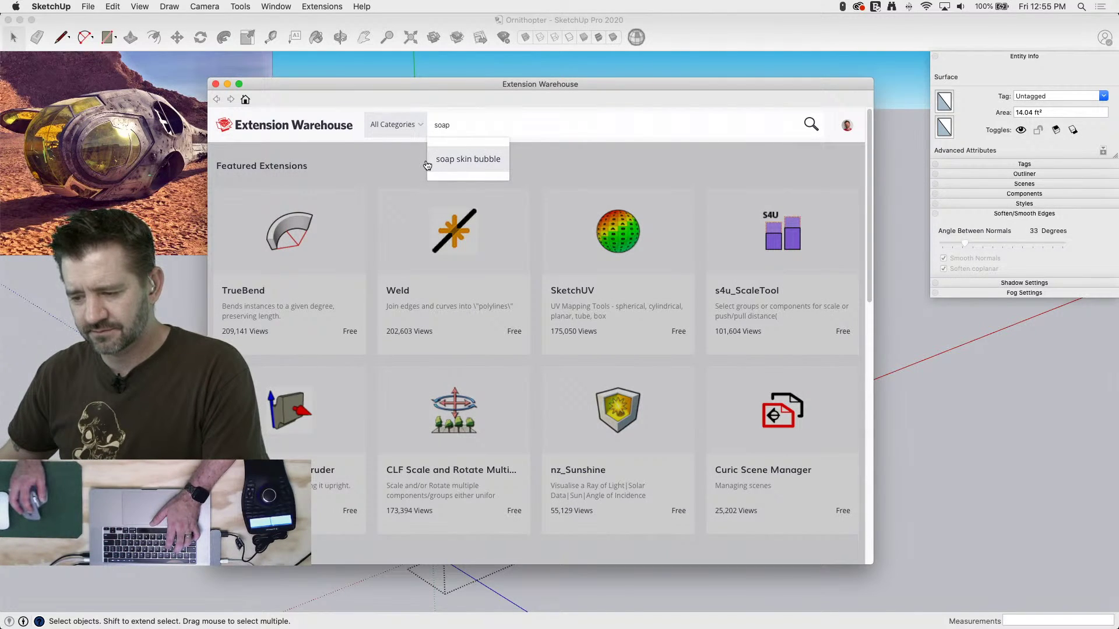
key(Return)
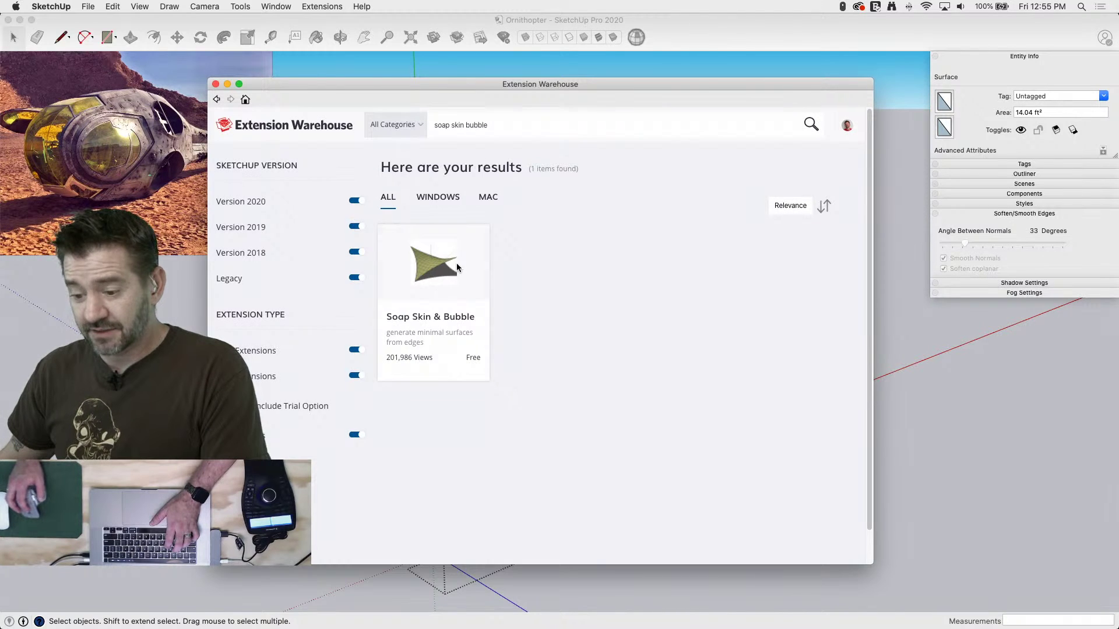
Install the Soap Skin & Bubble extension, close the warehouse, and place its toolbar beside the window outline
click(457, 267)
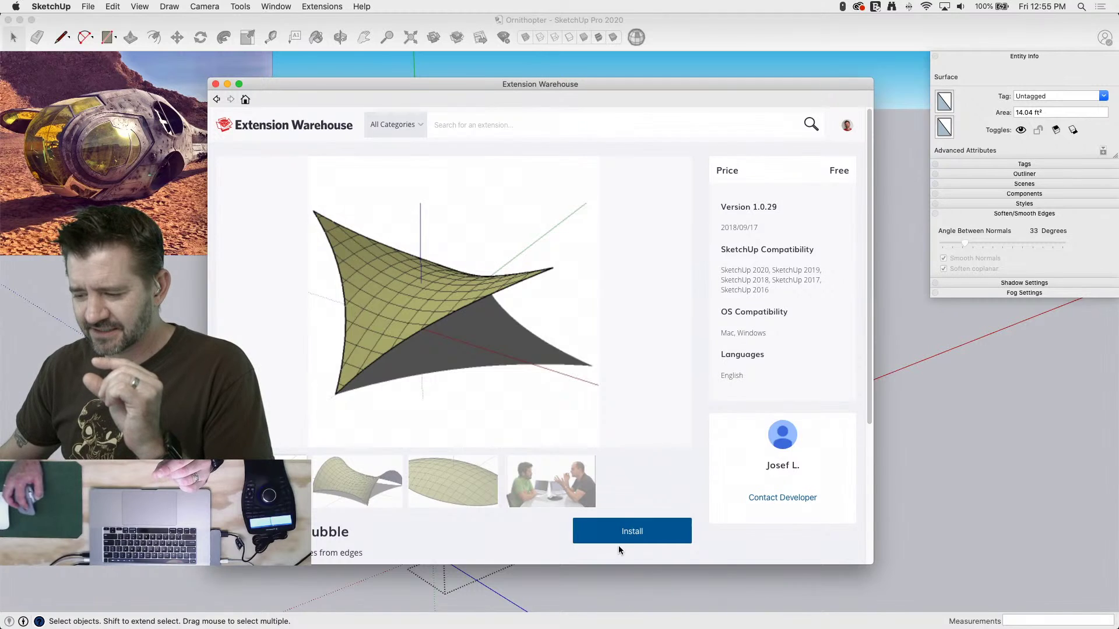
click(626, 529)
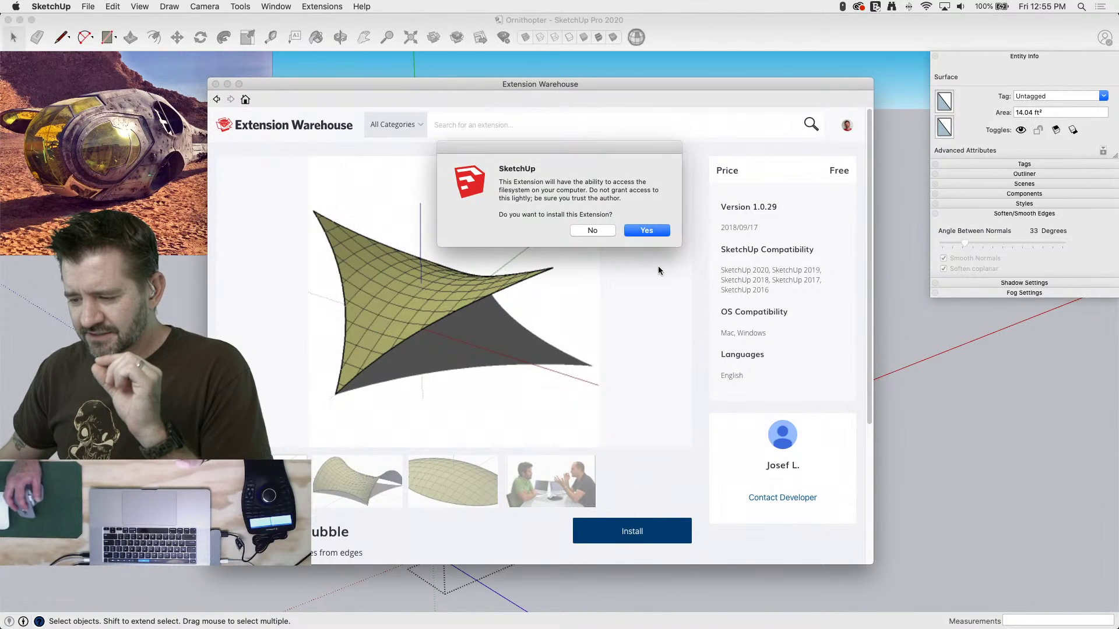
click(644, 230)
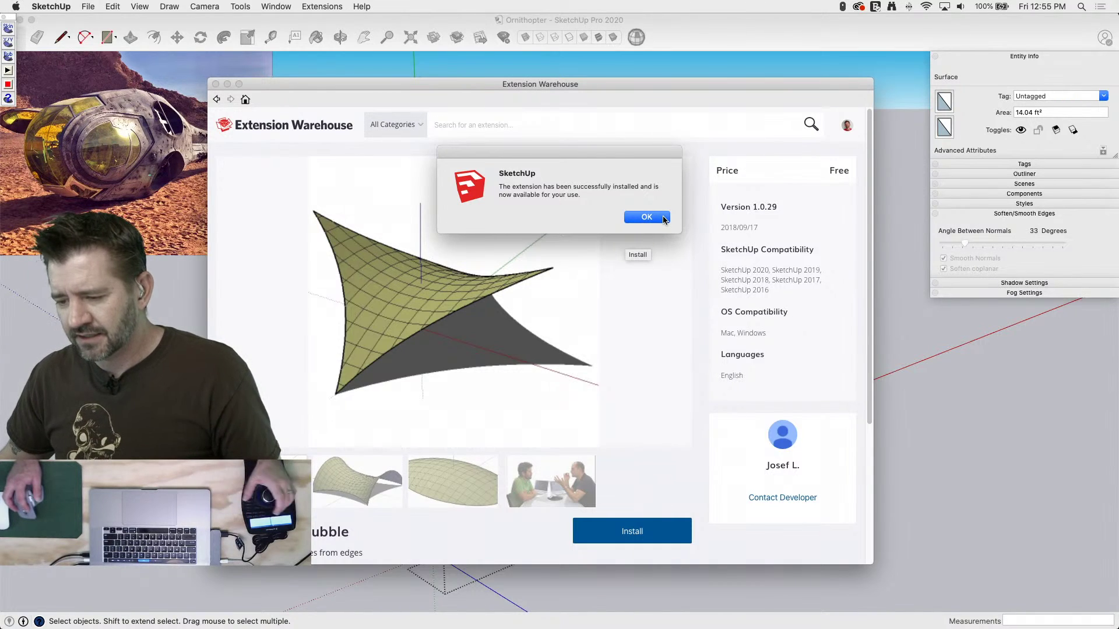
click(646, 217)
key(super+w)
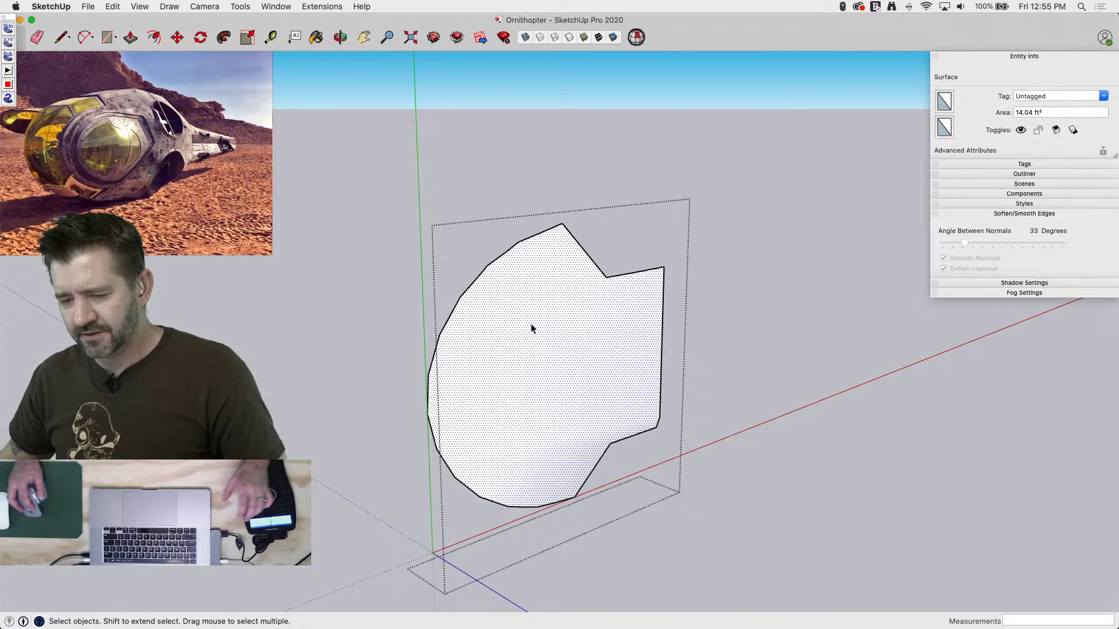
drag(11, 21, 282, 337)
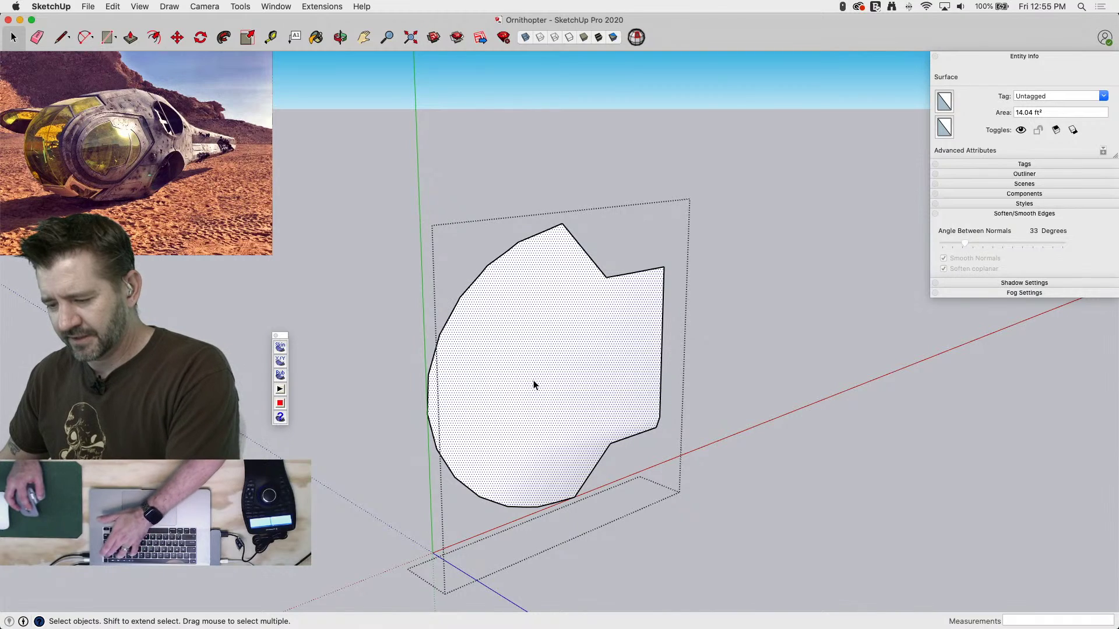
Delete the flat window face and generate a soap skin with 15 divisions from its boundary edges
key(Delete)
drag(388, 183, 775, 570)
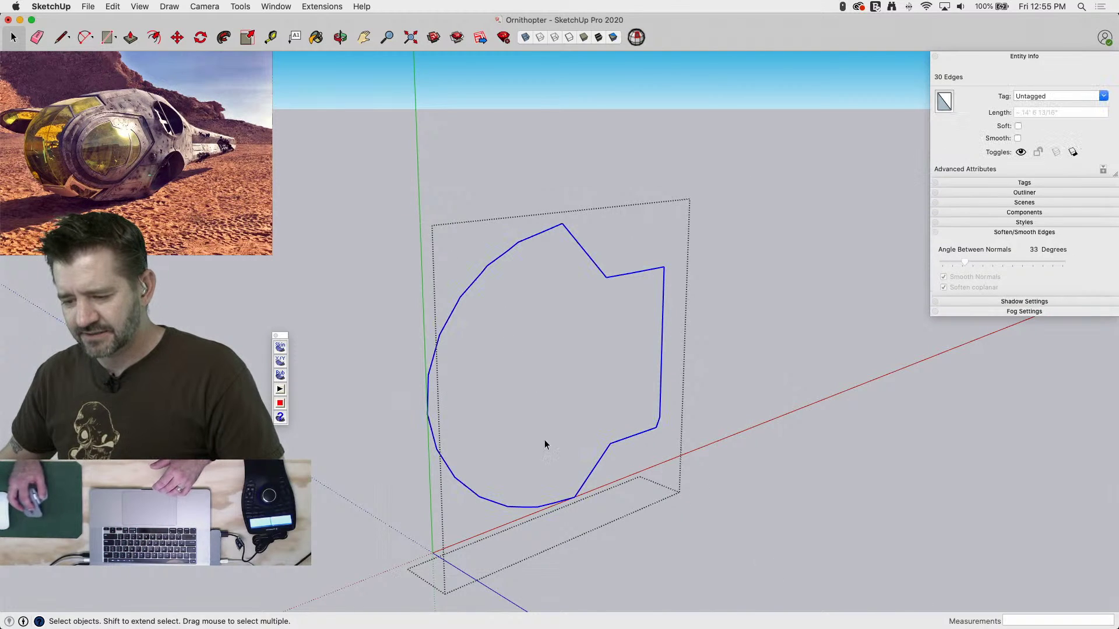
click(281, 346)
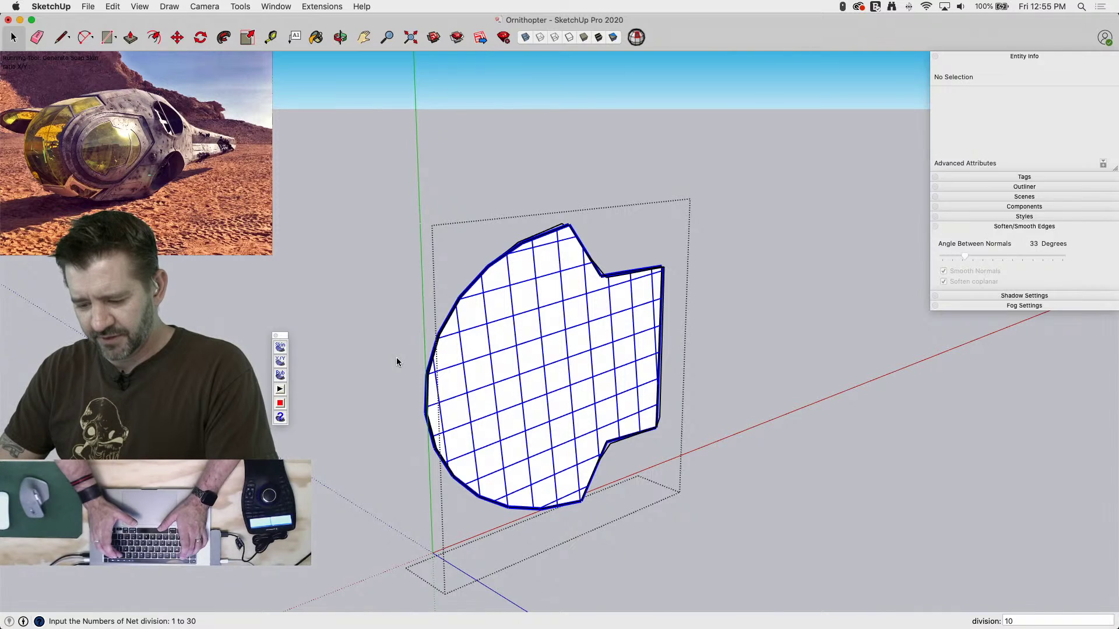
text(15)
key(Return)
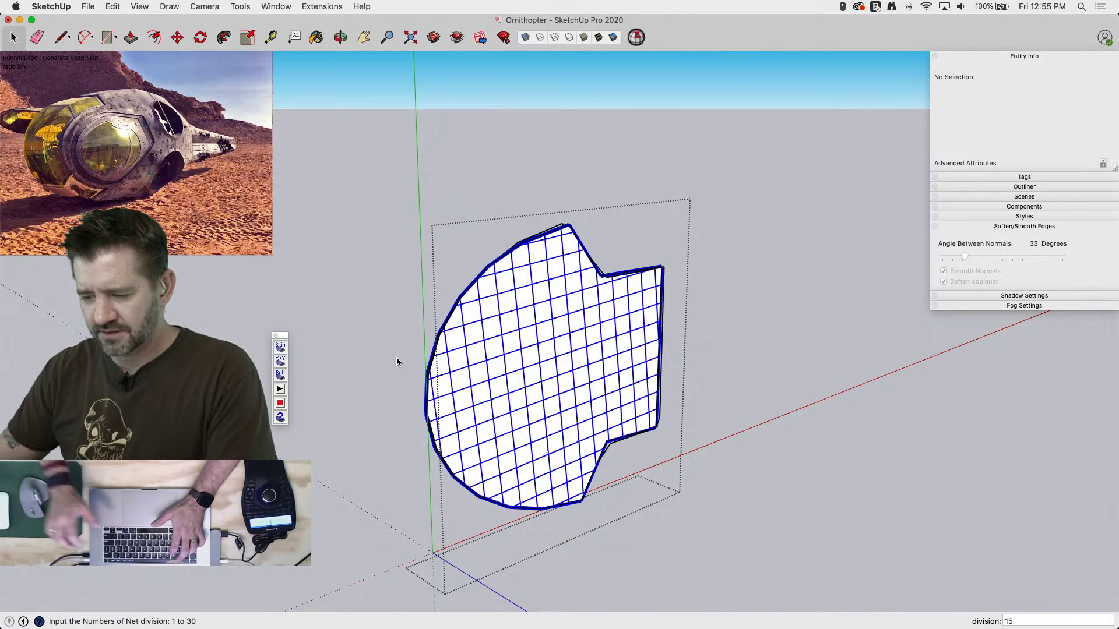
key(Return)
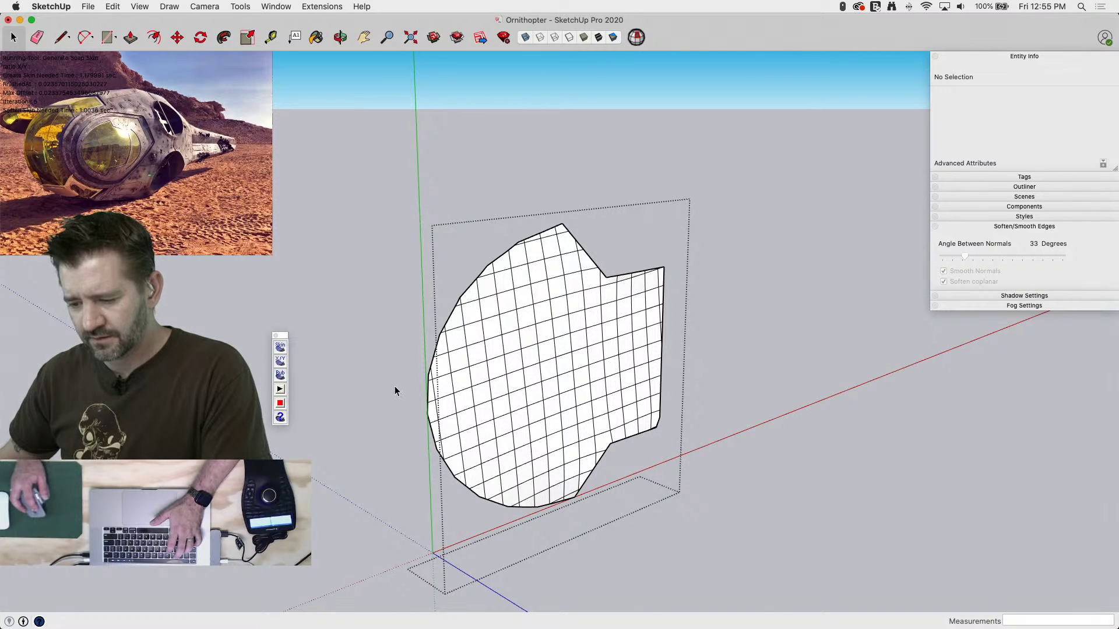
Inflate the skin mesh group into a bubble with a pressure of 100
click(503, 404)
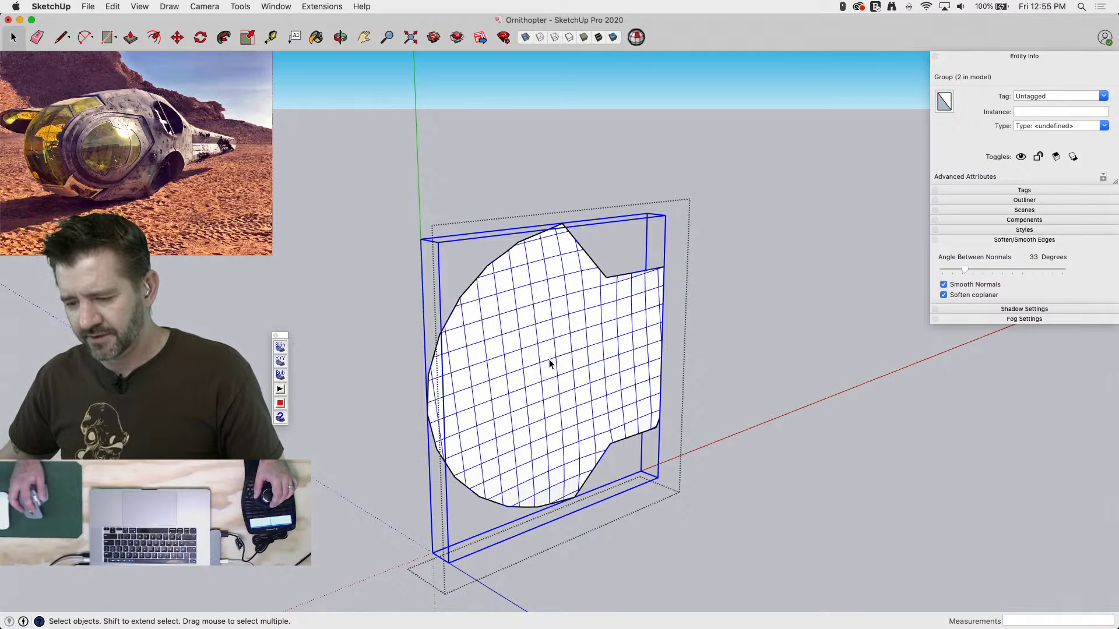
click(280, 376)
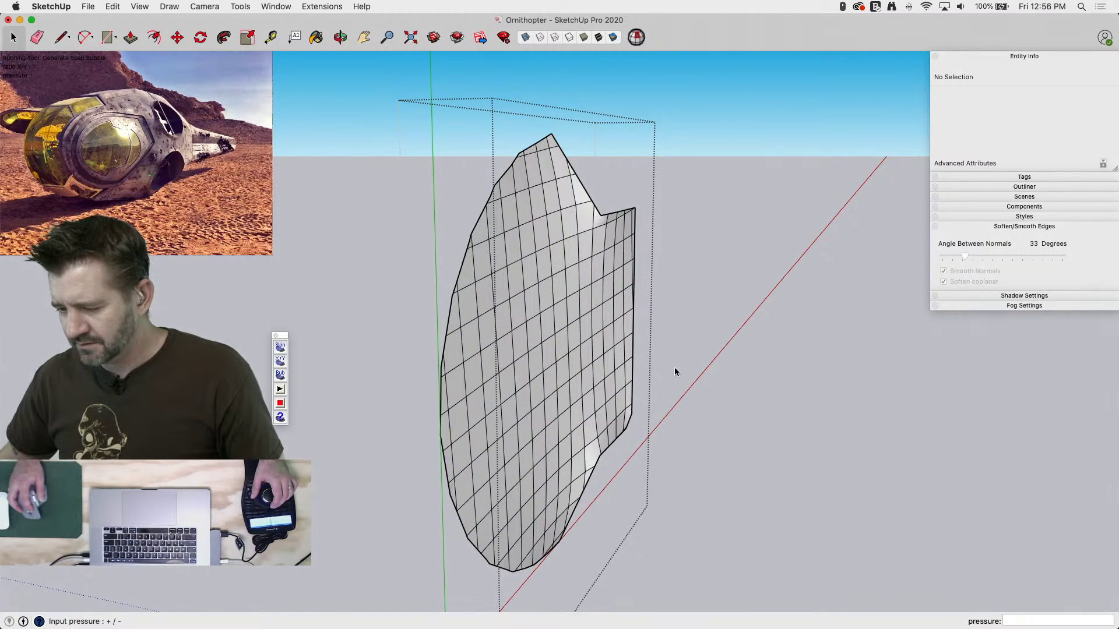
text(100)
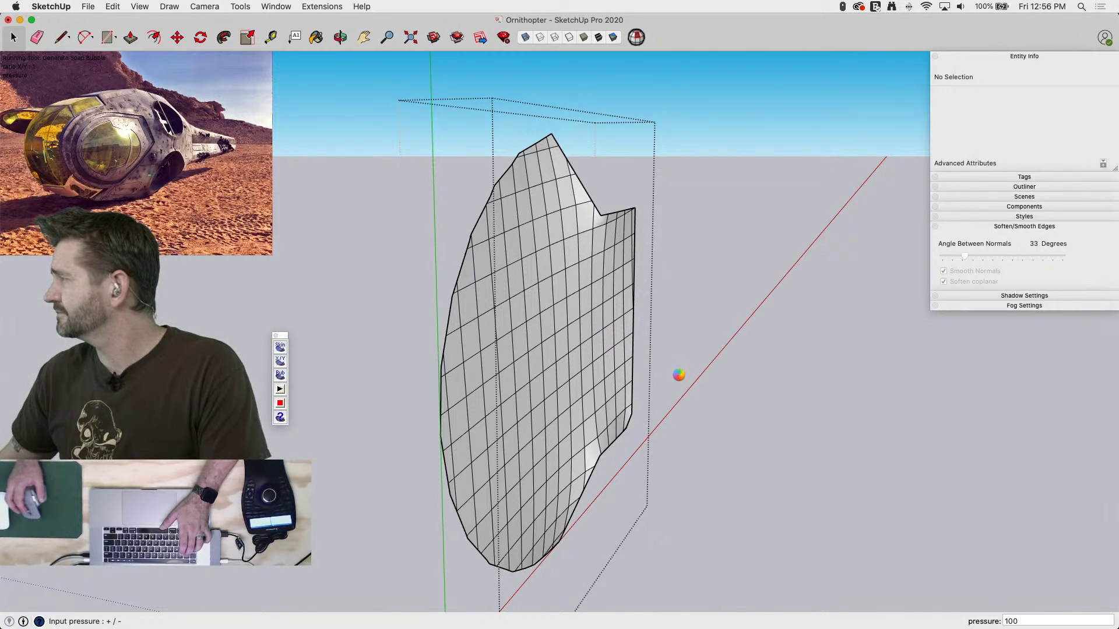
middle_drag(674, 374, 588, 447)
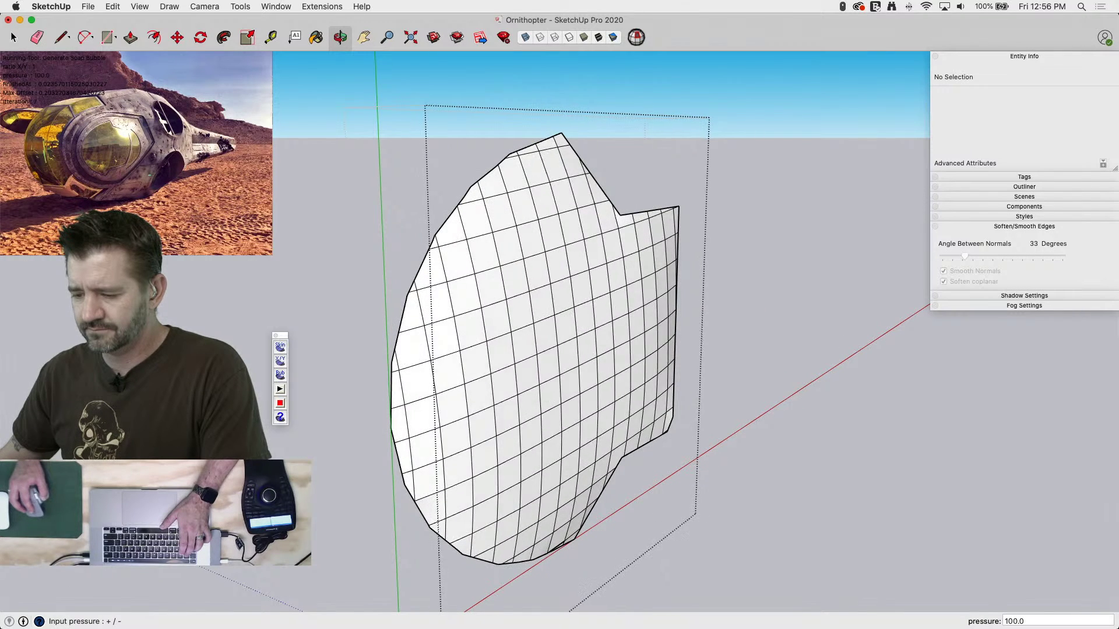
middle_drag(356, 492, 458, 470)
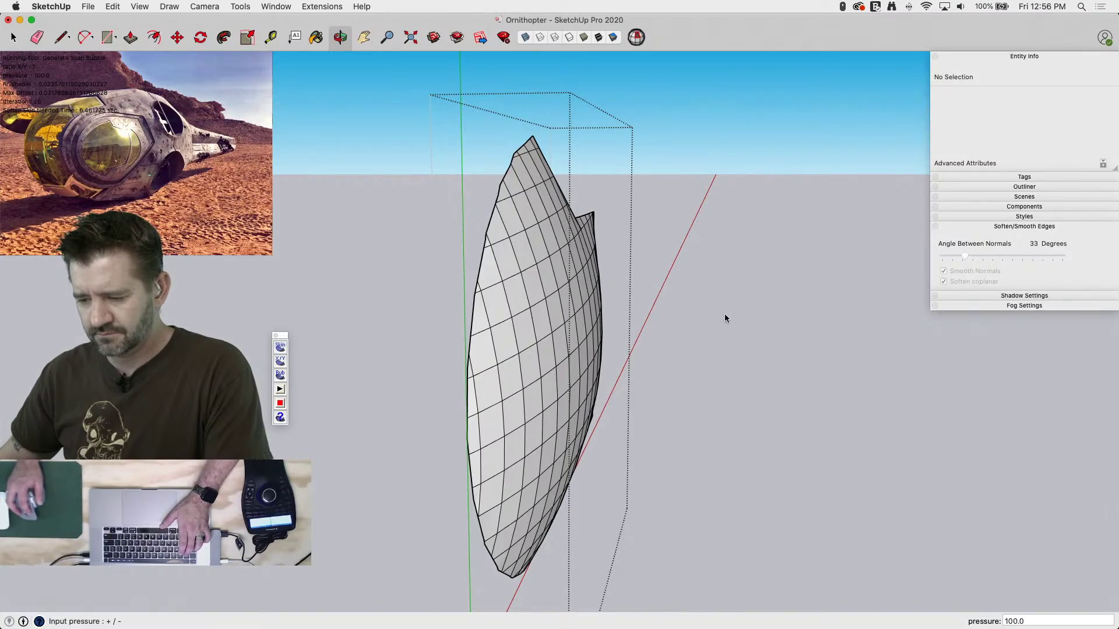
key(space)
click(656, 327)
Open the inflated window mesh group and soften all of its grid edges, including coplanar ones
middle_drag(524, 349, 586, 245)
scroll(800, 306, down, 3)
click(586, 245)
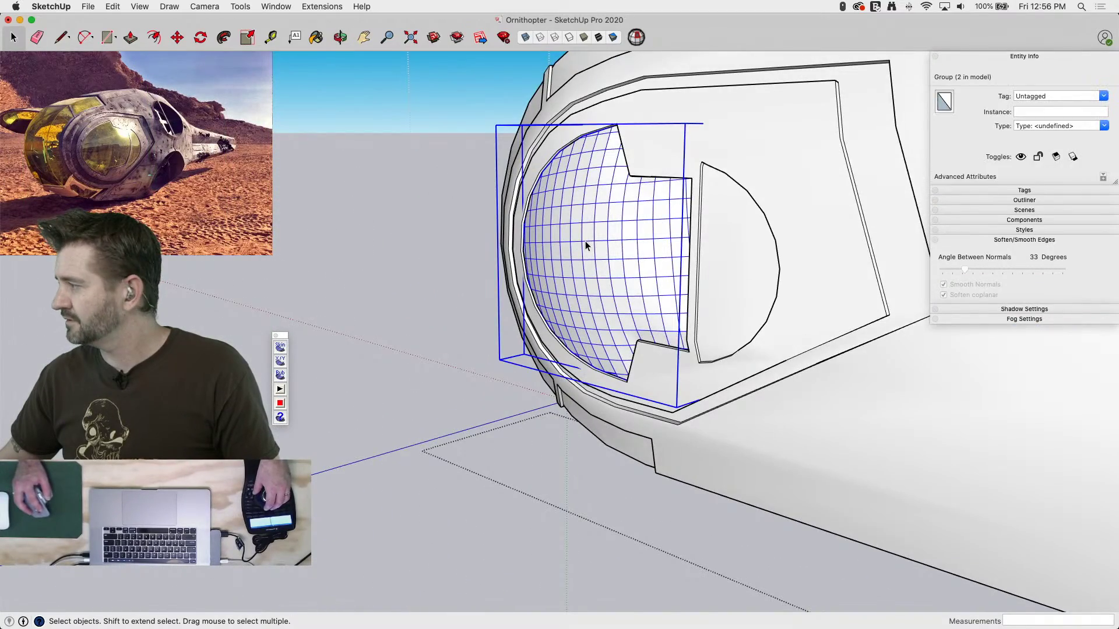
double_click(586, 245)
double_click(591, 237)
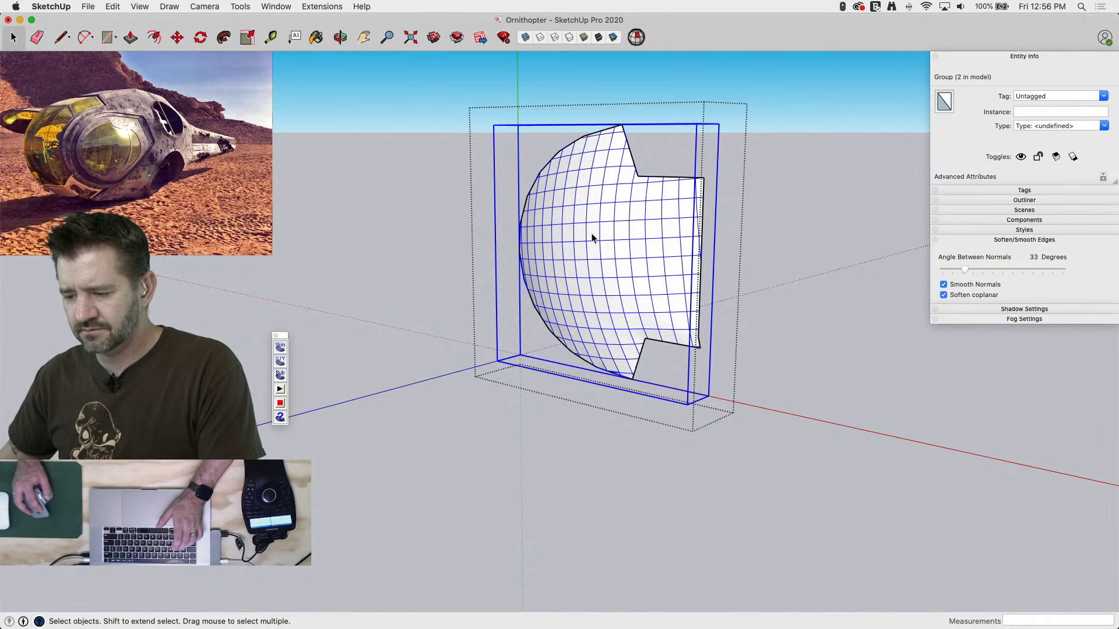
triple_click(592, 238)
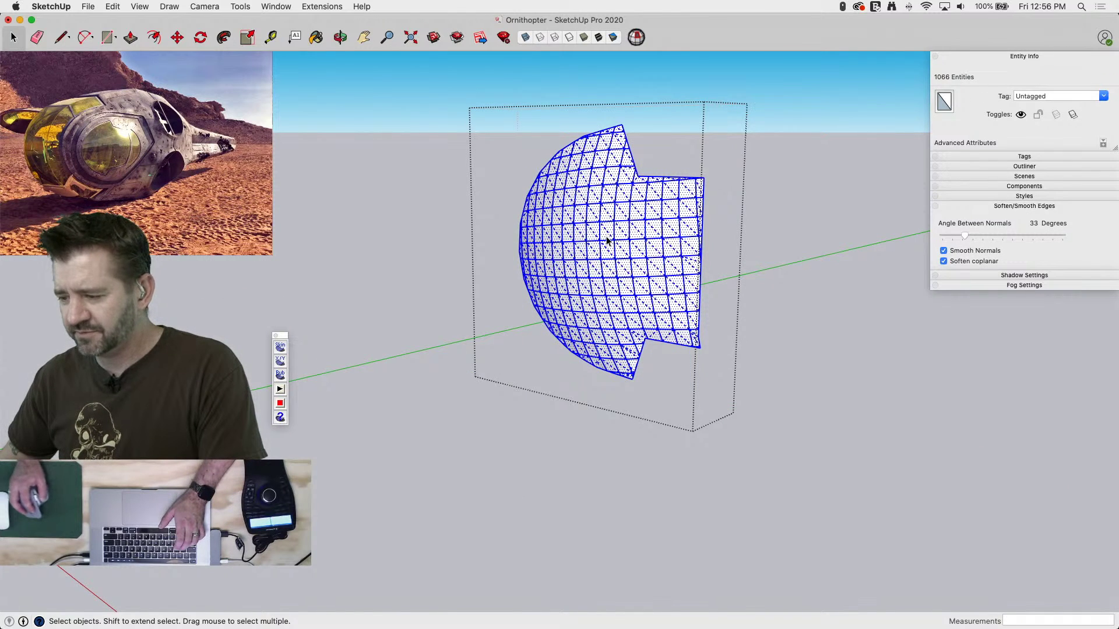
click(944, 262)
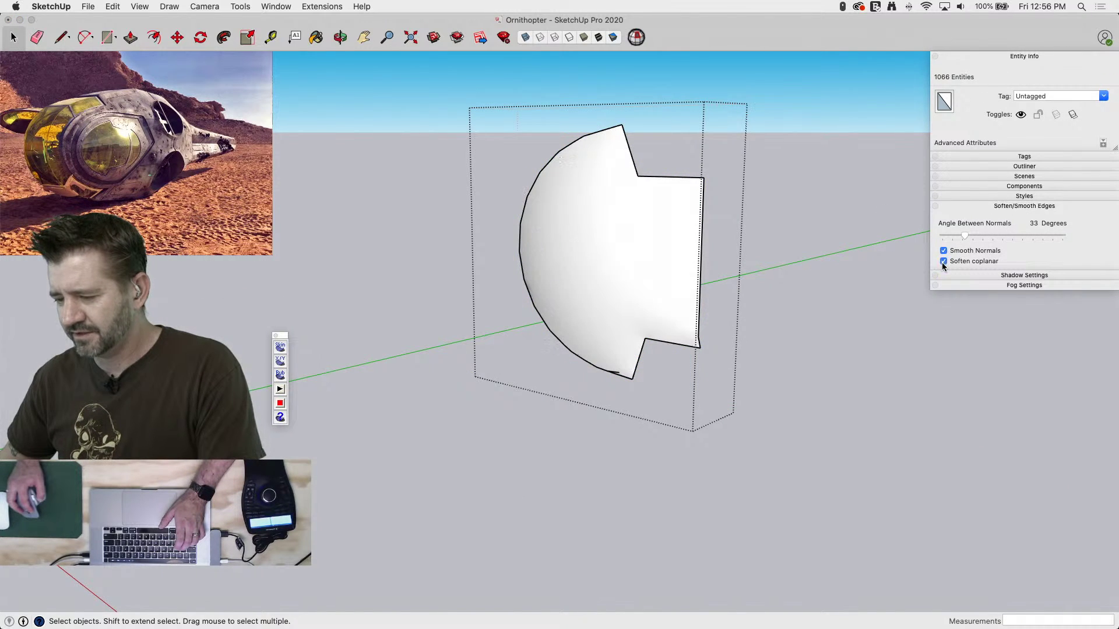
Soften and smooth the stray short edge near the bottom corner of the bubble surface
click(389, 169)
middle_drag(389, 170, 828, 192)
scroll(606, 367, up, 6)
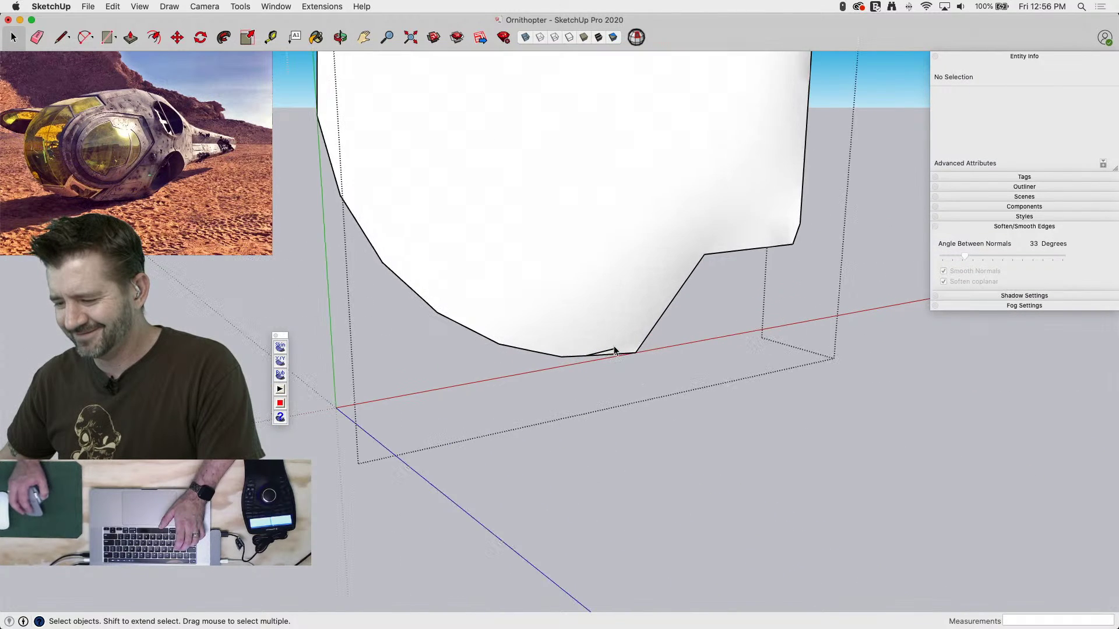
middle_drag(617, 357, 338, 190)
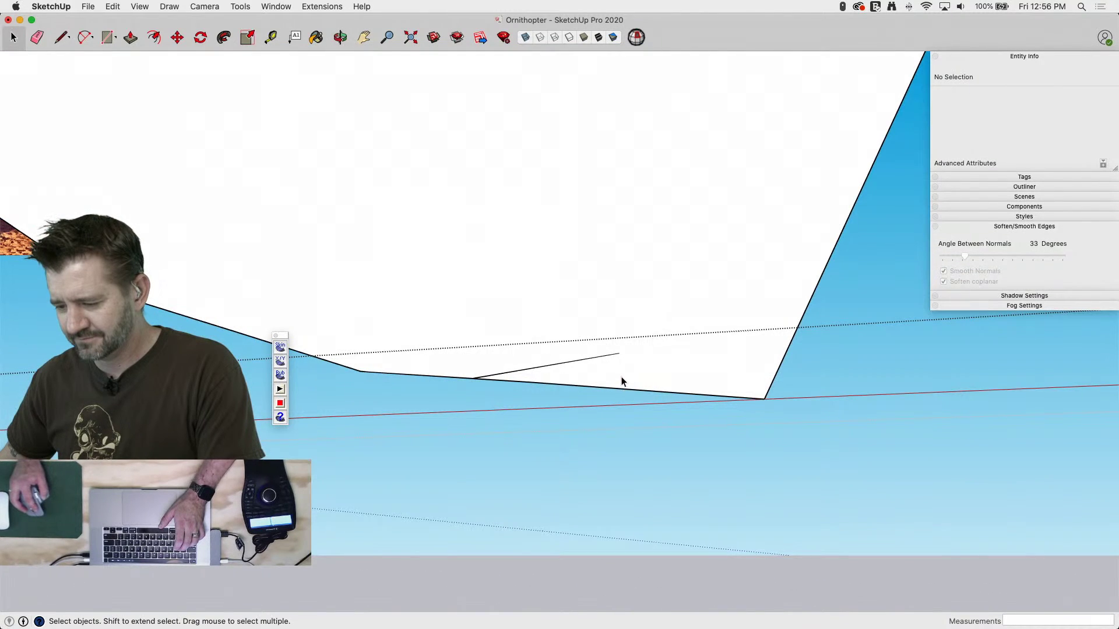
key(e)
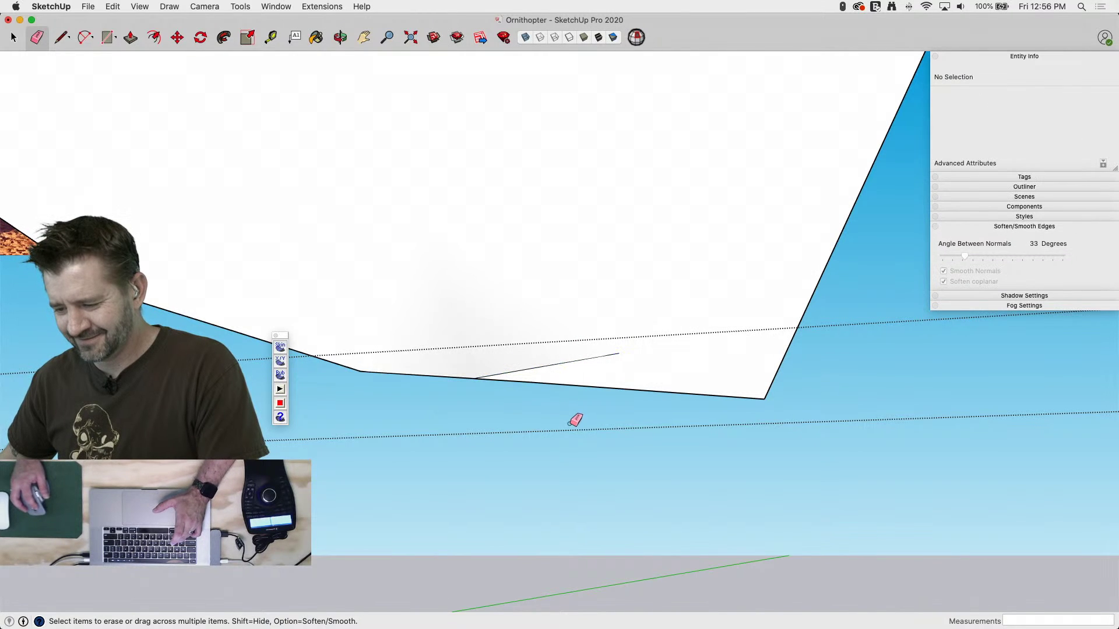
alt+click(551, 366)
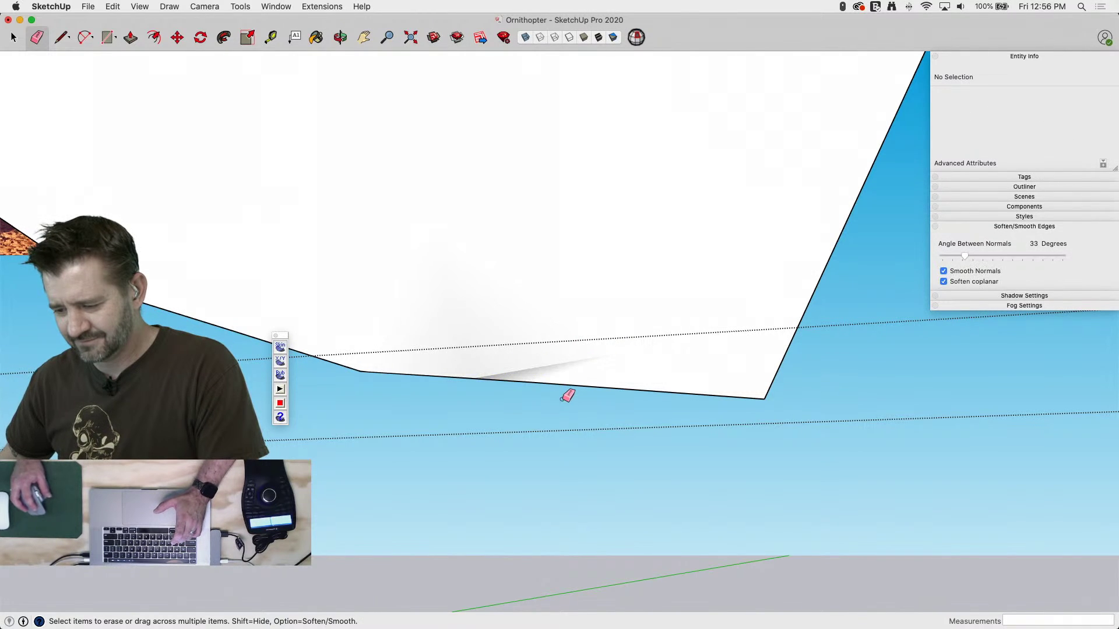
Close the window mesh group and inspect the bulging window and the fuselage from the end, side and above
key(space)
click(546, 463)
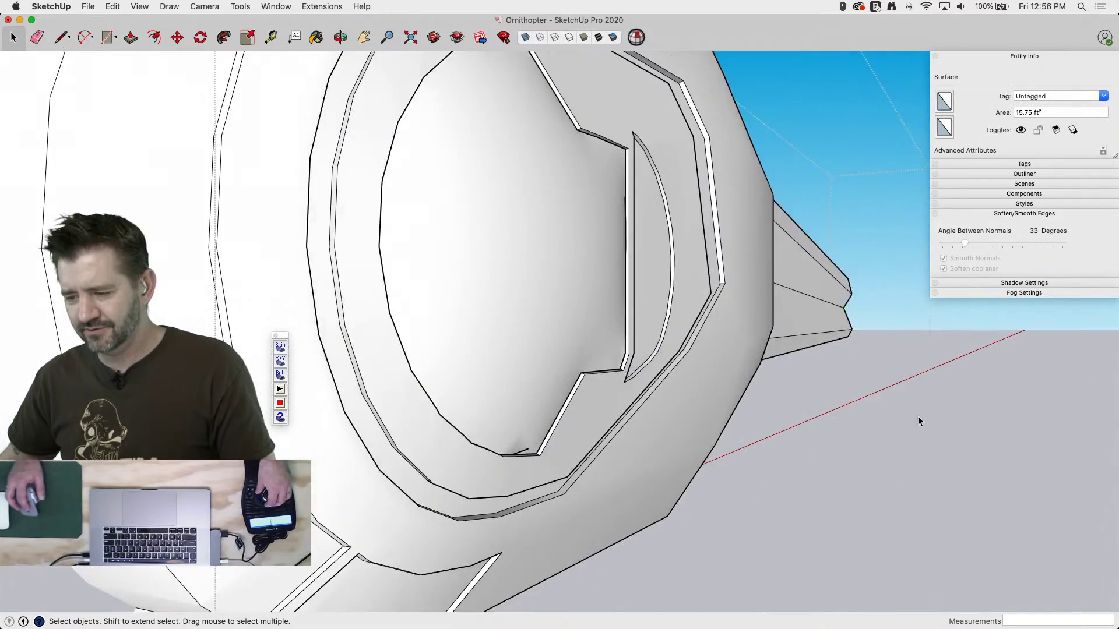
click(917, 416)
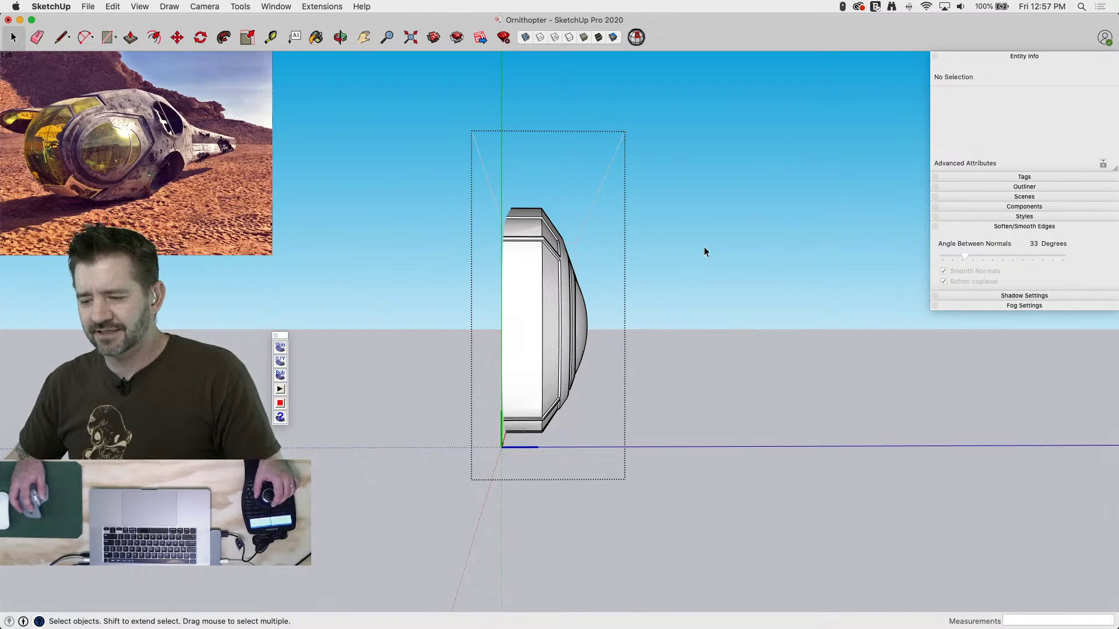
middle_drag(693, 260, 285, 323)
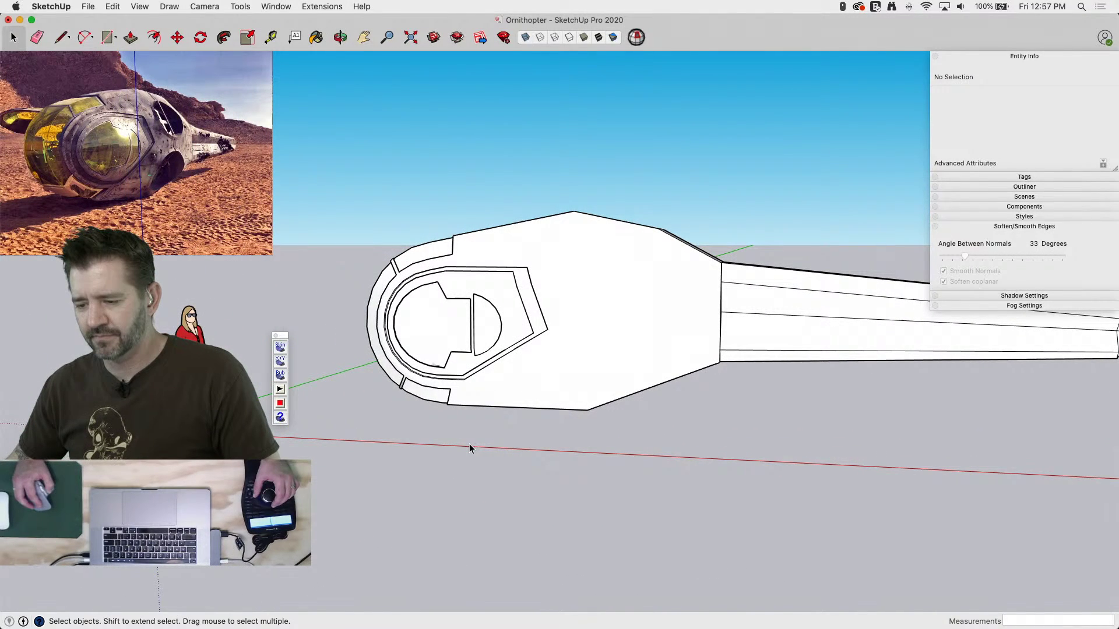
middle_drag(470, 449, 613, 282)
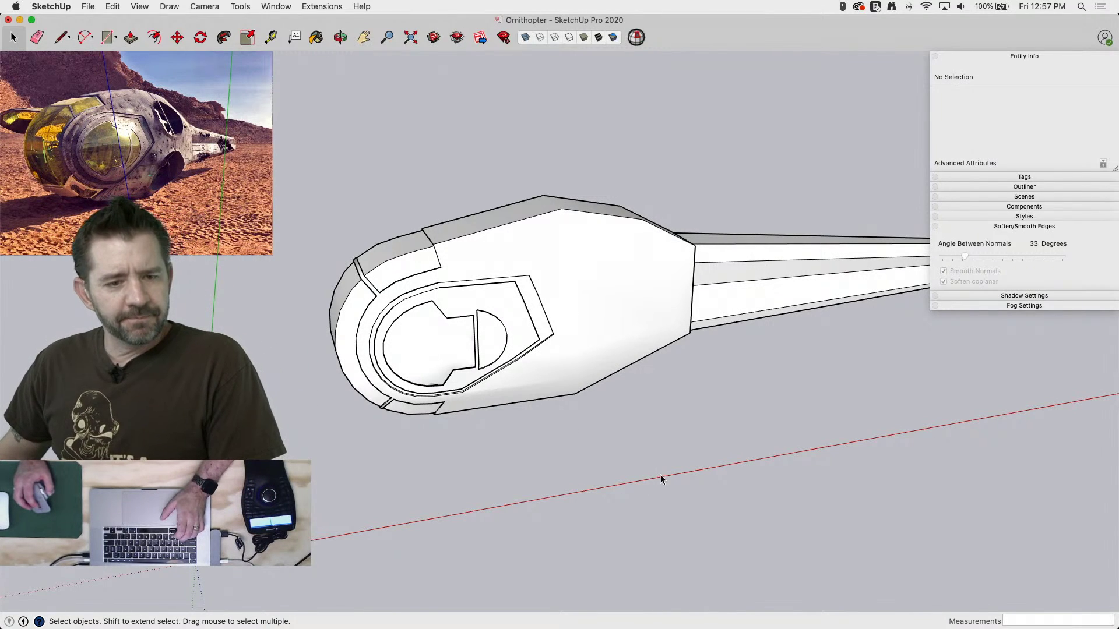
scroll(543, 468, down, 3)
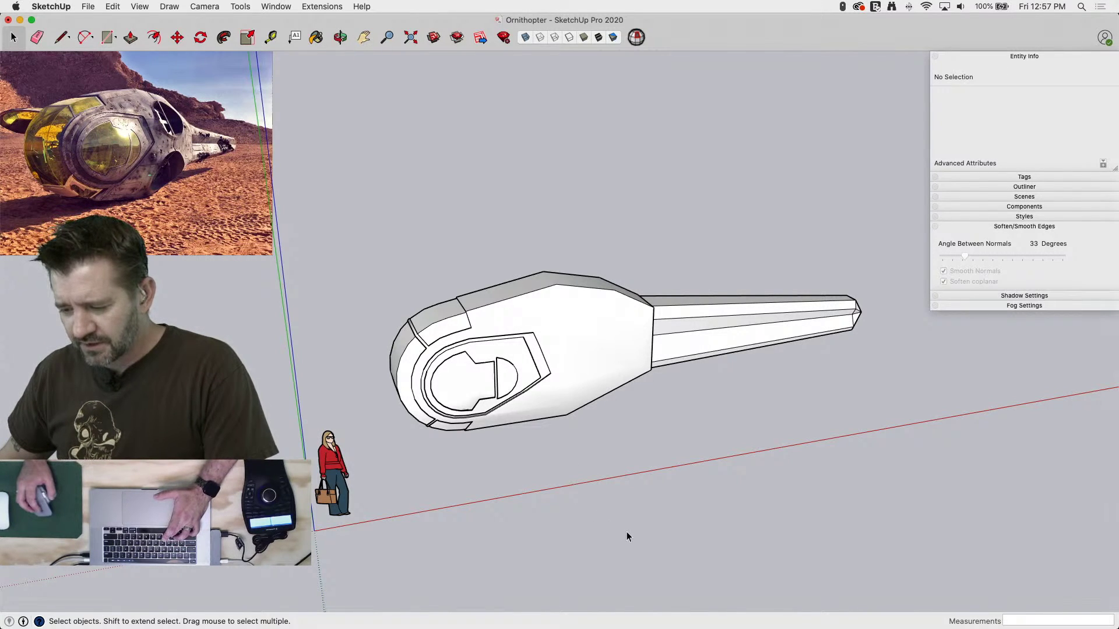
Draw a ground circle of about 3' 1" radius beside the fuselage and a concentric vertical circle of about 1' 11 3/8" radius
key(c)
click(632, 502)
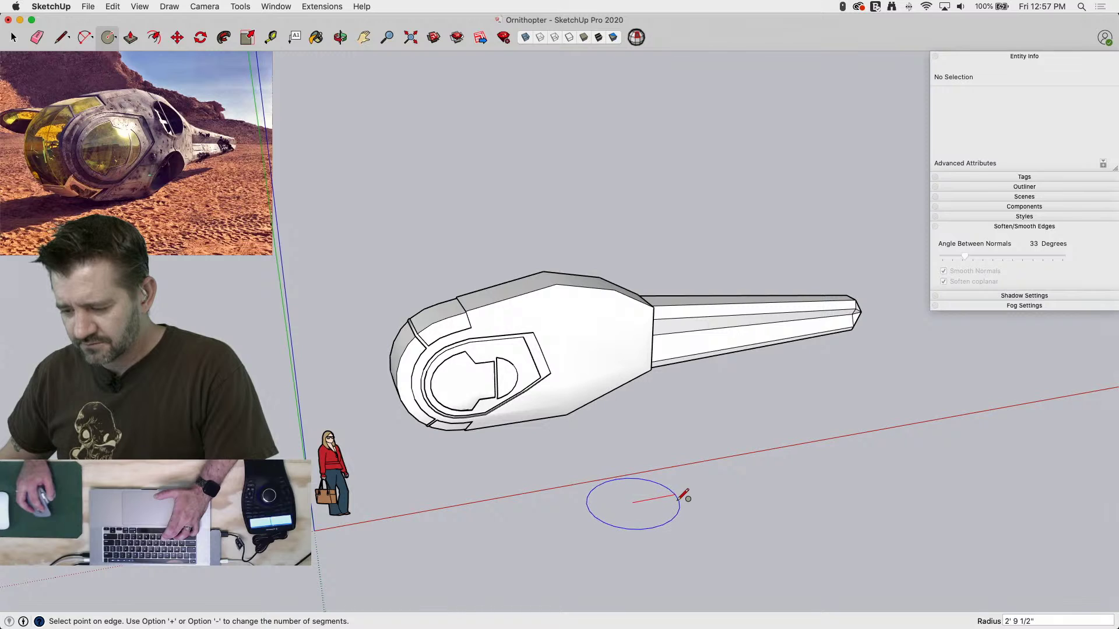
click(685, 496)
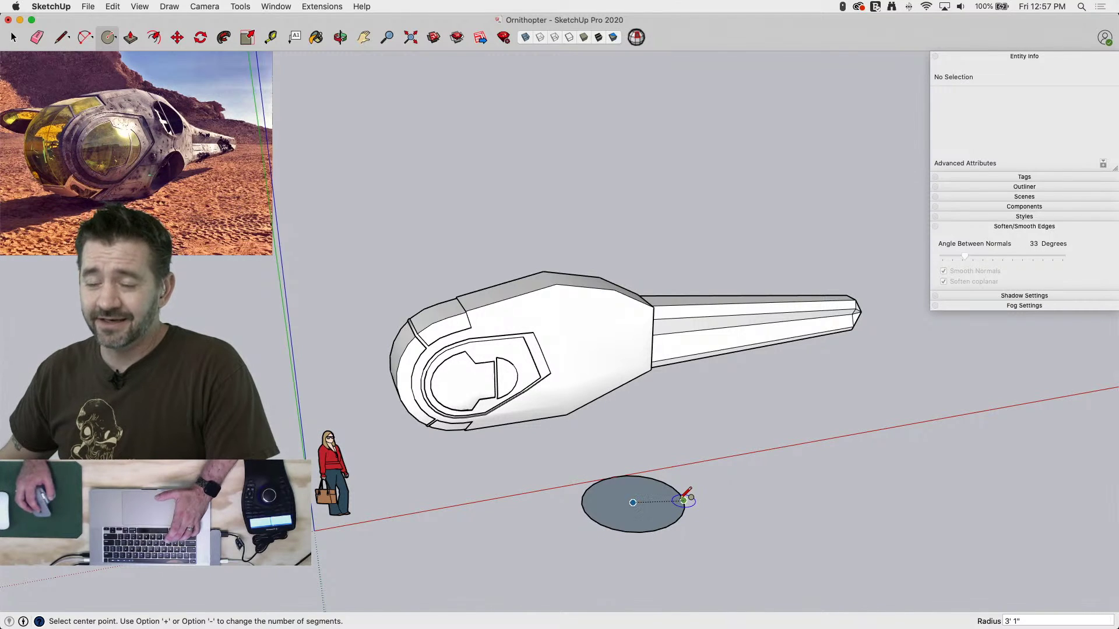
click(633, 502)
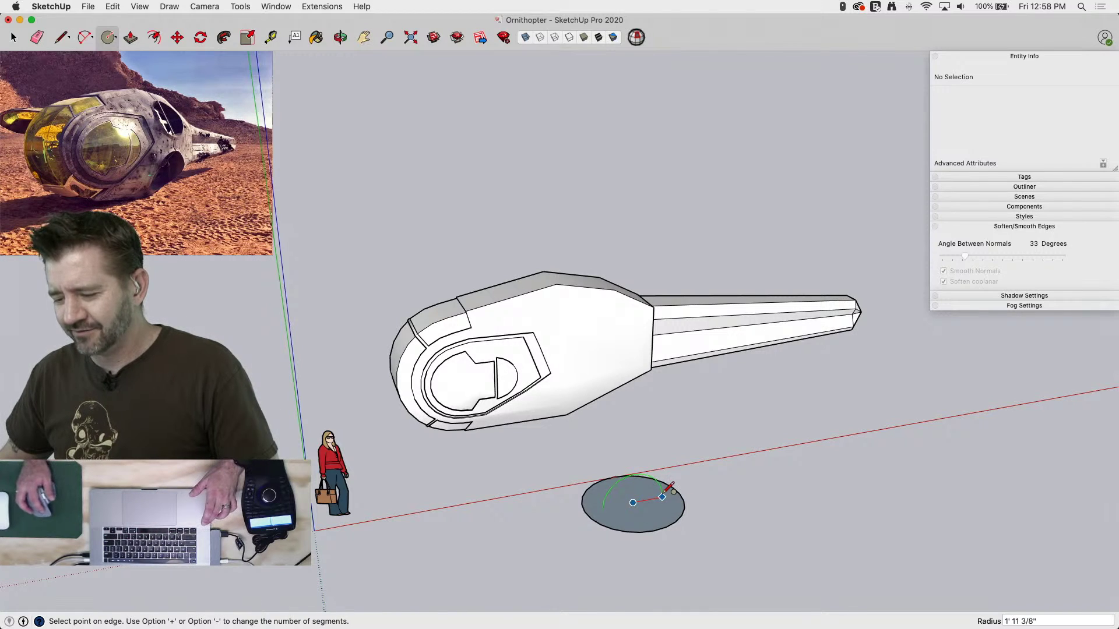
click(663, 496)
key(e)
click(677, 492)
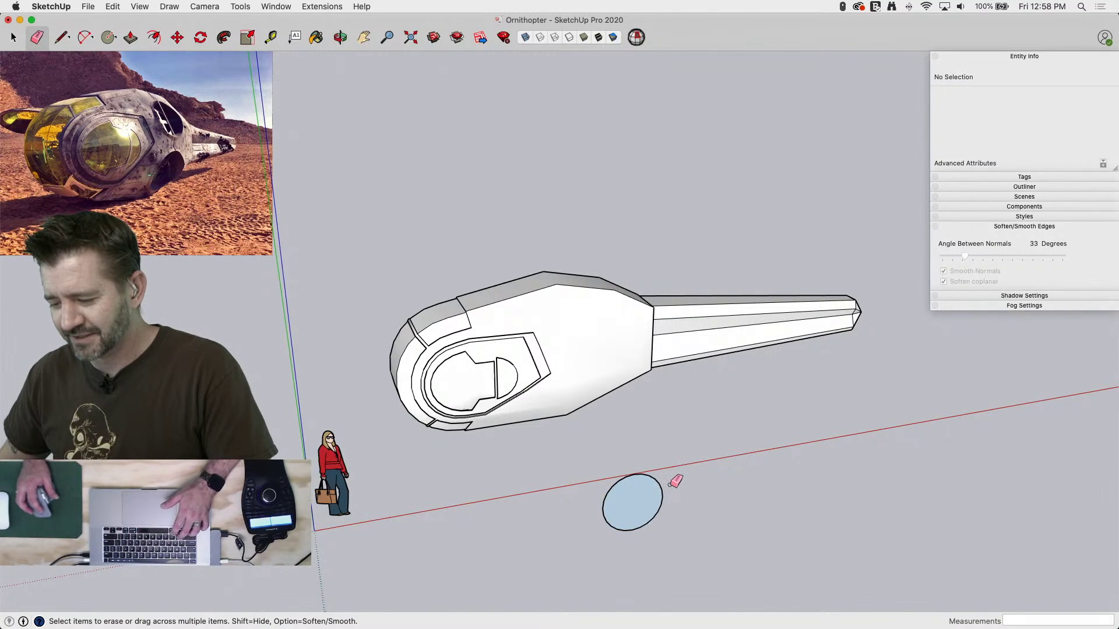
key(super+z)
Sweep the vertical circle around the ground circle with Follow Me to form a sphere, and erase the leftover outer ring
key(space)
click(681, 497)
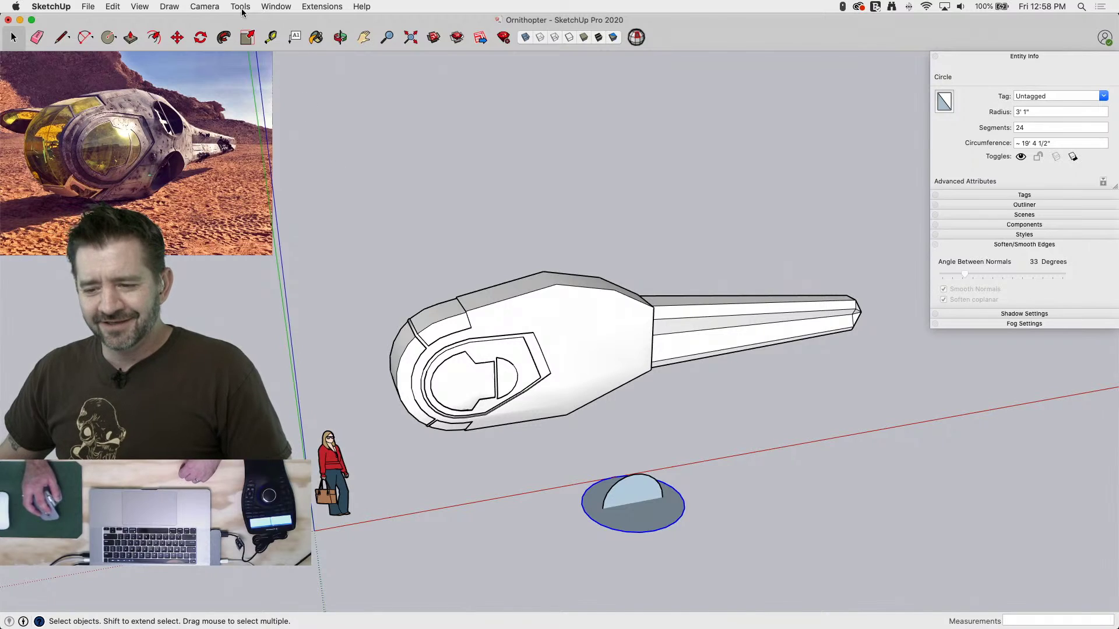
click(224, 37)
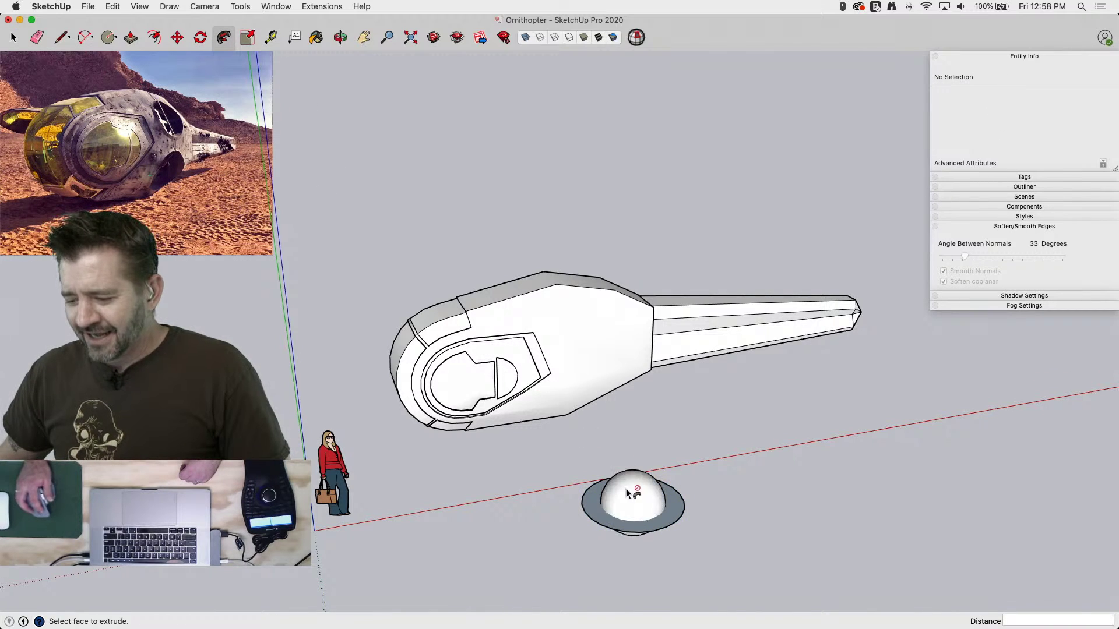
key(e)
drag(674, 493, 688, 508)
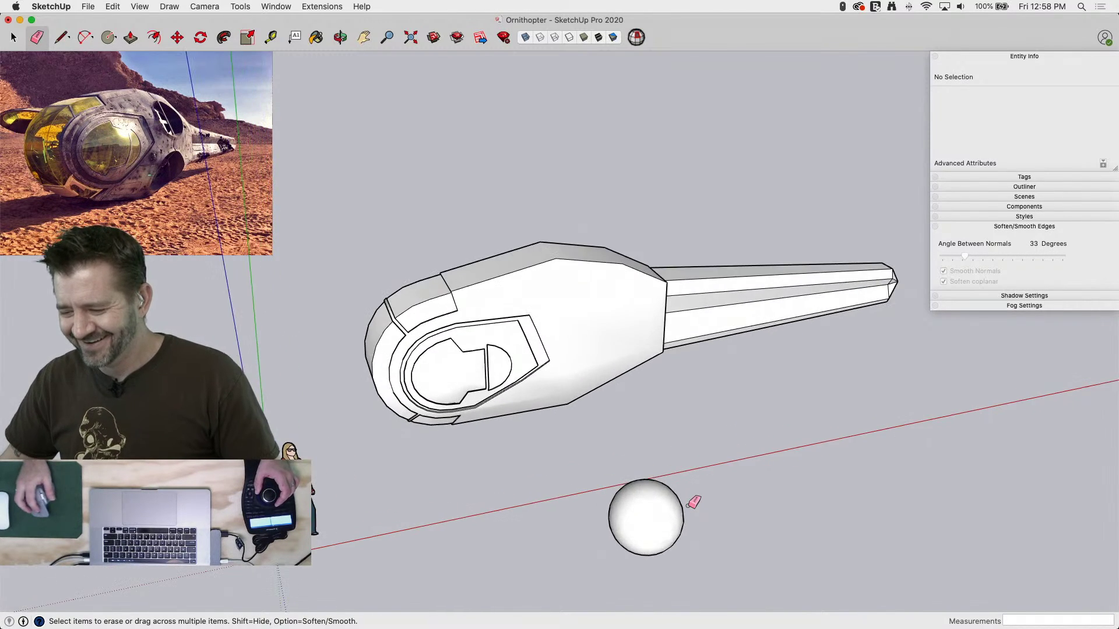
Select all connected geometry of the sphere and make it a group
key(space)
triple_click(666, 504)
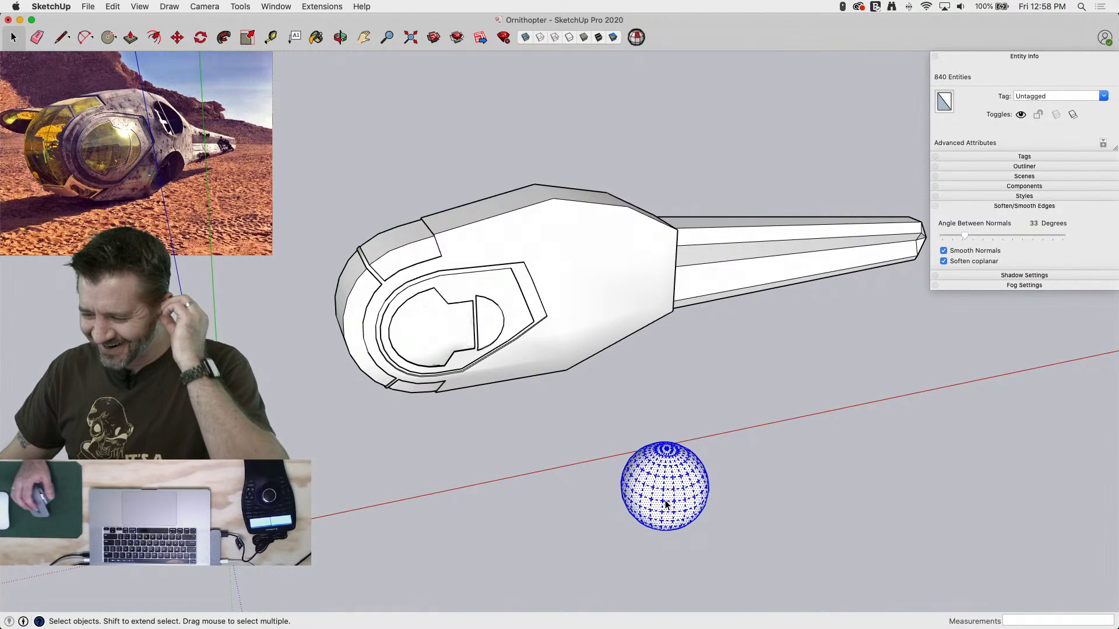
right_click(666, 505)
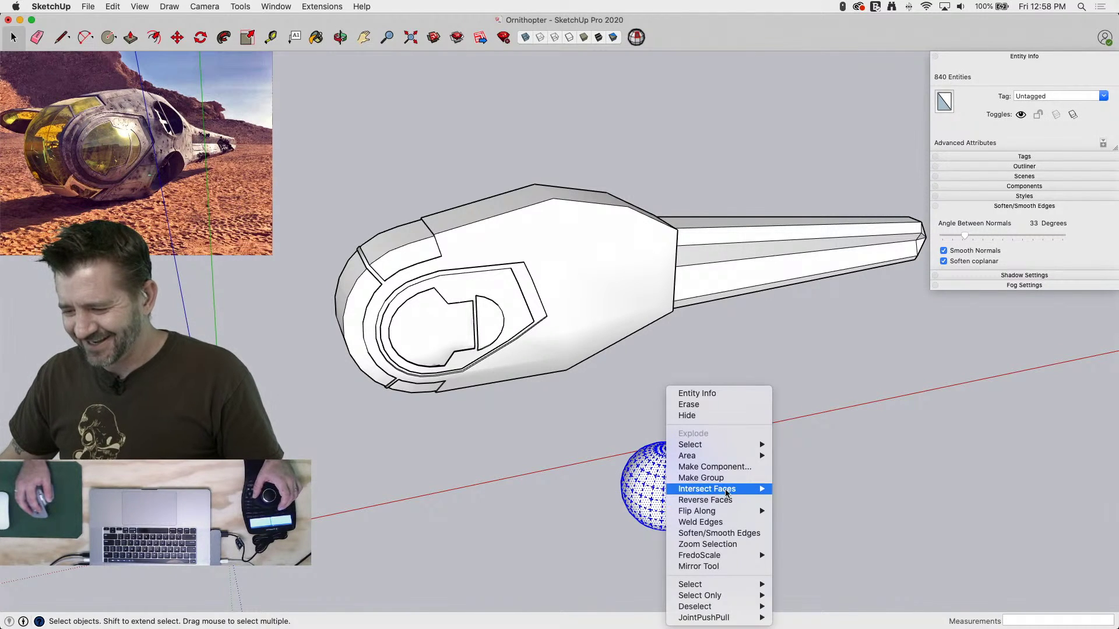
click(731, 478)
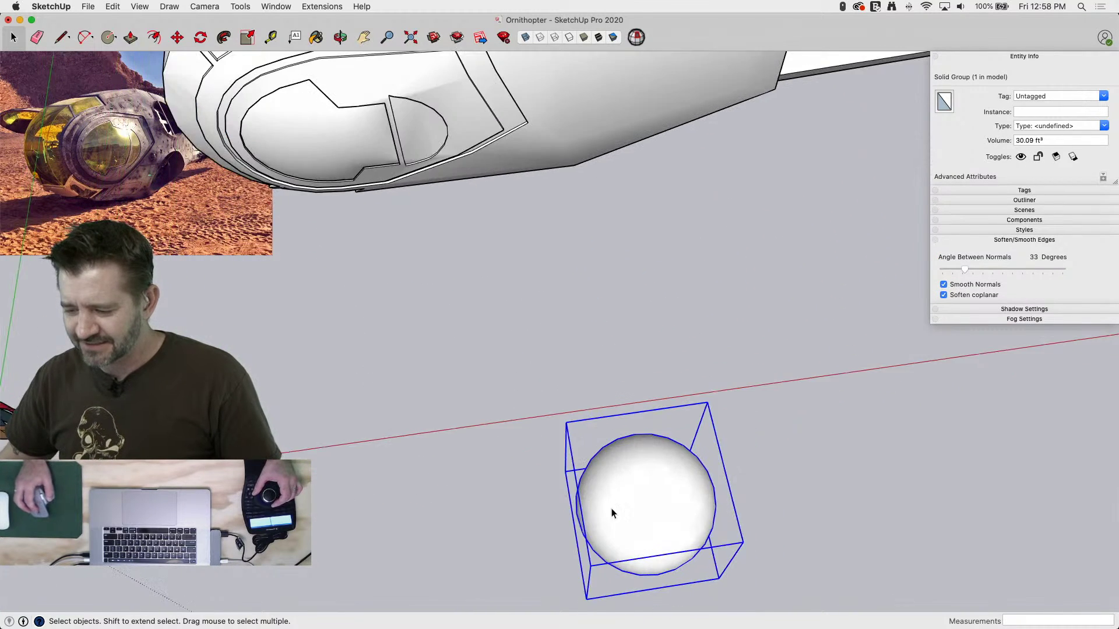
Show hidden geometry and draw a rectangle of about 1' 10 9/16" by 6 1/16" centred on the sphere's top pole
scroll(639, 494, up, 5)
middle_drag(649, 484, 629, 530)
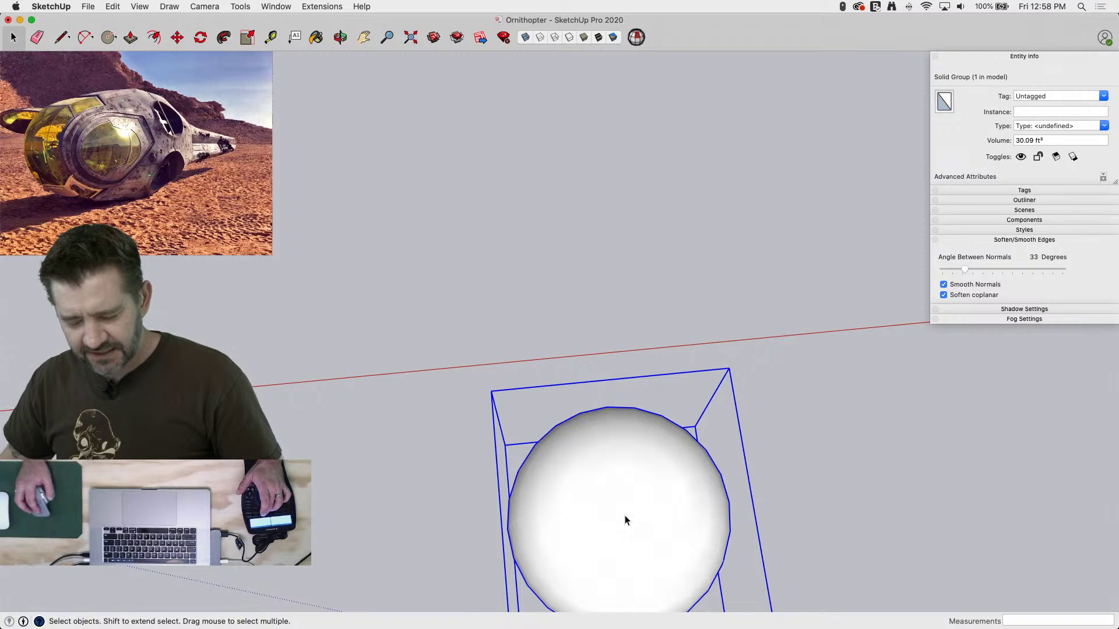
key(alt+h)
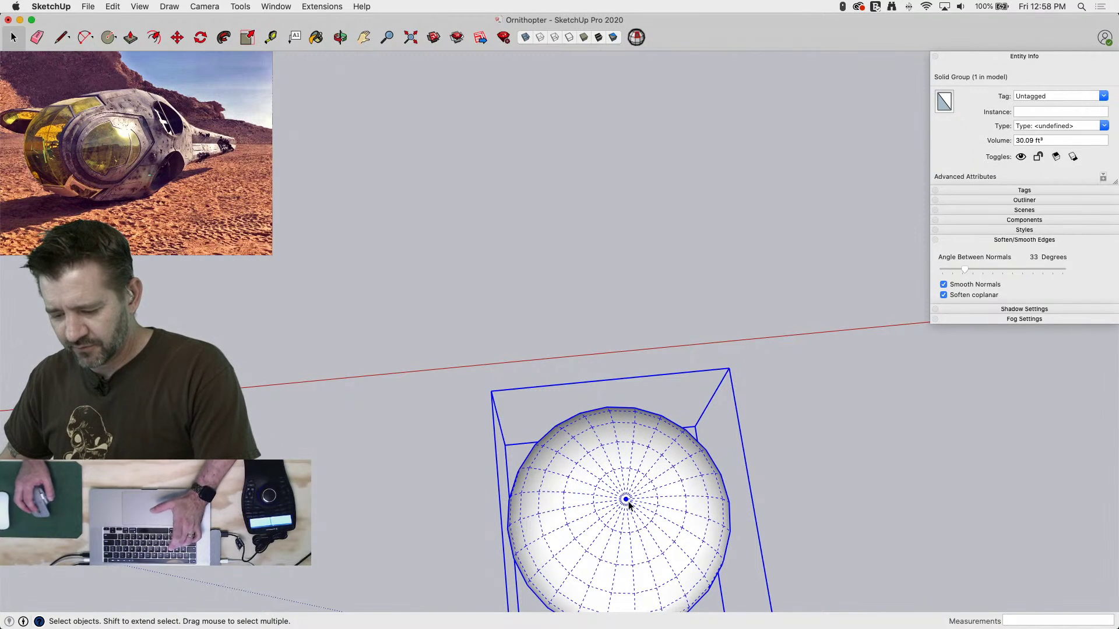
key(r)
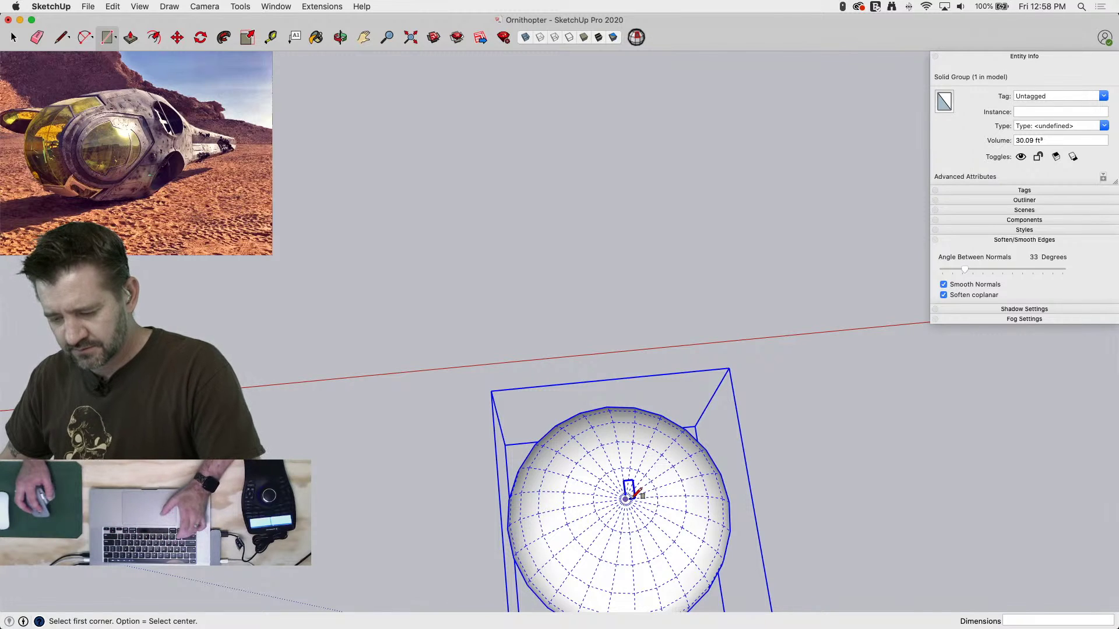
alt+click(627, 499)
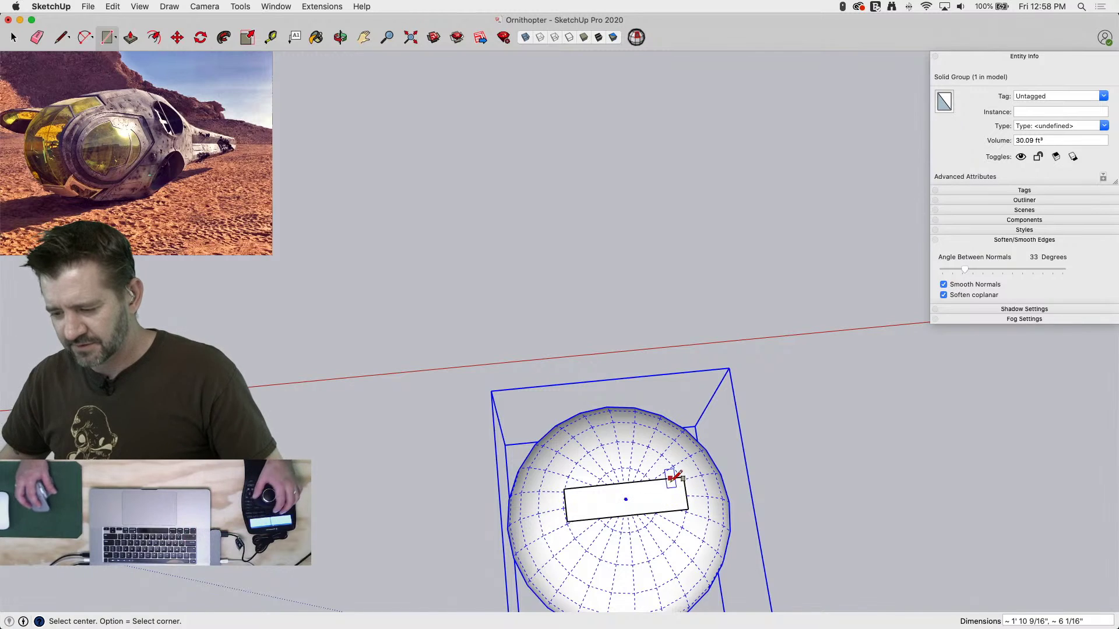
click(680, 475)
Extrude the rectangle with Push/Pull into a long block seated on top of the sphere
key(p)
click(649, 409)
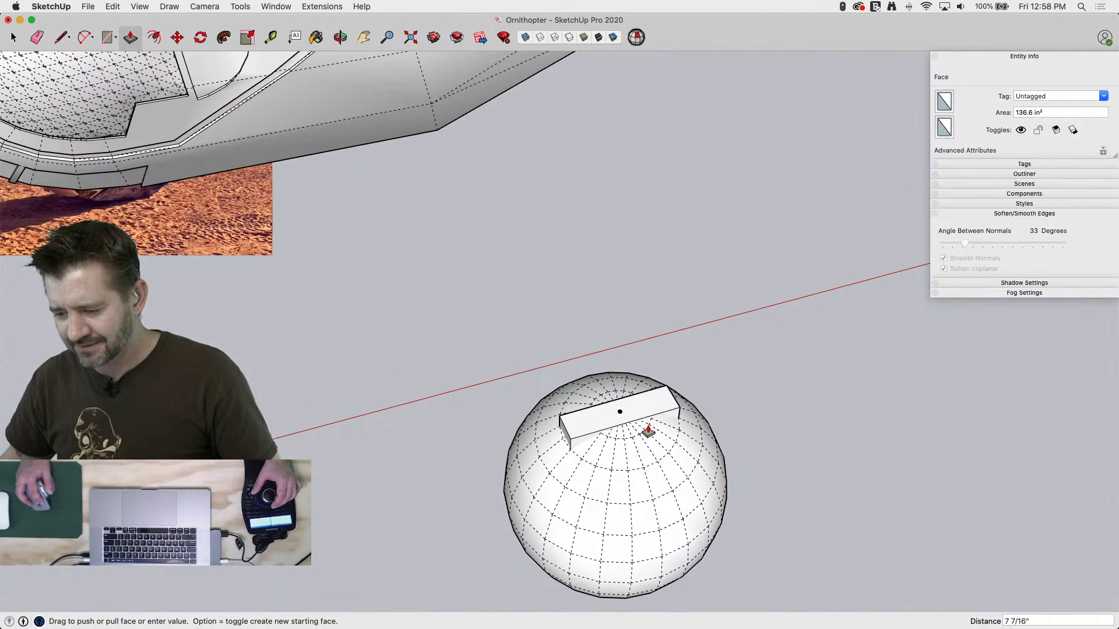
click(649, 432)
click(652, 415)
click(653, 403)
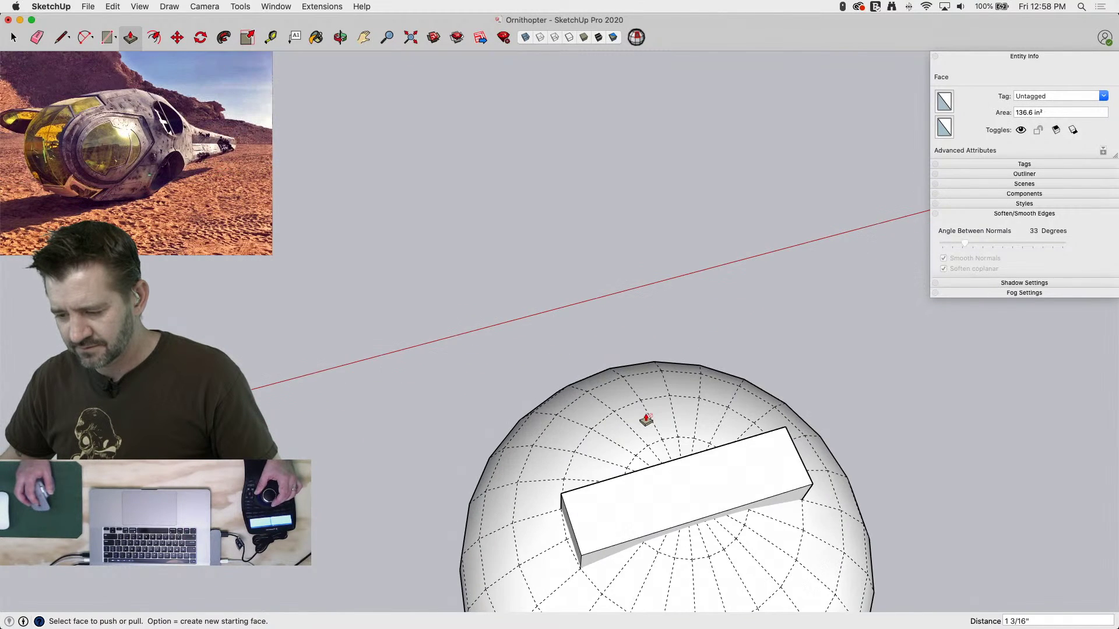
Offset the block's top outline inward about 1 1/16", and offset the resulting inner rectangle inward by about 5/8"
key(f)
click(729, 441)
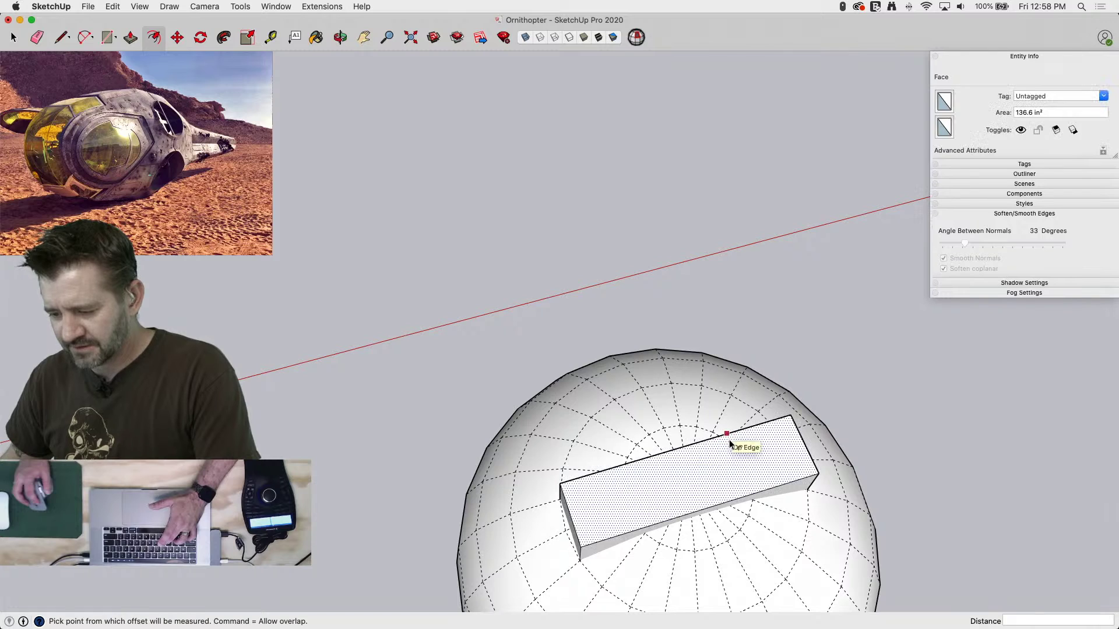
click(732, 448)
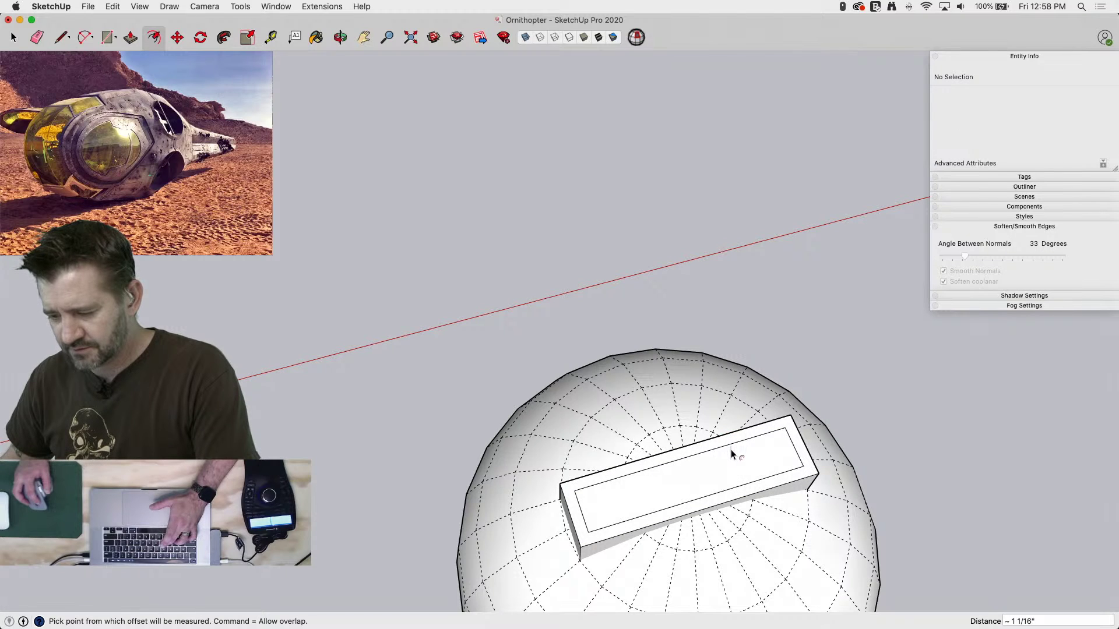
click(726, 447)
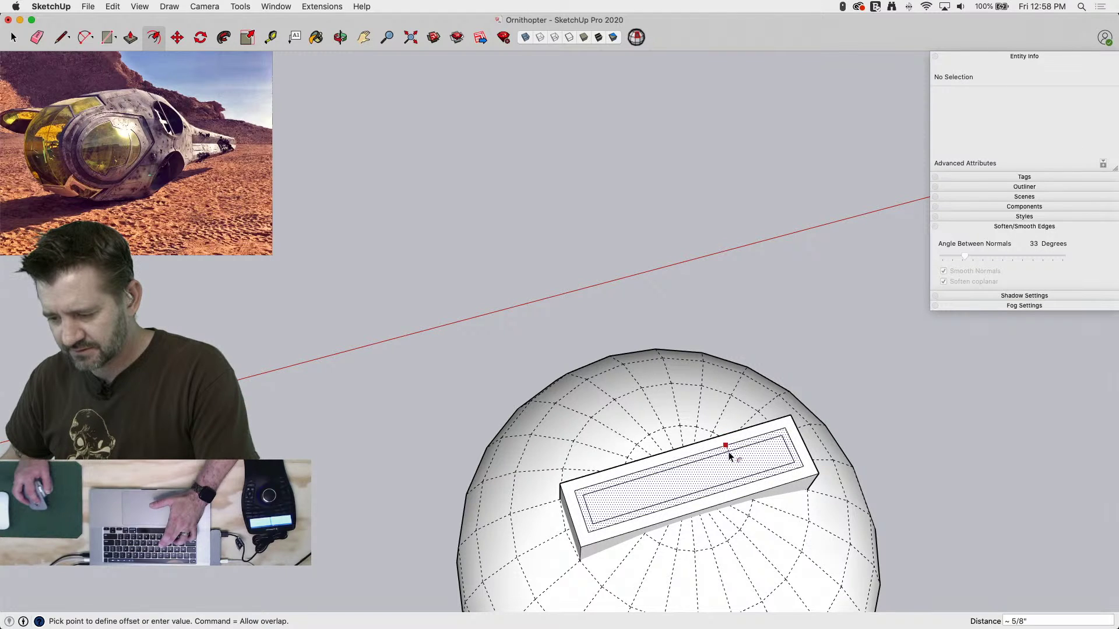
click(568, 487)
Push the narrow ring between the two offset outlines down into the block to form a groove around the central bar
key(p)
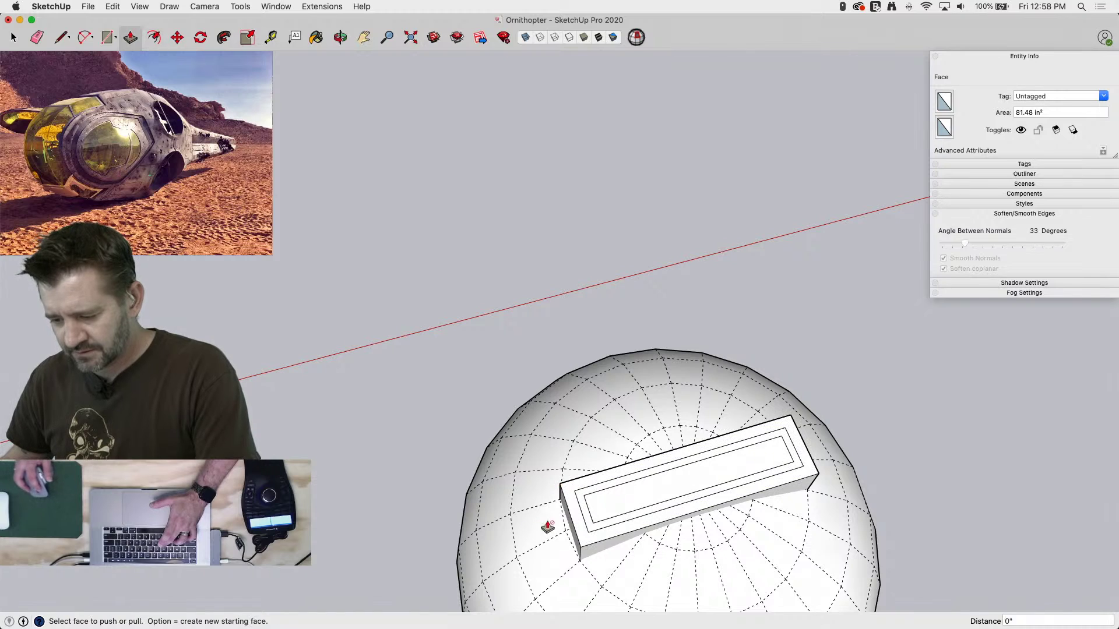
click(586, 519)
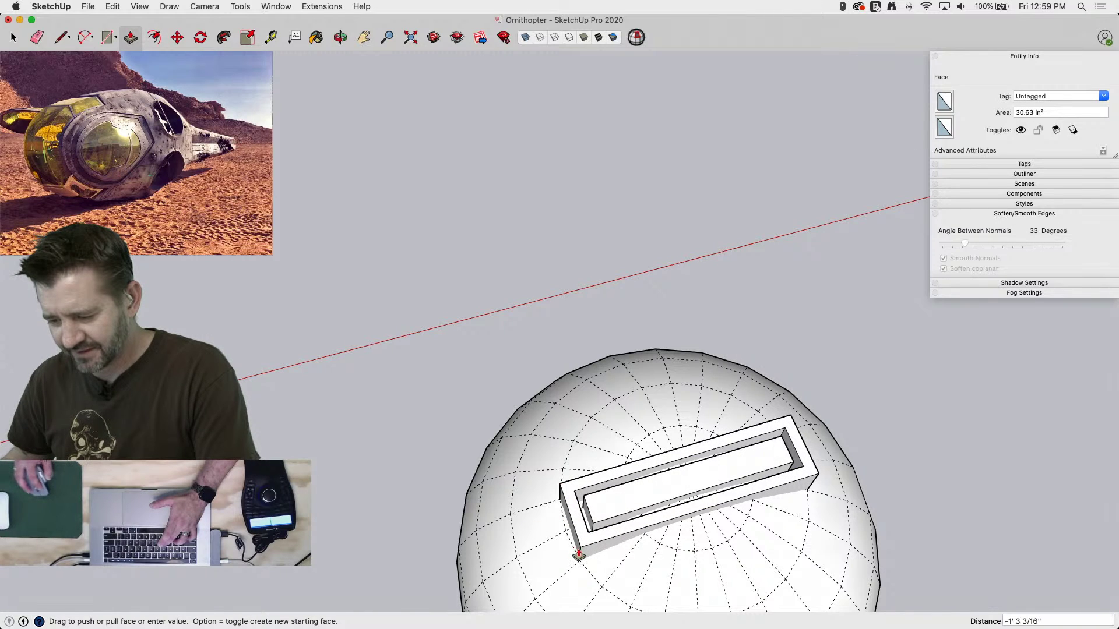
scroll(579, 555, up, 5)
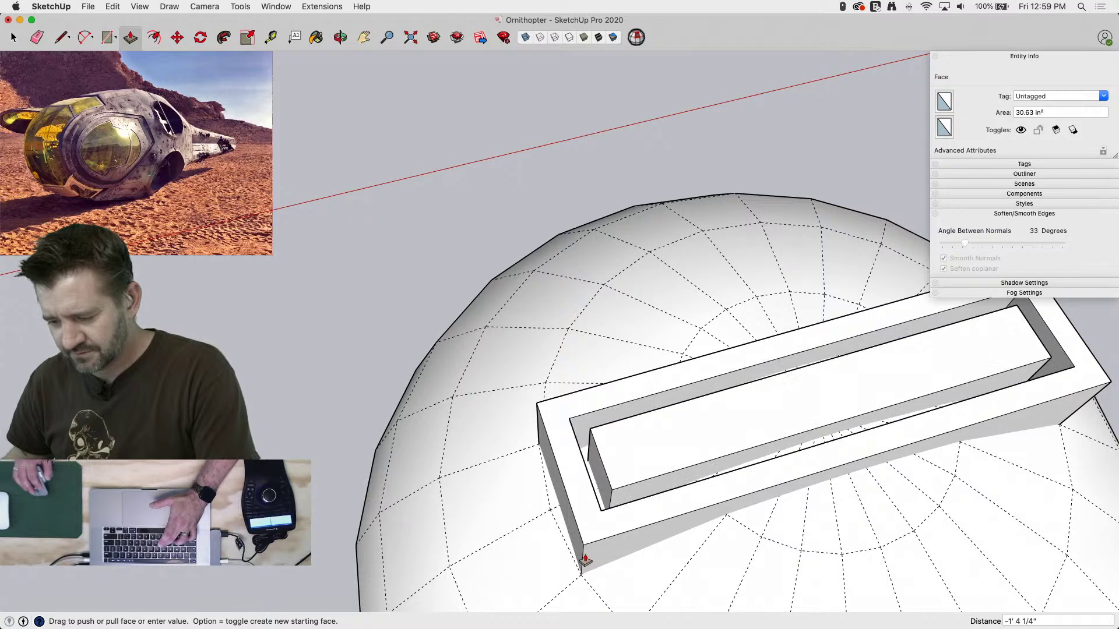
scroll(583, 562, up, 2)
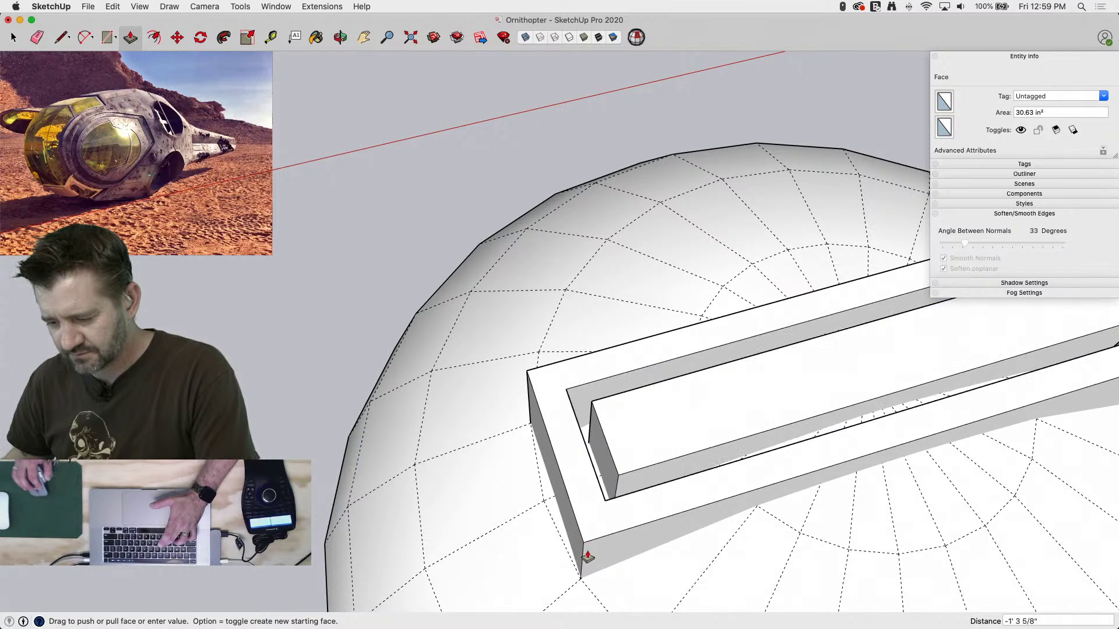
middle_drag(587, 550, 724, 332)
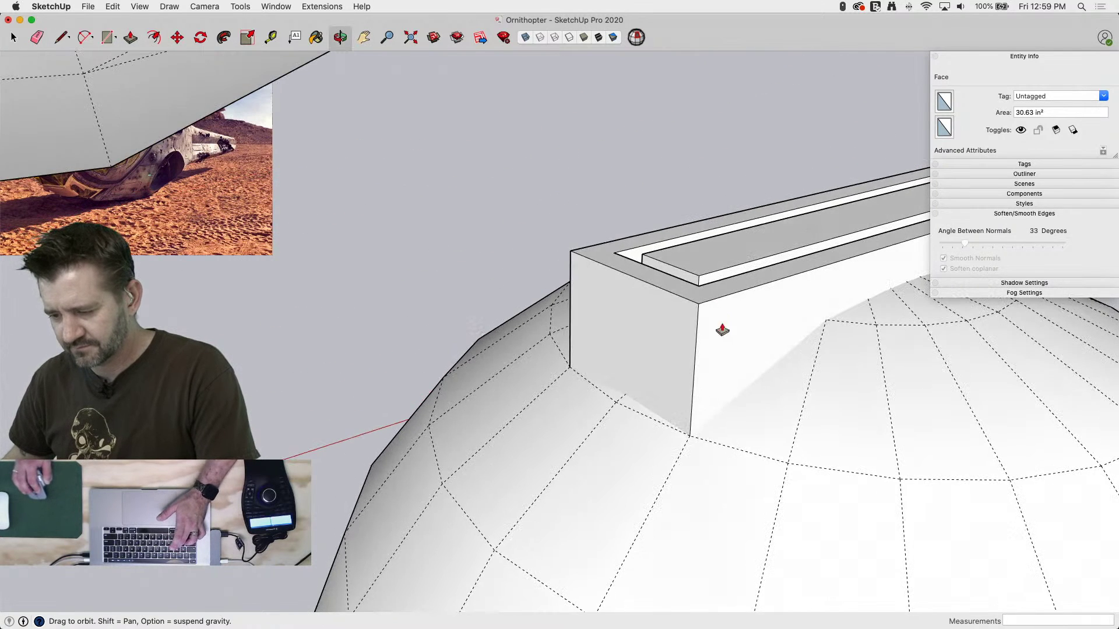
click(699, 347)
key(space)
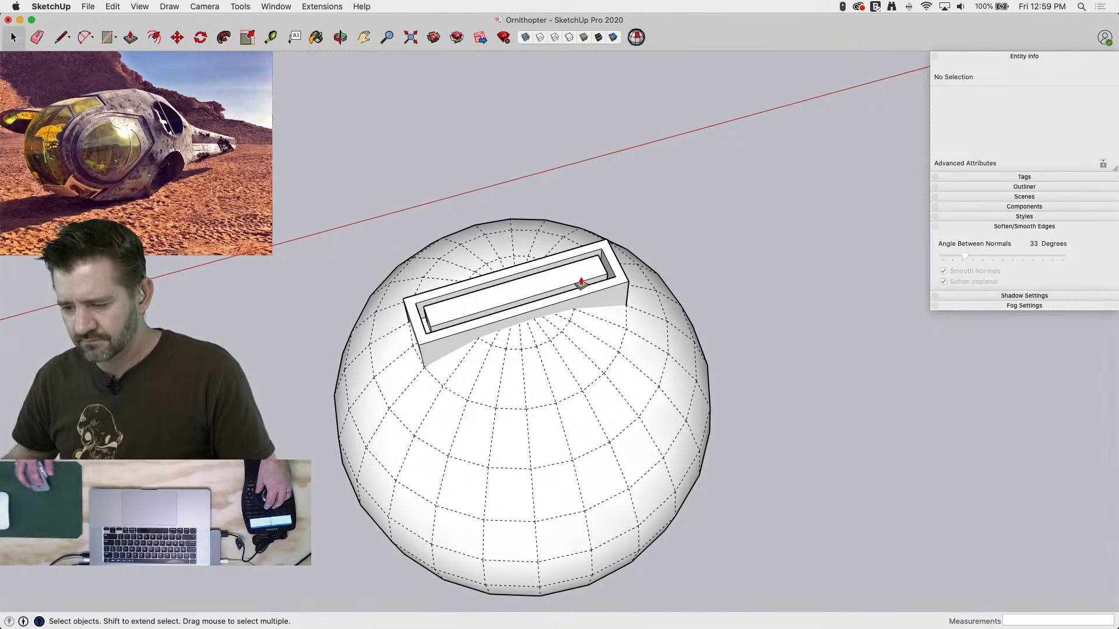
Offset the central bar's top face inward by about 13/16"
click(581, 283)
key(f)
click(580, 261)
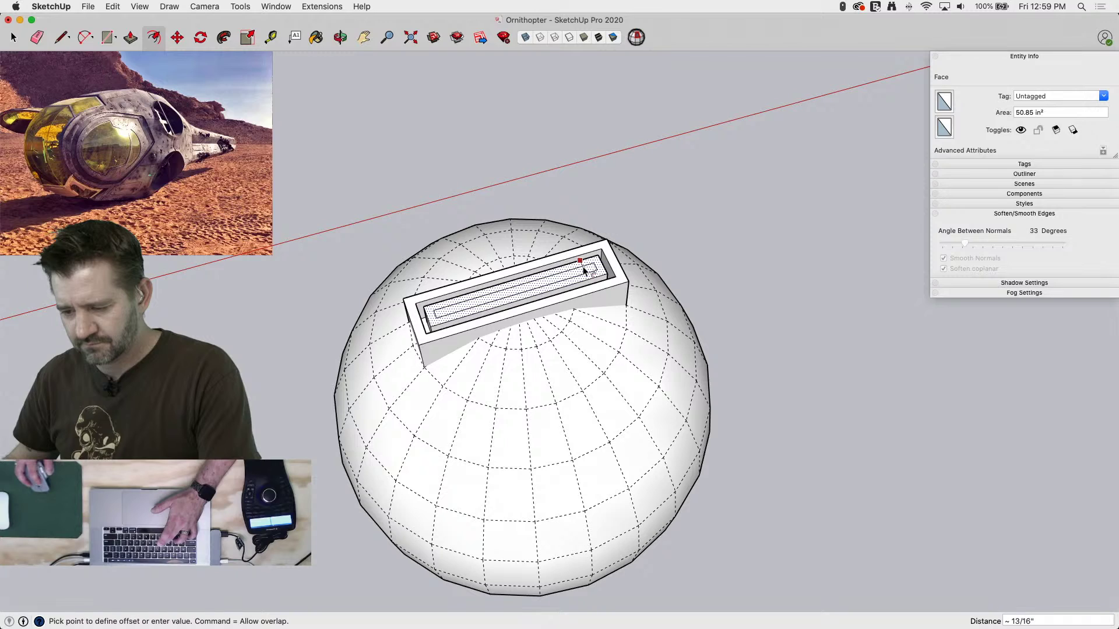
click(583, 271)
Pull the innermost face of the central bar up about 24' 6 3/4" to form a long, thin wing blade
key(p)
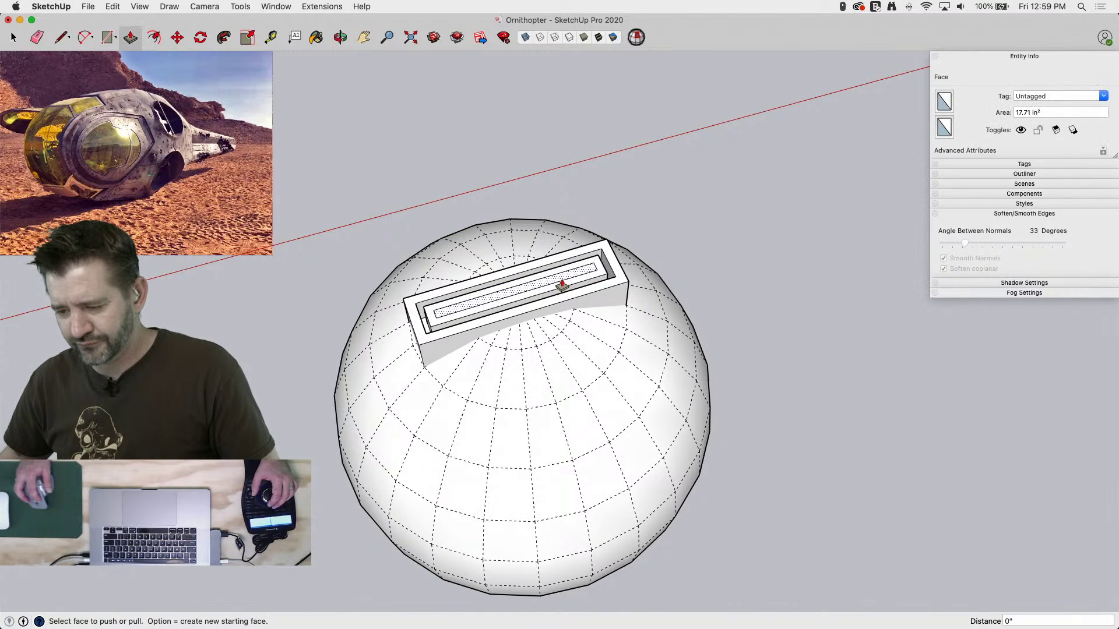
click(561, 285)
scroll(583, 326, down, 5)
scroll(584, 326, down, 6)
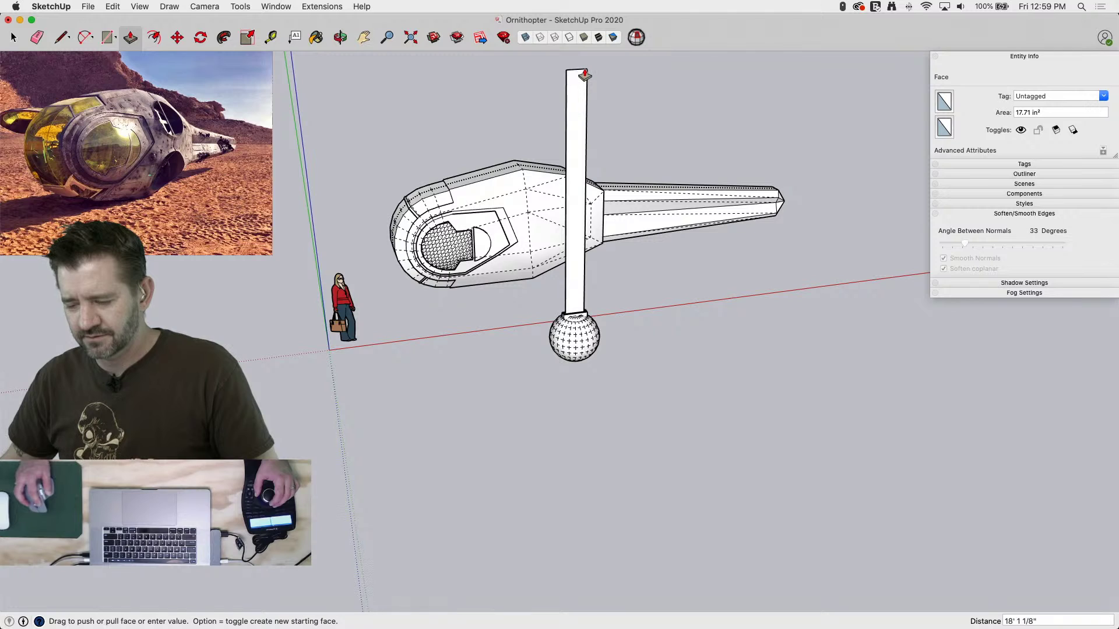
scroll(624, 455, down, 3)
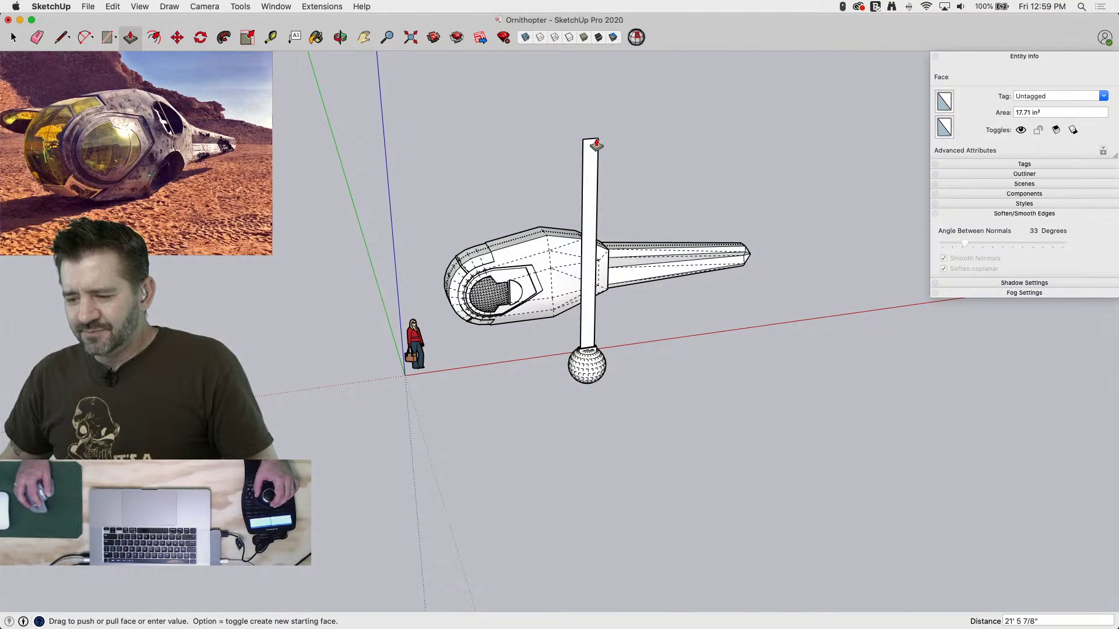
click(596, 111)
scroll(635, 132, up, 3)
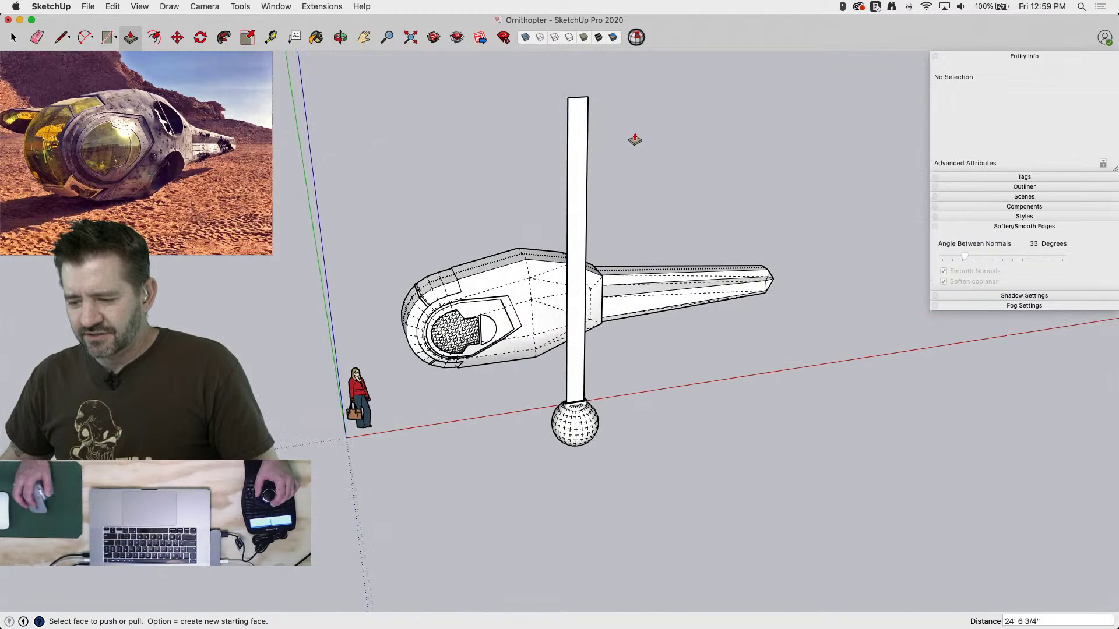
Scale the wing blade's far end face wider toward the tail so the blade flares out from its root
key(space)
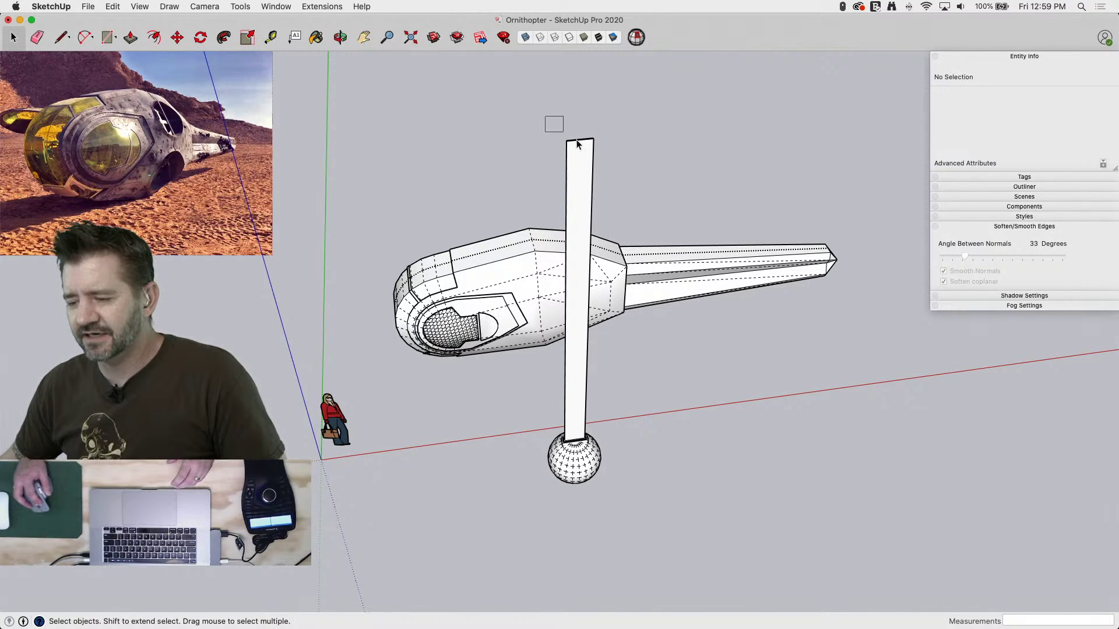
drag(577, 143, 639, 156)
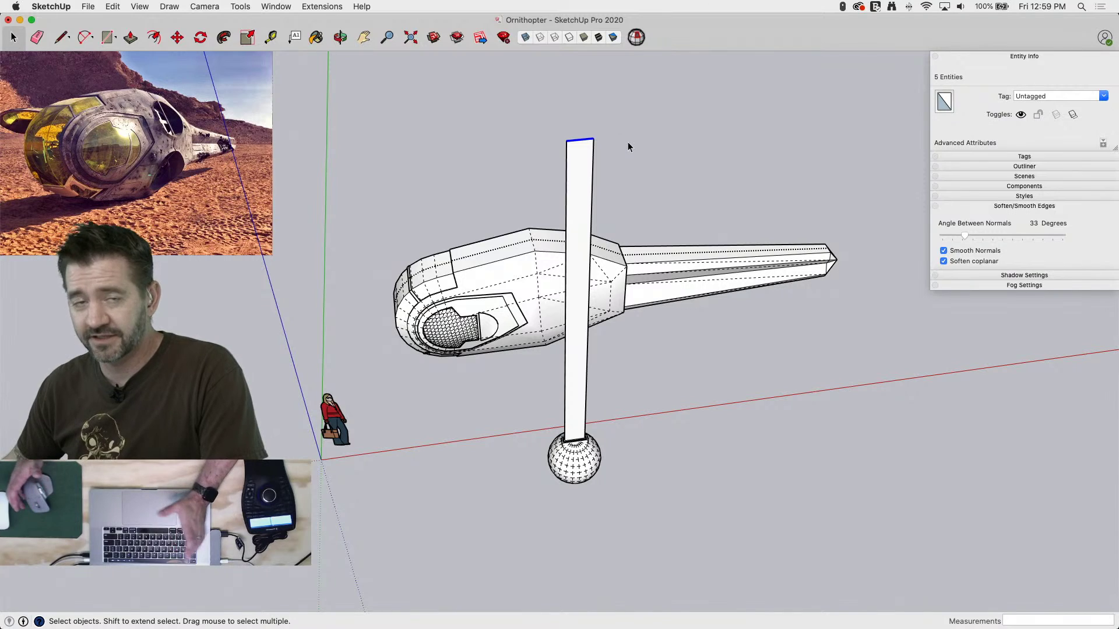
key(s)
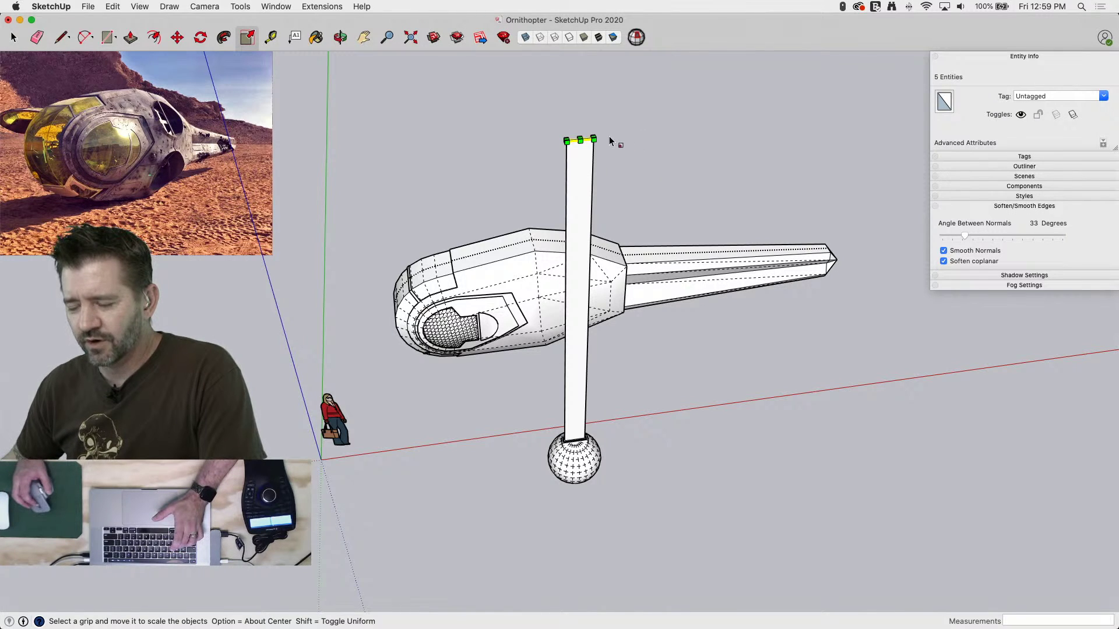
scroll(609, 142, up, 8)
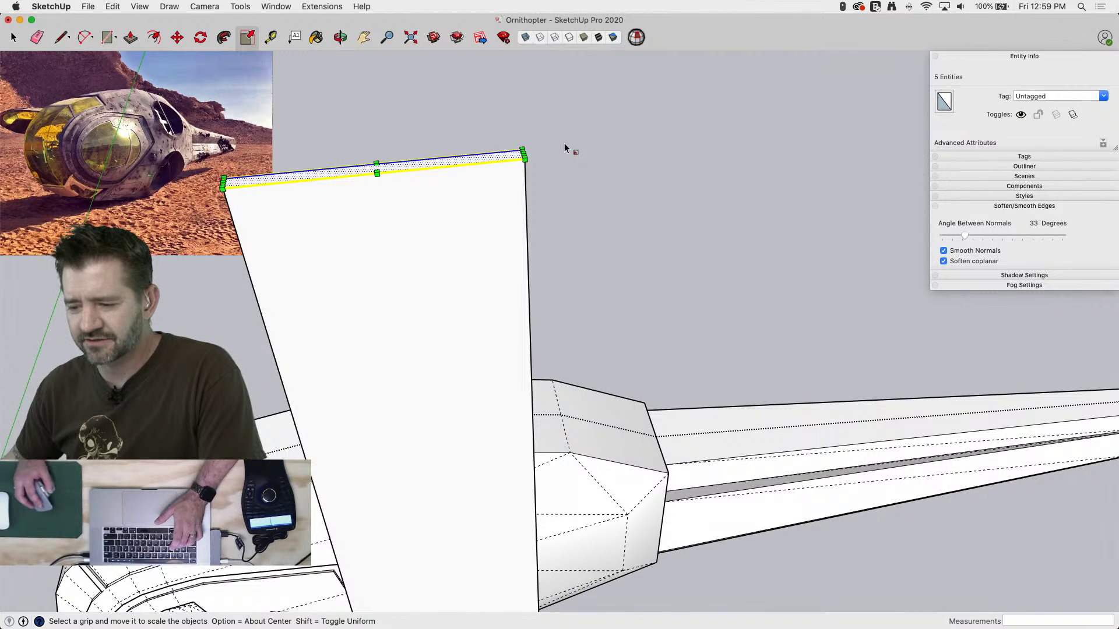
drag(525, 153, 878, 157)
scroll(764, 145, down, 5)
scroll(772, 149, down, 4)
key(space)
Draw a diagonal edge about 3' 7 3/16" long across the wing tip's tail-side corner and push that corner away
middle_drag(882, 202, 740, 113)
key(l)
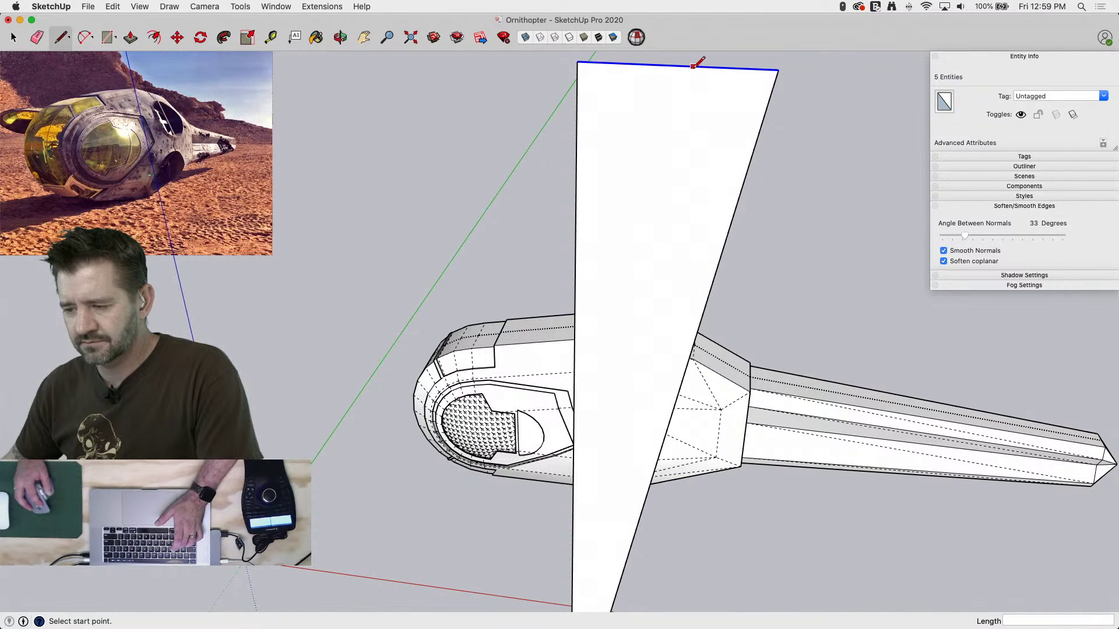
click(692, 66)
click(749, 167)
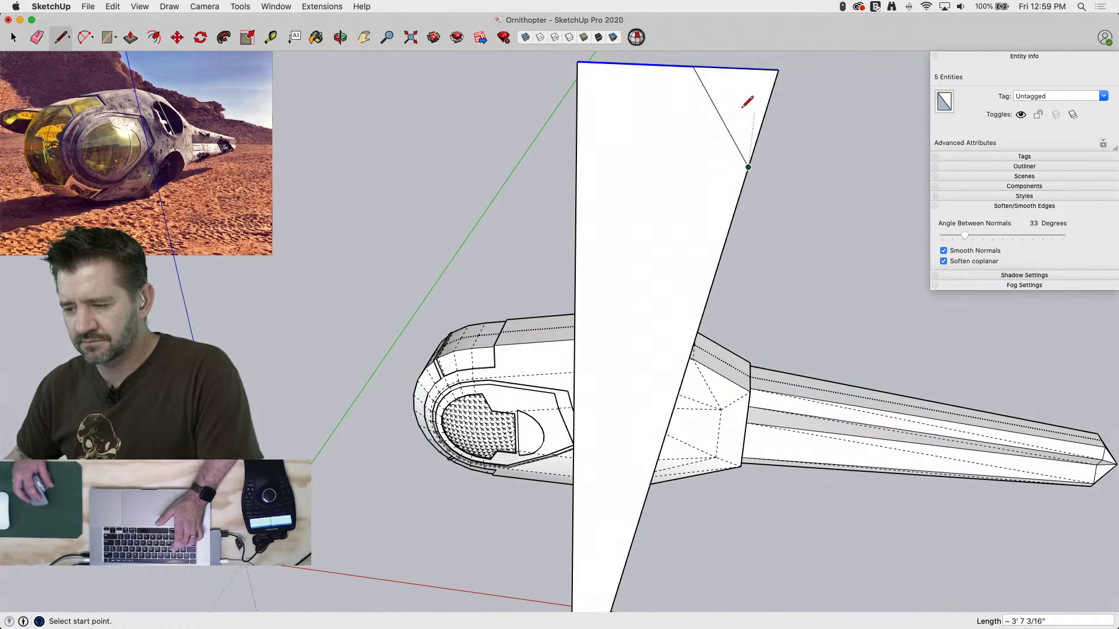
key(p)
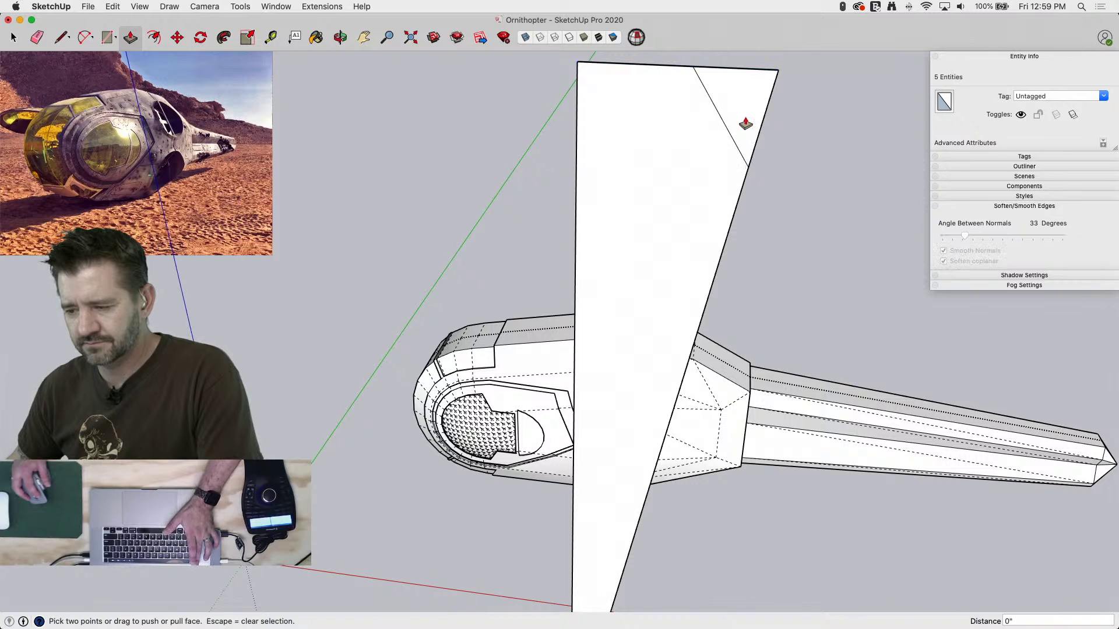
drag(746, 122, 772, 87)
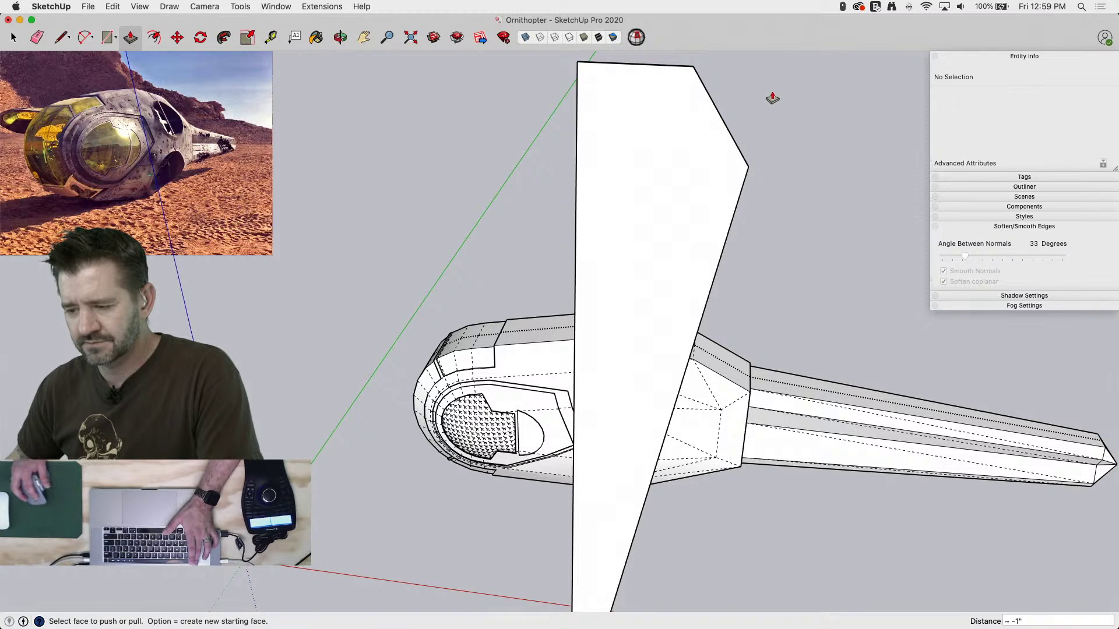
Group the complete wing blade together with its connected base block on the ball
key(space)
scroll(788, 97, down, 3)
mouse_move(784, 137)
middle_down()
mouse_move(783, 367)
mouse_move(773, 380)
mouse_move(798, 432)
mouse_move(789, 394)
mouse_move(716, 381)
middle_up()
triple_click(715, 379)
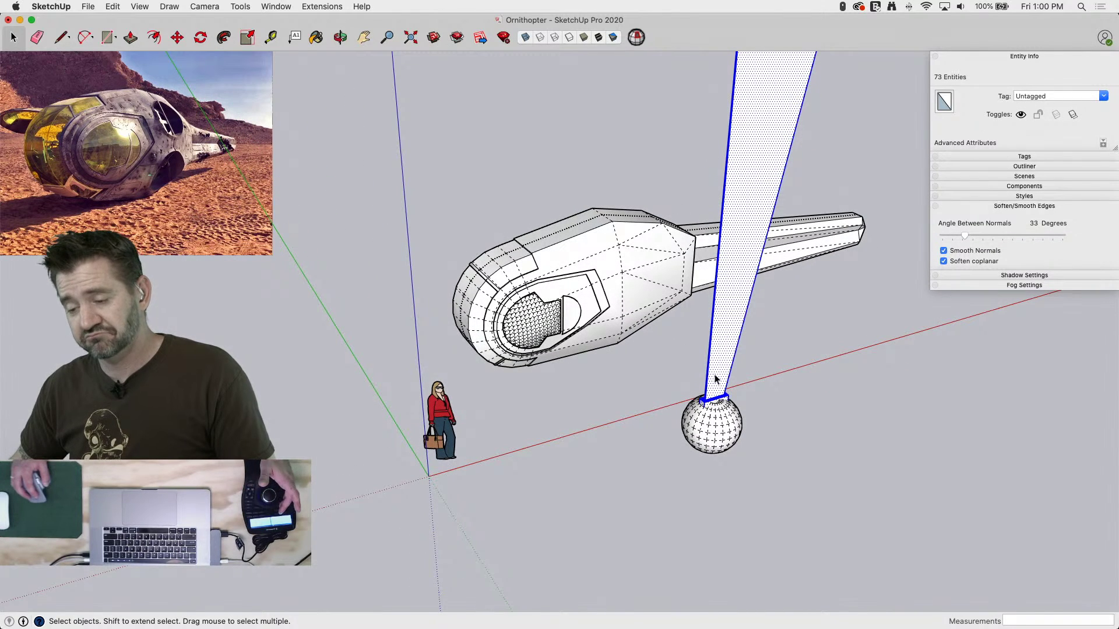
right_click(716, 378)
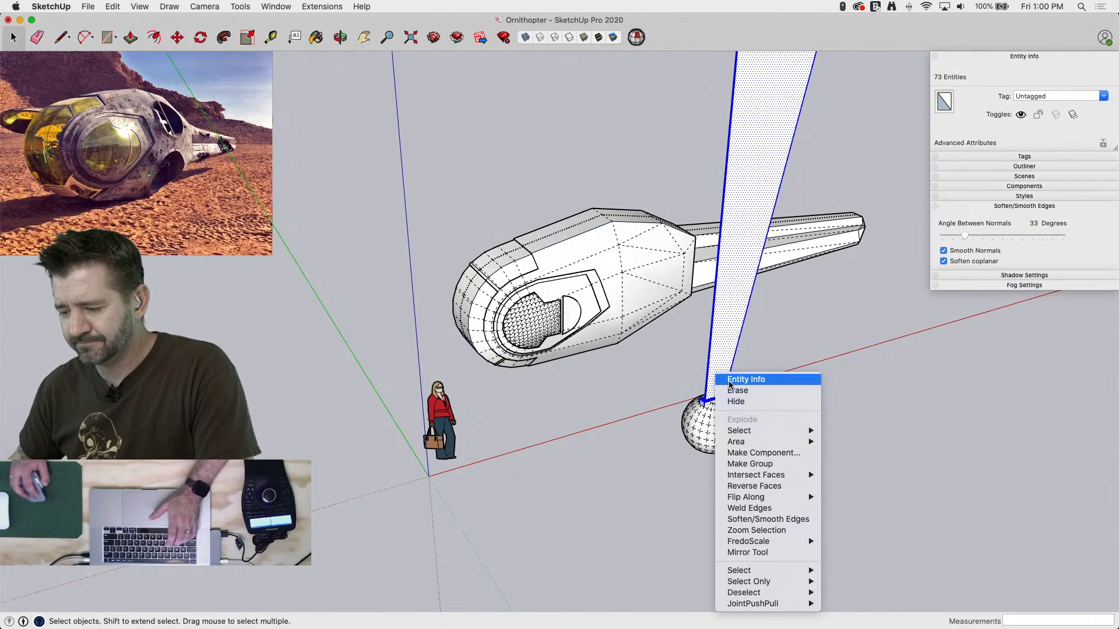
click(749, 465)
scroll(717, 424, up, 2)
scroll(716, 424, up, 1)
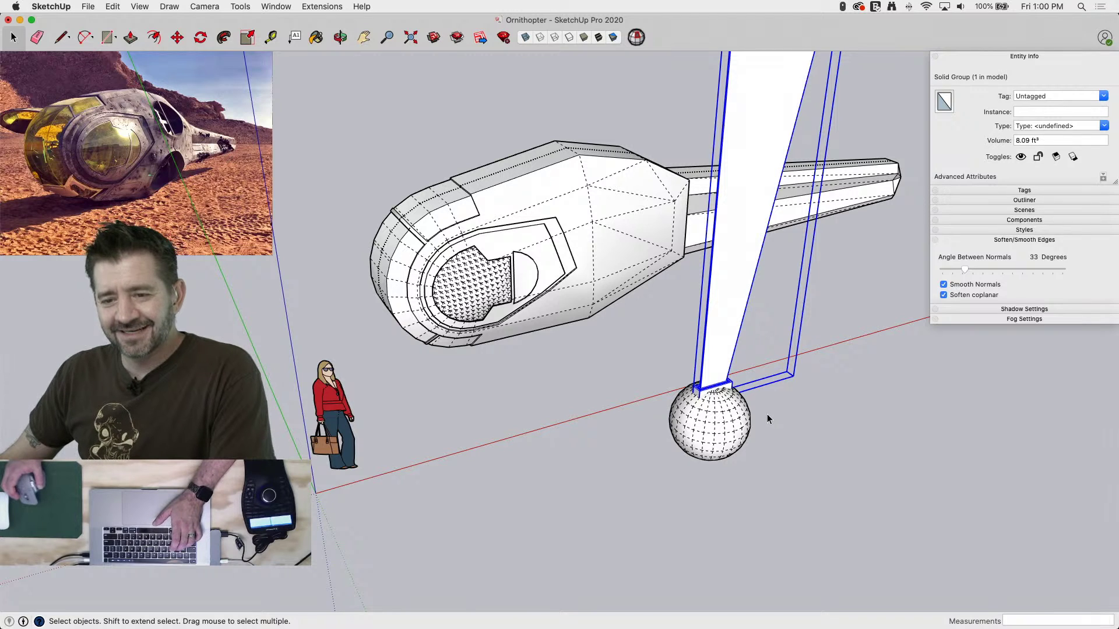
click(809, 435)
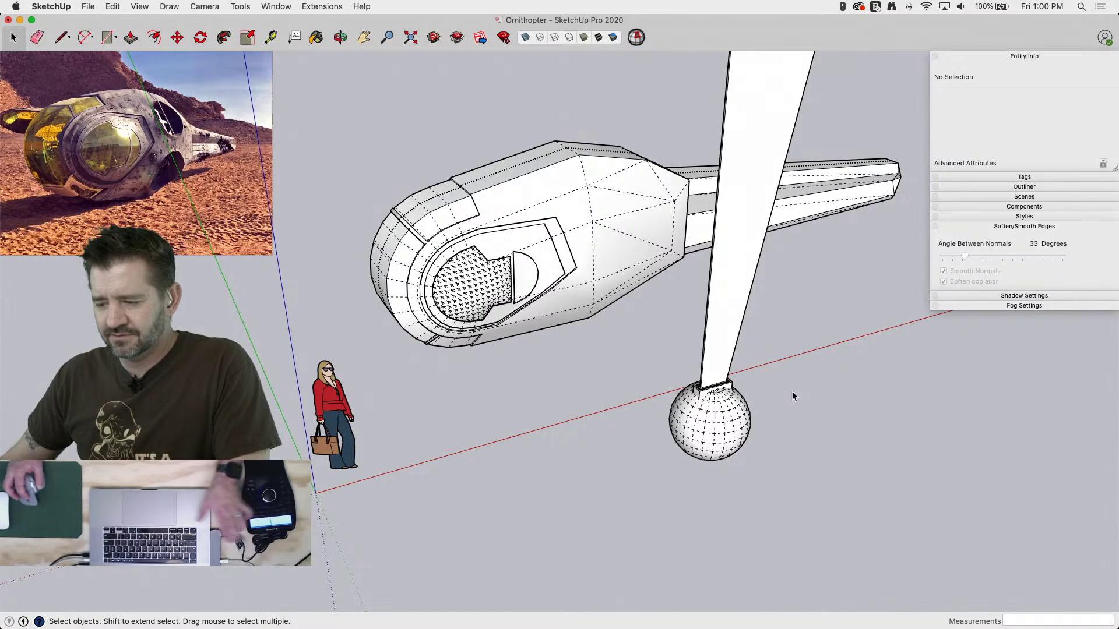
Turn off the display of hidden geometry and group the wing blade with its ball joint
key(alt+h)
drag(784, 364, 698, 442)
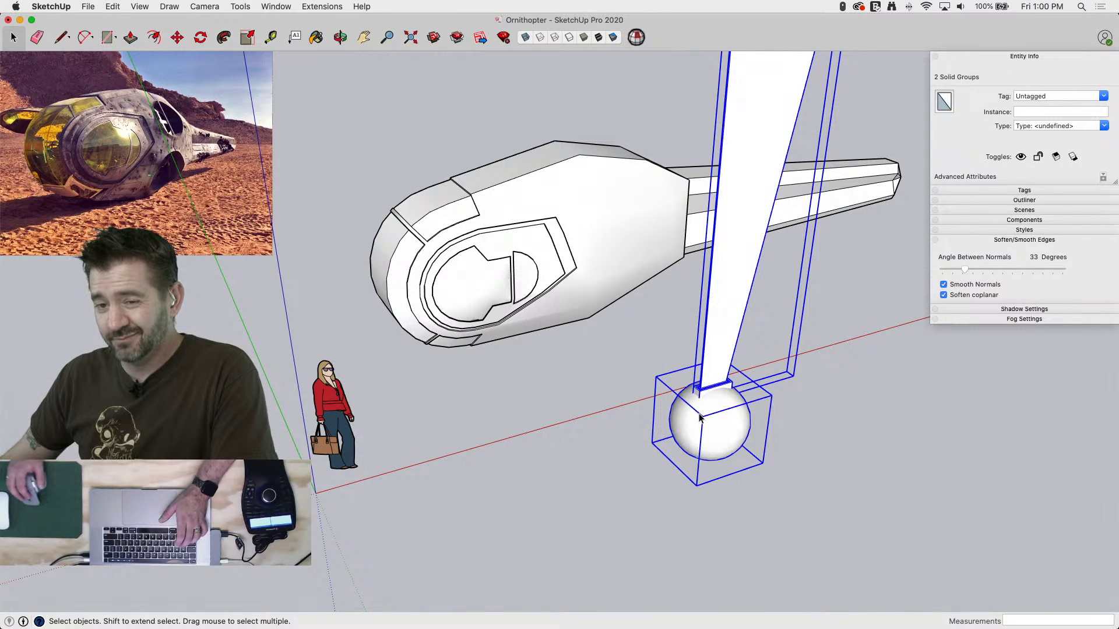
right_click(700, 418)
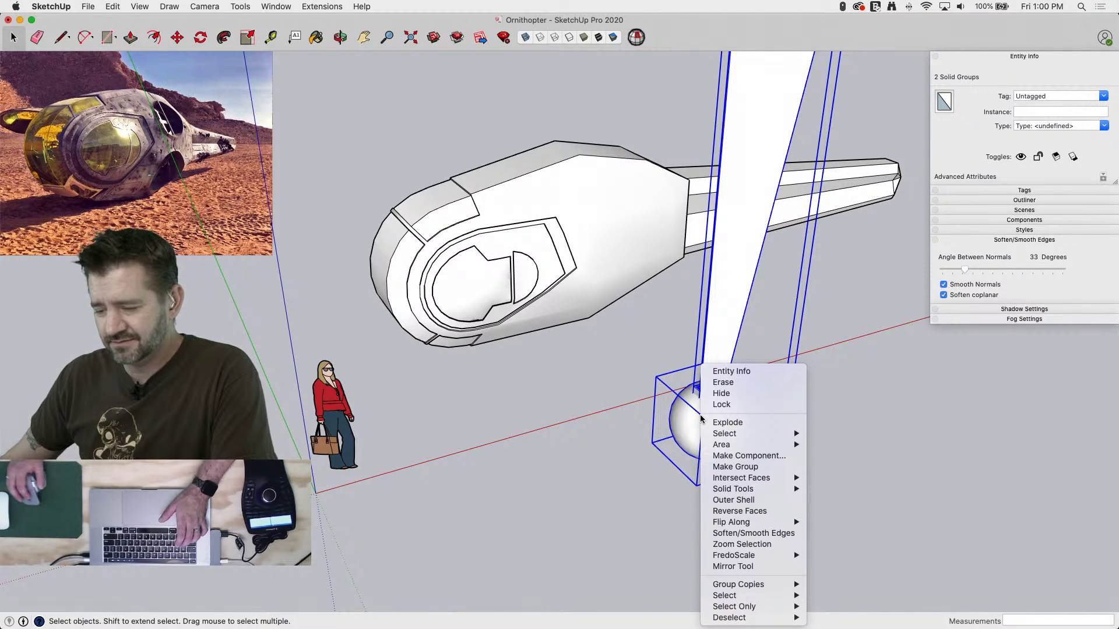
click(742, 466)
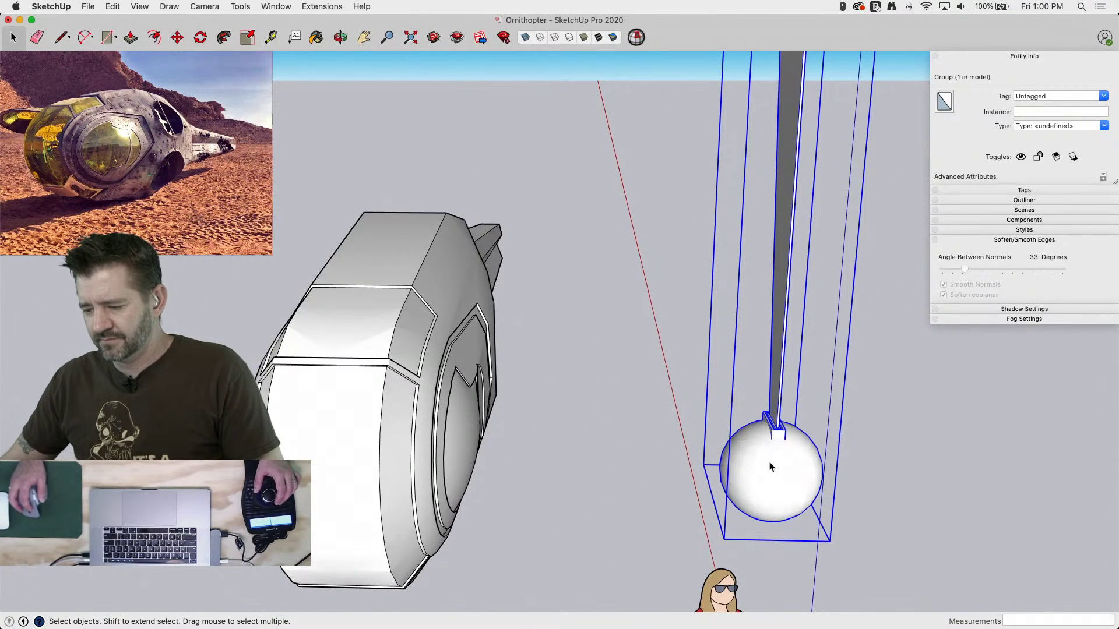
Rotate the wing group so the blade lies horizontally, pointing sideways away from the fuselage
key(m)
click(782, 470)
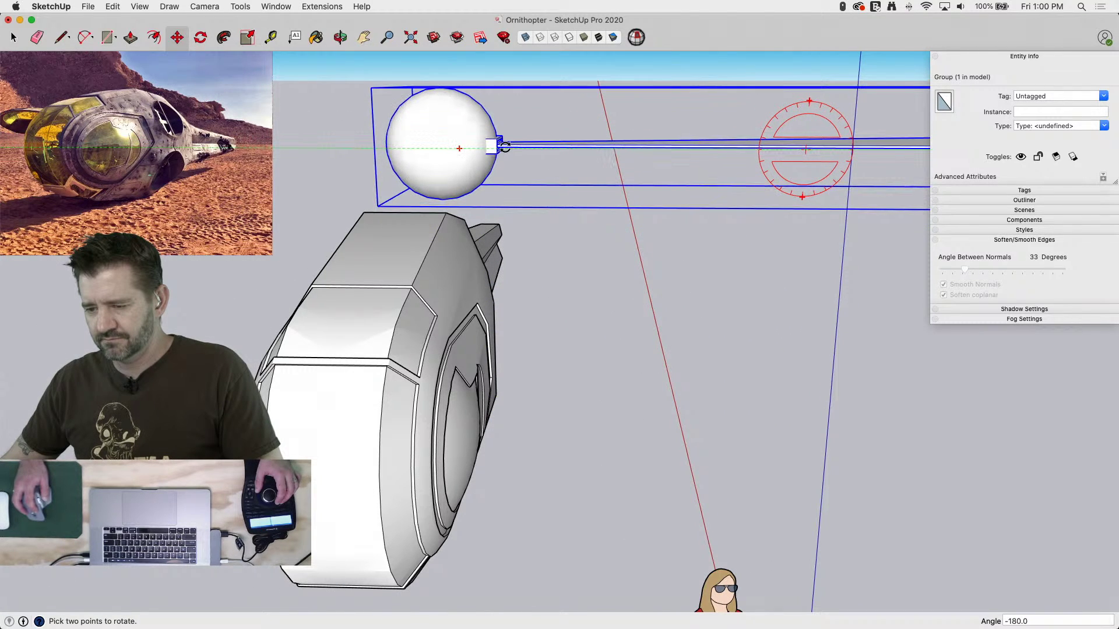
click(504, 147)
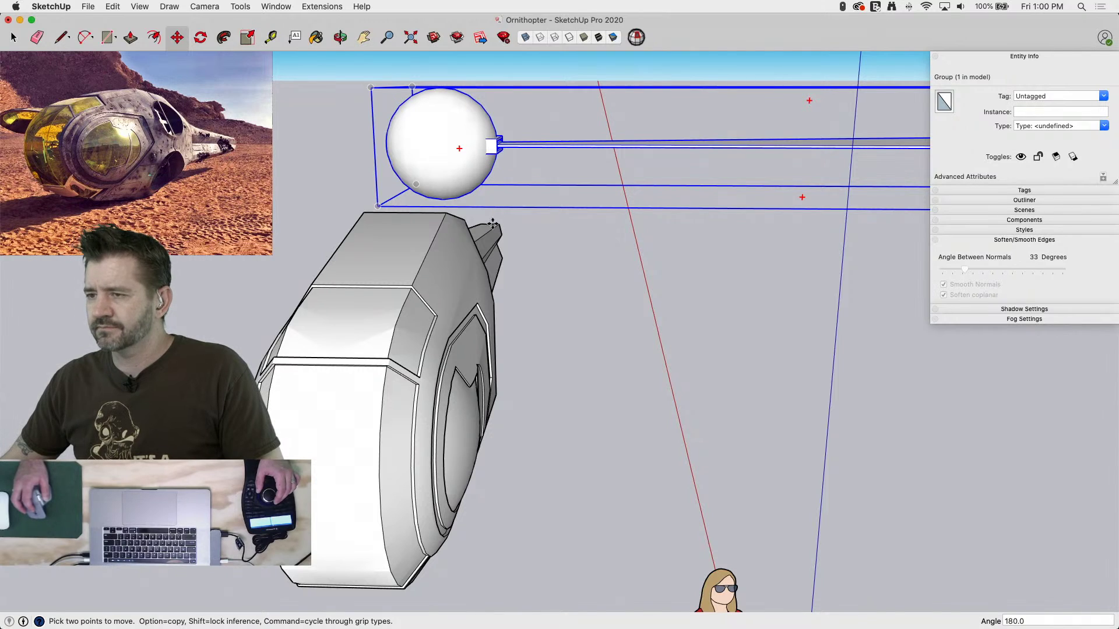
key(space)
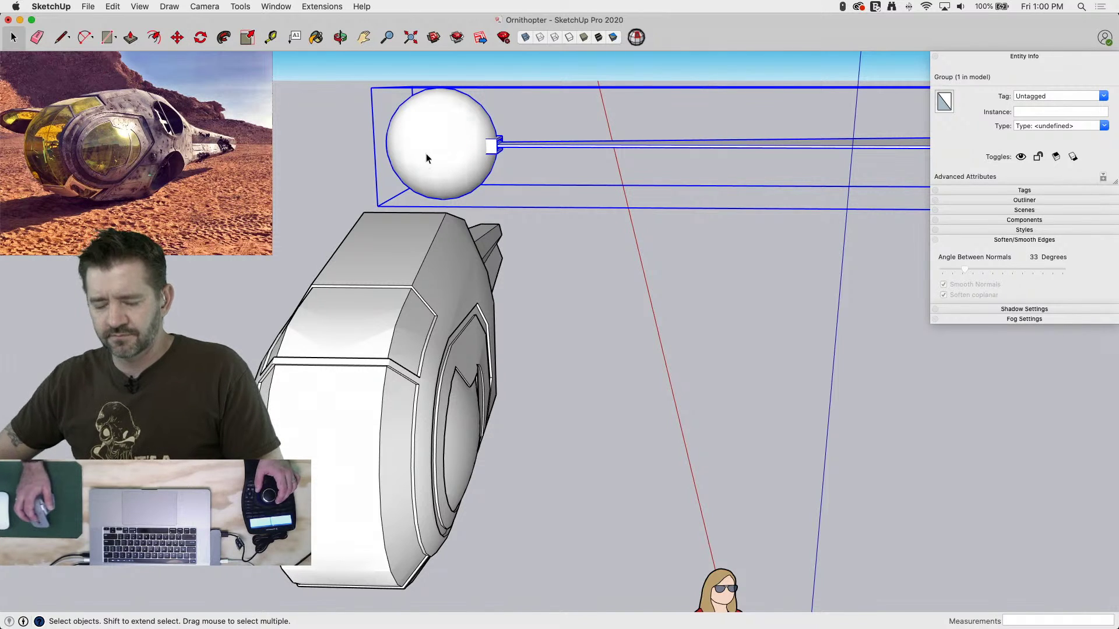
Move the wing group about 4' 11 3/4" so its ball sits partly embedded in the upper side of the fuselage
key(m)
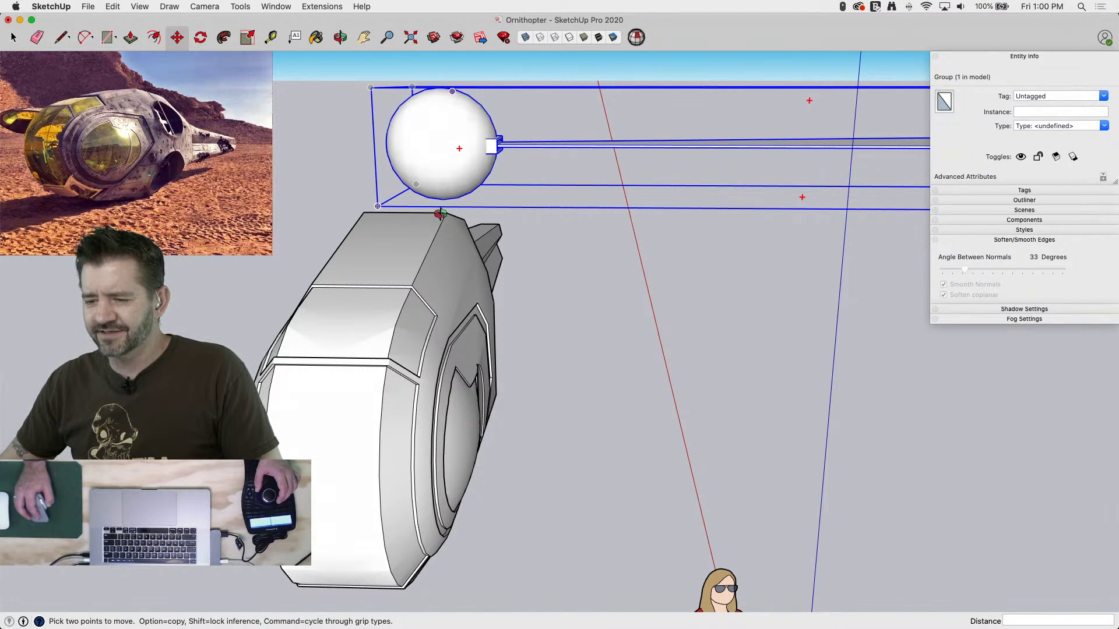
middle_drag(440, 214, 439, 300)
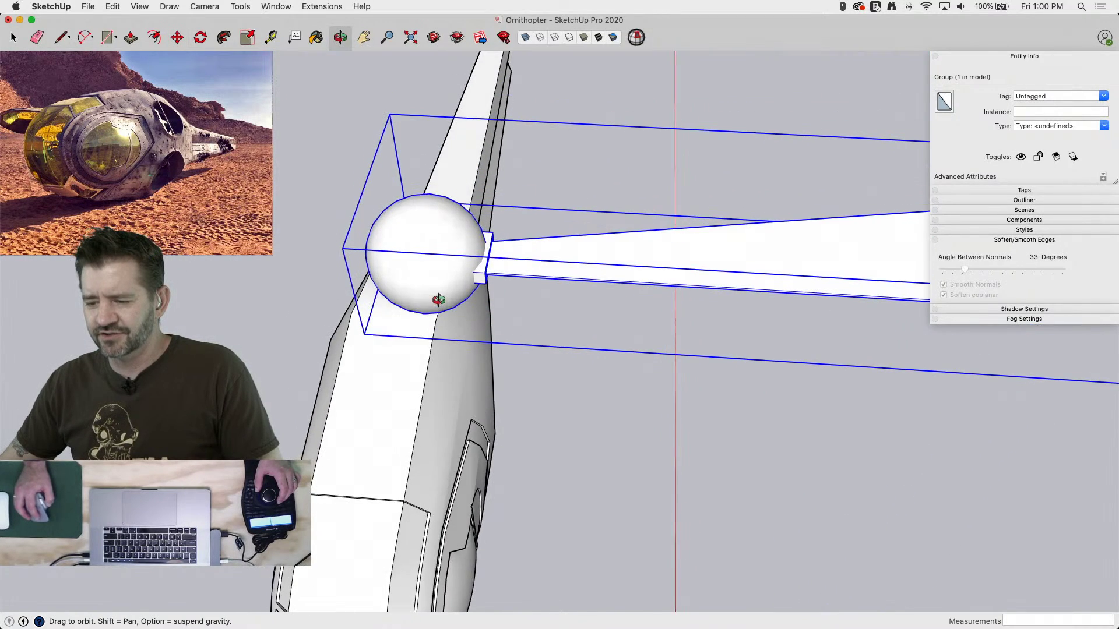
click(433, 215)
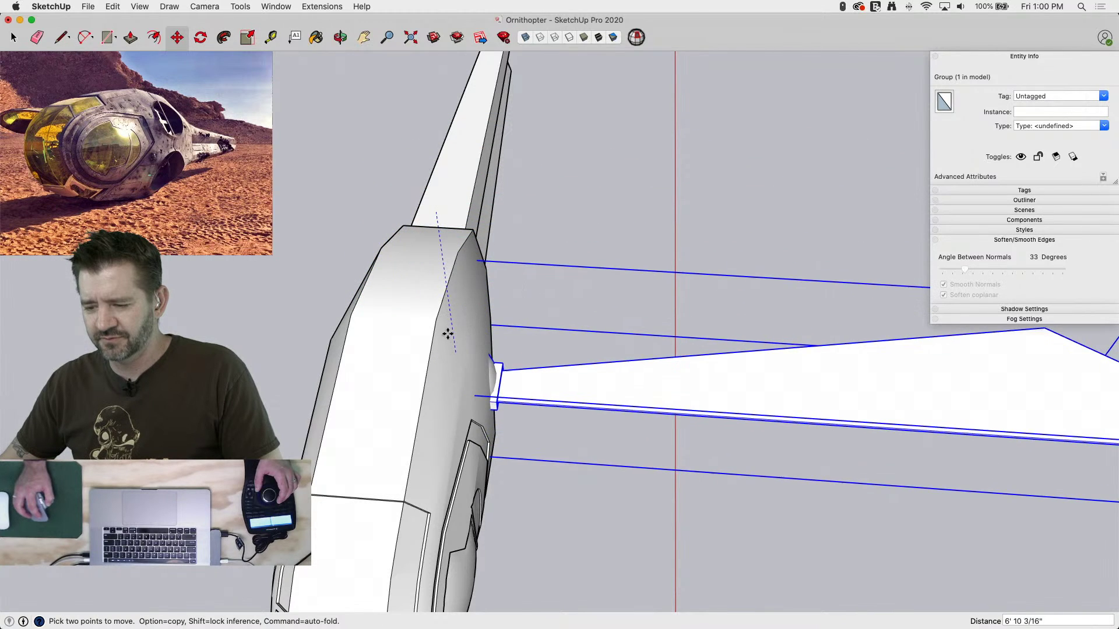
click(453, 331)
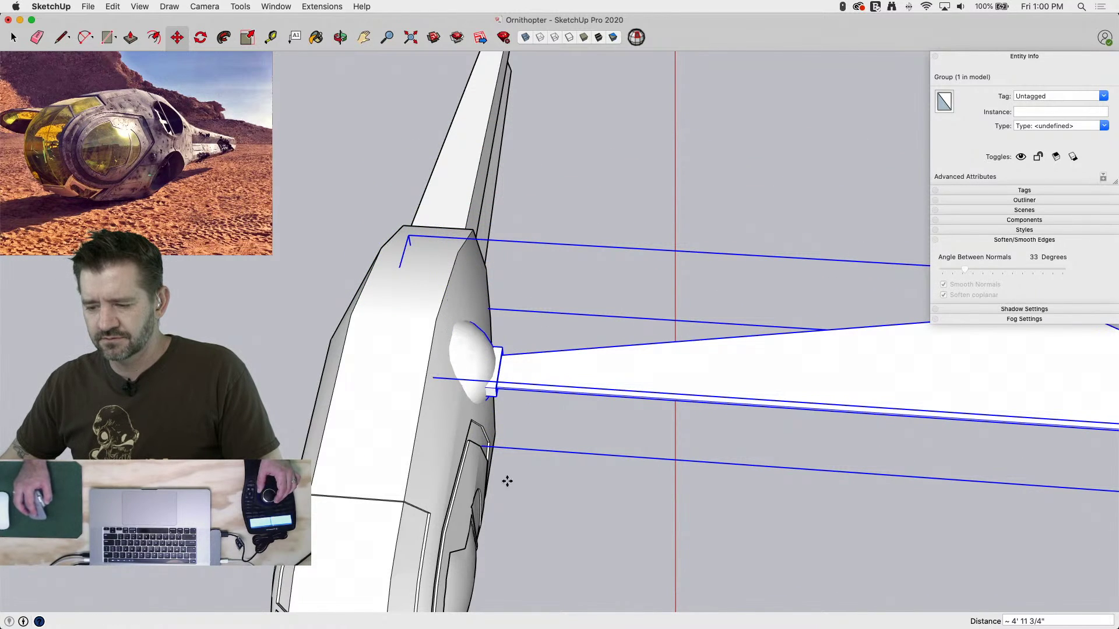
Move the wing group about 1' 6 1/8" along the red axis toward the tail
middle_drag(437, 414, 289, 489)
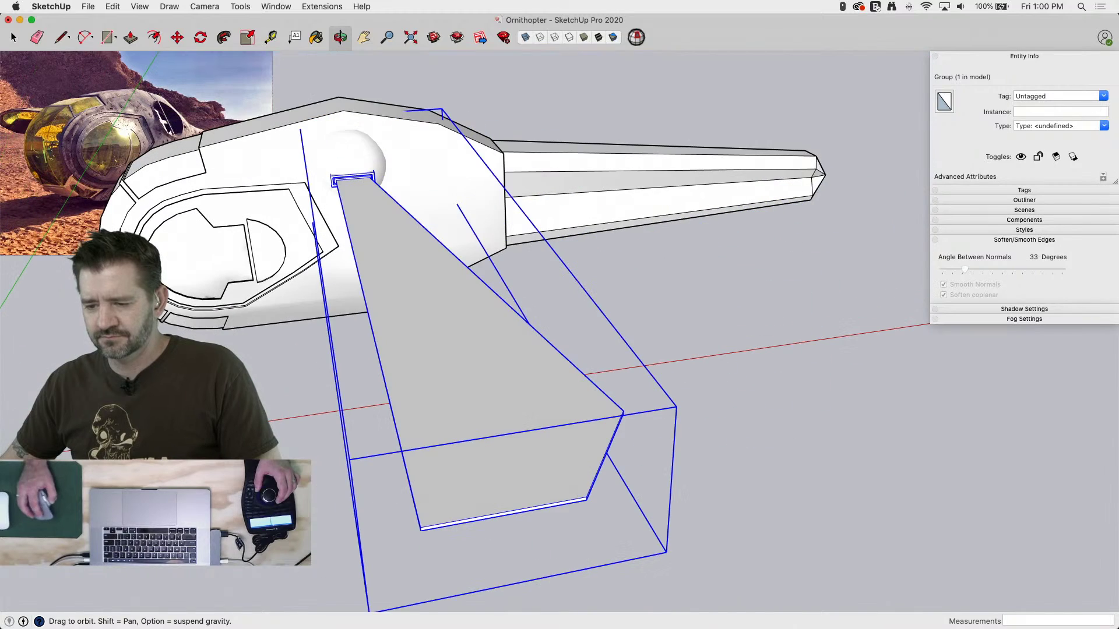
mouse_move(364, 468)
middle_down()
mouse_move(304, 627)
mouse_move(494, 384)
middle_up()
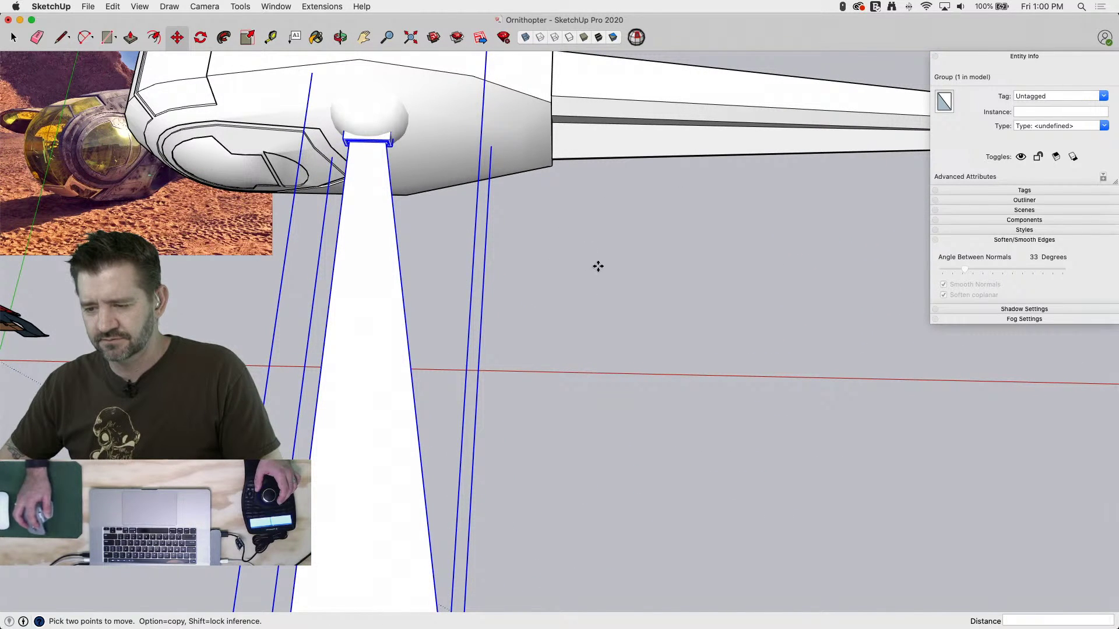
click(669, 269)
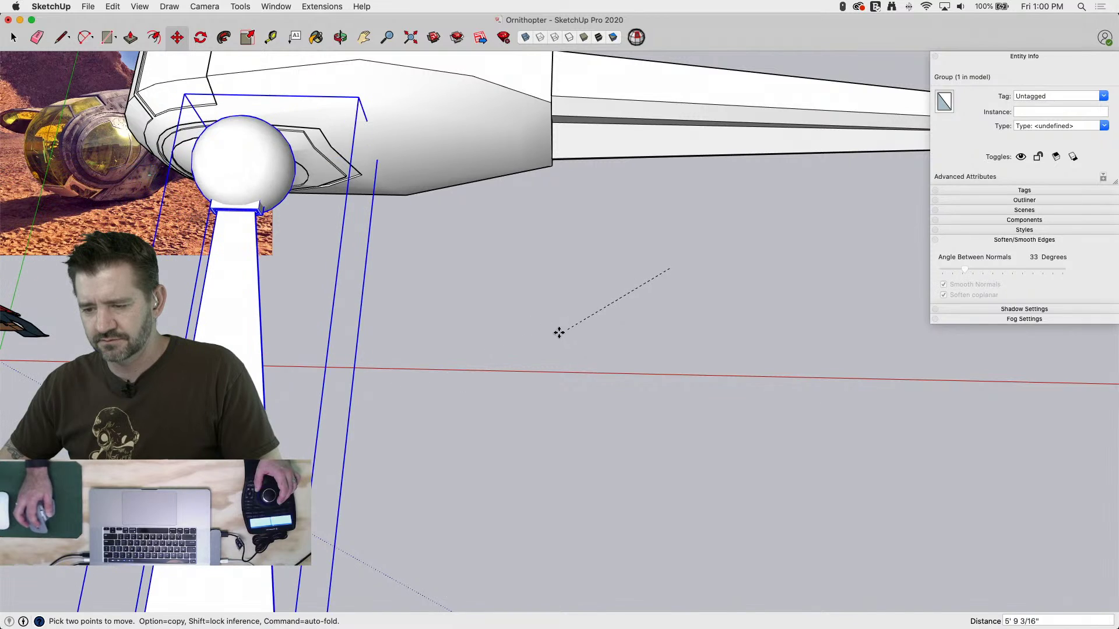
key(space)
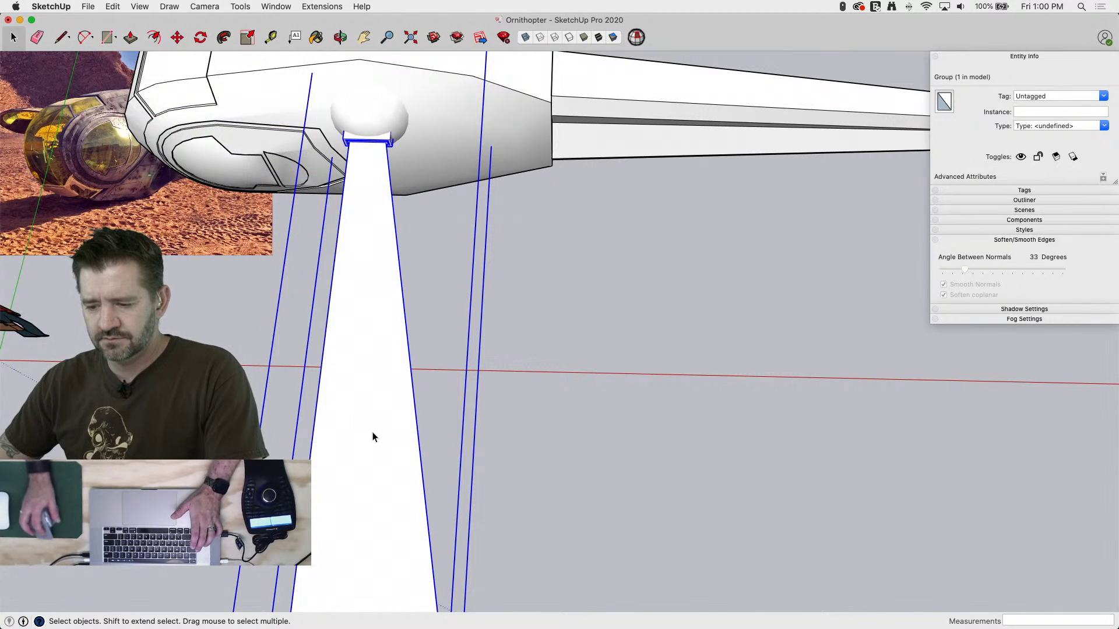
key(m)
click(344, 485)
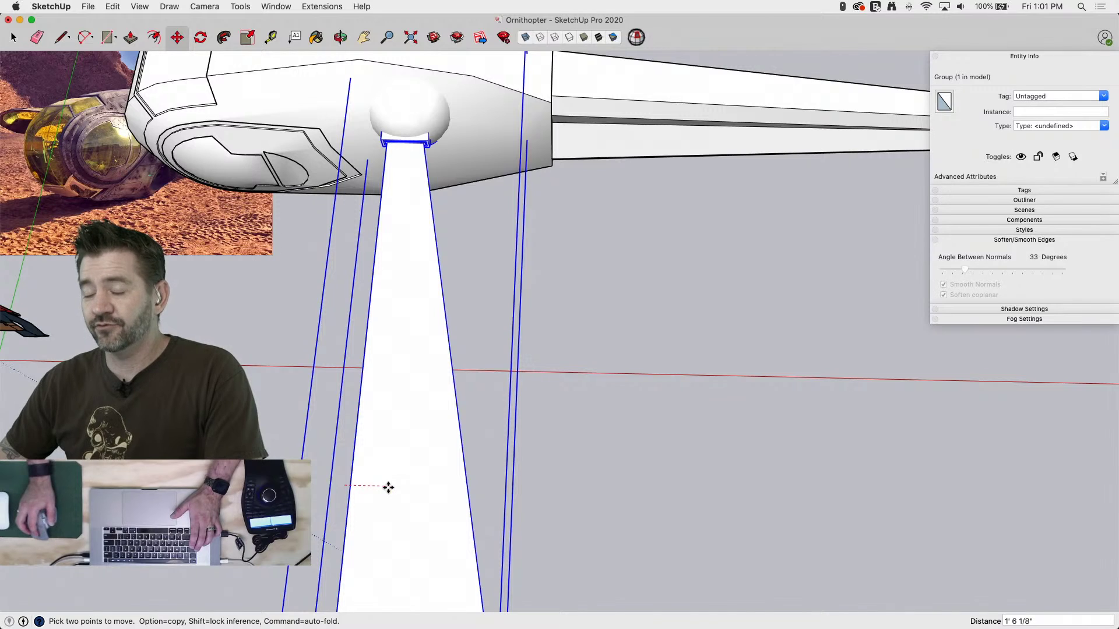
Lower the wing group about 8 13/16" and shift it outward so more of the ball protrudes from the fuselage
middle_drag(422, 340, 71, 199)
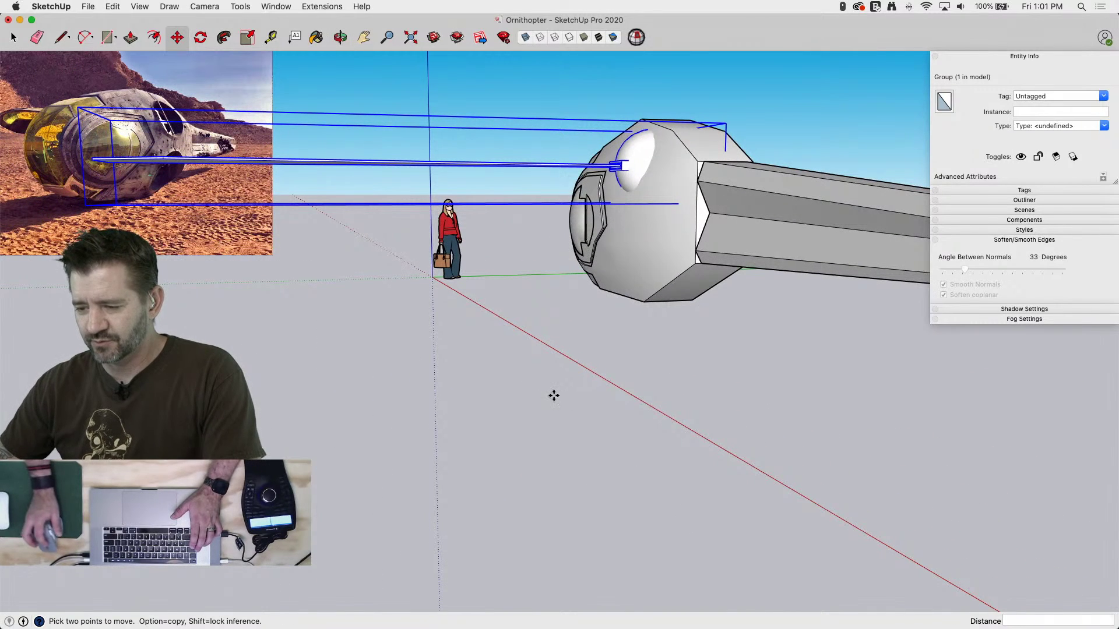
click(539, 335)
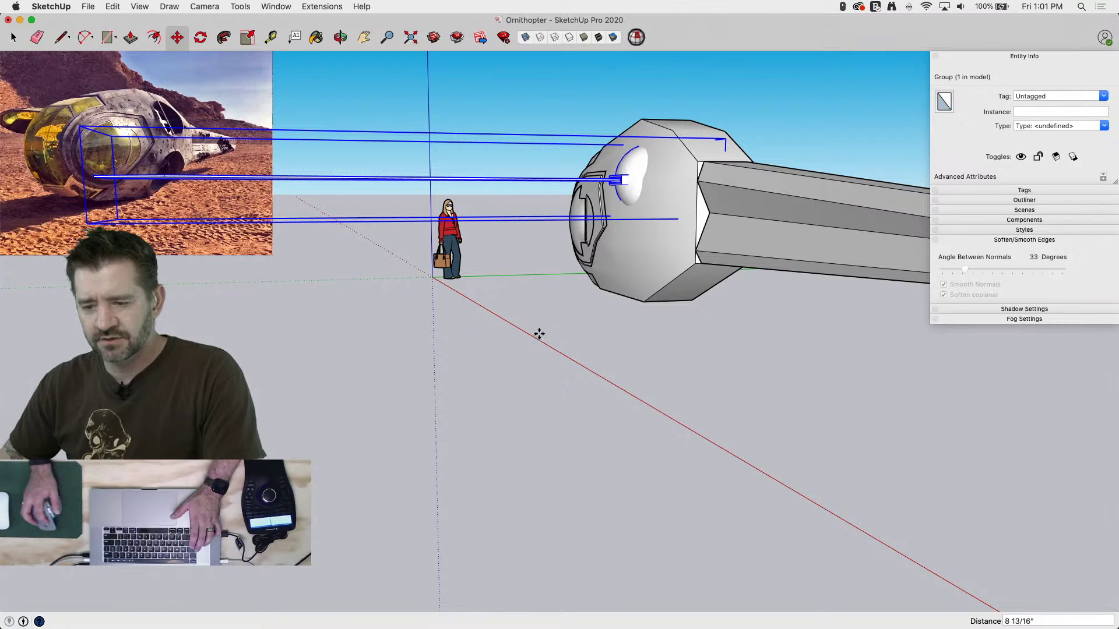
click(729, 364)
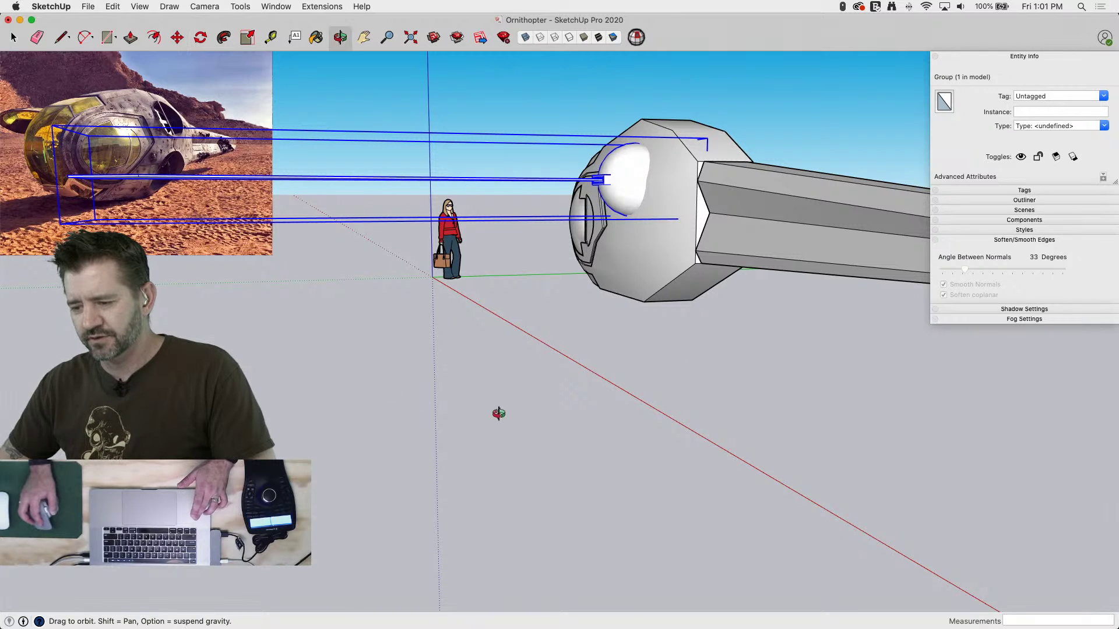
middle_drag(497, 412, 1016, 462)
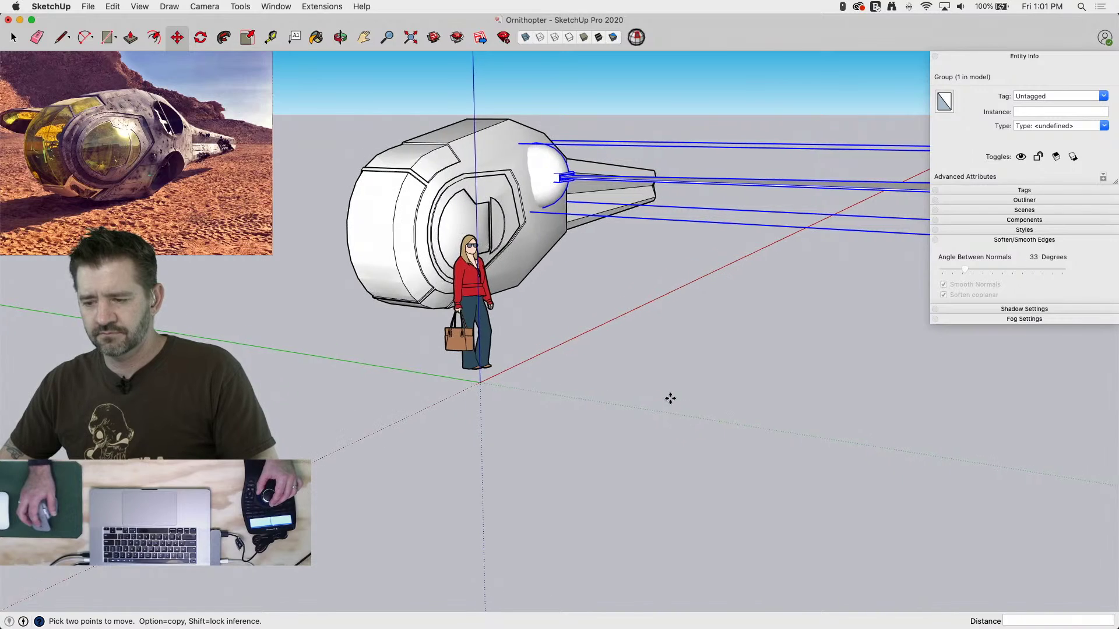
key(space)
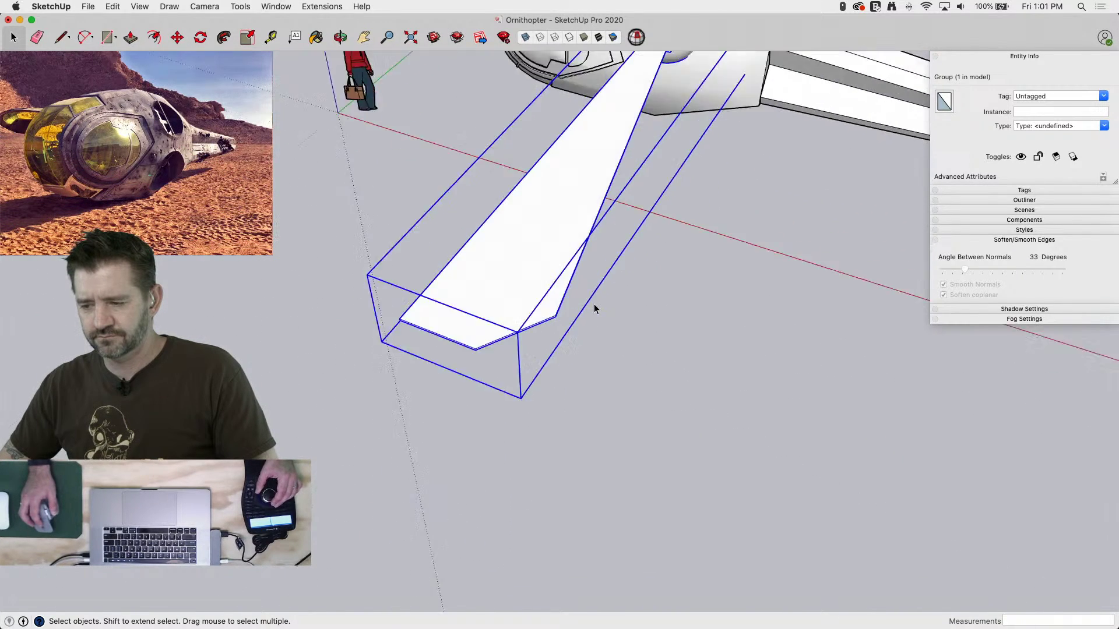
Convert the wing group into a component with the definition name Wing
right_click(512, 304)
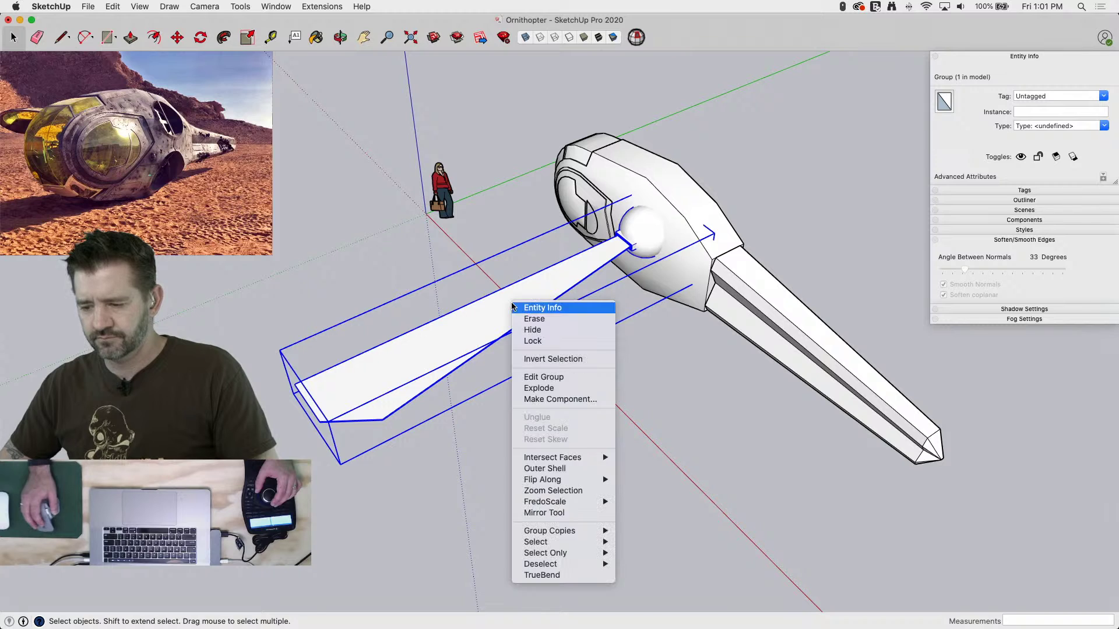
click(566, 400)
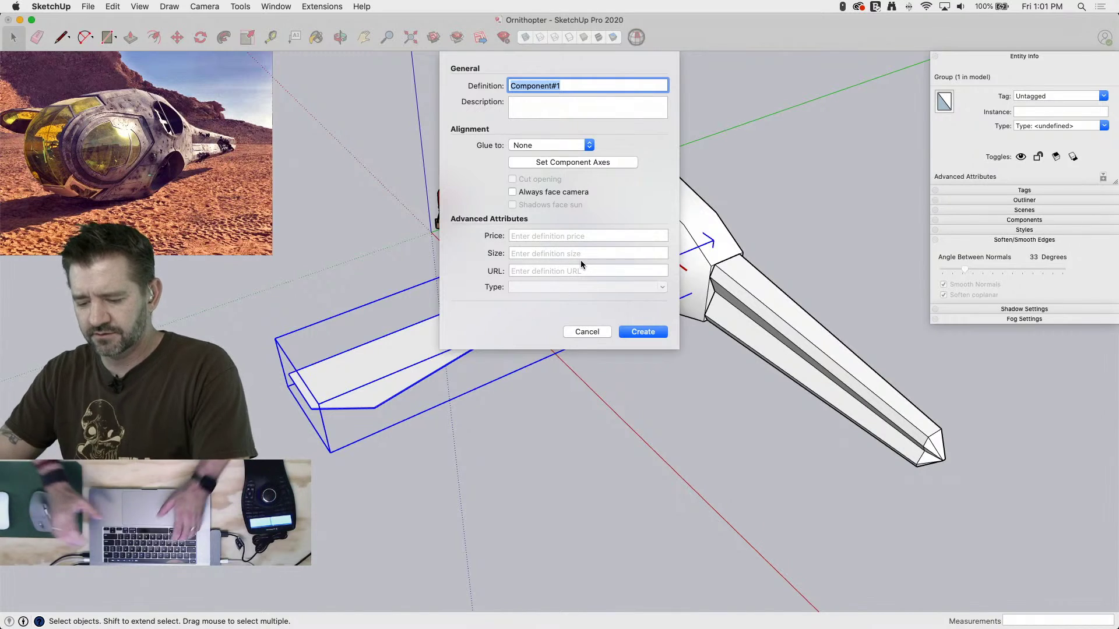
text(Wing)
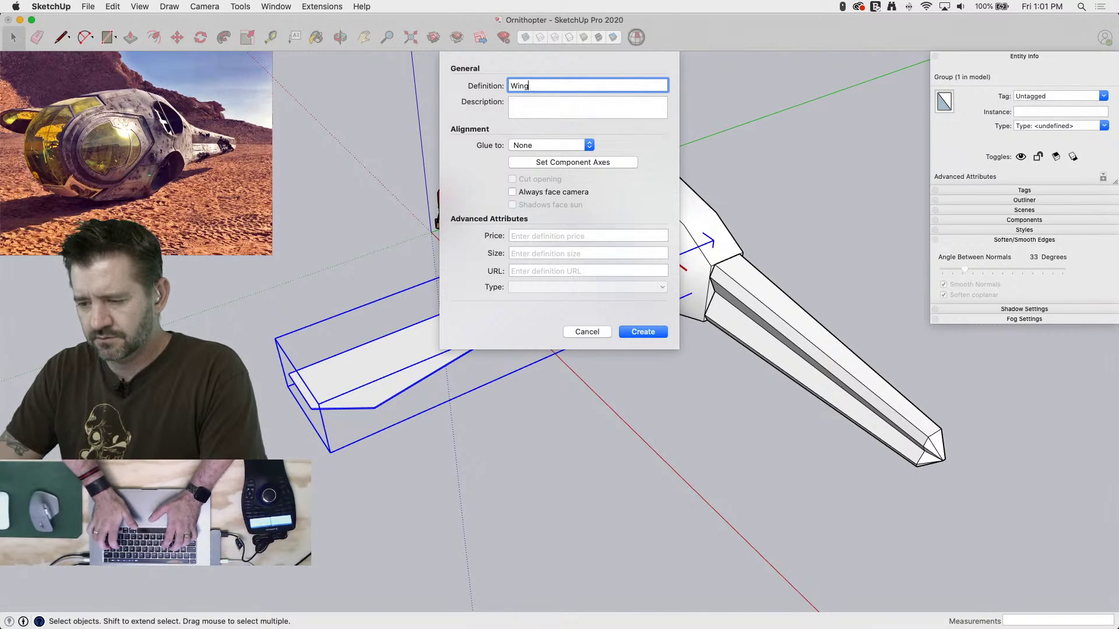
key(Return)
Copy the Wing component about 4' 2 1/16" down the fuselage side so a second wing sits below the first
scroll(651, 294, up, 5)
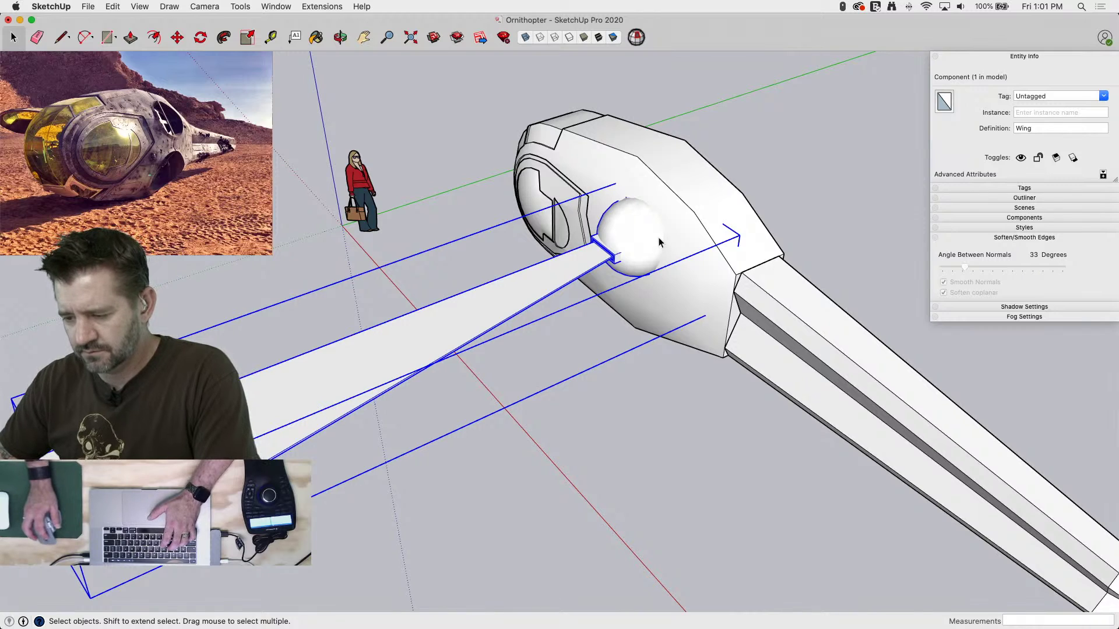
key(m)
click(663, 245)
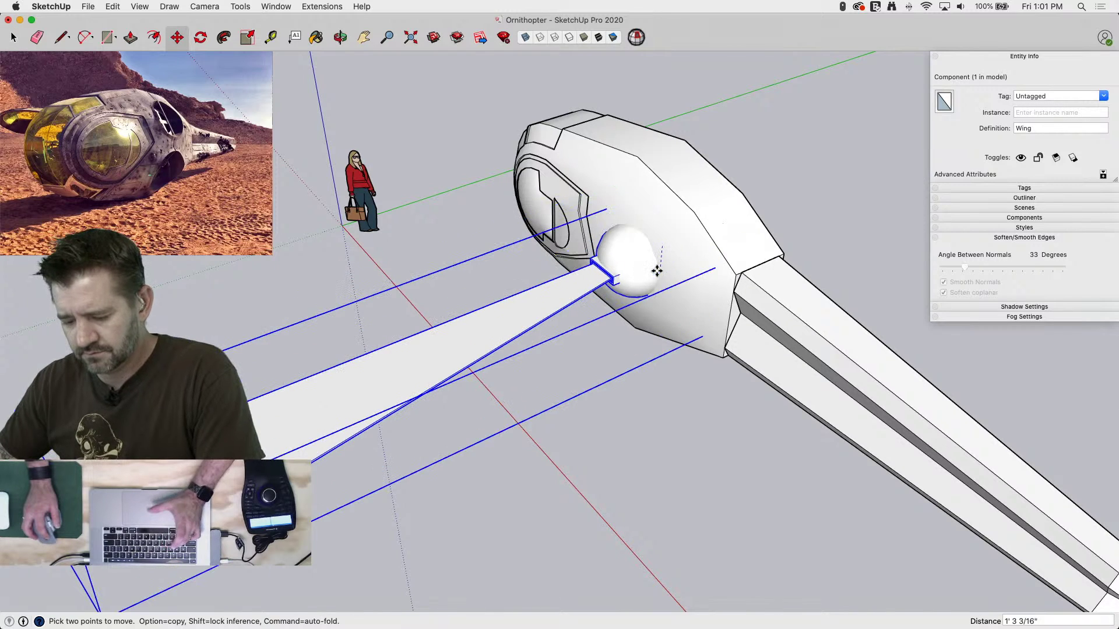
key(alt)
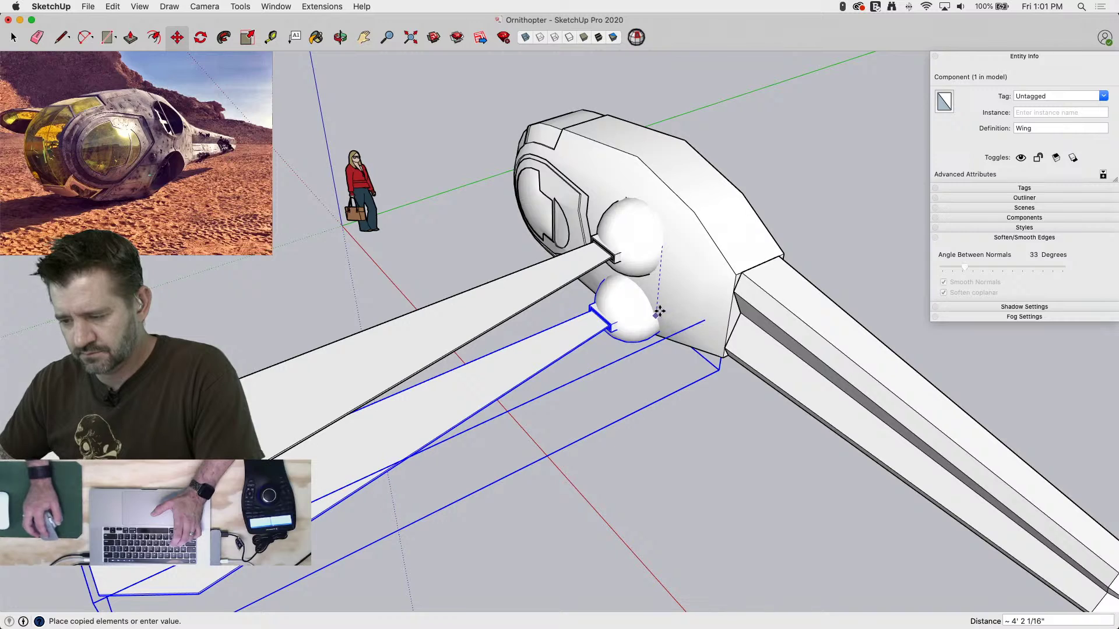
click(659, 312)
Select both wings and raise them together by about 2 1/16"
middle_drag(517, 474, 869, 233)
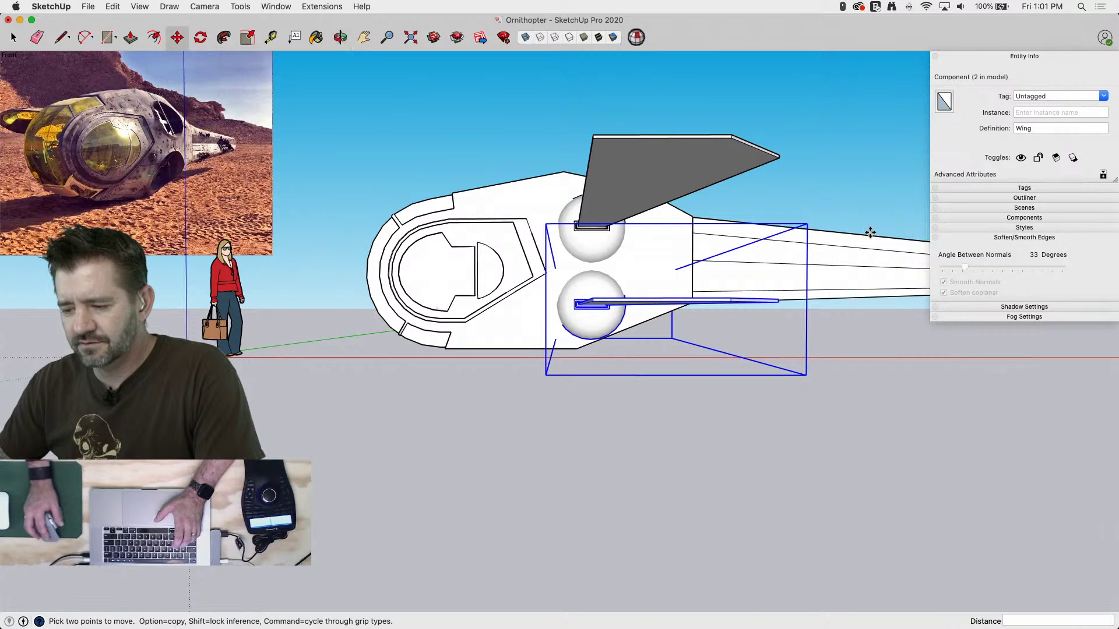
middle_drag(414, 356, 765, 460)
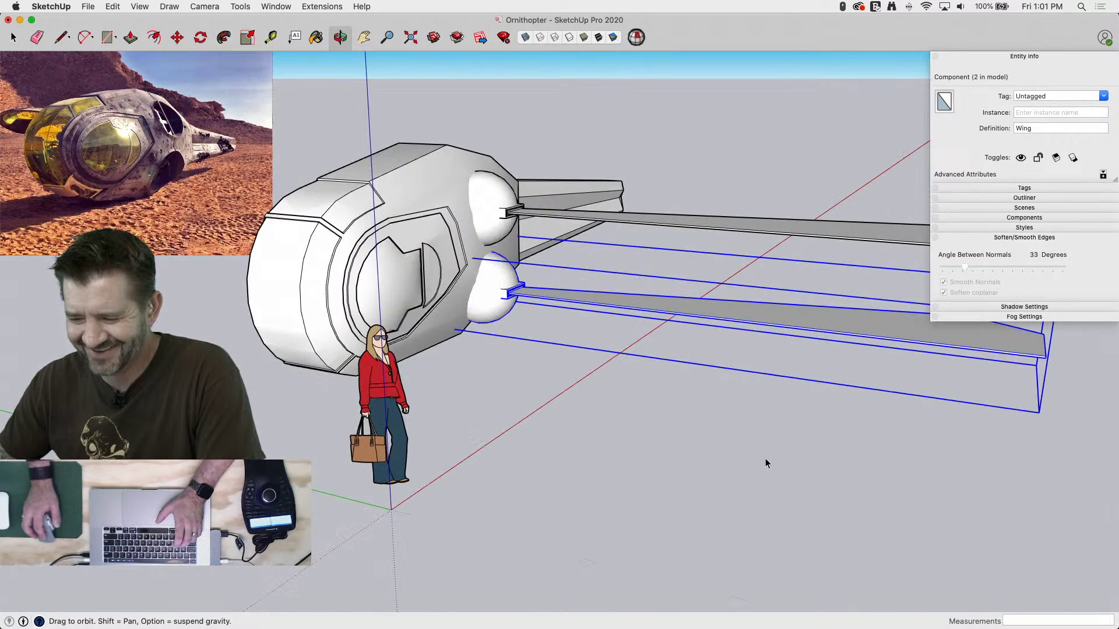
key(space)
shift+click(502, 223)
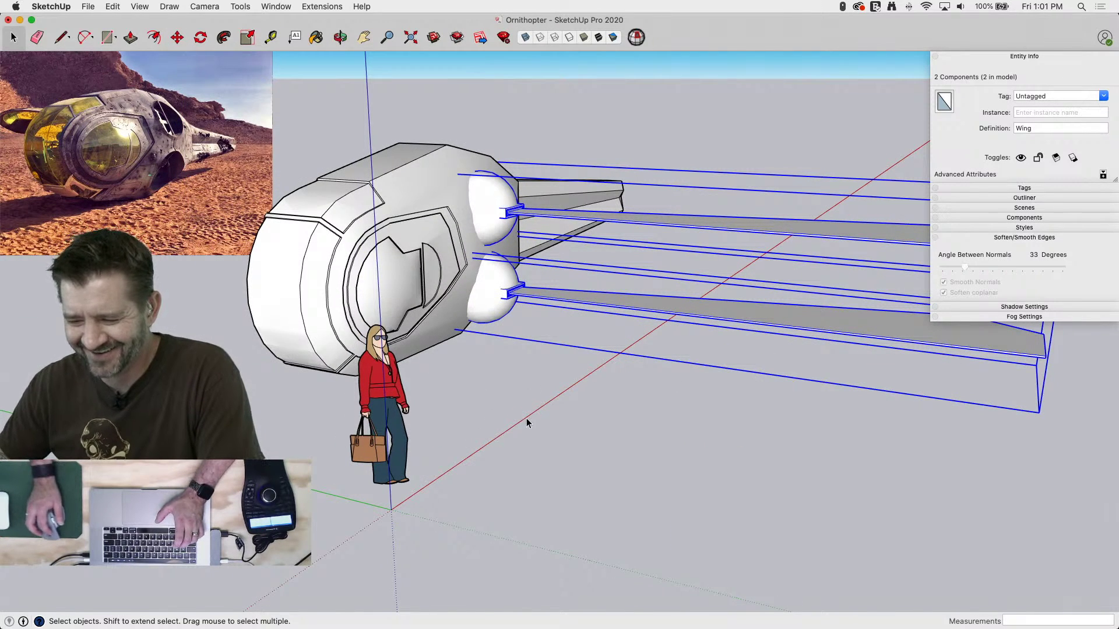
key(m)
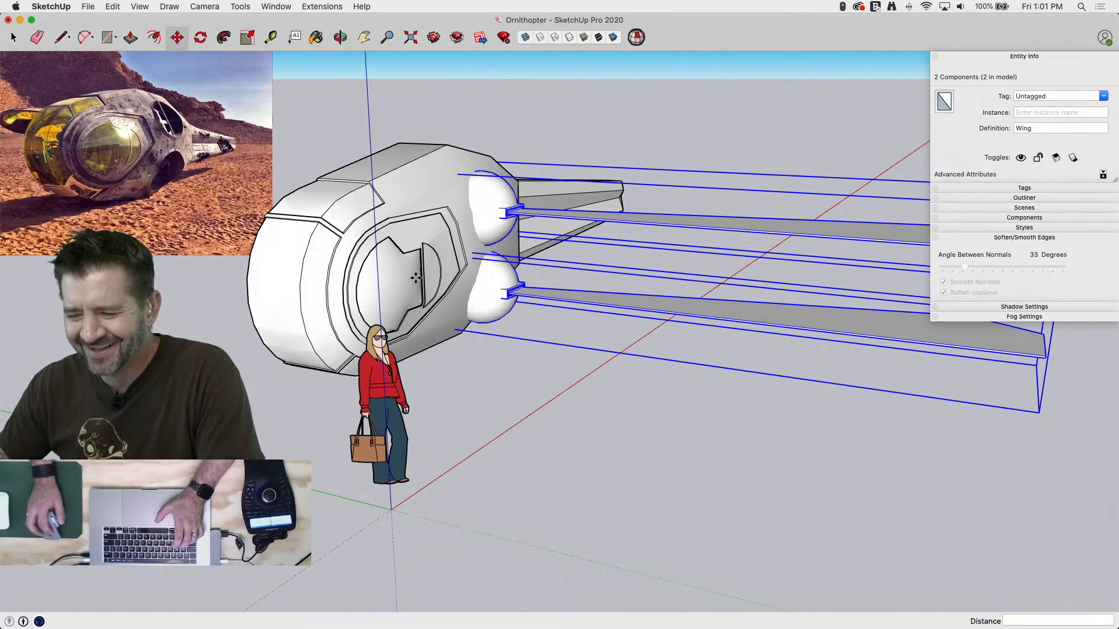
click(544, 373)
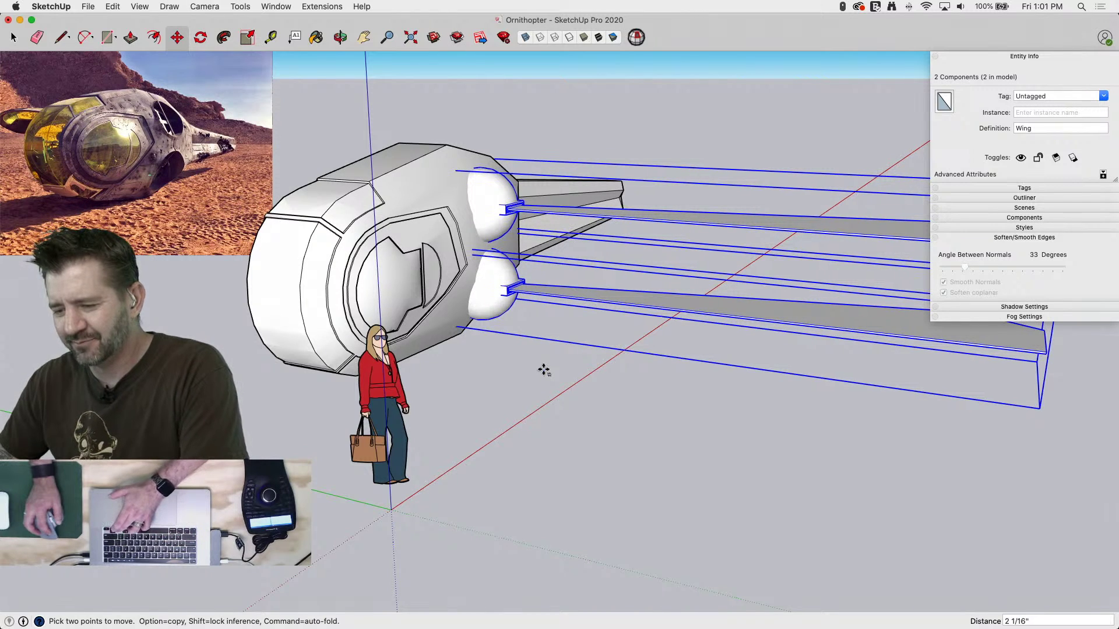
click(543, 372)
Shift both wings about 3 1/4" along the red axis toward the nose and deselect them
middle_drag(592, 396, 432, 342)
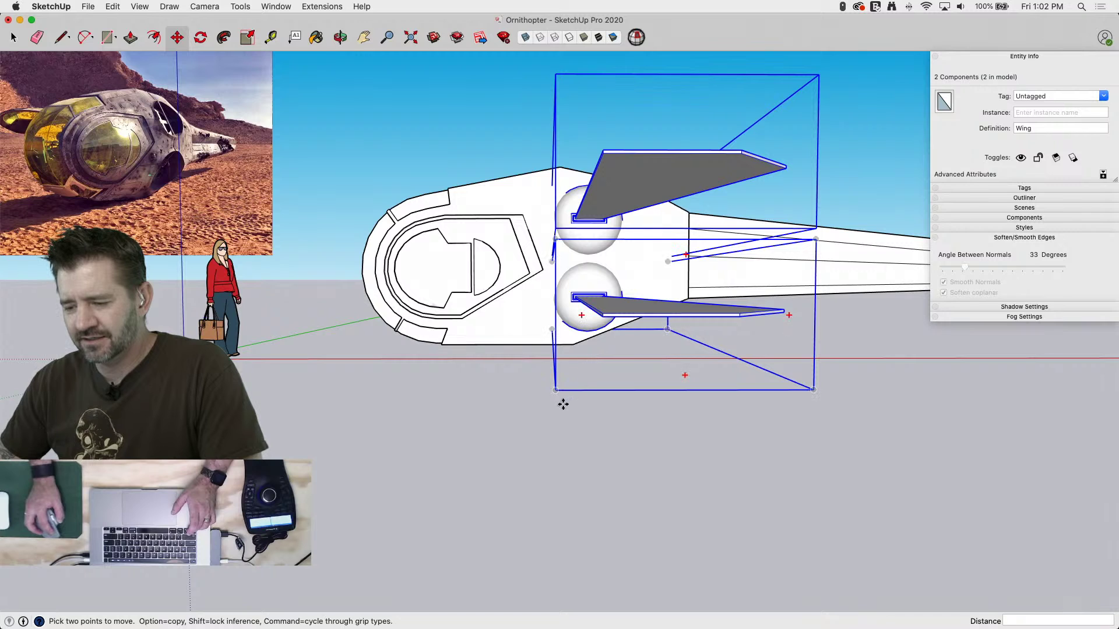
click(533, 410)
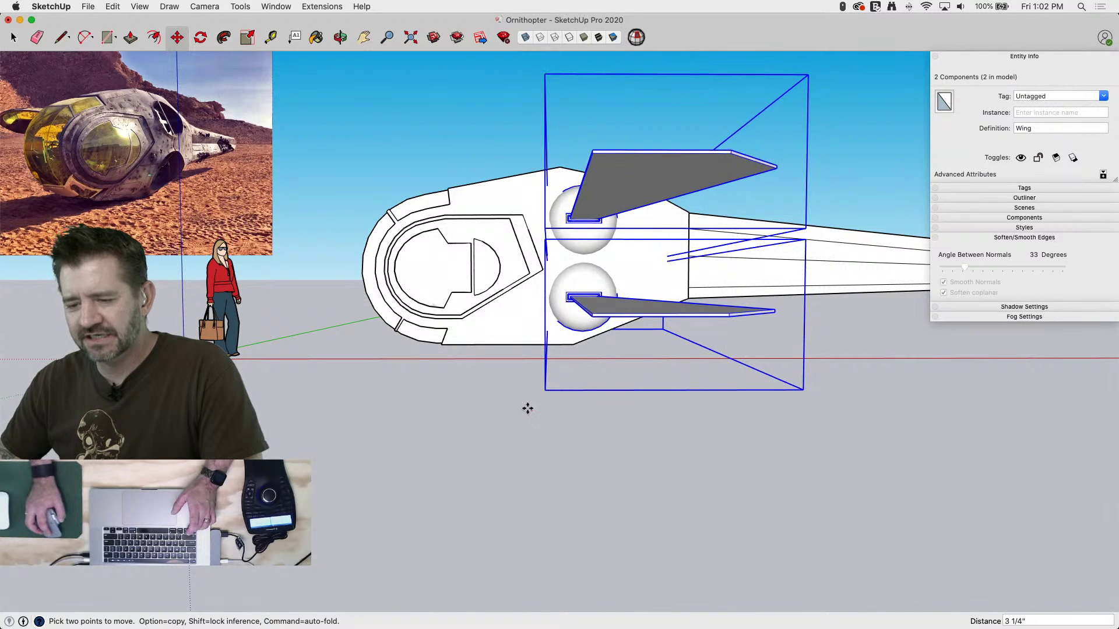
click(527, 407)
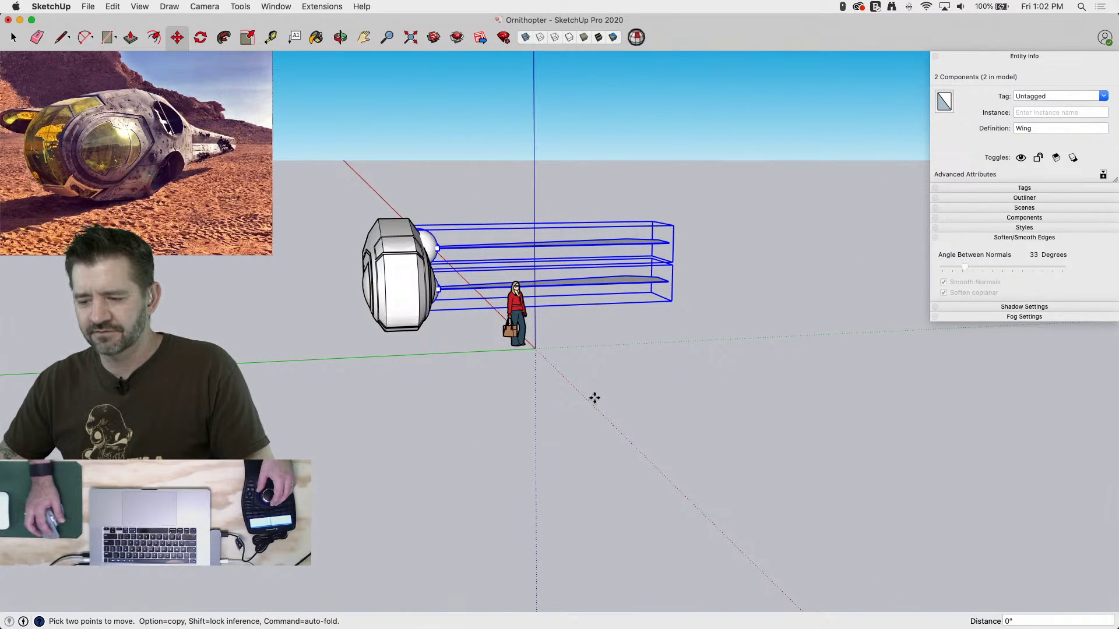
key(space)
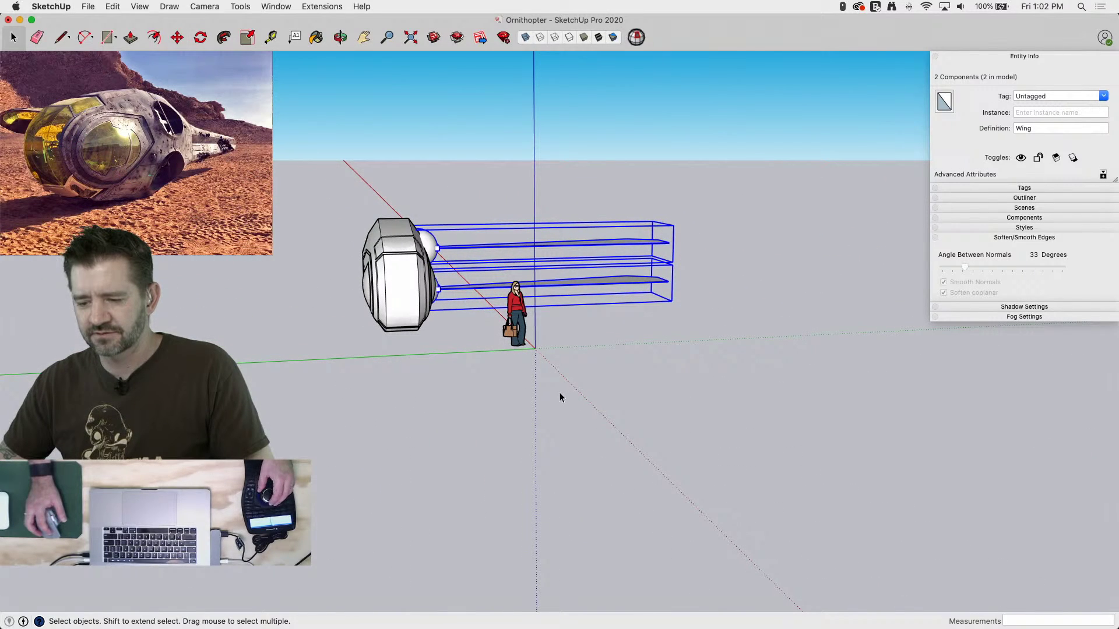
click(561, 393)
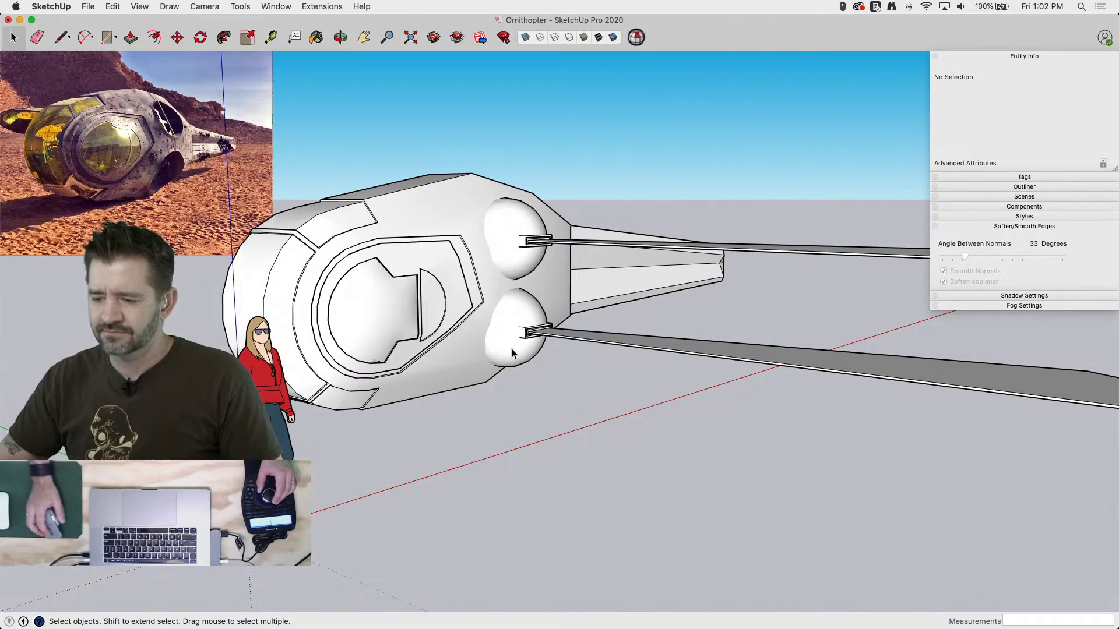
middle_drag(563, 390, 754, 367)
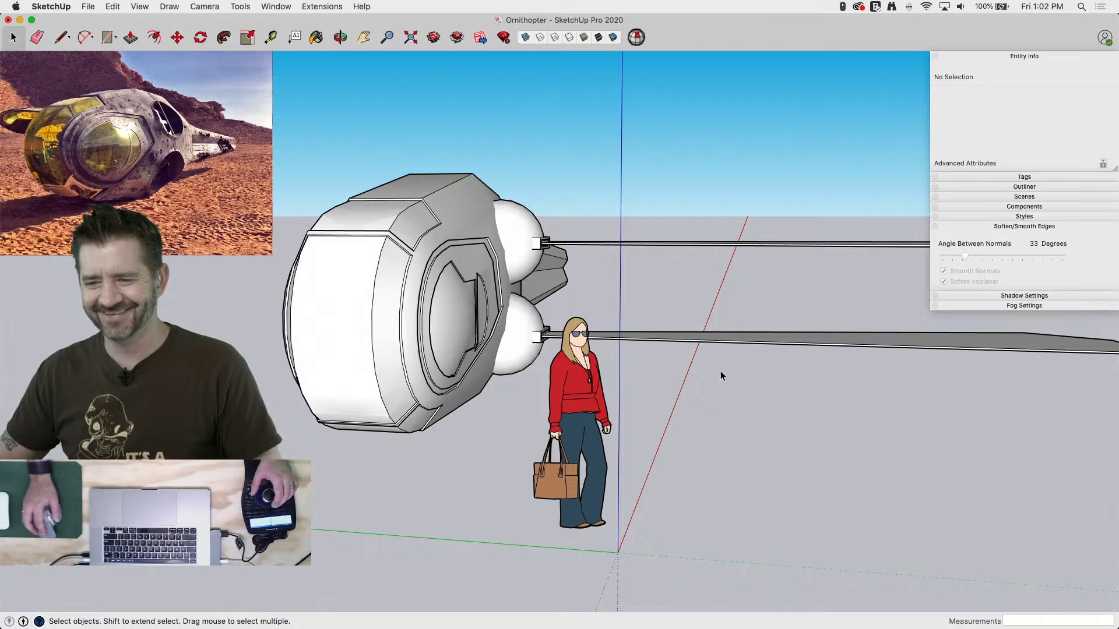
middle_drag(411, 387, 87, 358)
middle_drag(606, 481, 976, 585)
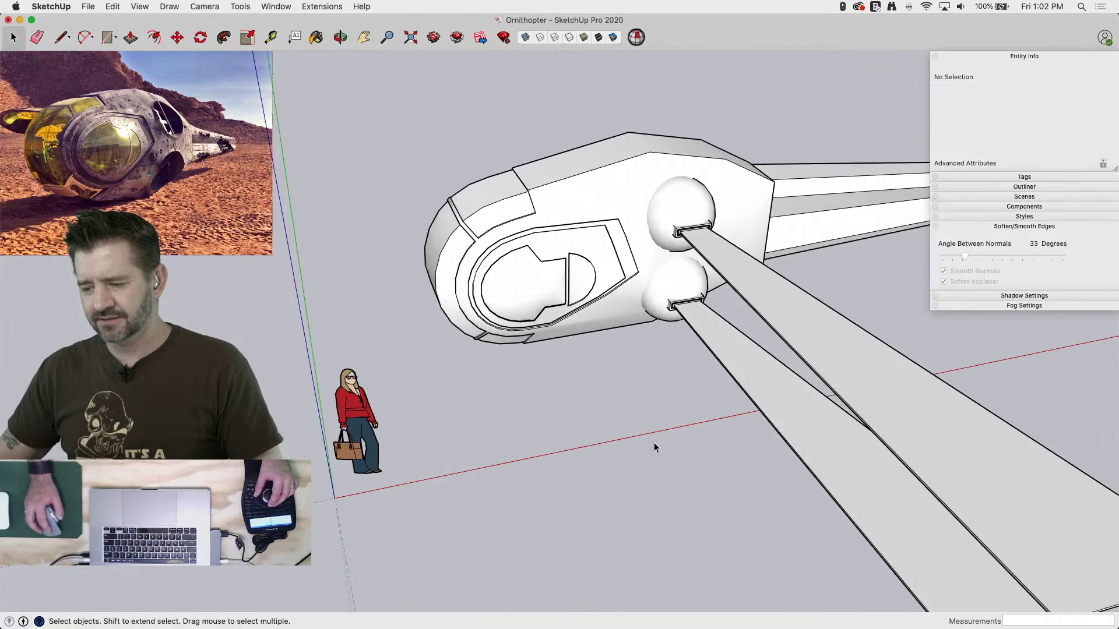
click(663, 226)
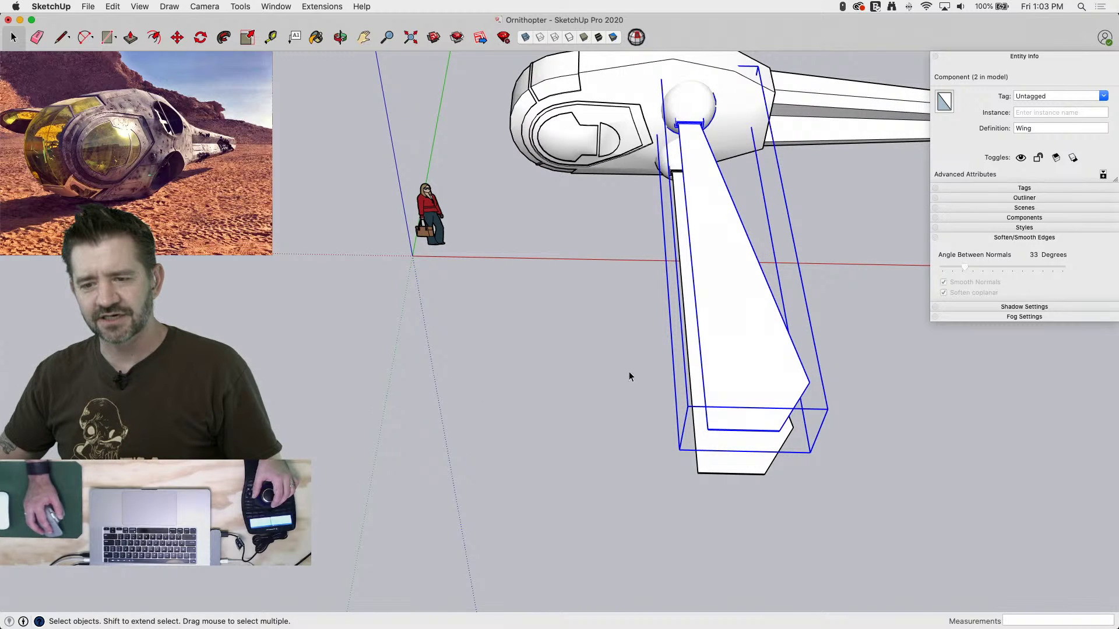
middle_drag(628, 372, 637, 394)
click(637, 399)
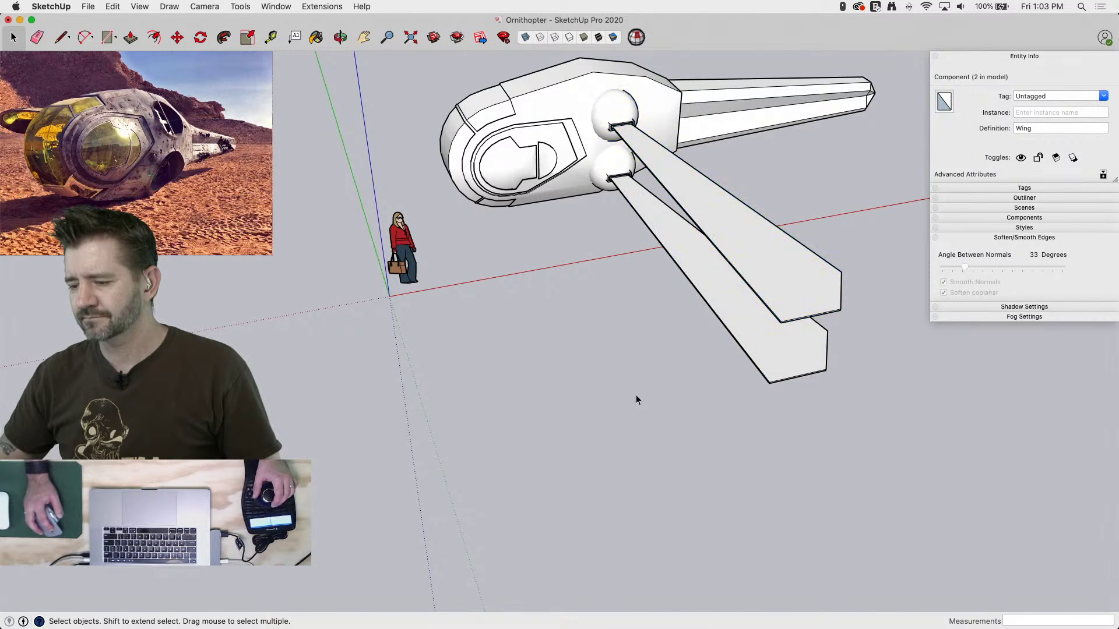
Cut both wings and paste them in place inside the fuselage group so they are mirrored on the opposite side
drag(755, 266, 727, 336)
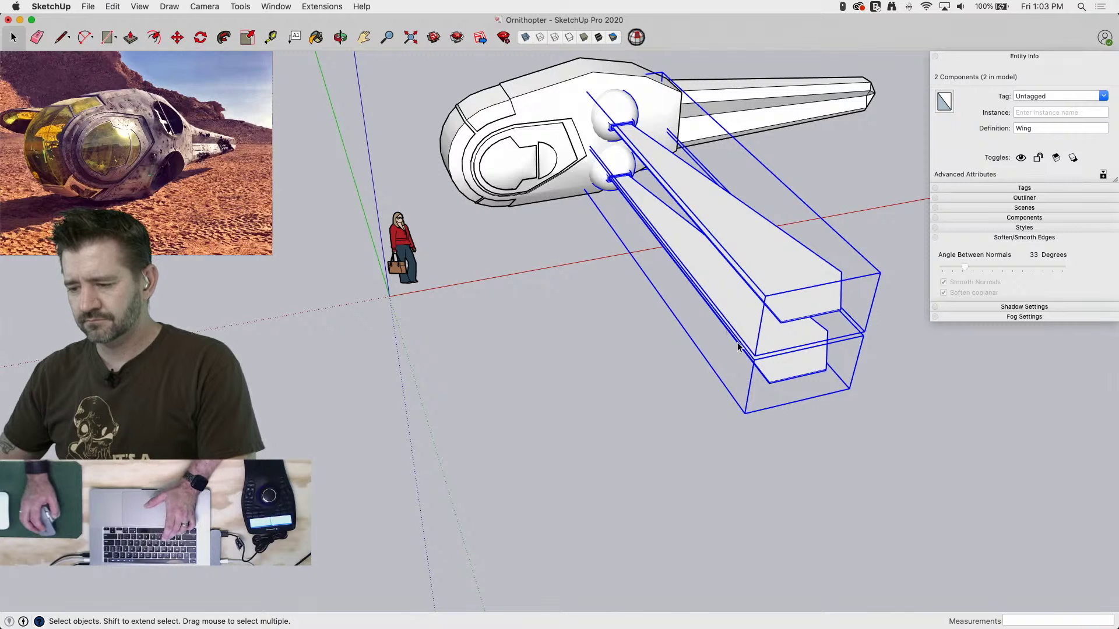
key(Delete)
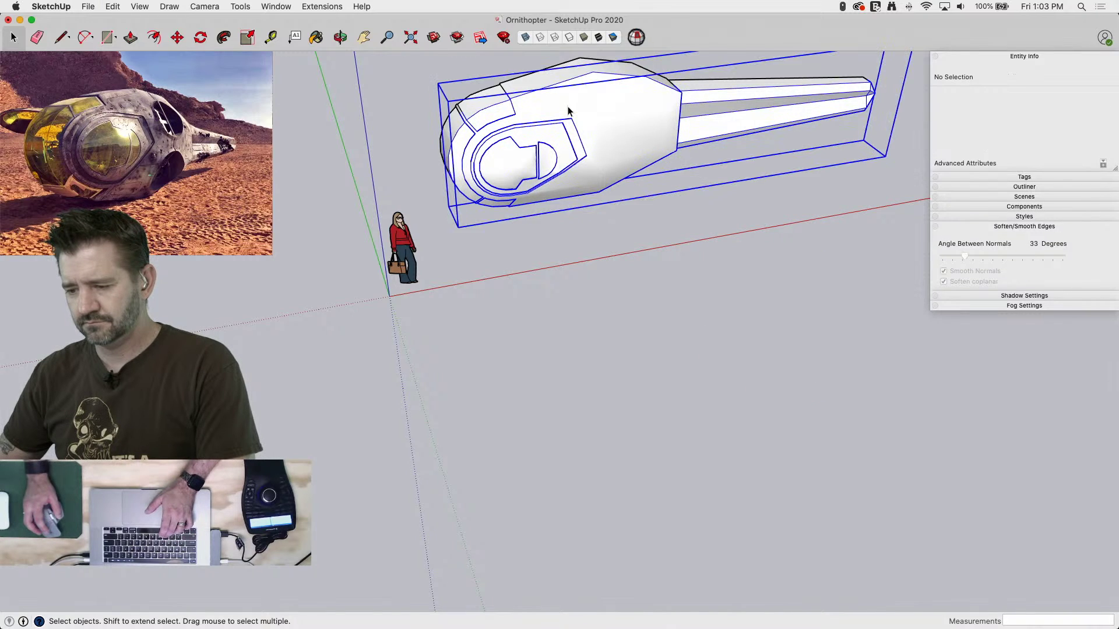
double_click(568, 110)
click(575, 110)
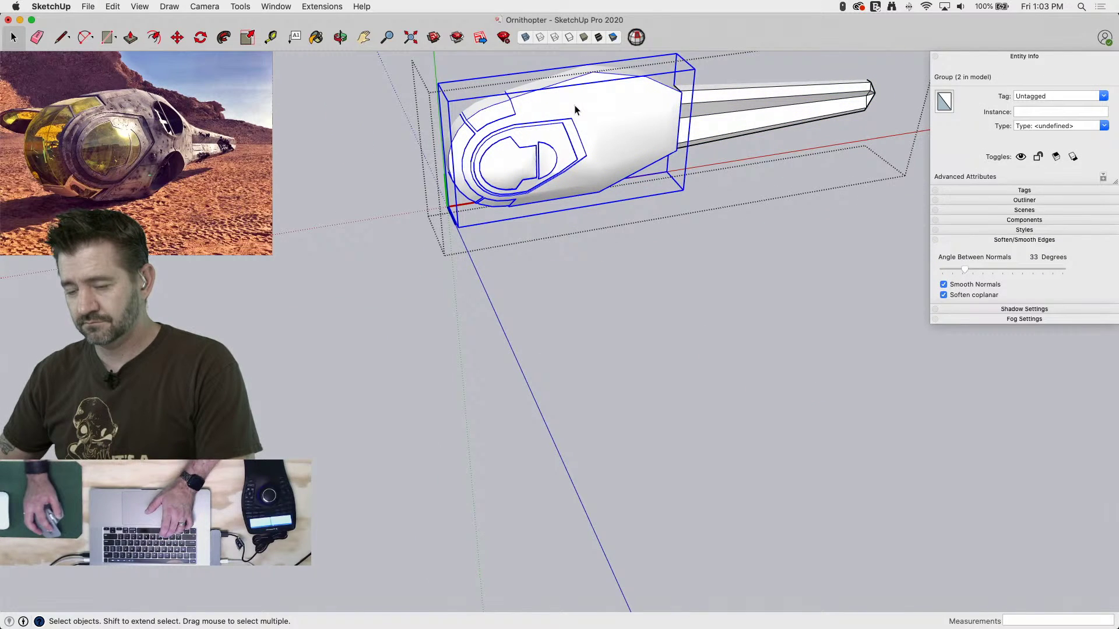
click(124, 8)
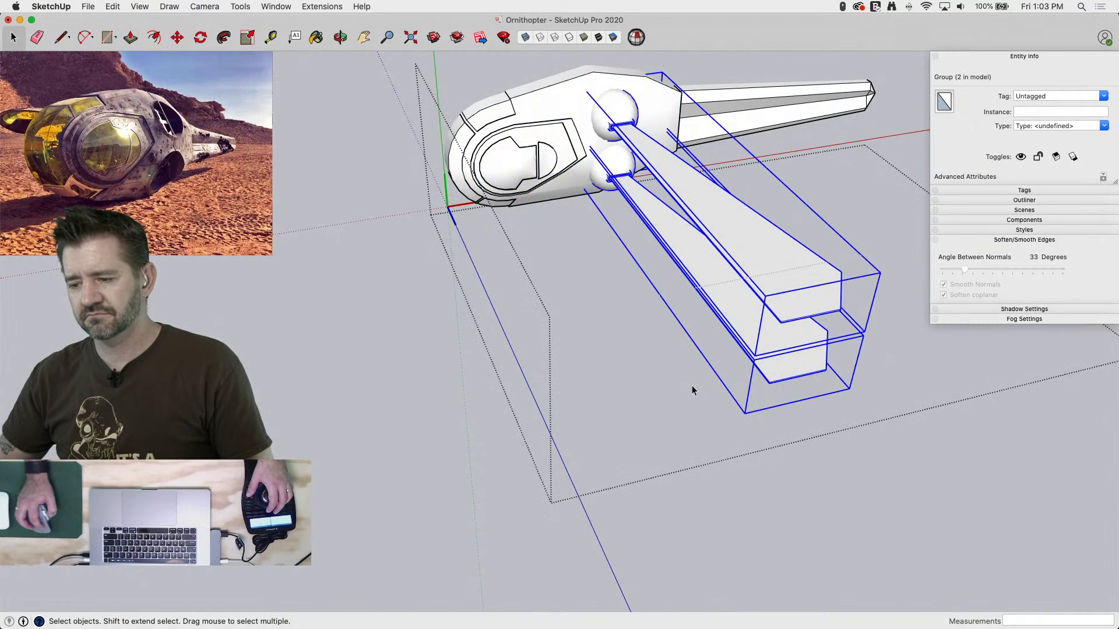
click(581, 352)
click(459, 421)
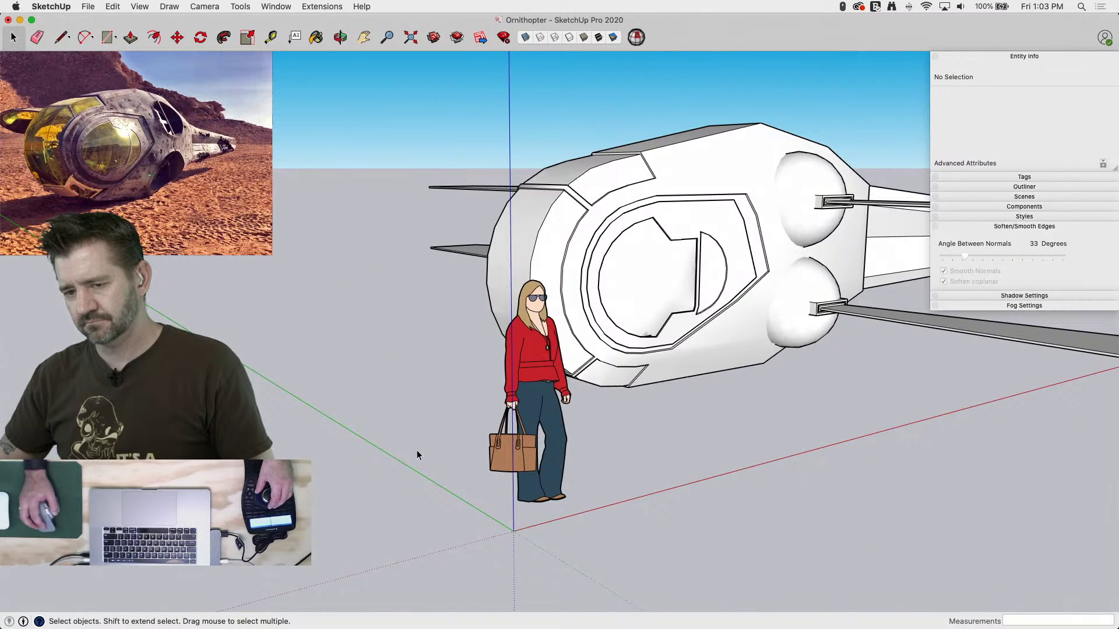
click(564, 400)
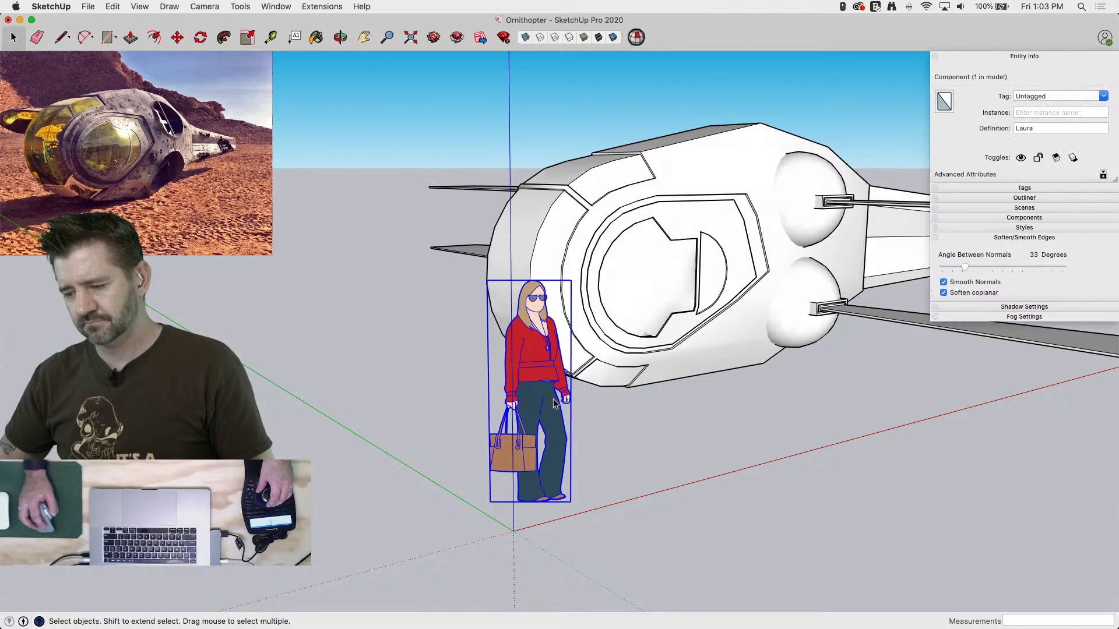
click(698, 392)
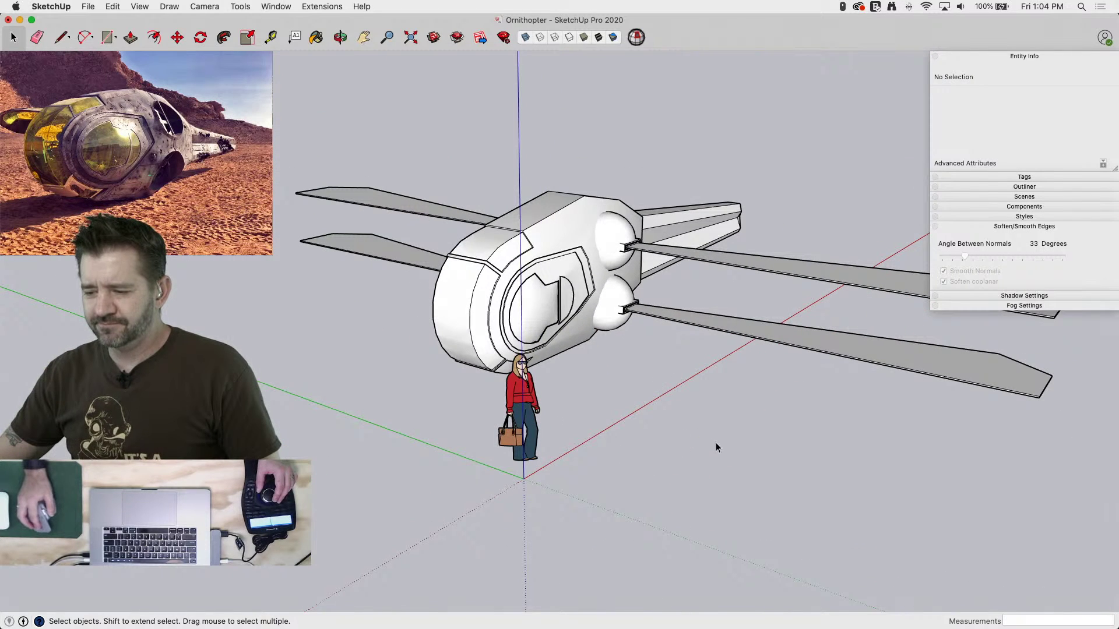
middle_drag(715, 443, 450, 484)
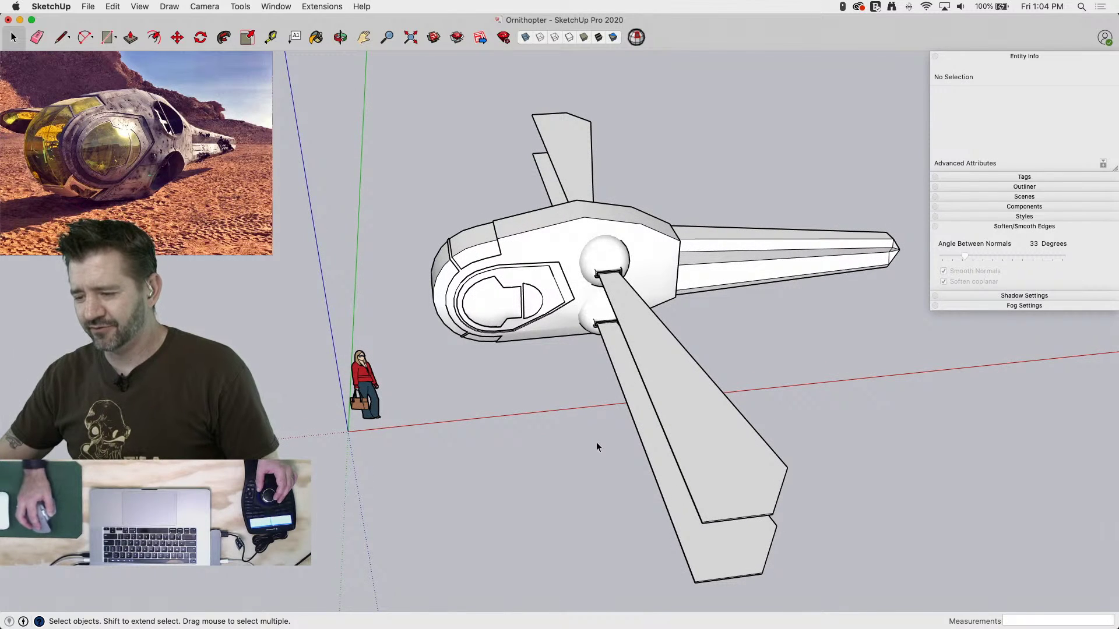
middle_drag(596, 443, 778, 459)
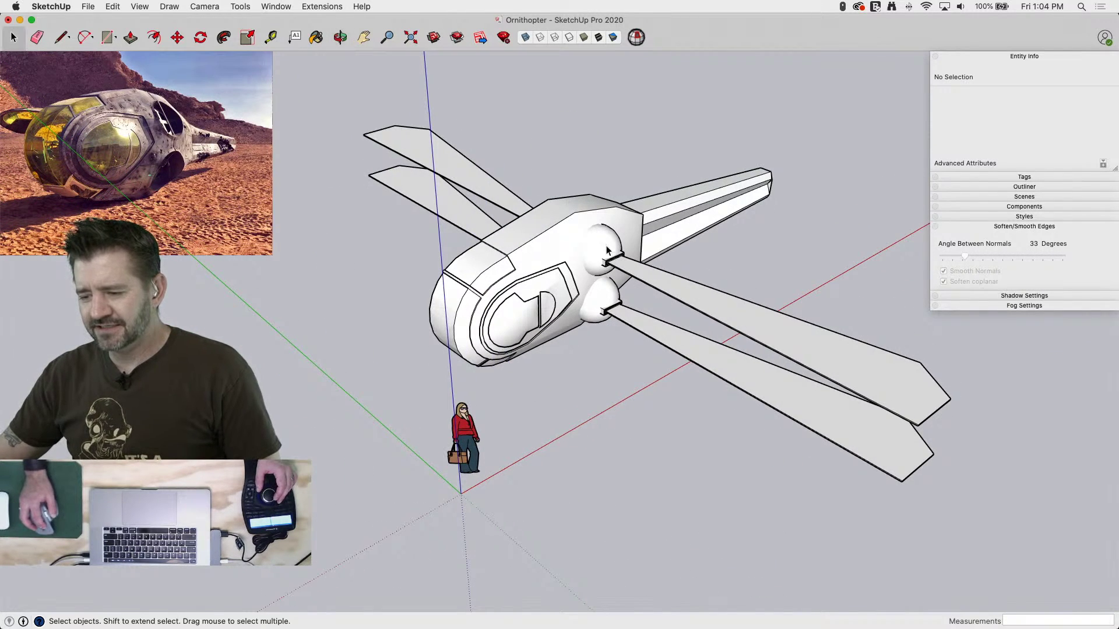
Select the upper wing at its ball joint, then display hidden geometry and turn on X-ray mode
scroll(603, 244, up, 10)
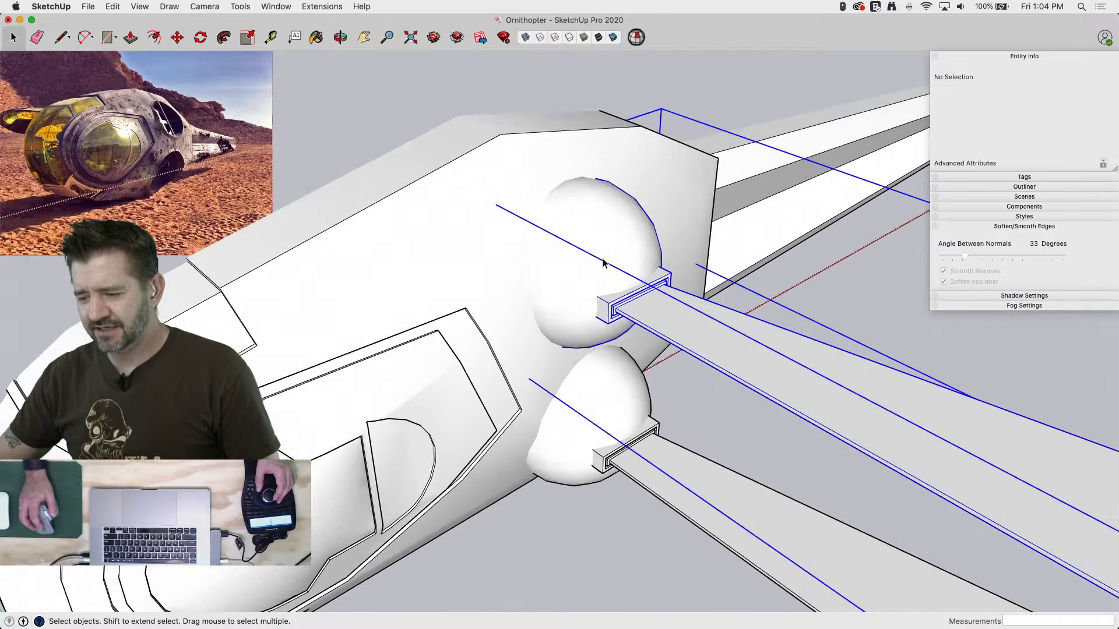
click(598, 249)
middle_drag(590, 253, 569, 287)
key(alt+h)
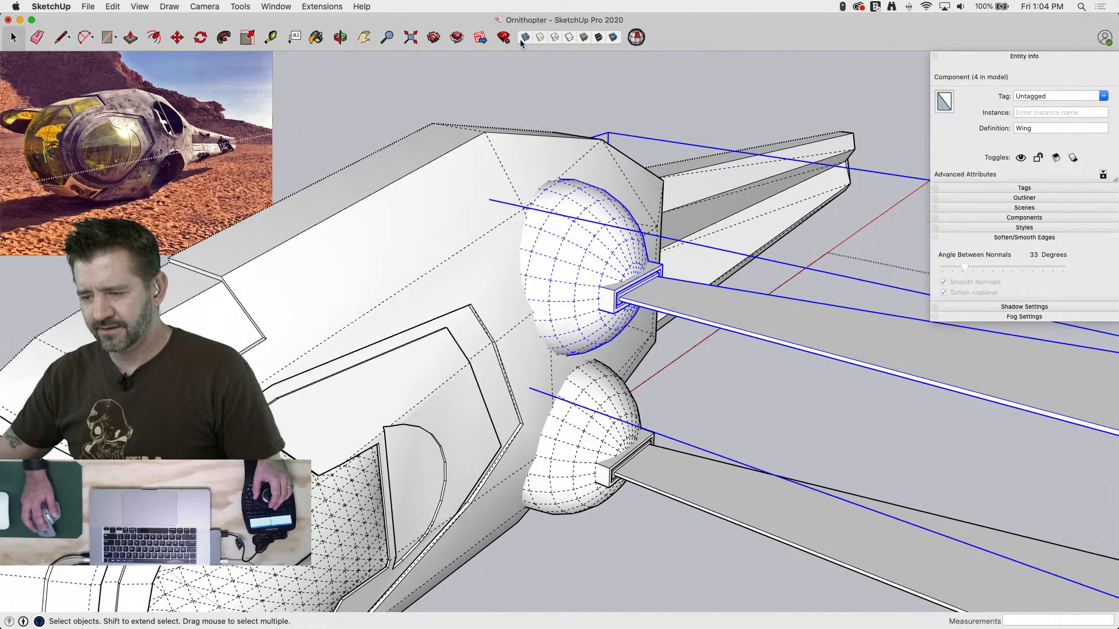
click(523, 38)
Rotate the upper wing upward about 21.8° around the red axis, pivoting inside its ball joint
middle_drag(641, 332, 658, 327)
middle_drag(580, 290, 624, 293)
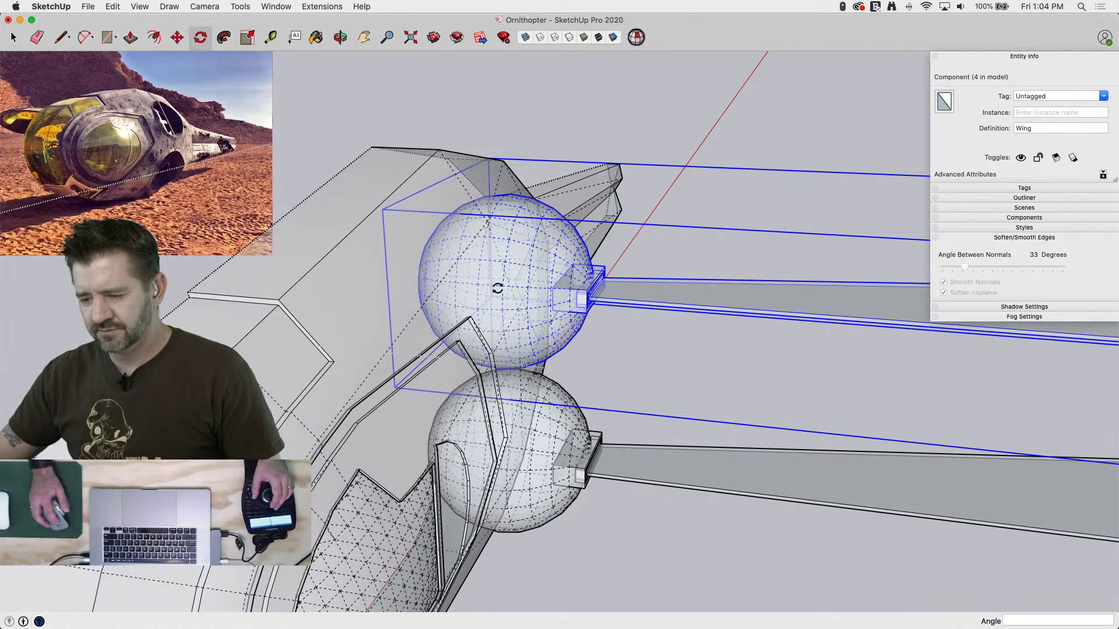
key(q)
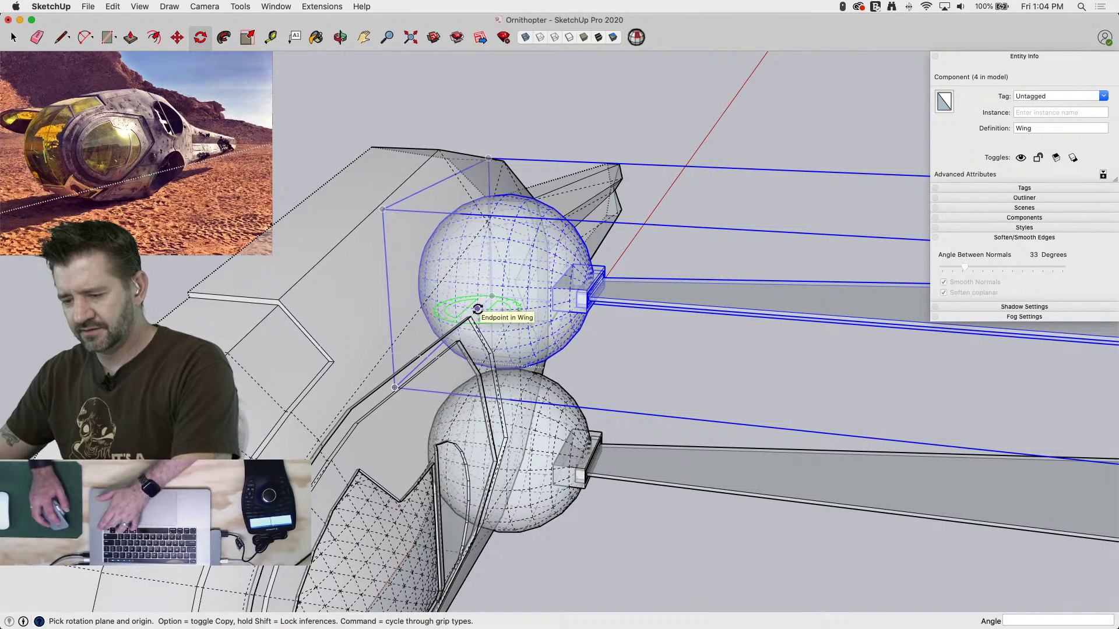
drag(478, 309, 806, 374)
click(764, 257)
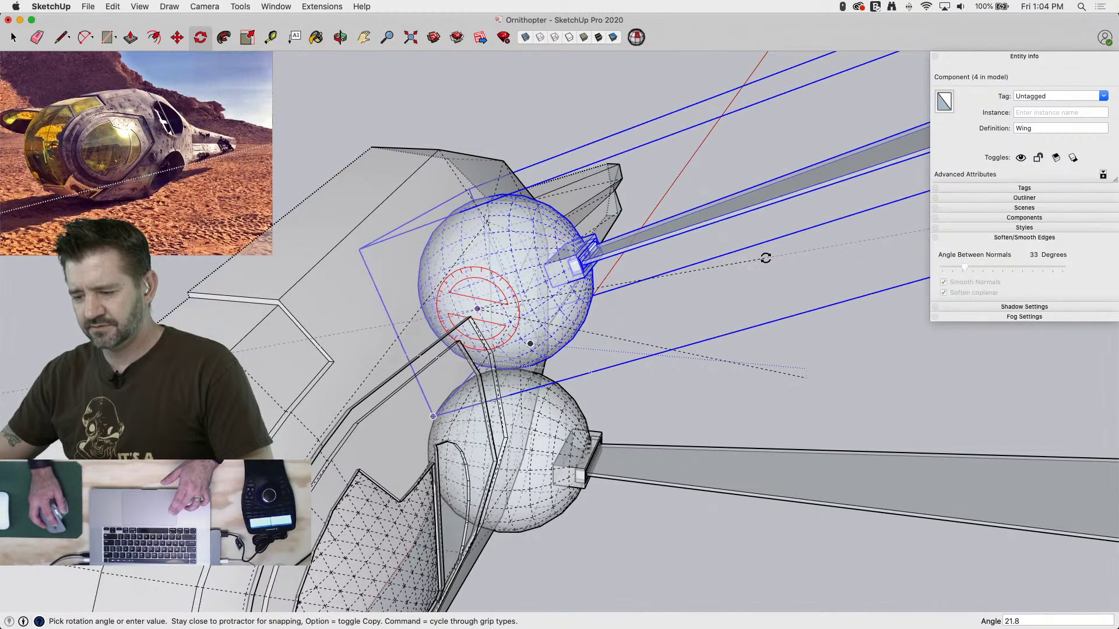
key(space)
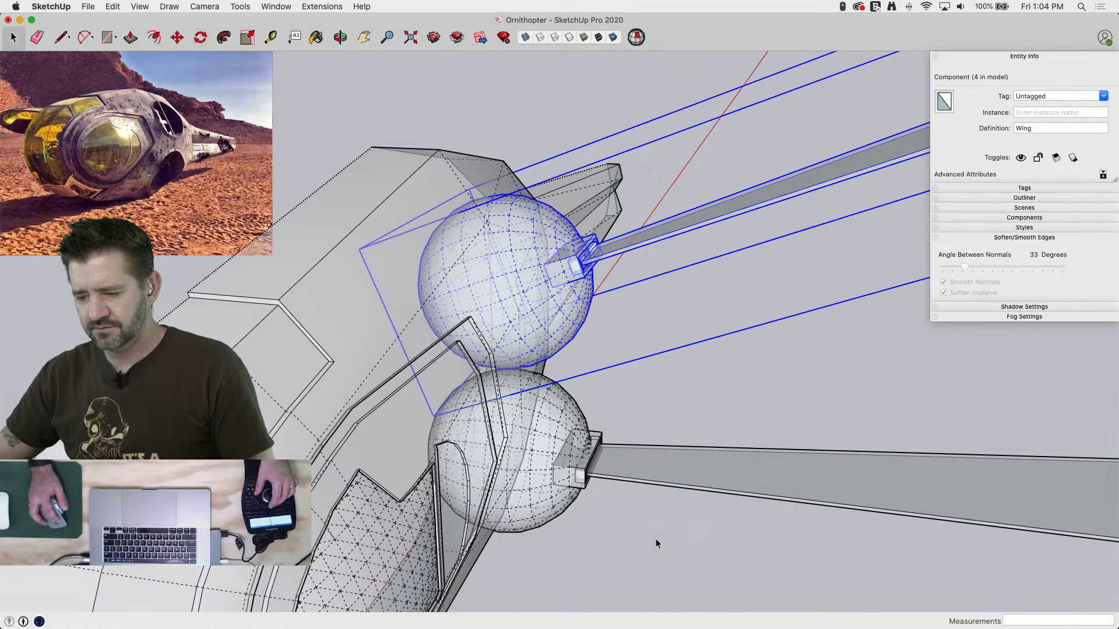
Turn off X-ray mode and hidden geometry, deselect the wings, and close the HalfThopter component
click(634, 489)
click(524, 38)
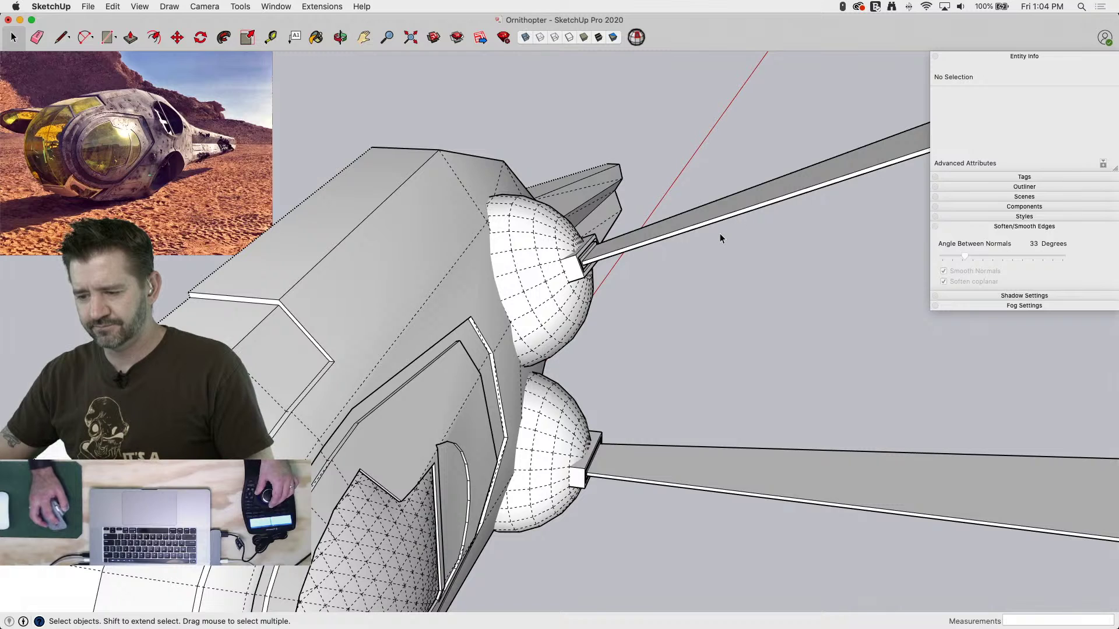
click(727, 325)
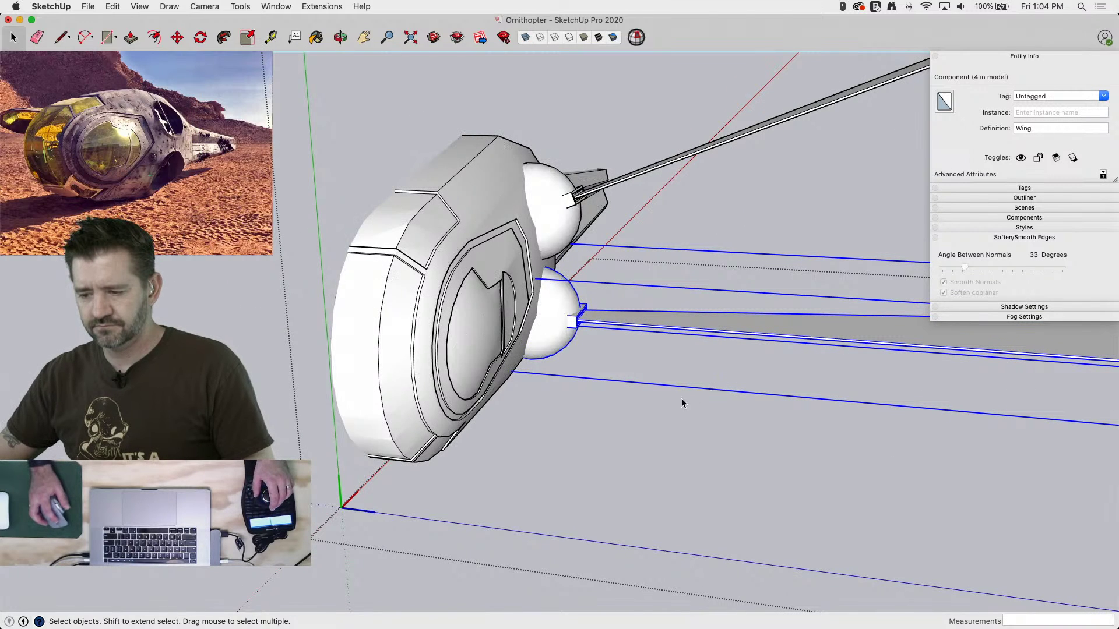
click(312, 531)
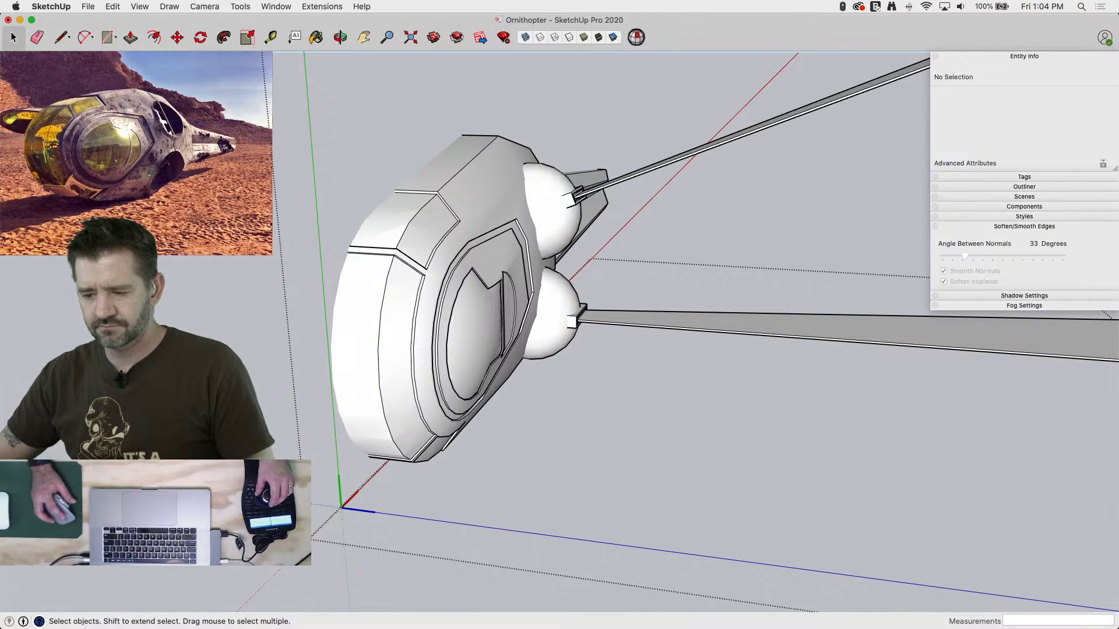
click(311, 530)
Examine the fuselage, both wing pairs and their ball joints from the front, side and rear against the reference photo
middle_drag(368, 458, 298, 346)
drag(298, 346, 308, 370)
scroll(426, 386, down, 5)
middle_drag(636, 440, 355, 577)
middle_drag(464, 401, 731, 501)
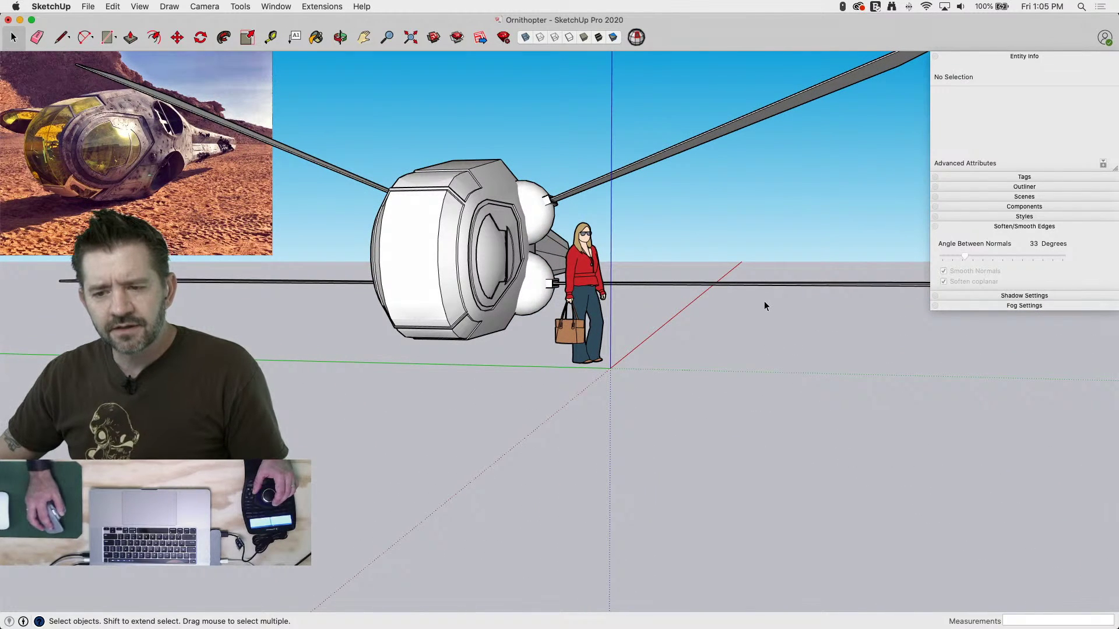
middle_drag(731, 233, 229, 159)
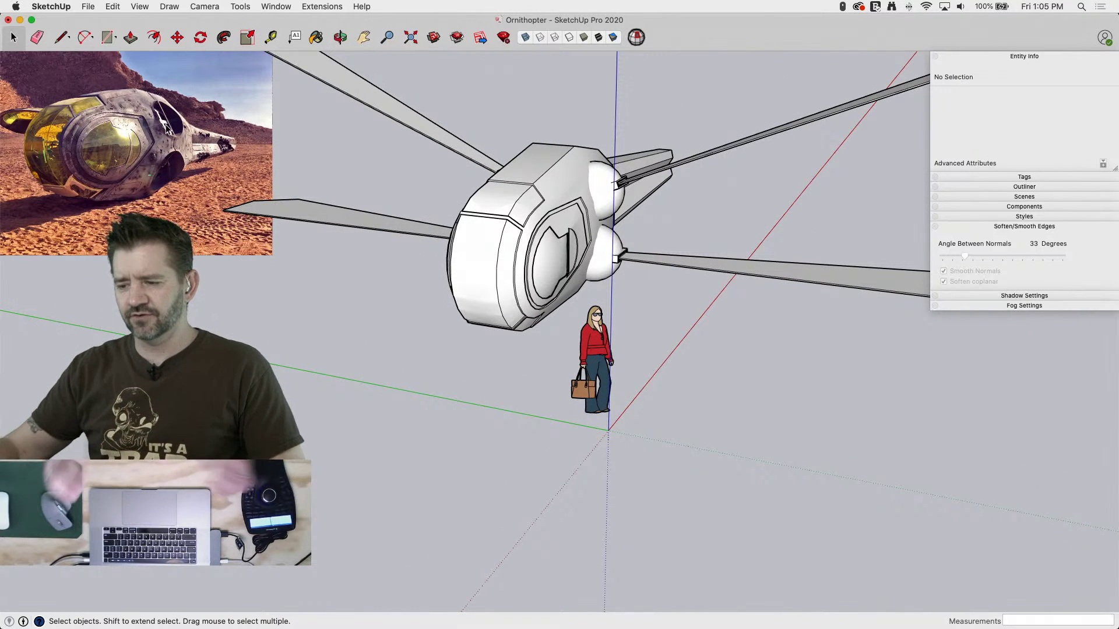
middle_drag(650, 170, 617, 161)
scroll(586, 203, up, 5)
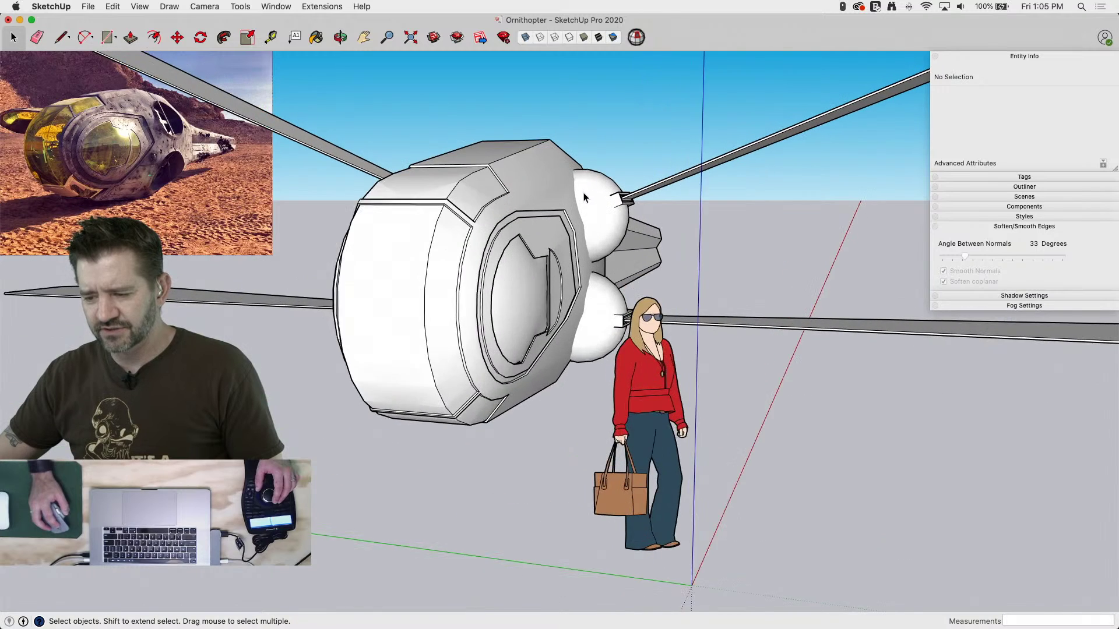
scroll(584, 197, up, 3)
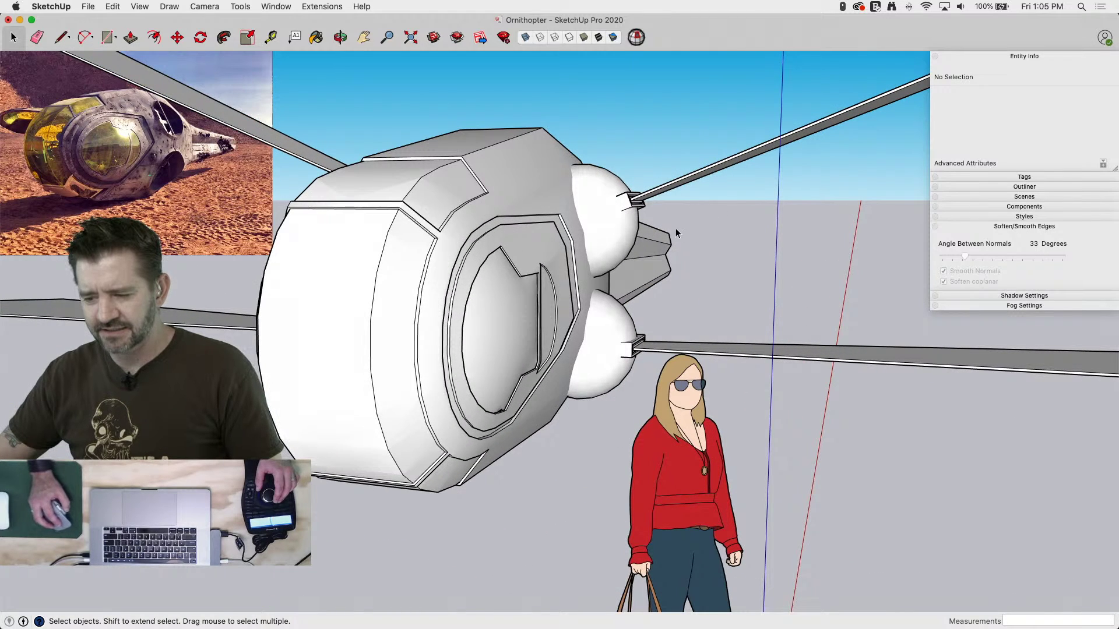
middle_drag(676, 233, 393, 287)
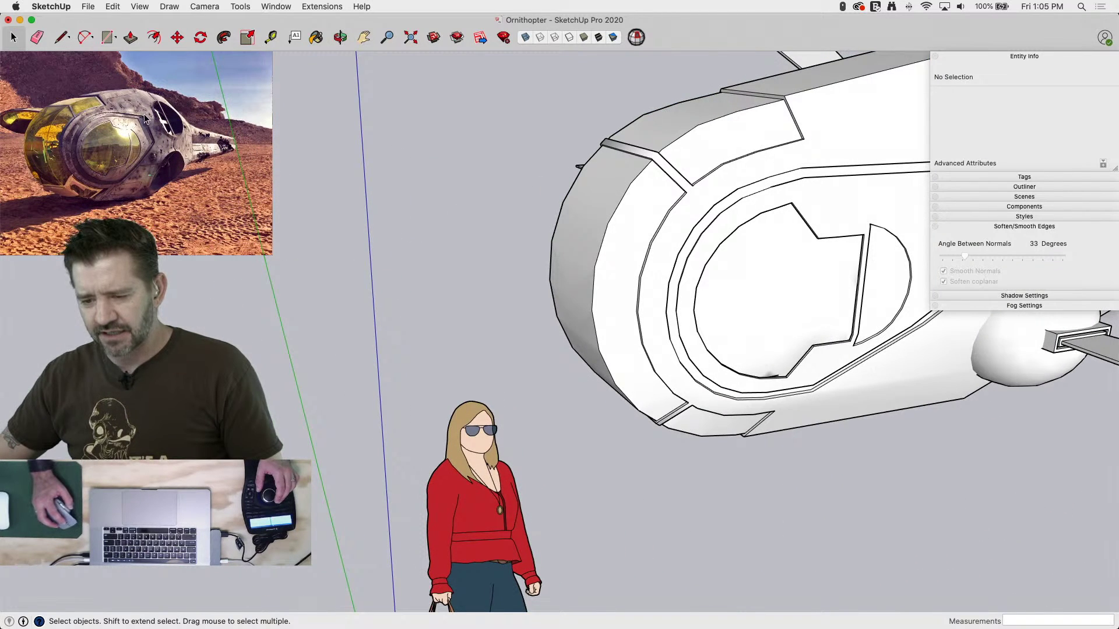
scroll(99, 160, down, 5)
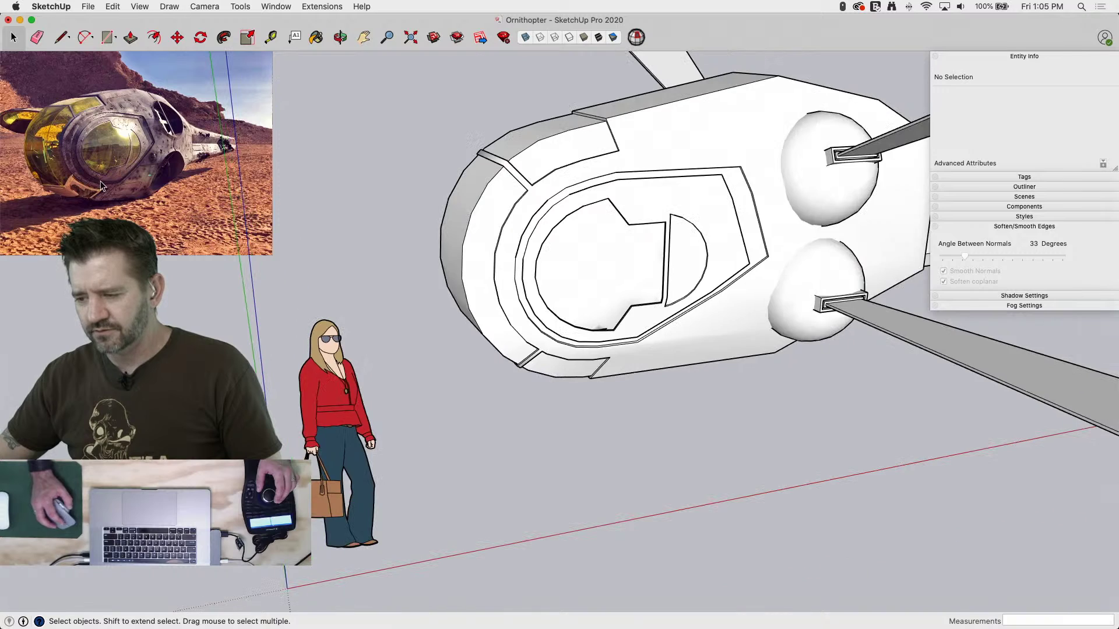
middle_drag(590, 233, 713, 197)
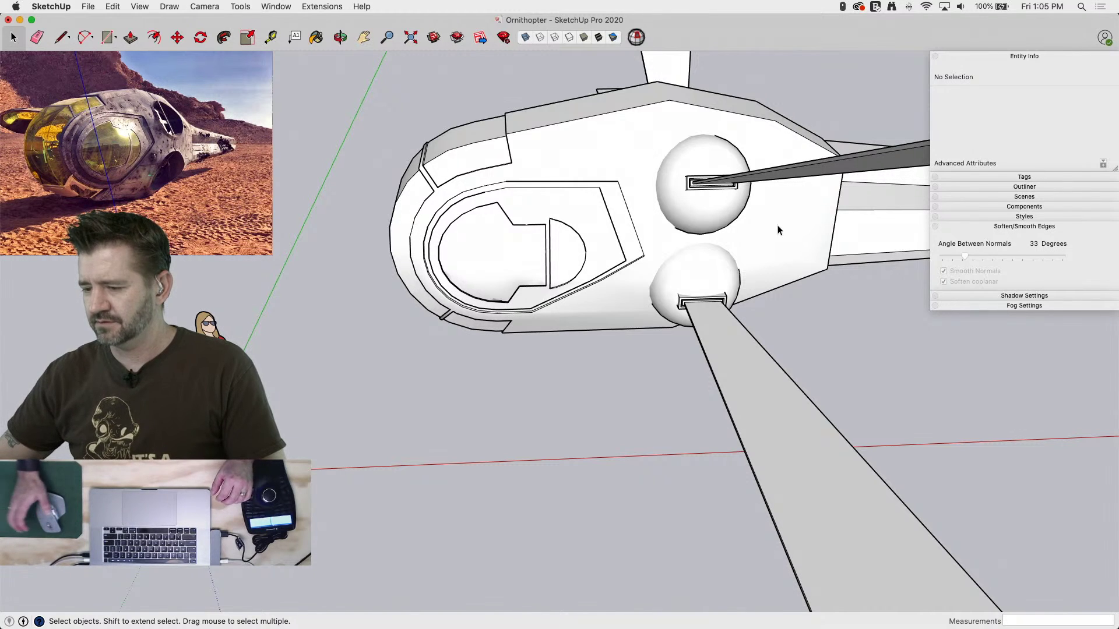
middle_drag(687, 226, 295, 350)
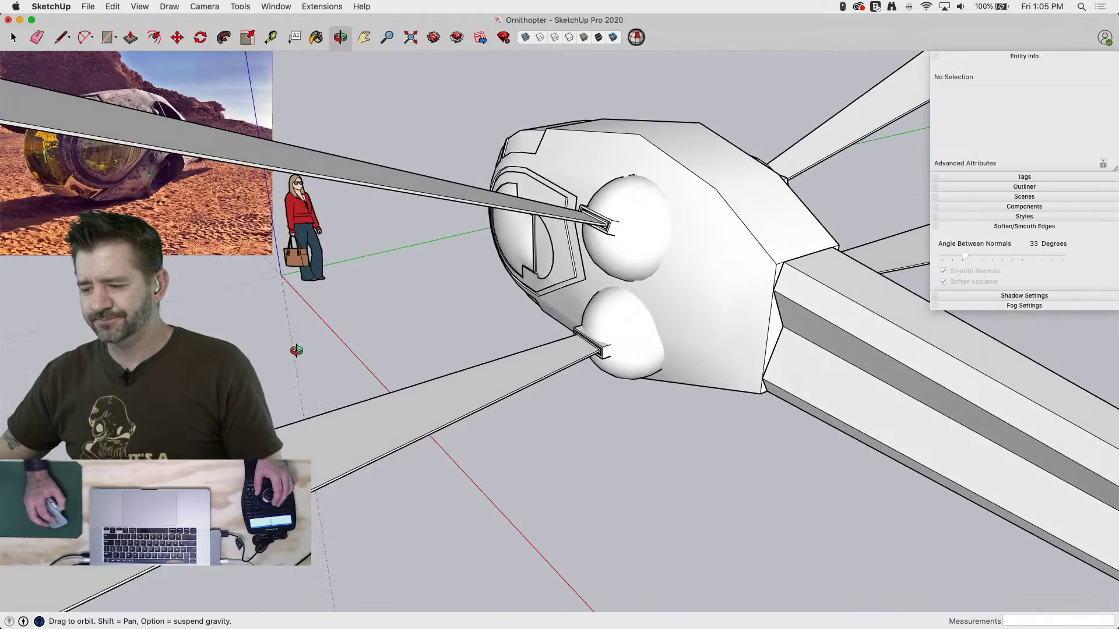
scroll(652, 445, up, 5)
middle_drag(561, 309, 1110, 466)
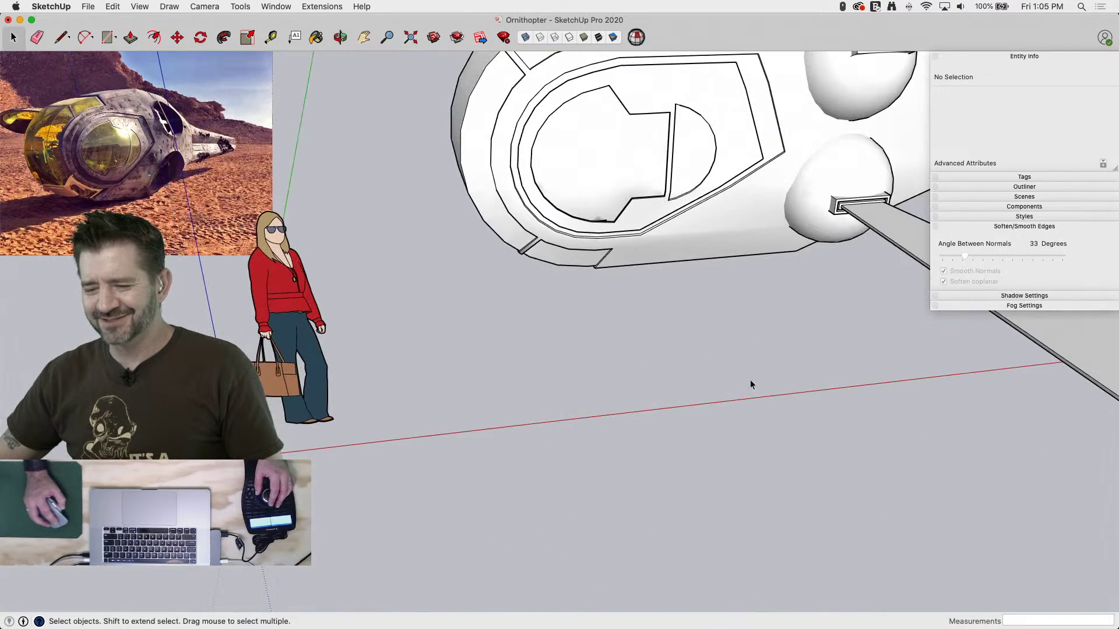
scroll(666, 347, down, 5)
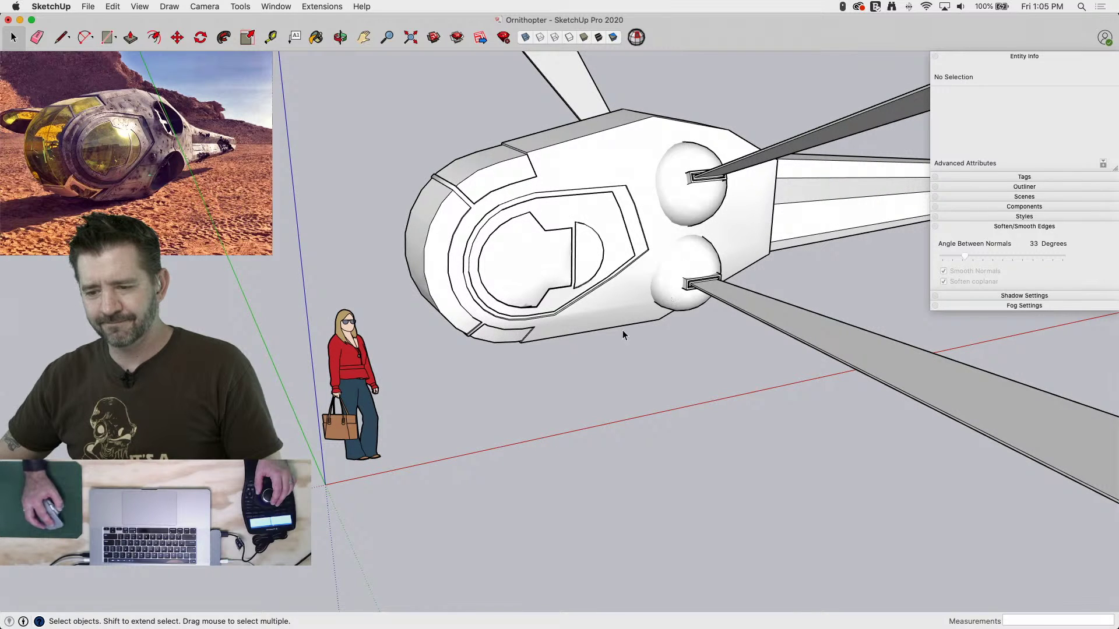
middle_drag(612, 360, 352, 447)
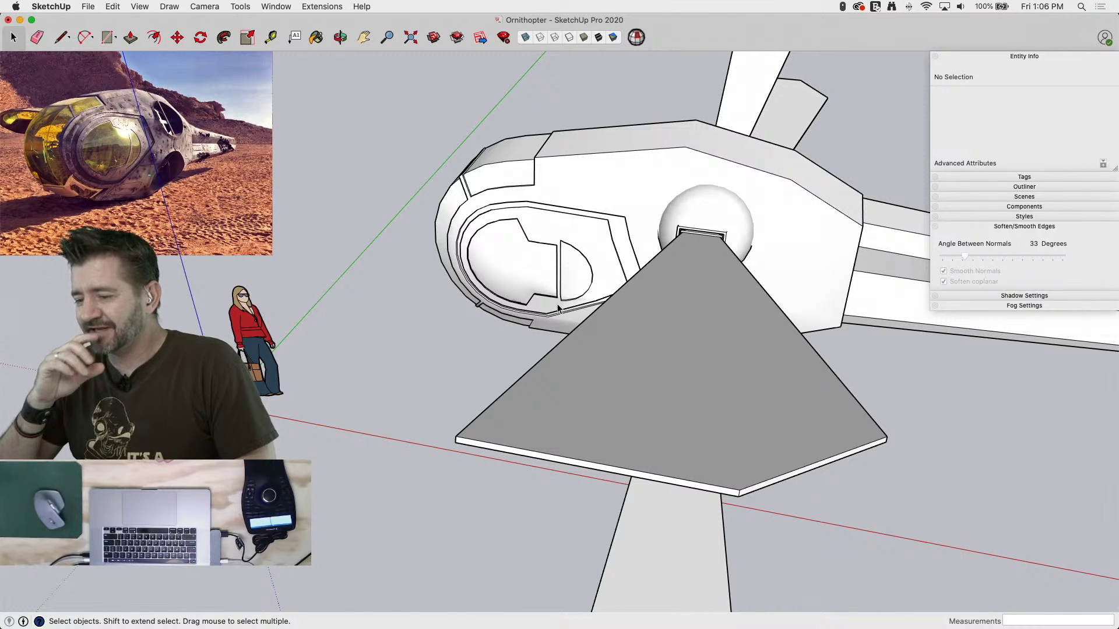
Open the lower Wing component inside HalfThopter and copy its ball joint sphere
click(702, 197)
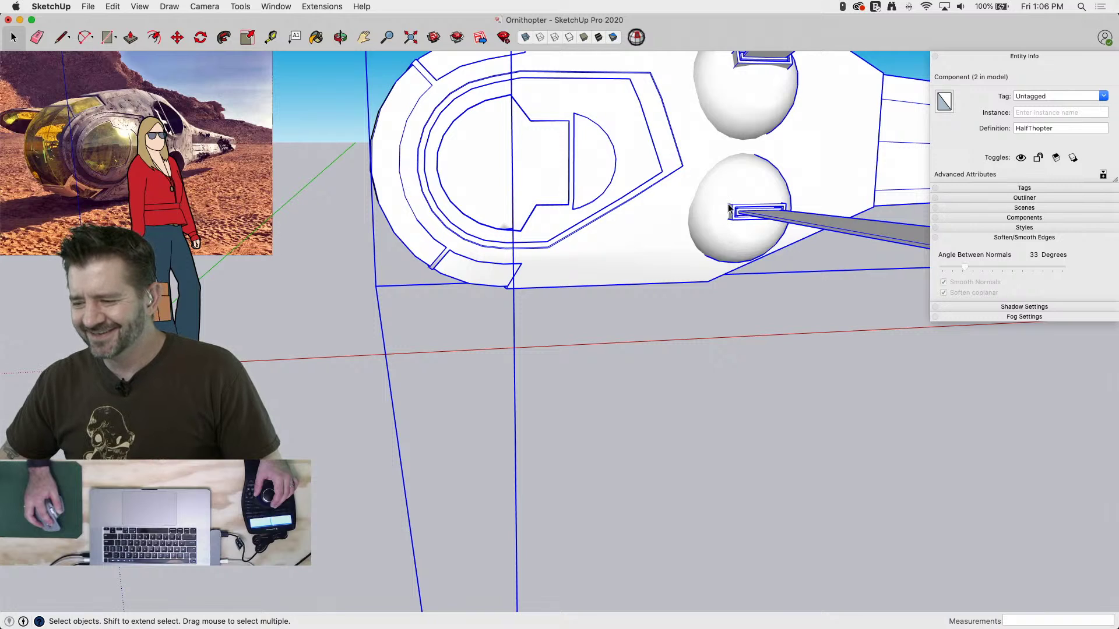
double_click(727, 203)
double_click(722, 208)
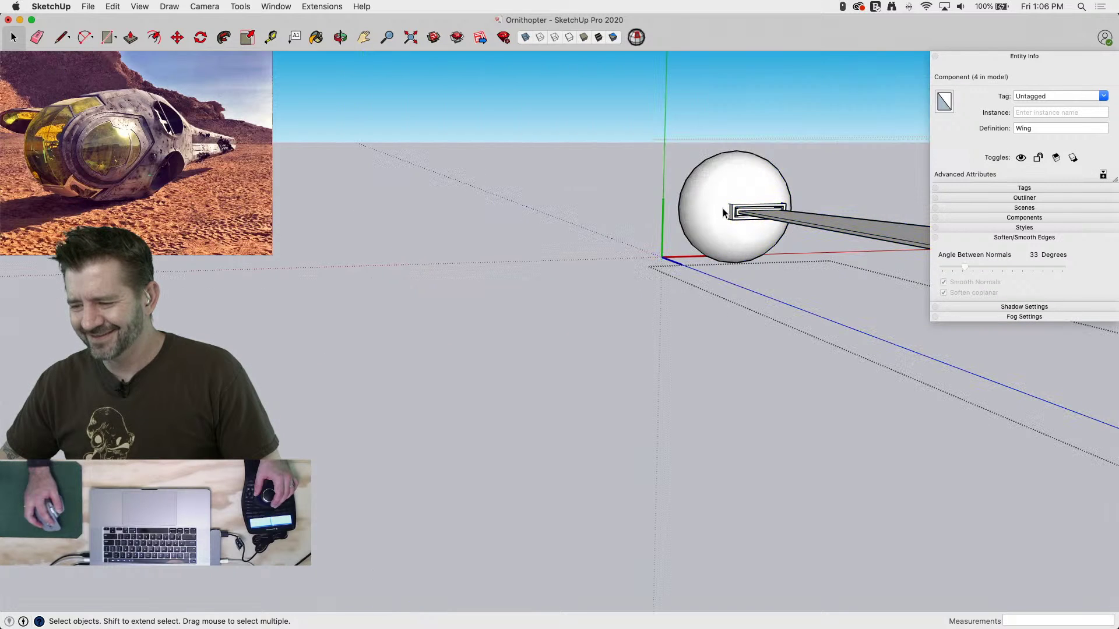
click(722, 211)
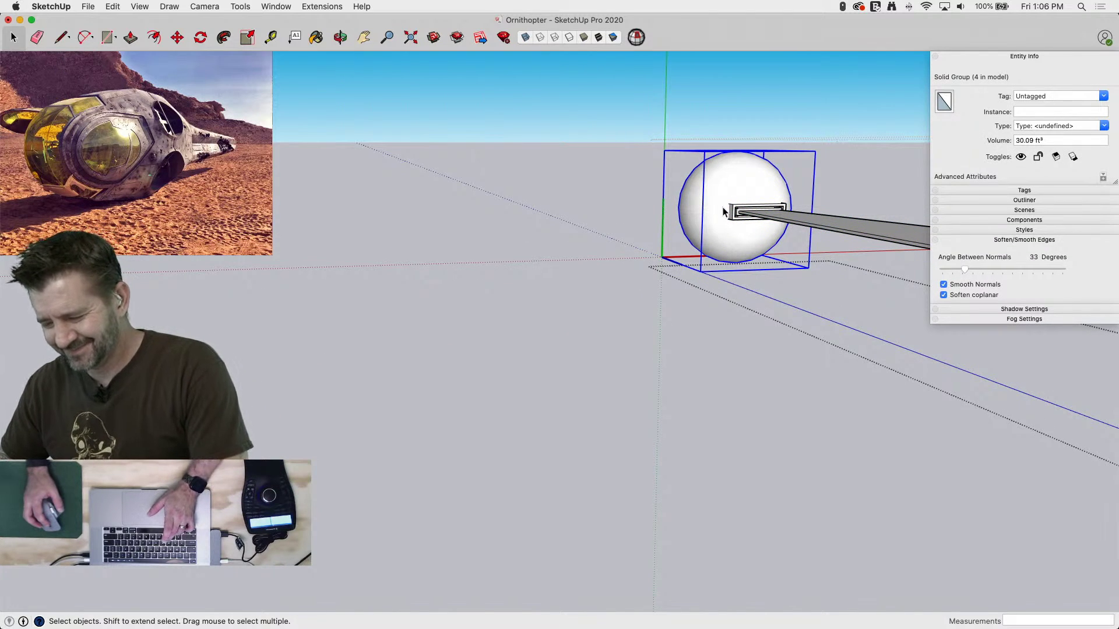
Close the Wing component and paste the copied sphere in place at the HalfThopter level, over the lower ball joint
click(653, 335)
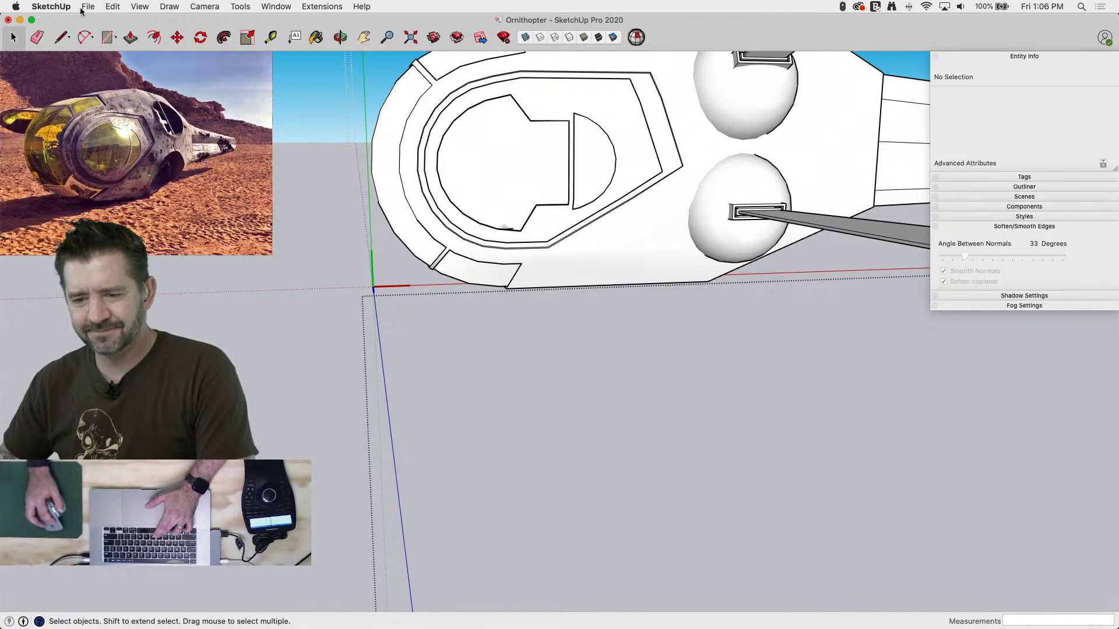
click(113, 7)
click(620, 229)
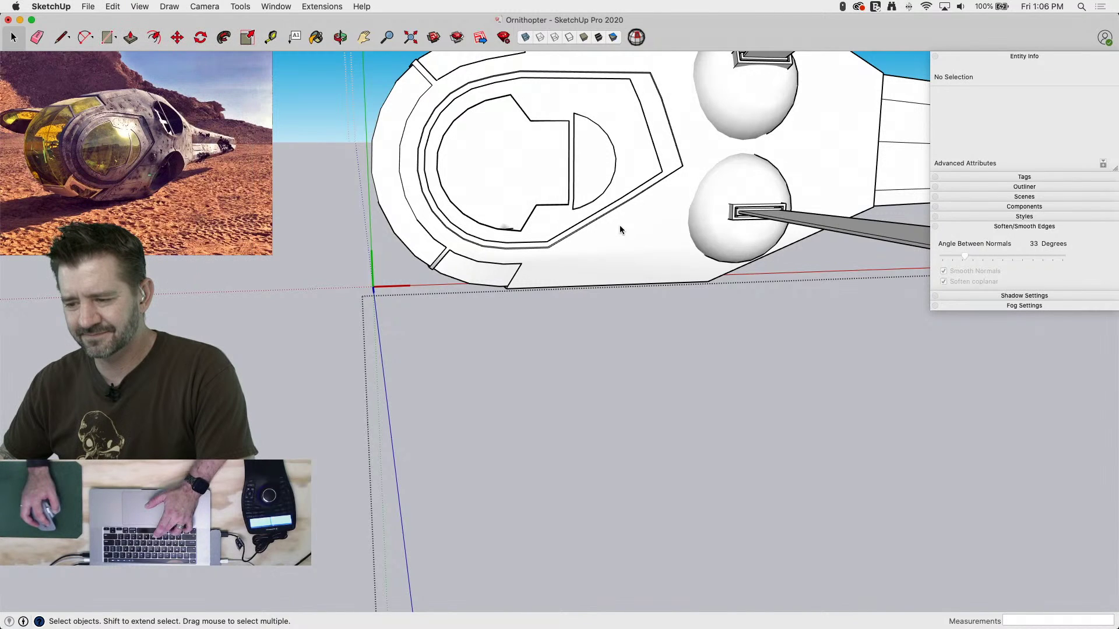
click(620, 229)
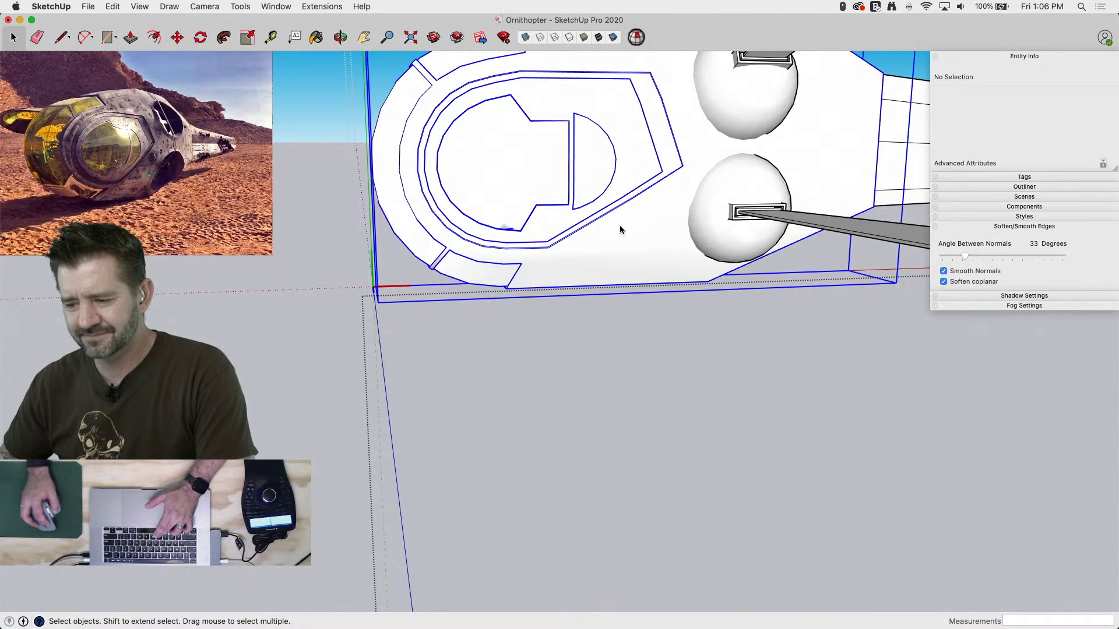
click(113, 7)
click(146, 82)
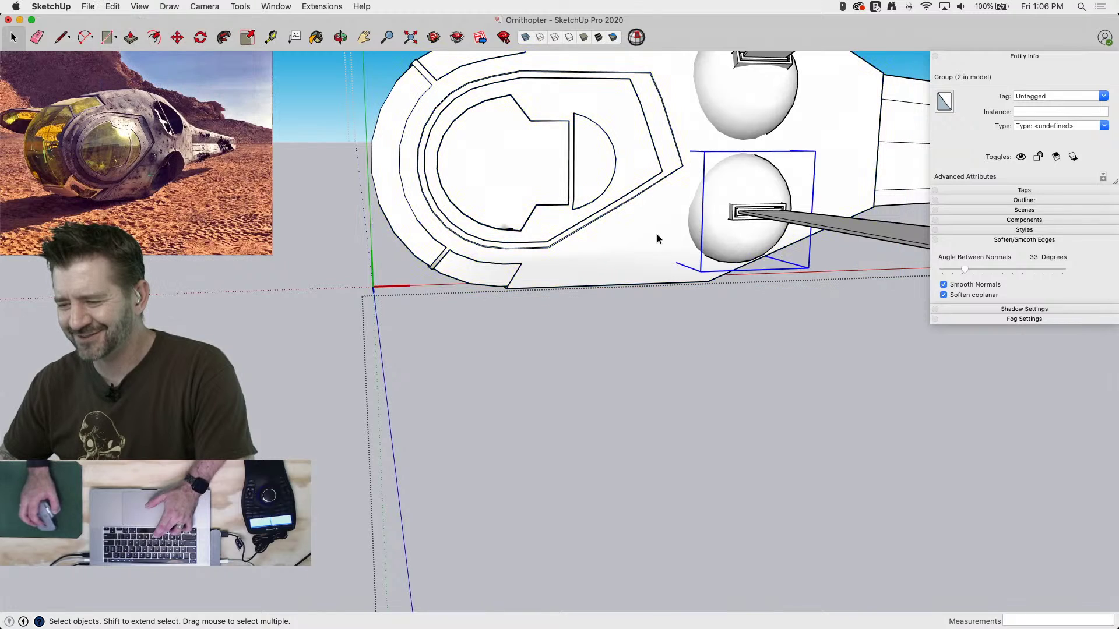
scroll(650, 230, up, 2)
middle_drag(644, 220, 666, 327)
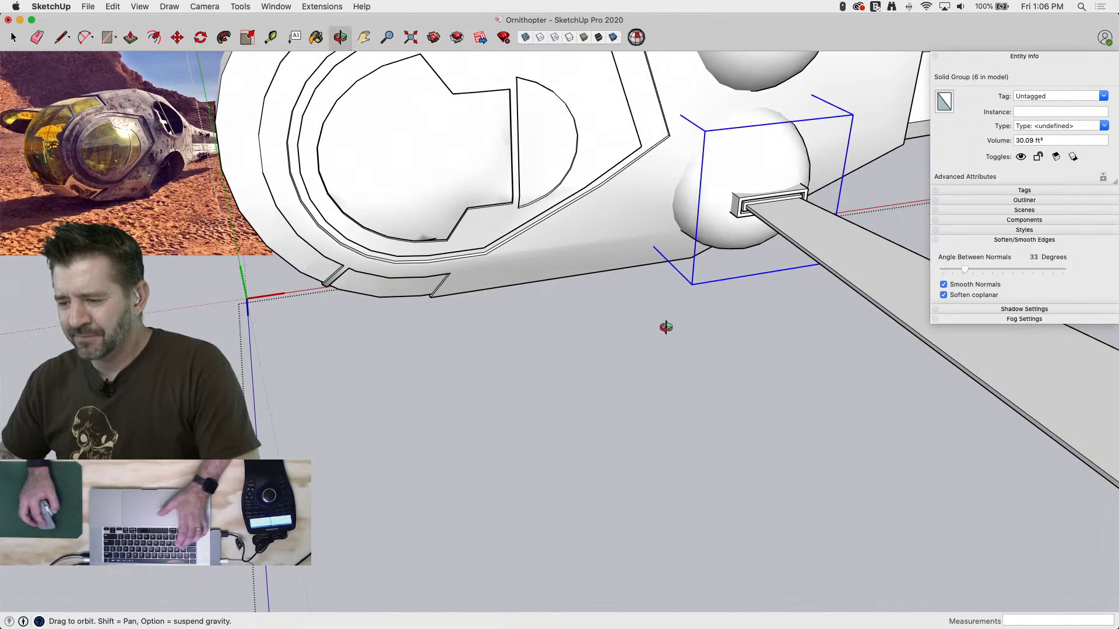
middle_drag(756, 156, 749, 177)
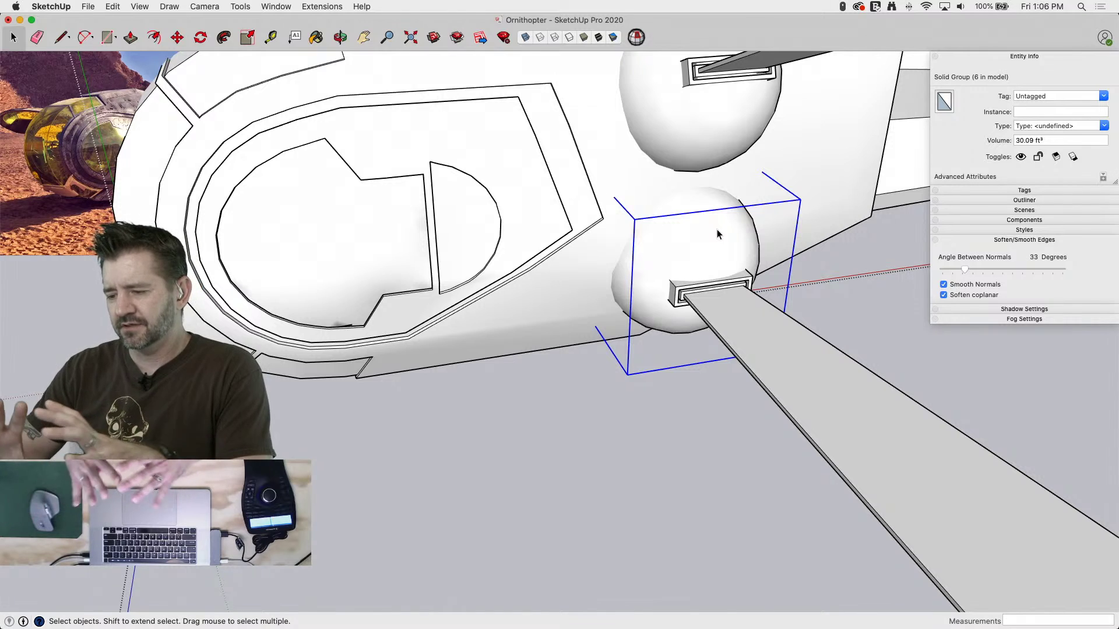
Scale the pasted sphere uniformly about its center by 1.13 so it encloses the lower ball joint
click(673, 239)
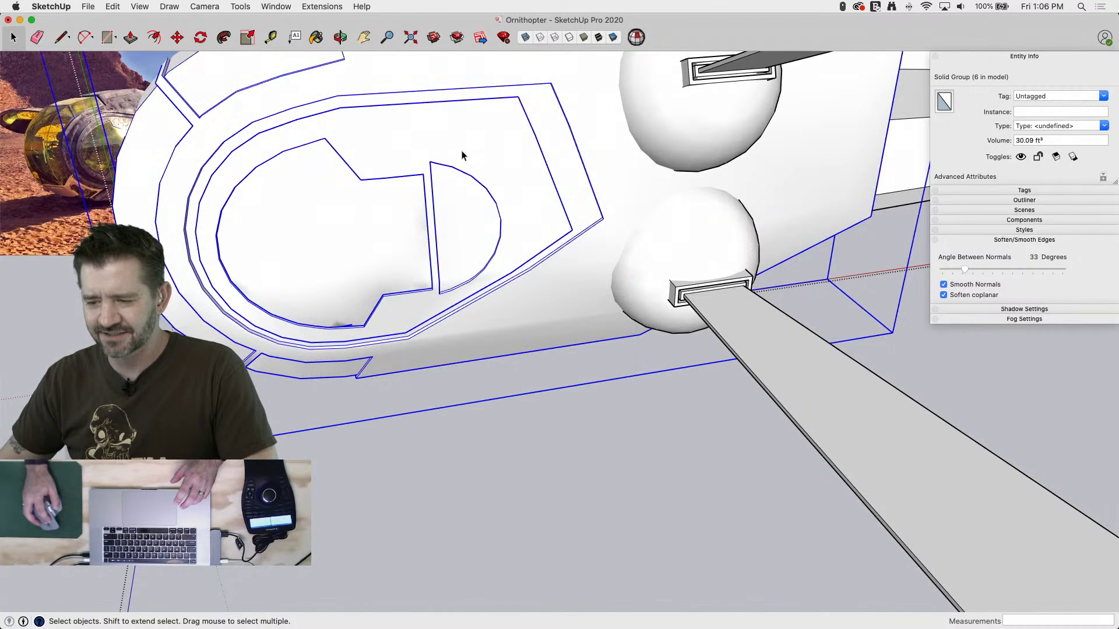
click(673, 235)
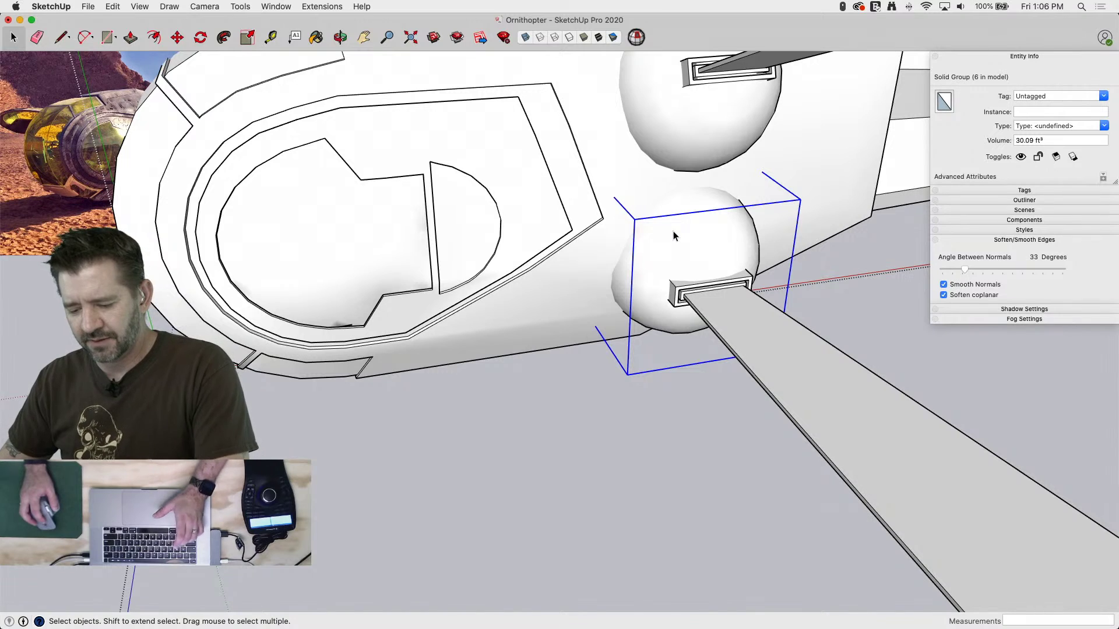
key(s)
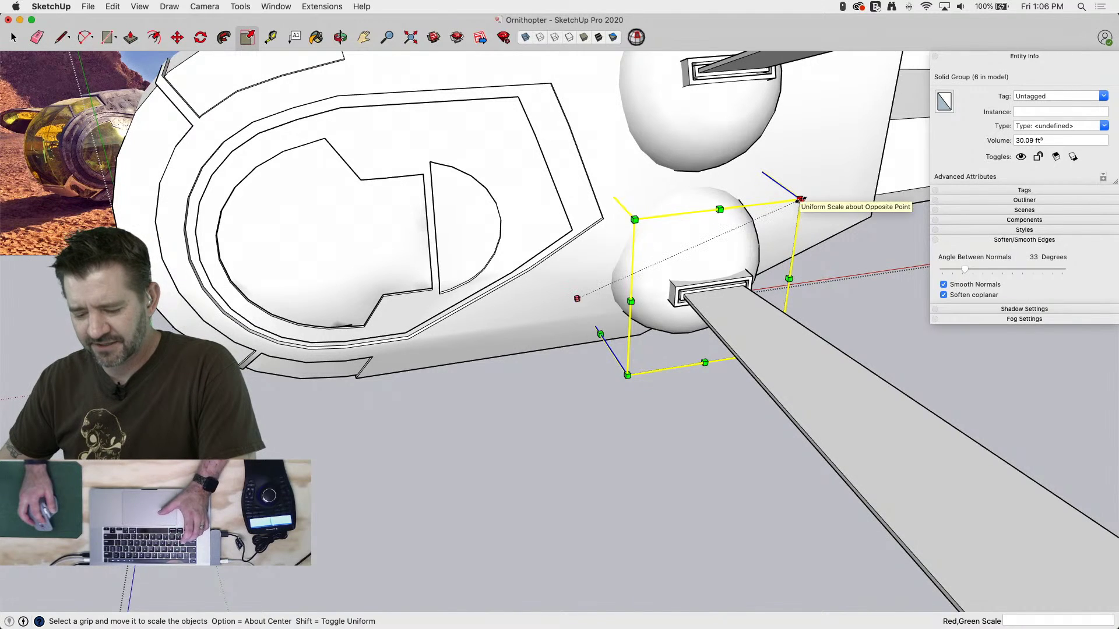
click(800, 200)
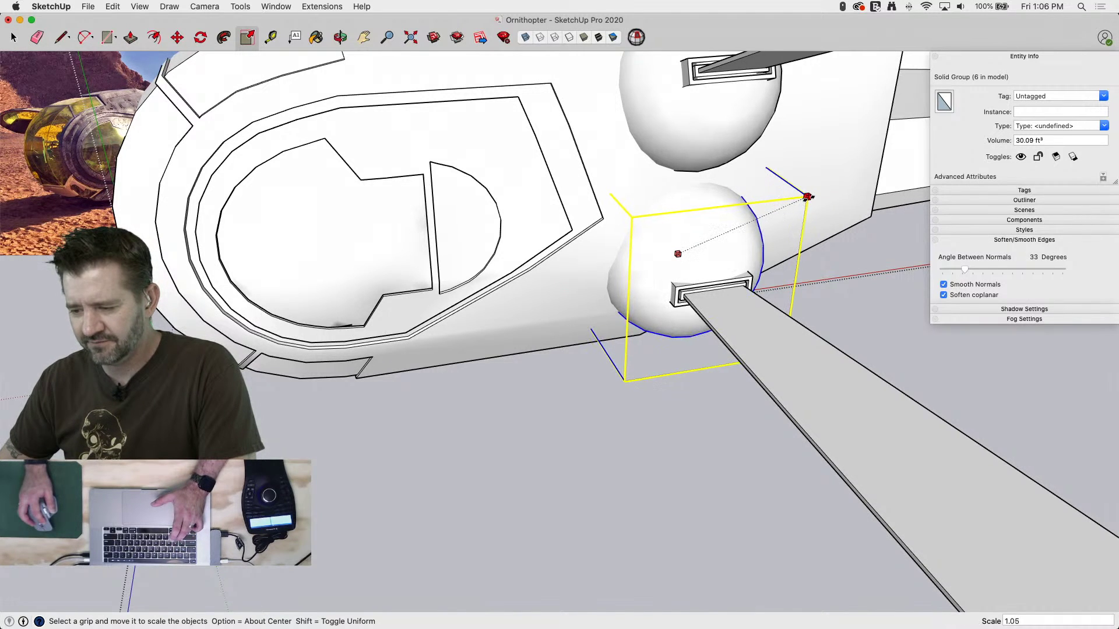
click(818, 192)
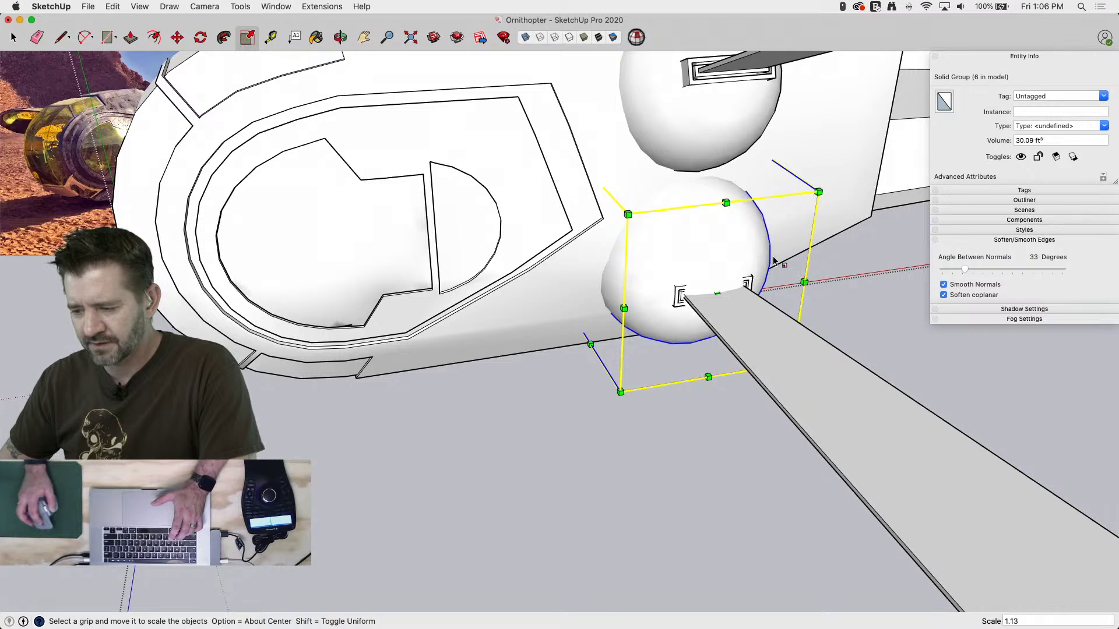
Flatten the enlarged sphere to about 0.85 along the blue axis, and scale it to 0.96 along the green axis
click(717, 294)
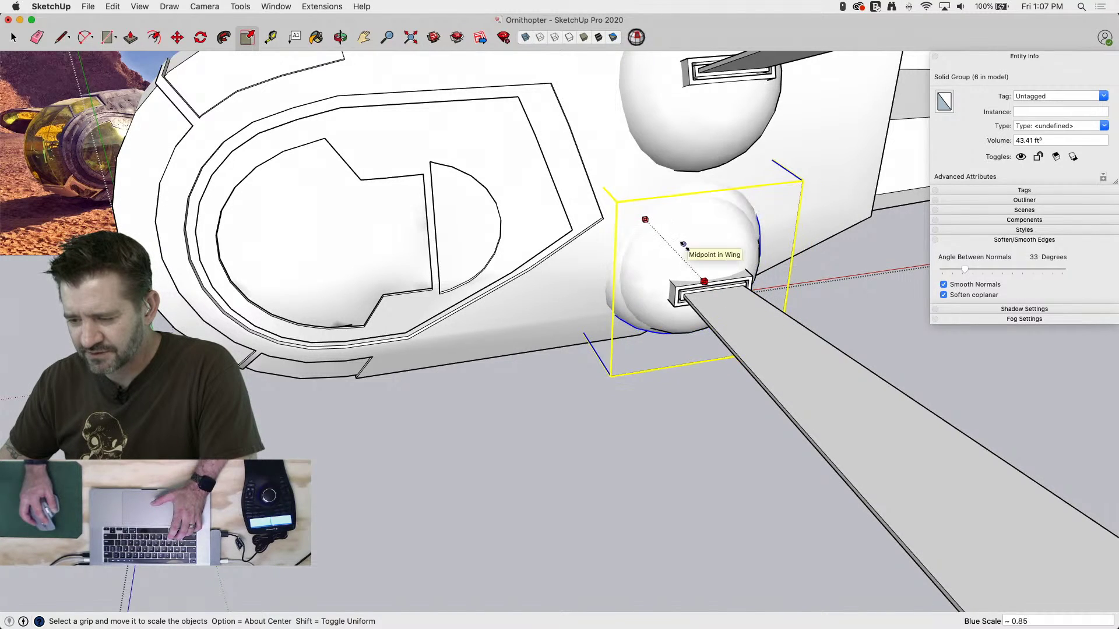
click(683, 244)
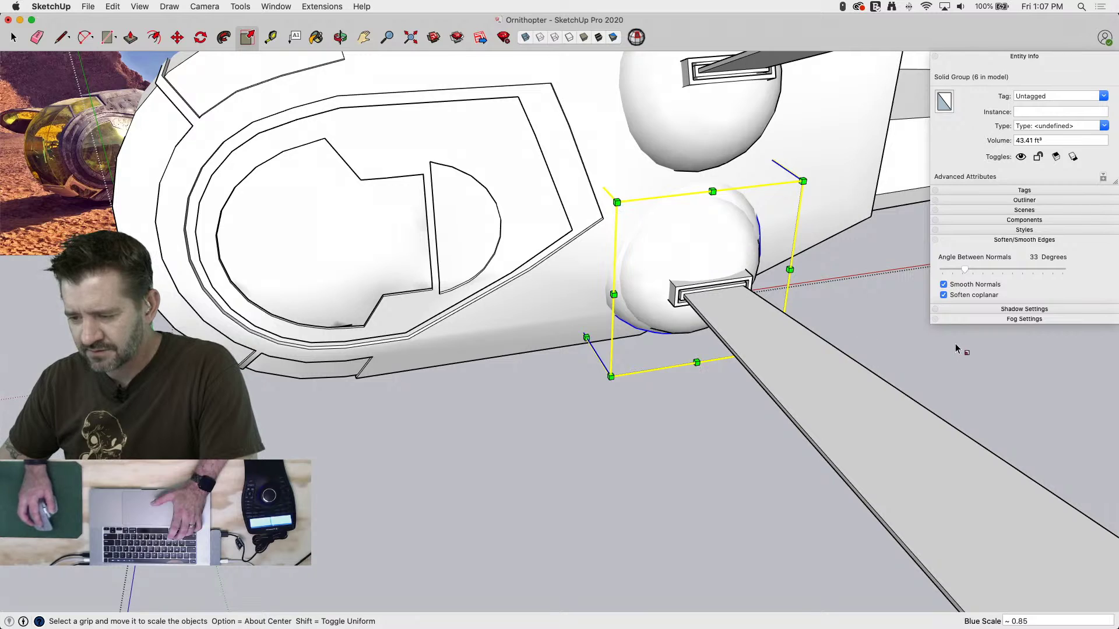
middle_drag(956, 349, 429, 254)
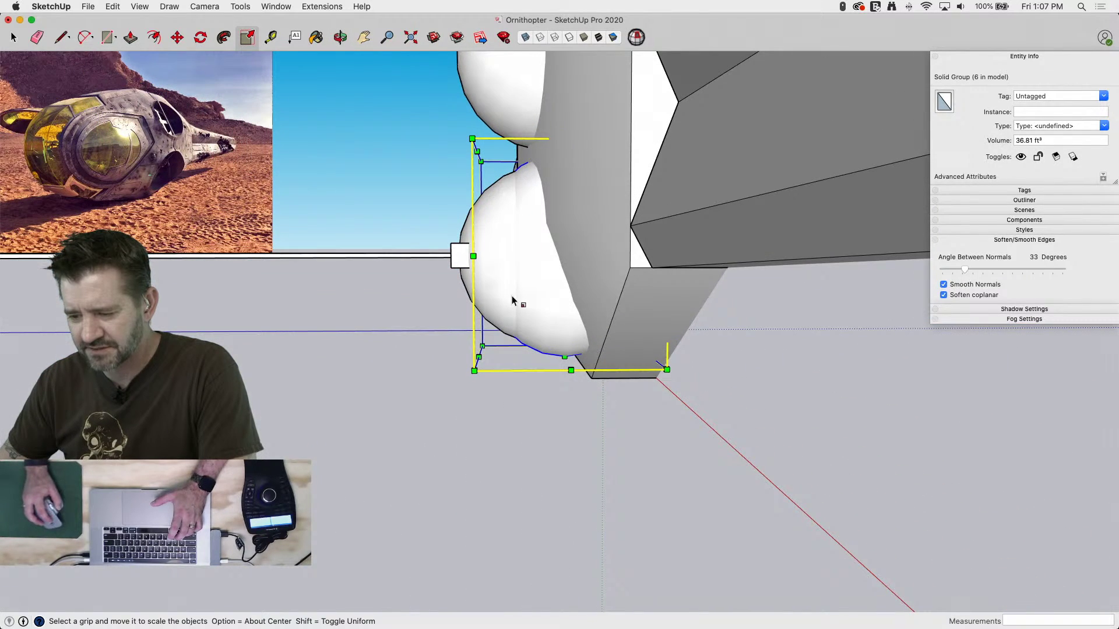
middle_drag(349, 406, 412, 402)
middle_drag(614, 493, 583, 419)
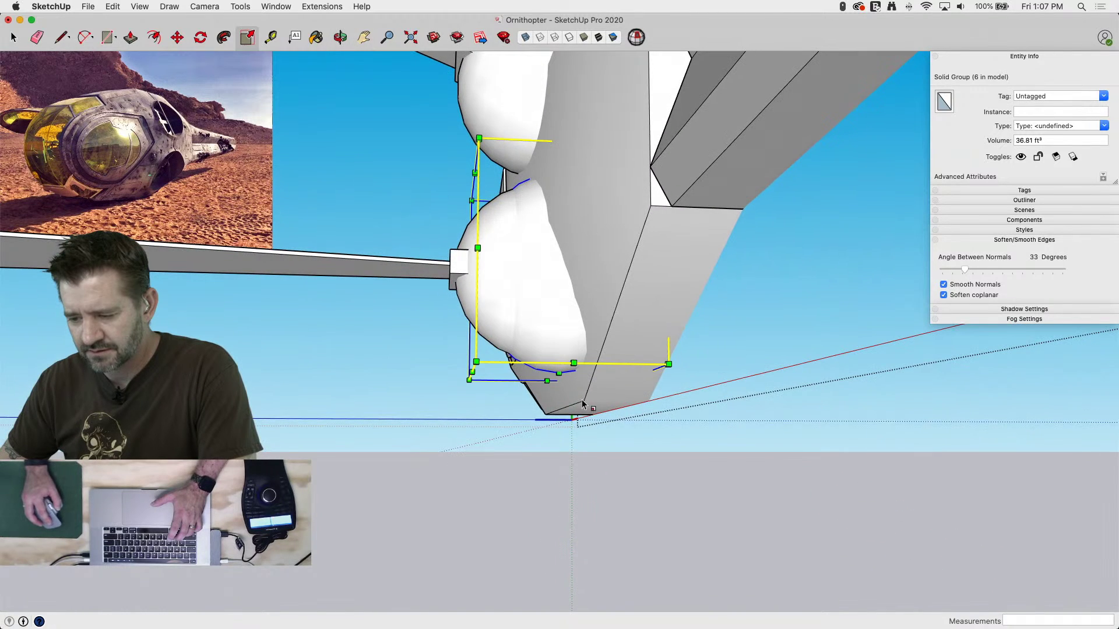
drag(559, 373, 560, 365)
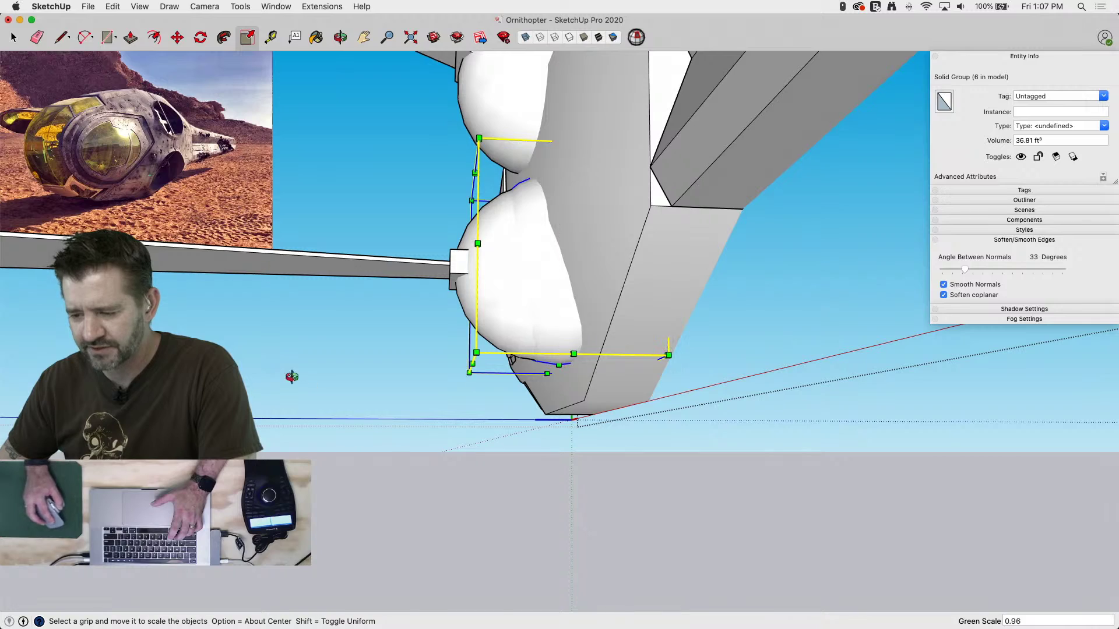
mouse_move(292, 377)
middle_down()
mouse_move(724, 370)
mouse_move(866, 383)
mouse_move(929, 442)
mouse_move(951, 500)
mouse_move(941, 565)
mouse_move(1052, 581)
middle_up()
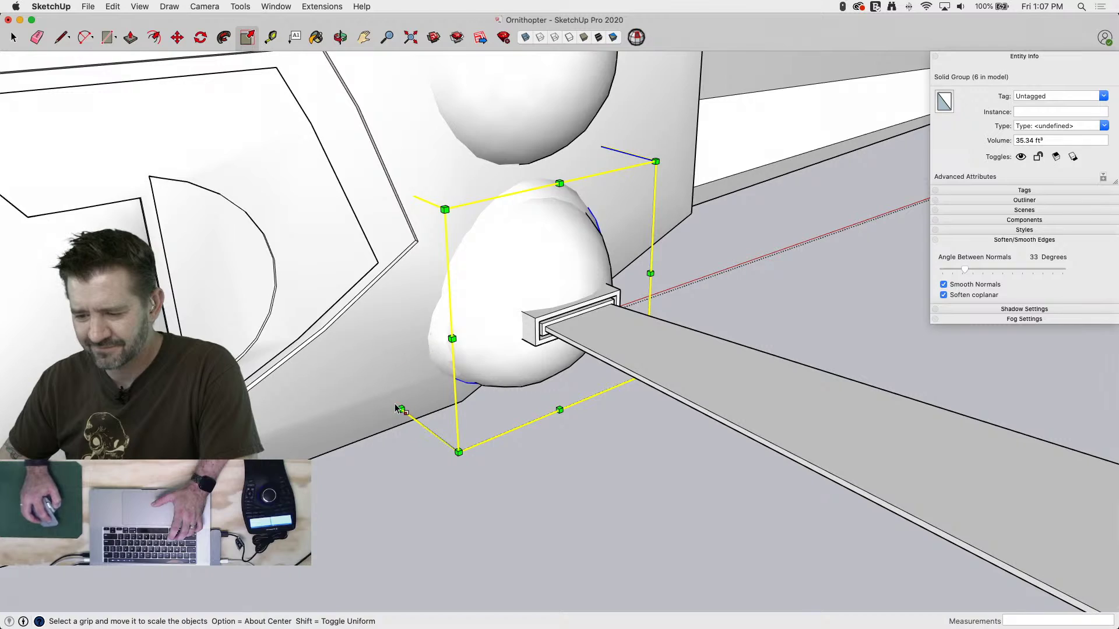
middle_drag(399, 309, 377, 377)
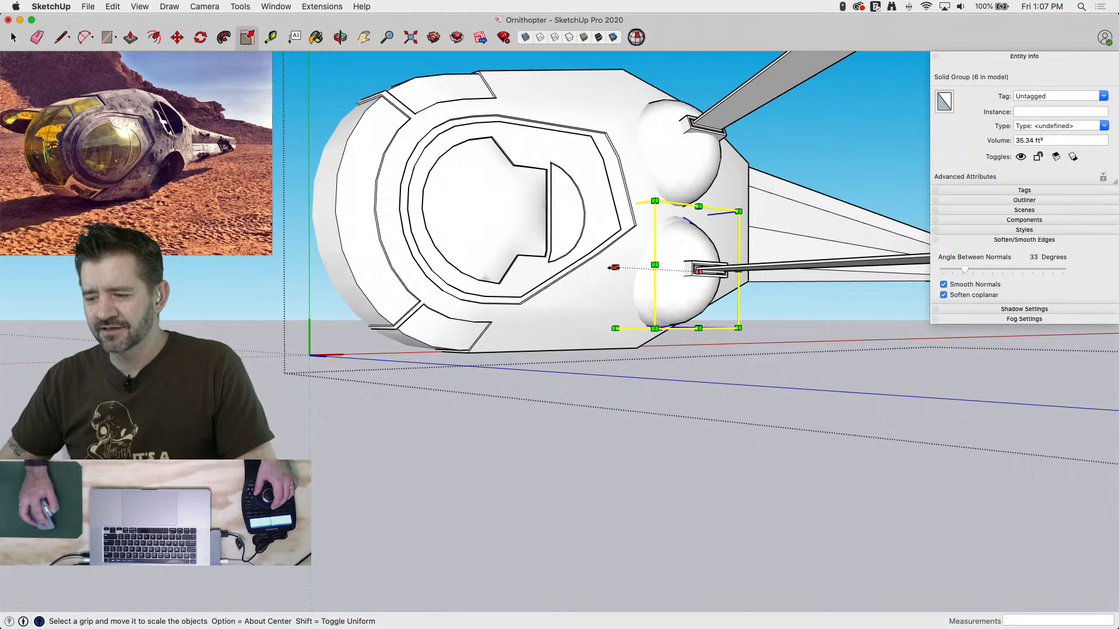
Scale the lower socket sphere to 1.04 along the red axis
drag(615, 267, 611, 267)
click(649, 268)
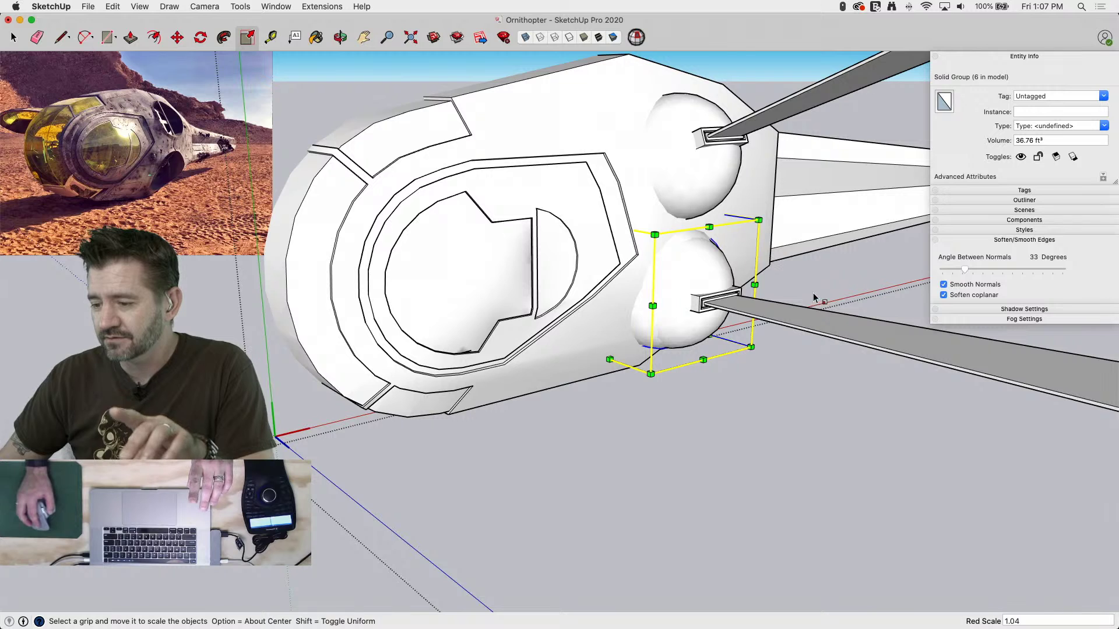
middle_drag(815, 292, 340, 273)
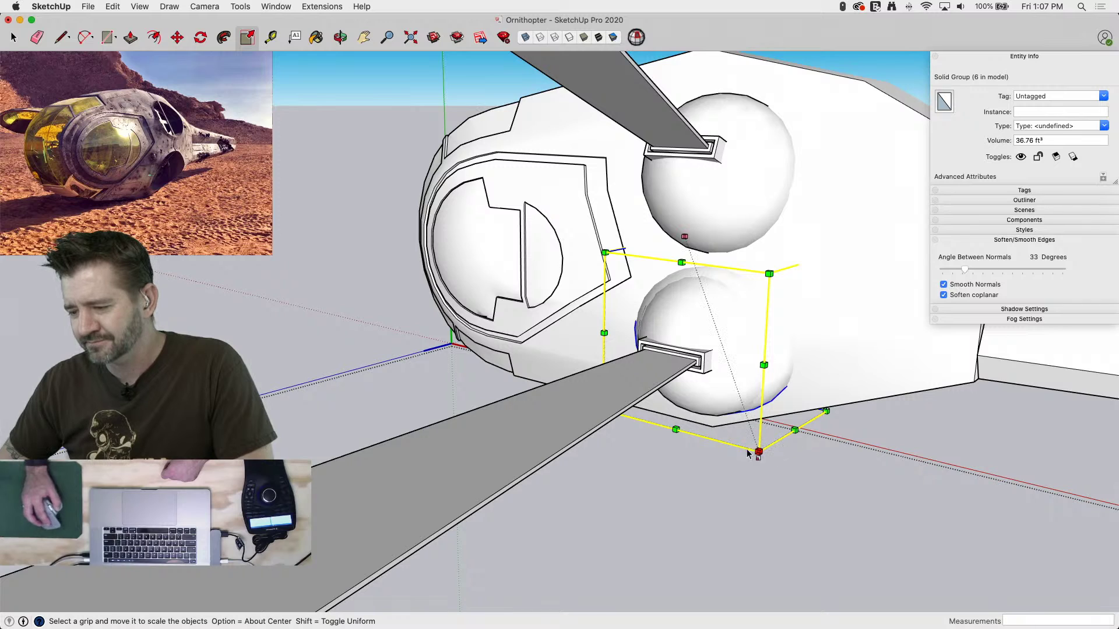
middle_drag(748, 454, 469, 373)
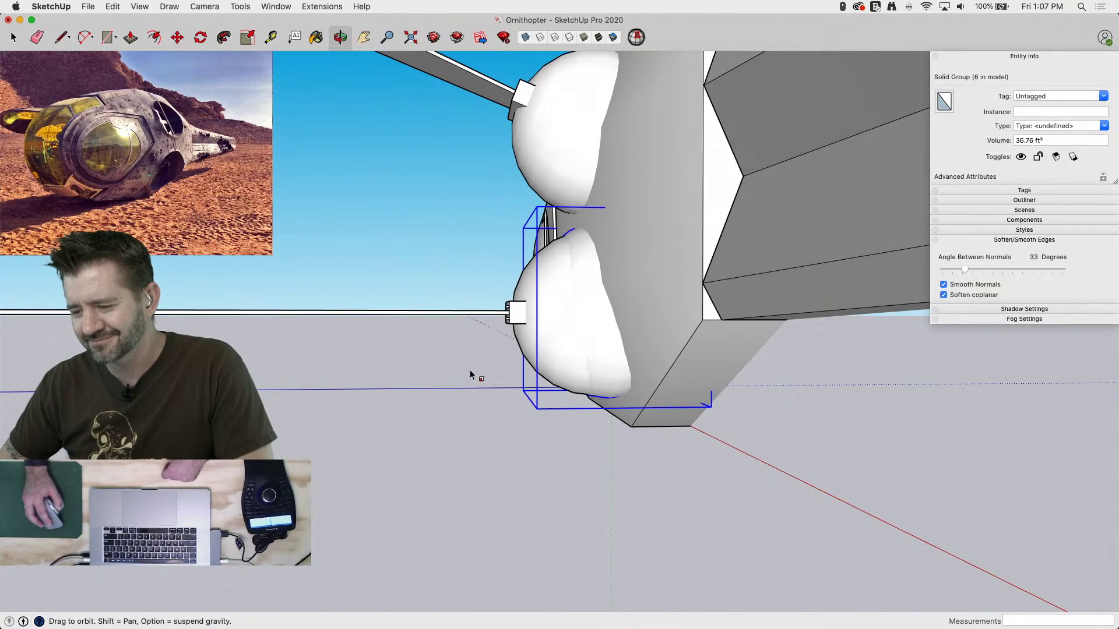
key(s)
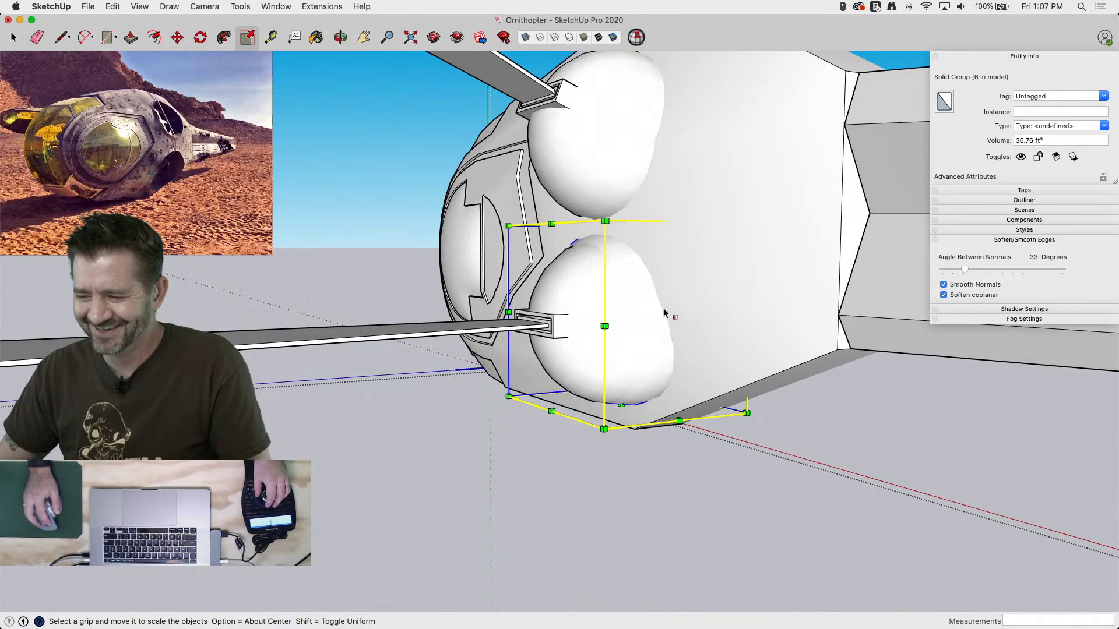
key(space)
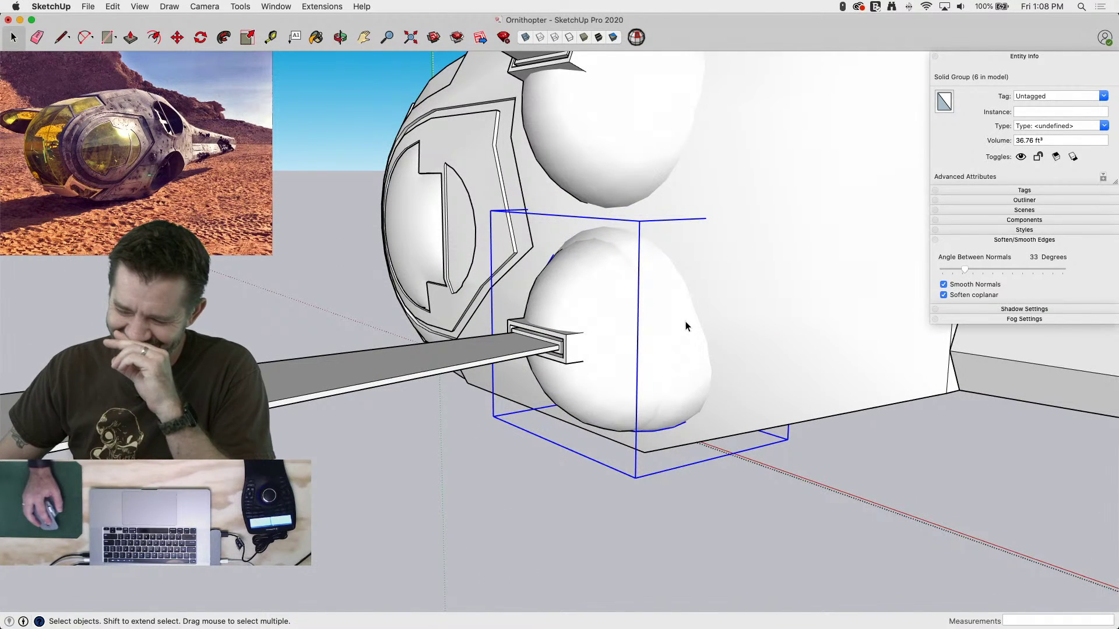
double_click(685, 320)
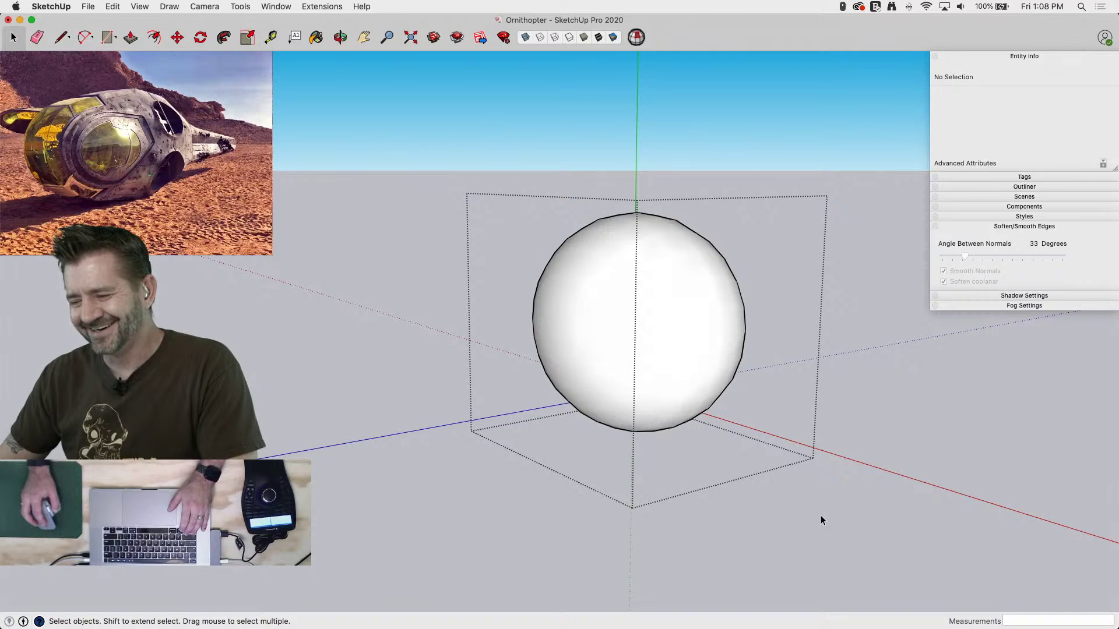
click(838, 565)
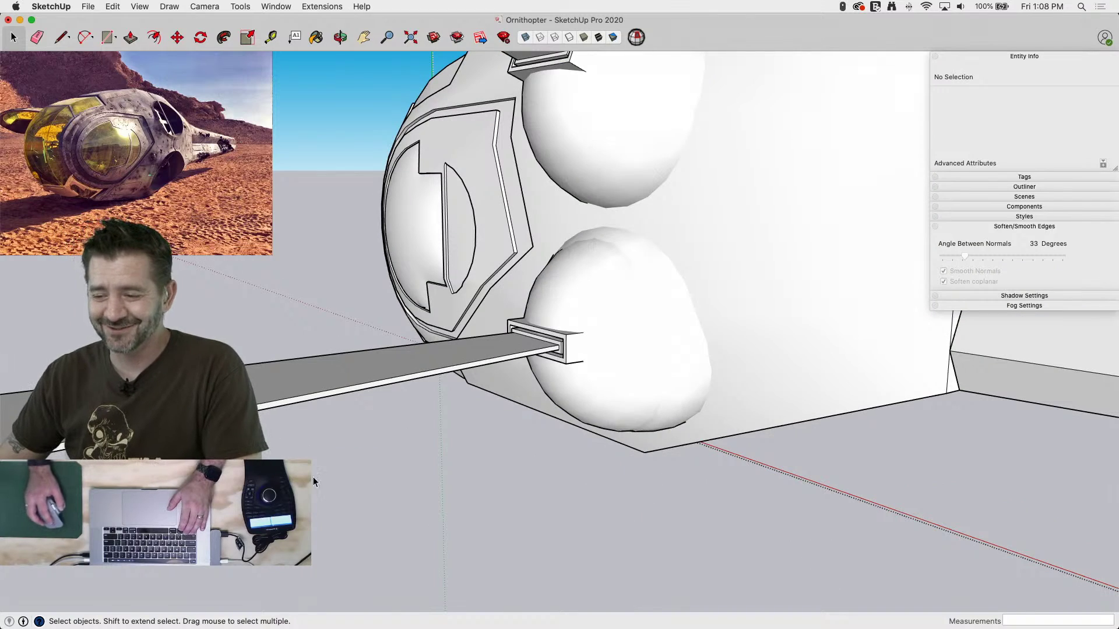
Open the upper Wing component and copy its ball joint sphere group
middle_drag(313, 481, 919, 524)
scroll(642, 502, down, 3)
middle_drag(678, 319, 552, 284)
click(553, 284)
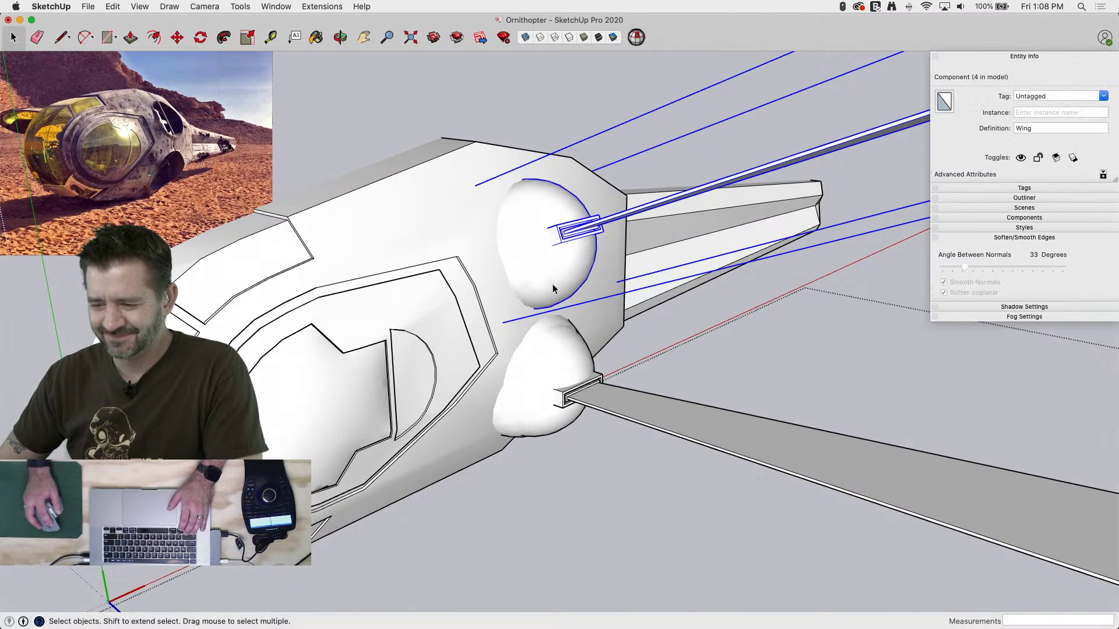
double_click(552, 284)
click(552, 285)
double_click(553, 284)
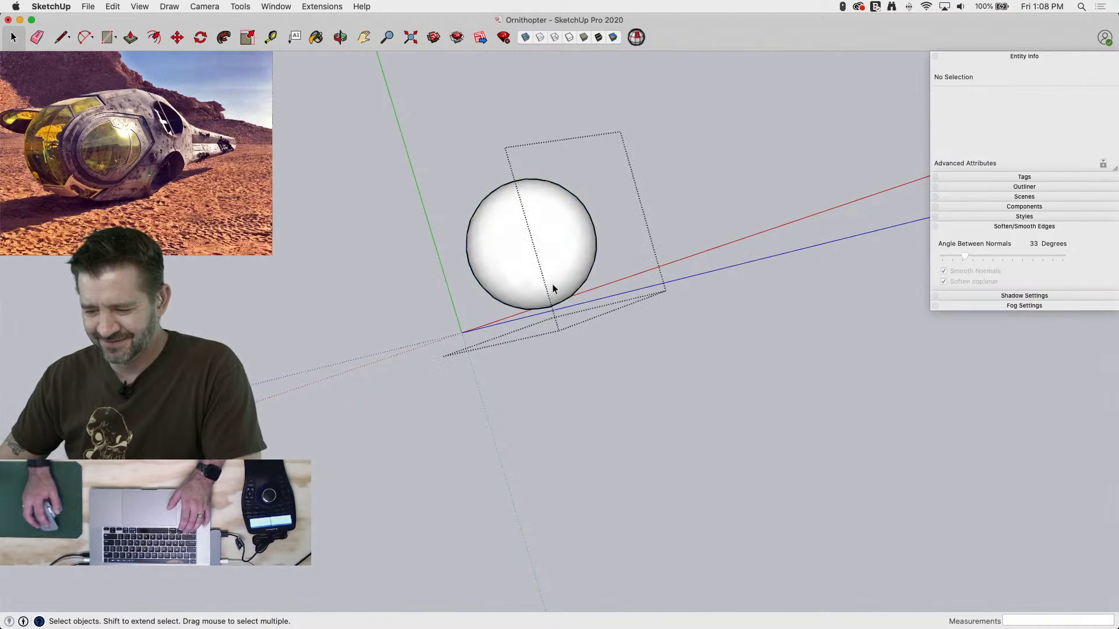
click(552, 285)
key(super+c)
click(767, 385)
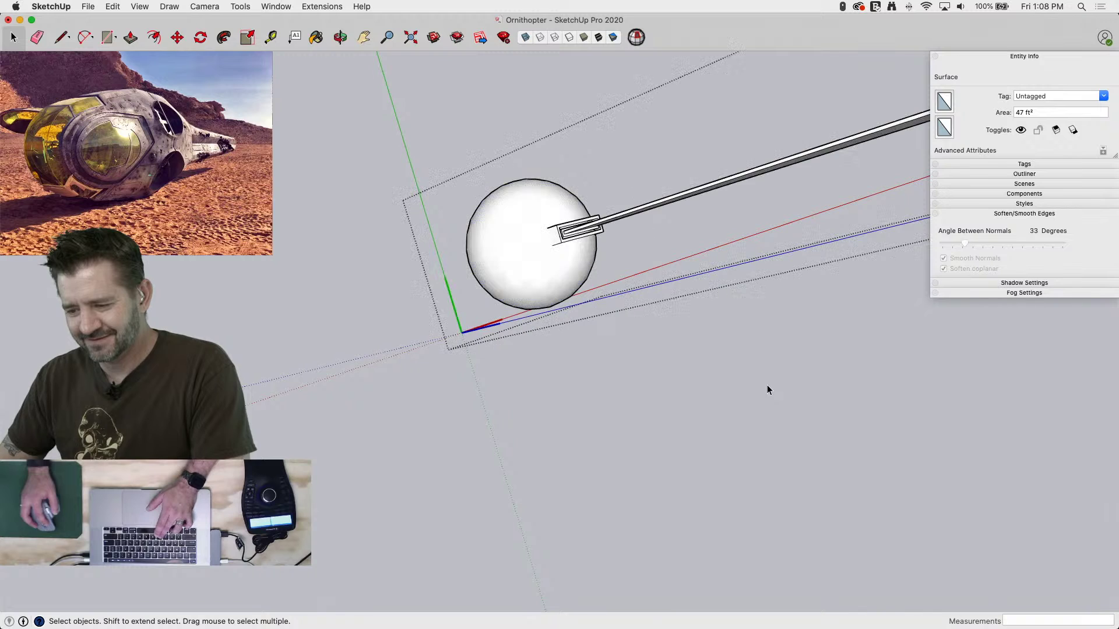
click(567, 290)
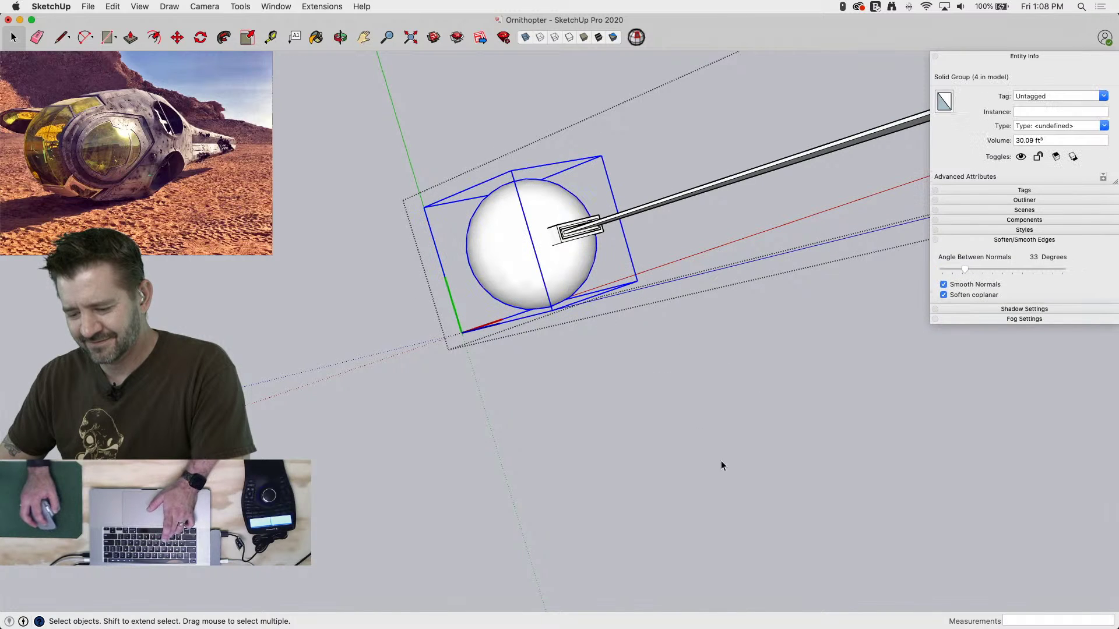
key(super+c)
Close the Wing component and paste the copied sphere in place over the upper ball joint
click(739, 490)
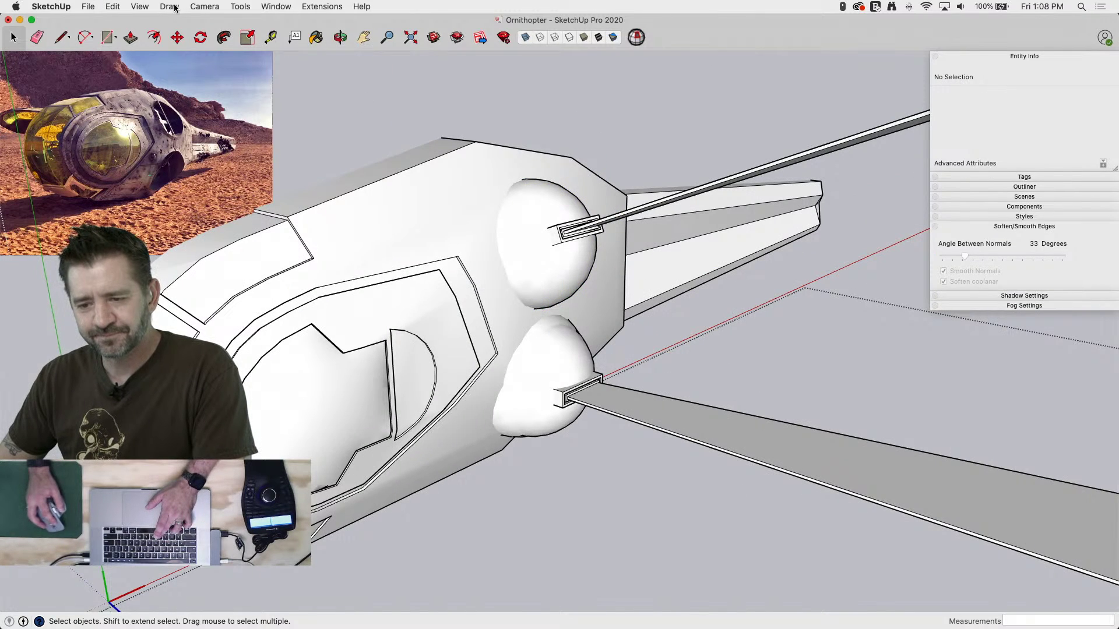
click(141, 7)
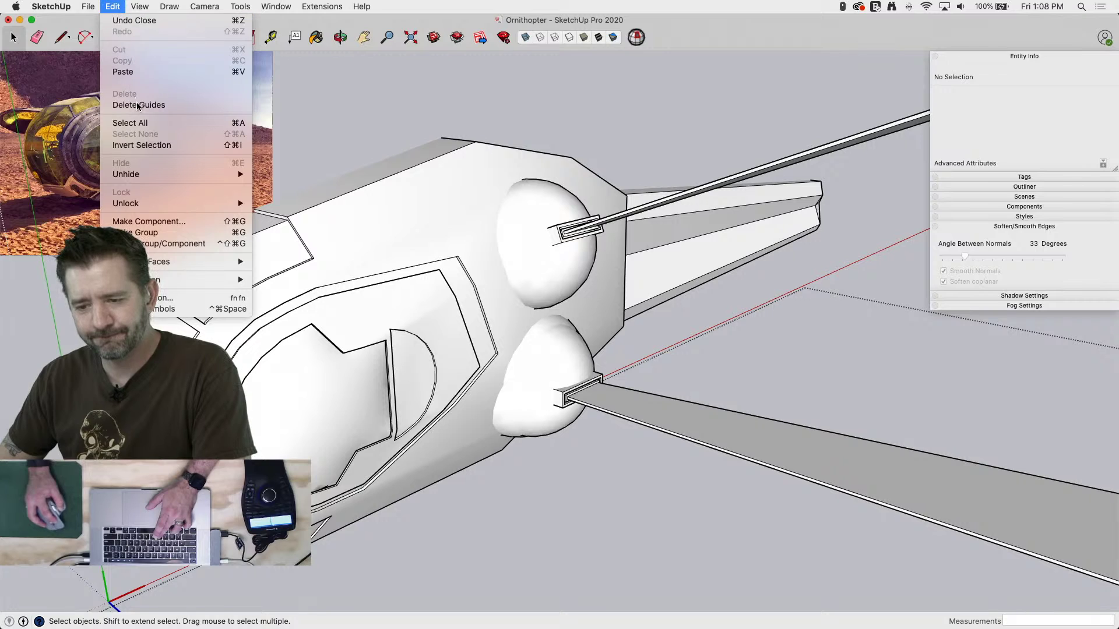
click(137, 82)
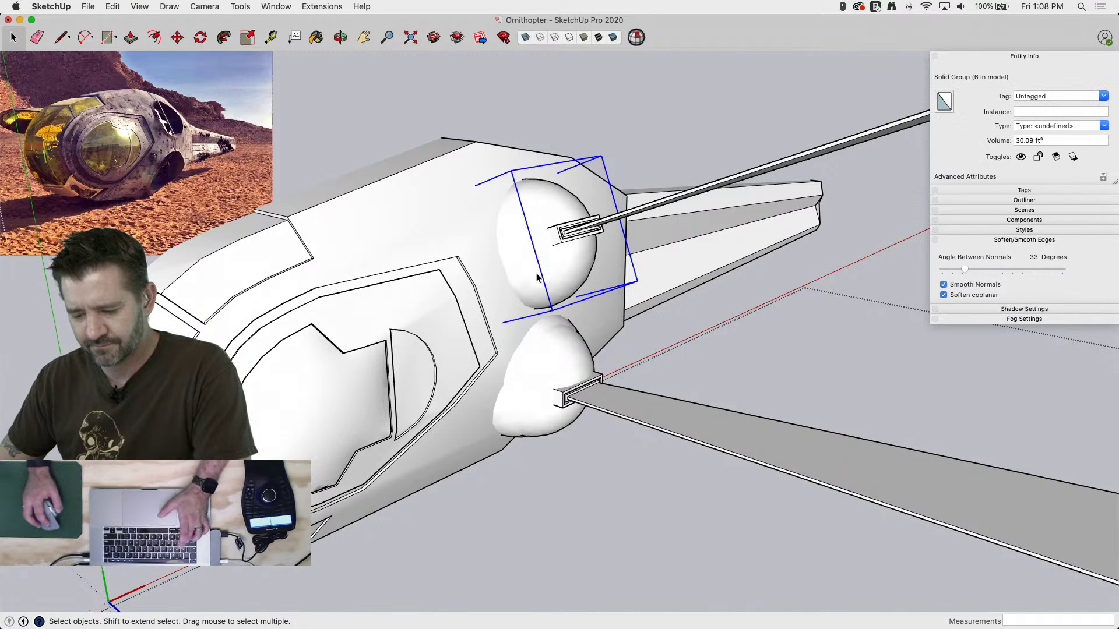
Scale the upper pasted sphere uniformly about its center by 1.17 so it encloses the ball joint
key(s)
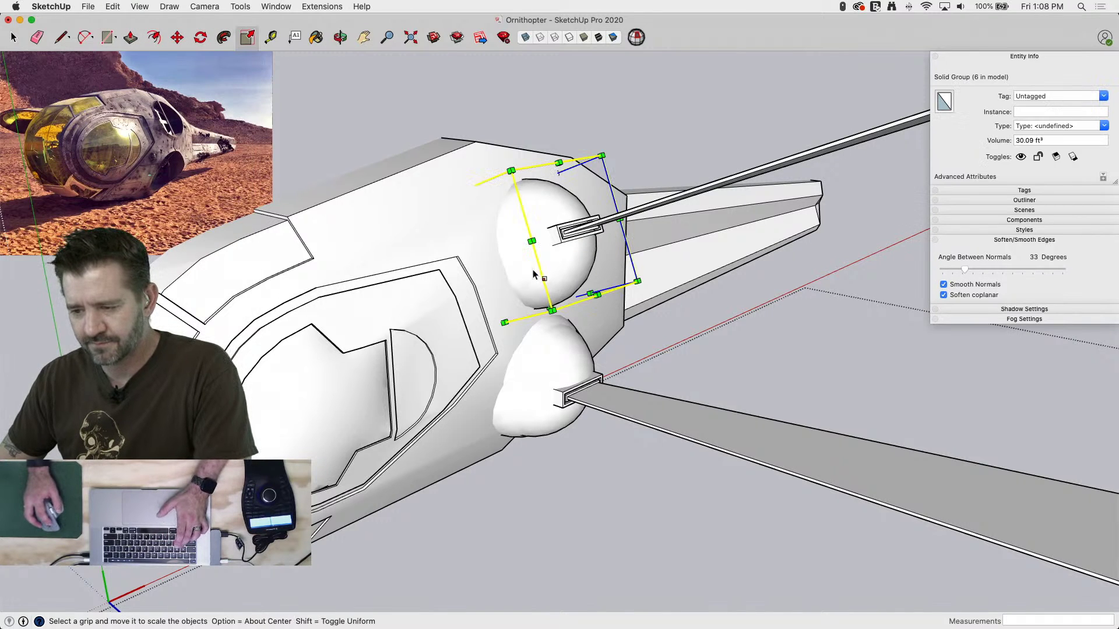
click(511, 171)
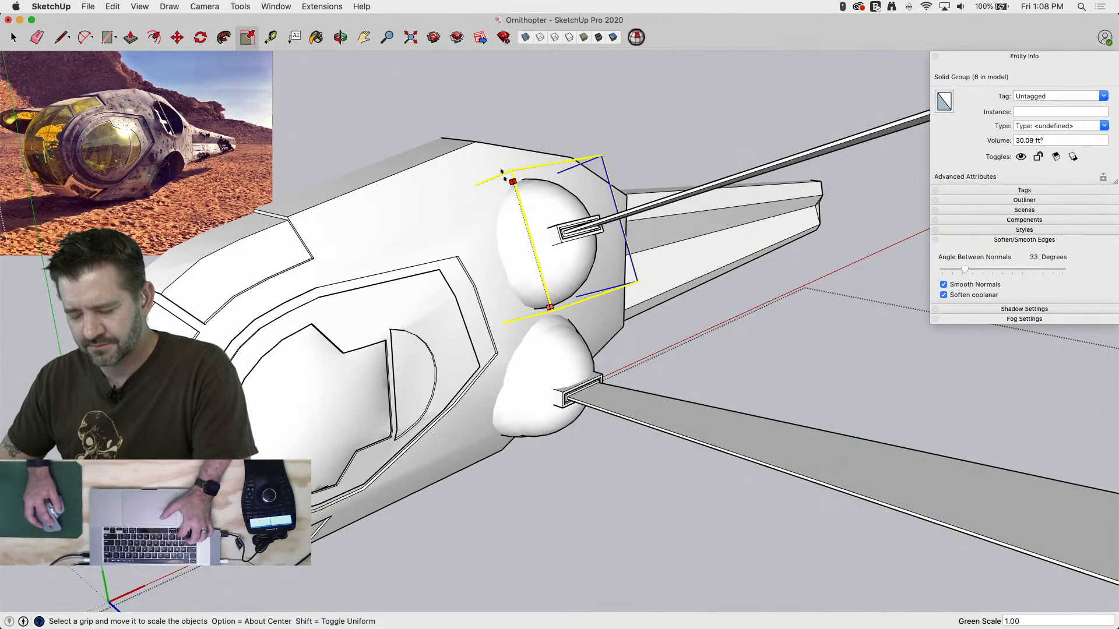
key(alt)
key(alt)
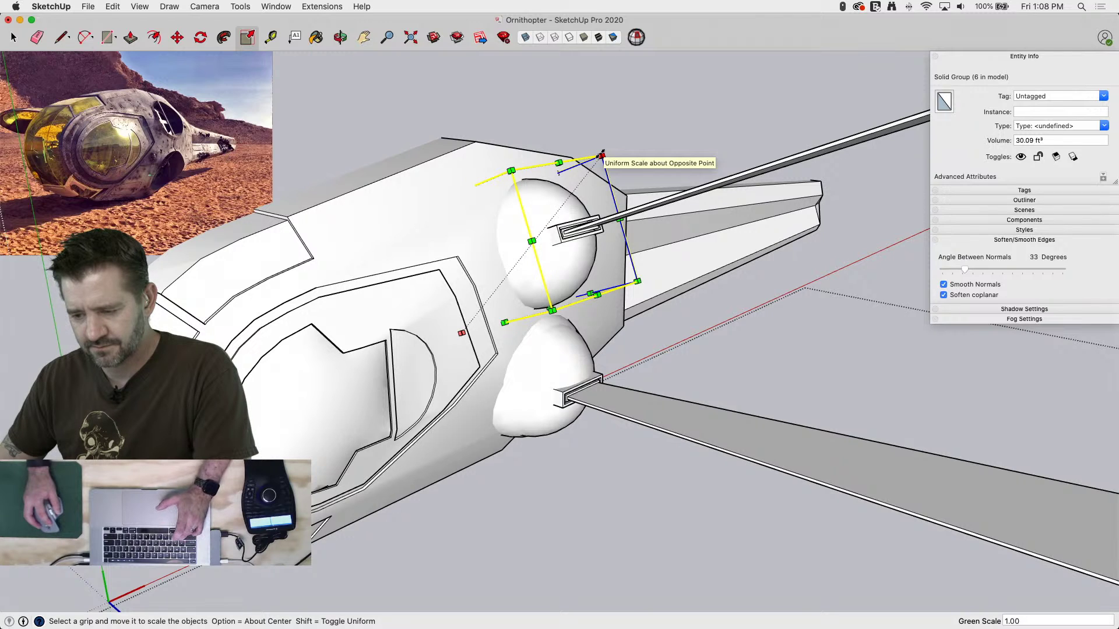
click(602, 157)
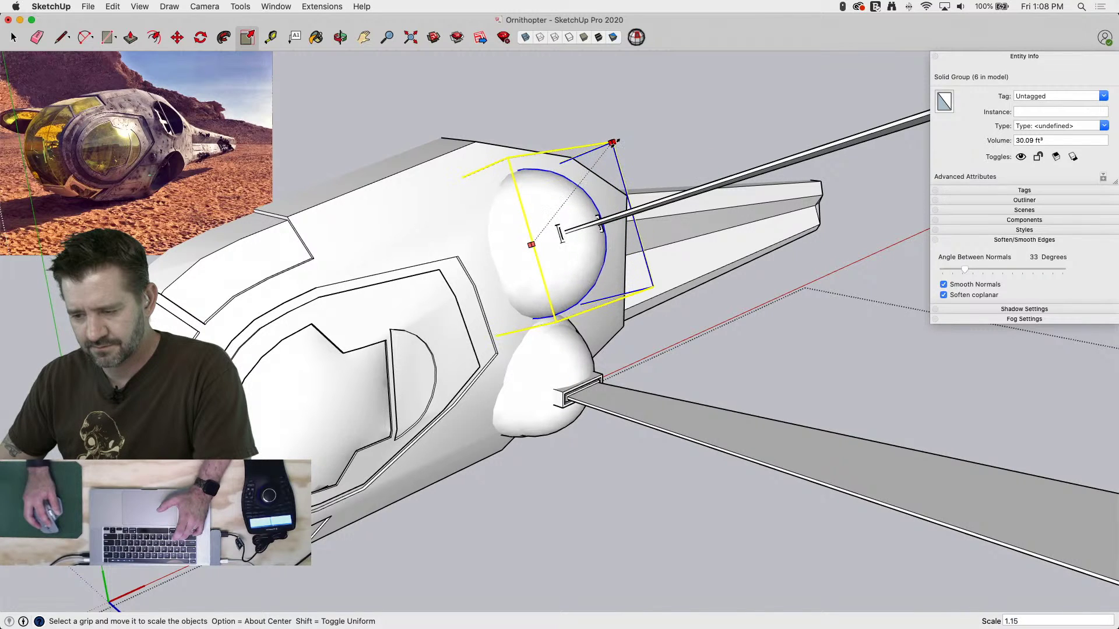
click(613, 140)
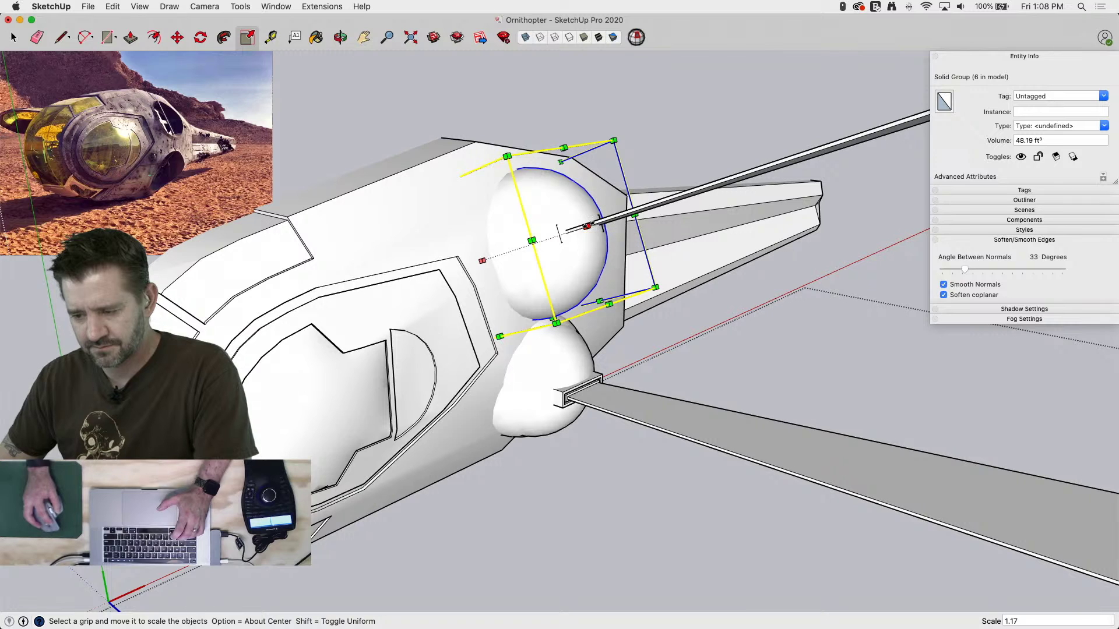
Flatten the upper enlarged sphere to about 0.84 along its blue axis, and scale it to 0.96 along its green axis
click(587, 225)
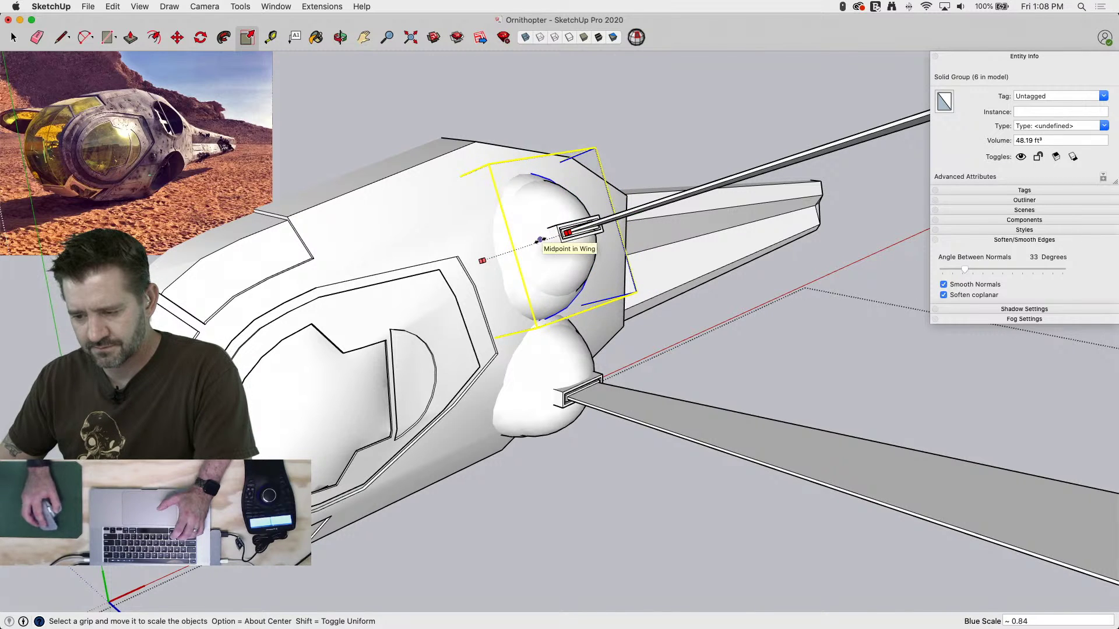
click(546, 239)
middle_drag(746, 390, 789, 267)
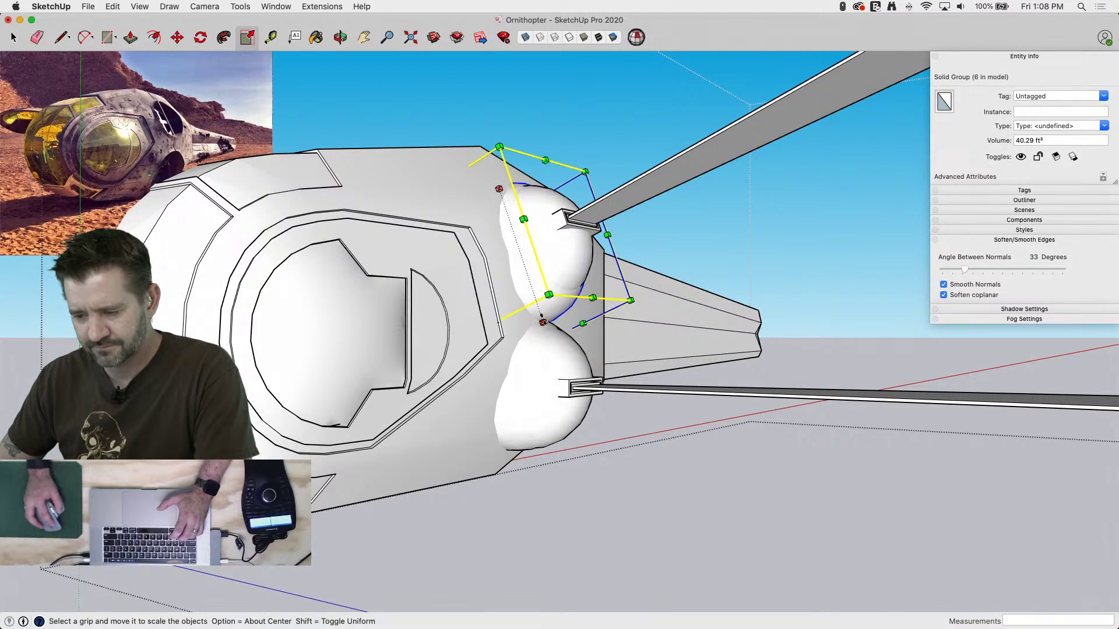
click(543, 322)
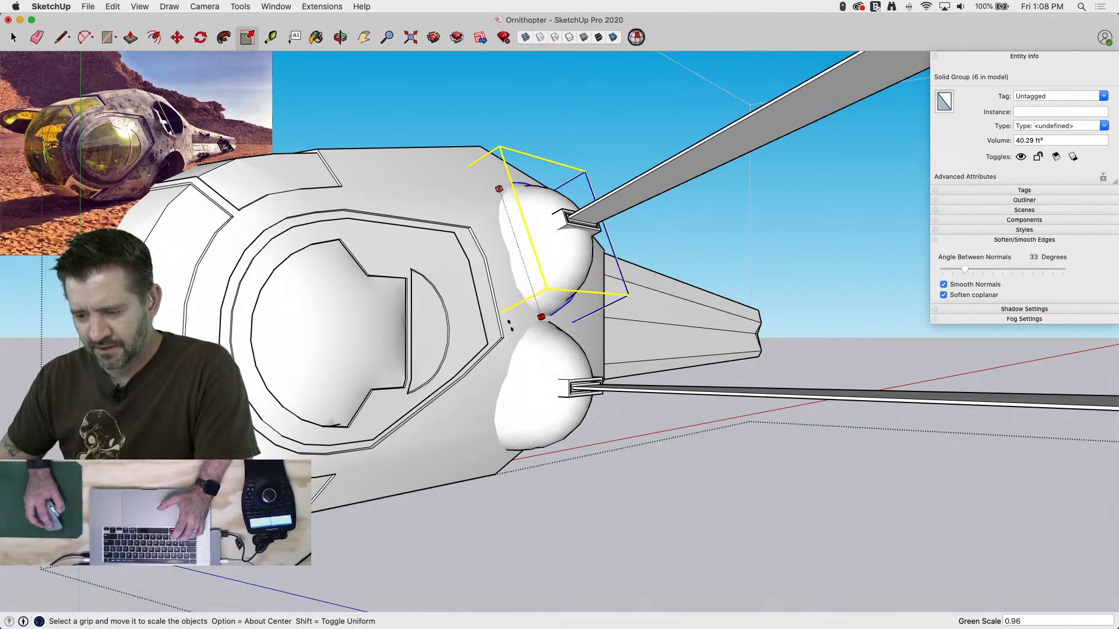
click(509, 325)
middle_drag(759, 341, 423, 221)
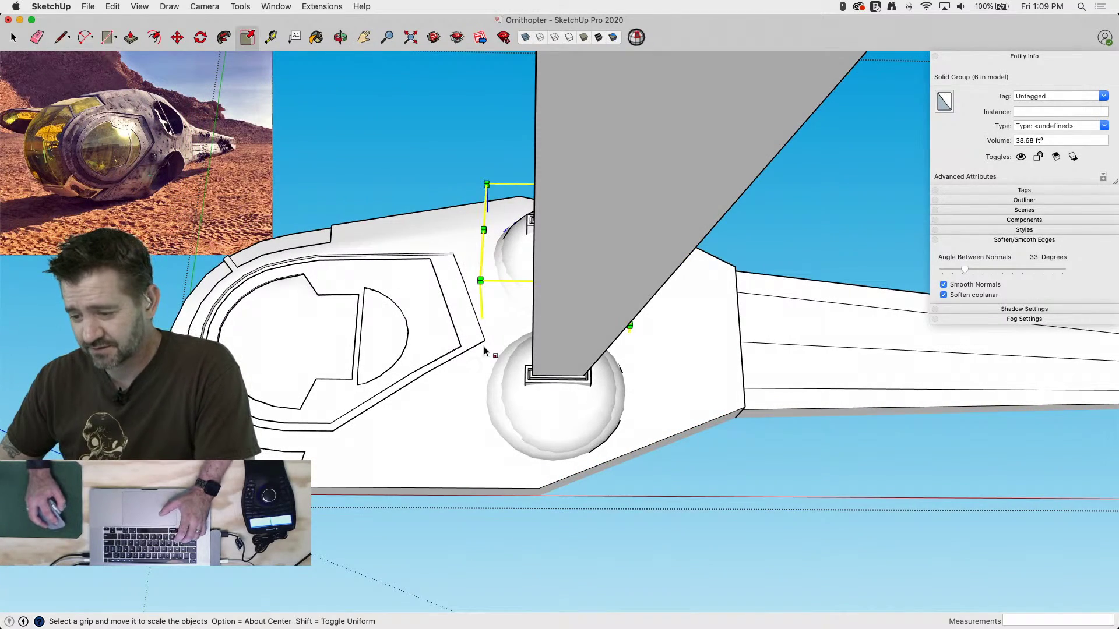
Reduce the lower socket sphere very slightly along the fuselage's length with the Scale tool
key(space)
click(498, 412)
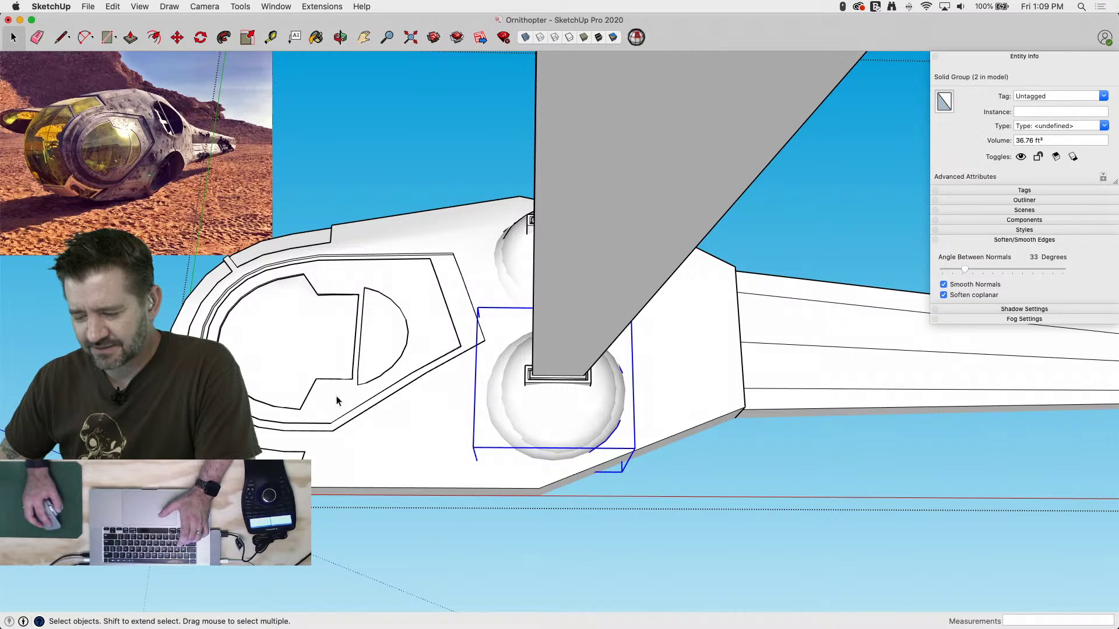
middle_drag(337, 394, 368, 412)
key(s)
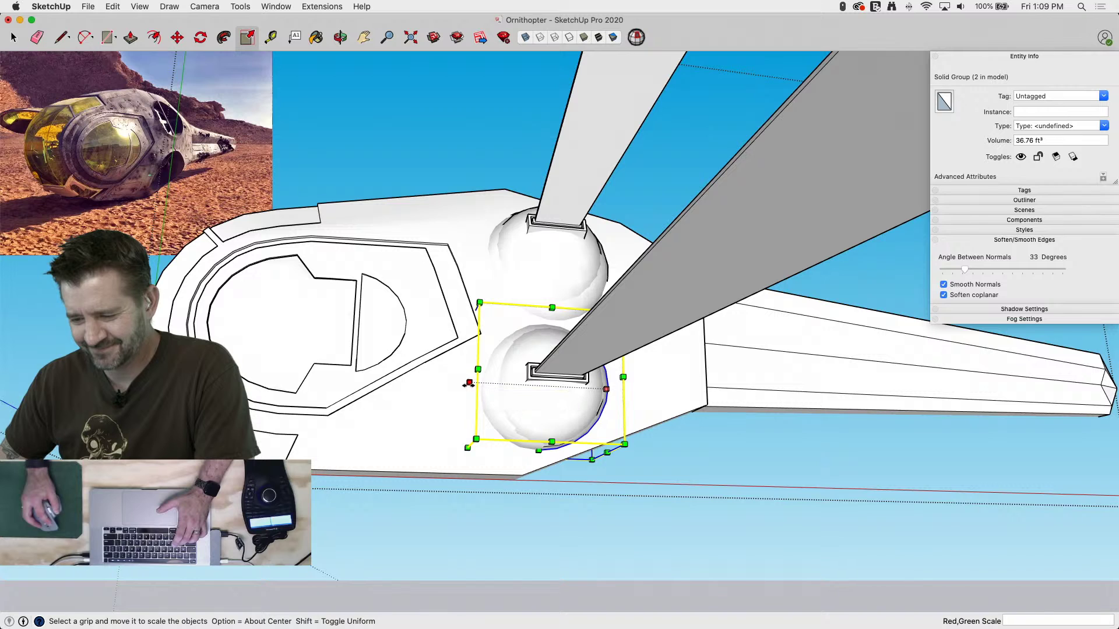
drag(469, 383, 466, 382)
middle_drag(689, 472, 320, 517)
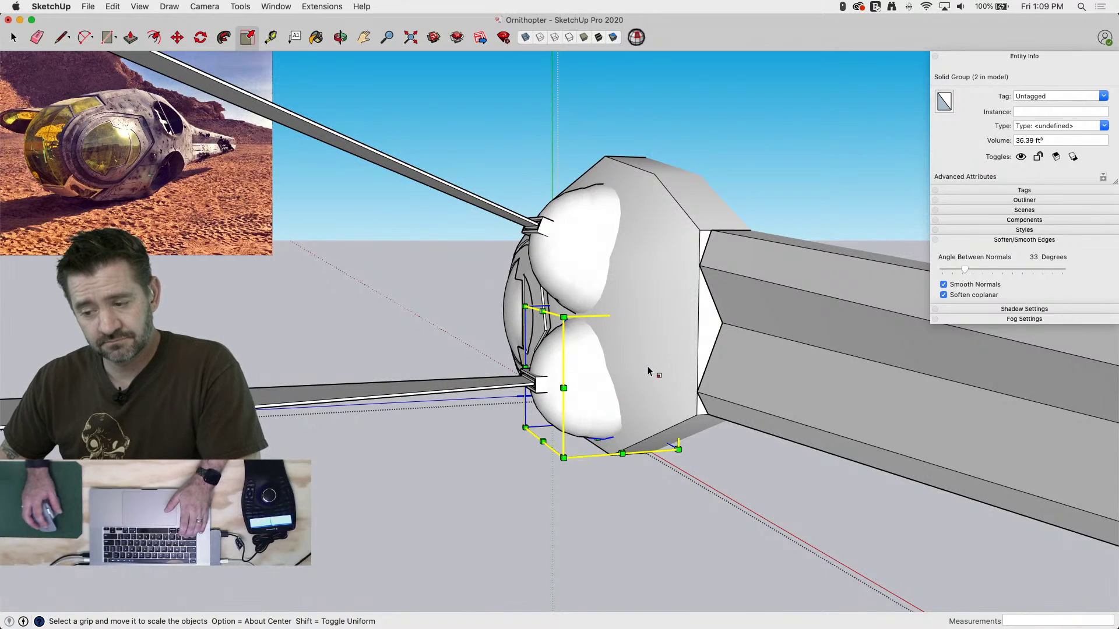
Select the upper and lower socket spheres together and cut them from the HalfThopter level
key(space)
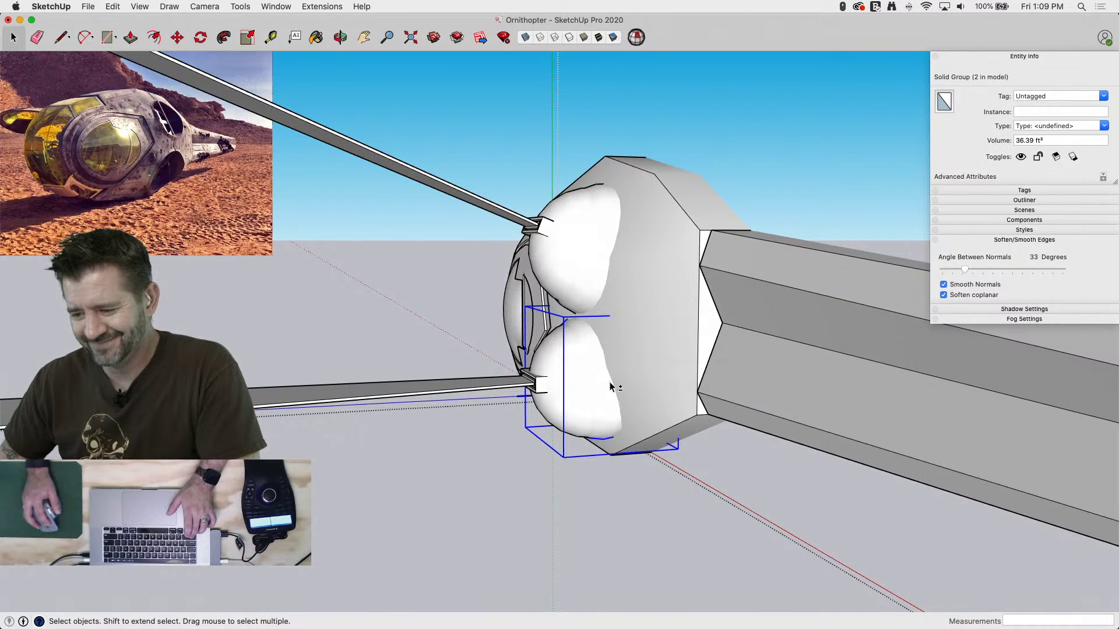
key(Escape)
click(601, 265)
click(578, 282)
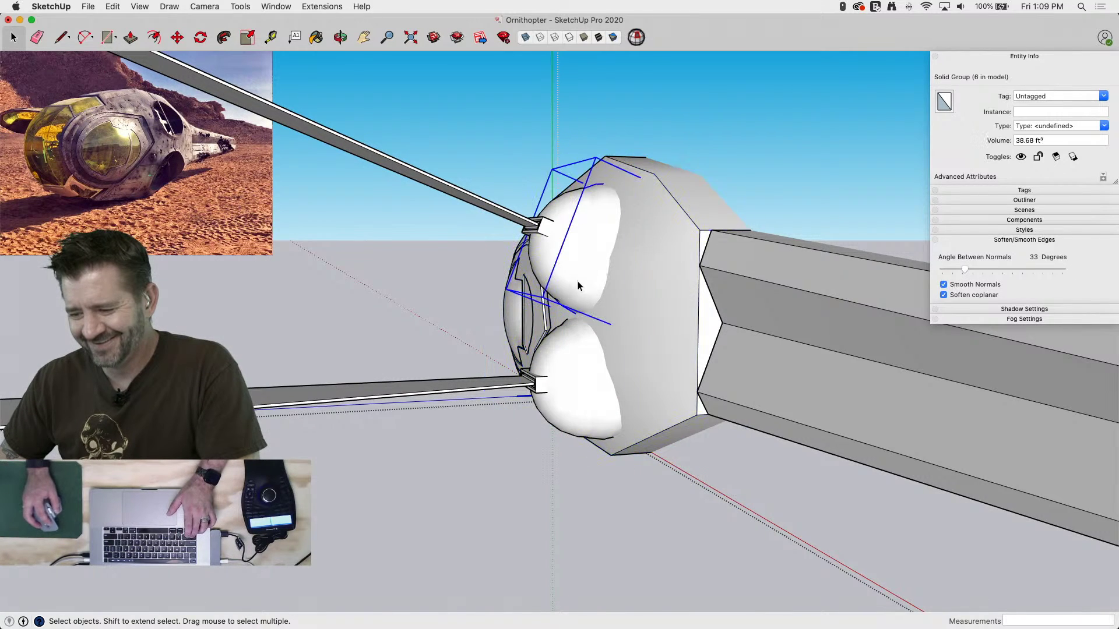
shift+click(598, 379)
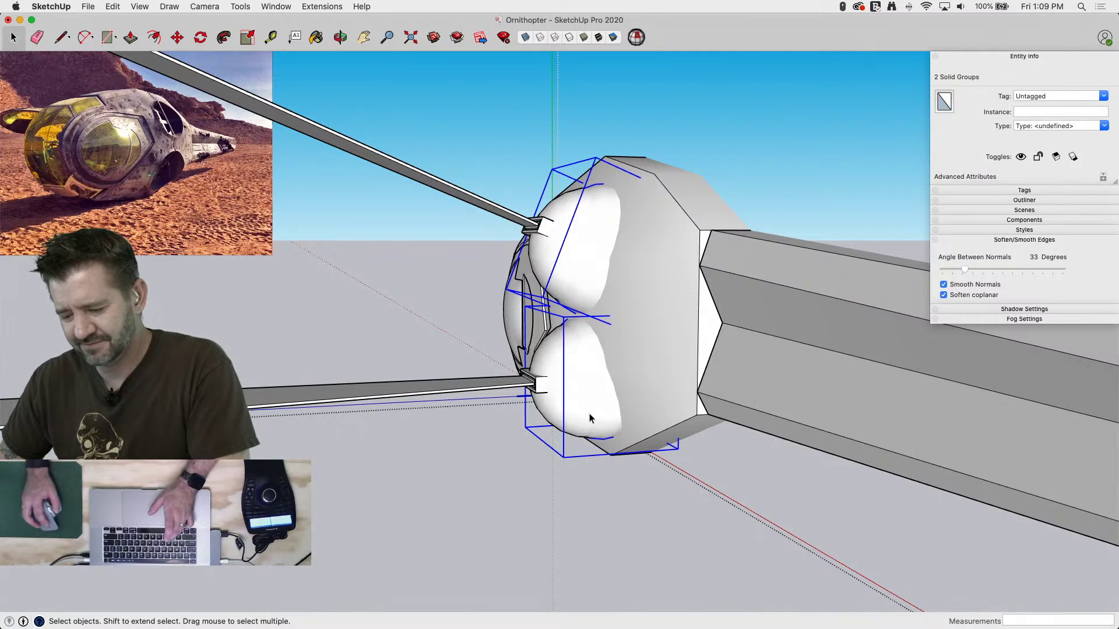
key(super+x)
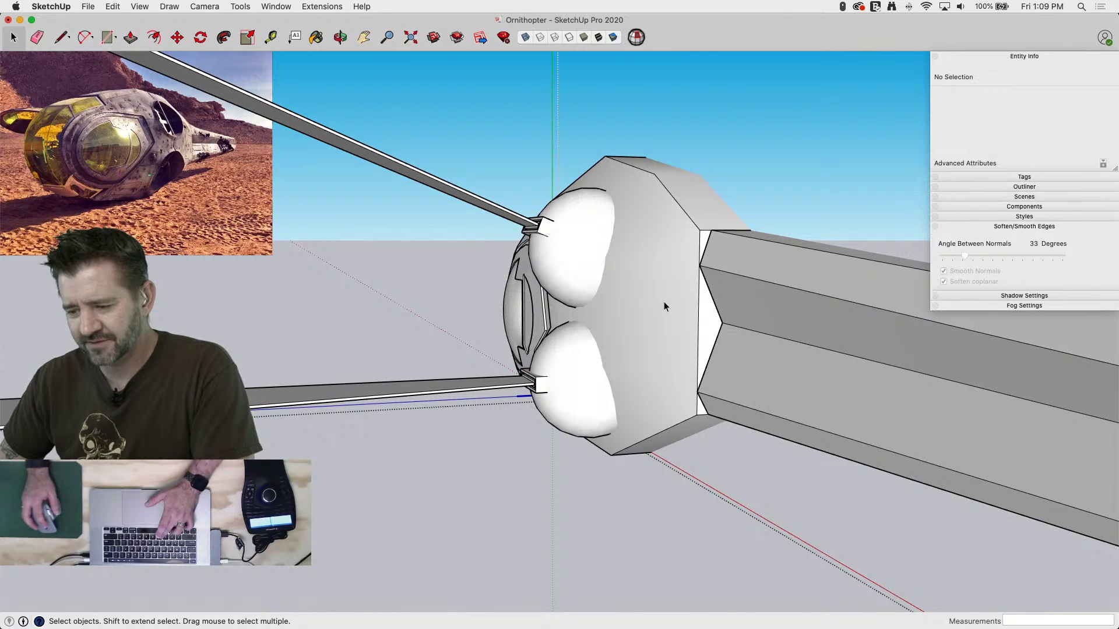
Open the fuselage body for editing, paste both socket spheres in place inside it, and explode them
double_click(663, 301)
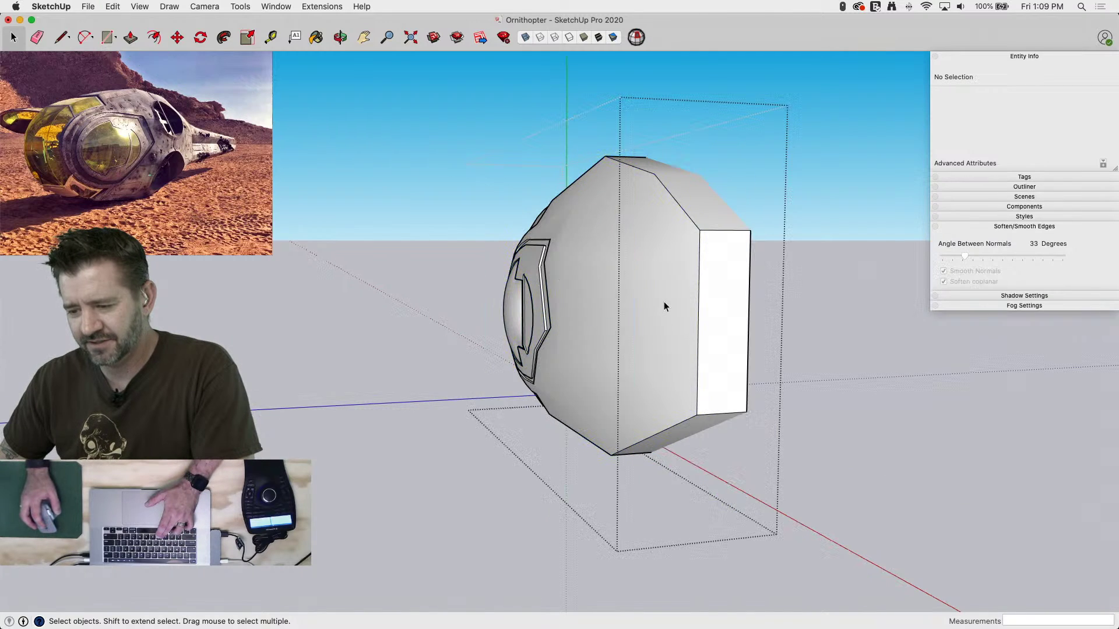
click(117, 7)
click(134, 82)
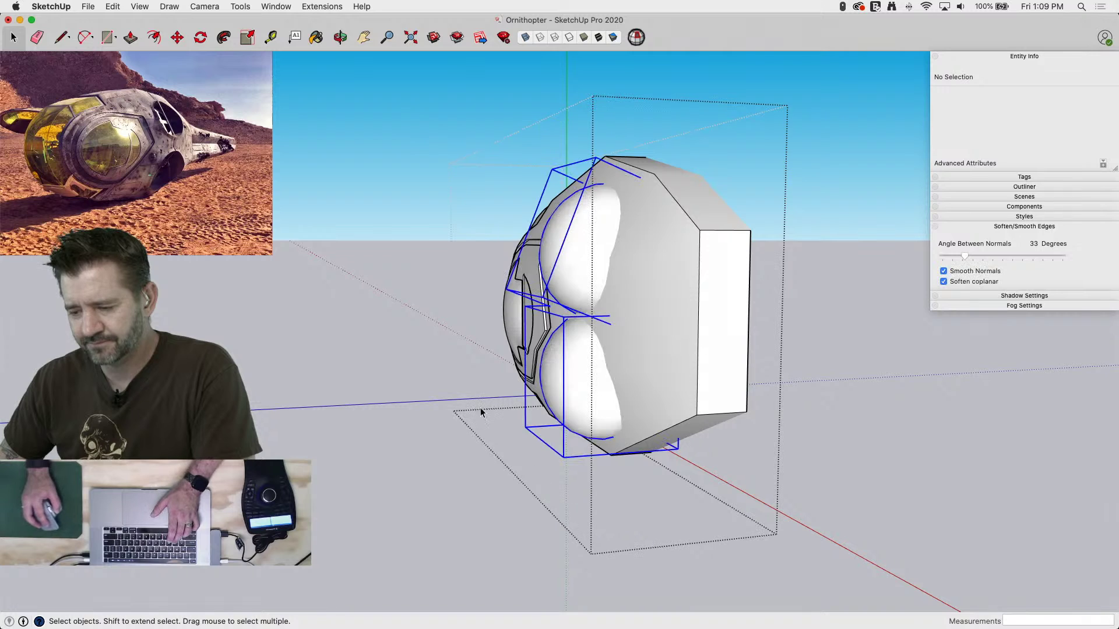
middle_drag(481, 412, 560, 367)
right_click(608, 407)
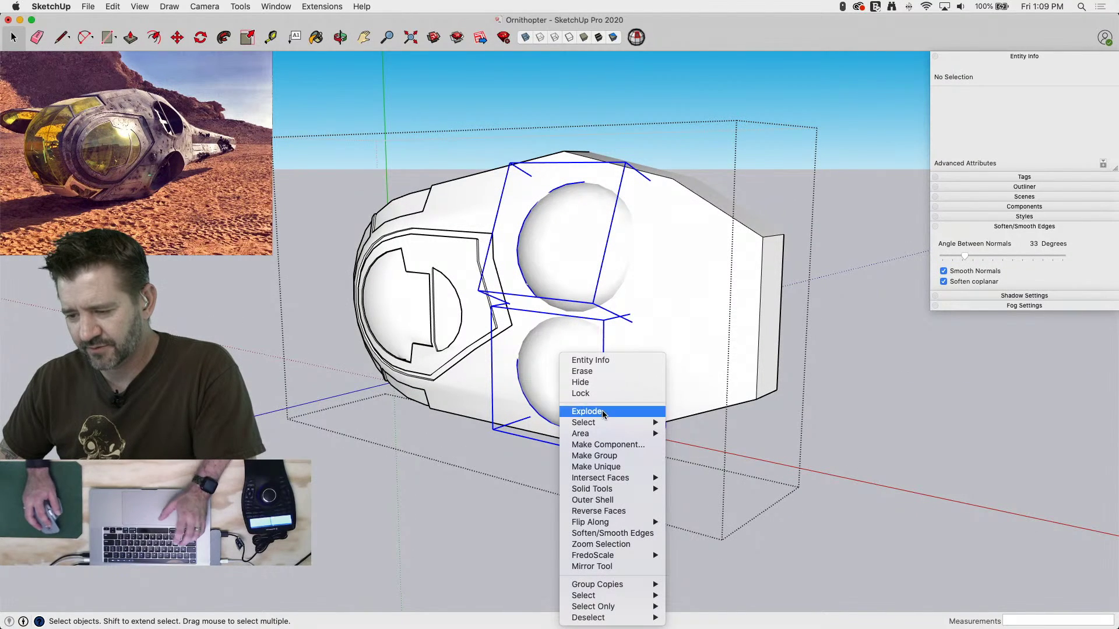
click(602, 412)
Select the fuselage side face together with both socket spheres and intersect the faces with the selection
drag(714, 136, 405, 474)
drag(739, 129, 504, 423)
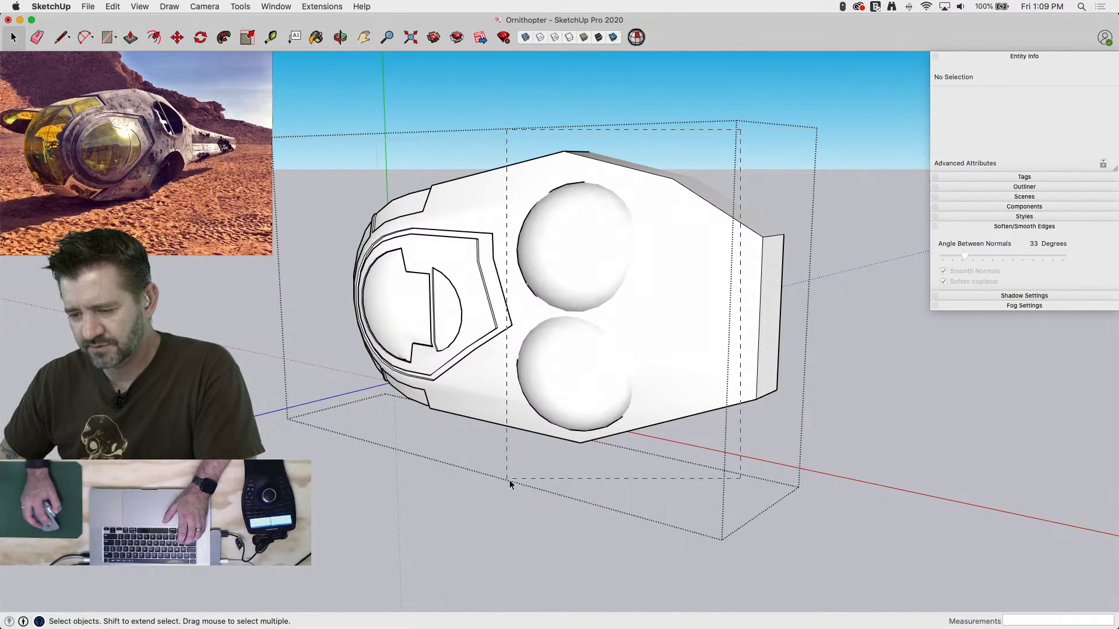
drag(516, 484, 517, 483)
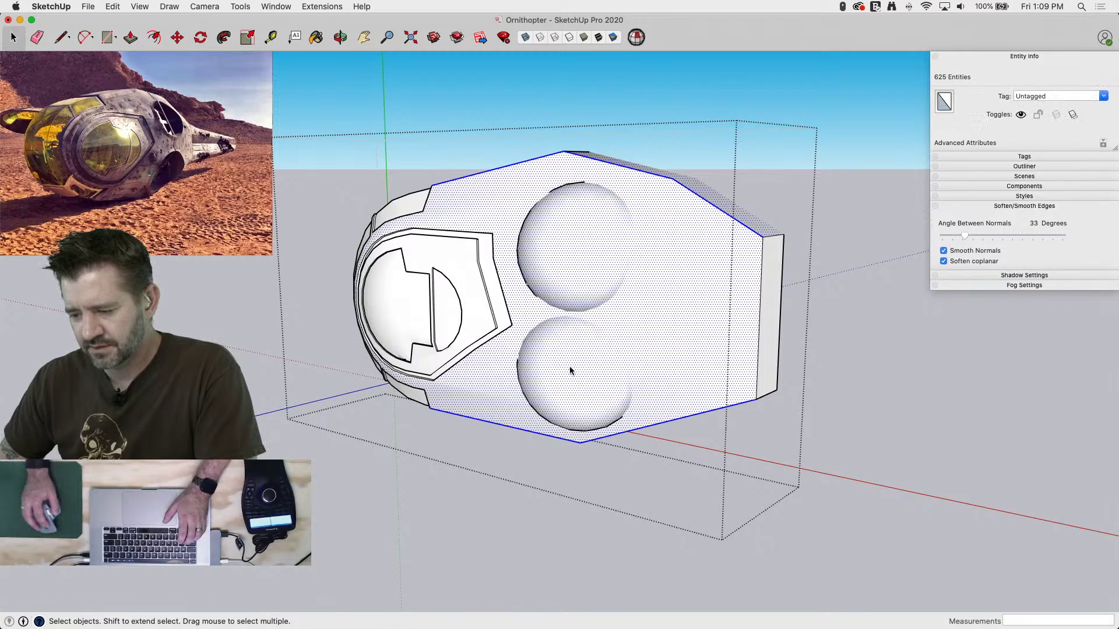
right_click(562, 361)
mouse_move(615, 464)
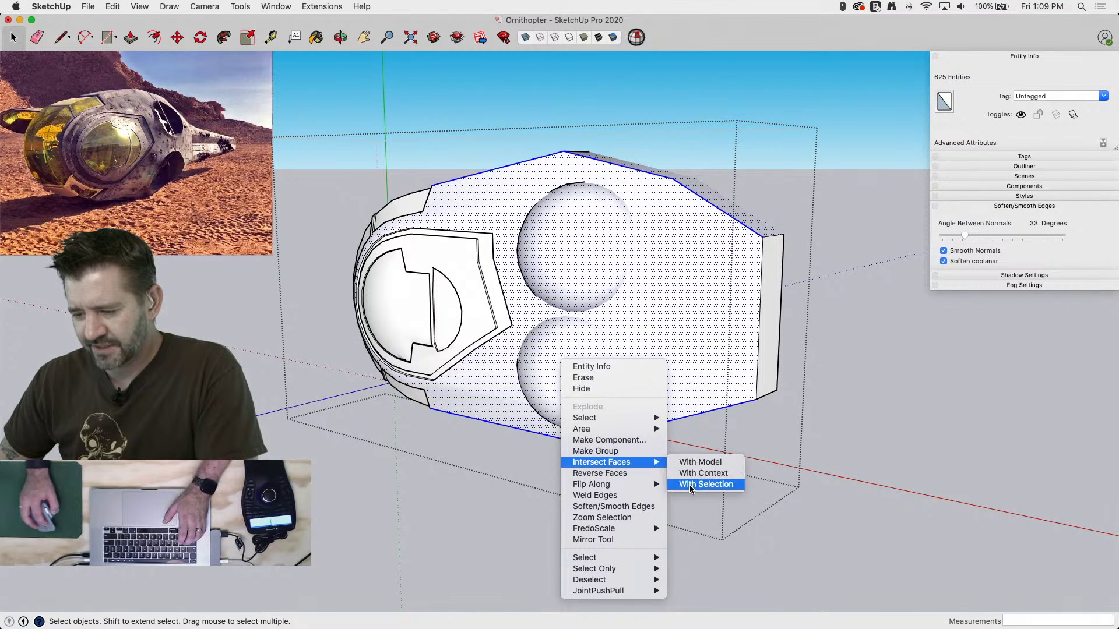
click(697, 483)
click(689, 463)
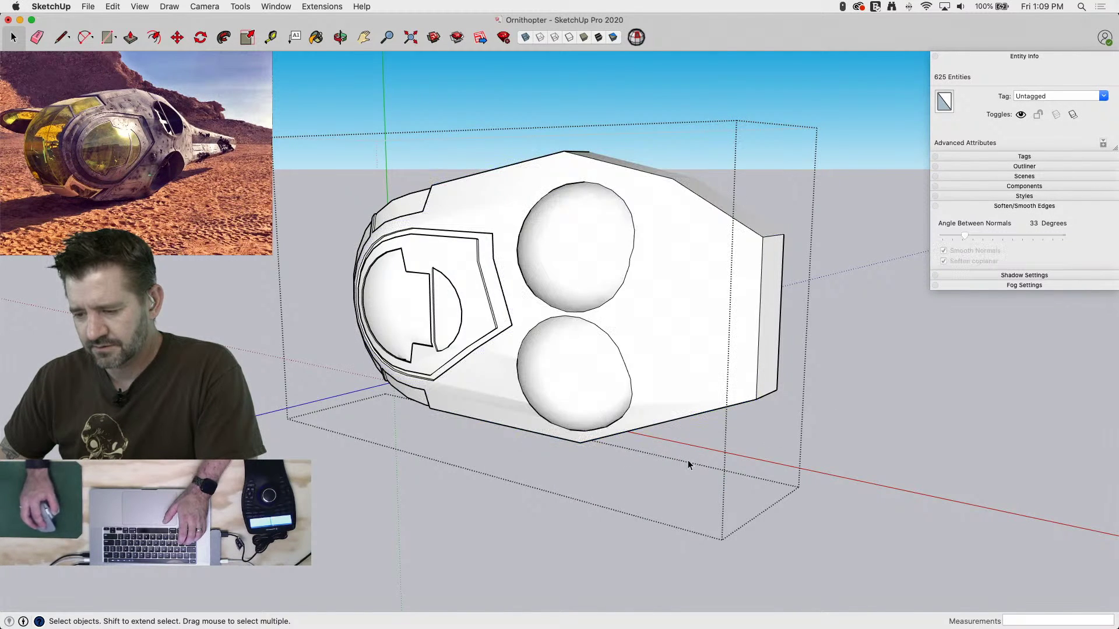
Delete the inner sphere halves, the fuselage faces covering the two sockets, and the leftover sliver between them from inside the body
middle_drag(408, 418, 327, 452)
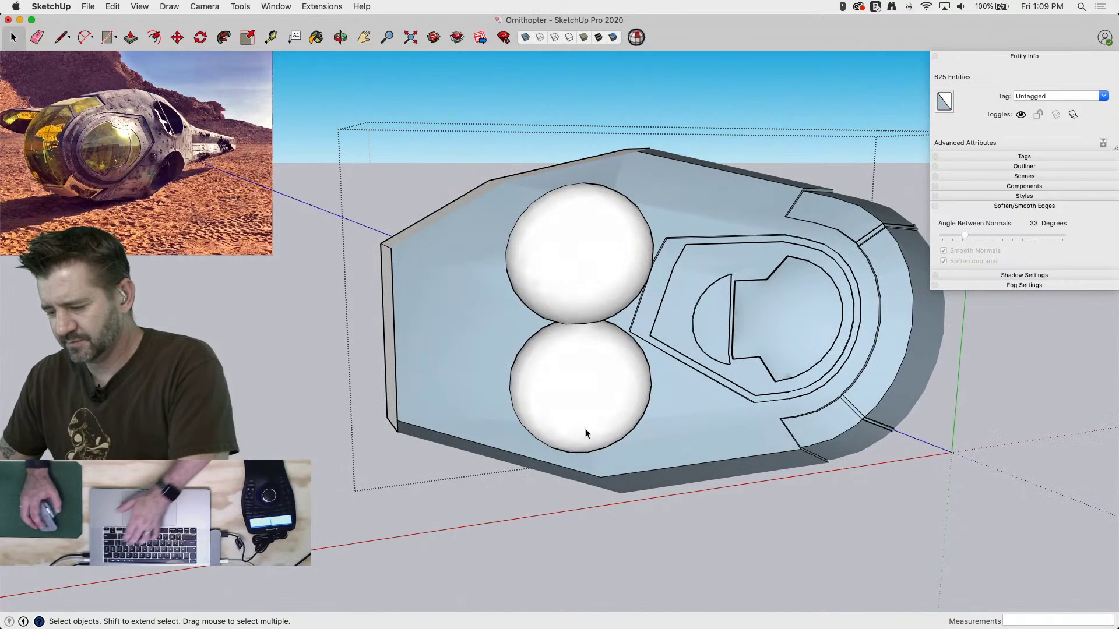
click(585, 428)
key(Delete)
click(585, 273)
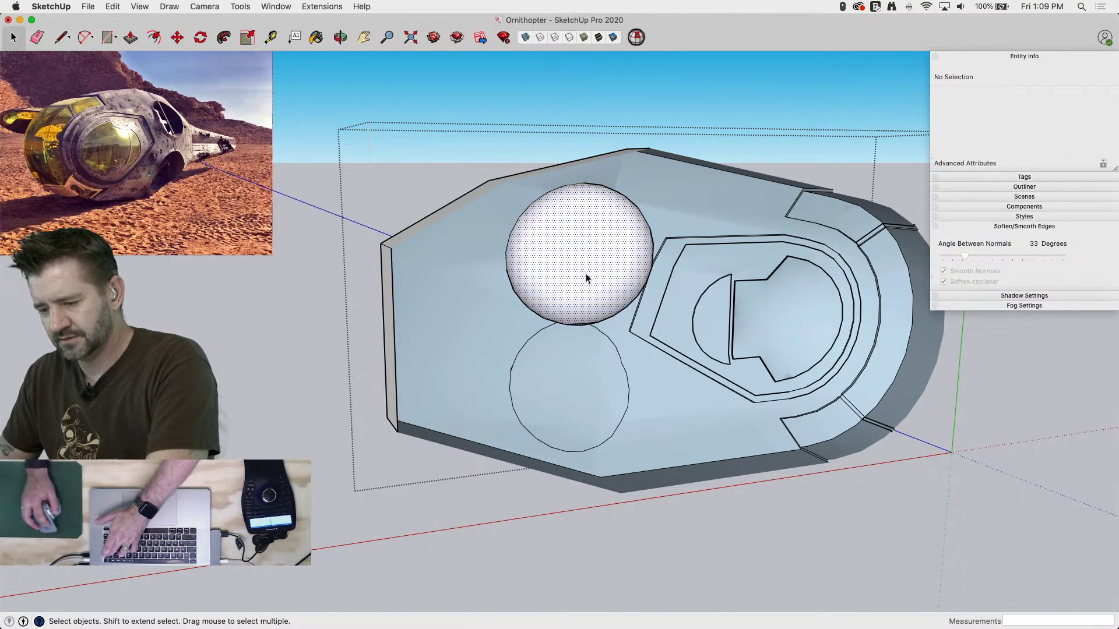
key(Delete)
click(573, 377)
key(super+z)
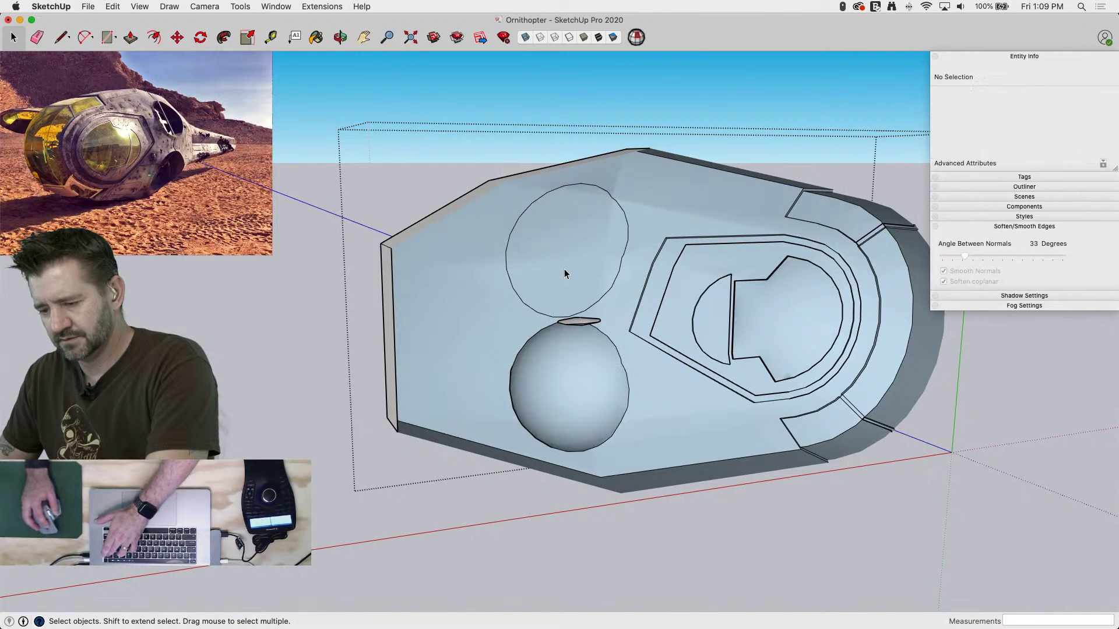
key(super+z)
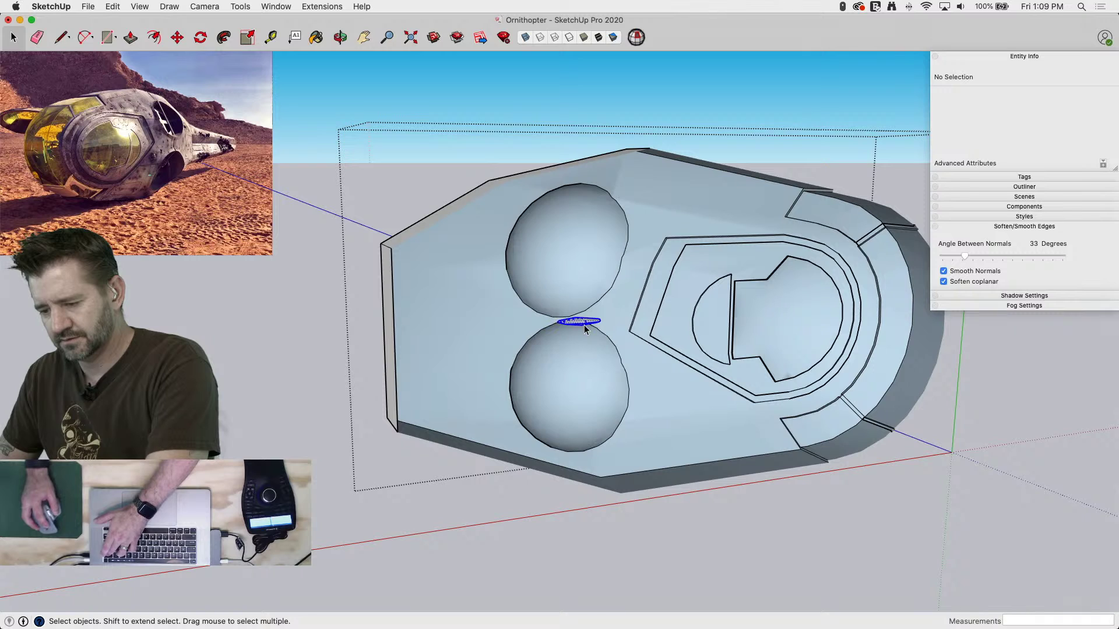
Explode the round side window group and its nested geometry inside the fuselage body, and leave the body's editing context
right_click(792, 315)
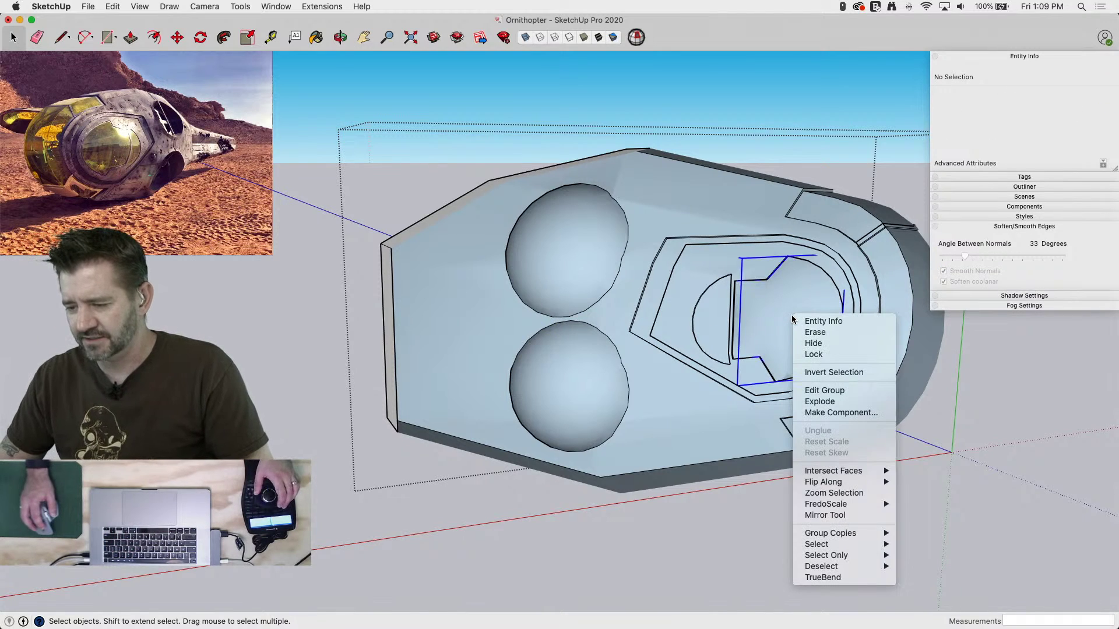
click(817, 402)
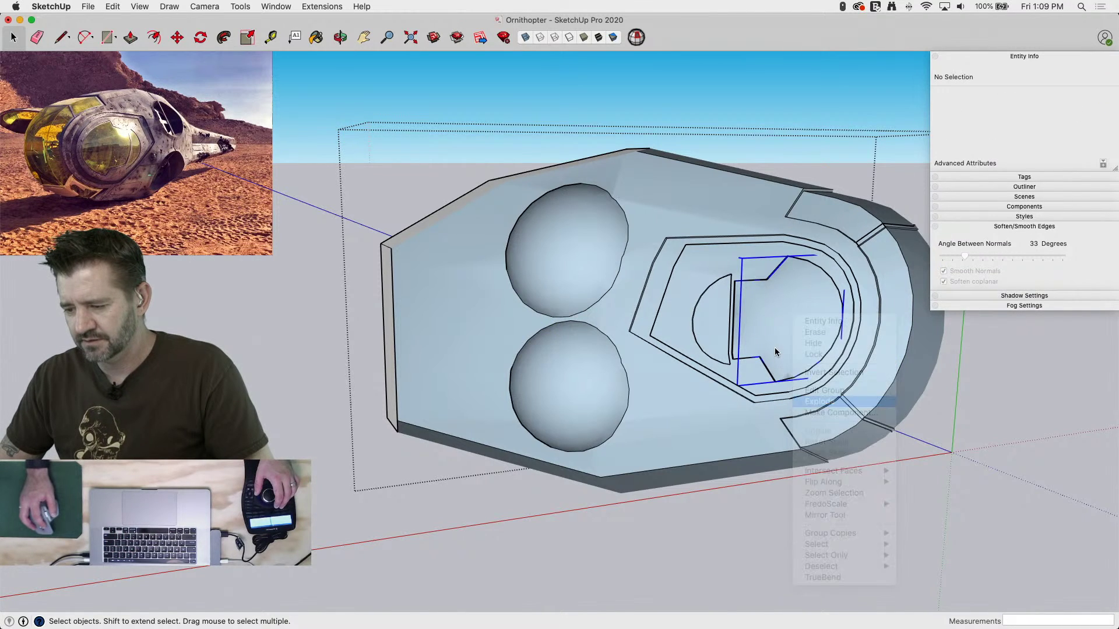
right_click(748, 331)
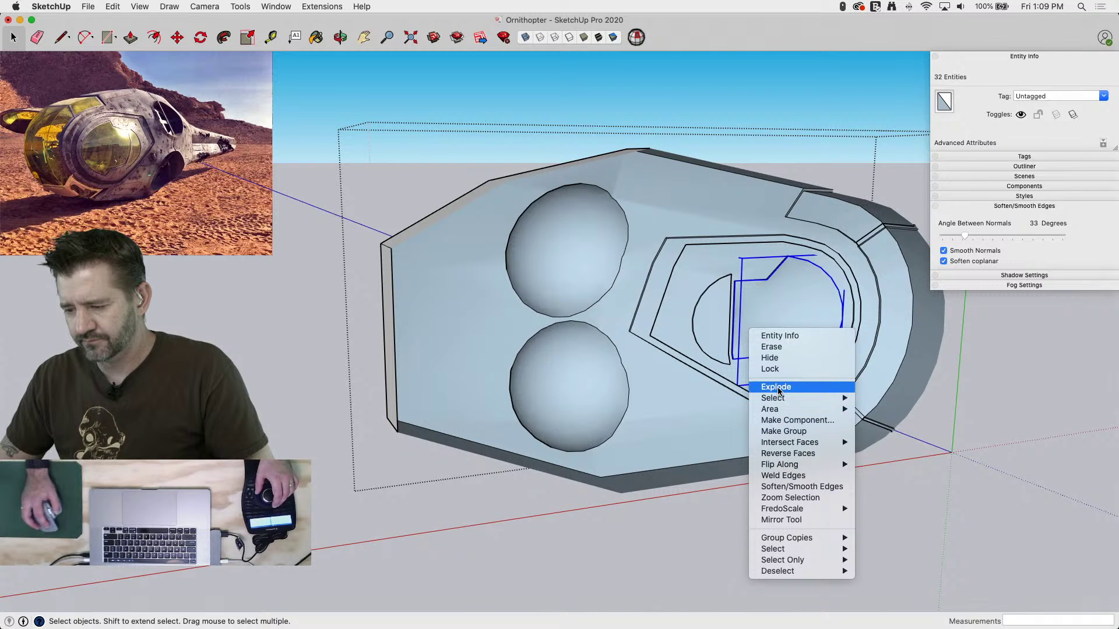
click(778, 389)
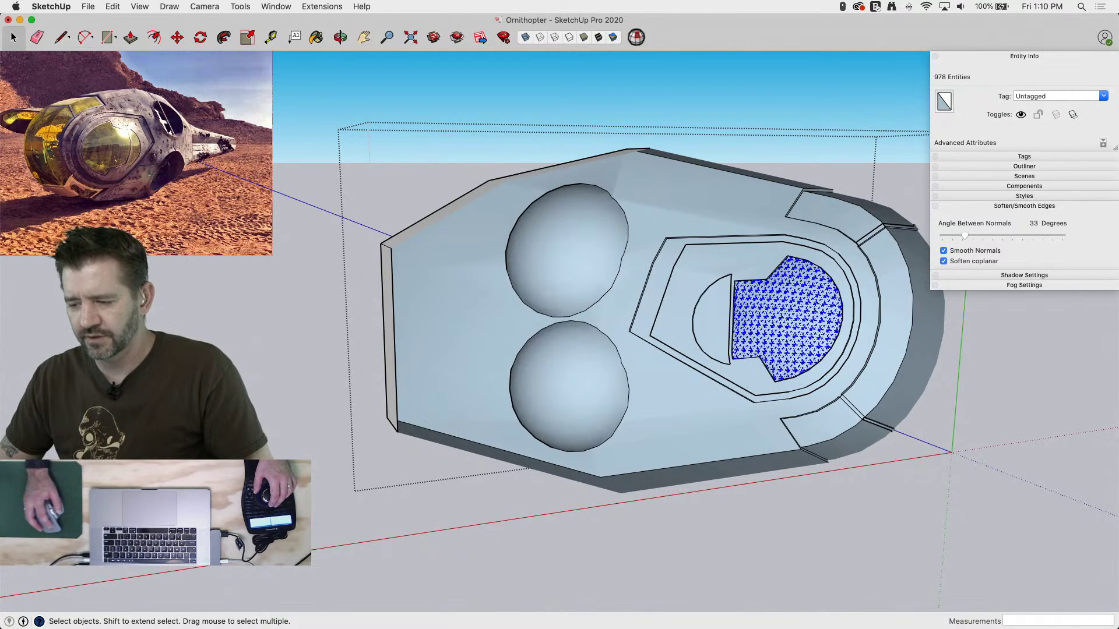
key(Escape)
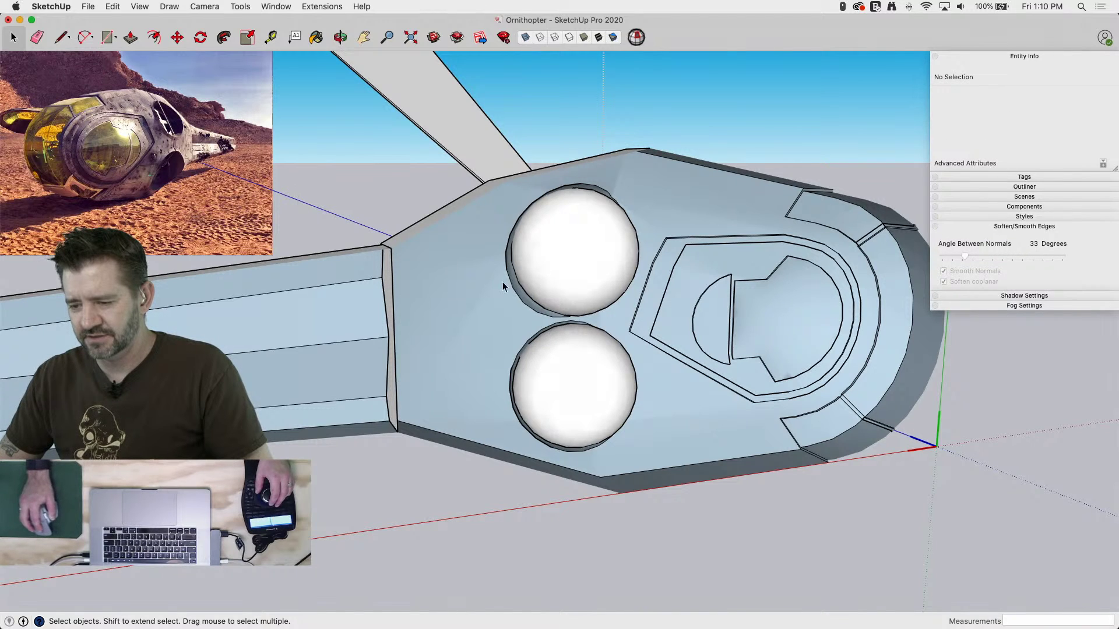
Examine the recessed sockets, wing ball joints and overall ornithopter from several outside angles
middle_drag(503, 287, 465, 424)
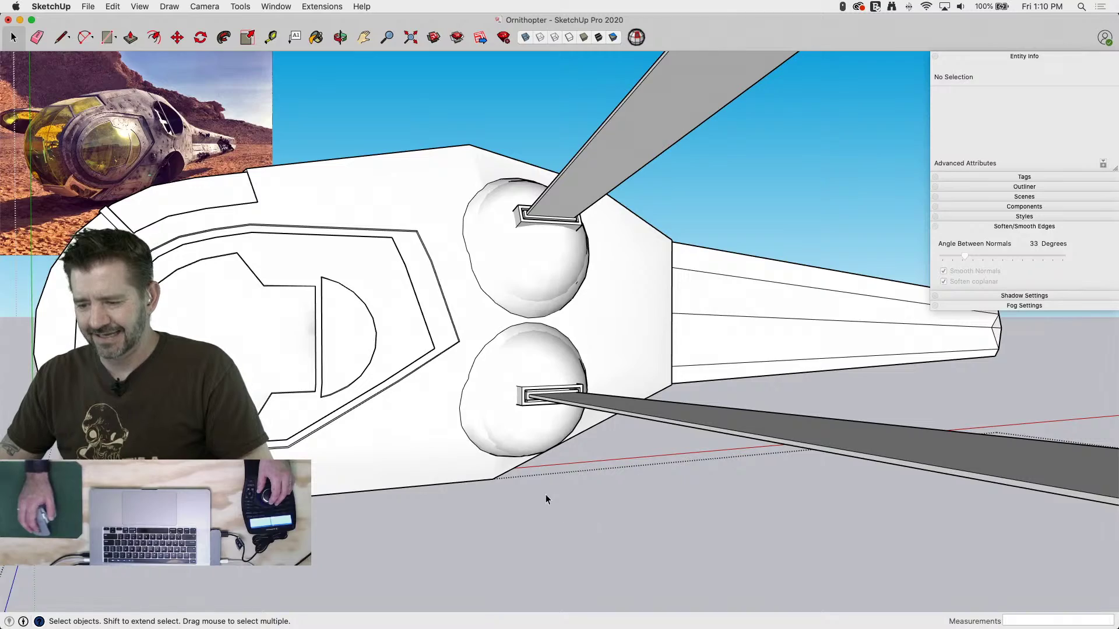
scroll(585, 476, down, 10)
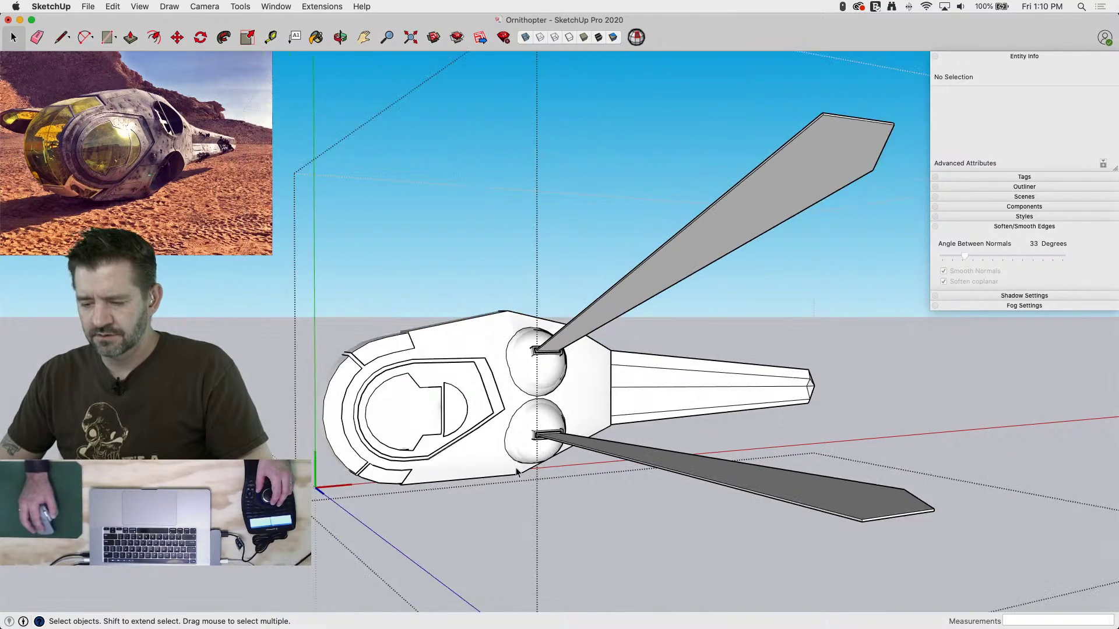
middle_drag(389, 500, 281, 455)
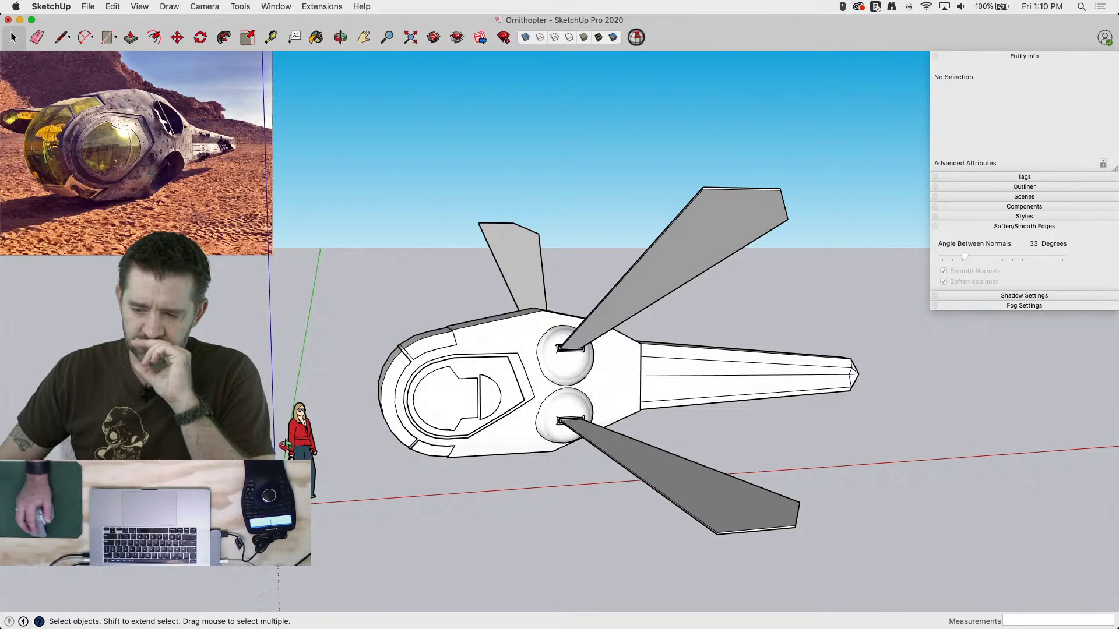
middle_drag(283, 446, 373, 539)
middle_drag(598, 473, 291, 568)
scroll(318, 433, down, 2)
scroll(575, 512, down, 2)
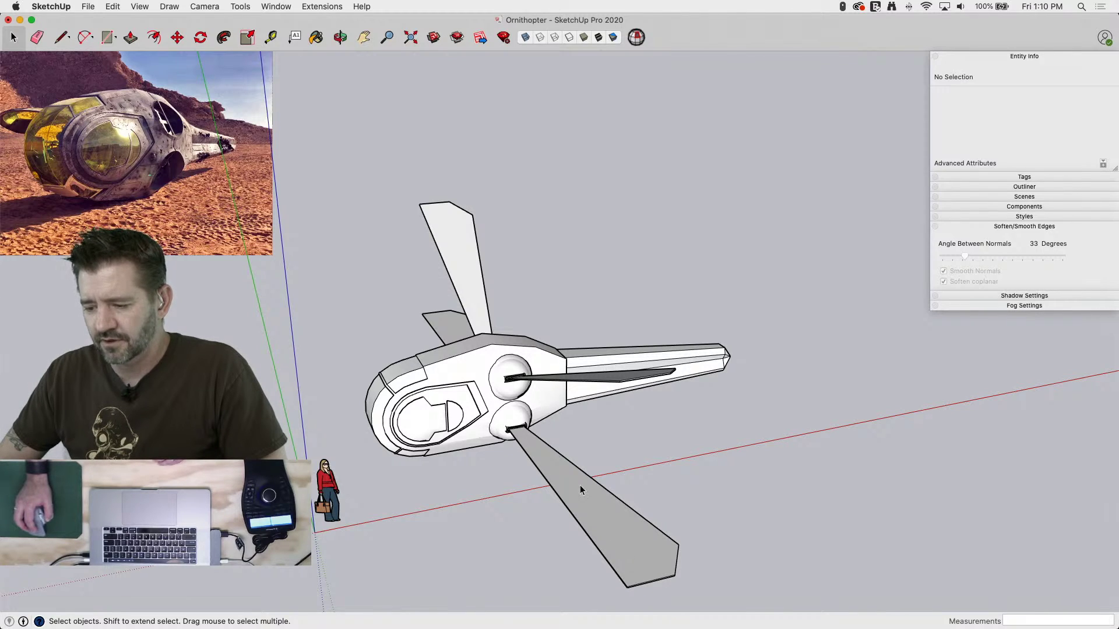
Open the lower wing for editing inside the half model, down to the nested blade and bracket without the ball
click(652, 539)
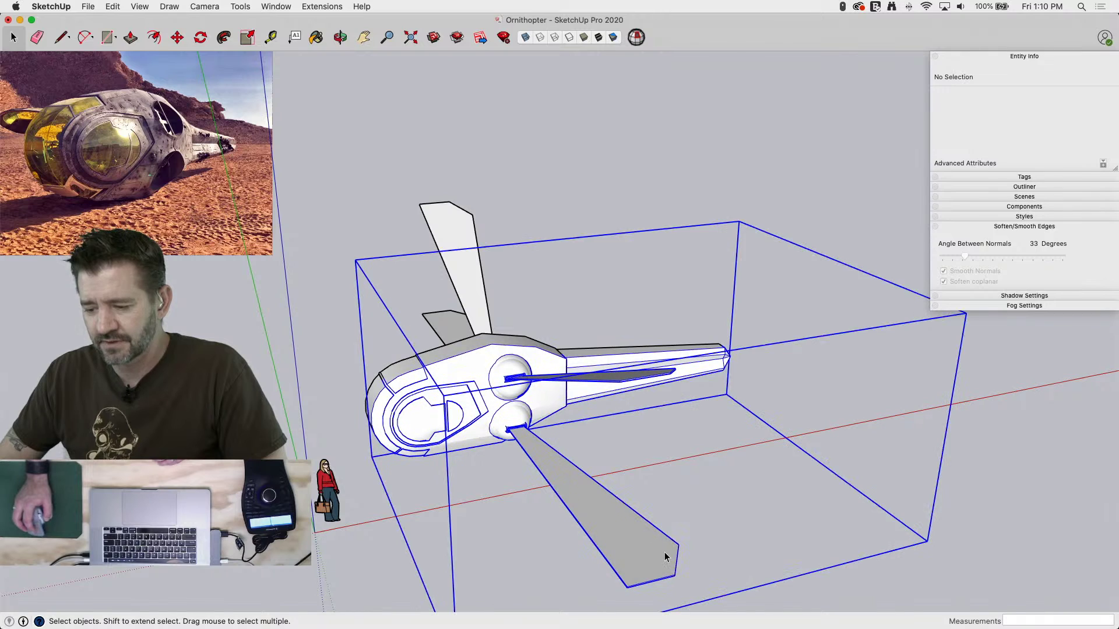
double_click(666, 557)
click(666, 556)
double_click(589, 530)
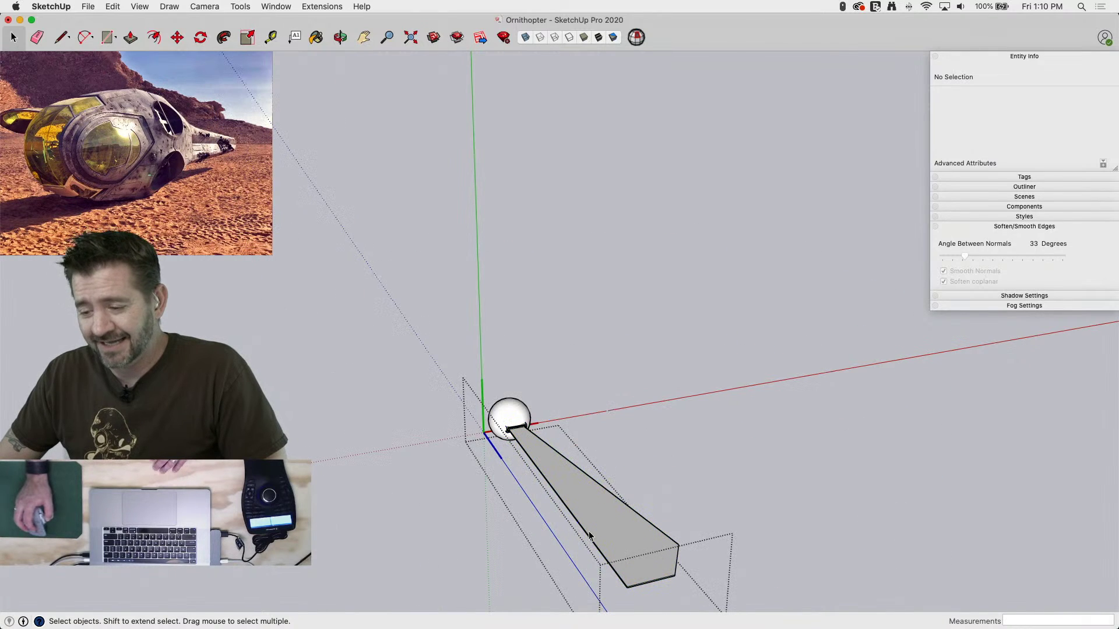
scroll(575, 495, up, 3)
scroll(502, 420, up, 4)
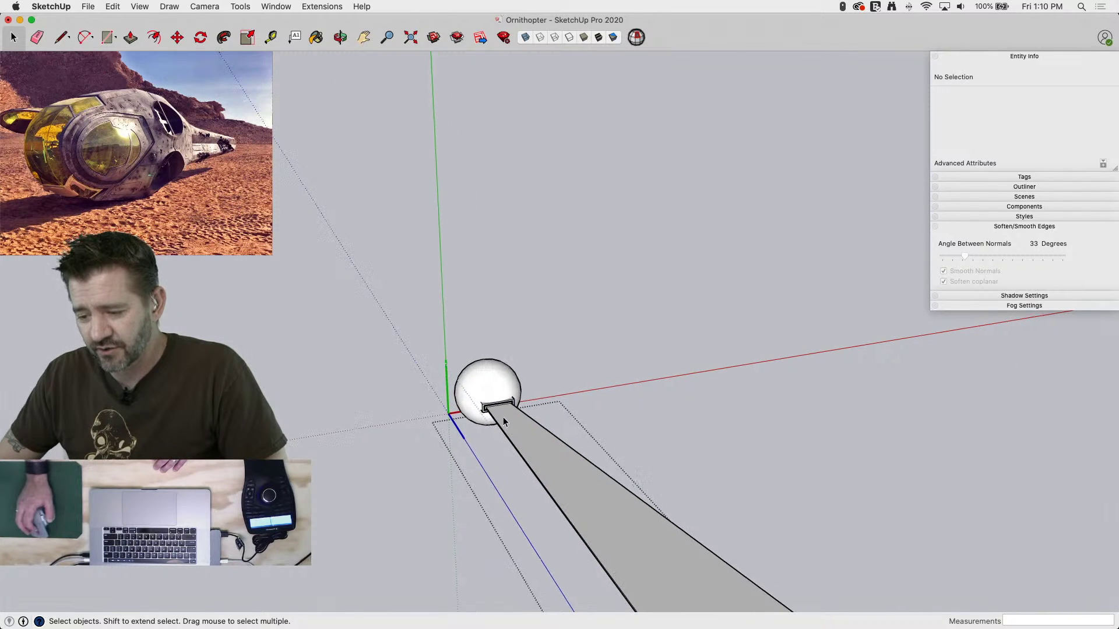
scroll(501, 408, up, 2)
key(l)
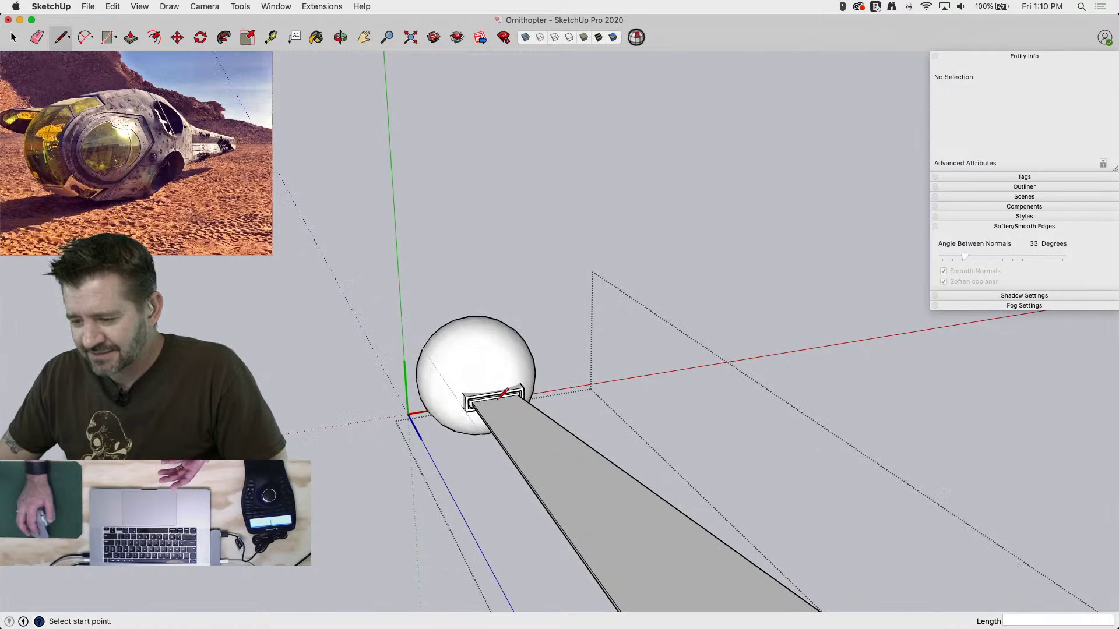
scroll(495, 402, up, 3)
scroll(493, 398, up, 2)
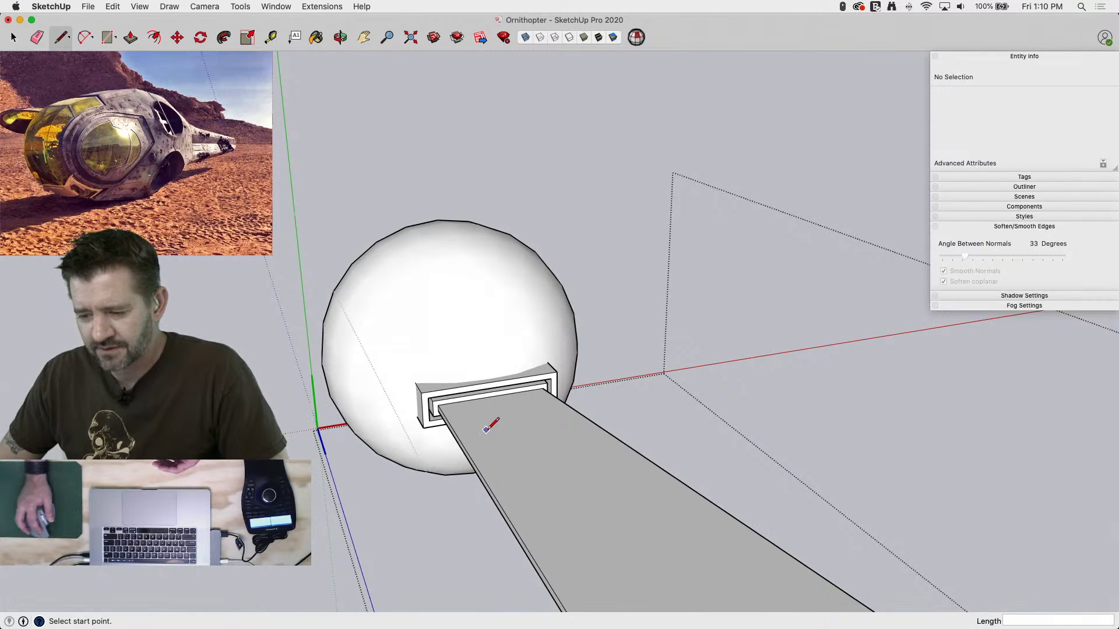
key(space)
click(526, 457)
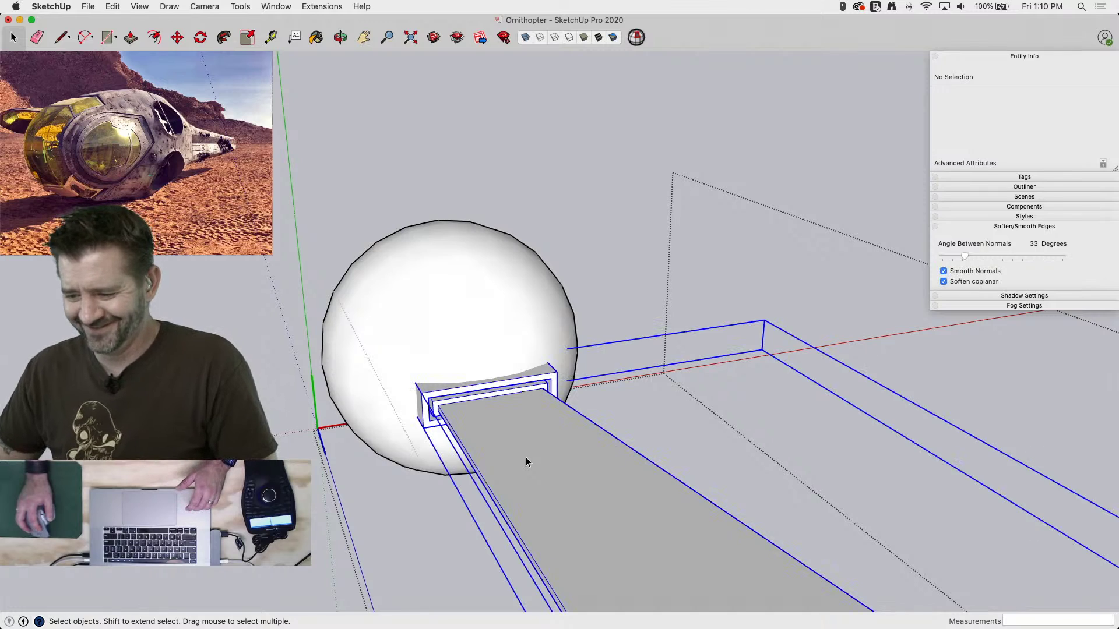
double_click(493, 411)
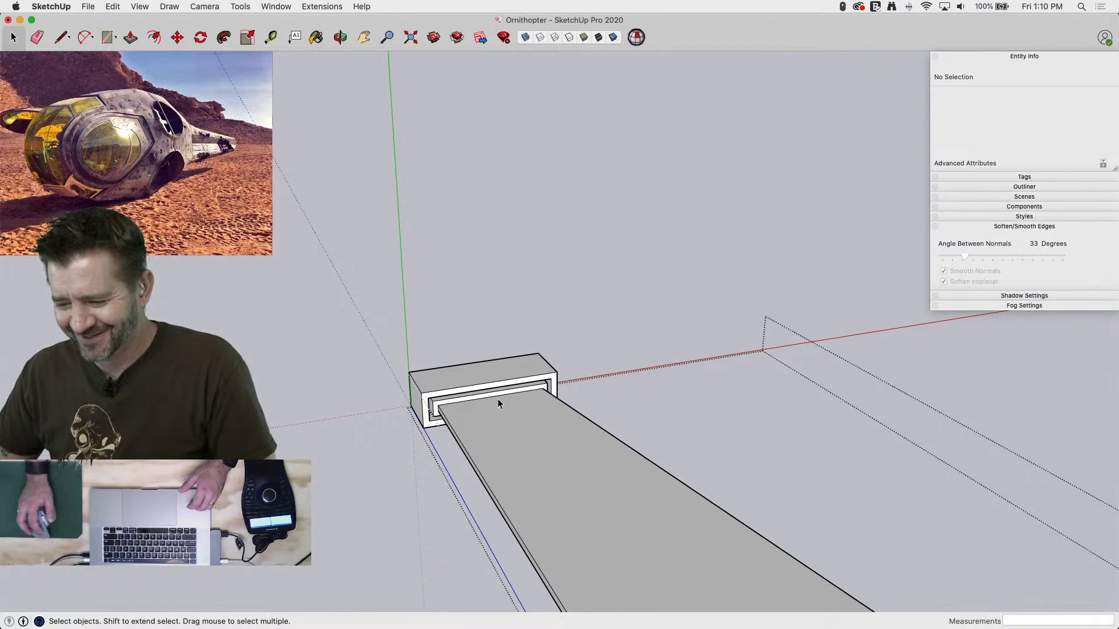
Draw a centre line along the wing blade from the root edge's midpoint to the tip edge's midpoint, about 24' 7" long
key(l)
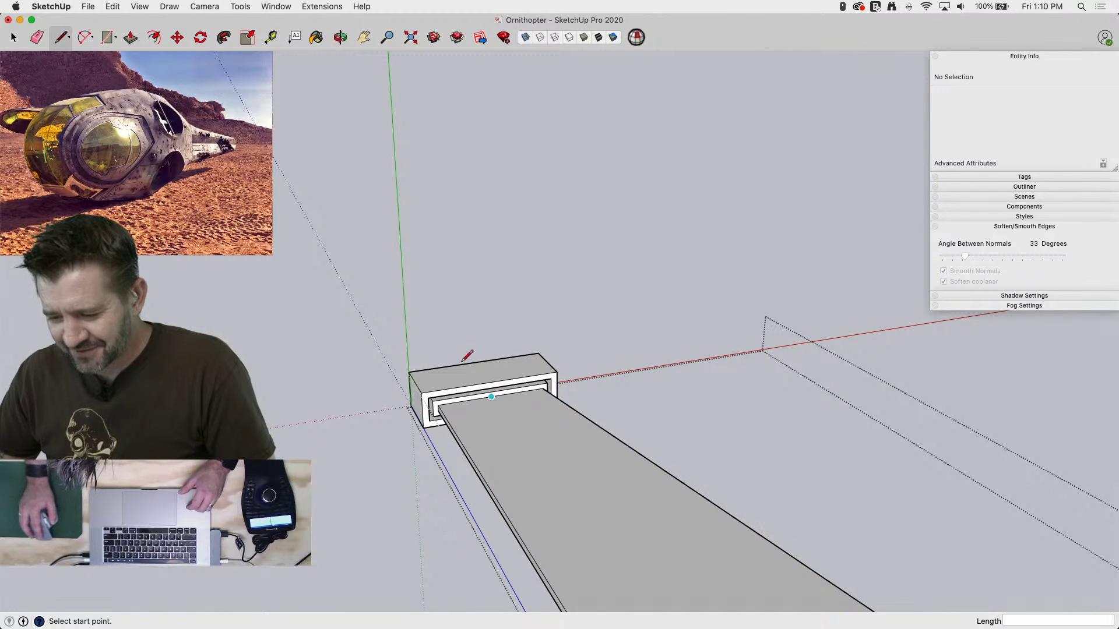
click(491, 397)
scroll(326, 110, down, 4)
scroll(317, 106, down, 5)
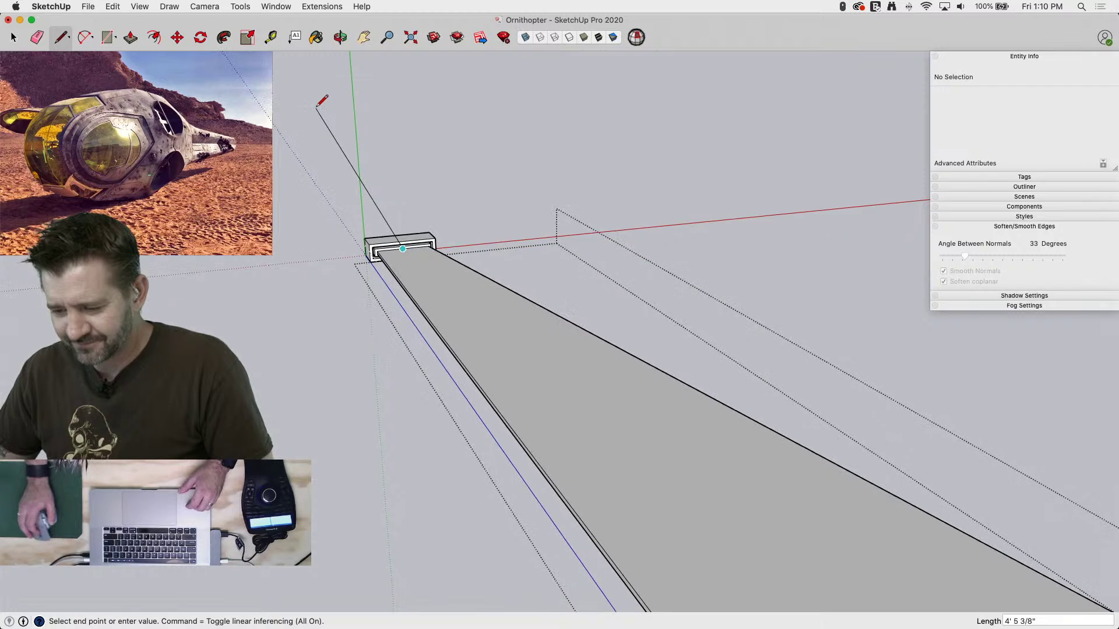
middle_drag(511, 223, 540, 554)
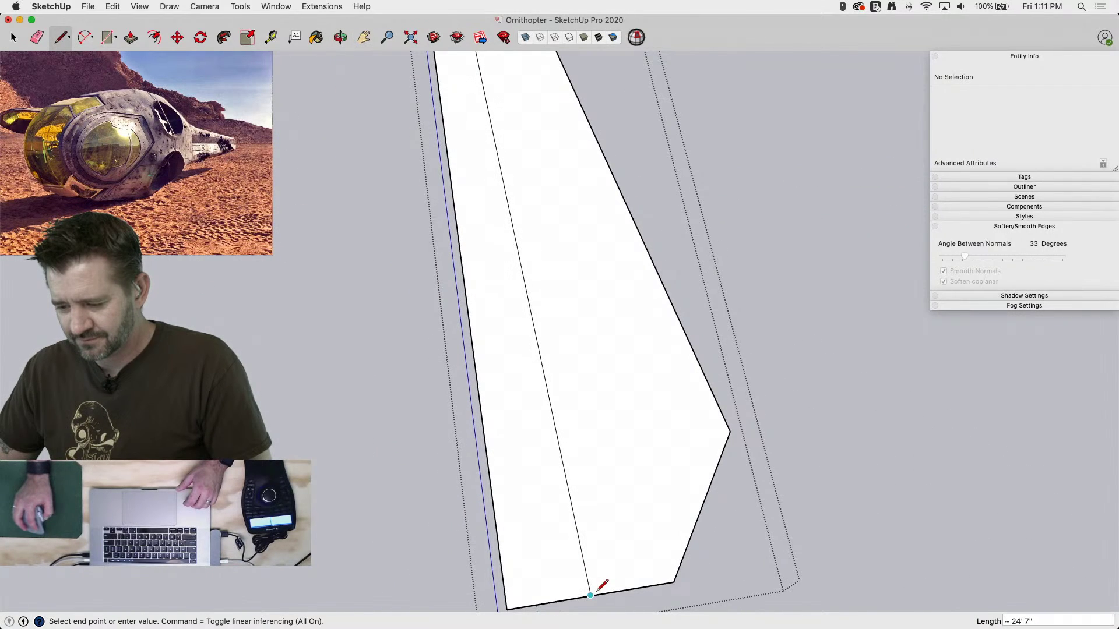
click(590, 595)
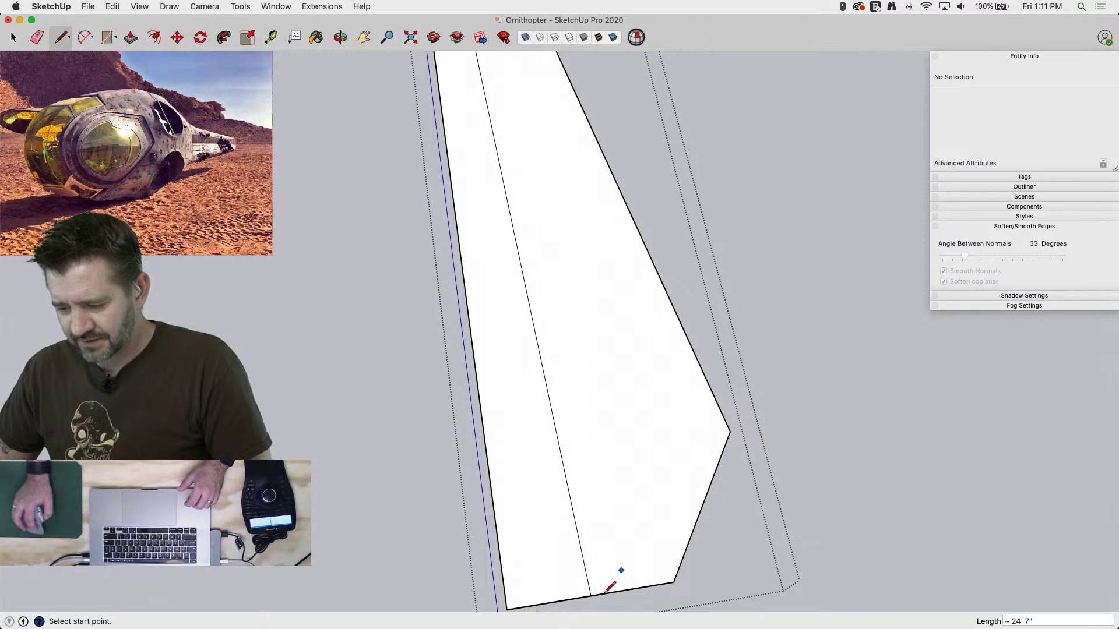
Draw a second line from just beside the centre line on the tip edge back to the blade's root, about 24' 7" long
click(602, 594)
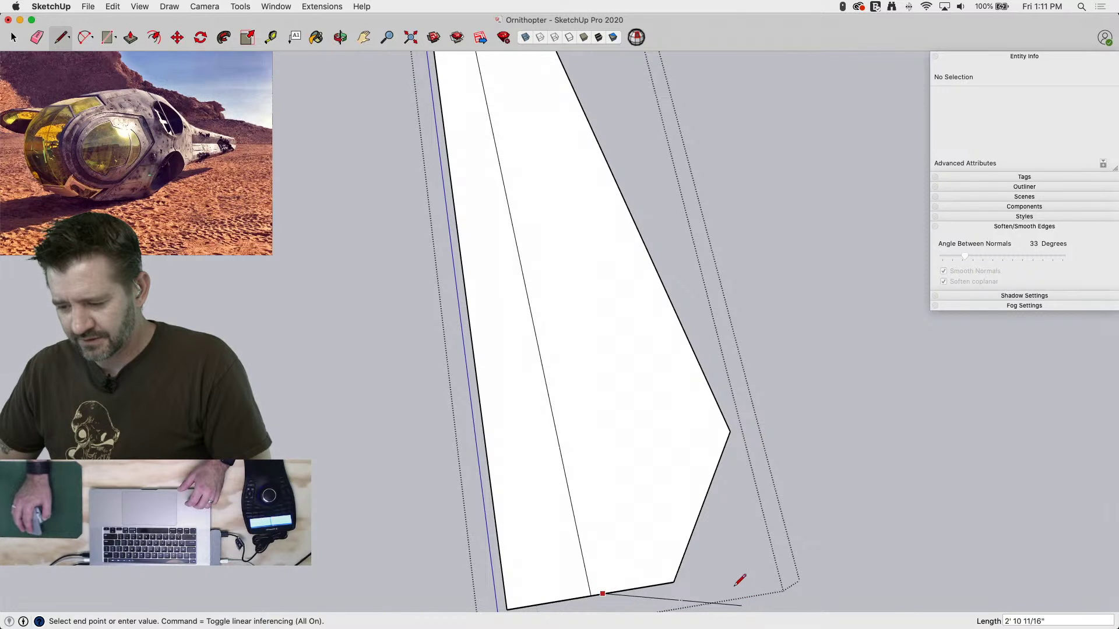
scroll(727, 571, down, 3)
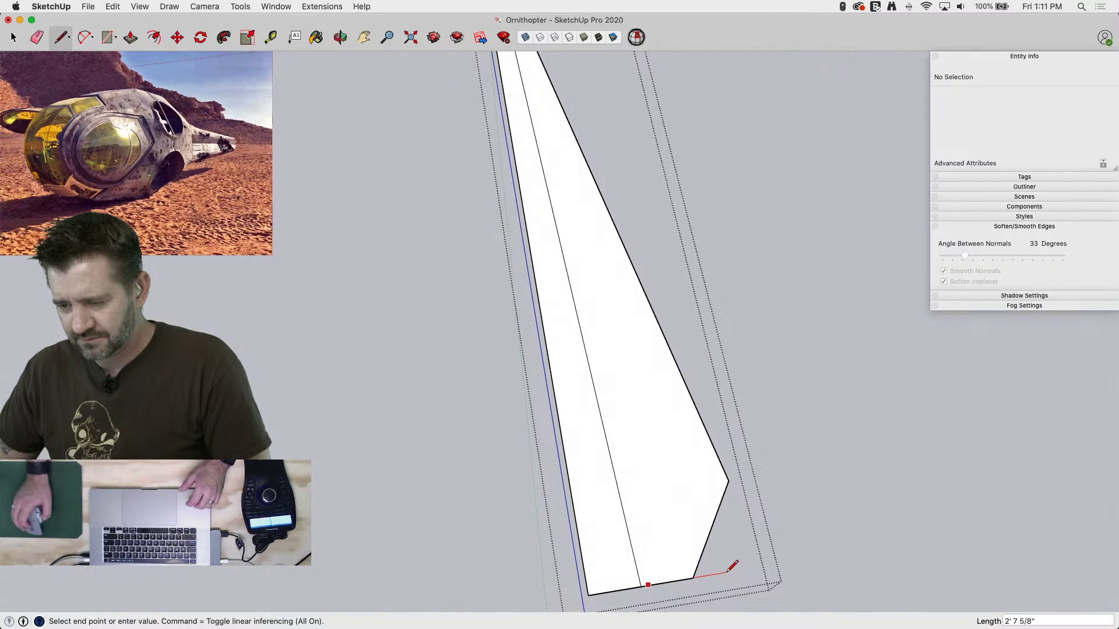
scroll(732, 566, down, 2)
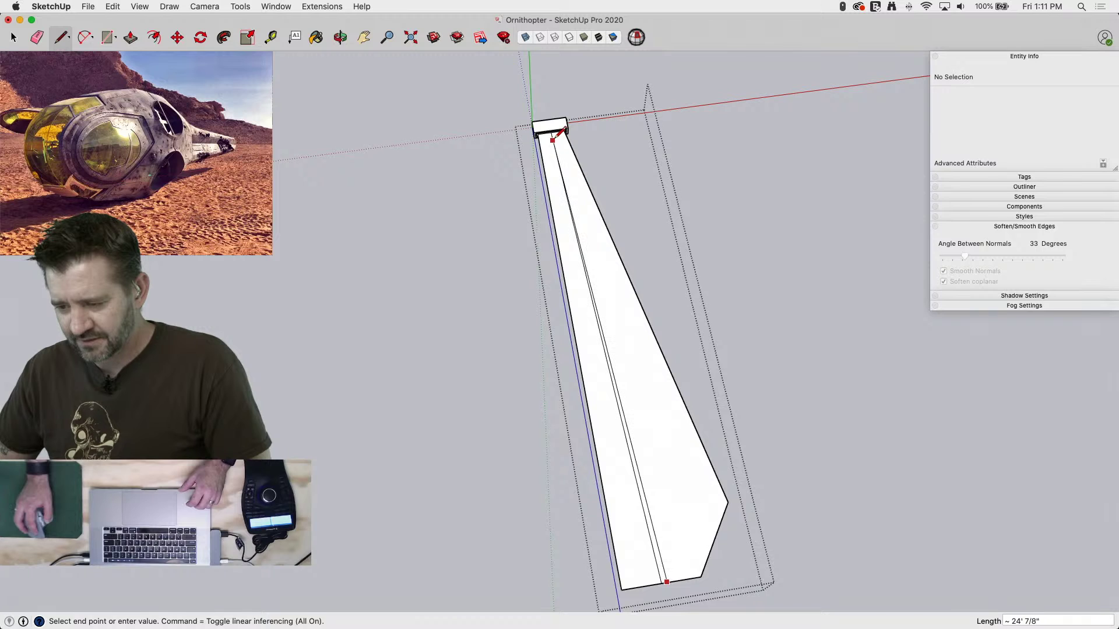
click(553, 138)
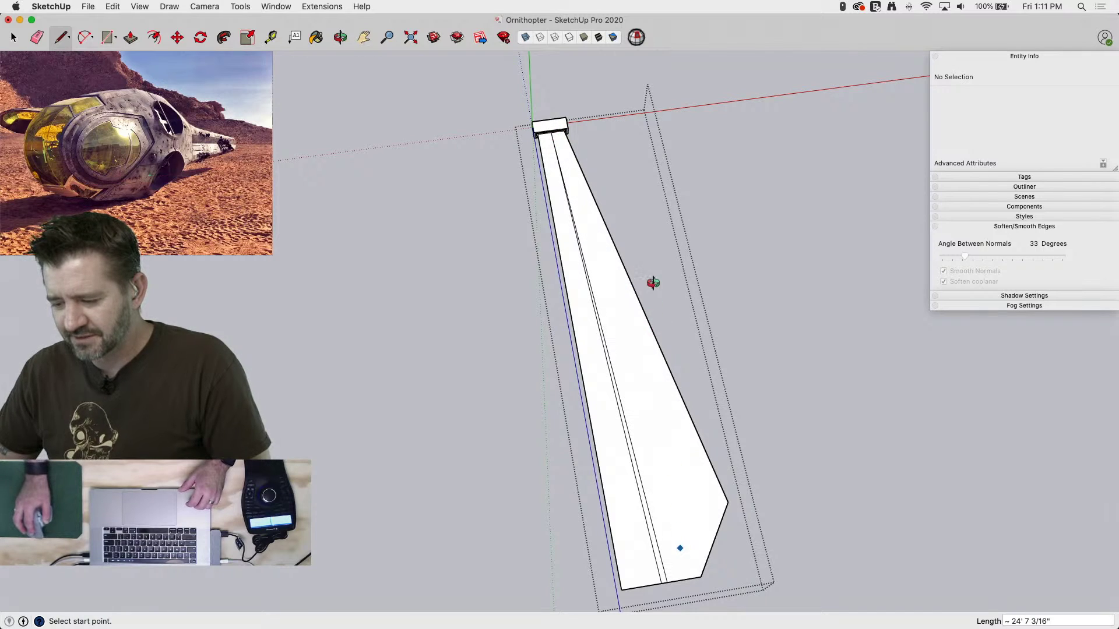
Push the narrow sliver between the two lengthwise lines about 1" through the full thickness of the wing blade
middle_drag(653, 283, 652, 219)
scroll(673, 586, up, 3)
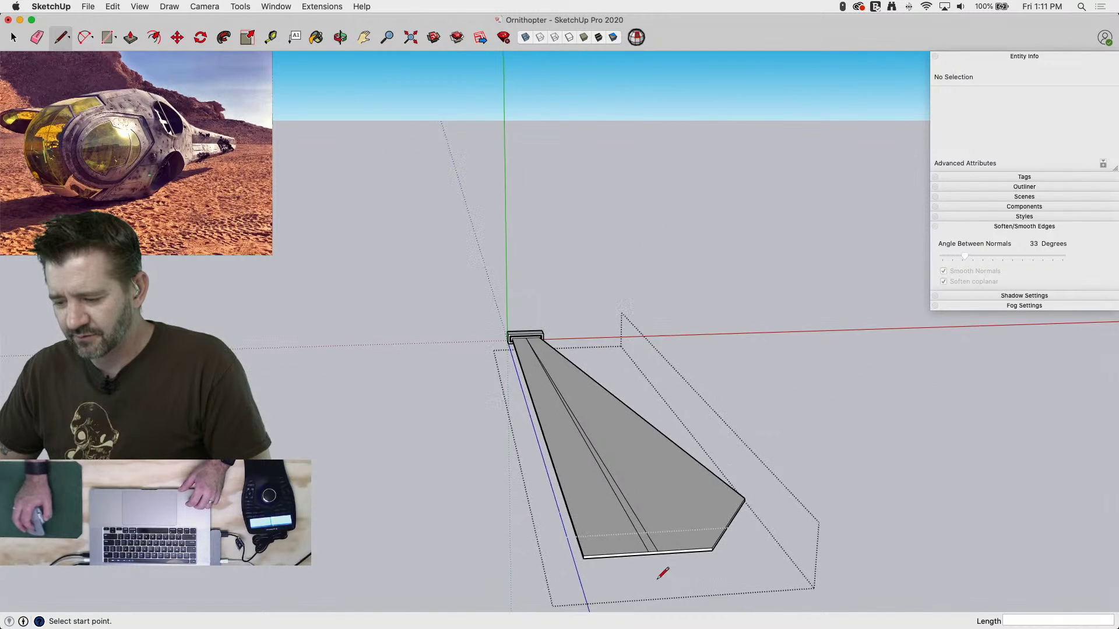
scroll(658, 578, up, 5)
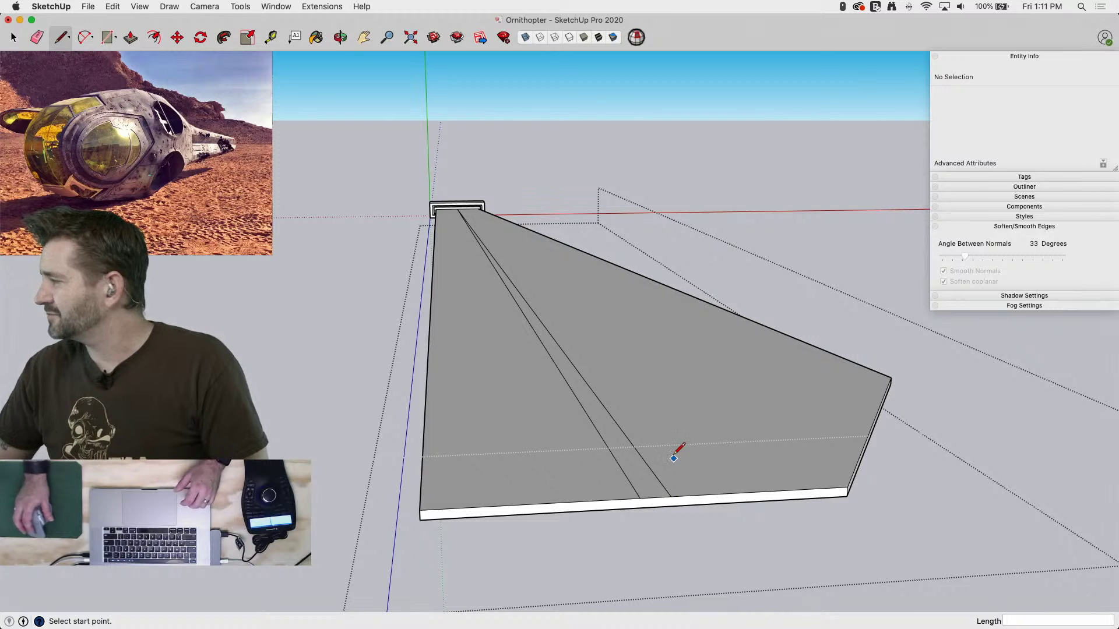
key(p)
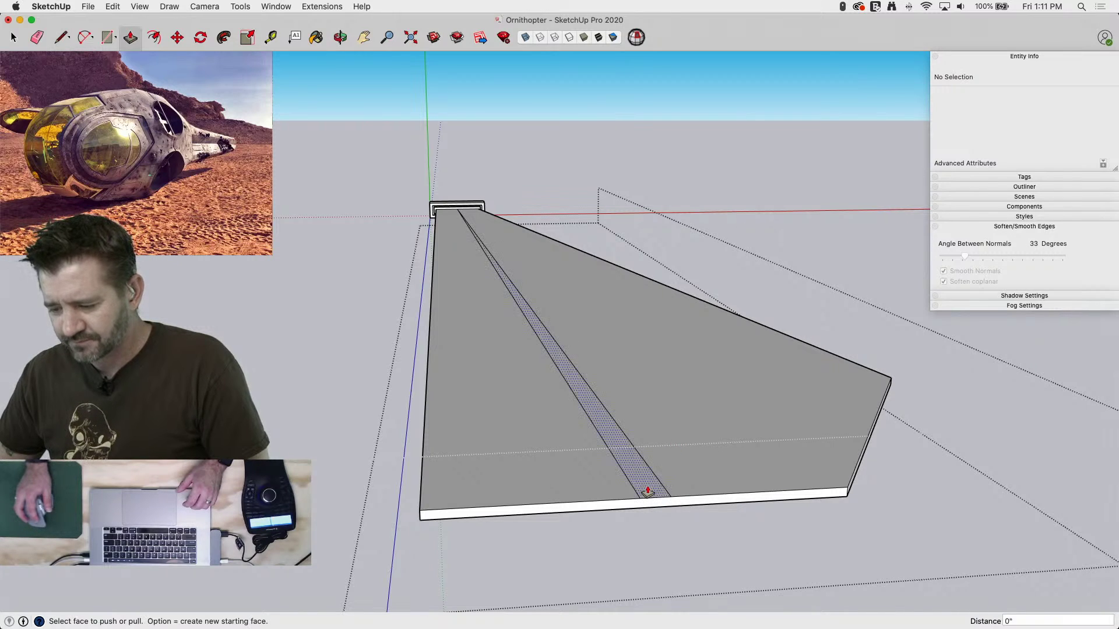
click(648, 491)
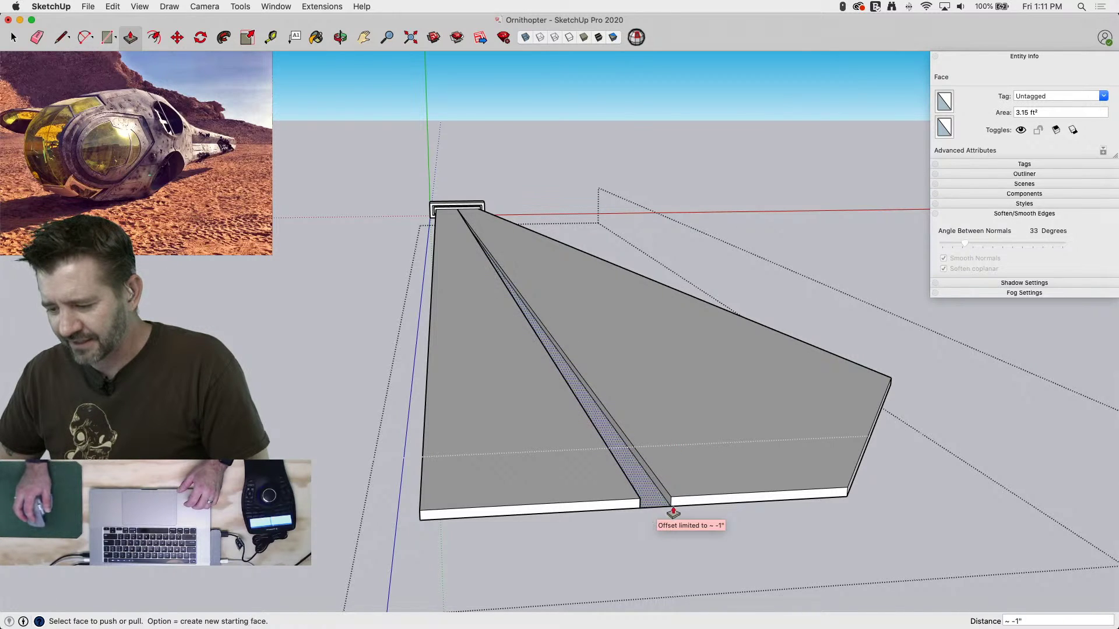
click(662, 515)
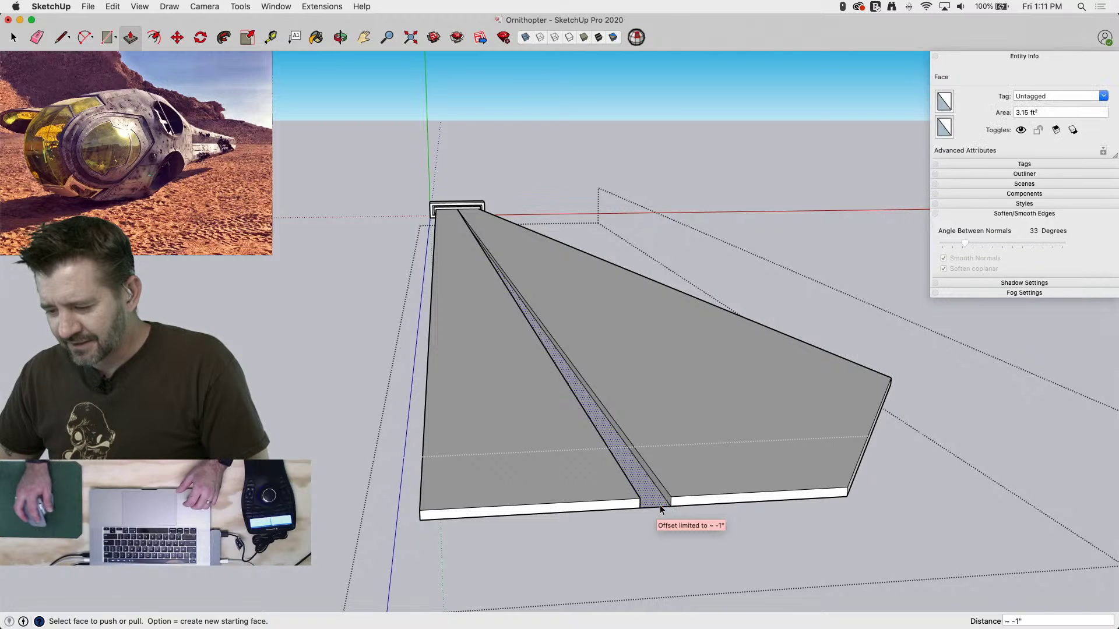
Erase the leftover edge across the sliver at the blade tip to open the slot between the two blade halves
key(space)
key(e)
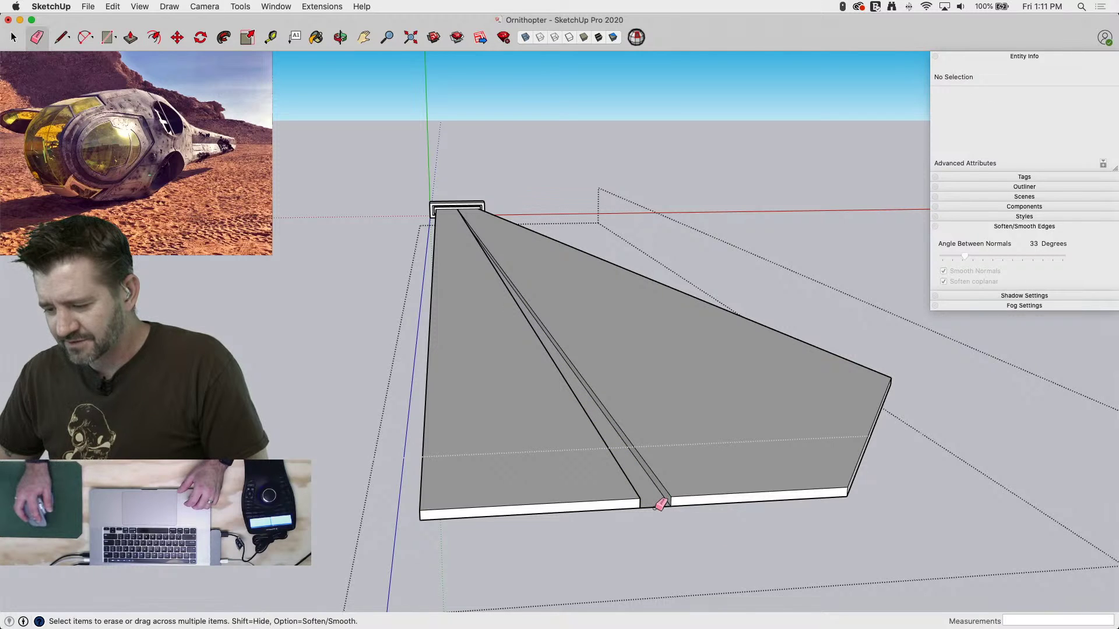
click(664, 504)
mouse_move(670, 510)
middle_down()
mouse_move(589, 362)
mouse_move(647, 393)
middle_up()
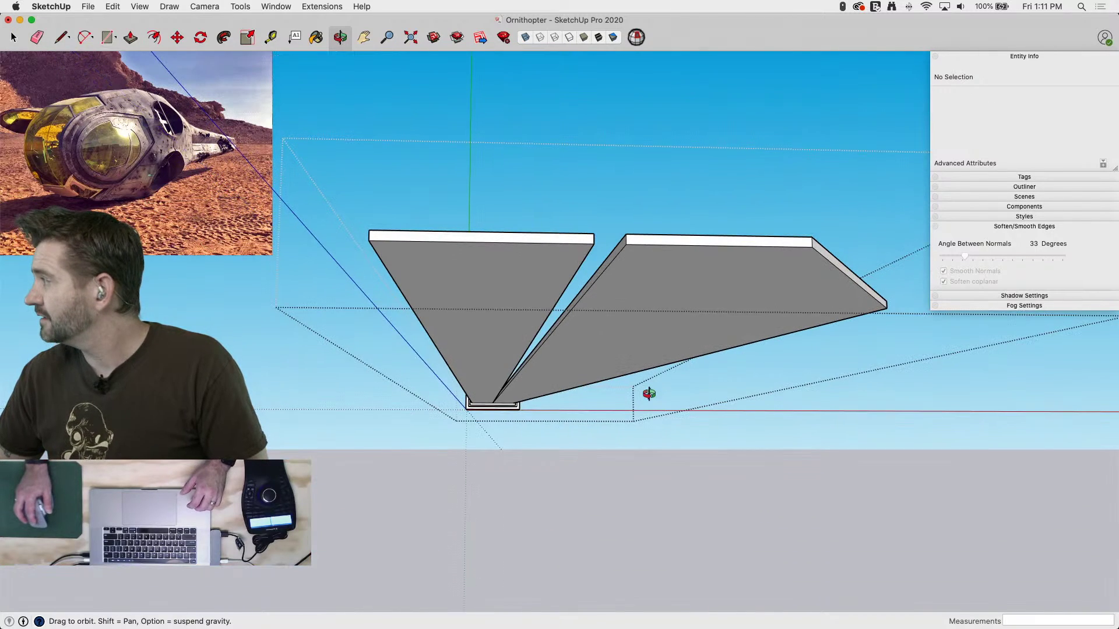
scroll(706, 408, down, 3)
scroll(707, 406, down, 2)
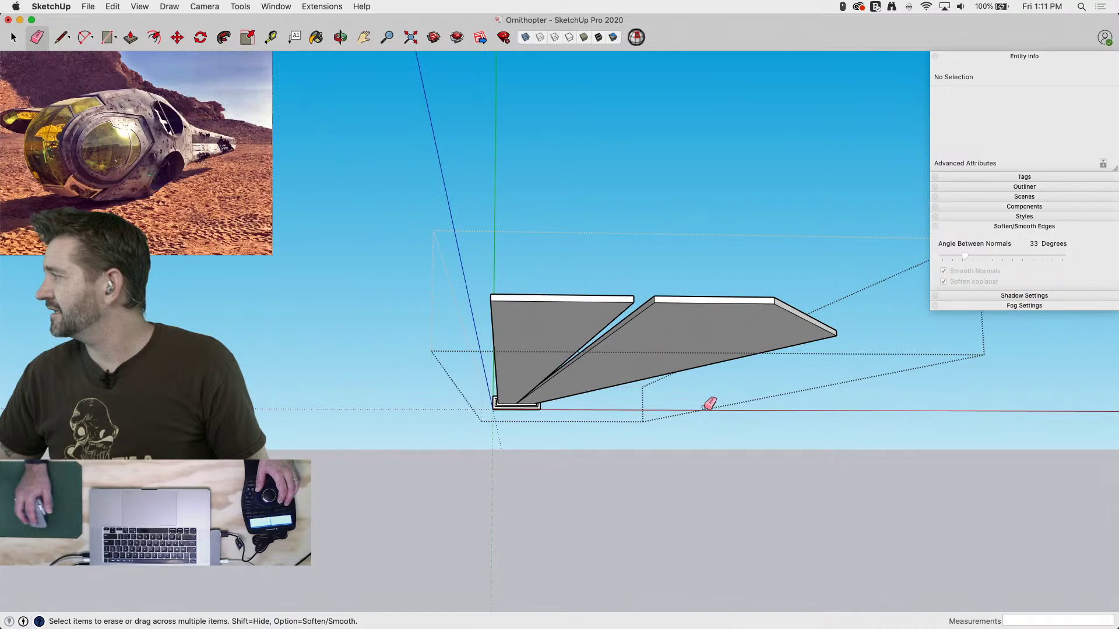
middle_drag(706, 404, 613, 370)
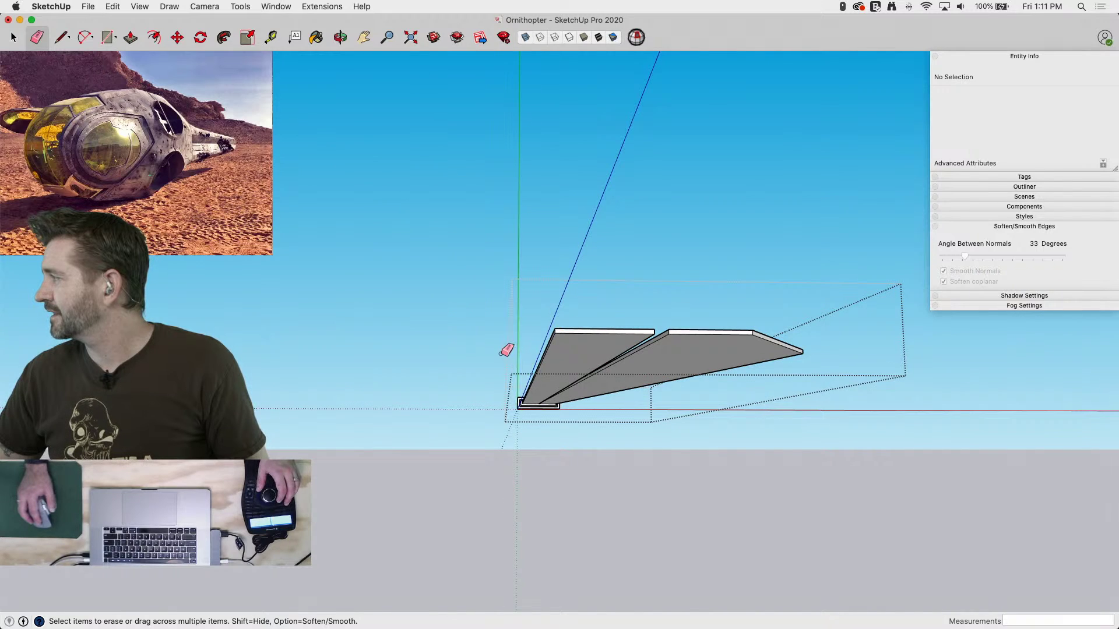
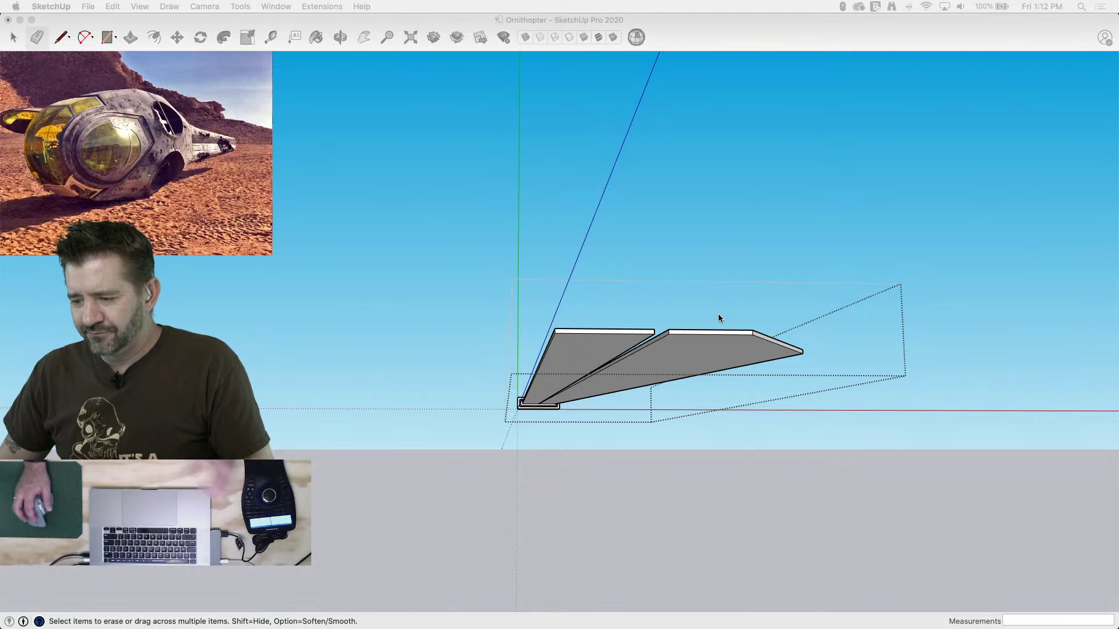
Bring the Ornithopter model window back into focus with the split blade's tips in view
middle_drag(392, 366, 778, 617)
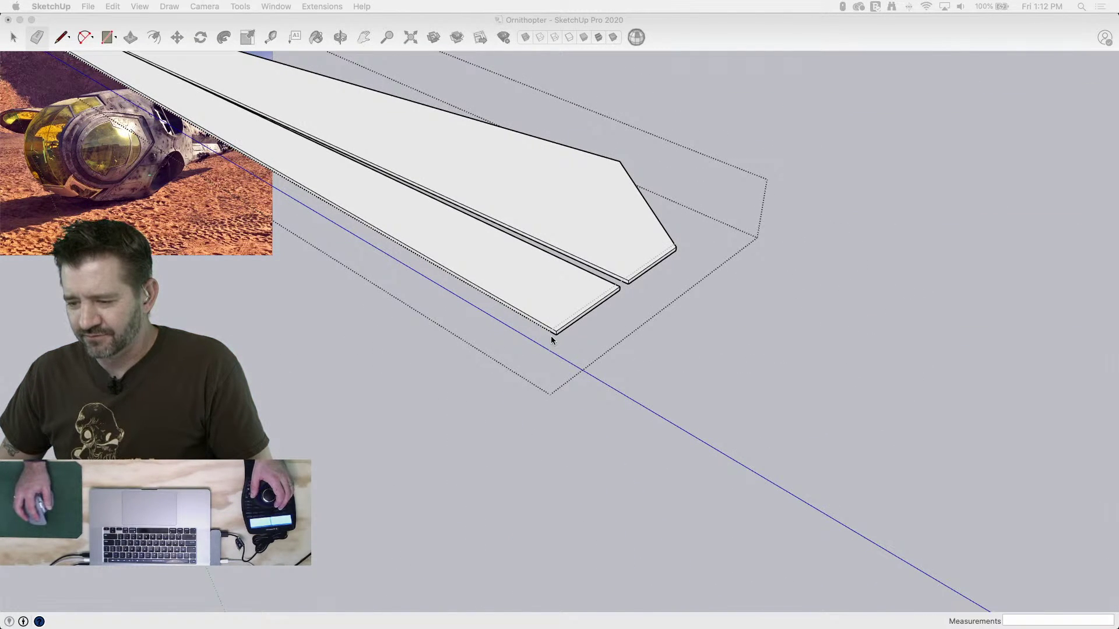
key(ctrl+Up)
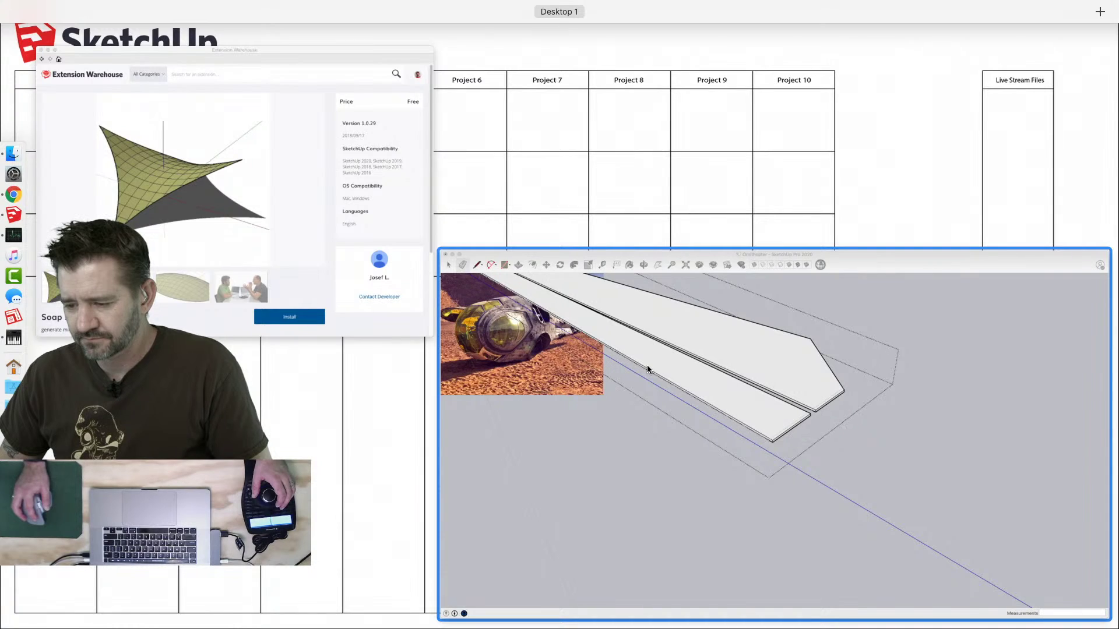
click(646, 365)
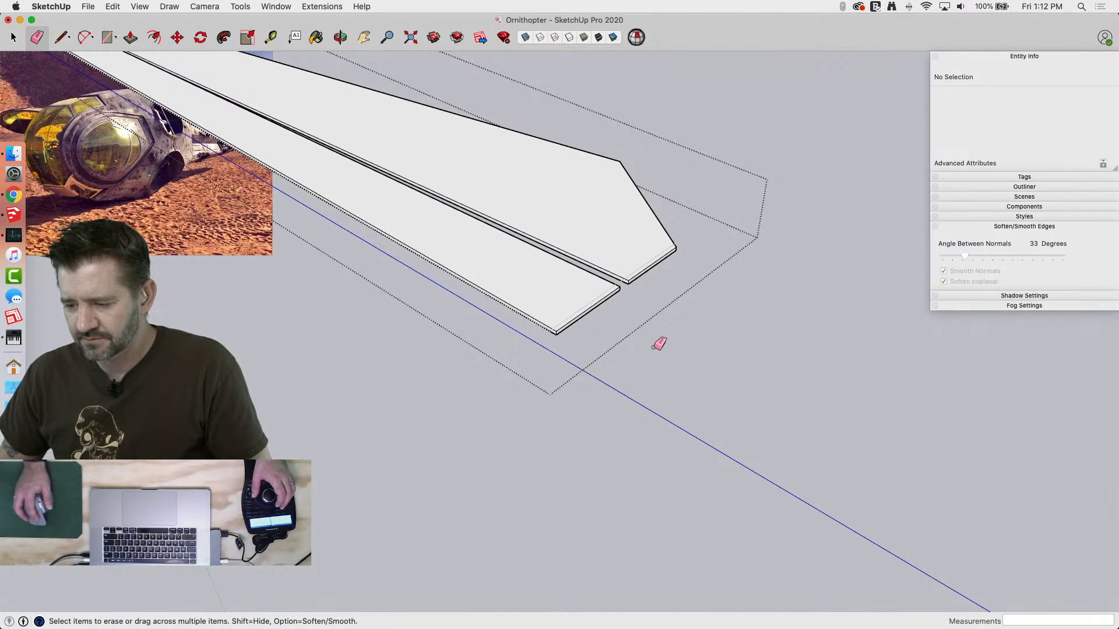
key(ctrl+Up)
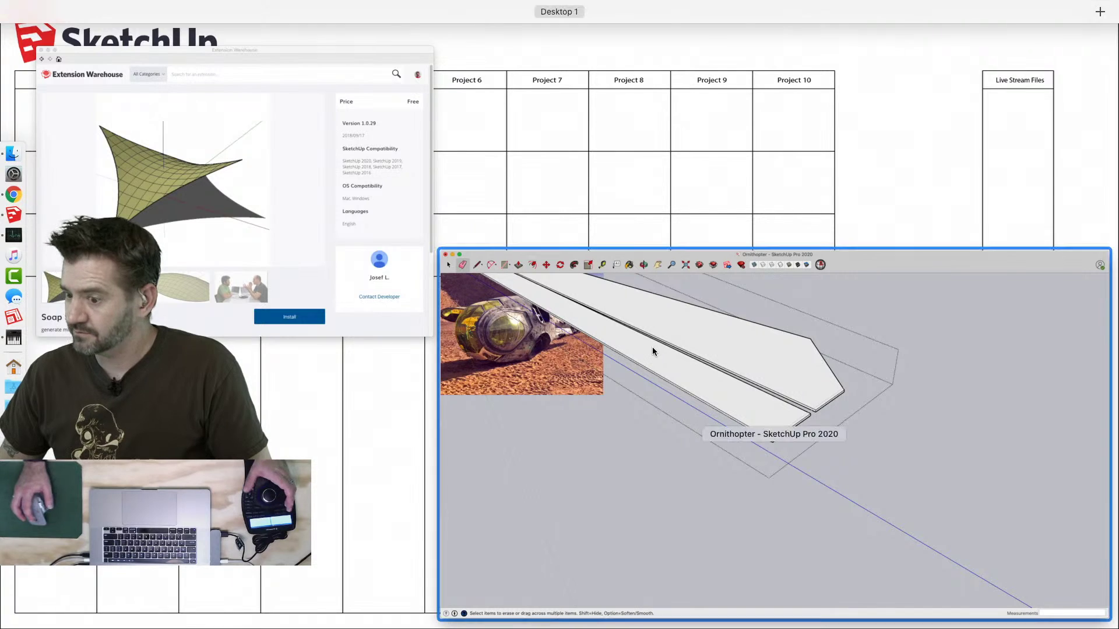
click(652, 347)
key(space)
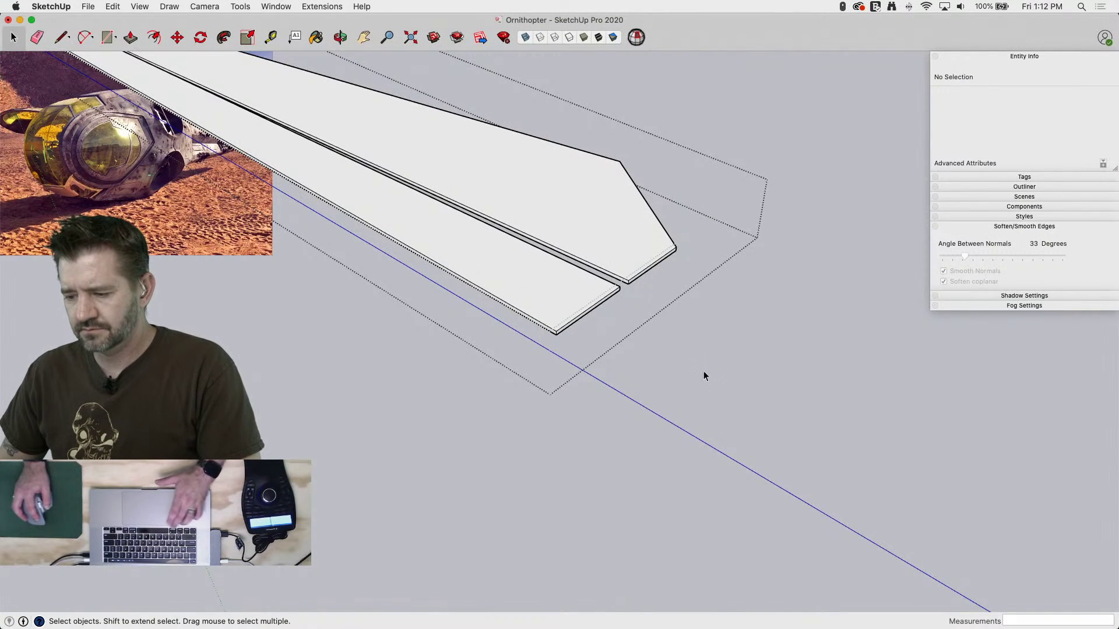
Reopen the blade group for editing and select the short vertical edge at the narrower half's outer tip corner
click(618, 364)
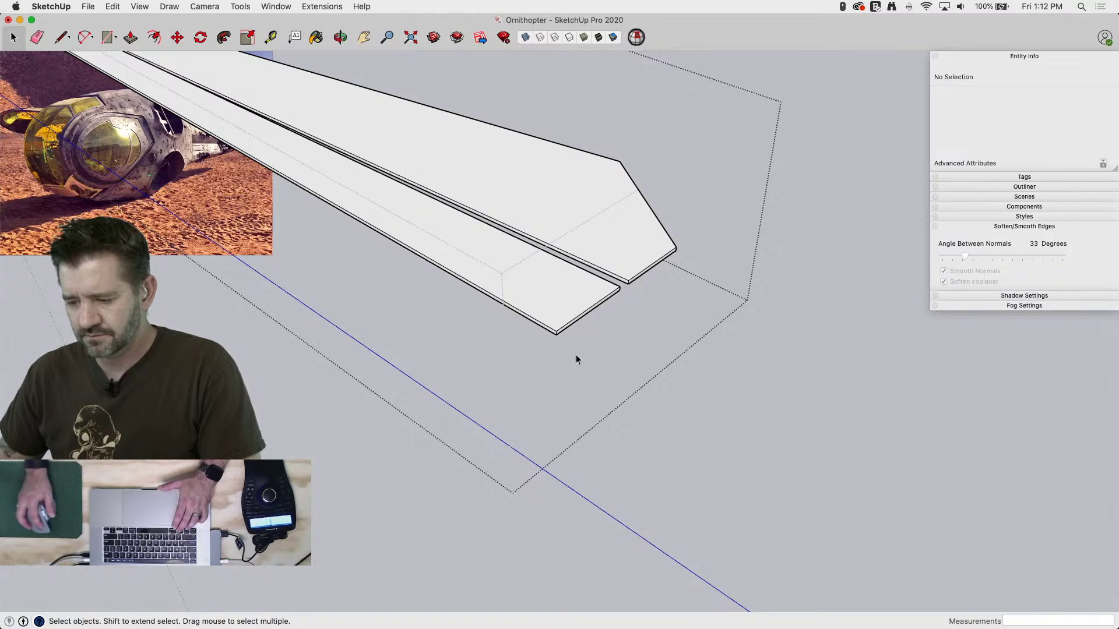
scroll(558, 336, up, 10)
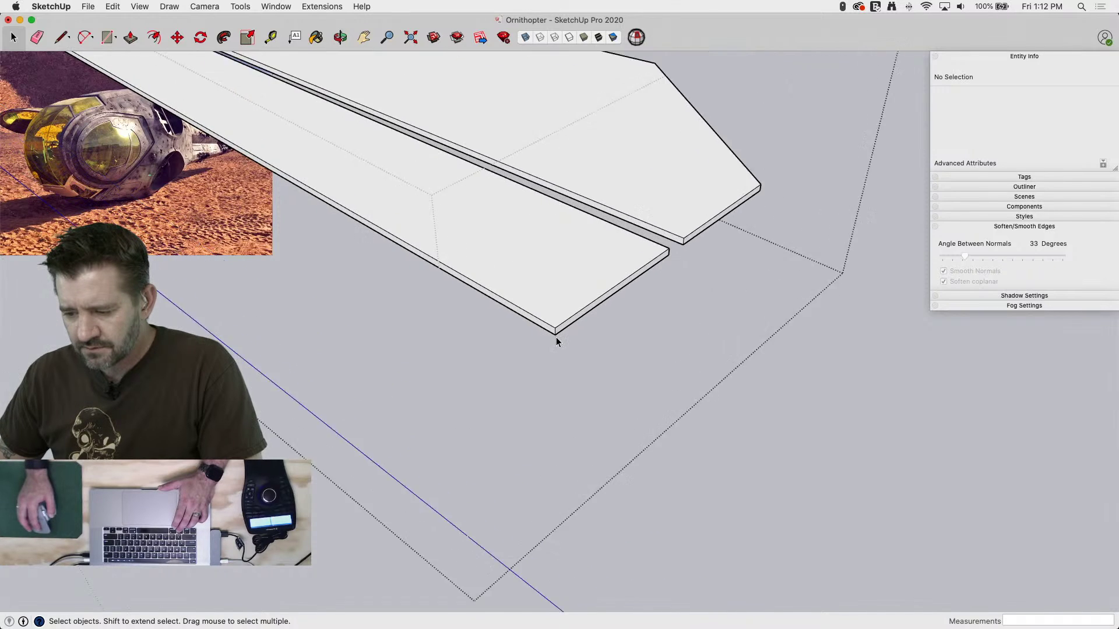
click(557, 332)
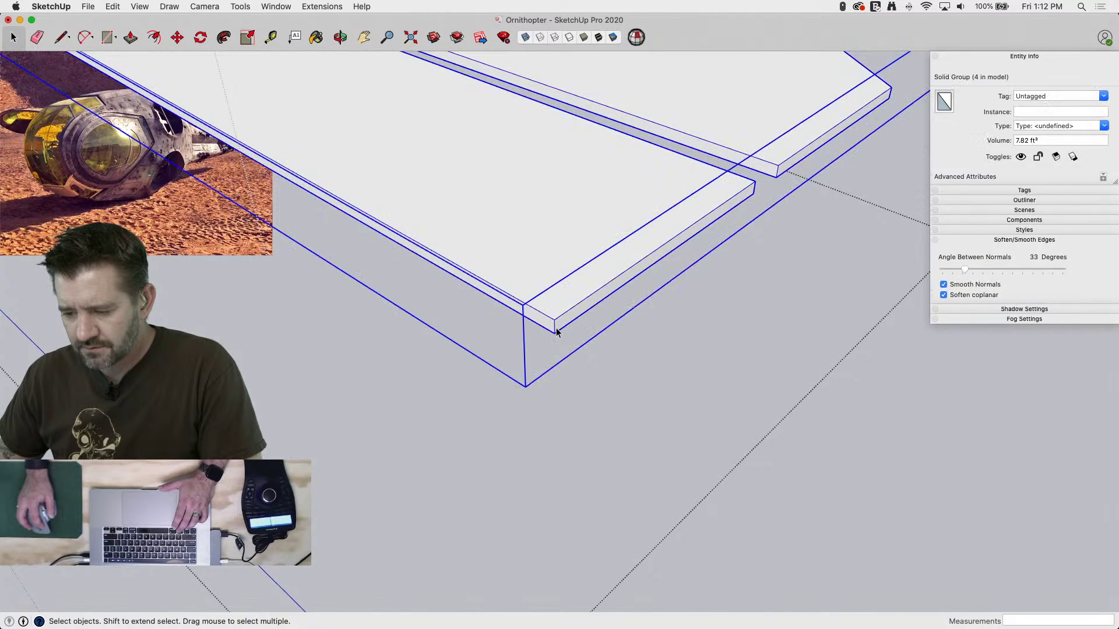
click(558, 334)
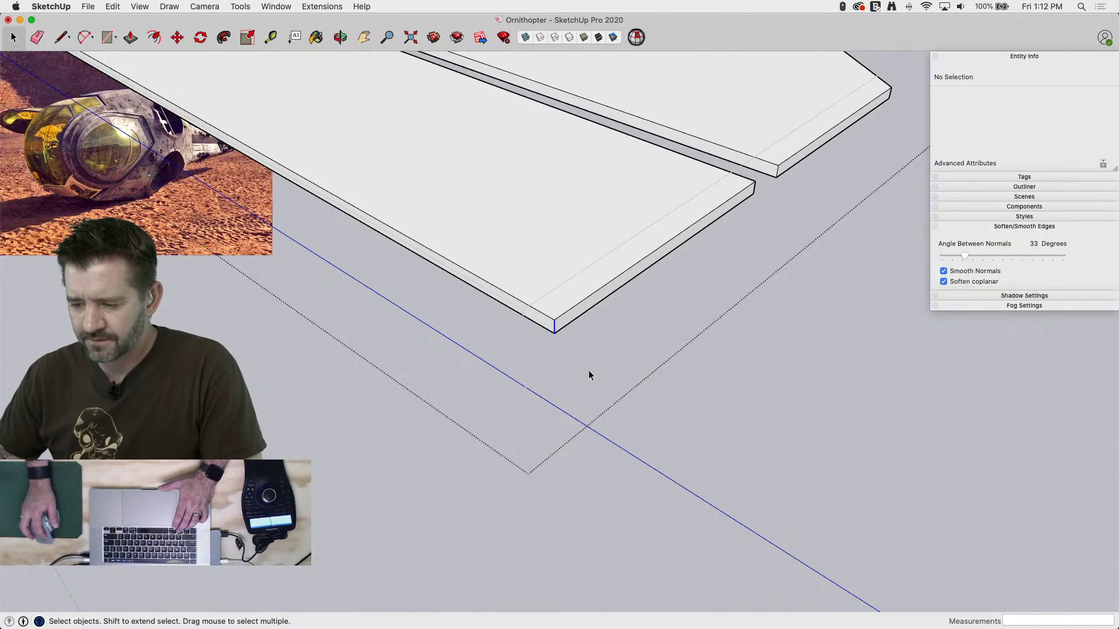
Move the narrower half's outer tip corner edge outward and back toward the root by about 3' 7 1/2"
key(m)
click(609, 362)
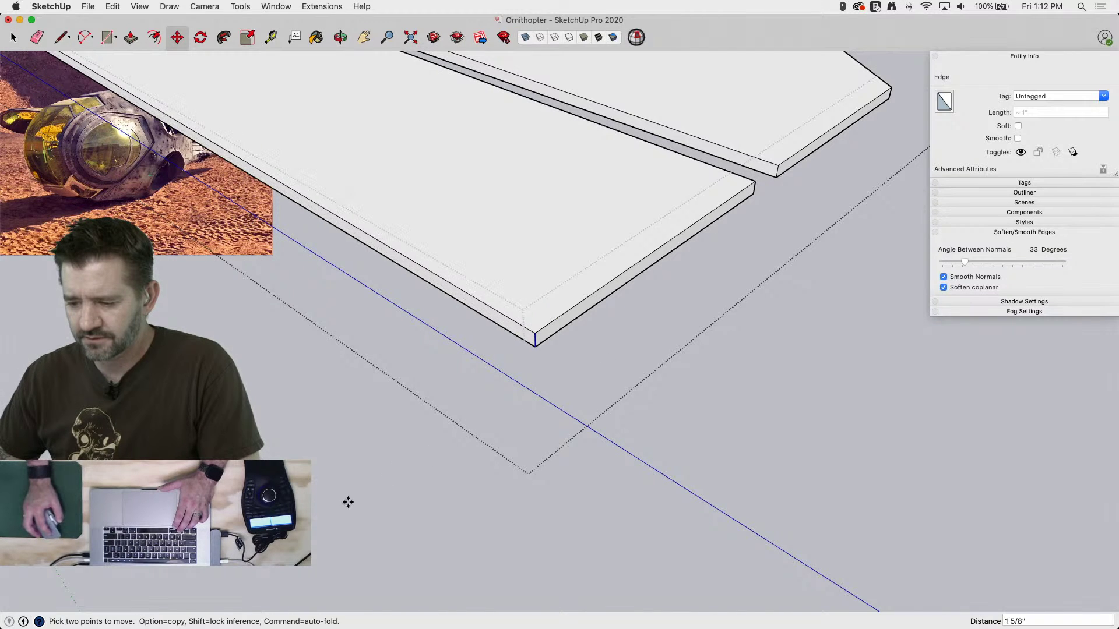
key(Escape)
scroll(412, 514, down, 5)
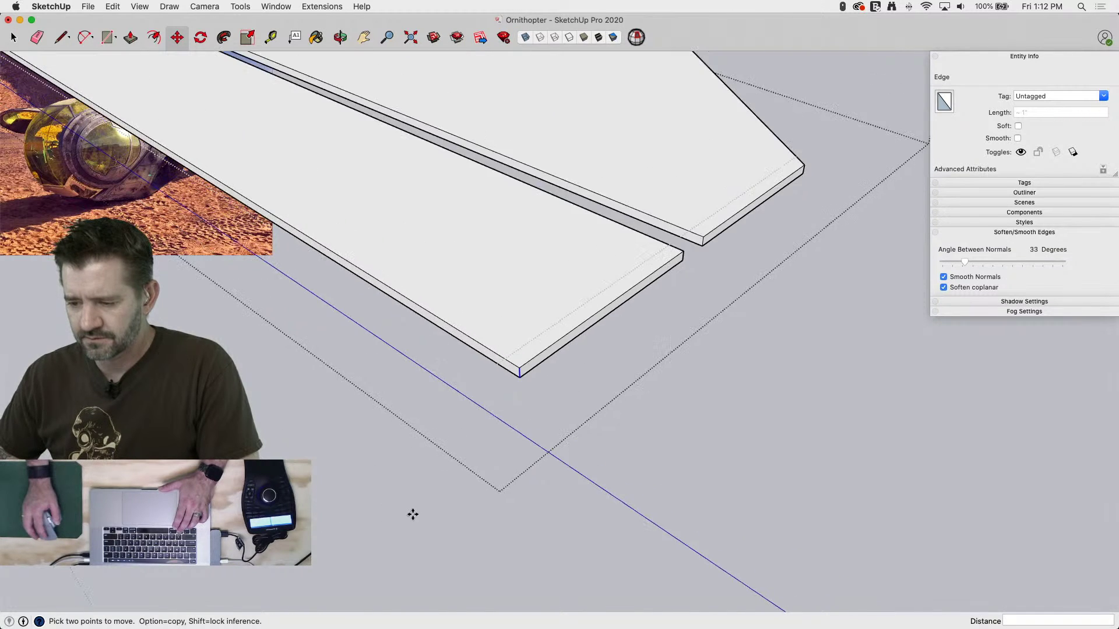
scroll(646, 526, down, 4)
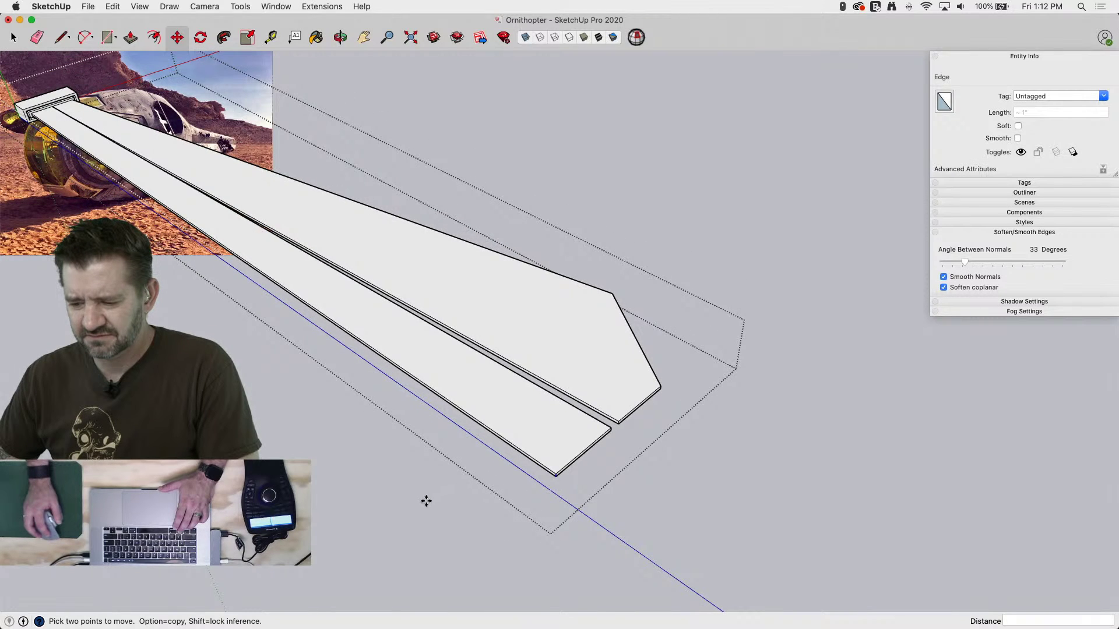
click(558, 471)
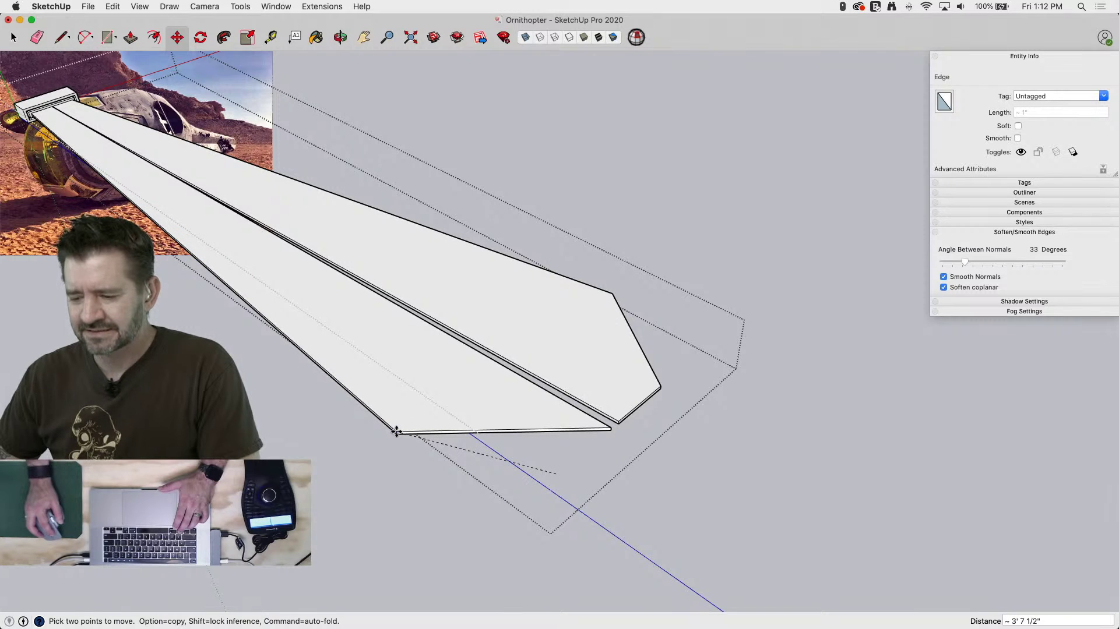
click(507, 464)
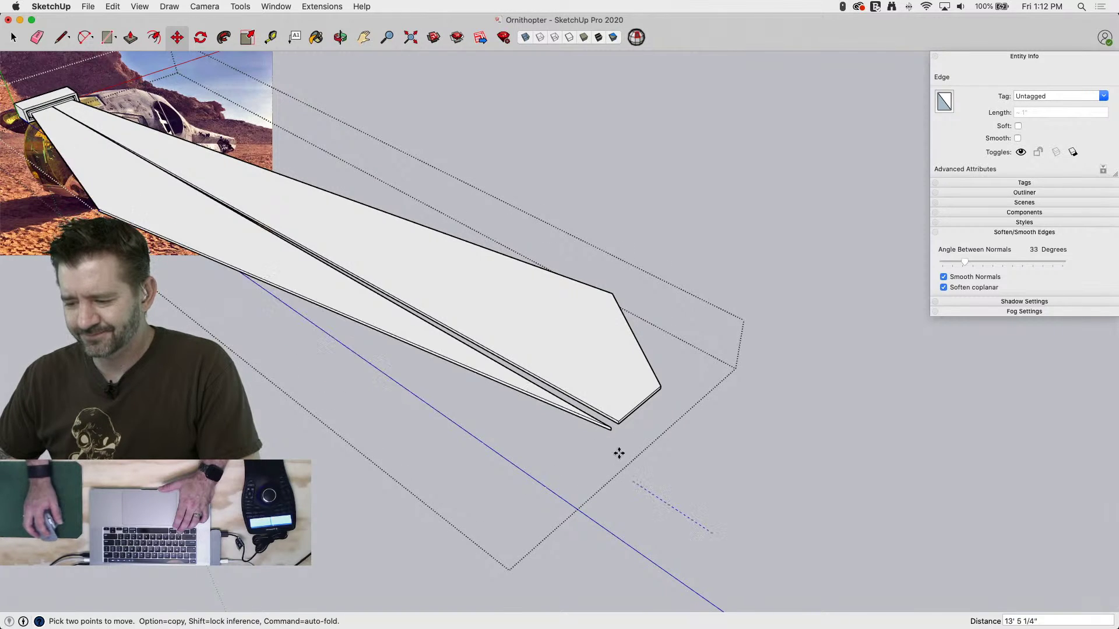
key(space)
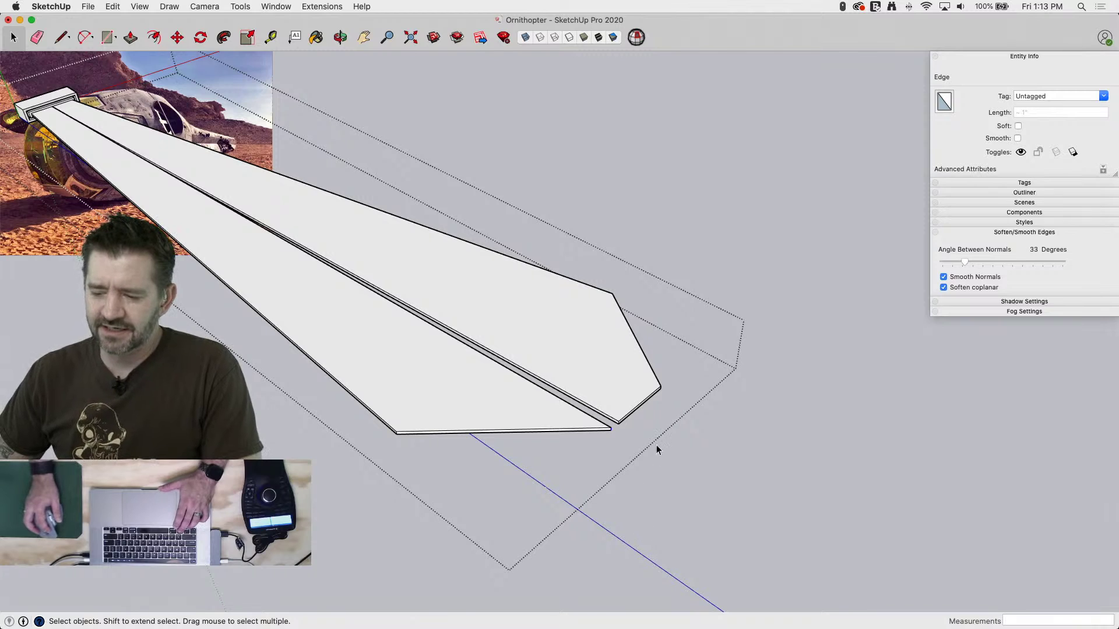
Move the narrower half's inner tip corner about 1' 1 1/2" back toward the root and nudge it 1 13/16" away from the other half
key(m)
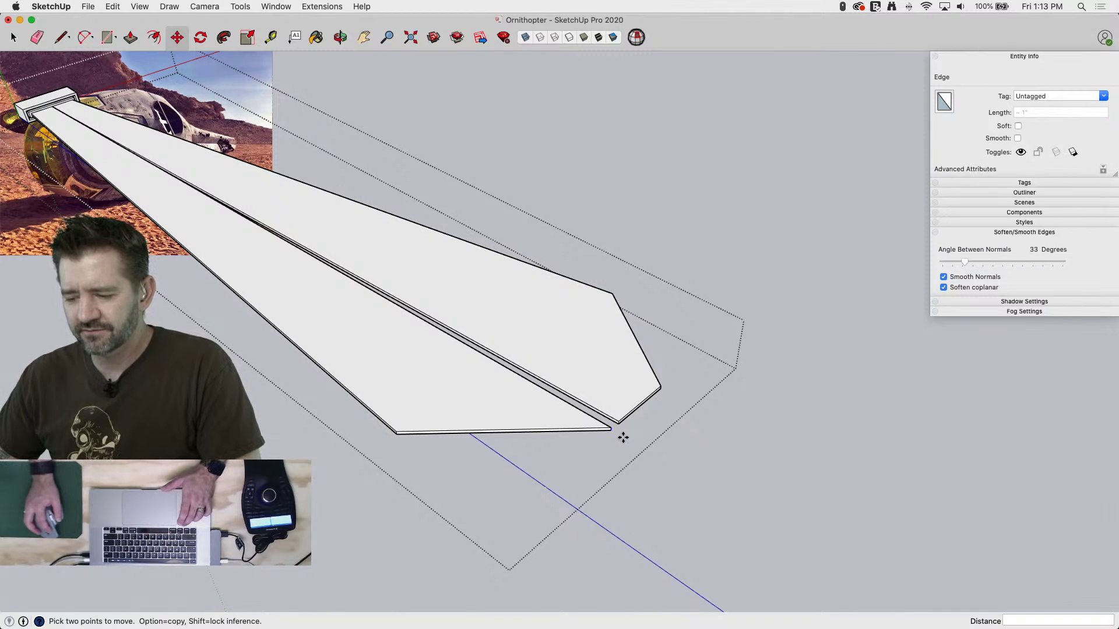
click(623, 437)
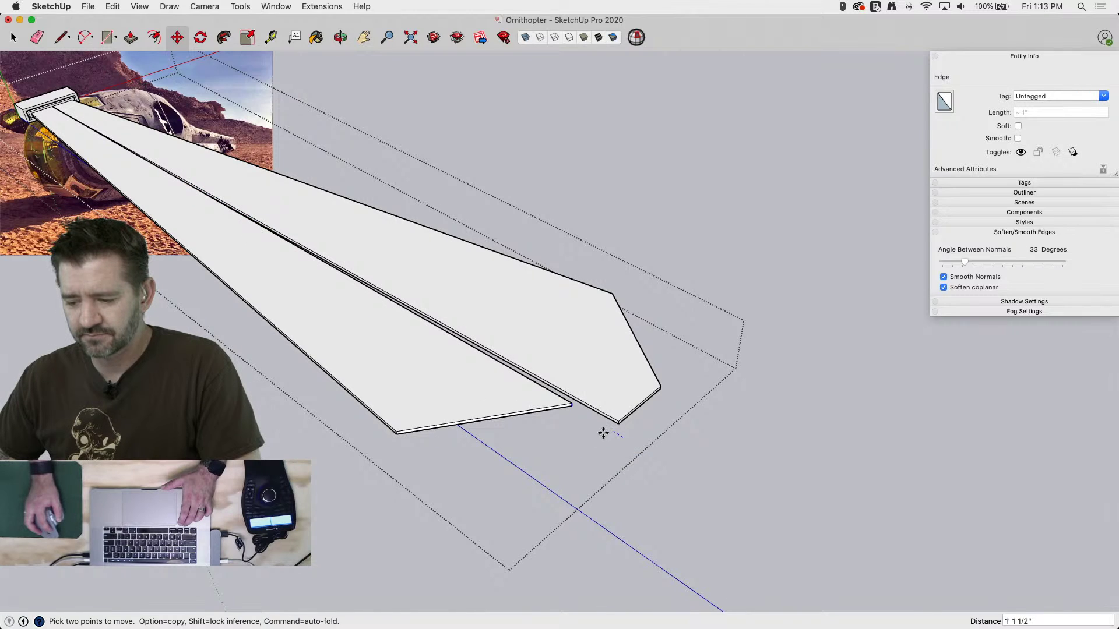
click(603, 433)
click(576, 420)
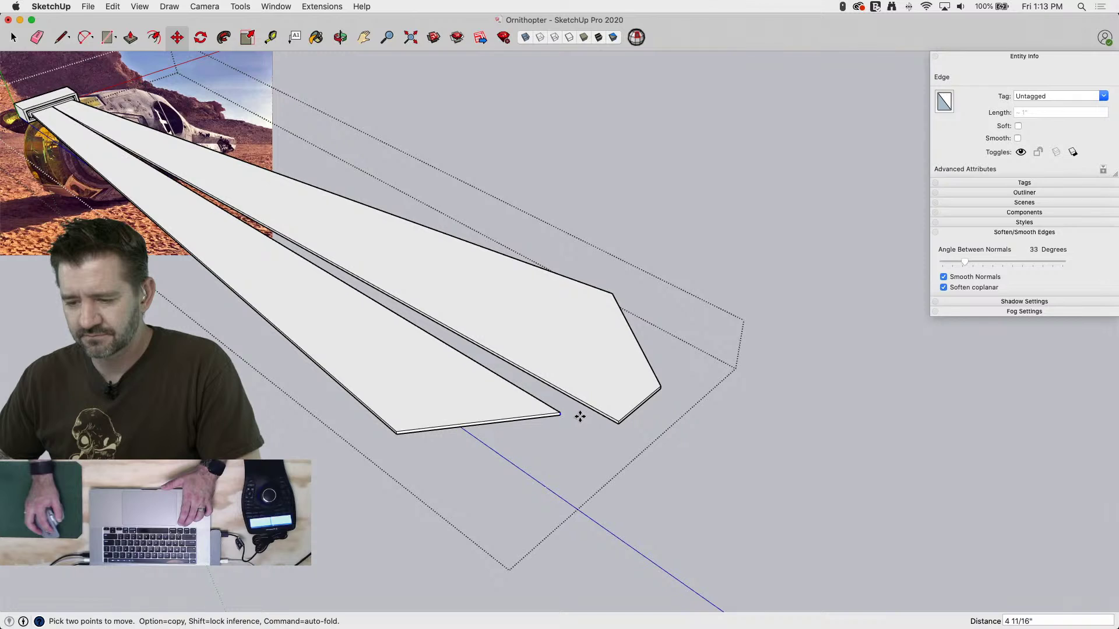
click(577, 419)
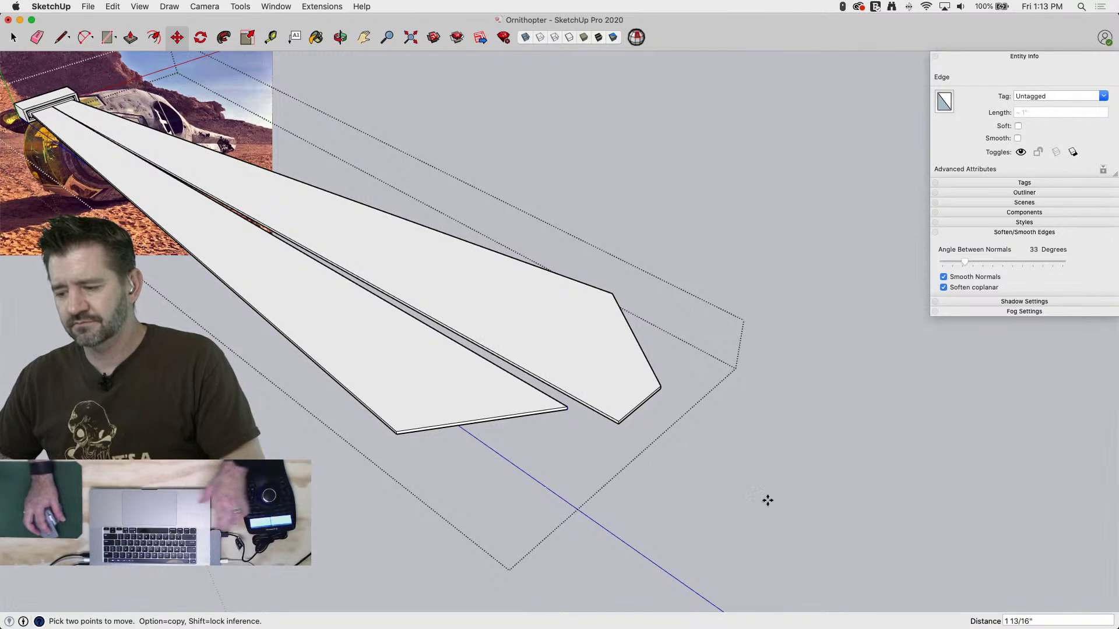
key(space)
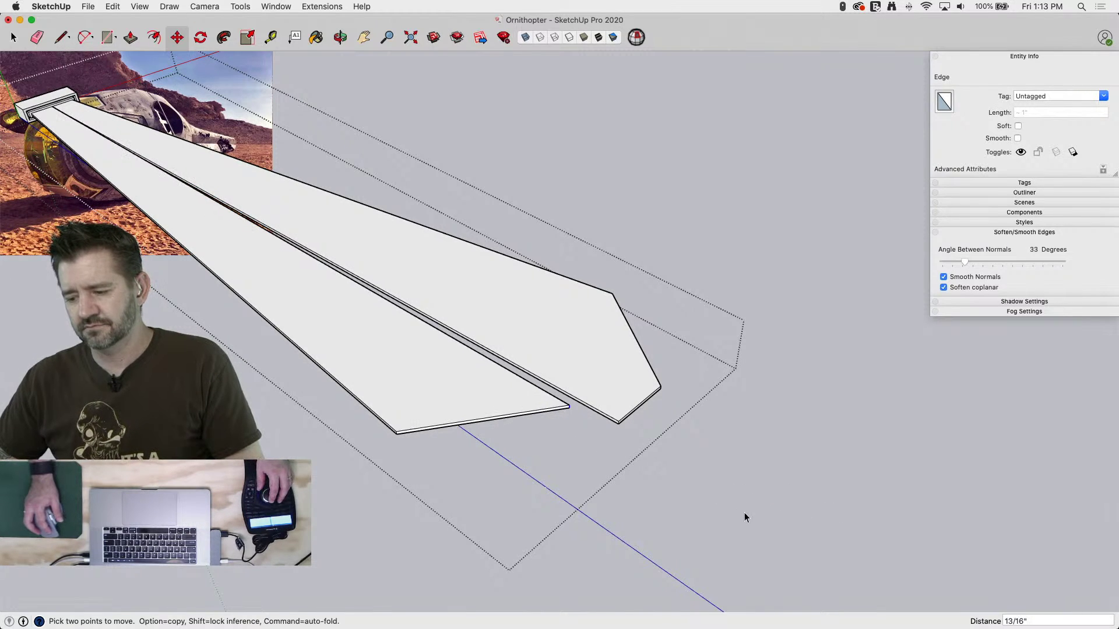
Close the nested wing groups and examine the reshaped split blades on the whole ornithopter from several angles
click(692, 491)
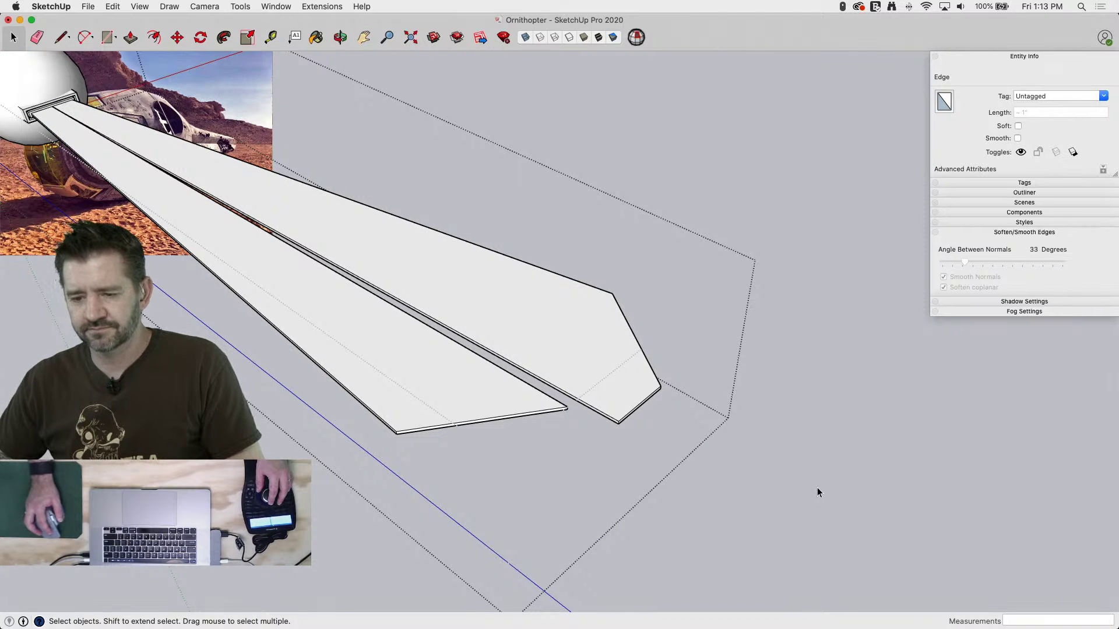
click(671, 470)
scroll(687, 437, down, 10)
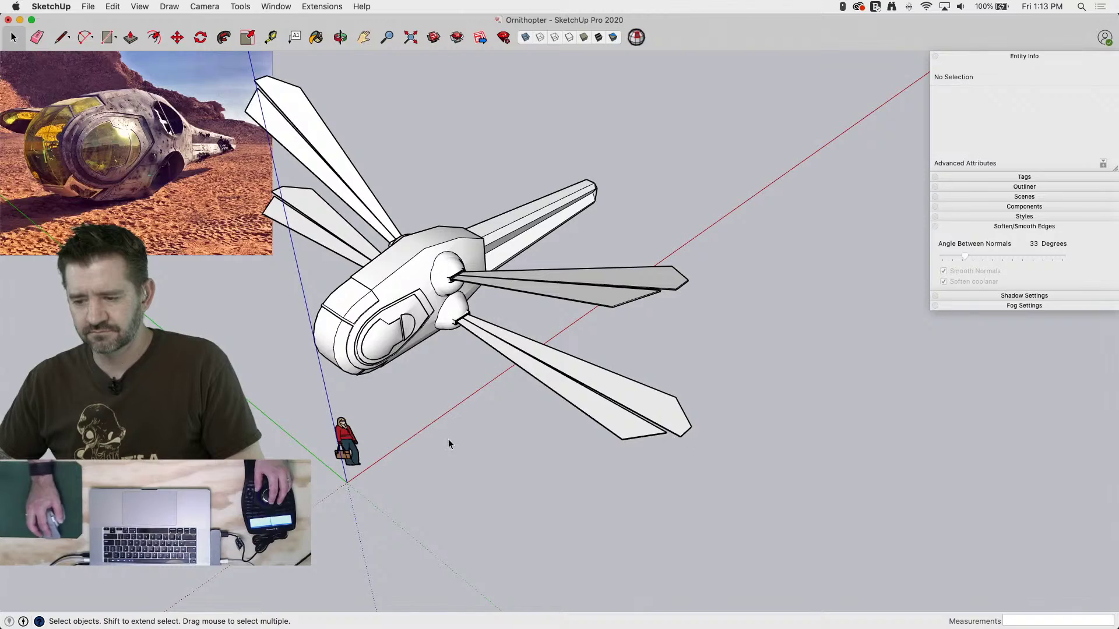
middle_drag(449, 445, 579, 408)
key(space)
scroll(699, 403, up, 2)
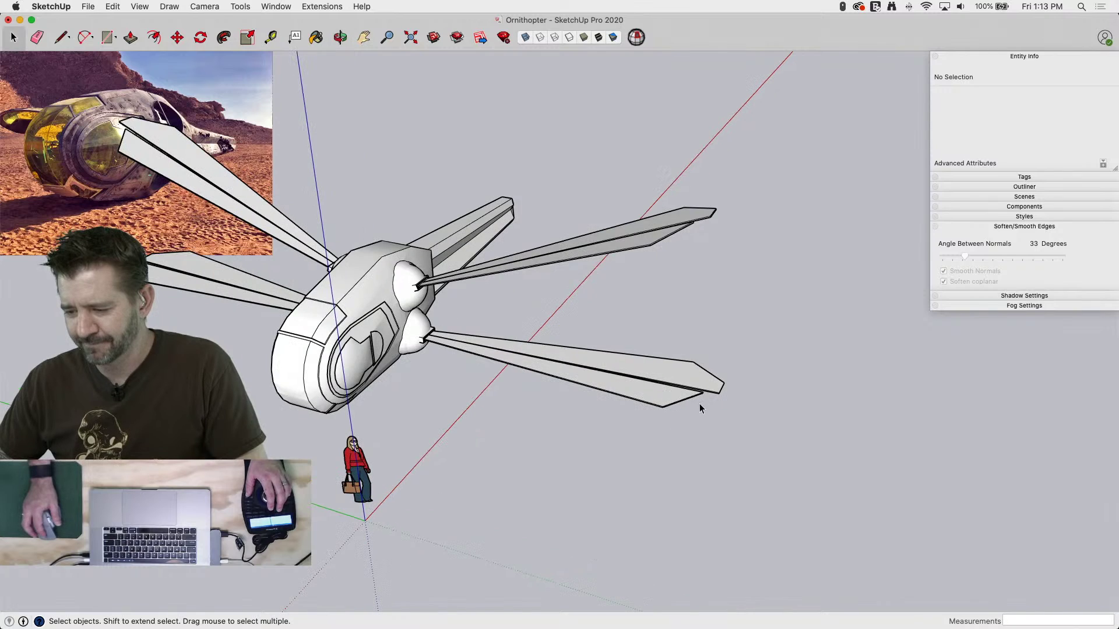
scroll(694, 403, up, 2)
scroll(679, 400, up, 2)
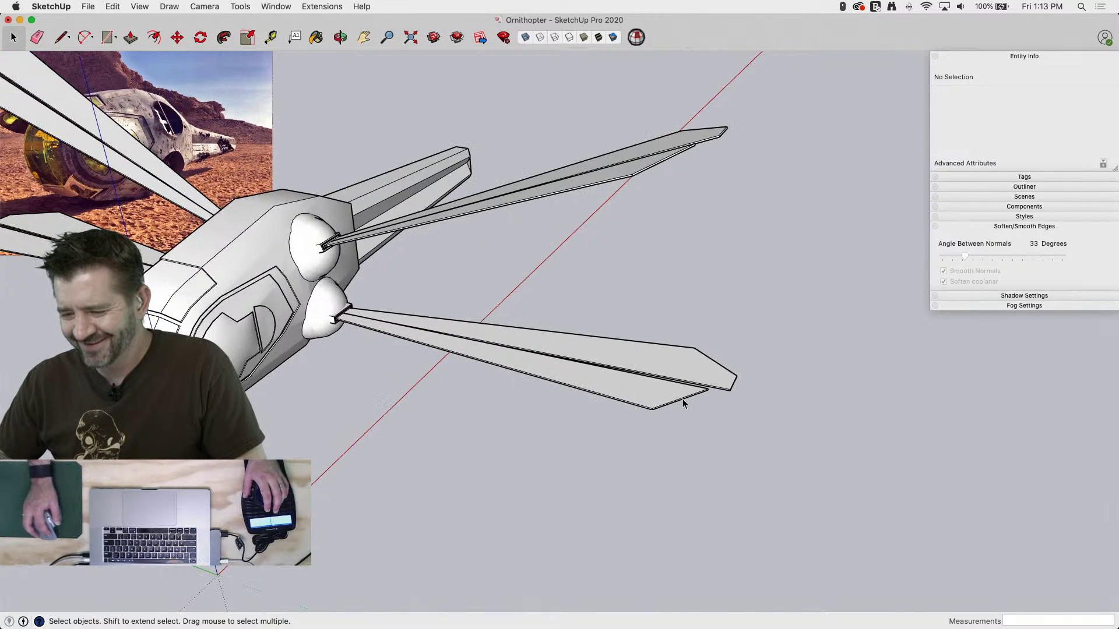
scroll(402, 376, down, 5)
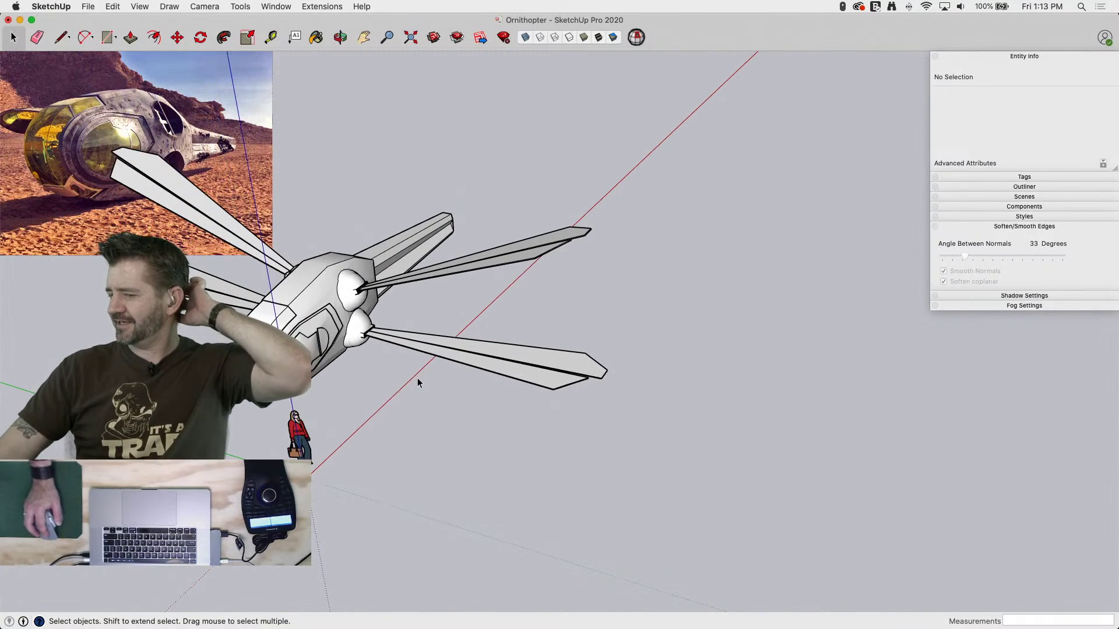
Open the nested wing groups down to the split blade for editing
middle_drag(415, 383, 505, 422)
scroll(505, 421, up, 3)
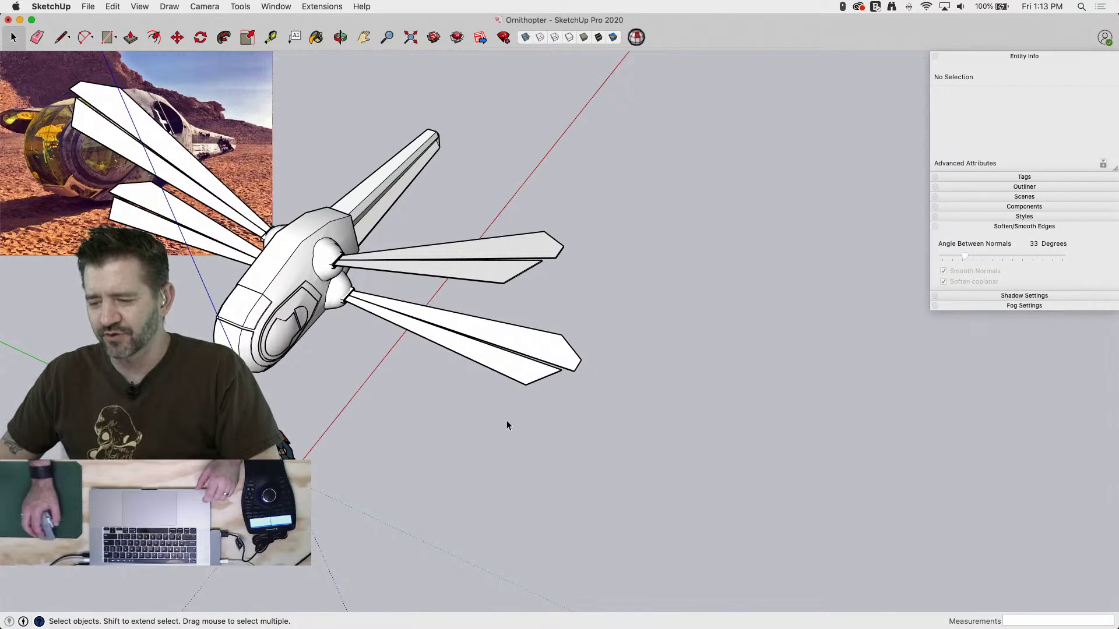
scroll(558, 399, up, 4)
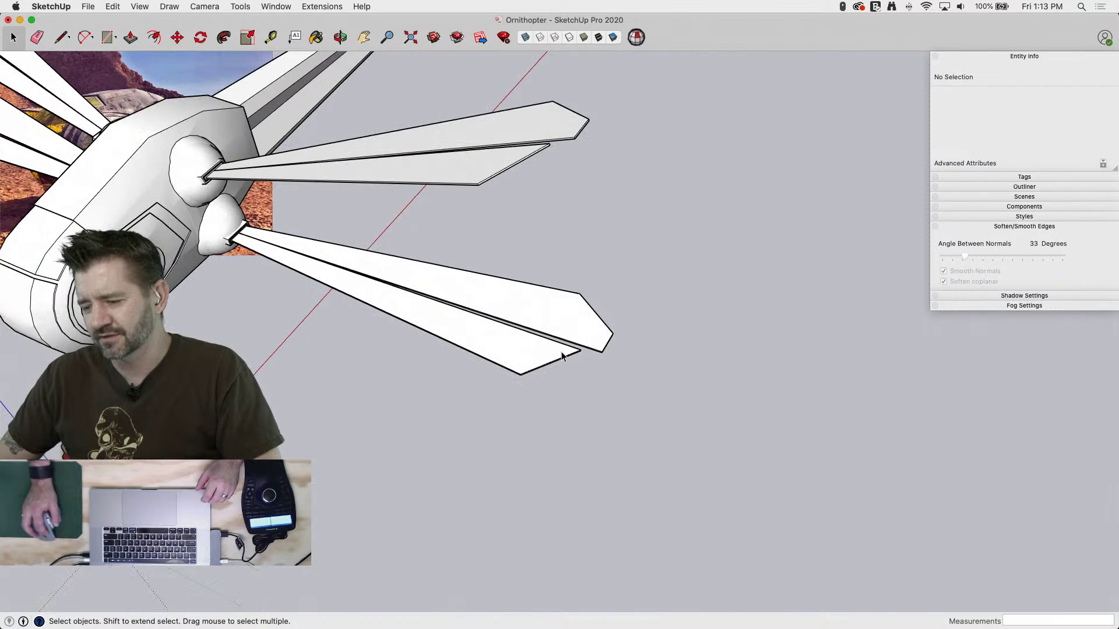
double_click(539, 367)
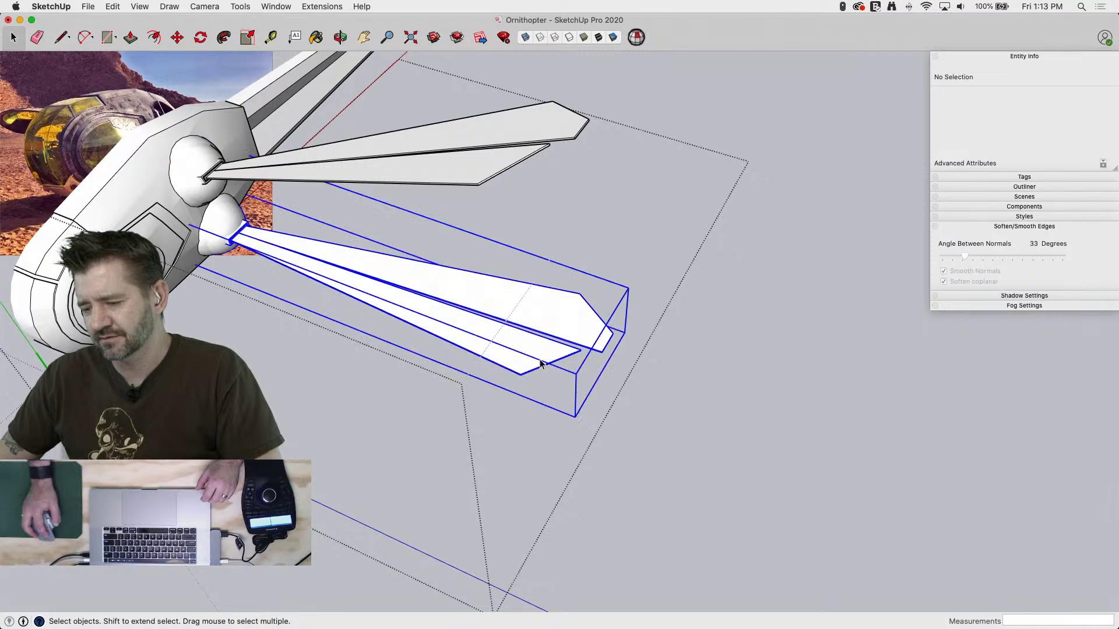
double_click(539, 365)
drag(480, 325, 598, 427)
scroll(566, 362, up, 1)
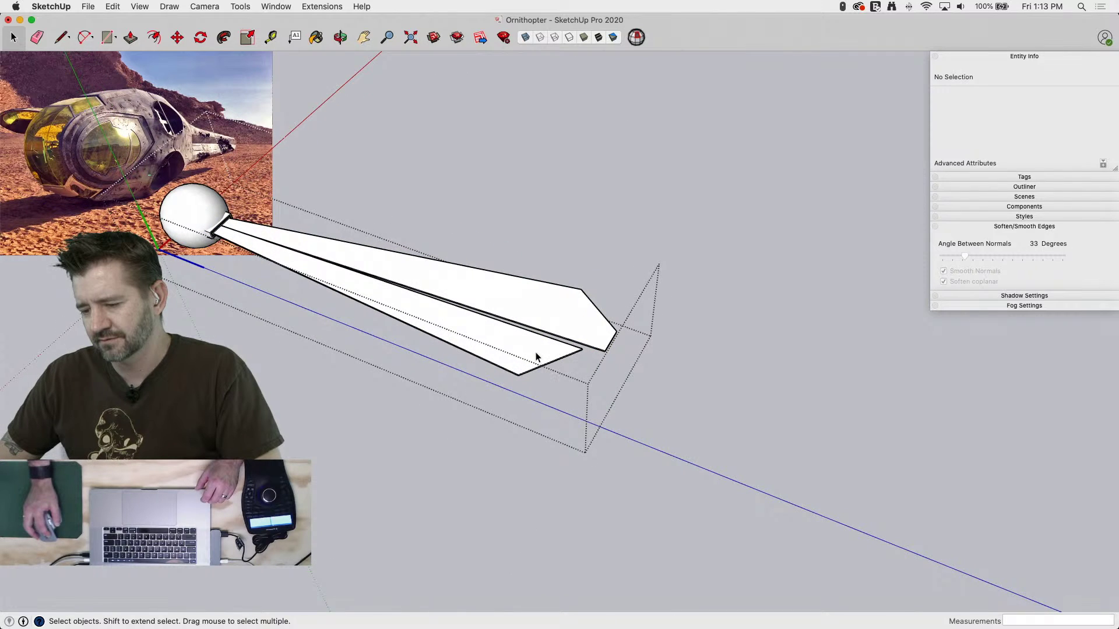
scroll(536, 353, up, 2)
click(536, 352)
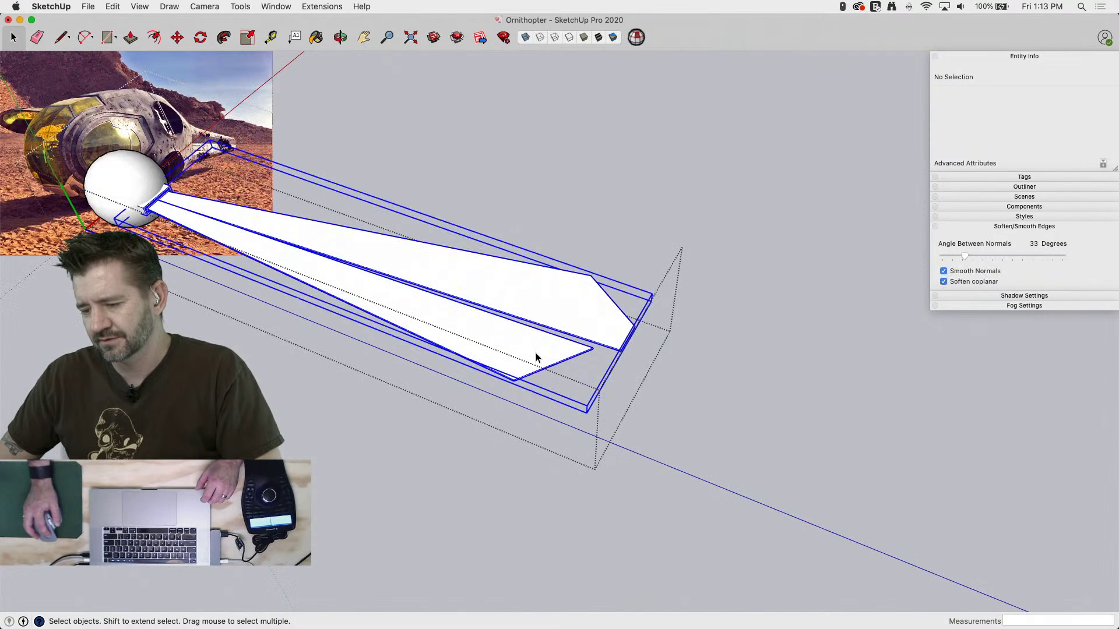
double_click(487, 315)
Select the narrower half's whole tip end and move it about 3' 10" outward along the blade's length
drag(459, 294, 601, 428)
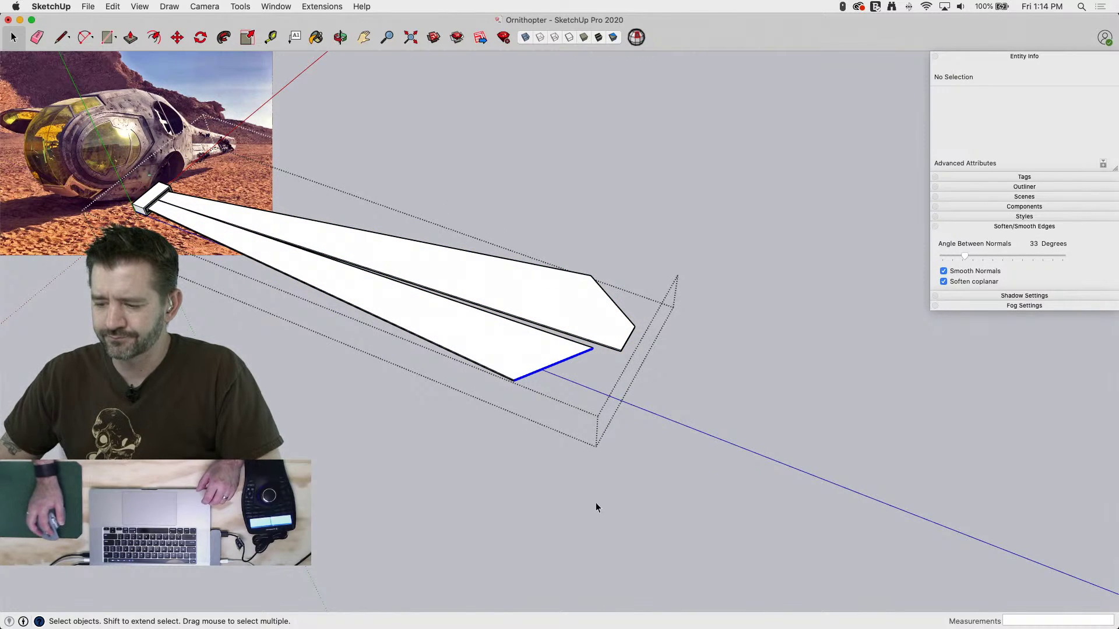
key(m)
click(596, 425)
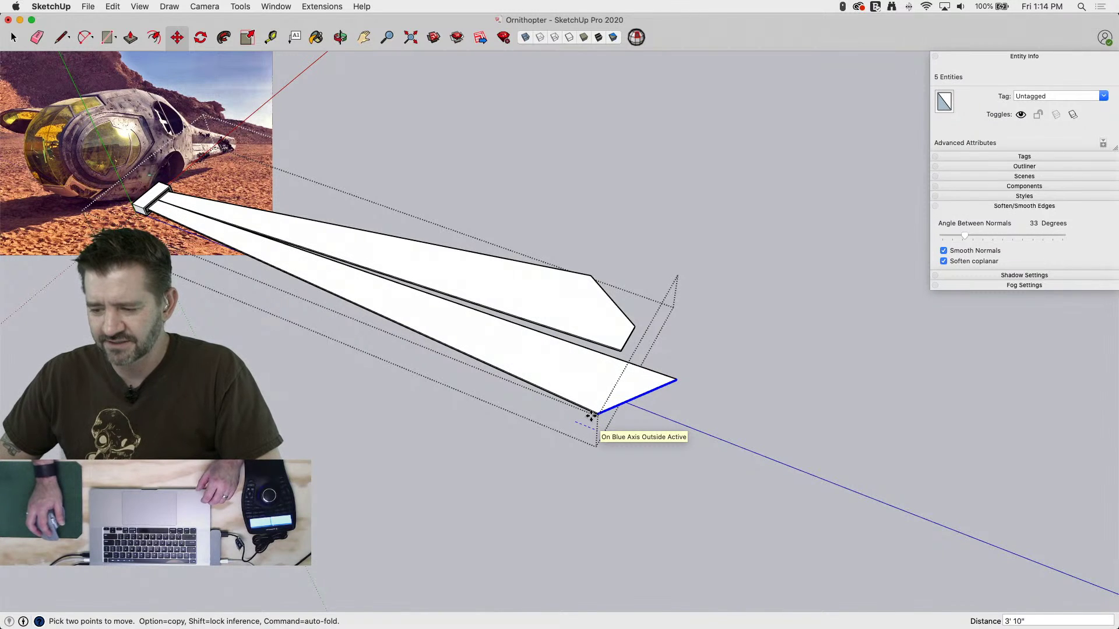
click(597, 428)
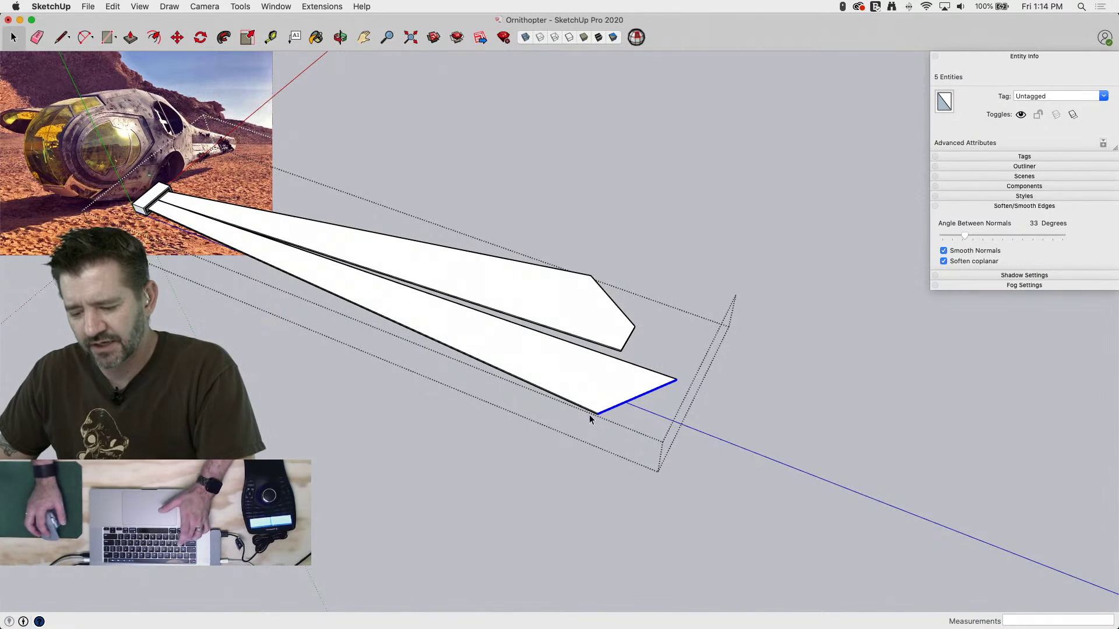
key(space)
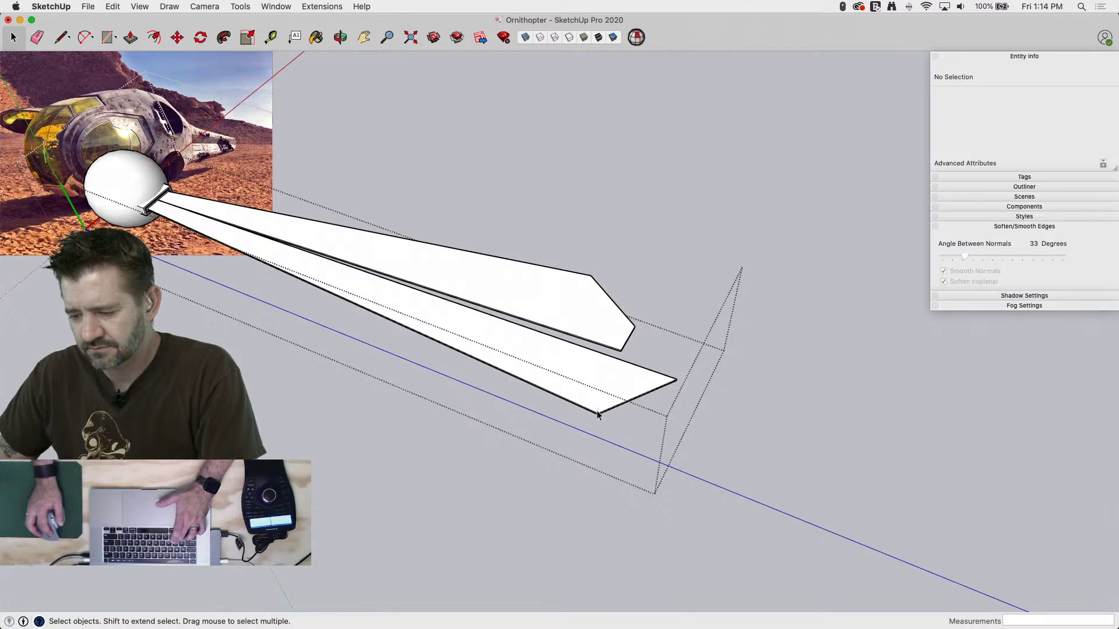
Reopen the blade group and move the narrower half's outer tip corner edge about 4' 1 1/8" back toward the root
click(589, 407)
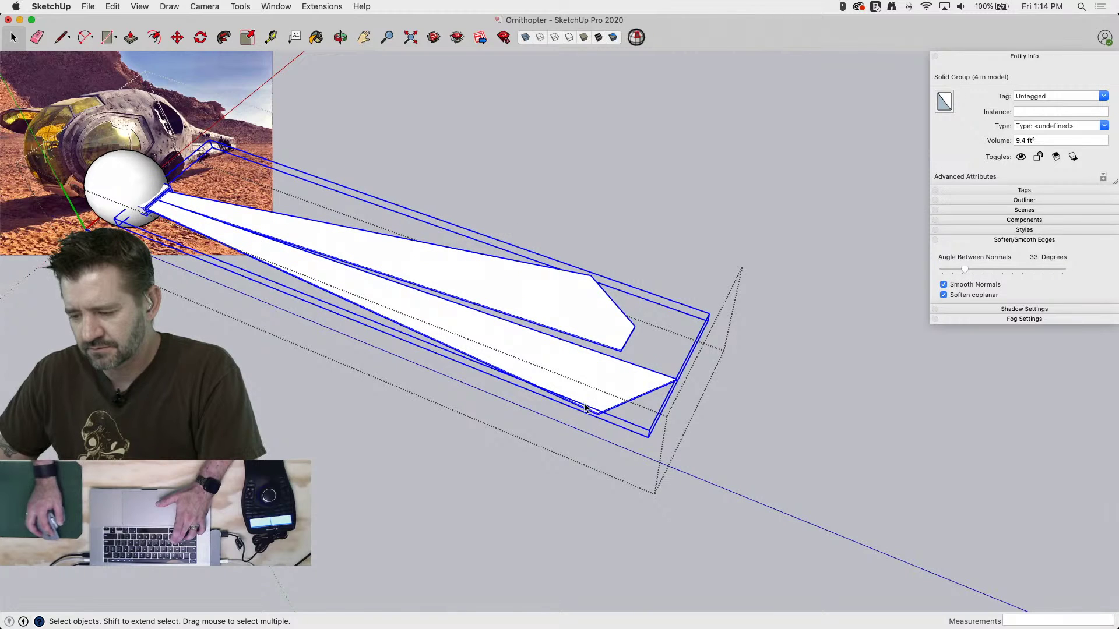
click(608, 431)
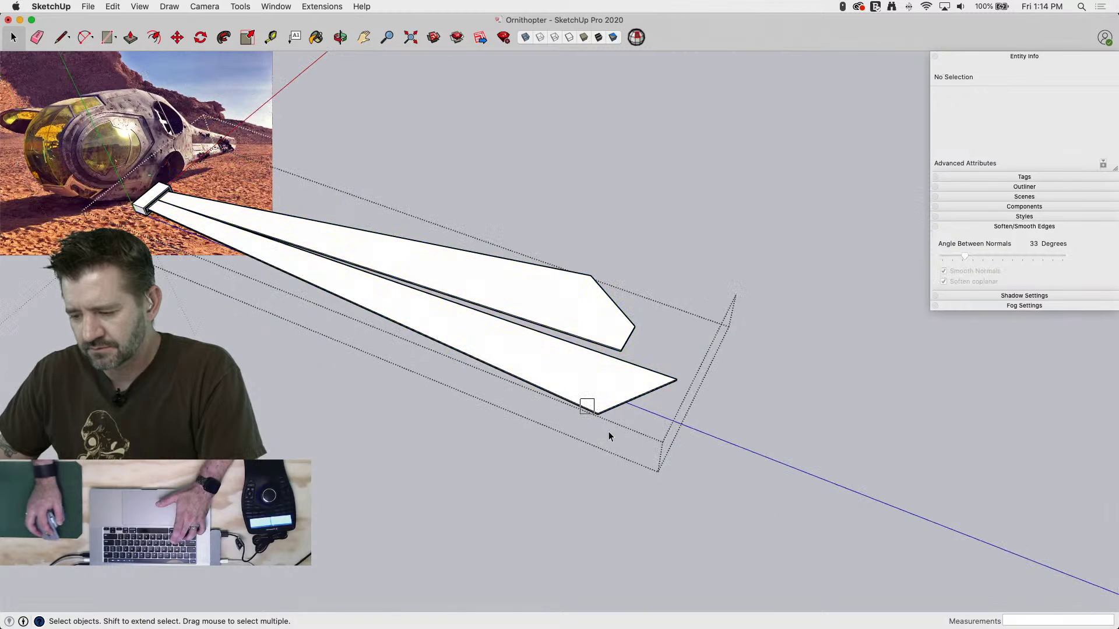
click(669, 451)
key(m)
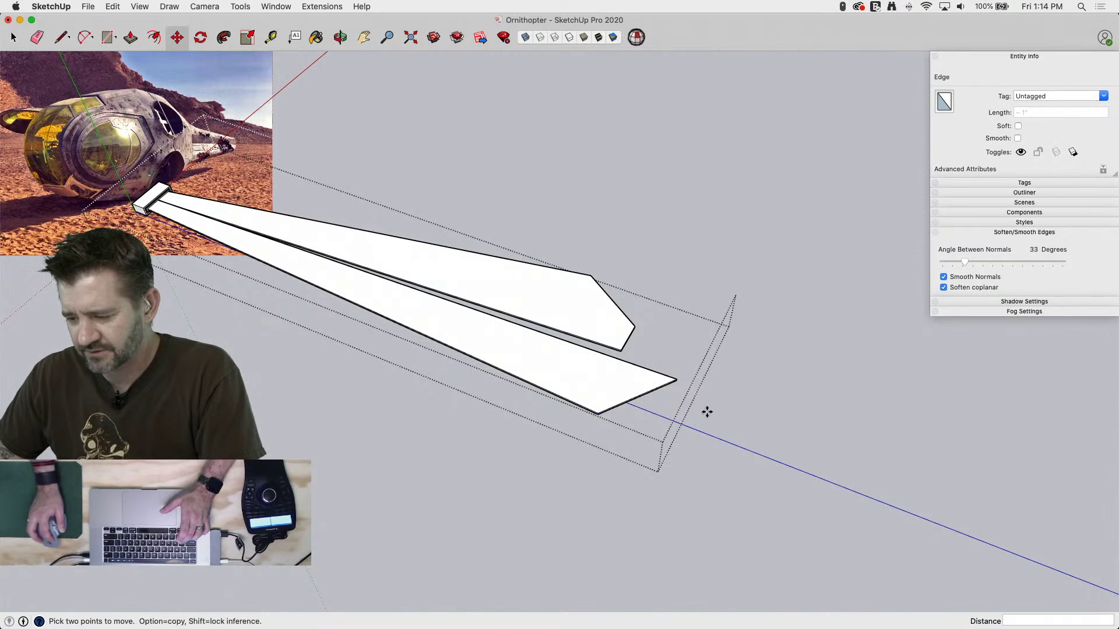
click(685, 431)
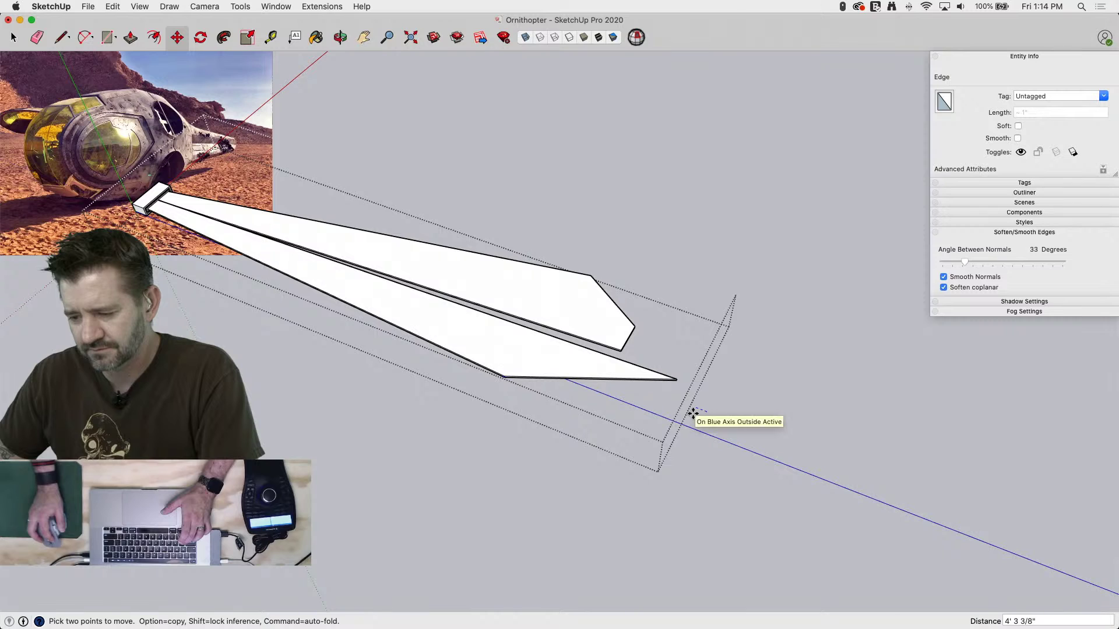
click(693, 413)
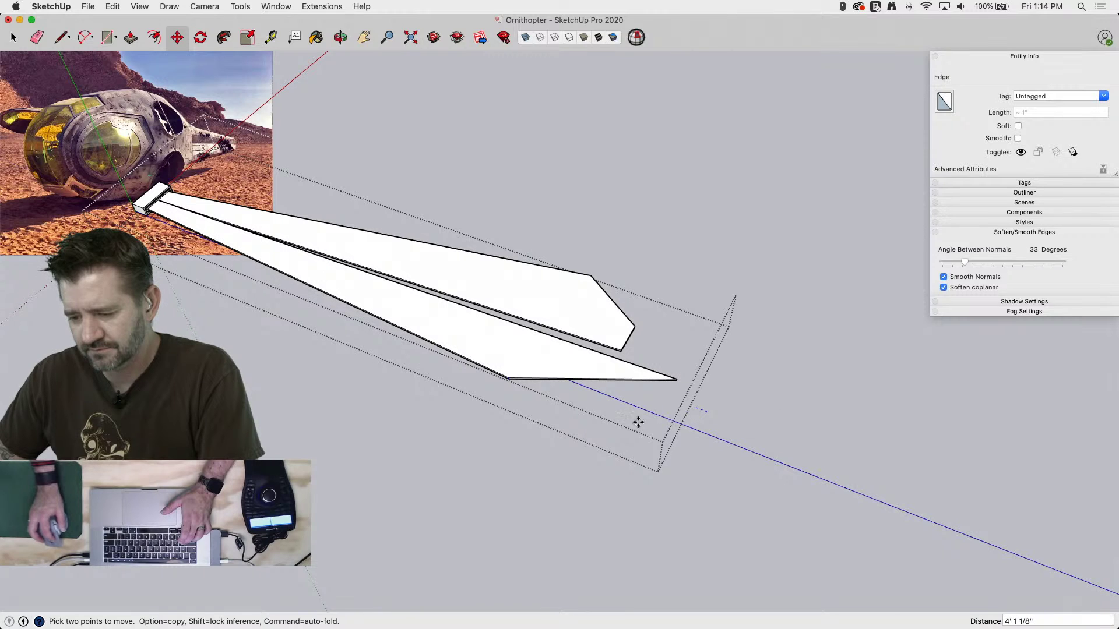
Move the same corner edge about 7 1/4" sideways, away from the other half, and close the wing groups
click(518, 397)
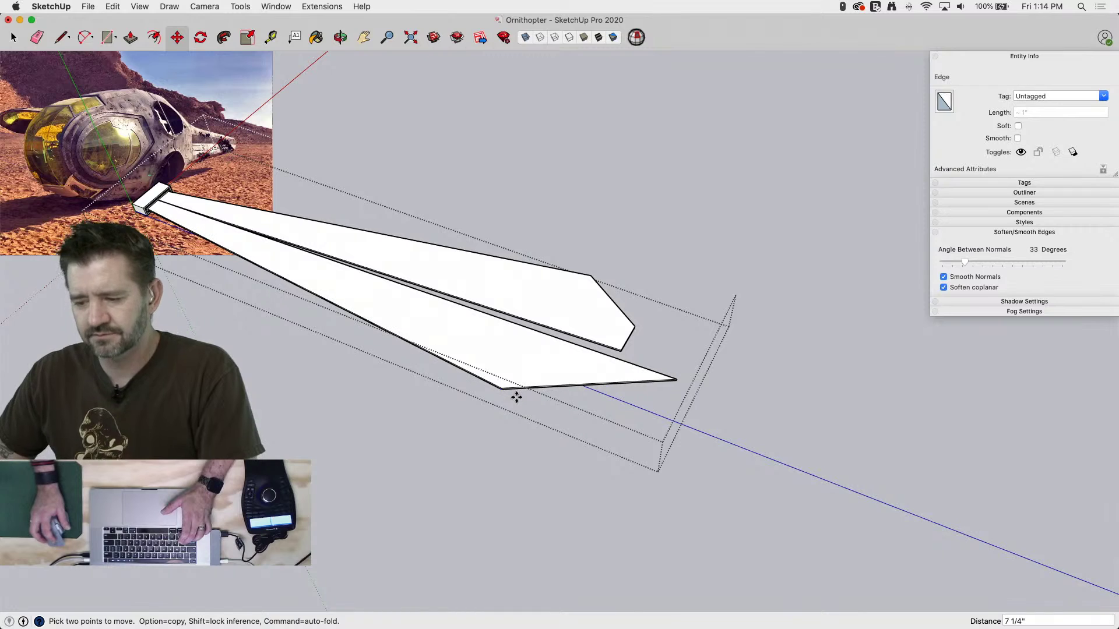
click(481, 462)
click(482, 463)
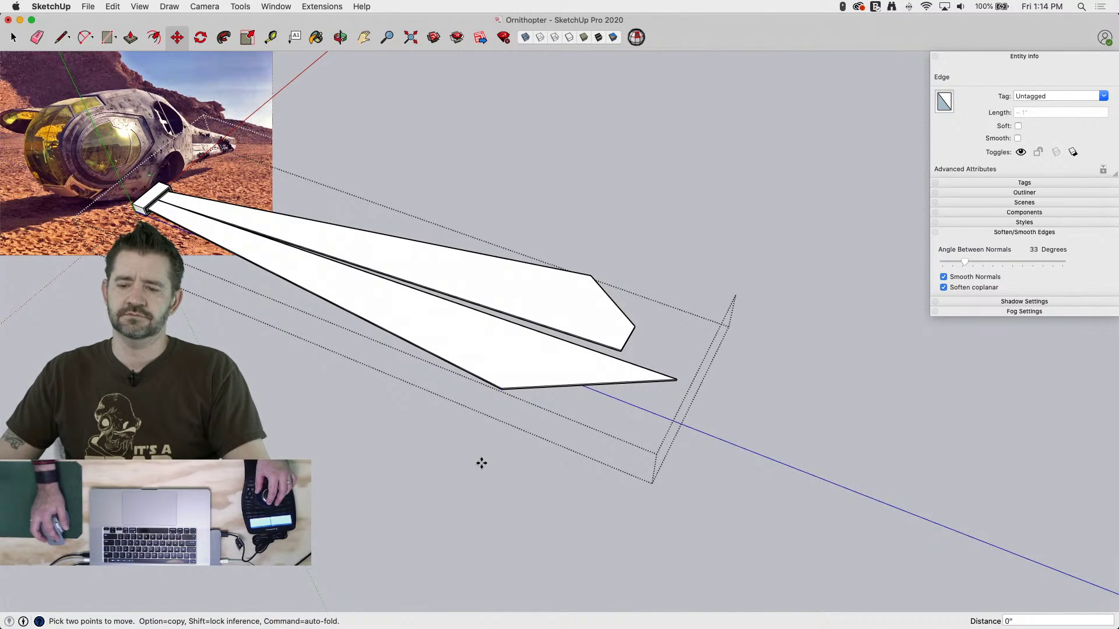
key(space)
click(458, 487)
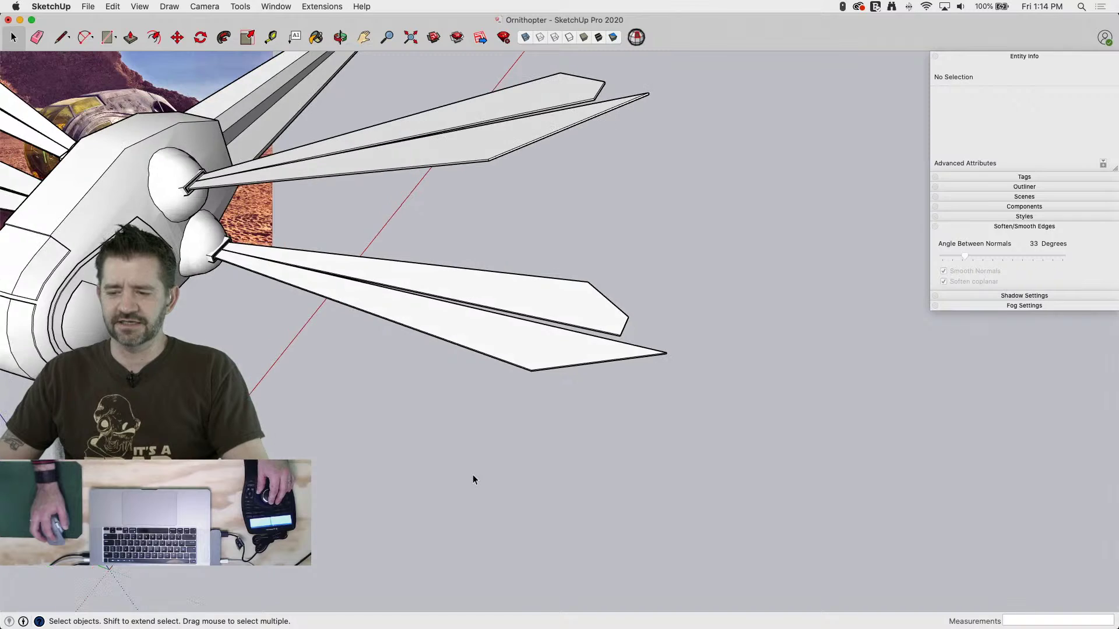
Examine the lengthened, pointed blades on the whole ornithopter from the front, the side and close to the wing joints
middle_drag(424, 485, 409, 442)
middle_drag(268, 443, 248, 440)
middle_drag(582, 384, 204, 379)
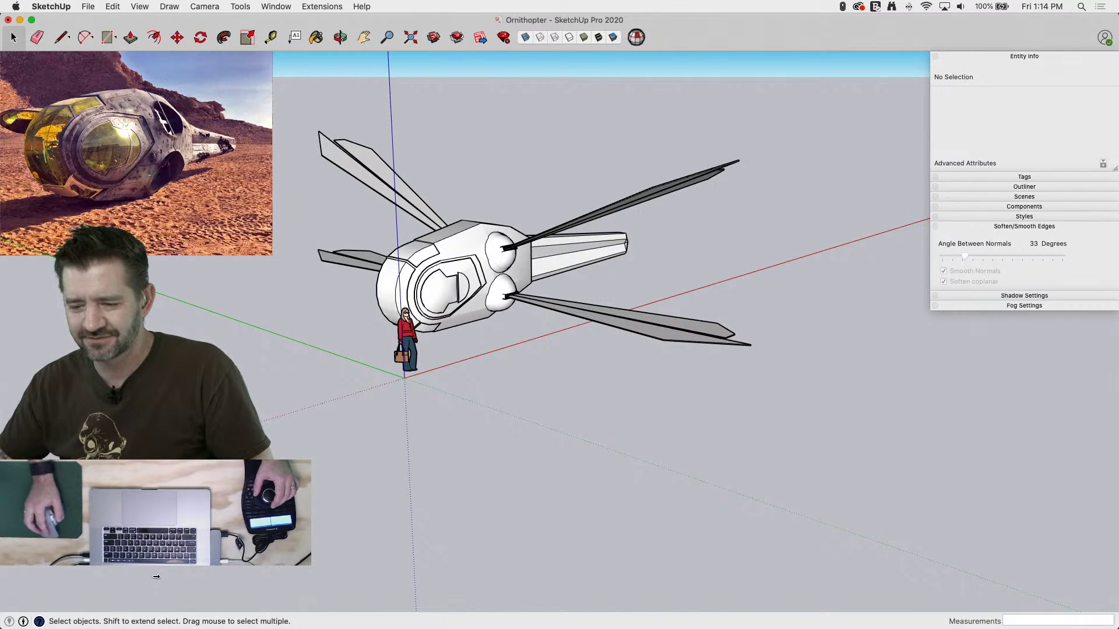
middle_drag(617, 370, 558, 280)
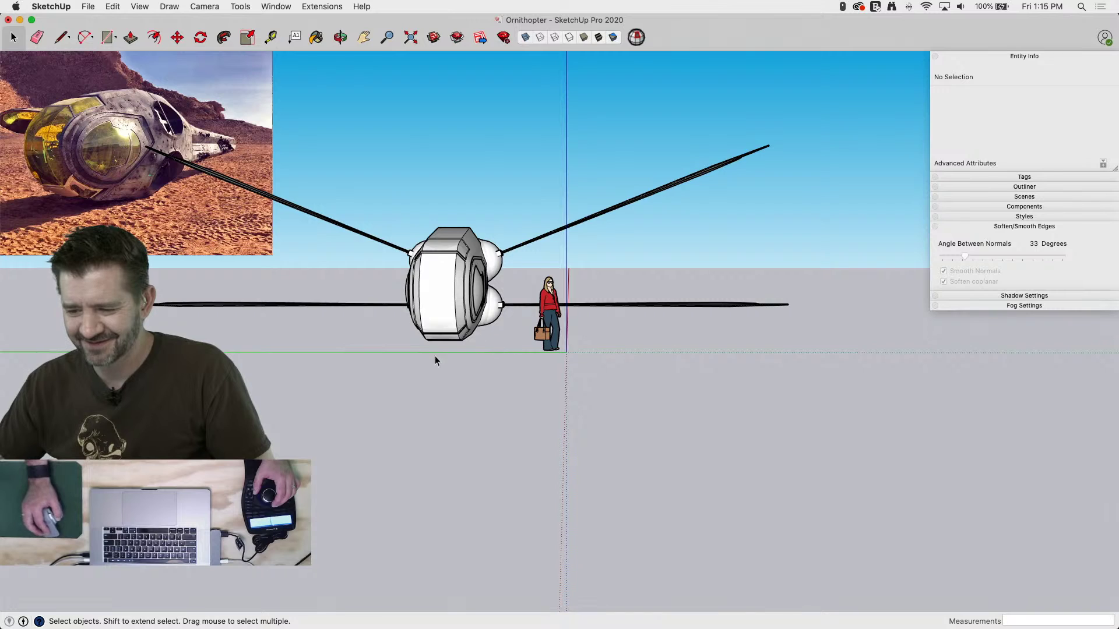
middle_drag(435, 357, 368, 380)
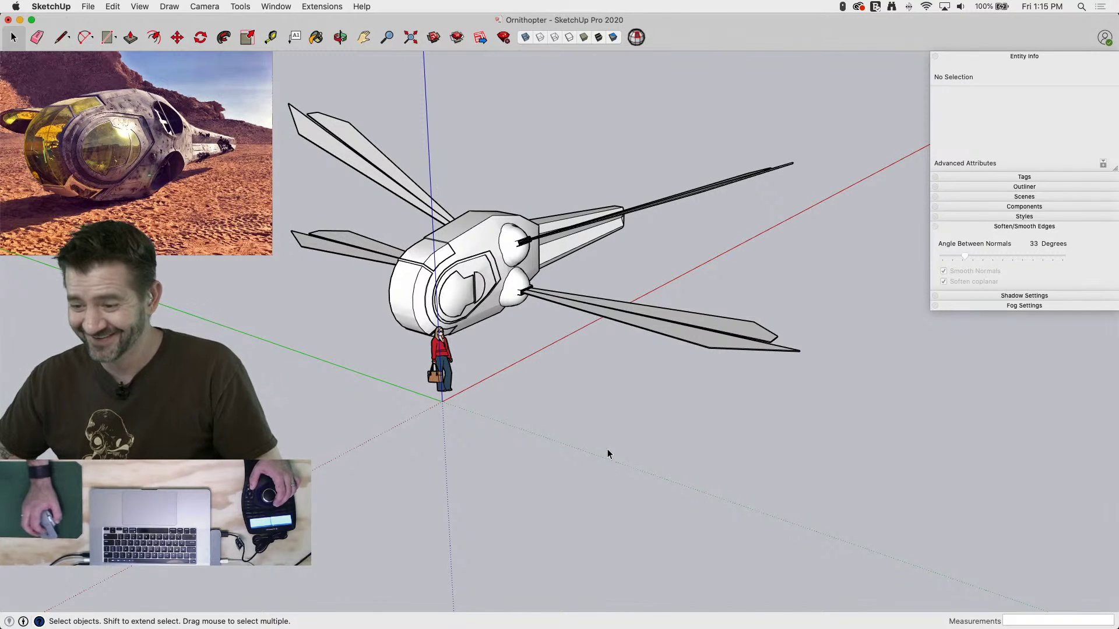
scroll(517, 342, up, 5)
scroll(489, 322, up, 3)
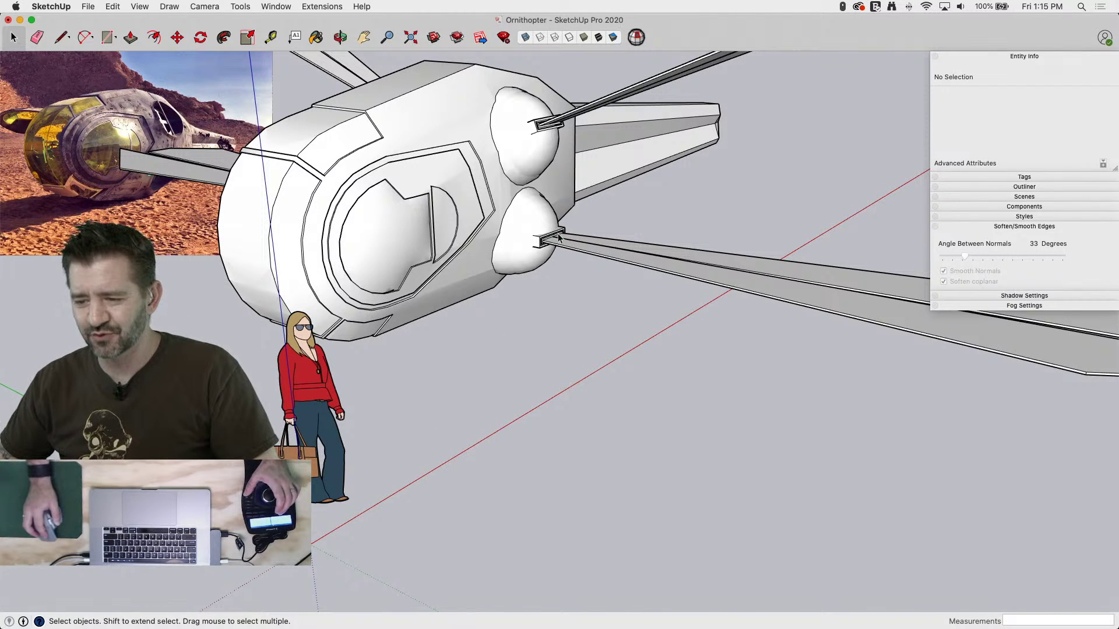
Open the nested fuselage groups and draw a circle with a radius of about 5 1/2" on the flat rear underside face, near the panel seam
middle_drag(558, 235, 779, 79)
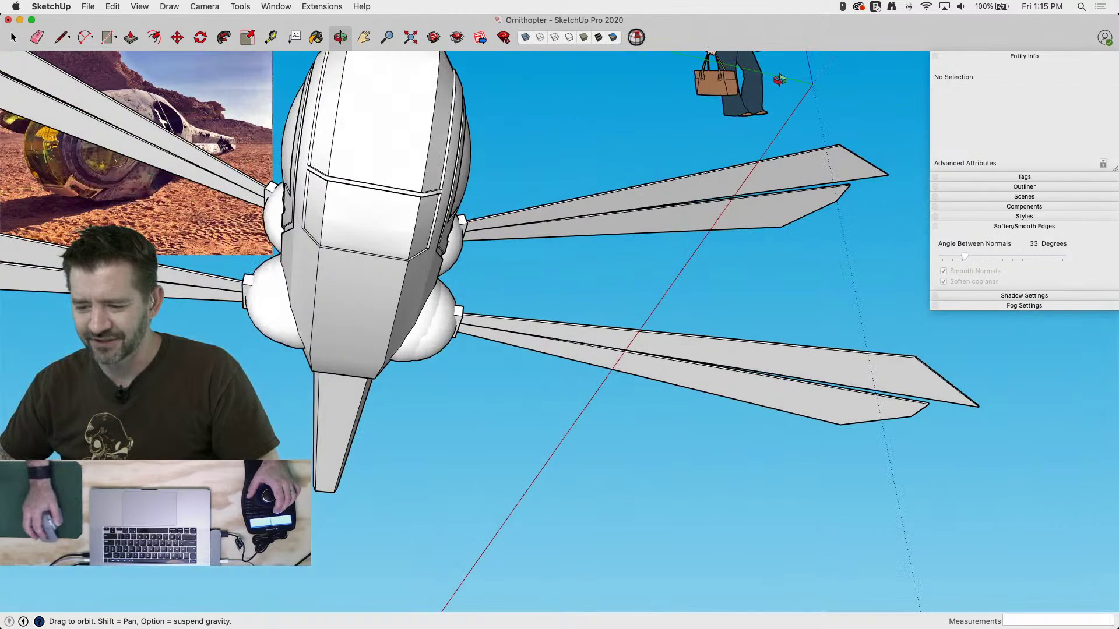
scroll(343, 287, up, 2)
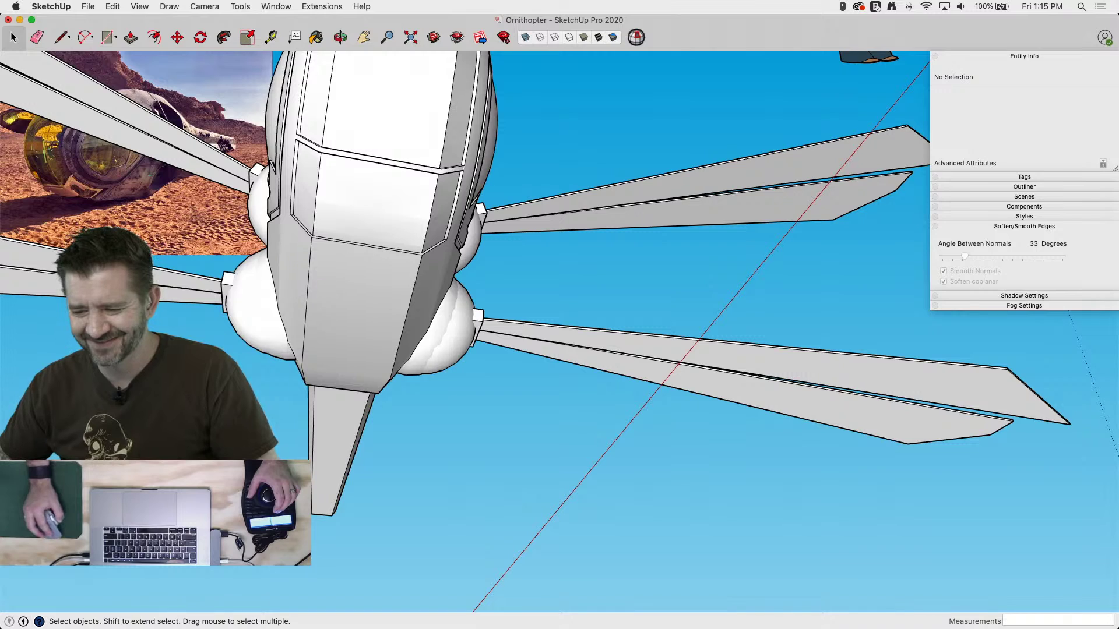
middle_drag(344, 287, 373, 319)
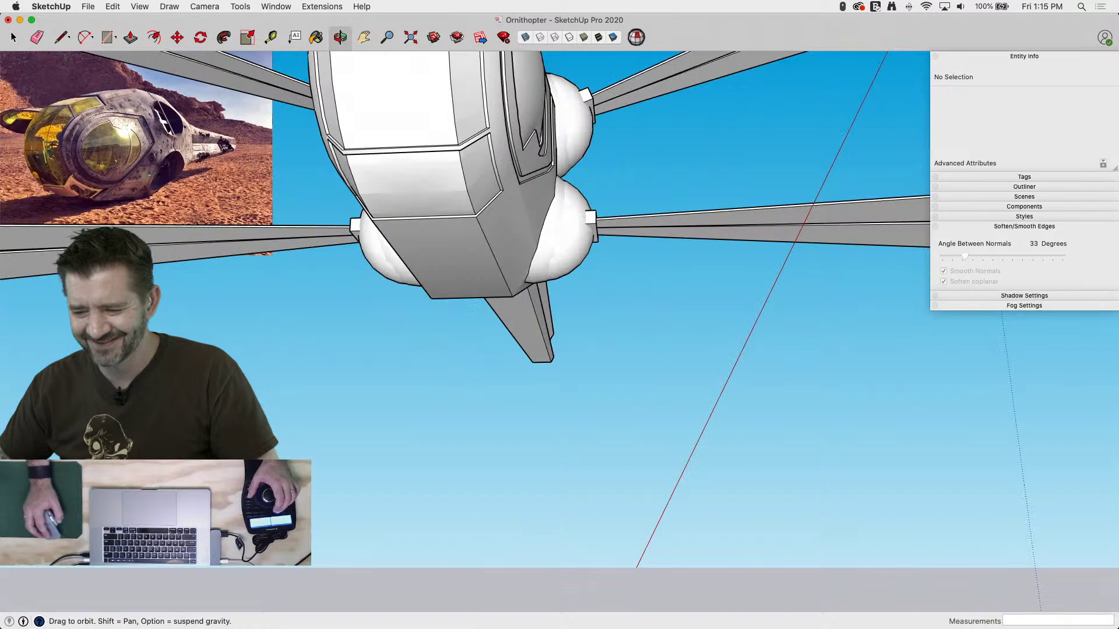
double_click(452, 244)
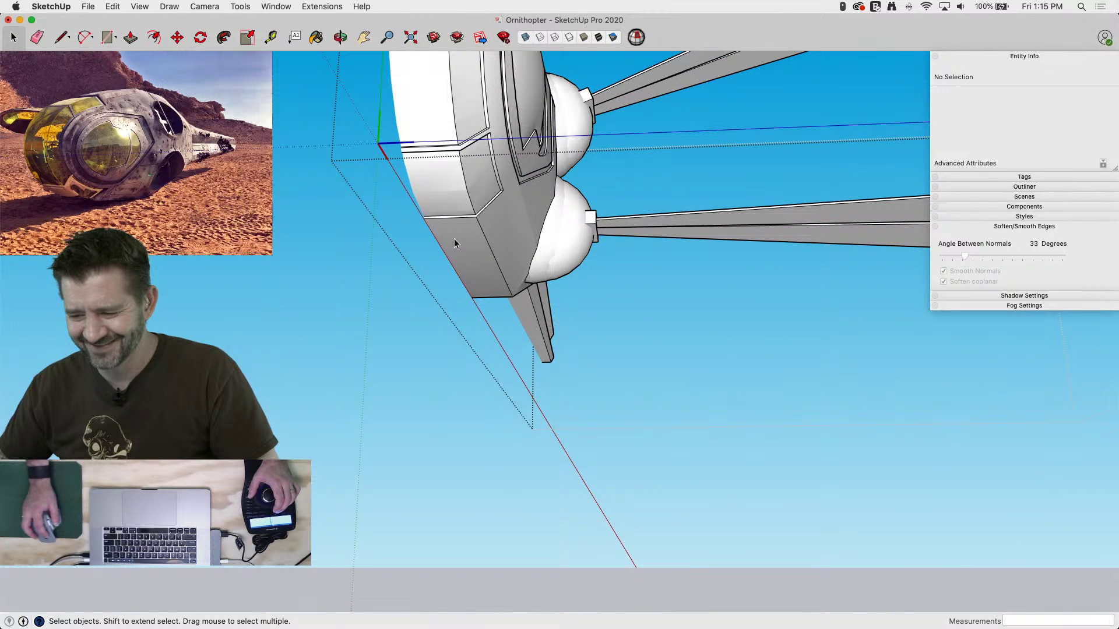
click(455, 244)
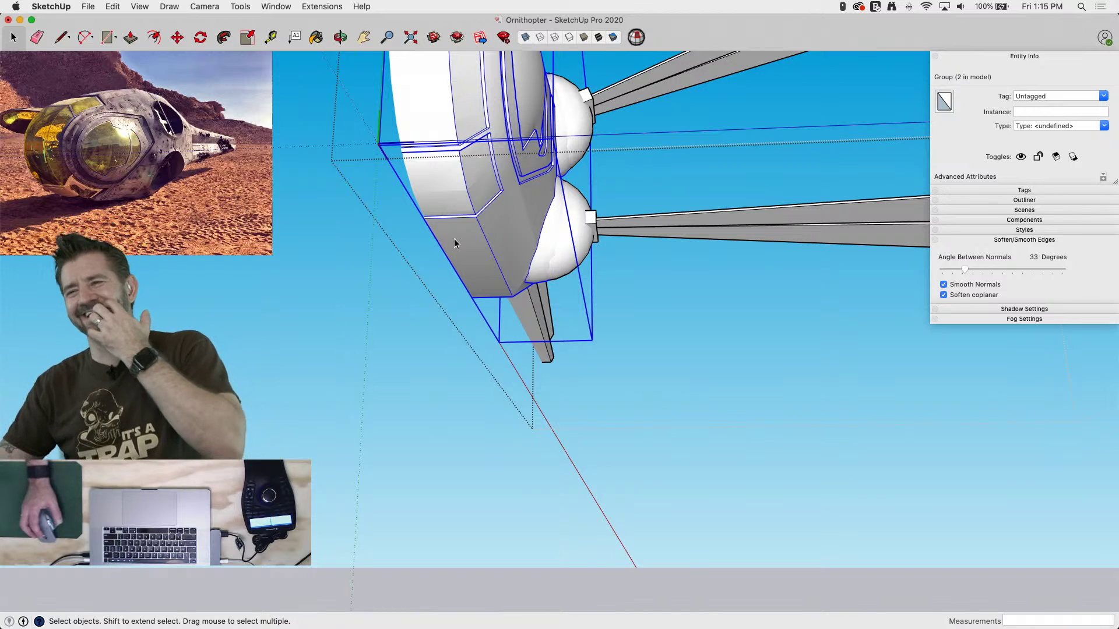
double_click(455, 243)
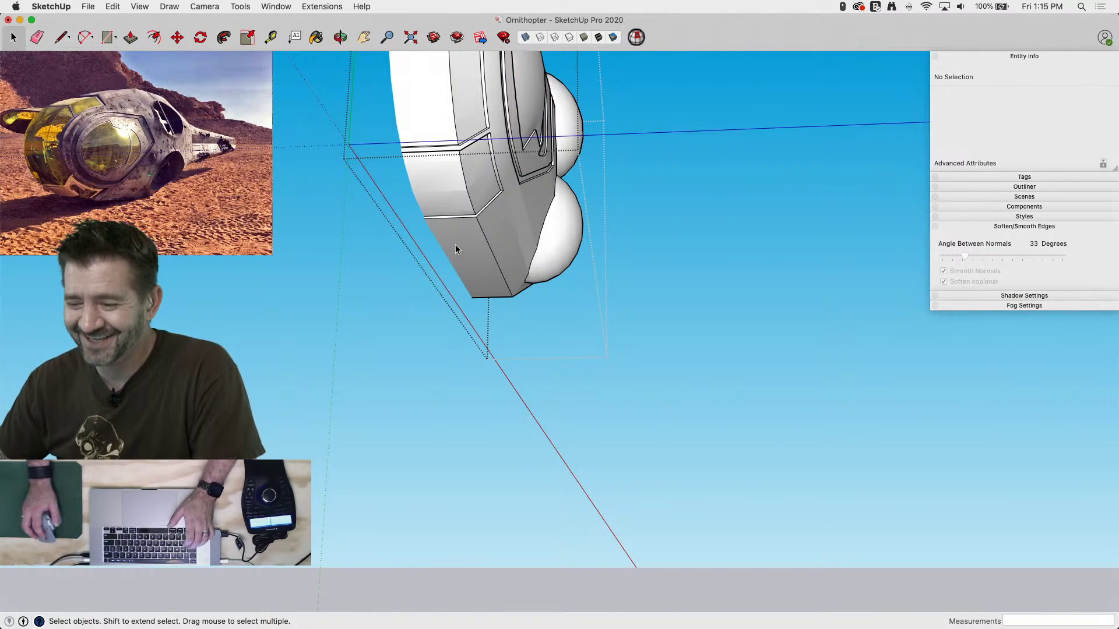
click(455, 243)
scroll(454, 240, up, 2)
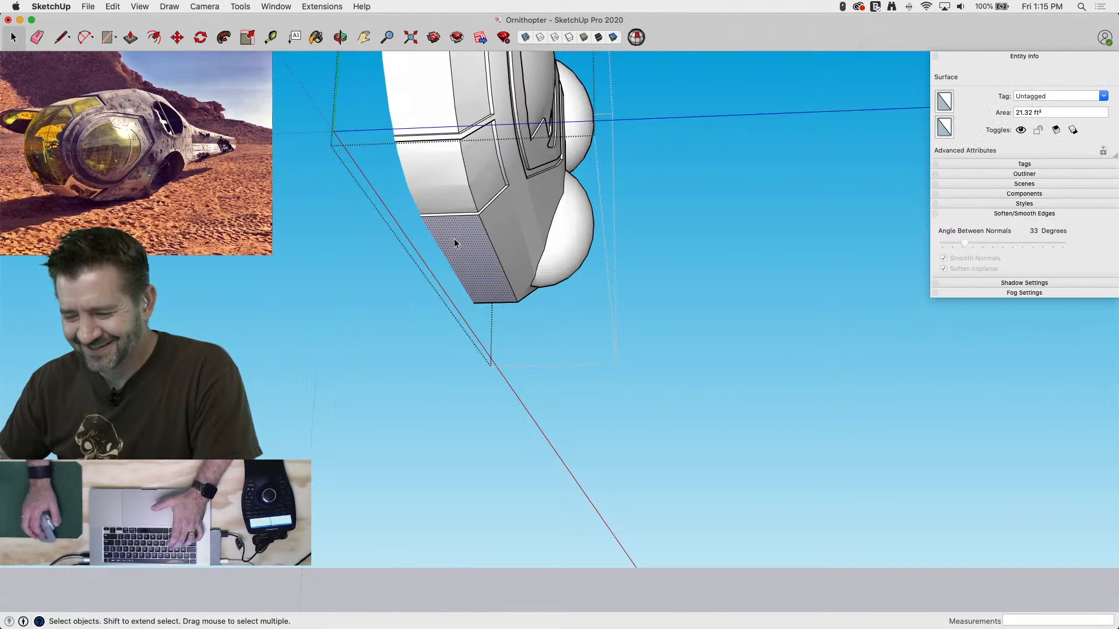
scroll(466, 246, up, 2)
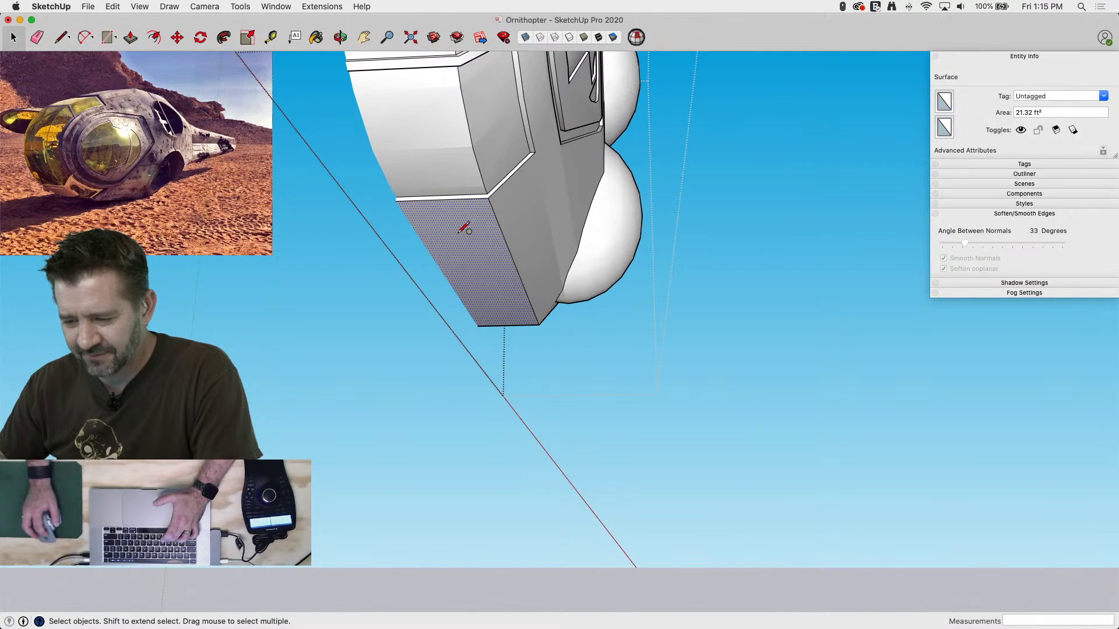
key(c)
click(456, 233)
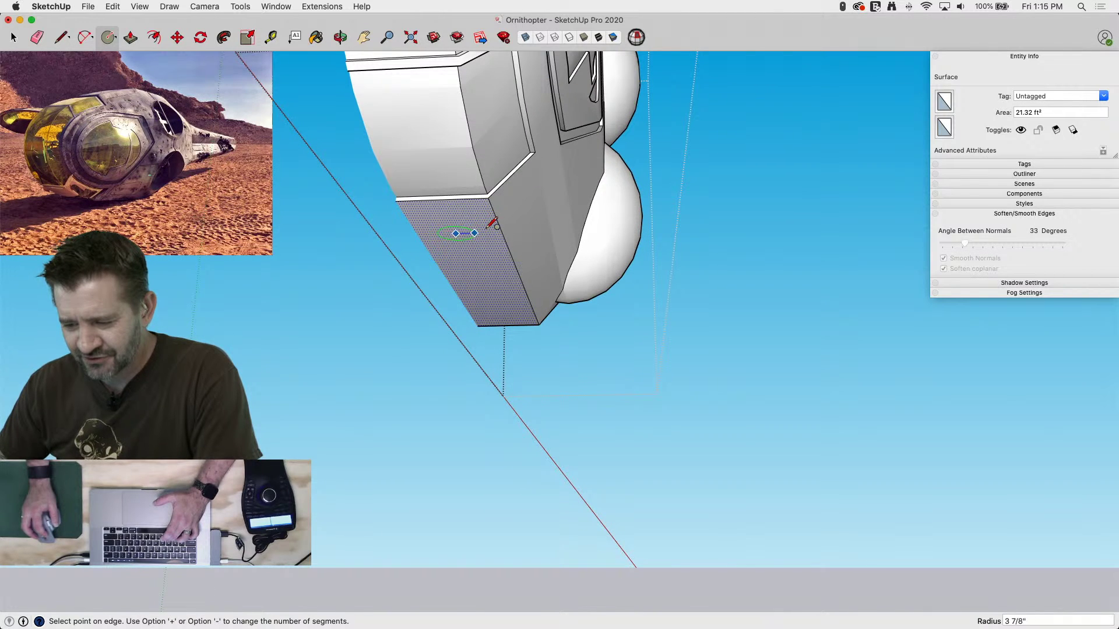
click(482, 231)
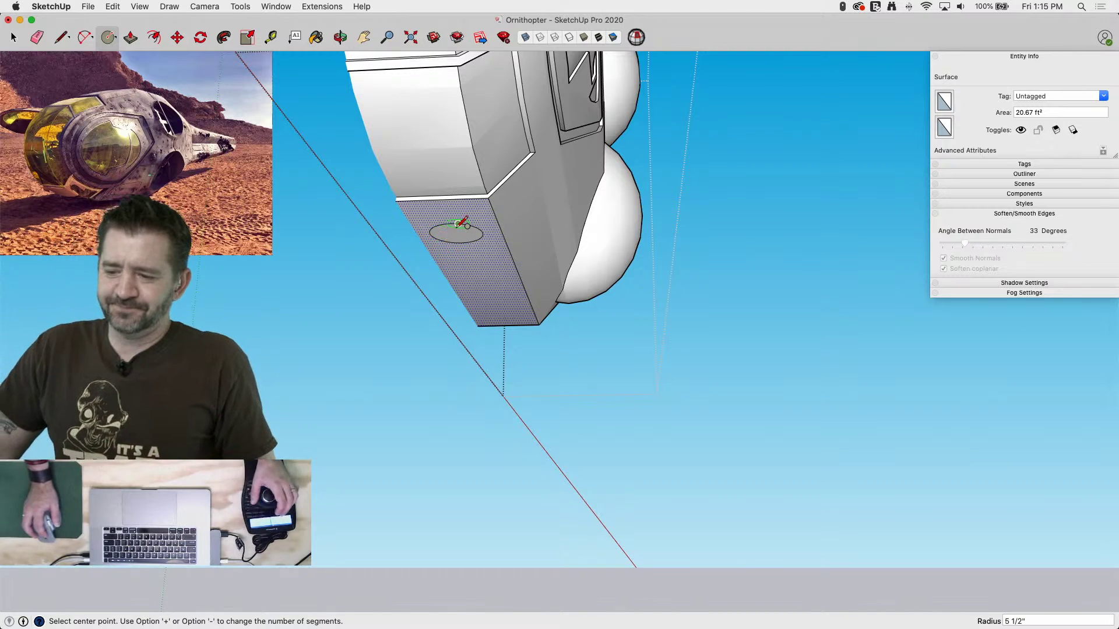
Select the circle's face with its edge on the fuselage underside and make it a group
key(space)
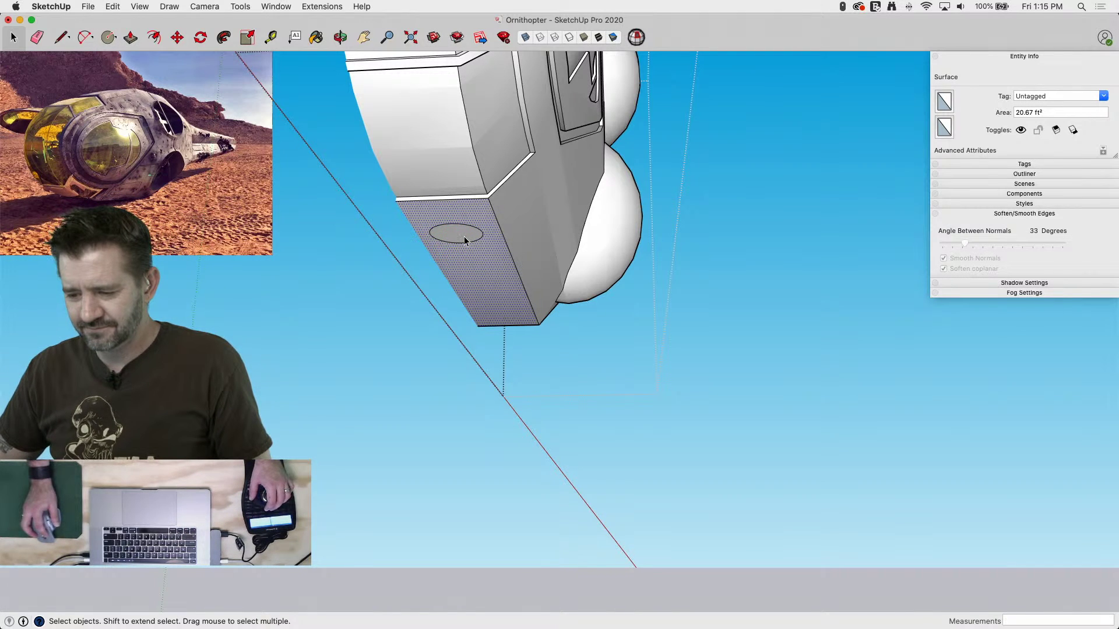
double_click(464, 236)
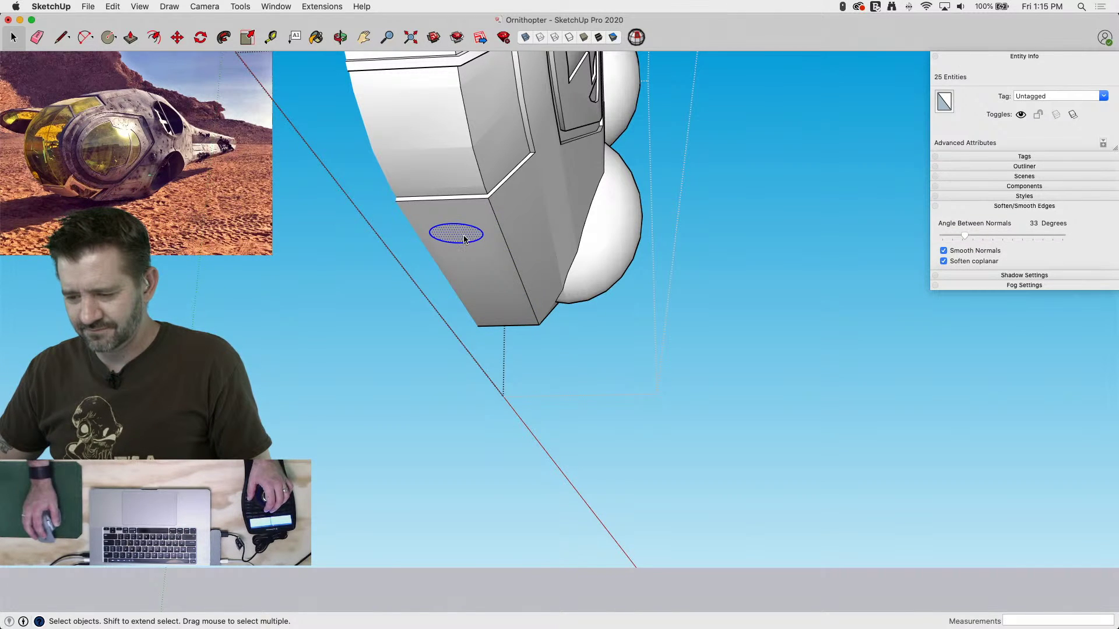
right_click(464, 239)
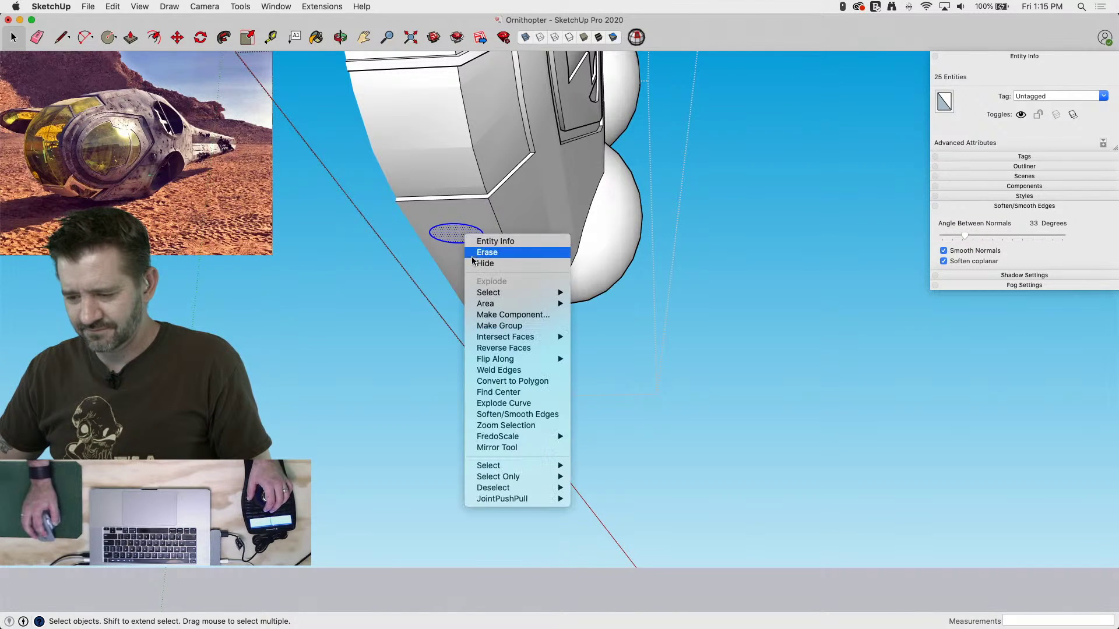
click(496, 326)
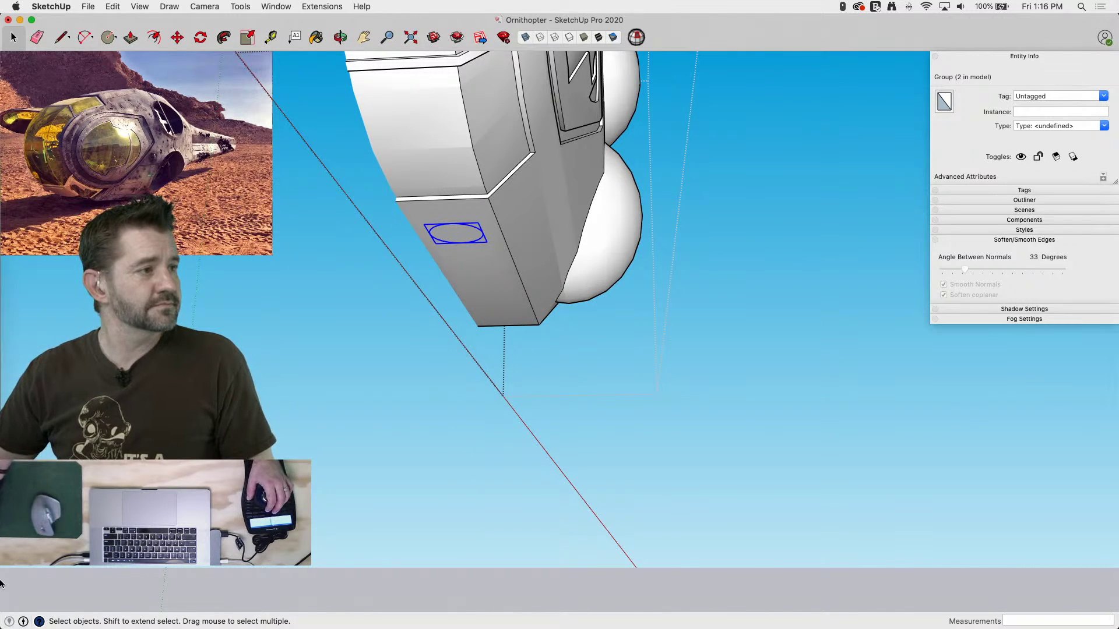
Open the circle's group on the fuselage underside, Push/Pull its face out 1 9/16" into a disc, and close the group
mouse_move(2, 583)
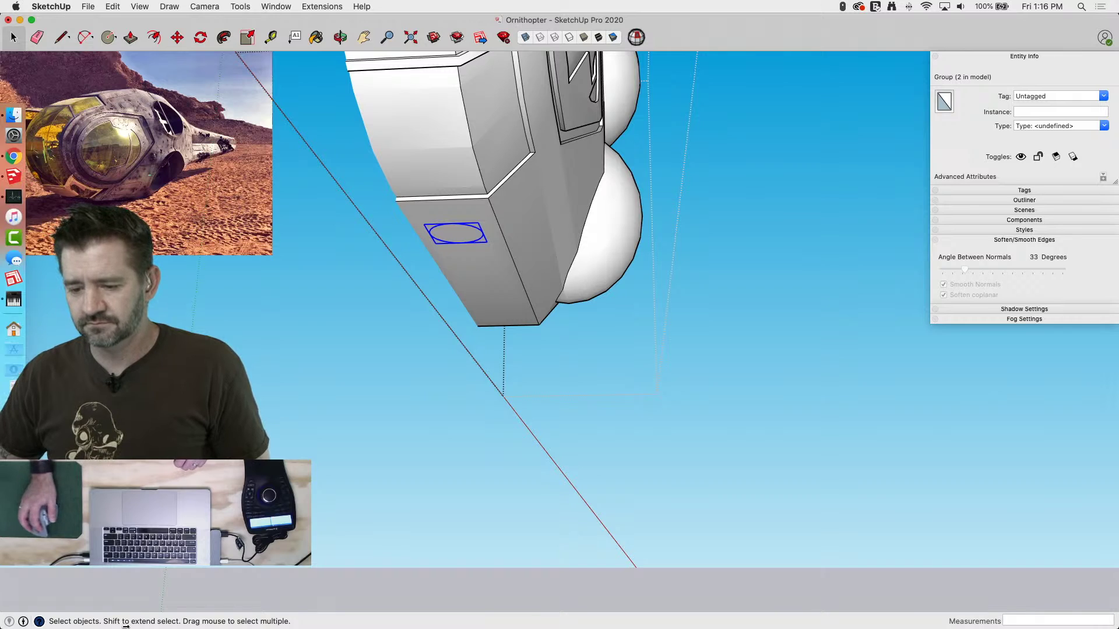
double_click(451, 243)
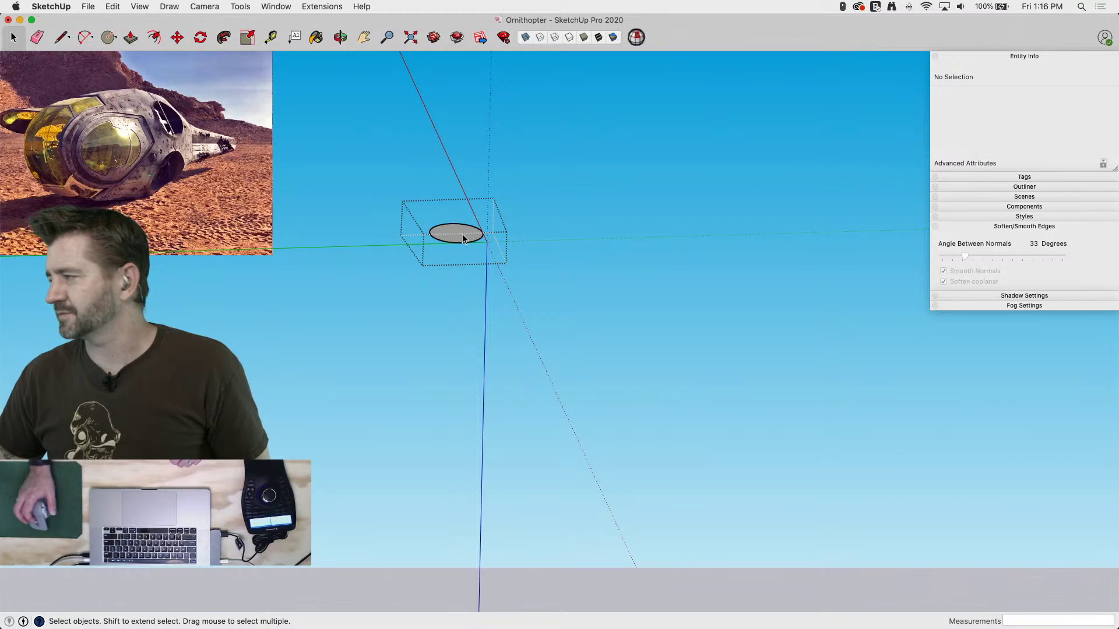
key(p)
click(462, 239)
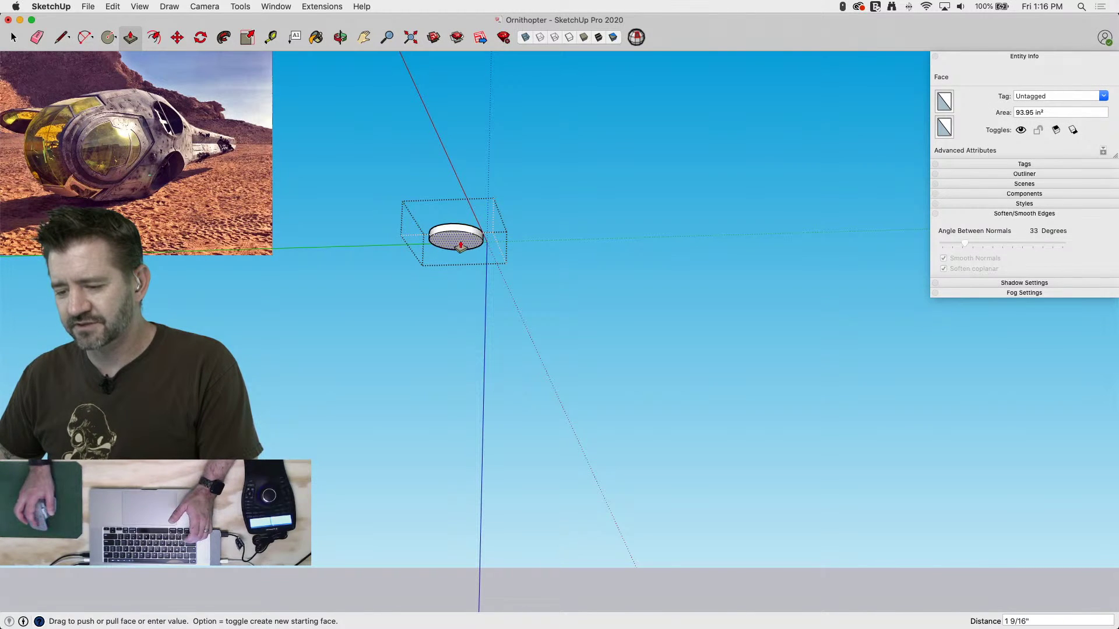
click(459, 261)
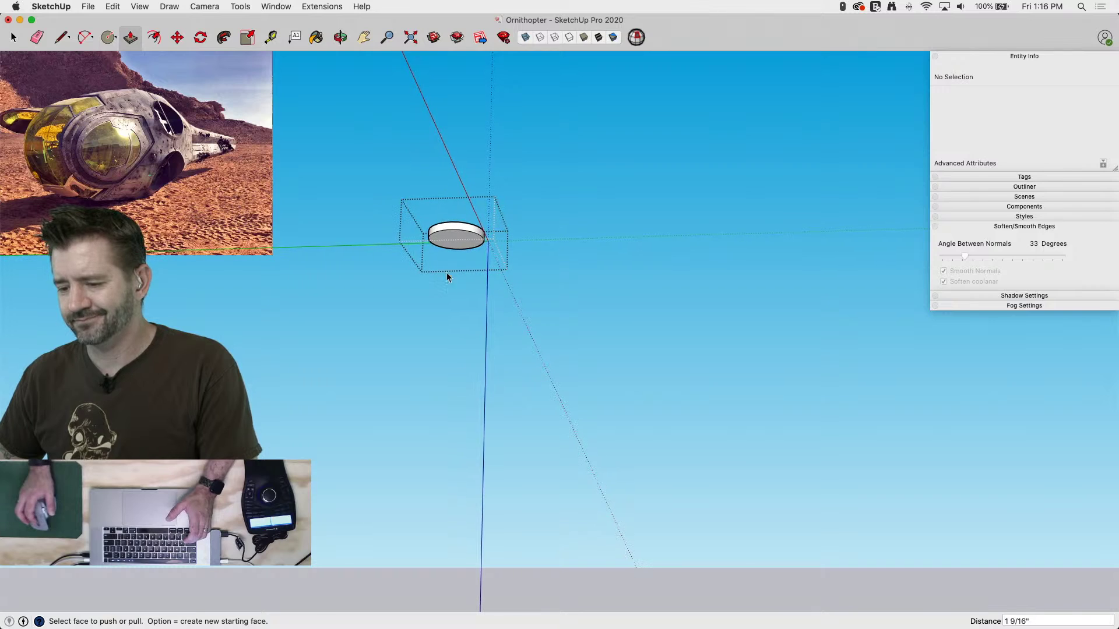
key(space)
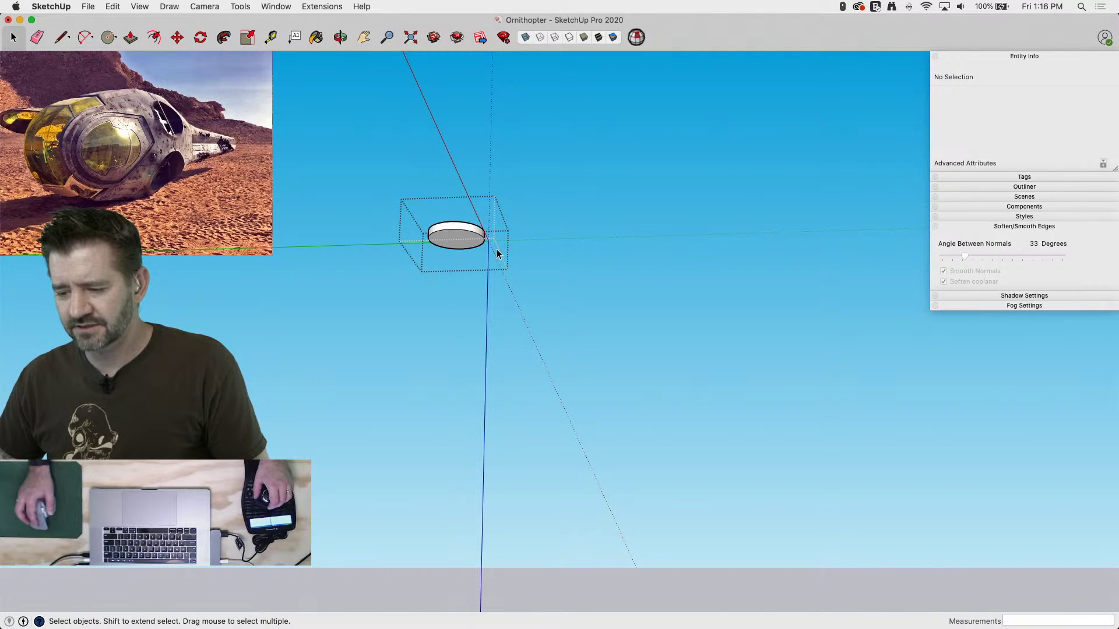
click(505, 263)
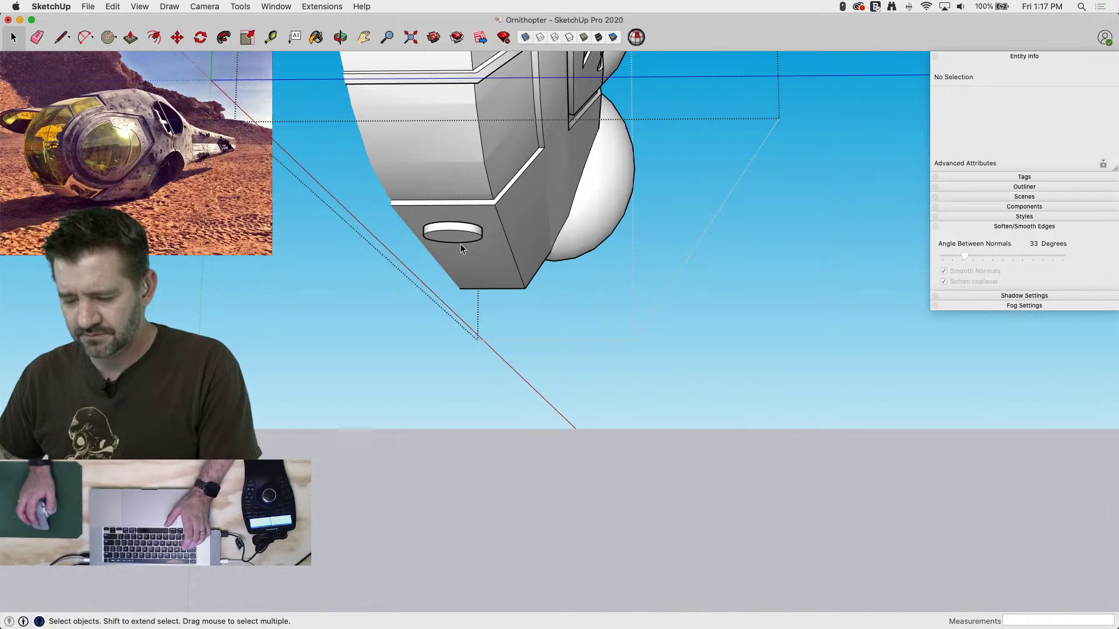
Draw a 3 1/8" by 5 3/4" rectangle centred on the disc's face and Push/Pull it outward 7 7/16"
scroll(460, 243, up, 2)
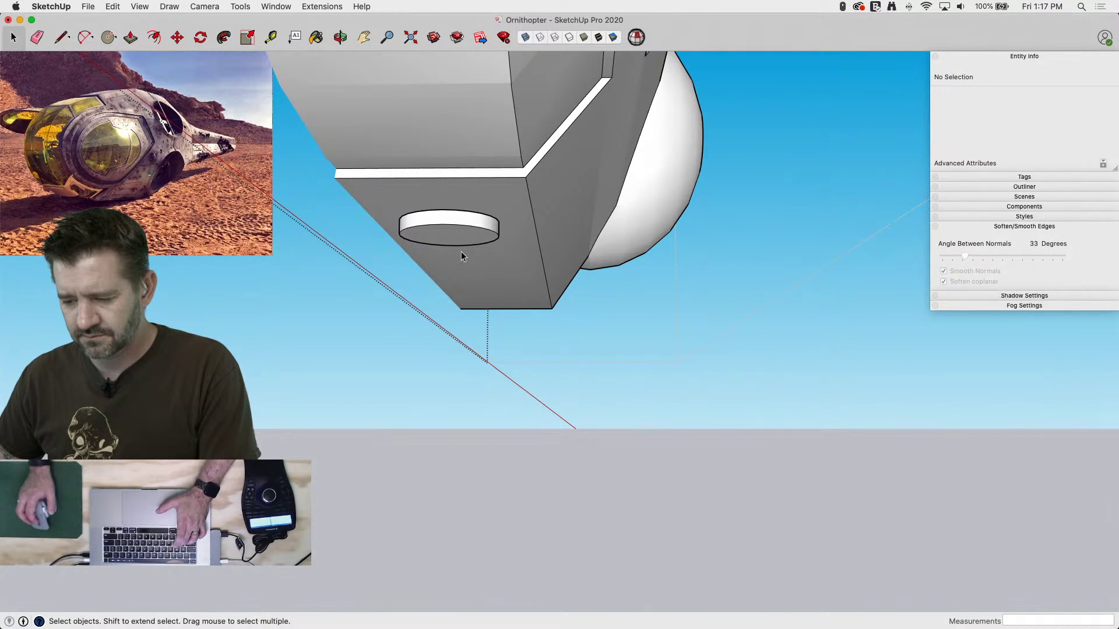
mouse_move(394, 40)
middle_down()
mouse_move(394, 28)
mouse_move(413, 65)
middle_up()
scroll(439, 238, up, 4)
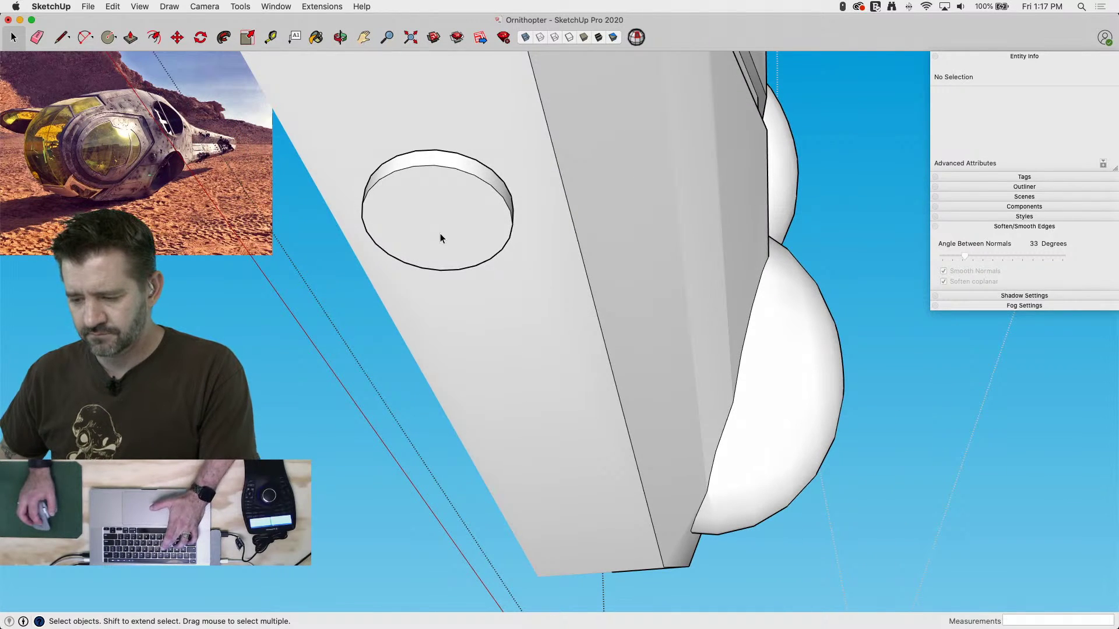
key(r)
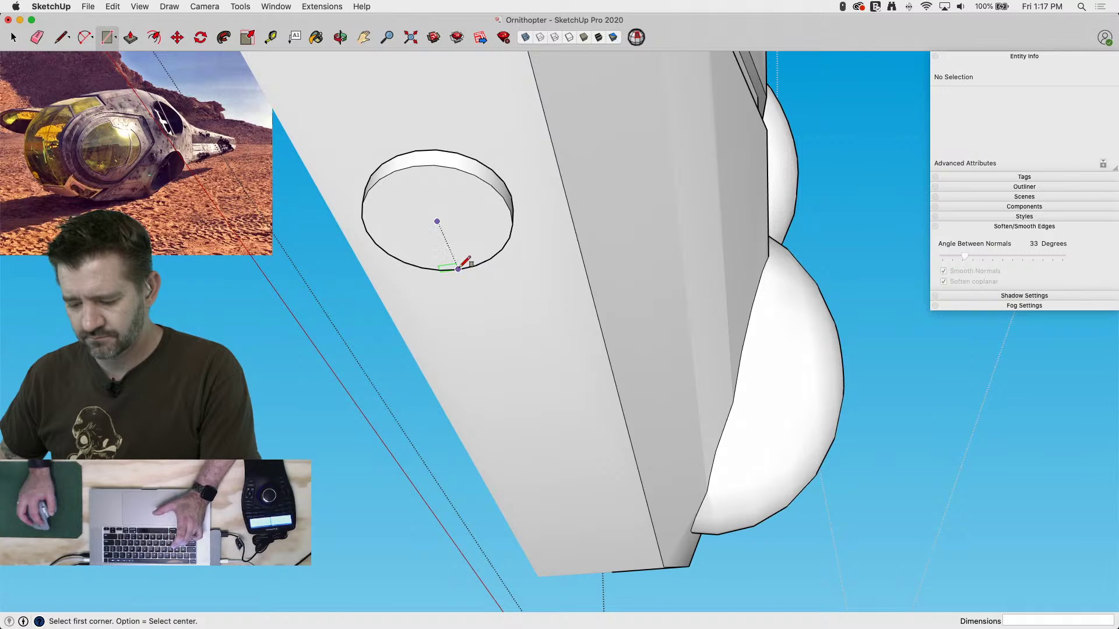
key(alt)
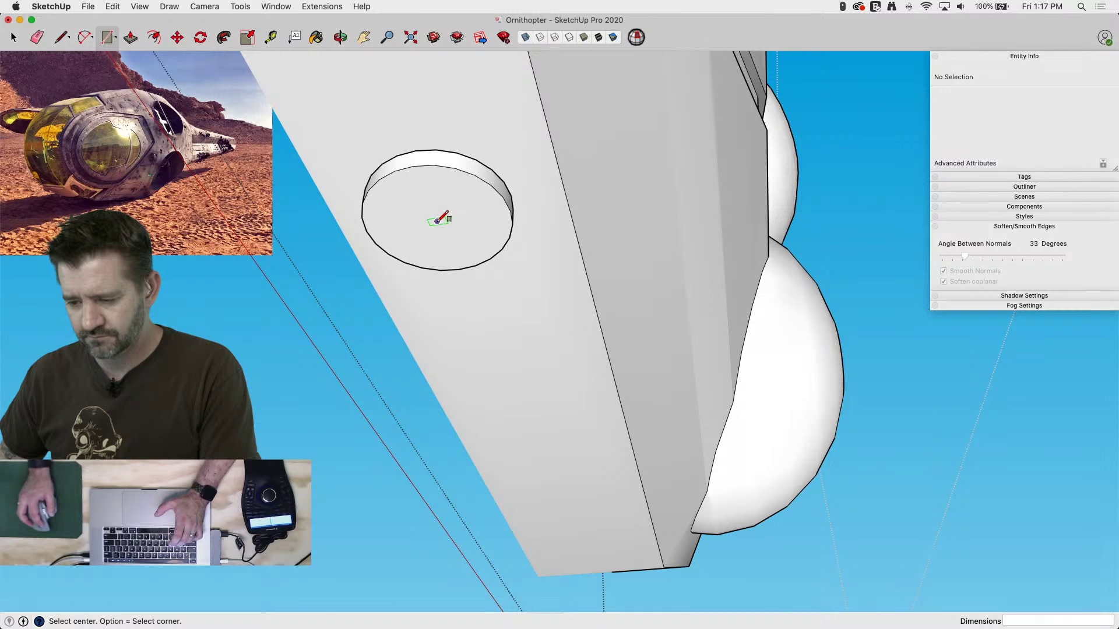
click(469, 185)
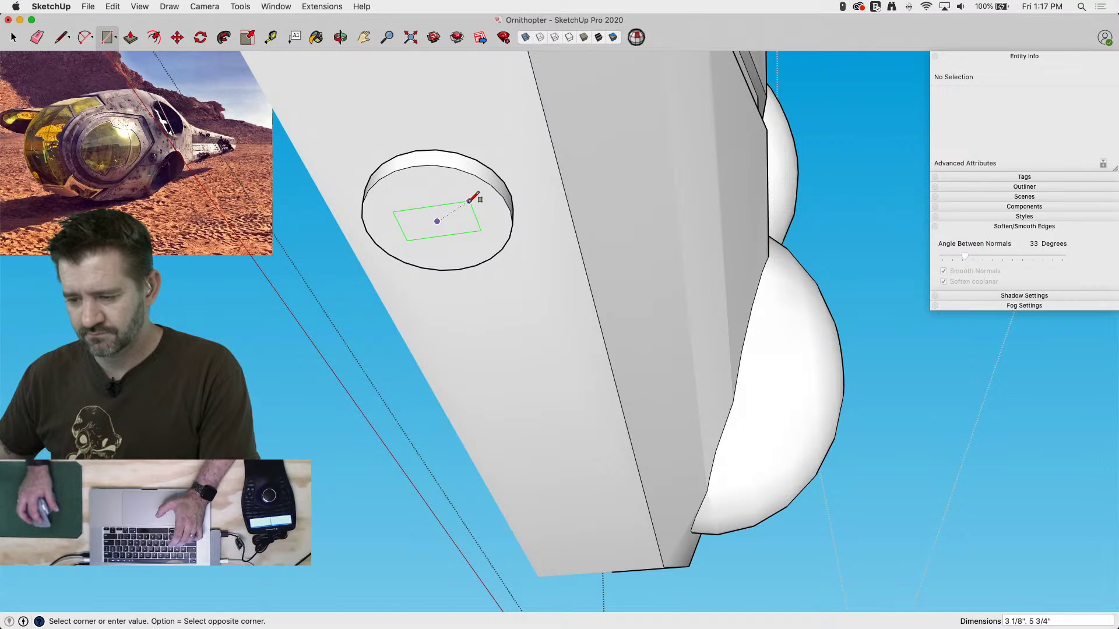
click(470, 201)
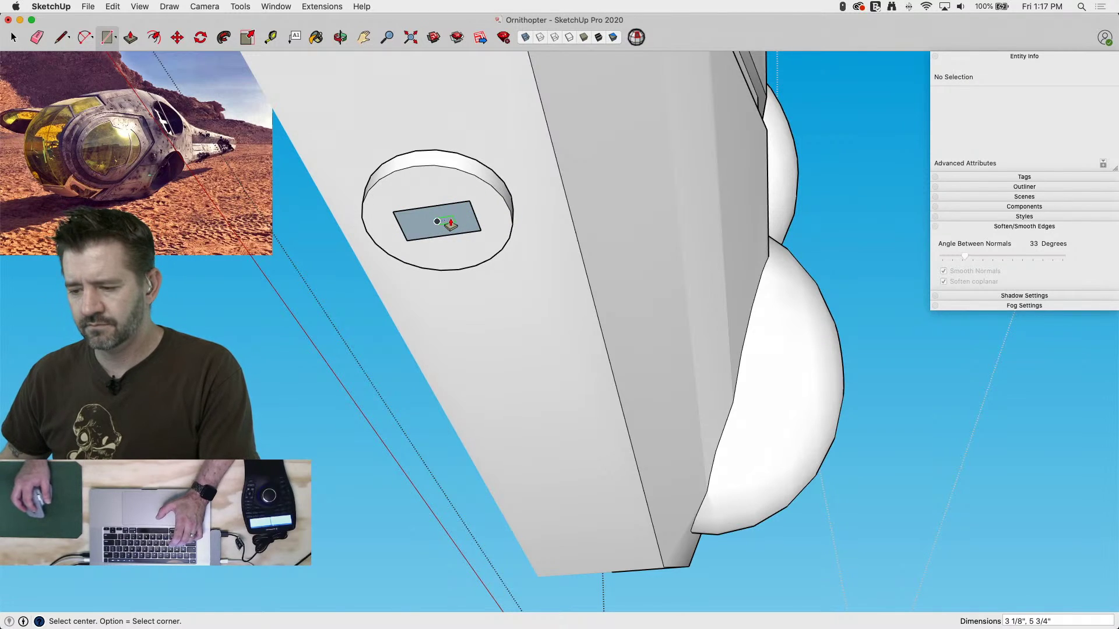
key(p)
click(449, 224)
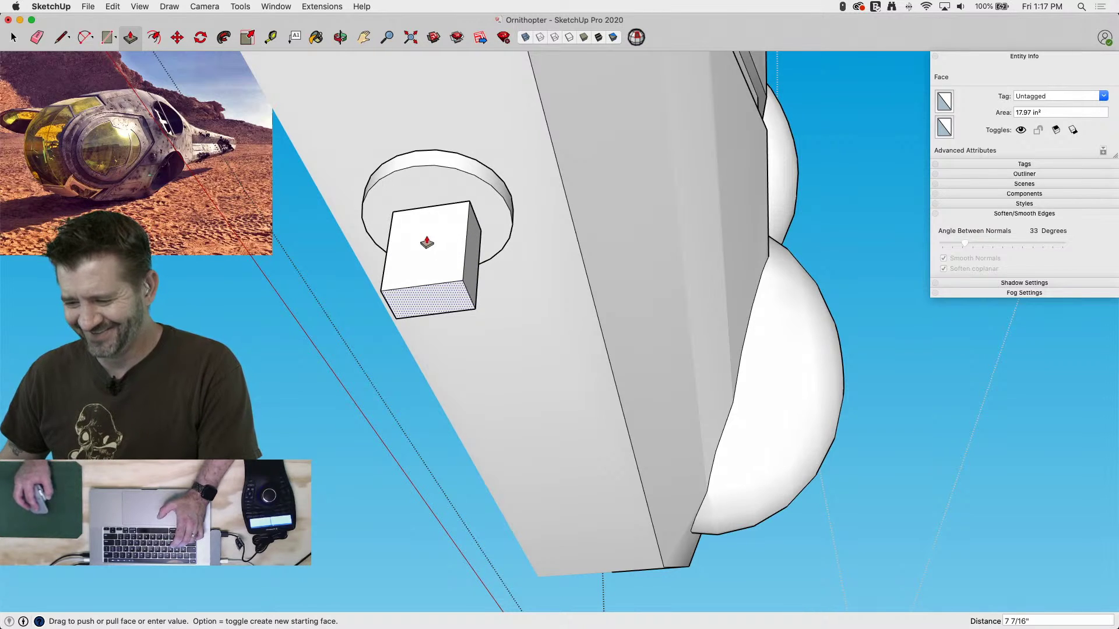
click(451, 220)
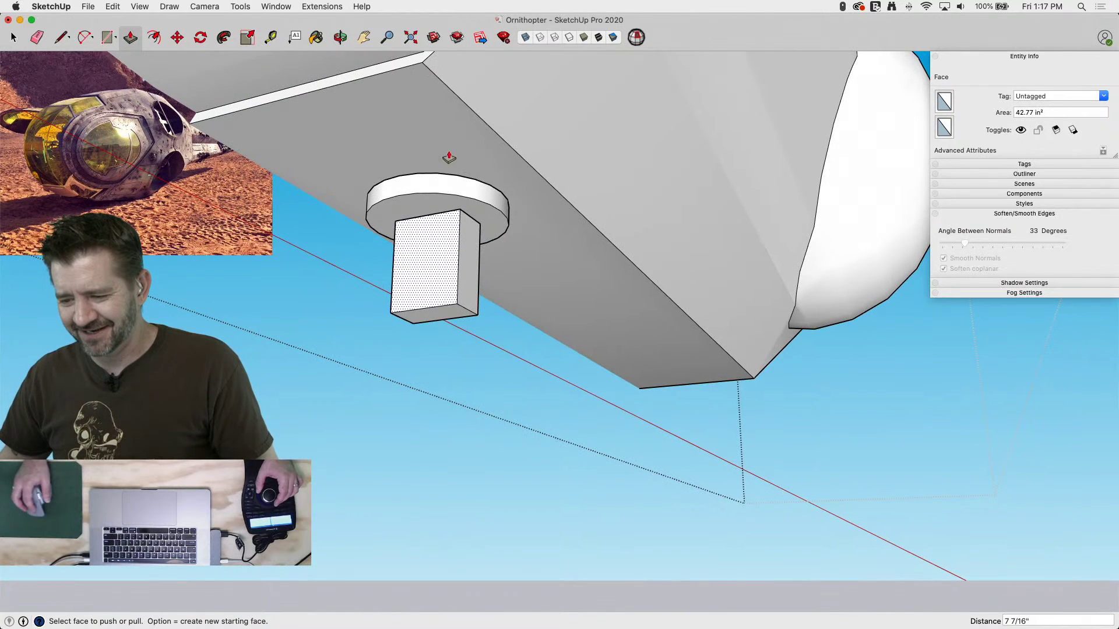
Delete the disc group and the rectangular block from the fuselage underside, and close the nested groups
key(space)
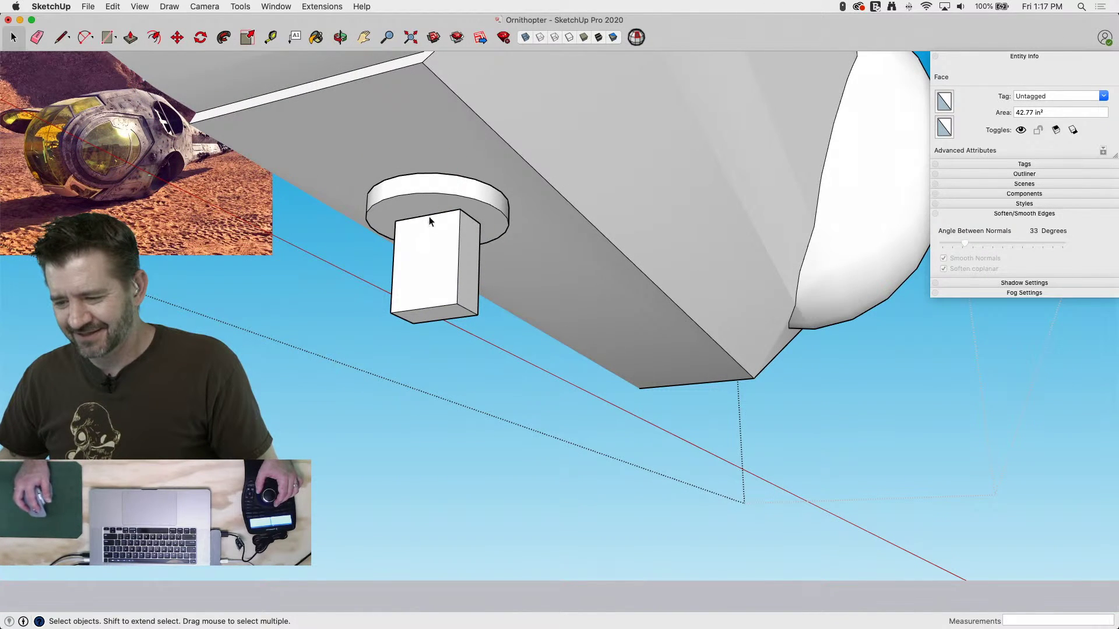
click(431, 190)
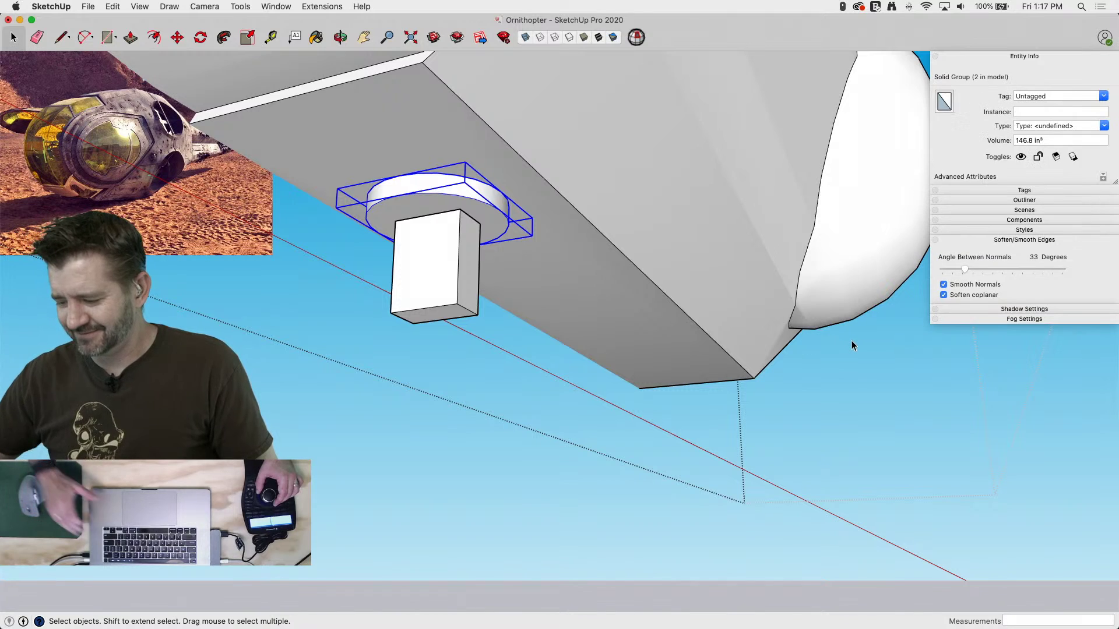
key(Delete)
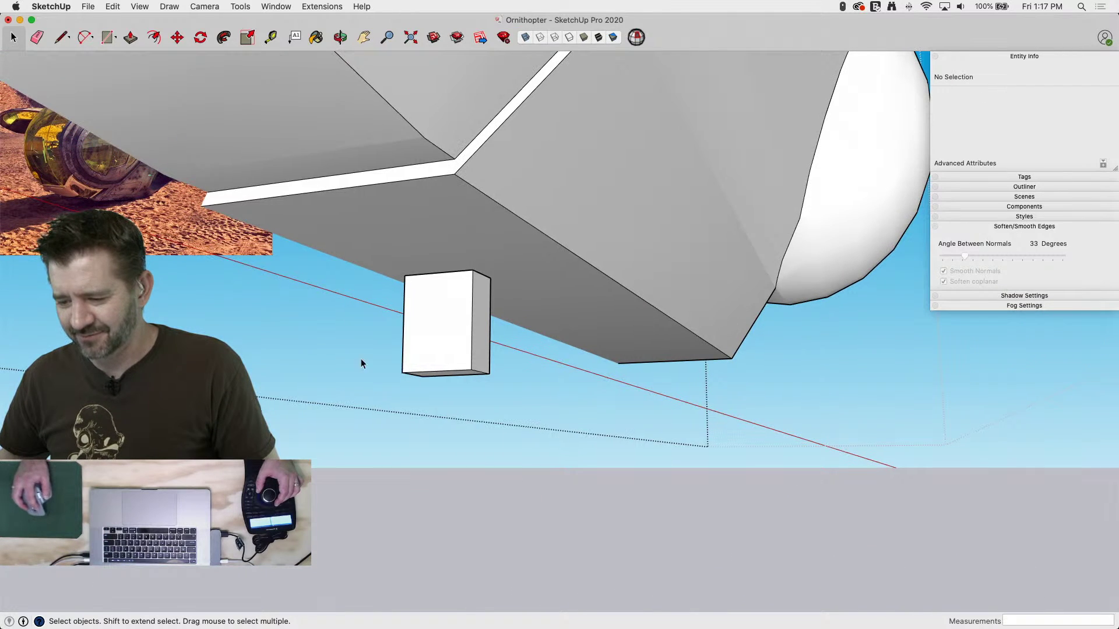
triple_click(442, 325)
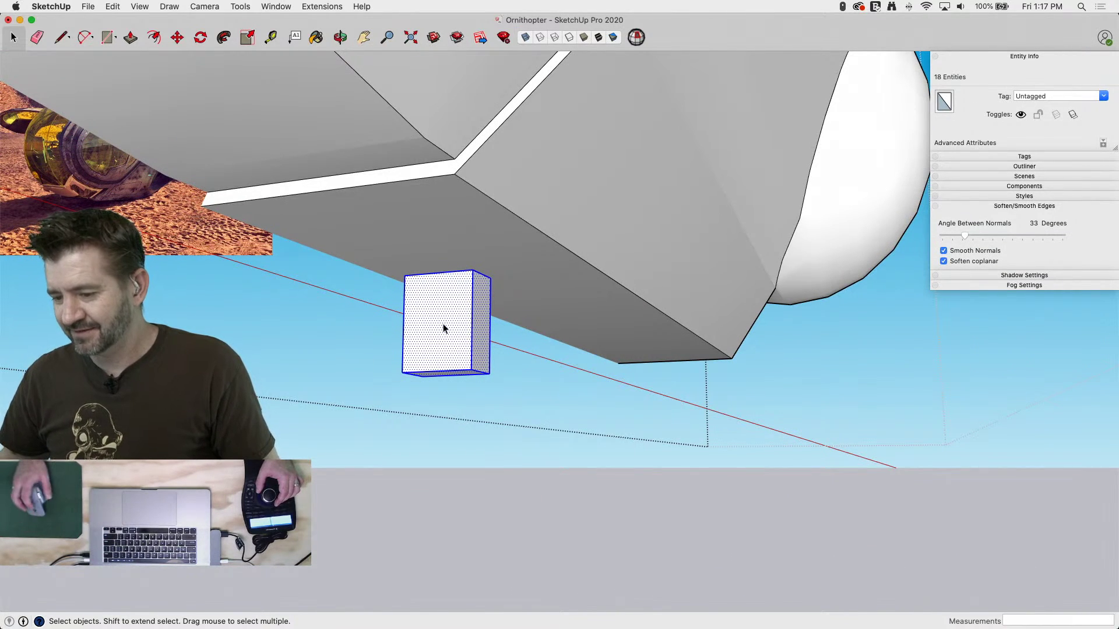
key(Delete)
click(825, 367)
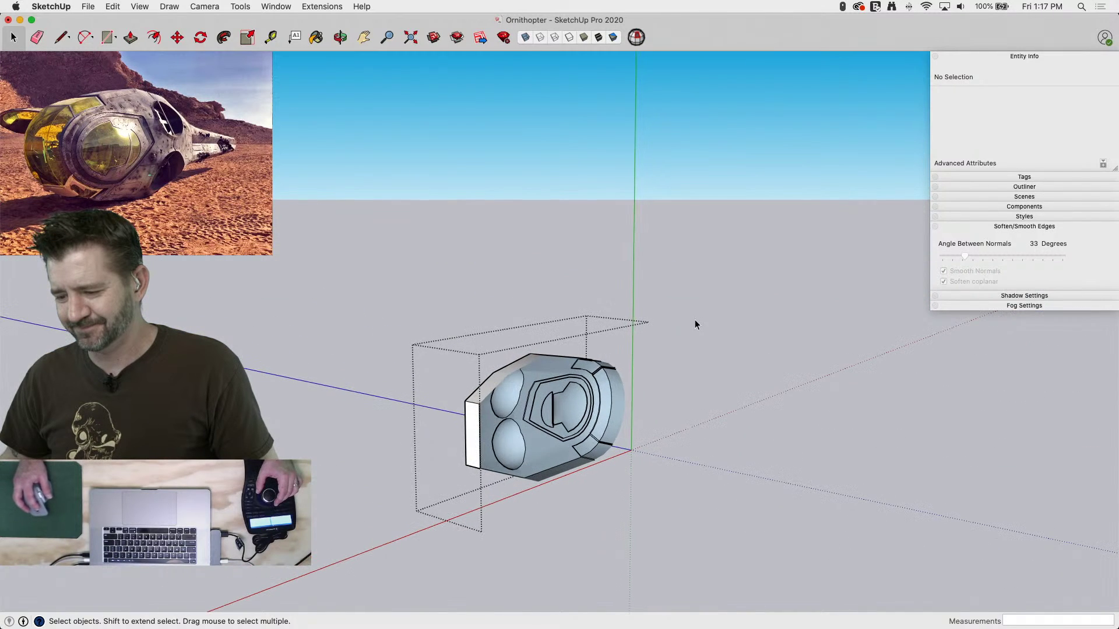
click(435, 247)
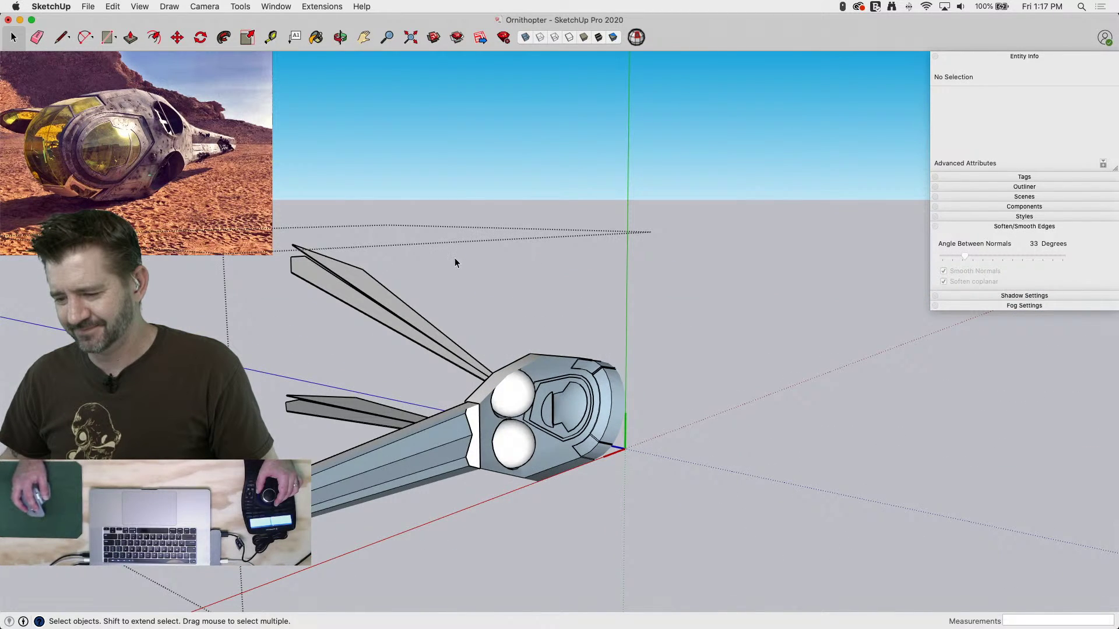
click(448, 198)
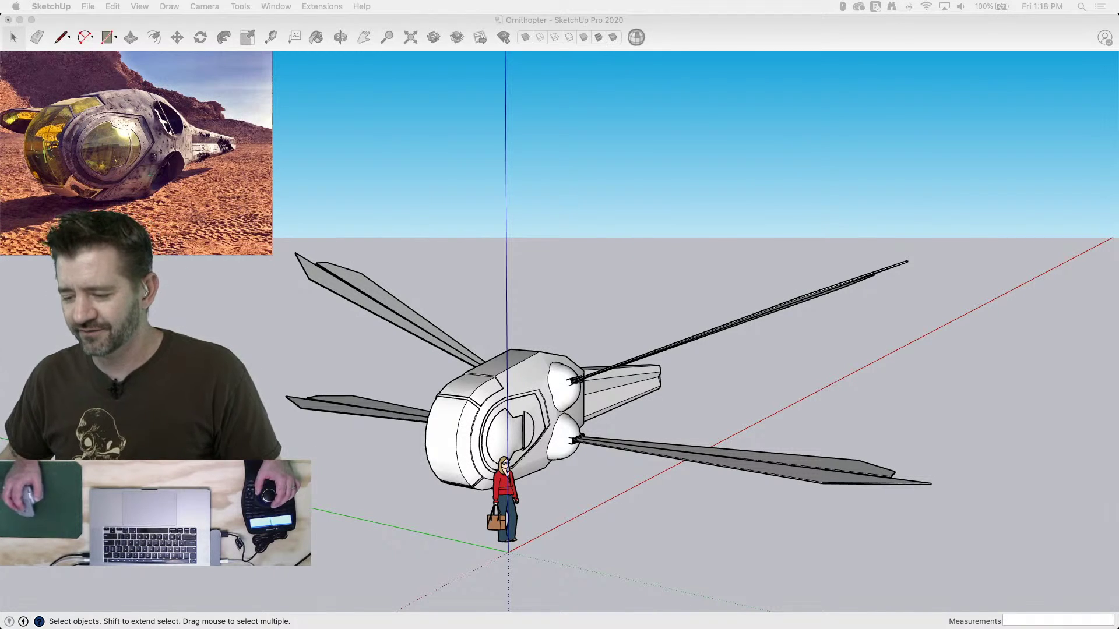
Open the nested groups of the fuselage half so that its body geometry can be edited directly
click(602, 269)
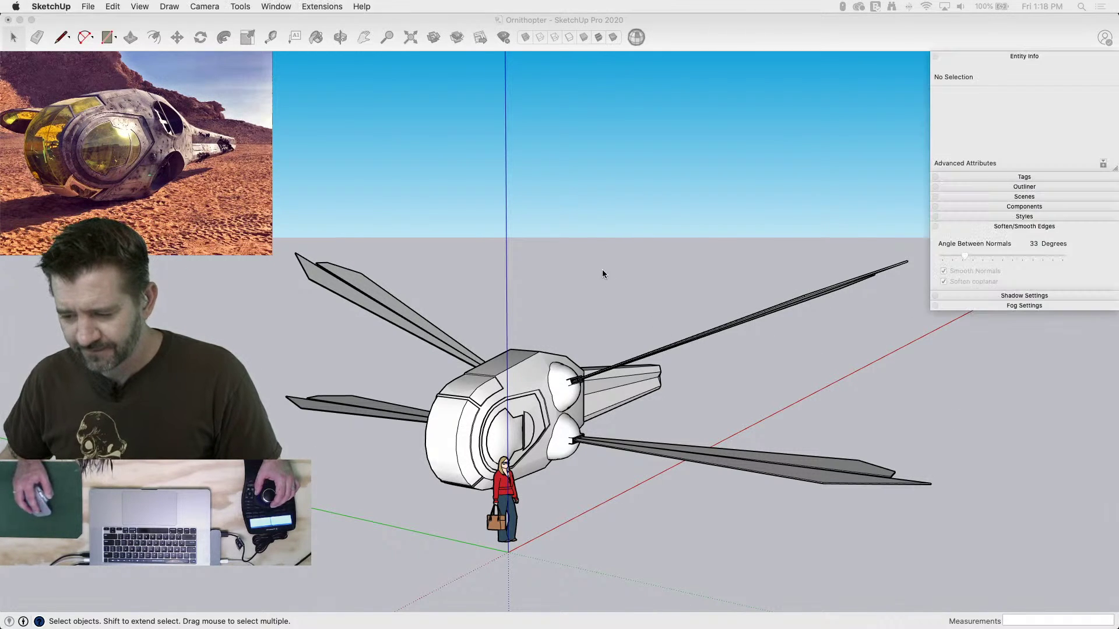
middle_drag(705, 220, 606, 293)
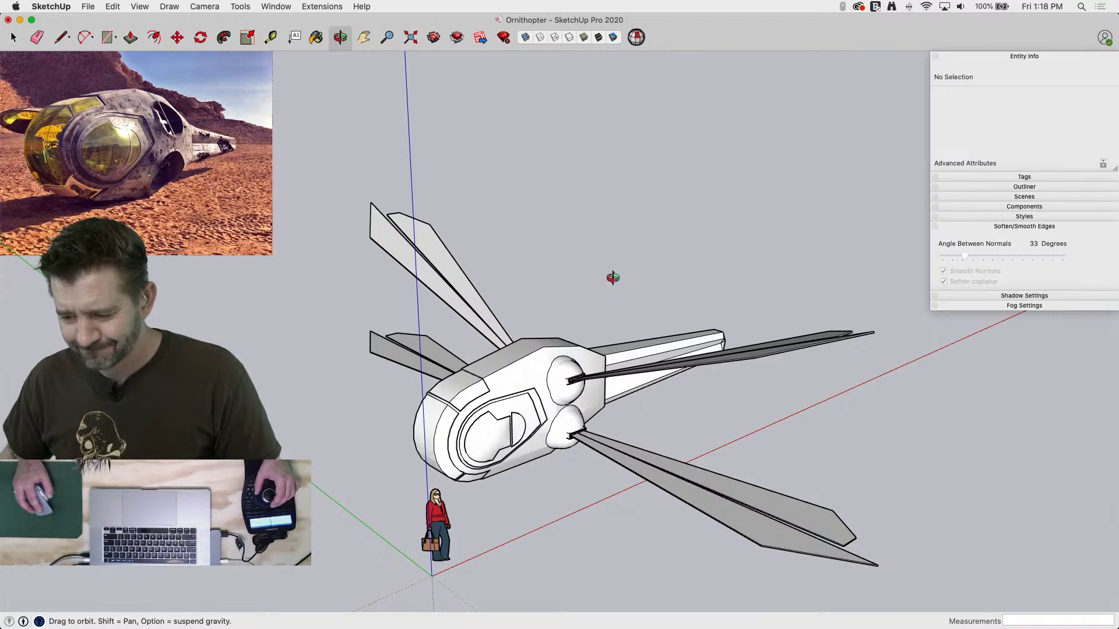
key(space)
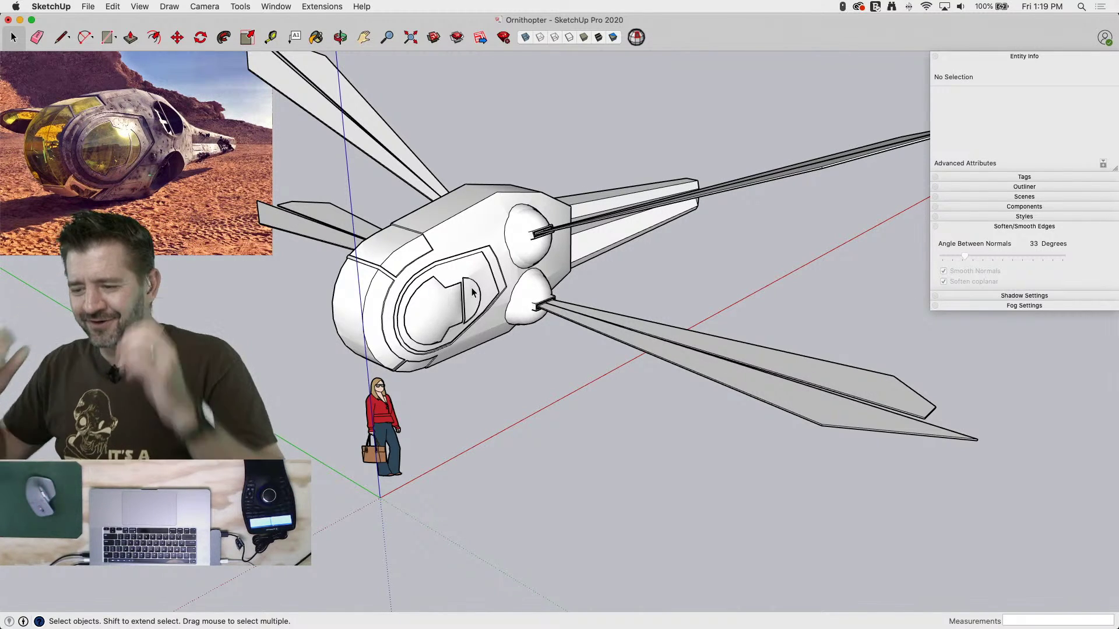
click(491, 257)
double_click(491, 257)
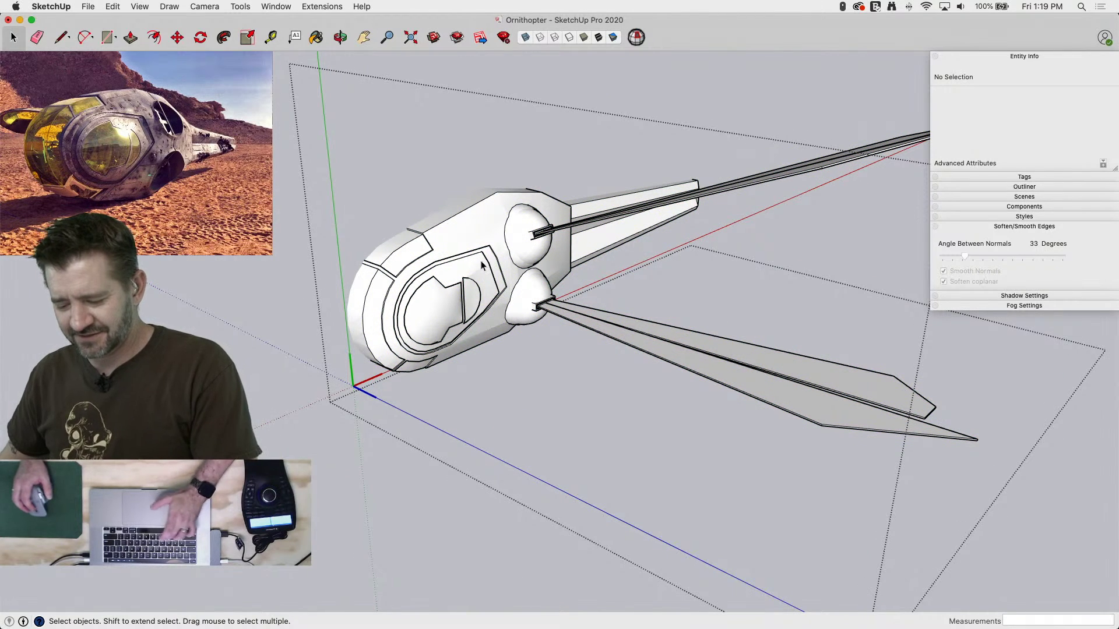
key(b)
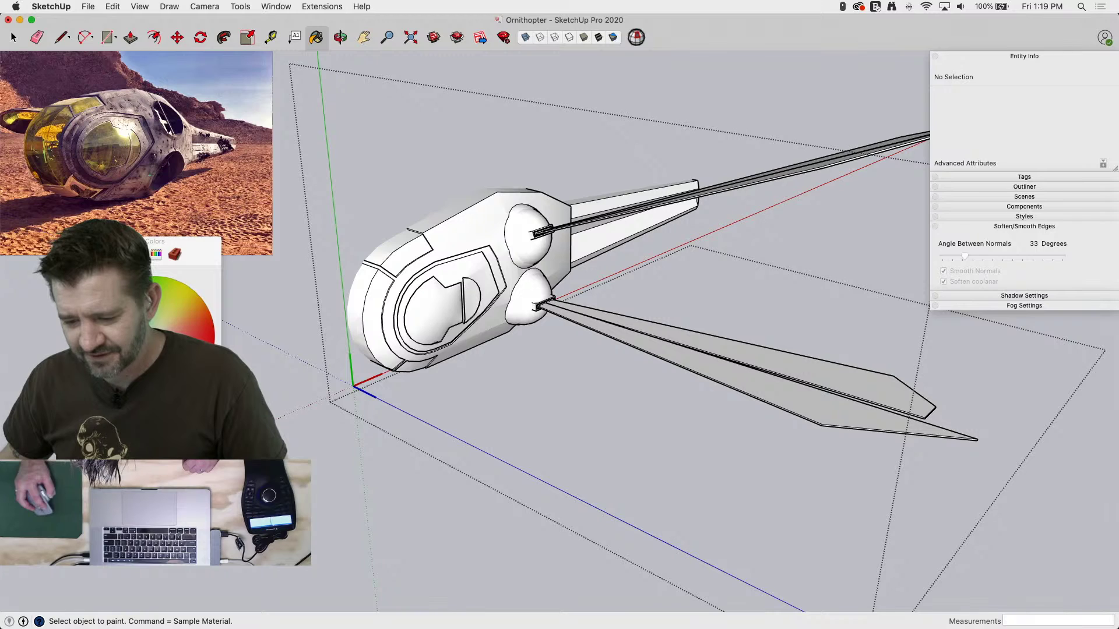
key(space)
click(452, 246)
double_click(451, 245)
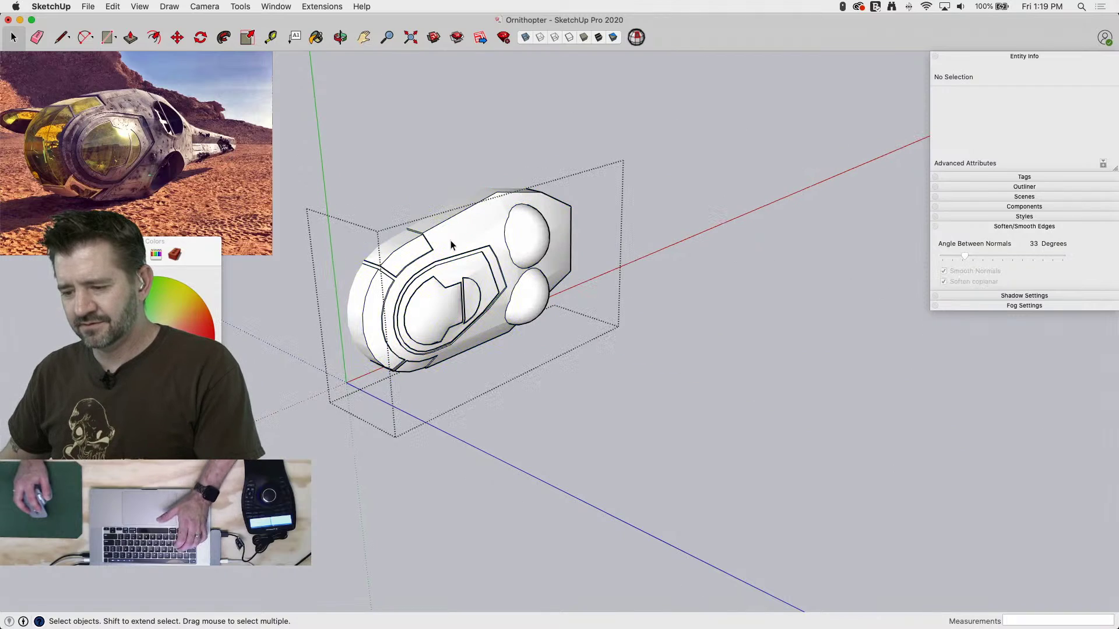
Select all geometry of the fuselage body, paint it light grey, and clear the selection
click(451, 245)
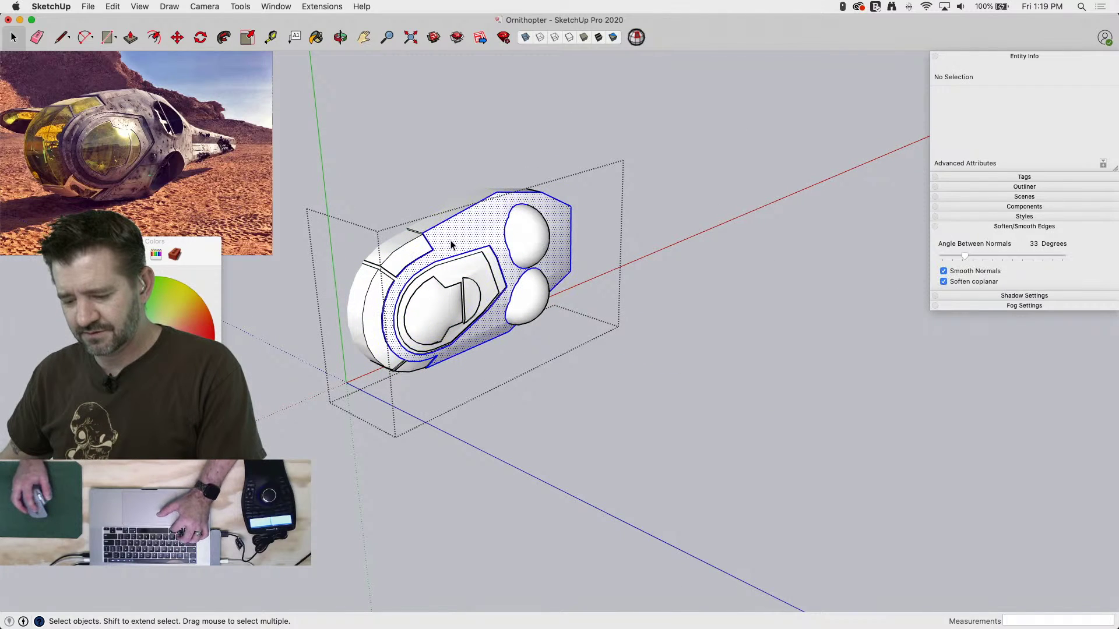
key(super+a)
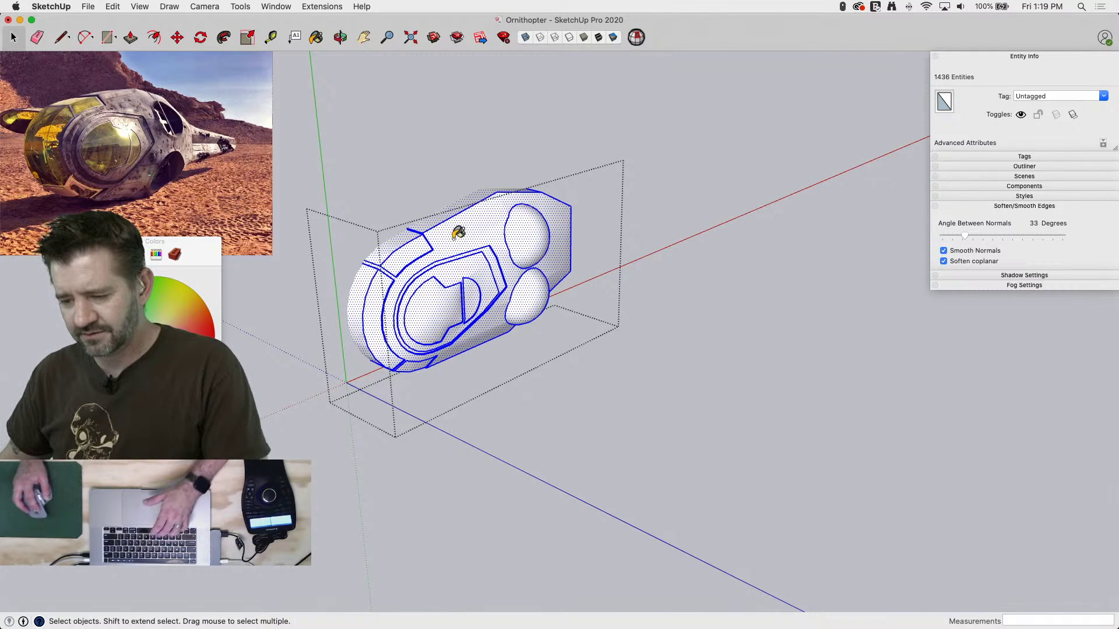
key(b)
click(460, 231)
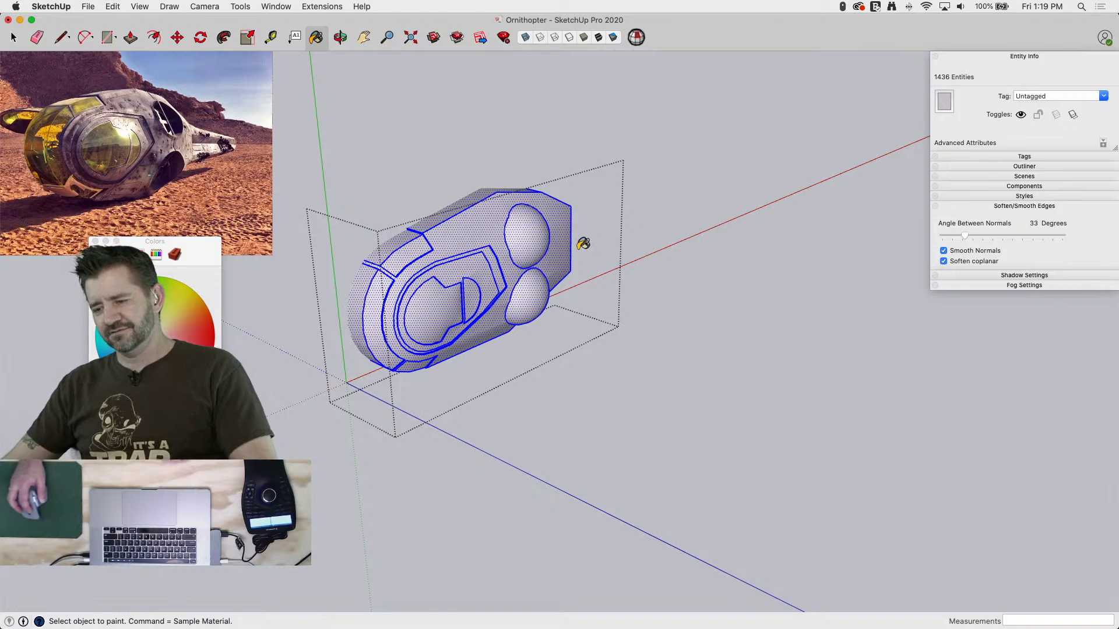
key(space)
click(611, 306)
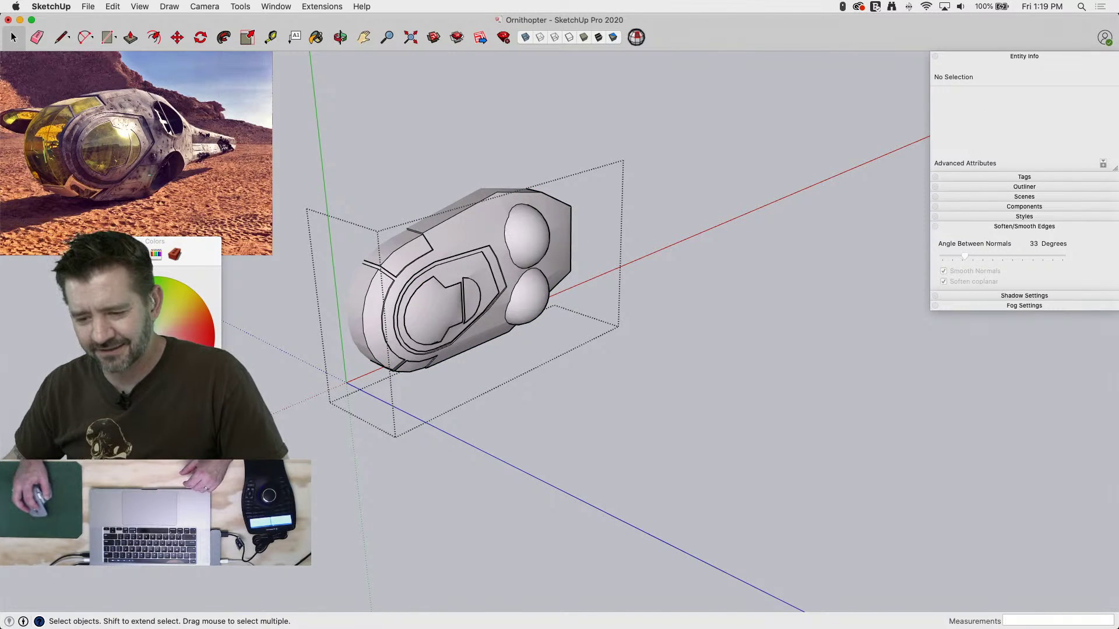
Paint the front panels above, around and below the nose and both side window panes yellow-green
key(b)
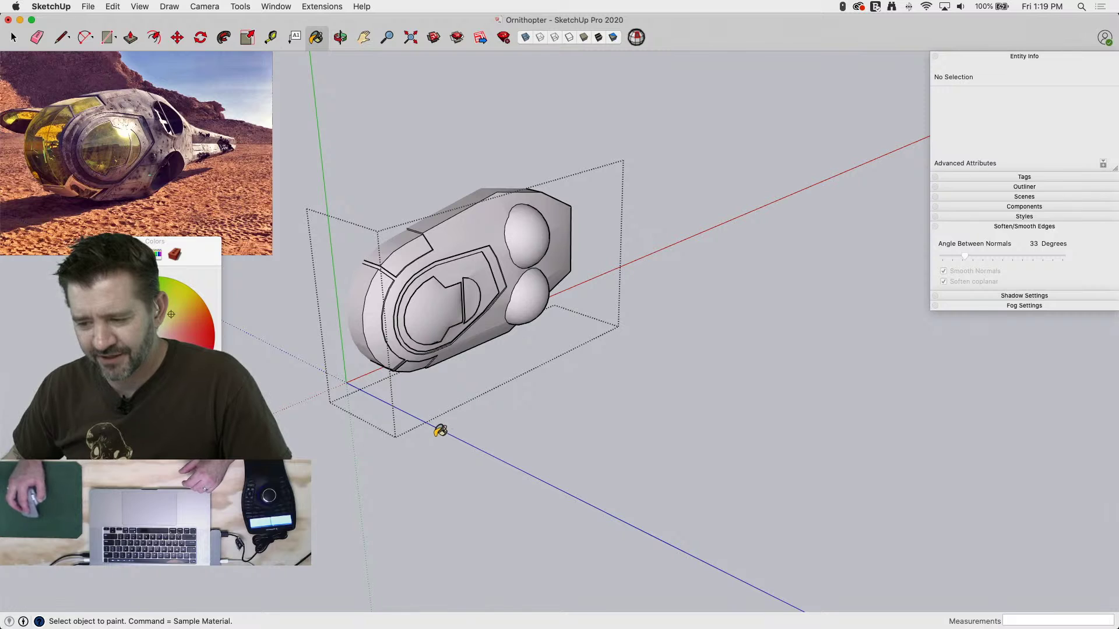
middle_drag(547, 362, 552, 361)
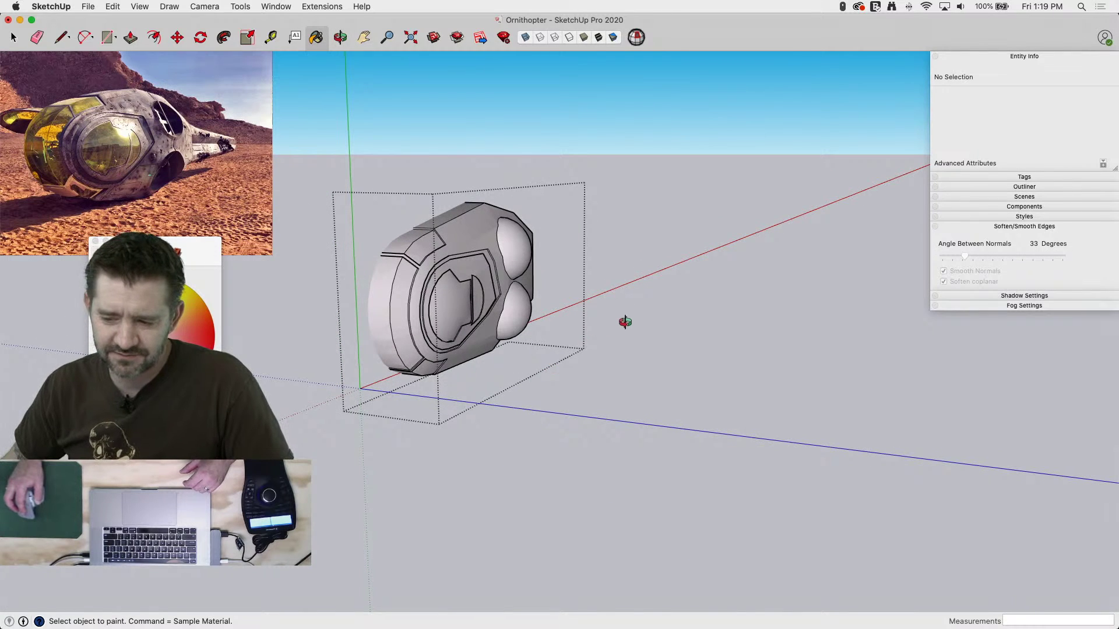
mouse_move(625, 322)
middle_down()
mouse_move(697, 289)
mouse_move(740, 300)
mouse_move(448, 357)
mouse_move(371, 290)
middle_up()
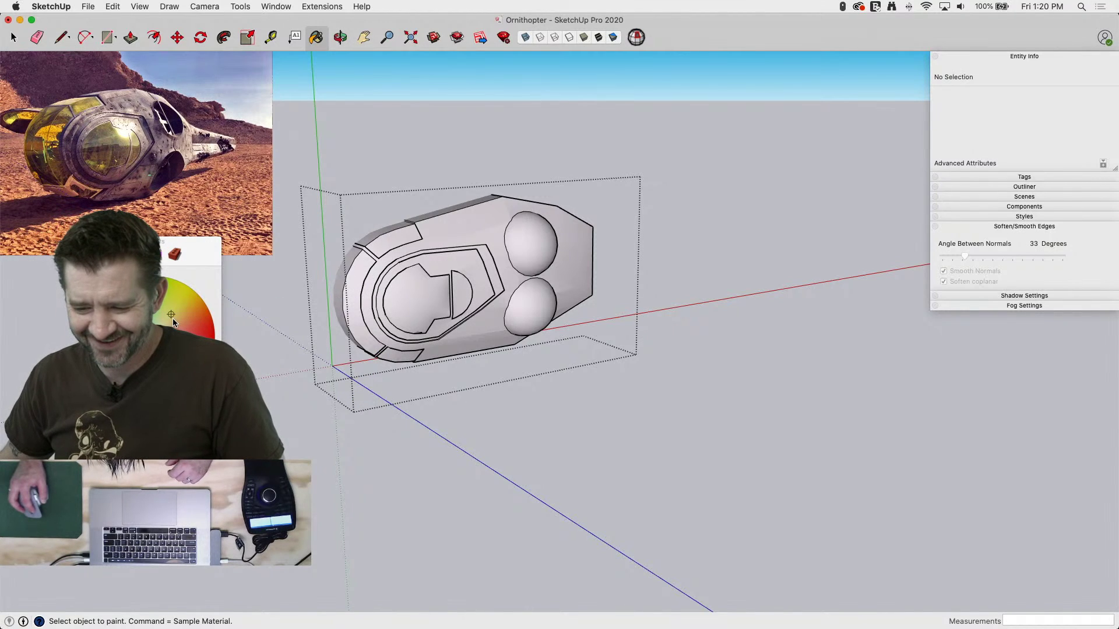
click(167, 312)
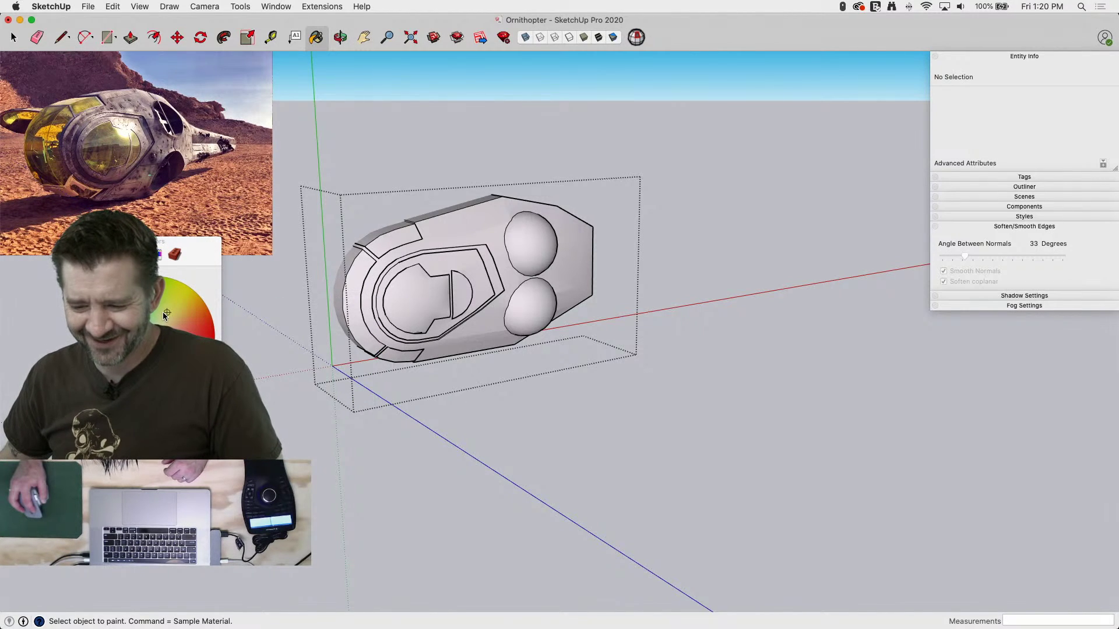
click(380, 234)
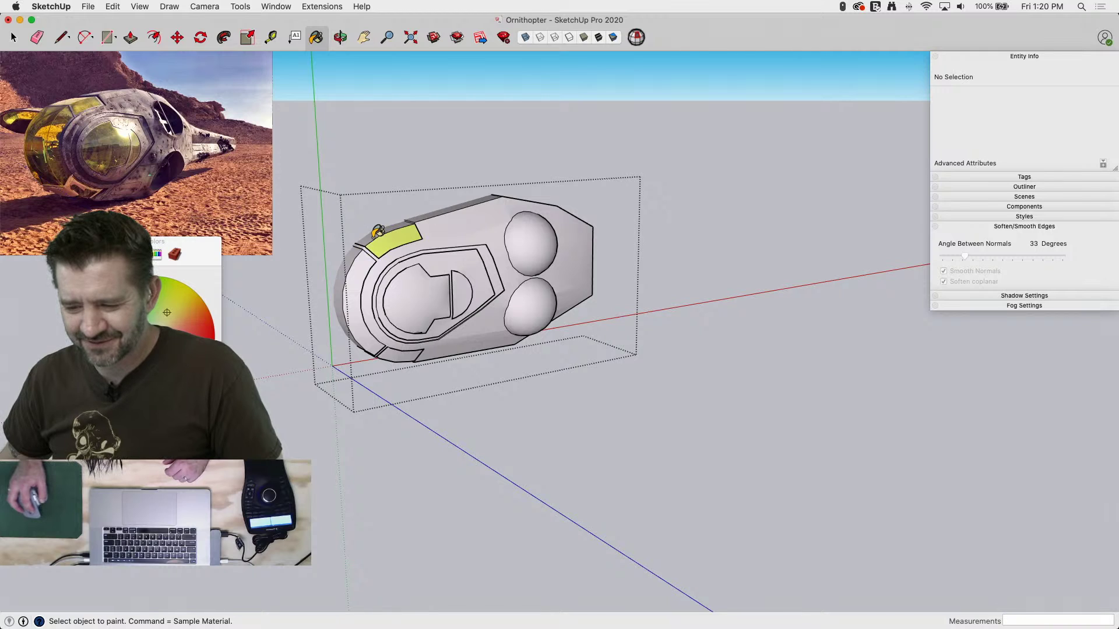
click(354, 265)
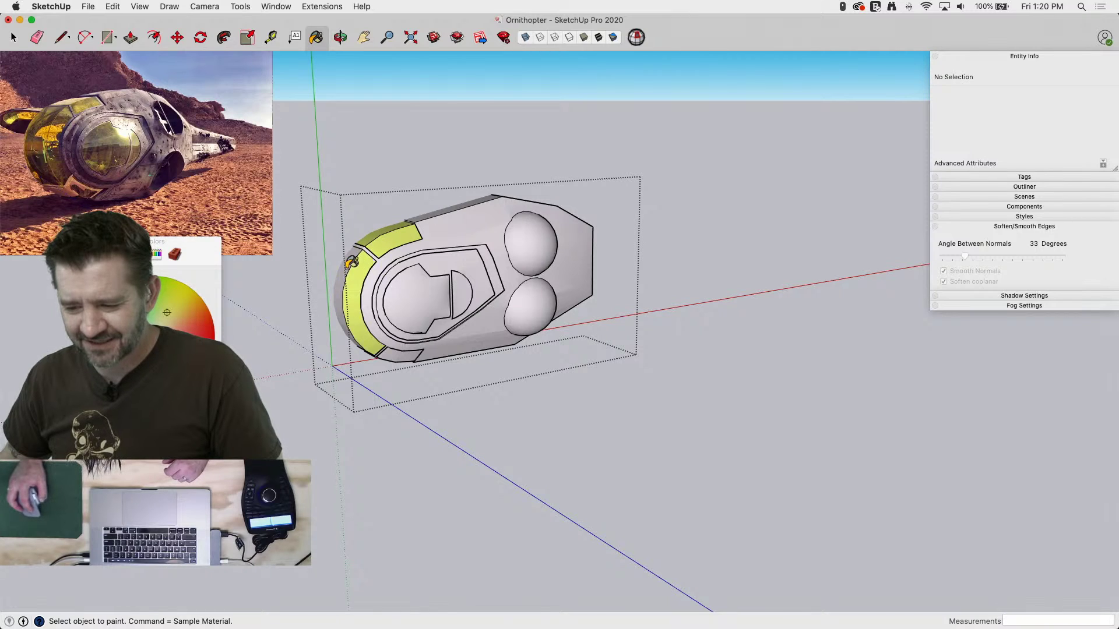
click(465, 299)
click(392, 365)
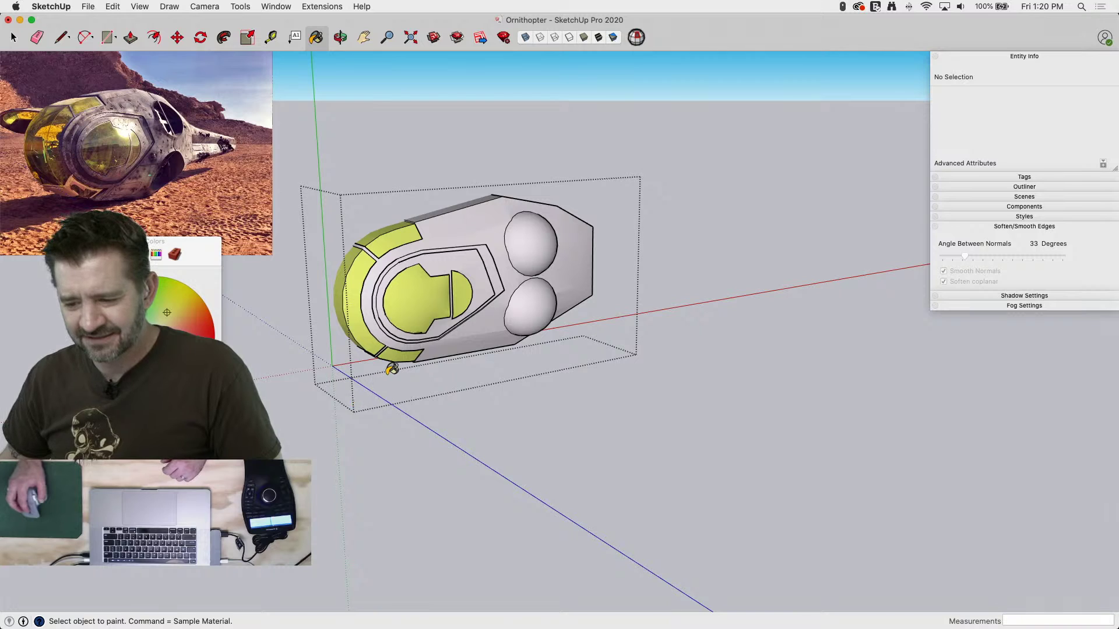
Paint the groove around the side window and both wing-joint domes a slightly darker grey than the body
scroll(392, 369, up, 5)
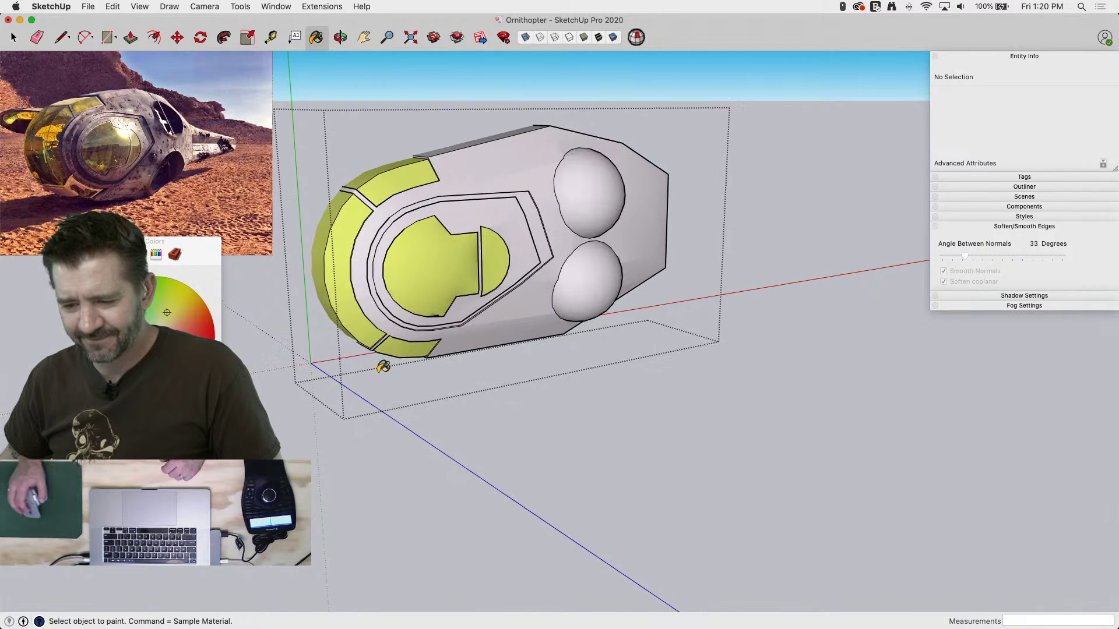
scroll(383, 366, up, 2)
middle_drag(380, 349, 479, 131)
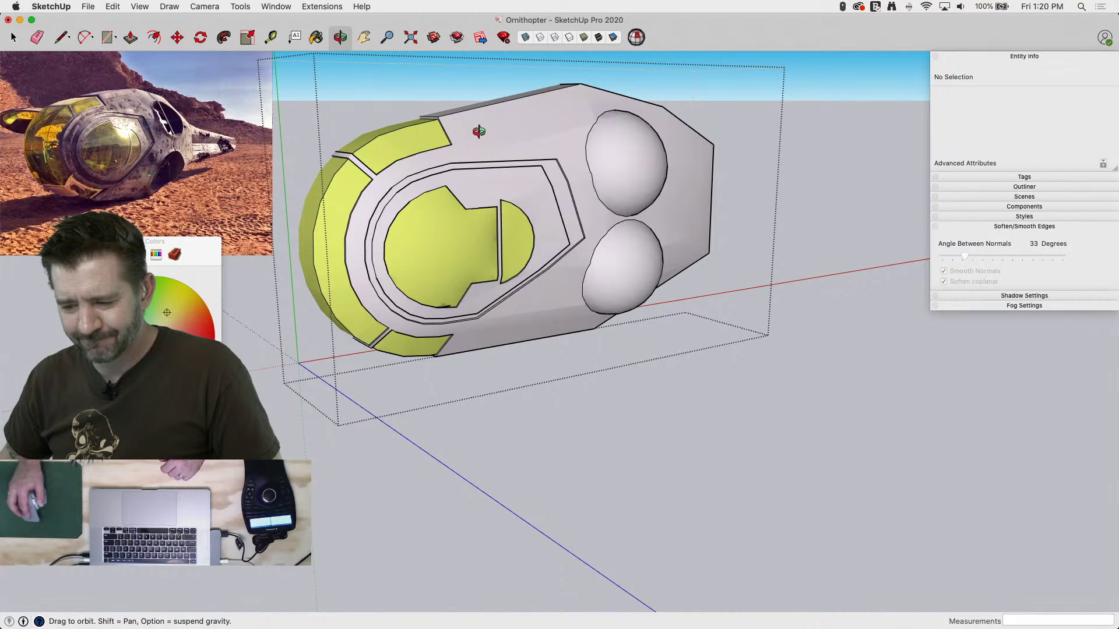
middle_drag(478, 132, 384, 435)
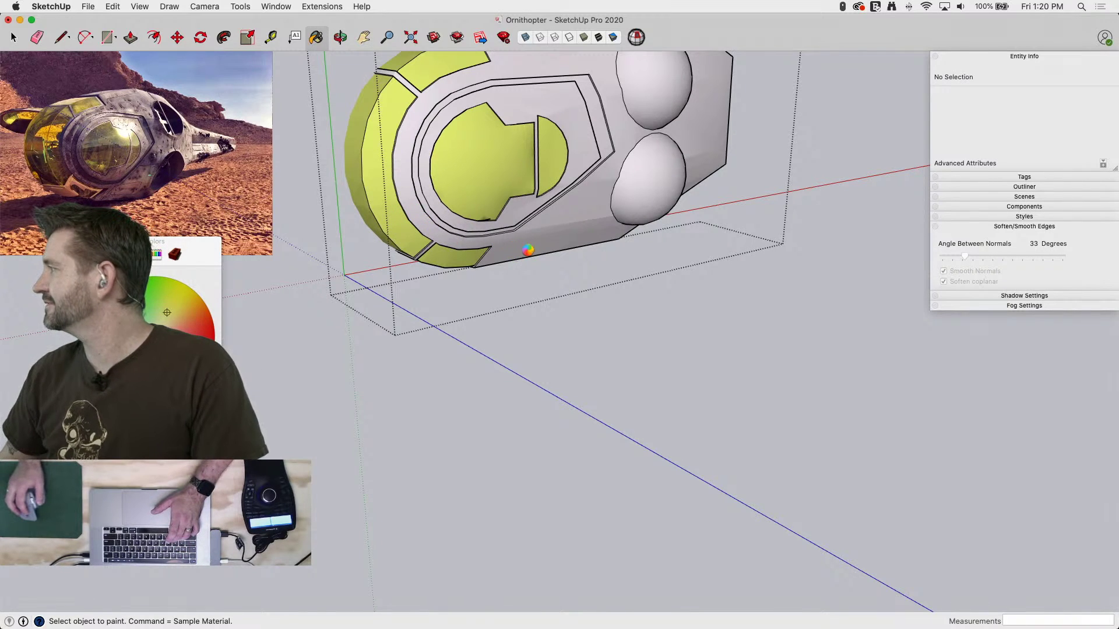
click(175, 254)
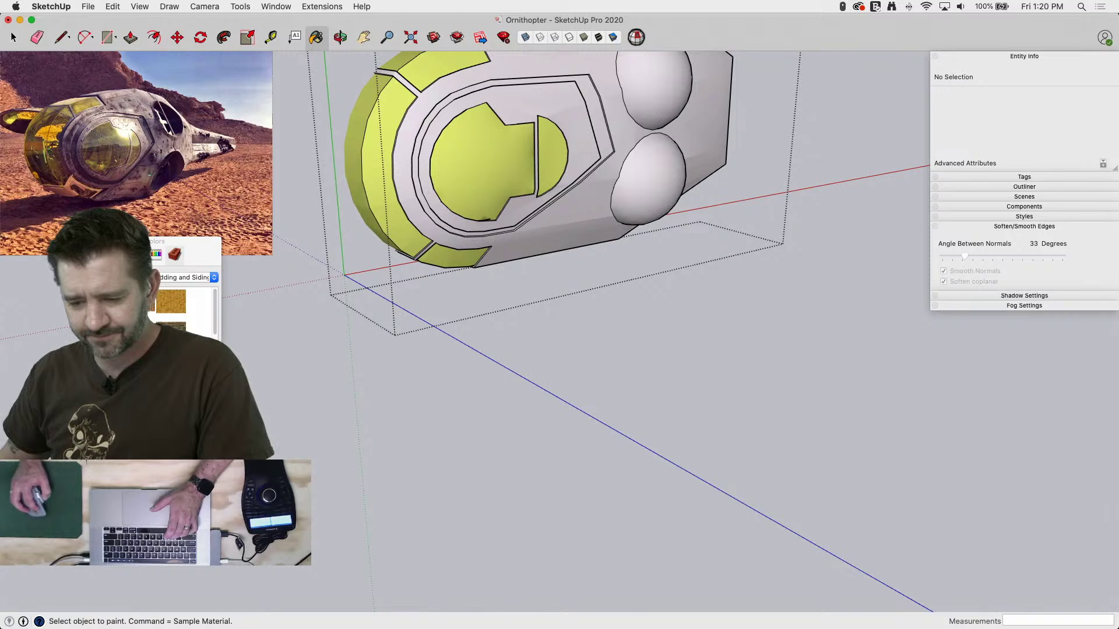
click(100, 254)
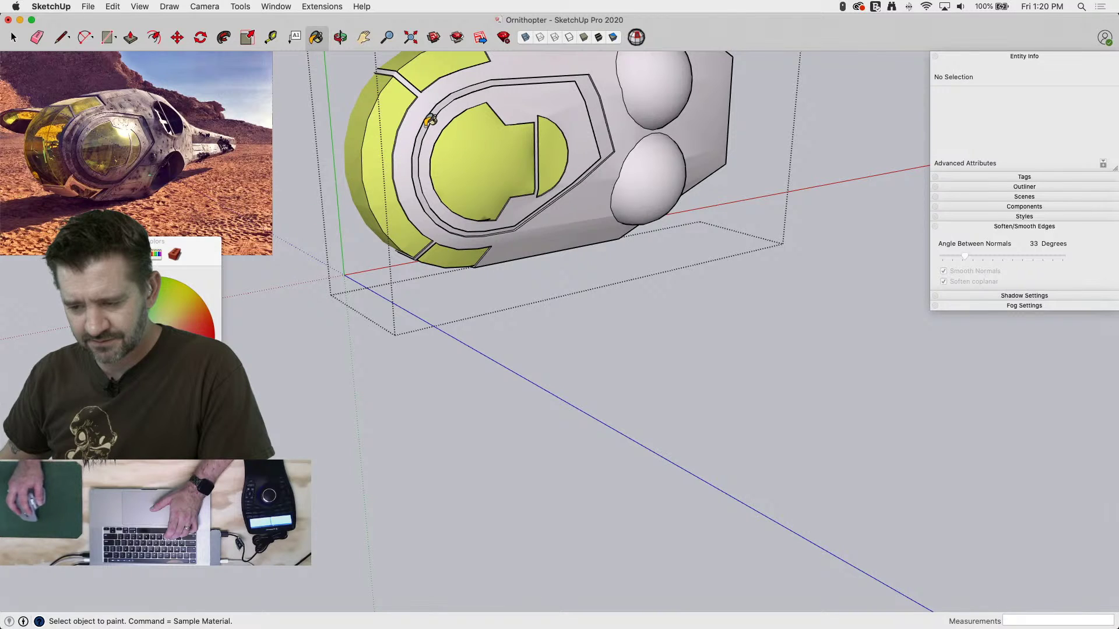
click(658, 165)
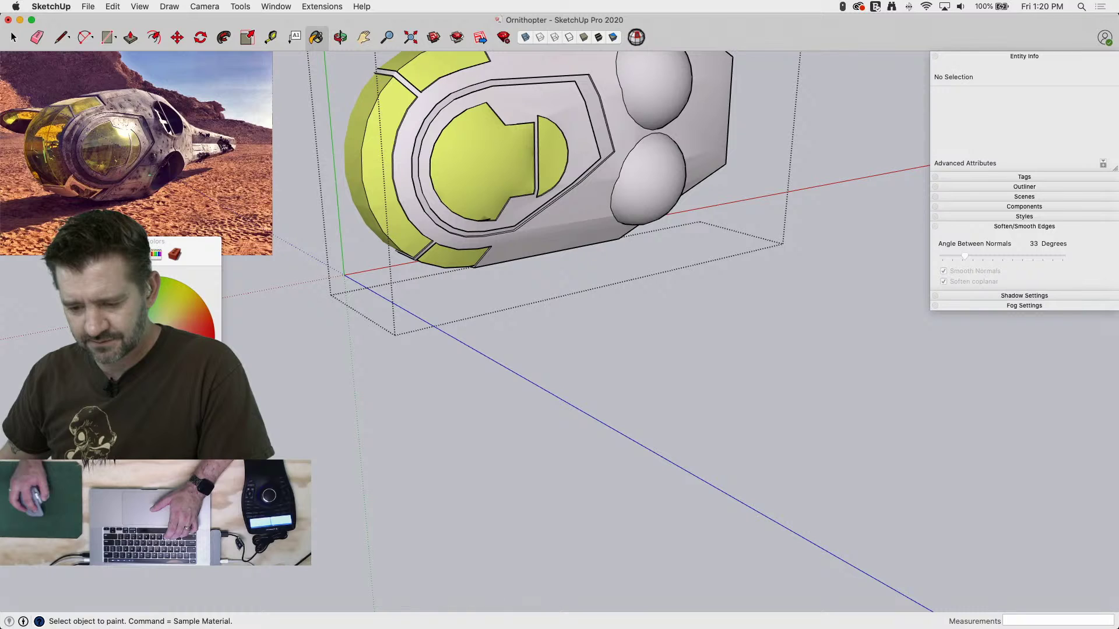
click(595, 79)
click(660, 127)
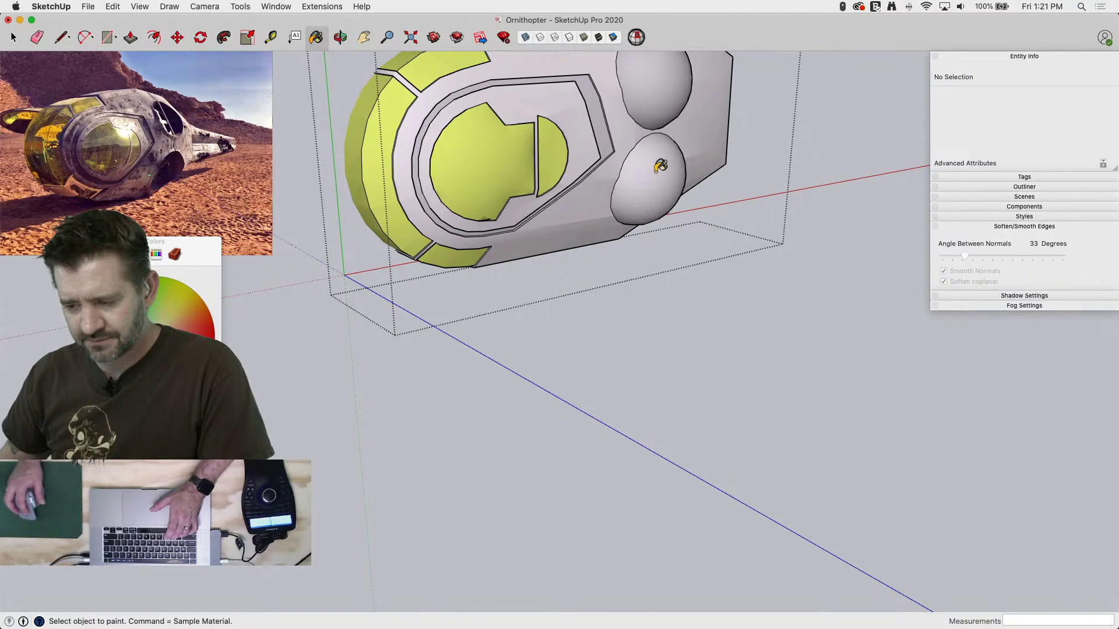
click(661, 166)
Repaint the groove around the side window and both wing-joint domes a darker grey, and close the nested groups
key(space)
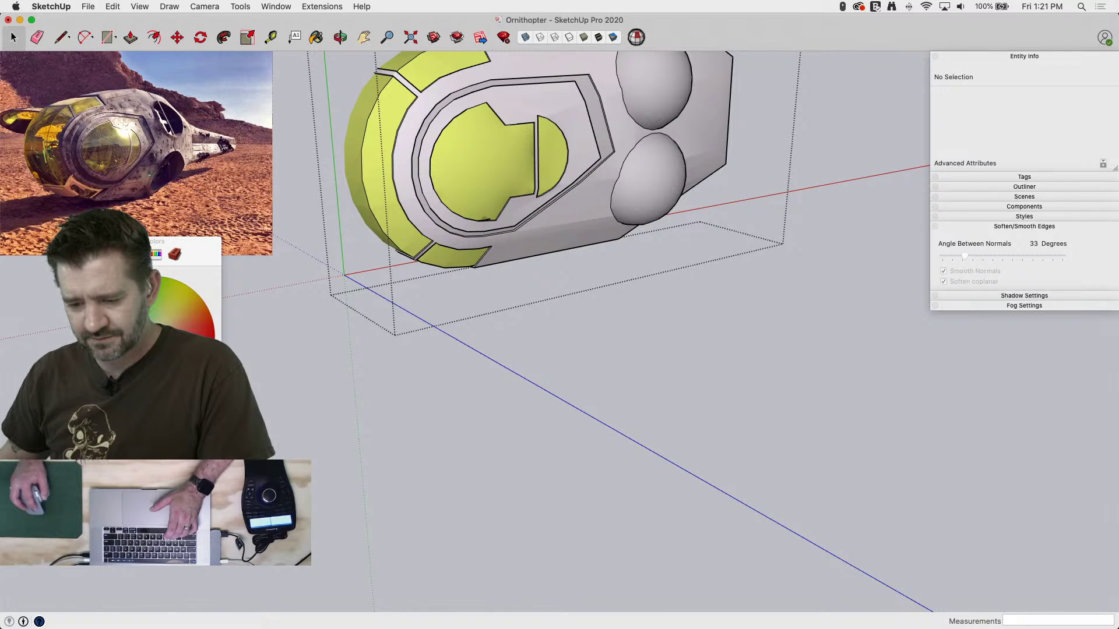
key(b)
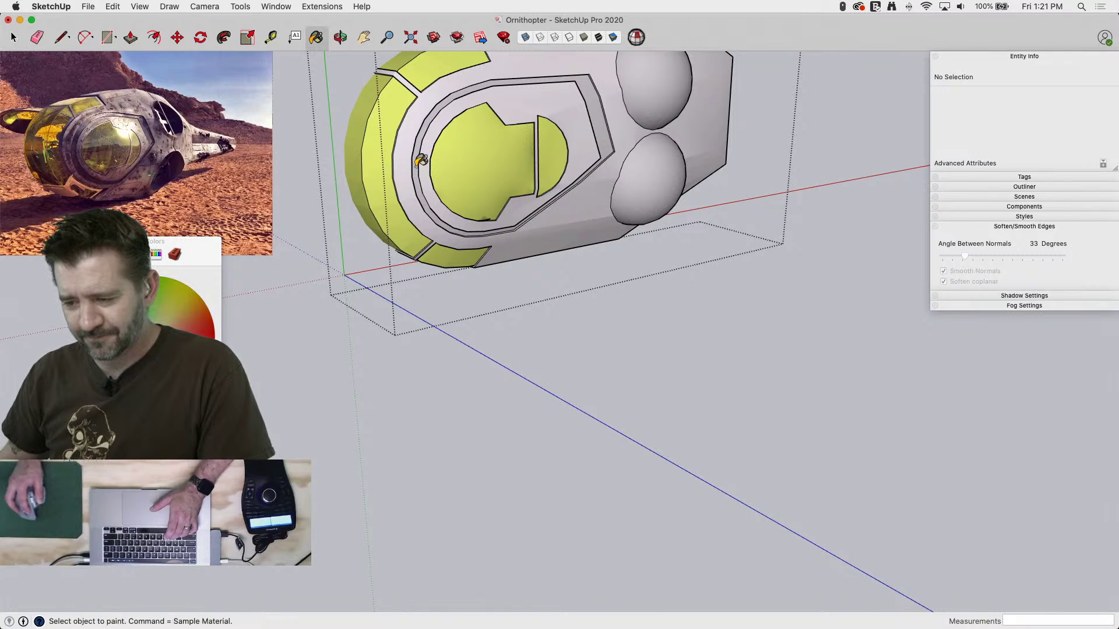
click(598, 104)
click(653, 92)
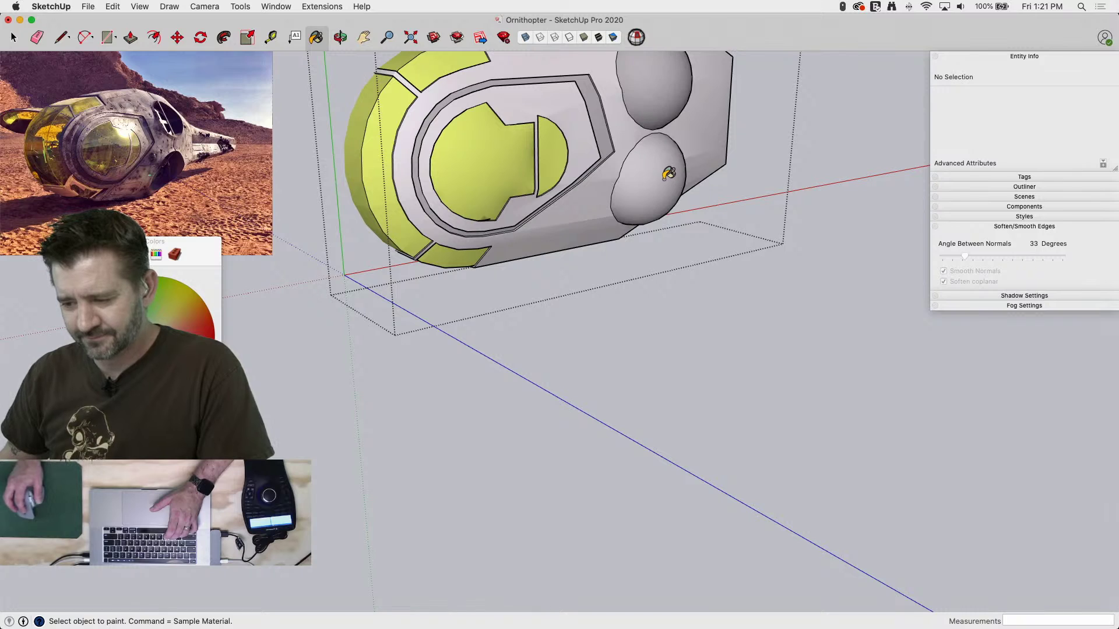
click(668, 173)
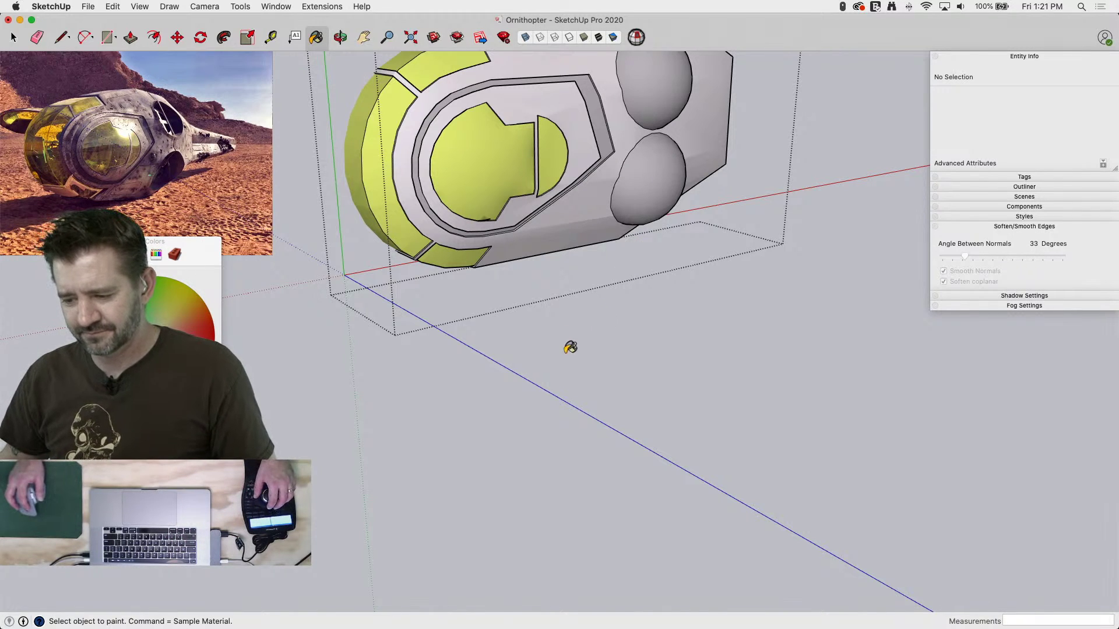
key(space)
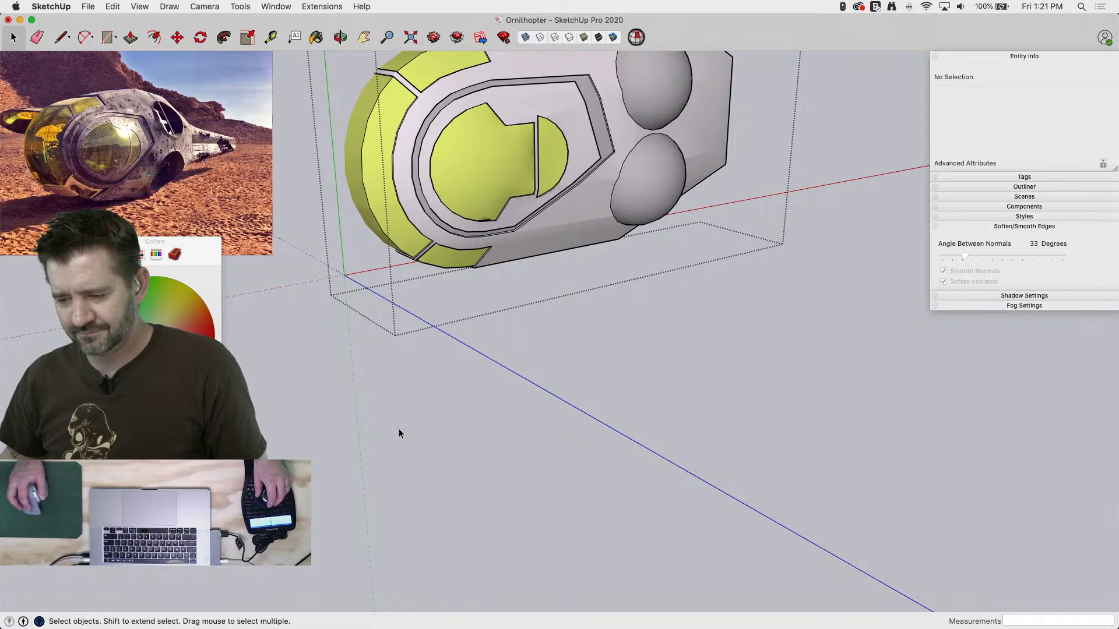
click(400, 406)
click(400, 406)
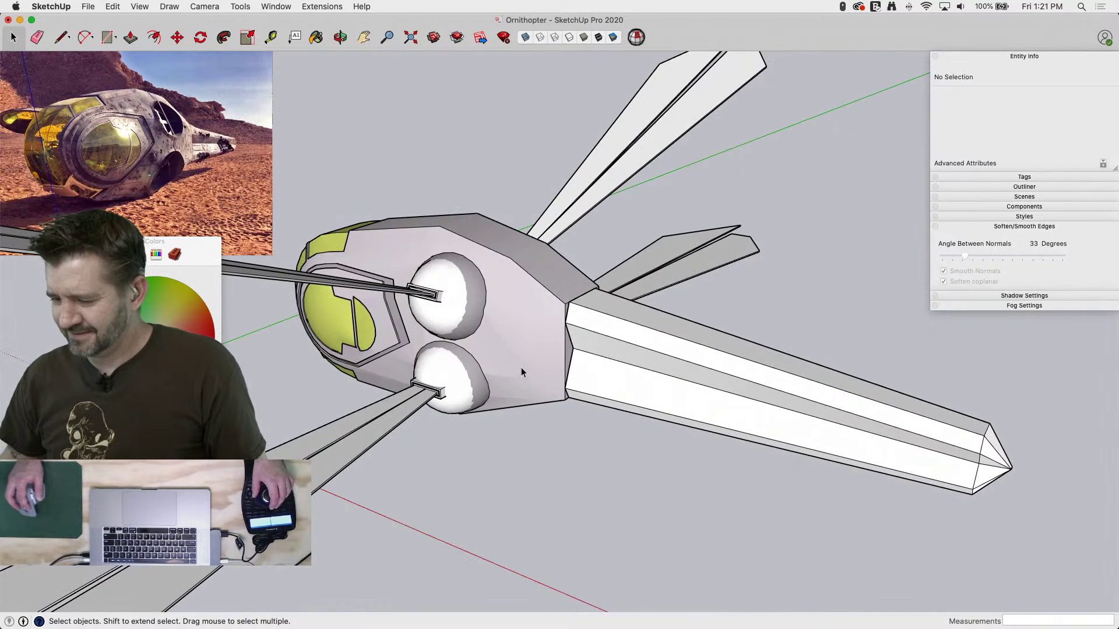
Open the HalfThopter component and the tail boom inside it so that the boom's geometry can be edited
click(591, 370)
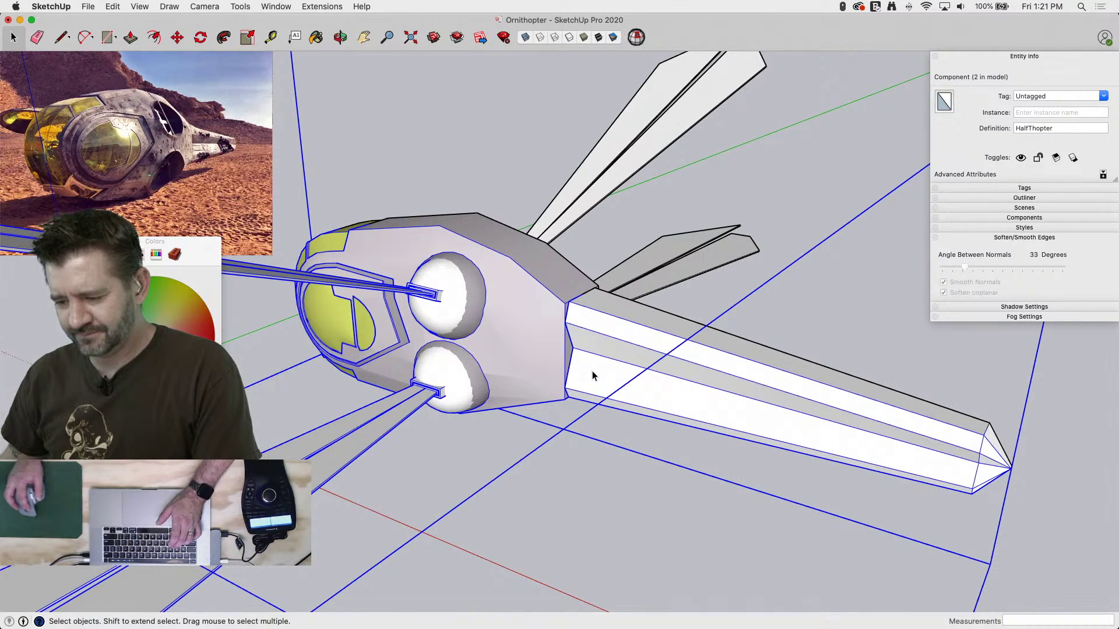
double_click(596, 367)
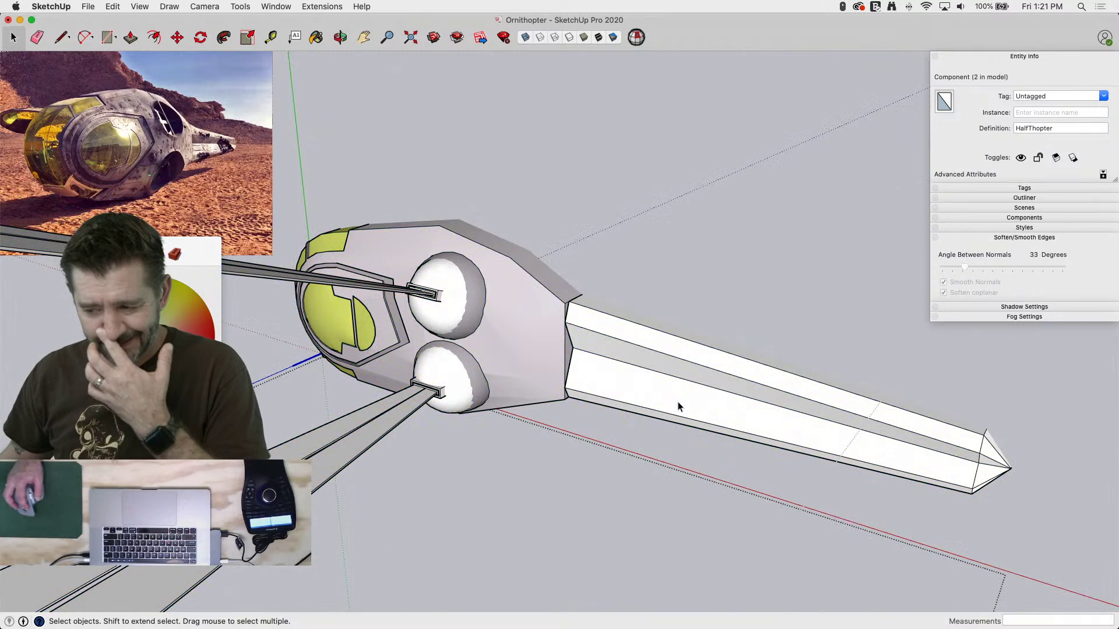
click(670, 399)
double_click(666, 395)
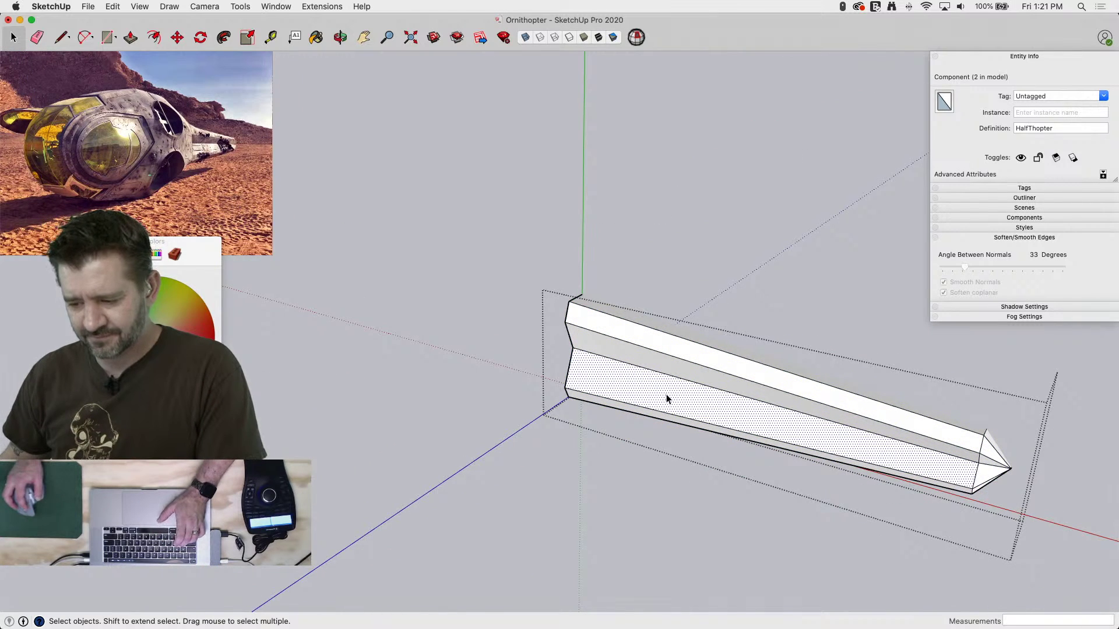
Select all faces and edges of the tail boom, paint them the body's light grey from the model's colors, and close the boom
double_click(646, 392)
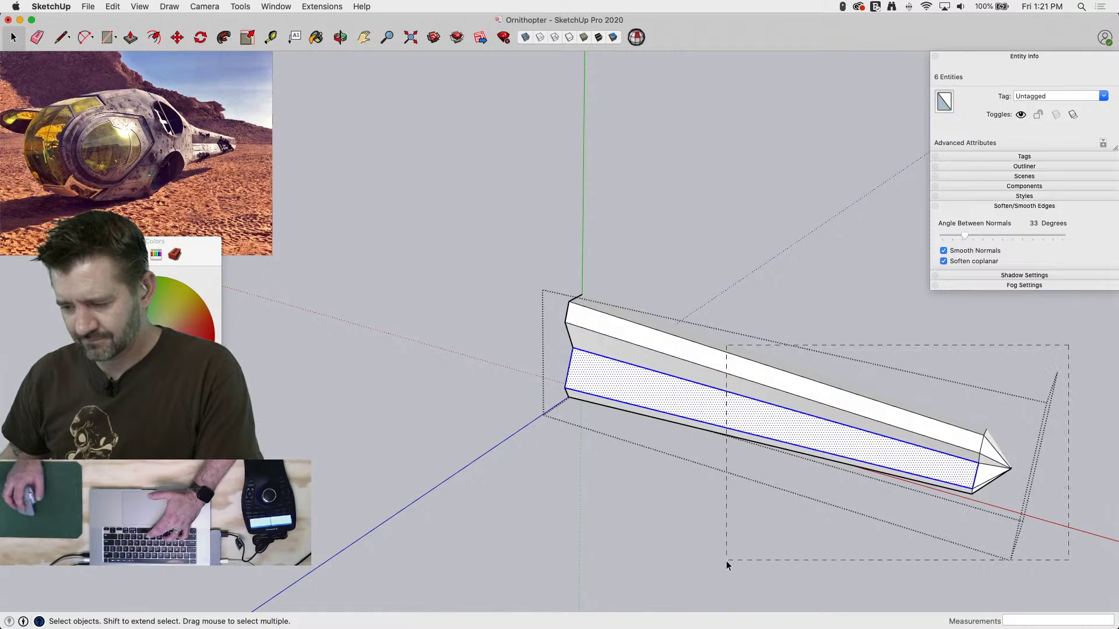
drag(726, 560, 724, 560)
key(b)
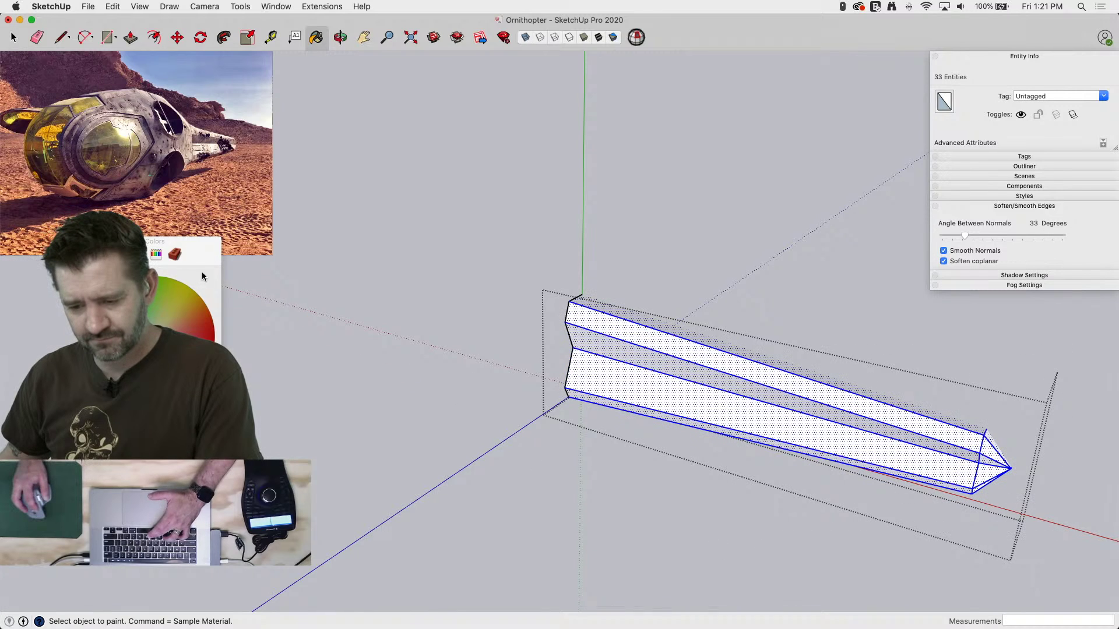
click(174, 254)
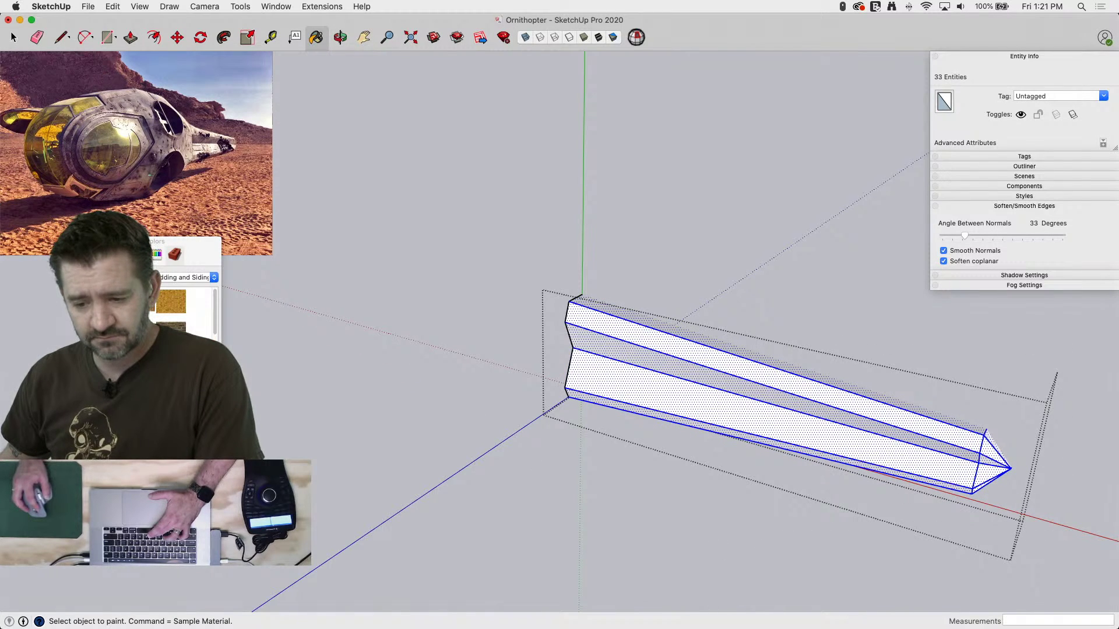
click(100, 277)
scroll(164, 310, down, 2)
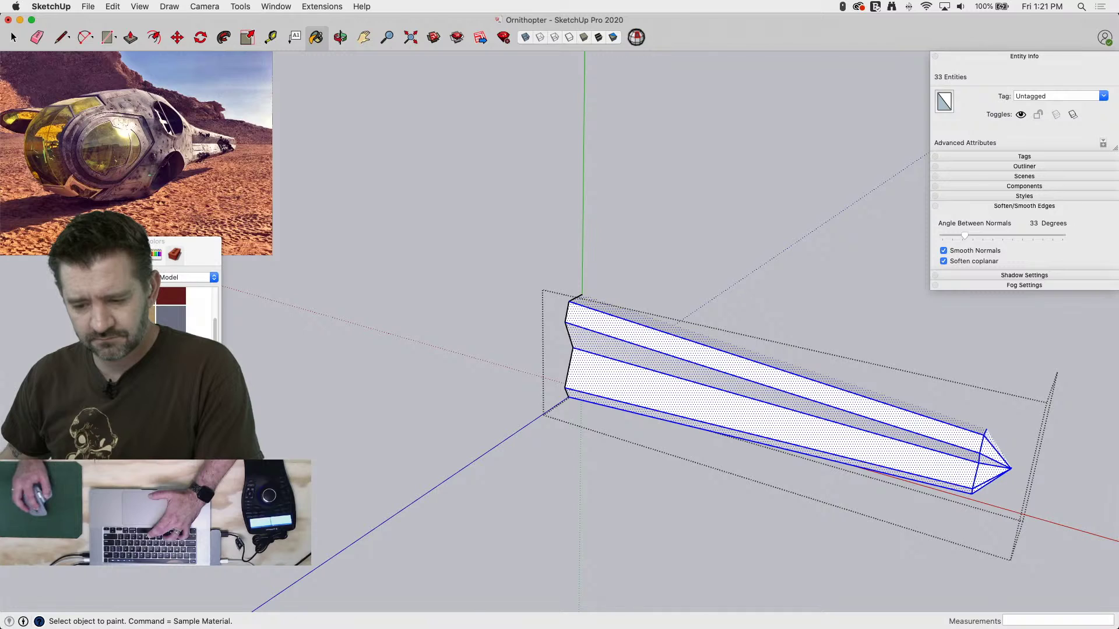
click(624, 312)
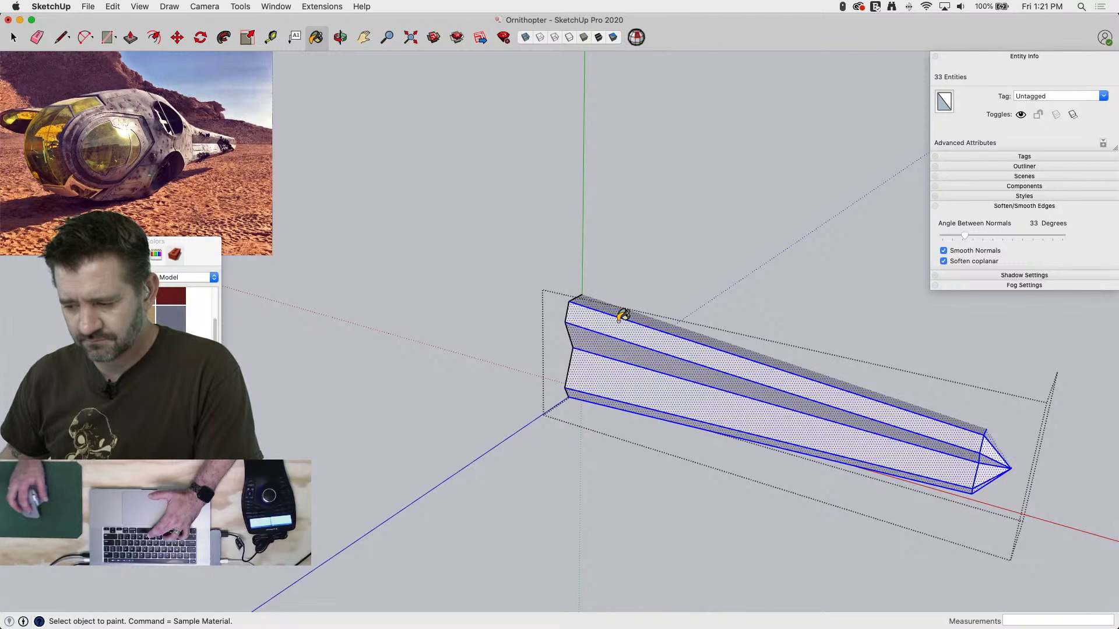
key(space)
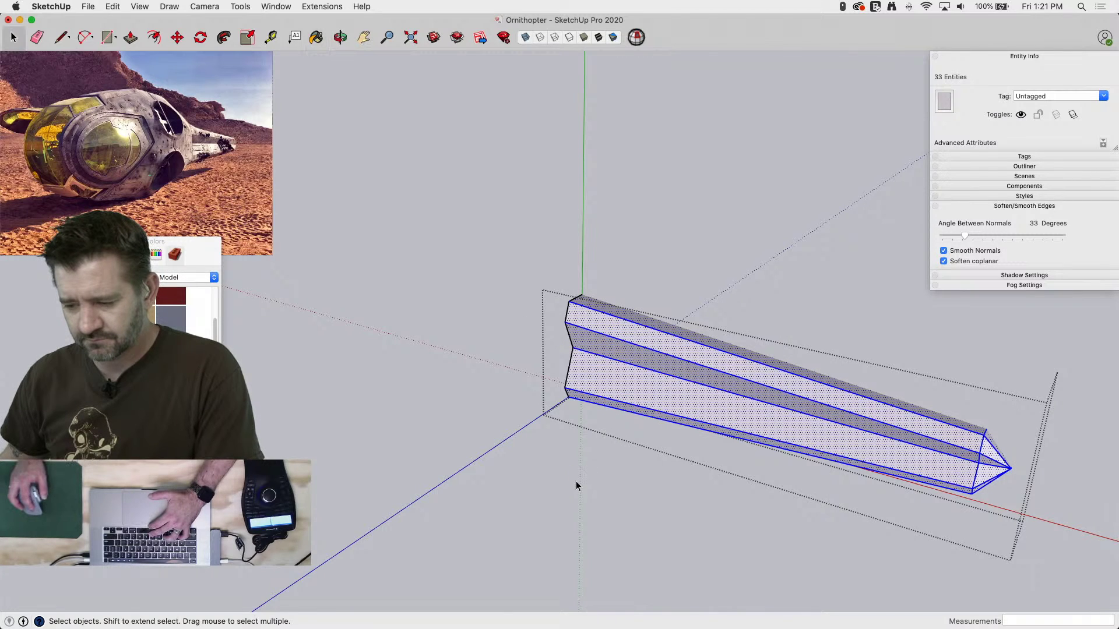
click(527, 468)
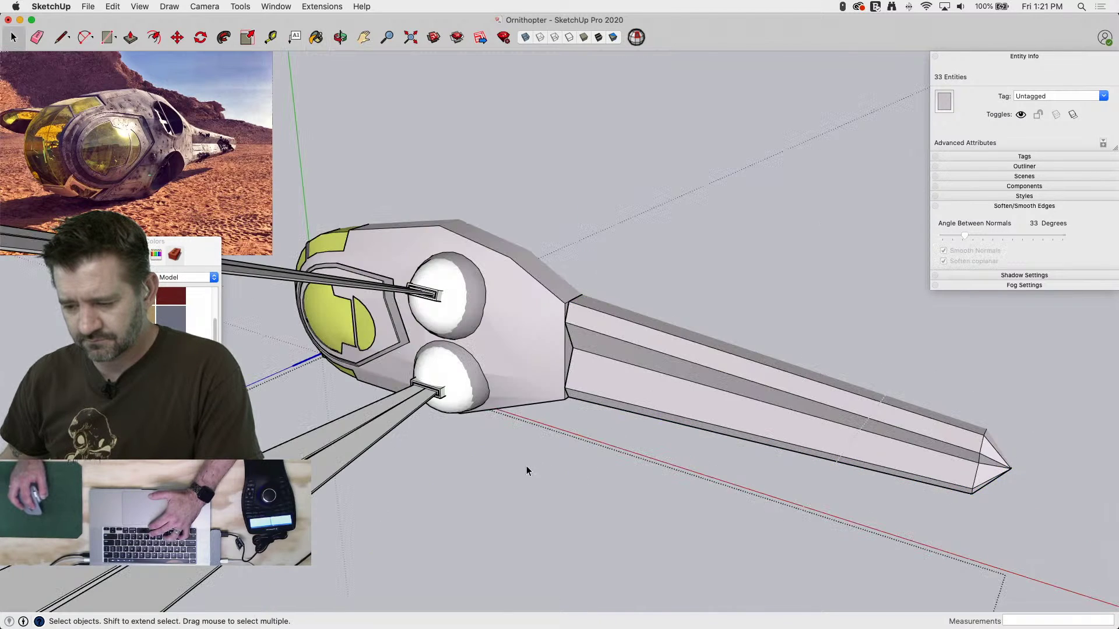
Open the upper Wing component, select its sphere group, and paint the sphere the body's light grey
click(442, 318)
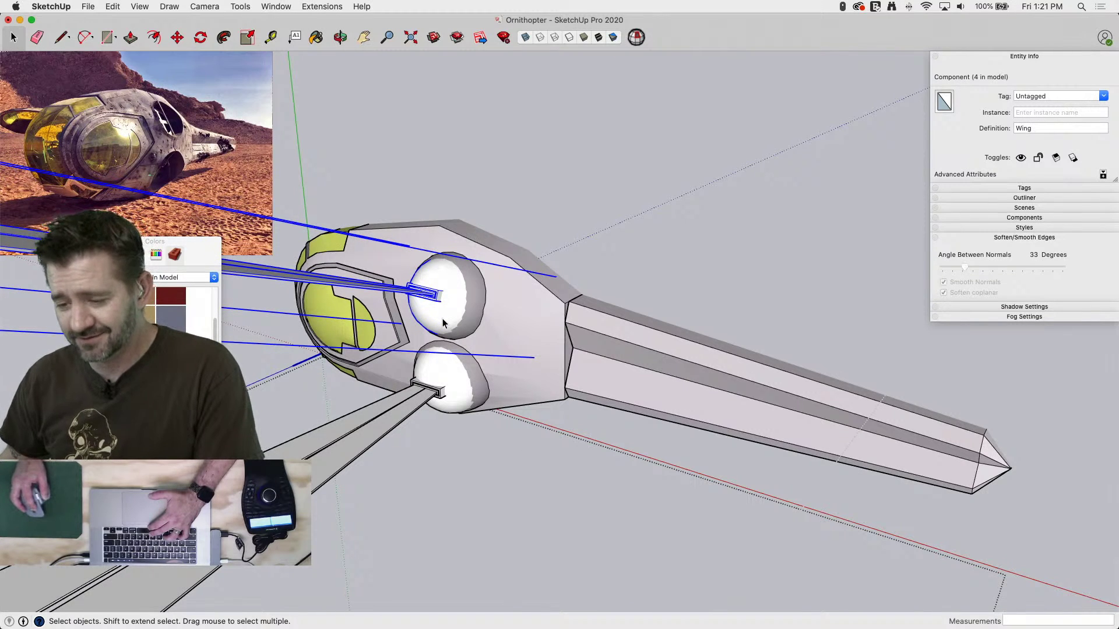
double_click(443, 320)
drag(383, 227, 600, 415)
key(b)
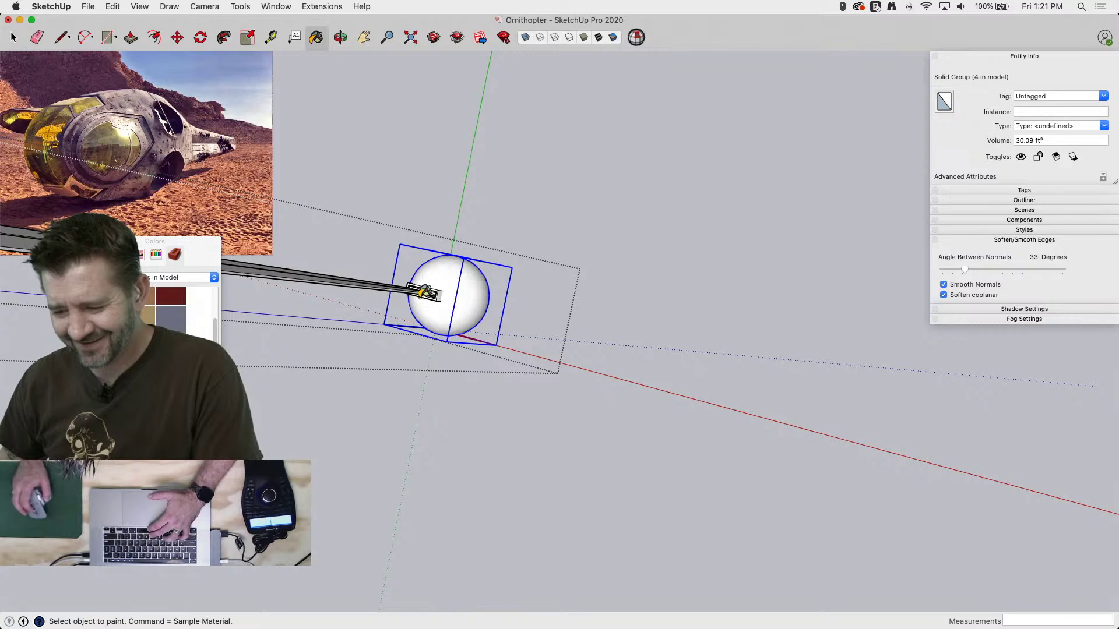
click(423, 293)
Open the blade group inside the wing component, select the rectangular bracket at the sphere, and paint it a darker grey
scroll(437, 290, up, 4)
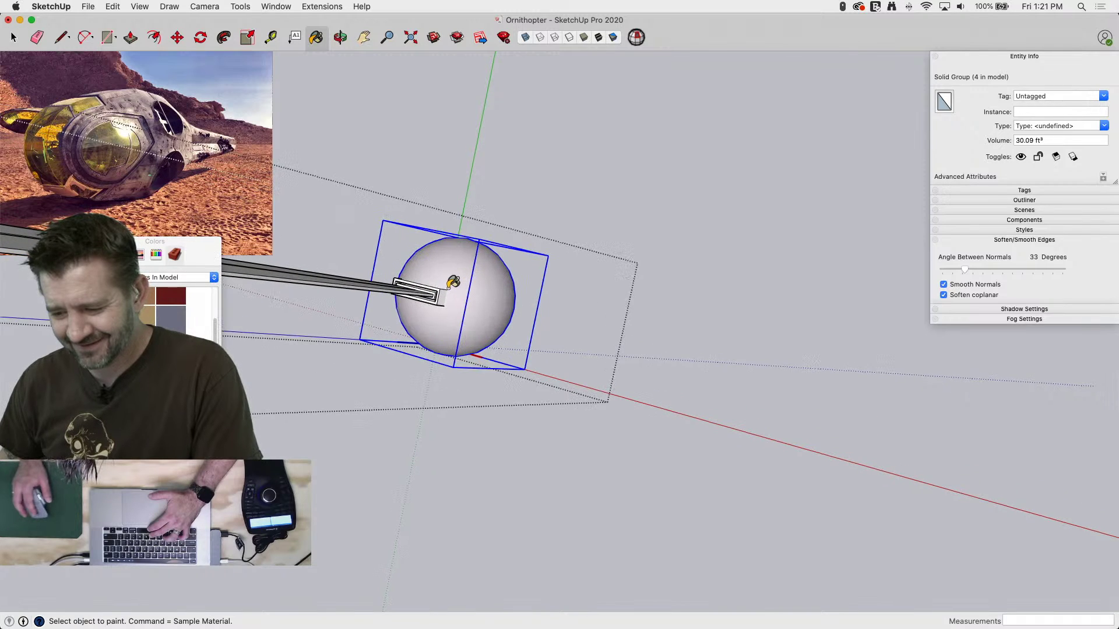
scroll(443, 287, up, 6)
click(434, 307)
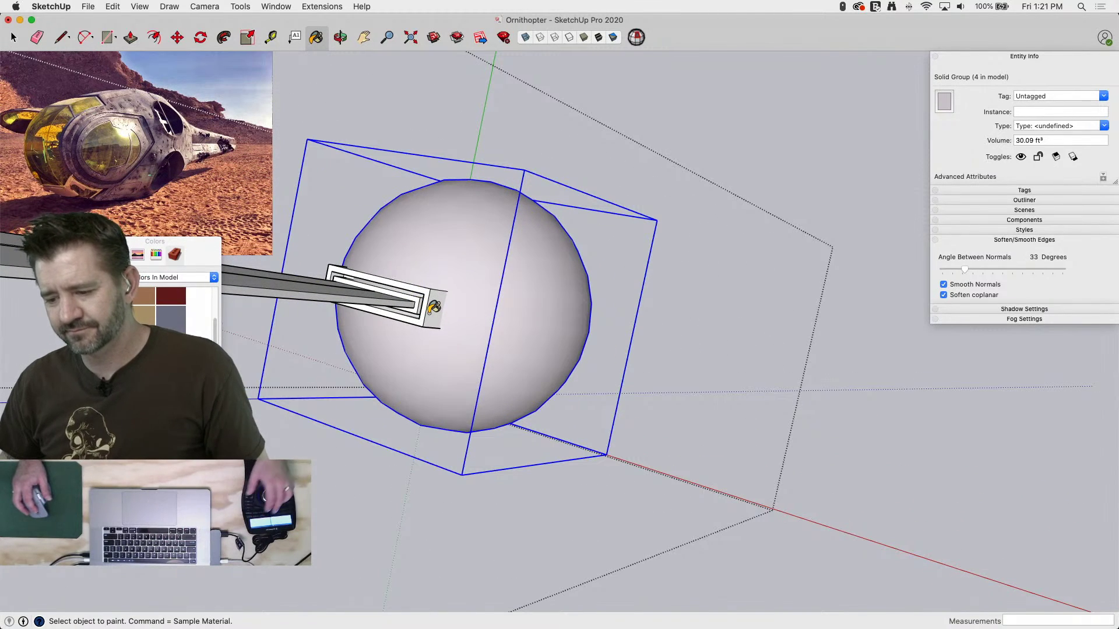
middle_drag(430, 316, 446, 308)
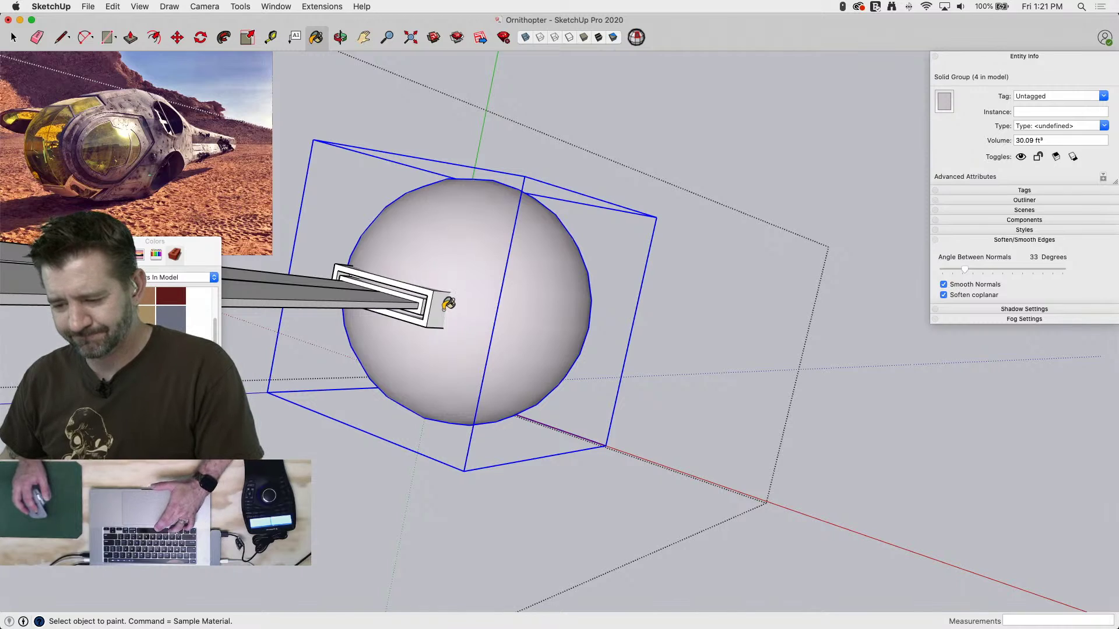
key(space)
double_click(430, 303)
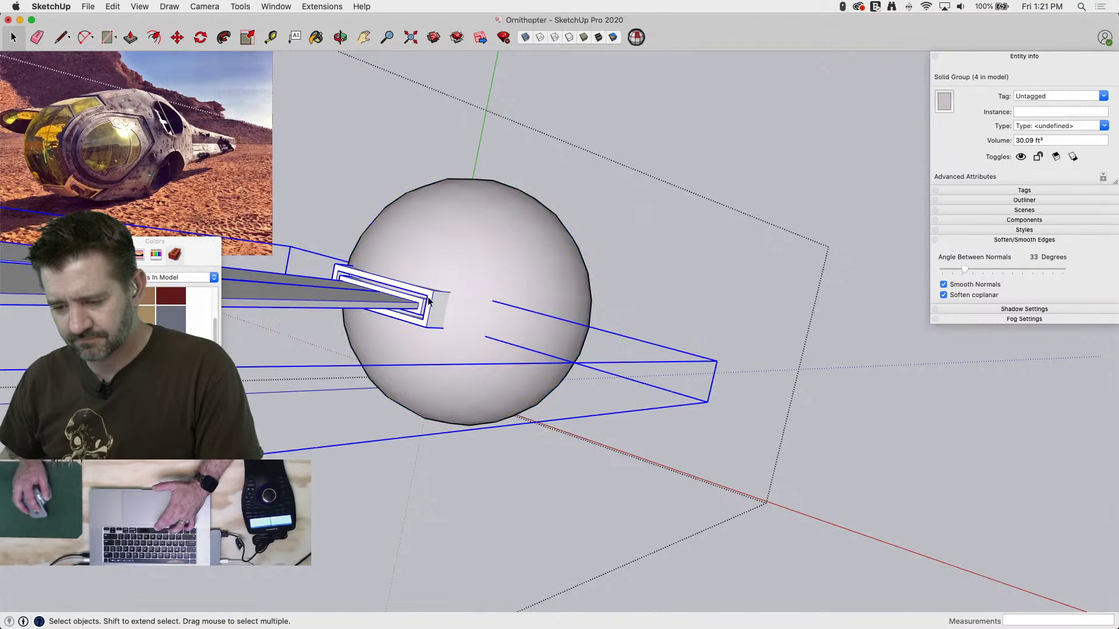
drag(289, 202, 505, 375)
key(b)
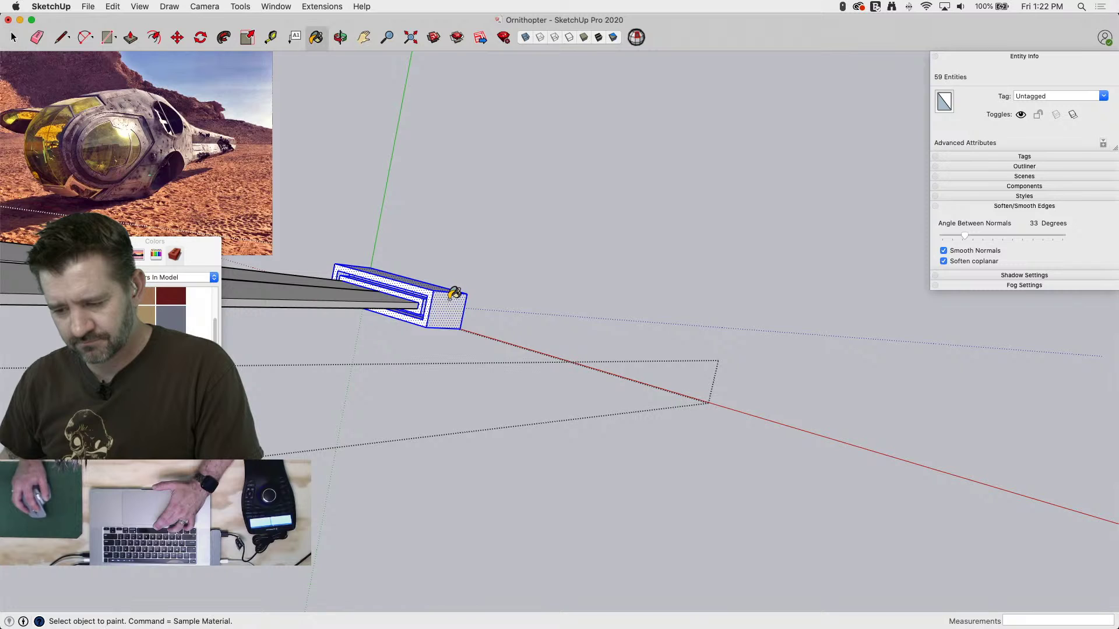
click(466, 284)
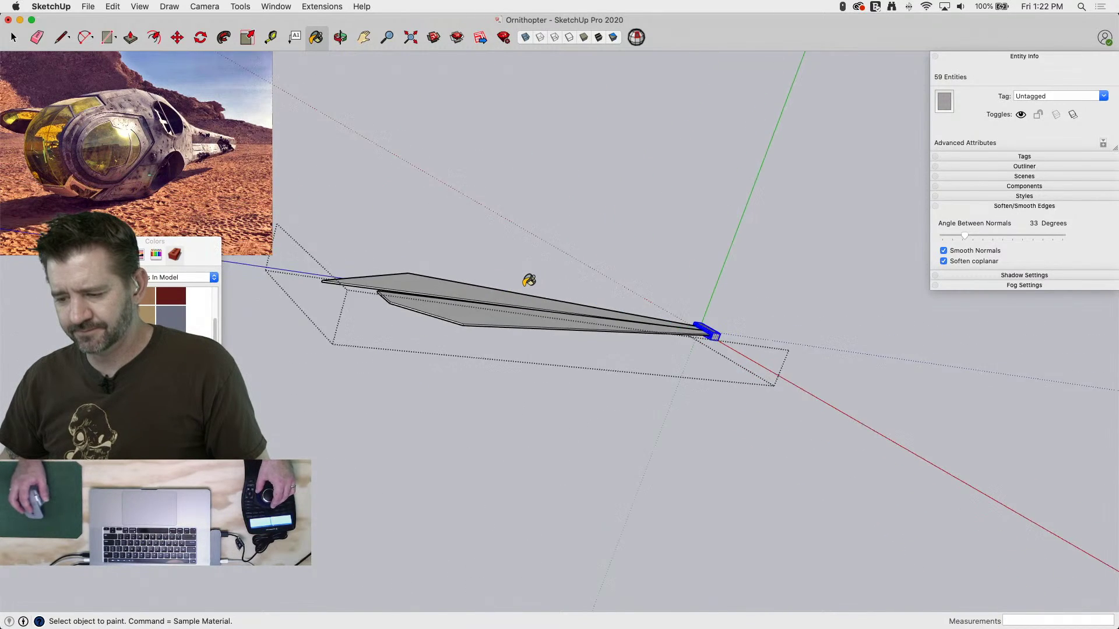
Select both wing blades, paint them the windows' yellow-green, and close the blade group and the wing component
key(space)
drag(300, 399, 257, 412)
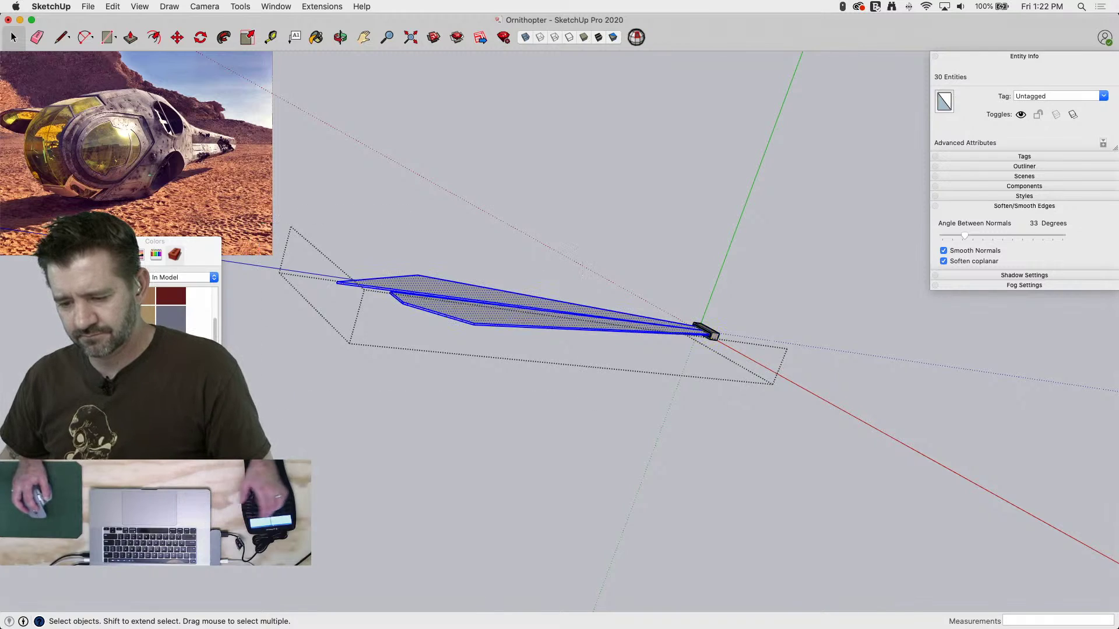
key(b)
click(488, 309)
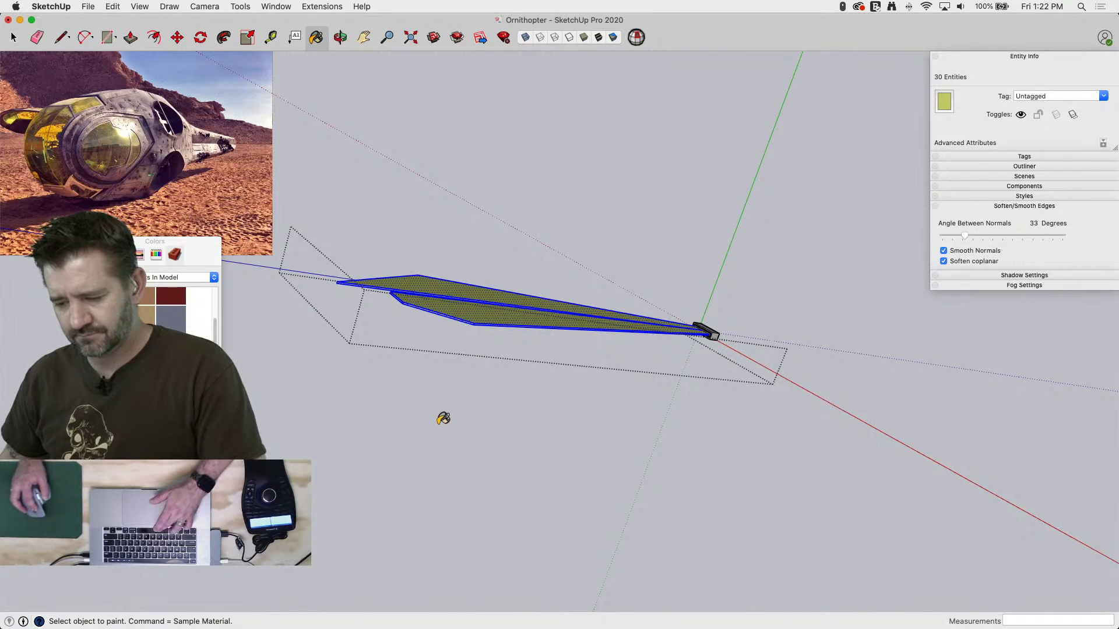
key(space)
click(407, 445)
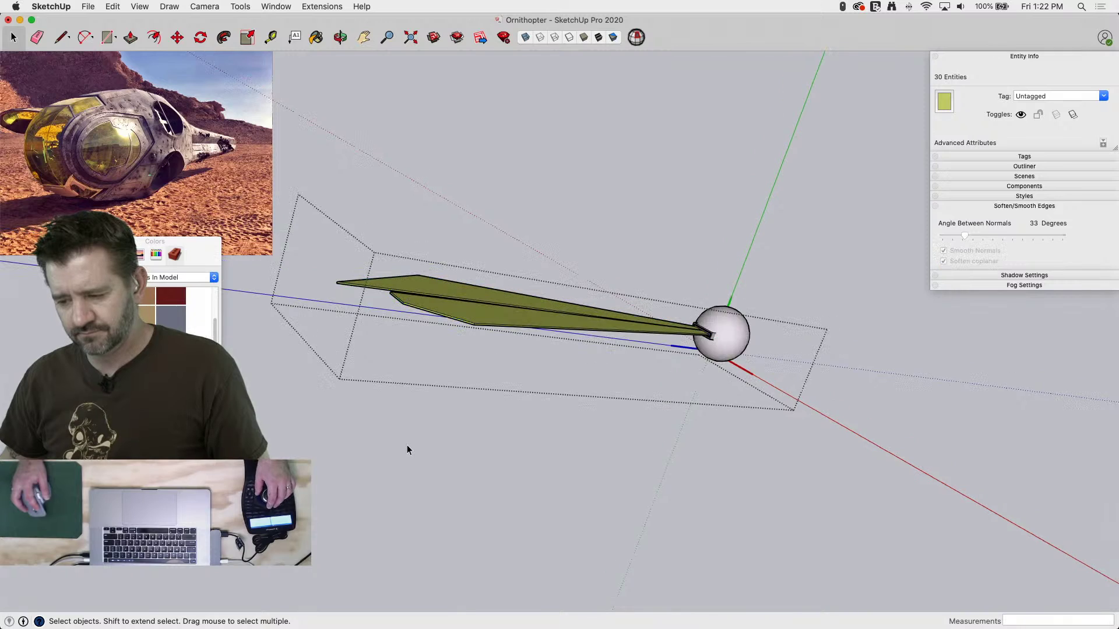
click(407, 446)
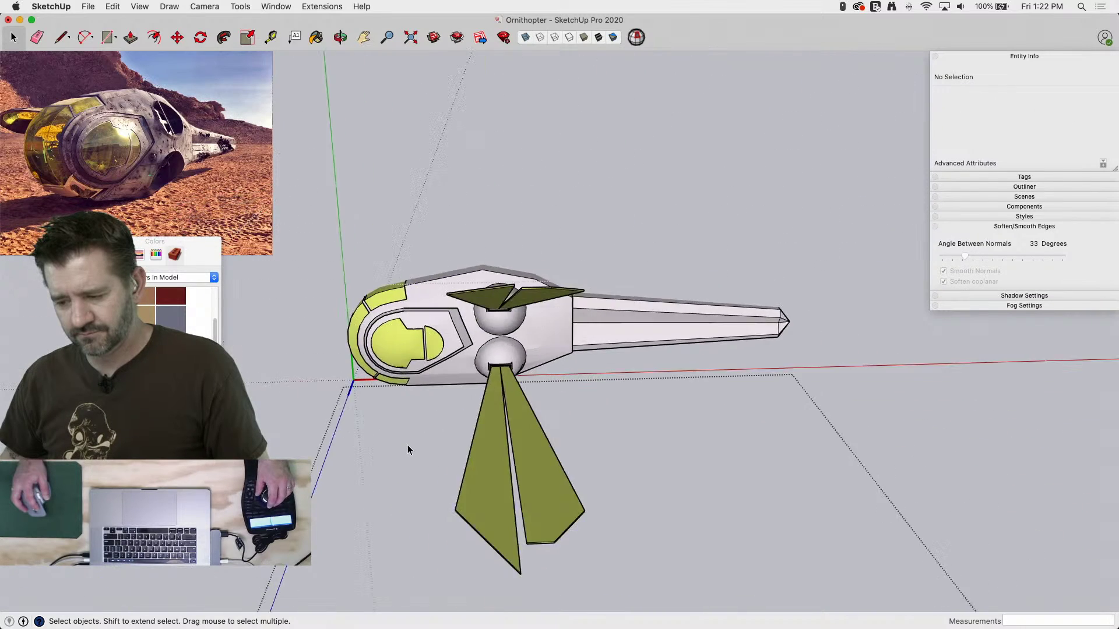
click(451, 496)
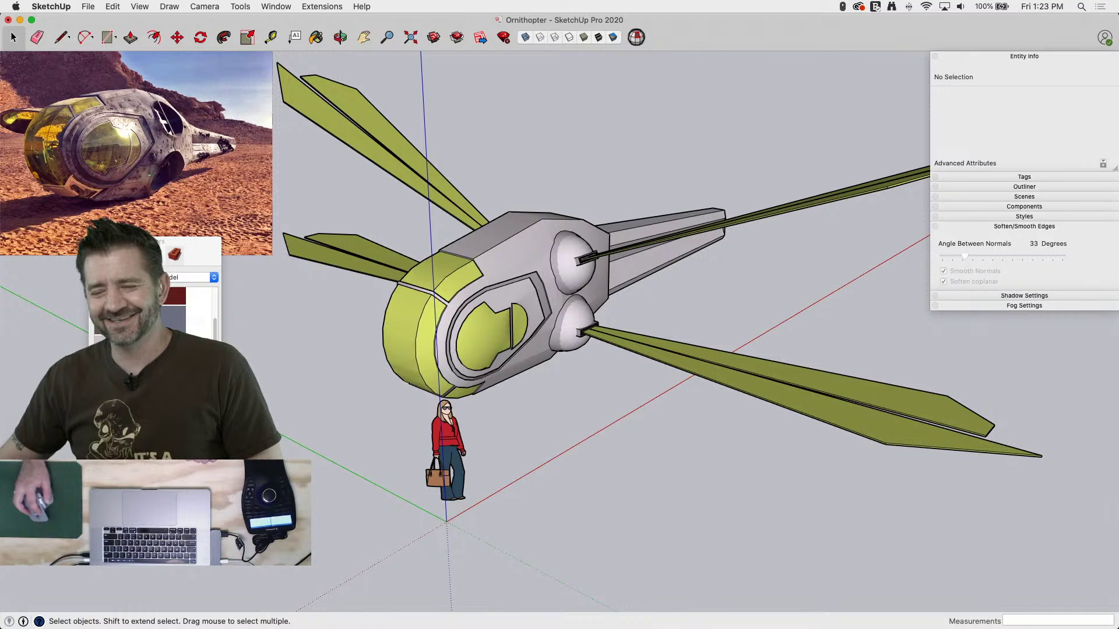
Close the Colors window and delete the Laura scale figure standing below the fuselage
click(95, 243)
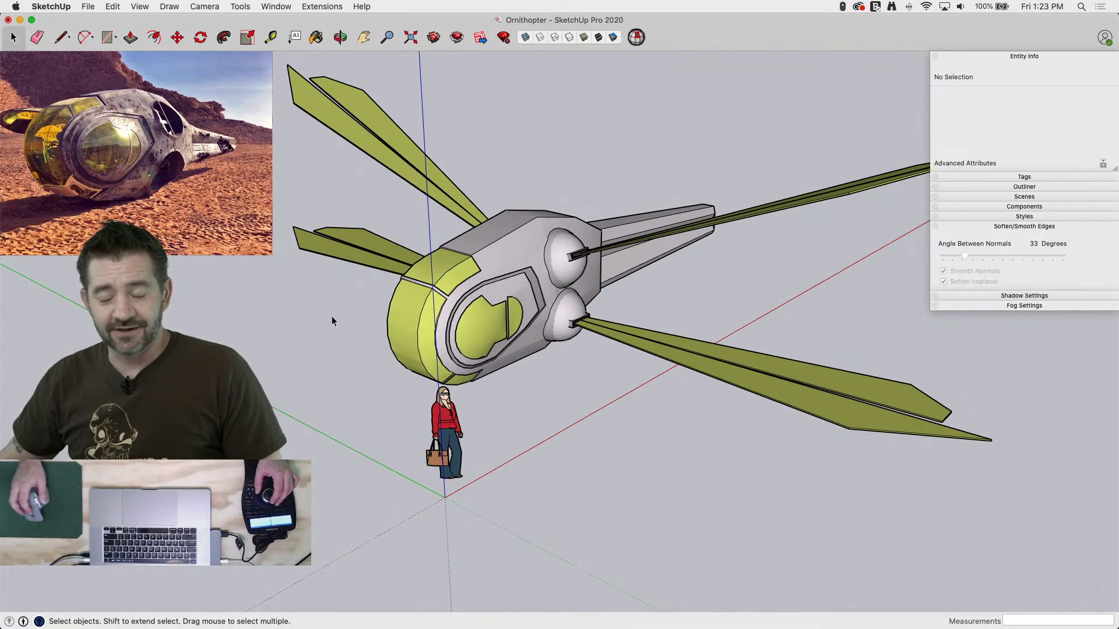
click(462, 443)
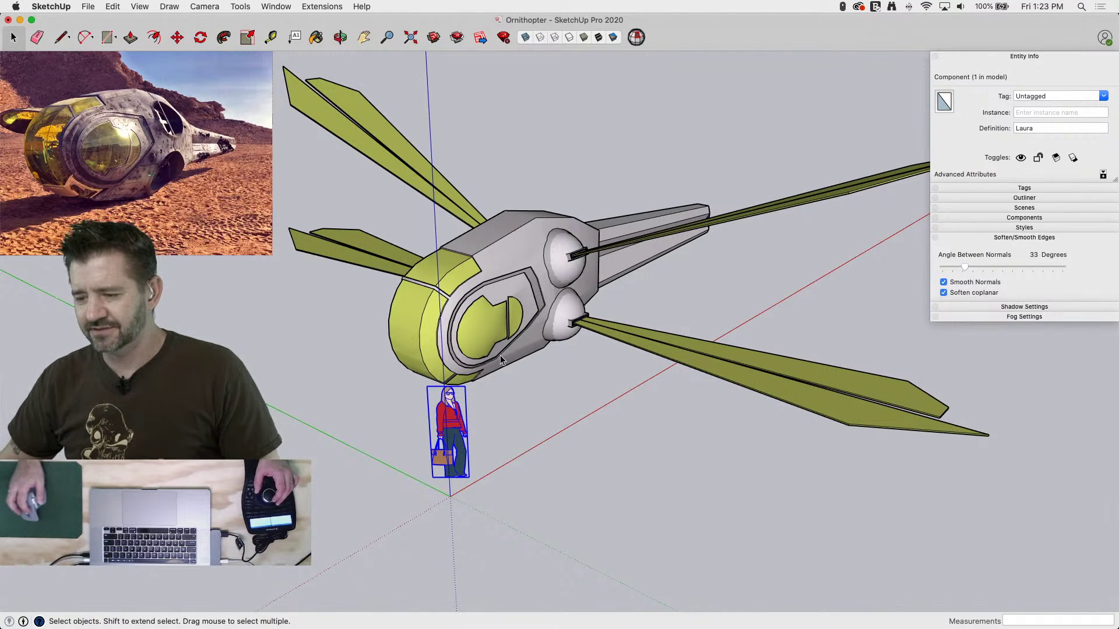
key(Delete)
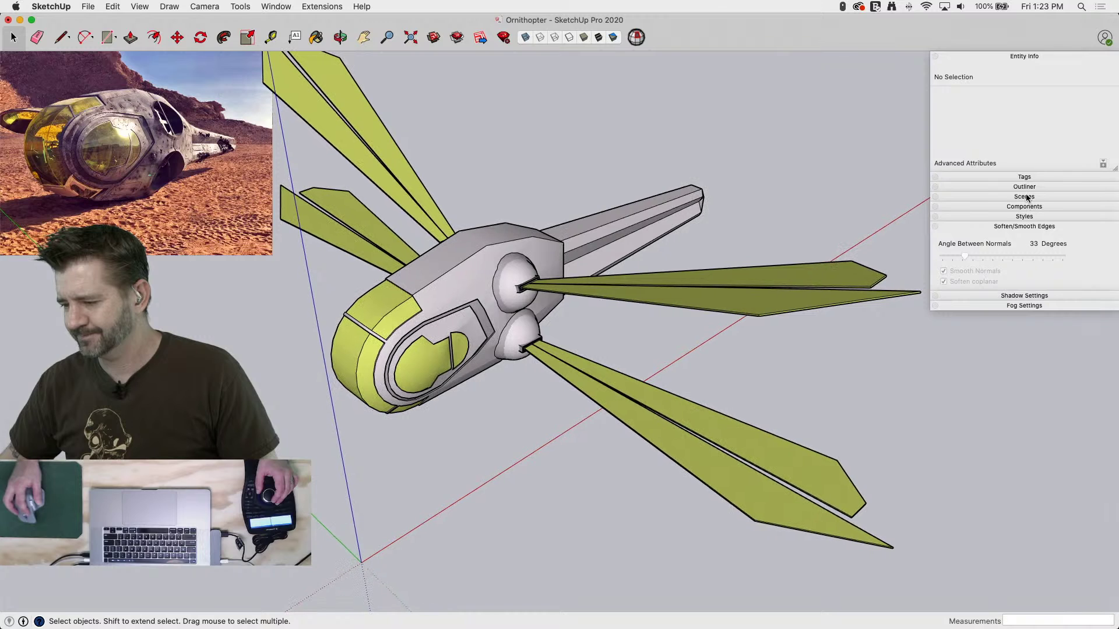
Show the scenes list and permanently remove the reference picture Watermark1 from the model's style
click(1026, 197)
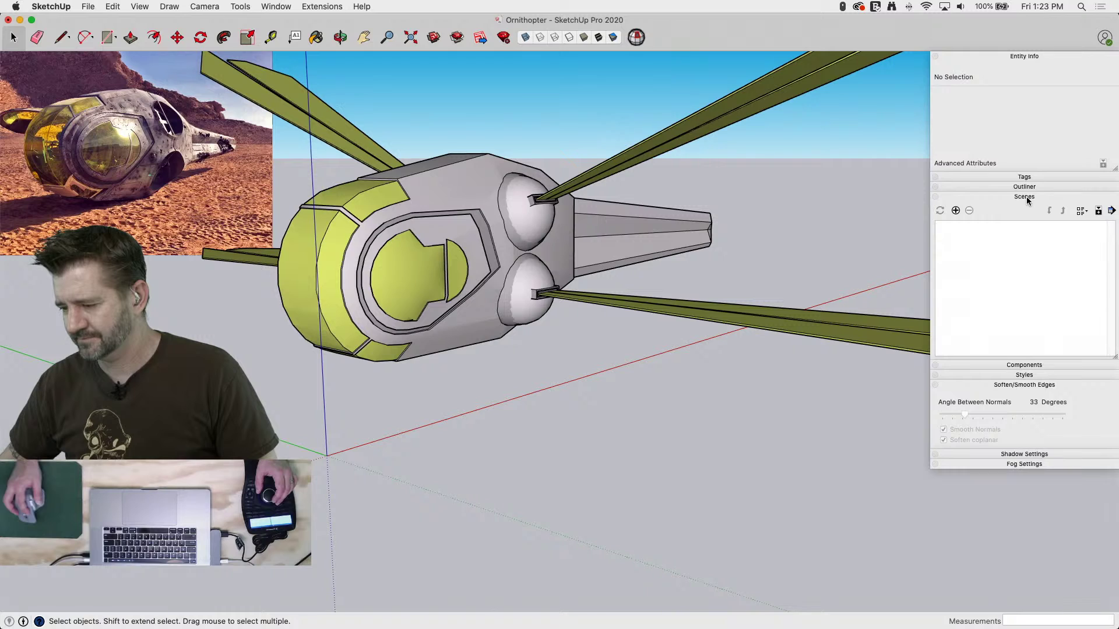
click(1015, 377)
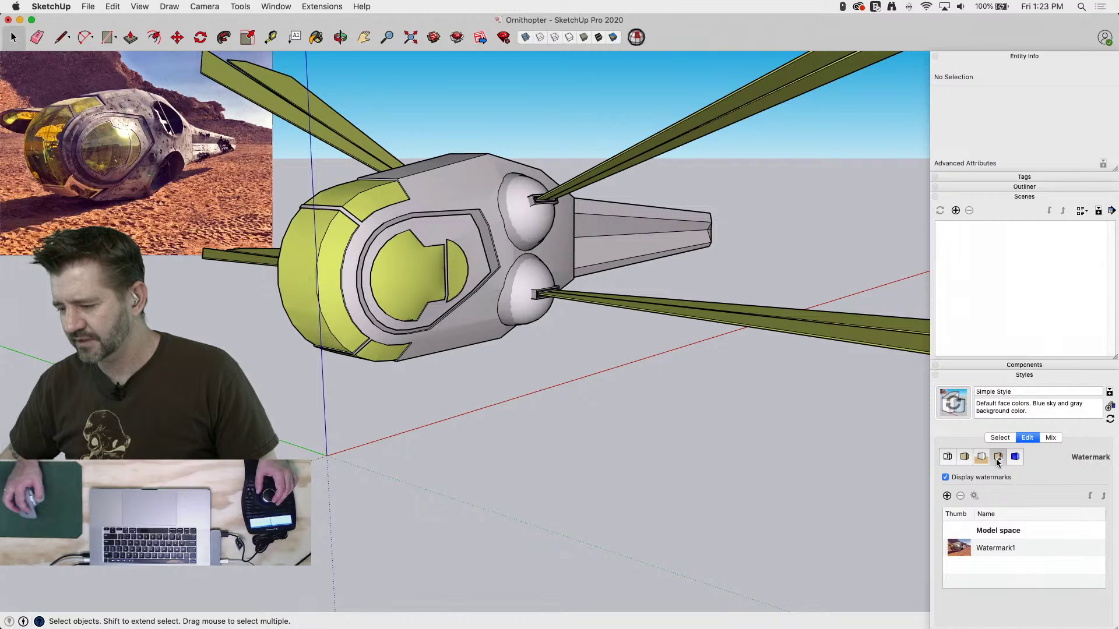
click(961, 551)
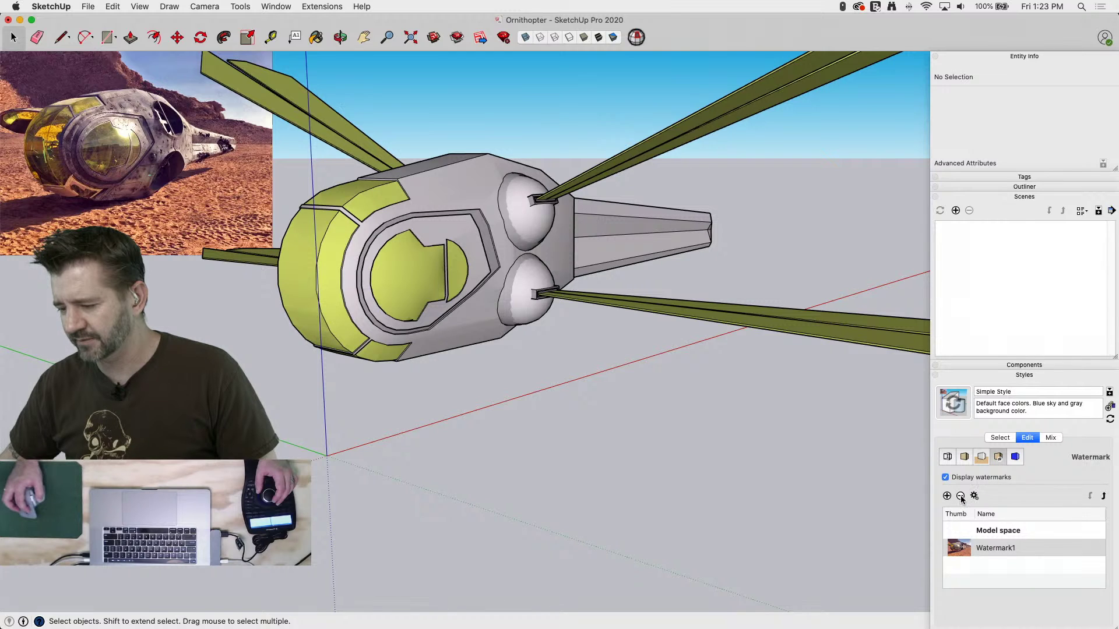
click(961, 496)
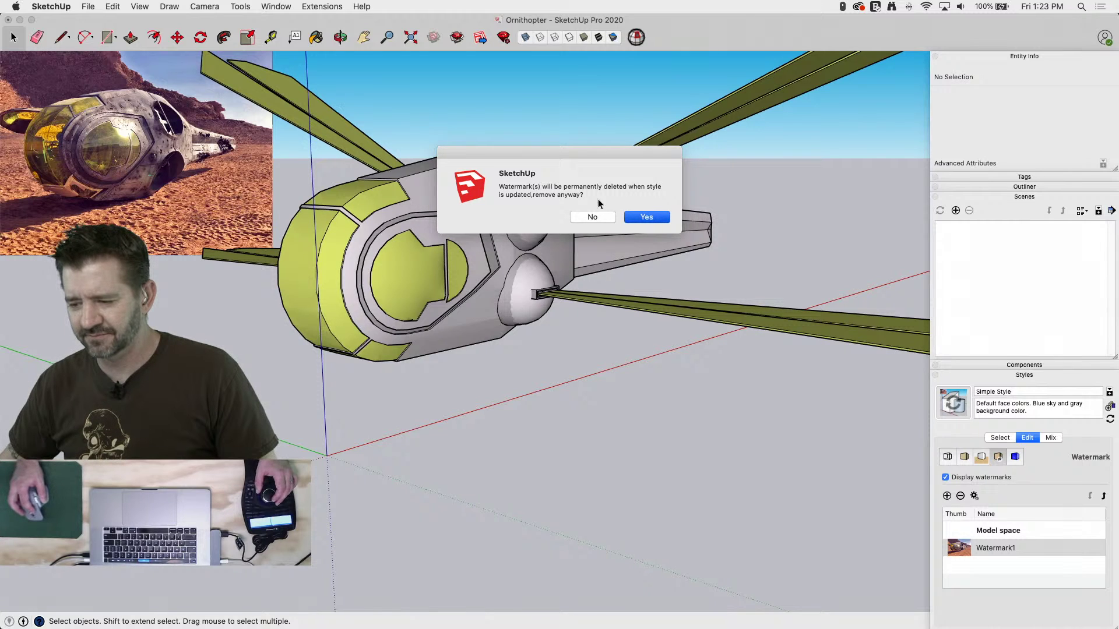
click(641, 217)
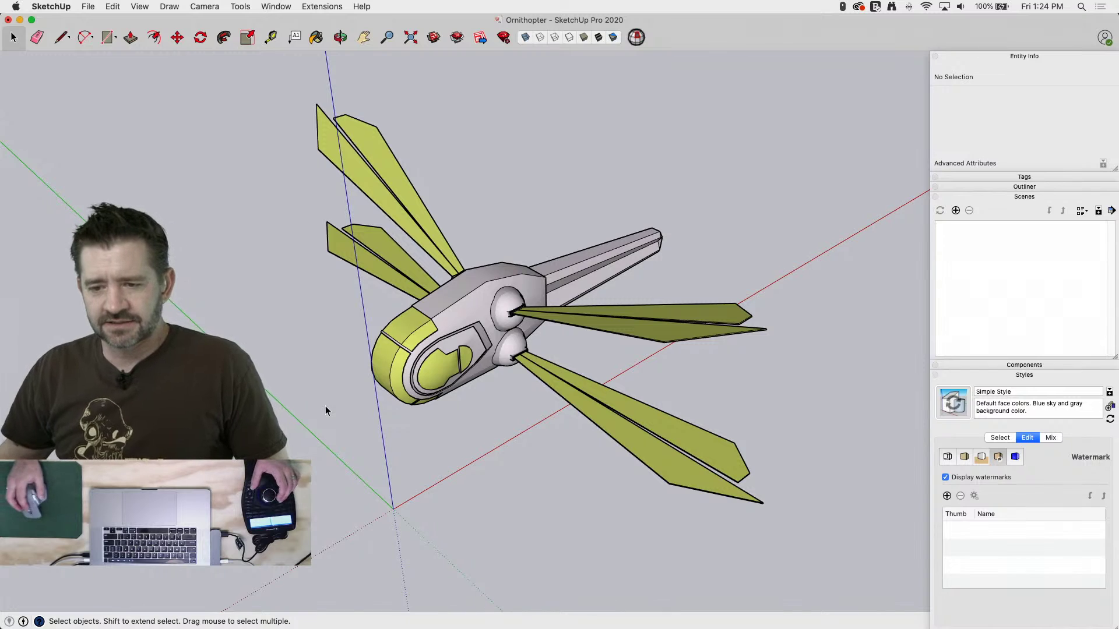
middle_drag(430, 313, 430, 318)
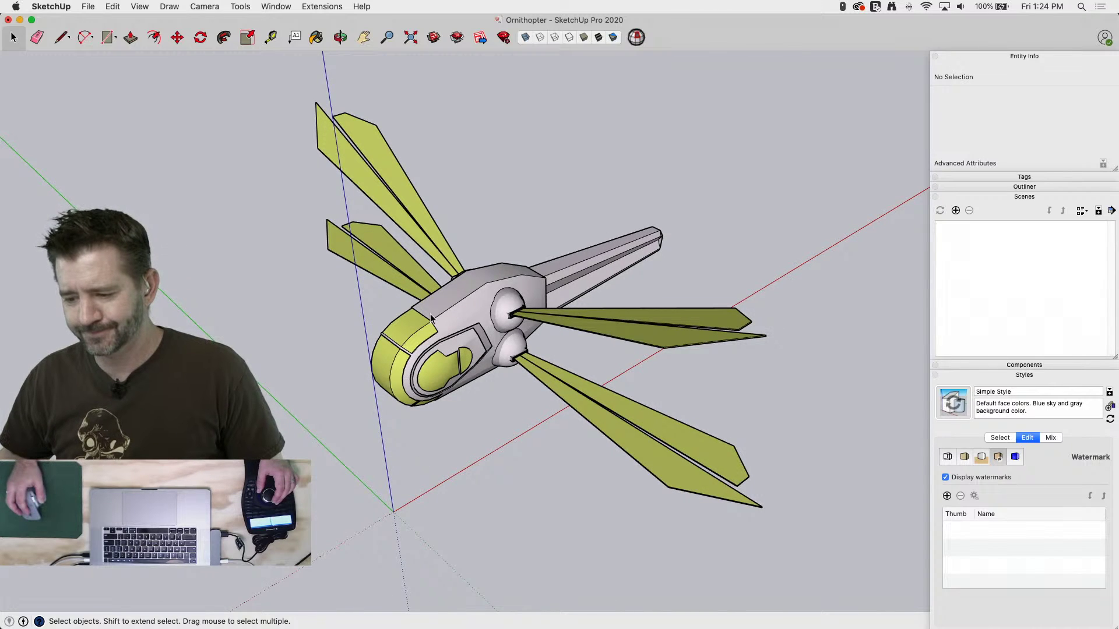